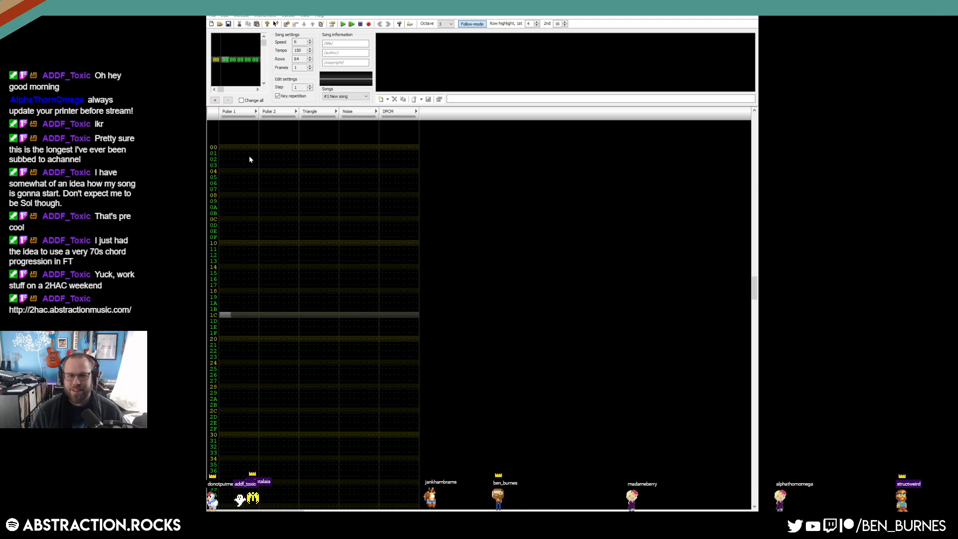
Narrow the tracker window from both sides and reposition it so it fits within the visible desktop area.
drag(207, 140, 245, 148)
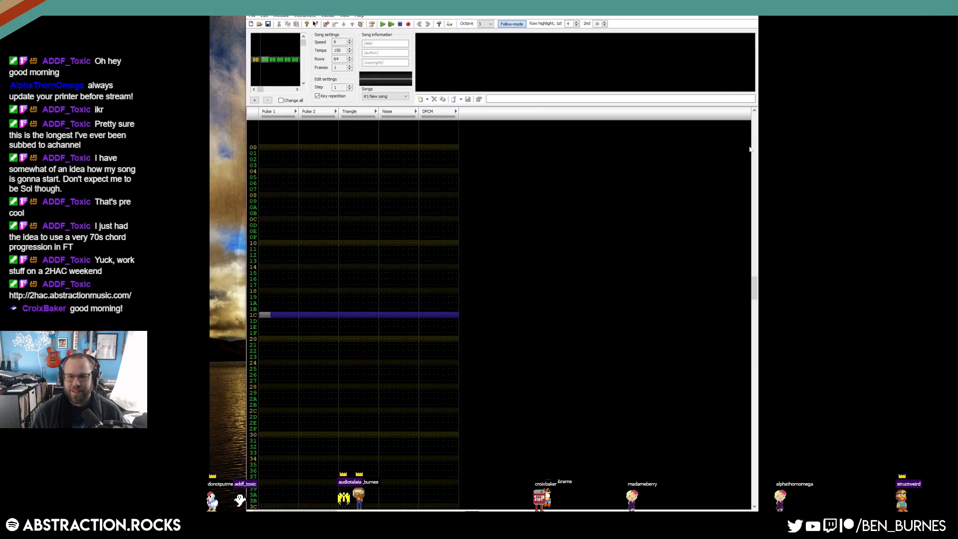
drag(762, 150, 704, 173)
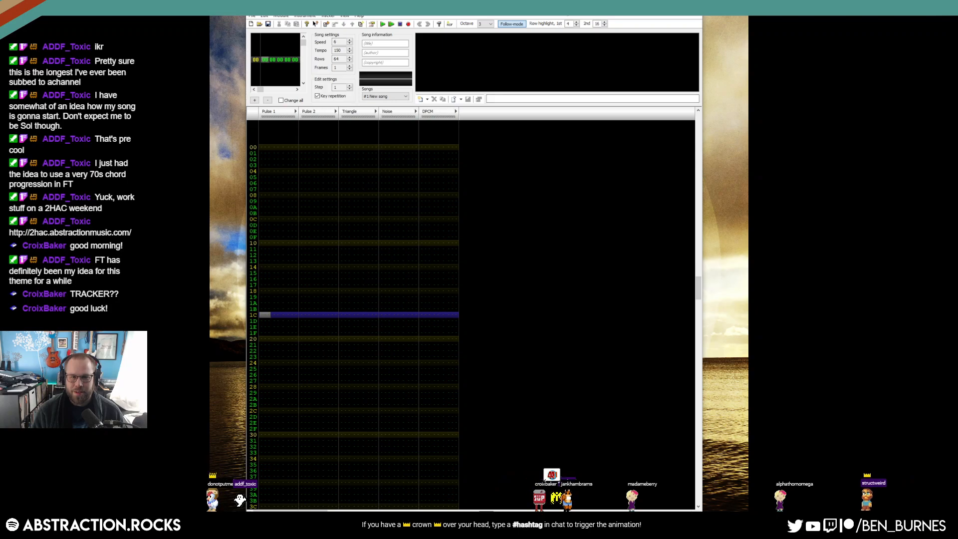
drag(566, 7, 567, 7)
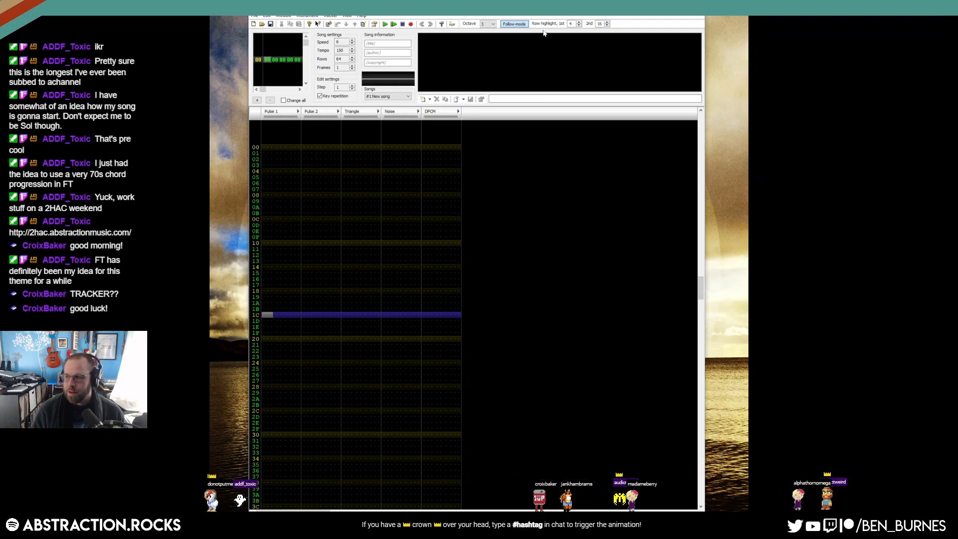
drag(535, 8, 536, 9)
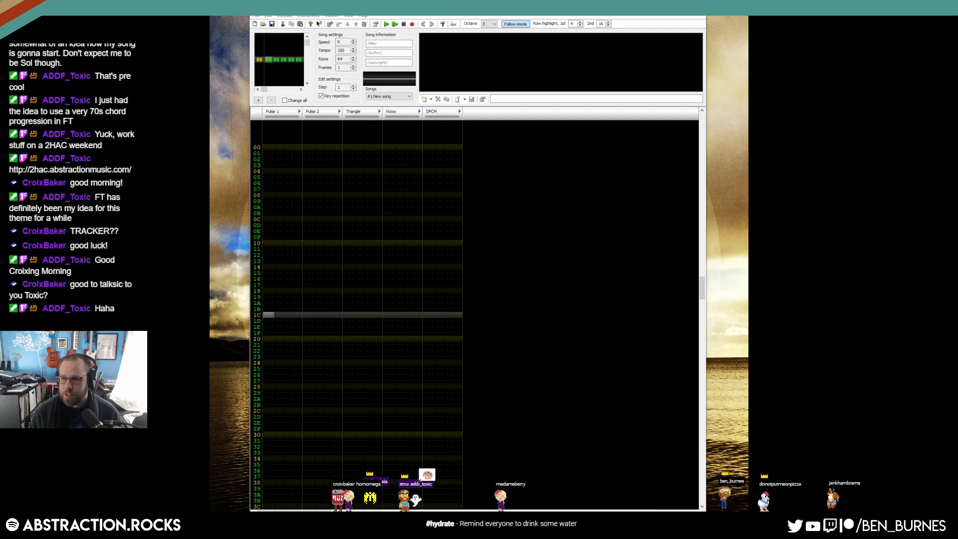
Add an instrument named Empty and enable edit mode with the cursor on row 00 of the Noise channel.
click(425, 99)
click(530, 99)
key(ctrl+a)
text(Empty)
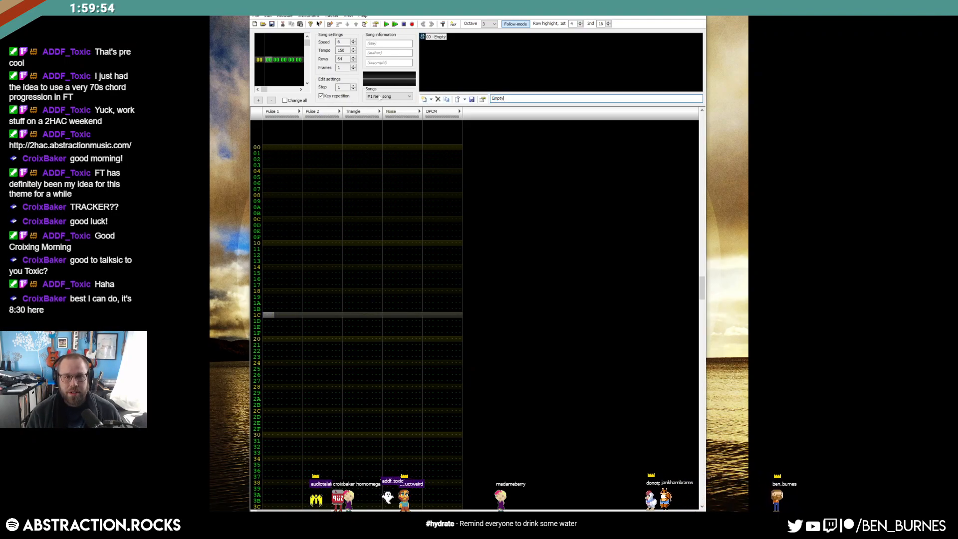
click(388, 148)
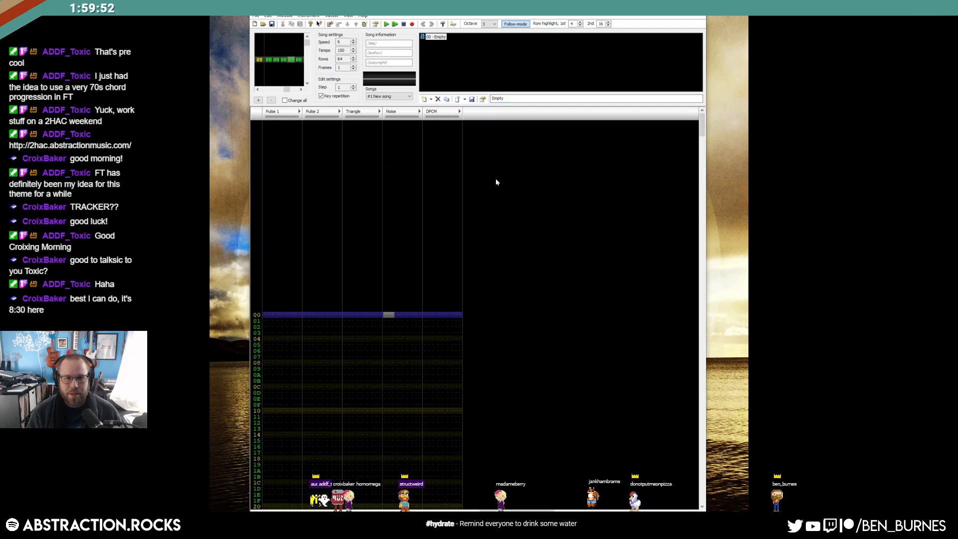
key(space)
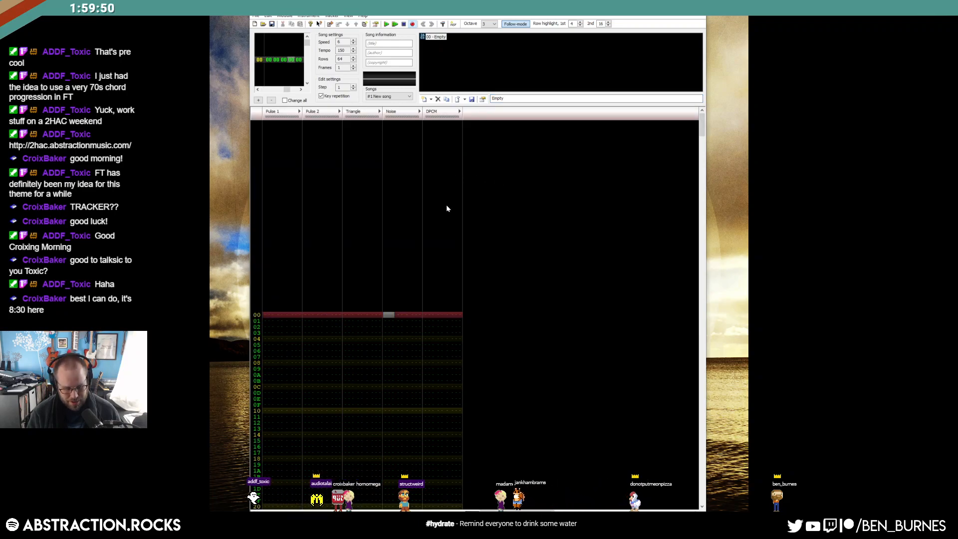
Try a C-3 note with the Empty instrument on row 00 of the Triangle channel.
key(z)
key(Up)
key(Delete)
key(Up)
key(Left)
key(Left)
key(Left)
key(Left)
key(Left)
key(Left)
key(z)
key(Down)
key(Down)
key(Down)
key(Down)
key(Down)
key(Down)
key(Down)
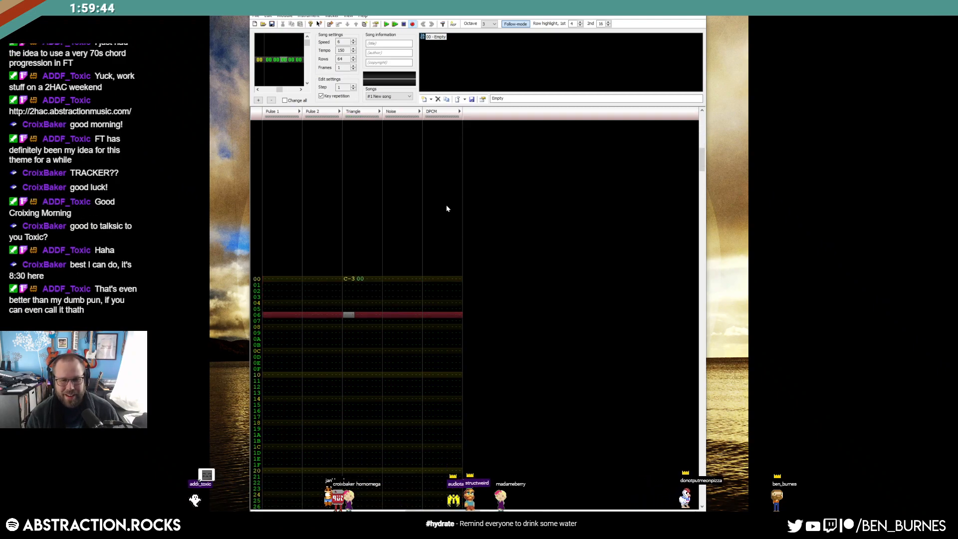
Lower the octave to 2 and enter a B-2 note on row 08 of the Triangle channel.
key(KP_Divide)
key(m)
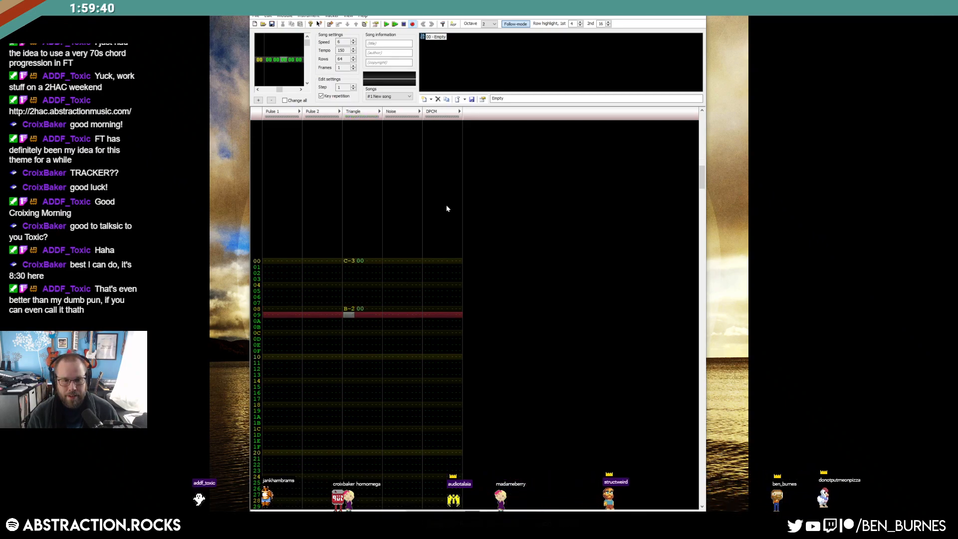
Clear the notes from rows 00 to 0D of the Triangle channel.
key(Up)
key(Up)
key(Up)
key(Up)
key(Up)
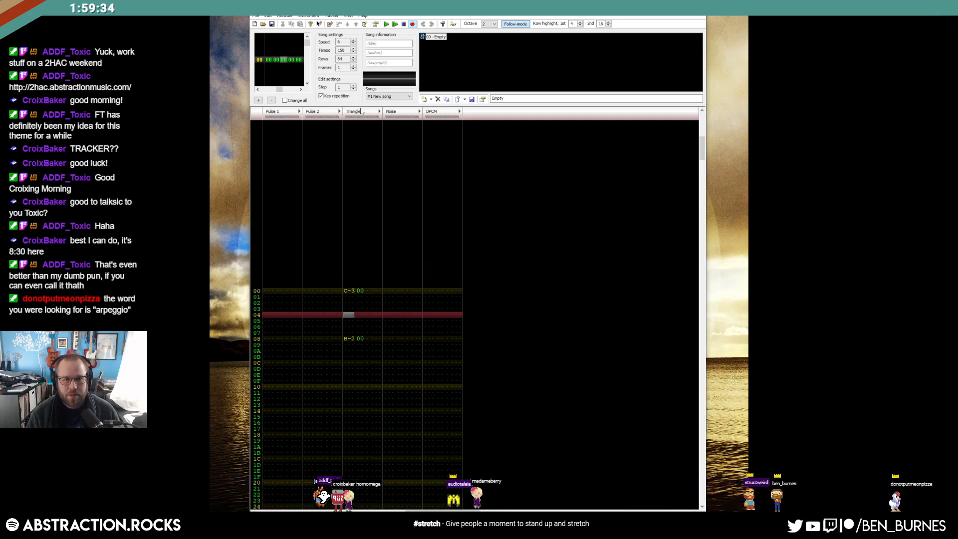
drag(345, 291, 368, 370)
key(Delete)
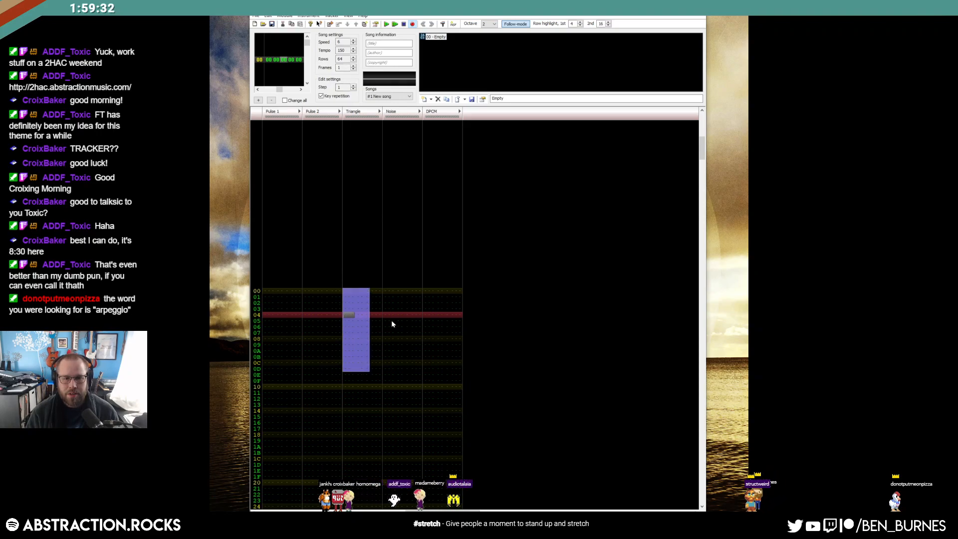
Add three more instruments named Kick, Snare and Hat, with the cursor on row 00 of the Noise channel.
click(388, 290)
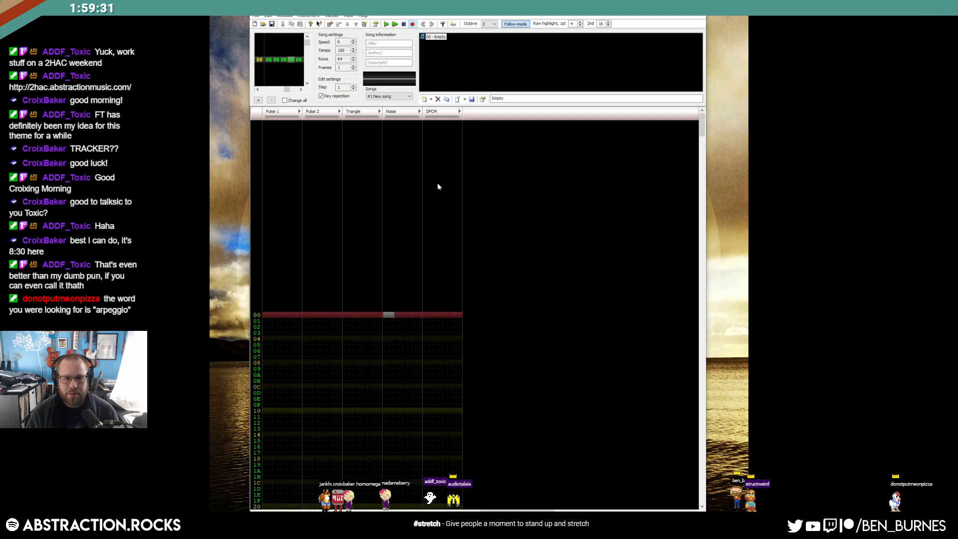
click(428, 99)
text(Kick)
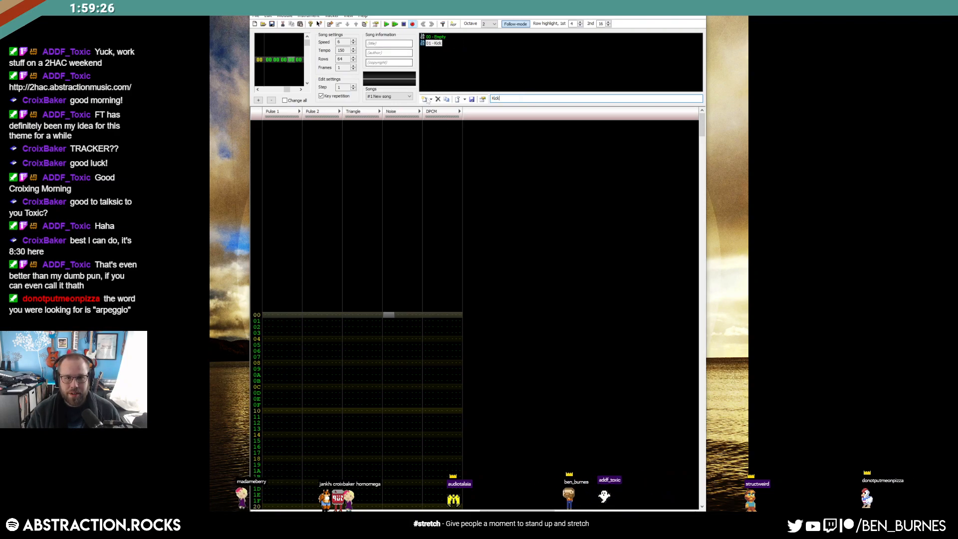
click(428, 99)
text(Snare)
click(425, 100)
text(Hate)
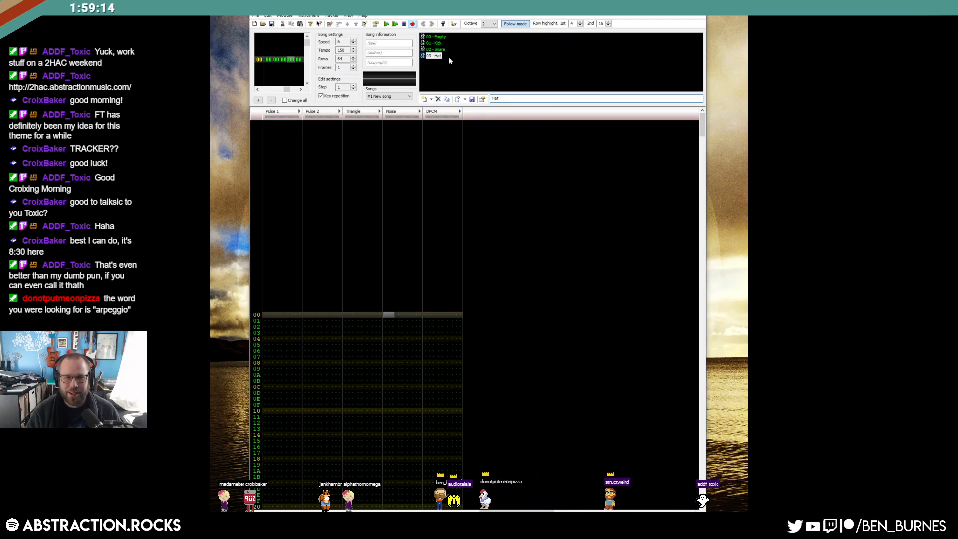
Give the Hat instrument a seven-step volume sequence decaying as 15 11 7 5 3 1 0.
double_click(434, 56)
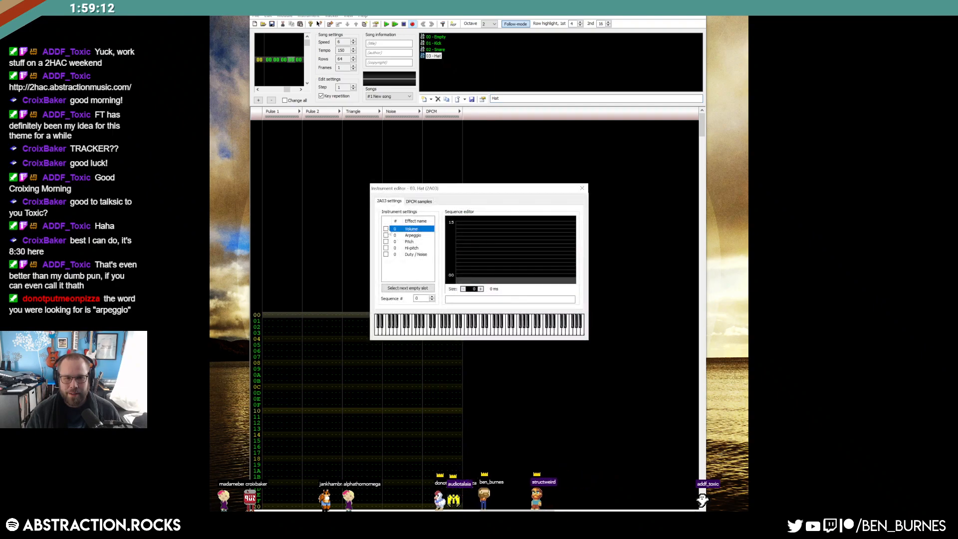
text(7)
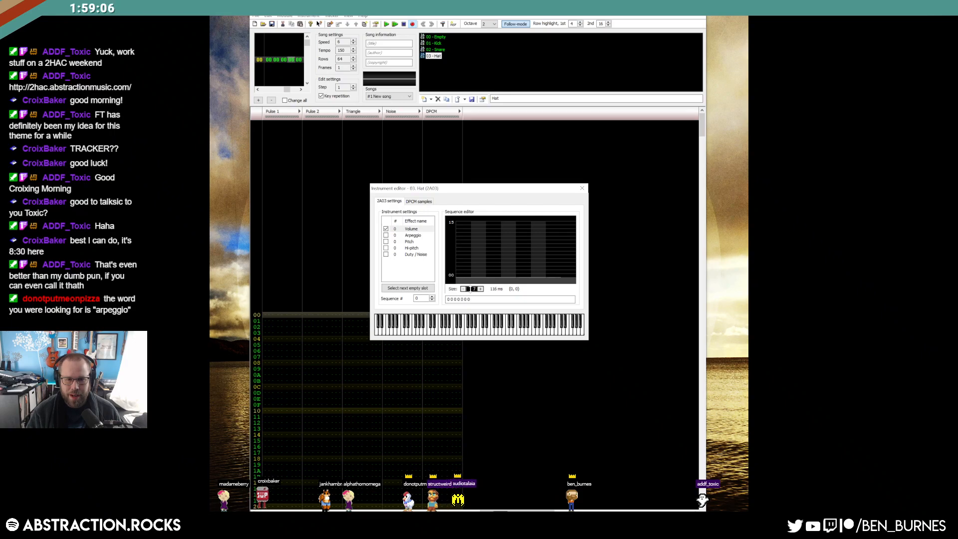
click(464, 222)
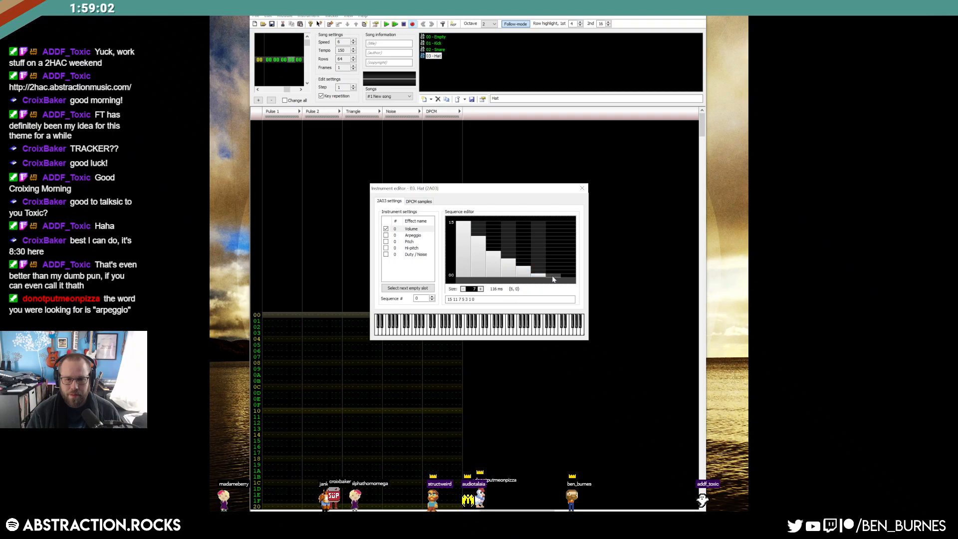
click(581, 189)
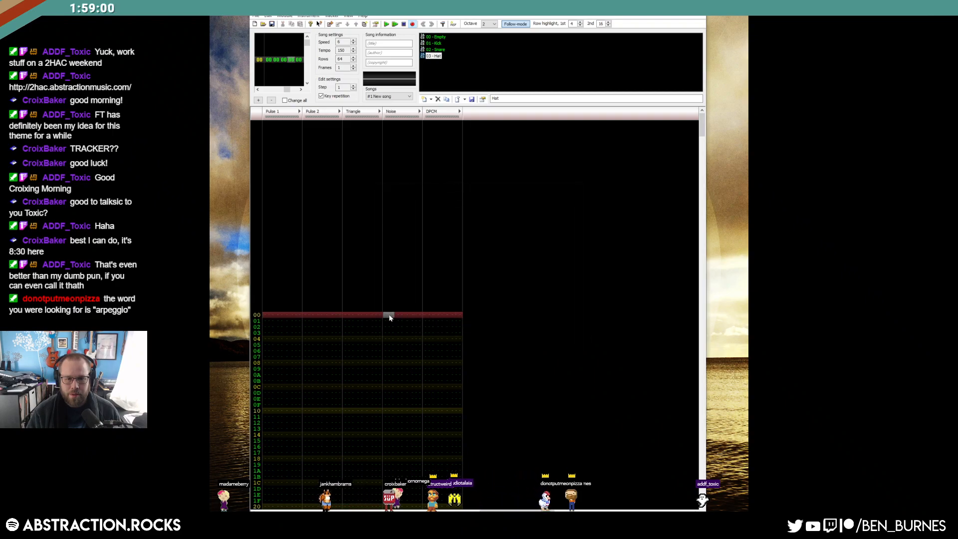
Enter F-# Hat notes on every fourth row of the Noise channel, from row 00 to row 1C.
key(b)
key(Down)
key(Down)
key(Down)
key(b)
key(Down)
key(Down)
key(Down)
key(b)
key(Down)
key(Down)
key(Down)
key(b)
key(Down)
key(Down)
key(Down)
key(b)
key(Down)
key(Down)
key(Down)
key(b)
key(Down)
key(Down)
key(Down)
key(b)
key(Down)
key(Down)
key(Down)
key(b)
key(Down)
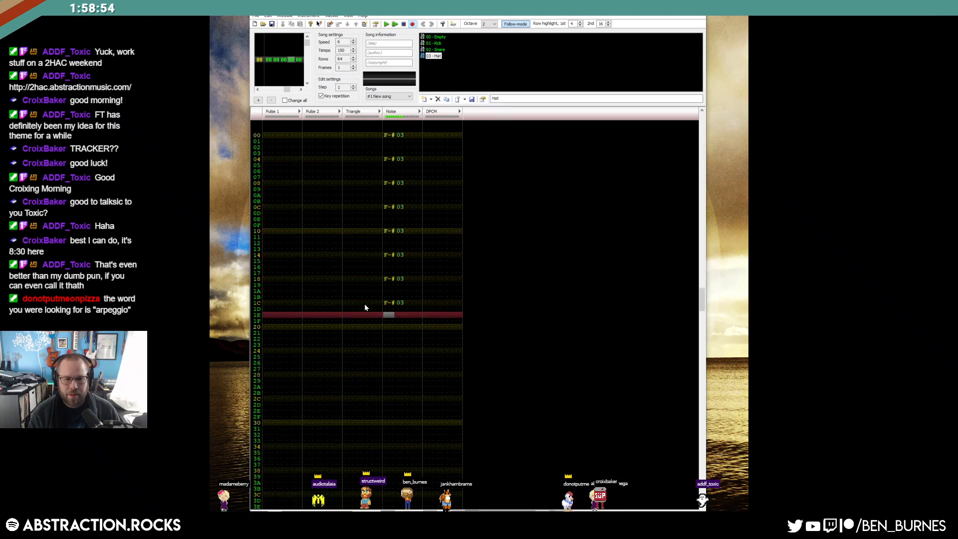
Set the song tempo to 120 and return the cursor to row 00 of the Noise channel.
key(Up)
key(Up)
key(Up)
key(Up)
key(Up)
key(Up)
key(Up)
key(Up)
key(Up)
key(Up)
key(Up)
key(Up)
key(Up)
key(Up)
key(Up)
key(Up)
key(Up)
key(Up)
key(Down)
key(Down)
key(Down)
key(Down)
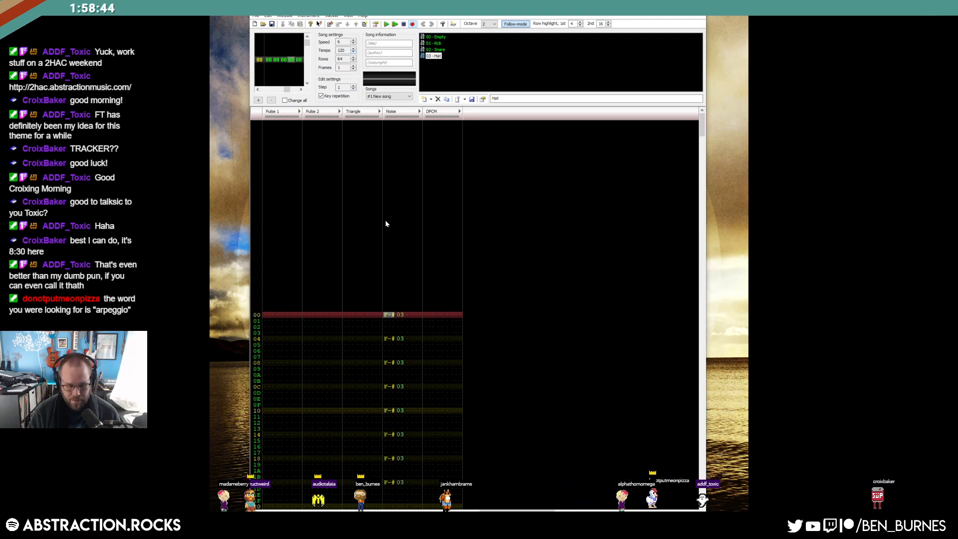
Run through rows 00 to 1C of the Noise channel to review the hat pattern.
key(Up)
key(Up)
key(Up)
key(Up)
key(Up)
key(Up)
key(Down)
key(Down)
key(Down)
key(Down)
key(Down)
key(Down)
key(Down)
key(Down)
key(Down)
key(Down)
key(Down)
key(Down)
key(Down)
key(Down)
key(Down)
key(Down)
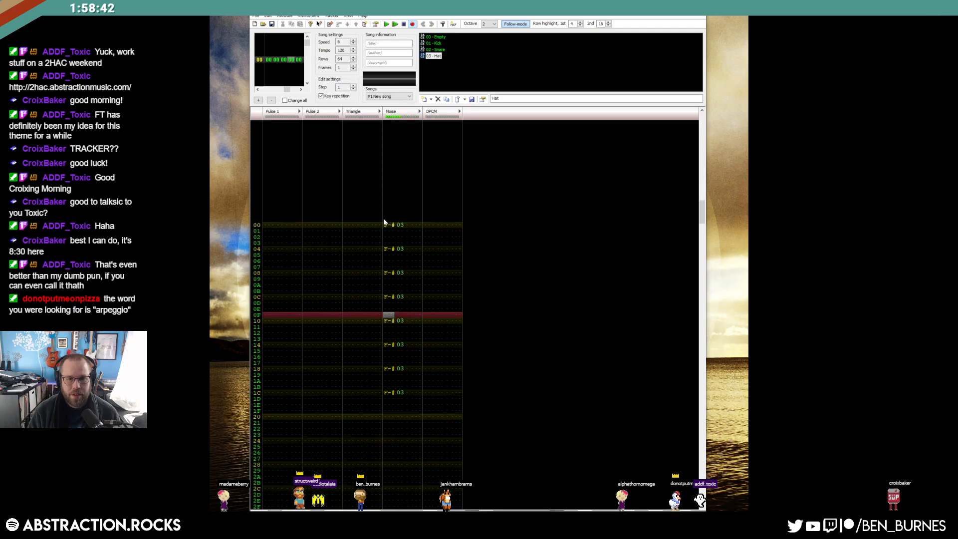
key(Down)
key(Down)
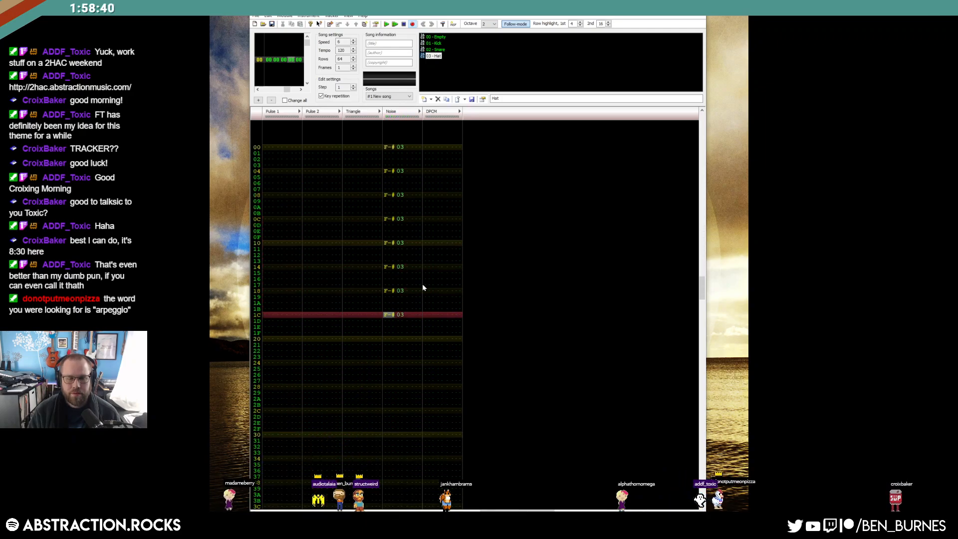
key(Up)
key(Up)
key(Up)
key(Up)
key(Up)
key(Up)
key(Up)
key(Up)
key(Up)
key(Up)
key(Up)
key(Up)
scroll(449, 319, up, 2)
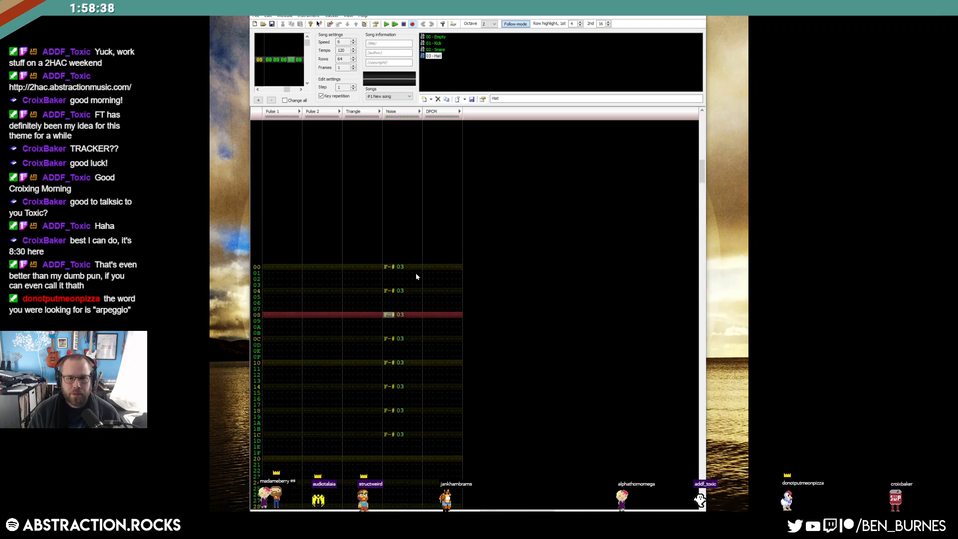
Show the effect column of the Noise channel and enter a G02 delay effect on row 01.
click(417, 272)
click(419, 111)
click(422, 316)
text(G00)
key(Up)
key(Right)
key(Right)
text(2)
key(Up)
key(Left)
key(Left)
Copy the G02 effect from row 01 of the Noise channel onto rows 03, 05 and 07.
key(Down)
key(Down)
key(Down)
key(Up)
key(Up)
key(Up)
key(shift+Right)
key(shift+Right)
key(ctrl+c)
key(Down)
key(Down)
key(ctrl+v)
key(Down)
key(Down)
key(ctrl+v)
key(Down)
key(Down)
key(ctrl+v)
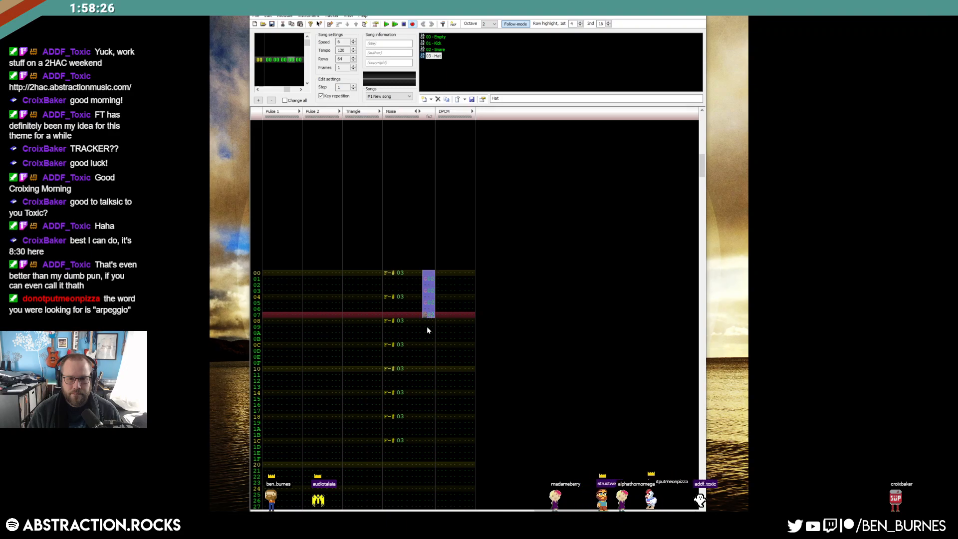
Repeat the G02 effects of rows 01 to 07 on the odd rows 09 to 0F of the Noise channel.
key(Down)
key(Down)
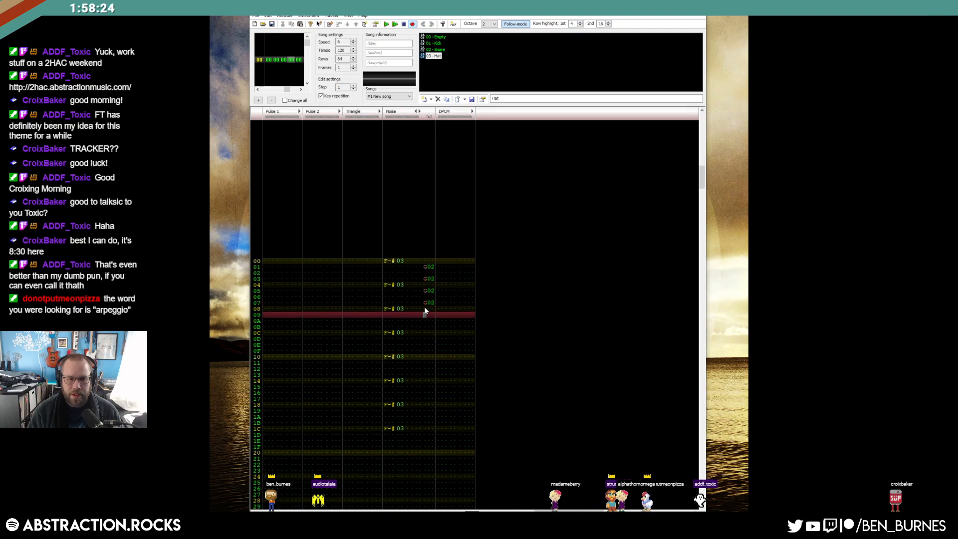
key(ctrl+v)
key(Up)
drag(387, 269, 400, 447)
click(390, 280)
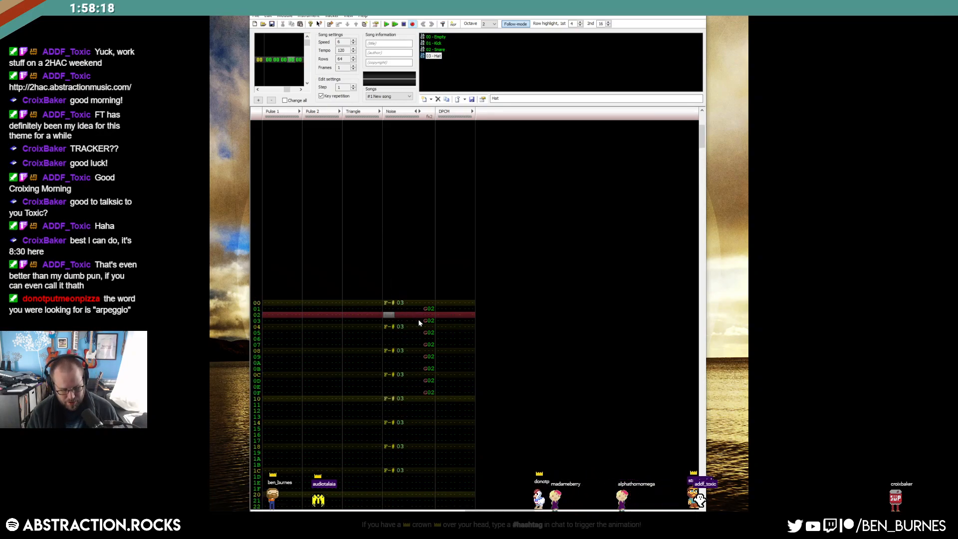
key(b)
key(ctrl+z)
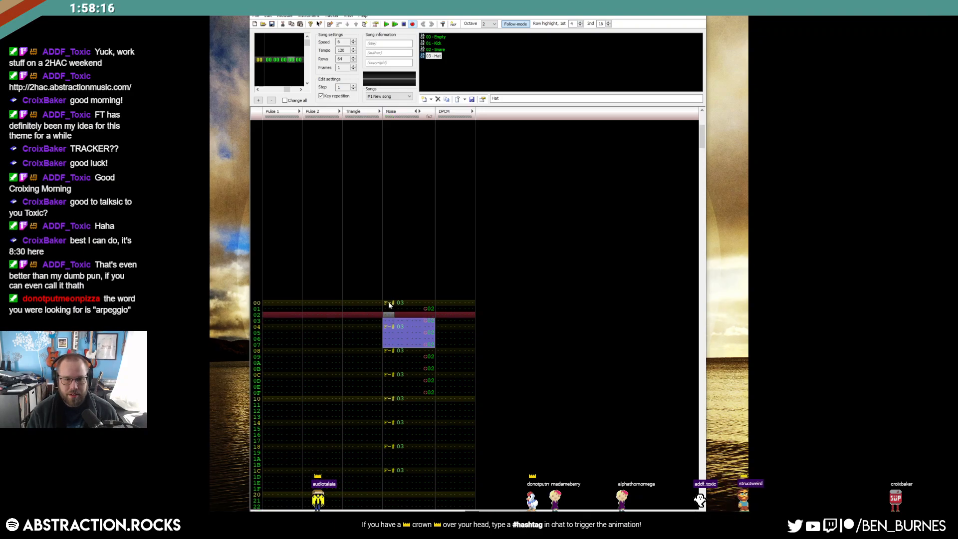
Copy the F-# Hat note from row 00 of the Noise channel onto rows 02 and 06.
drag(386, 303, 400, 308)
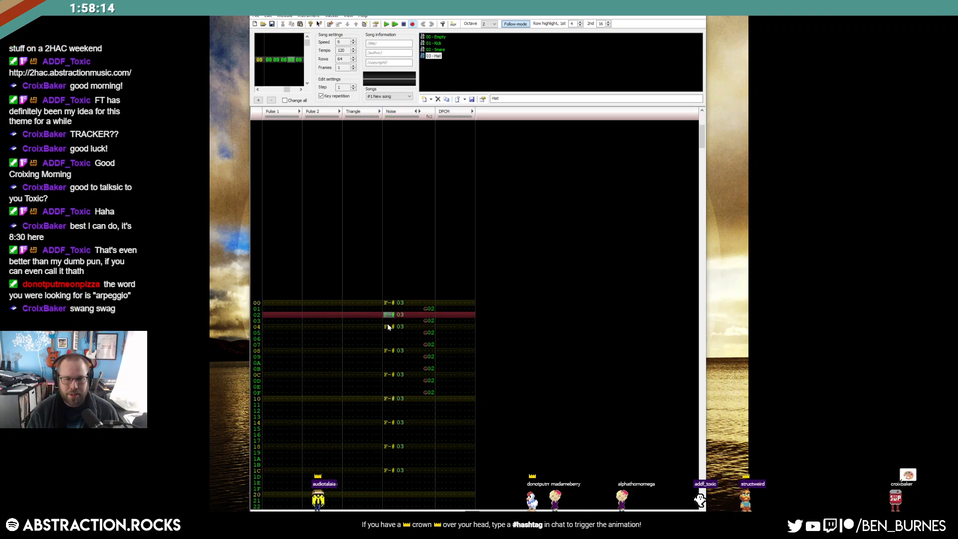
click(388, 340)
key(ctrl+v)
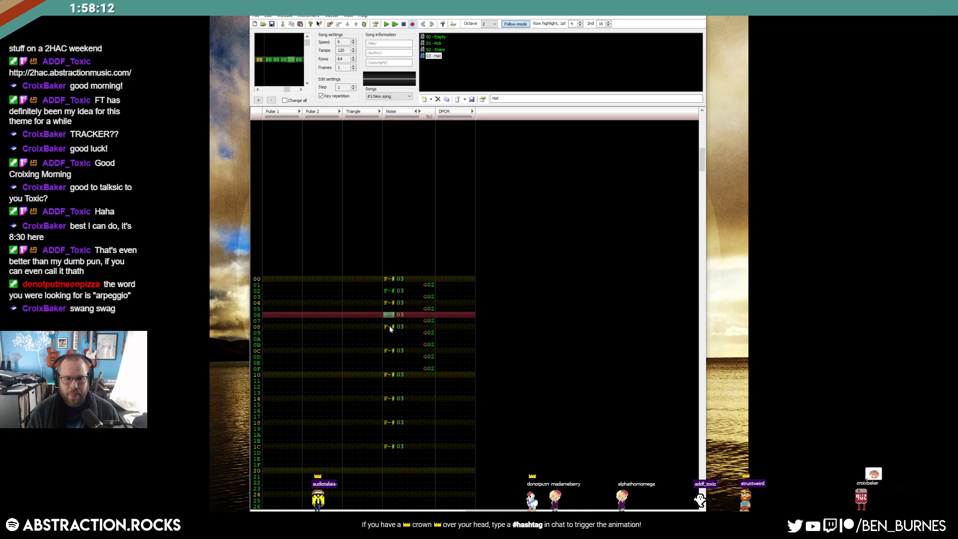
Copy the Hat notes of rows 00 to 07 and paste the block at rows 08, 10 and 18.
click(389, 327)
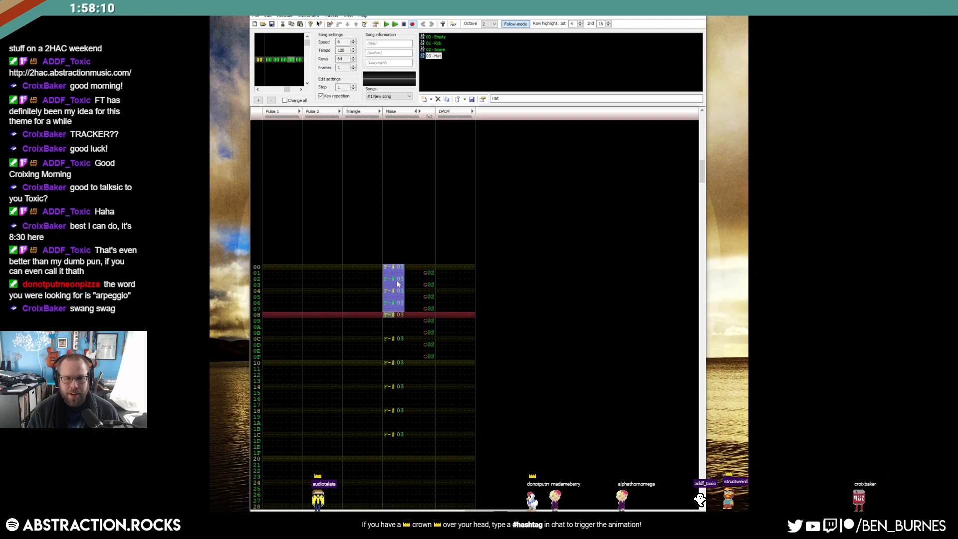
key(ctrl+v)
click(390, 364)
key(ctrl+v)
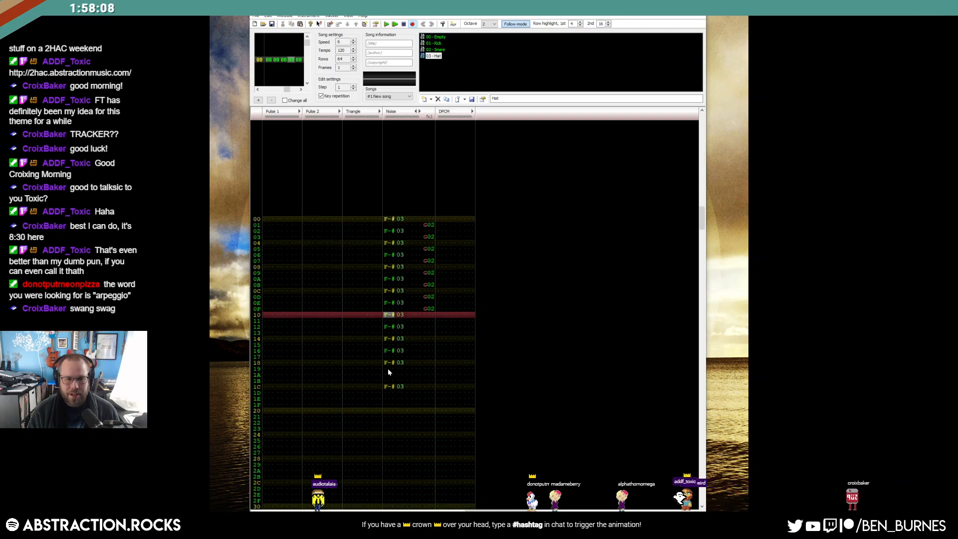
click(392, 362)
key(ctrl+v)
Move the G02 effects of rows 01 to 0F one row down in the Noise channel.
drag(430, 177, 433, 261)
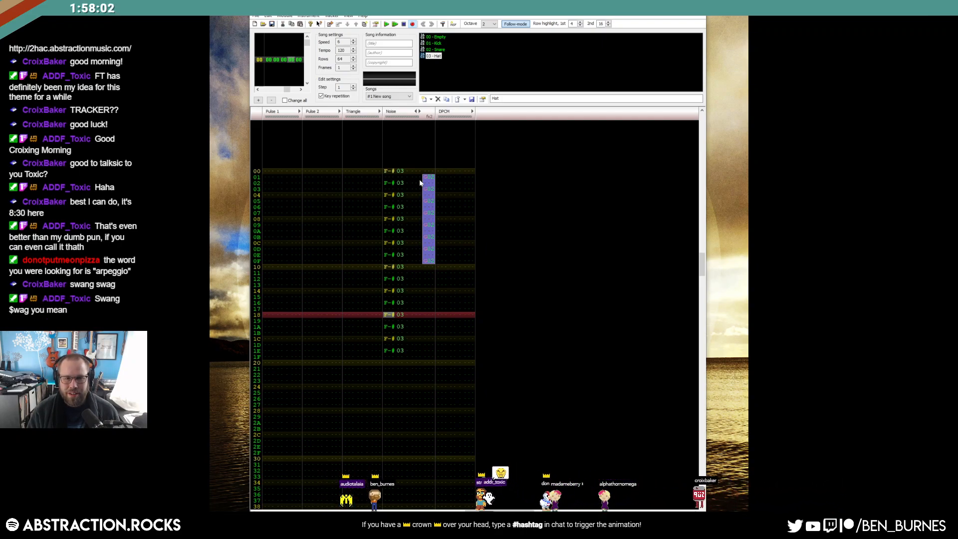
drag(426, 180, 427, 187)
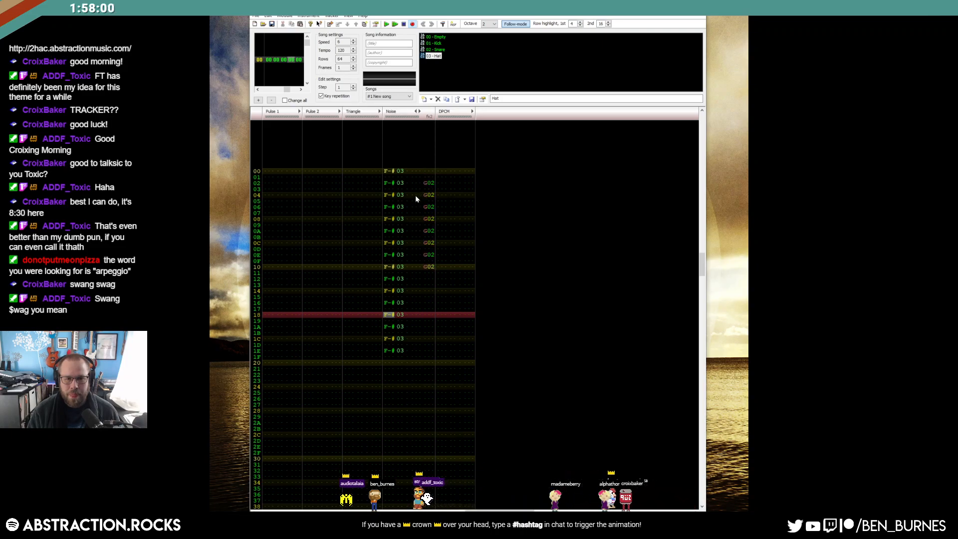
Delete the G02 effects on rows 04, 08, 0C and 10, keeping those on rows 02, 06, 0A and 0E.
click(415, 195)
click(425, 314)
key(Delete)
click(423, 332)
key(Delete)
click(427, 332)
key(Delete)
click(428, 333)
key(Delete)
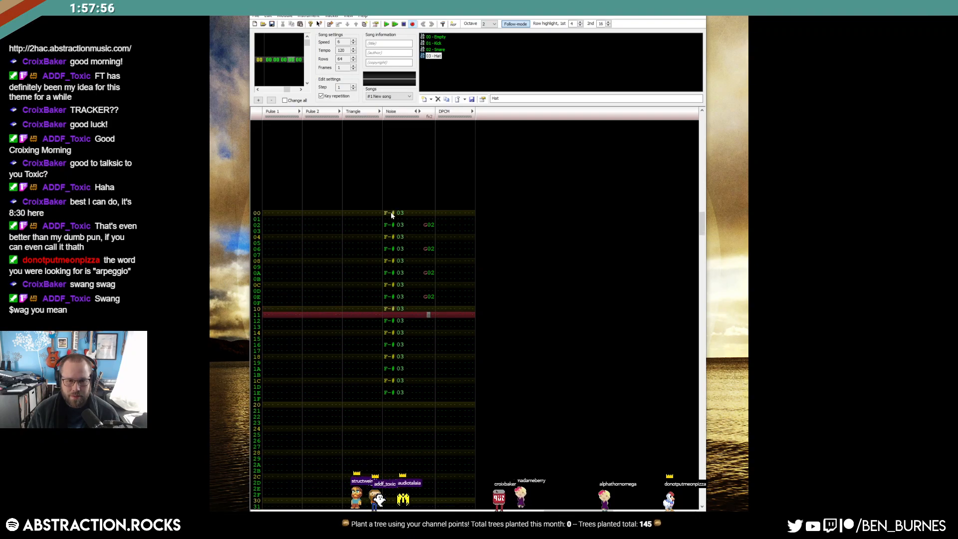
Play the pattern from row 00 to hear the delayed hats, and stop playback.
click(391, 213)
key(Return)
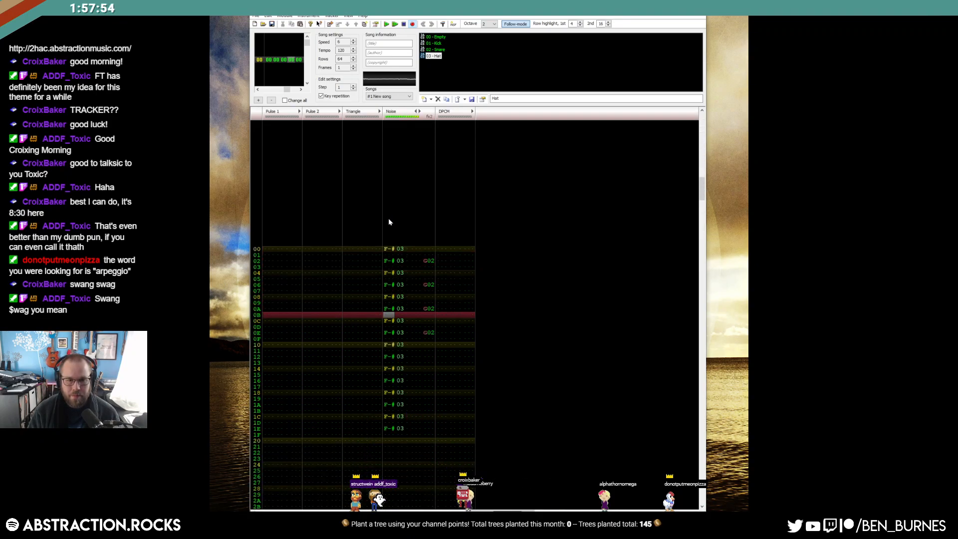
key(Return)
Add F-# Hat notes on rows 01 and 03 of the Noise channel, each with a G02 effect, leaving row 02 without one.
click(431, 259)
mouse_move(385, 315)
mouse_down()
mouse_move(432, 322)
mouse_move(399, 304)
mouse_up()
key(ctrl+c)
click(391, 309)
key(ctrl+v)
click(389, 320)
key(ctrl+v)
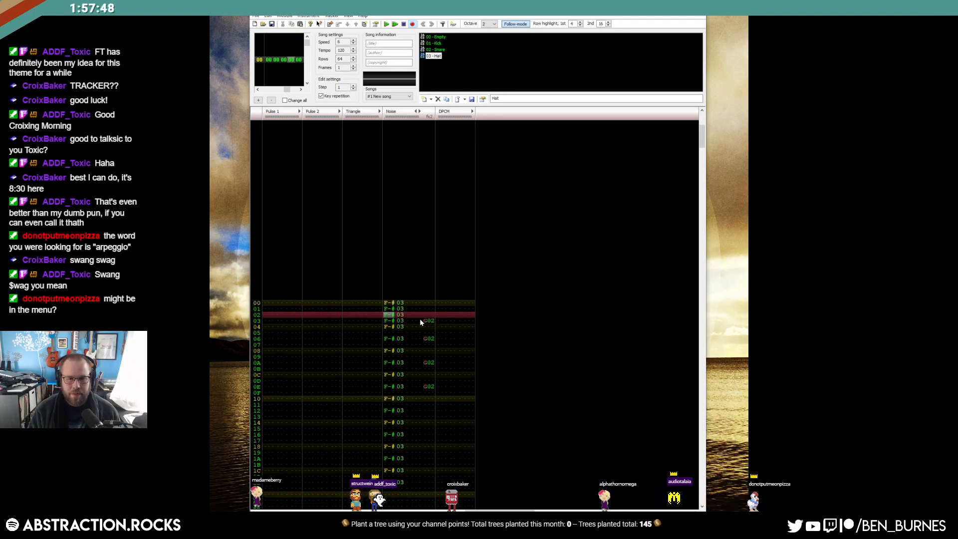
key(ctrl+c)
click(424, 308)
key(ctrl+v)
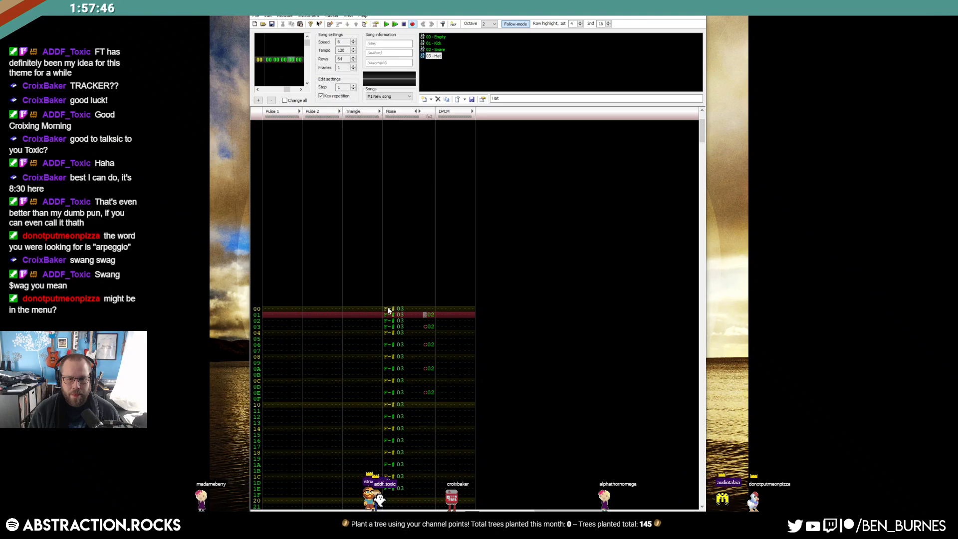
Copy rows 00 to 03 of the Noise channel with their effects and paste the block at rows 04, 08 and 0C.
drag(389, 309, 430, 326)
key(ctrl+c)
click(388, 332)
key(ctrl+v)
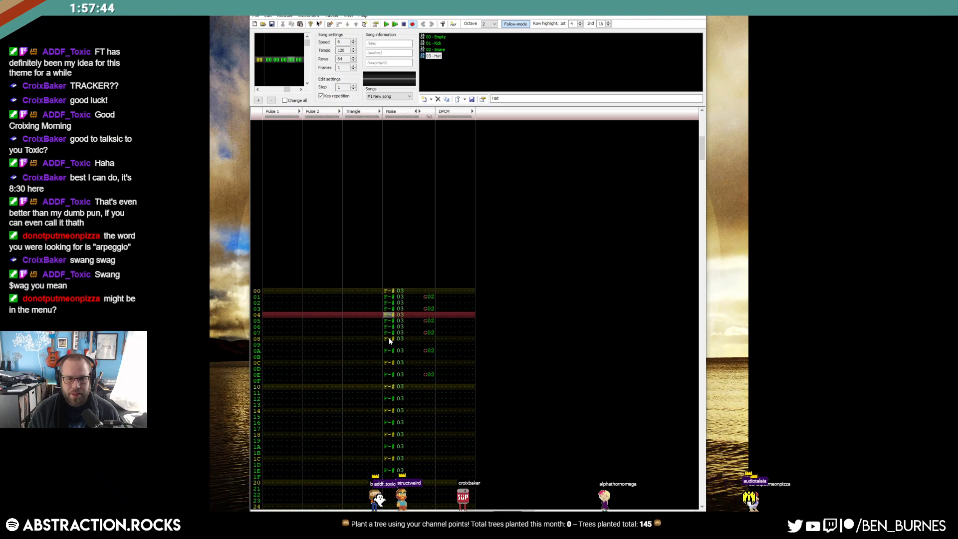
click(389, 339)
key(ctrl+v)
click(388, 338)
key(ctrl+v)
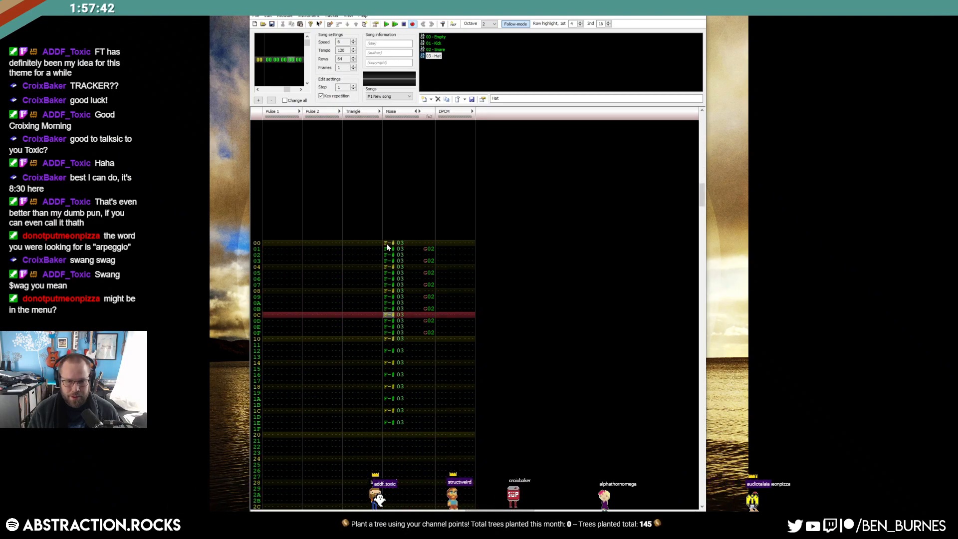
Play the revised hat pattern from row 00 to hear the swing.
click(387, 243)
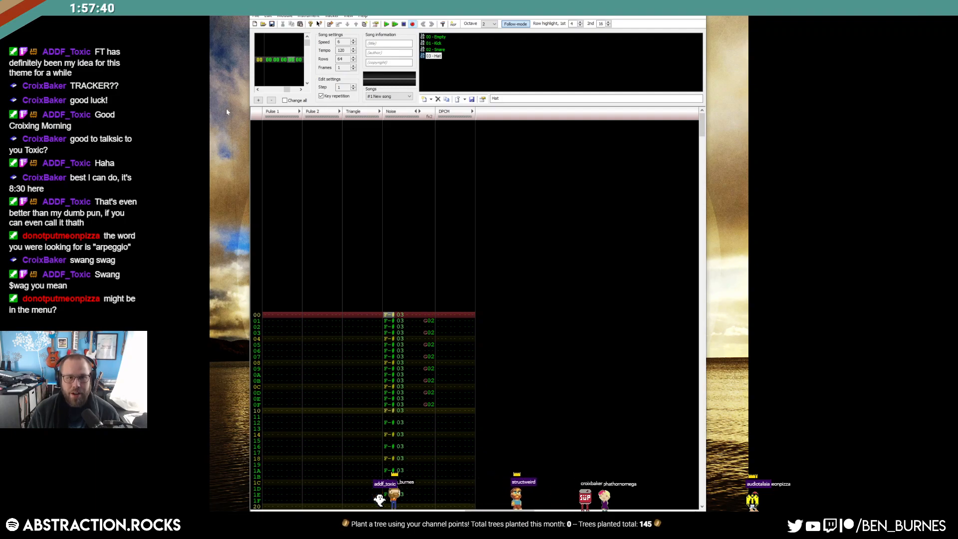
click(268, 15)
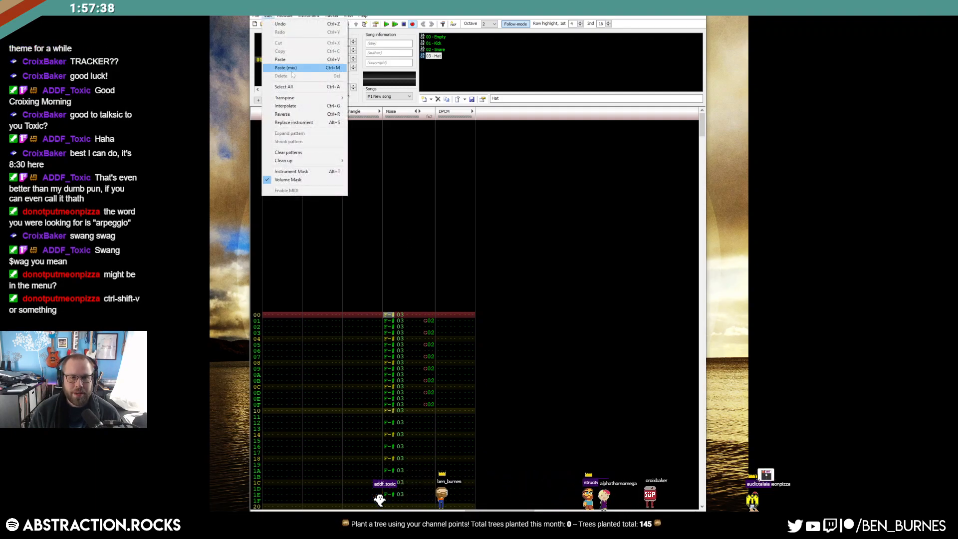
click(326, 286)
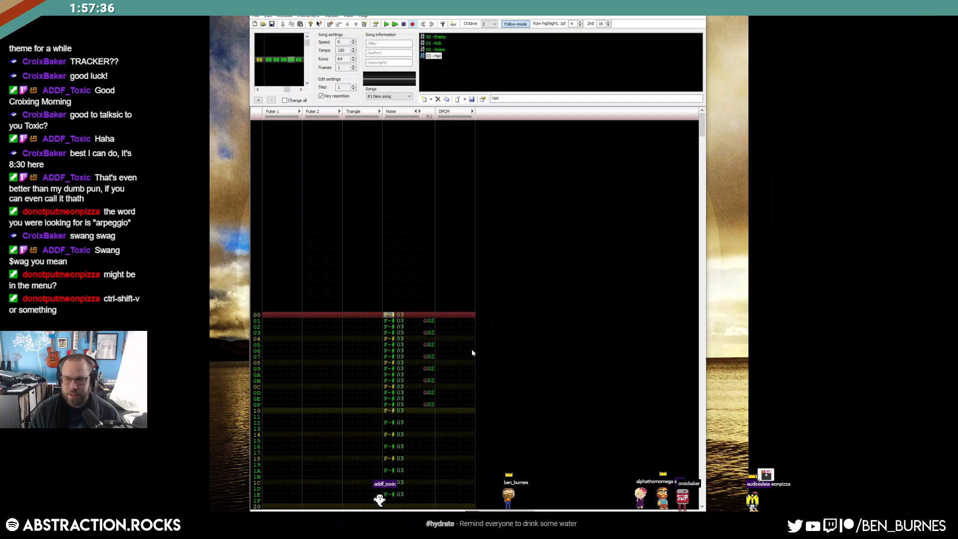
key(Return)
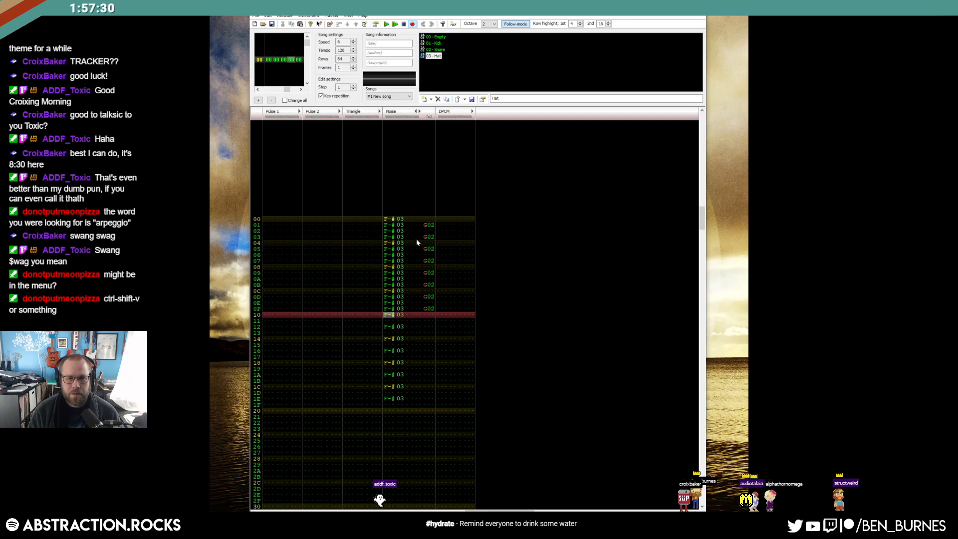
click(435, 50)
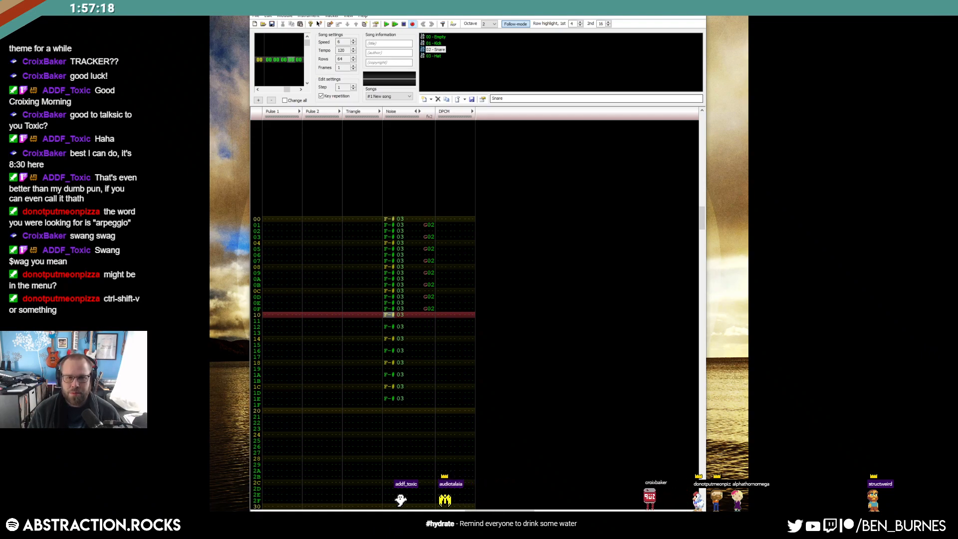
double_click(438, 51)
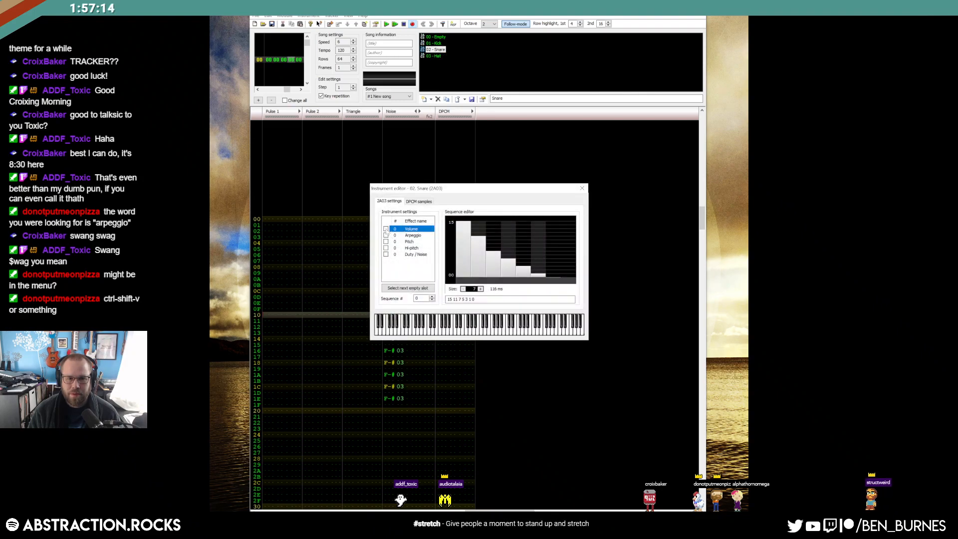
click(405, 289)
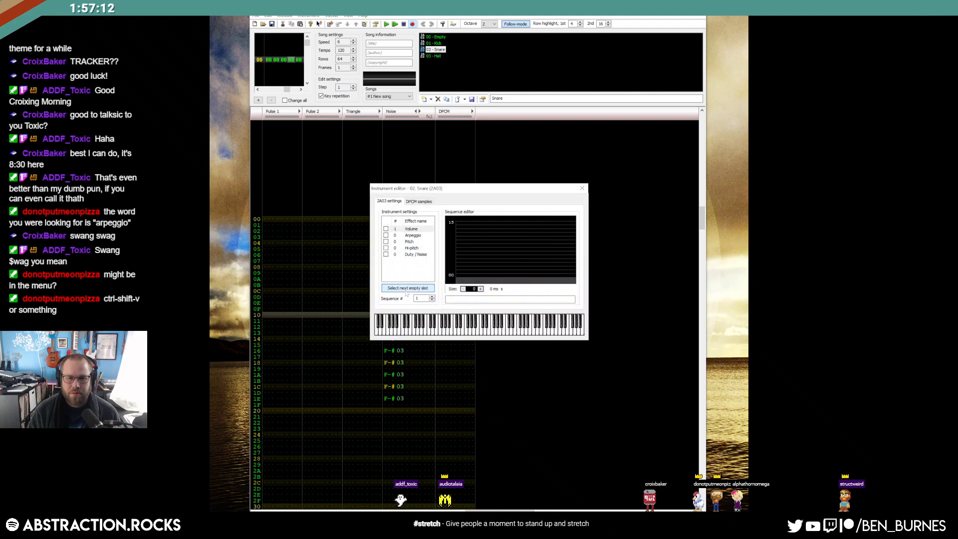
drag(475, 290, 475, 286)
click(462, 222)
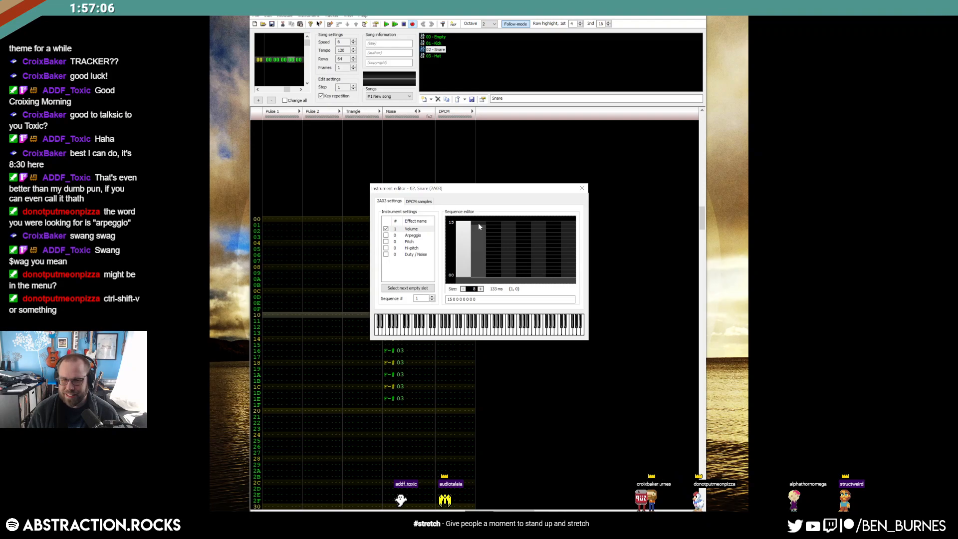
drag(478, 223, 500, 229)
click(507, 233)
click(481, 289)
click(481, 289)
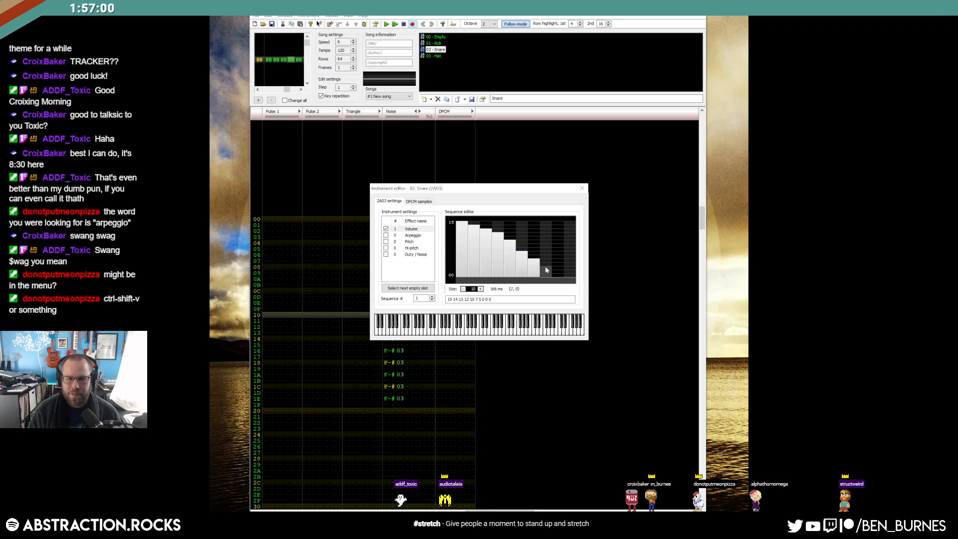
drag(545, 267, 558, 273)
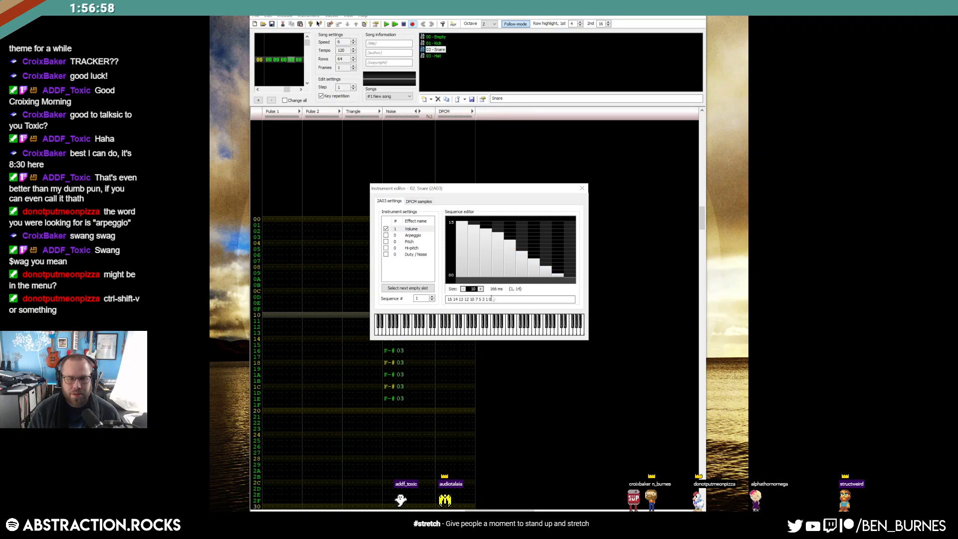
click(386, 242)
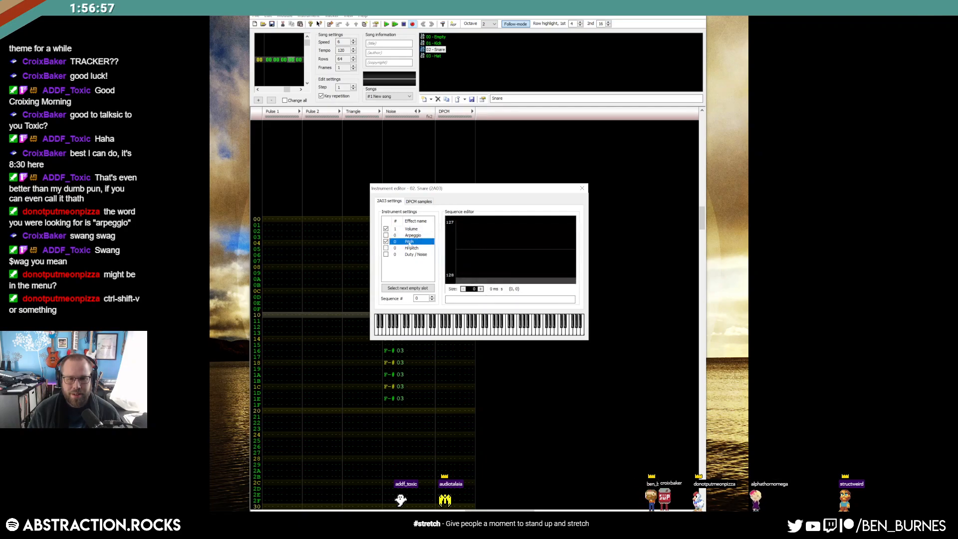
click(464, 289)
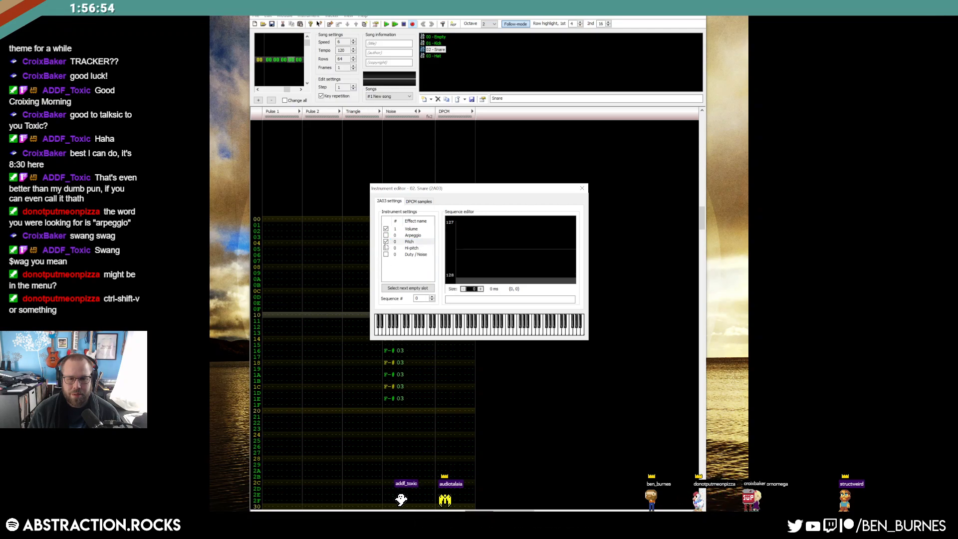
click(386, 242)
Enable the Snare's arpeggio and draw a five-step sequence of 0 0 -1 -2 -3.
click(386, 235)
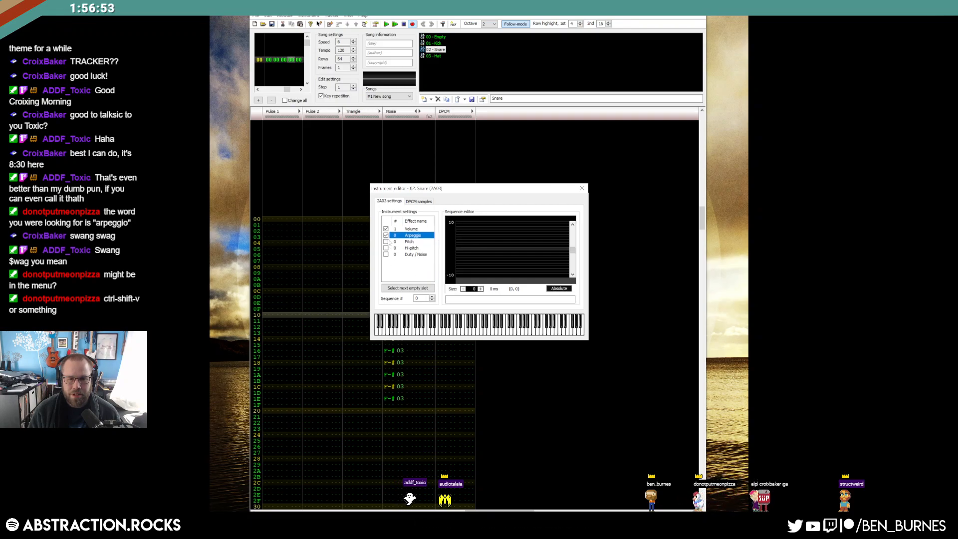
click(481, 289)
click(481, 288)
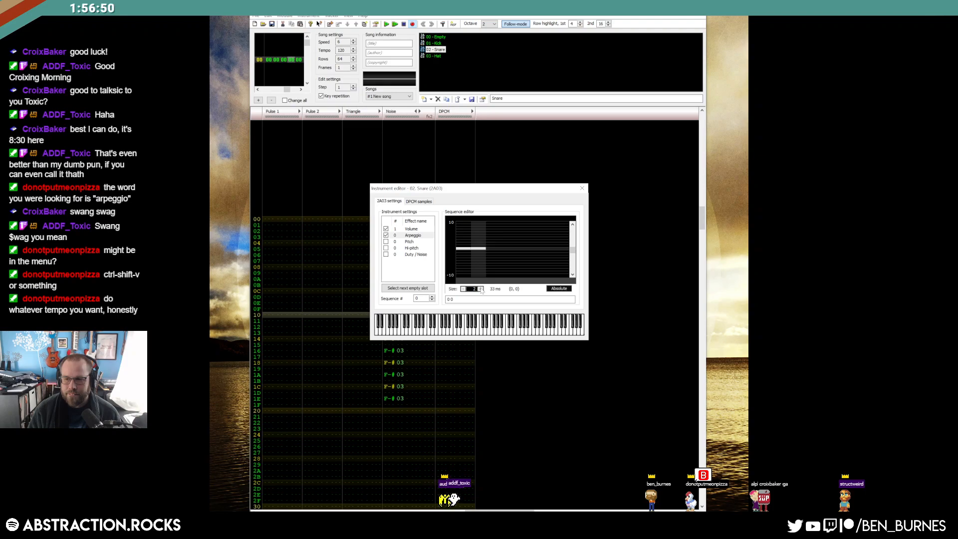
click(481, 289)
click(481, 290)
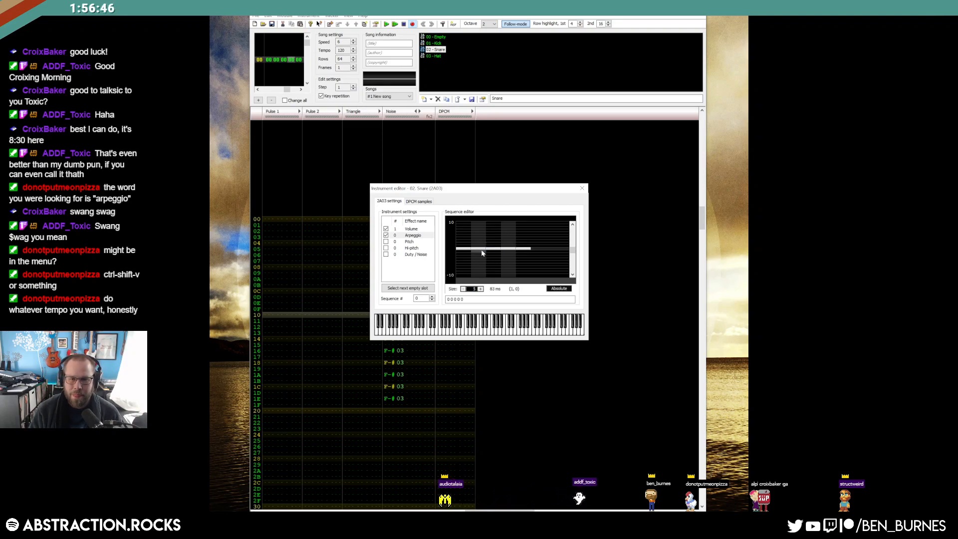
click(499, 254)
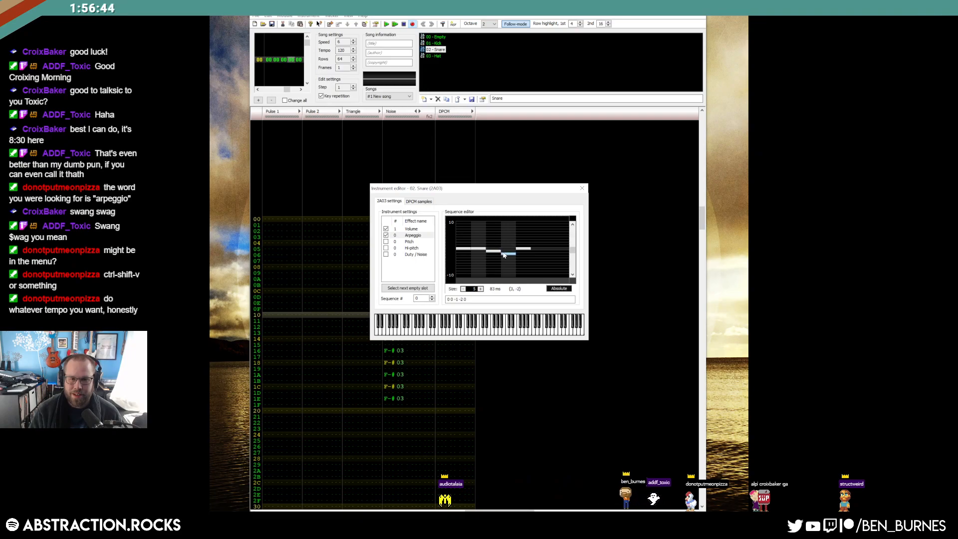
click(518, 256)
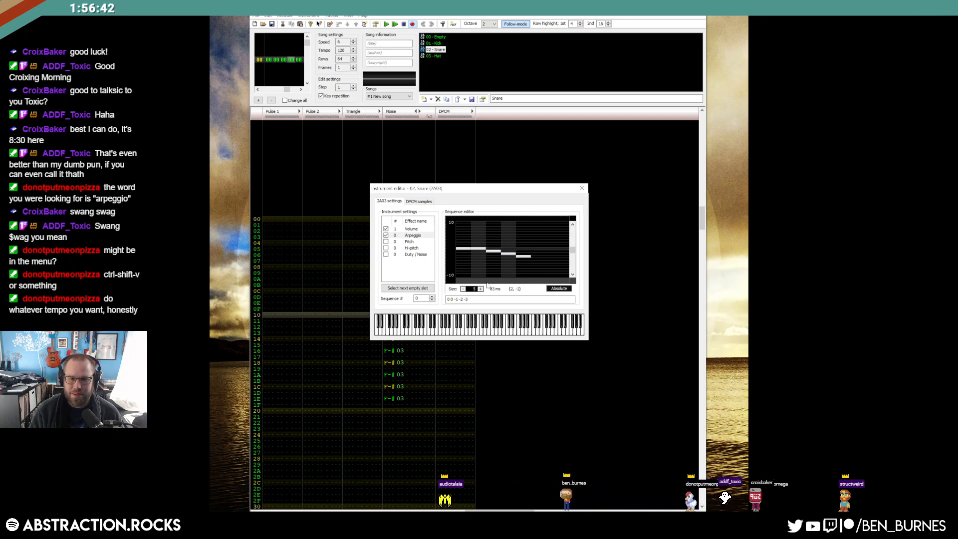
Extend the Snare's arpeggio sequence to seven steps with the values 0 0 0 -1 -2 -2 -3.
click(494, 249)
click(512, 251)
click(414, 229)
click(420, 235)
click(480, 289)
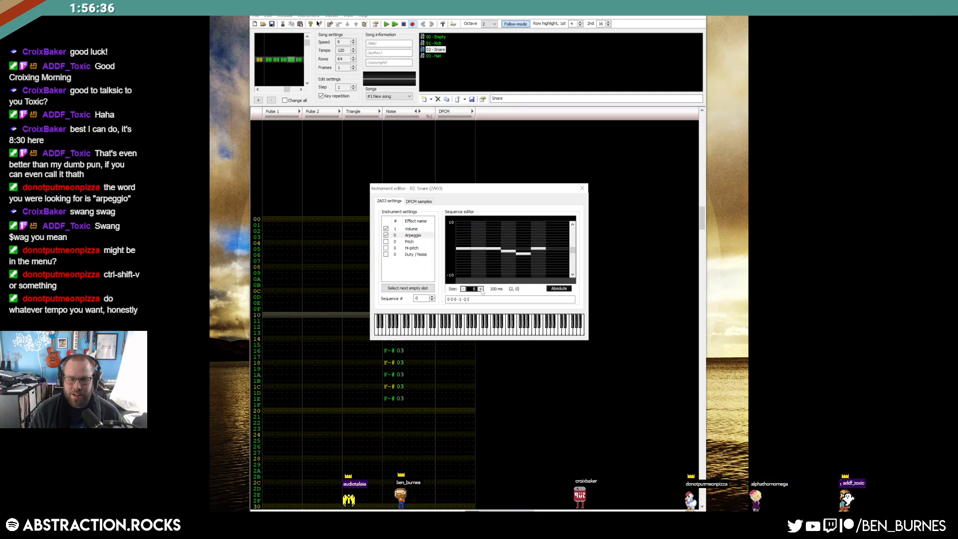
click(533, 254)
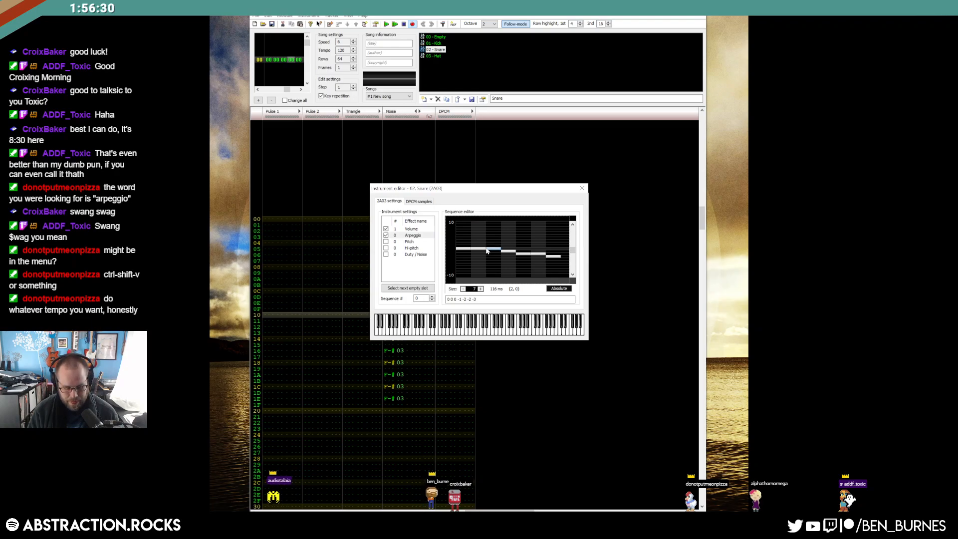
Enter Snare notes in the Noise channel, F-# at row 03 and C-# at row 04.
click(581, 188)
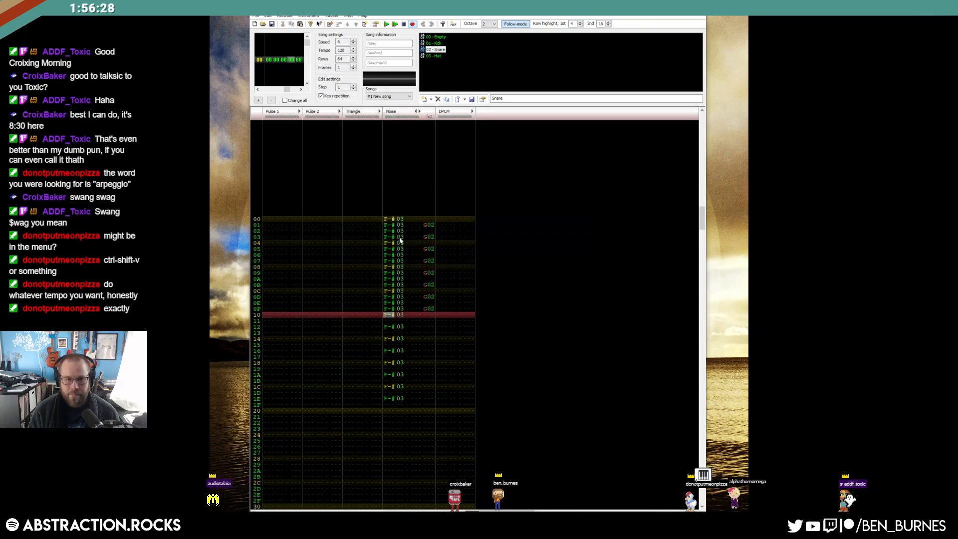
click(406, 237)
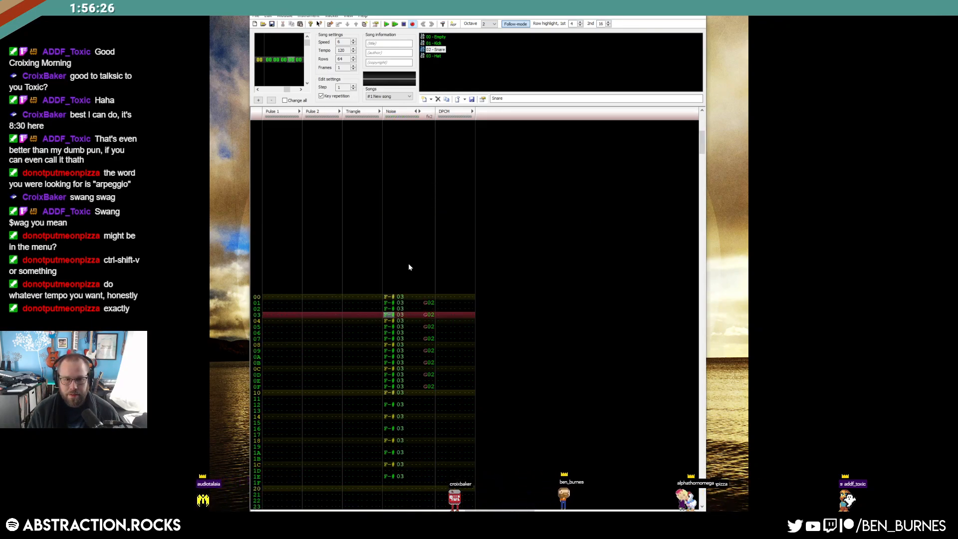
key(b)
click(388, 308)
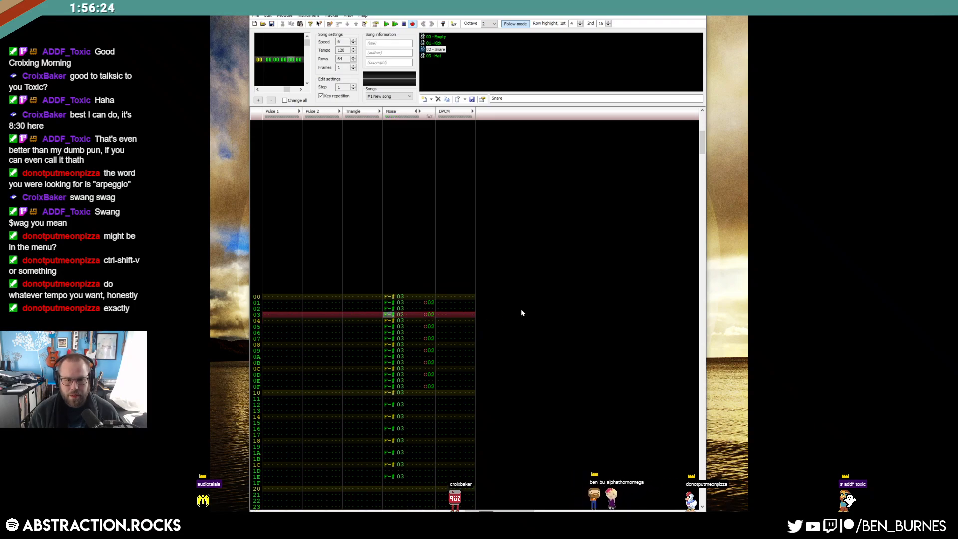
key(Up)
key(Down)
key(Down)
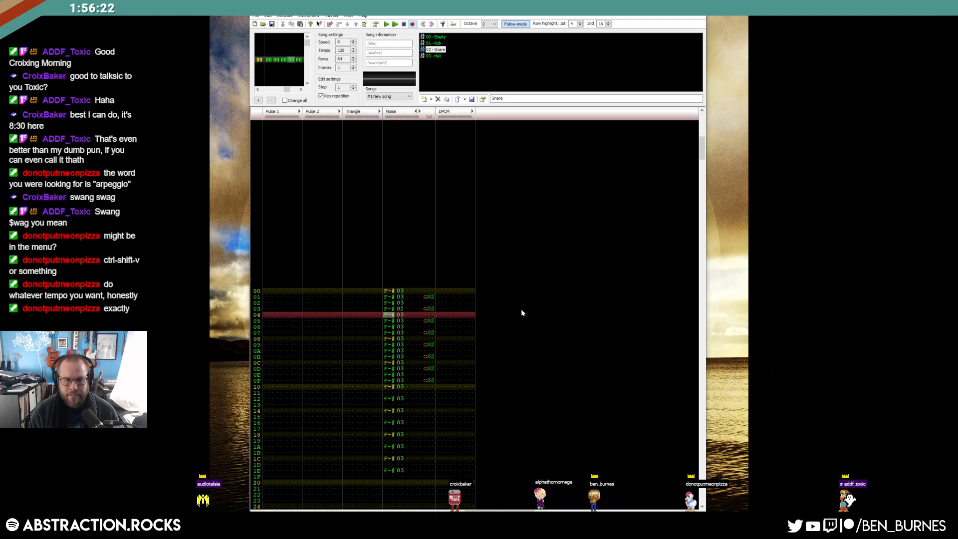
key(v)
key(Up)
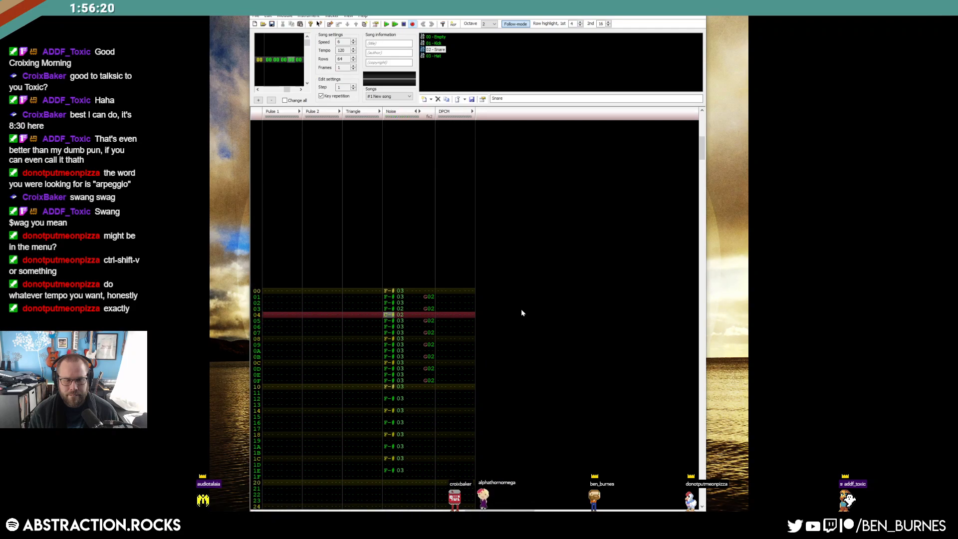
double_click(443, 50)
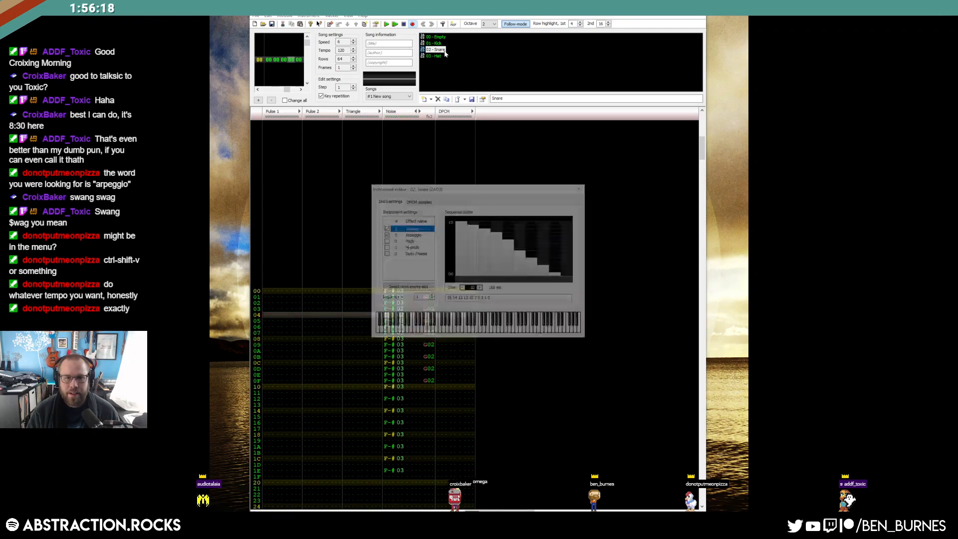
mouse_move(500, 245)
mouse_down()
mouse_move(487, 240)
mouse_move(499, 247)
mouse_up()
click(483, 238)
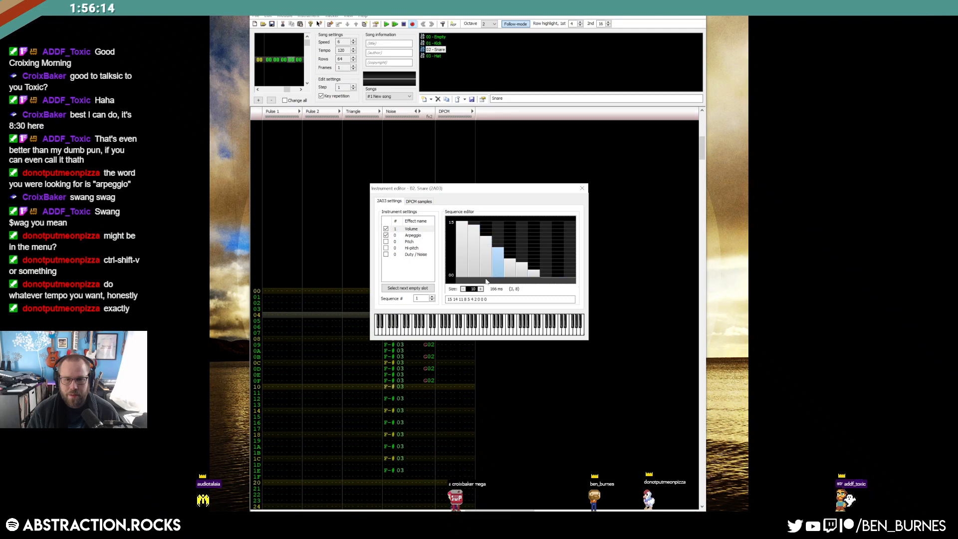
click(463, 289)
click(463, 289)
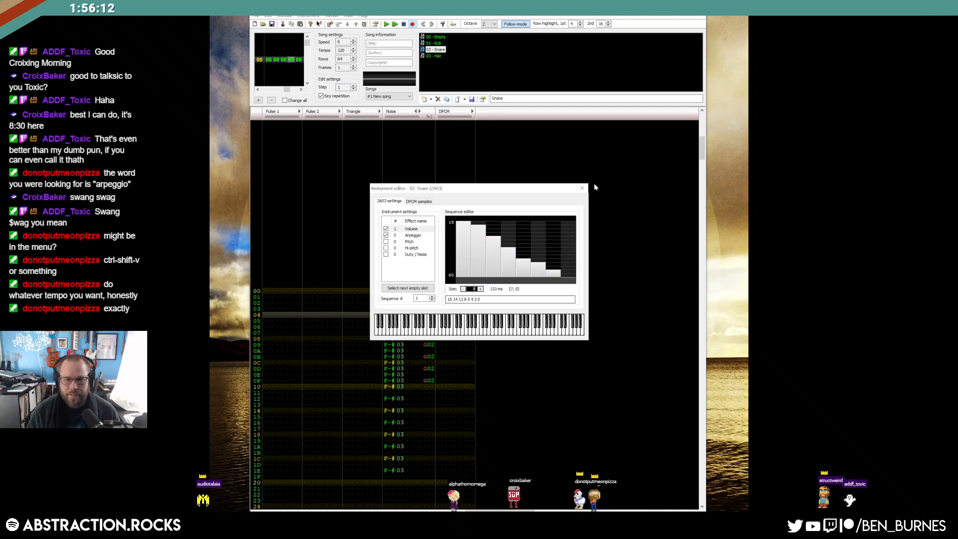
click(582, 188)
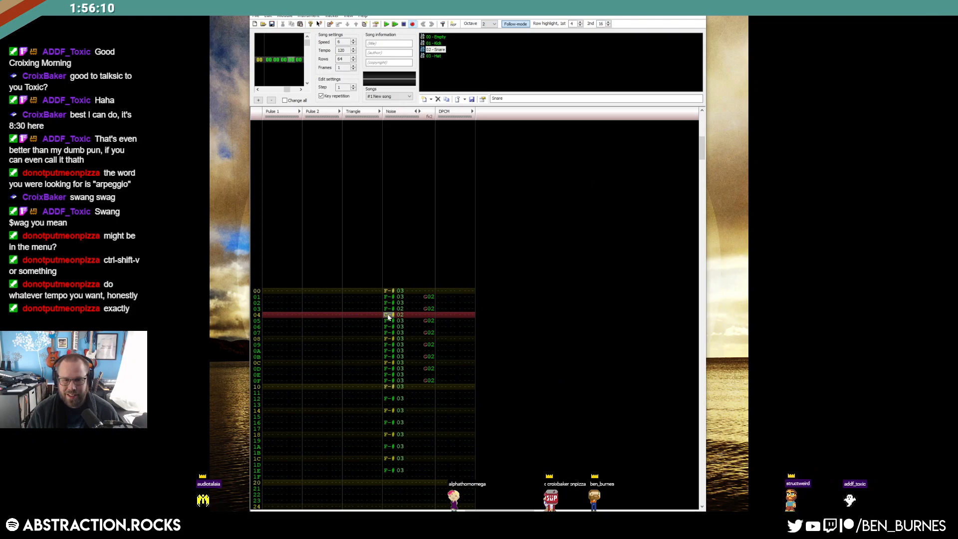
Copy the hat note from row 02 over the Snare at row 03 in the Noise channel and play the pattern.
drag(386, 303, 398, 304)
key(ctrl+c)
click(390, 309)
key(ctrl+v)
click(390, 298)
key(Return)
key(Return)
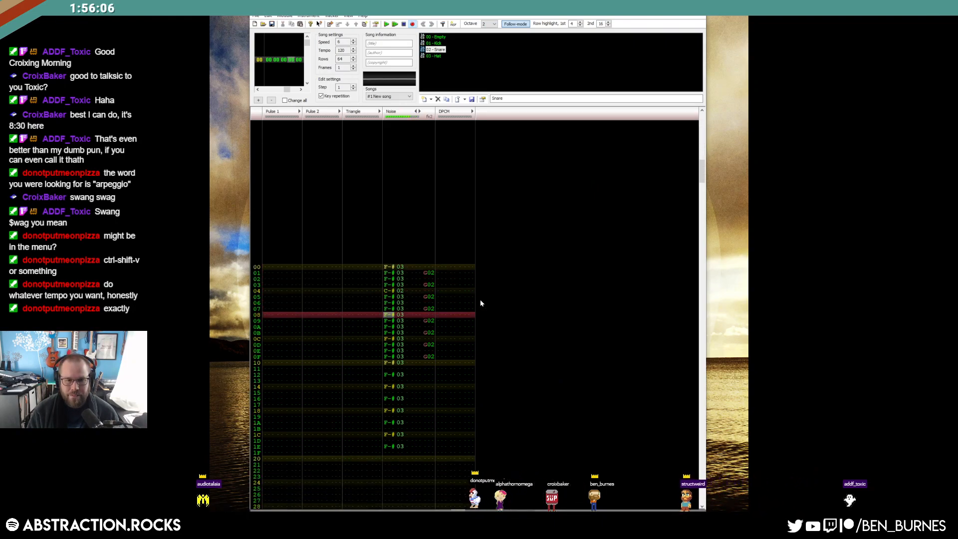
Copy the Snare hit from row 04 to row 0C in the Noise channel and set the song tempo to 100.
drag(388, 291, 402, 292)
key(ctrl+c)
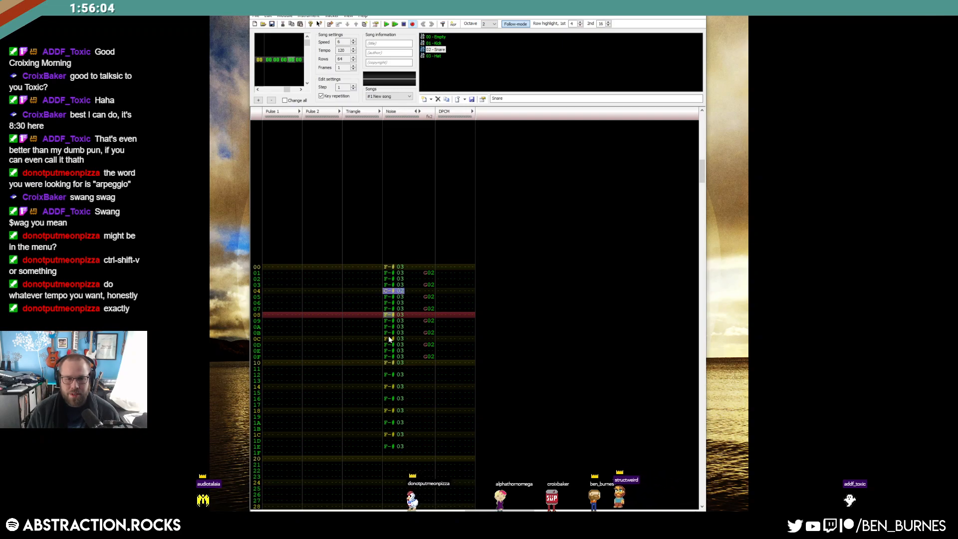
click(390, 339)
key(ctrl+v)
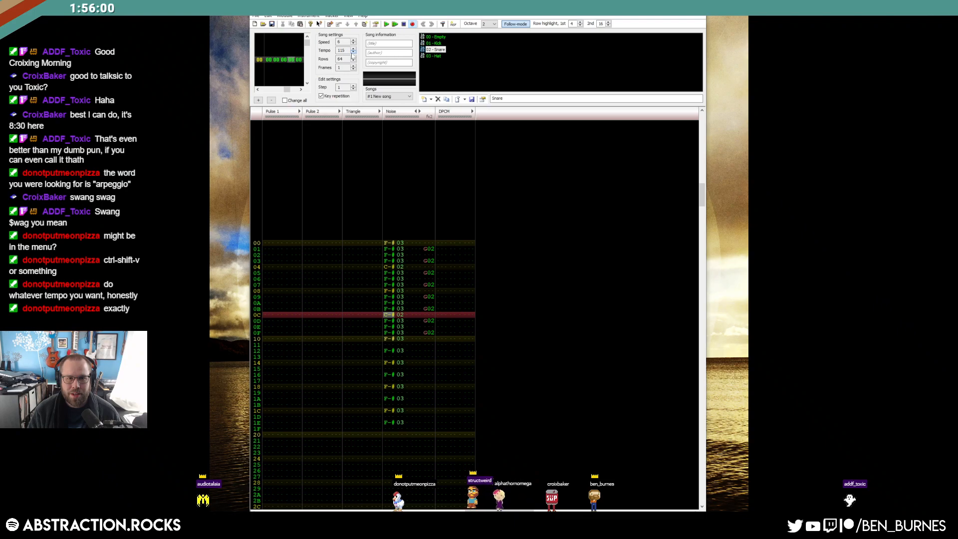
click(352, 52)
click(353, 52)
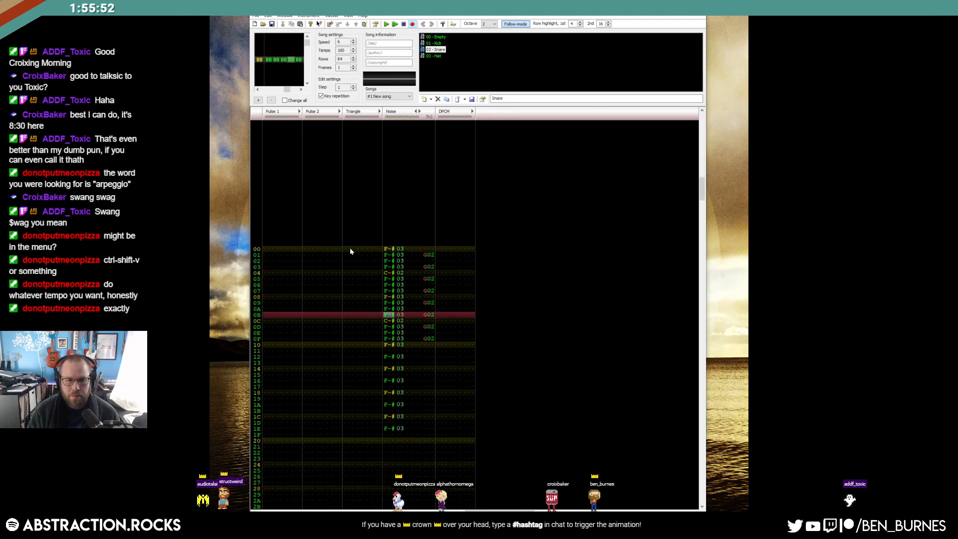
Add a second effect column to the Triangle channel and enter C-3 with the Empty instrument at row 00.
click(350, 248)
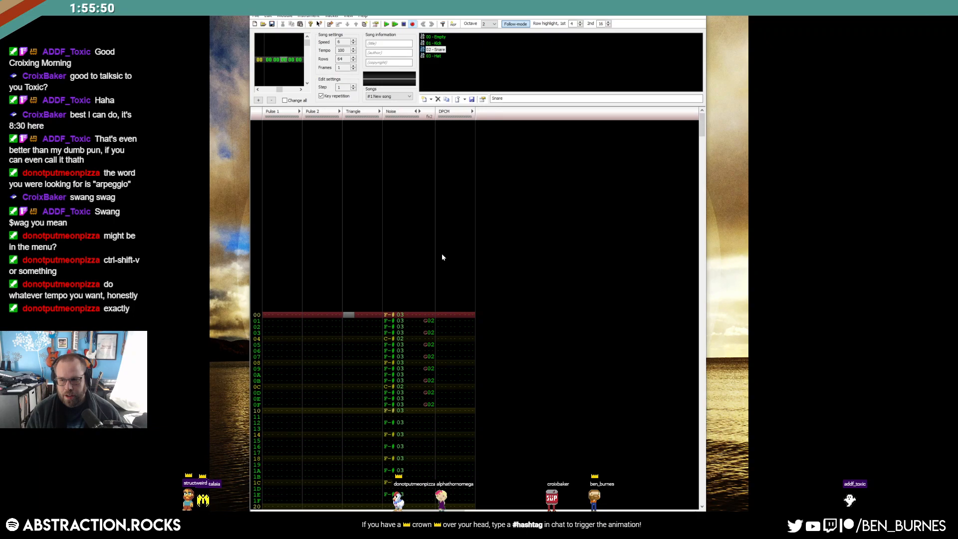
click(379, 112)
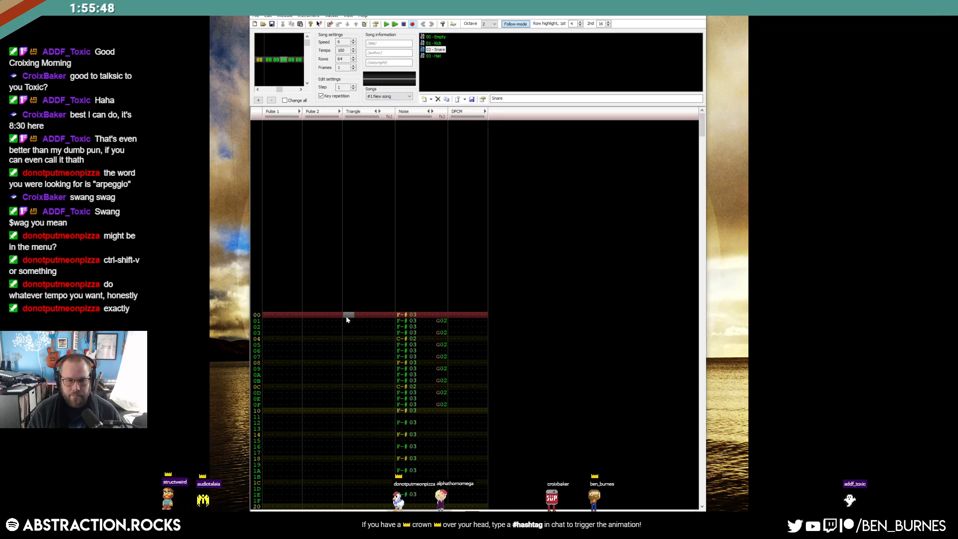
key(q)
key(Up)
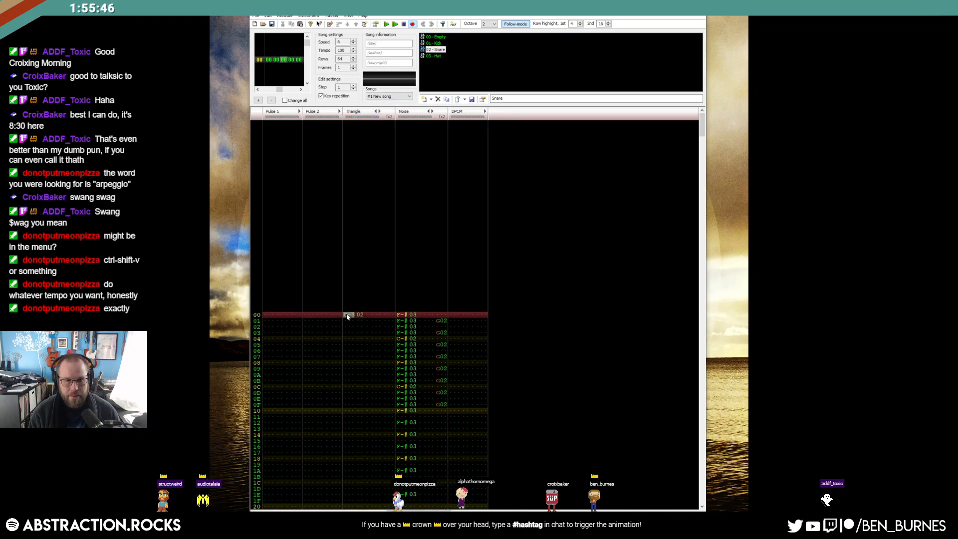
key(q)
Enter B-2 with the Empty instrument at row 05 of the Triangle channel.
key(Down)
key(Down)
key(Down)
key(Down)
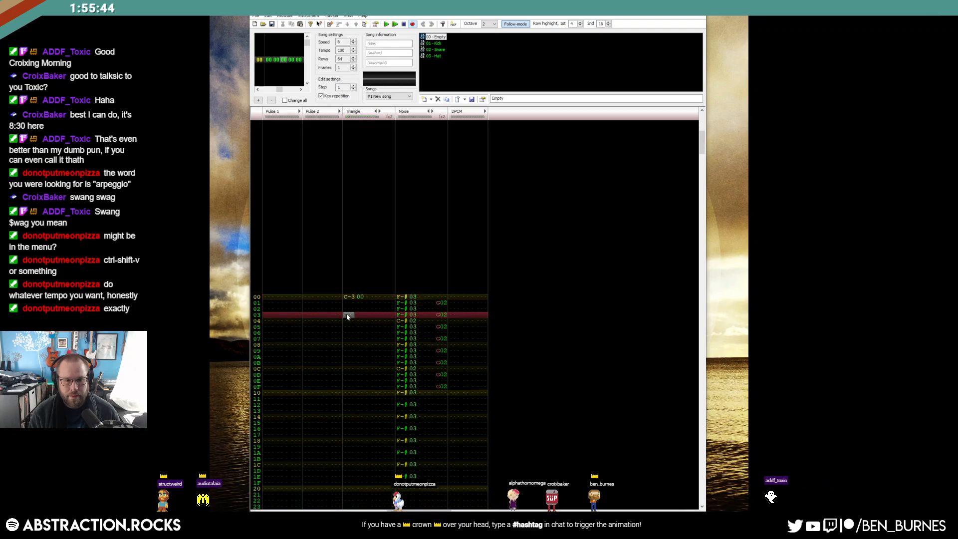
key(m)
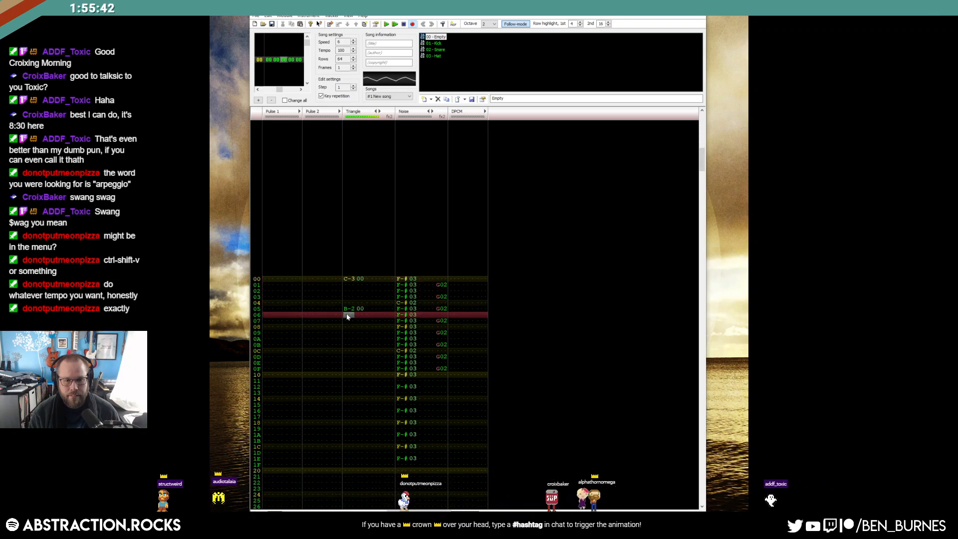
key(Down)
key(Down)
key(Down)
key(Down)
key(Down)
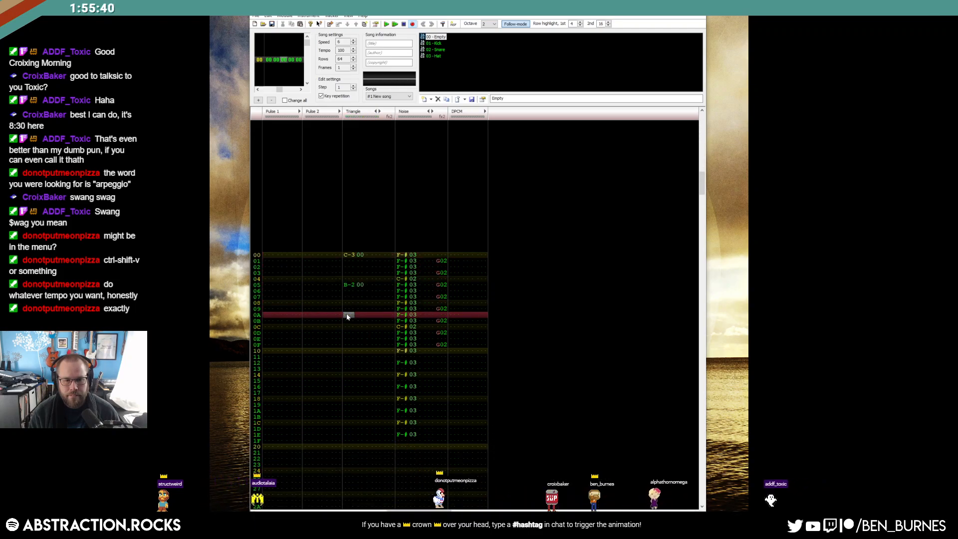
key(Down)
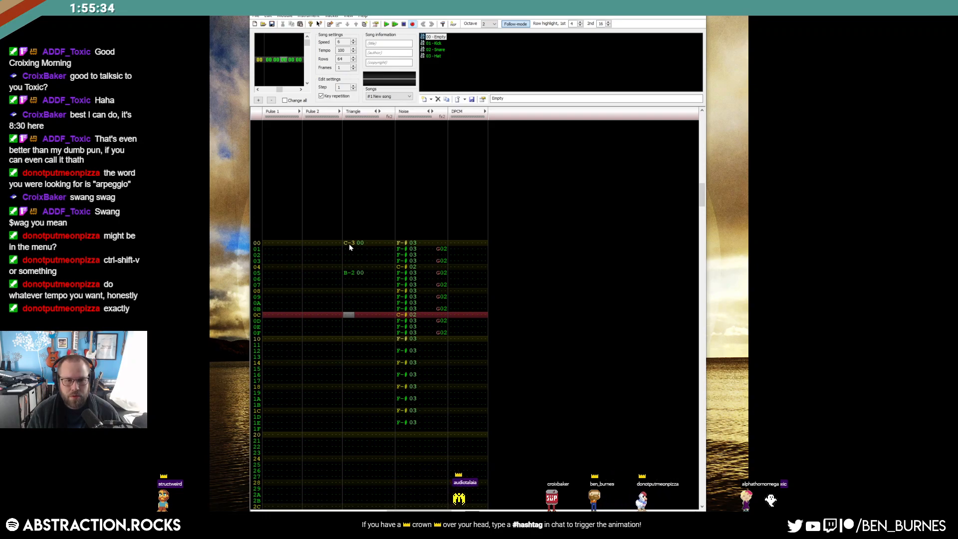
Delete the hat note at row 08 of the Noise channel.
drag(399, 279, 412, 292)
click(401, 290)
key(Delete)
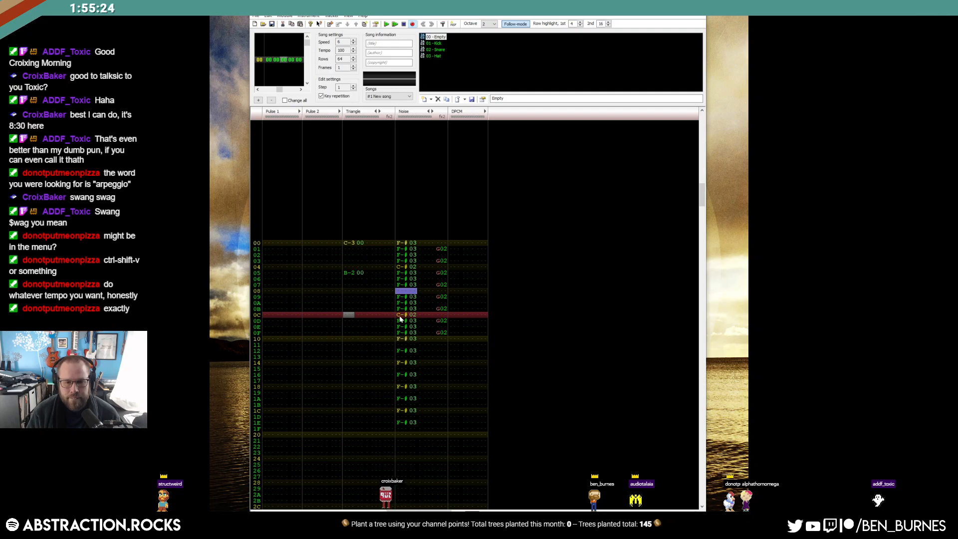
Copy the Noise channel's drum pattern from rows 00–0F and paste it at row 10.
drag(417, 260, 440, 333)
click(414, 338)
key(ctrl+v)
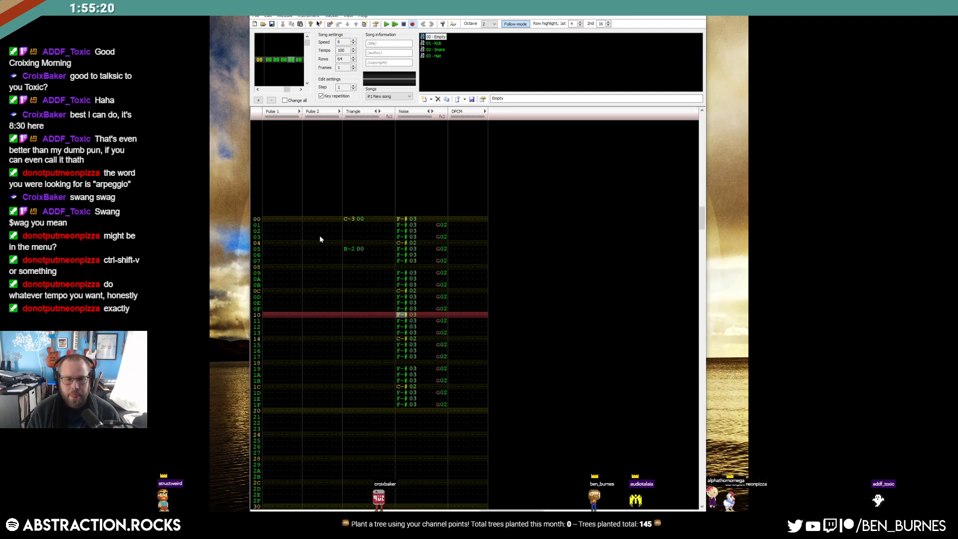
Place note cuts in the Triangle channel at rows 02 and 0B.
click(347, 220)
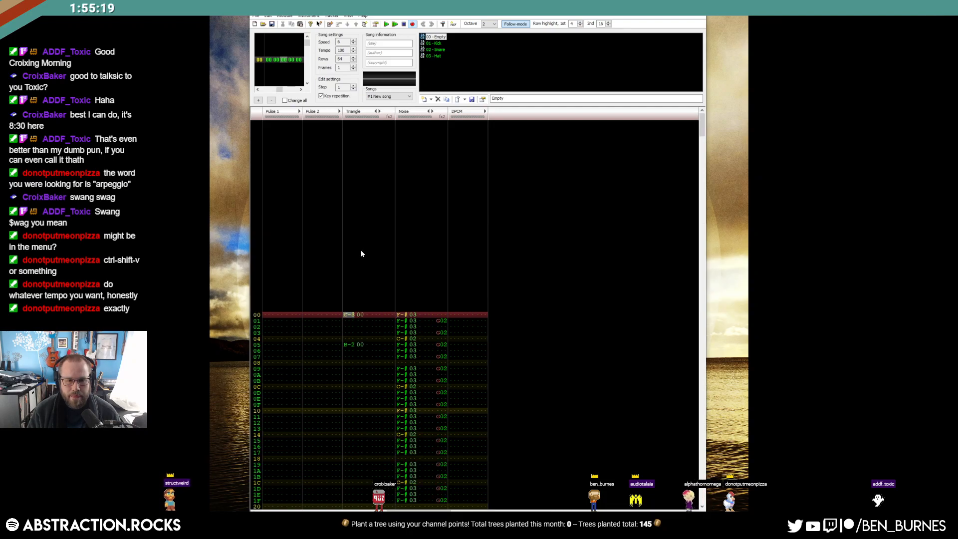
click(350, 326)
key(3)
key(Up)
key(1)
key(Down)
key(Down)
key(Down)
key(Down)
key(Down)
key(Down)
key(Down)
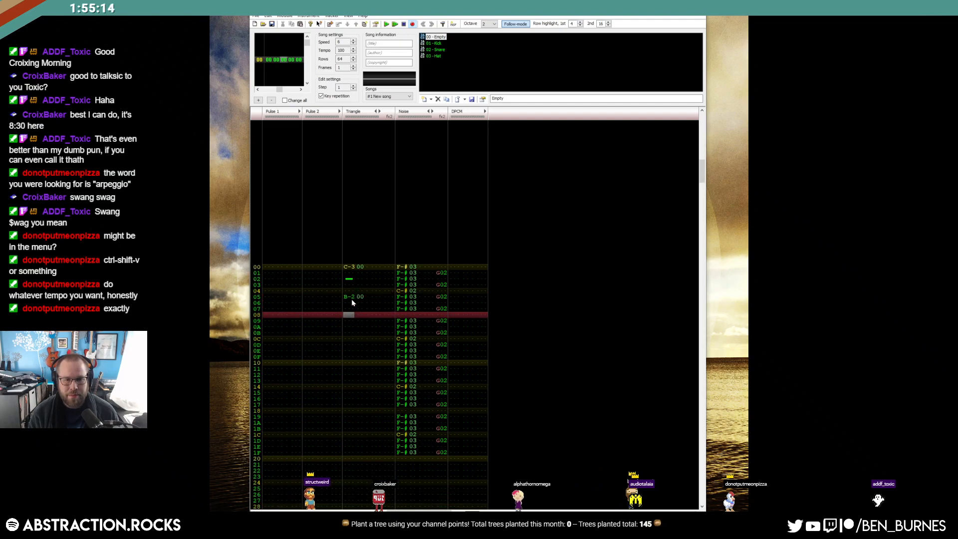
key(Down)
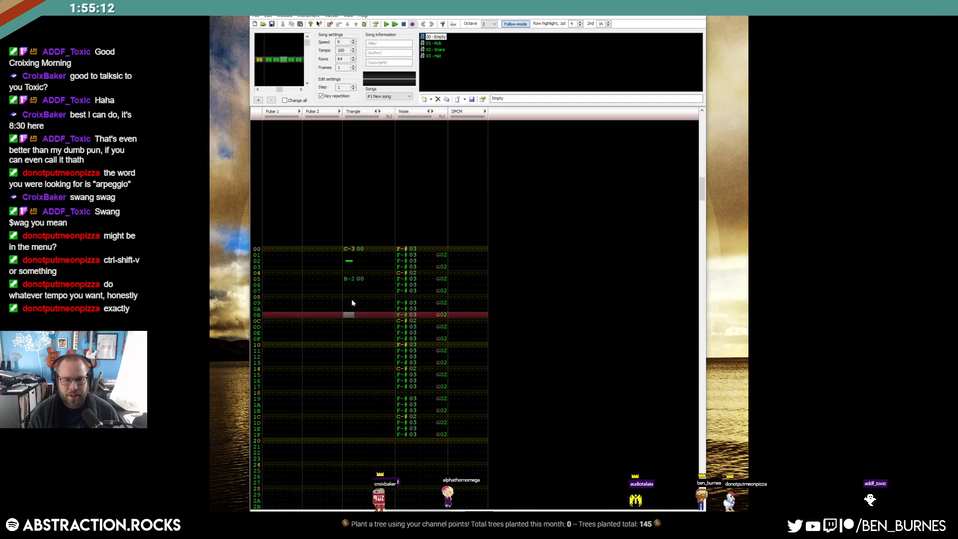
key(1)
Try bass notes F#2 at row 10 and G#2 at row 15 in the Triangle channel.
drag(343, 243, 388, 314)
click(348, 339)
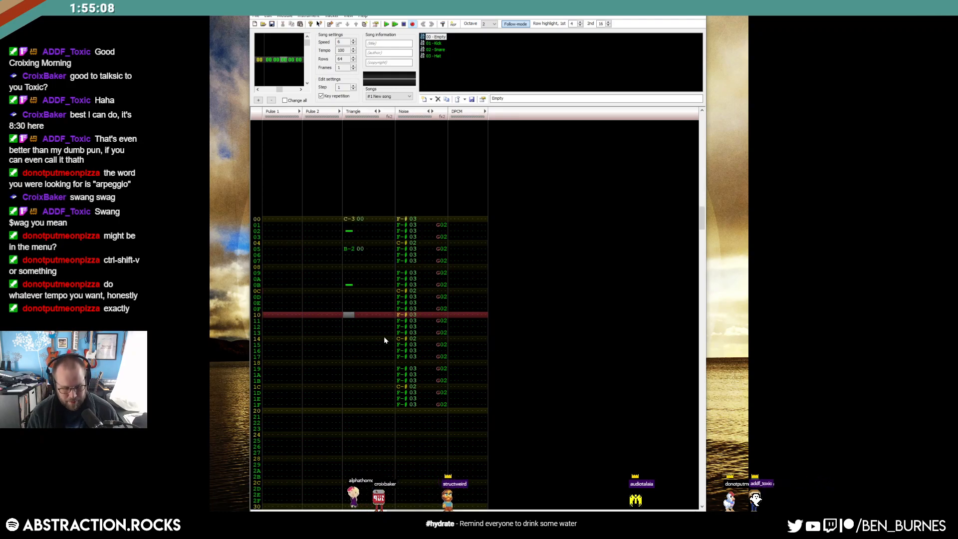
key(g)
key(Up)
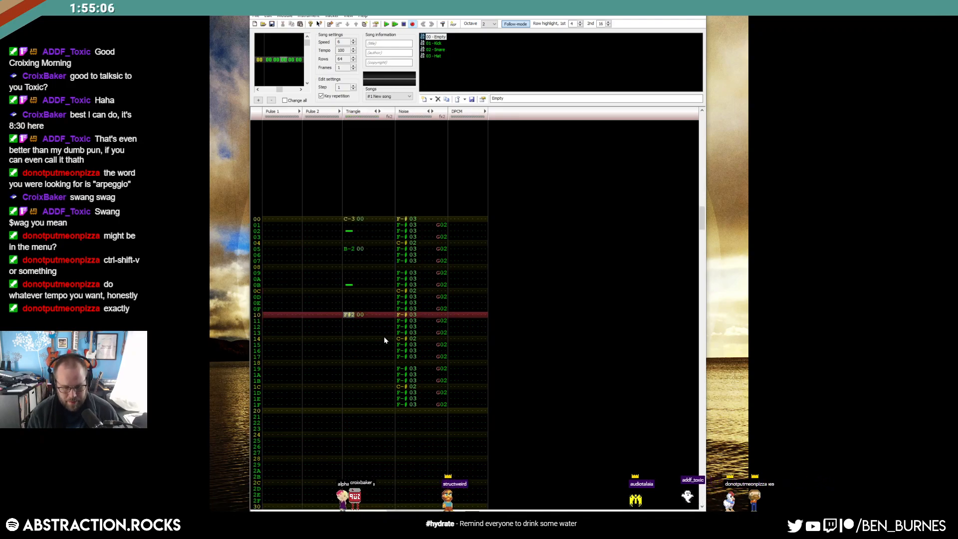
key(Down)
key(Down)
key(Down)
key(Down)
key(Down)
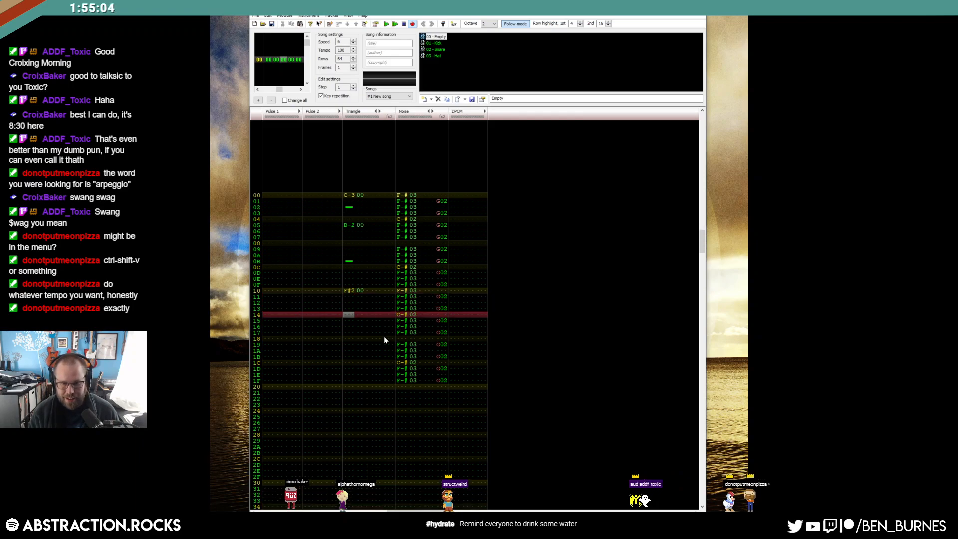
key(h)
Change the Triangle notes to G#2 at row 10 and A#2 at row 15.
key(Up)
key(Up)
key(Up)
key(Up)
key(Up)
key(Up)
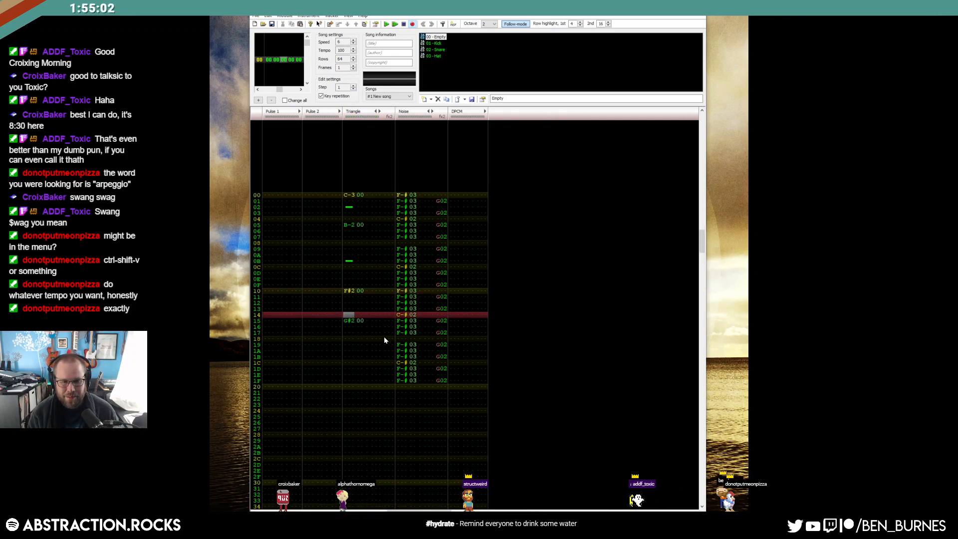
key(h)
key(Down)
key(Down)
key(Down)
key(Down)
key(Up)
key(Up)
key(Up)
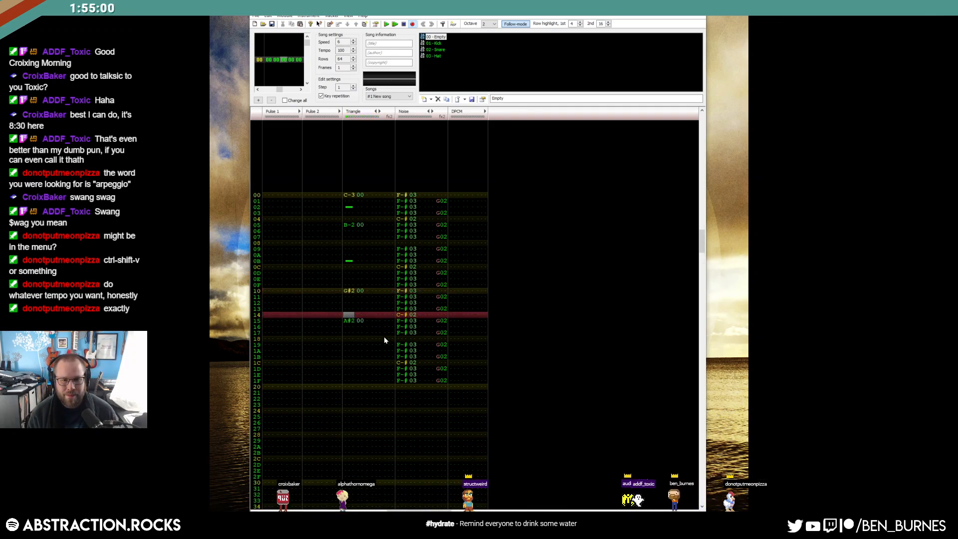
Try a Triangle note cut at row 12, remove it, and place the cut at row 14 instead.
key(1)
key(Down)
key(Down)
key(j)
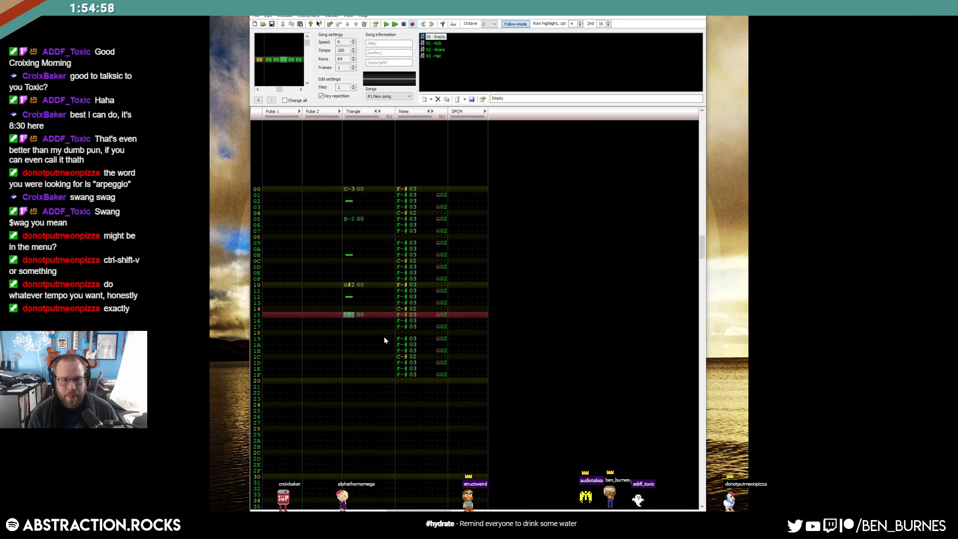
key(Up)
key(Up)
key(Up)
key(Delete)
key(Down)
key(1)
Move the Triangle note cut from row 0B to row 0C.
key(Up)
key(Up)
key(Up)
key(Up)
key(Up)
key(Up)
key(Up)
key(Up)
key(Up)
key(1)
key(Up)
key(Up)
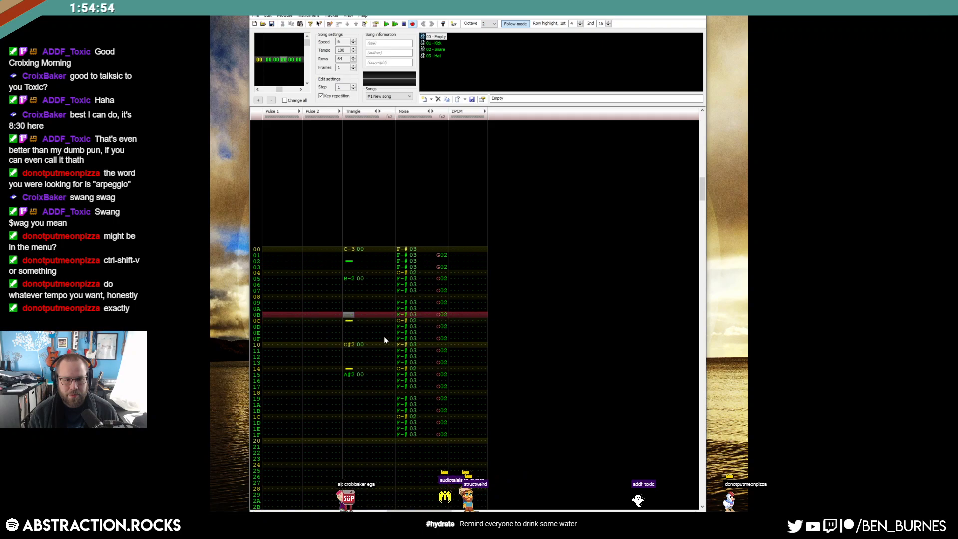
key(Delete)
Move the Triangle note cut from row 02 to row 04.
key(Up)
key(Up)
key(Up)
key(Up)
key(Up)
key(Up)
key(Up)
key(Up)
key(1)
key(Up)
key(Up)
key(Up)
Place a note cut in the Triangle channel at row 1C.
key(Down)
key(Down)
key(Down)
key(Down)
key(Down)
key(Down)
key(Down)
key(Down)
key(Down)
key(Down)
key(Down)
key(Down)
key(Down)
key(Down)
key(Down)
key(Down)
key(Down)
key(Down)
key(Down)
key(Down)
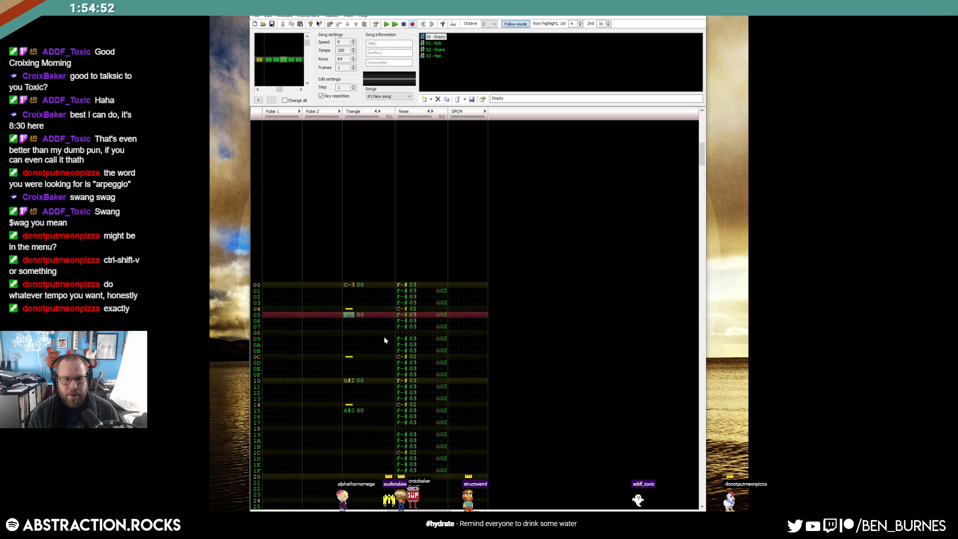
key(1)
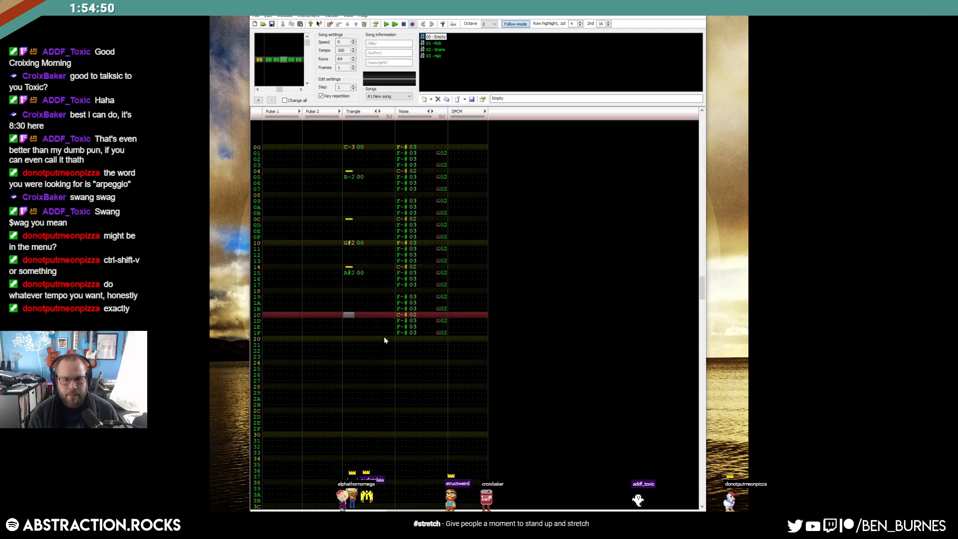
Copy the Triangle bass line from rows 00–1F and paste it at row 20.
drag(351, 143, 394, 331)
click(356, 333)
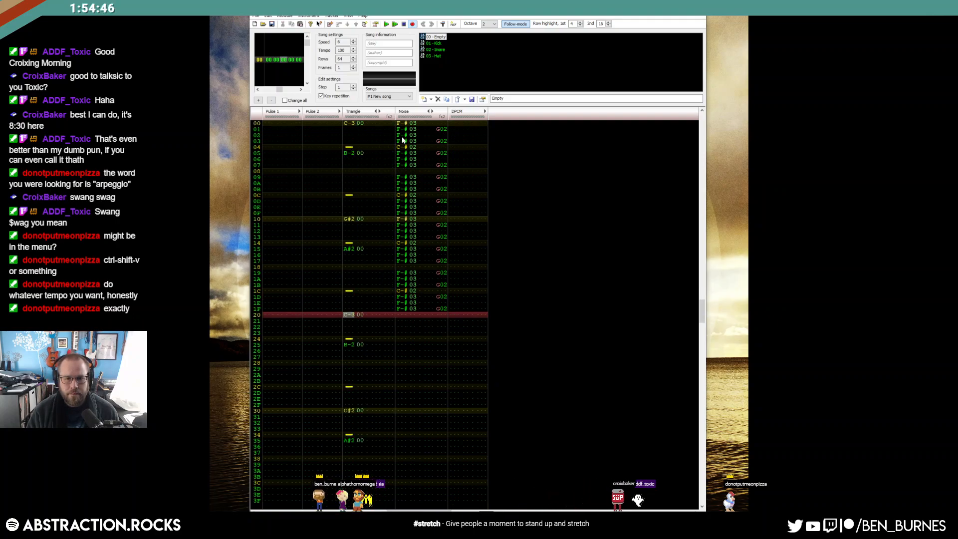
Copy the Noise channel groove from rows 00–1F and paste it at row 20.
scroll(402, 144, up, 2)
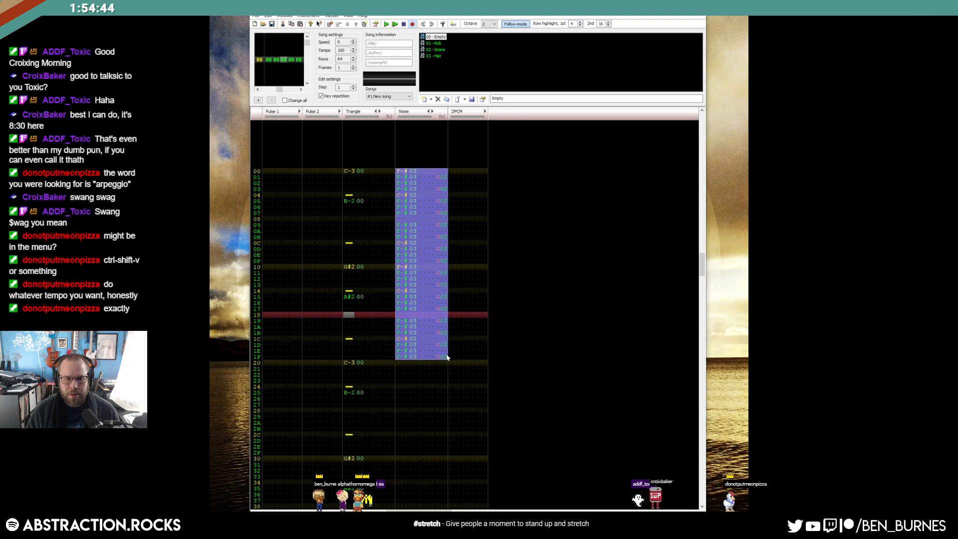
click(404, 364)
key(ctrl+v)
scroll(399, 249, up, 3)
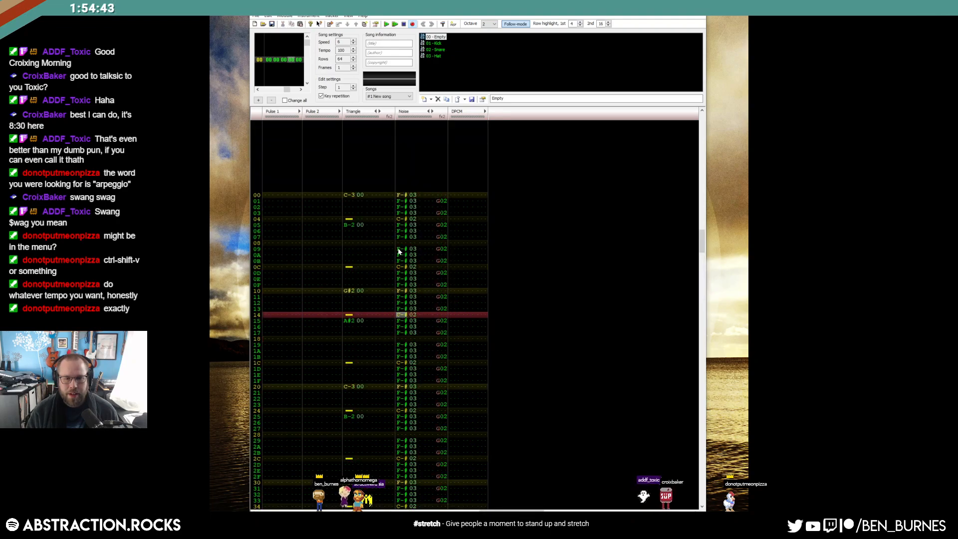
Try a volume of 9 on the Noise hat at row 00 and play the pattern.
click(418, 195)
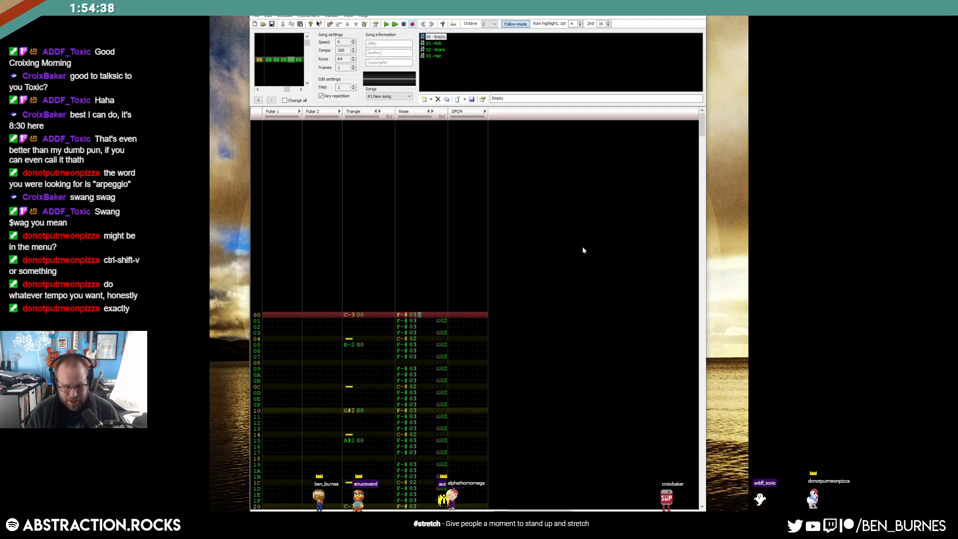
key(Down)
key(Up)
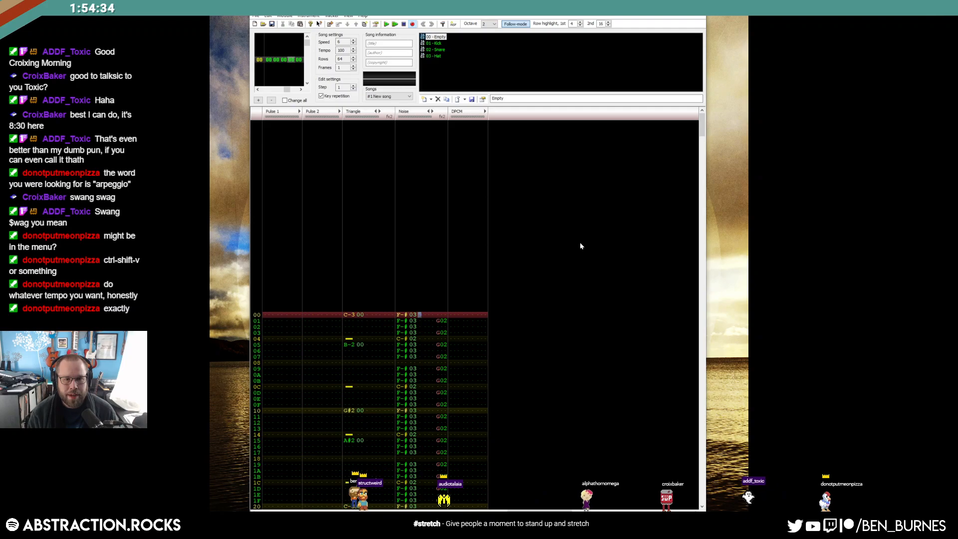
key(Return)
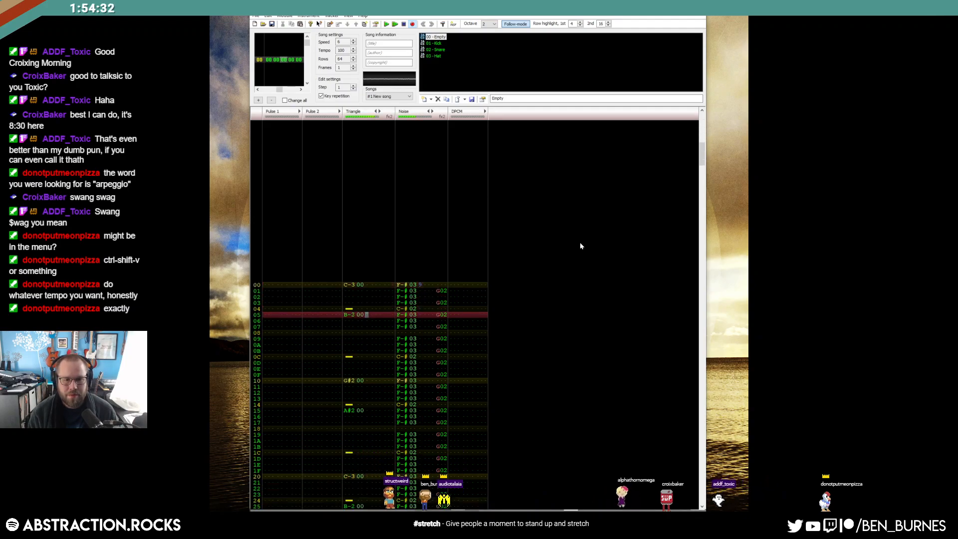
Copy the G02 delays from the Noise effect column, starting at row 01, into the Triangle effect column at the same rows.
drag(438, 247, 442, 508)
scroll(424, 337, up, 4)
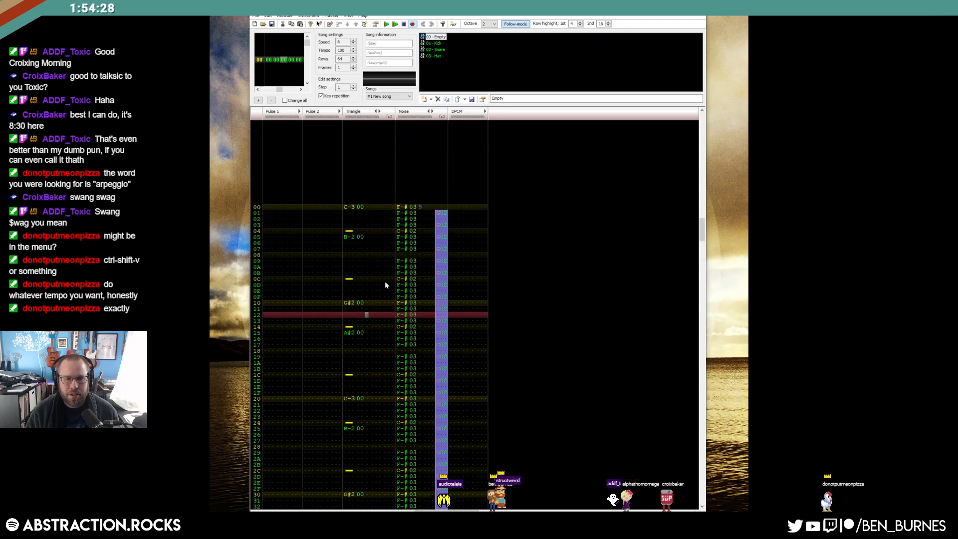
click(386, 213)
key(ctrl+v)
Play back the pattern, stop it, and set the volume of the Noise hat at row 00 to 7.
key(Return)
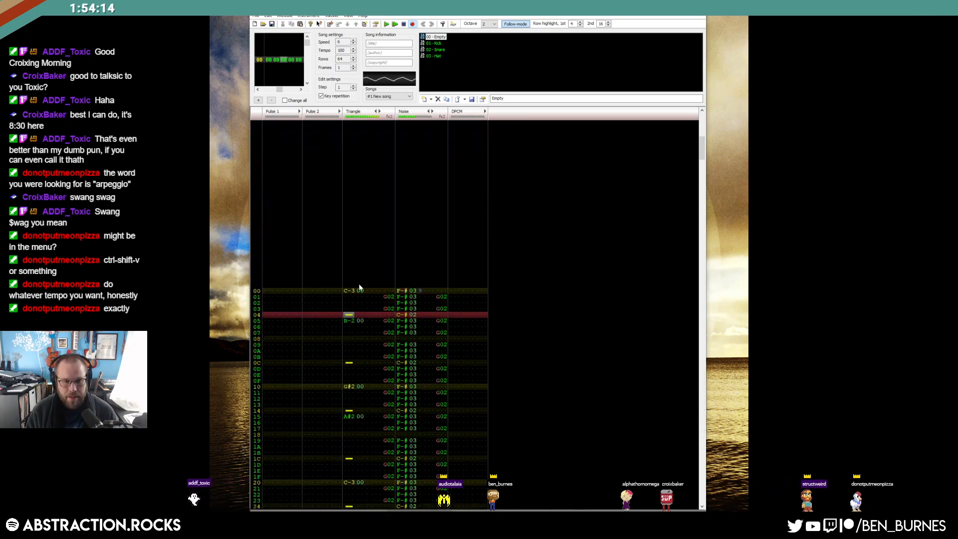
key(Return)
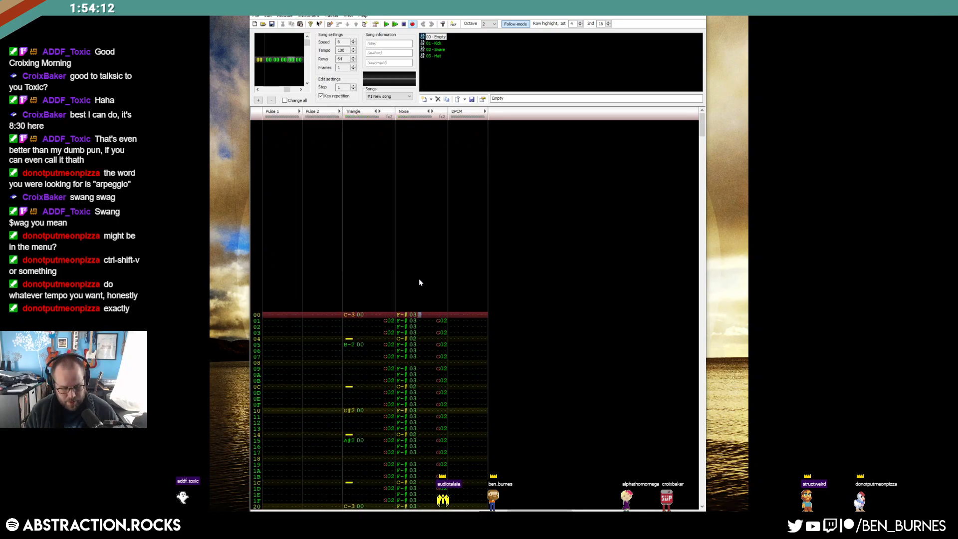
text(7)
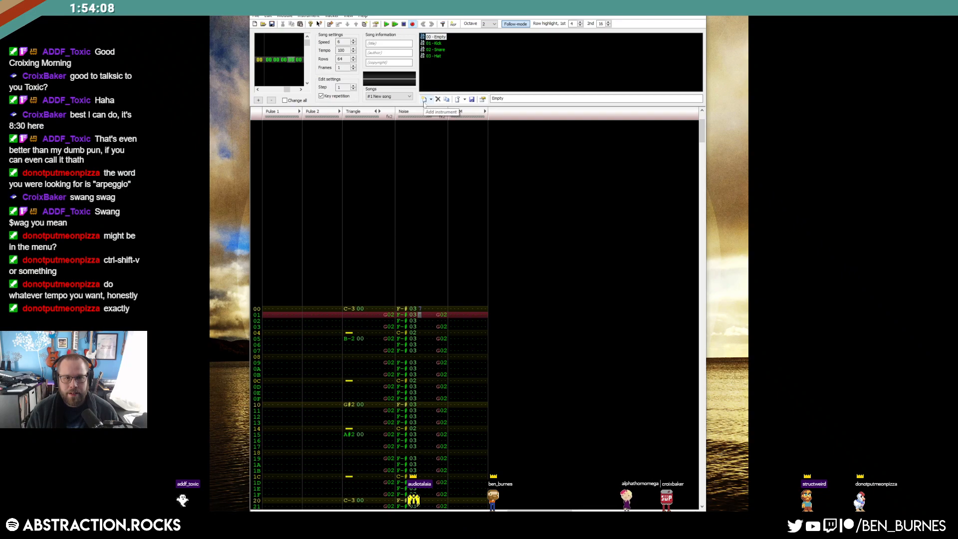
Add a new instrument named Hat Roll, open its instrument editor, and close the editor again.
click(423, 99)
text(Hat Roll)
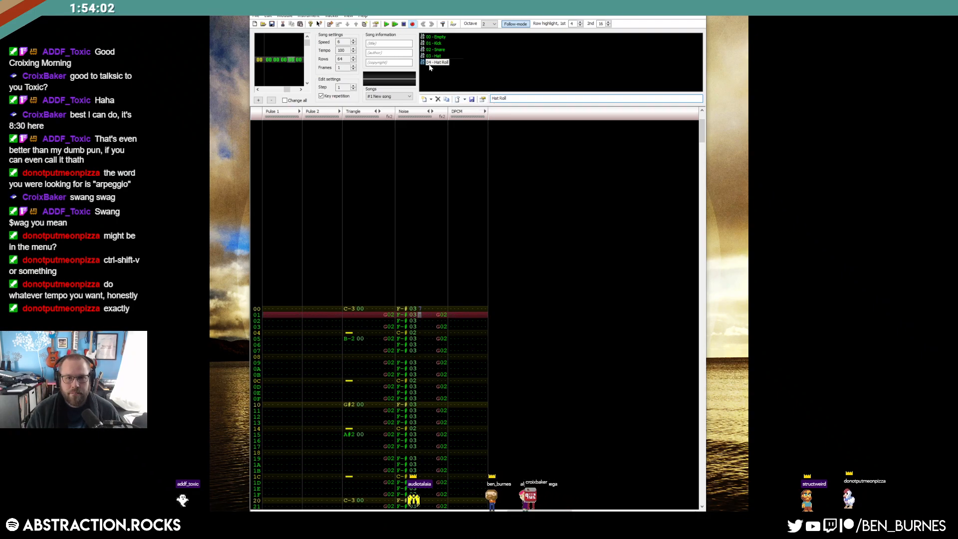
double_click(430, 63)
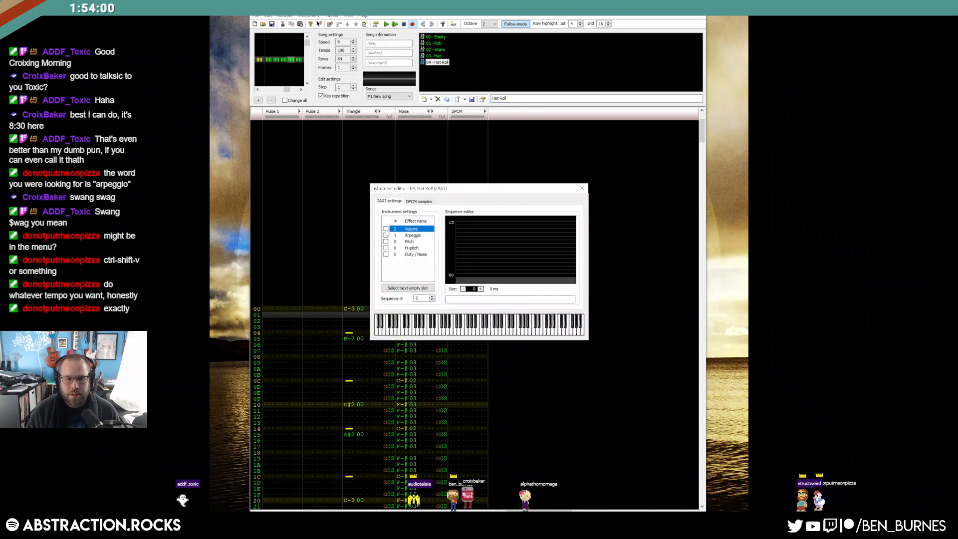
click(582, 188)
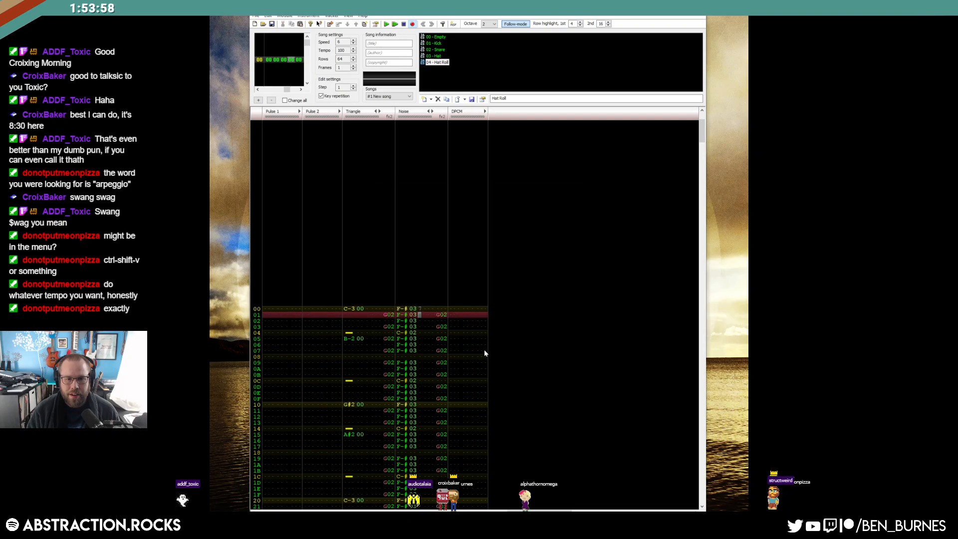
Clear the Noise channel's row 1F and enter the arpeggio effects 010 at row 1E and 000 at row 20.
drag(405, 372, 422, 370)
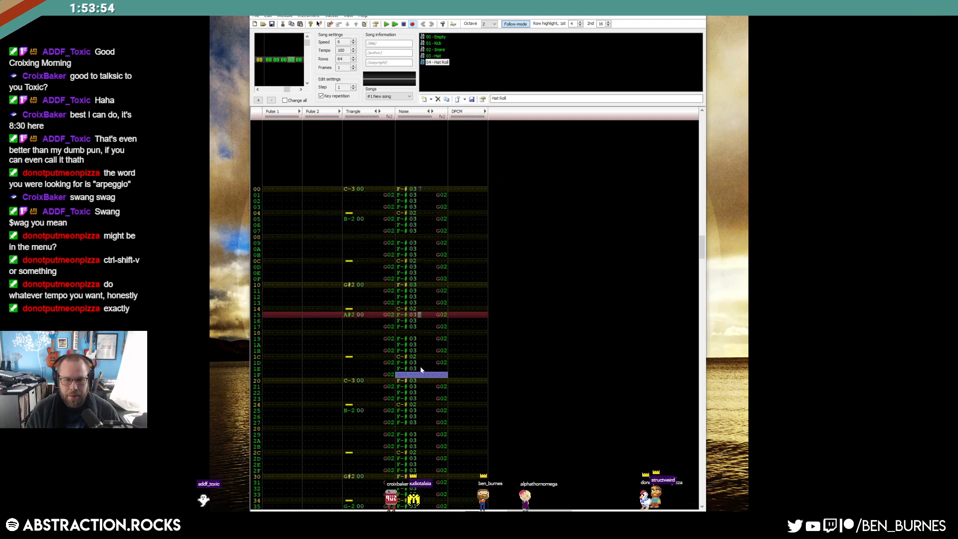
key(Delete)
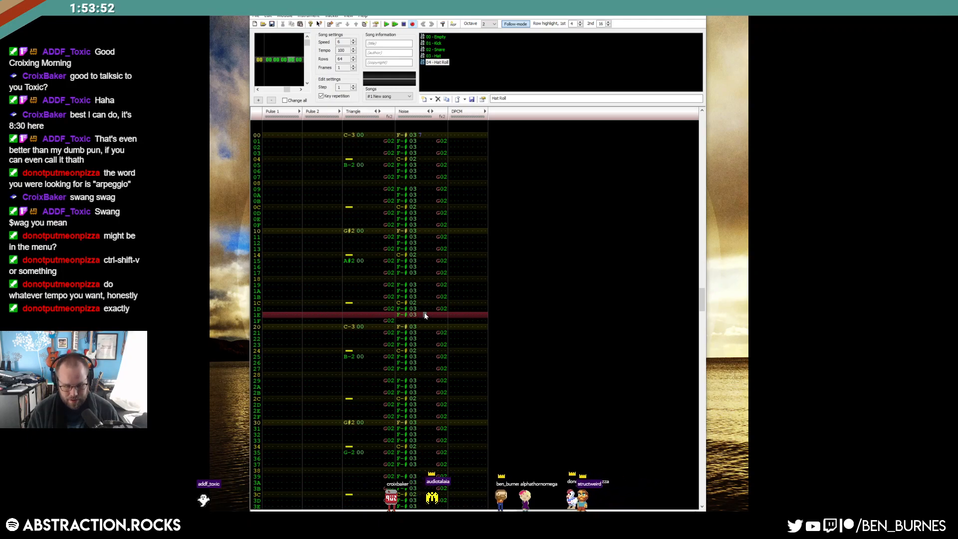
text(000)
key(Up)
key(Up)
key(Up)
key(Right)
text(1)
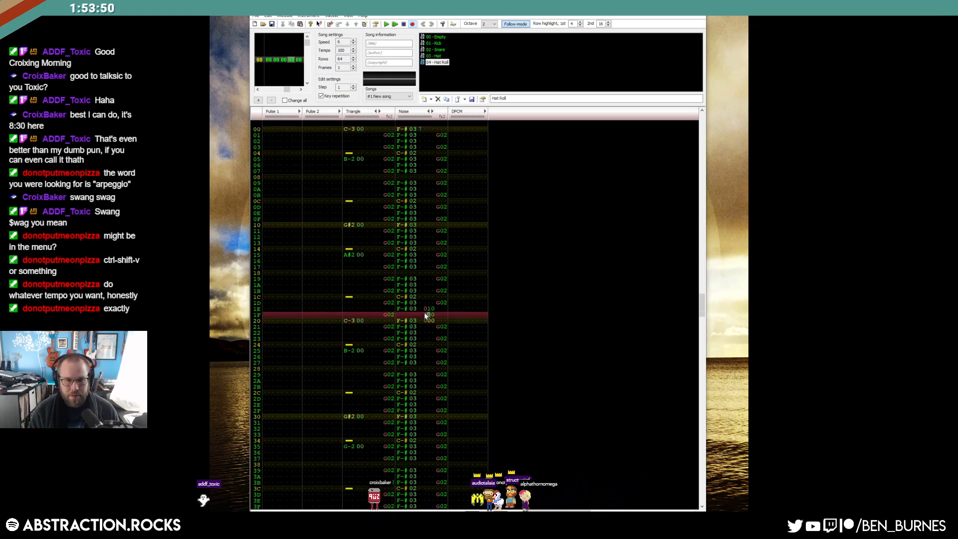
key(Delete)
key(Down)
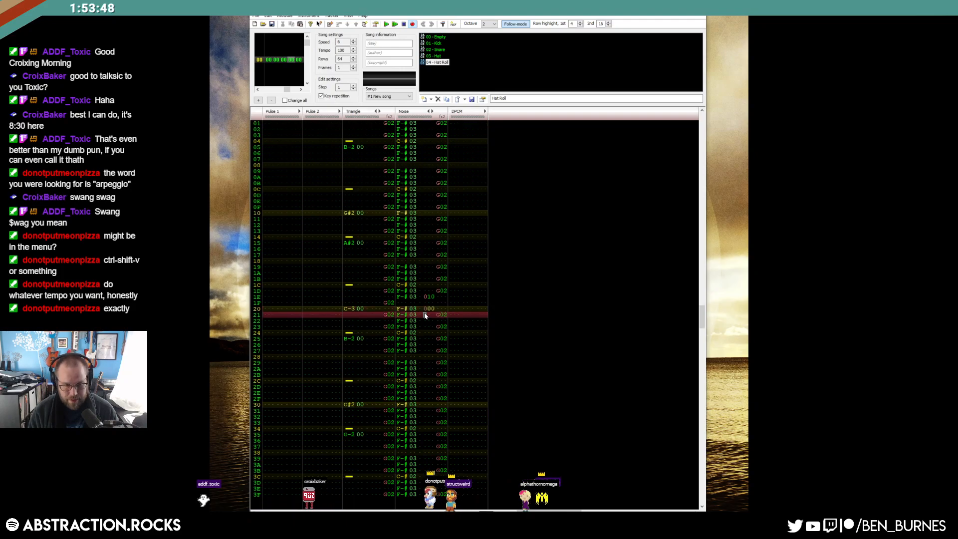
key(Return)
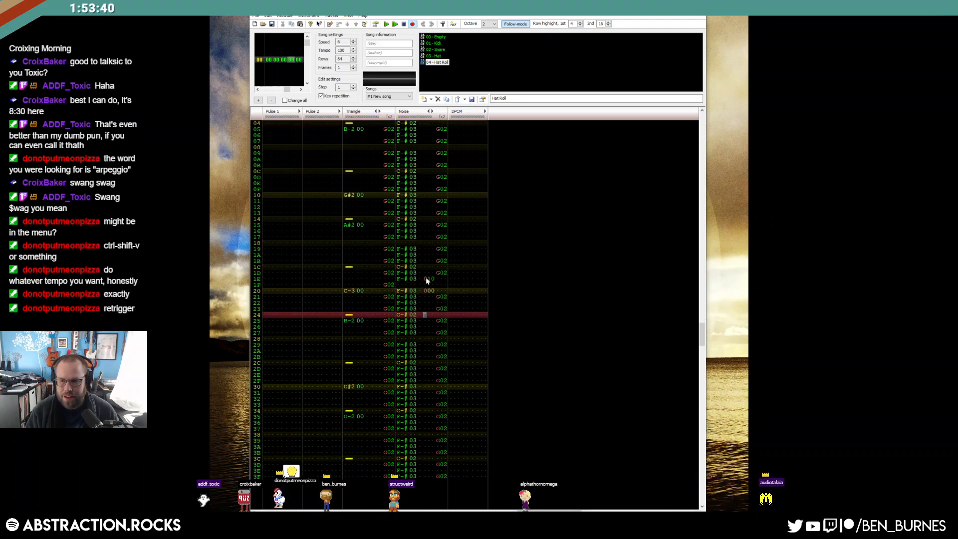
Re-enter the Noise note at row 1E as F-# with instrument 04, auditioning several other pitches.
click(429, 279)
key(Left)
key(Left)
key(Left)
key(Left)
key(Left)
key(Left)
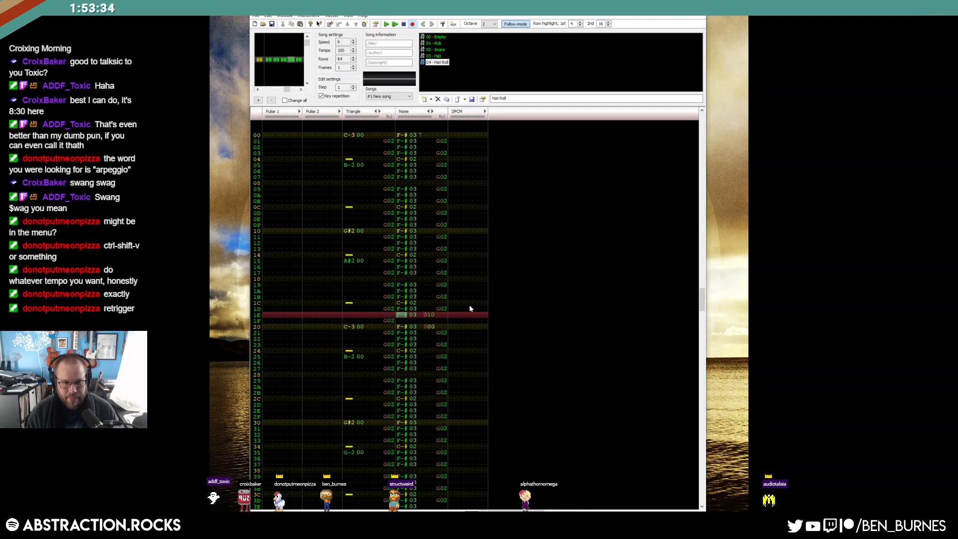
key(b)
key(Up)
key(m)
key(Up)
key(n)
key(Up)
key(v)
key(Up)
key(b)
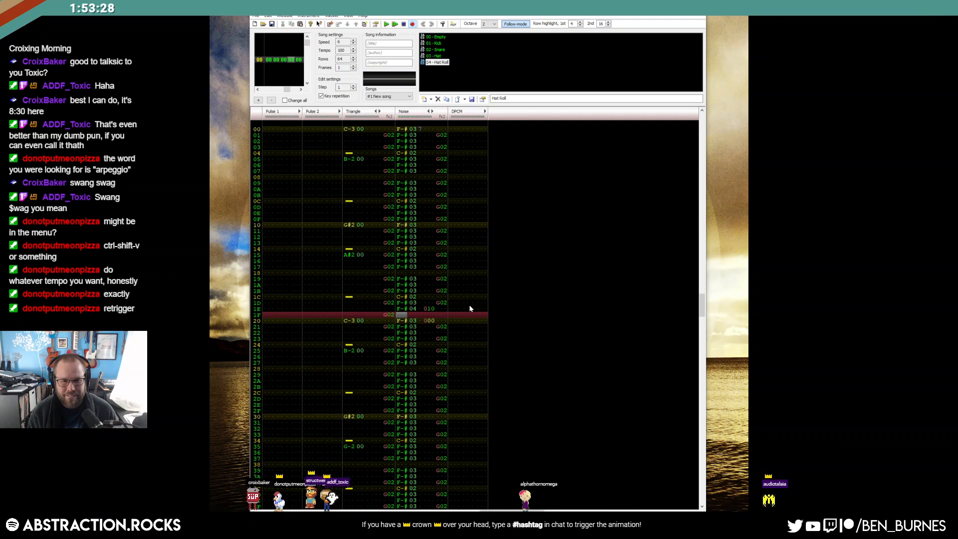
Change the instrument 04 note at row 1E of the Noise channel to D-# and play the pattern.
key(Up)
key(c)
key(Up)
key(v)
key(Up)
key(Return)
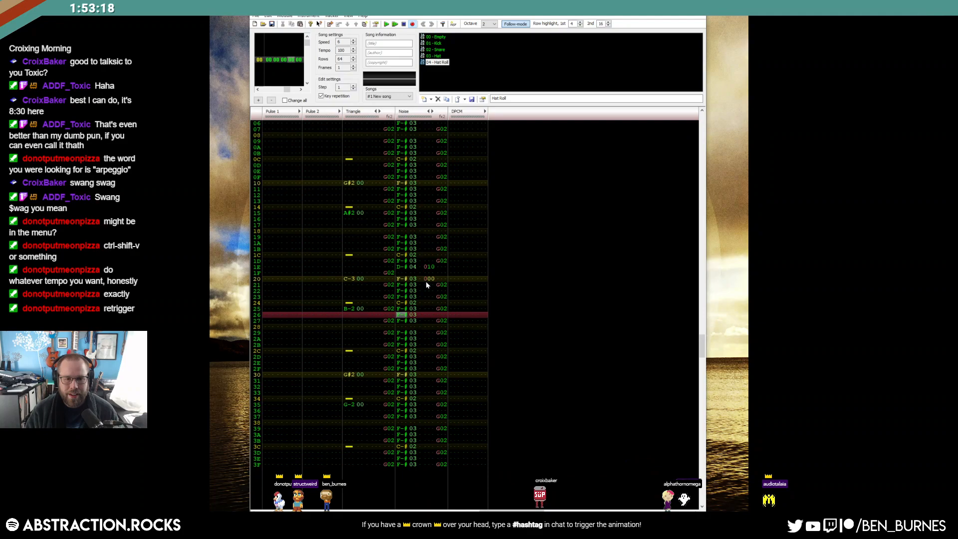
Copy the D-# hat roll from row 1E to row 3E and enter effect 000 at row 00 in the Noise channel.
click(402, 459)
key(ctrl+v)
scroll(442, 314, up, 7)
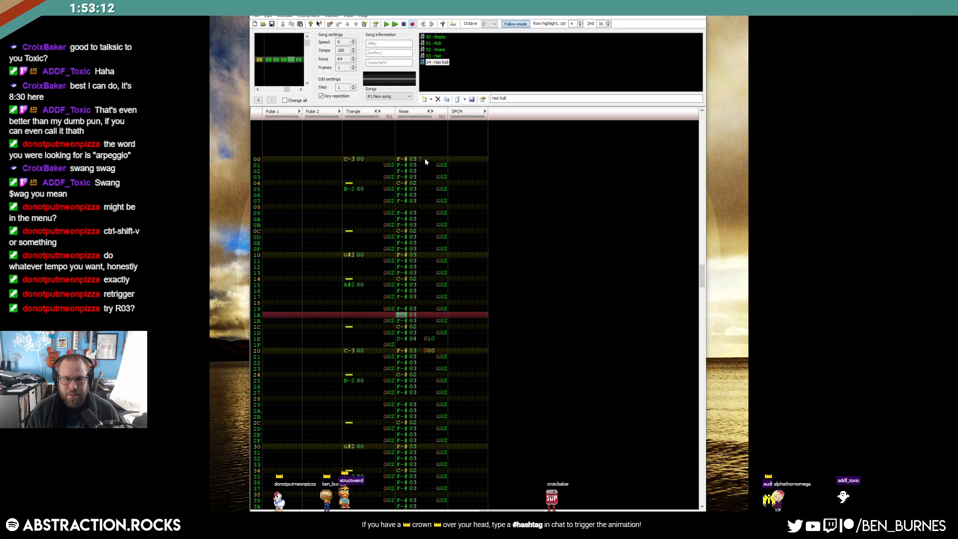
scroll(424, 157, up, 8)
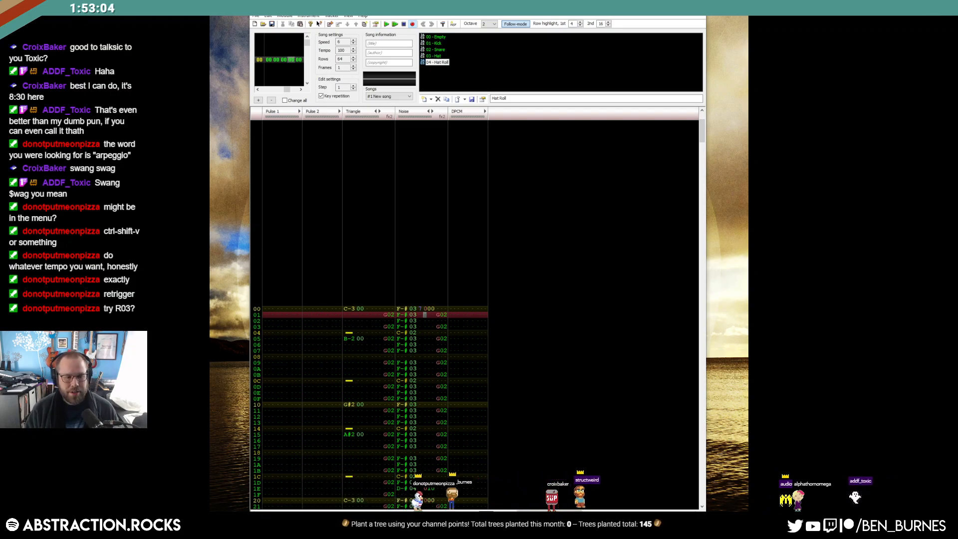
Open effects.txt from the FamiTracker folder in Dropbox, examine the Rxy effect's description in Notepad, and return to the tracker.
double_click(859, 529)
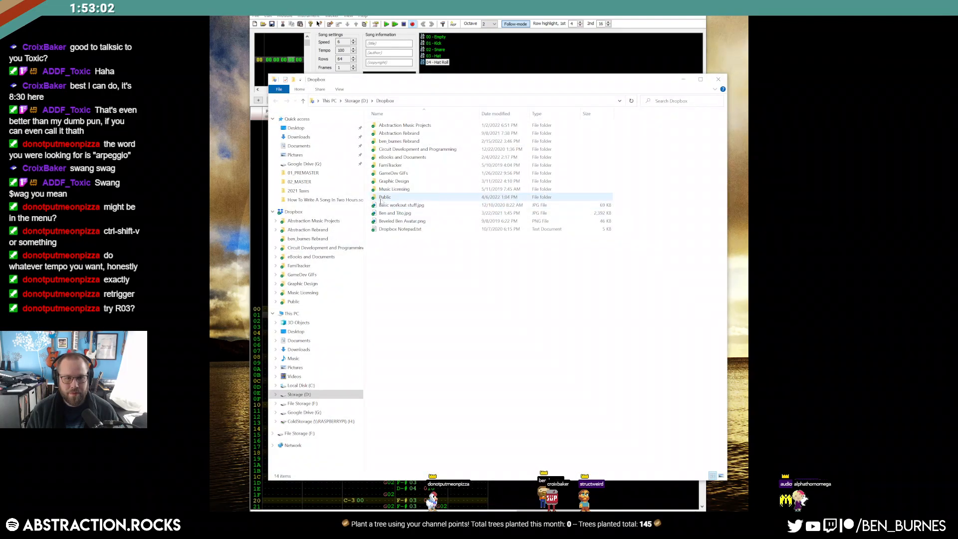
double_click(391, 165)
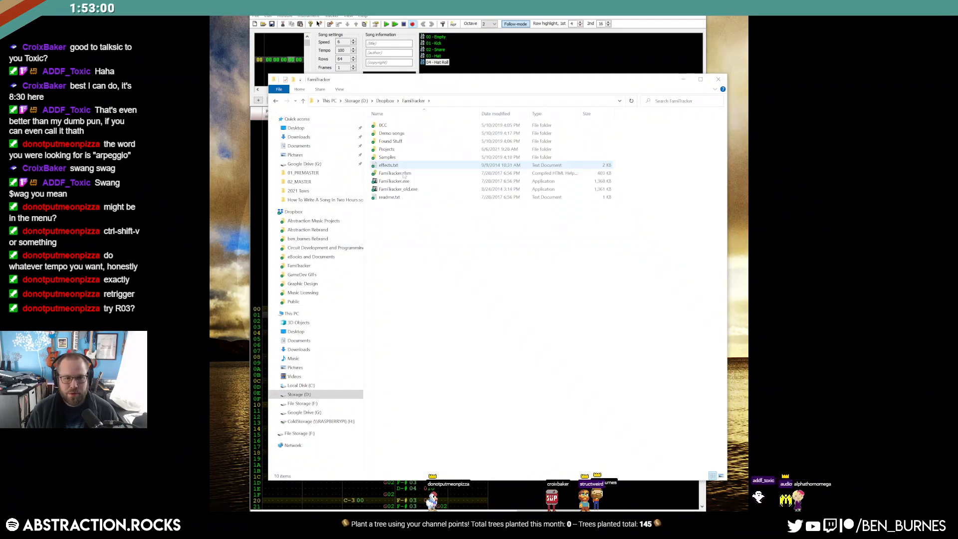
double_click(388, 165)
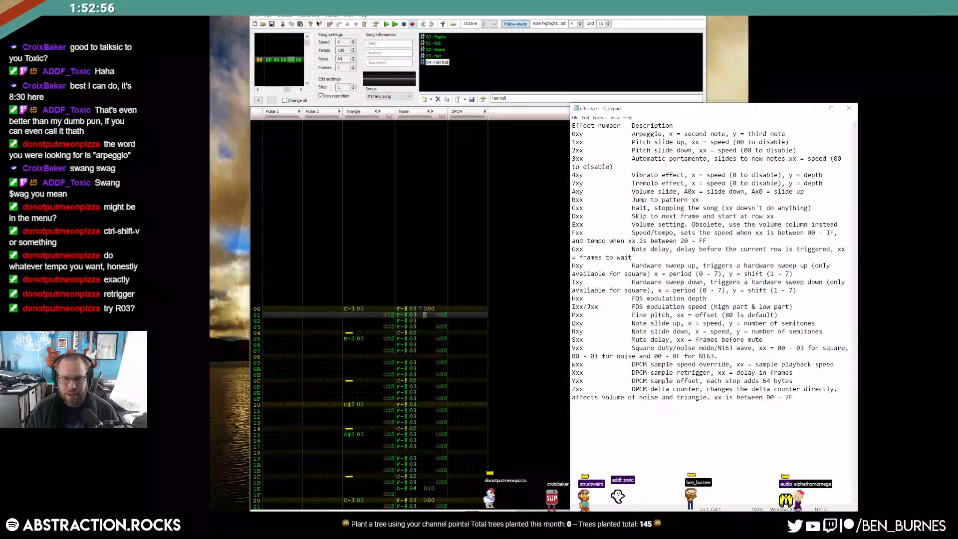
drag(571, 331, 822, 332)
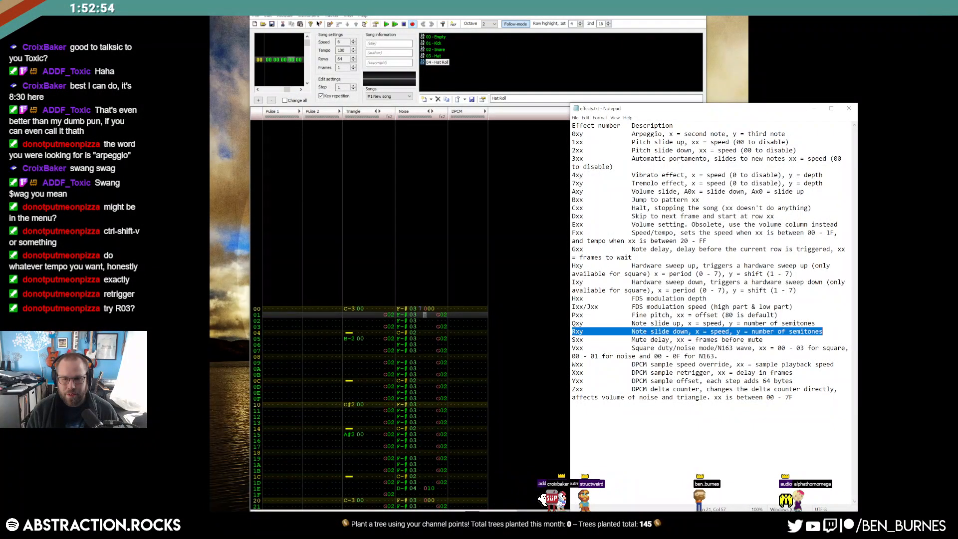
drag(666, 105, 743, 192)
mouse_move(663, 219)
mouse_down()
mouse_move(777, 220)
mouse_move(648, 222)
mouse_up()
drag(762, 198, 497, 177)
click(531, 143)
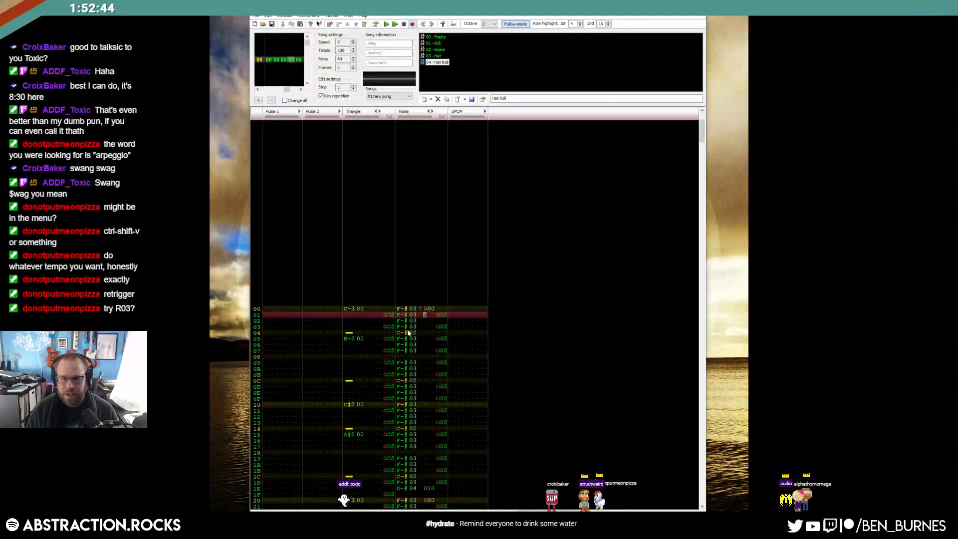
Go to the Noise note at row 1E and play back the pattern to check the hat roll.
scroll(409, 332, down, 6)
click(424, 344)
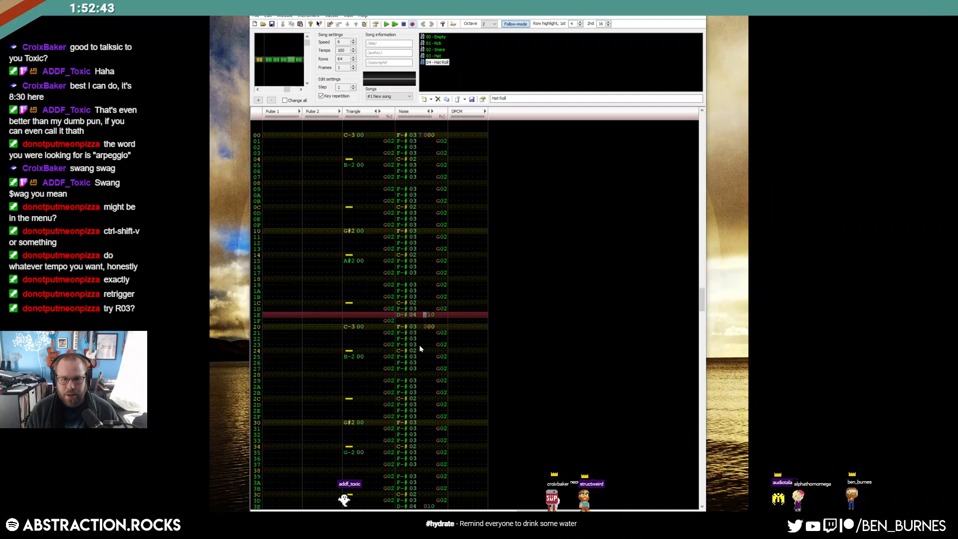
click(403, 316)
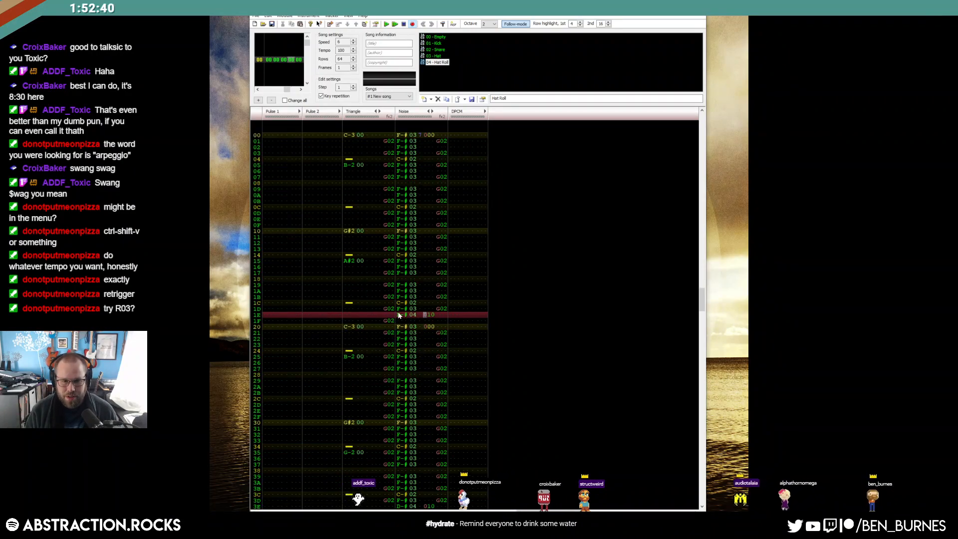
key(Return)
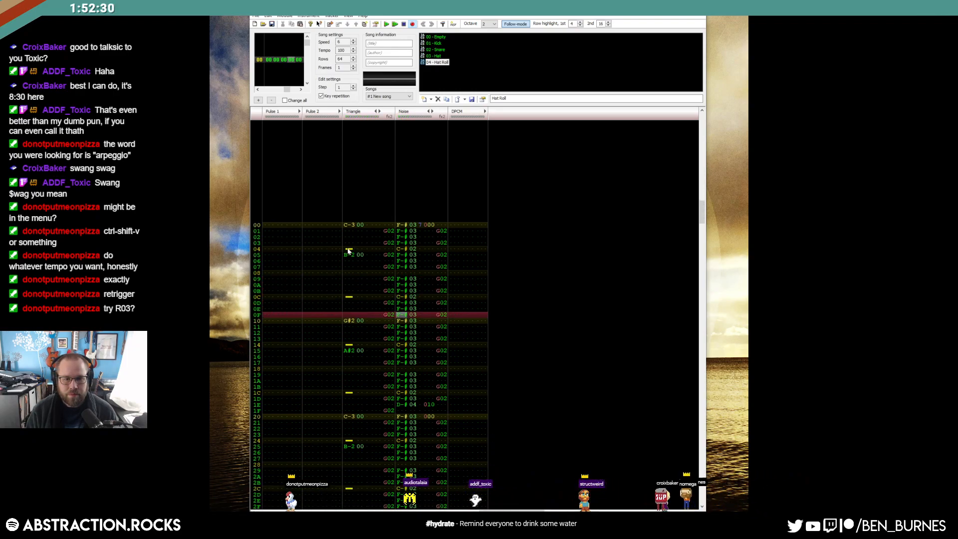
Enter an S00 mute delay effect at row 02 of the Triangle channel.
click(350, 243)
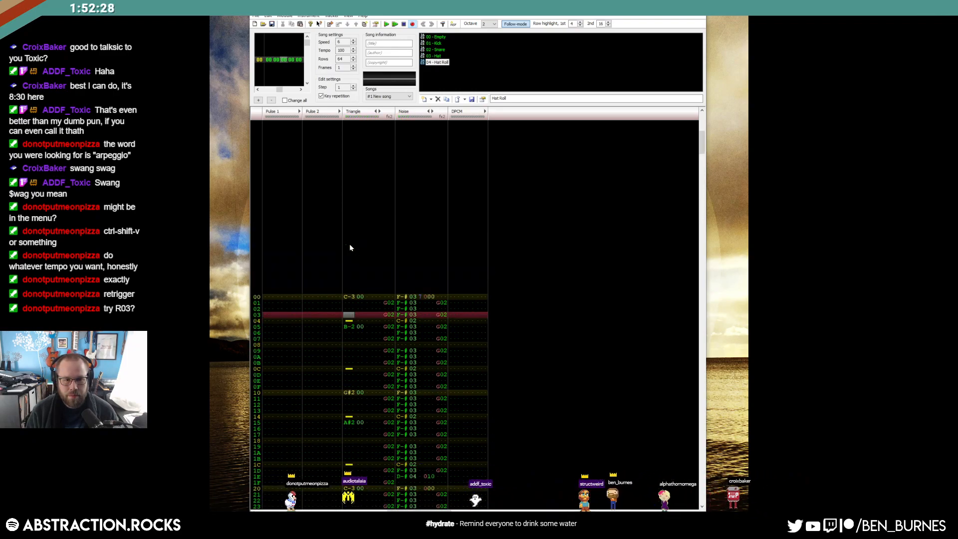
key(Up)
key(Right)
key(Right)
key(Right)
key(Right)
text(s)
key(Right)
key(Up)
key(Right)
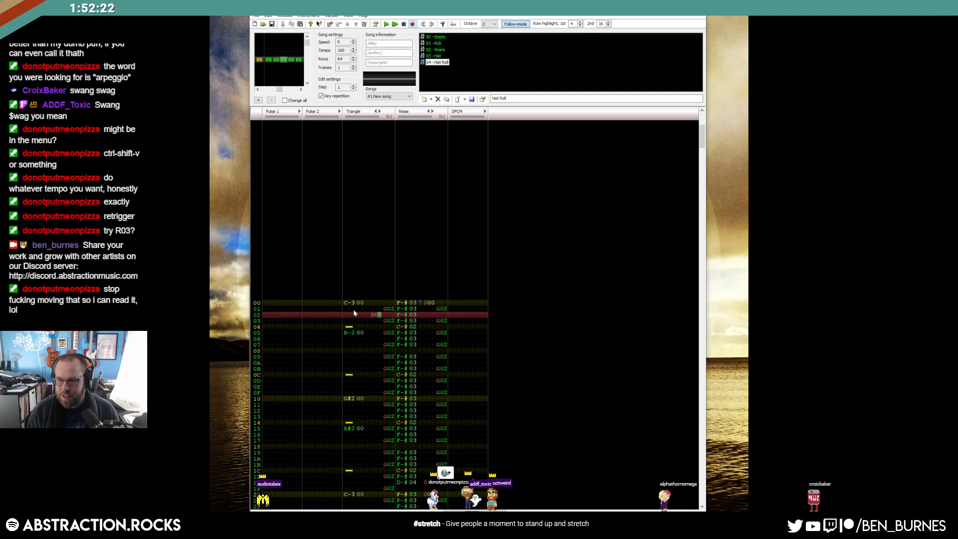
Switch to effects.txt in Notepad and arrange it side by side with the FamiTracker window.
key(alt+Tab)
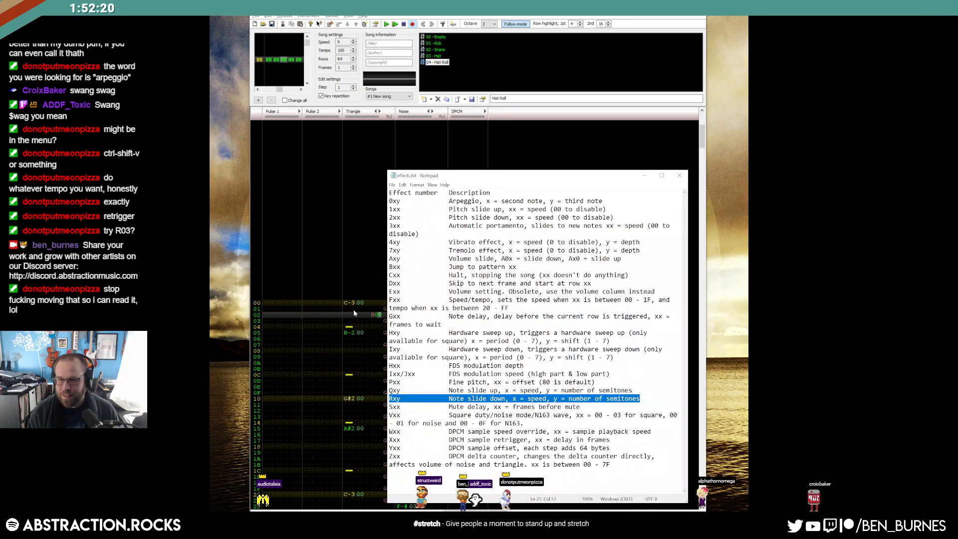
click(547, 283)
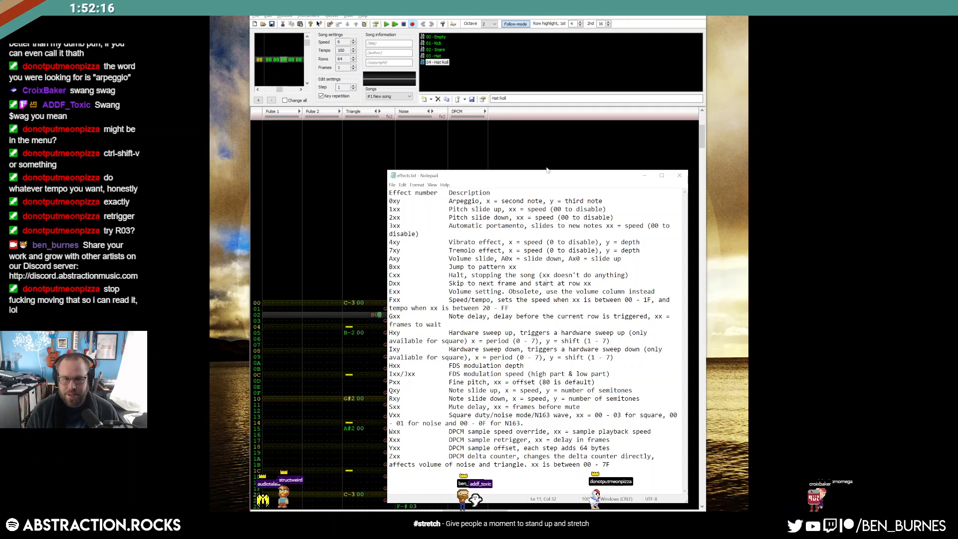
drag(520, 176, 788, 63)
drag(599, 15, 546, 15)
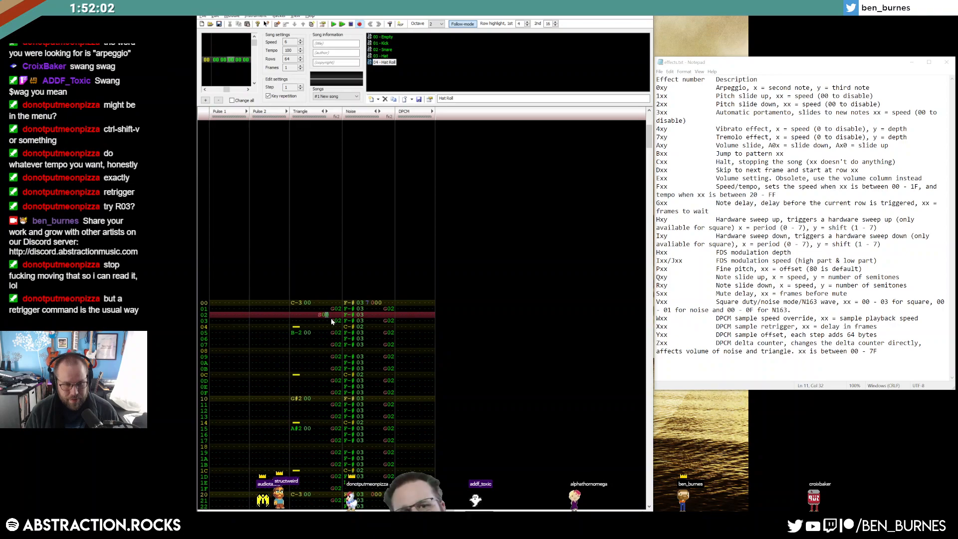
Set the Triangle mute delay at row 02 to S05 and enter a C-4 note with the Empty instrument at row 03.
text(5)
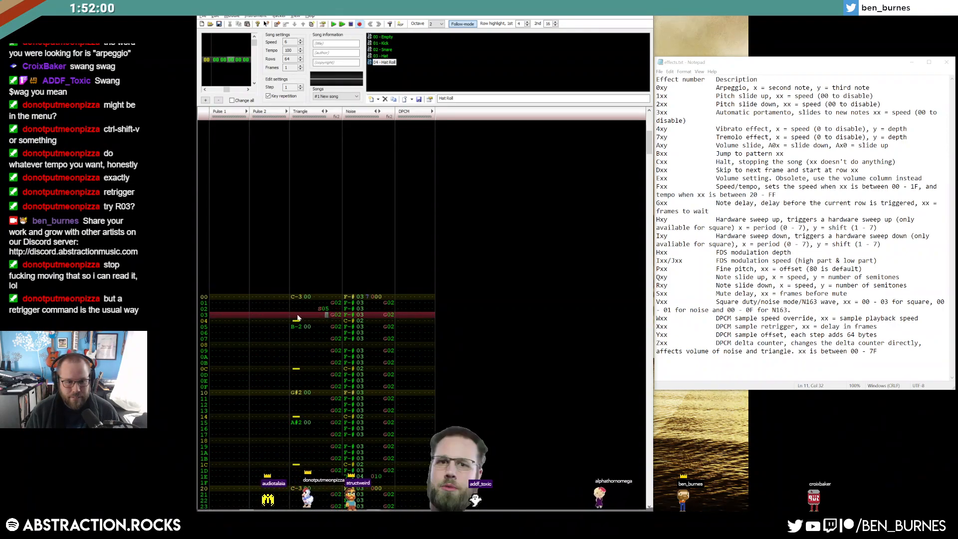
text(q)
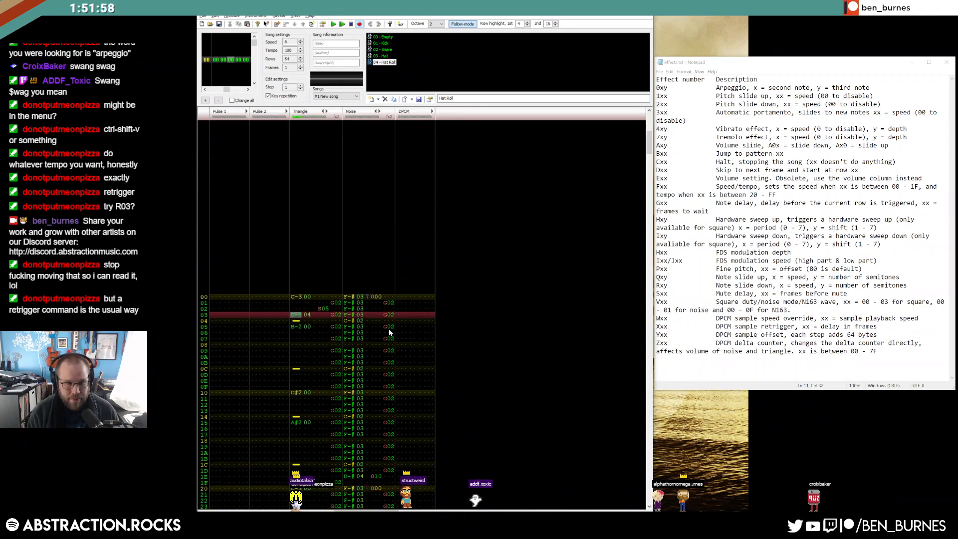
key(ctrl+Up)
key(q)
key(Up)
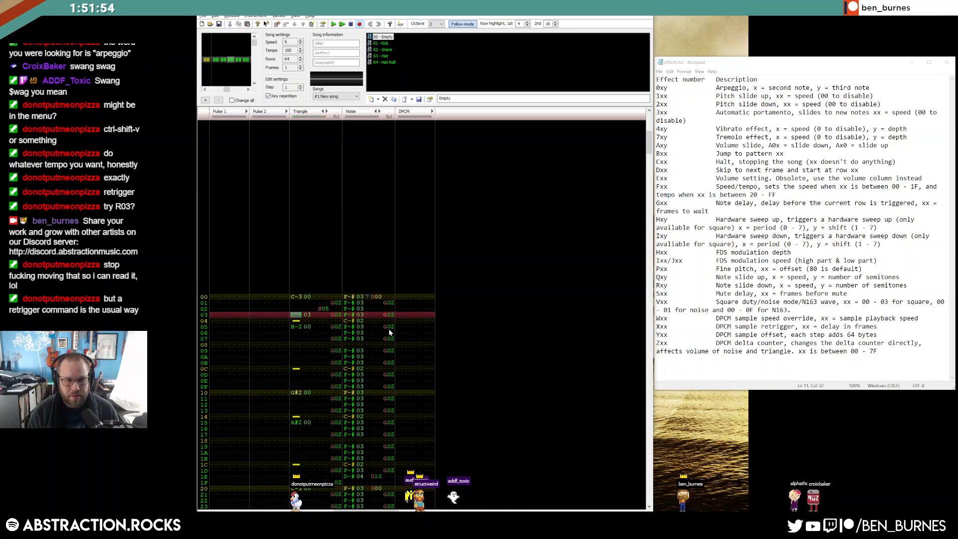
key(q)
key(Up)
Add an S03 mute delay to the Triangle note at row 03 and play back the pattern.
key(Right)
key(Right)
key(s)
key(0)
key(3)
key(Return)
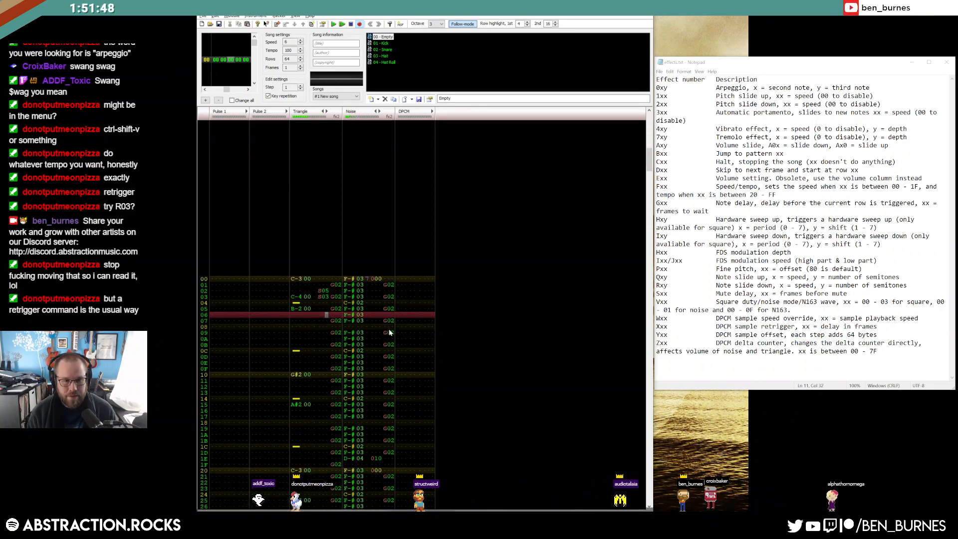
key(Return)
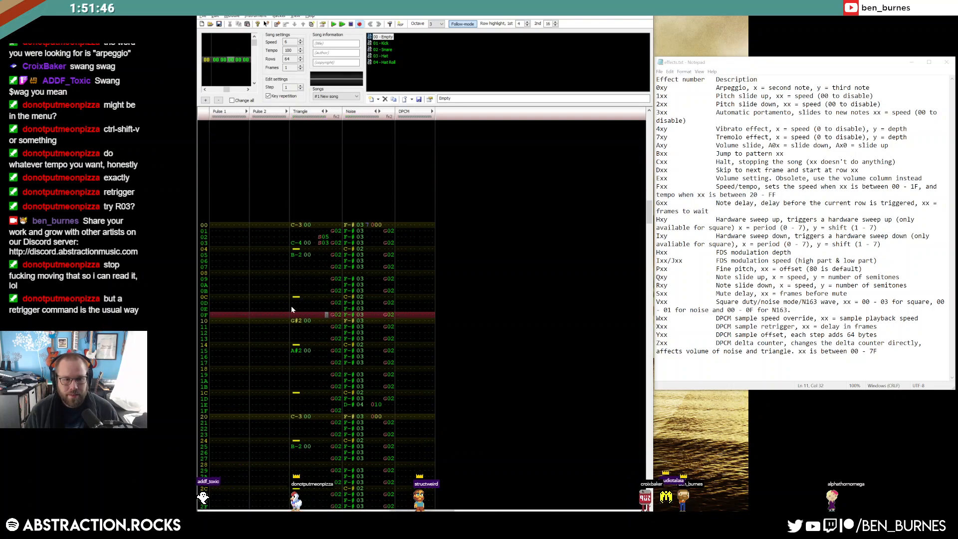
Enter the notes G#3, G-3 and G-3 at rows 0D, 0E and 0F of the Triangle channel.
click(297, 304)
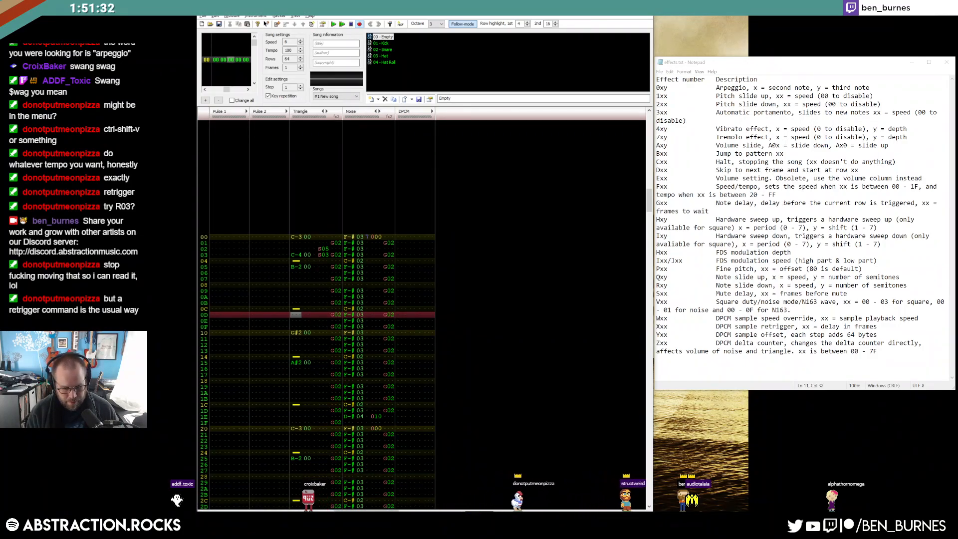
key(h)
key(b)
key(b)
Give the Triangle notes at rows 0D, 0E and 0F the mute delay effects S03, S05 and S02.
key(Up)
key(Right)
key(Right)
key(Up)
key(Up)
key(Right)
key(Right)
text(s03)
key(Down)
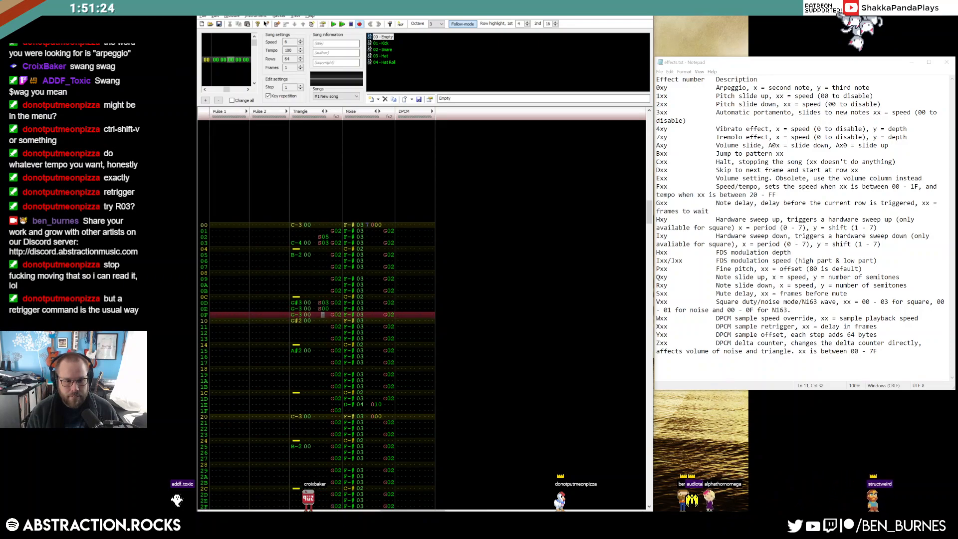
key(Up)
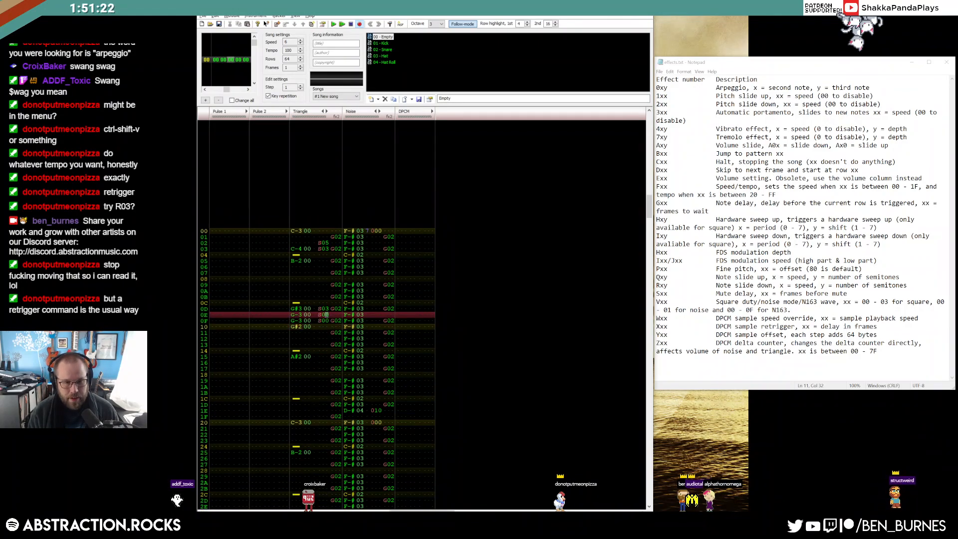
text(4)
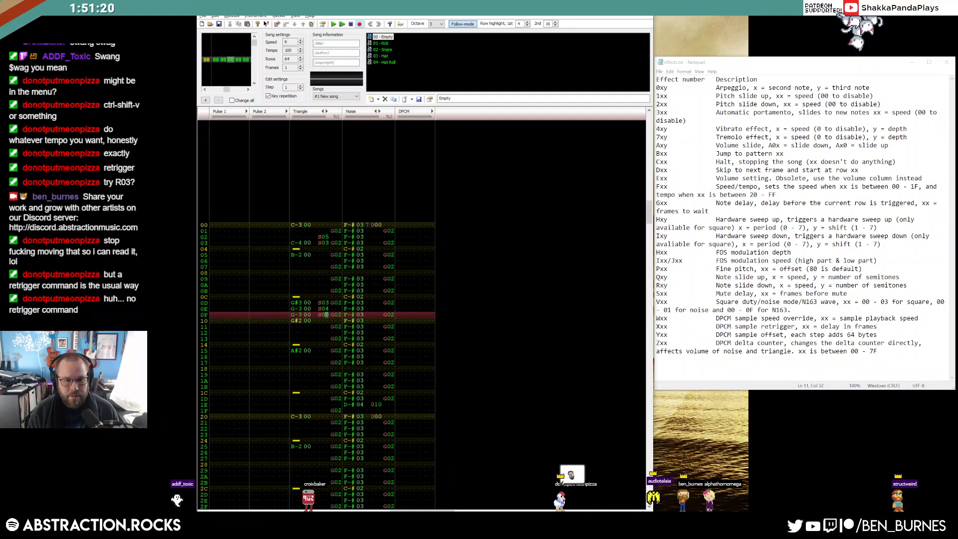
text(2)
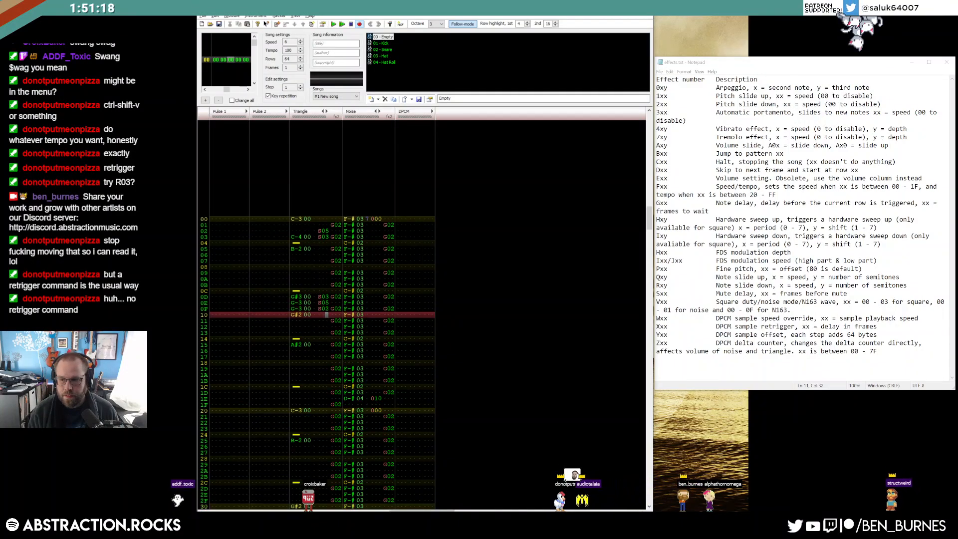
Try a C-3 note with the Empty instrument at row 00 of the Pulse 2 channel.
key(Home)
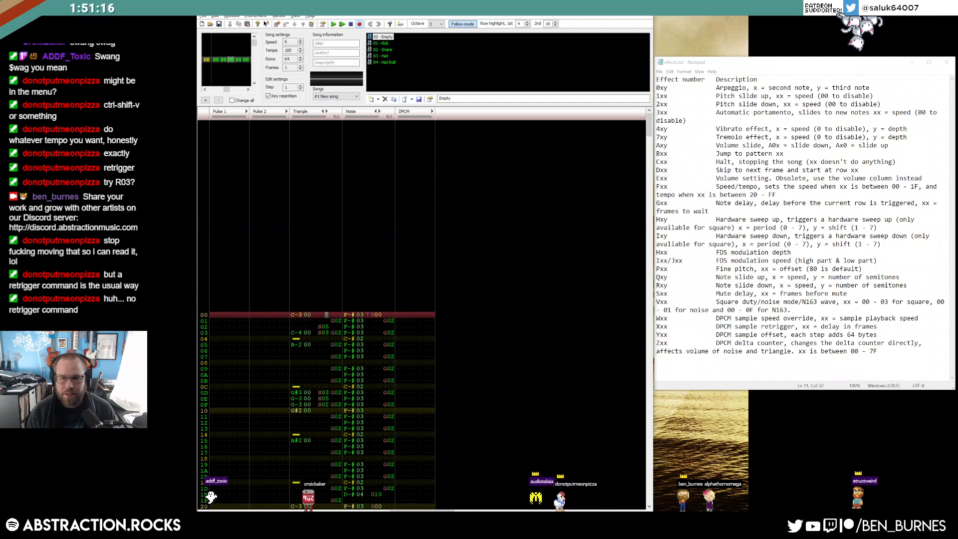
key(Left)
key(Left)
key(Left)
key(Left)
key(Left)
key(Left)
key(Left)
key(Left)
key(Left)
key(Left)
key(Left)
key(Right)
key(z)
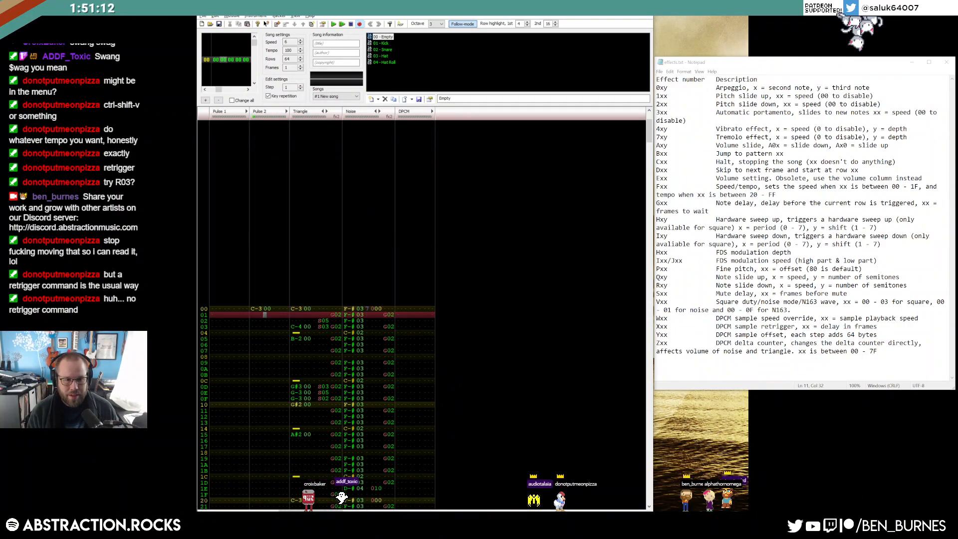
Try an R3C note slide down effect on the Pulse 2 note at row 00 and play it back.
key(Up)
key(Right)
key(Right)
key(Right)
text(r)
key(Up)
key(Right)
text(c)
key(Up)
key(Right)
text(3)
key(Up)
key(Return)
key(Return)
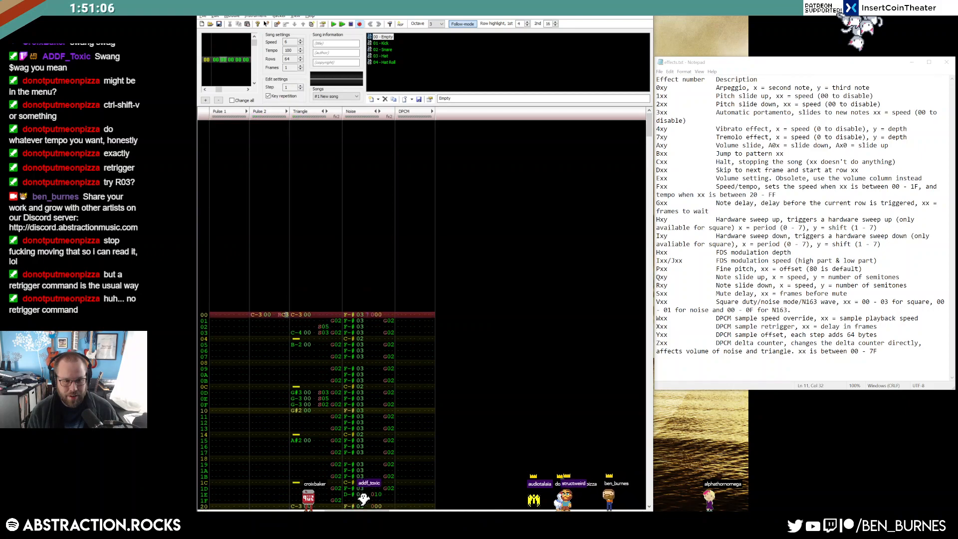
text(3)
key(Up)
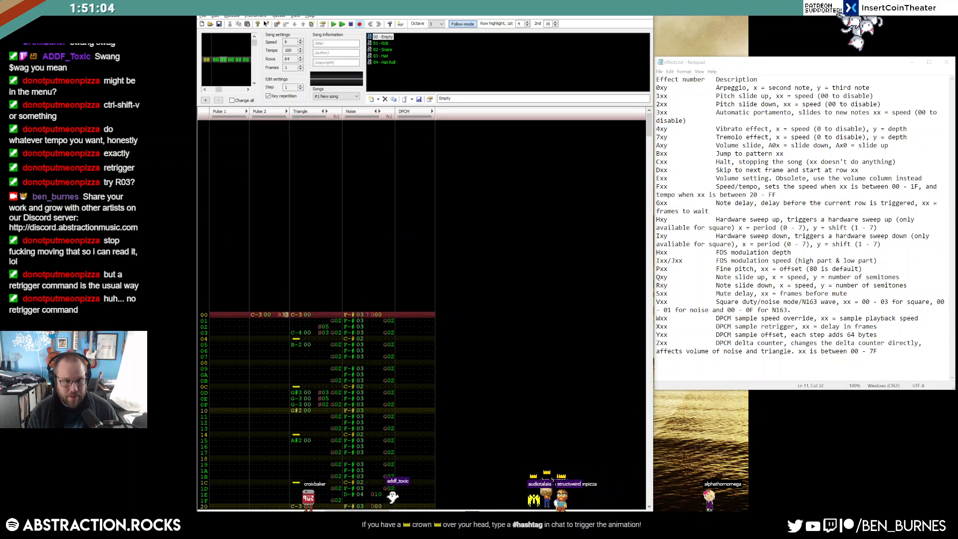
key(Return)
key(Return)
key(Up)
key(Up)
key(Up)
key(Up)
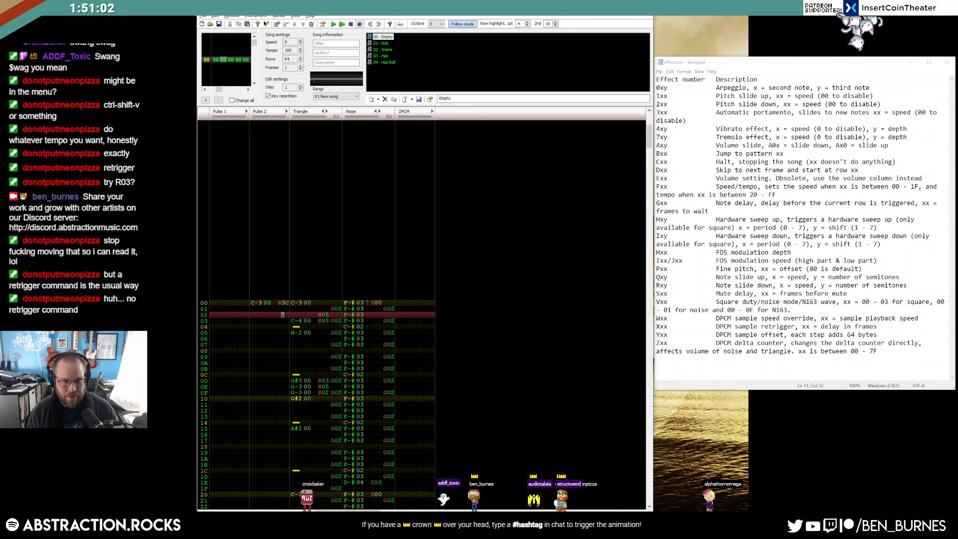
Delete the slide effect and the test note from row 00 of Pulse 2 and play back the pattern.
key(Delete)
key(Up)
key(Left)
key(Left)
key(Left)
key(Left)
key(Left)
key(Delete)
key(Up)
key(Return)
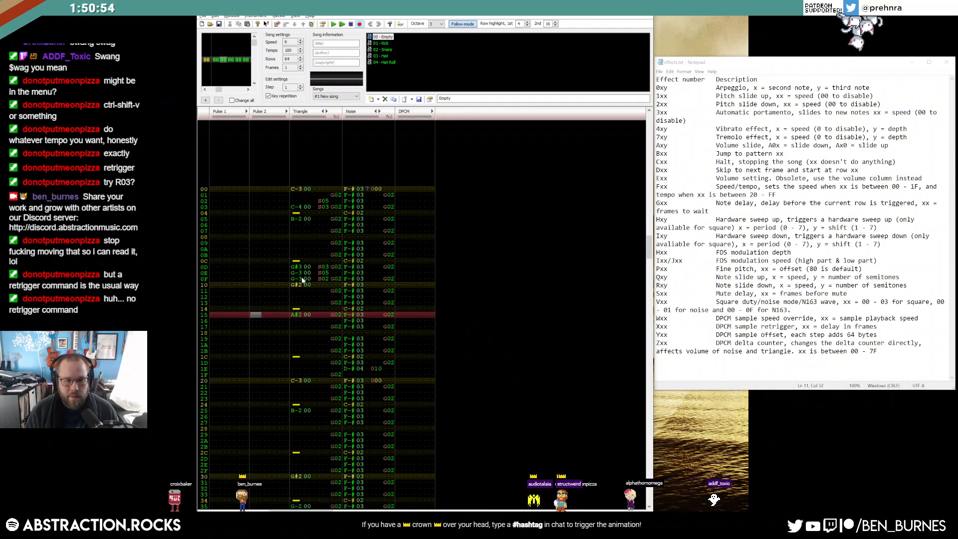
Set the mute delay of the Triangle note at row 0F to S03.
click(327, 277)
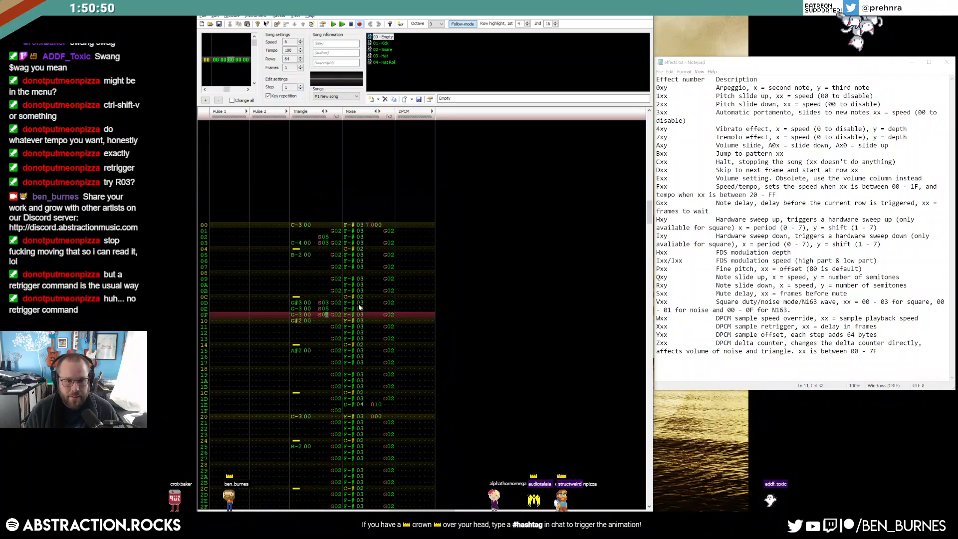
text(3)
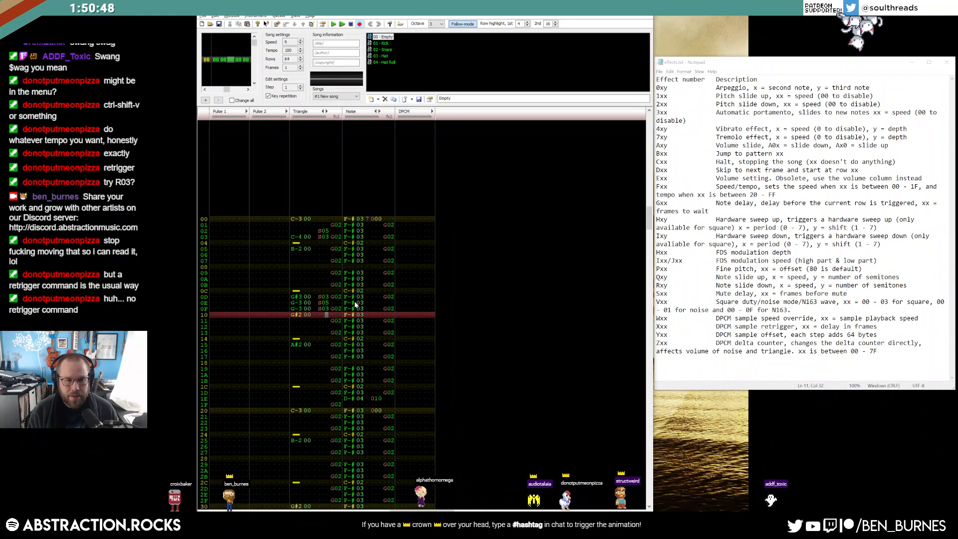
key(Down)
key(Down)
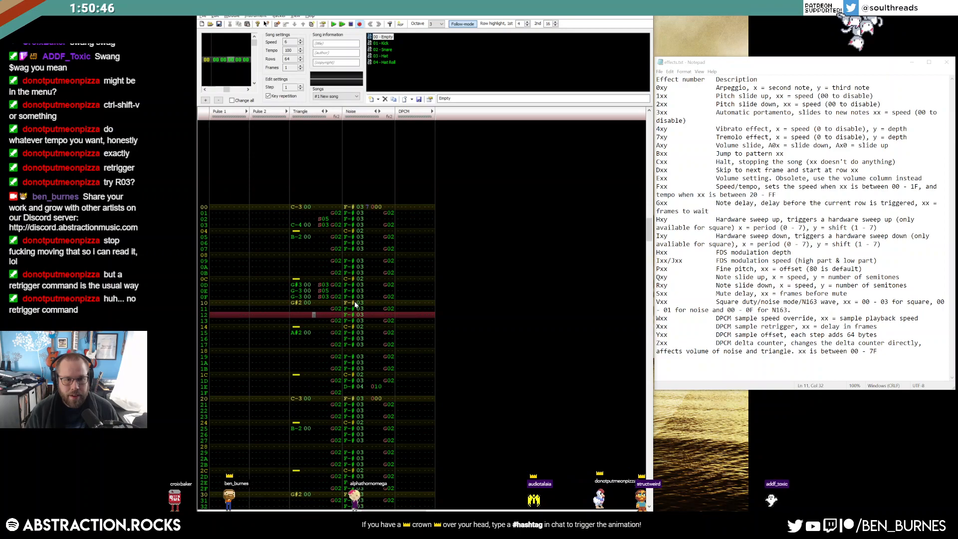
Try a G#3 note at row 13 of the Triangle channel.
click(296, 321)
key(q)
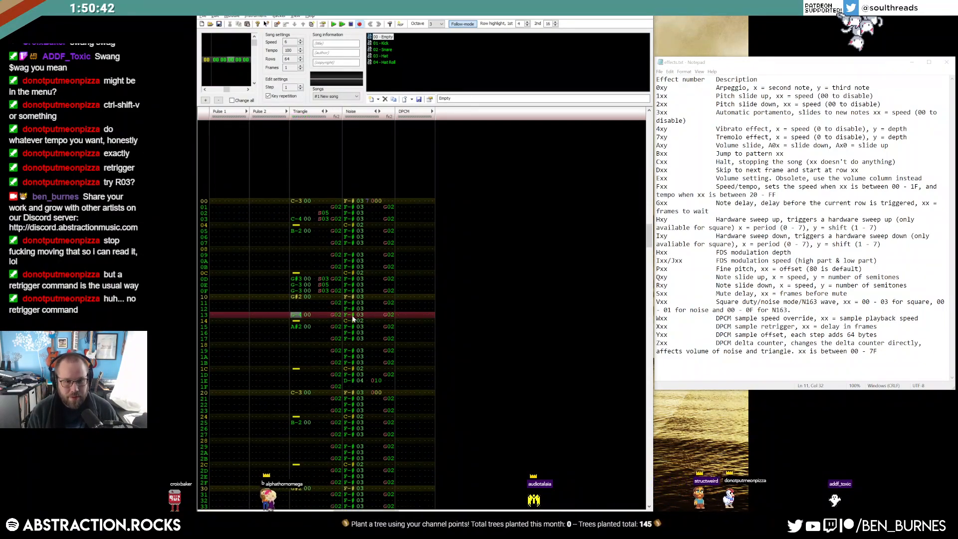
key(b)
key(Up)
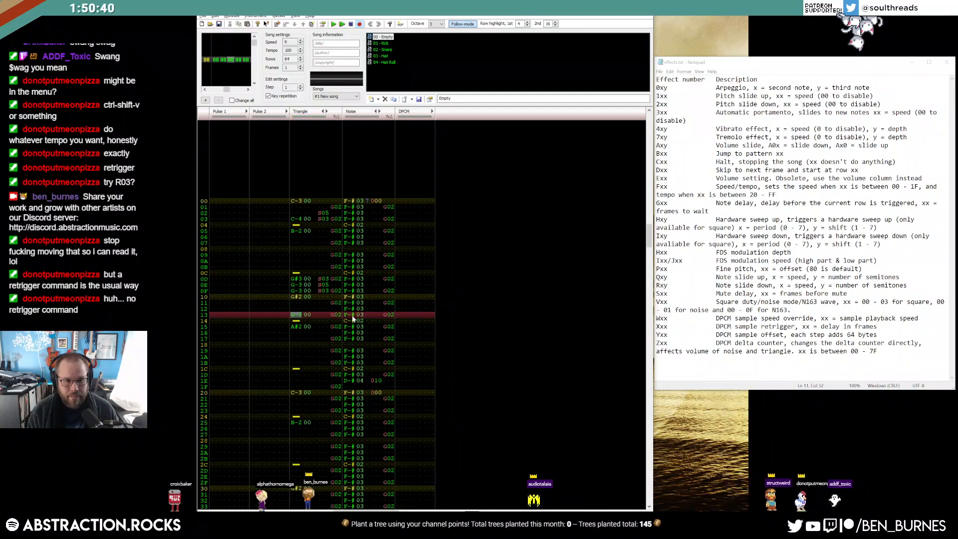
key(h)
key(Up)
Try an S04 mute delay on the Triangle note at row 13 and play back the pattern.
key(Right)
key(Right)
key(Right)
text(s04)
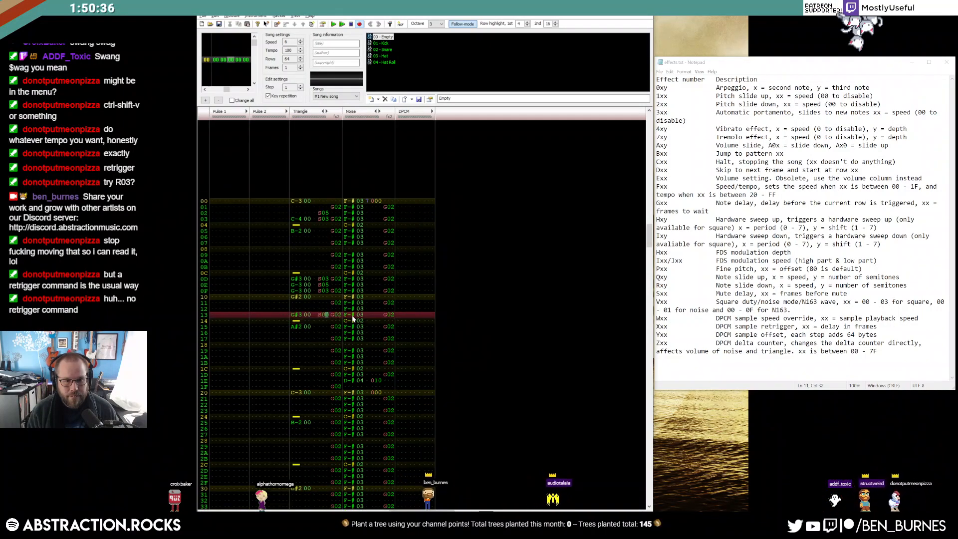
key(Up)
text(4)
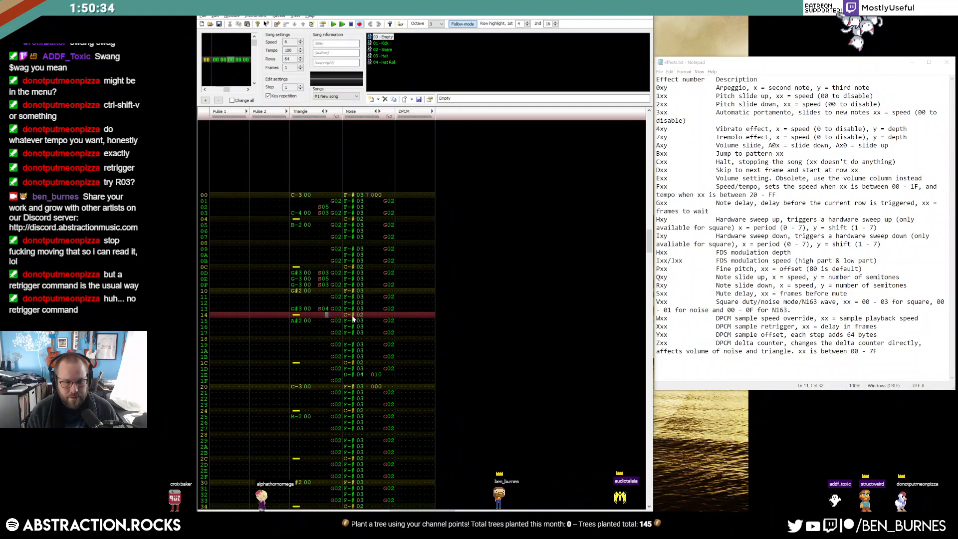
key(Return)
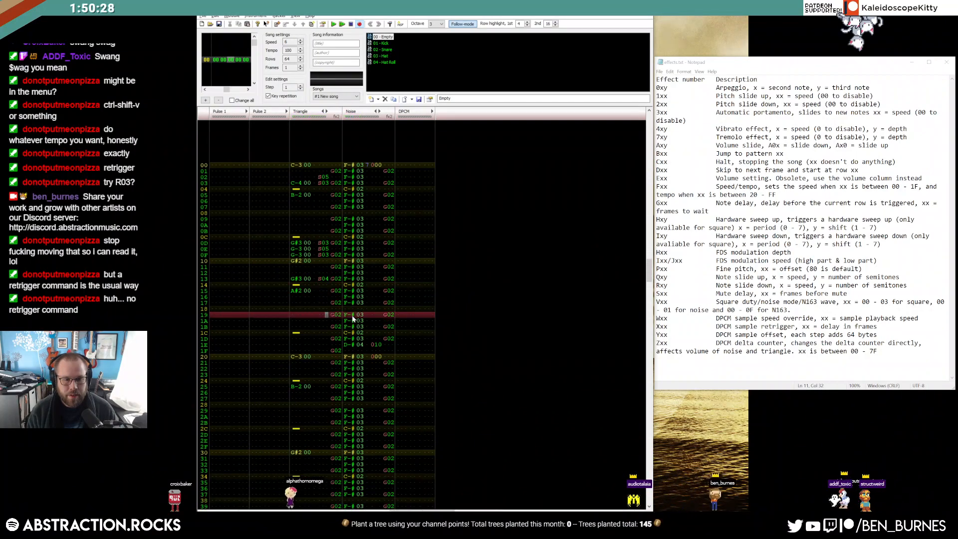
key(Return)
Delete the mute delay and the note from row 13 of the Triangle channel.
key(Delete)
key(Up)
key(Left)
key(Left)
key(Left)
key(Left)
key(Delete)
key(Up)
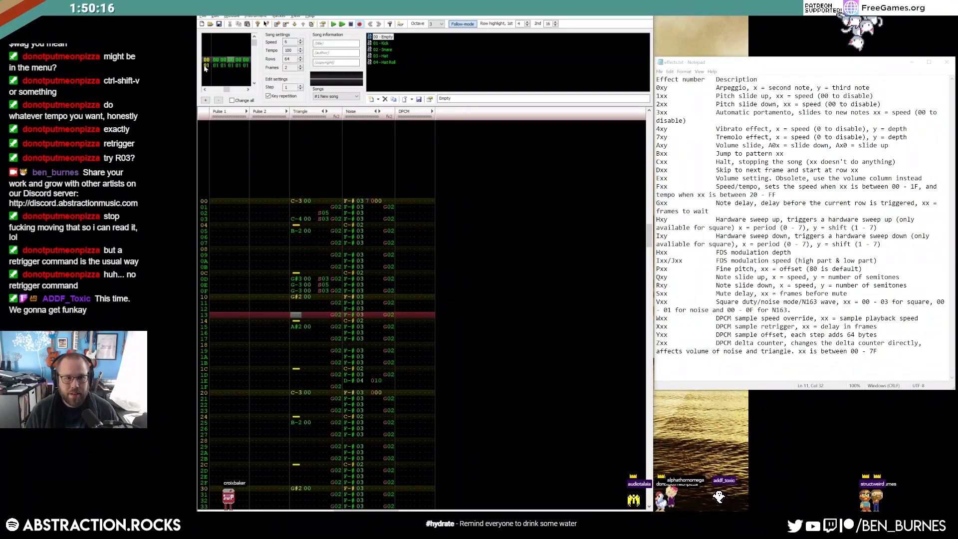
Move the groove's frame below the empty frame in the song order and open the empty first frame.
click(206, 66)
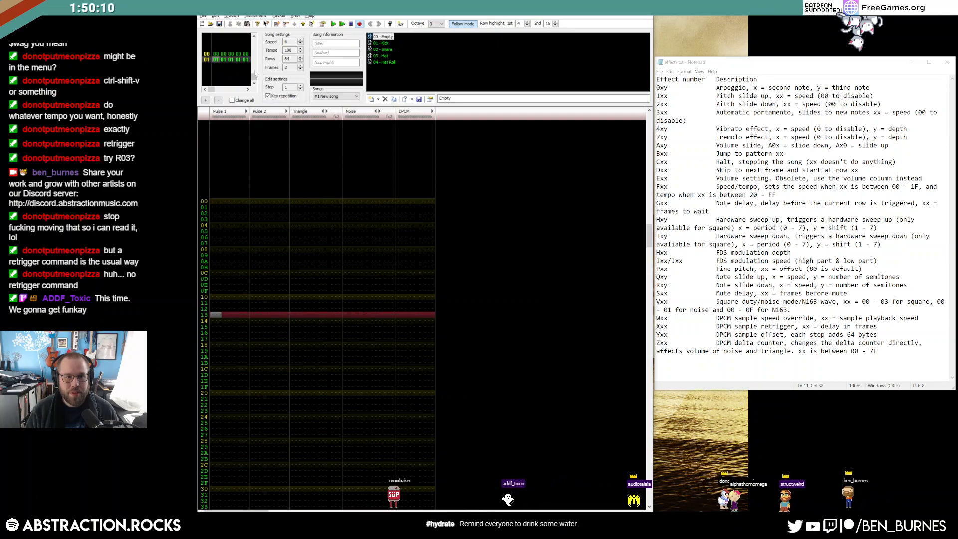
click(207, 54)
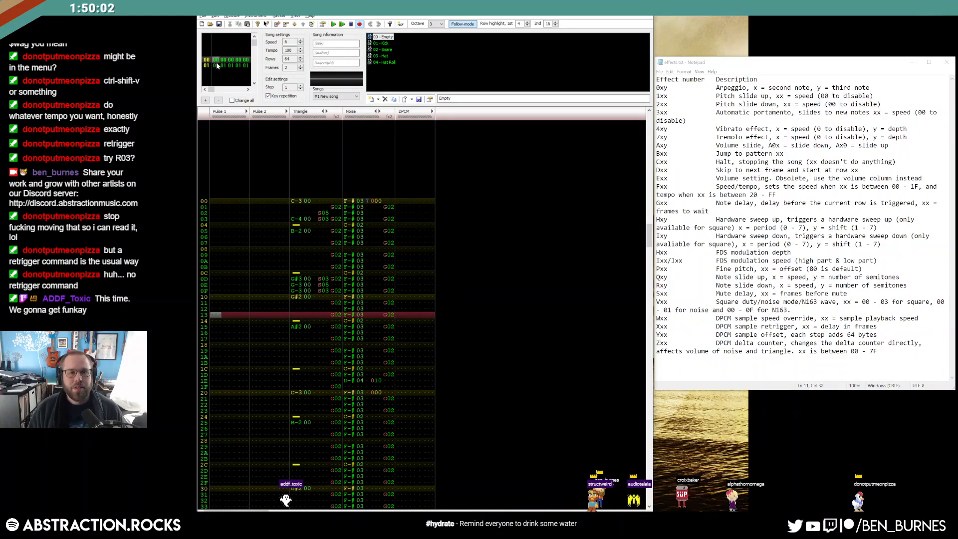
click(213, 64)
click(213, 54)
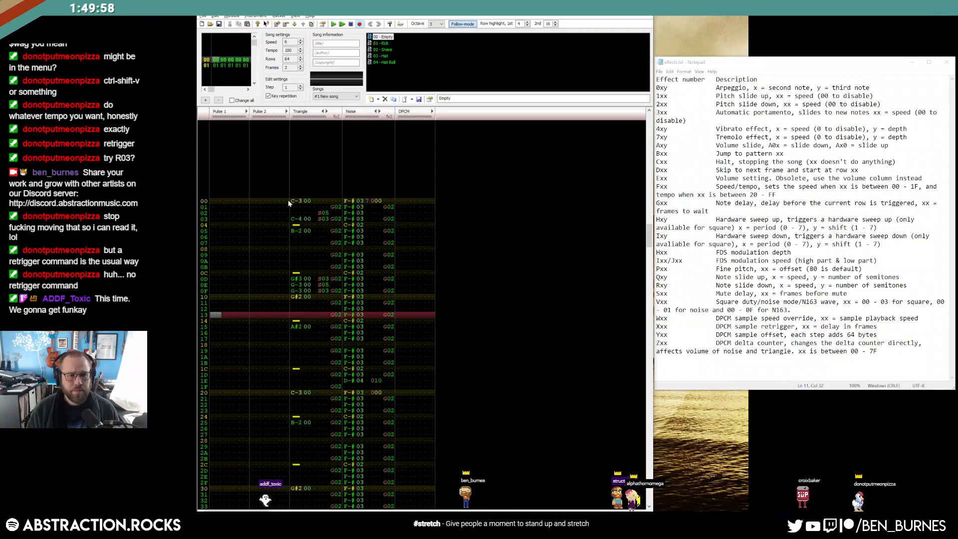
click(294, 24)
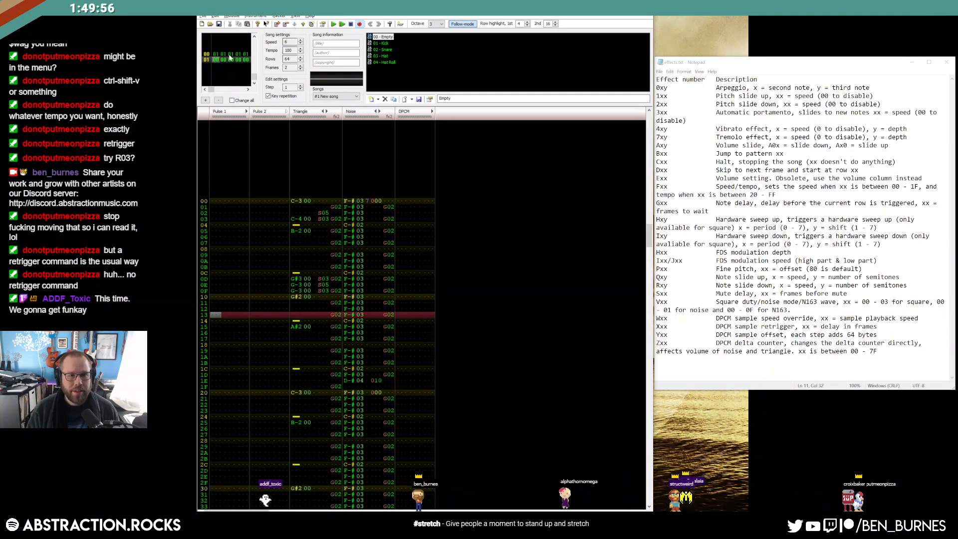
click(216, 54)
scroll(266, 330, down, 1)
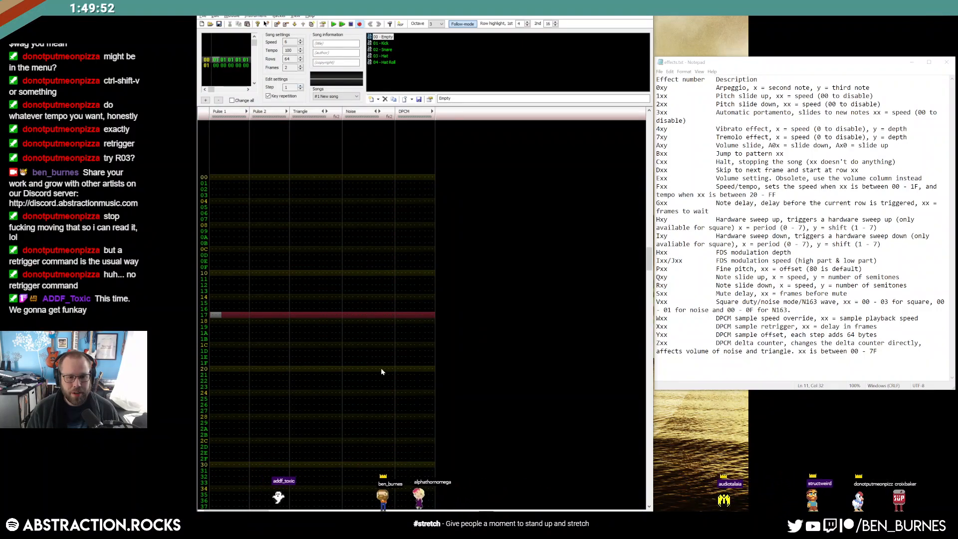
Enter a D00 skip-to-next-frame effect at row 1F of the DPCM channel in the empty frame.
click(401, 364)
key(d)
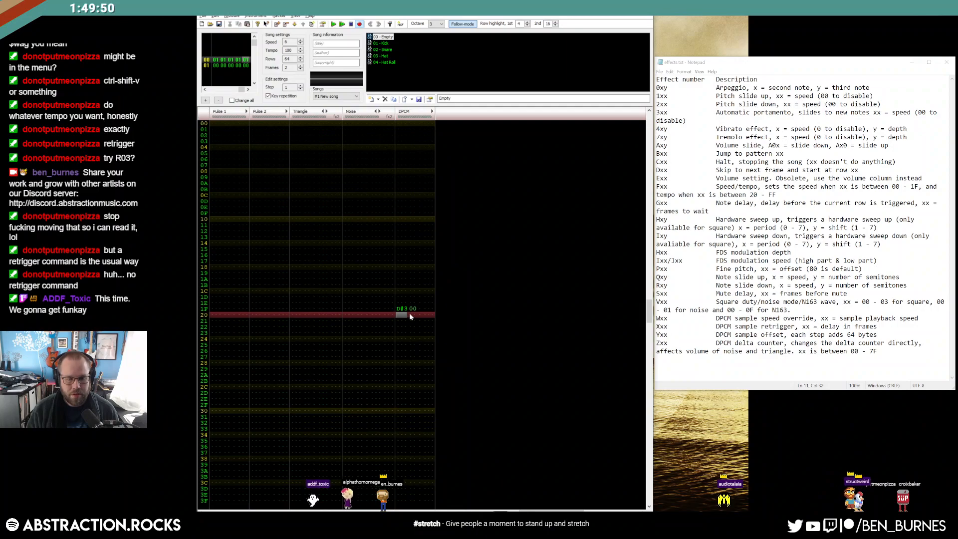
key(Up)
key(Delete)
key(Right)
key(Right)
key(Right)
key(Up)
key(Right)
key(d)
key(Up)
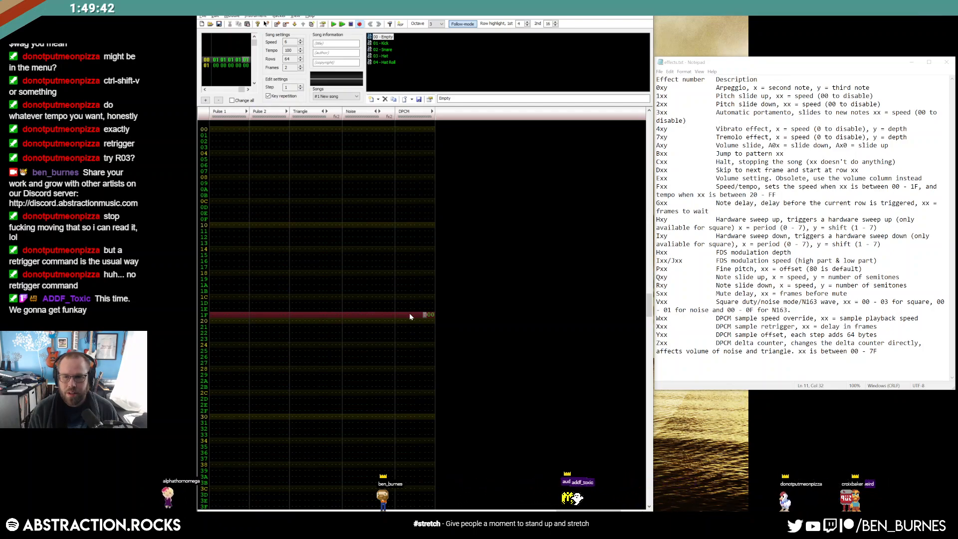
Delete the D00 effect from row 1F of the DPCM channel in the empty first frame.
key(Home)
key(Up)
key(Down)
key(Left)
key(Left)
key(Left)
key(Left)
key(Left)
key(Left)
key(Left)
key(Left)
key(Left)
key(Left)
key(Left)
key(Left)
key(Left)
key(Down)
key(Down)
key(Down)
key(Down)
key(Down)
key(Down)
key(Down)
key(Down)
key(Down)
key(Down)
key(Down)
key(Down)
key(Down)
key(Down)
key(Down)
key(Down)
key(Down)
key(Down)
key(Down)
key(Down)
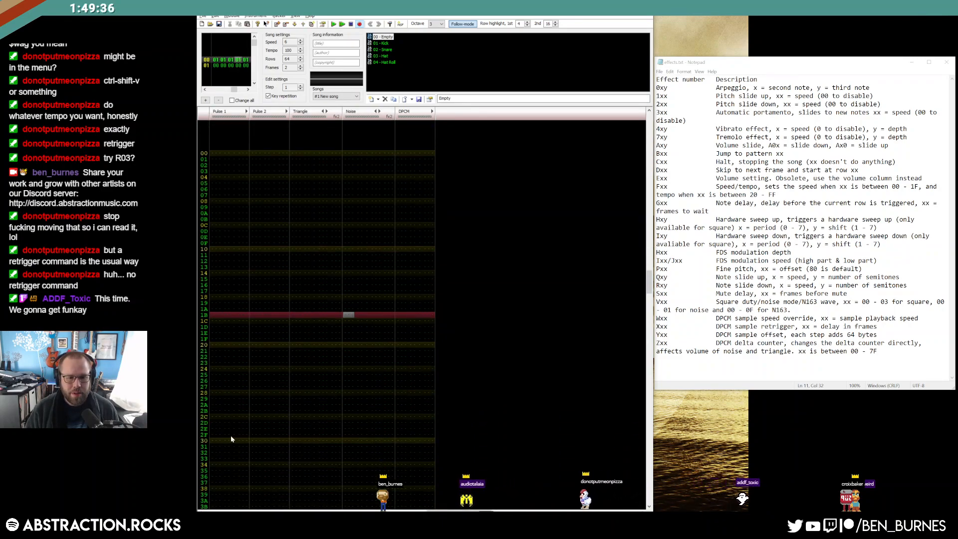
Enter a D00 skip effect at row 1F of the Pulse 1 channel and play back the transition into the groove frame.
click(238, 440)
key(Up)
key(Up)
key(Up)
key(Up)
key(Up)
key(Up)
key(Up)
key(Up)
key(Up)
key(Up)
key(Up)
key(Up)
key(Up)
key(Up)
key(Up)
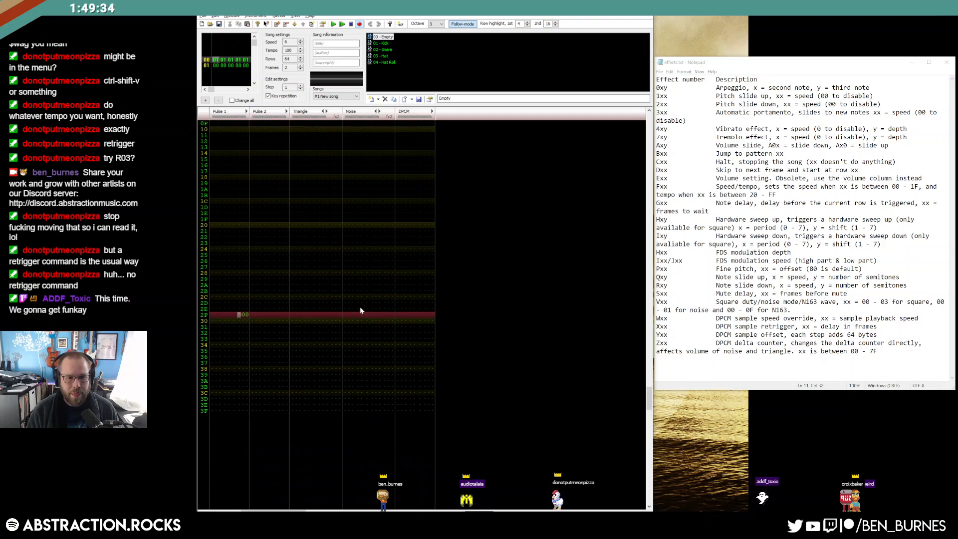
key(Up)
key(Up)
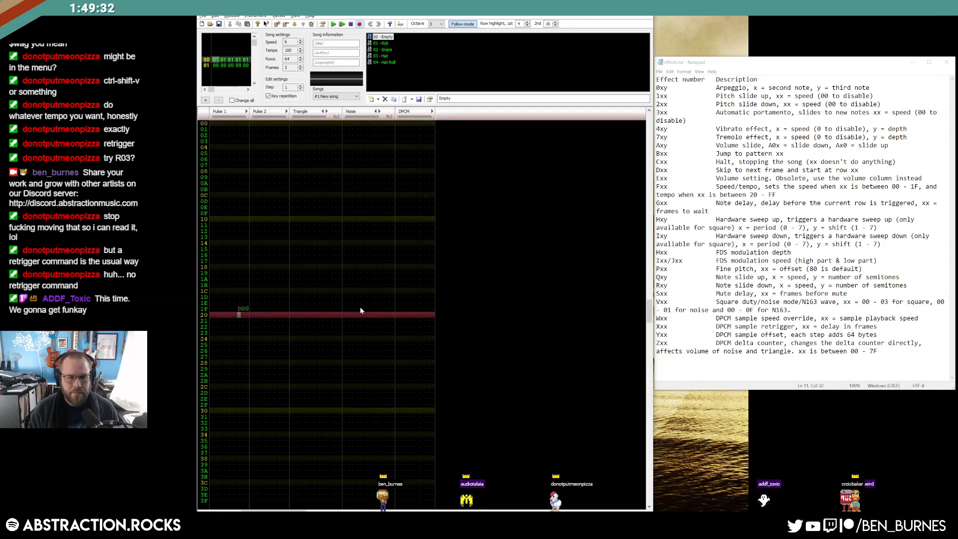
key(Return)
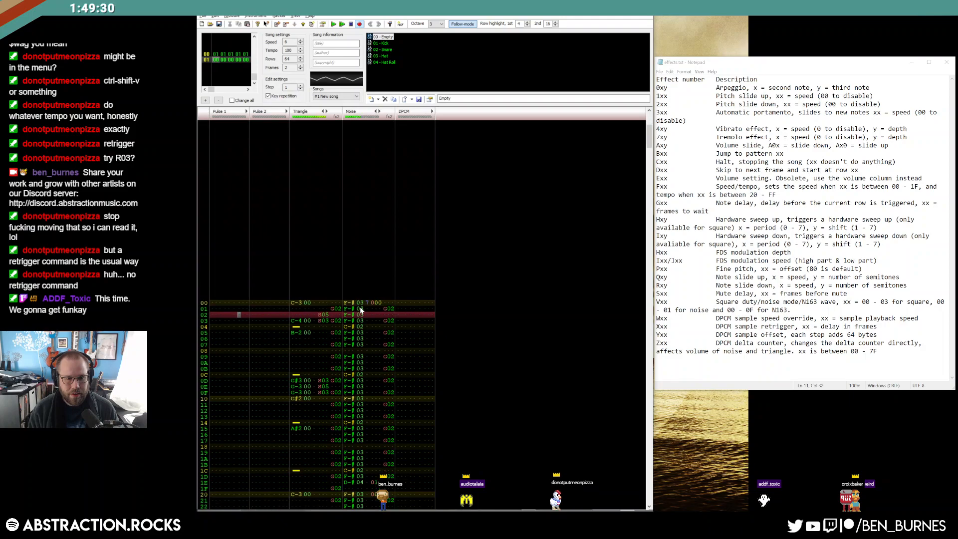
click(214, 52)
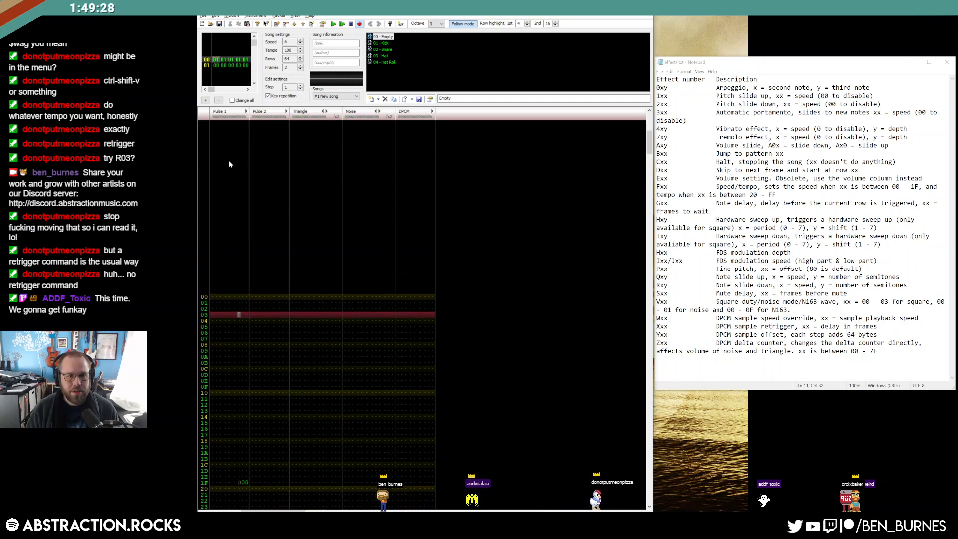
Copy rows 00 to 1F of the Noise groove from frame 01 into the Noise channel of frame 00, starting at row 00.
scroll(250, 333, down, 5)
drag(231, 381, 426, 494)
click(323, 227)
scroll(320, 249, up, 3)
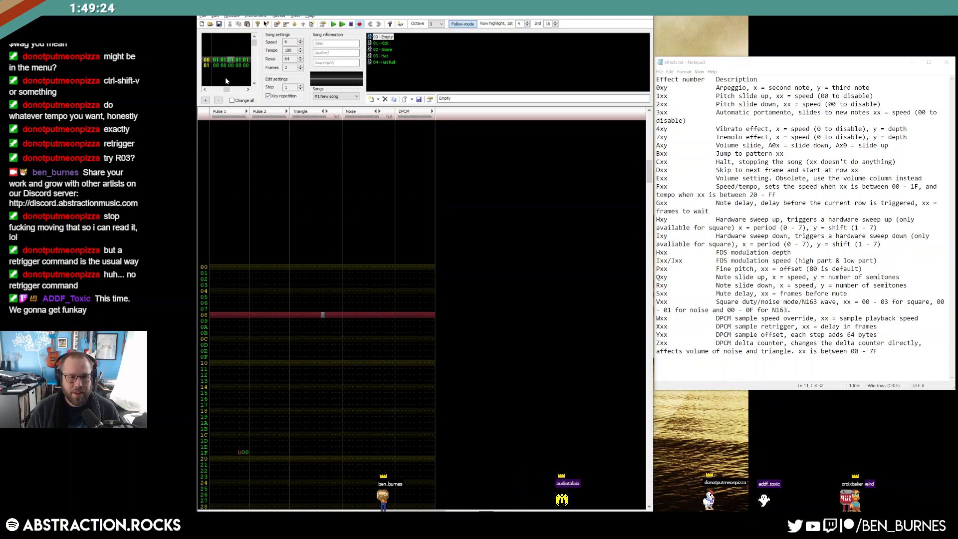
click(240, 65)
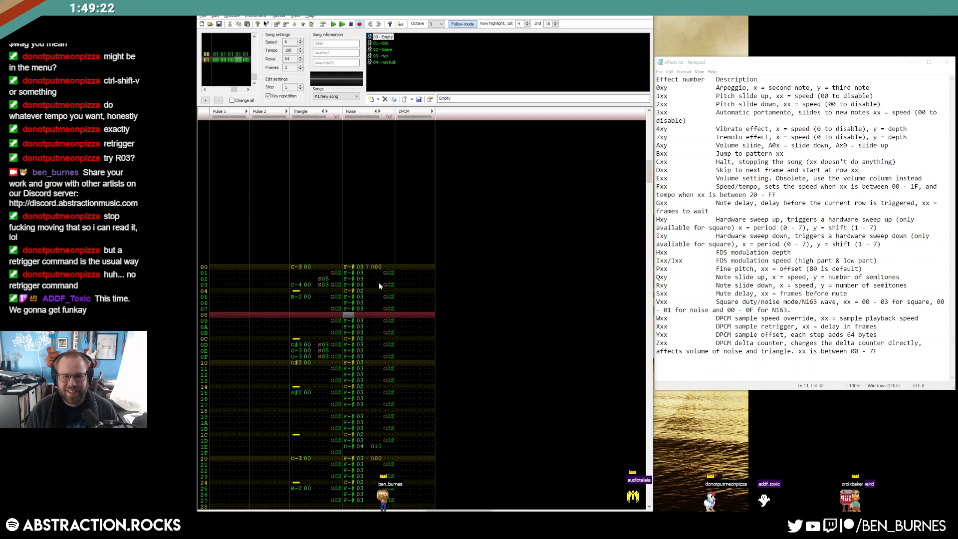
drag(352, 269, 394, 453)
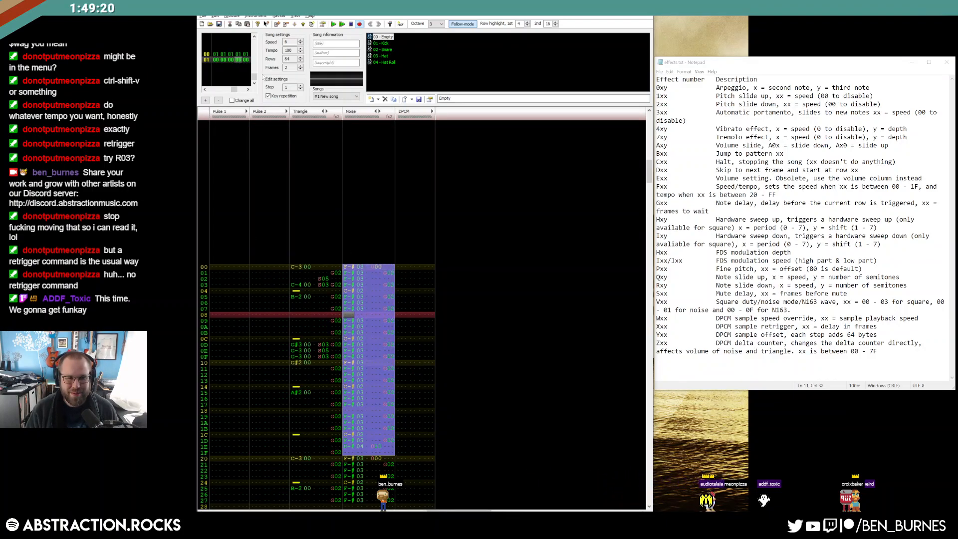
click(239, 54)
click(348, 267)
key(ctrl+v)
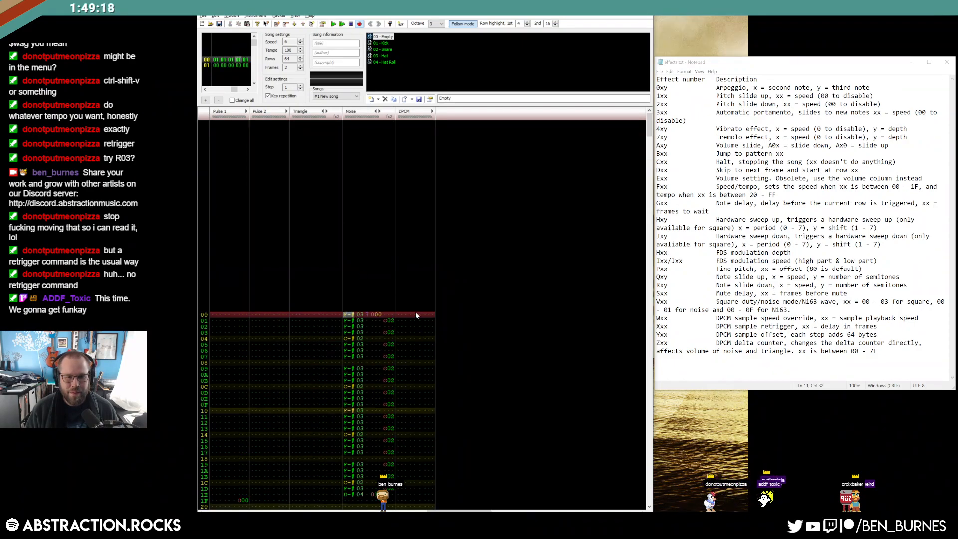
scroll(429, 302, down, 3)
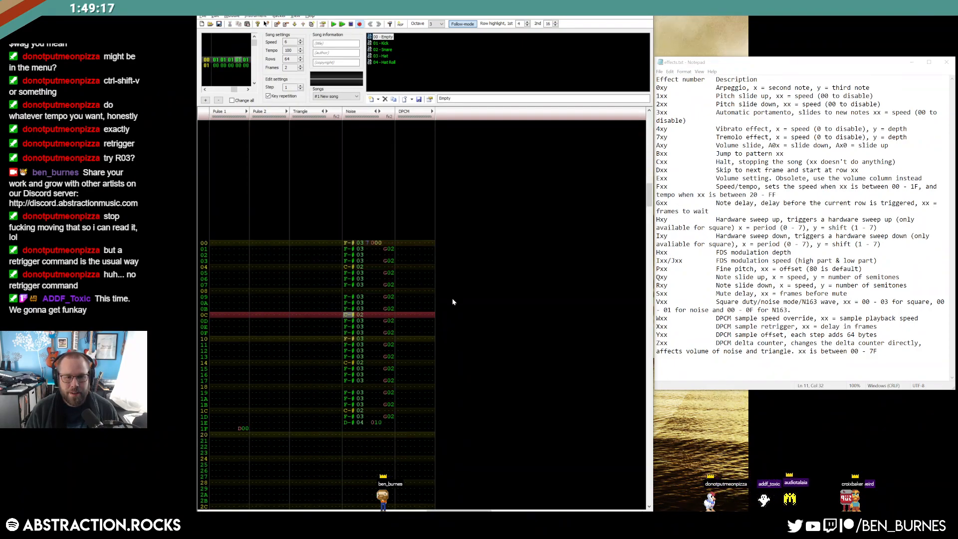
Move the intro frame's Noise snare hits from row 04 to 05 and from row 14 to 17, playing back the result.
click(348, 274)
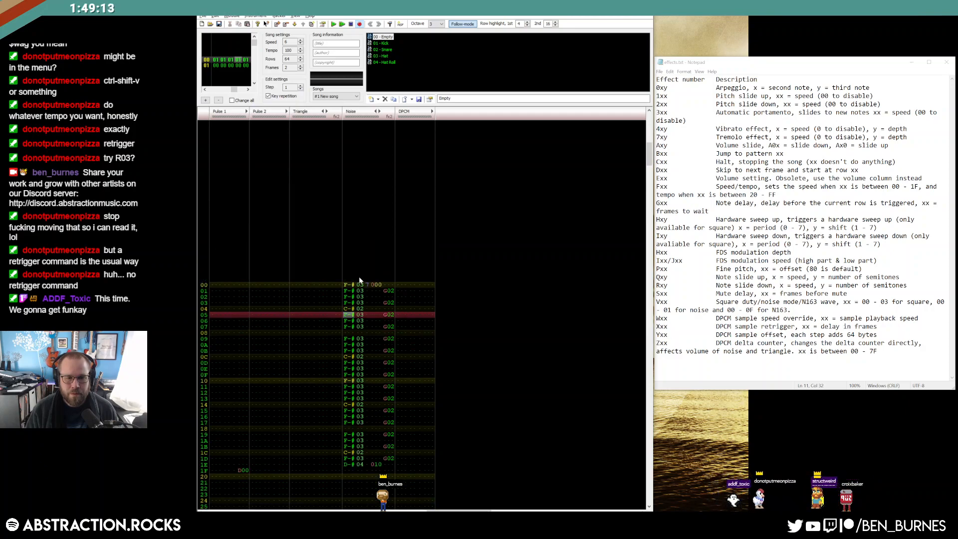
click(352, 309)
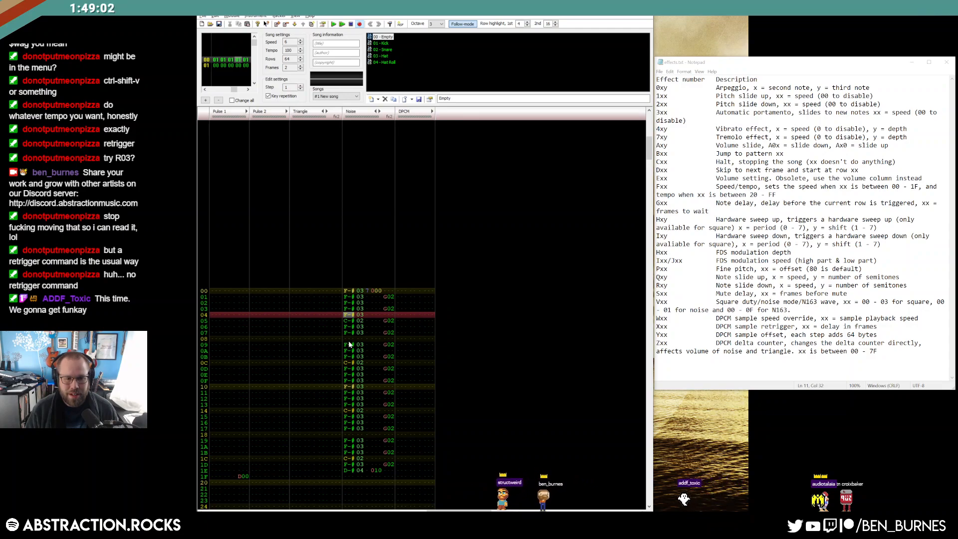
click(347, 290)
key(Return)
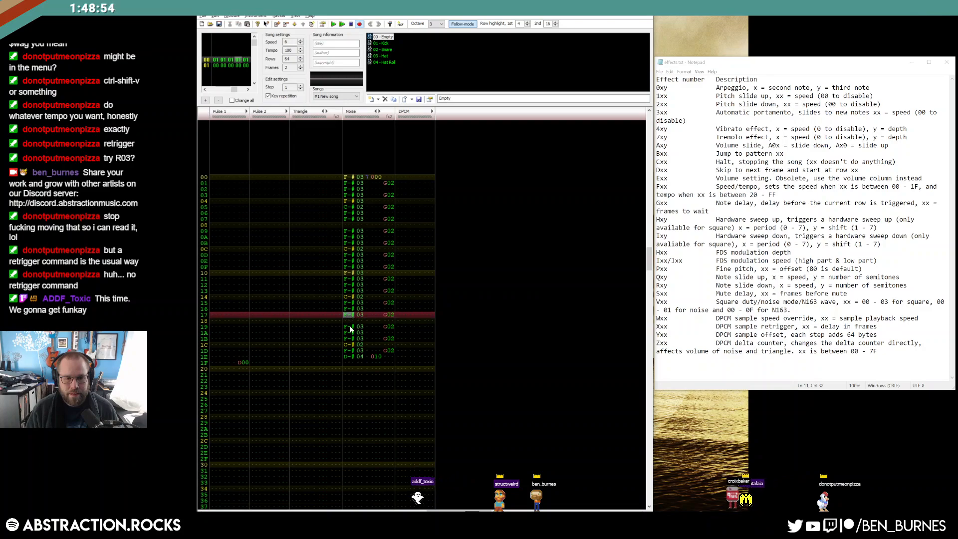
click(349, 298)
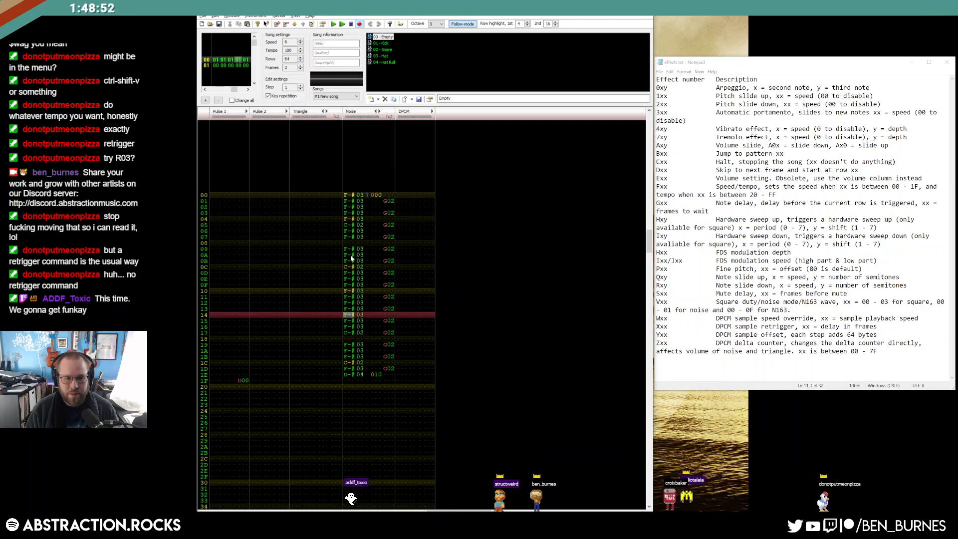
key(Return)
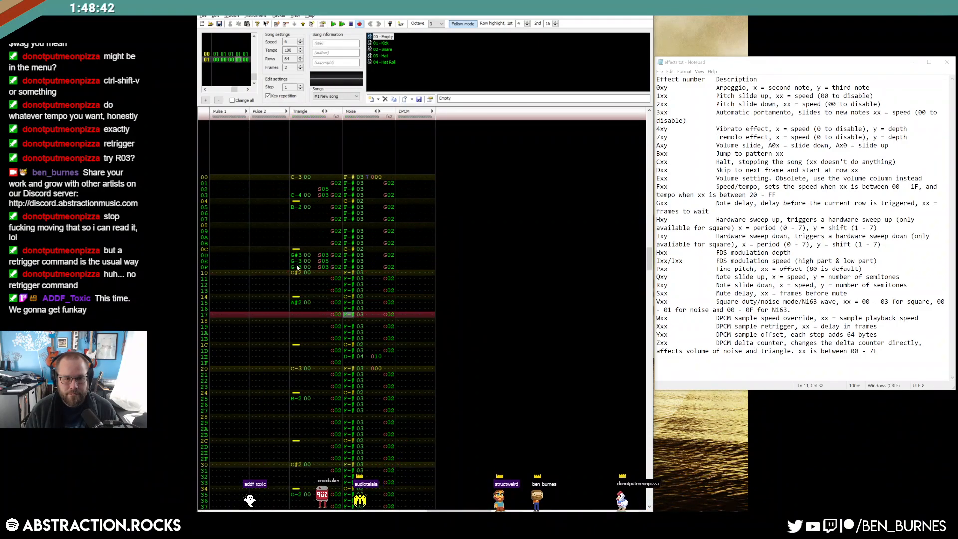
click(296, 267)
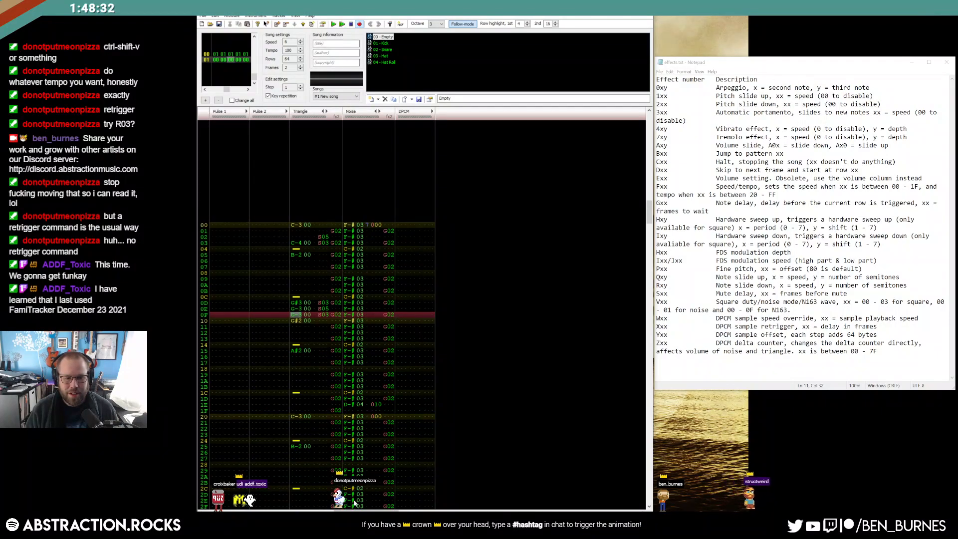
Open Patreon Goal Reward Loops - Track 12.ftm from the FamiTracker Projects folder and play back its opening.
double_click(879, 529)
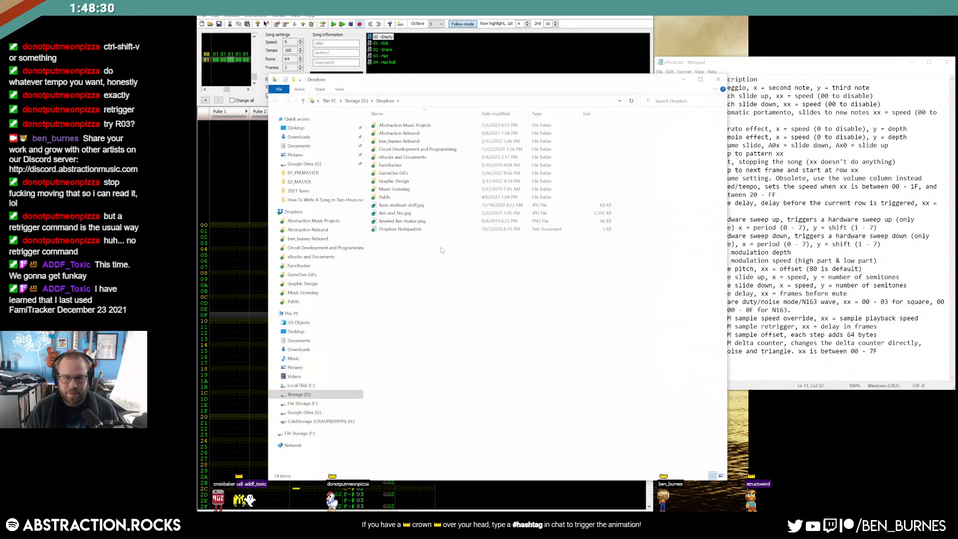
double_click(390, 165)
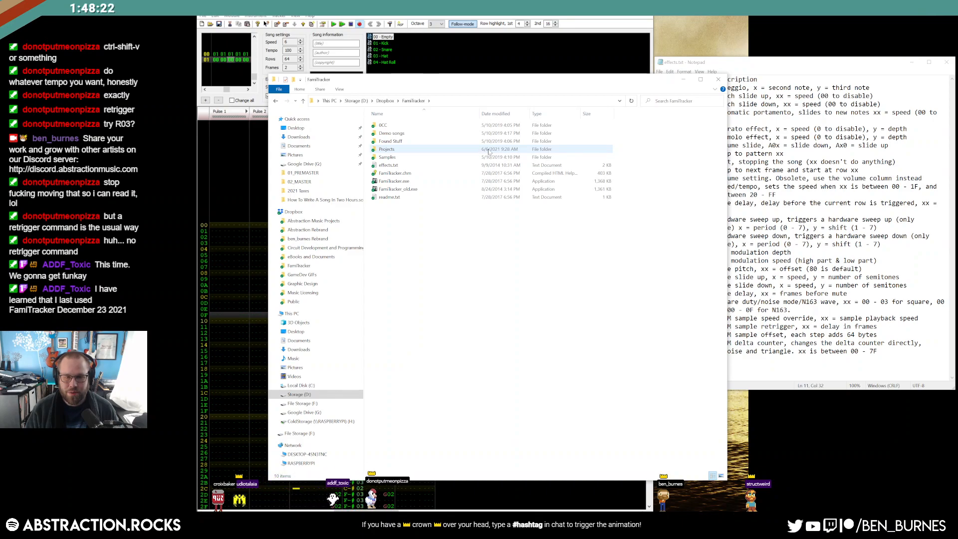
double_click(470, 151)
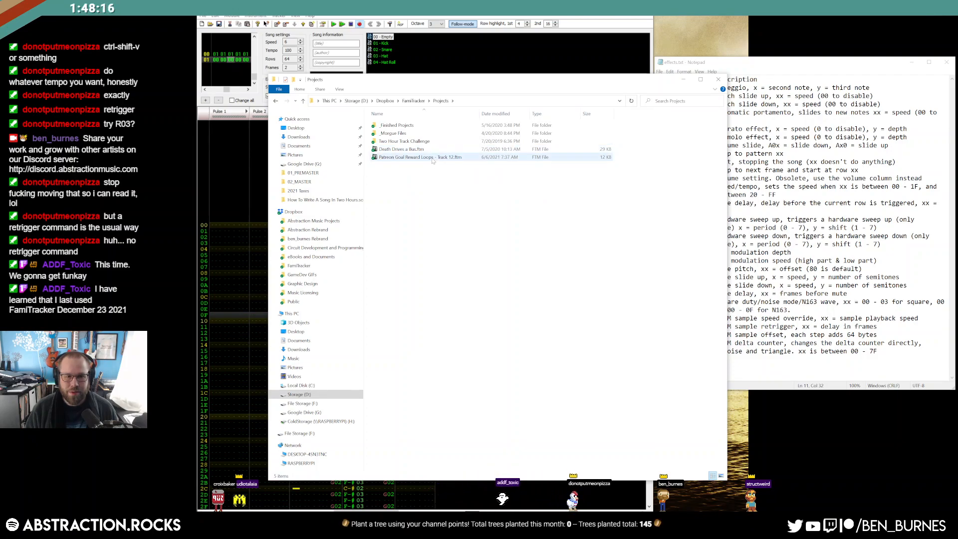
double_click(433, 158)
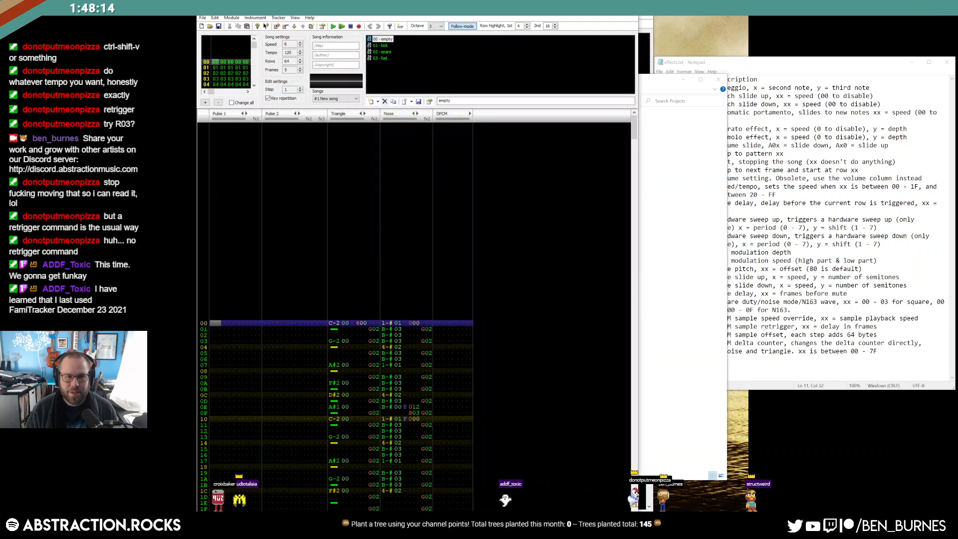
click(333, 26)
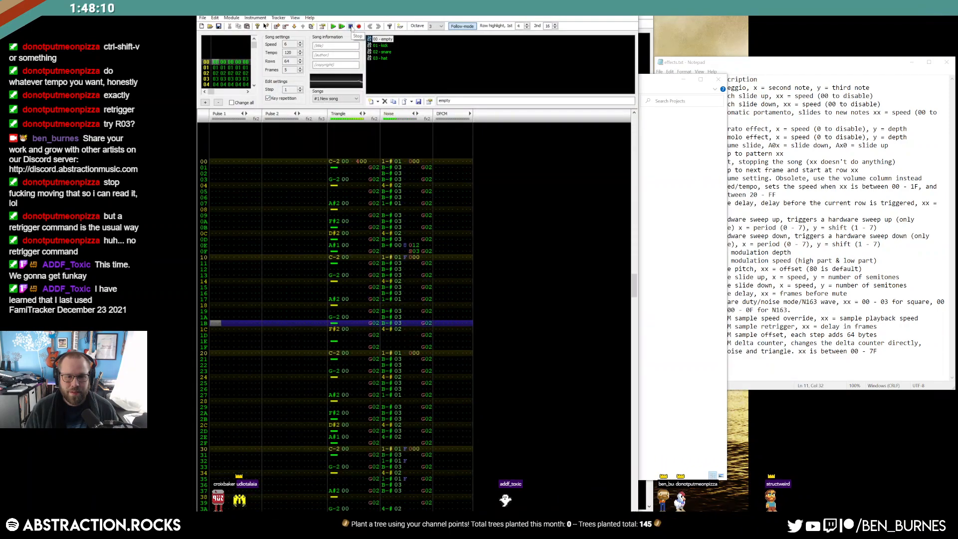
click(351, 28)
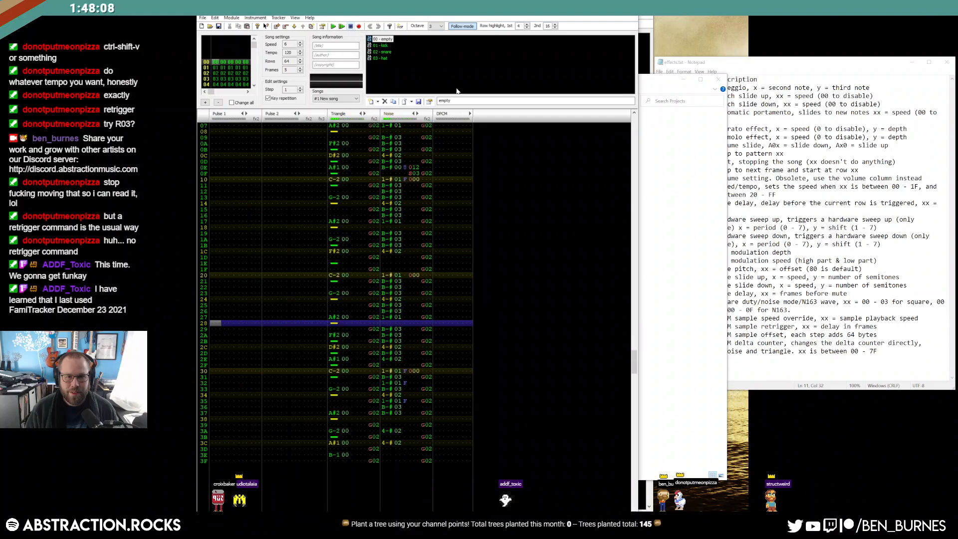
Clone the snare instrument twice in the reference song and close that song without saving.
drag(553, 9, 839, 57)
right_click(671, 99)
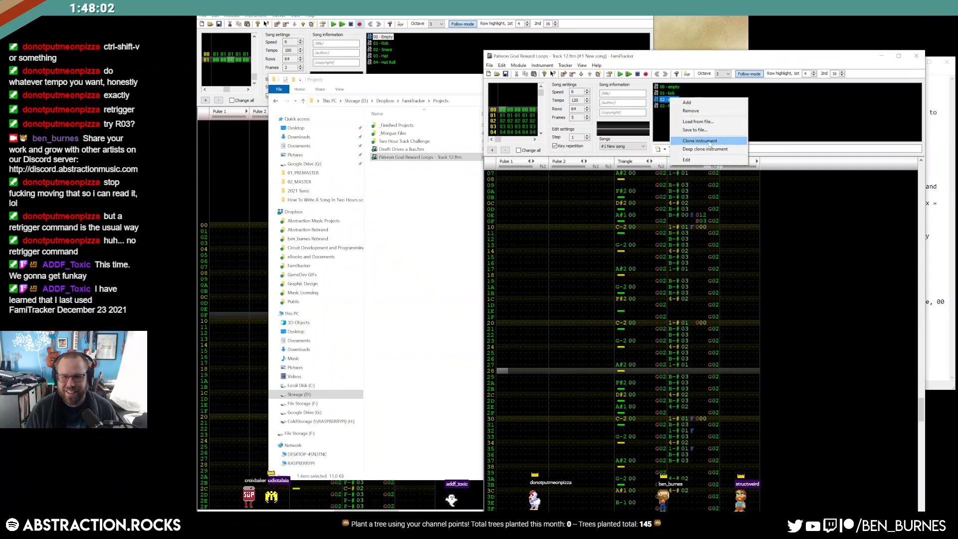
click(704, 141)
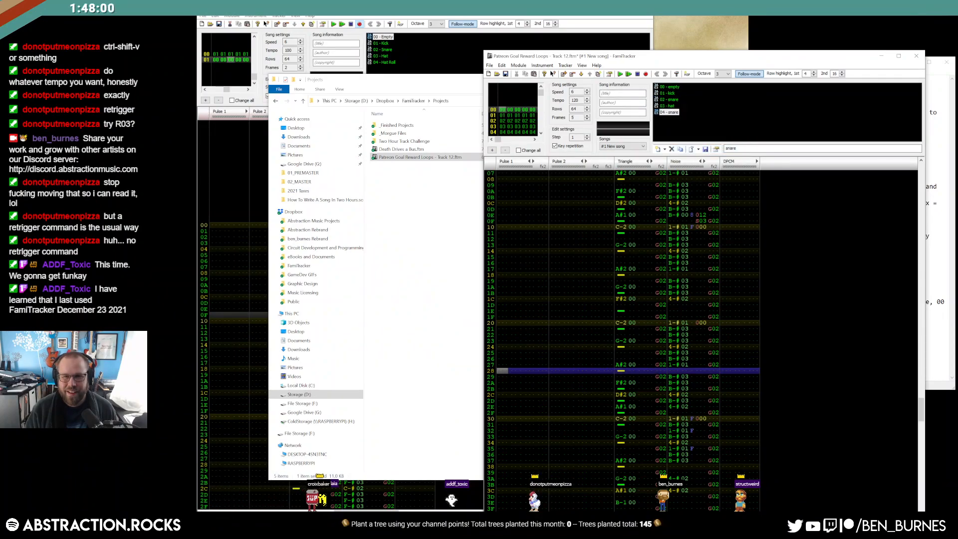
right_click(675, 119)
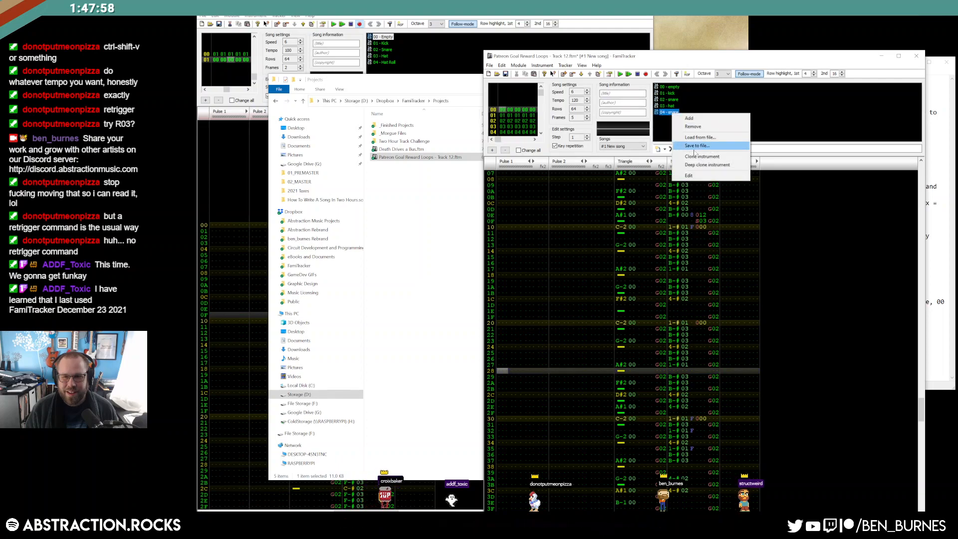
click(699, 157)
click(718, 115)
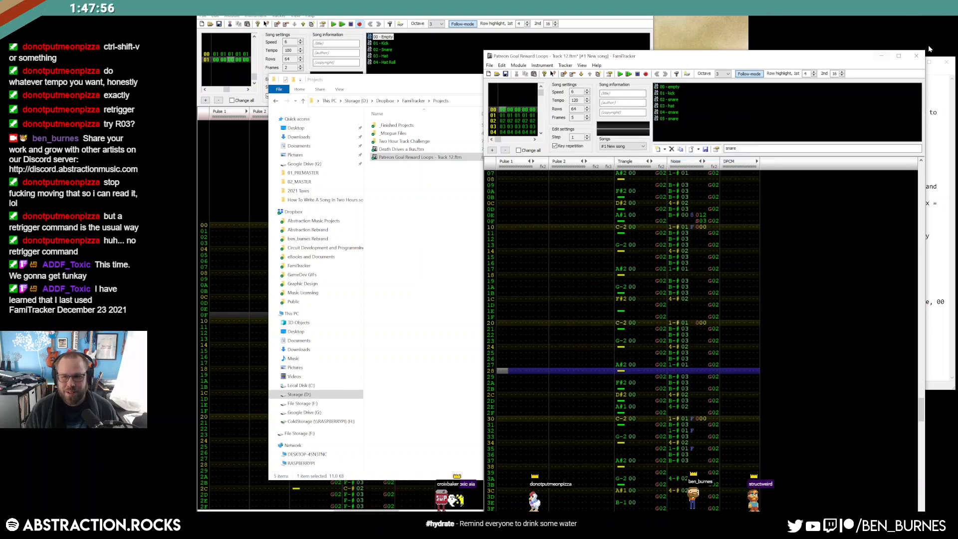
click(917, 56)
click(727, 334)
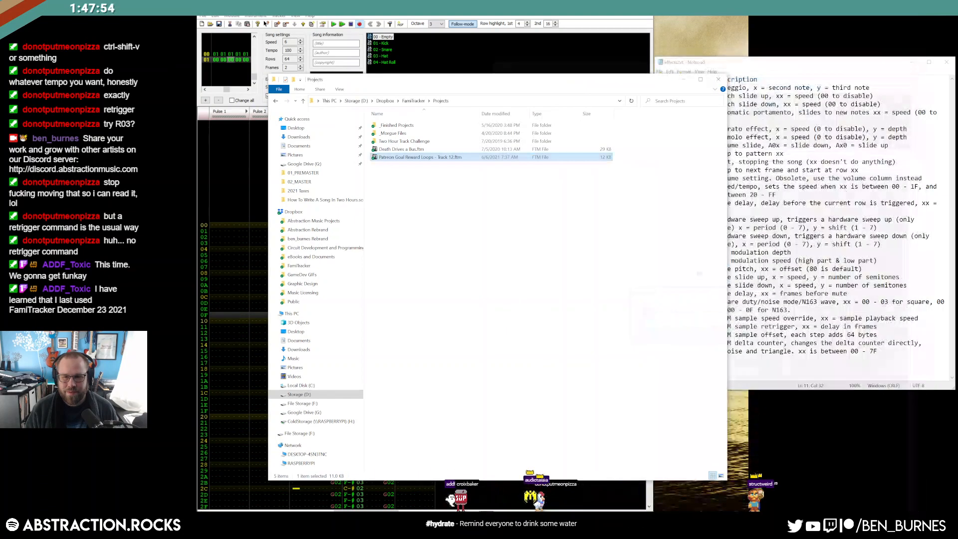
Switch back to the new song and set the frame 01 Noise note at row 04 to 7-# with the Snare instrument.
click(239, 185)
click(383, 49)
click(352, 248)
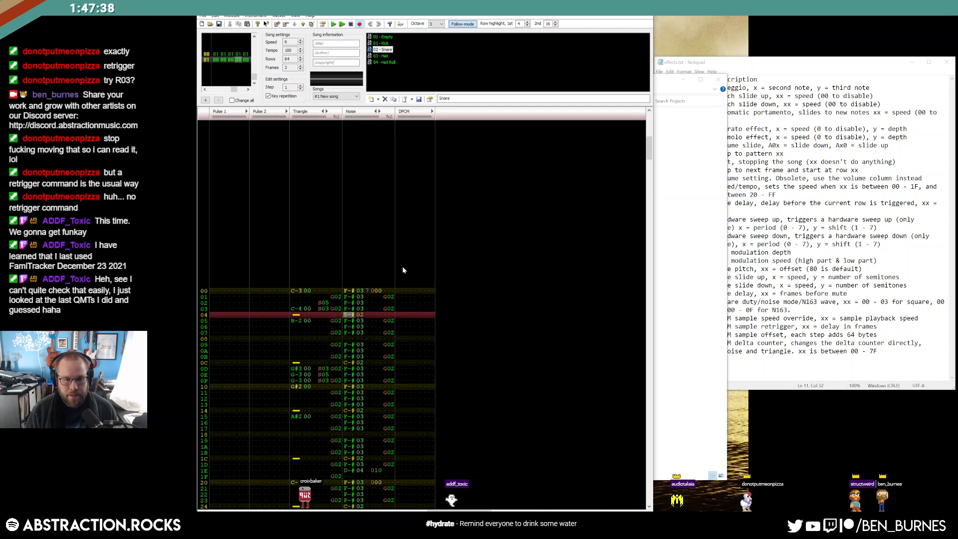
key(d)
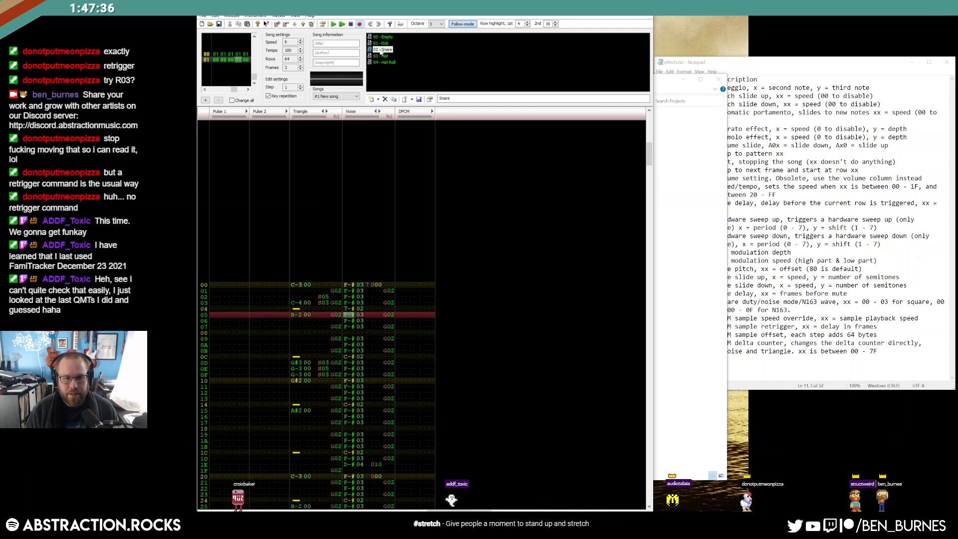
double_click(382, 50)
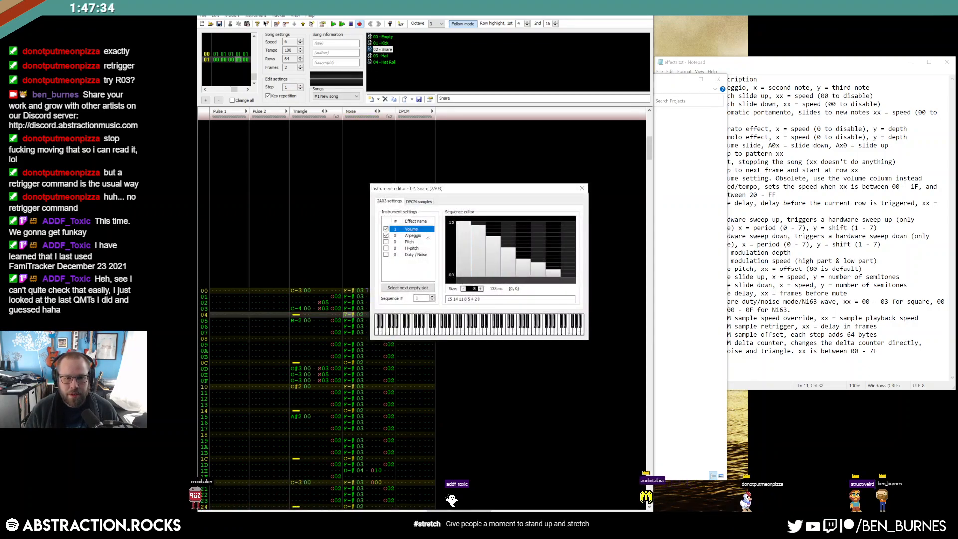
click(508, 259)
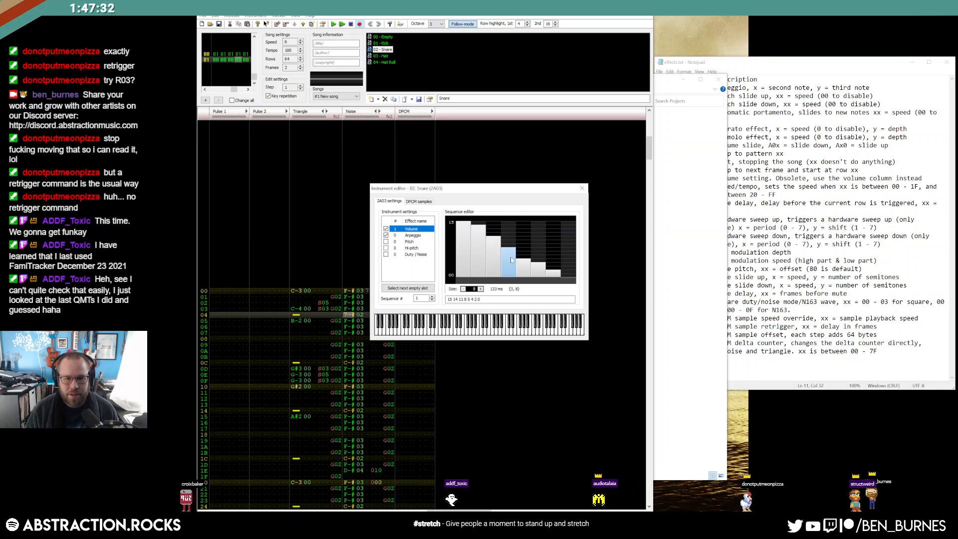
drag(523, 270, 553, 278)
click(463, 289)
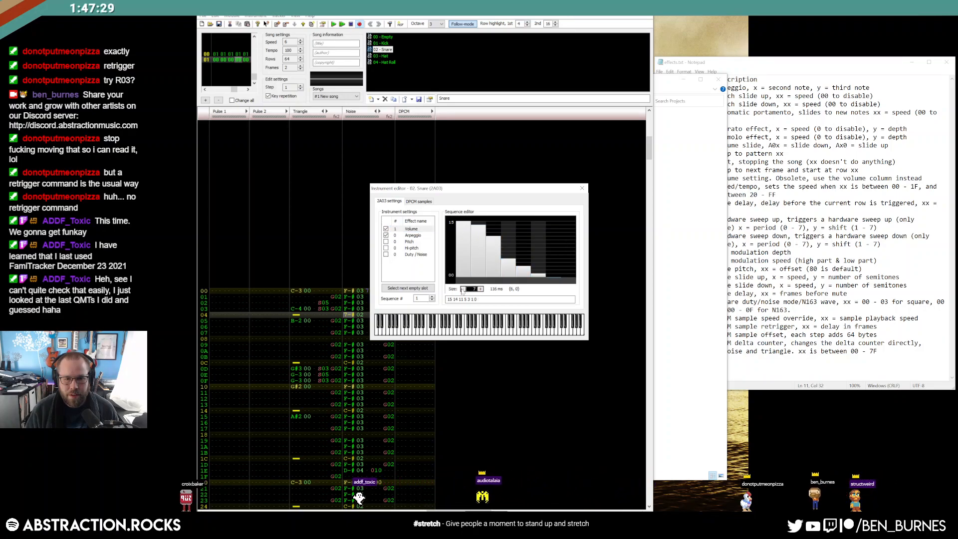
Reshape the Snare instrument's arpeggio sequence to 0 0 -1 -2 -3 -4 -5.
click(418, 236)
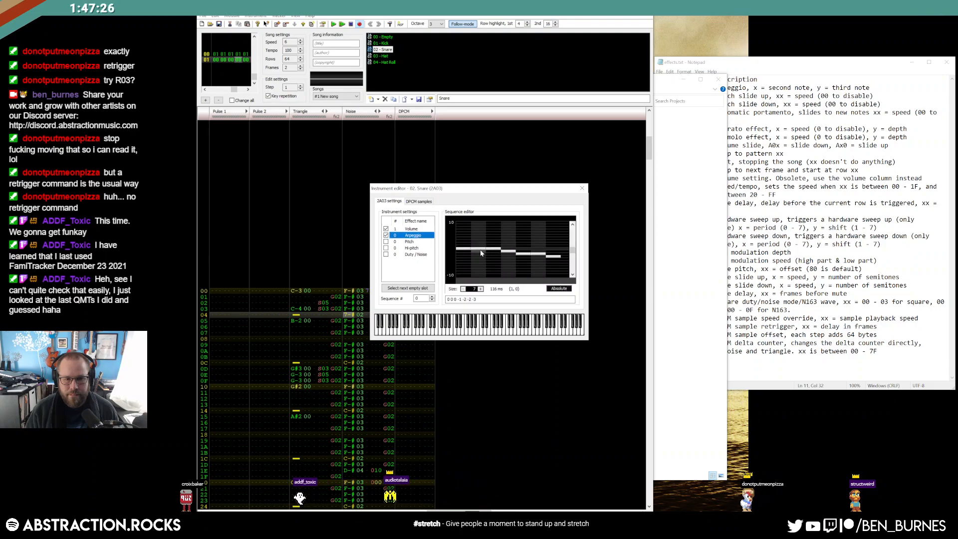
click(494, 253)
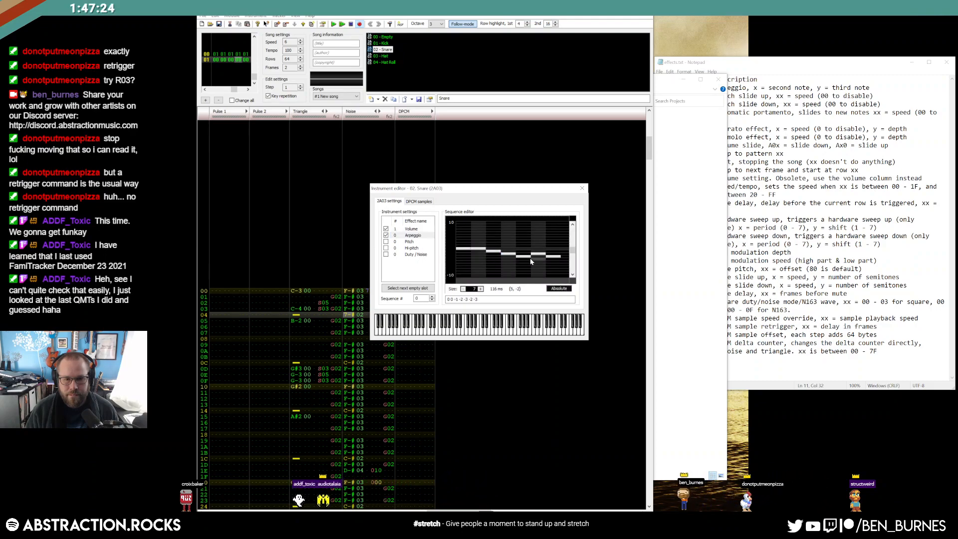
click(550, 263)
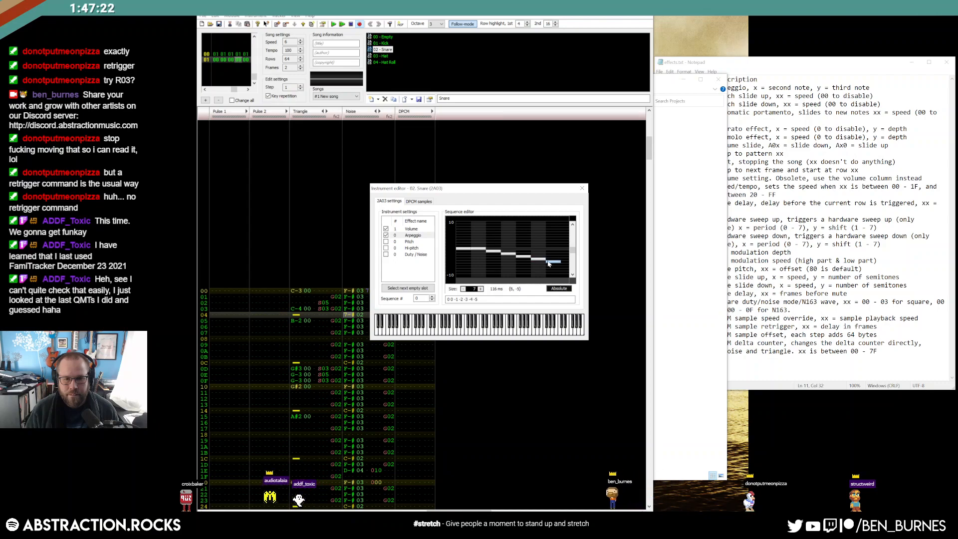
Audition pitches for the frame 01 Noise snare note at row 04, set it to 6-#, and close the instrument editor.
click(352, 318)
key(g)
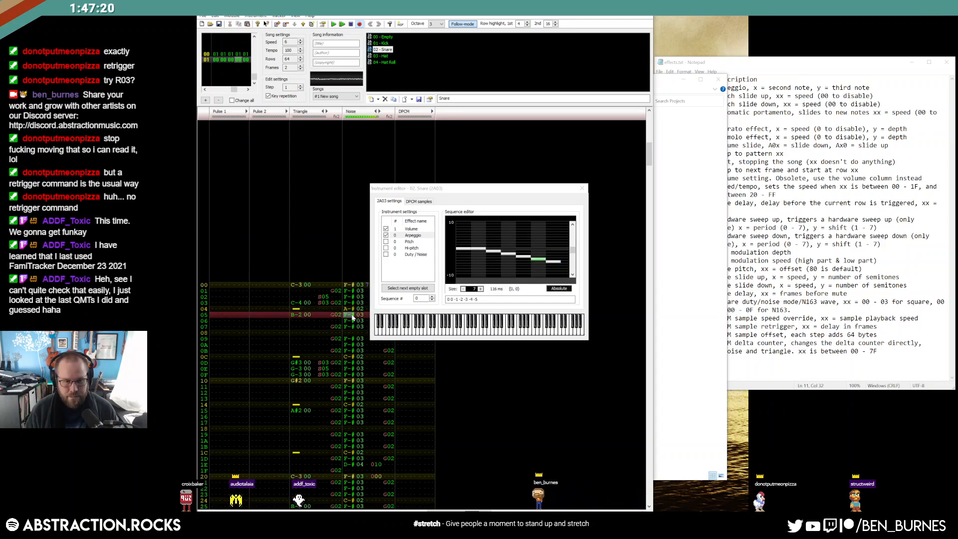
click(350, 309)
key(c)
click(350, 309)
key(x)
click(352, 310)
click(582, 189)
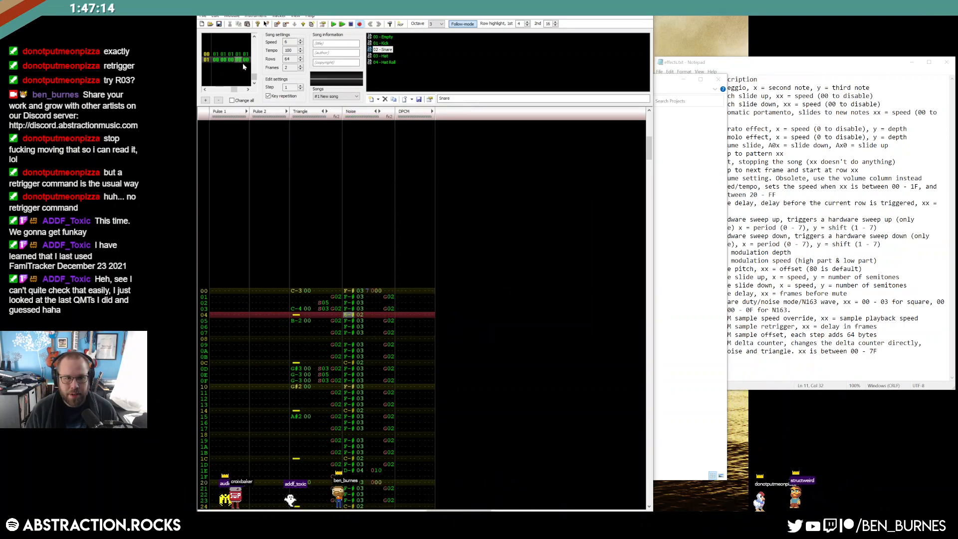
Set frame 00's Noise snare notes at rows 05, 0C, 17 and 1C to 6-#.
click(239, 55)
key(F7)
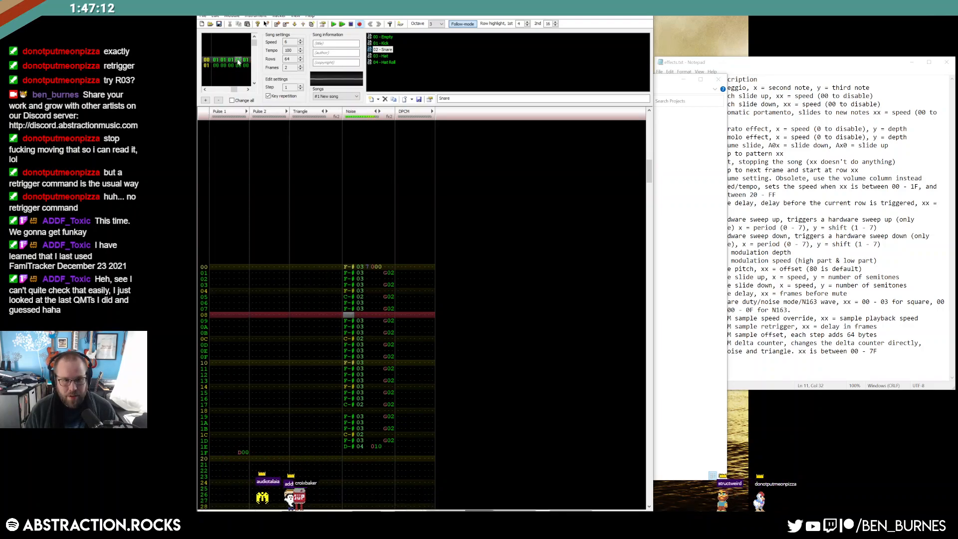
click(238, 65)
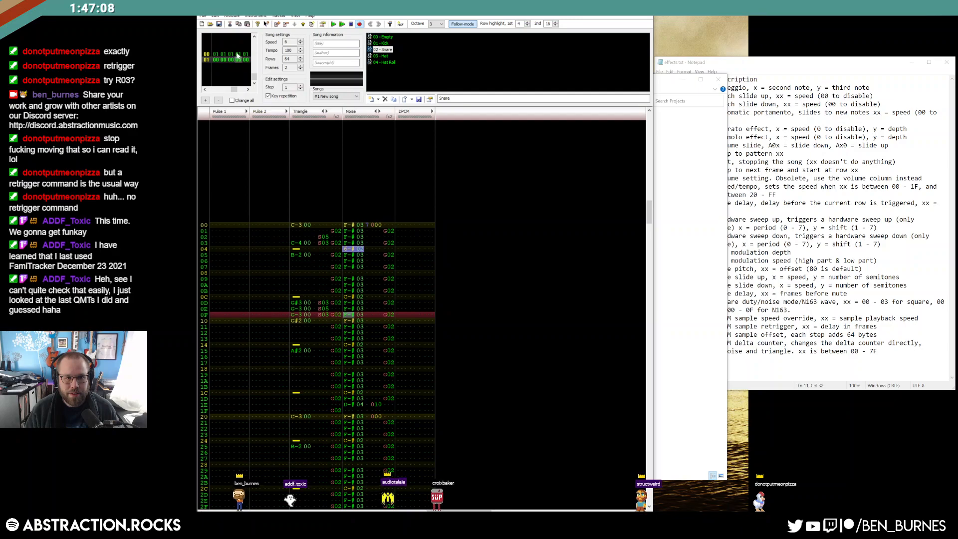
click(236, 54)
click(352, 255)
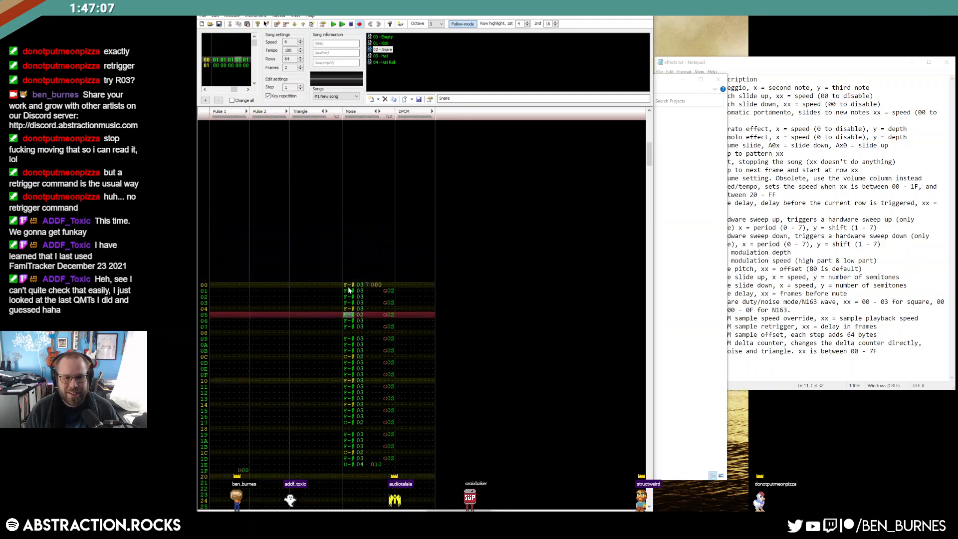
click(350, 358)
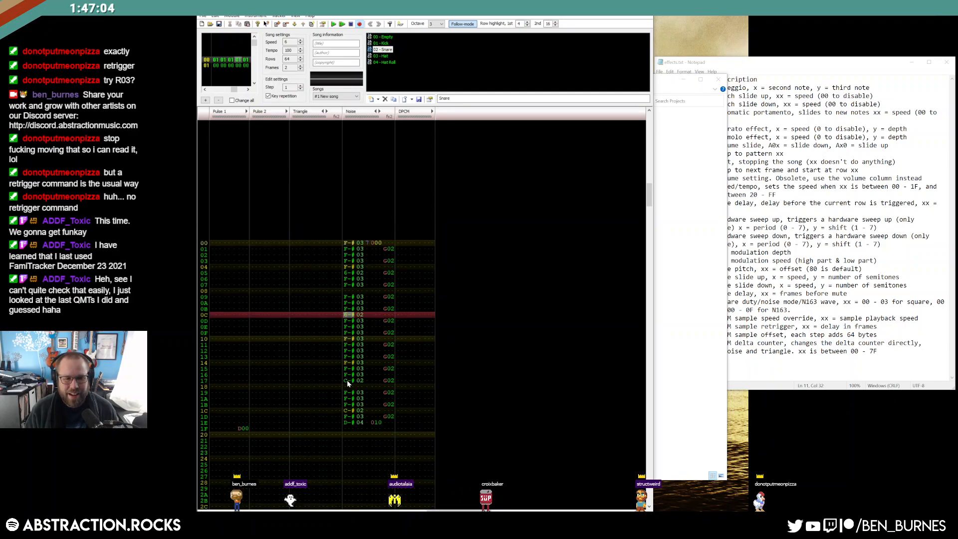
click(346, 380)
click(349, 346)
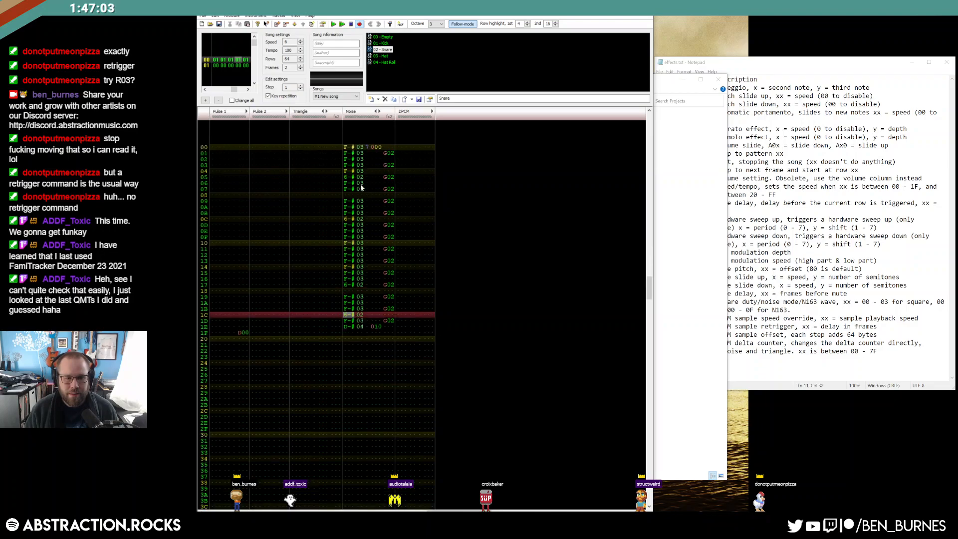
Play frame 00 and set its Noise snare notes at rows 05, 0C, 17 and 1C to A-#.
click(348, 149)
key(Return)
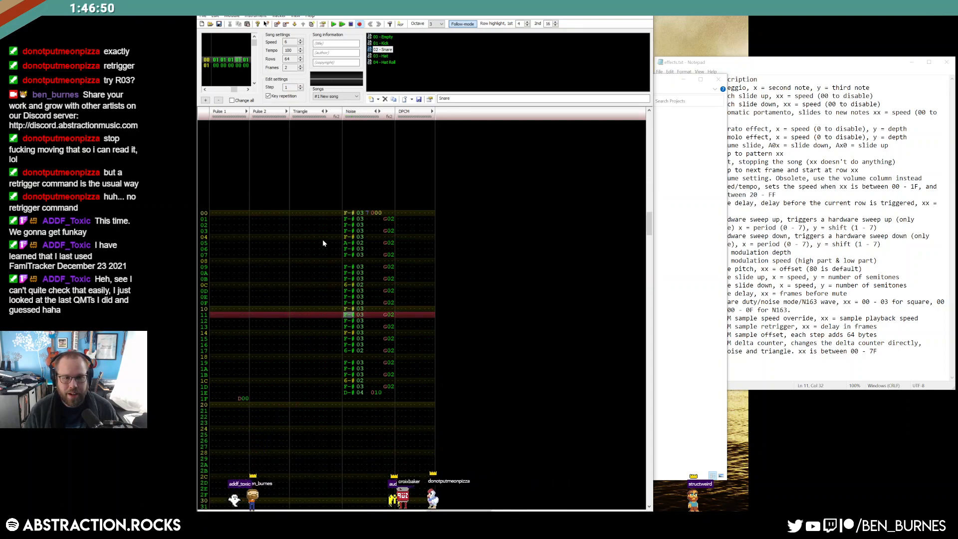
click(351, 286)
text(A-# 02)
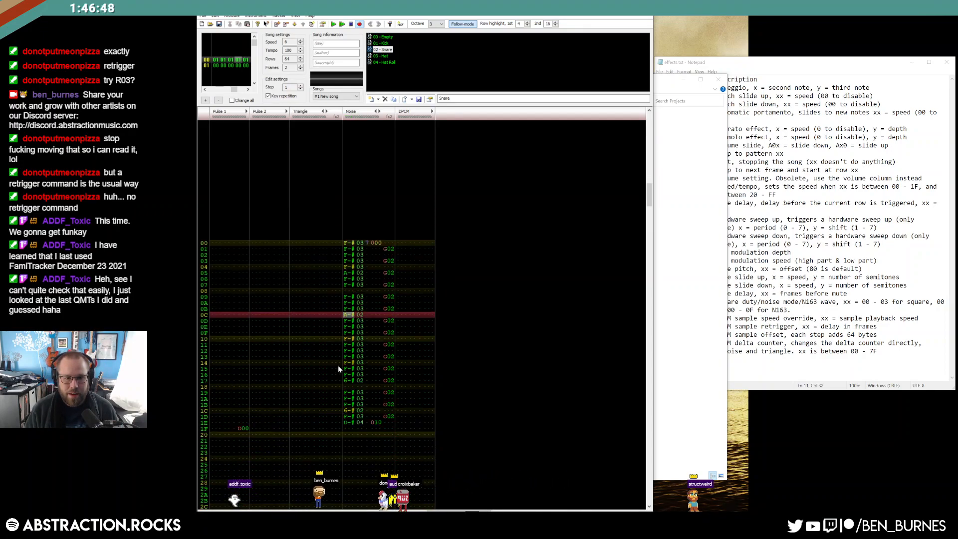
click(350, 380)
key(ctrl+v)
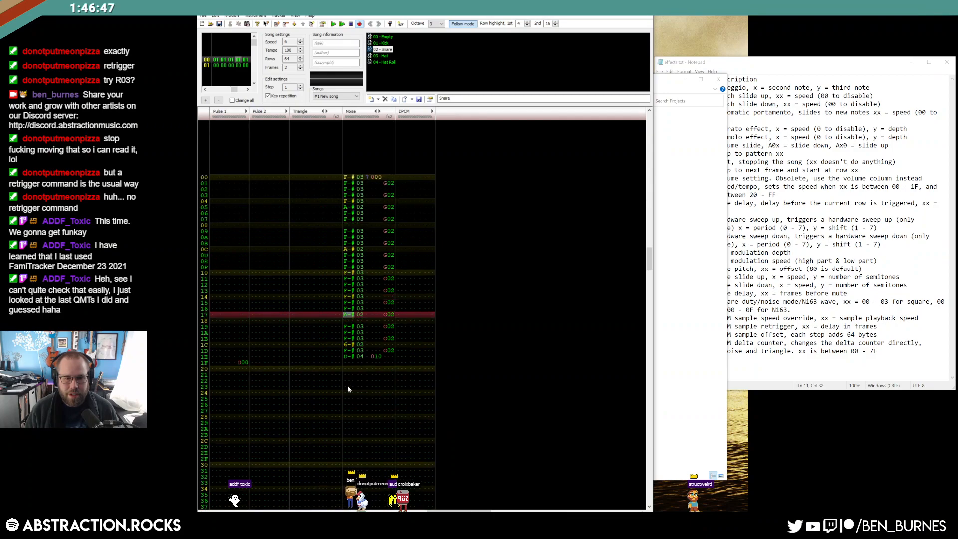
click(347, 344)
key(ctrl+v)
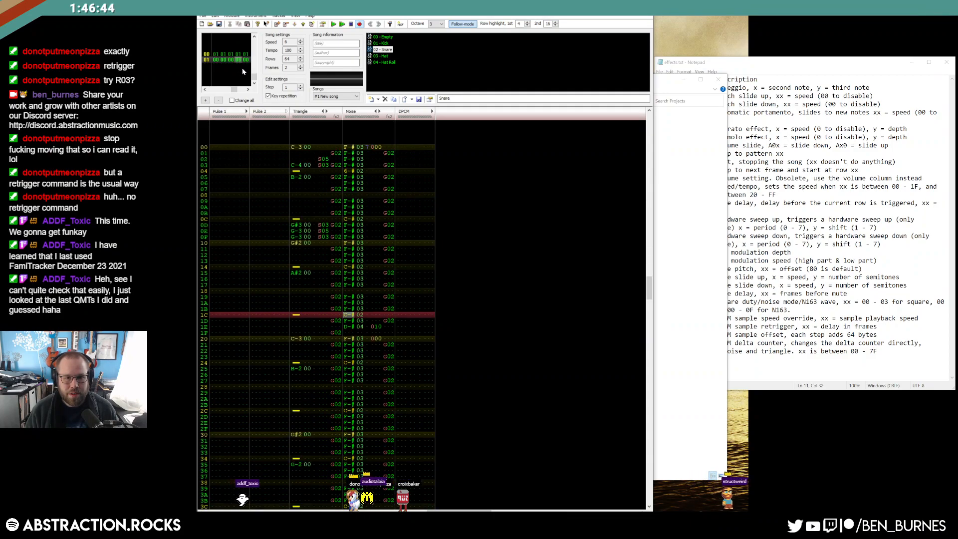
Set all frame 01 Noise snare notes to A-#, at rows 04, 0C, 14, 1C, 24, 2C, 34 and 3C.
scroll(349, 177, down, 10)
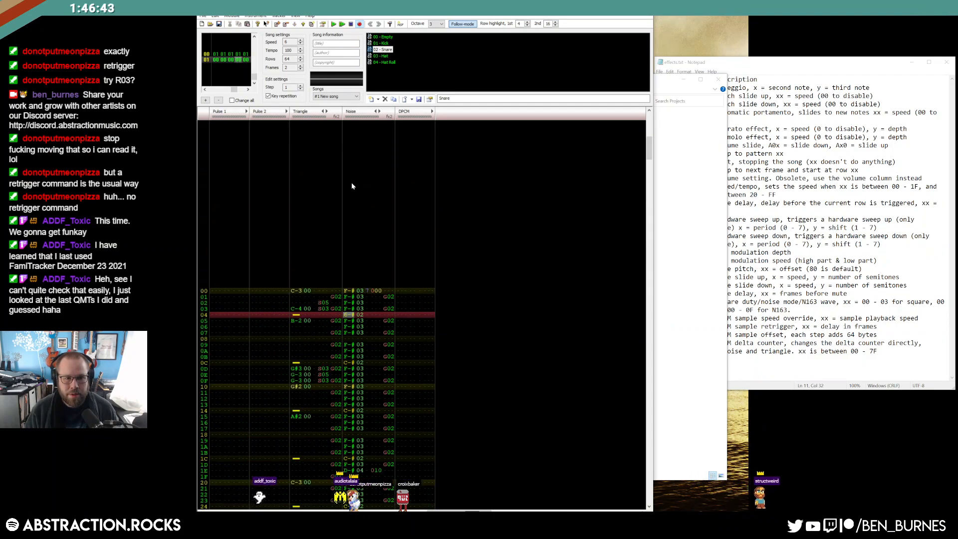
click(349, 362)
key(ctrl+v)
click(349, 363)
key(ctrl+v)
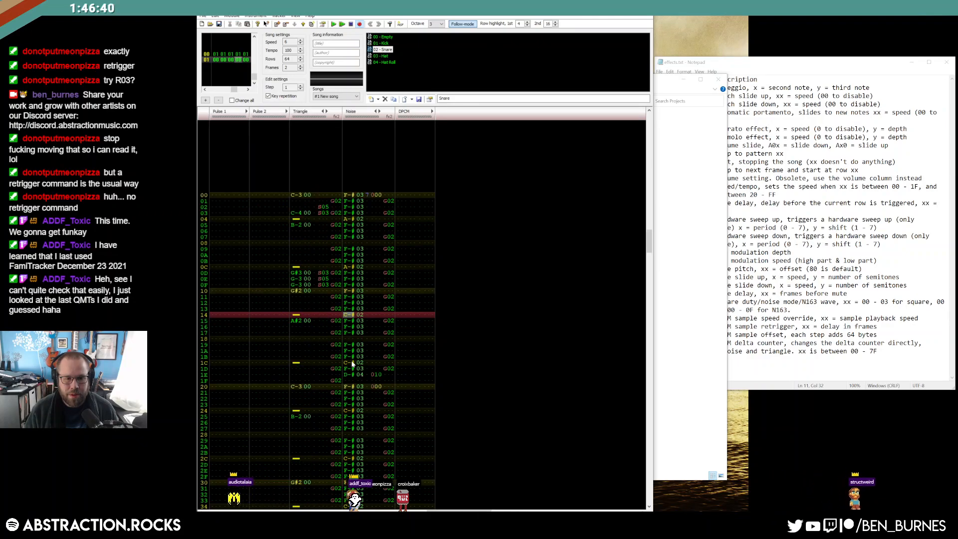
click(349, 363)
key(ctrl+v)
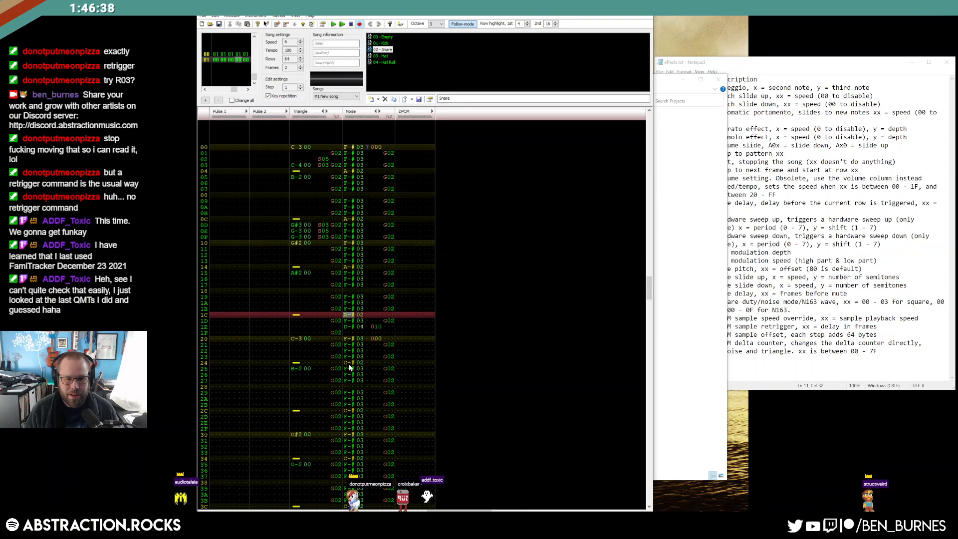
click(350, 363)
click(346, 362)
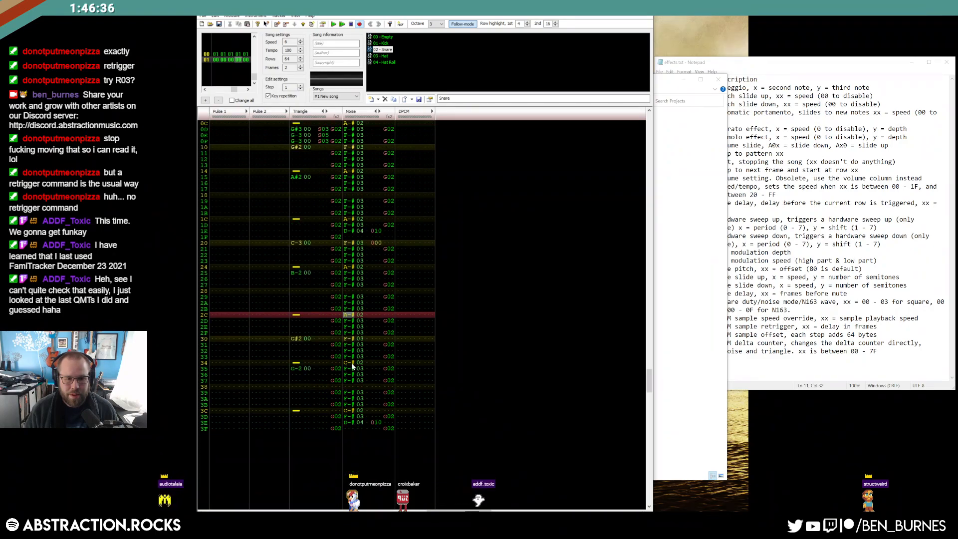
click(351, 364)
click(350, 365)
scroll(374, 223, up, 11)
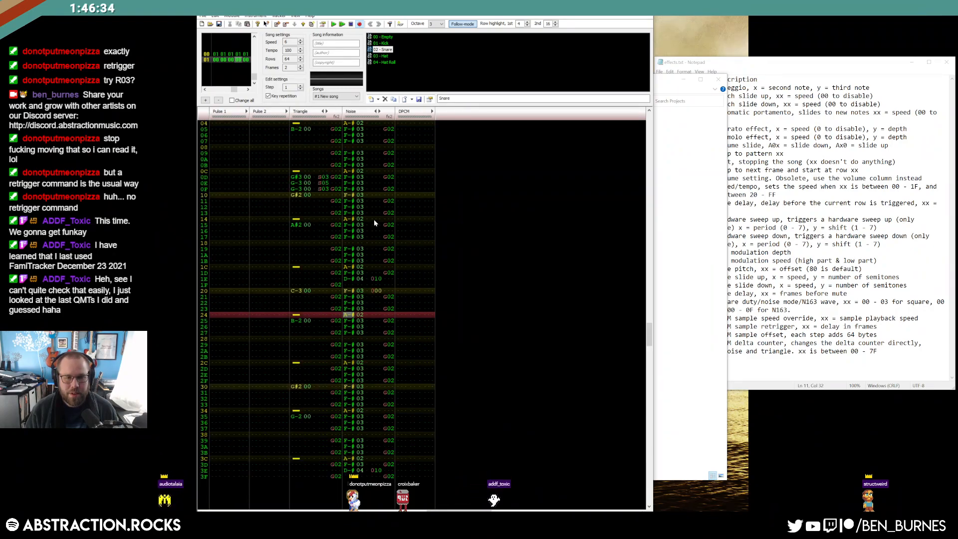
scroll(354, 223, up, 4)
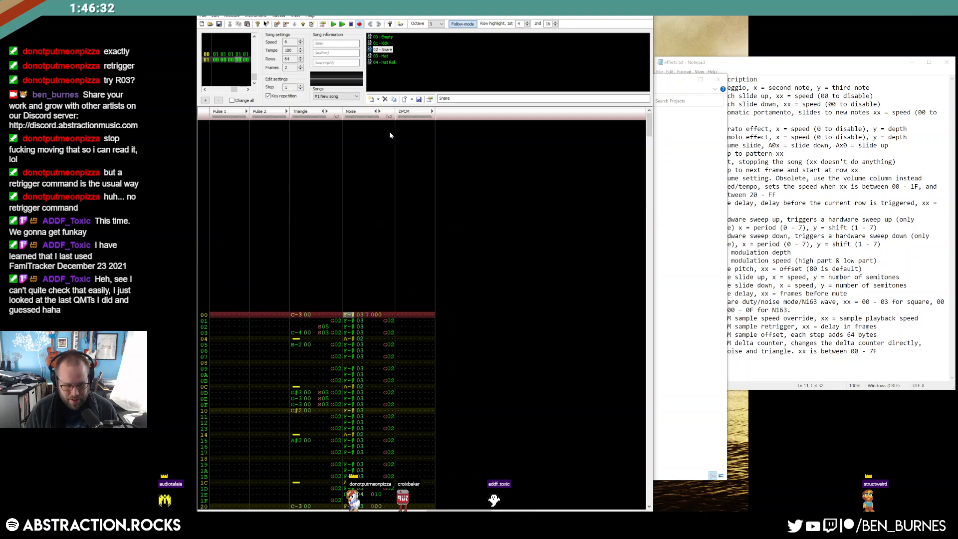
double_click(389, 50)
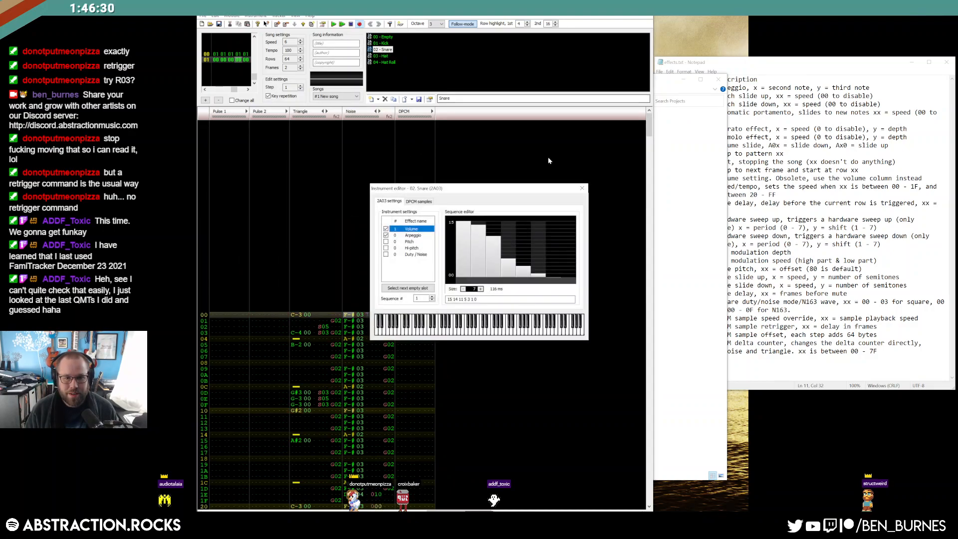
click(508, 251)
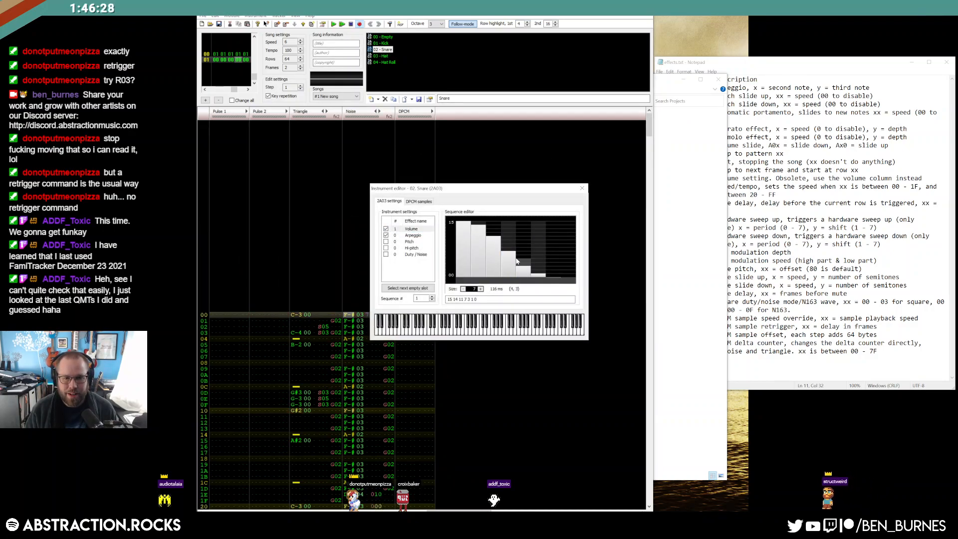
click(413, 237)
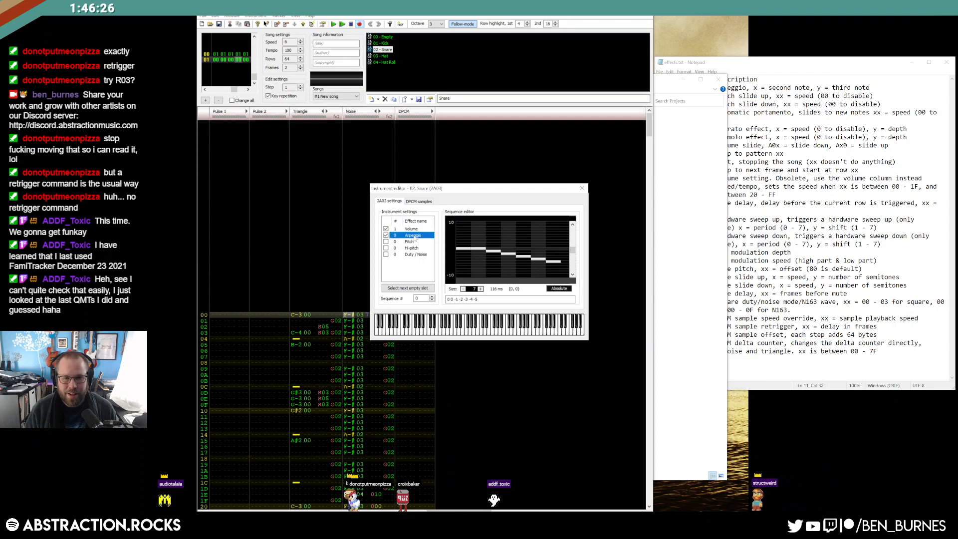
click(496, 250)
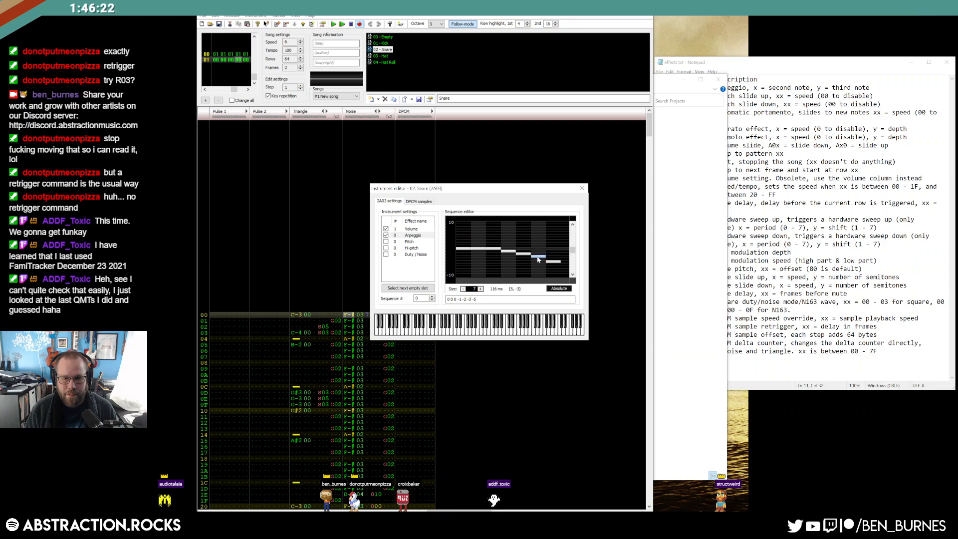
click(582, 189)
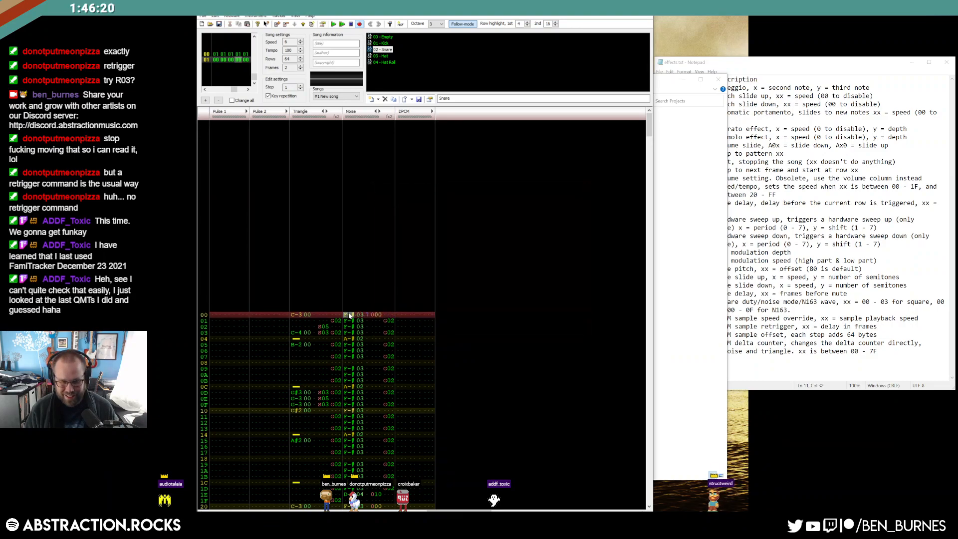
key(Return)
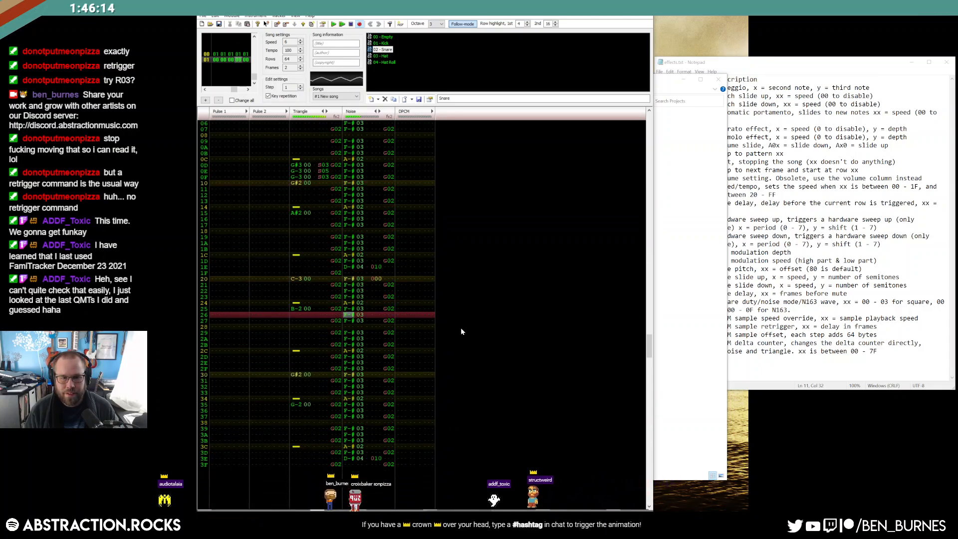
key(Return)
Copy the Triangle fill with its effects from rows 01–03 to rows 21–23 of frame 01.
scroll(368, 306, up, 8)
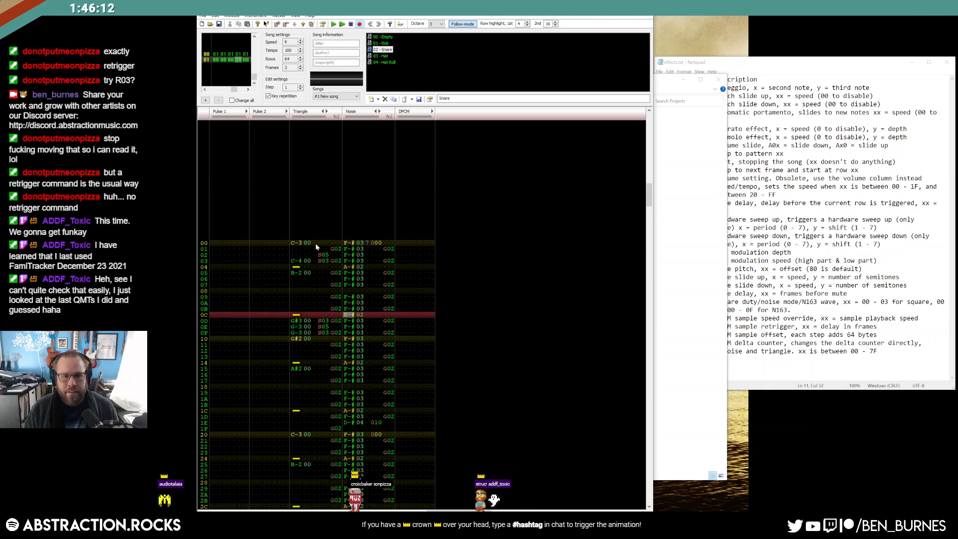
scroll(301, 338, down, 3)
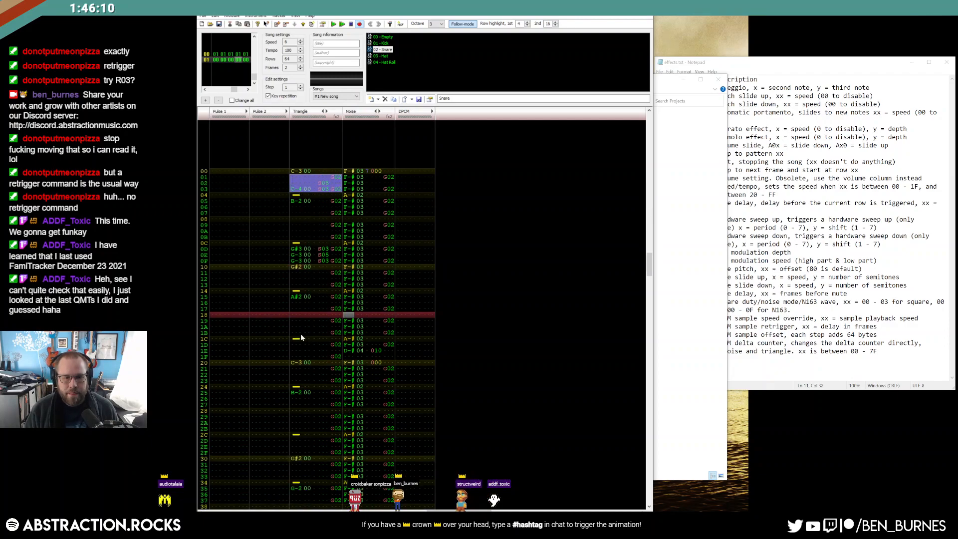
scroll(294, 375, down, 3)
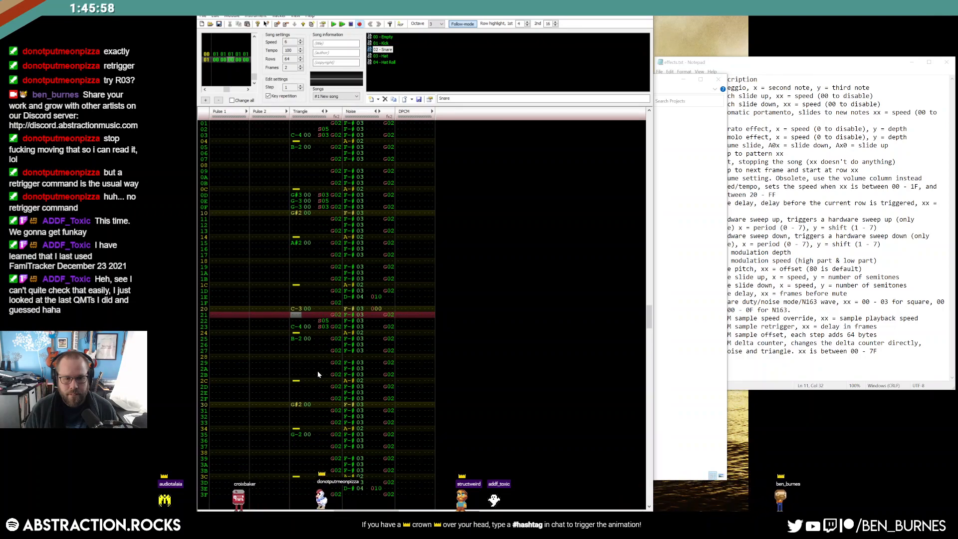
Enter a B-2 note at row 2C and a note cut at row 28 in the Triangle channel.
click(302, 381)
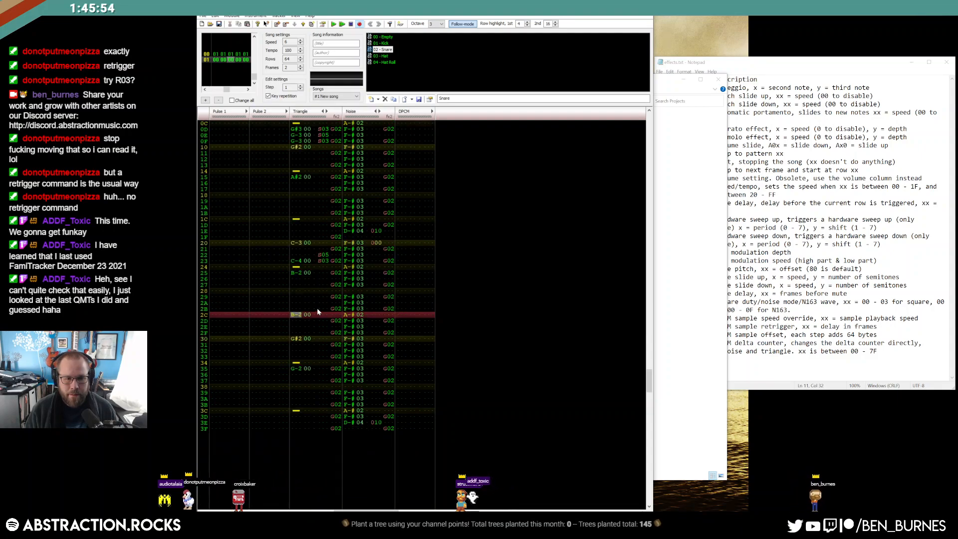
click(296, 292)
key(3)
key(Up)
key(1)
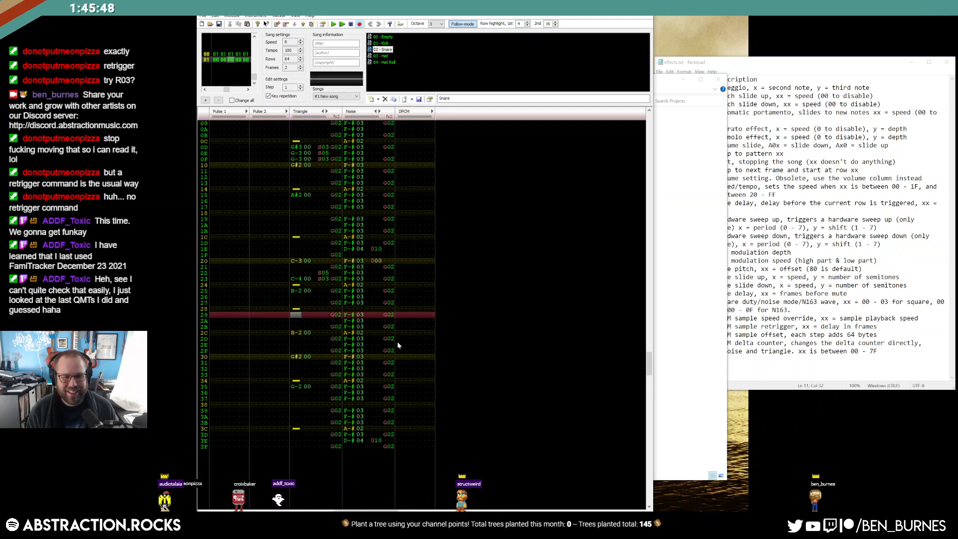
Enter the rising Triangle notes F-3, F#3 and G-3 at rows 2D–2F with the Empty instrument.
key(ctrl+Up)
key(Down)
key(Down)
key(Down)
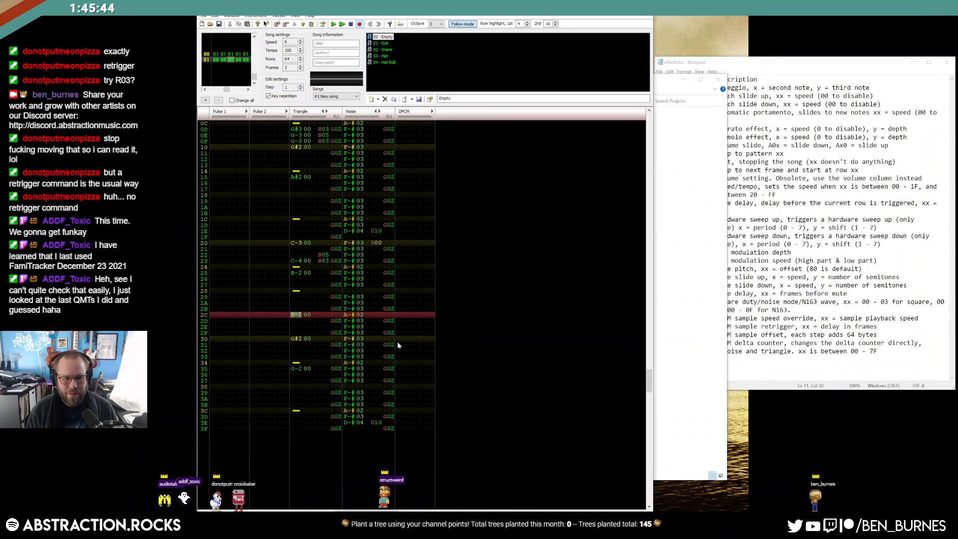
key(Down)
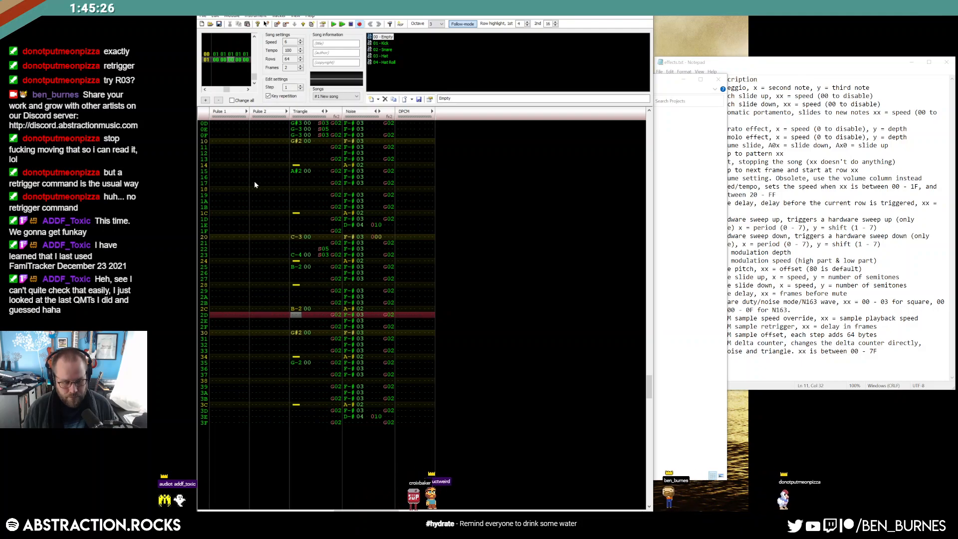
key(v)
key(g)
key(b)
Add a G04 delay effect to the Triangle's F#3 note at row 2E.
key(Up)
key(Up)
key(Right)
key(Right)
key(Right)
key(Right)
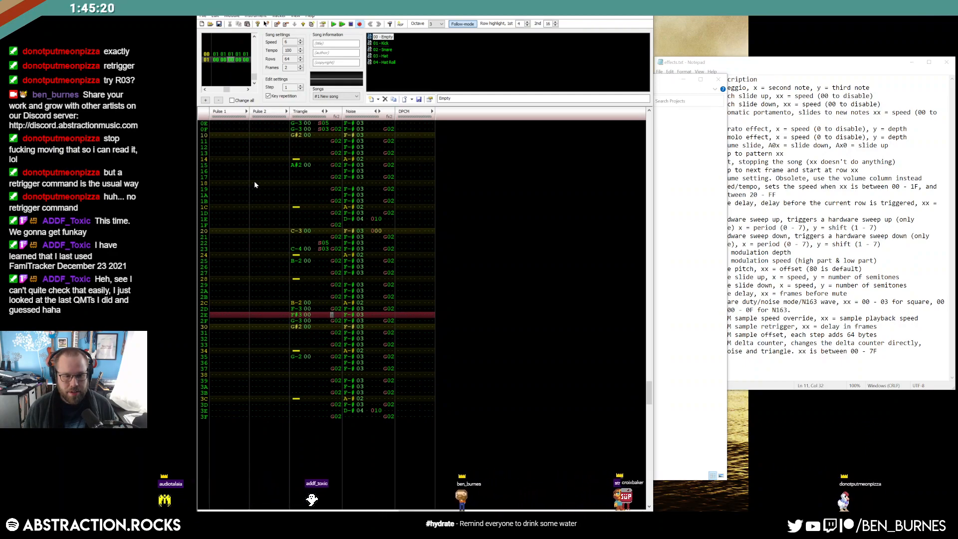
text(g04)
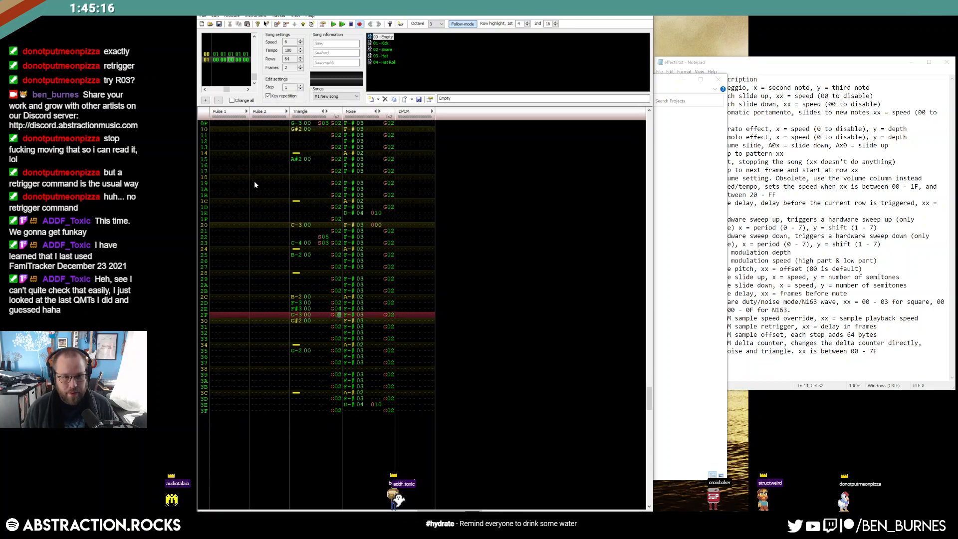
Add S03 mute effects to the Triangle notes at rows 2D, 2E and 2F.
key(Up)
key(Up)
key(Left)
key(Left)
key(Left)
key(Left)
key(Left)
text(s03s03s0)
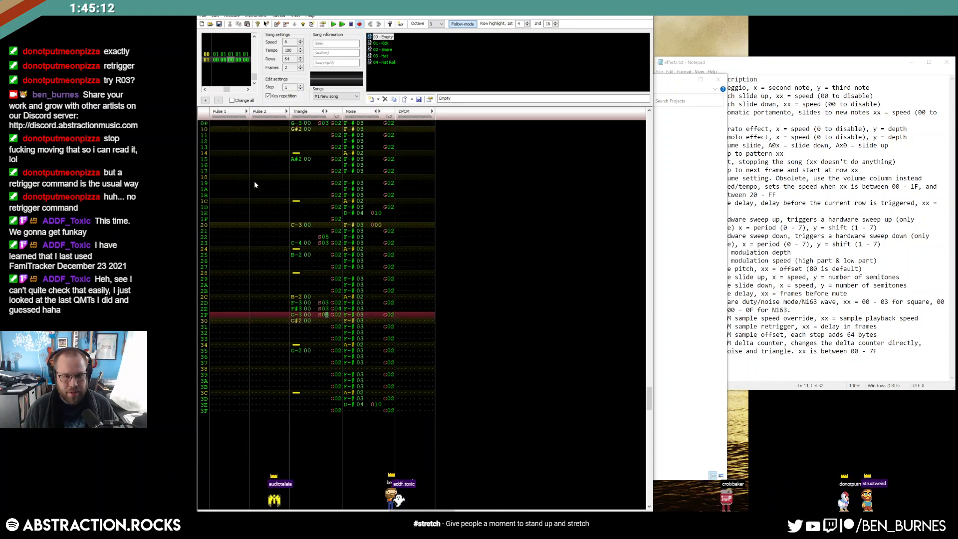
text(3)
Move the Triangle notes B-2, F-3, F#3 and G-3 up one row to rows 2B–2E.
key(Up)
key(Up)
key(Up)
key(Left)
key(Left)
key(Left)
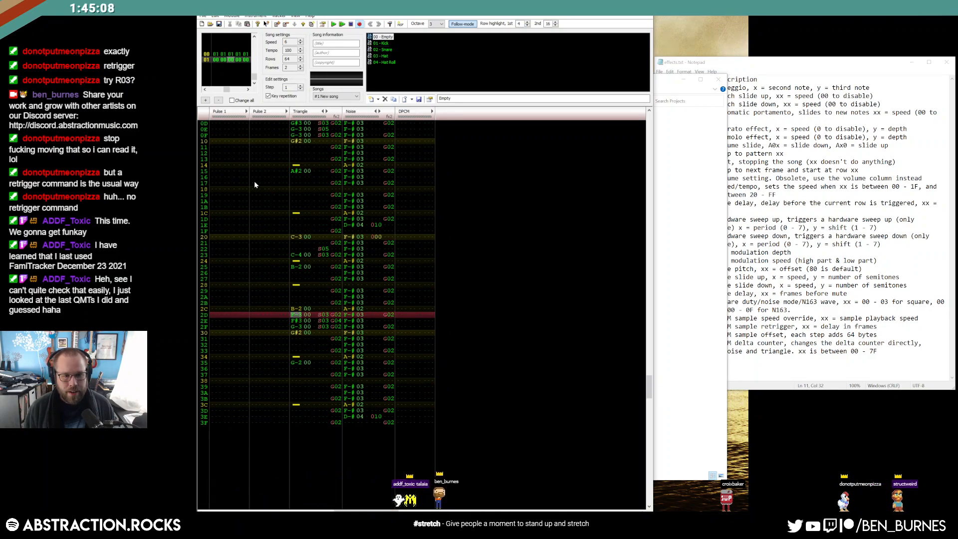
key(Left)
key(Up)
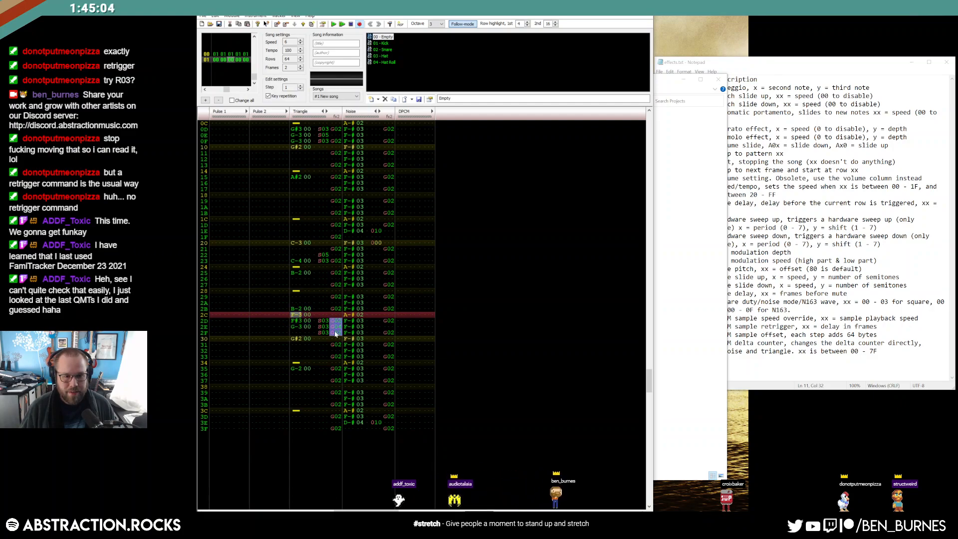
Set the Triangle's delay effects to G00, G02 and G04 at rows 2C, 2D and 2E, and clear the one at row 2F.
click(339, 316)
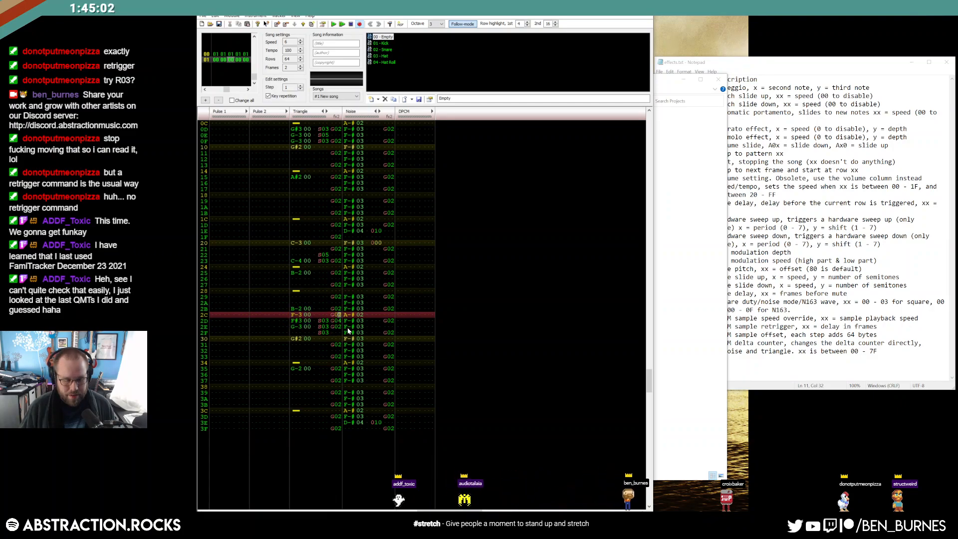
text(00)
key(Down)
key(Up)
key(Up)
text(2)
key(Up)
text(24)
key(Left)
key(Left)
key(Left)
key(Left)
key(Left)
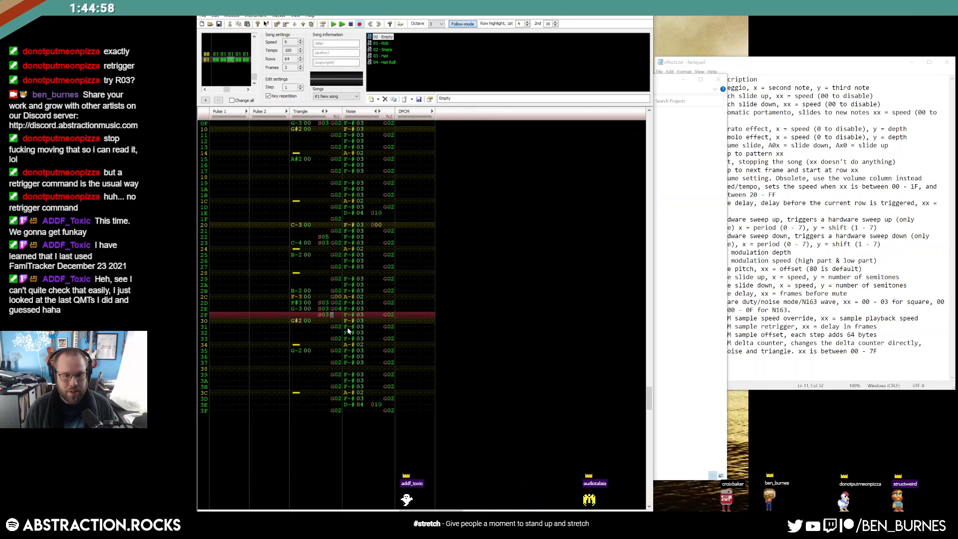
Move the Triangle's S03 mute effects up one row to rows 2C–2E.
key(Up)
key(Up)
key(Up)
text(s)
key(Up)
key(Right)
key(Right)
text(3)
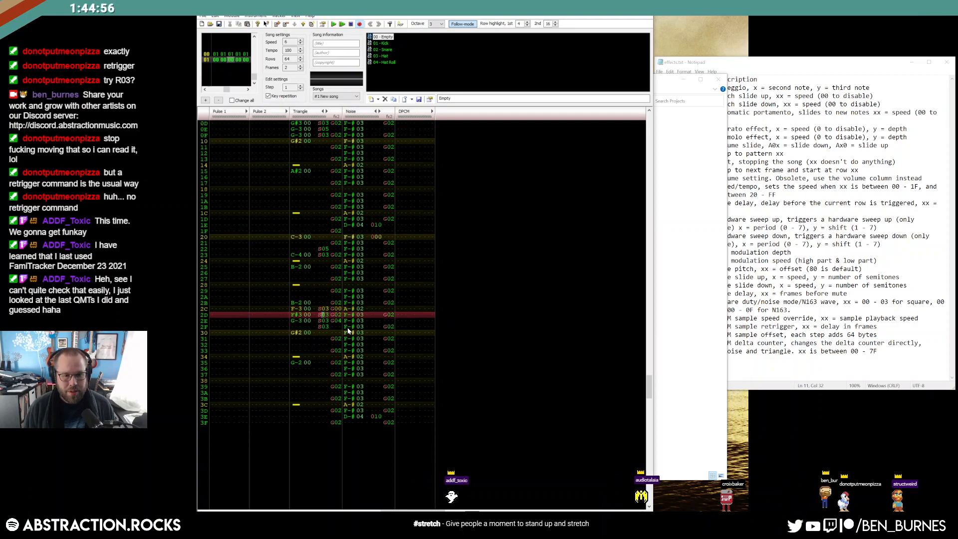
key(Down)
key(Down)
key(Left)
key(Left)
Play the pattern and enter a 400 effect at row 26 and a 700 effect at row 38 of the Triangle channel.
key(Return)
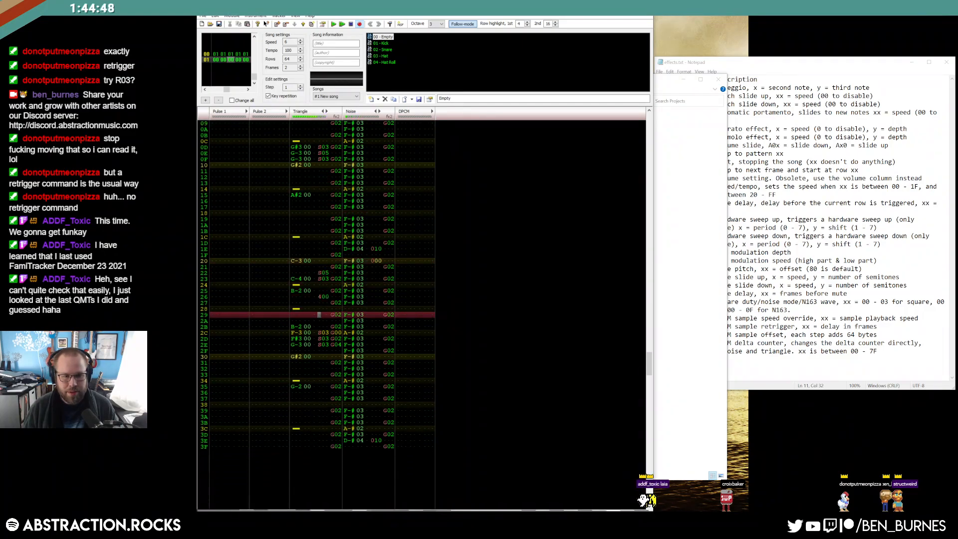
text(4)
text(7)
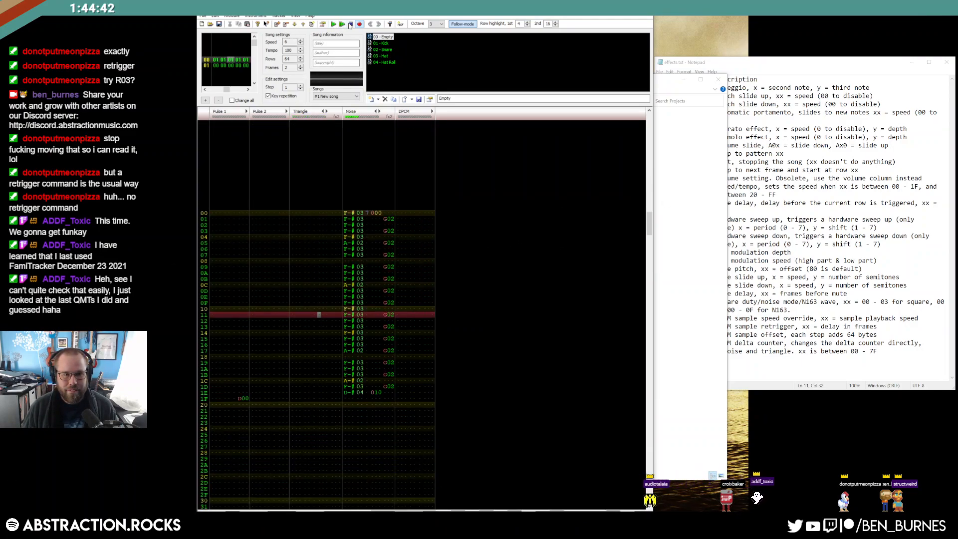
Change the Triangle's mute effects at rows 2C, 2D and 2E of frame 01 to S05.
click(230, 66)
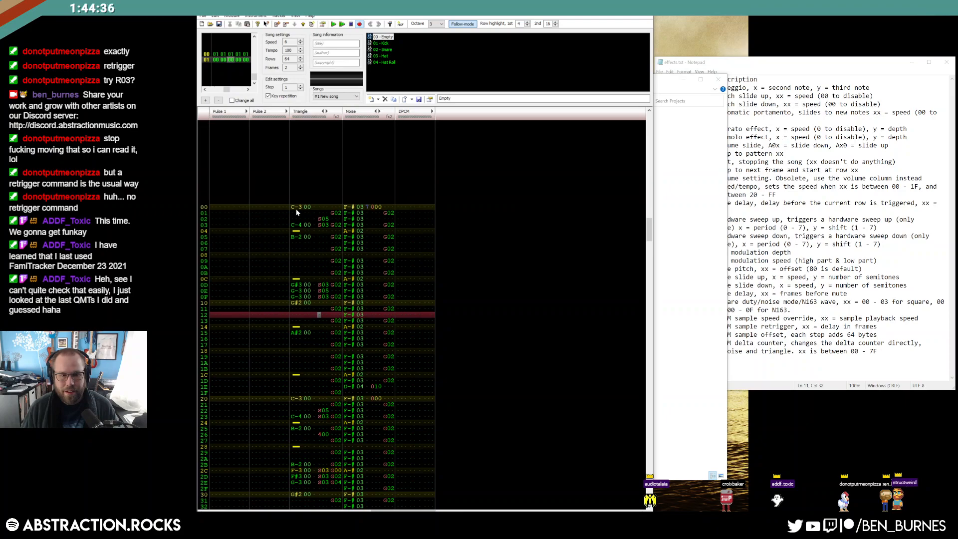
scroll(319, 320, down, 4)
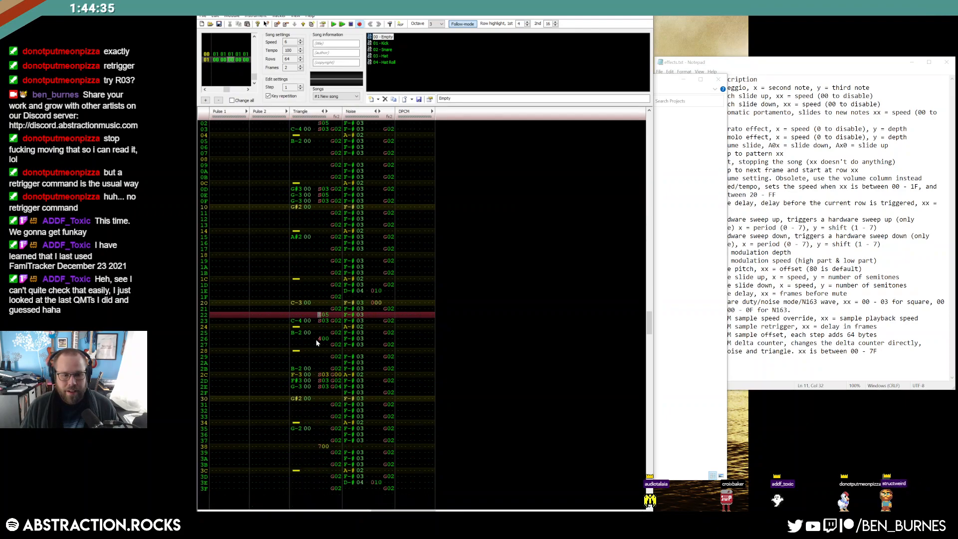
click(326, 375)
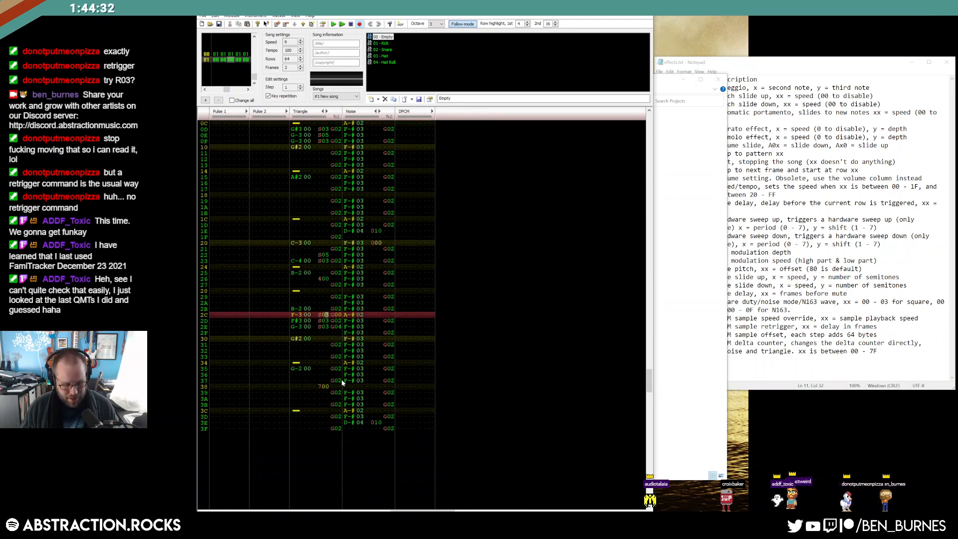
text(555)
Add a G#2 Triangle note with an S02 mute effect at row 33.
click(294, 292)
key(F7)
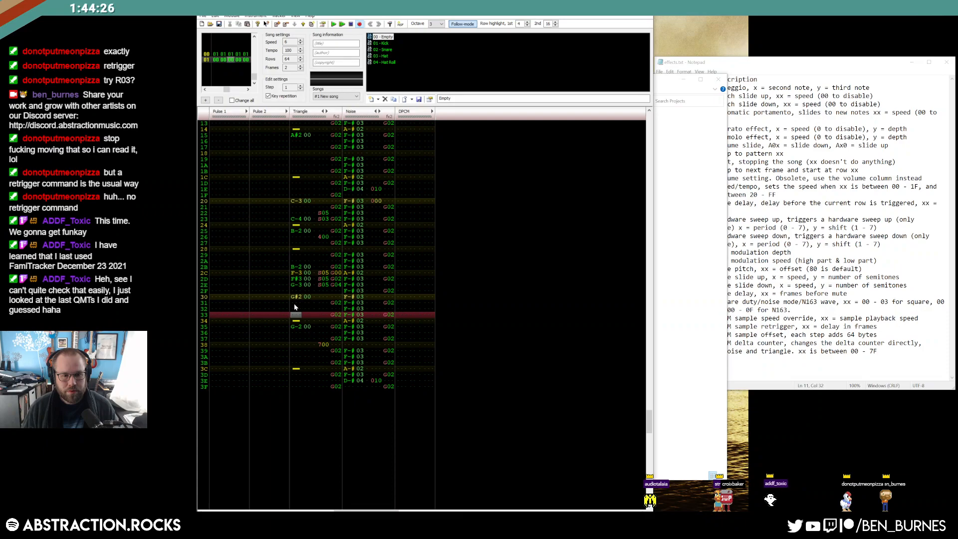
click(323, 316)
text(S02)
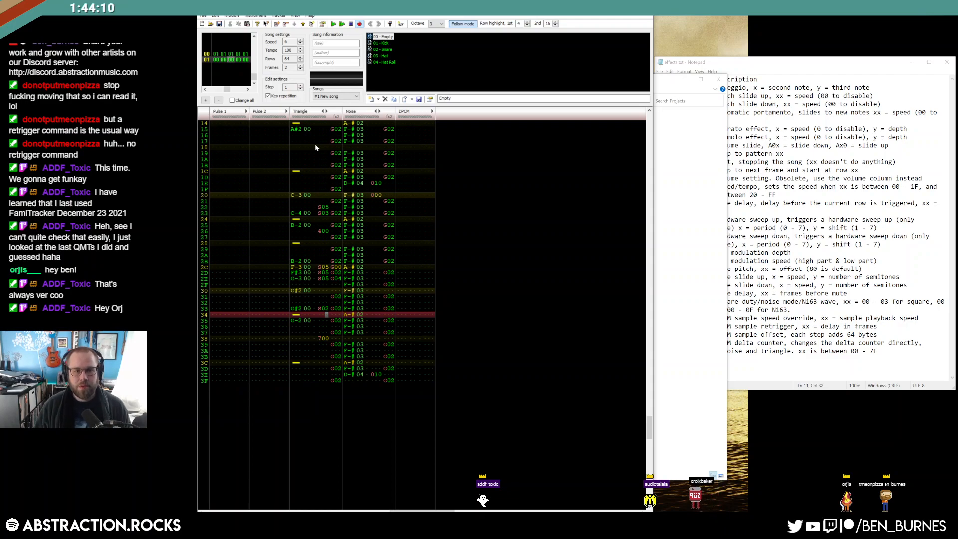
Copy the Triangle's C-3 note from row 00 of frame 01 to row 00 of frame 00.
click(229, 58)
scroll(295, 204, up, 8)
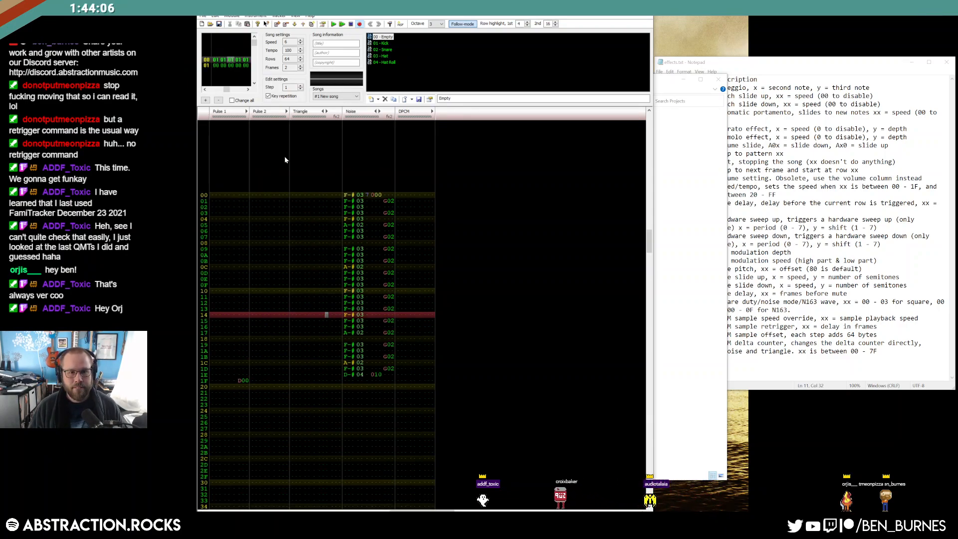
click(227, 66)
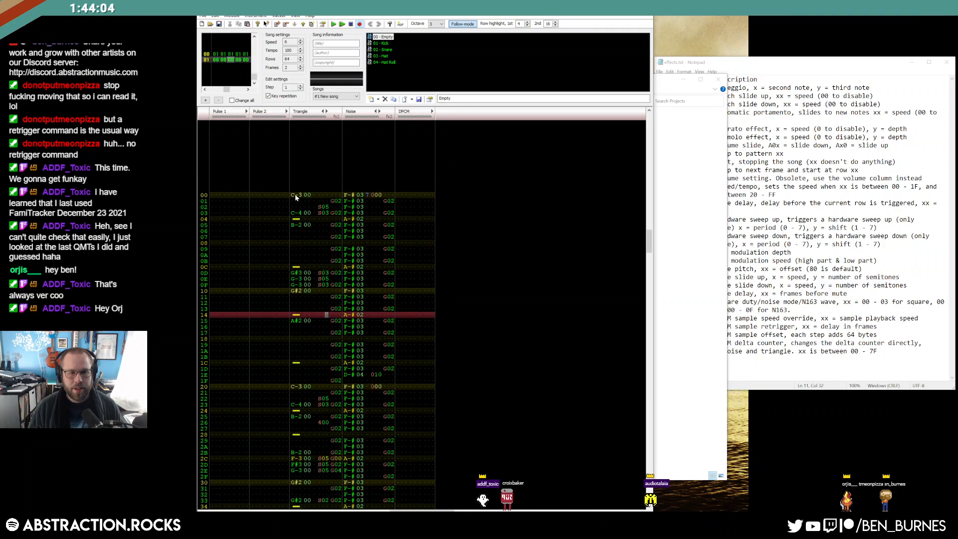
drag(295, 195, 316, 193)
key(ctrl+c)
click(231, 54)
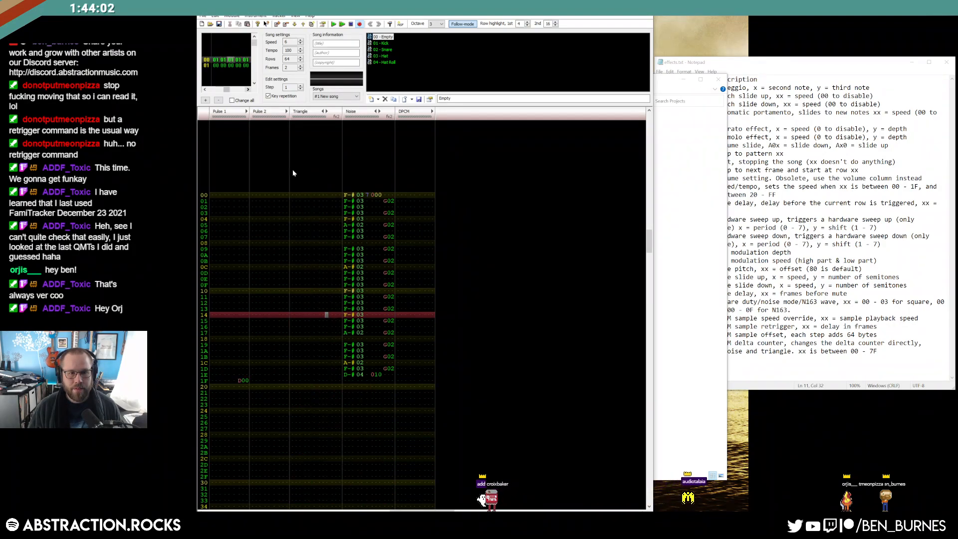
click(295, 196)
key(ctrl+v)
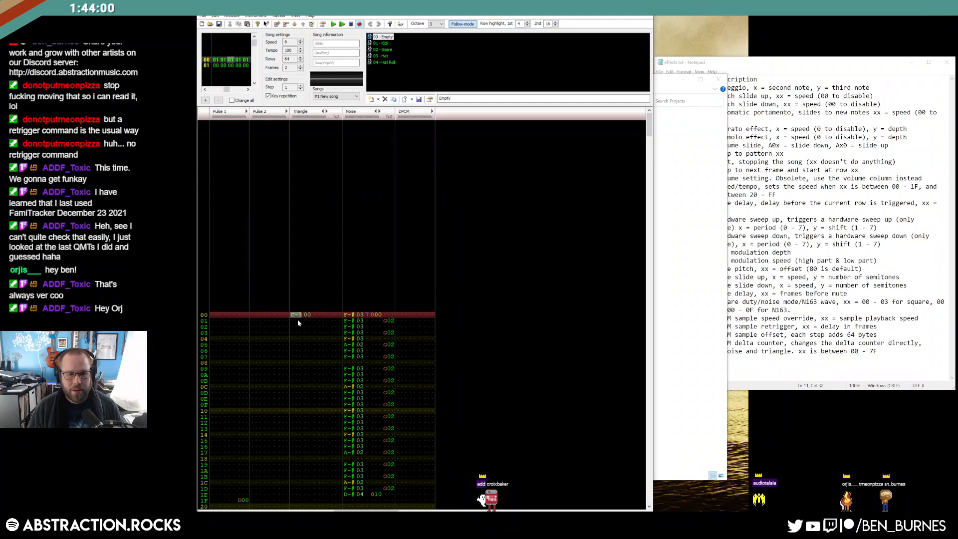
Compare with frame 01's bass line and enter a C-3 Triangle note at row 05 of frame 00.
click(228, 66)
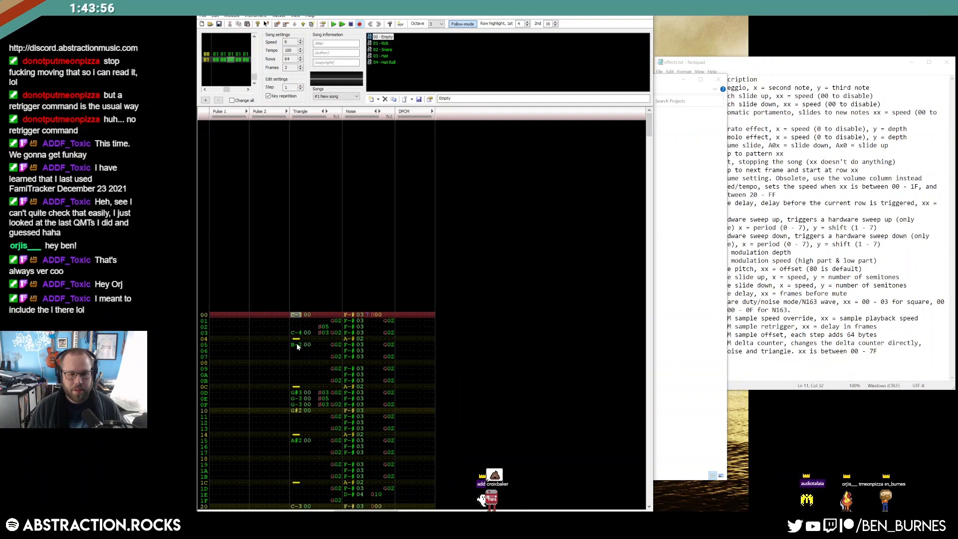
click(231, 55)
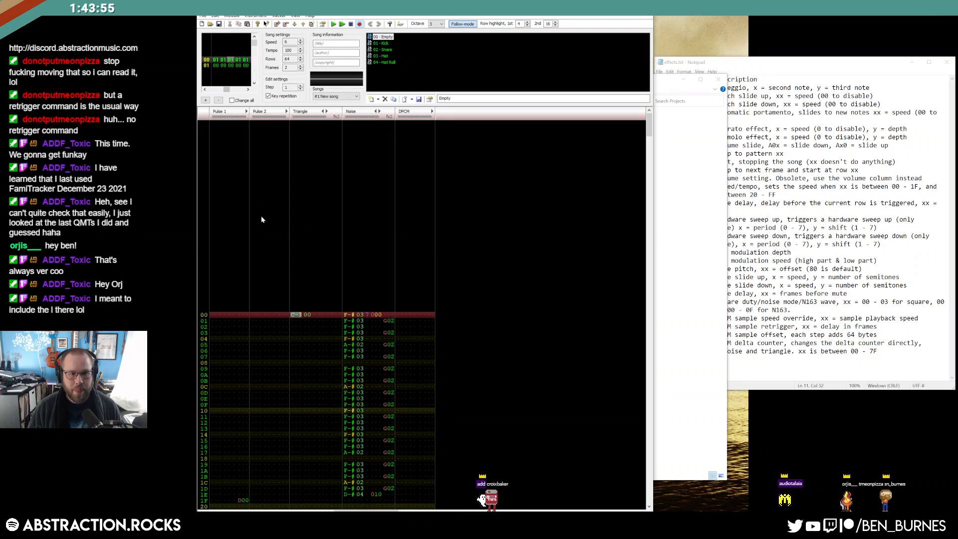
click(295, 344)
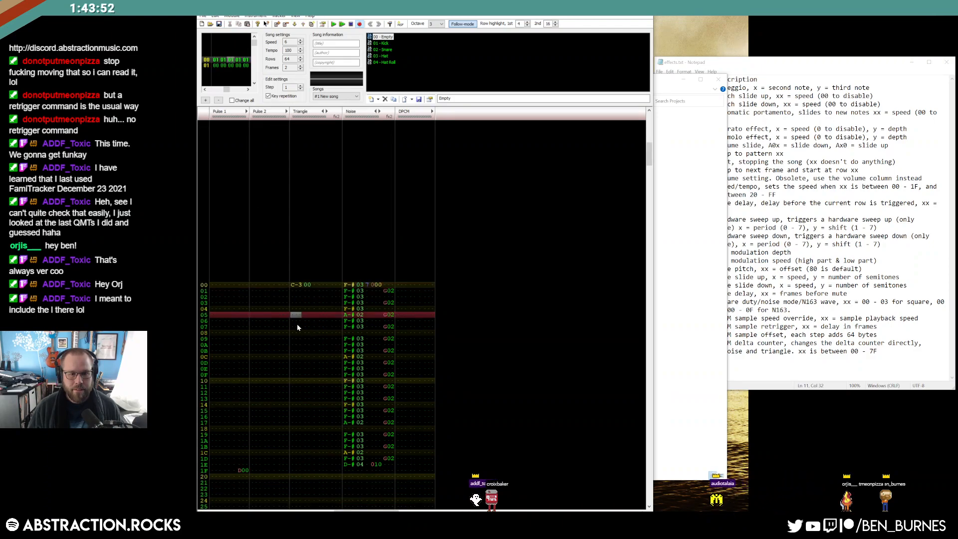
click(229, 65)
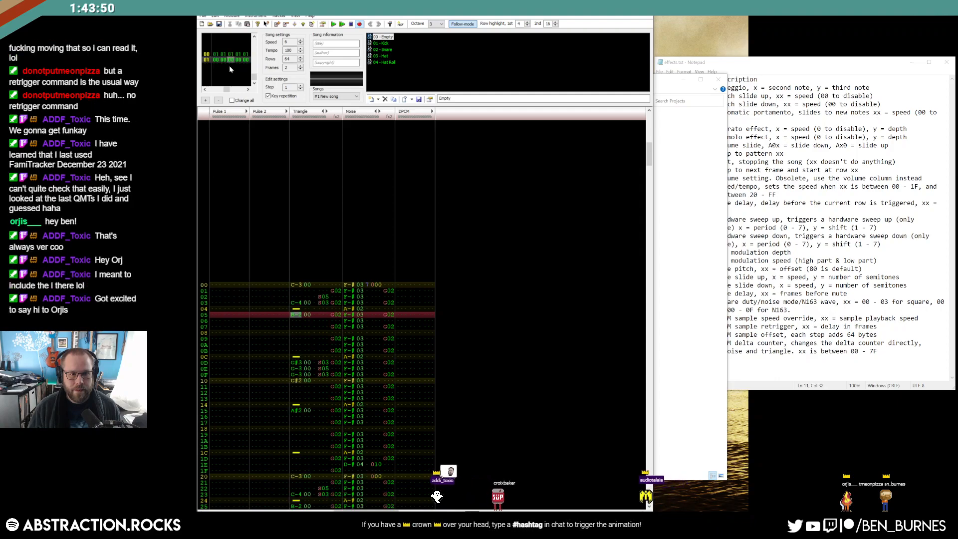
click(231, 54)
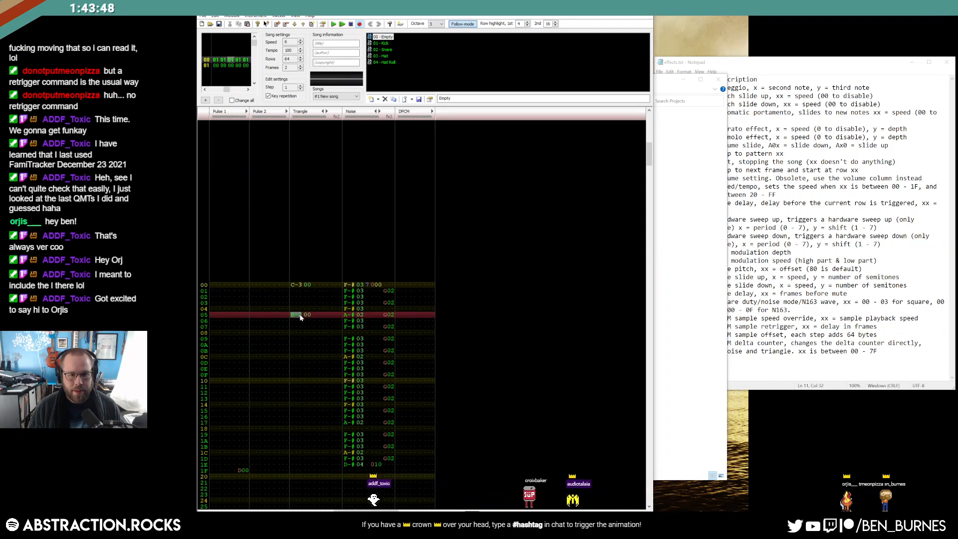
key(z)
key(Up)
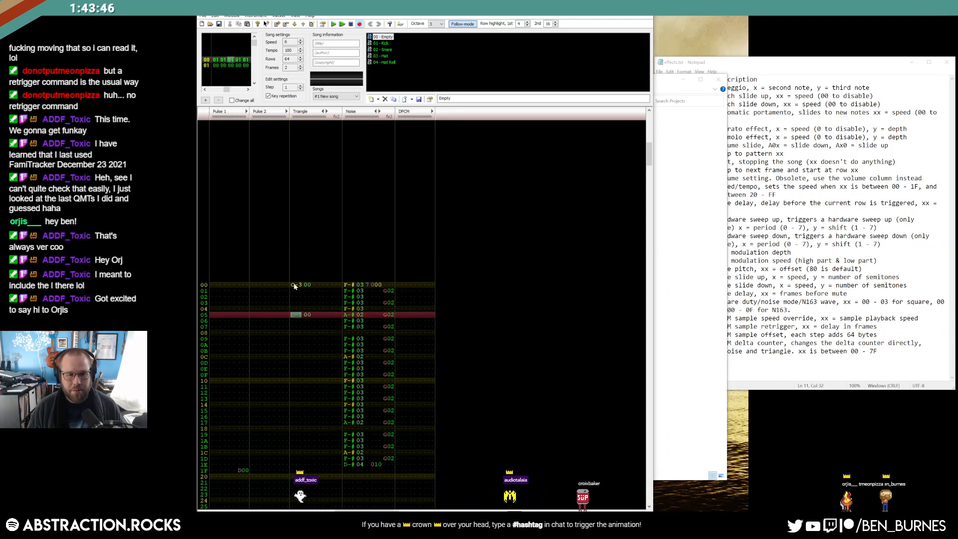
Enter note cuts at rows 01 and 06 of the Triangle channel in frame 00.
click(298, 292)
key(3)
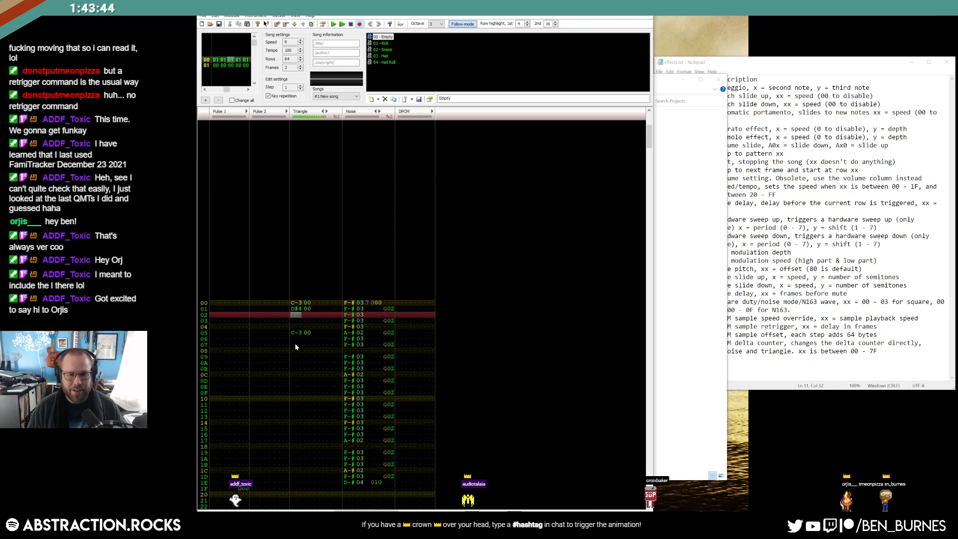
key(Up)
key(1)
key(Down)
key(Down)
key(Down)
key(Down)
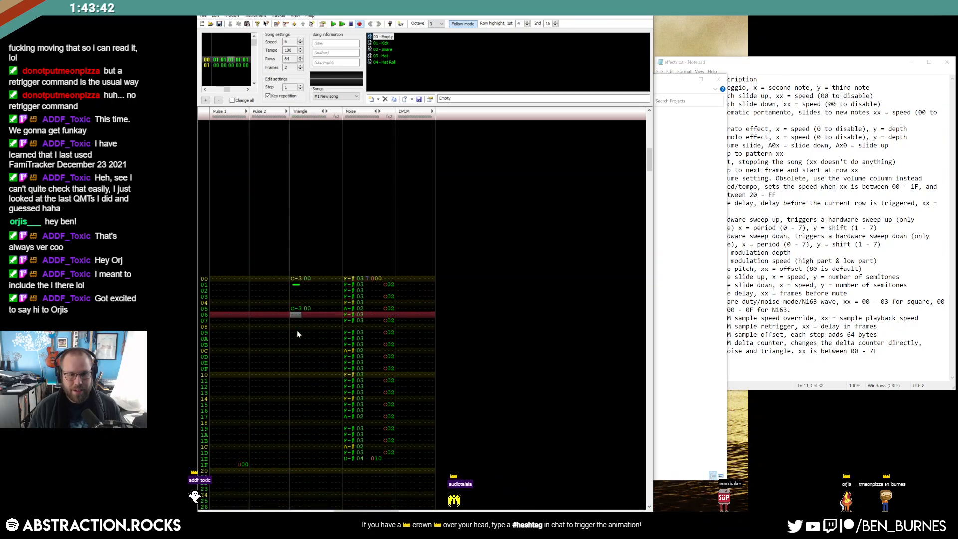
key(1)
Duplicate the Triangle's C-3 notes and cuts from rows 00–06 to rows 10–16 in frame 00 and play it back.
drag(294, 273, 309, 306)
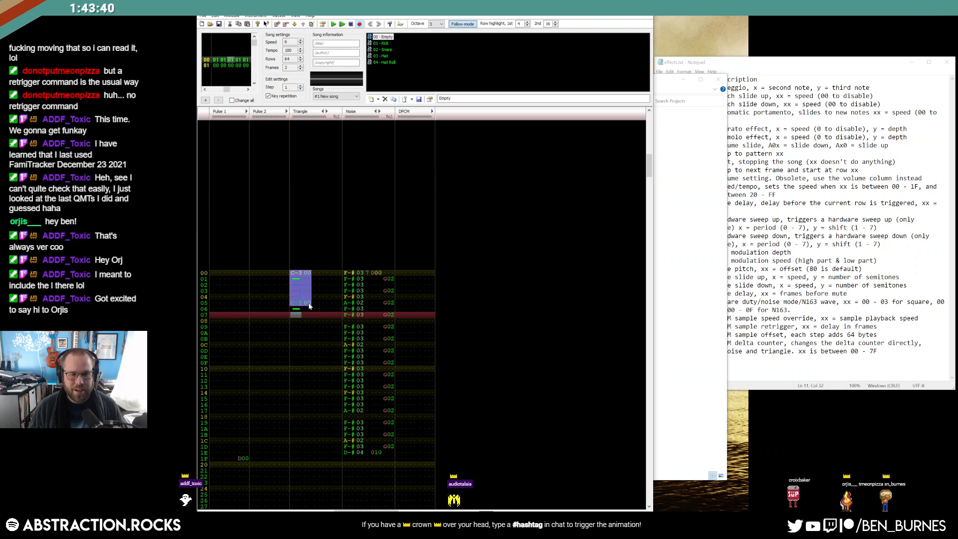
click(296, 368)
key(ctrl+v)
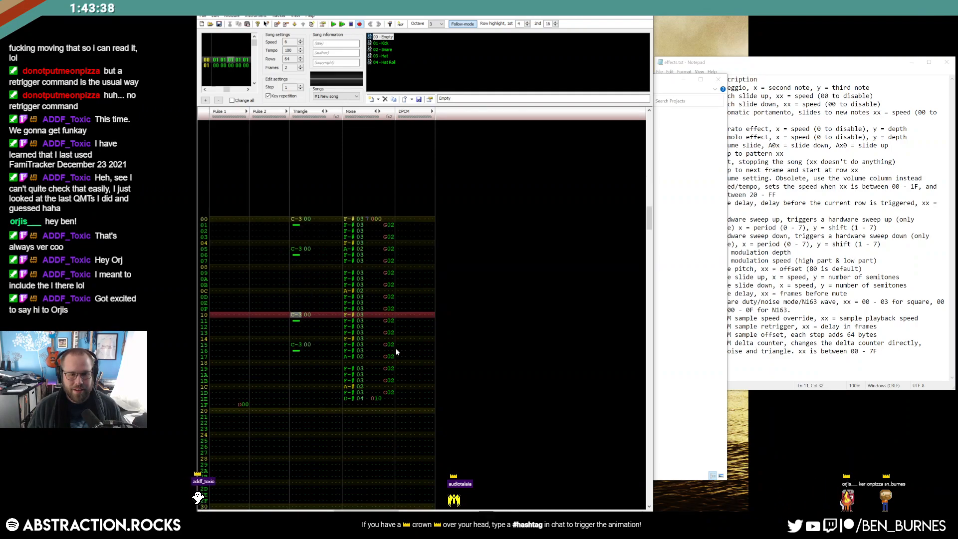
click(229, 65)
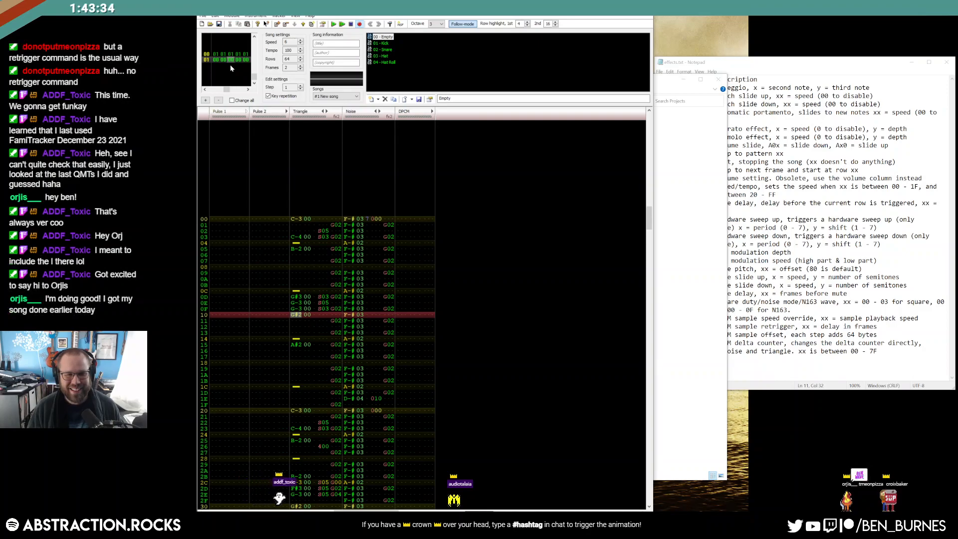
click(229, 54)
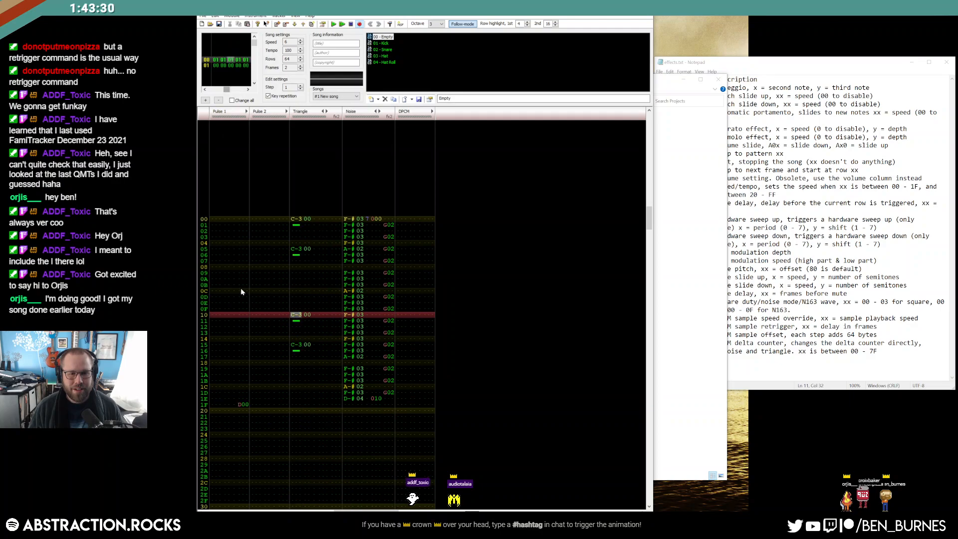
key(Return)
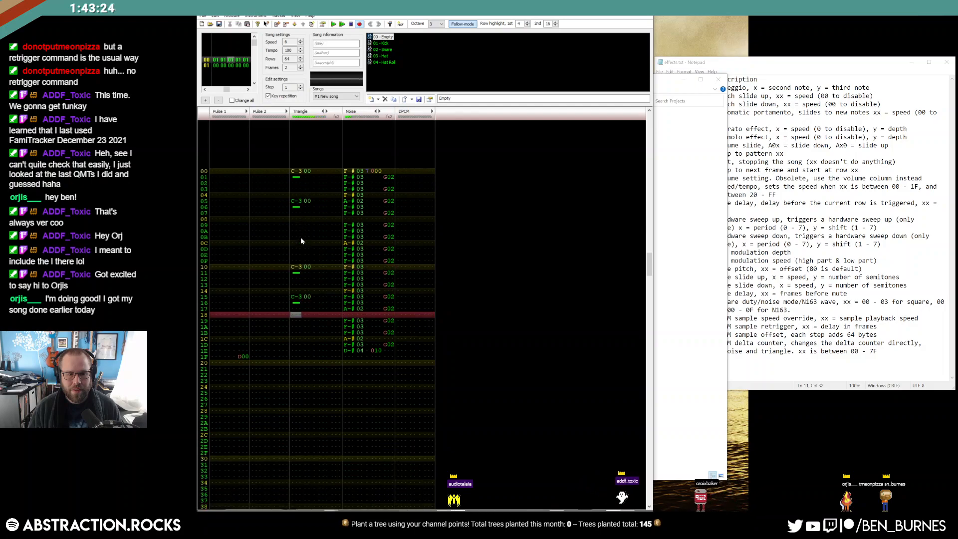
key(Return)
Enter the Triangle notes A#2 and B-2 at rows 1D and 1E of frame 00, using octave 2.
click(296, 332)
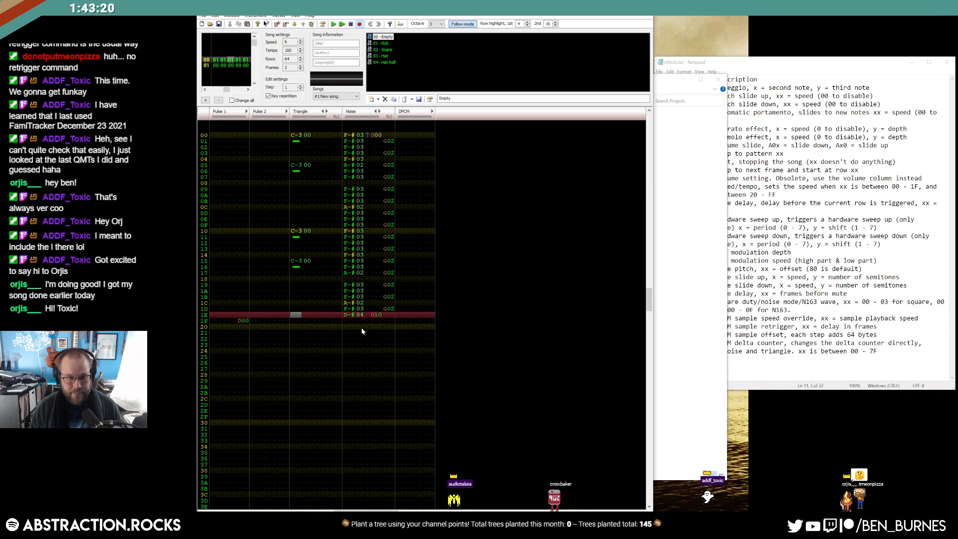
key(Up)
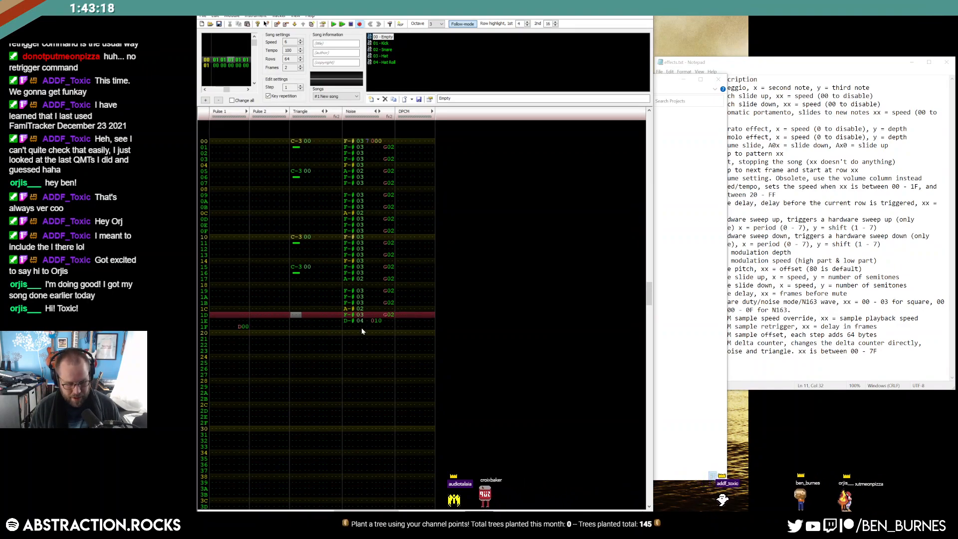
key(j)
key(m)
key(Up)
key(Up)
key(KP_Divide)
key(j)
key(m)
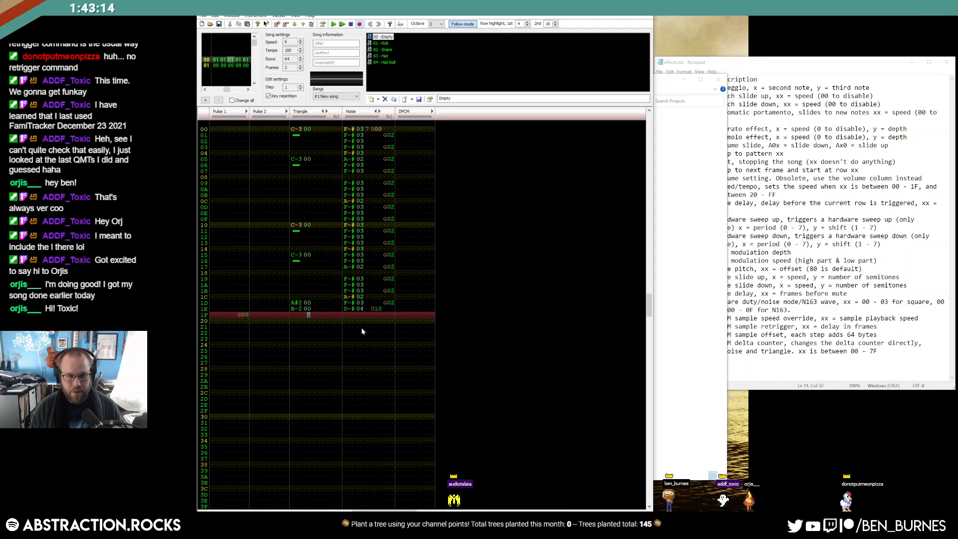
Add a G02 delay effect to the Triangle's A#2 note at row 1D.
key(Up)
key(Right)
key(Right)
key(Right)
key(Right)
key(Right)
key(Right)
key(Right)
key(Up)
key(g)
key(Up)
key(Right)
key(Right)
key(2)
click(334, 309)
Copy the Noise channel's G02 delay effects from rows 00–1E into the Triangle's second effect column, starting at row 00.
drag(388, 141, 390, 324)
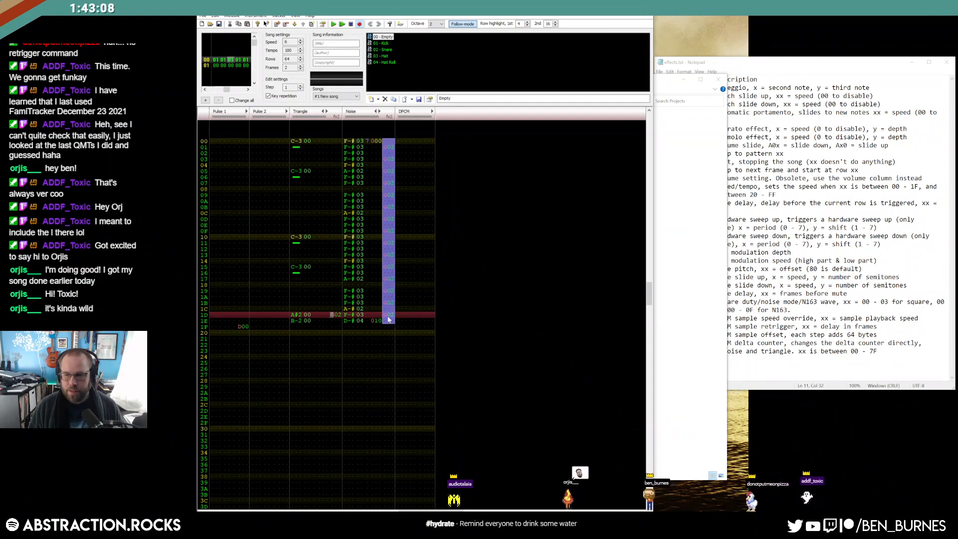
click(333, 140)
key(ctrl+v)
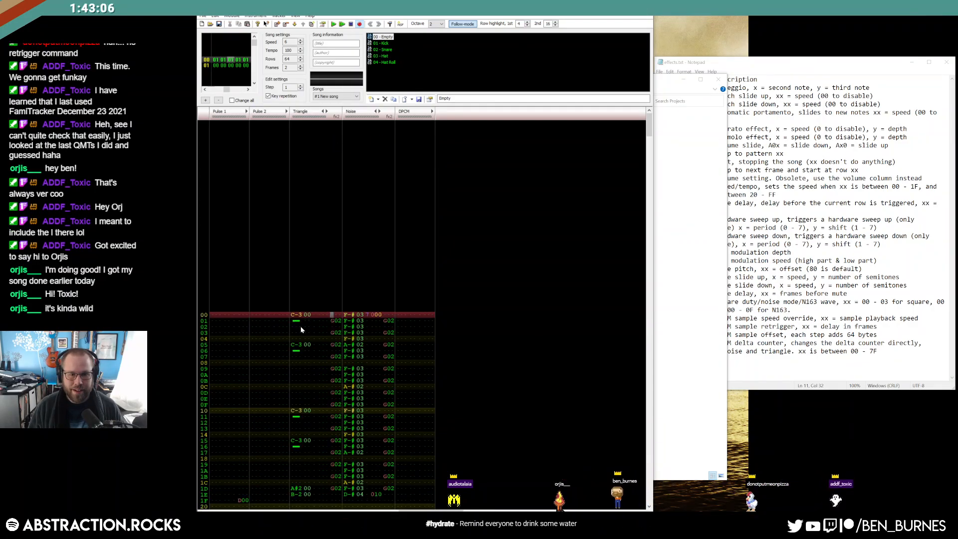
Play the song and move frame 01's Triangle note cut from row 28 to row 29.
key(Return)
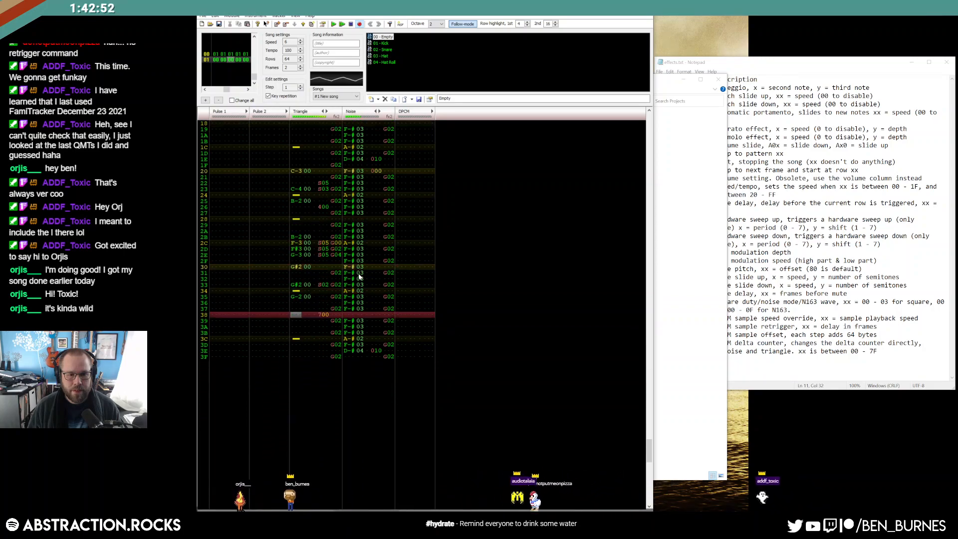
click(294, 212)
key(Delete)
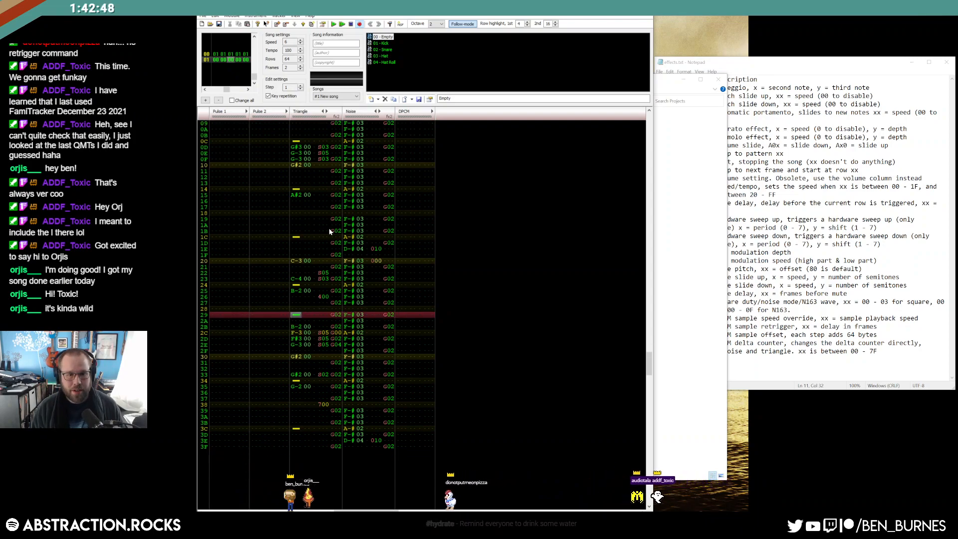
key(Up)
key(Up)
key(Up)
key(Down)
key(Down)
key(Down)
key(Down)
key(Down)
key(Down)
key(Down)
key(Down)
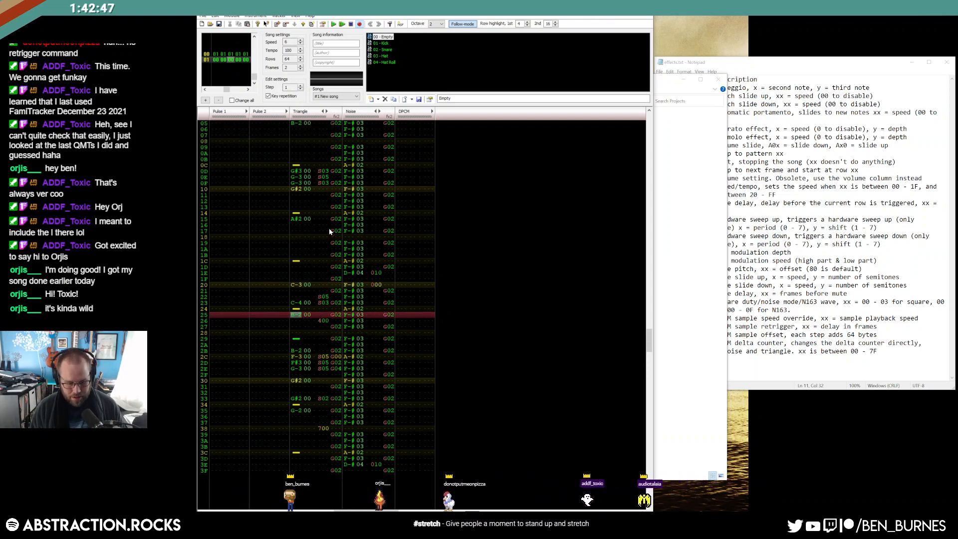
Play the song and remove the Triangle's 700 effect at row 38 of frame 01.
key(Return)
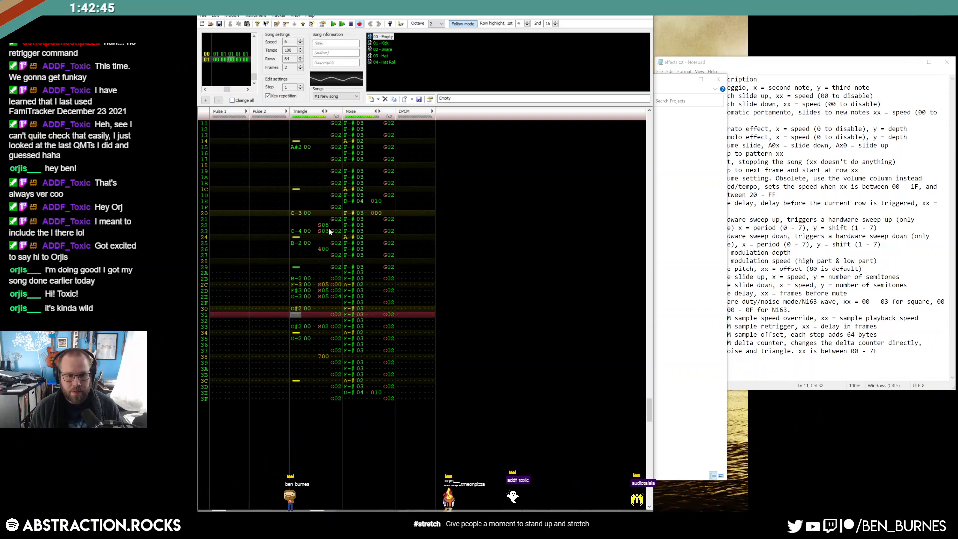
key(Return)
key(Up)
key(Up)
key(Up)
key(Up)
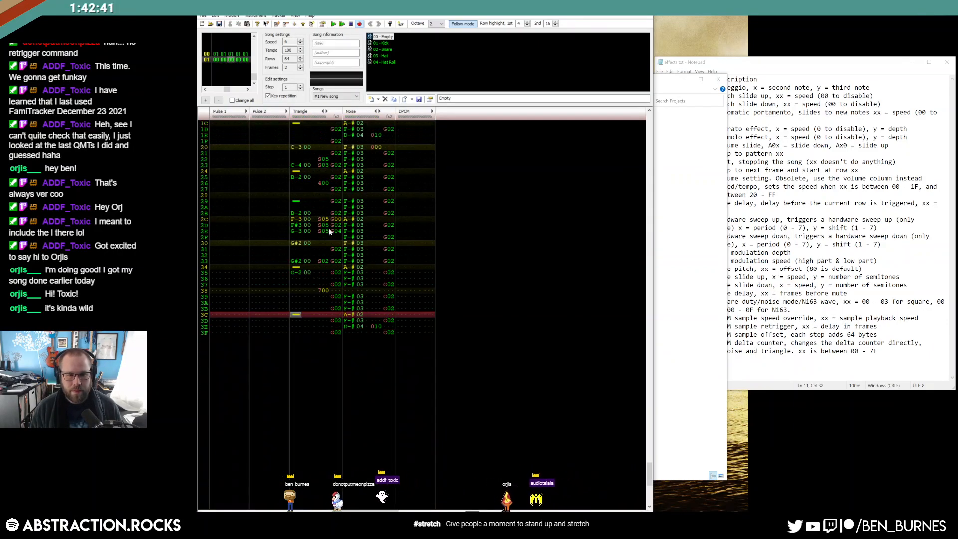
key(Up)
key(Up)
key(Up)
key(Up)
key(Right)
key(Right)
key(Delete)
key(Down)
key(Down)
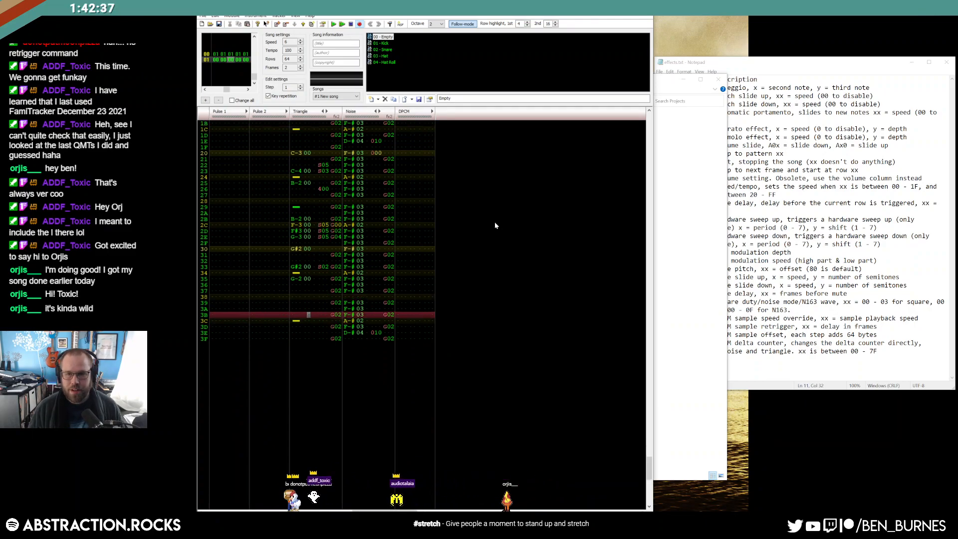
Bring the effects reference text file to the front and close the Projects folder window.
click(749, 220)
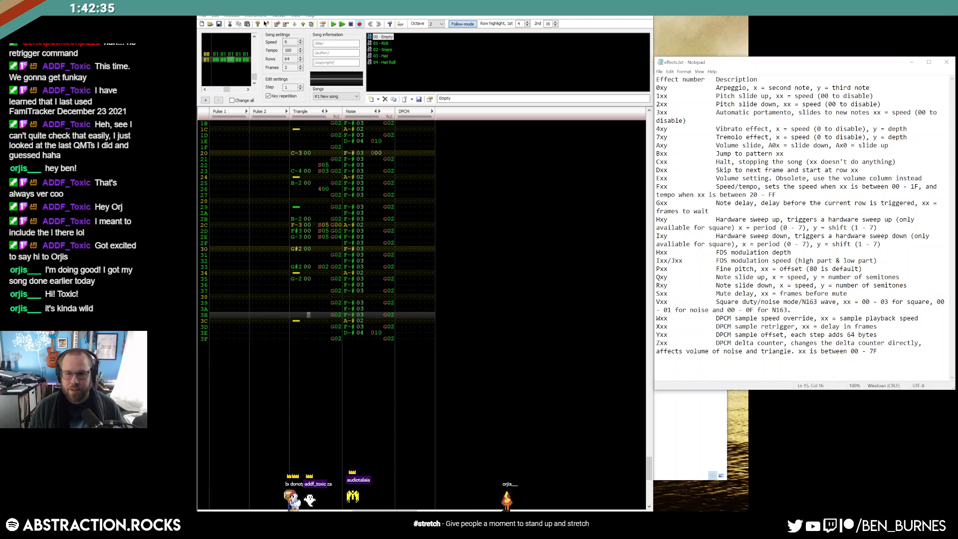
click(664, 424)
click(718, 80)
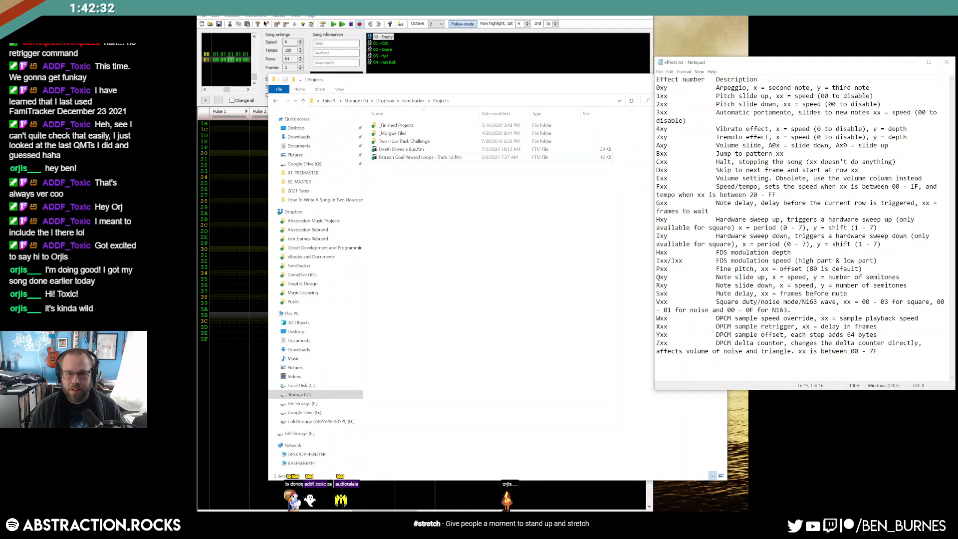
Move the Triangle's note cut from row 3C to row 37 in frame 01 and play the passage.
click(295, 322)
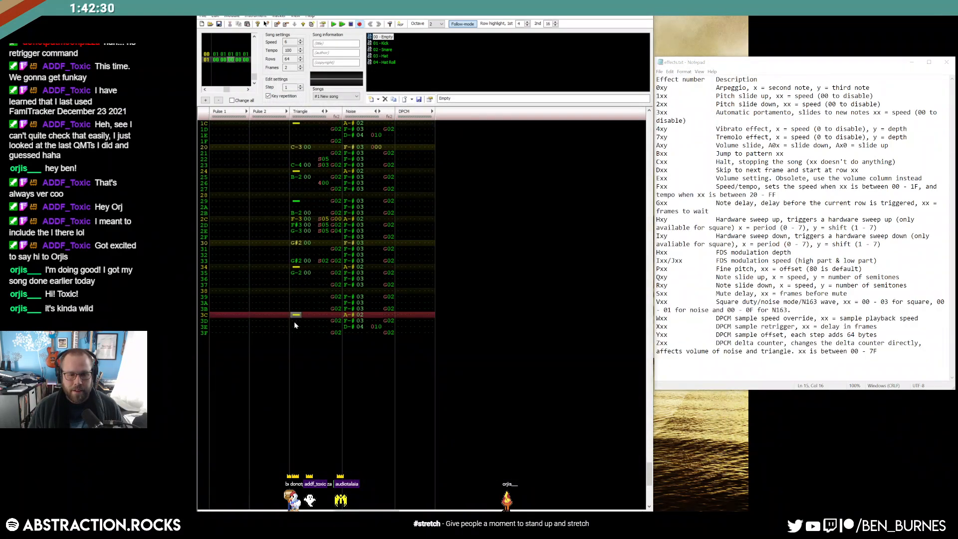
key(Delete)
key(Up)
key(Up)
key(Up)
key(Up)
key(Up)
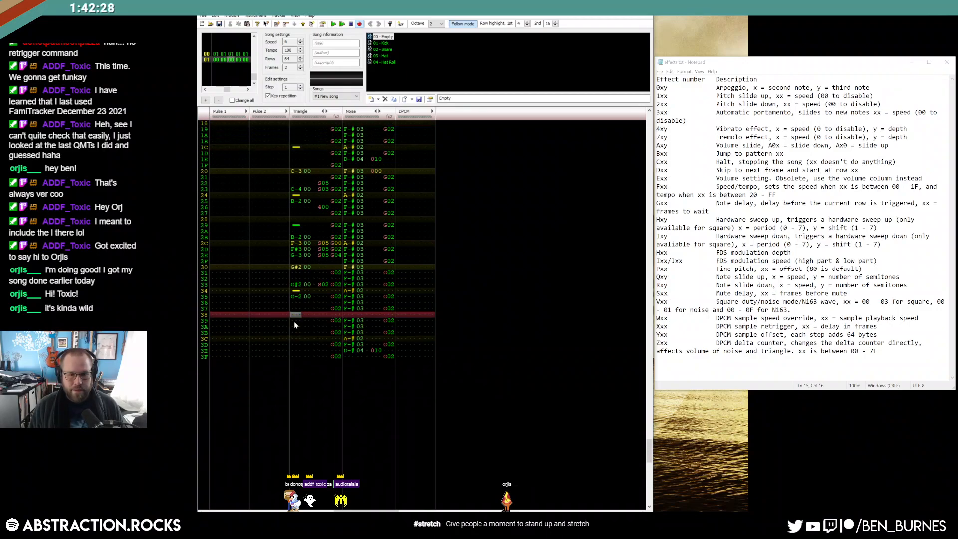
key(1)
key(Up)
key(Up)
key(Up)
key(F7)
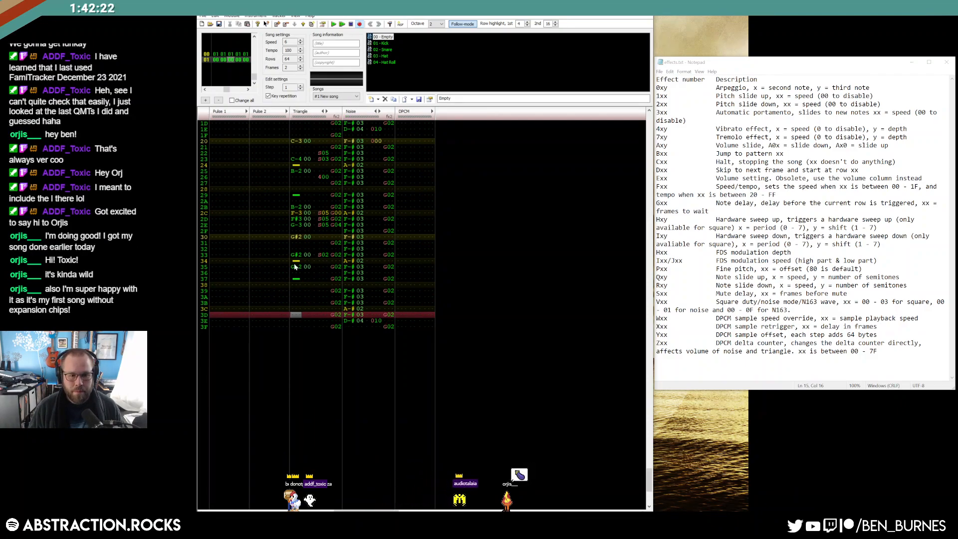
Copy the Triangle's G-2 note from row 35 to rows 3D and 3F of frame 01.
drag(334, 275, 330, 268)
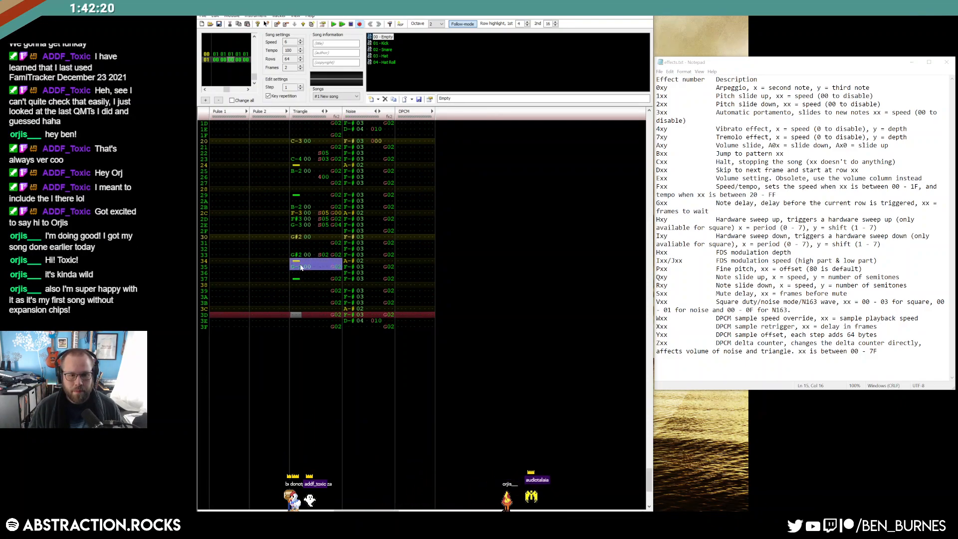
click(299, 267)
drag(296, 318, 334, 318)
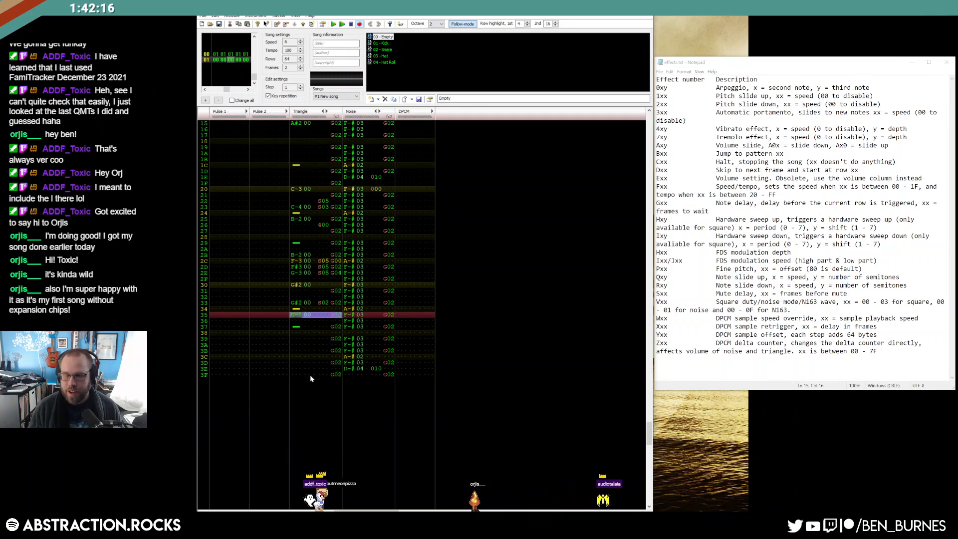
click(294, 363)
key(ctrl+v)
click(295, 327)
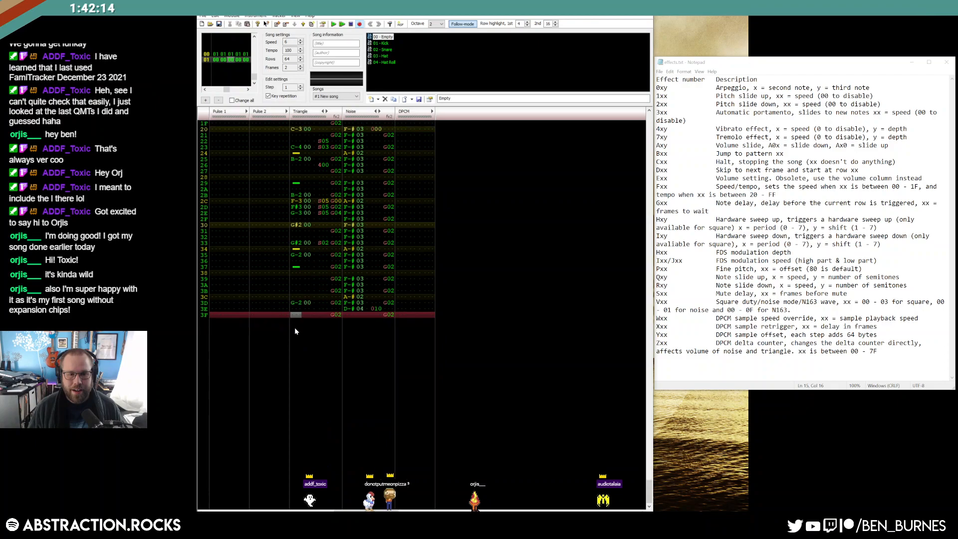
Add an S04 mute delay to the Triangle's G-2 notes at rows 3D and 3F.
click(319, 303)
text(s)
key(Down)
text(s)
key(Right)
key(Up)
key(Up)
key(Right)
text(4)
key(Down)
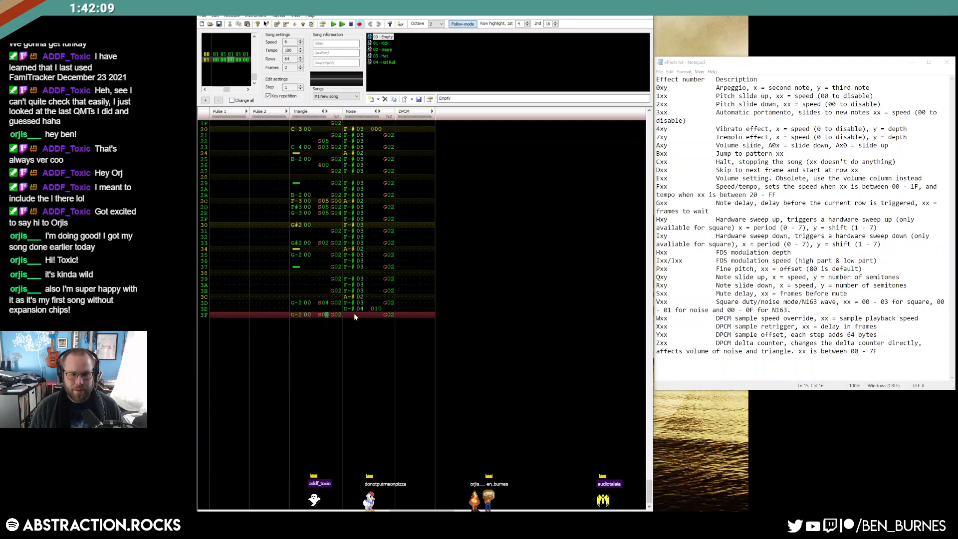
text(4)
key(Up)
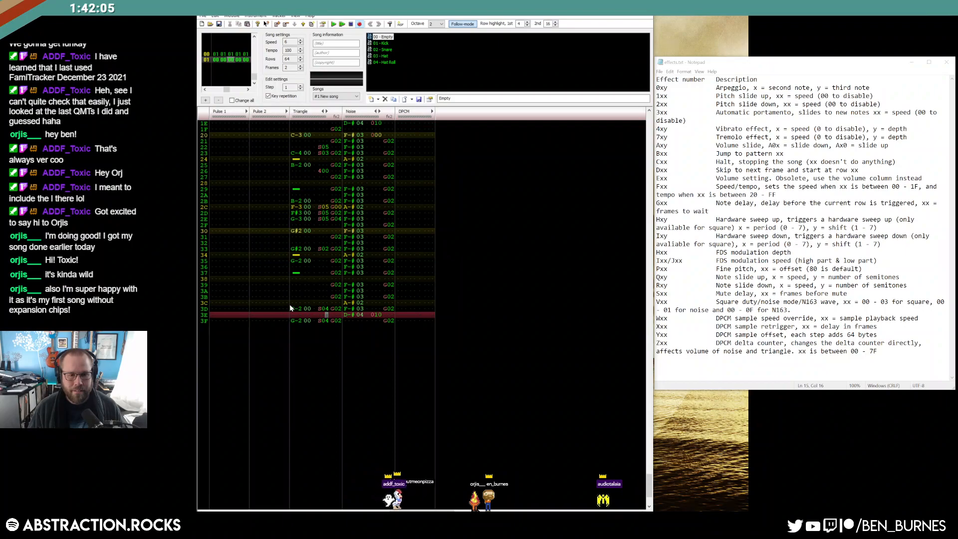
Move the Triangle's two G-2 notes up two rows to 3B and 3D, and delete the S04 effect at row 3D.
mouse_move(295, 309)
mouse_down()
mouse_move(323, 324)
mouse_move(302, 297)
mouse_up()
click(320, 309)
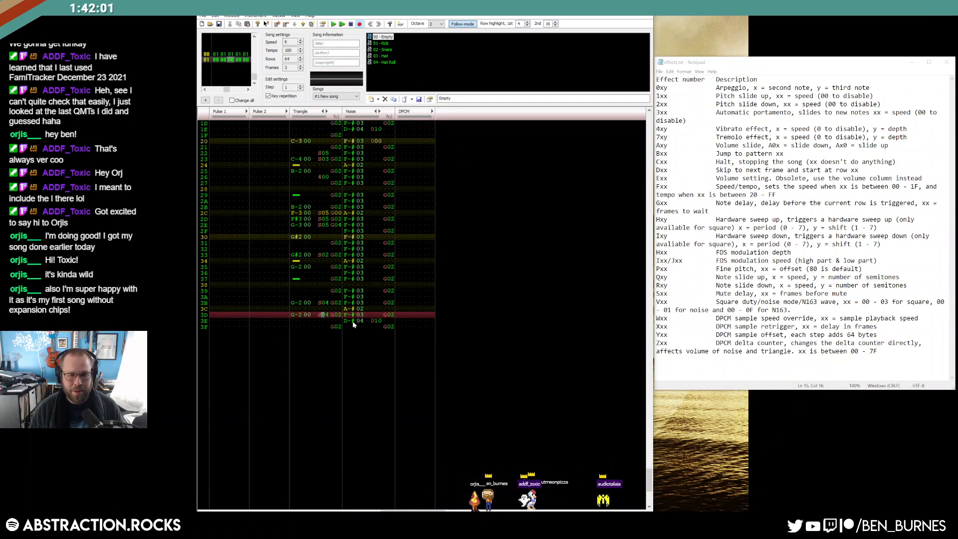
key(Delete)
key(Left)
key(Left)
key(Left)
key(Left)
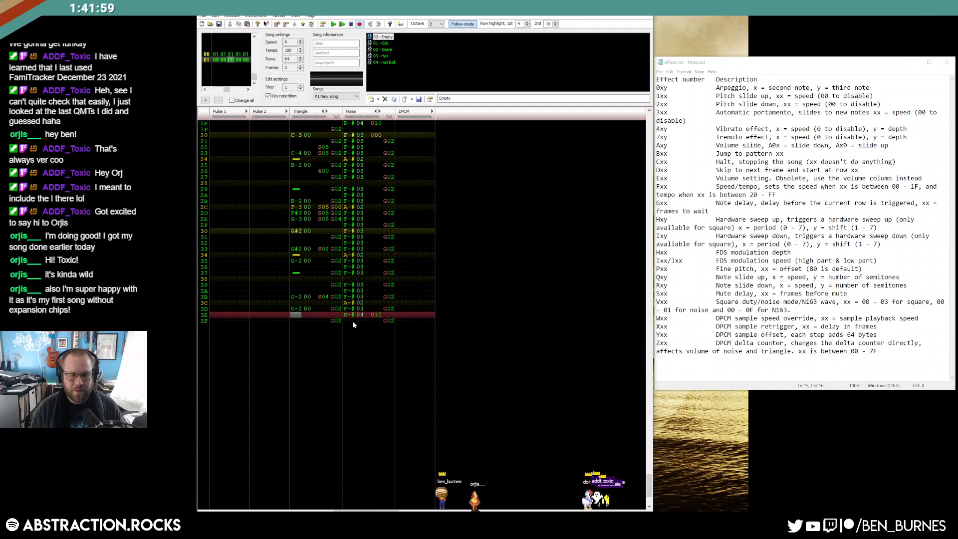
Add an S06 mute delay at row 3F in the Triangle's first effect column.
key(Down)
key(Right)
key(Right)
key(Right)
key(Right)
text(S0)
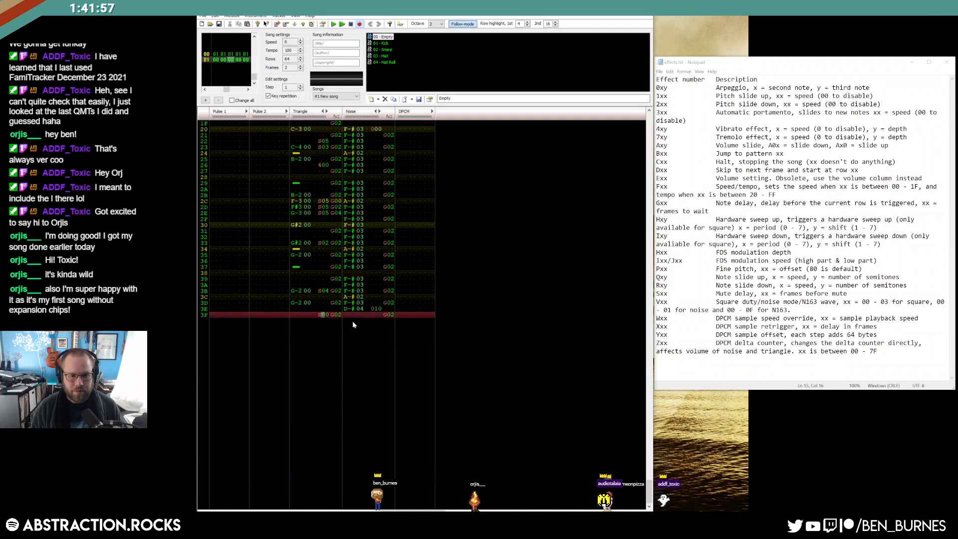
text(6)
key(Up)
key(Up)
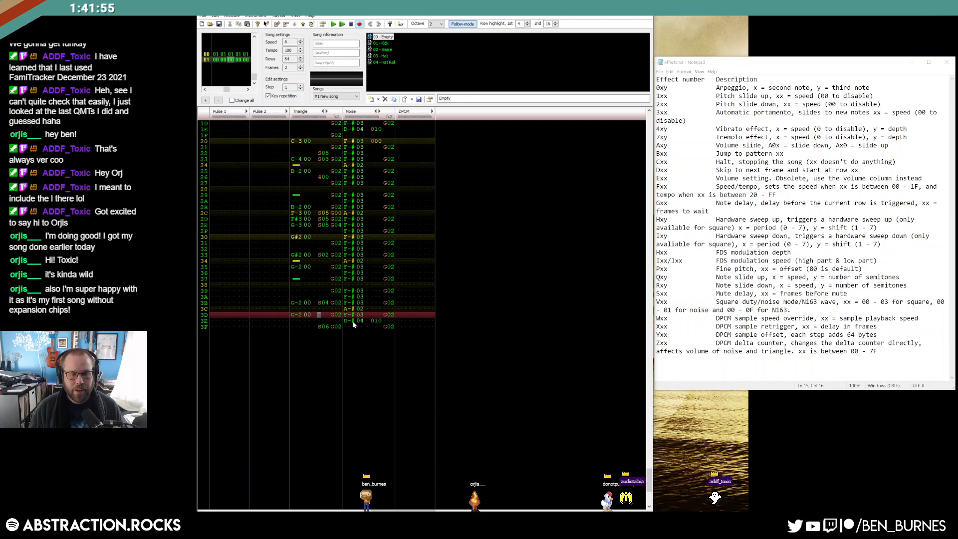
Open the Kick instrument for editing and enable its Volume envelope with sequence 1.
scroll(350, 317, up, 6)
scroll(350, 320, up, 3)
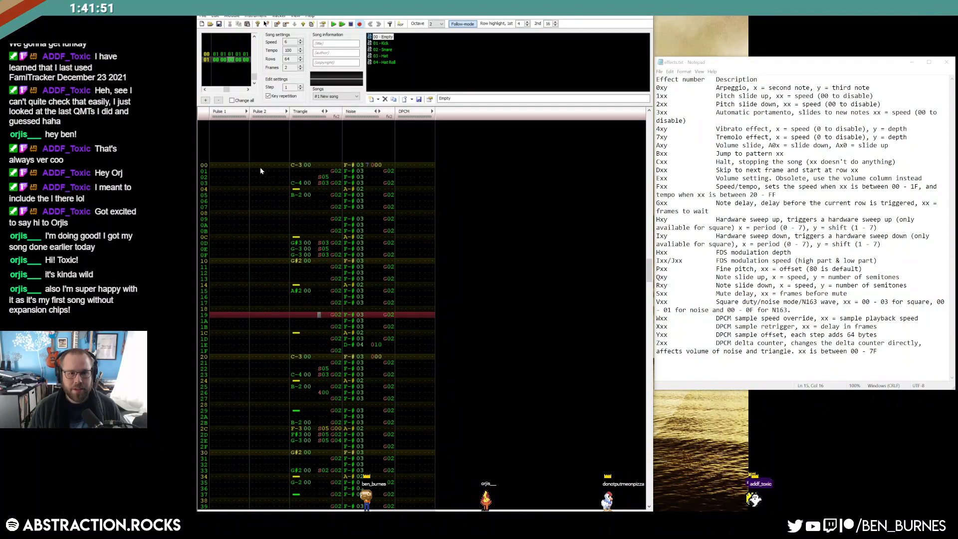
double_click(383, 44)
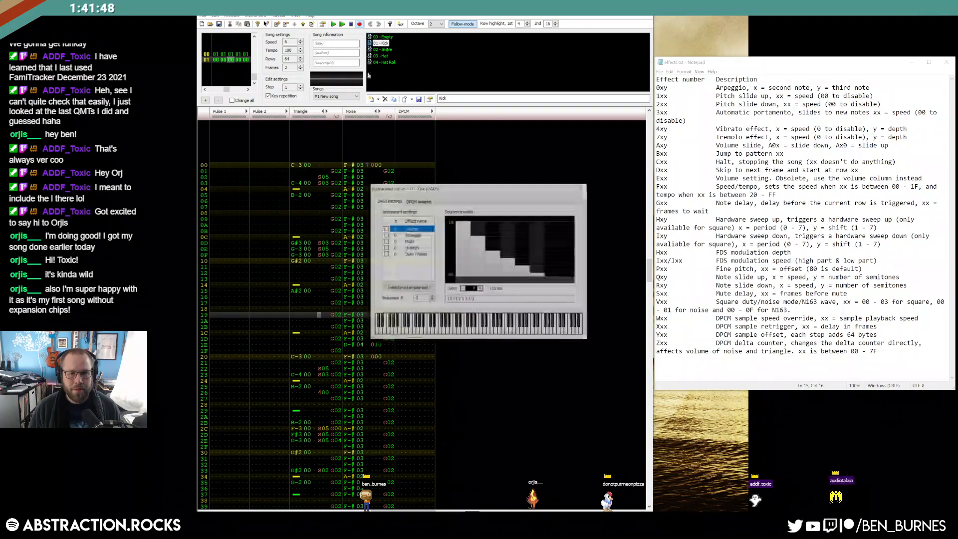
click(432, 296)
click(386, 228)
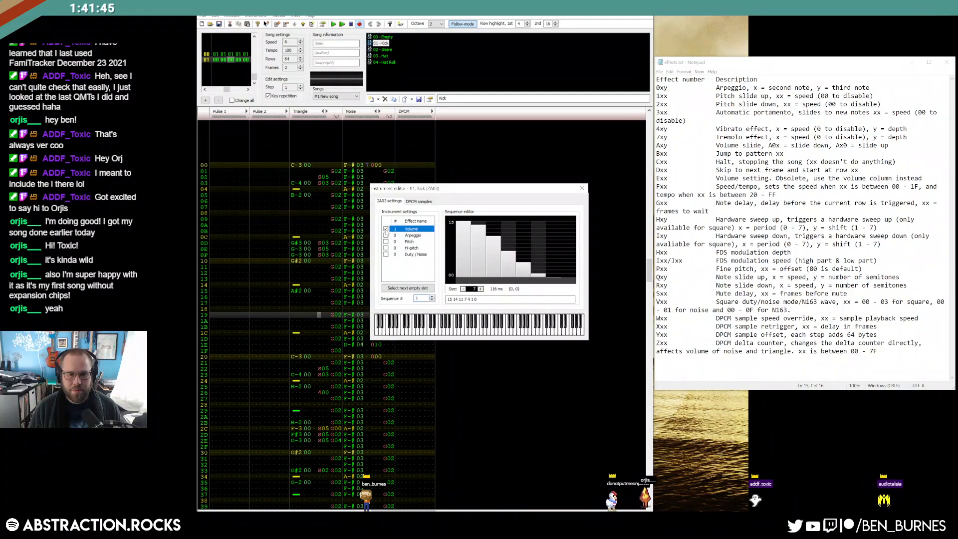
Enable the Kick's Arpeggio envelope on empty sequence 1, extend it to 3 steps, and close the instrument editor.
click(396, 235)
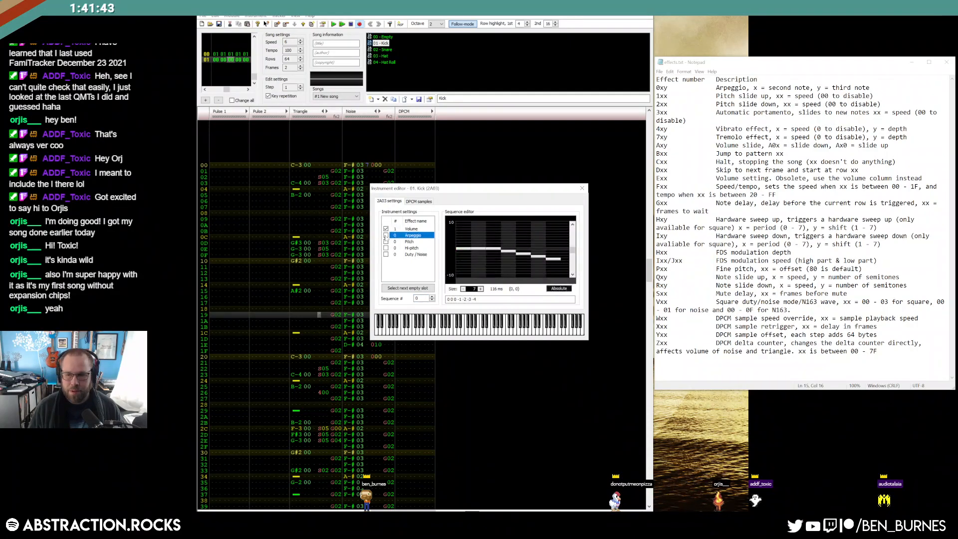
click(408, 288)
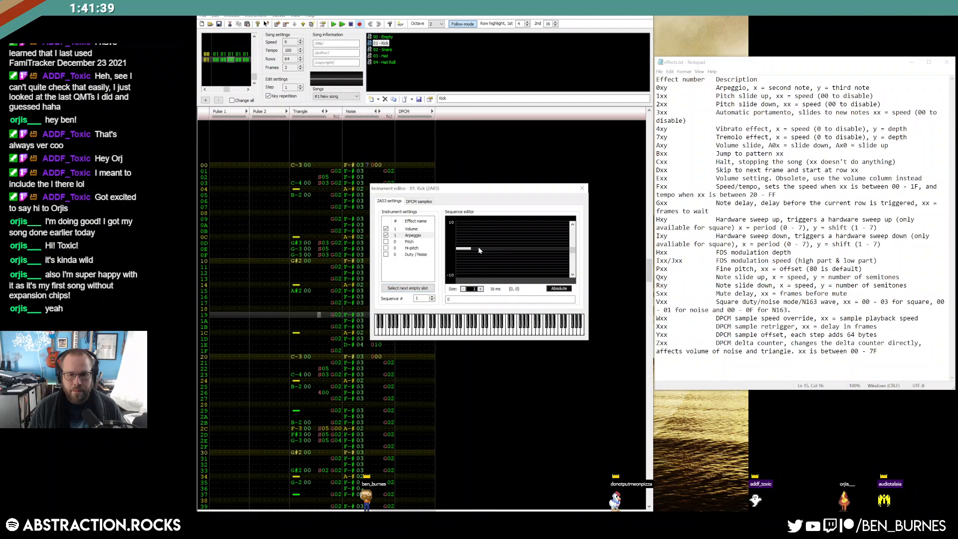
click(480, 289)
click(480, 289)
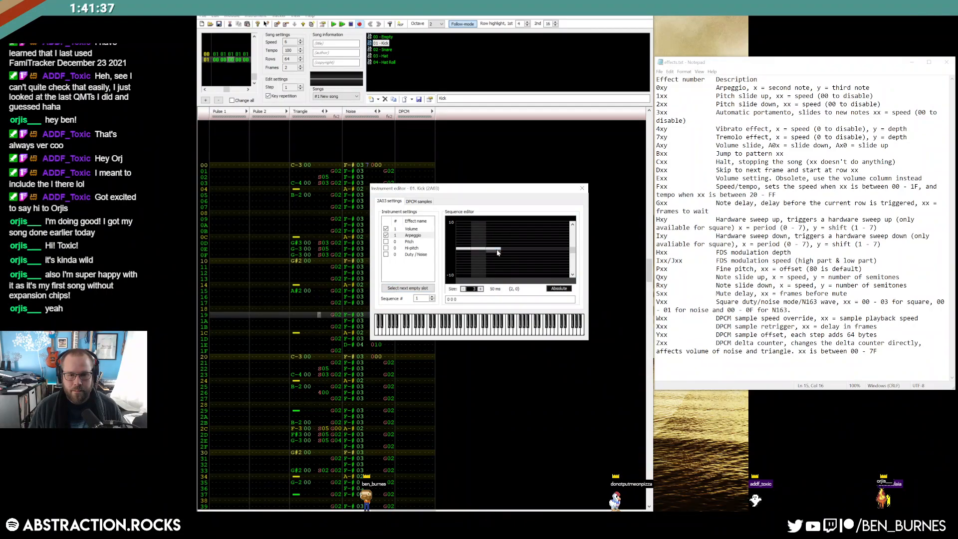
click(582, 189)
Try different Kick pitches on the Noise channel at row 00 of frame 01, ending with 2-#.
click(354, 166)
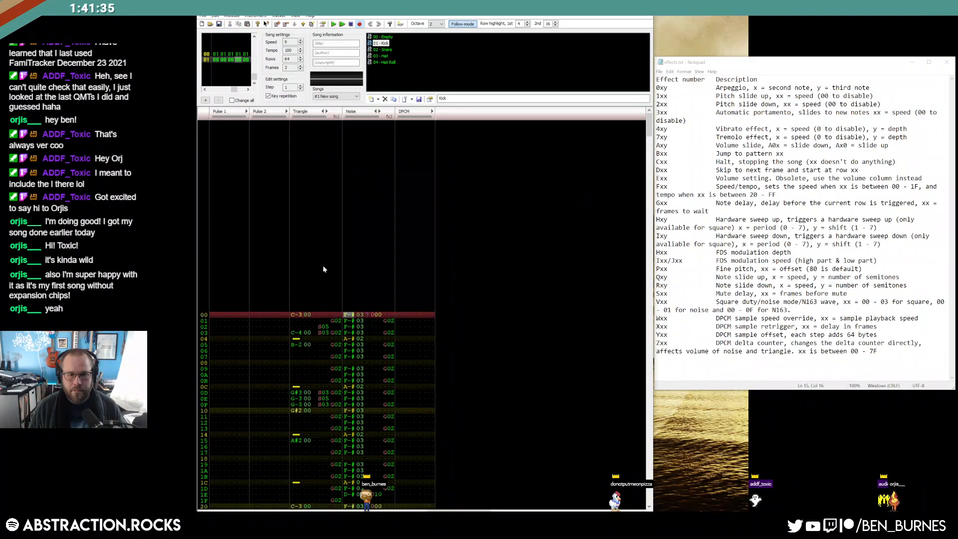
key(q)
key(Up)
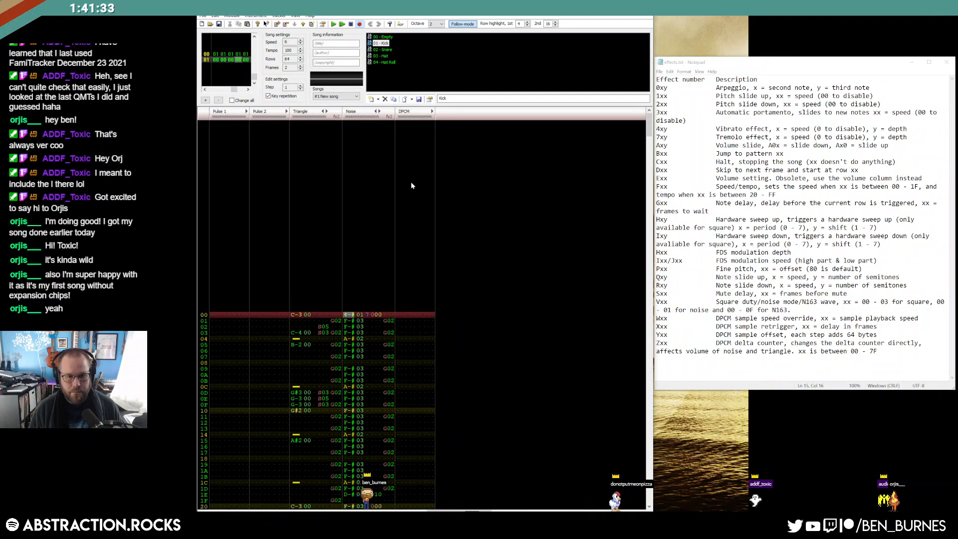
key(n)
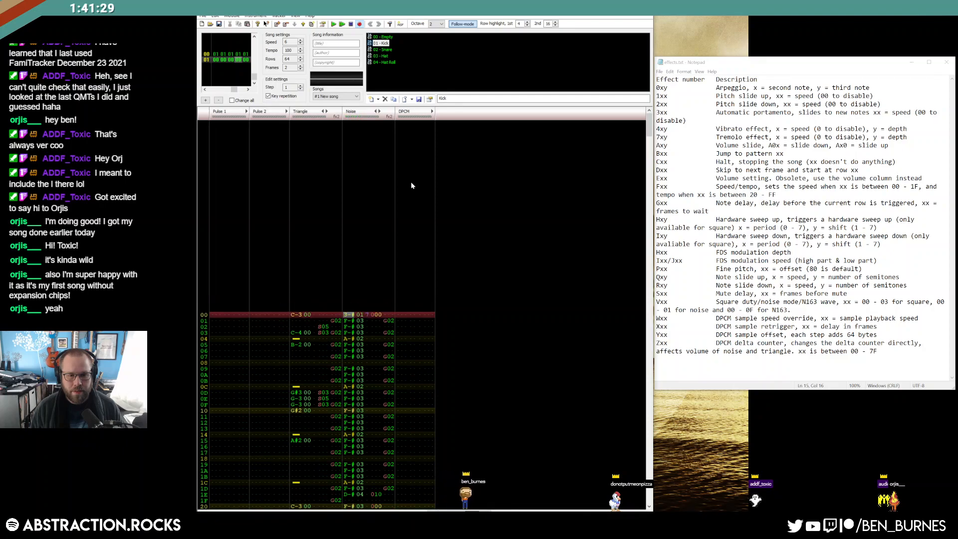
key(Up)
key(j)
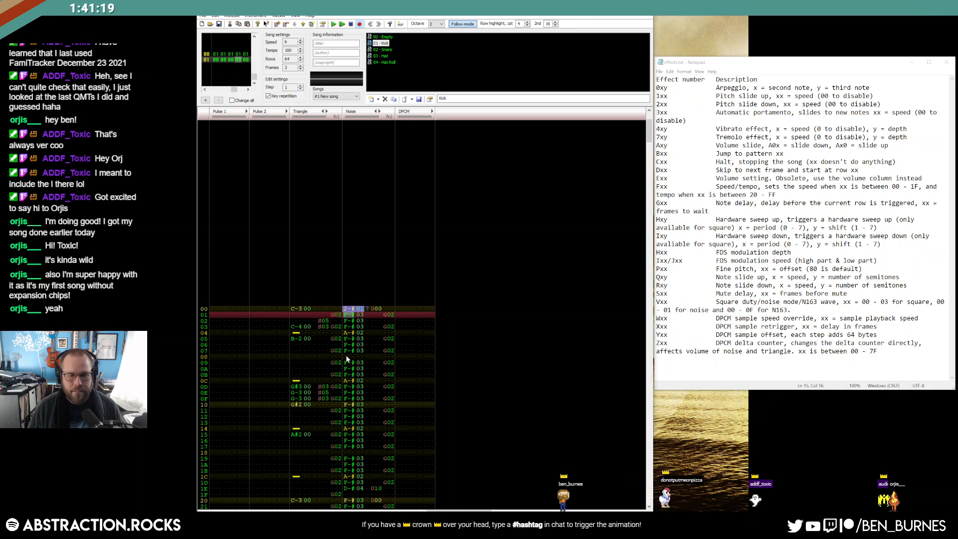
Place the 2-# Kick note on the Noise channel at rows 10, 20 and 30 of frame 01.
click(350, 405)
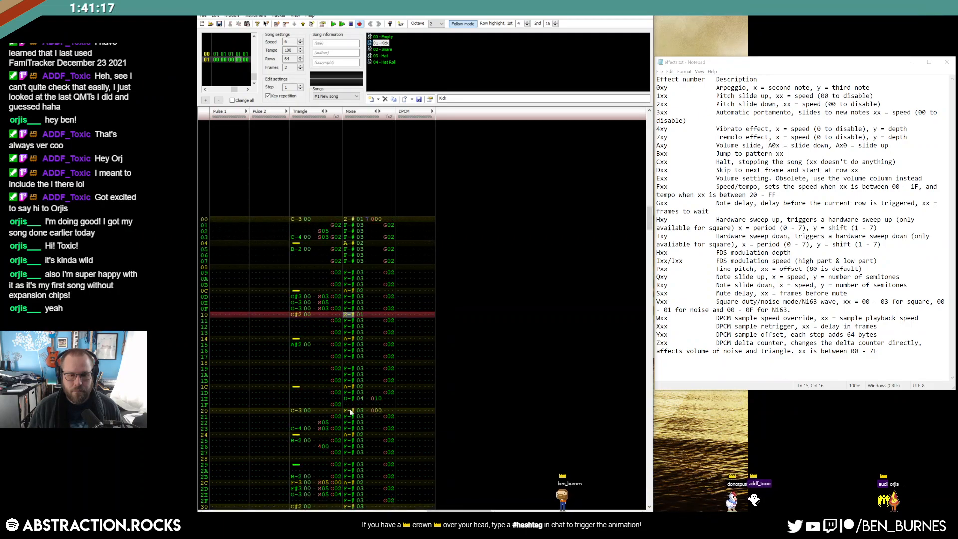
click(351, 412)
text(2-# 01)
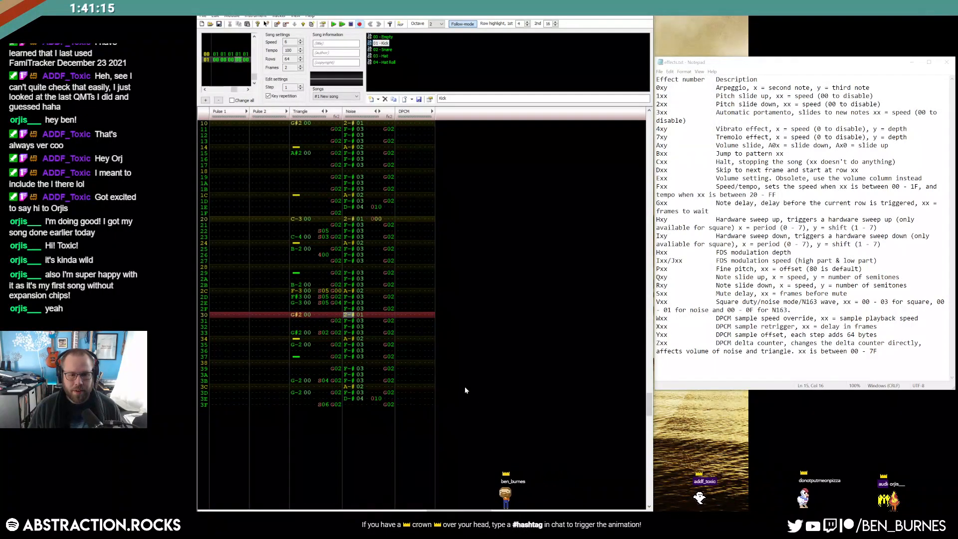
Play frame 01 from row 00 to hear the groove with the Kick notes.
click(349, 290)
click(349, 146)
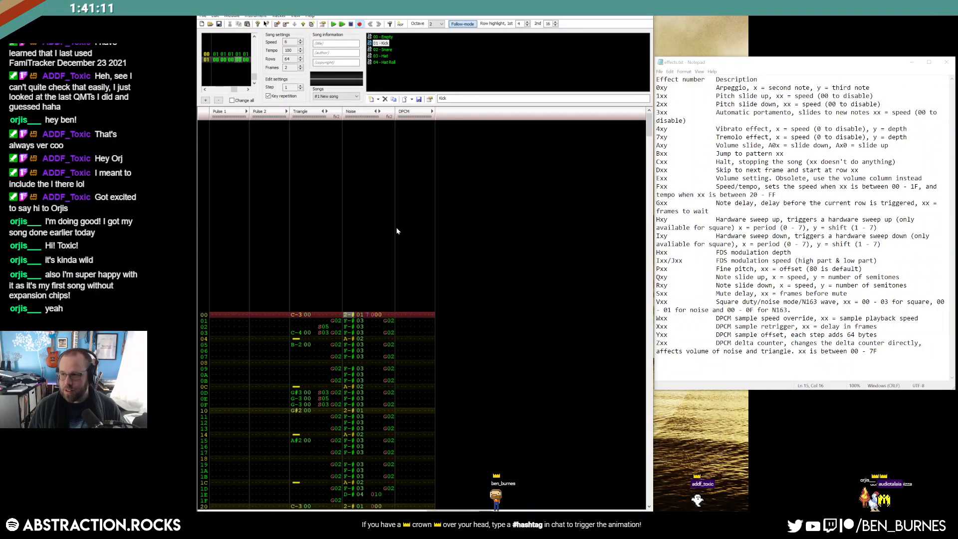
key(Return)
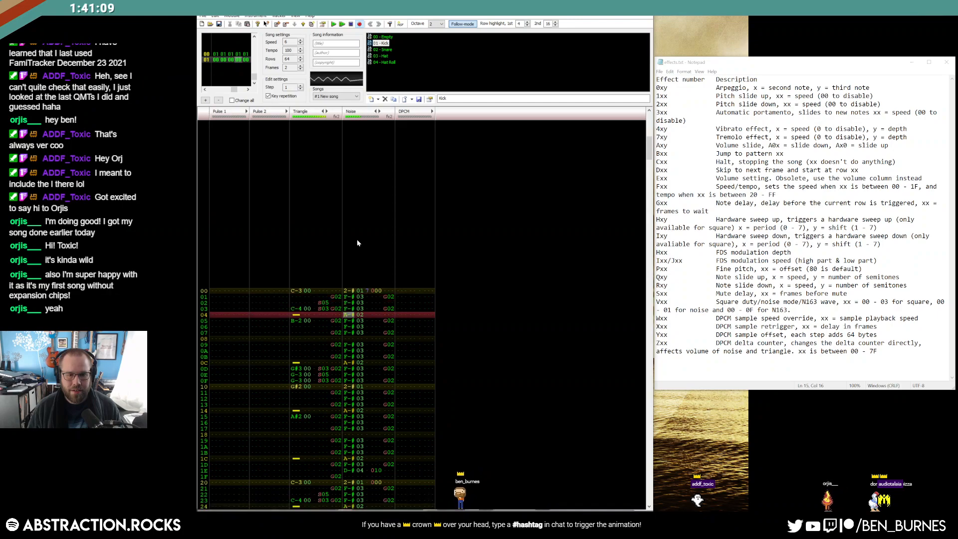
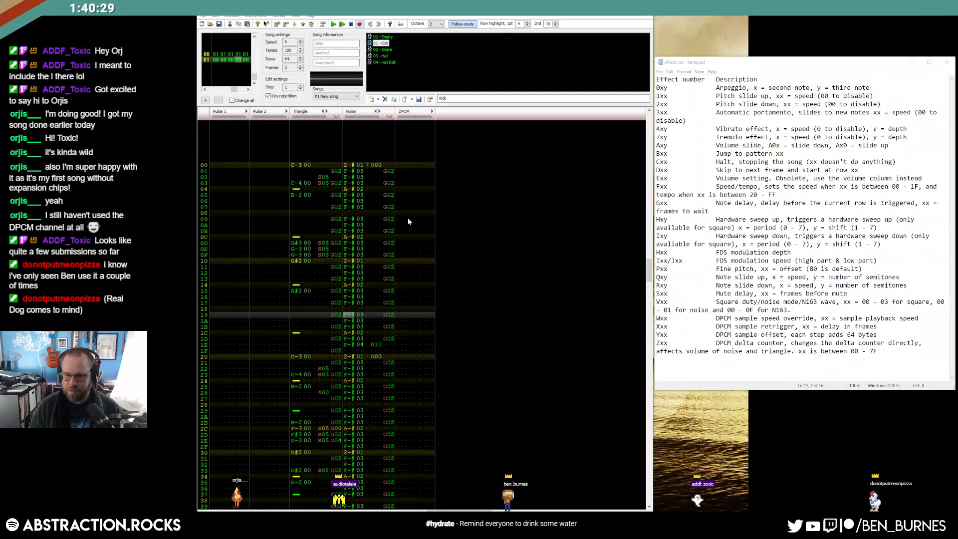
Create a new instrument named Lead for the Pulse channels.
click(213, 164)
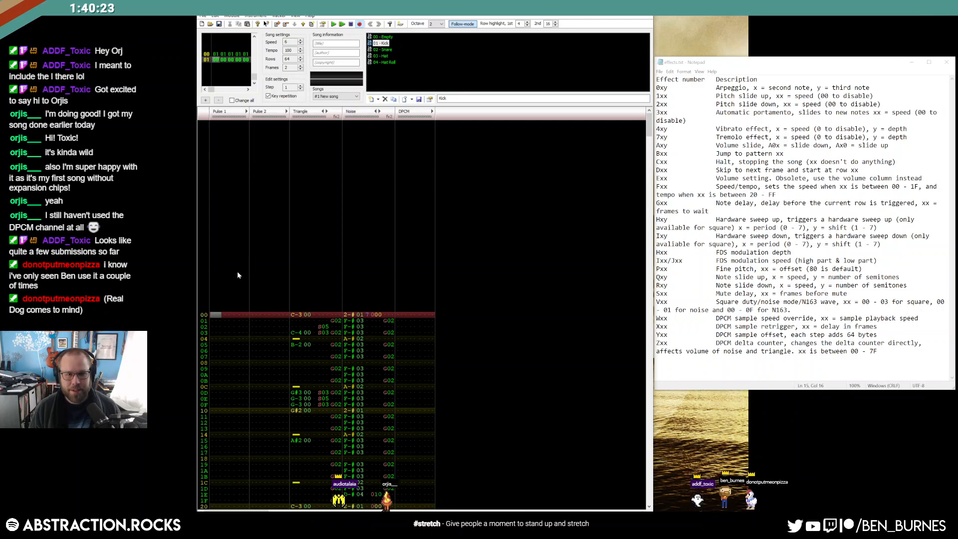
click(256, 315)
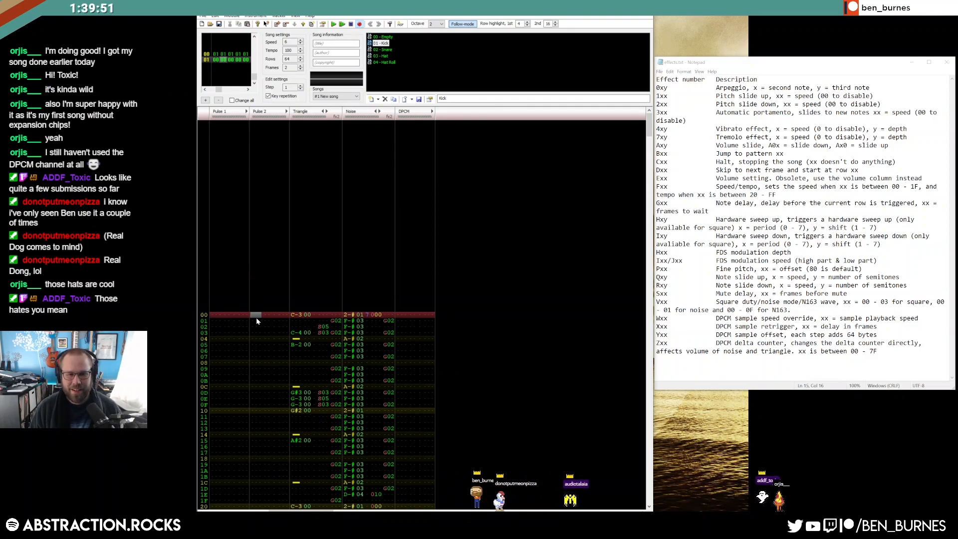
click(214, 314)
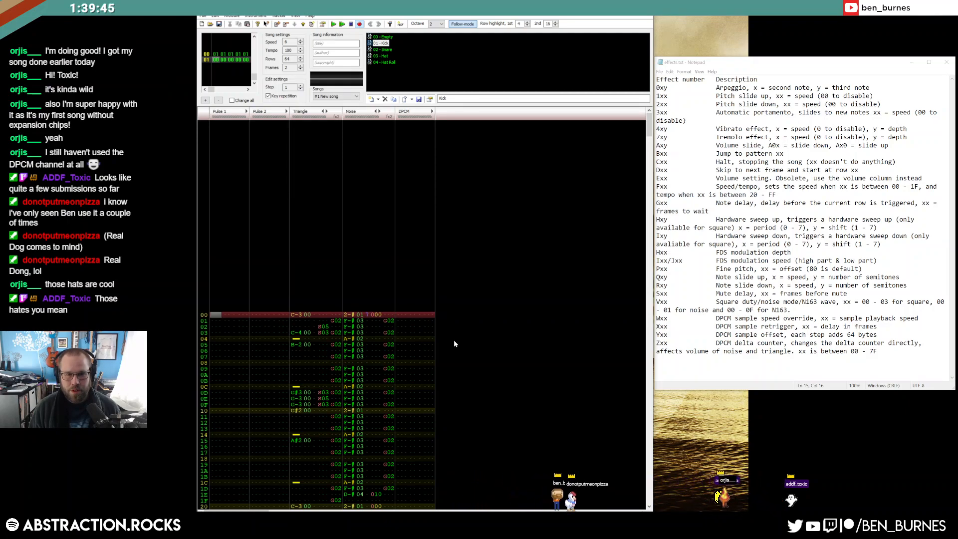
click(372, 101)
text(Lead)
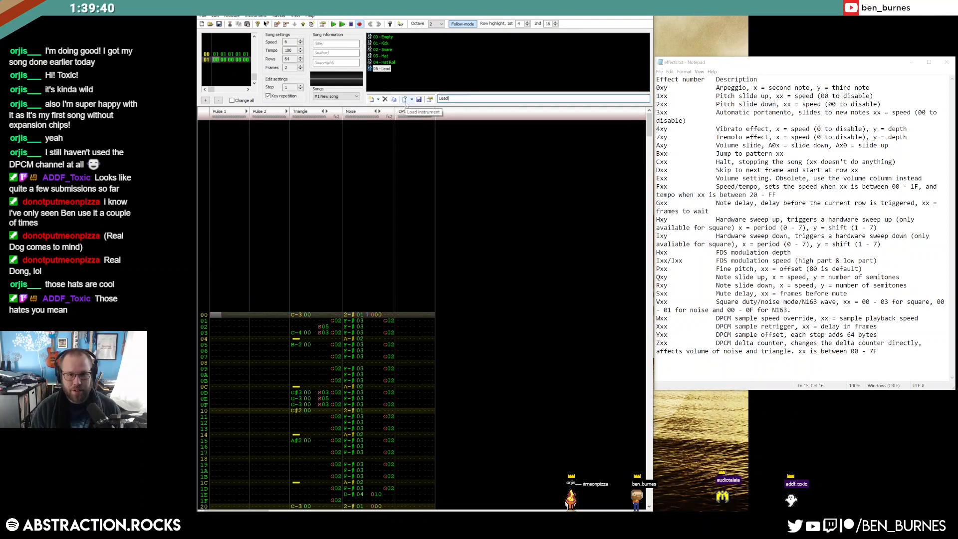
Enable the Lead instrument's Duty / Noise envelope with a single step of 2, and close the instrument editor.
double_click(383, 68)
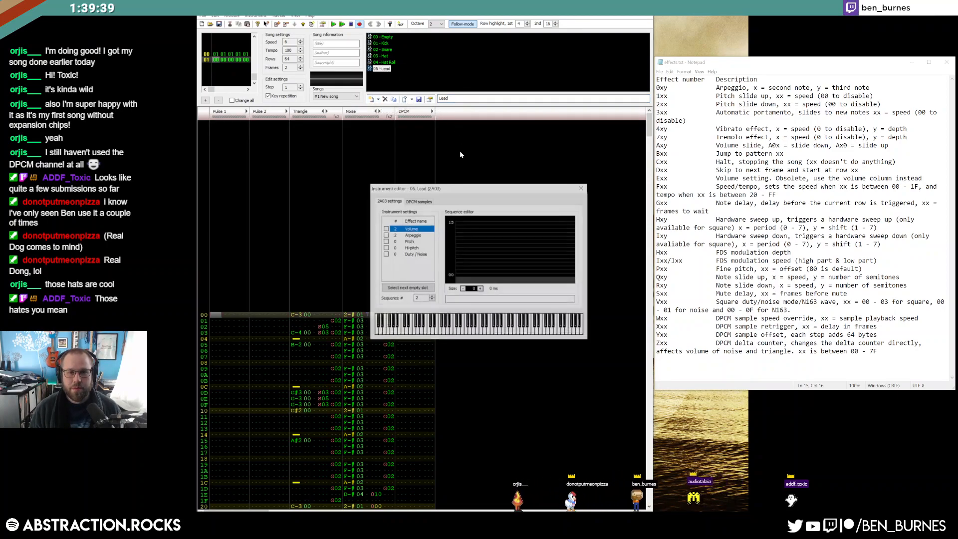
click(386, 247)
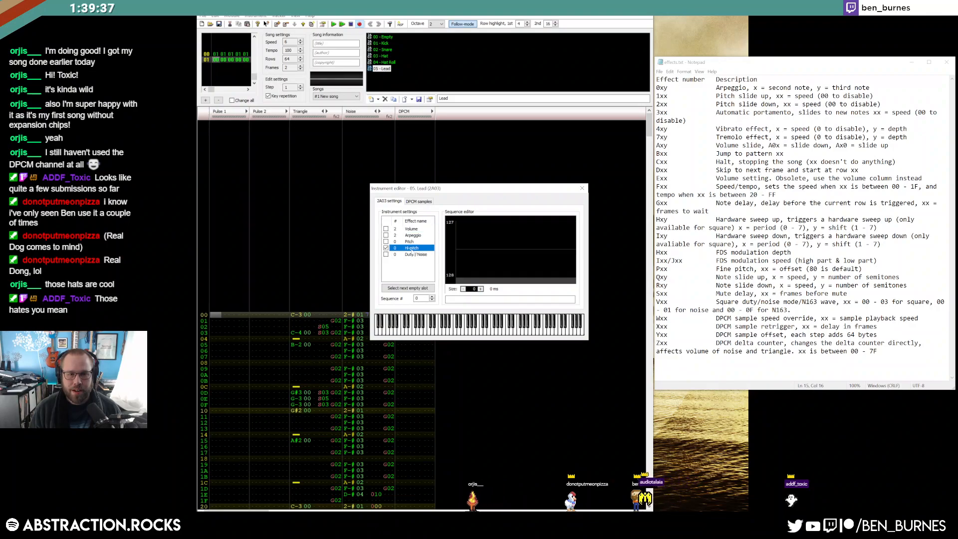
click(386, 255)
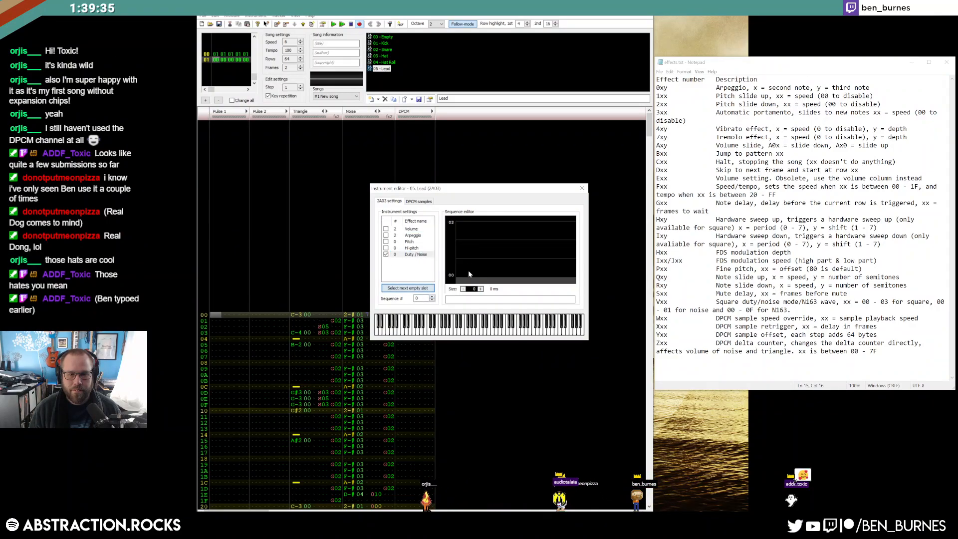
click(464, 240)
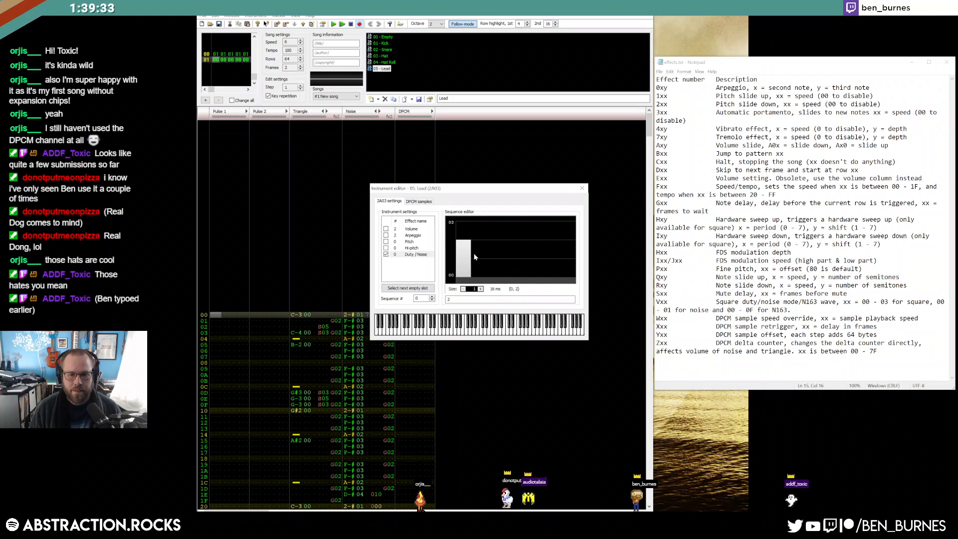
click(580, 189)
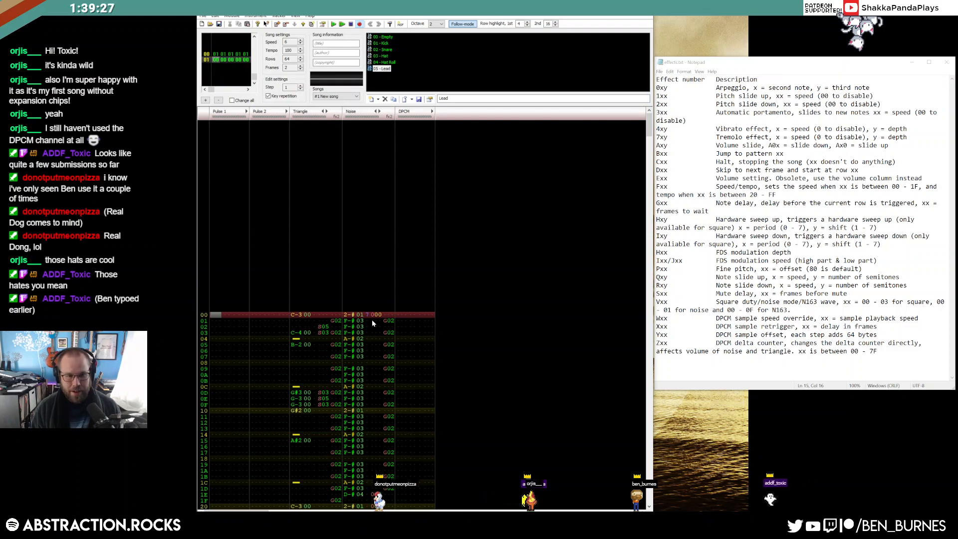
Enter D#3 on Pulse 1 and G-3 on Pulse 2 at row 00 of frame 01 with the Lead instrument.
key(3)
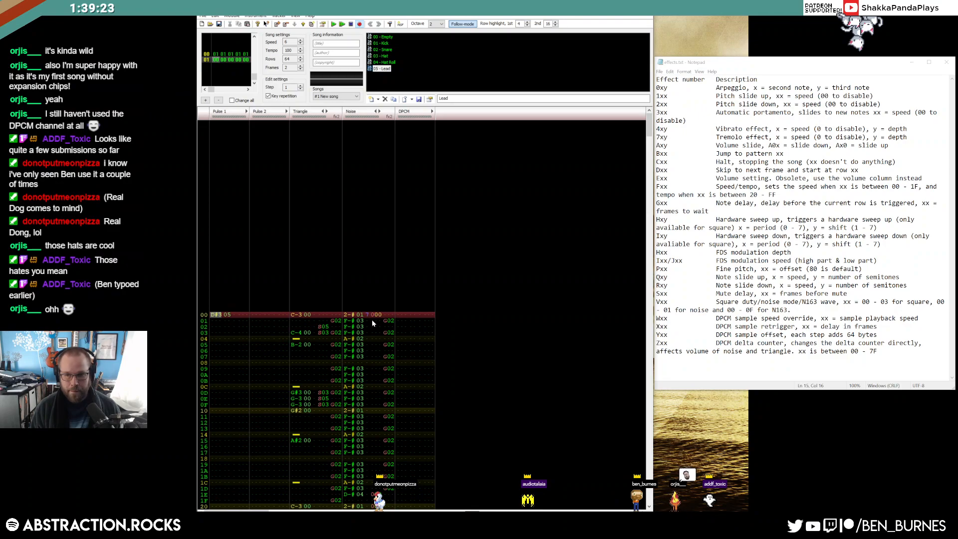
key(Right)
key(Right)
key(Right)
key(Right)
key(Right)
key(Right)
key(Right)
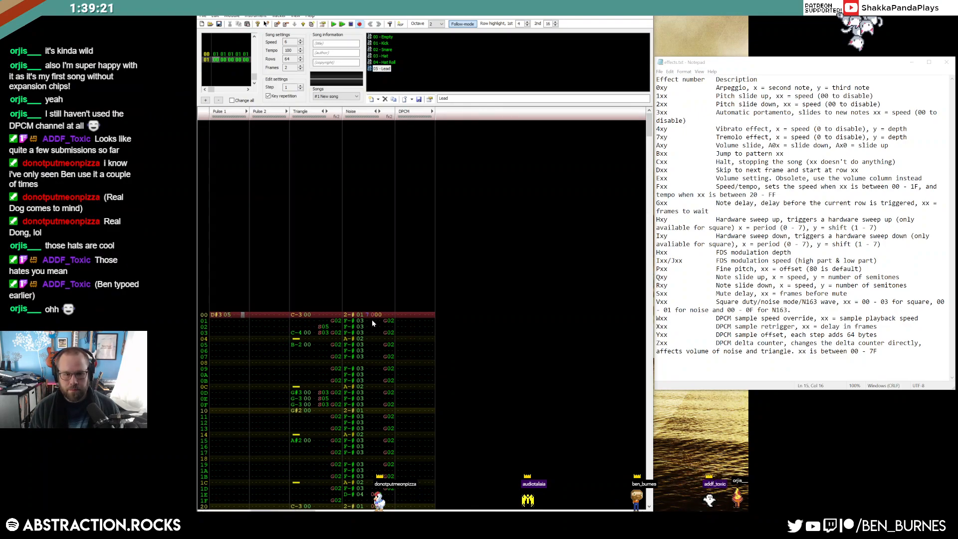
key(t)
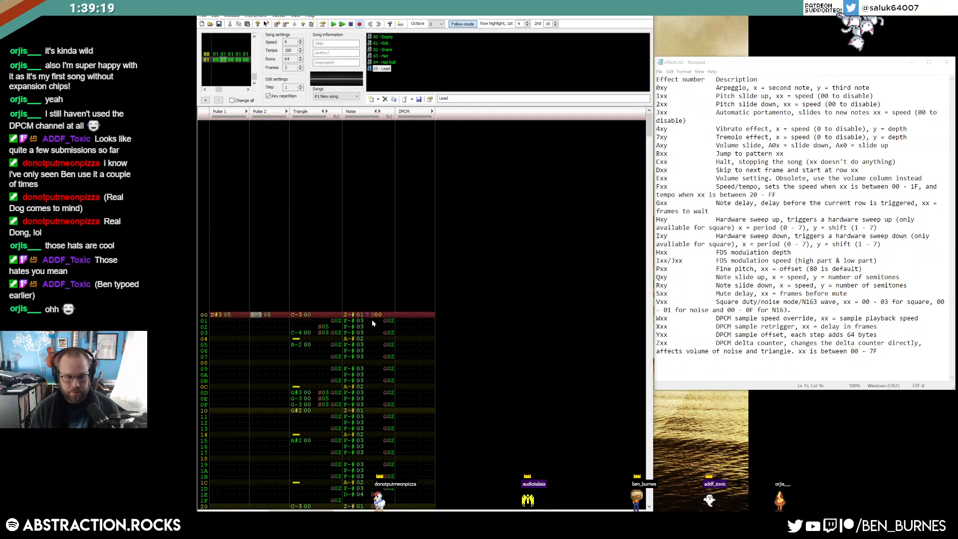
Enter D#3 on Pulse 1 and G-3 on Pulse 2 at row 05 with the Lead instrument.
click(216, 345)
key(3)
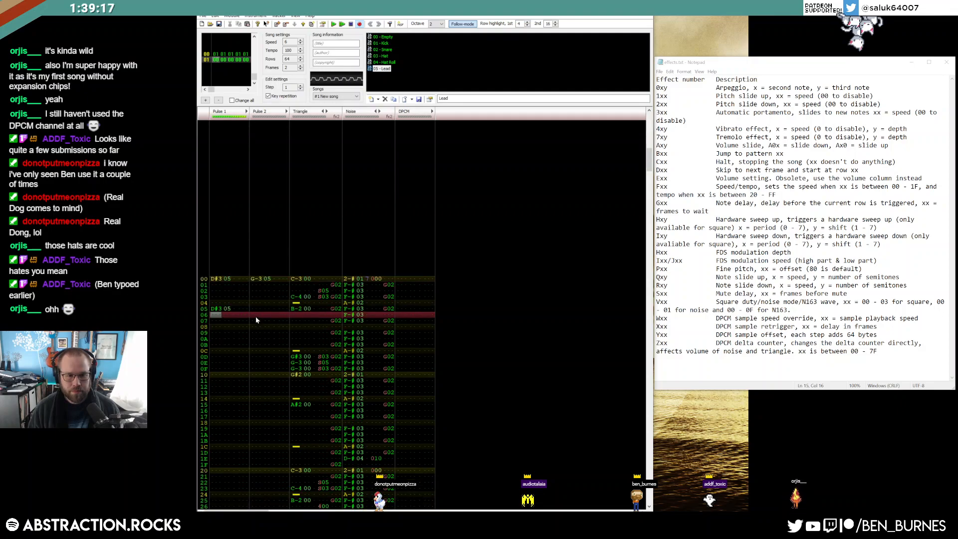
click(256, 312)
key(t)
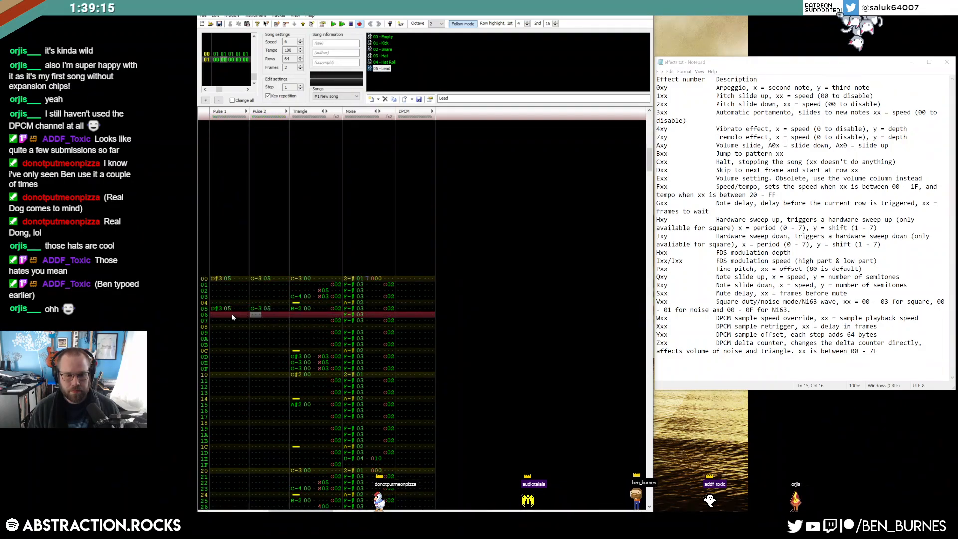
Change the Pulse 2 notes to A#3 at row 00 and B-3 at row 05.
click(258, 309)
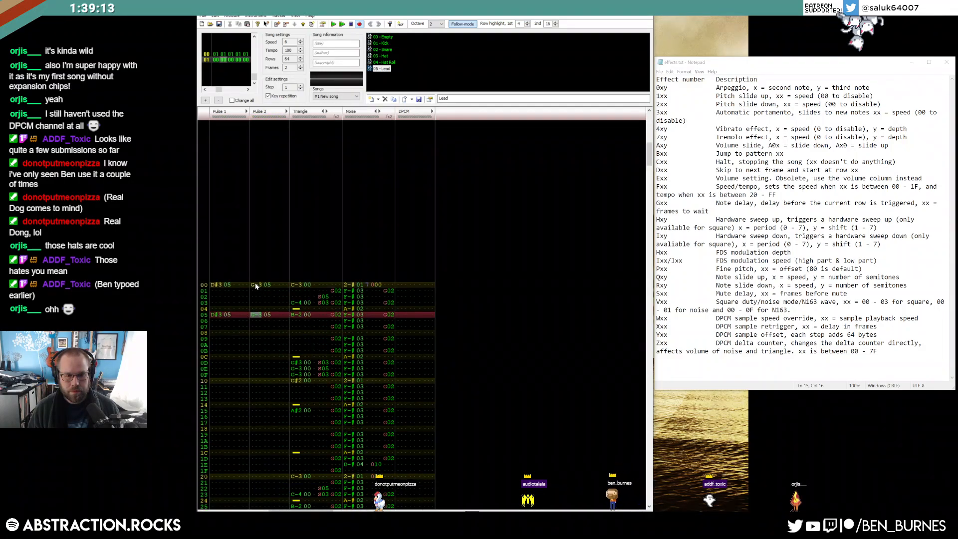
click(255, 284)
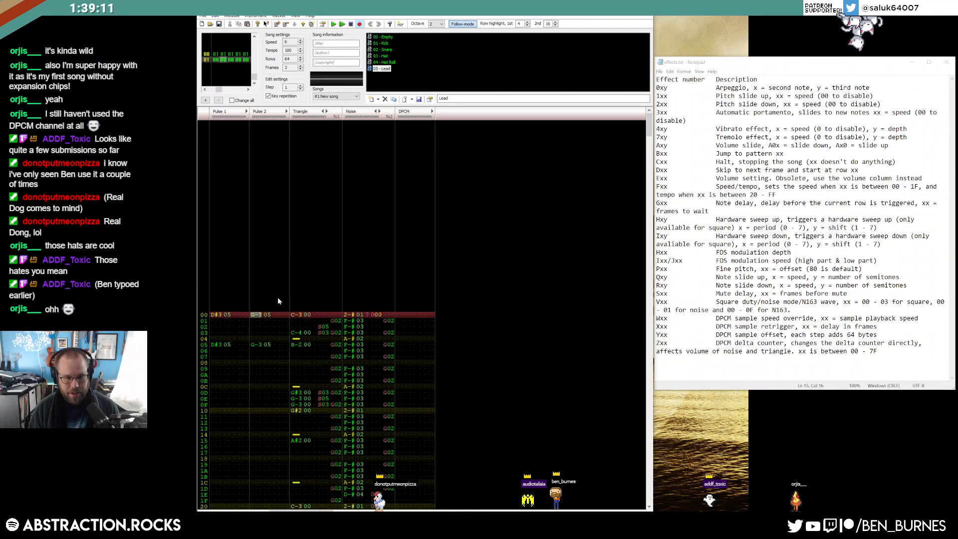
key(7)
key(Down)
key(Down)
key(Down)
key(Down)
key(u)
key(Up)
key(Up)
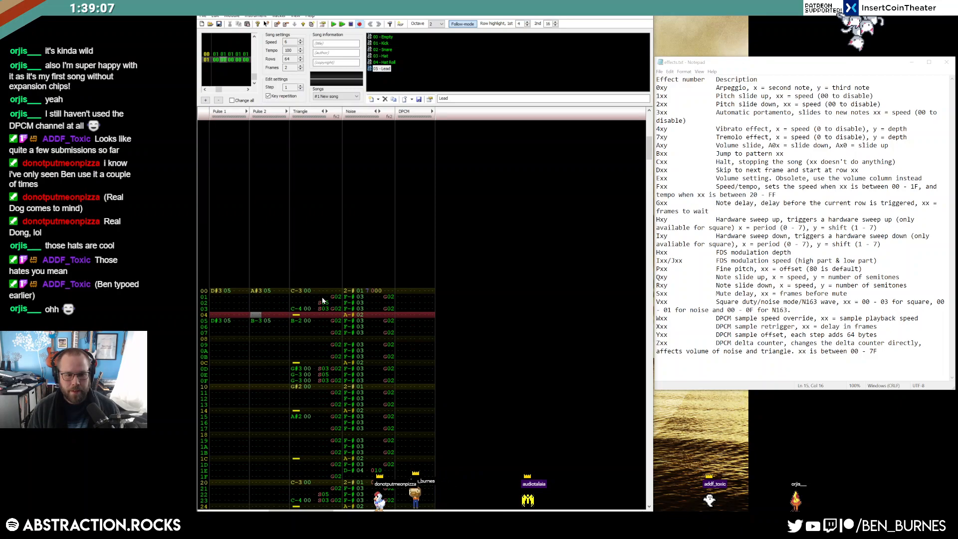
Copy the Triangle's second effect column of G02 delays from row 01 onward into the Pulse 2 effect column.
drag(332, 295, 335, 508)
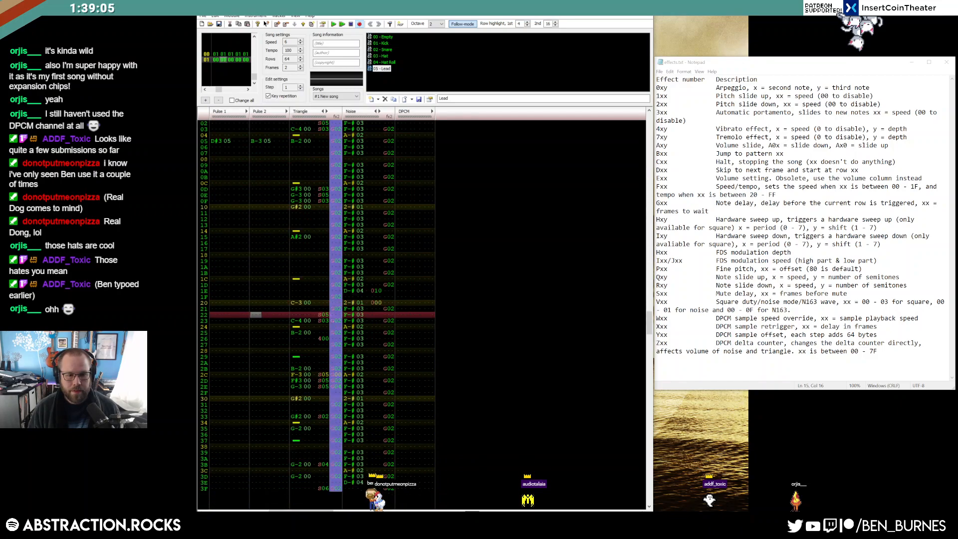
key(ctrl+c)
click(276, 189)
key(ctrl+v)
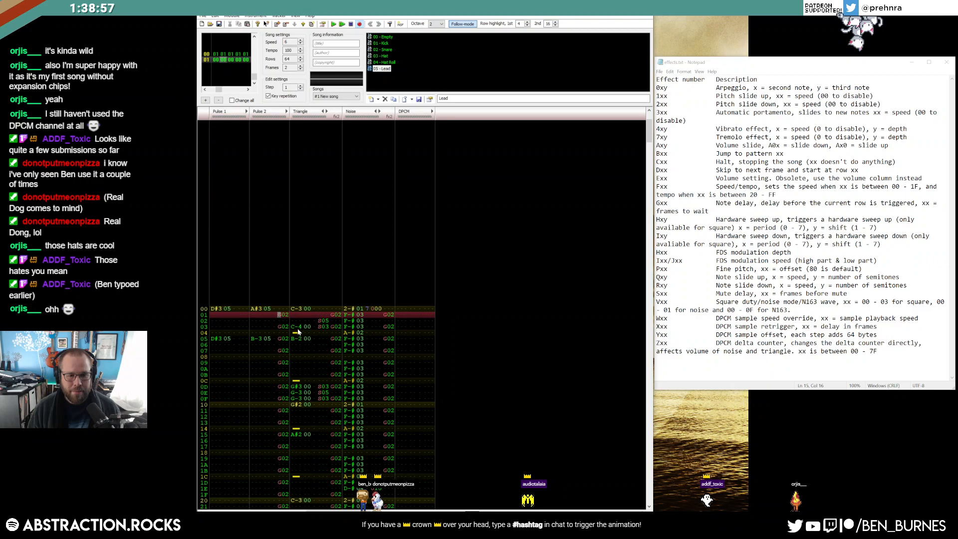
Place note cuts at row 06 on Pulse 1 and Pulse 2.
click(323, 321)
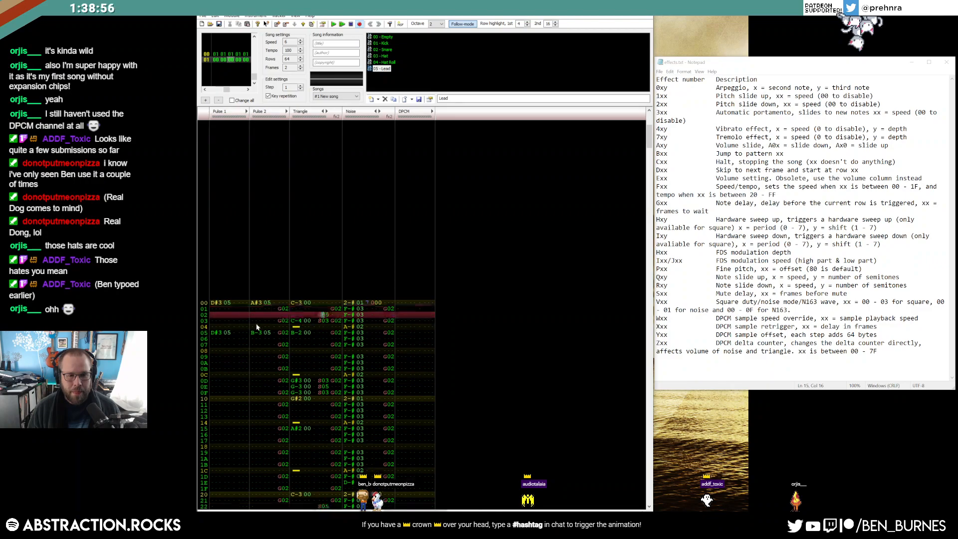
click(296, 327)
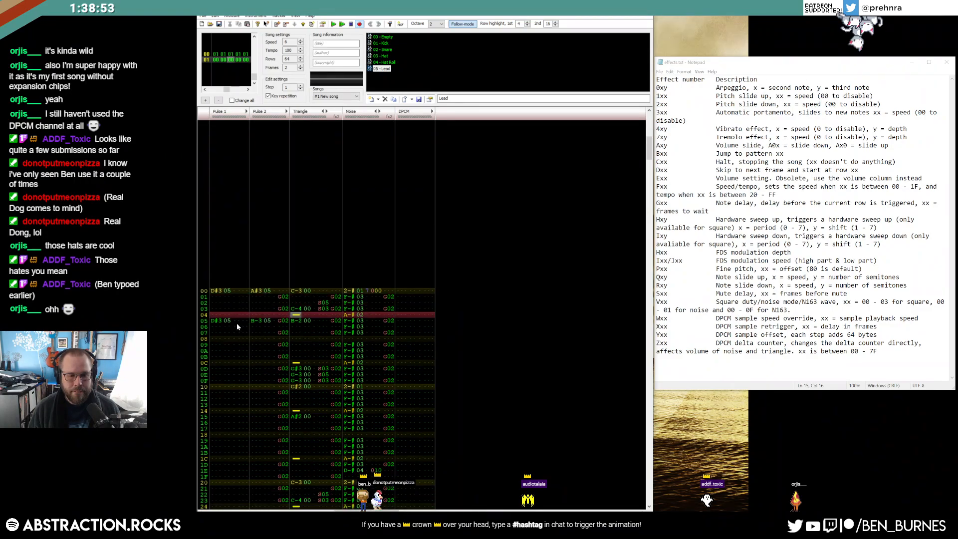
click(217, 327)
key(1)
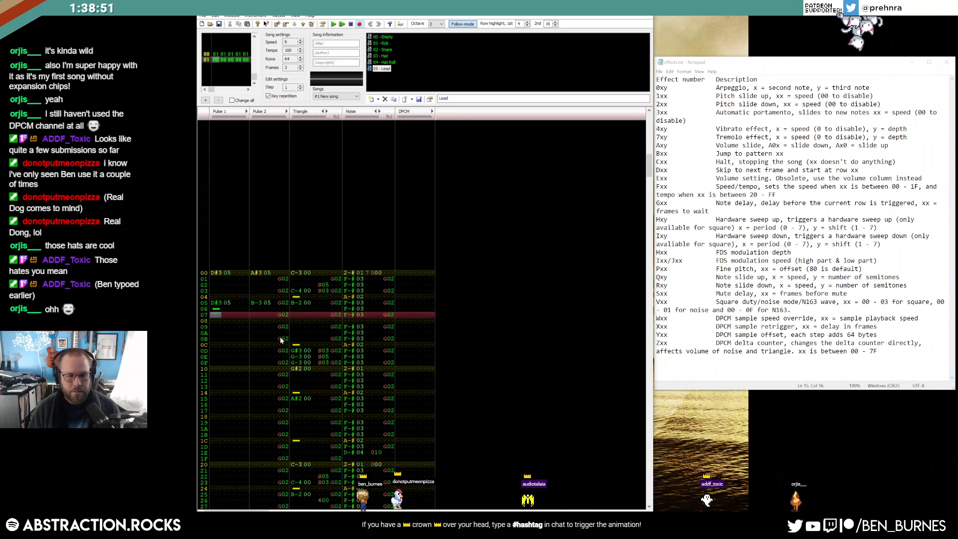
key(Up)
key(Up)
key(Right)
key(Right)
key(Right)
key(Right)
key(Right)
key(Right)
key(Down)
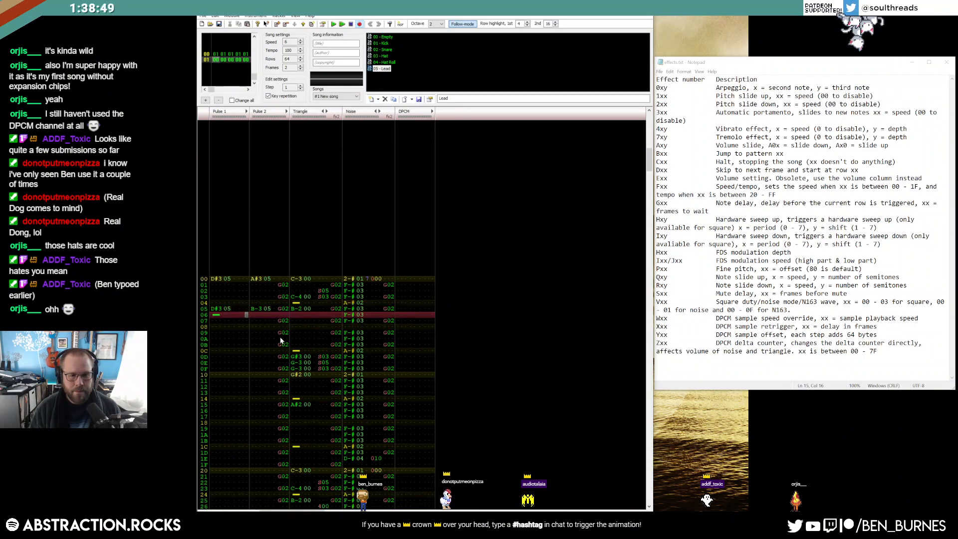
key(1)
Set the volume of the row 00 notes on Pulse 1 and Pulse 2 to 8.
key(Up)
key(Up)
key(Up)
key(Up)
key(Up)
key(Up)
key(Up)
key(Left)
key(Left)
key(Left)
key(Left)
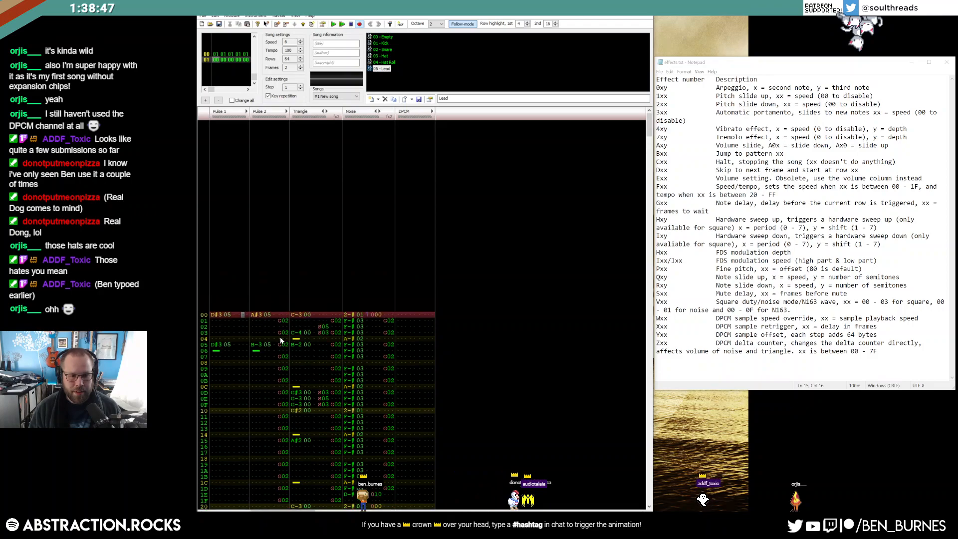
key(Up)
key(Tab)
key(Down)
key(Right)
key(Right)
key(Right)
text(8)
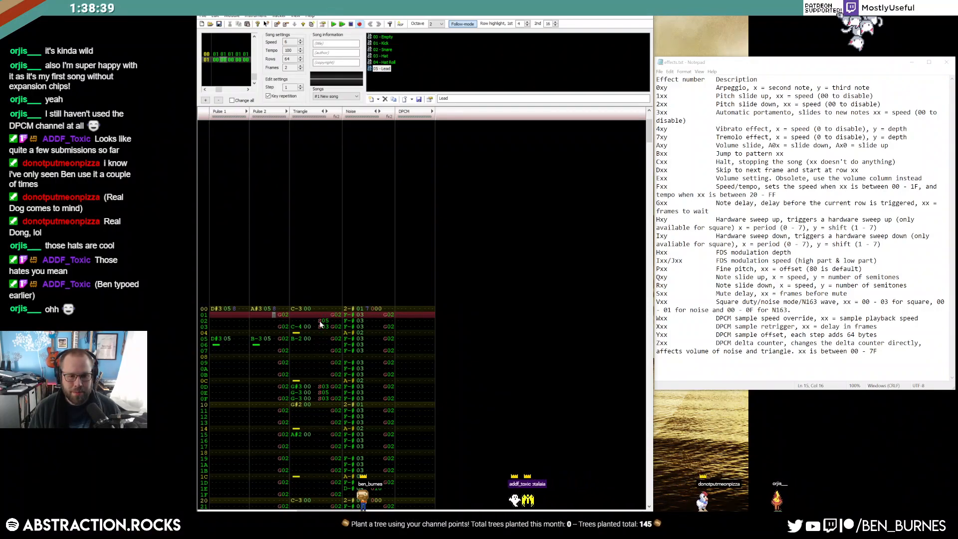
Paste the Triangle's S05 mute effect at row 02 of Pulse 1, and add a second effect column to both Pulse channels.
click(238, 322)
key(ctrl+v)
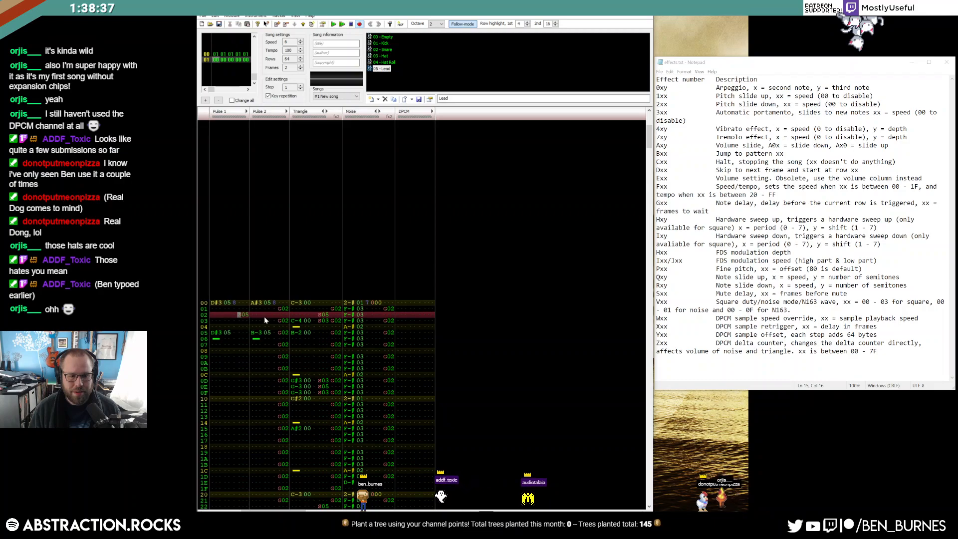
click(286, 112)
click(246, 112)
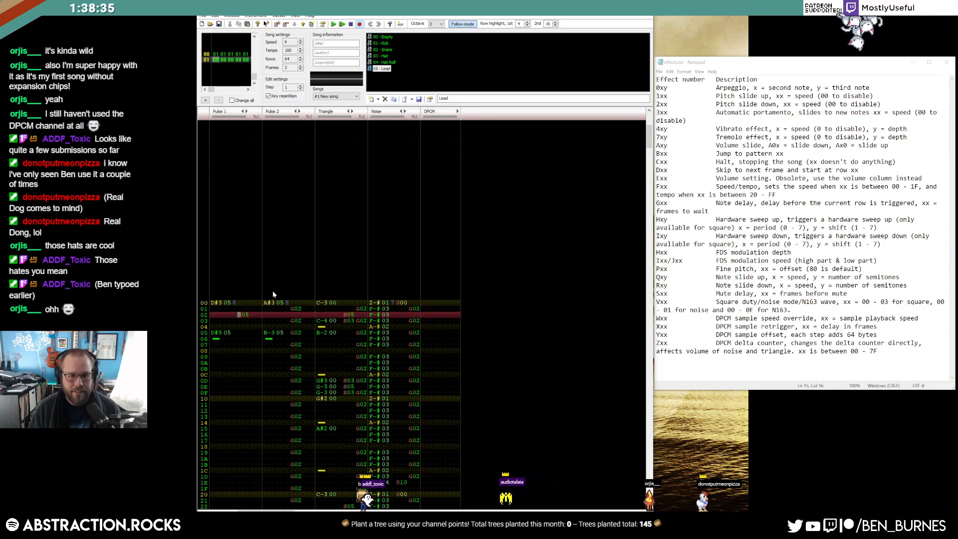
Move the G02 delays out of Pulse 2's first effect column into the second effect columns of Pulse 1 and Pulse 2, starting at row 01.
drag(294, 308, 297, 516)
key(Delete)
scroll(280, 364, up, 4)
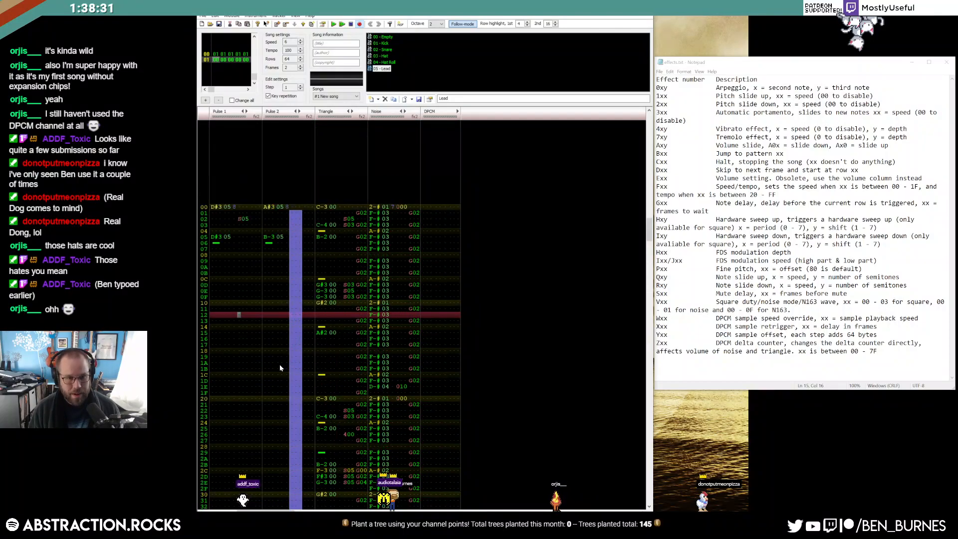
click(252, 214)
key(ctrl+v)
click(303, 313)
key(ctrl+v)
Copy the S05 effect from Pulse 1 to row 02 of Pulse 2 and play the pattern.
drag(241, 322, 246, 321)
key(ctrl+c)
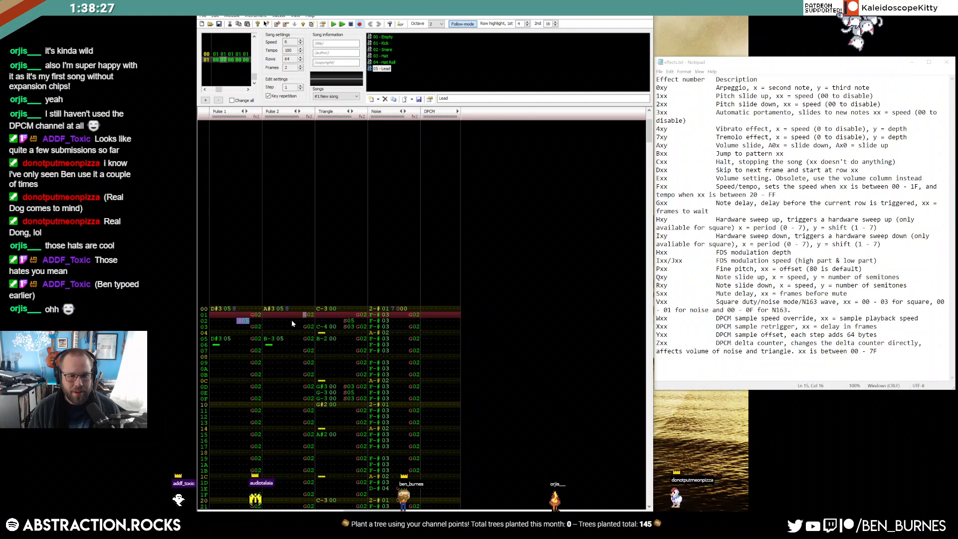
click(295, 321)
key(ctrl+v)
key(Return)
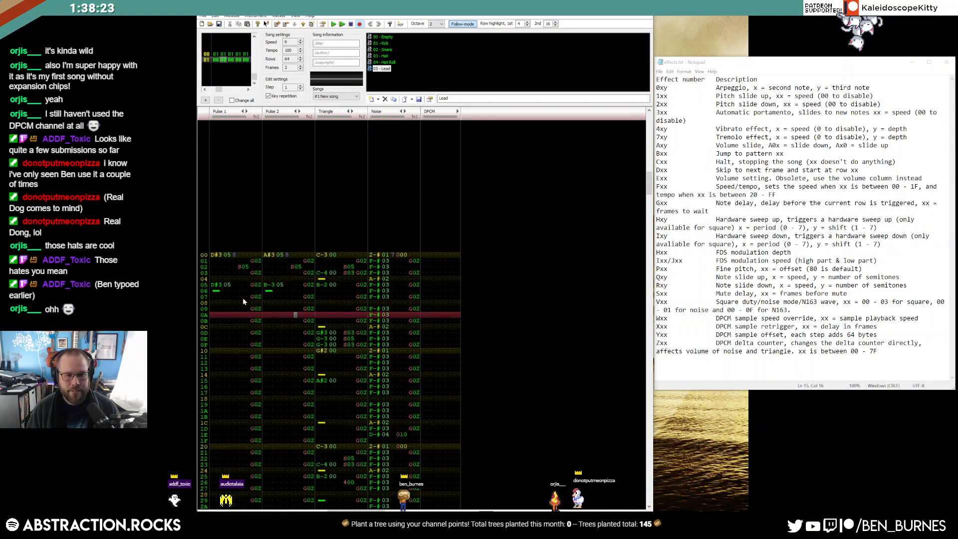
Move the row 05 notes and their row 06 note cuts on Pulse 1 and Pulse 2 down one row.
drag(217, 286, 270, 294)
click(280, 286)
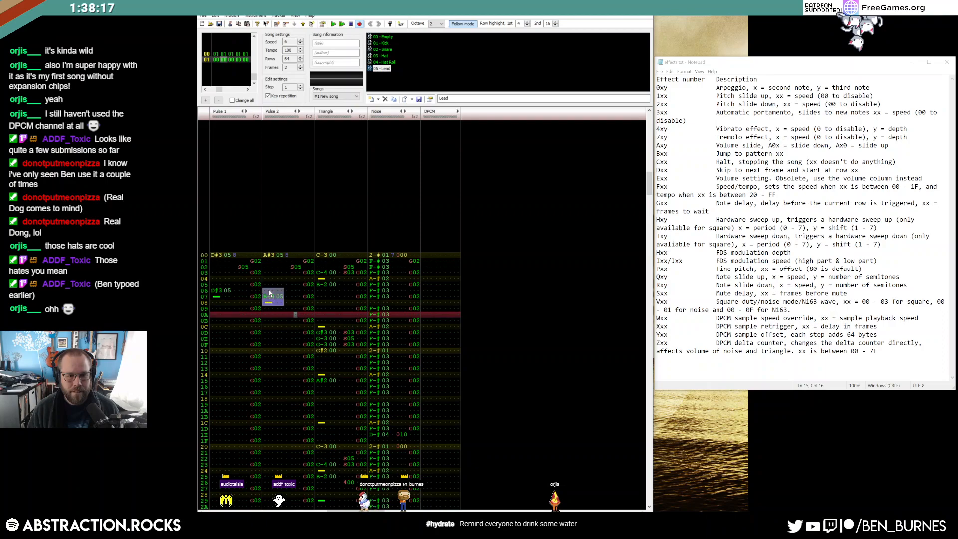
Set the Lead instrument's Duty / Noise step to 3, close the instrument editor, and stop playback.
double_click(382, 69)
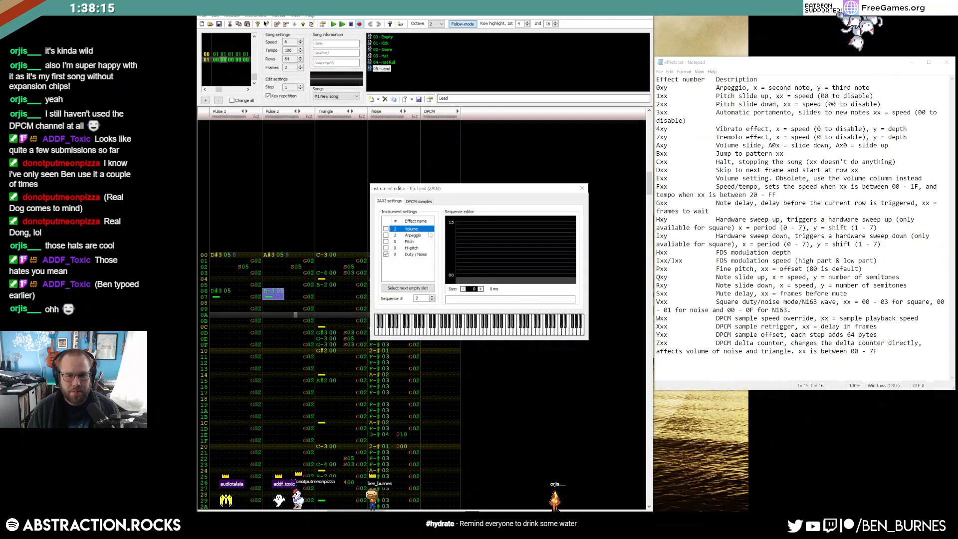
click(416, 255)
click(461, 231)
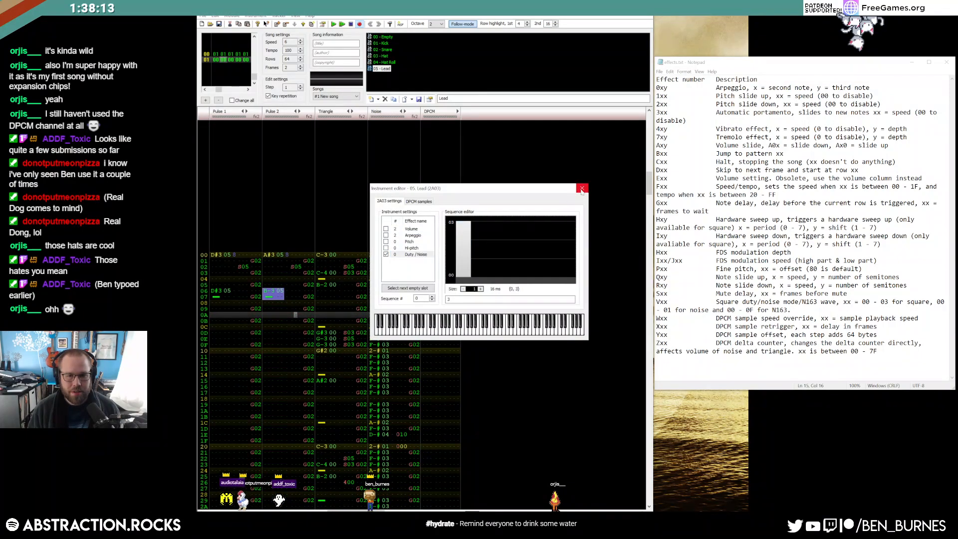
click(582, 189)
click(350, 24)
click(350, 24)
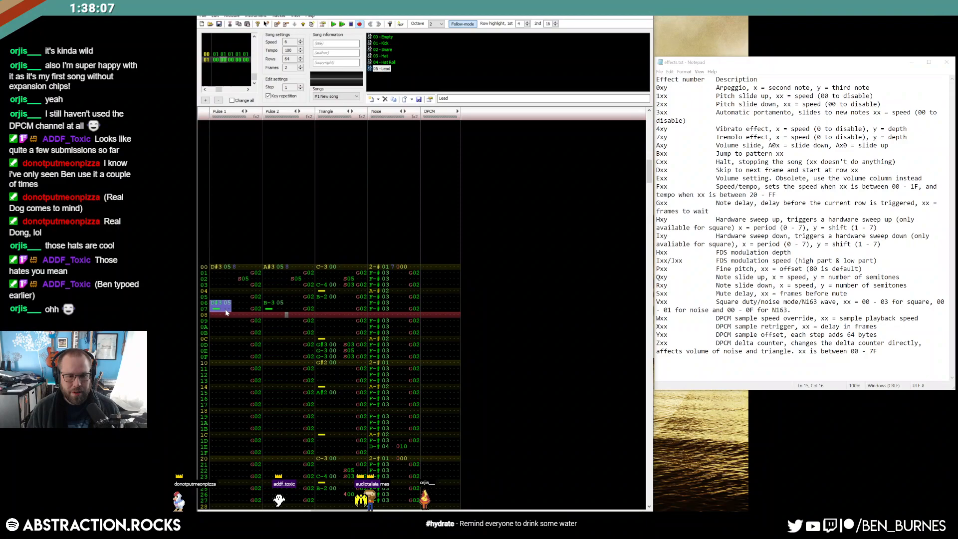
click(226, 327)
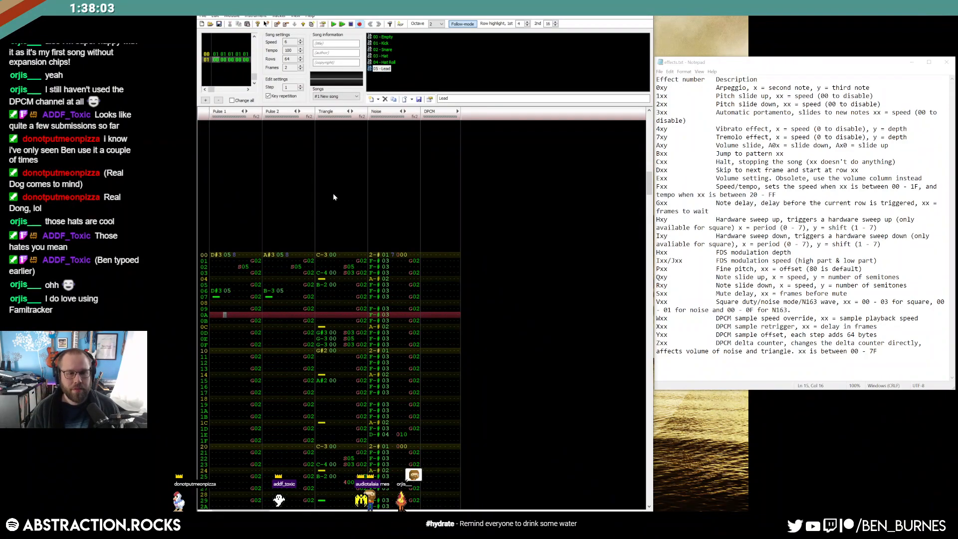
Copy the Triangle's G02 delay column into Pulse 2's second effect column in frame 00, starting at row 00.
click(223, 56)
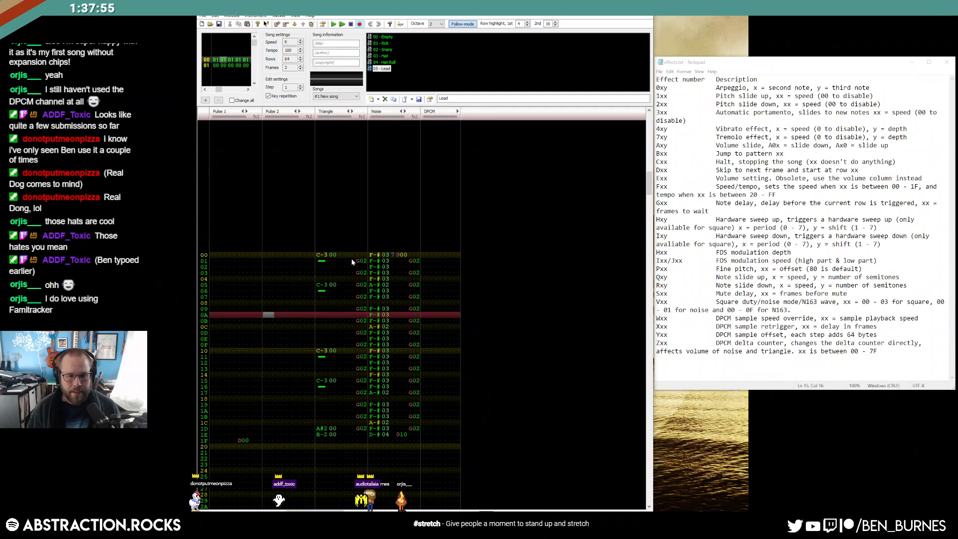
drag(357, 259, 358, 437)
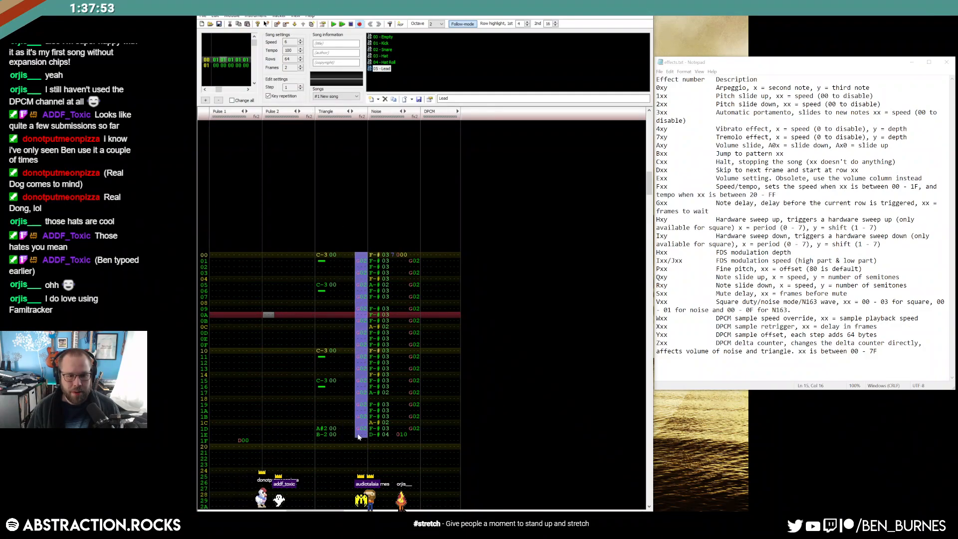
click(302, 257)
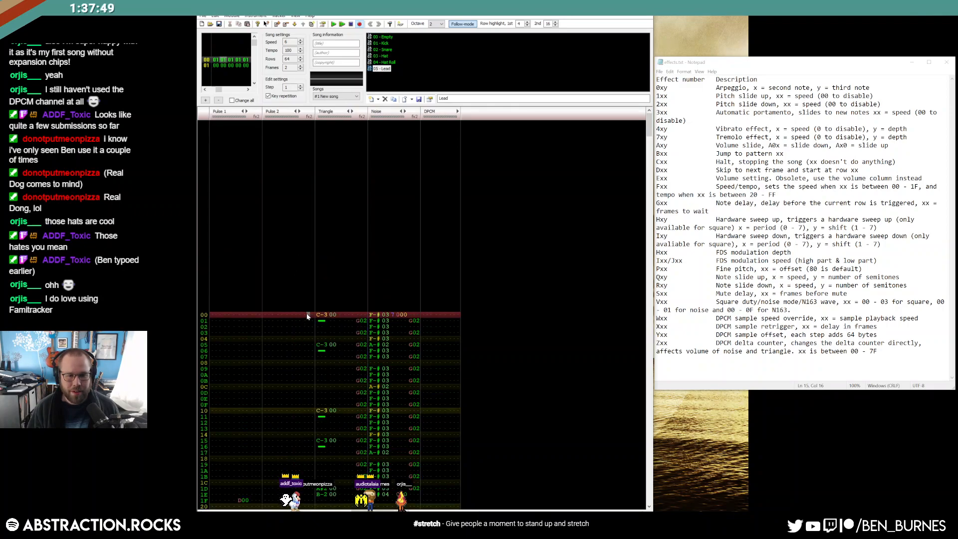
key(ctrl+v)
Copy the G02 delay from row 1D of Pulse 2 to row 1F in frame 00.
scroll(290, 334, down, 4)
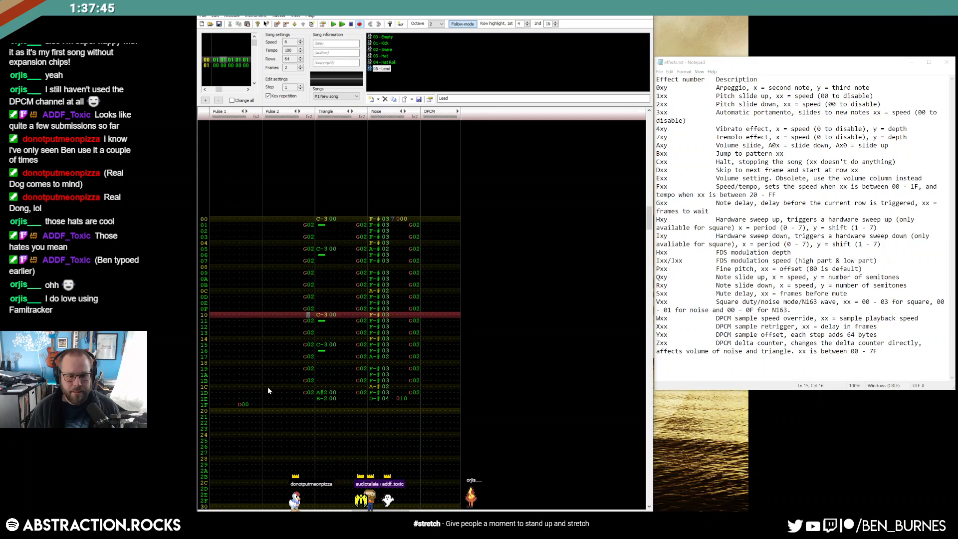
drag(306, 392, 312, 392)
key(ctrl+c)
click(307, 404)
key(ctrl+v)
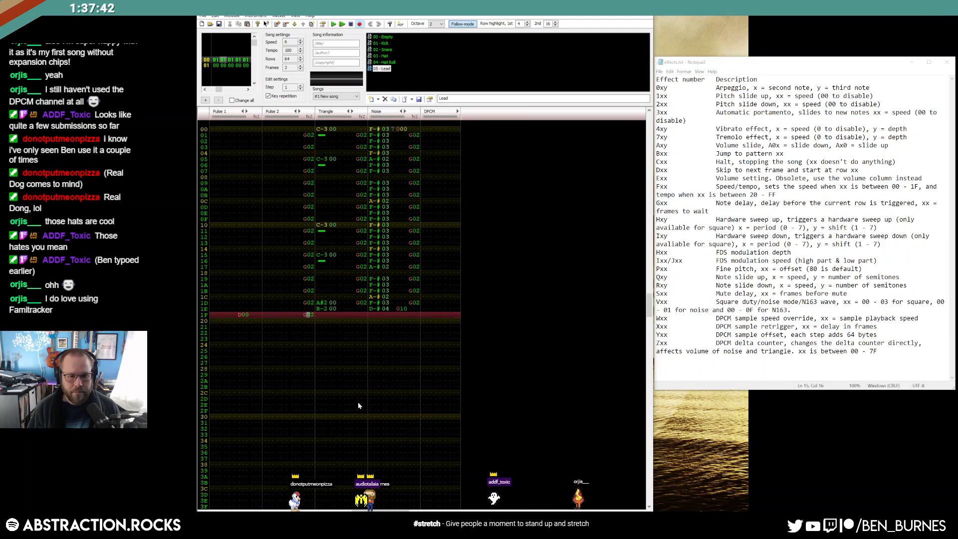
Enter the Lead pickup notes G-3, G#3 and A-3 on rows 1D to 1F of Pulse 2 in frame 00.
click(265, 303)
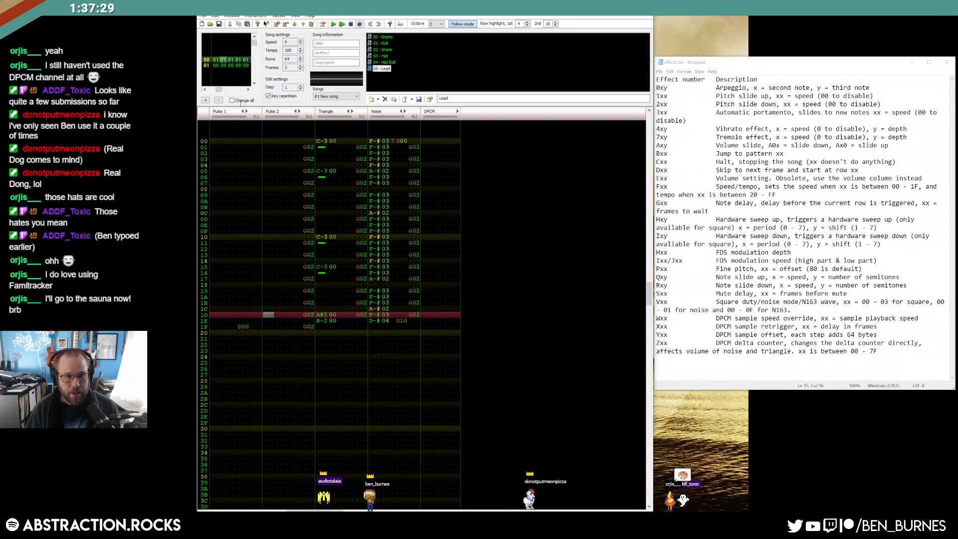
key(t)
key(6)
key(y)
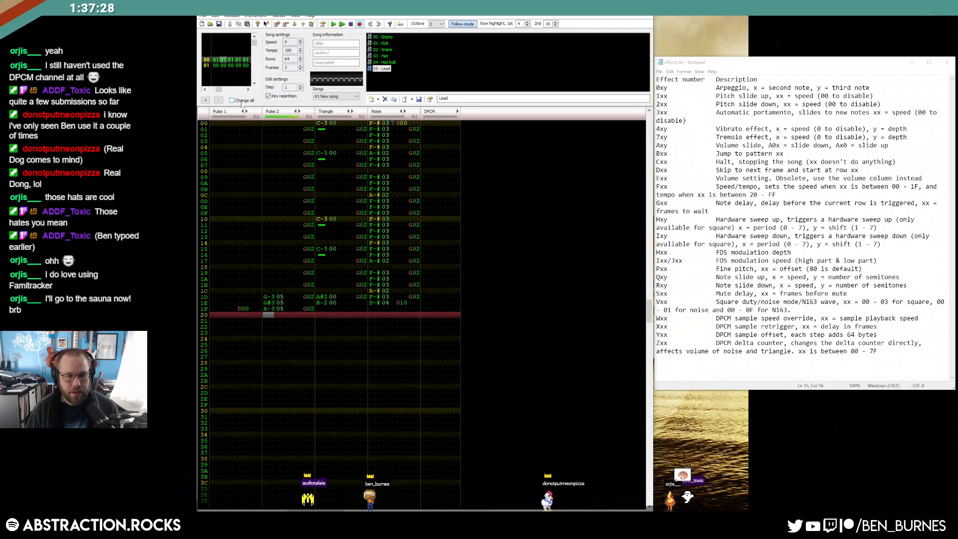
click(222, 66)
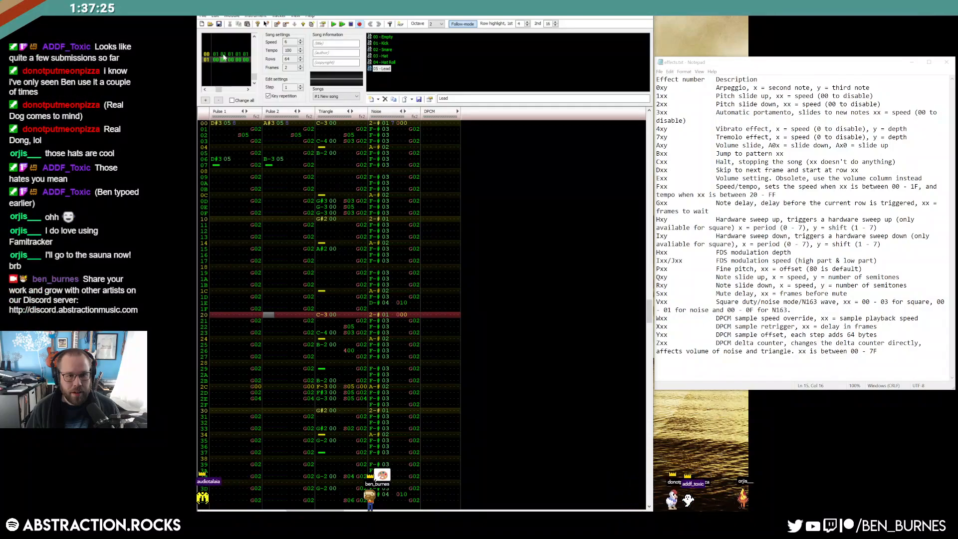
click(223, 58)
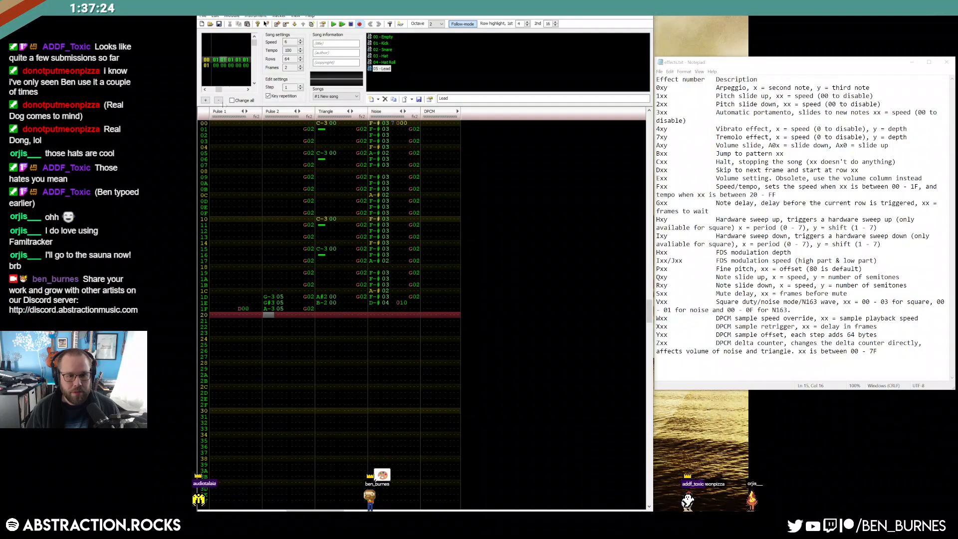
Add S03 mute delays to the three pickup notes on rows 1D to 1F of Pulse 2 and play the song.
click(293, 297)
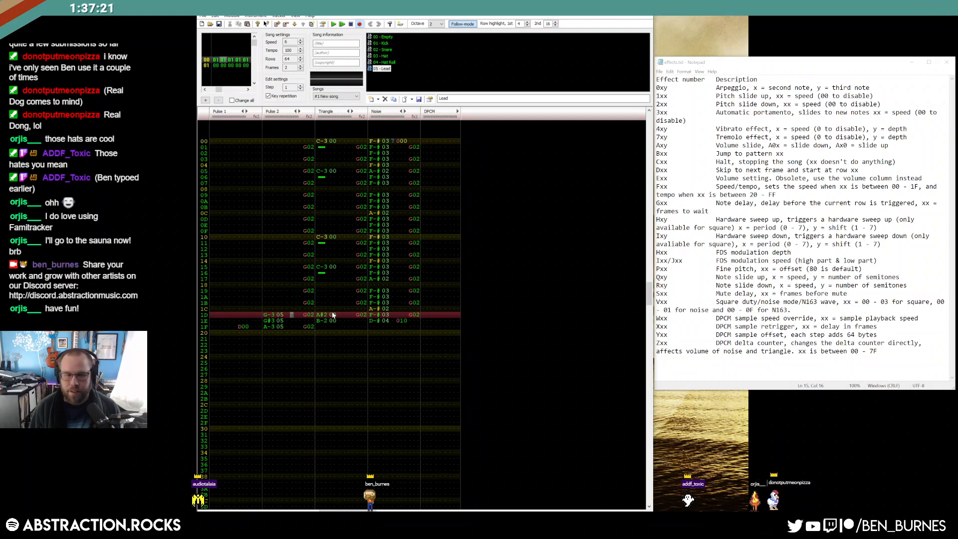
text(sss)
key(Up)
key(Up)
key(Up)
key(Right)
key(Right)
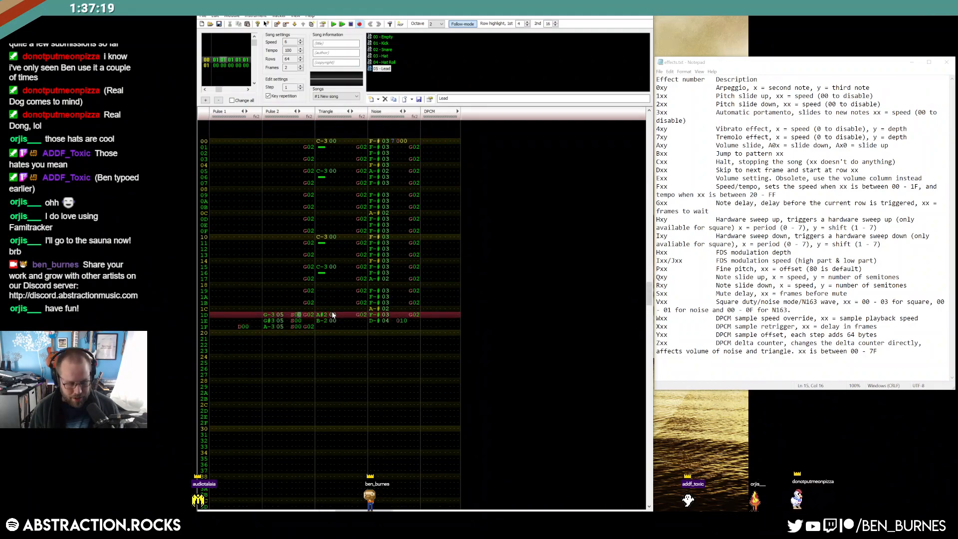
text(33)
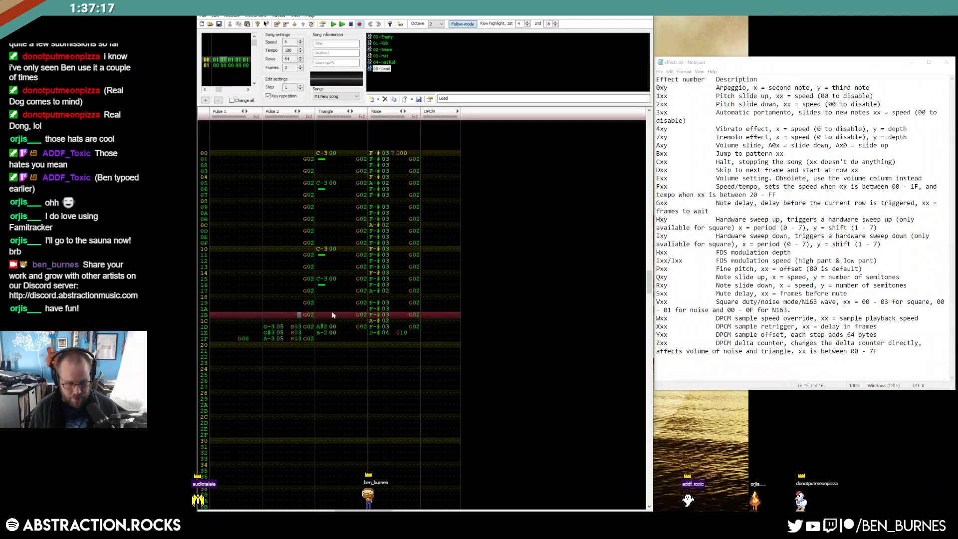
key(Return)
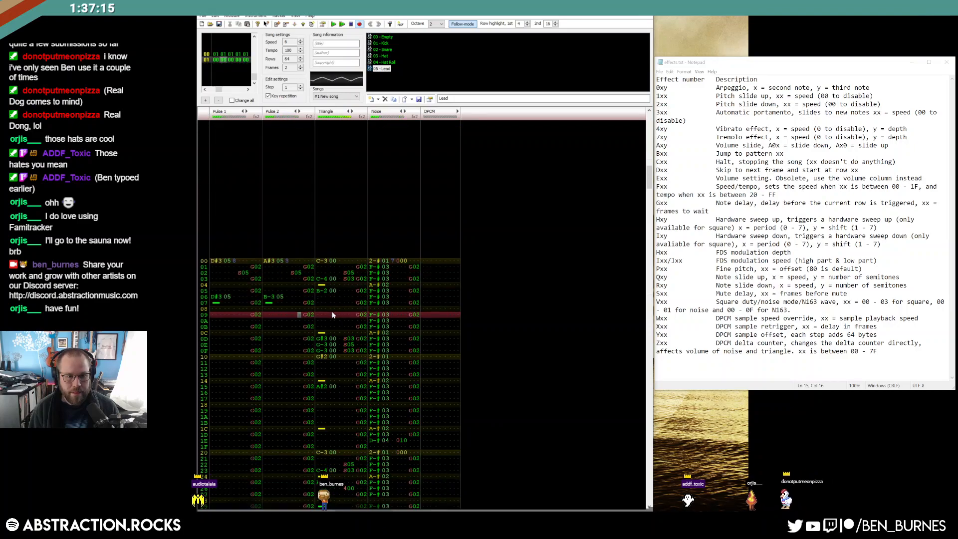
In frame 01, delete the row 07 note cut on Pulse 2 and move Pulse 1's note cut to row 08.
click(272, 292)
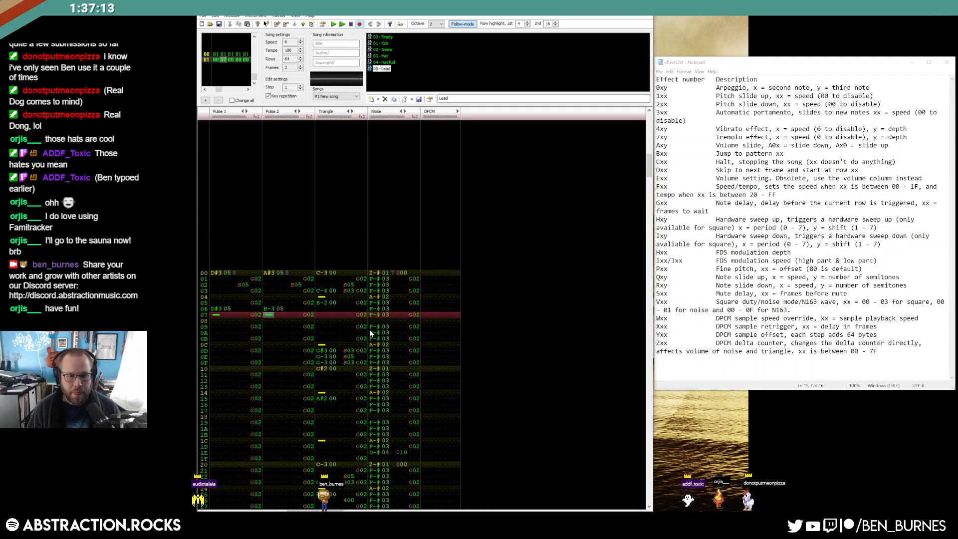
key(Delete)
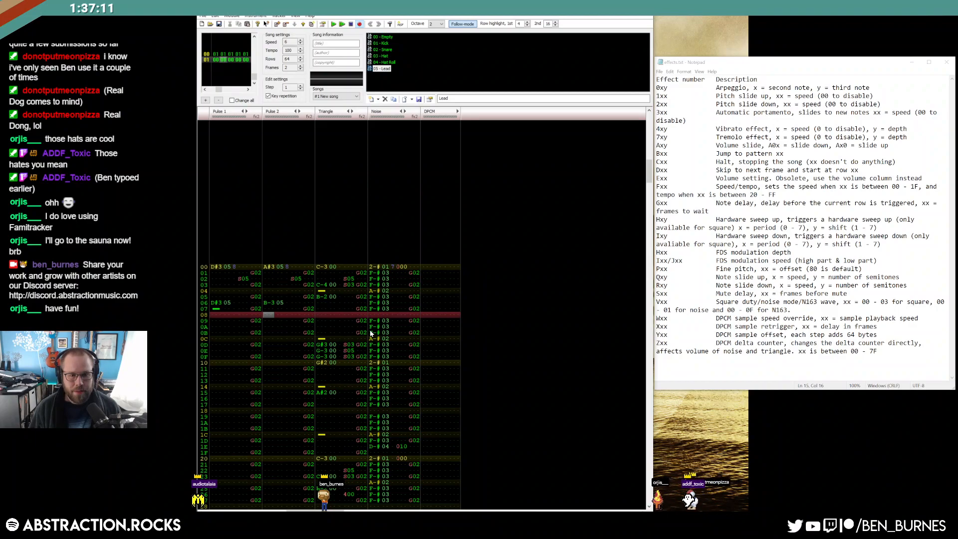
click(226, 313)
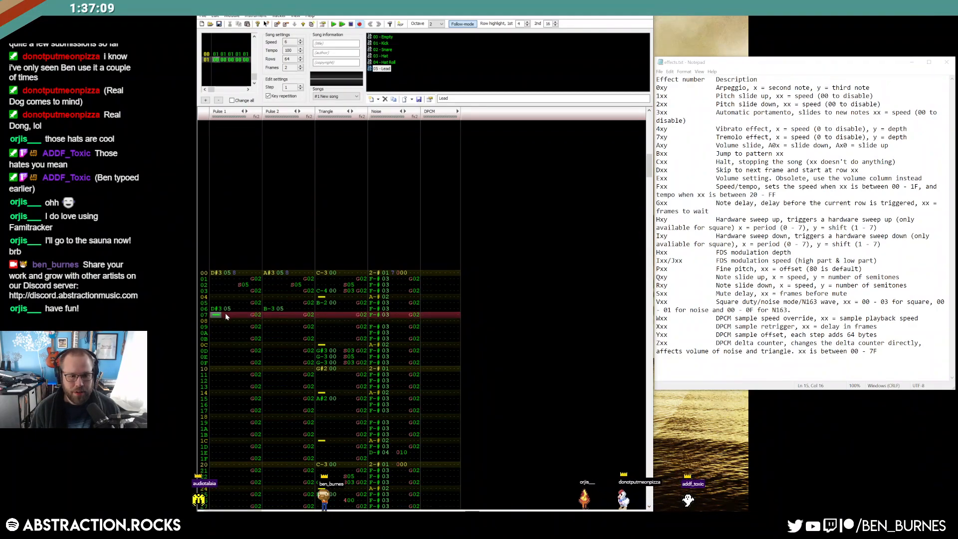
key(Delete)
key(1)
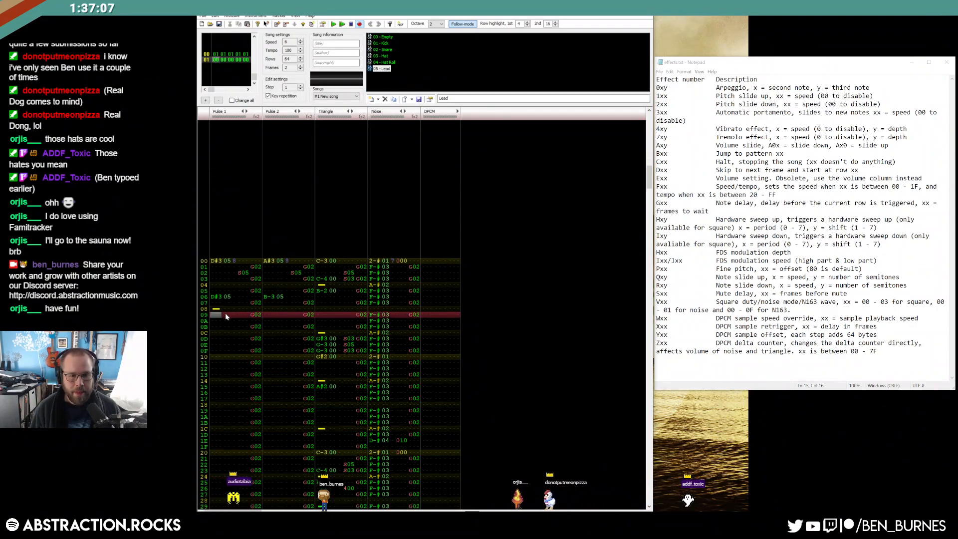
Add vibrato 464 on row 08 and 400 on row 0C of Pulse 2, and play the pattern from row 00.
click(291, 308)
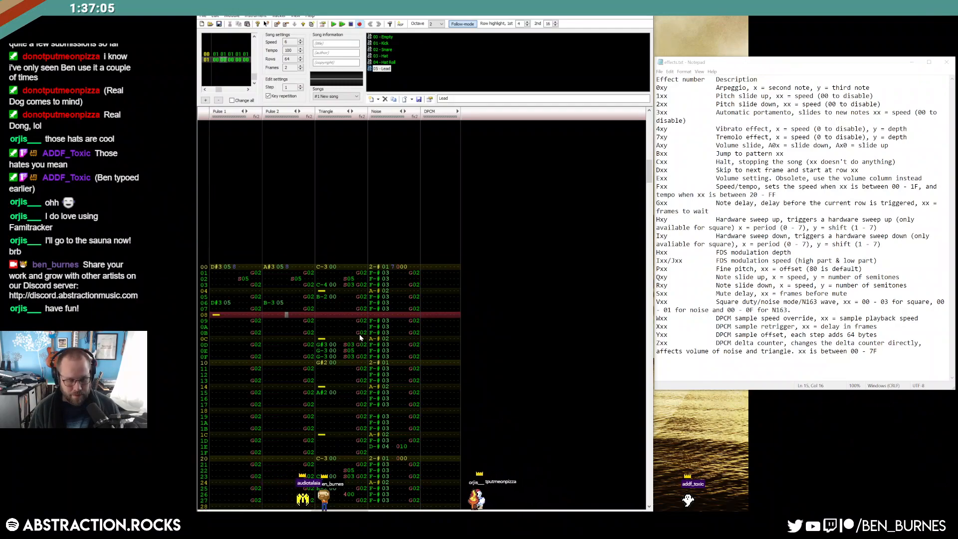
text(464)
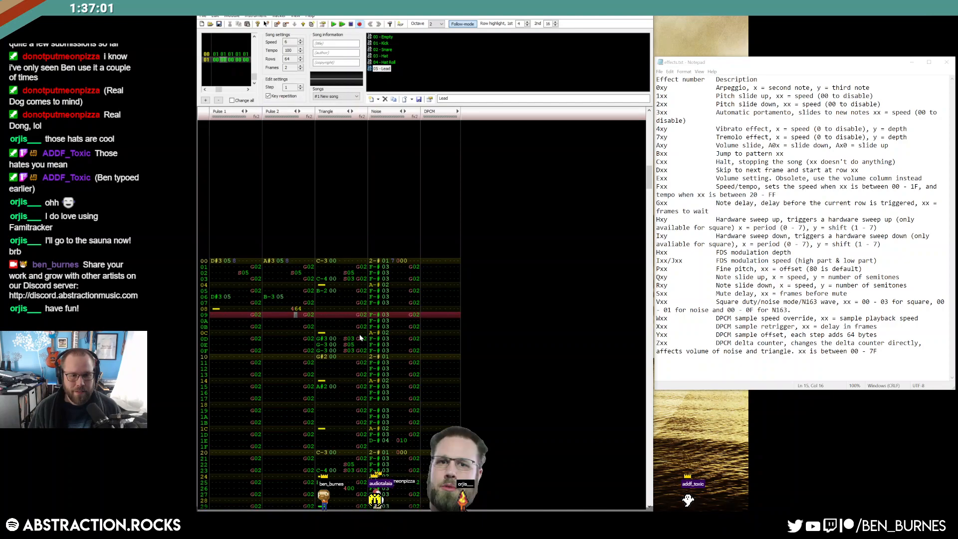
click(291, 332)
text(400)
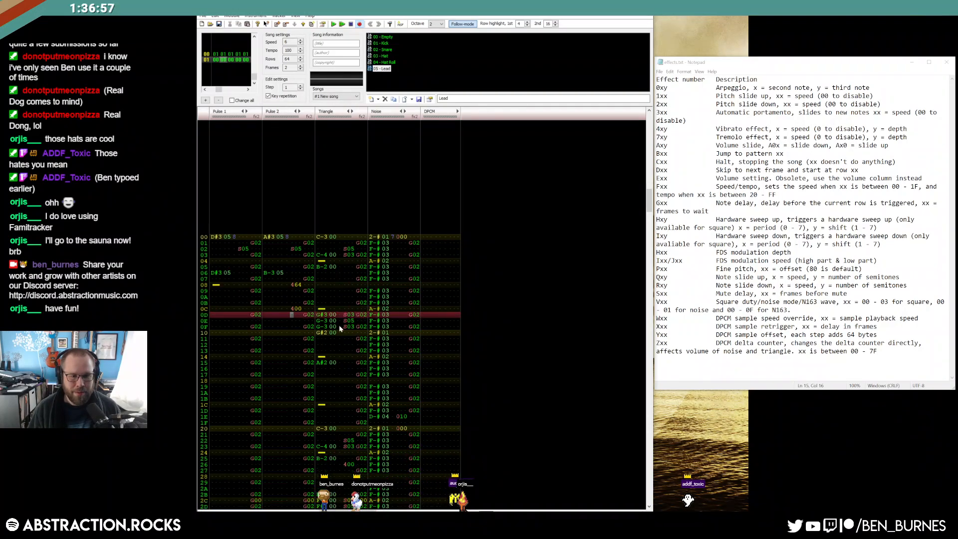
click(269, 237)
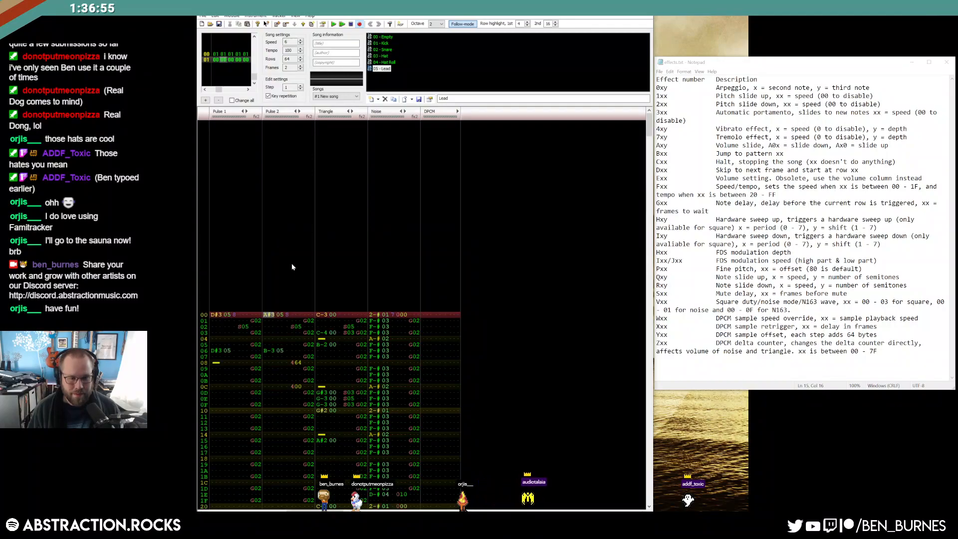
key(Return)
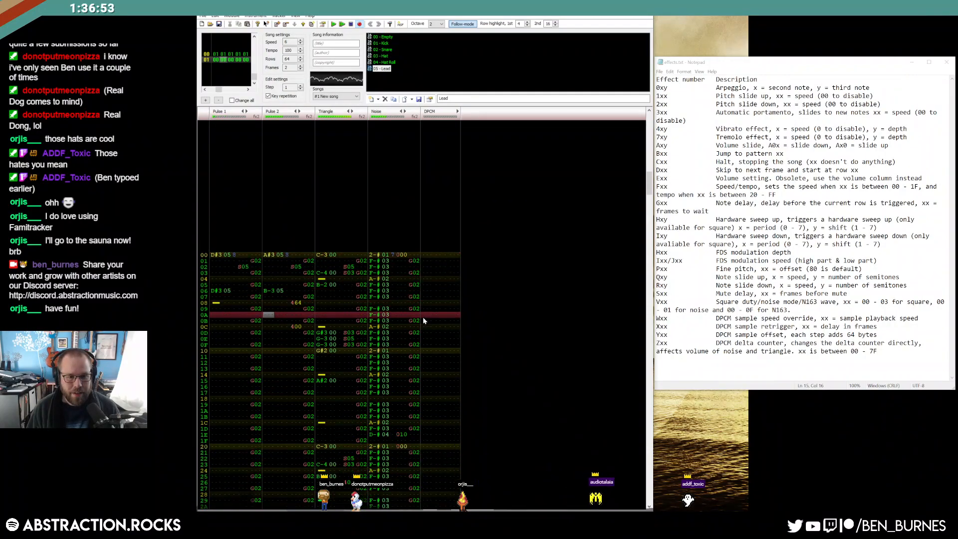
key(Return)
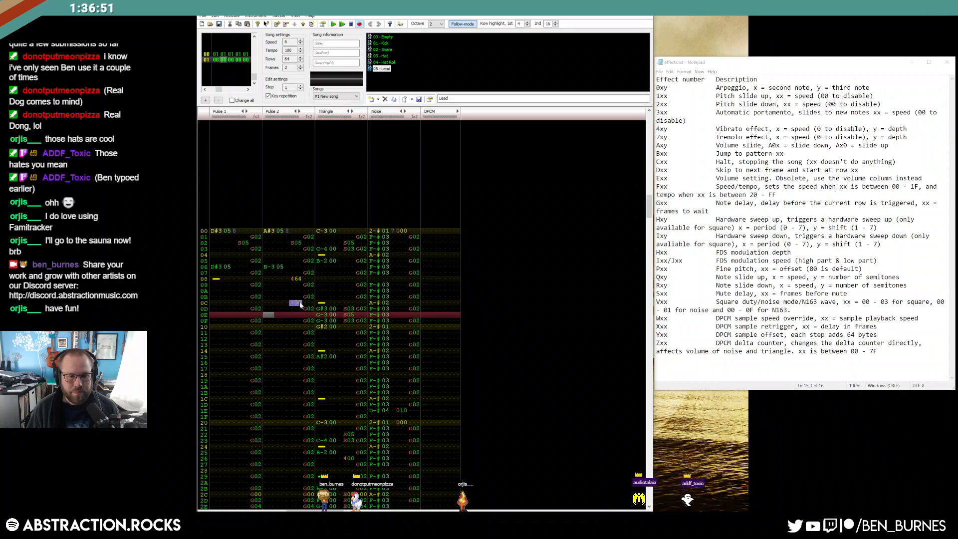
Move Pulse 2's 400 effect from row 0C to row 0A, add a note cut on that row, and play the pattern.
drag(294, 295, 294, 295)
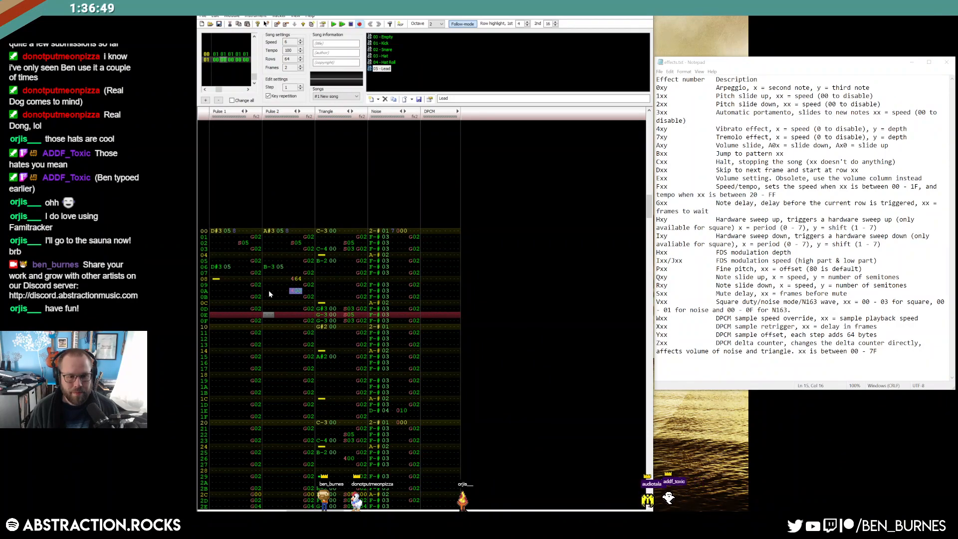
key(Up)
key(Up)
key(Up)
key(Return)
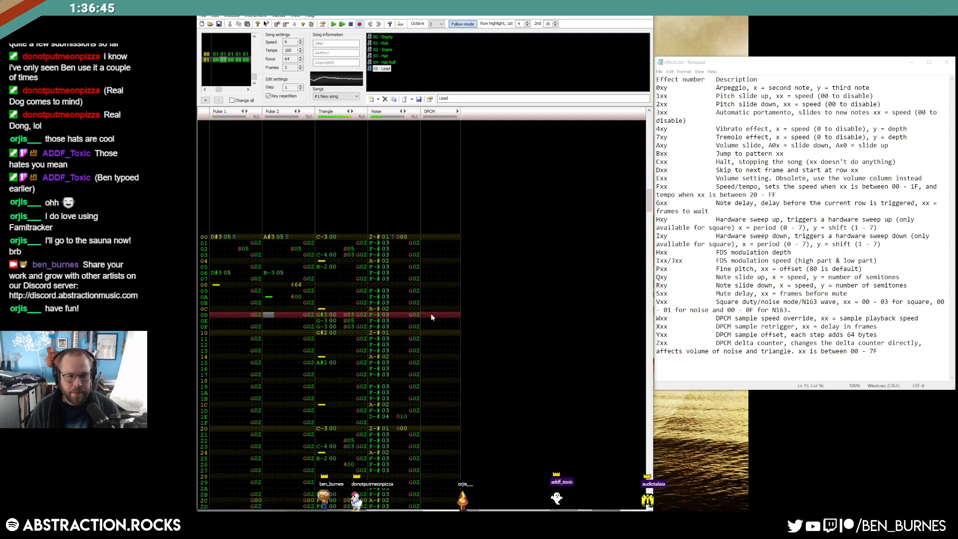
key(Return)
Change the vibrato effect on row 08 of Pulse 2 to 486 and play the passage.
click(296, 277)
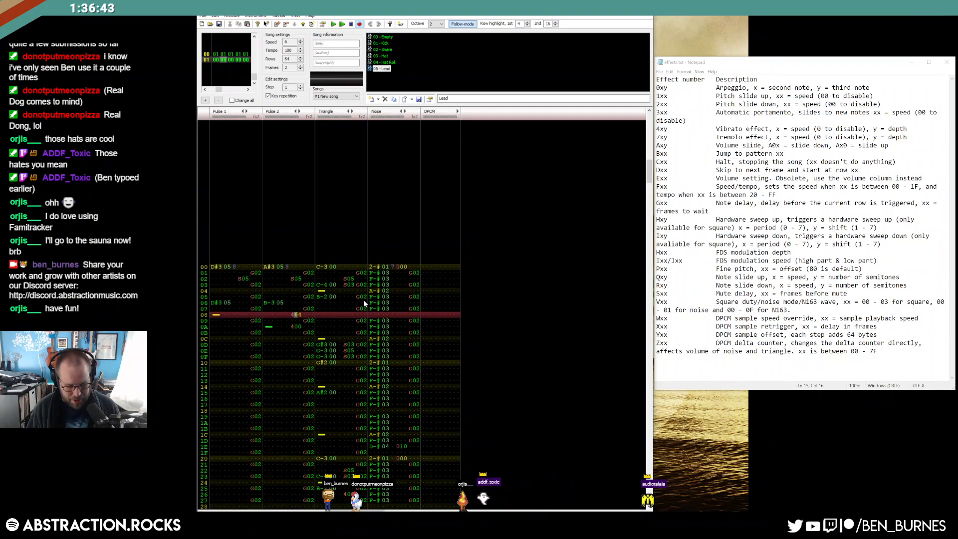
text(8)
key(Right)
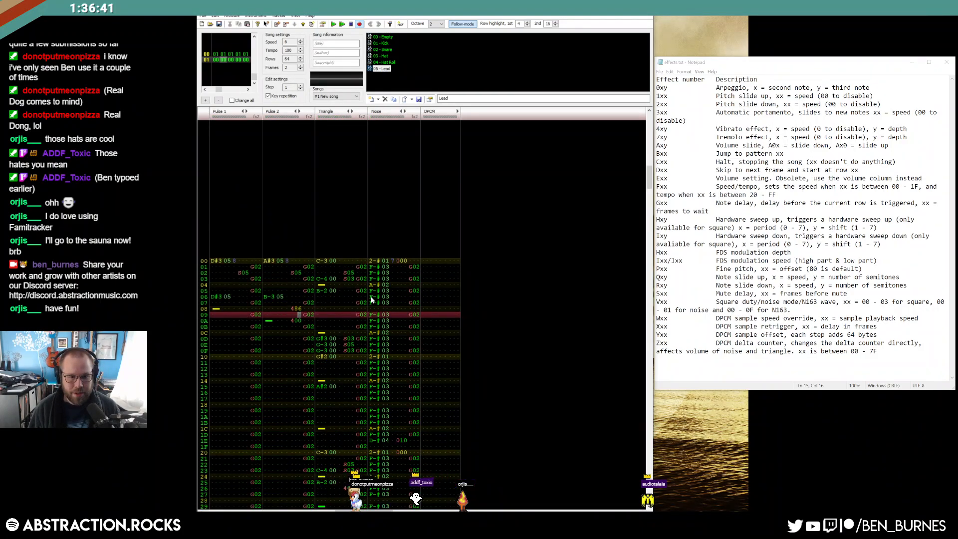
key(Up)
text(6)
key(Up)
key(Up)
key(Up)
key(F7)
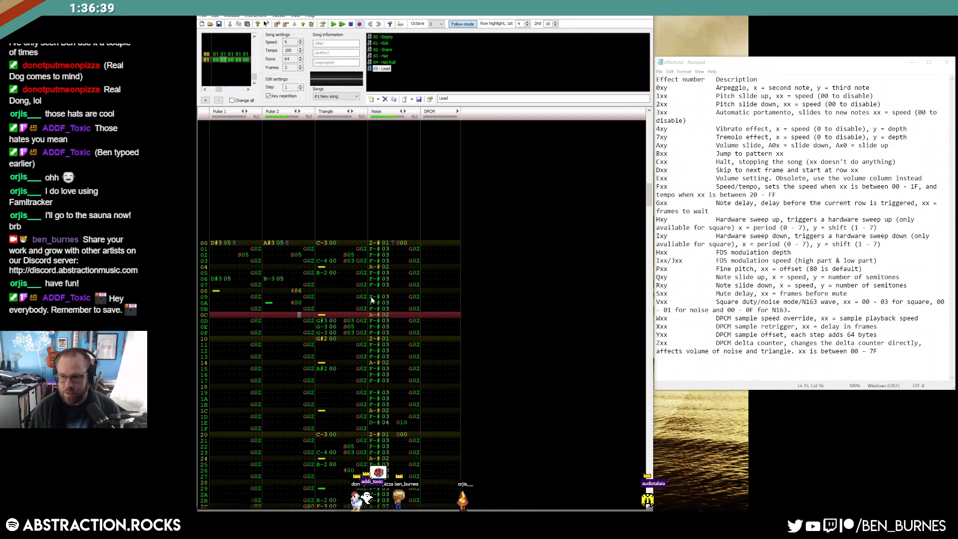
key(Return)
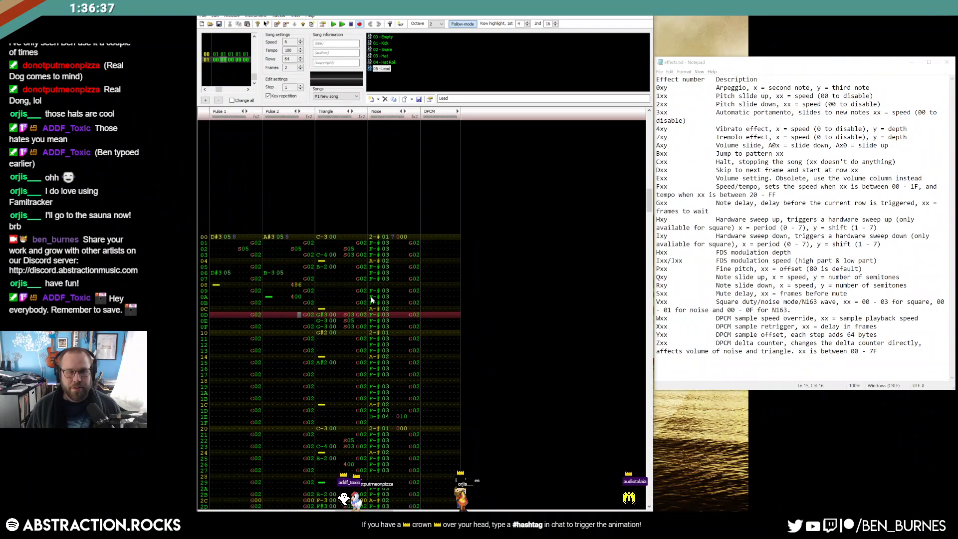
Start saving the song as a FamiTracker file and browse to the Desktop folder.
key(ctrl+s)
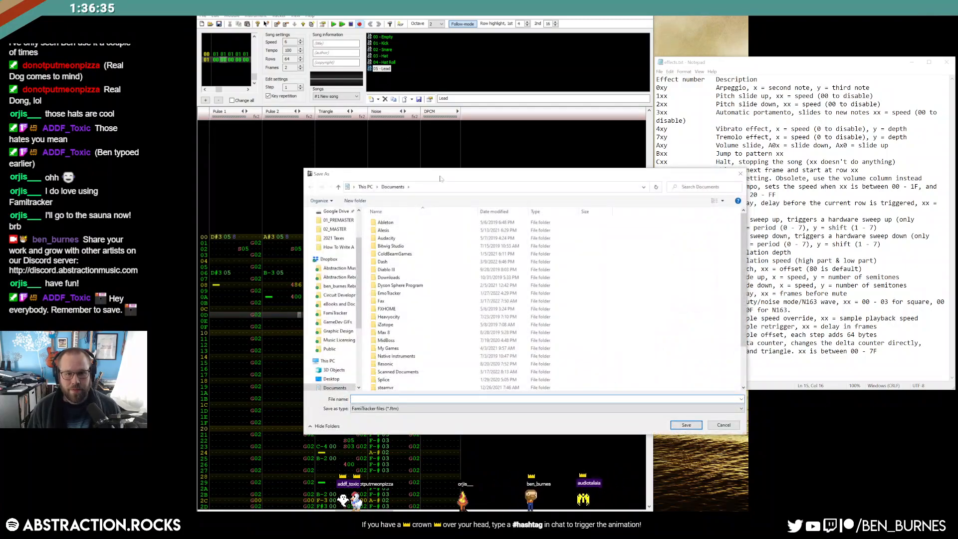
click(328, 342)
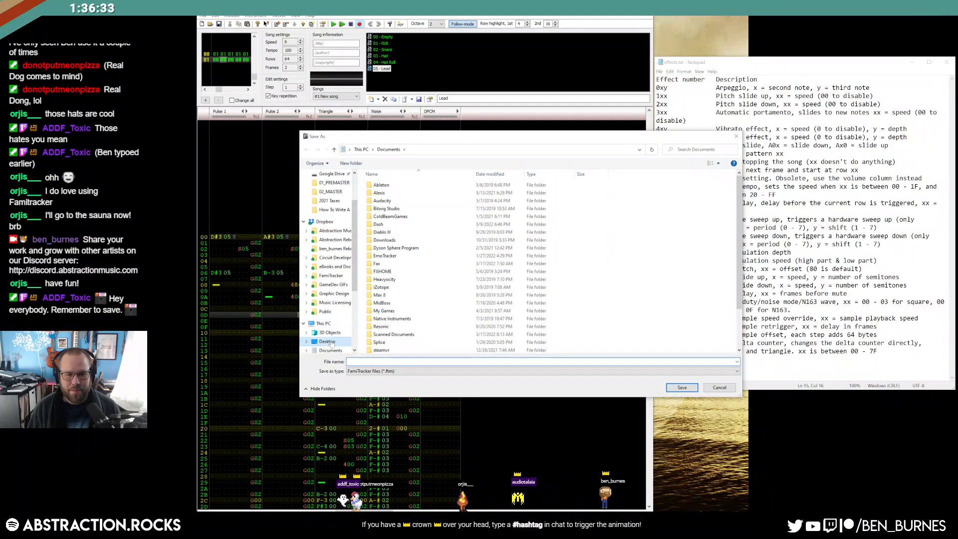
scroll(325, 318, up, 1)
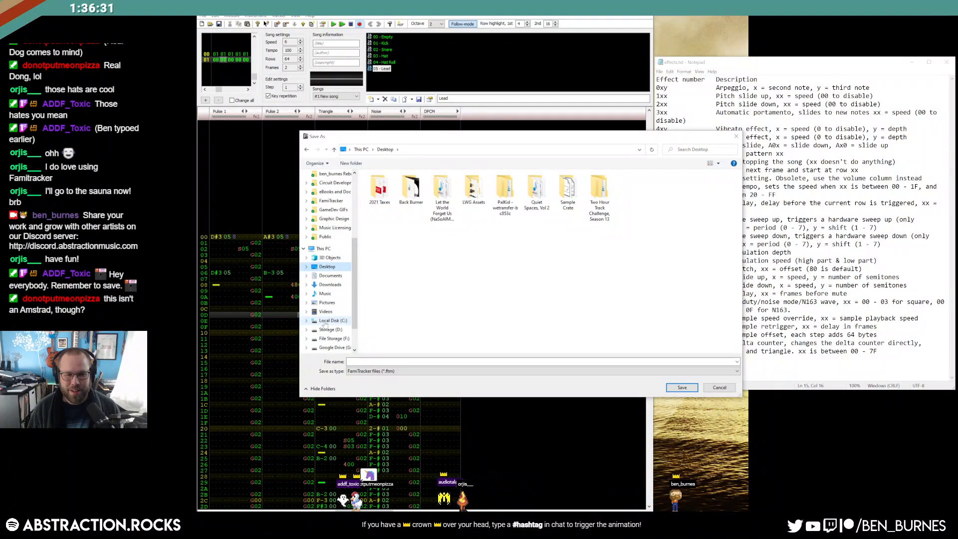
Browse the save location to the Two Hour Track Challenge folder under Dropbox > FamiTracker > Projects on the Storage (D:) drive.
click(336, 303)
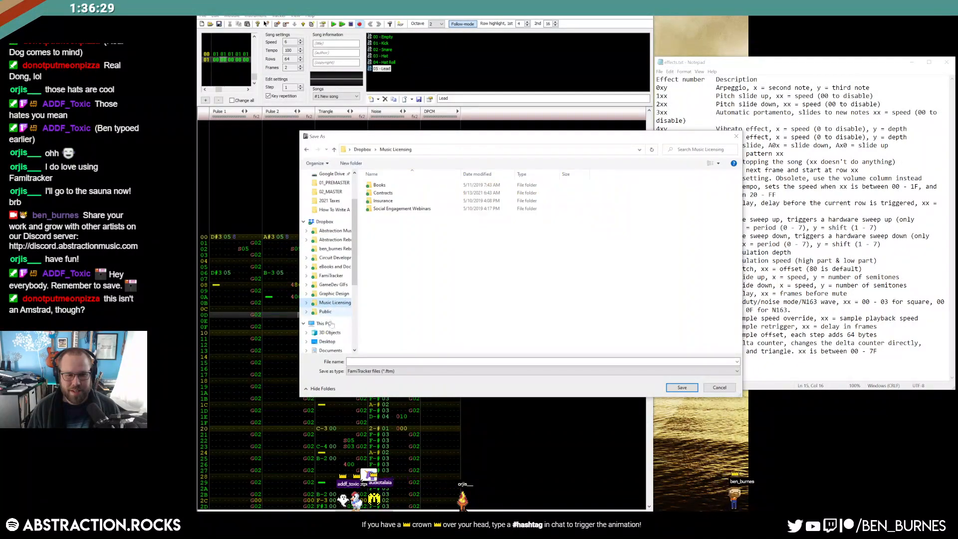
scroll(332, 330, down, 3)
click(330, 329)
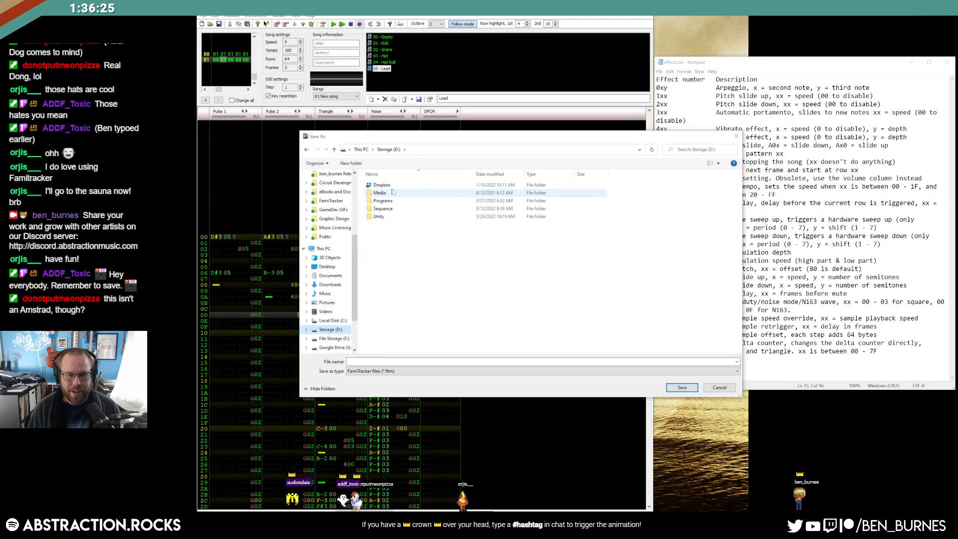
double_click(382, 185)
click(403, 225)
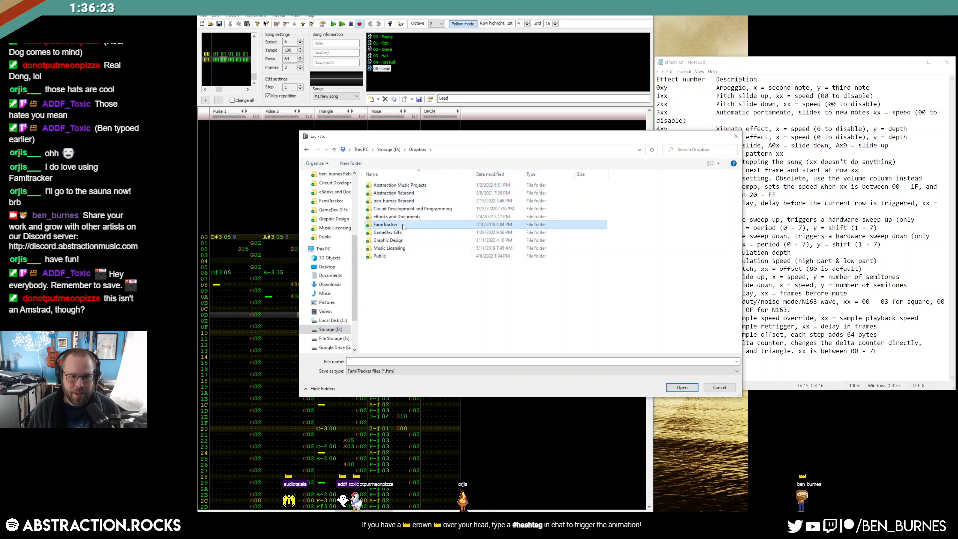
double_click(403, 225)
double_click(398, 202)
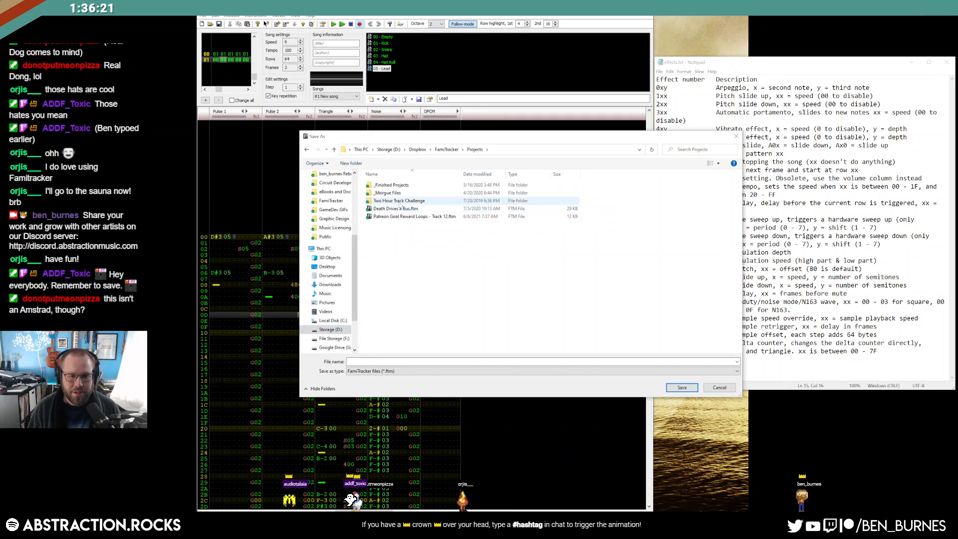
double_click(399, 201)
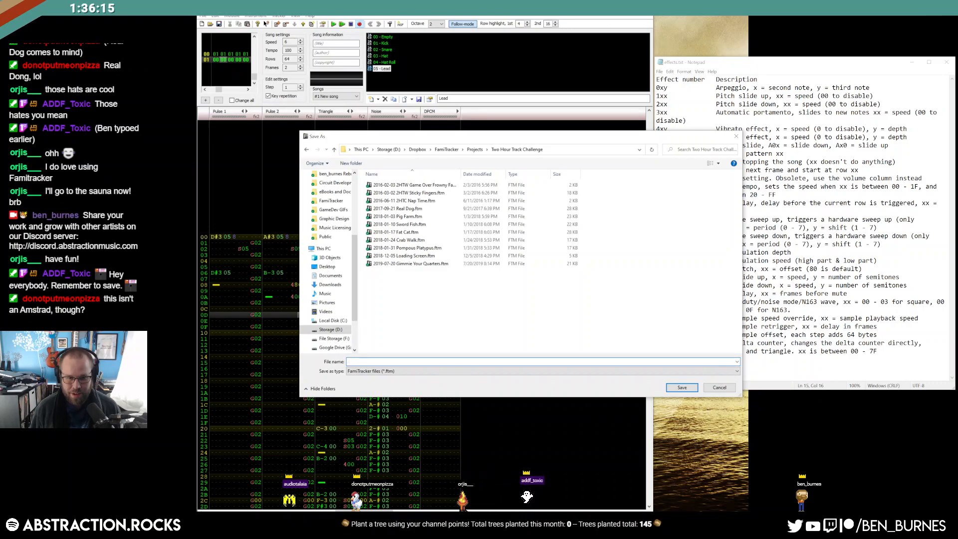
Name the module "2022-04-09 Dusty Cartridges" and save it as a FamiTracker file.
text(2022-04-09 Dusty Cartridges)
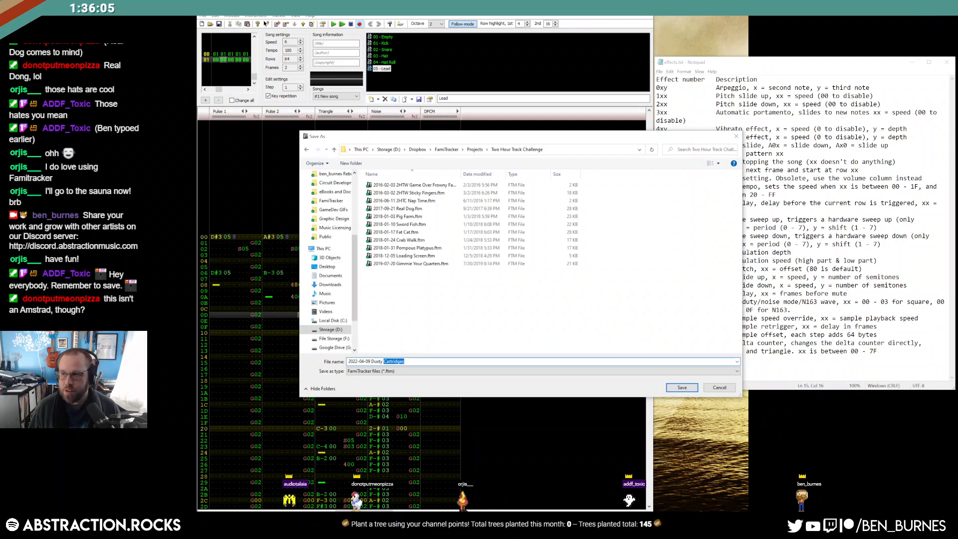
key(alt+Tab)
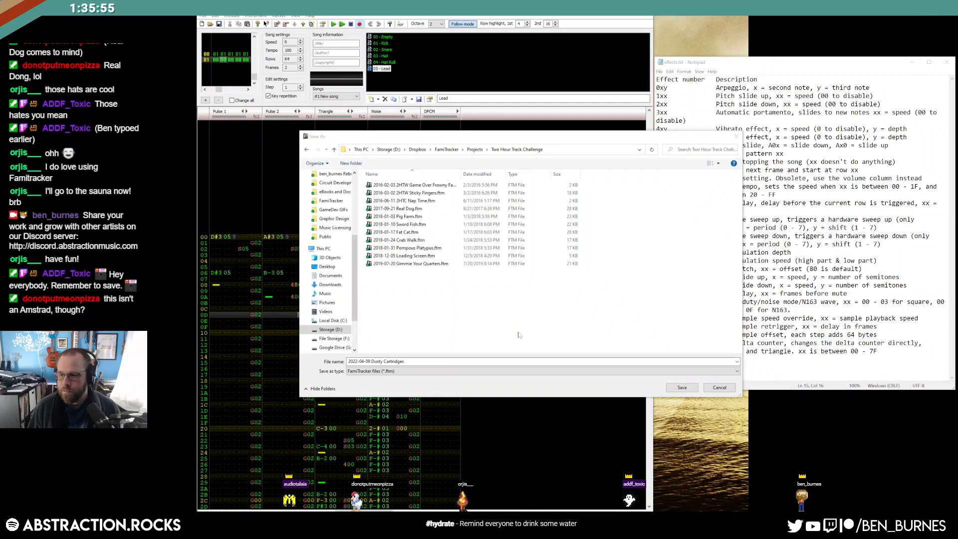
click(417, 360)
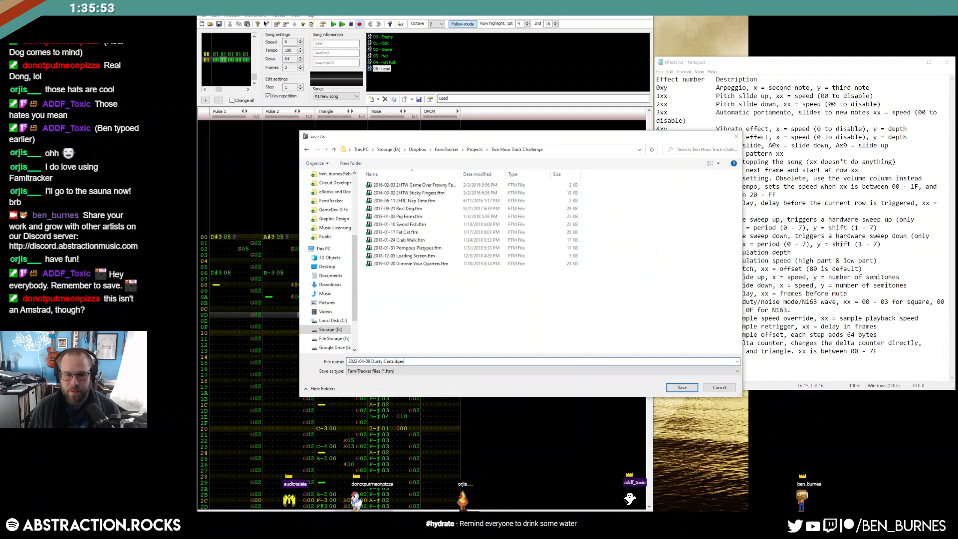
click(679, 388)
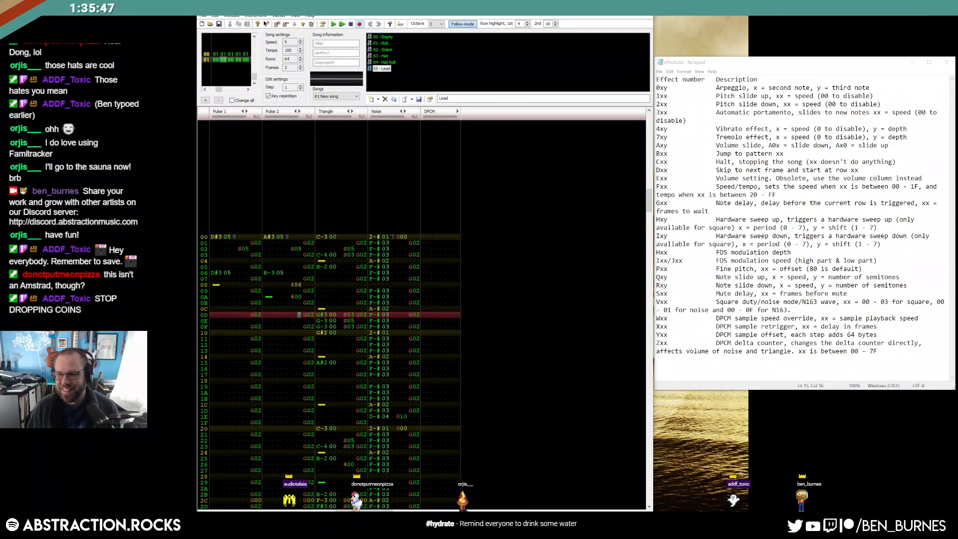
Play the pattern from row 00 to listen to the current arrangement.
click(219, 237)
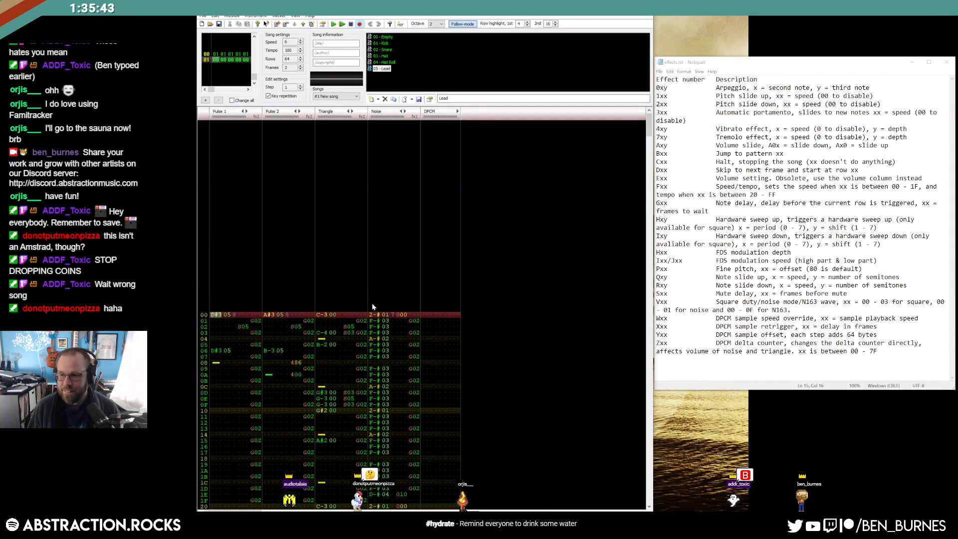
key(Return)
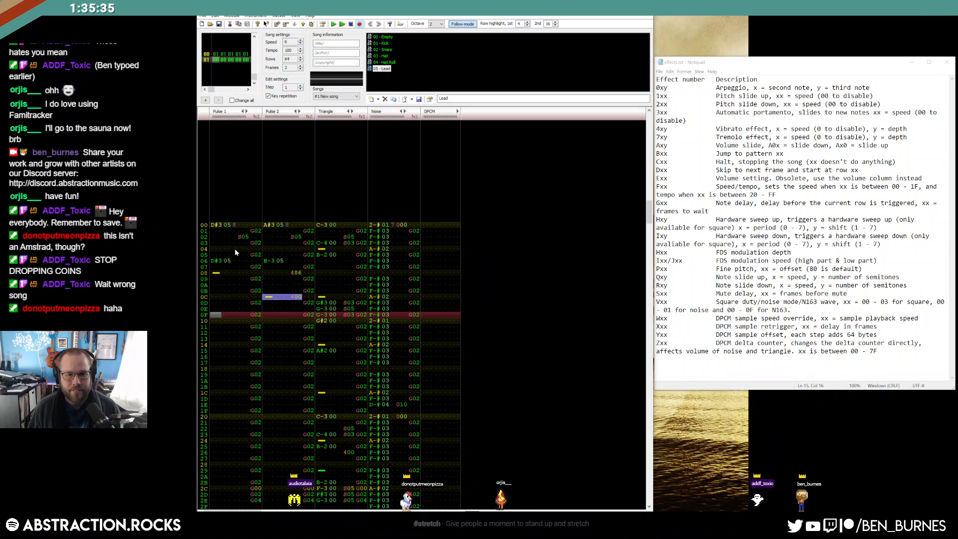
click(211, 291)
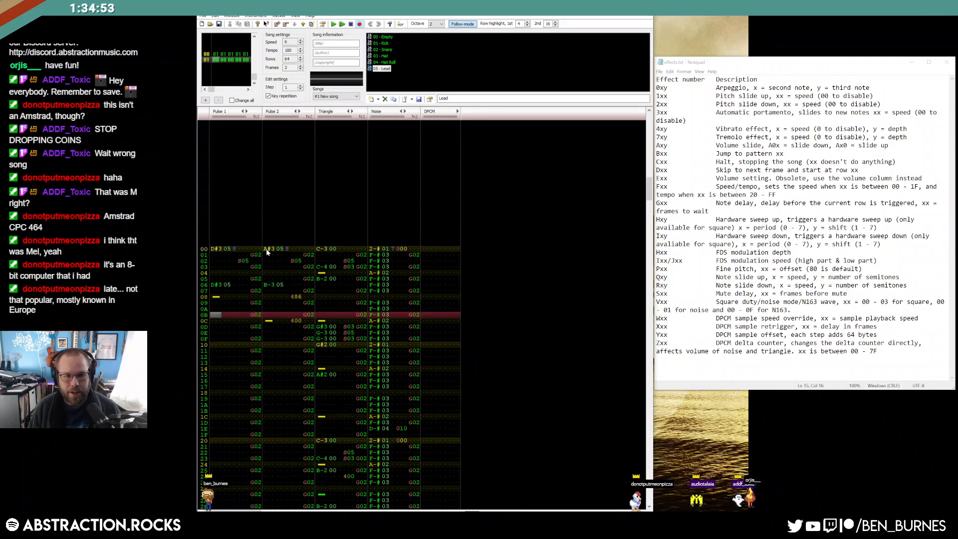
Copy the Pulse 2 phrase from rows 00 to 0F and paste it starting at row 10.
drag(274, 251, 306, 338)
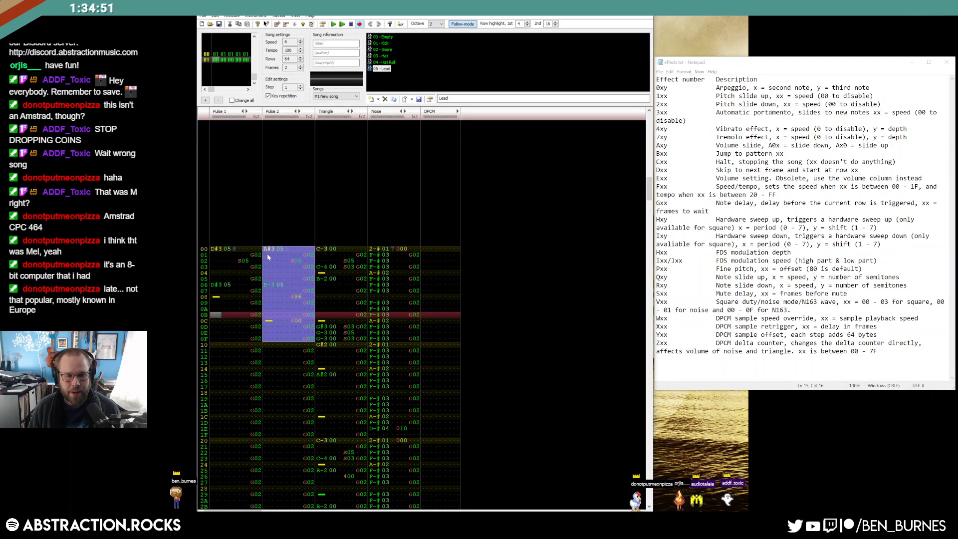
click(268, 327)
click(268, 332)
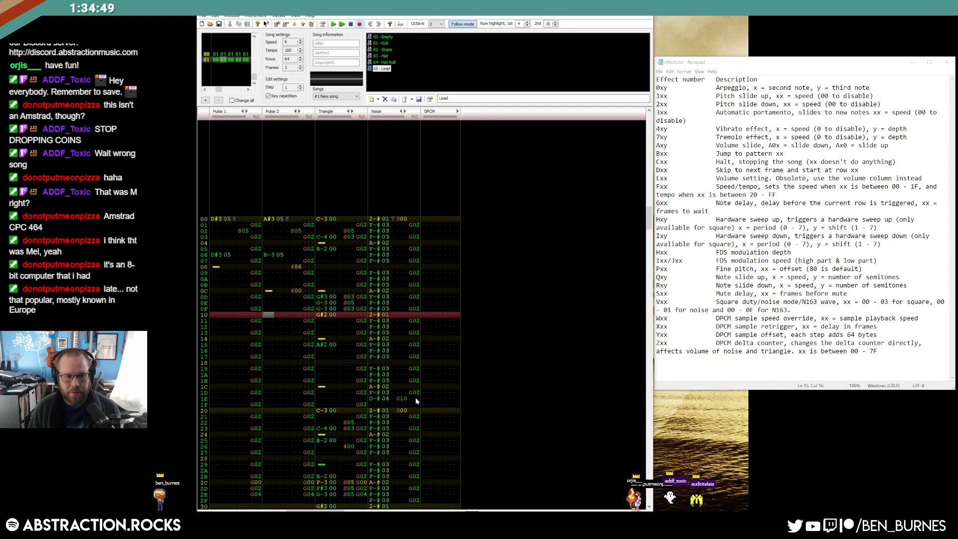
drag(267, 219, 293, 320)
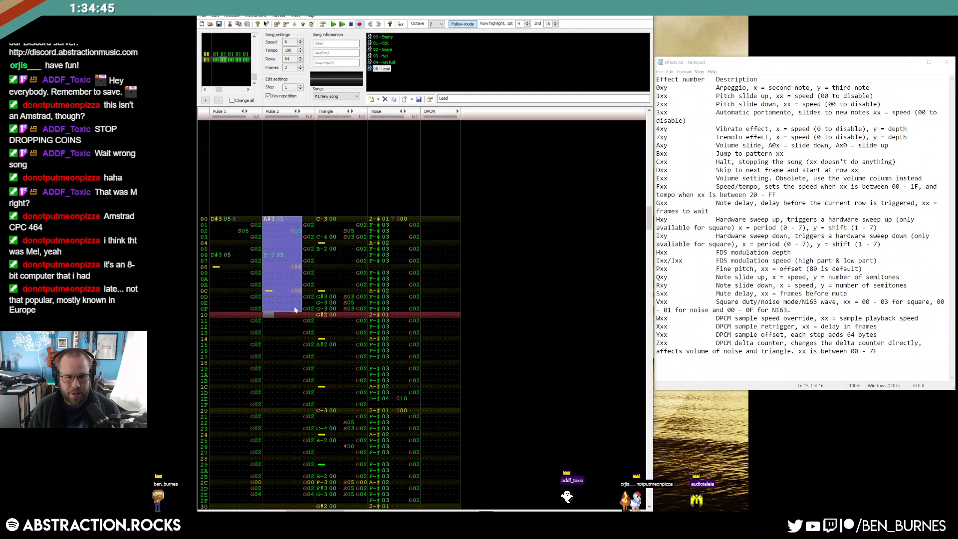
key(ctrl+v)
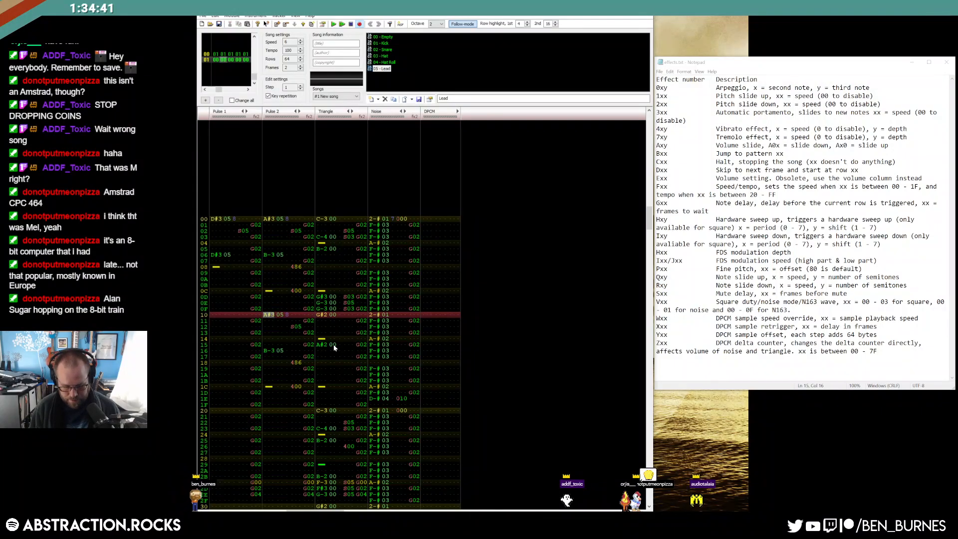
Change the first note of the pasted Pulse 2 phrase at row 10 to C-4.
key(Up)
key(Up)
key(Down)
key(Down)
key(Up)
key(Up)
key(Down)
key(Down)
key(ctrl+F4)
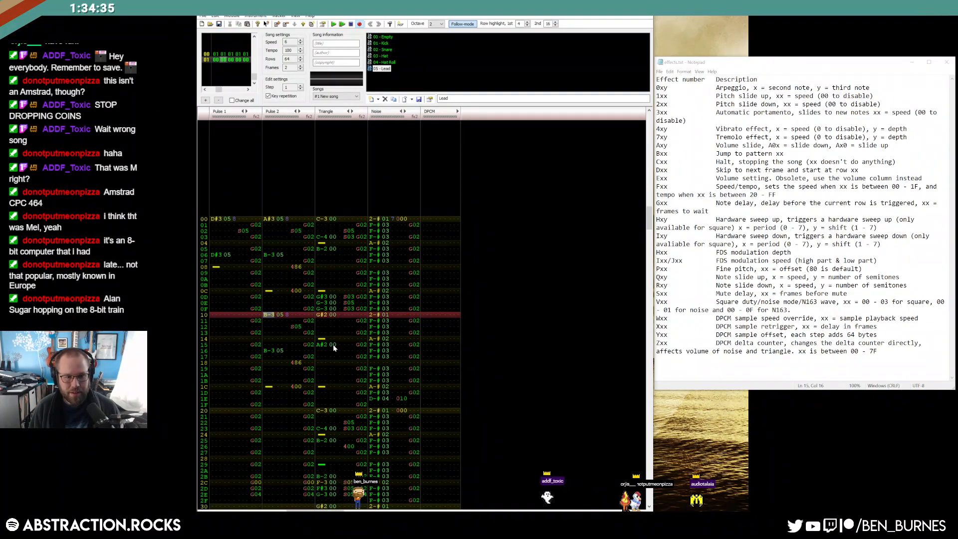
key(u)
key(Down)
key(Up)
key(Up)
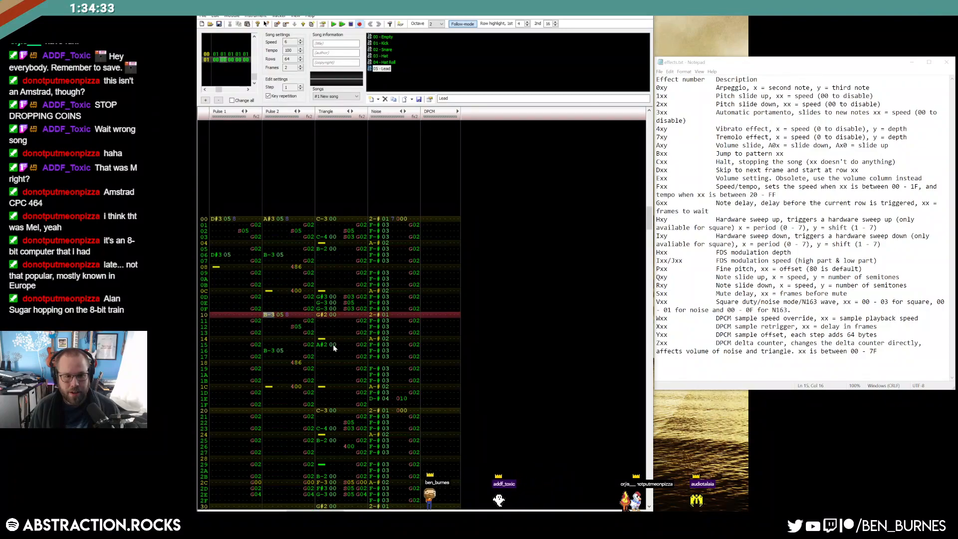
key(i)
Change the Pulse 2 note at row 16 to D-4 and play the phrase back.
key(Down)
key(Down)
key(Down)
key(Down)
key(Down)
key(o)
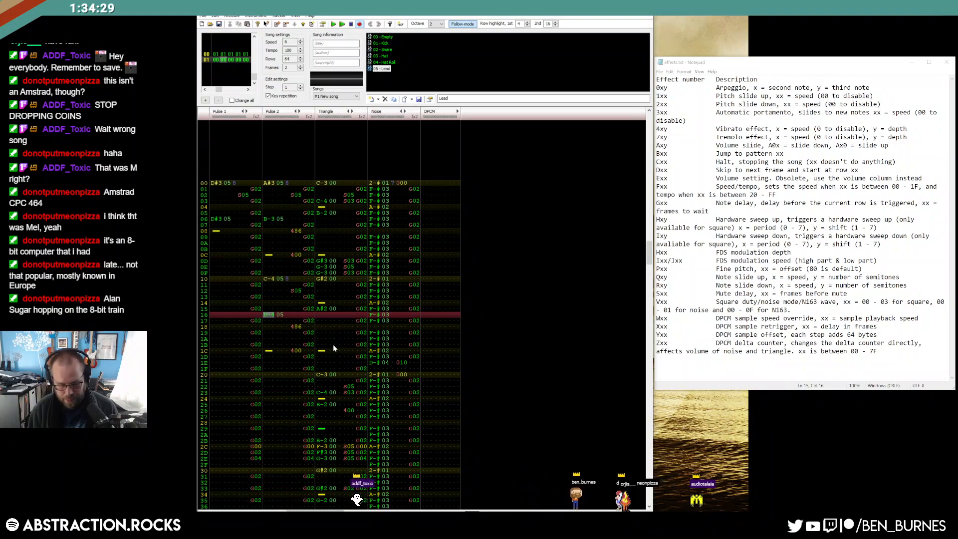
key(Return)
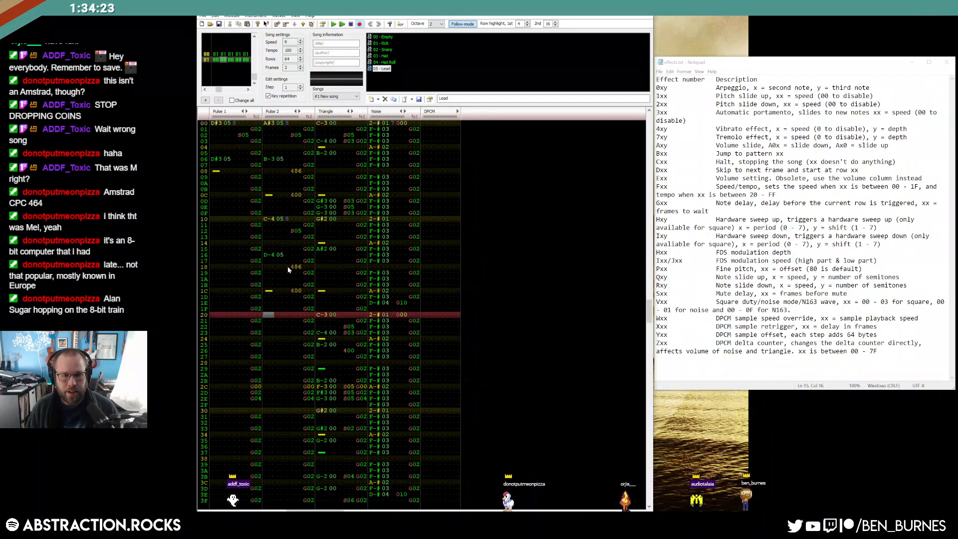
Copy the Pulse 2 phrase from rows 00 to 1F and paste it starting at row 20.
click(292, 267)
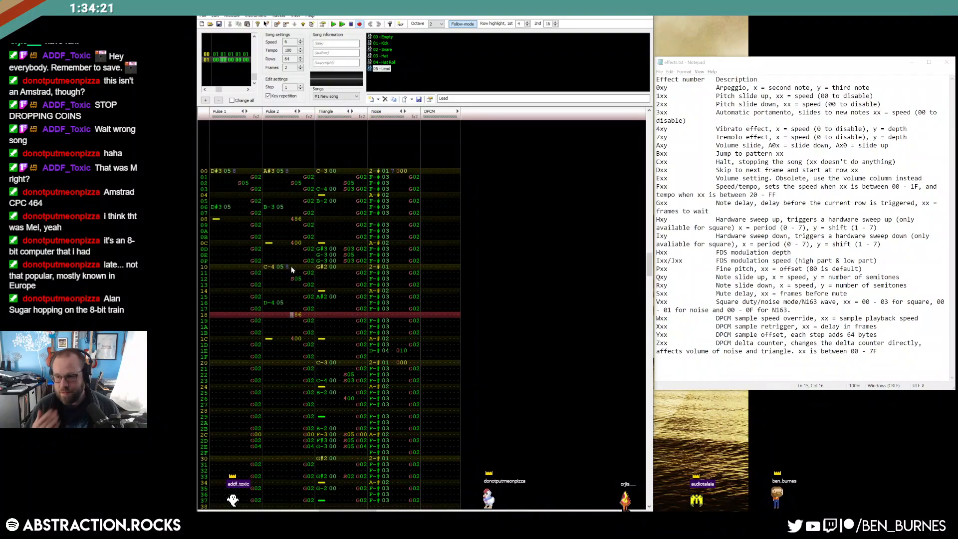
drag(268, 174, 294, 354)
key(ctrl+c)
click(265, 361)
key(ctrl+v)
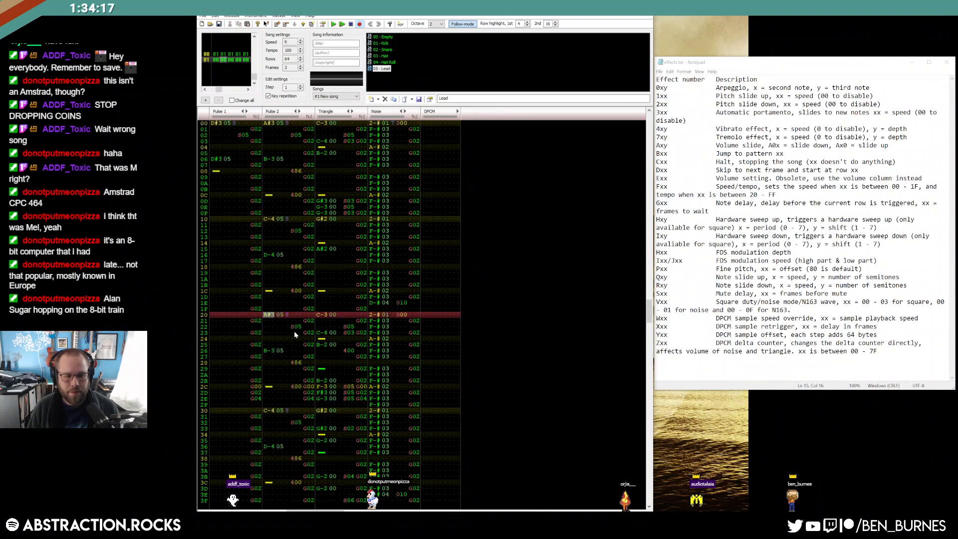
Play back the end of the pattern to check the pasted Pulse 2 phrase.
scroll(294, 333, down, 5)
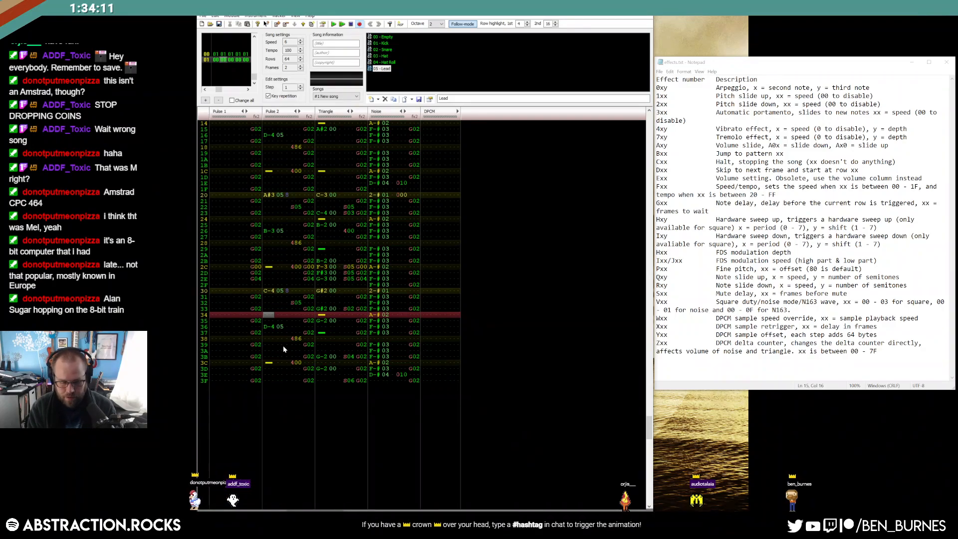
key(Return)
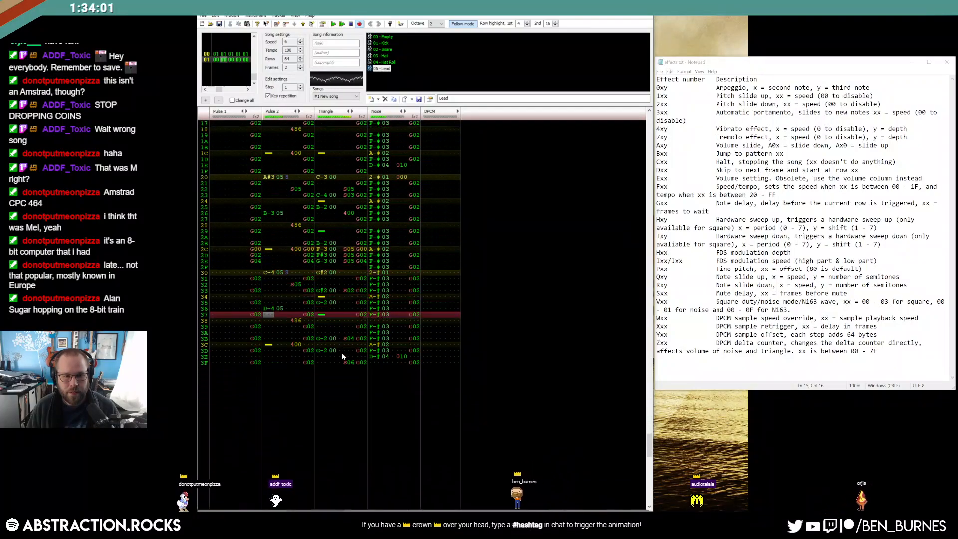
key(Return)
Delete the Triangle note cut at row 37 and enter a note cut at row 39 instead.
click(323, 279)
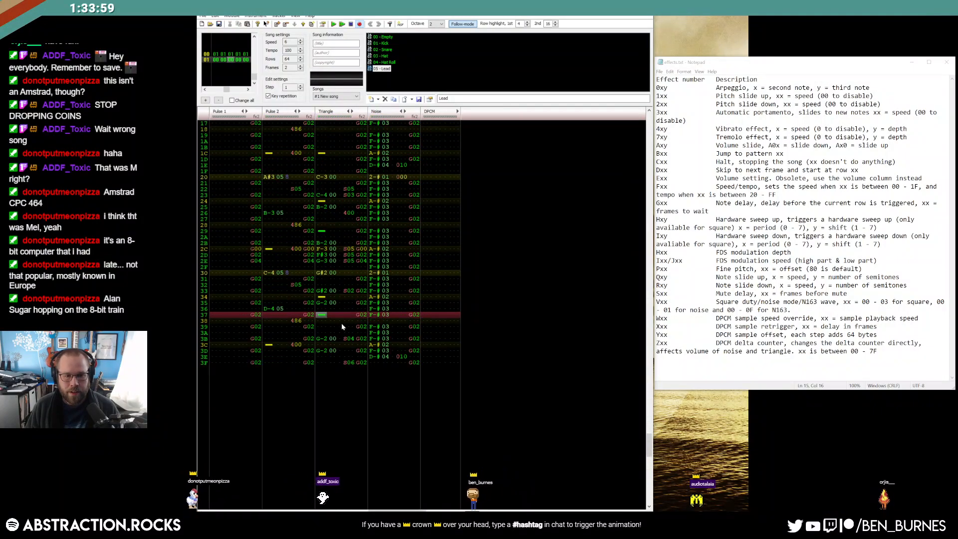
key(Delete)
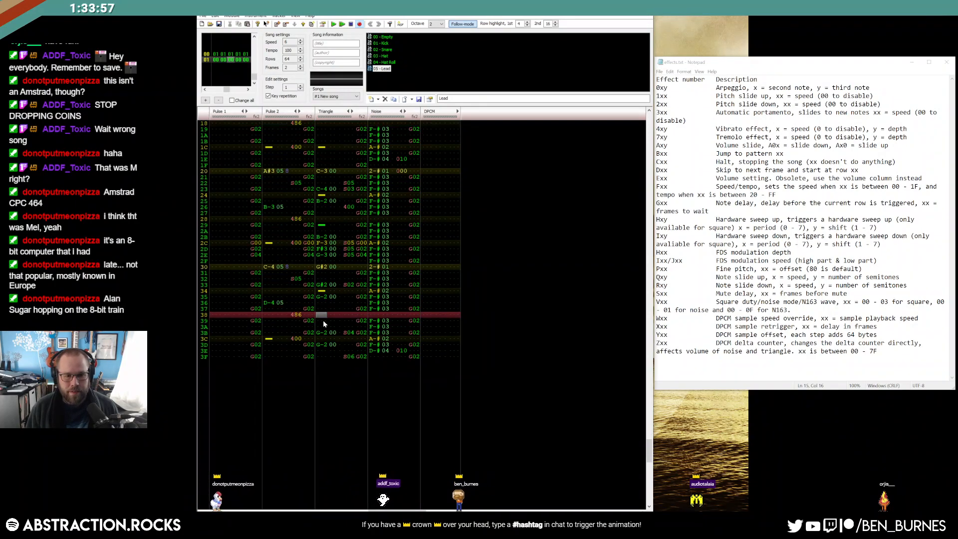
key(Down)
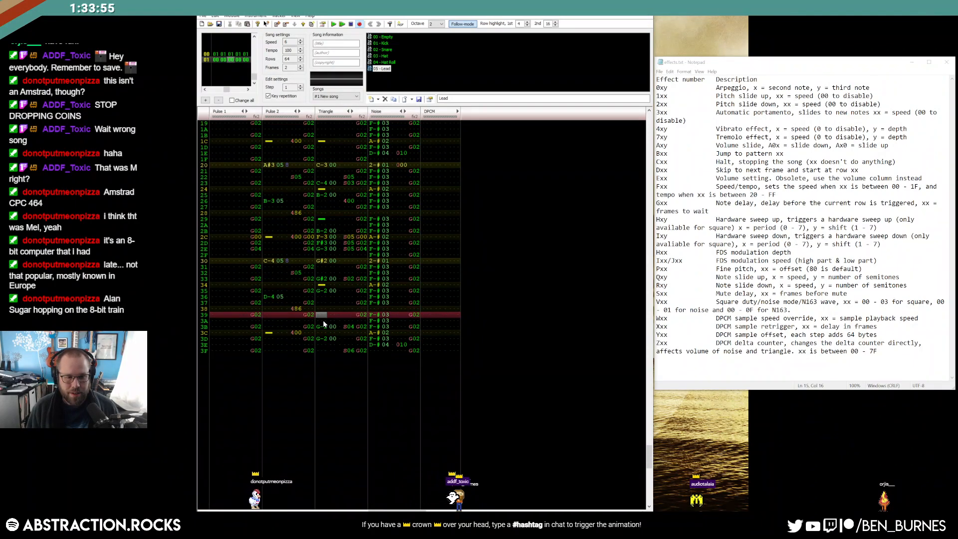
key(1)
Set the Pulse 2 vibrato effect at row 38 to 475.
key(Up)
key(Up)
key(Left)
key(Left)
key(Left)
key(Left)
key(Left)
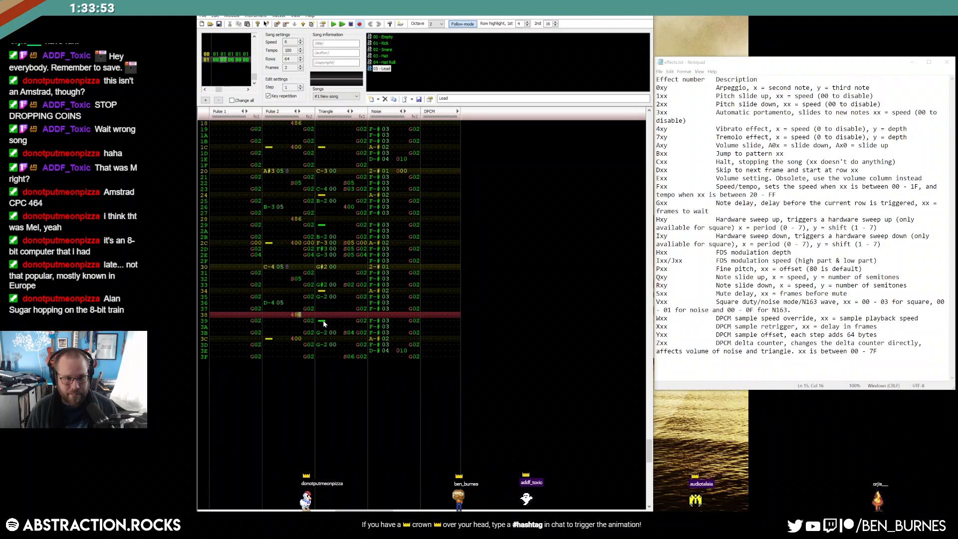
text(7)
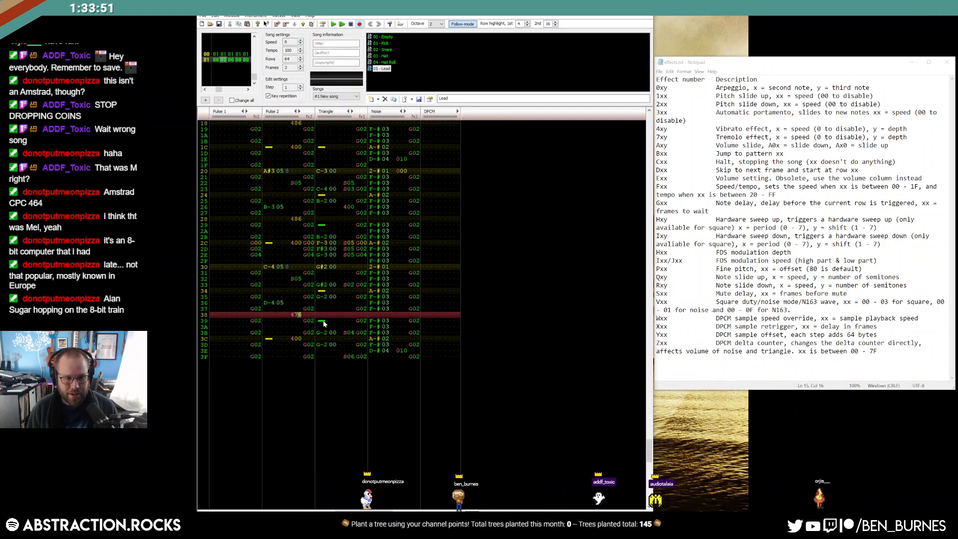
text(5)
key(Up)
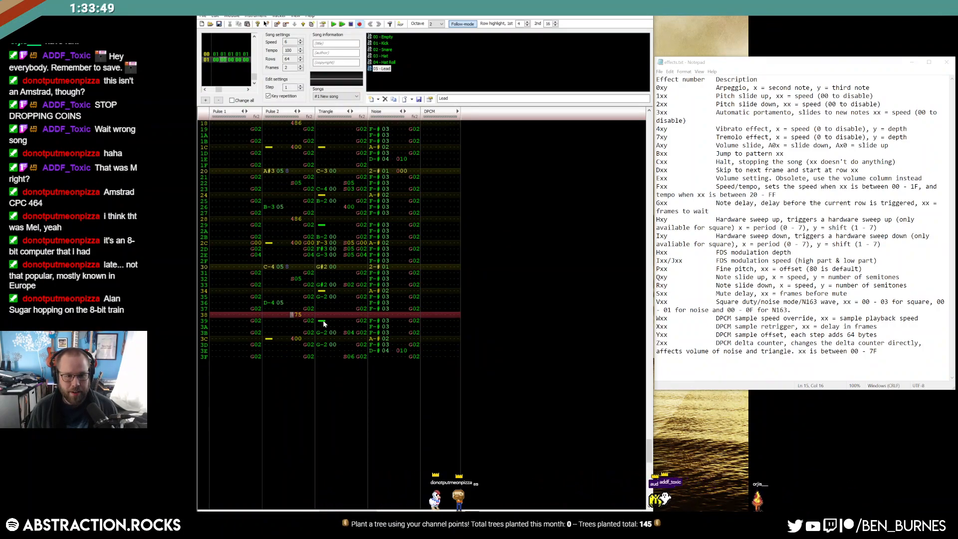
Copy the 475 vibrato effect over the Pulse 2 effects at rows 28, 18 and 08.
drag(299, 314, 293, 314)
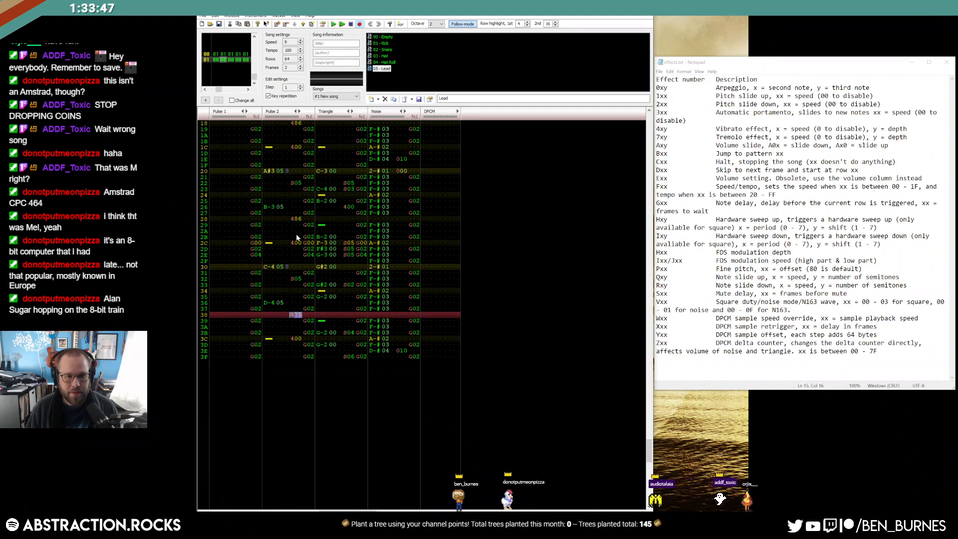
scroll(292, 220, up, 4)
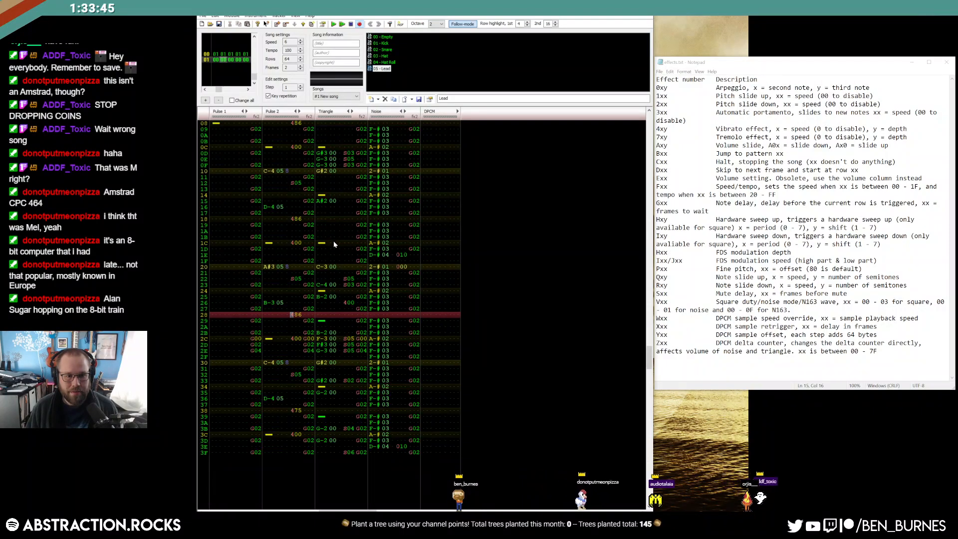
scroll(295, 201, up, 4)
scroll(298, 224, up, 4)
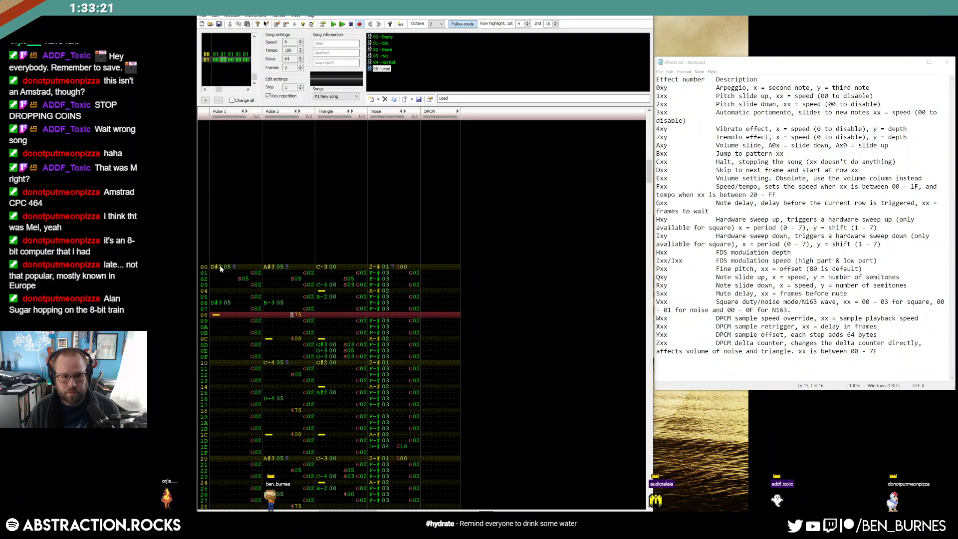
Play the pattern to hear the adjusted Pulse 2 vibrato.
key(Return)
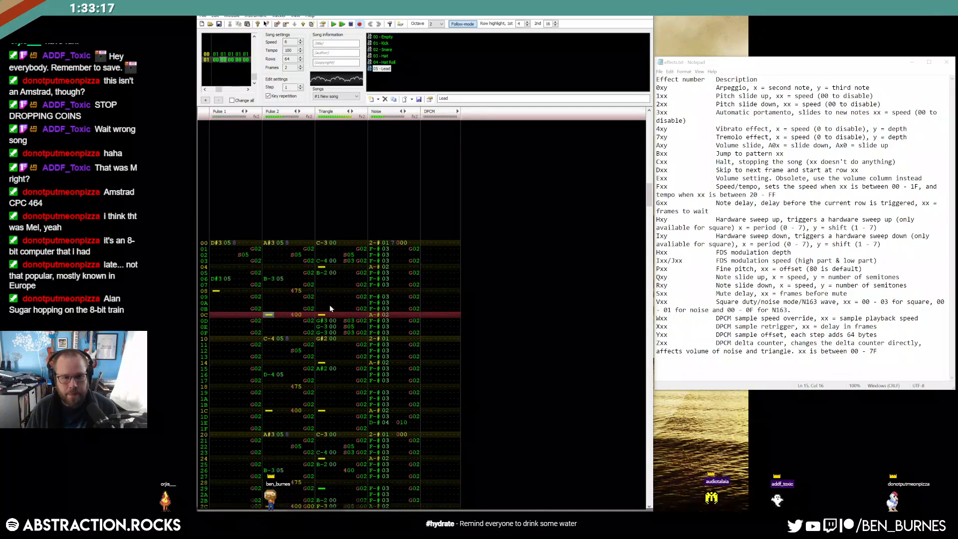
key(Return)
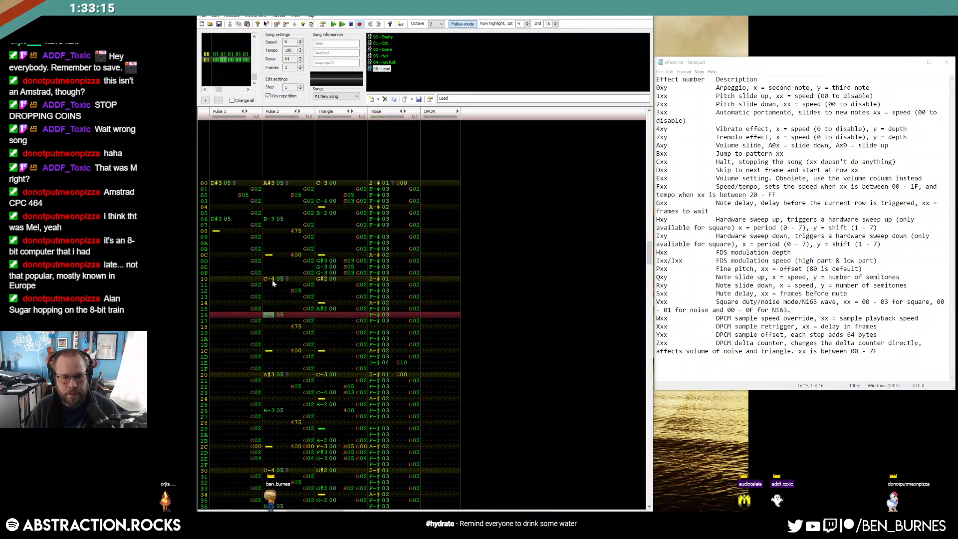
Enter C#4 notes with instrument 05 on Pulse 2 at rows 13 and 15.
key(Up)
key(Up)
key(Up)
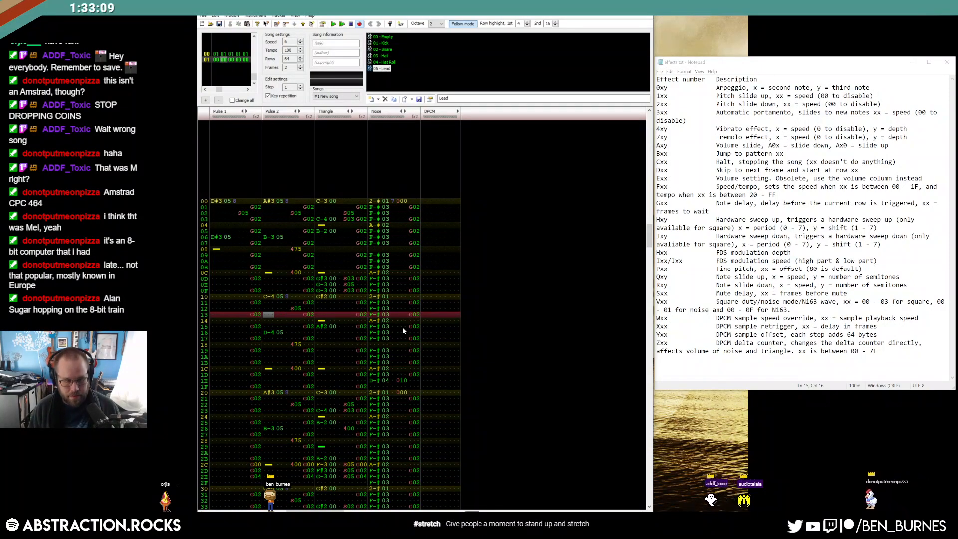
key(2)
key(KP_Multiply)
key(2)
key(Down)
key(2)
key(Up)
key(Up)
key(Up)
Add mute delays S02 at row 13 and S04 at row 15 to the Pulse 2 C#4 notes, and play the passage.
key(Right)
key(Right)
key(Right)
key(Right)
text(s)
key(Up)
key(Right)
key(Right)
text(2)
key(Down)
key(Left)
key(Left)
text(s)
key(Up)
key(Right)
key(Right)
text(4)
key(Return)
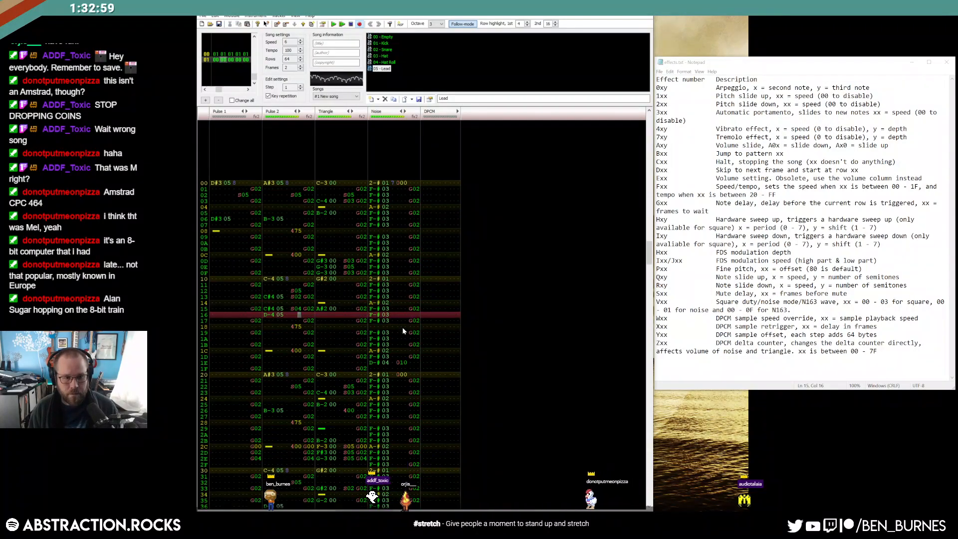
key(Return)
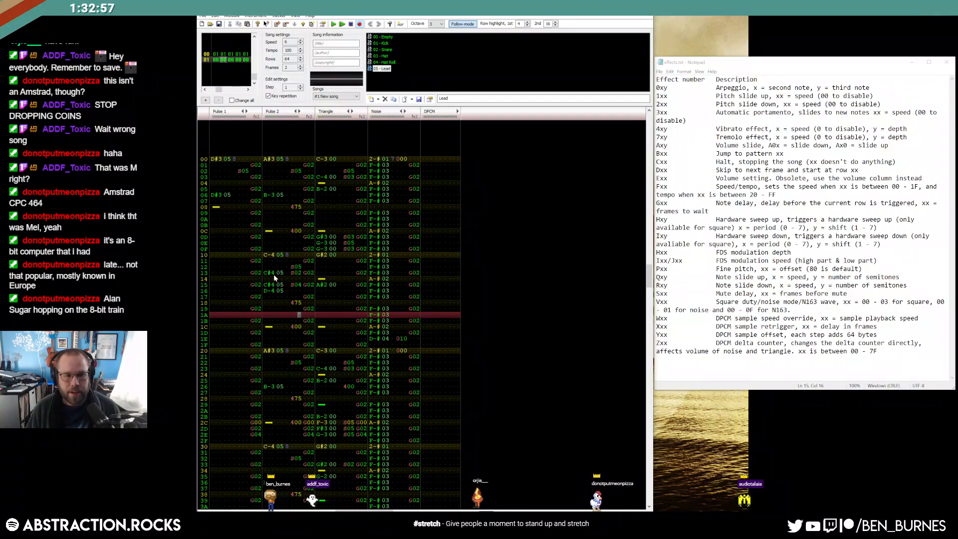
drag(267, 327, 287, 329)
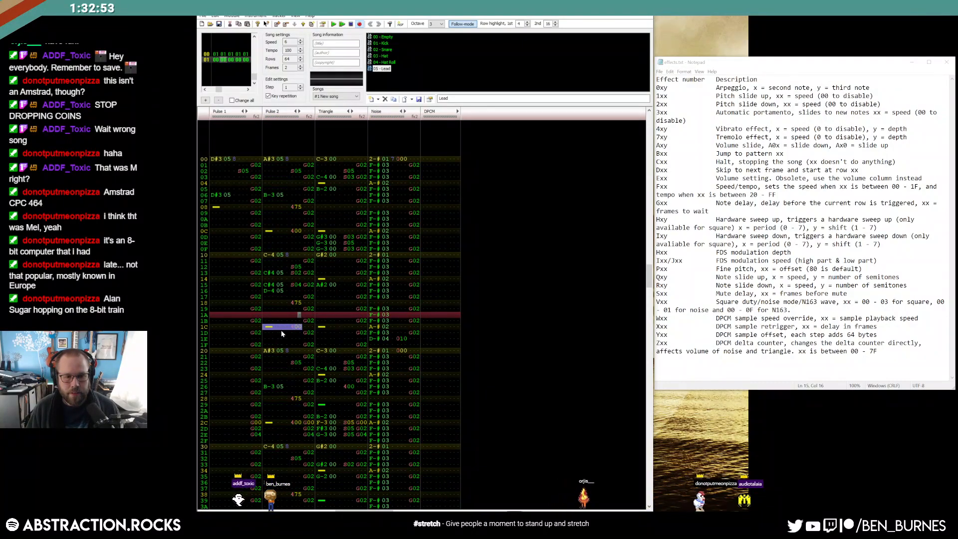
click(266, 334)
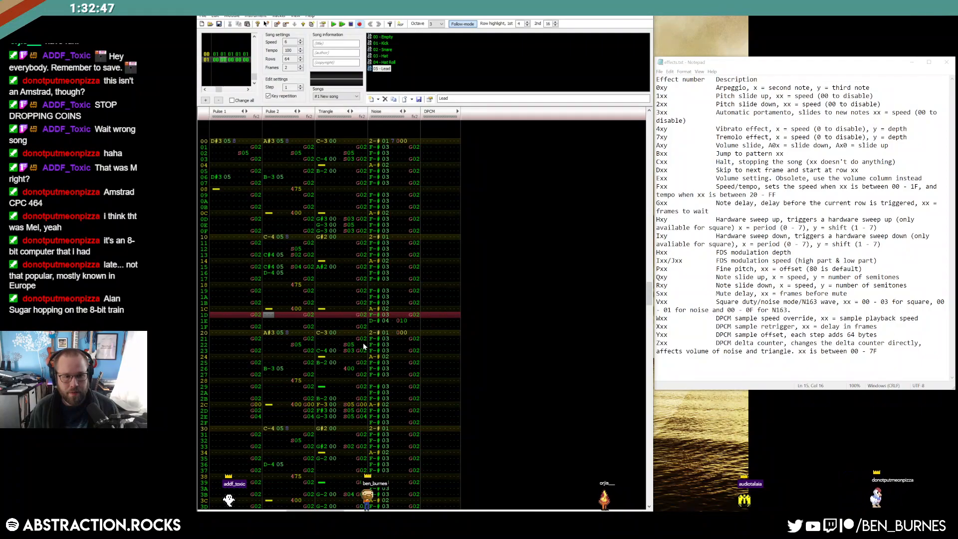
key(3)
key(Up)
key(Delete)
key(Up)
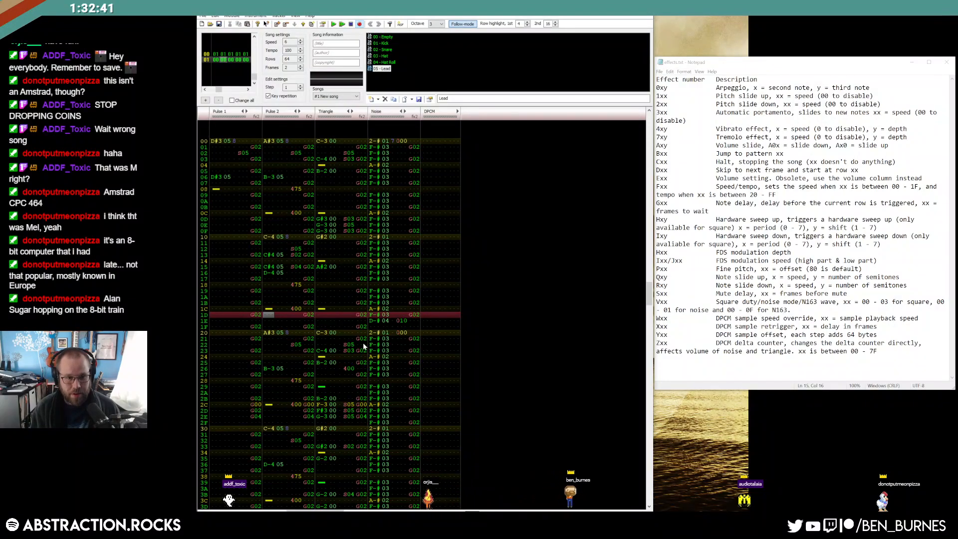
Enter the notes C-4 at row 1D and B-3 at row 1E on Pulse 2.
key(q)
key(m)
key(Right)
key(Right)
key(Right)
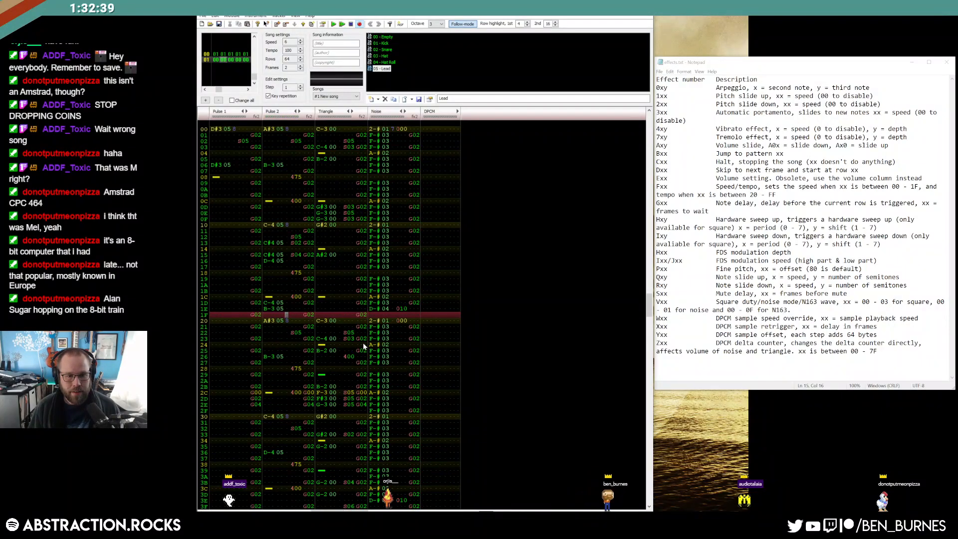
Set the Pulse 2 effects to S04 at row 1D, 475 at row 1E and 400 at row 20, playing the pattern to check.
click(293, 273)
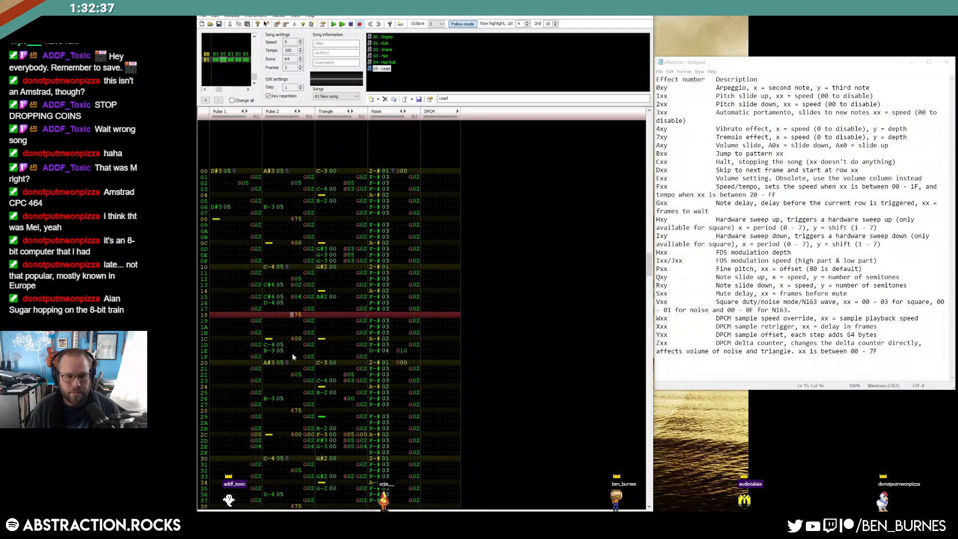
click(292, 352)
key(Down)
key(Down)
text(4)
key(Up)
key(Up)
key(Return)
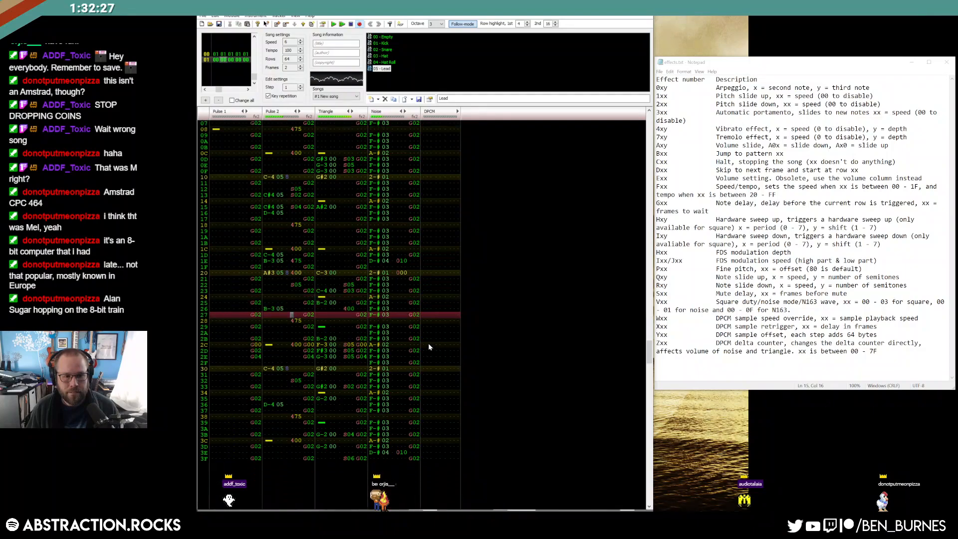
click(292, 248)
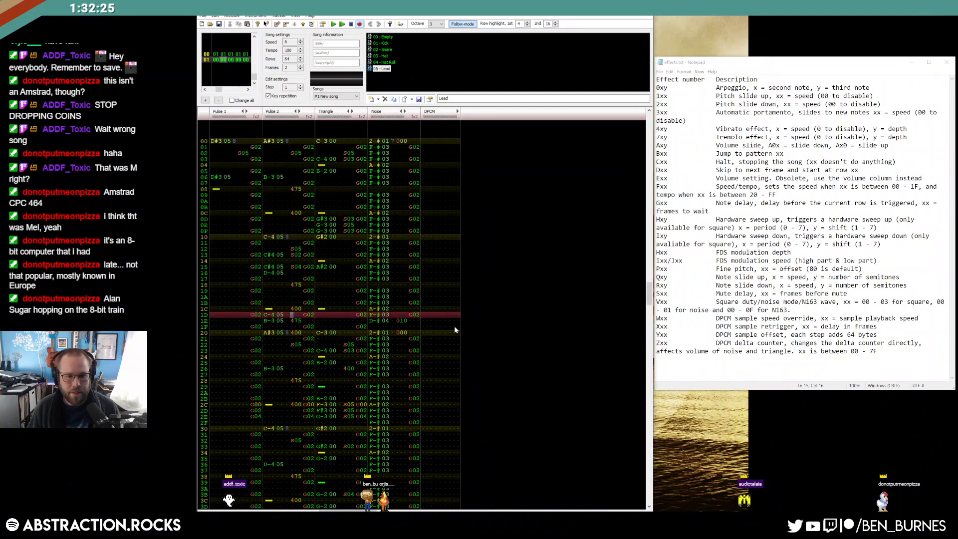
key(Down)
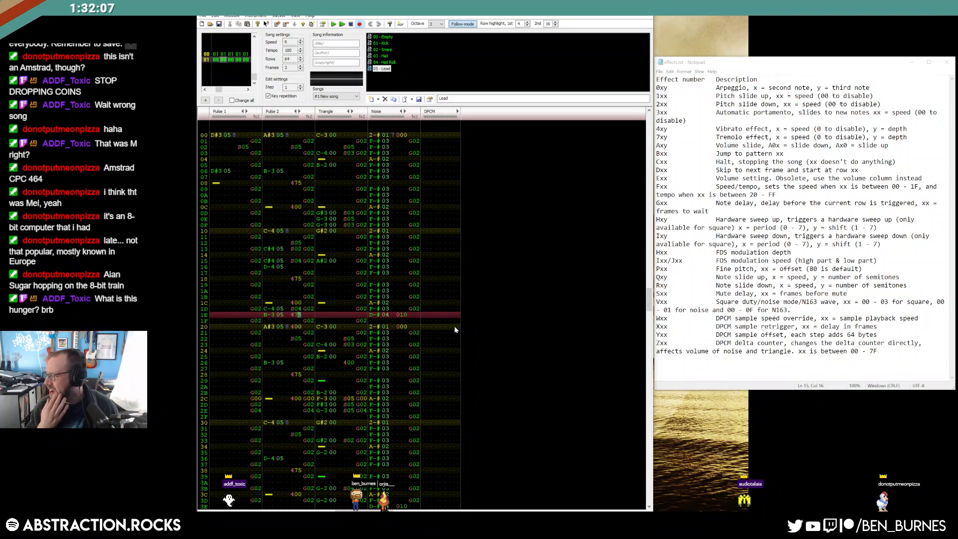
Copy the Pulse 1 phrase in rows 00 to 08 and paste it at row 10.
key(Home)
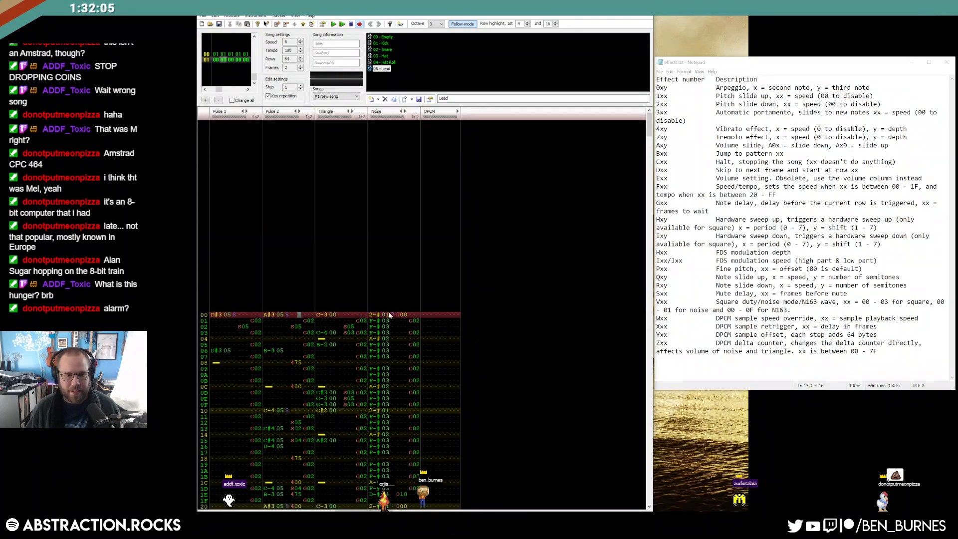
drag(219, 332, 242, 364)
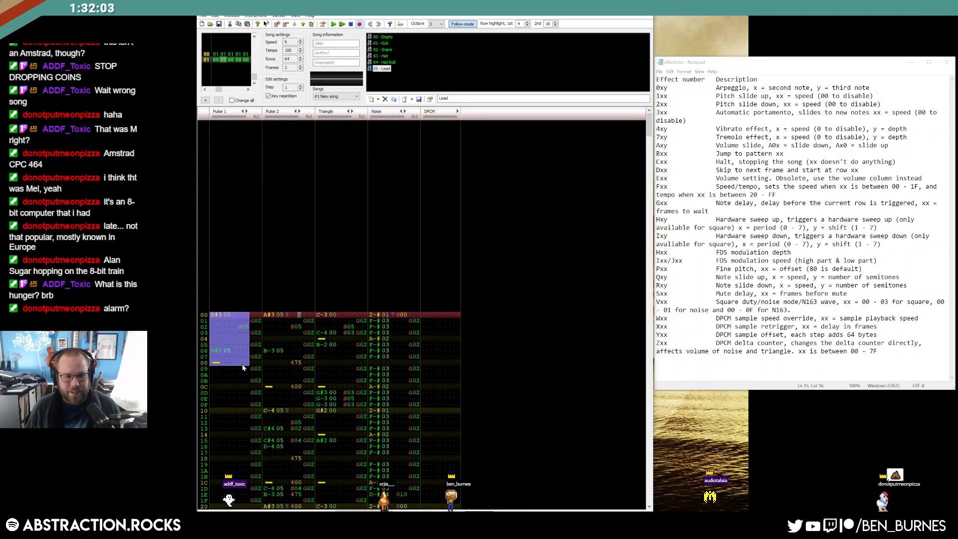
scroll(236, 372, down, 3)
click(220, 340)
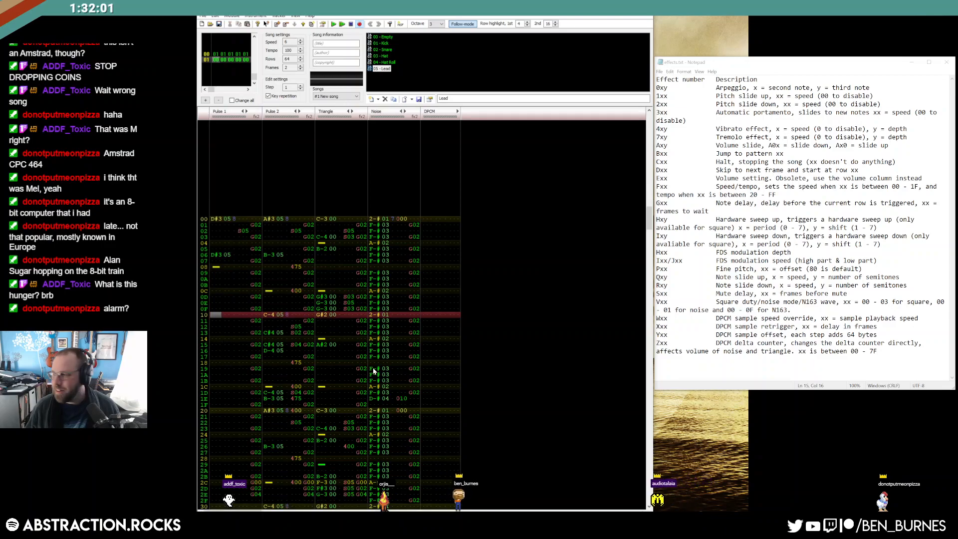
key(ctrl+v)
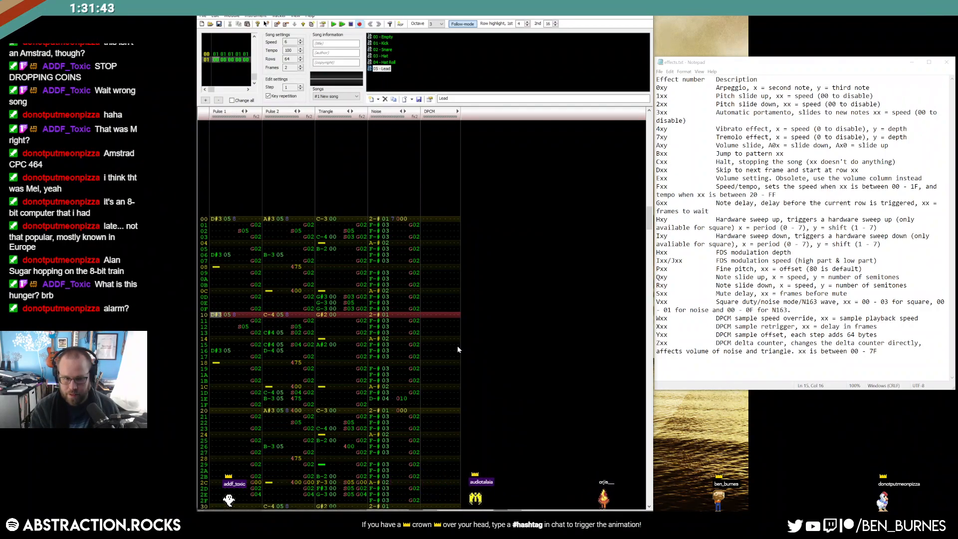
Change the Pulse 1 note at row 16 to F-3 and play the passage.
click(211, 347)
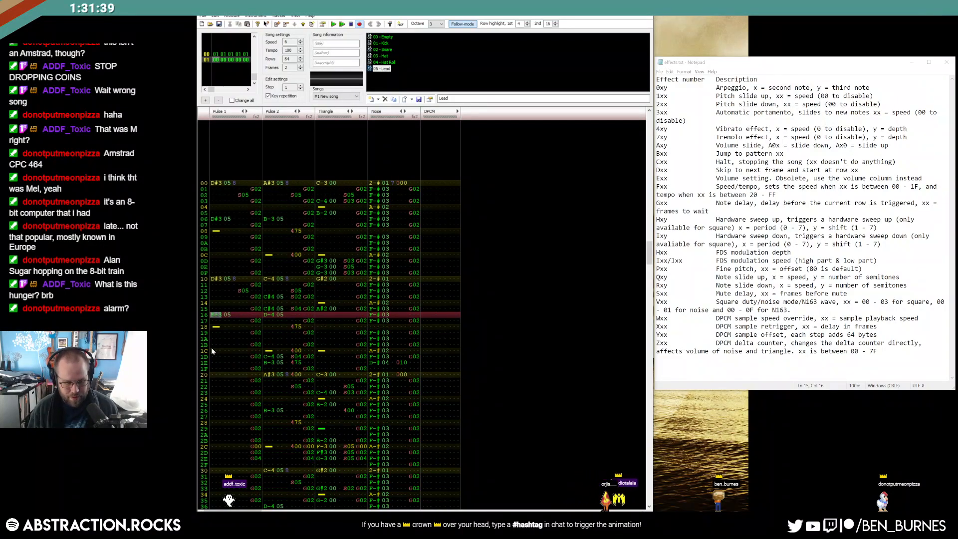
key(Return)
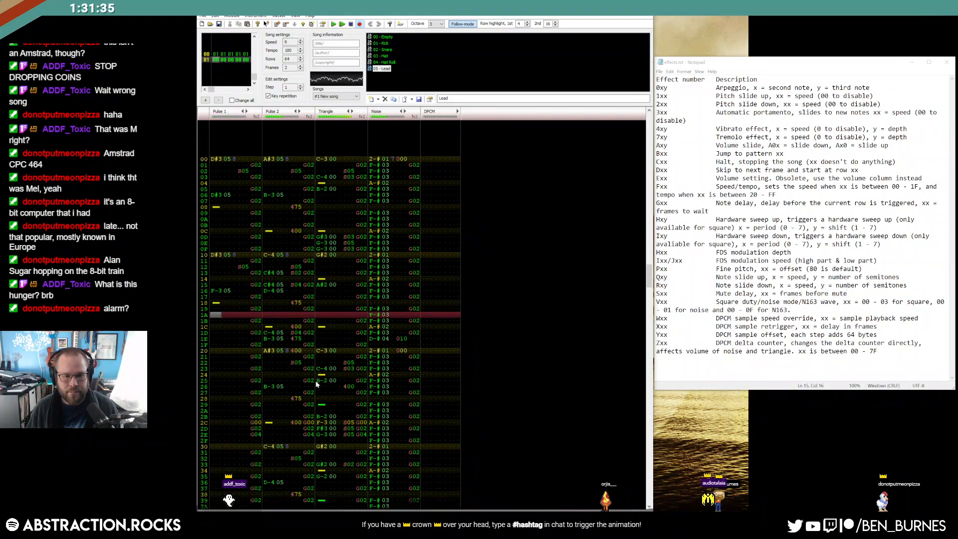
key(Return)
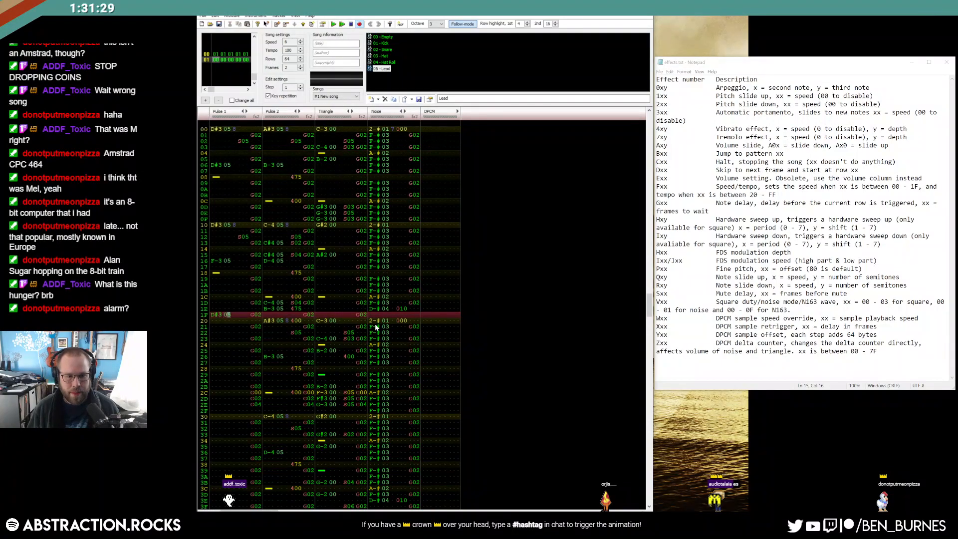
Give Pulse 1 F-3 notes with mute delay S03 at rows 1D and 1F, and play them.
text(S0)
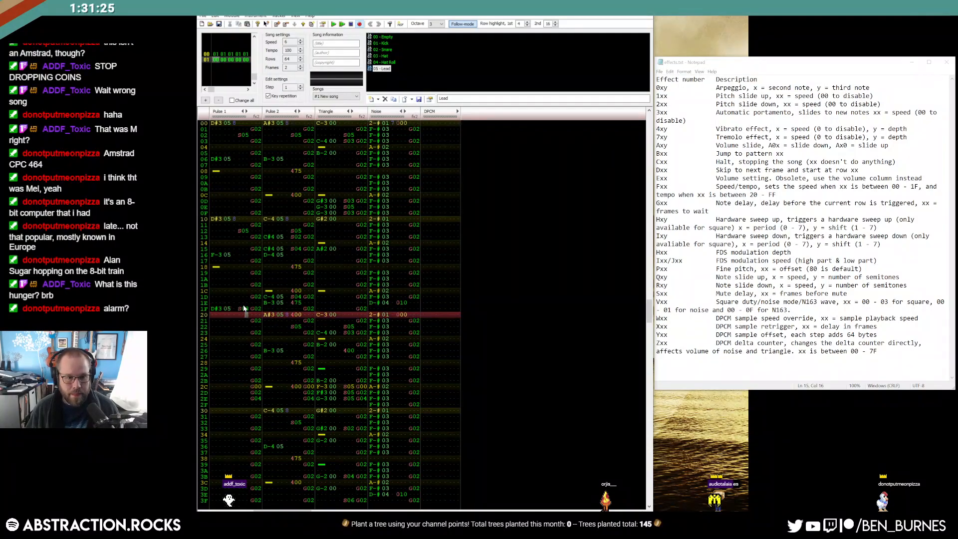
click(215, 297)
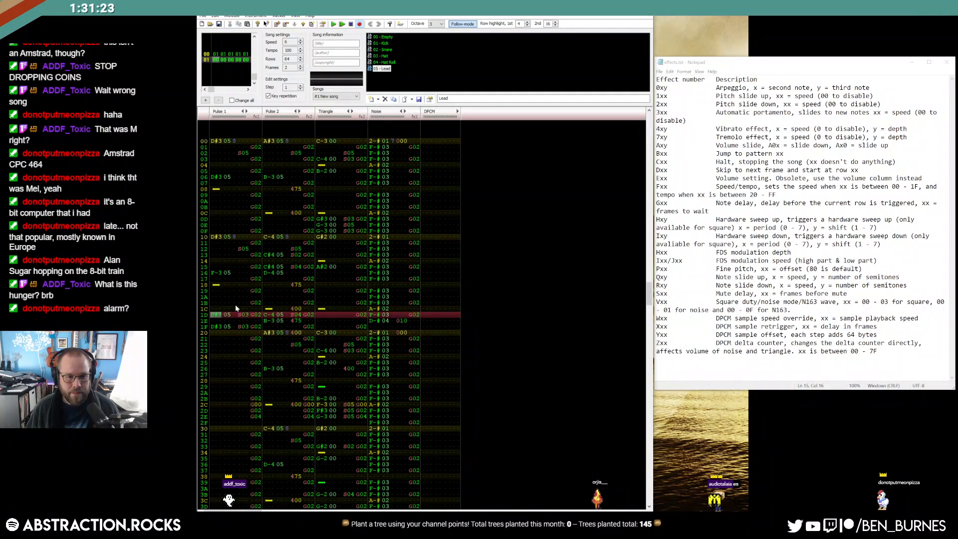
click(216, 326)
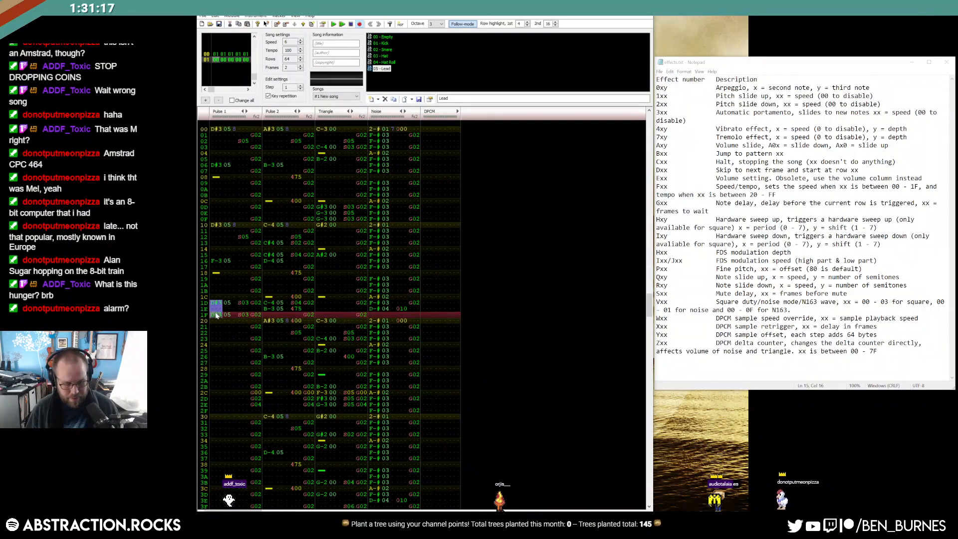
key(Return)
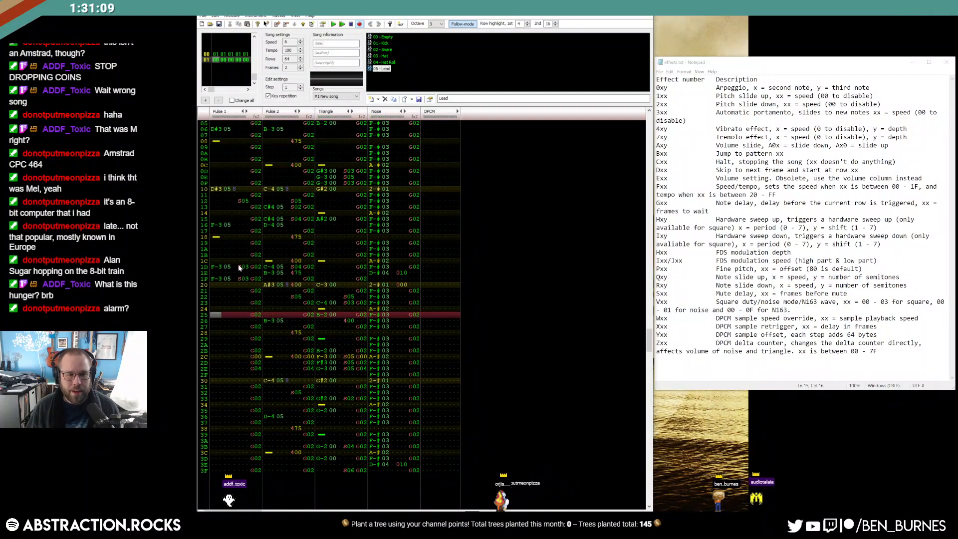
Copy Pulse 1 rows 00 to 1F to row 20 and play the repeated phrase.
click(220, 218)
drag(215, 188, 239, 374)
click(211, 380)
key(ctrl+v)
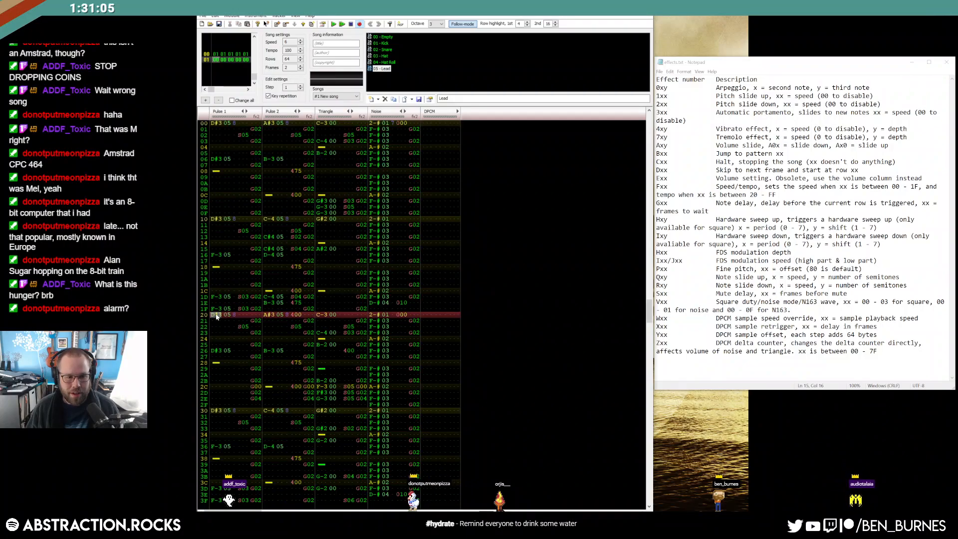
scroll(272, 420, down, 2)
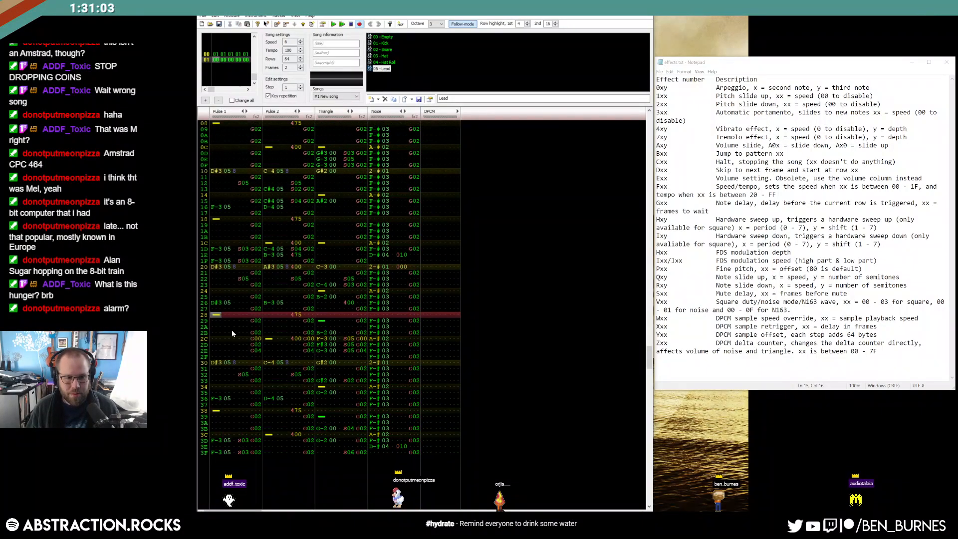
click(218, 269)
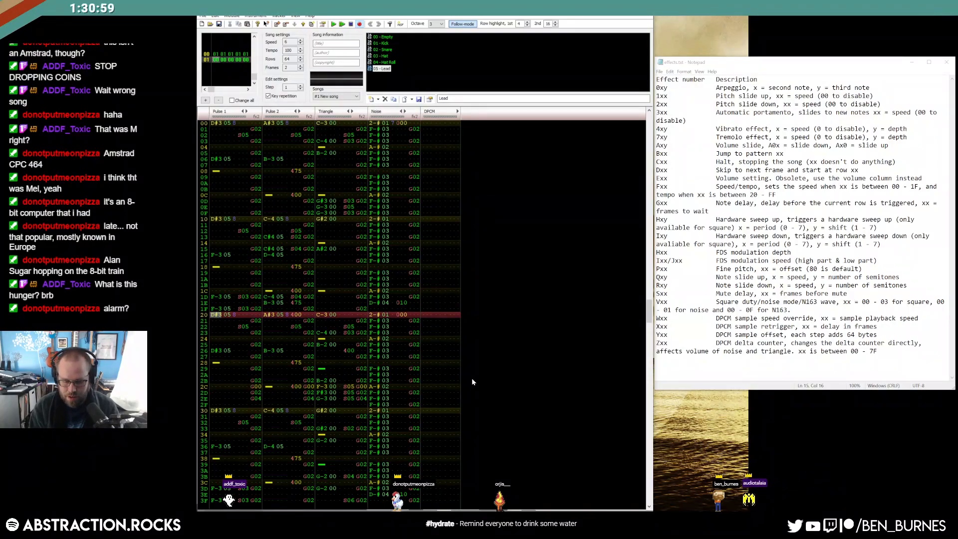
key(Return)
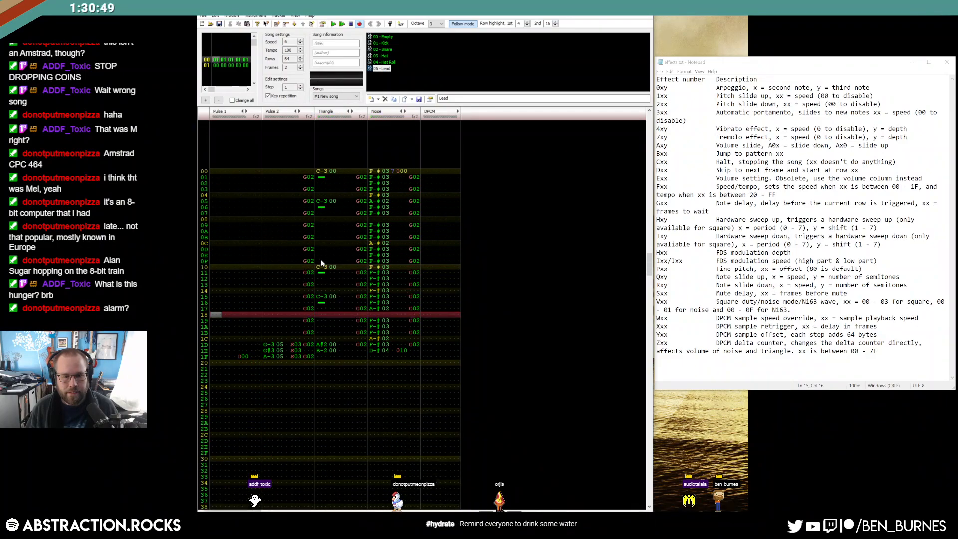
In frame 00, change the Triangle note at row 10 to B-2 and remove the note cut at row 11.
click(322, 272)
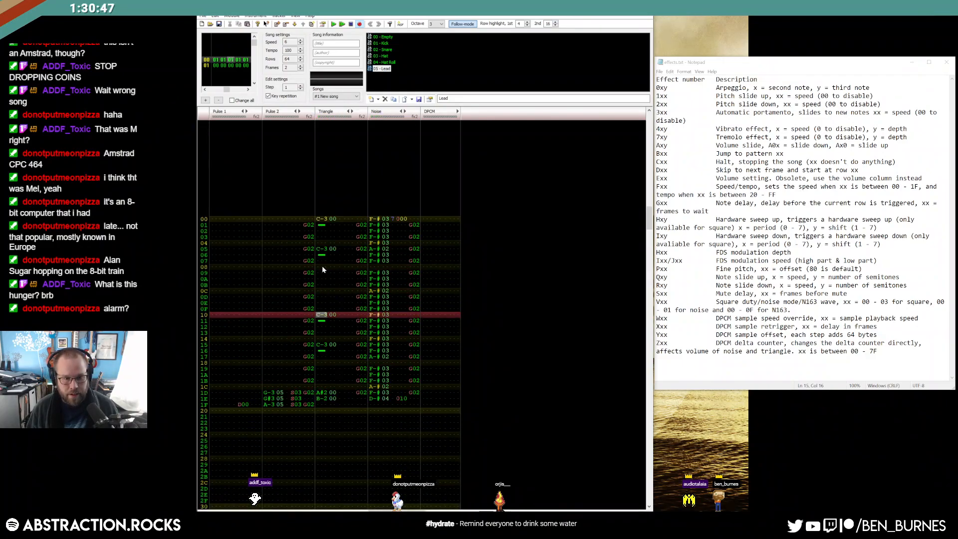
key(Down)
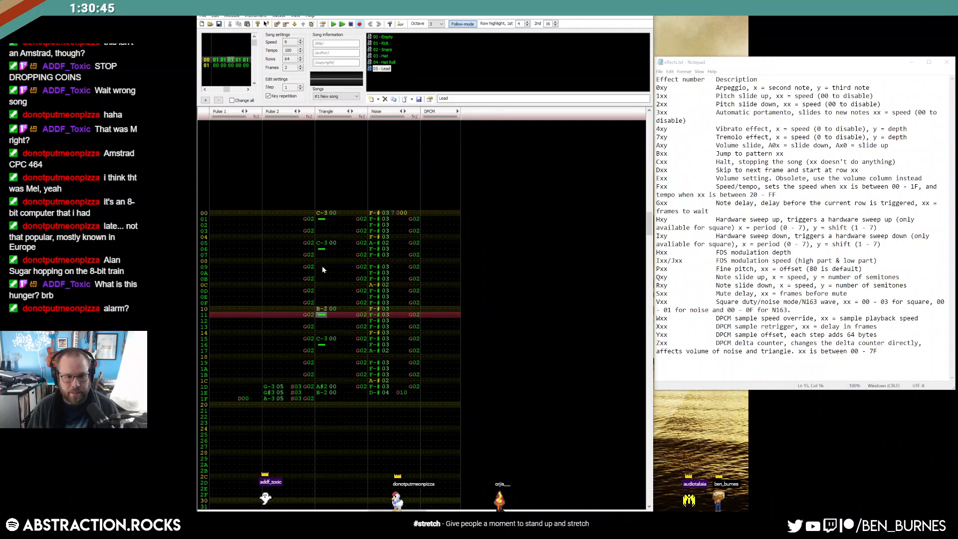
key(Up)
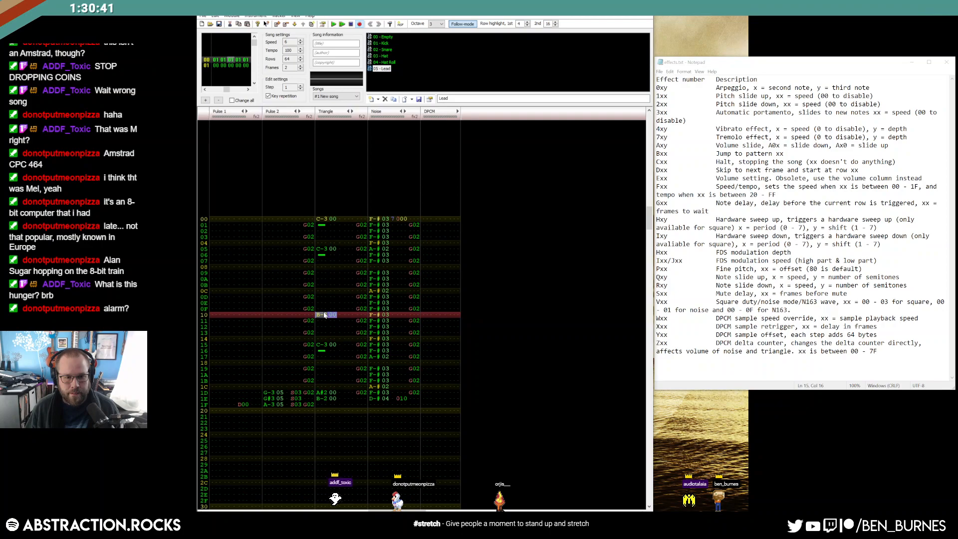
Add an S04 mute delay to the Triangle part after row 10 in frame 00 and play on into frame 01.
click(322, 338)
key(Up)
key(Delete)
key(Up)
key(Right)
key(Right)
key(Right)
key(Right)
text(s)
key(Right)
key(Right)
key(Up)
text(4)
key(Return)
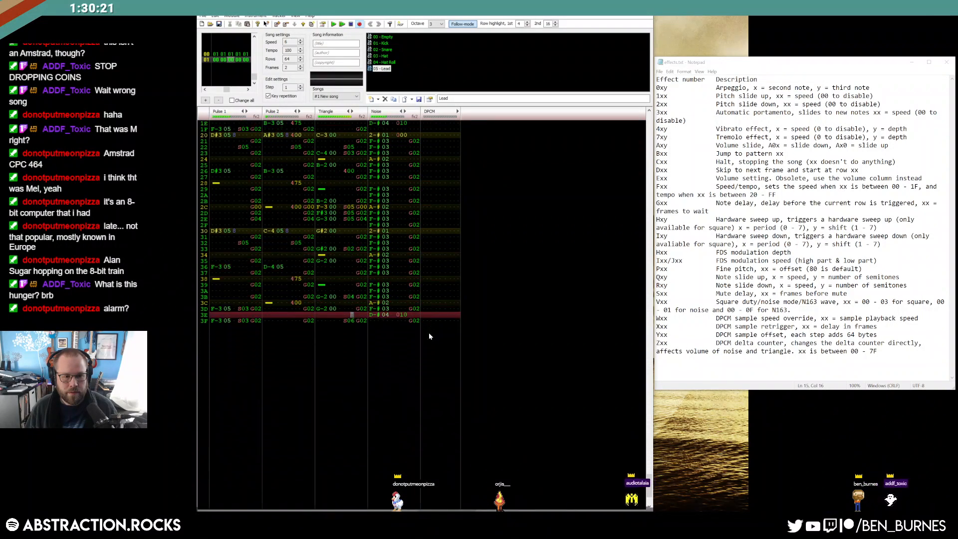
Play frame 01 to review the combined parts and return to row 00.
click(215, 66)
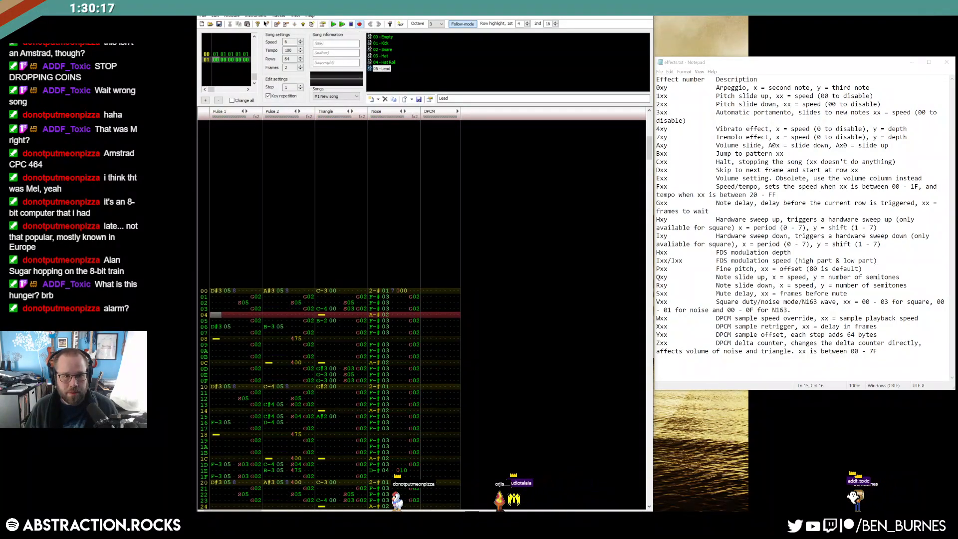
key(Return)
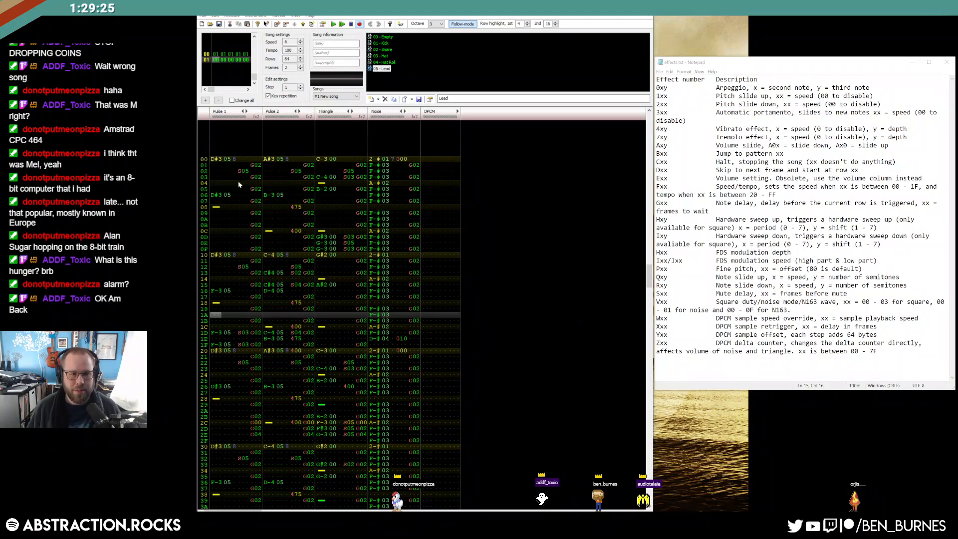
click(215, 160)
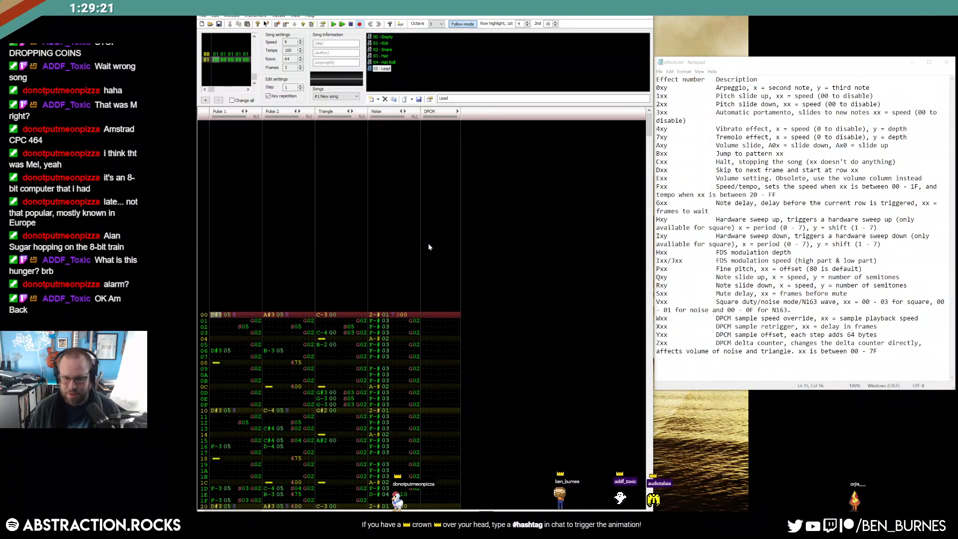
Add a third frame that uses empty pattern 02 on every channel.
click(205, 100)
click(218, 101)
click(276, 25)
click(215, 65)
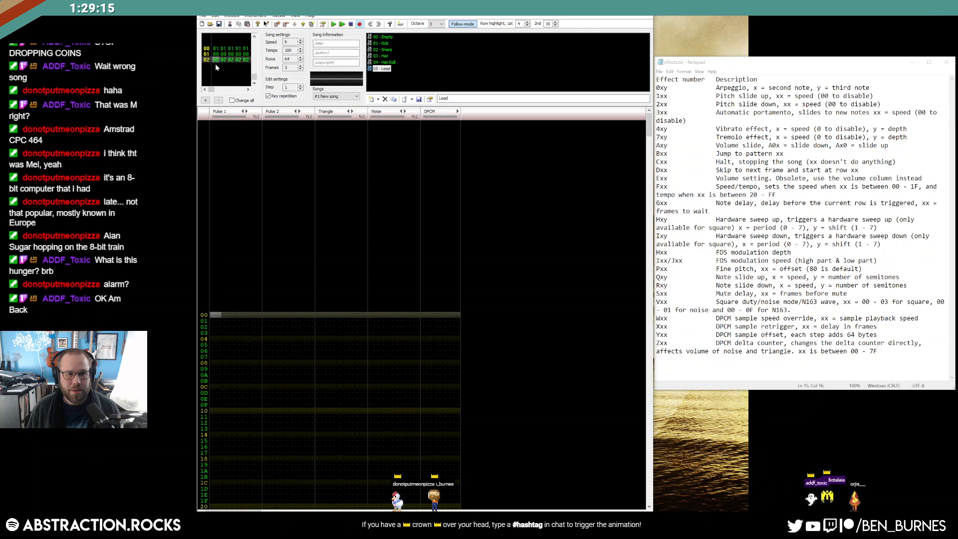
Copy the contents of frame 01 on all channels into the empty frame 02, starting at row 00.
click(215, 55)
drag(218, 316, 453, 500)
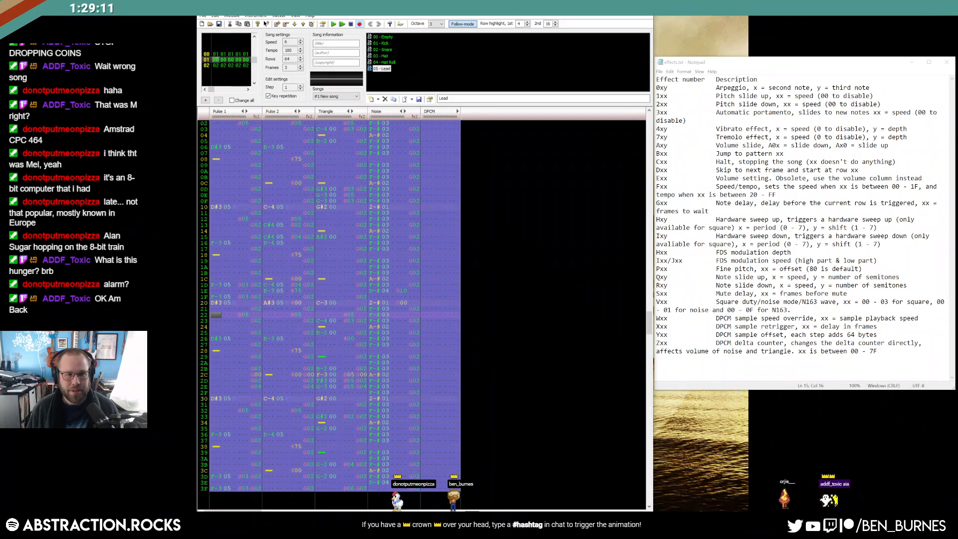
click(216, 66)
click(235, 269)
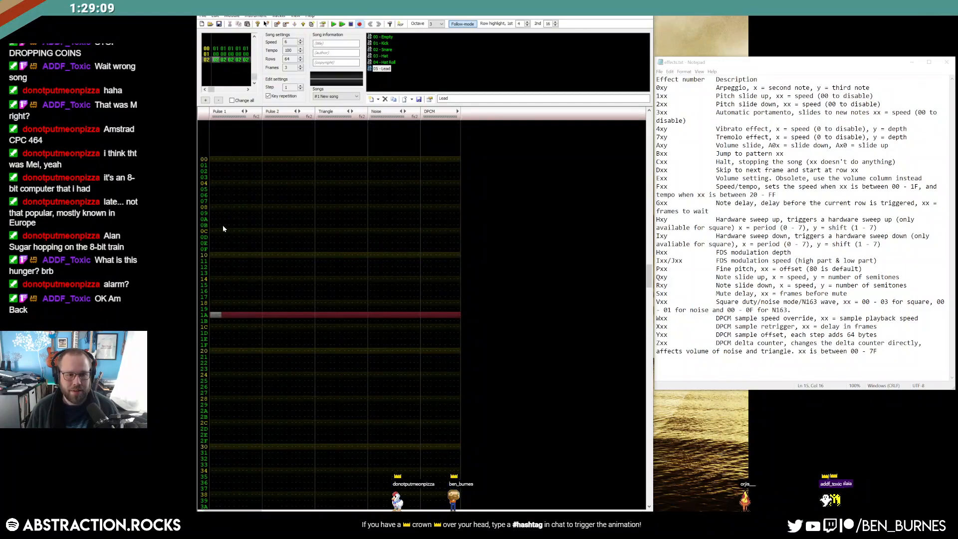
click(210, 161)
key(ctrl+v)
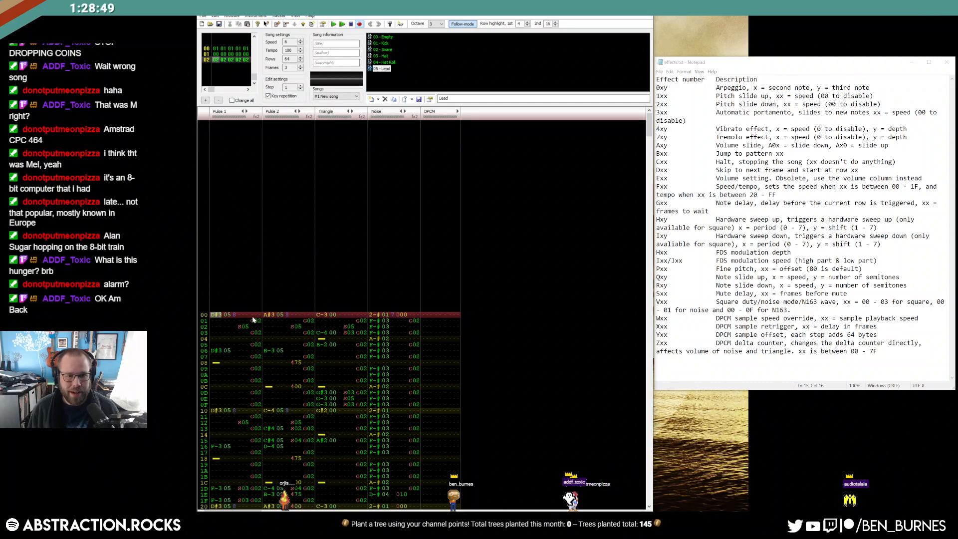
Add an A#3 note with instrument 05 to Pulse 2 at row 05 in frame 02.
click(267, 345)
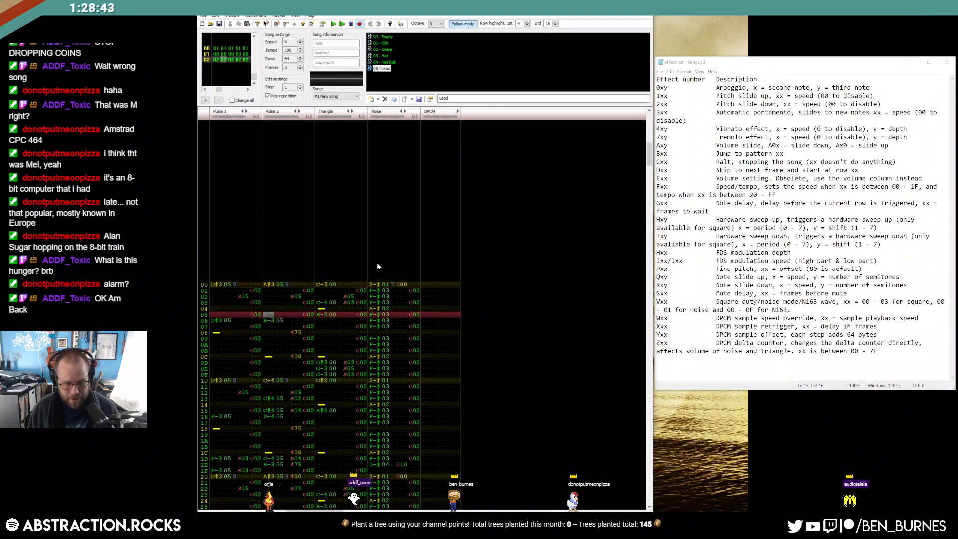
drag(264, 285, 277, 286)
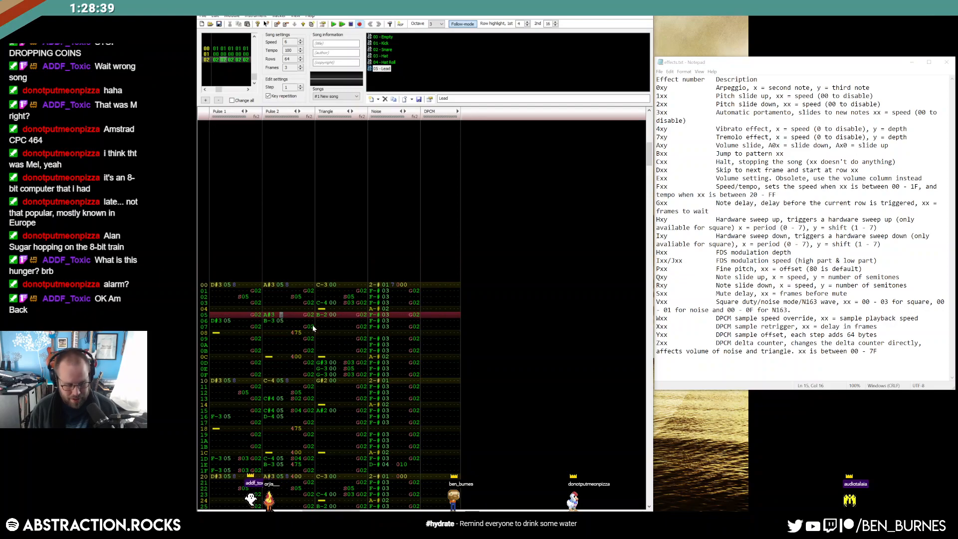
text(4)
key(BackSpace)
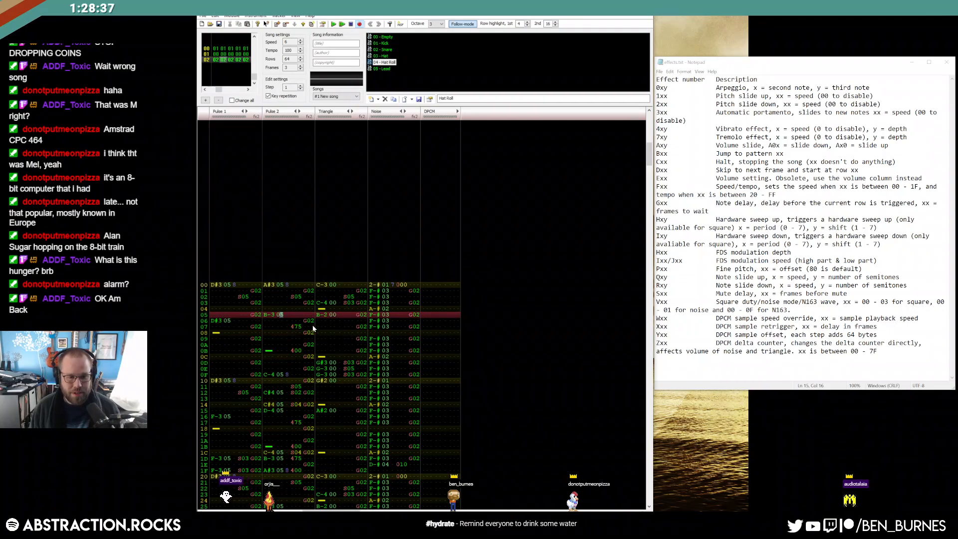
key(ctrl+z)
text(5)
Give the Pulse 2 note at row 05 an S03 mute delay and play frame 02 from row 00.
key(Up)
key(Right)
key(Right)
text(s)
key(Up)
key(Right)
key(Right)
text(3)
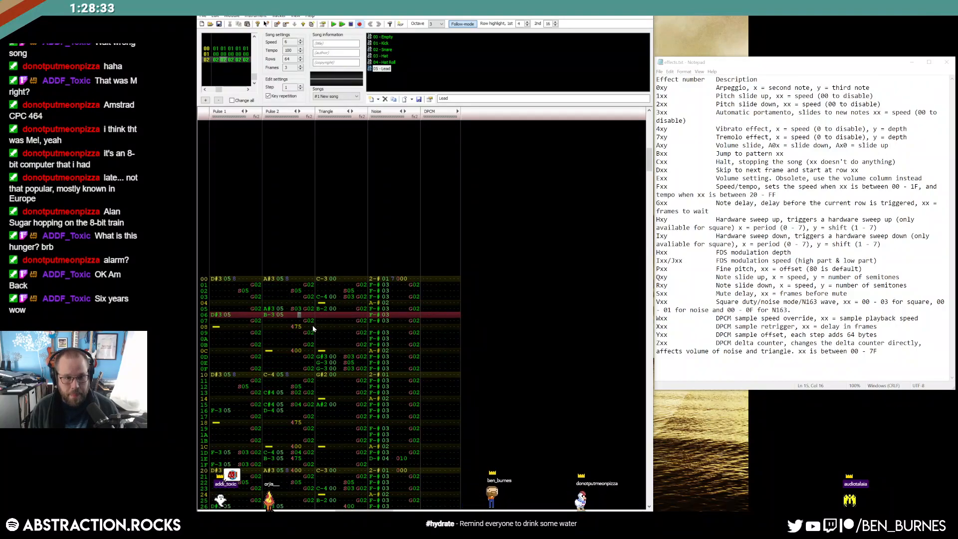
key(Home)
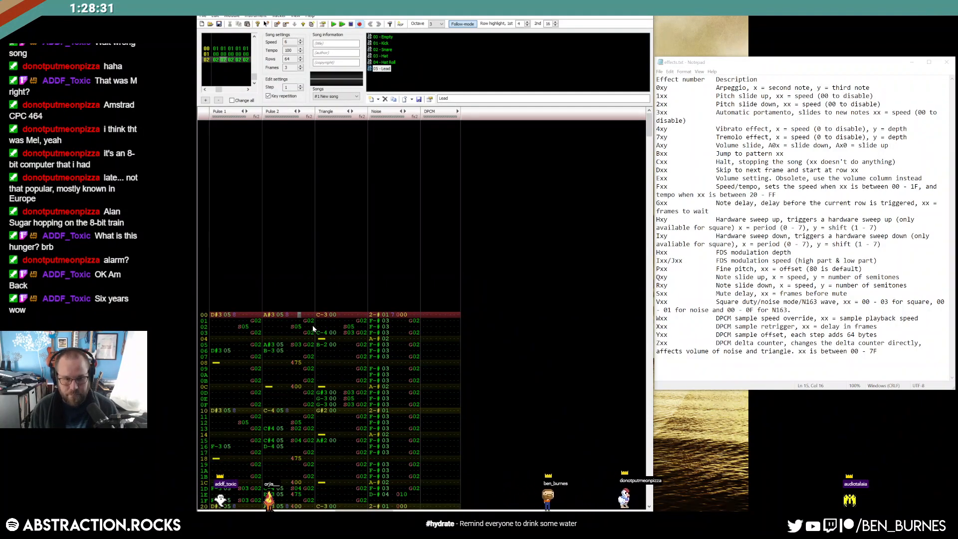
key(Return)
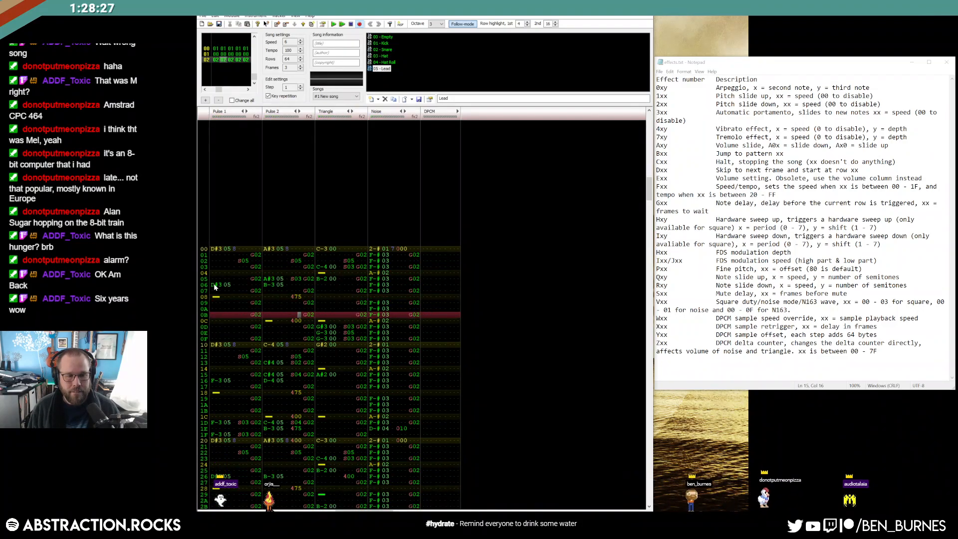
click(216, 250)
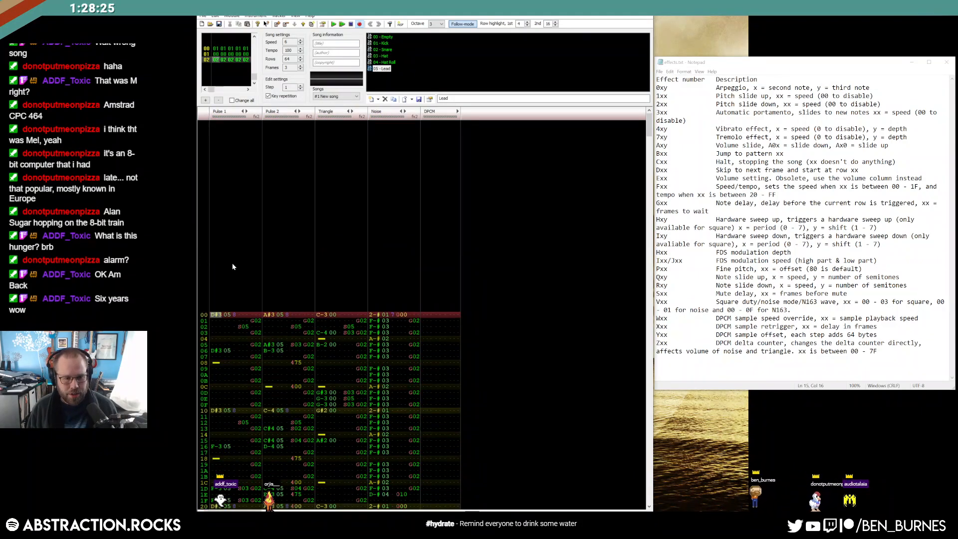
key(ctrl+a)
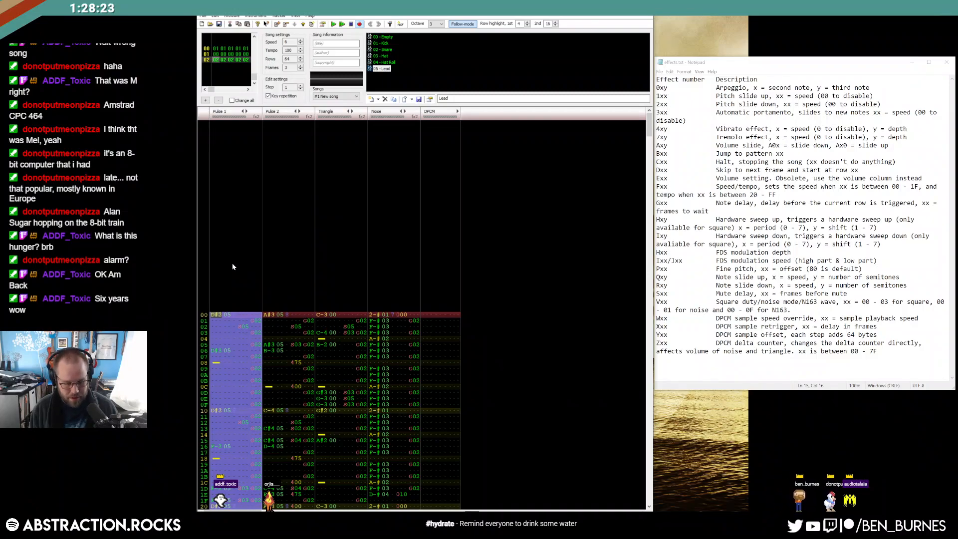
key(Return)
key(Return)
key(Down)
key(shift+Up)
key(ctrl+z)
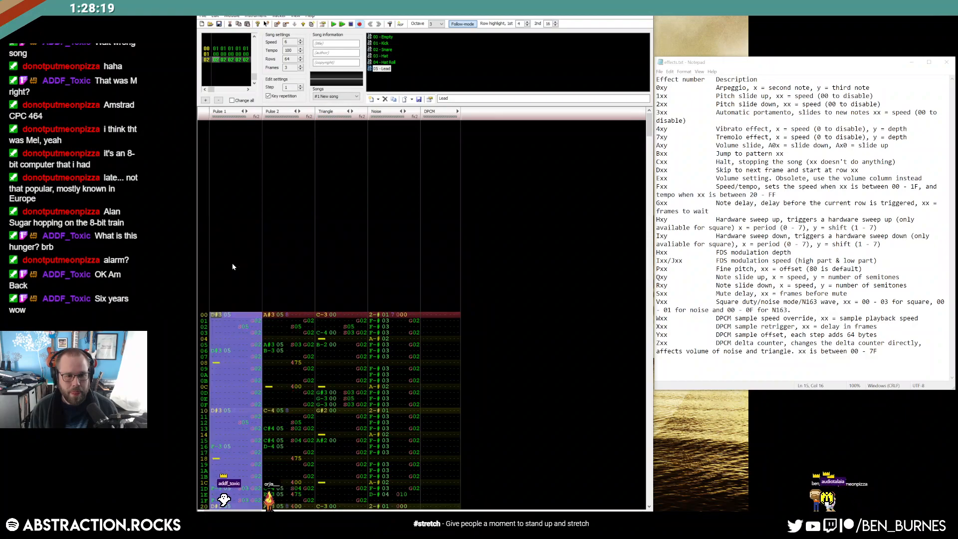
Add a C-3 note with instrument 05 to Pulse 1 at row 1B in frame 02.
scroll(239, 424, down, 2)
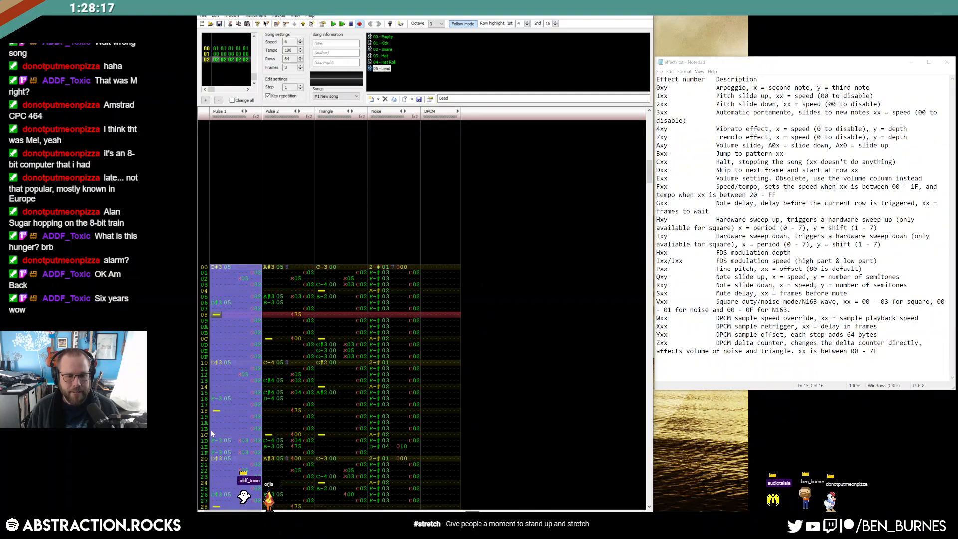
click(210, 430)
key(z)
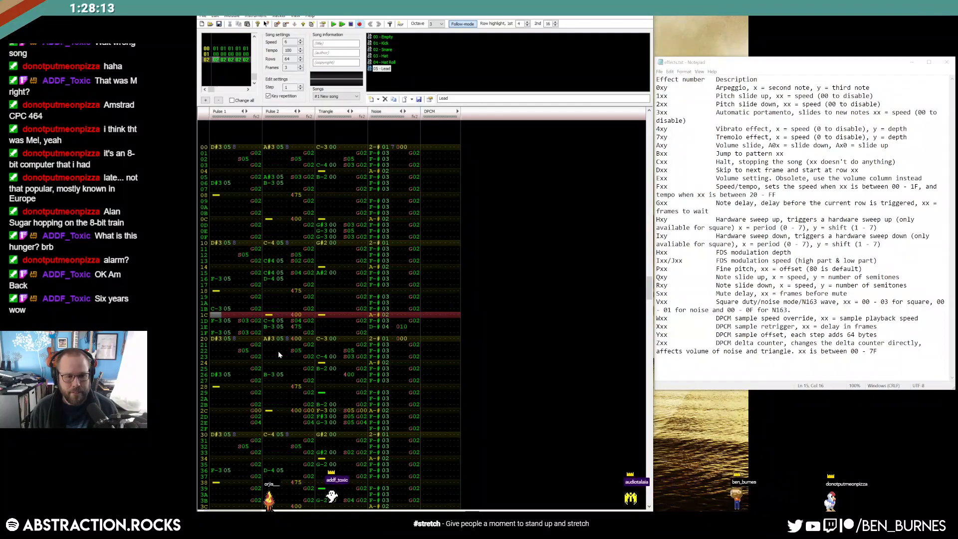
Give the Pulse 1 note at row 1B an S04 mute delay and play frame 02.
key(Up)
key(Right)
key(Right)
key(Right)
key(Right)
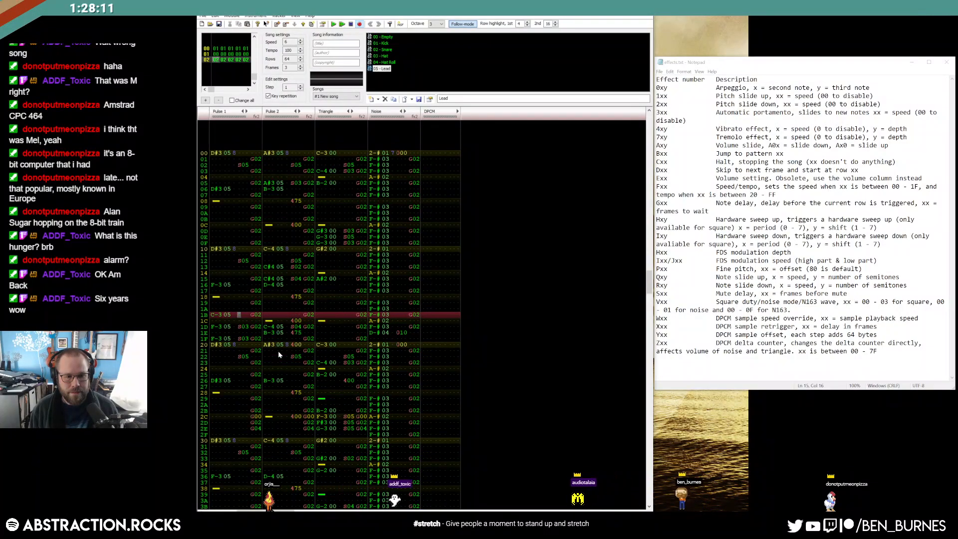
key(s)
key(Up)
key(Right)
key(Right)
key(4)
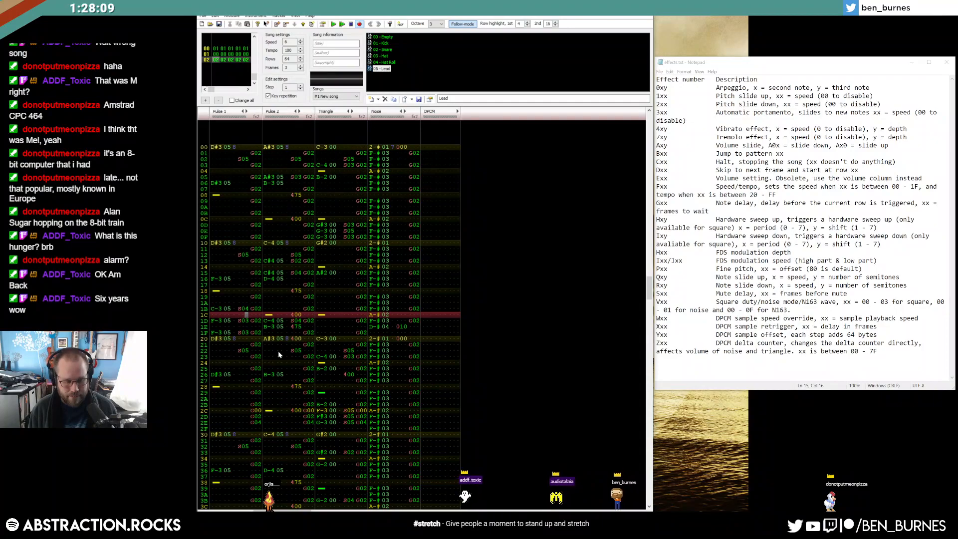
key(Return)
key(Return)
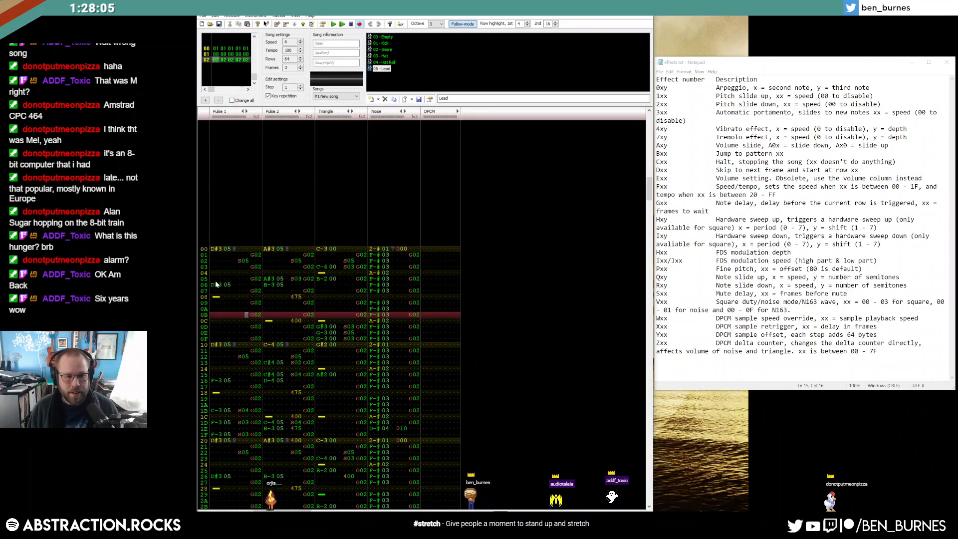
Add an F-3 note with instrument 05 and an S02 mute delay to Pulse 1 at row 05 in frame 02 and play it.
click(215, 280)
key(v)
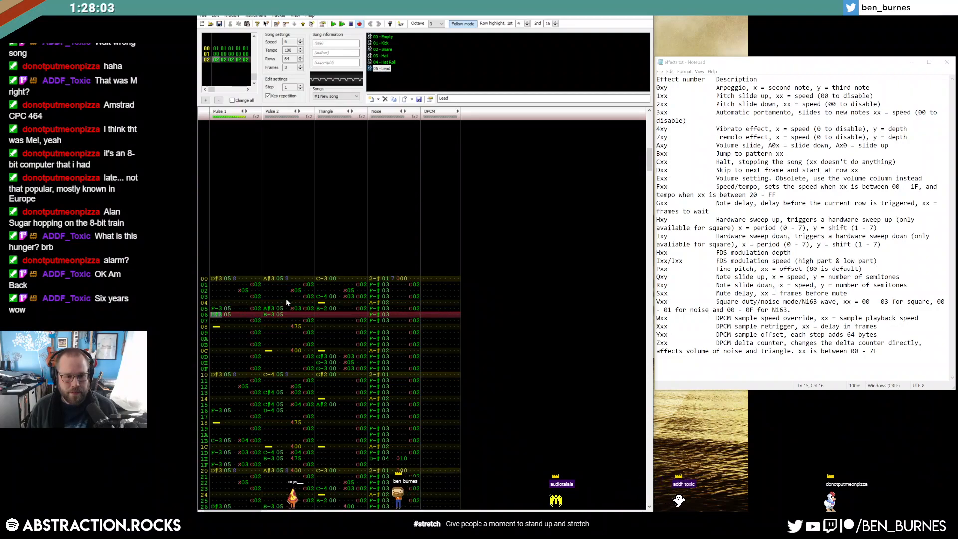
key(Right)
key(Right)
key(Right)
key(Right)
text(s)
key(Up)
key(Right)
key(Right)
text(2)
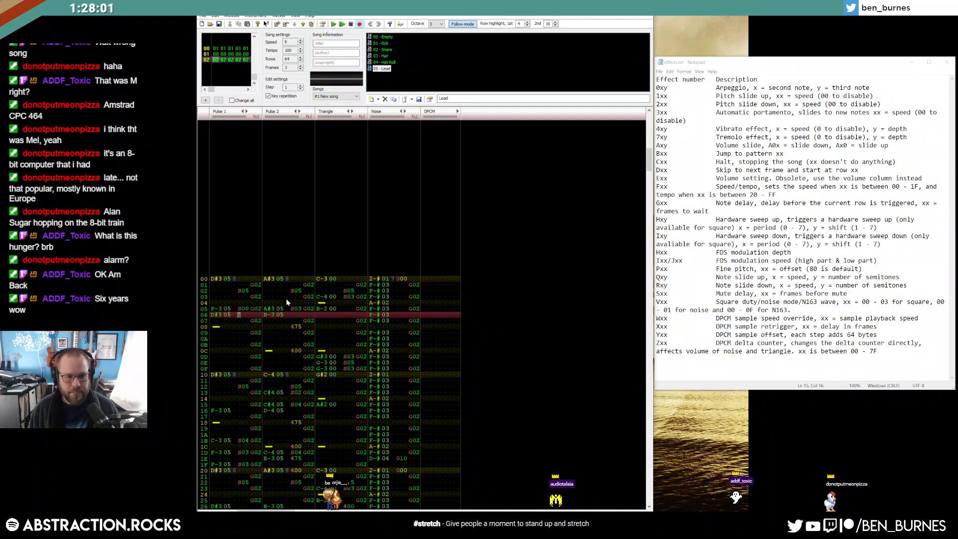
key(Return)
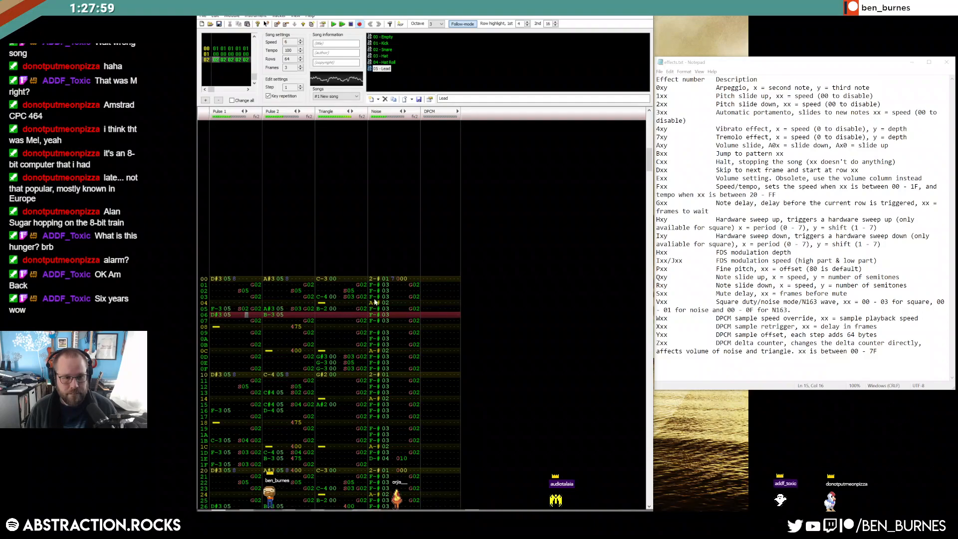
In frame 02, move the Pulse 1 note cut from row 08 to row 0B.
click(221, 286)
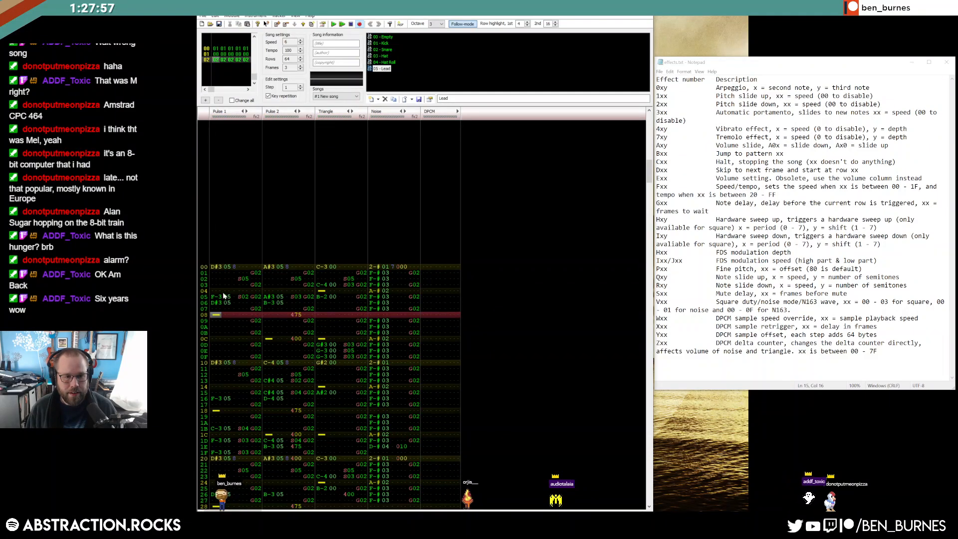
key(Delete)
key(Down)
key(Down)
key(1)
In frame 01, move the Pulse 1 note cut from row 08 to row 0A.
click(218, 55)
click(216, 292)
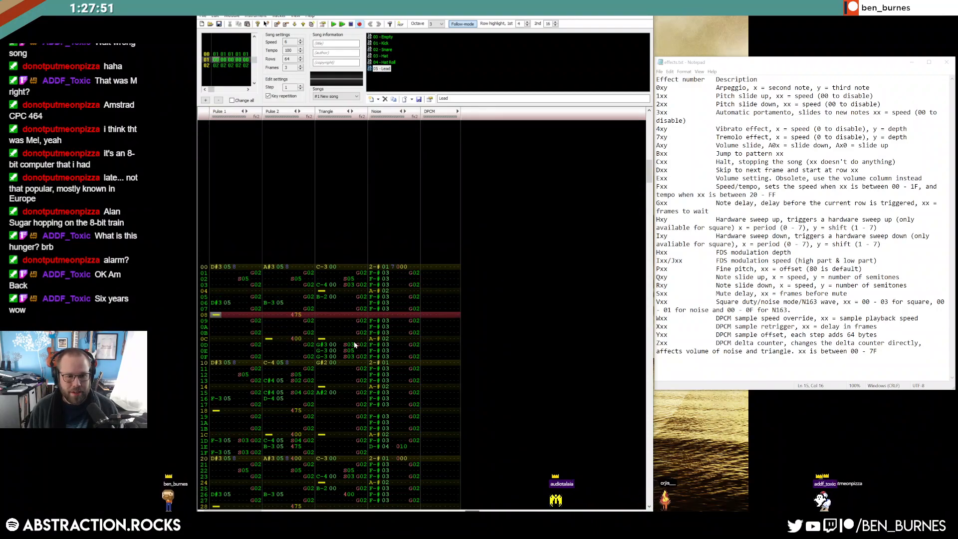
key(Delete)
key(Down)
key(Down)
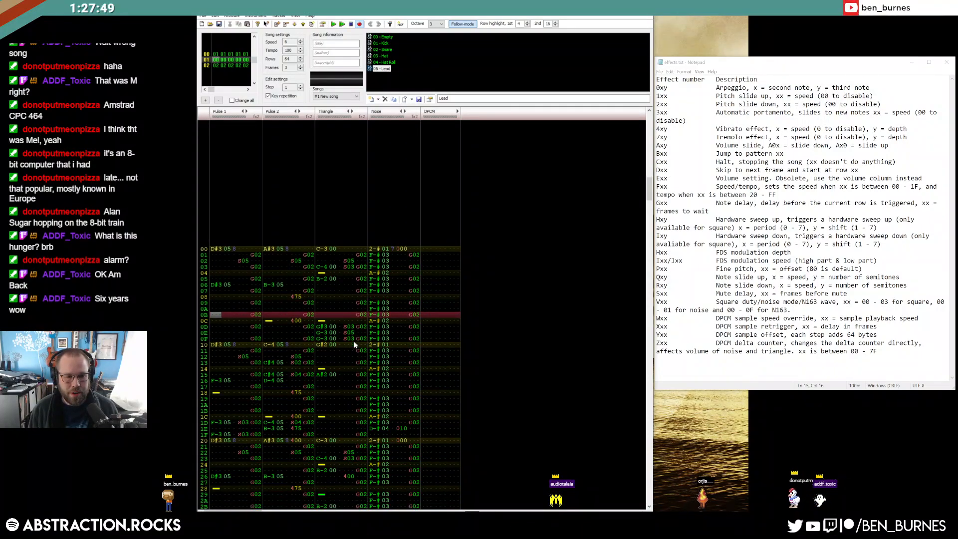
key(Up)
key(1)
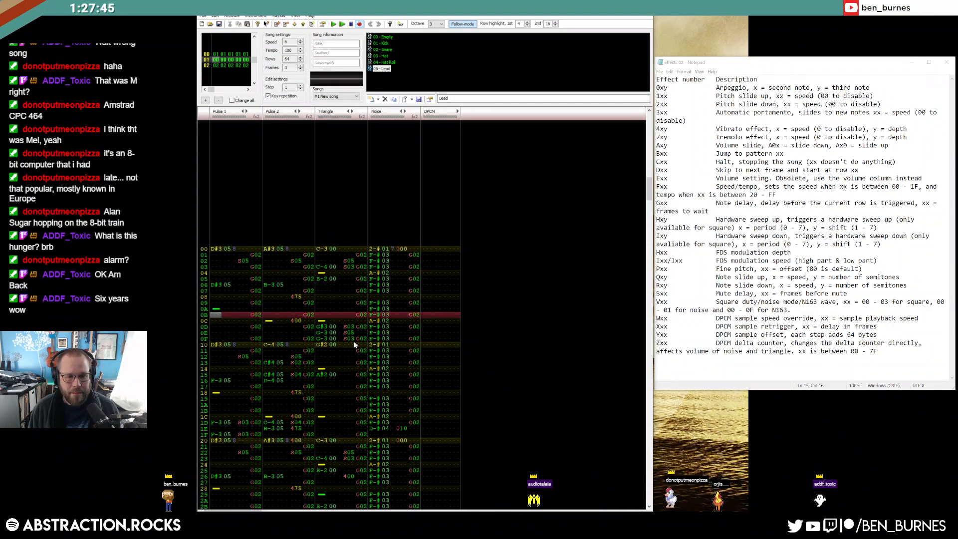
In frame 01, move the Pulse 1 note cuts at rows 18 and 28 to rows 1A and 2A, and play on into frame 02.
click(216, 393)
scroll(280, 410, down, 5)
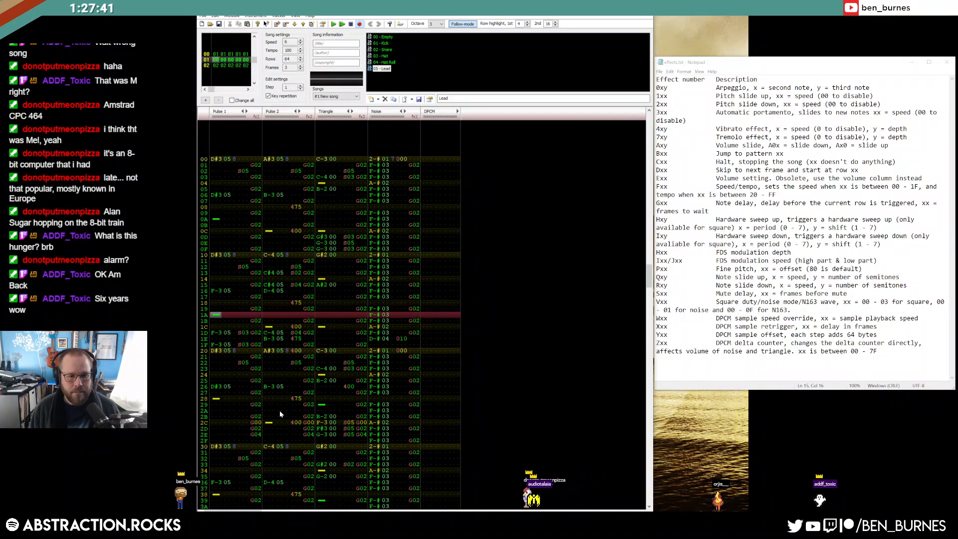
scroll(280, 410, down, 7)
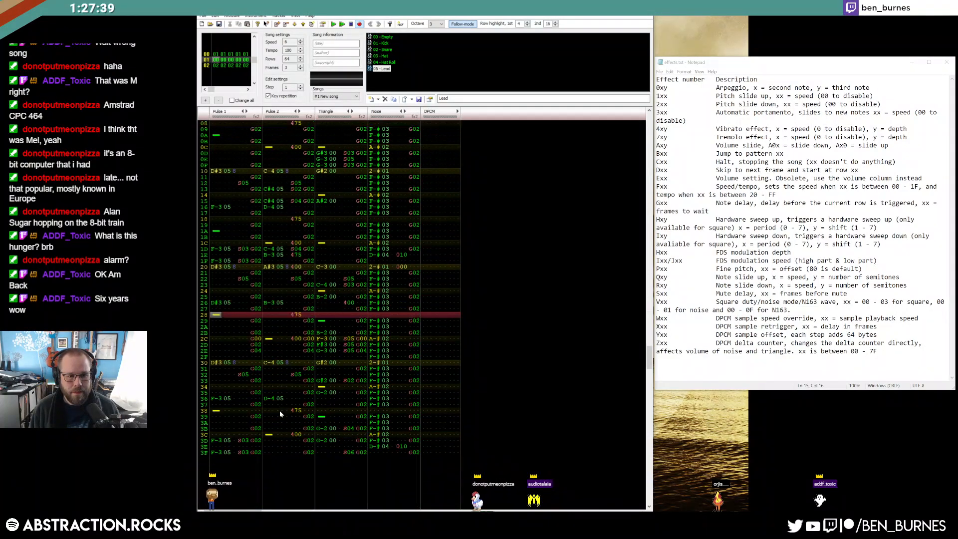
scroll(280, 410, down, 4)
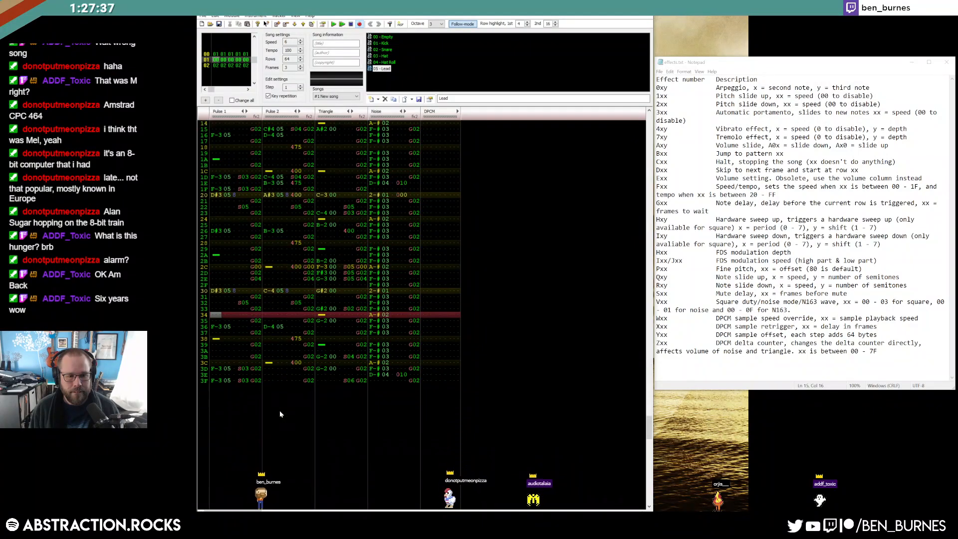
key(Return)
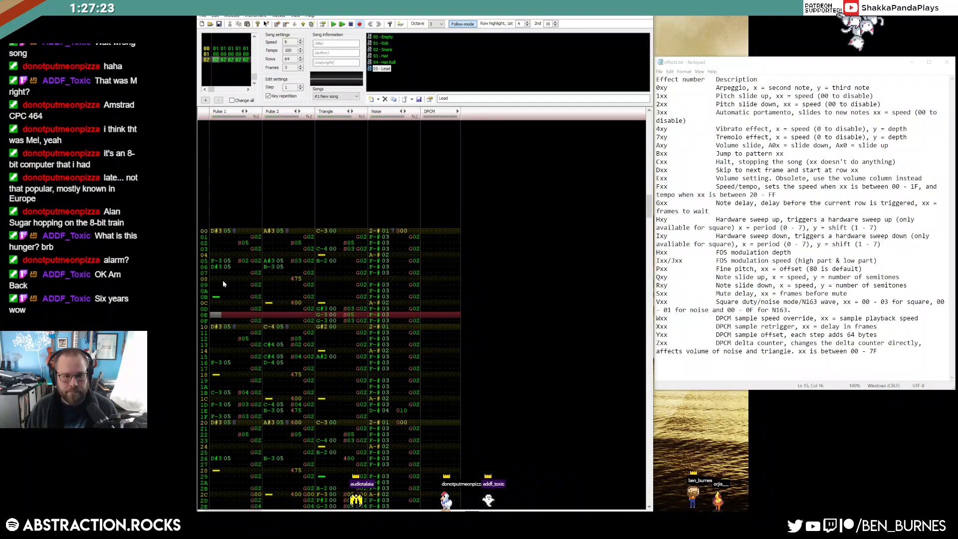
click(216, 267)
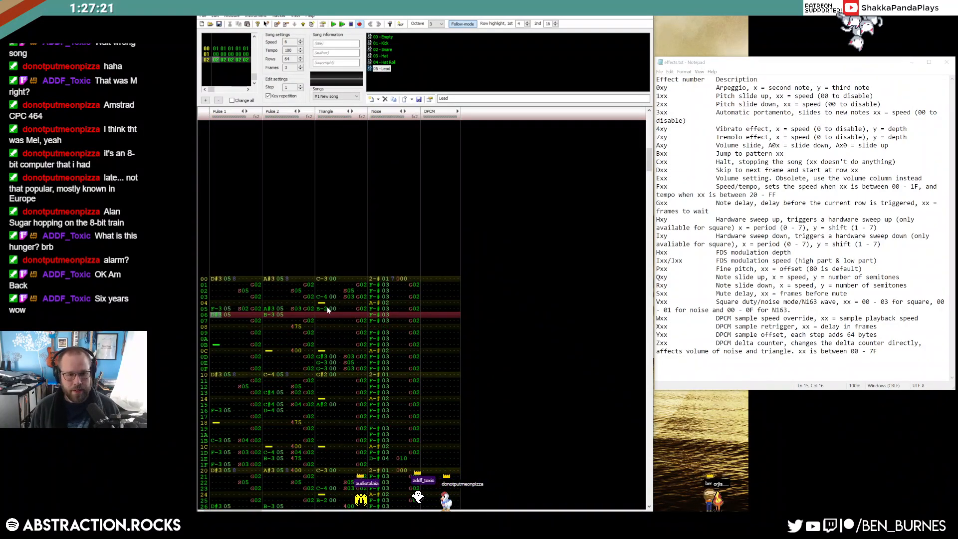
key(Down)
key(Down)
key(Down)
key(Down)
key(Down)
key(Down)
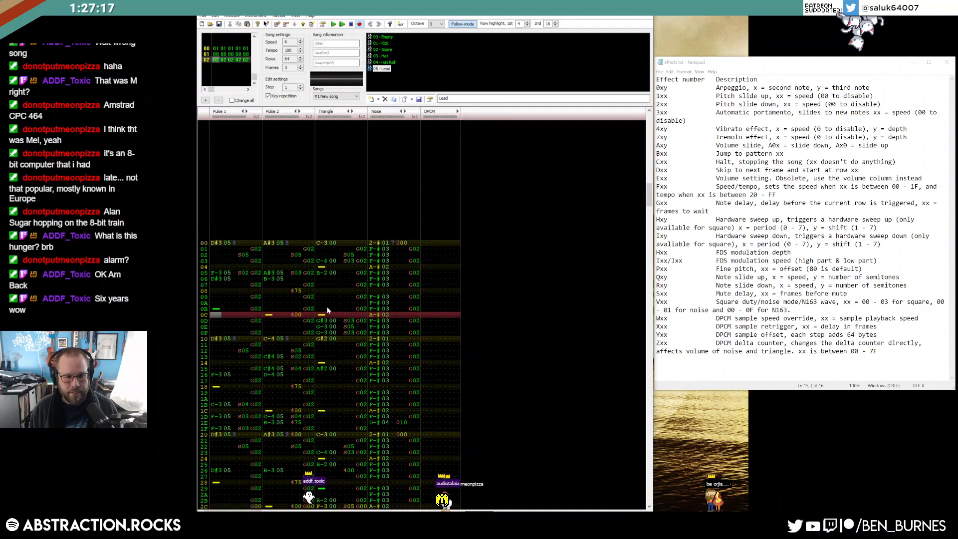
key(v)
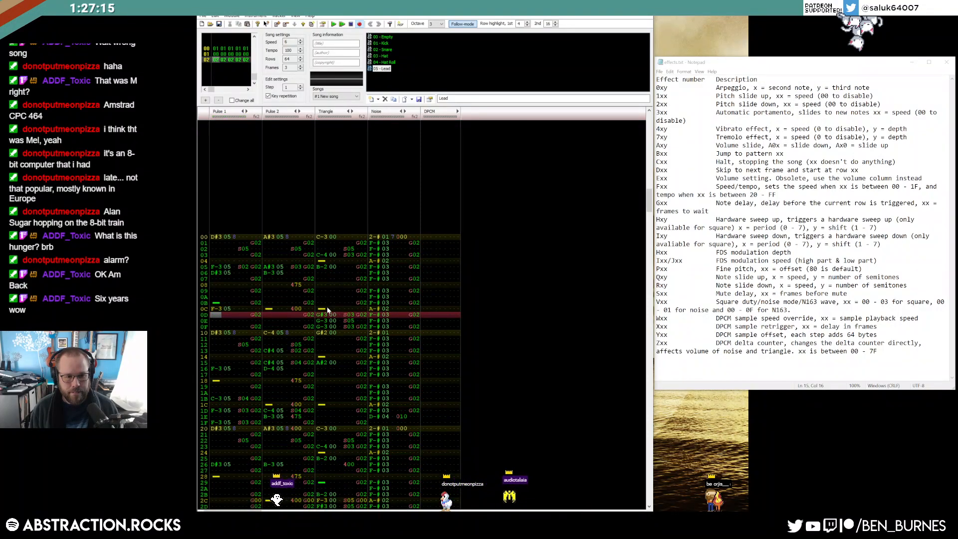
key(ctrl+z)
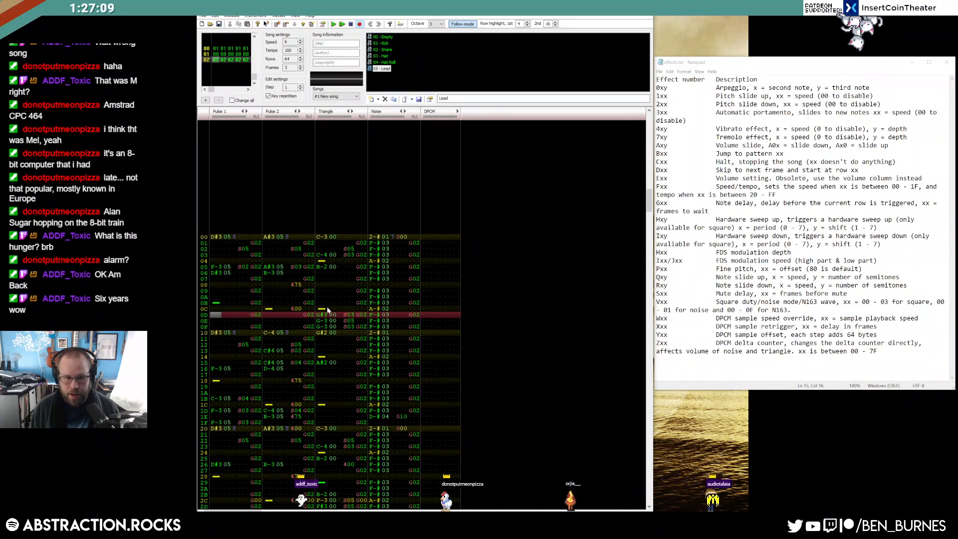
Enter Pulse 1 notes F-3 at row 0D, F#3 at row 0E and G-3 at row 10 in frame 02.
key(Down)
key(Down)
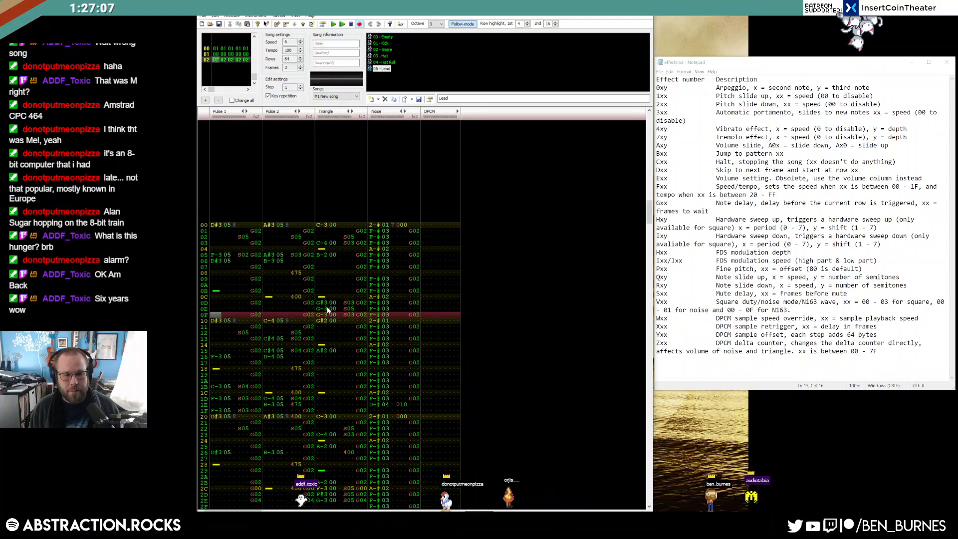
key(Up)
key(Up)
key(v)
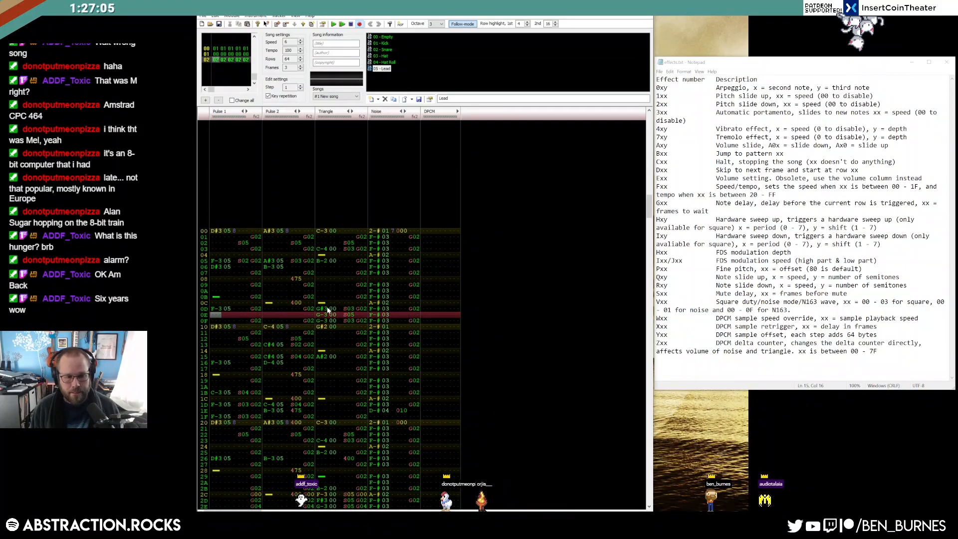
key(g)
key(Down)
key(b)
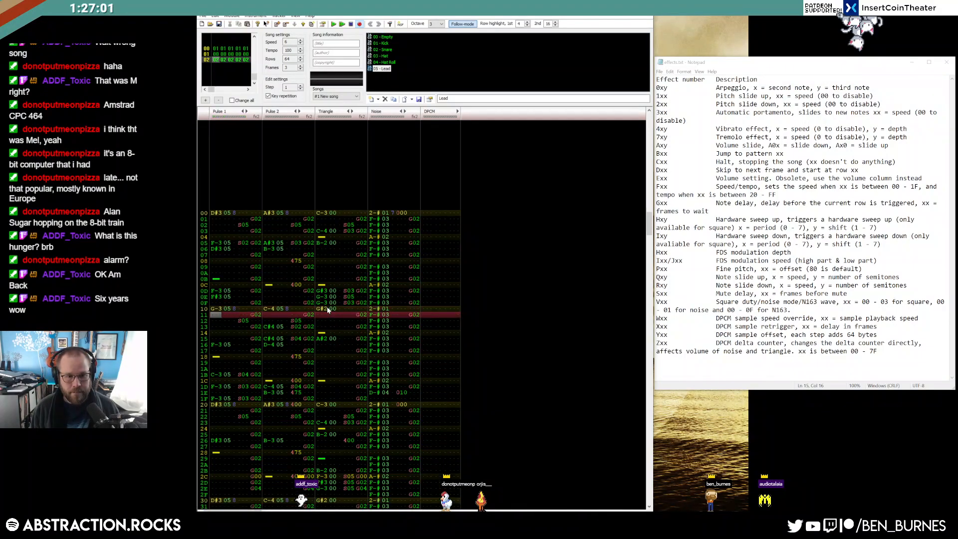
Add effect S04 to the Pulse 1 note F-3 at row 0D in frame 02.
key(Up)
key(Up)
key(Up)
key(Up)
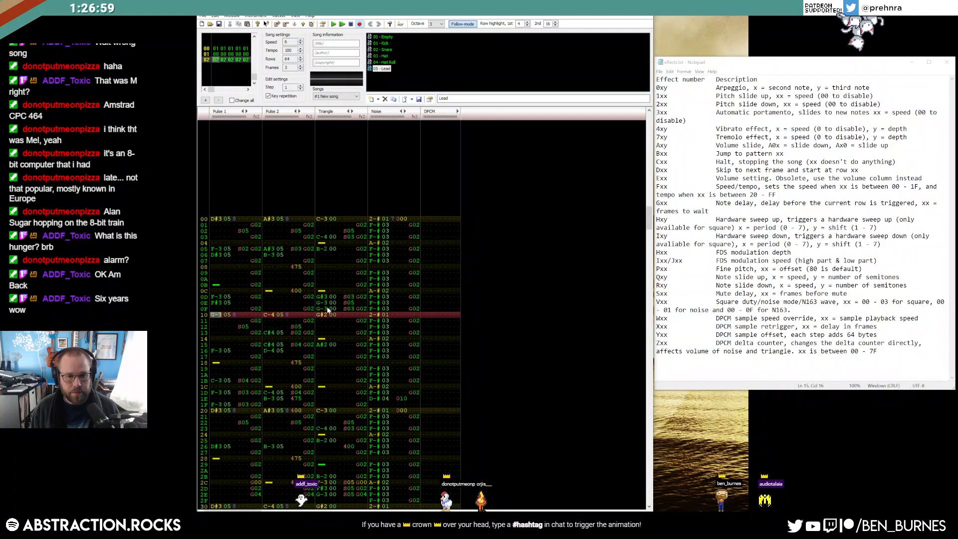
key(Right)
key(Right)
key(s)
key(Right)
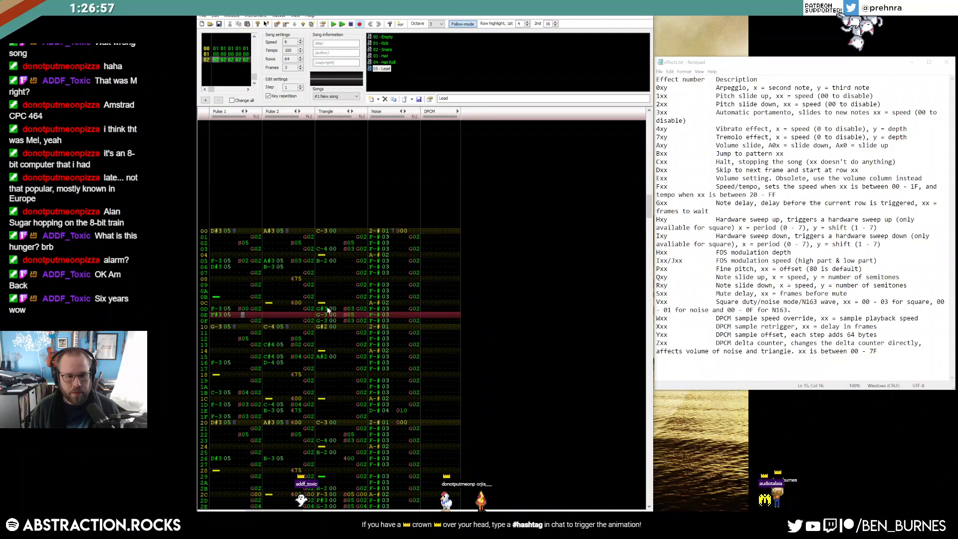
key(Right)
key(Up)
key(4)
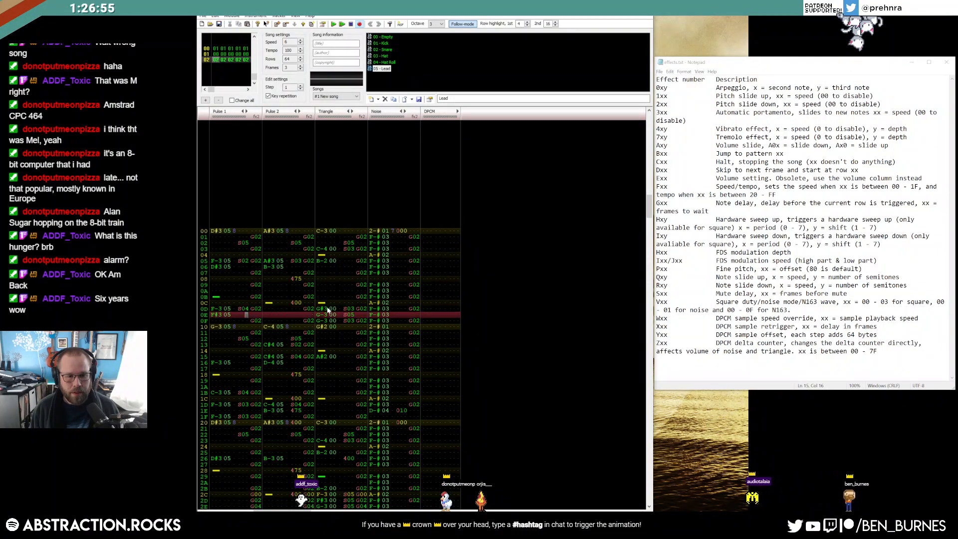
Play back frame 02 and check the Pulse 1 phrase from the new notes through row 1B.
key(Down)
key(Down)
scroll(327, 310, up, 4)
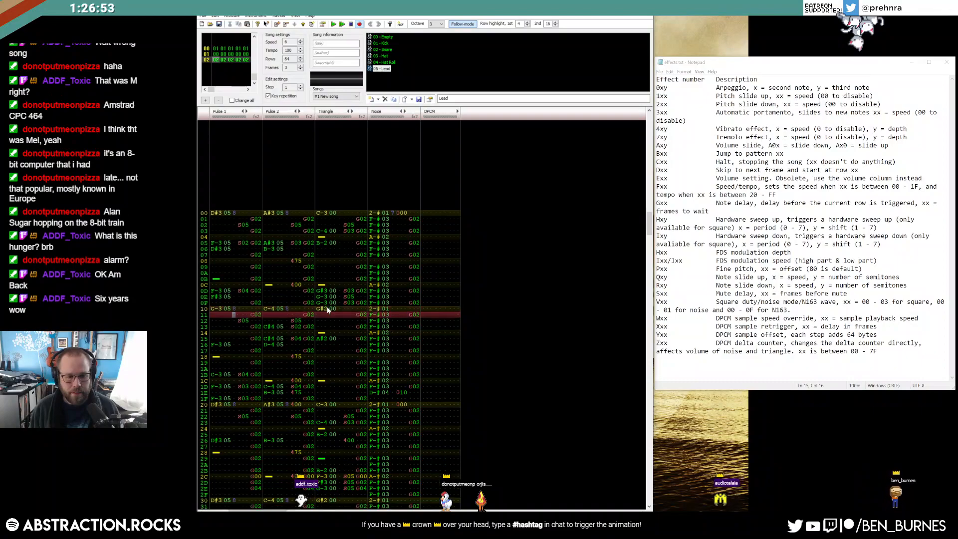
key(Return)
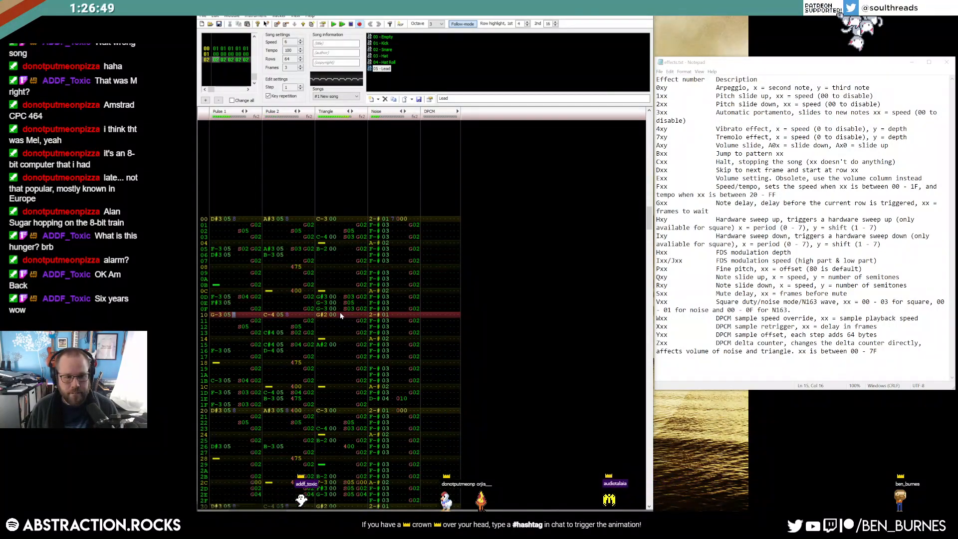
key(Return)
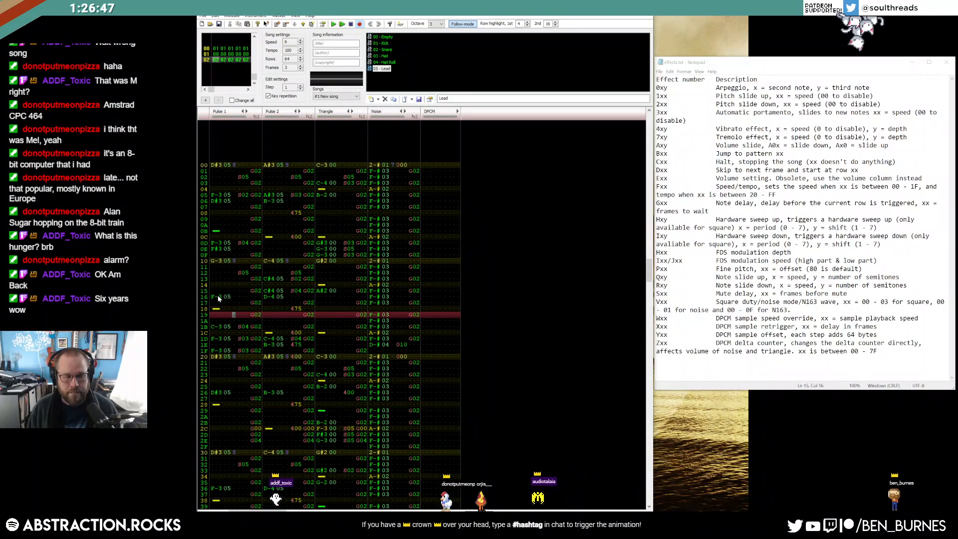
click(218, 297)
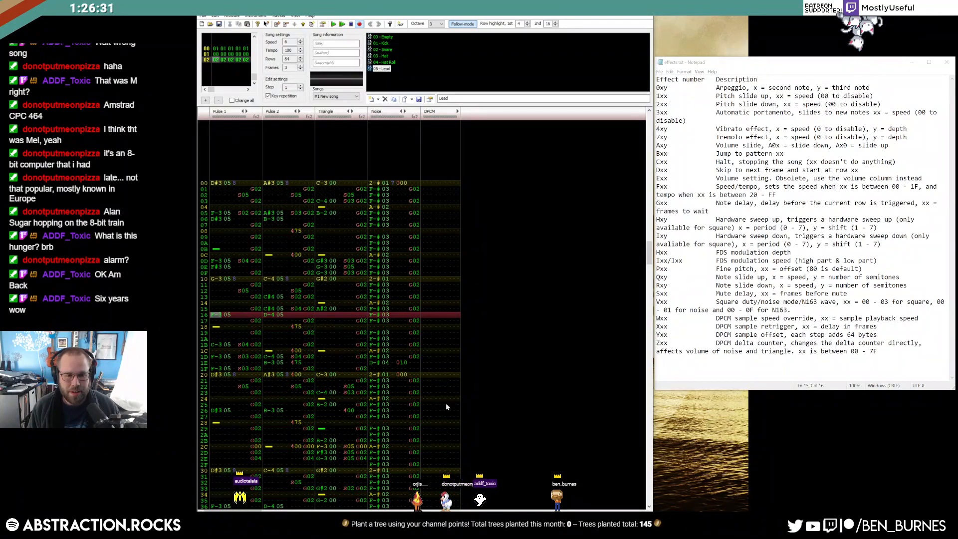
click(217, 345)
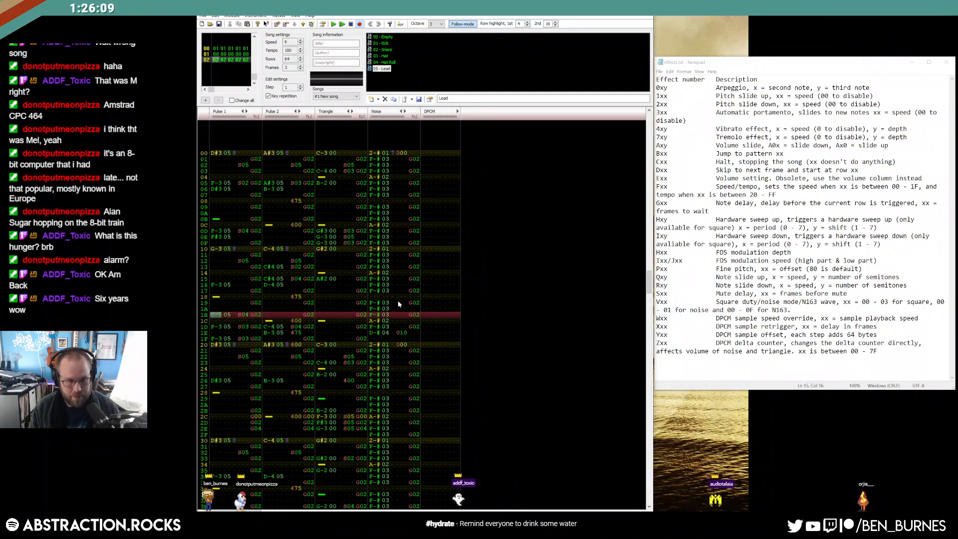
key(Return)
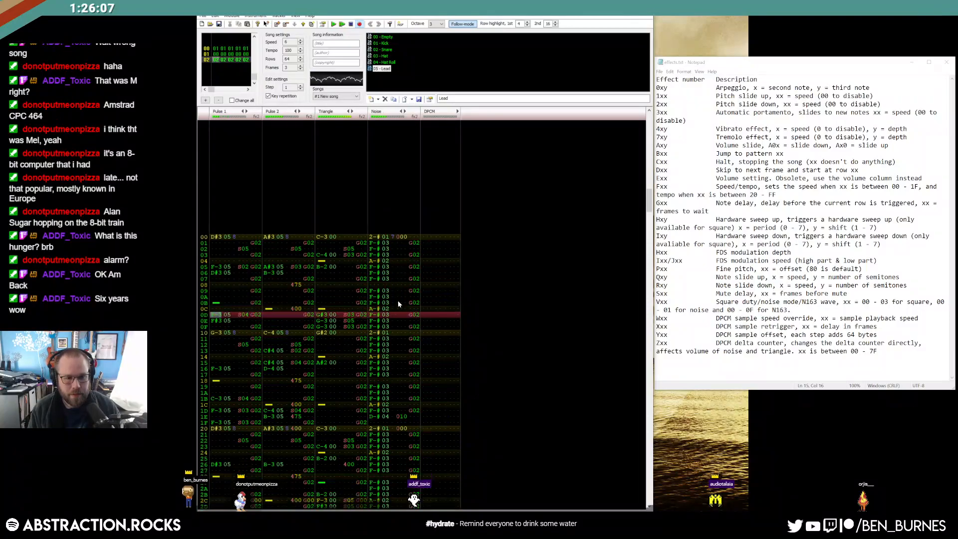
key(Return)
Enter Pulse 1 notes A#3, G#3, G-3 and F-3 at rows 13 to 16 in frame 02.
key(Up)
key(Up)
key(Up)
key(Up)
key(Up)
key(Up)
key(Up)
key(Down)
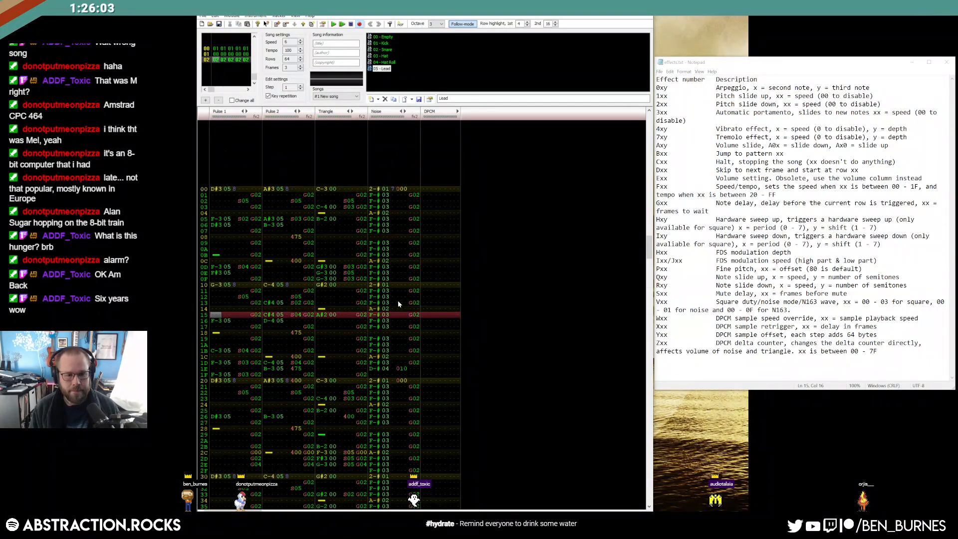
key(Up)
key(Up)
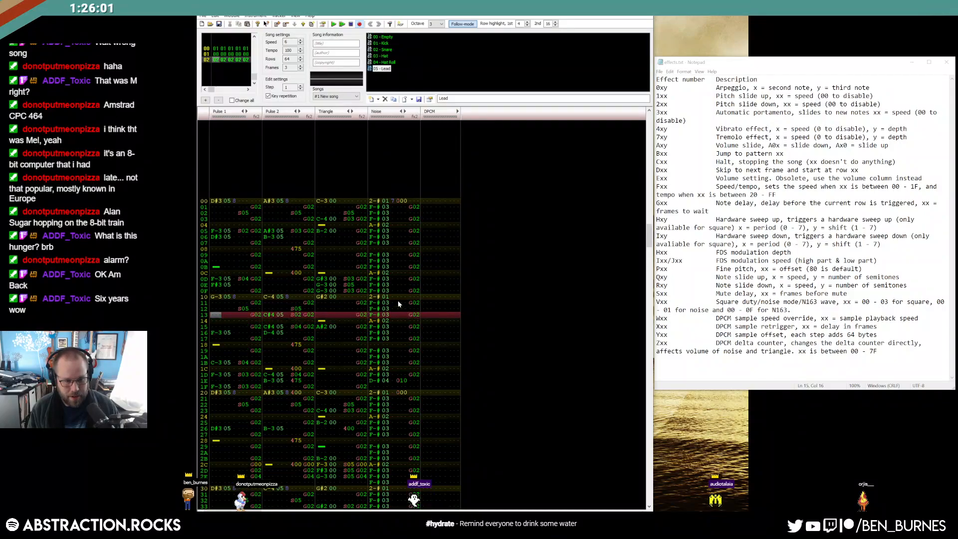
key(b)
key(Up)
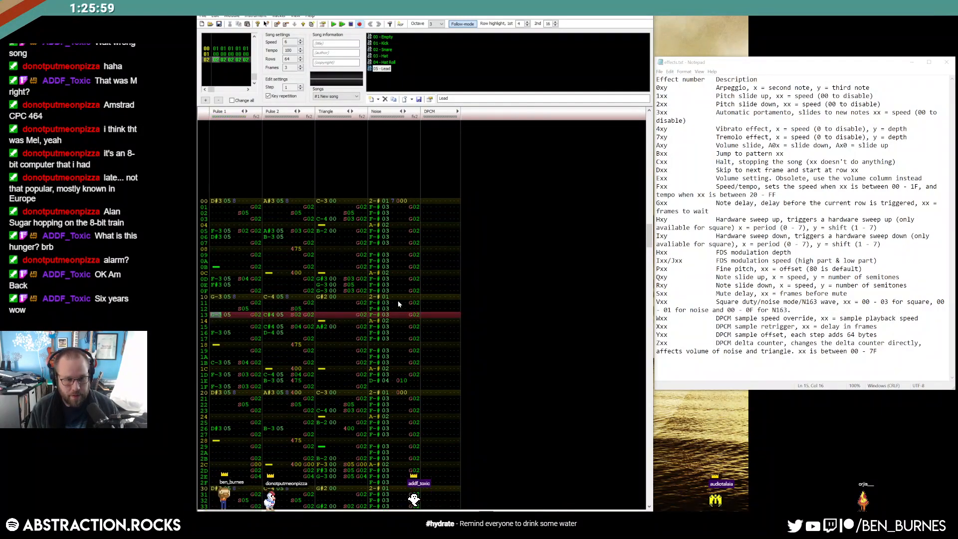
key(m)
key(h)
key(Up)
key(j)
key(h)
key(Up)
key(Up)
key(Up)
key(j)
key(h)
key(b)
key(v)
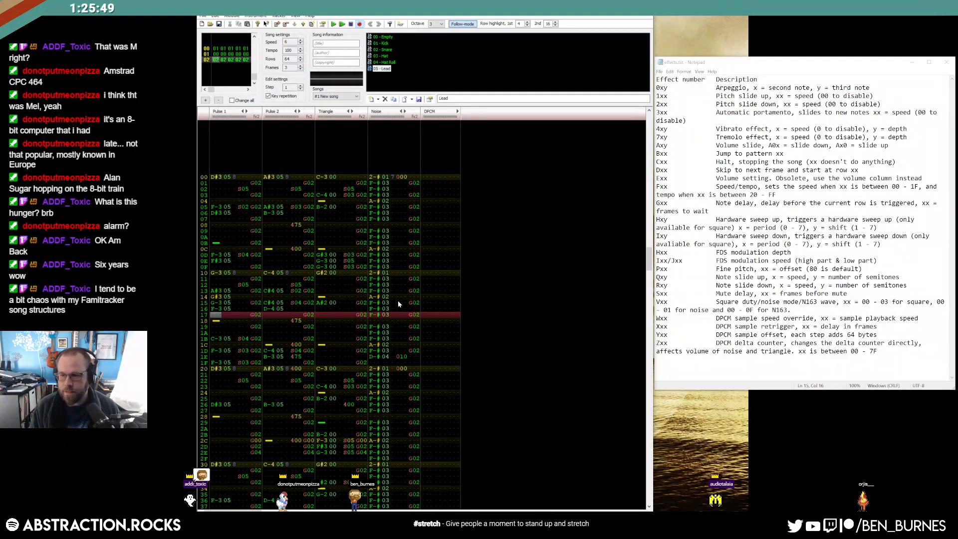
Add Pulse 1 effects S03 at row 13, S03 at row 14 and S02 at row 15 in frame 02.
key(Up)
key(Up)
key(Up)
key(Up)
text(sss)
key(Right)
key(Right)
key(Up)
key(Up)
key(Up)
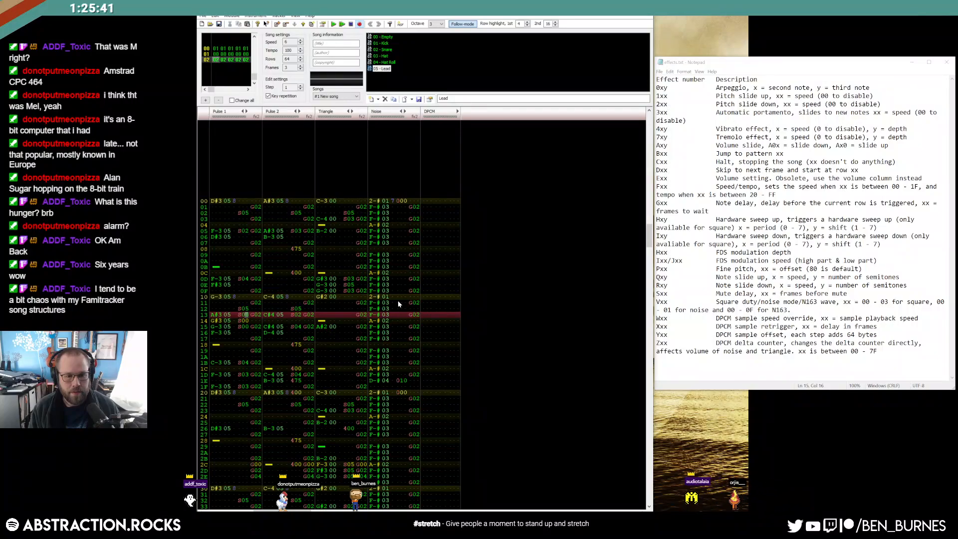
key(Down)
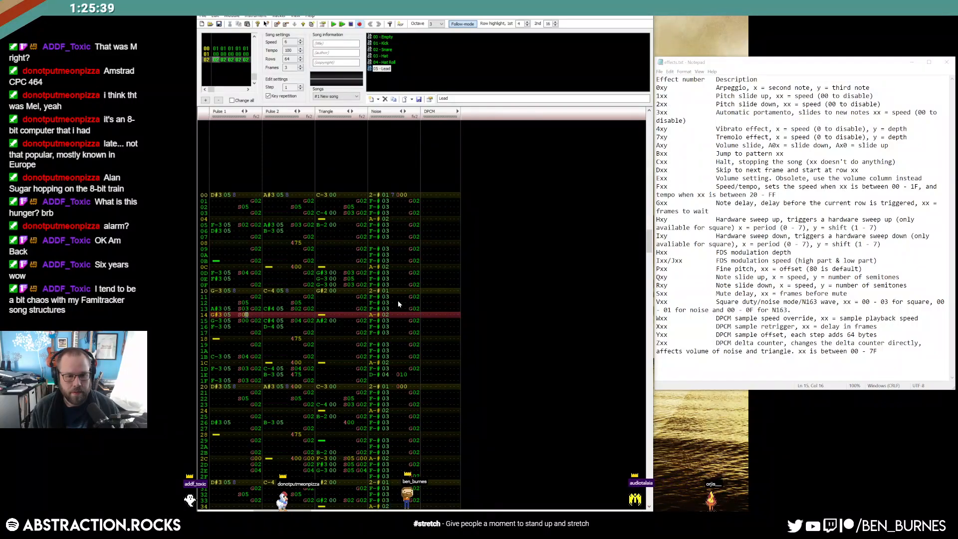
text(3)
text(2)
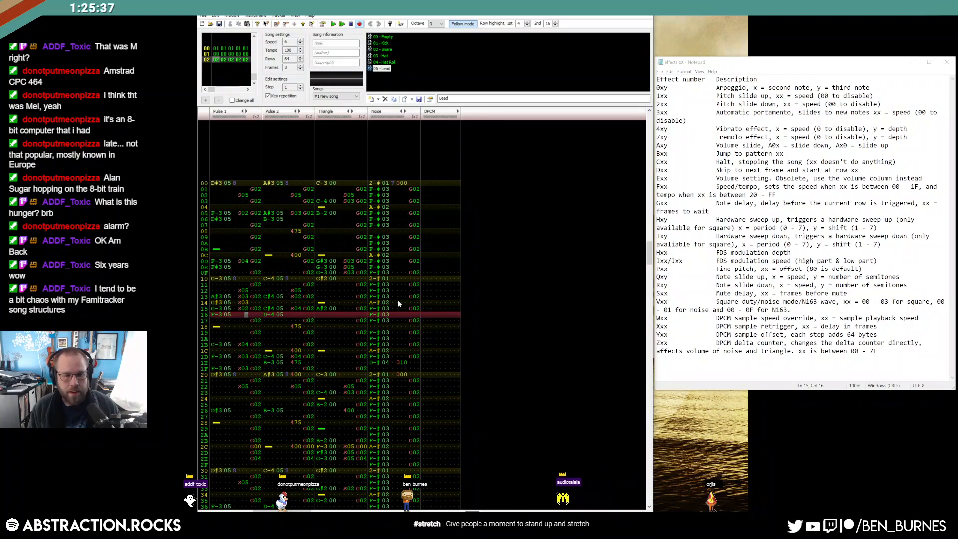
Move the Pulse 1 note cut from row 18 to row 1A in frame 02.
key(Down)
key(Down)
key(Left)
key(Left)
key(Left)
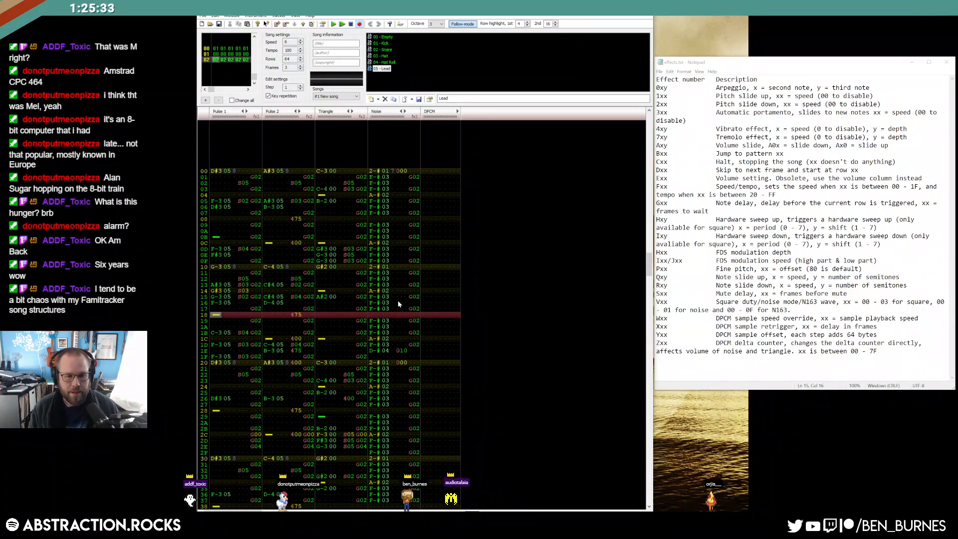
key(Down)
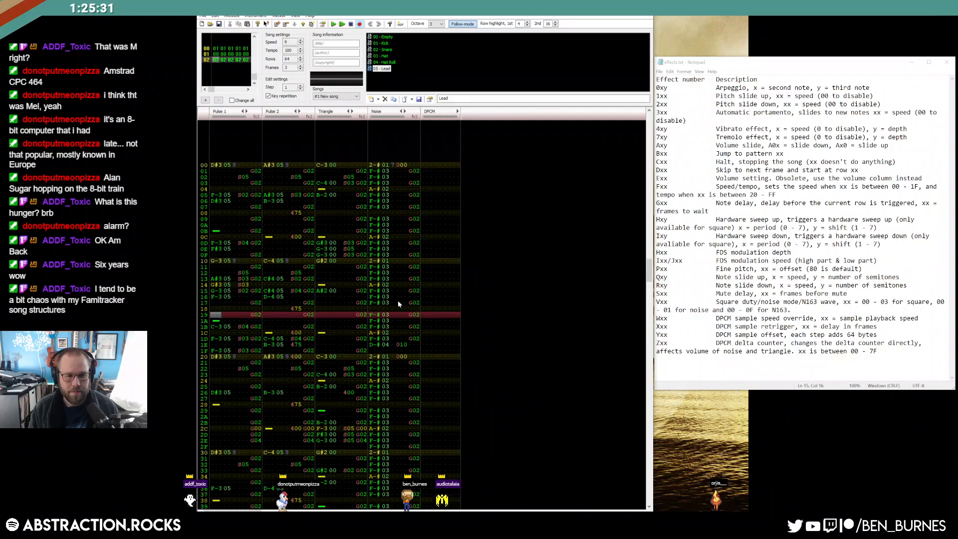
Add the upward note slide Q45 to Pulse 1 at row 19 and play it back.
key(Right)
text(q)
key(Up)
key(Right)
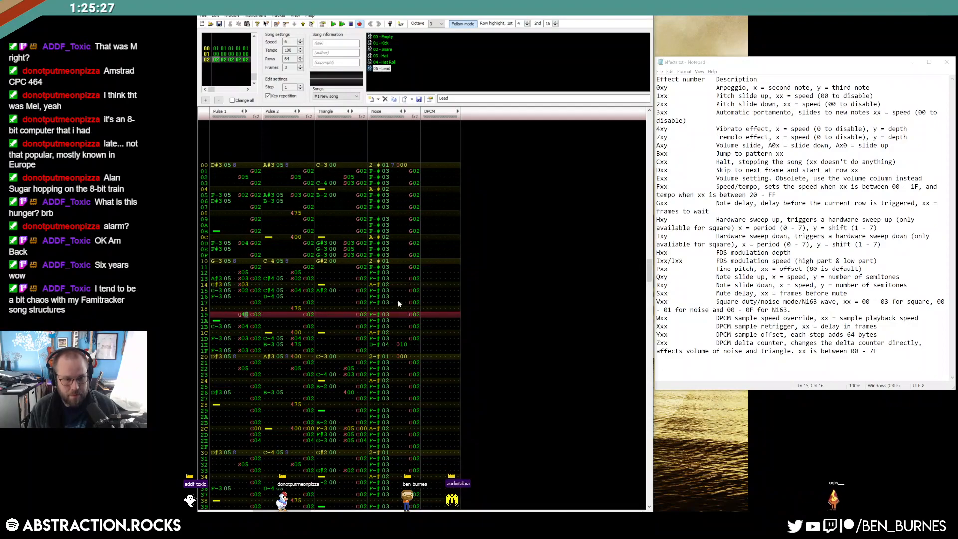
text(45)
key(Return)
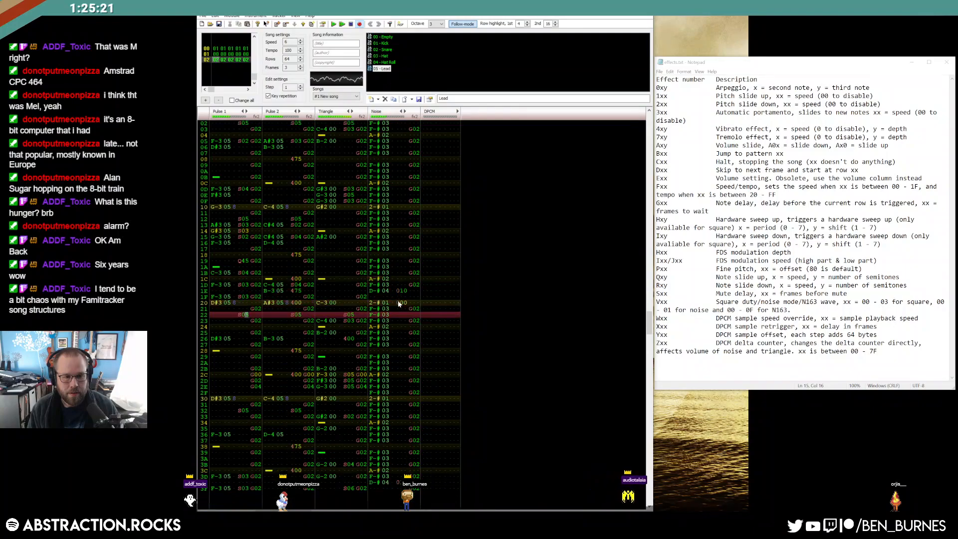
key(Return)
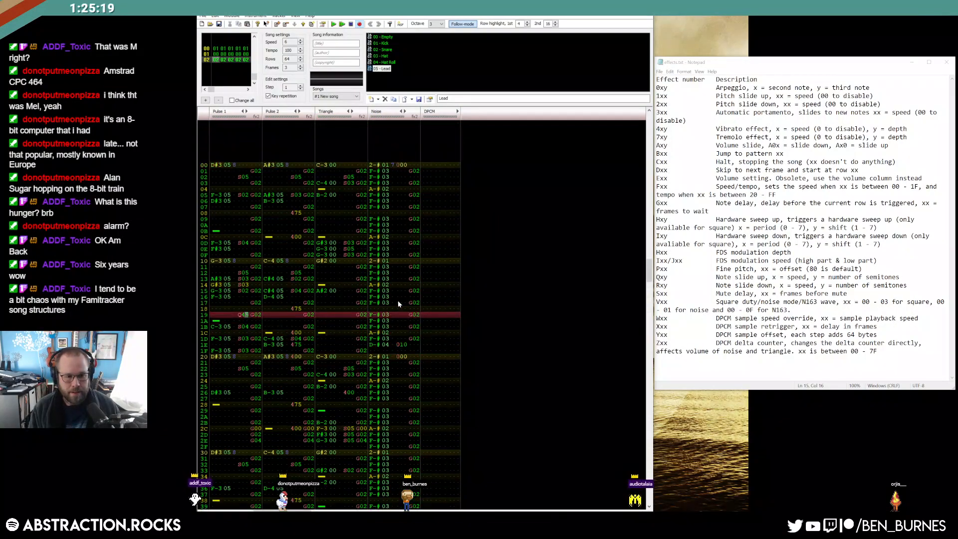
Move the Pulse 1 effect Q45 from row 19 to row 18 in frame 02.
key(Left)
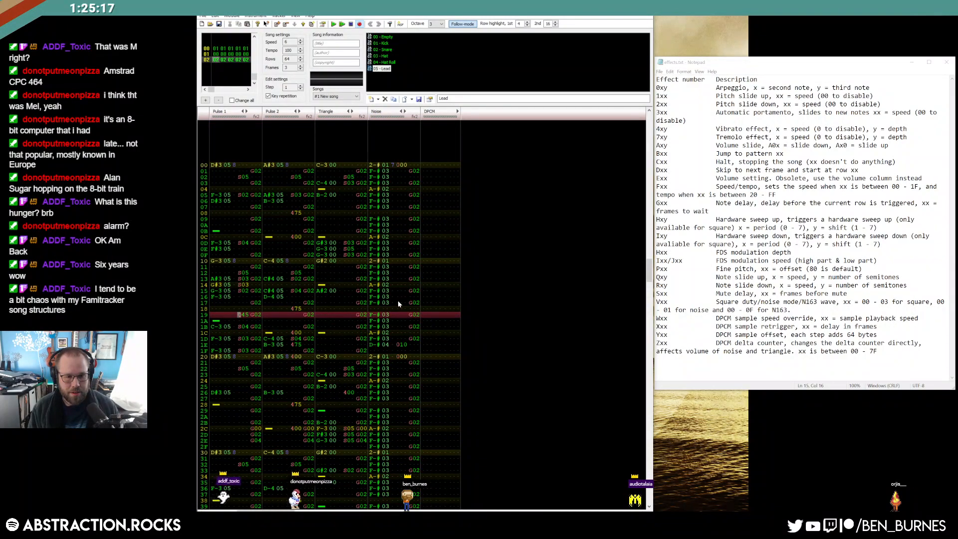
key(Up)
key(Down)
key(shift+Right)
key(ctrl+x)
key(Up)
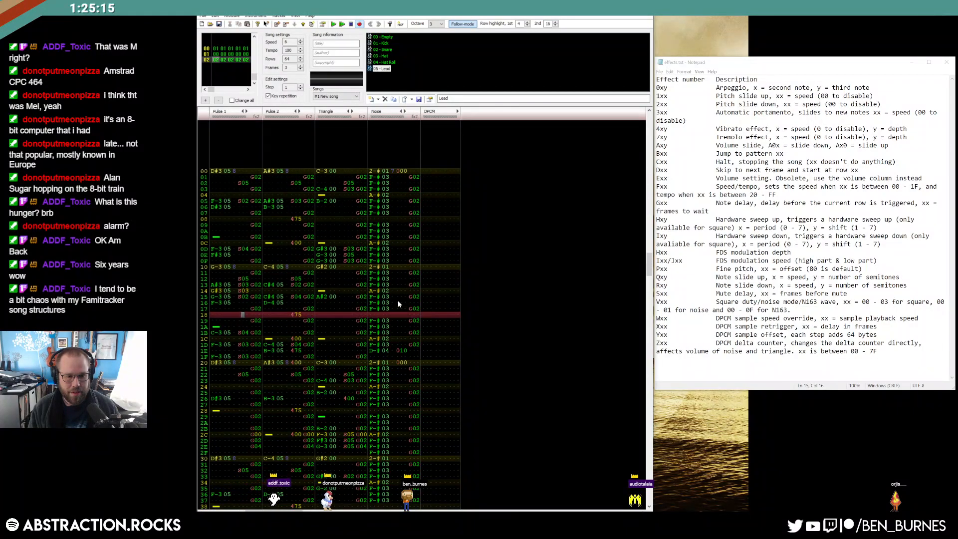
key(ctrl+v)
key(Up)
key(Up)
key(Down)
key(Down)
key(Down)
key(Down)
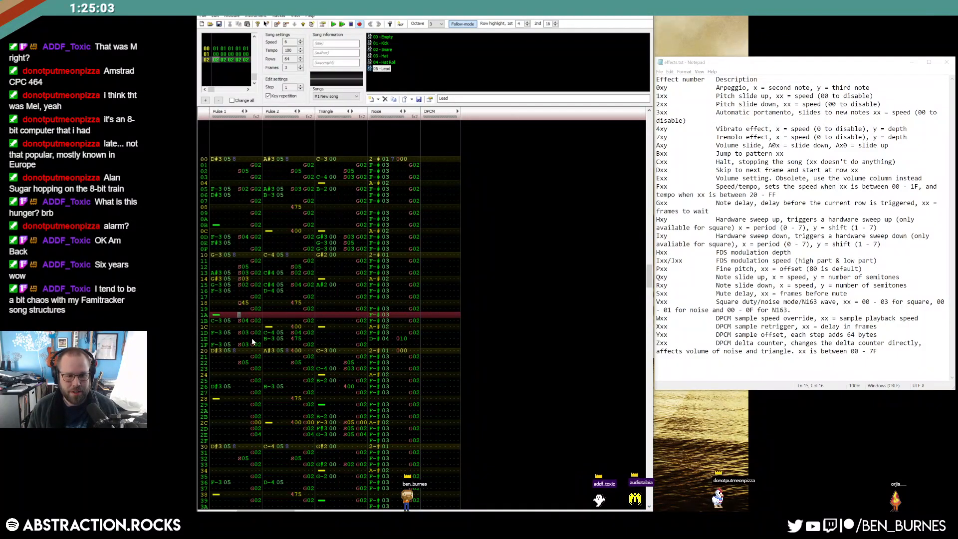
Change the Pulse 1 note at row 26 in frame 02 to D-3 and play back the passage.
scroll(305, 328, down, 2)
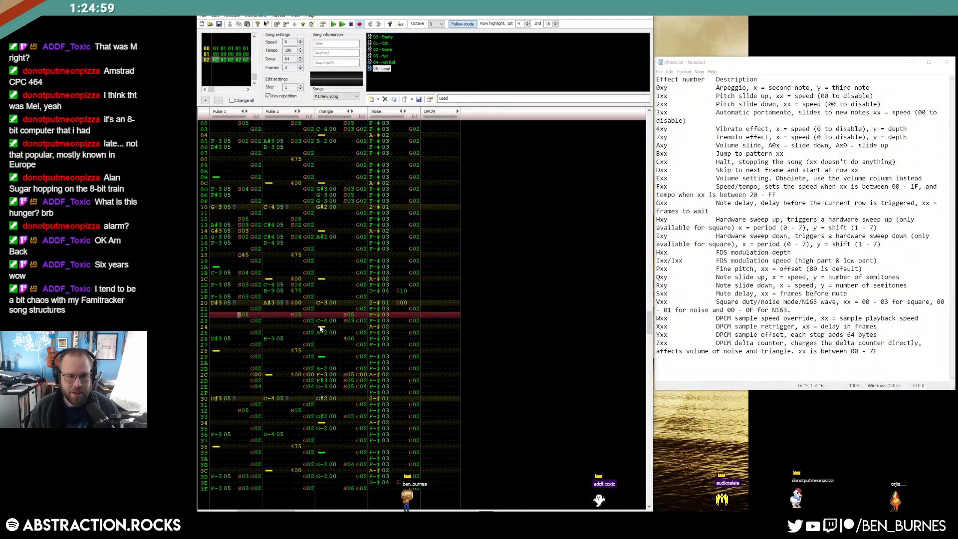
click(219, 302)
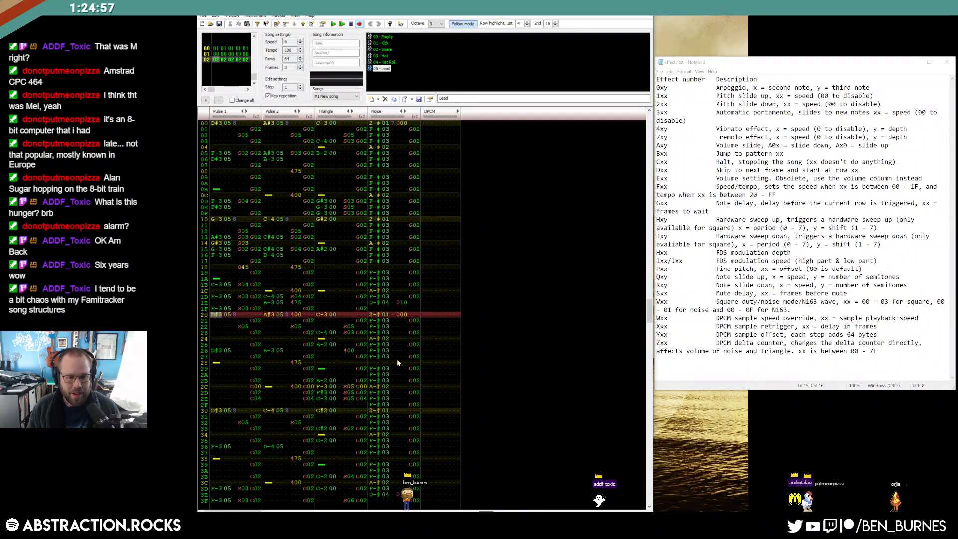
key(F7)
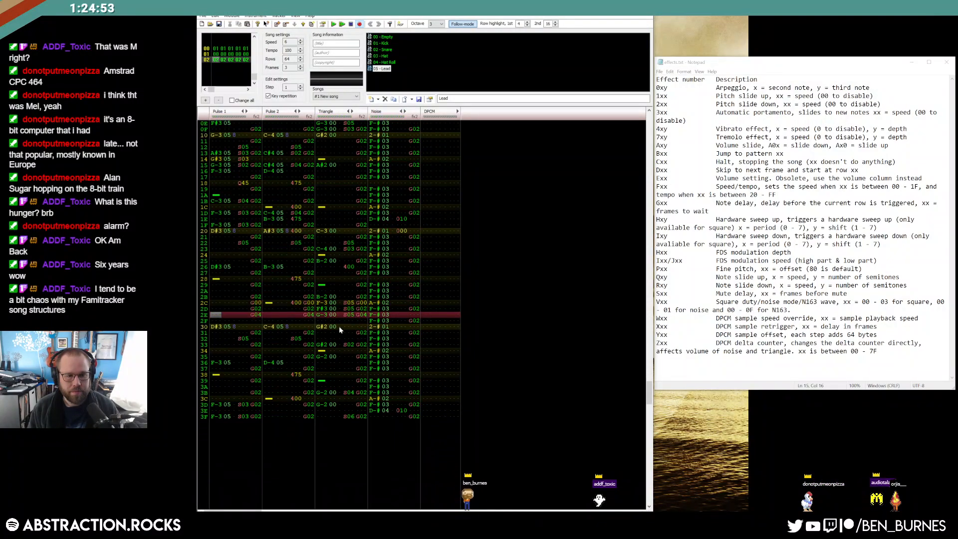
click(217, 268)
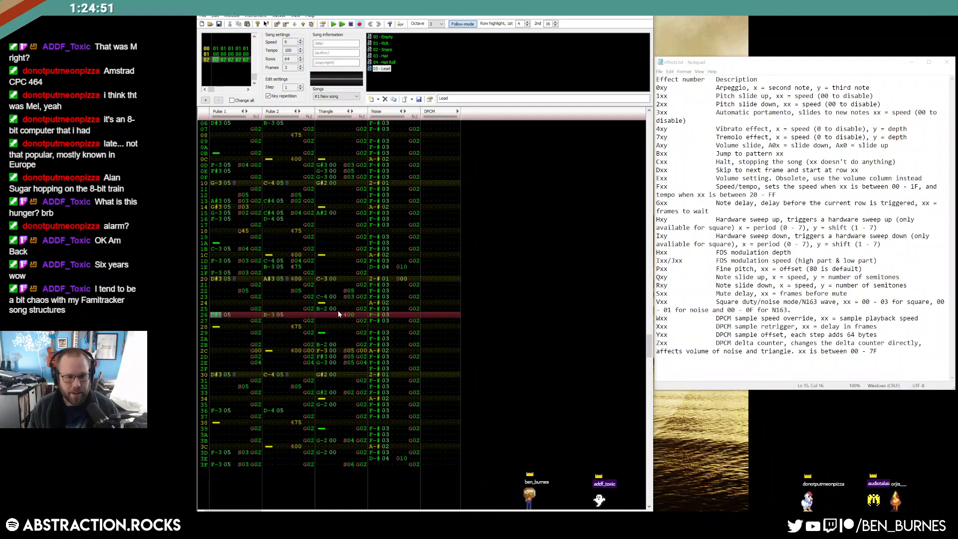
key(x)
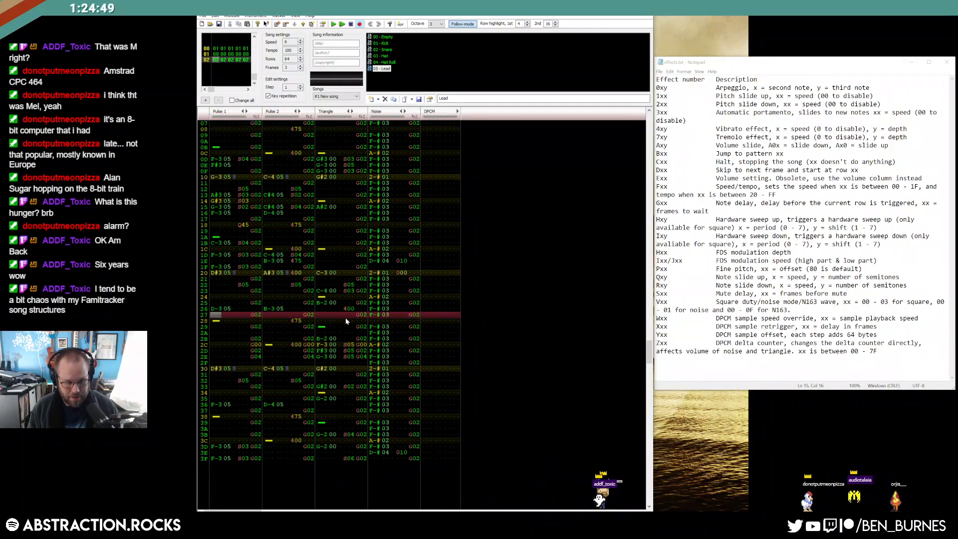
key(Return)
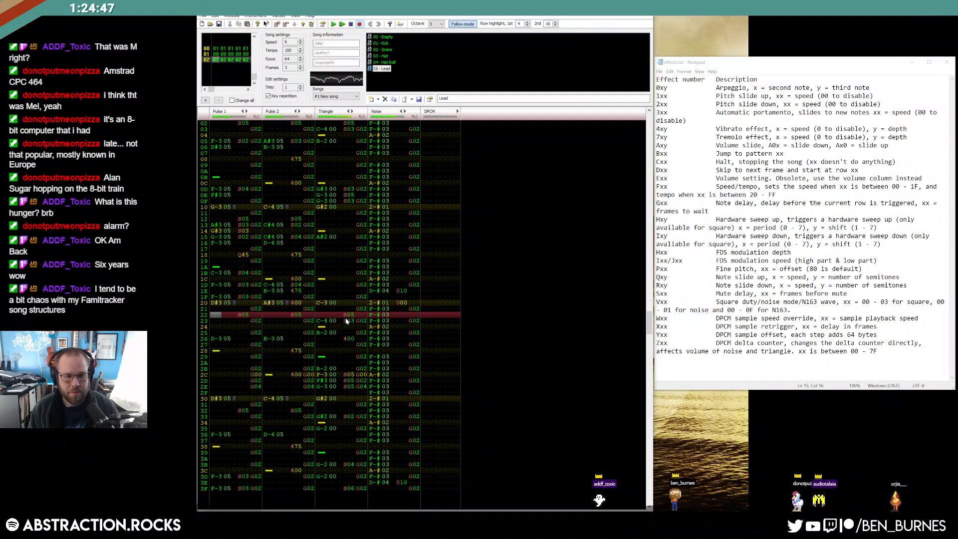
key(Return)
Move the Pulse 1 note cut from row 28 to row 2B in frame 02.
key(Up)
key(Up)
key(Up)
key(Up)
key(Up)
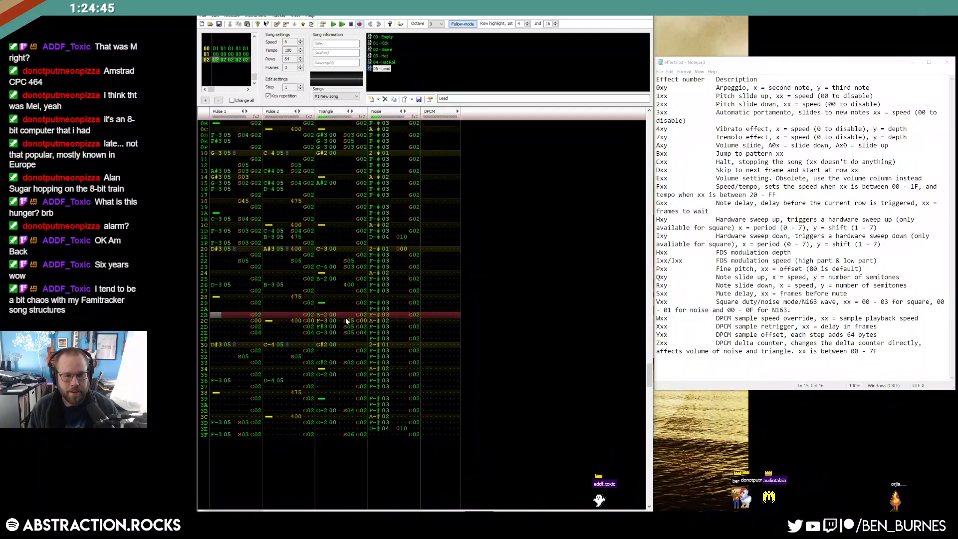
key(Delete)
key(Down)
key(Down)
key(1)
key(Up)
key(1)
key(Up)
key(Up)
key(Up)
key(Up)
key(Up)
key(Up)
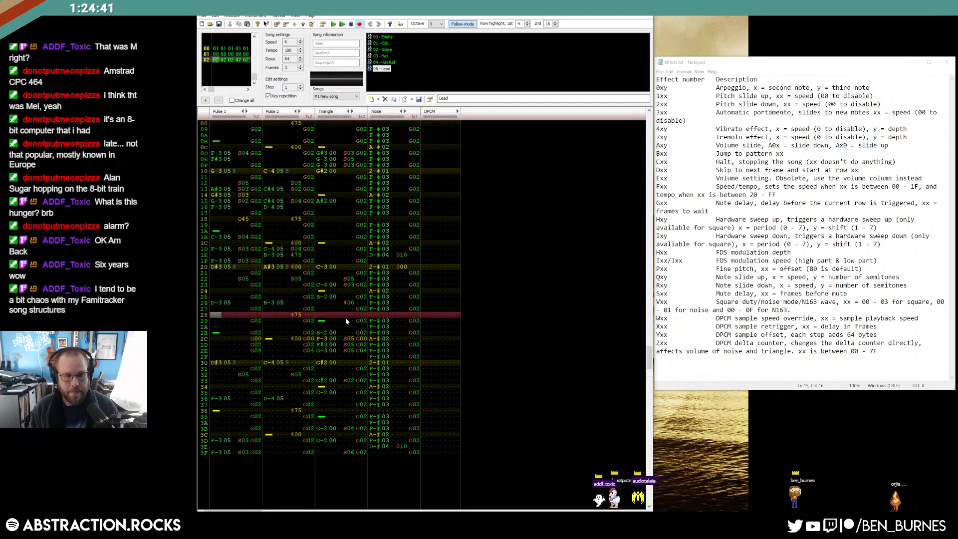
Enter Pulse 1 notes D-3 at row 29 and D#3 at row 2A in frame 02.
key(Down)
key(Down)
key(Down)
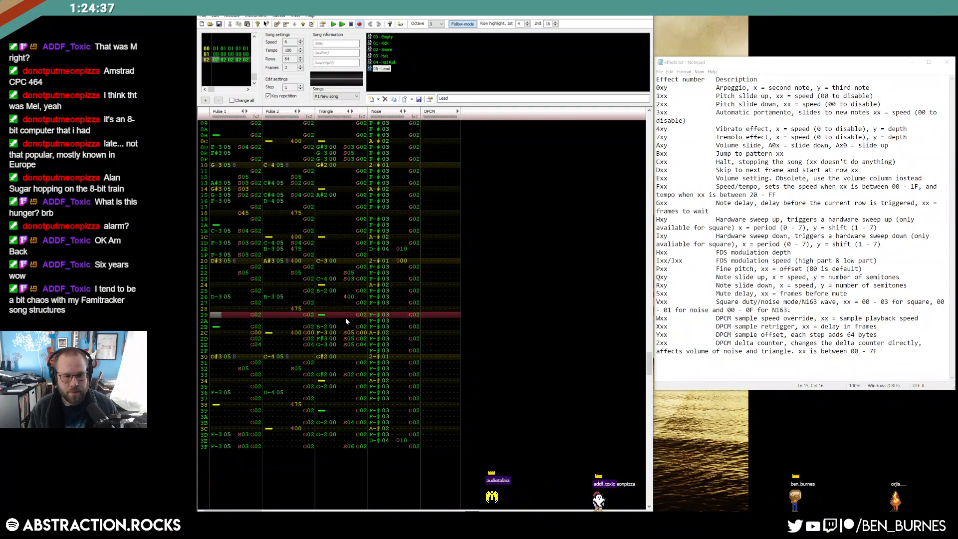
key(x)
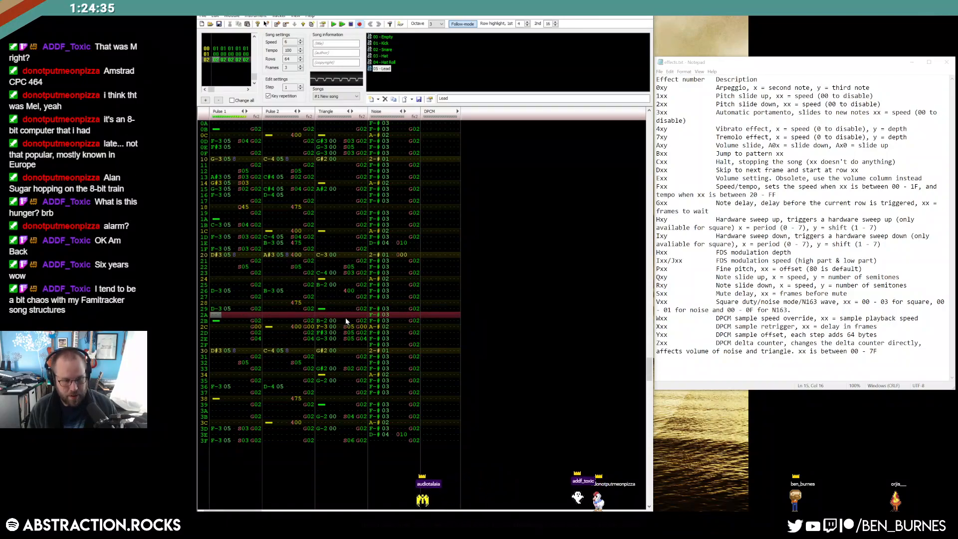
key(d)
Add the mute delay effect S03 to Pulse 1 at row 28 in frame 02.
key(Up)
key(Up)
key(Up)
key(Right)
key(Right)
key(Right)
key(Right)
key(s)
key(Up)
key(Right)
key(Right)
key(3)
Give the Pulse 1 note at row 29 in frame 02 the mute delay effect S03.
key(Down)
key(Up)
key(Left)
key(Left)
key(s)
key(Up)
key(Right)
key(Right)
key(0)
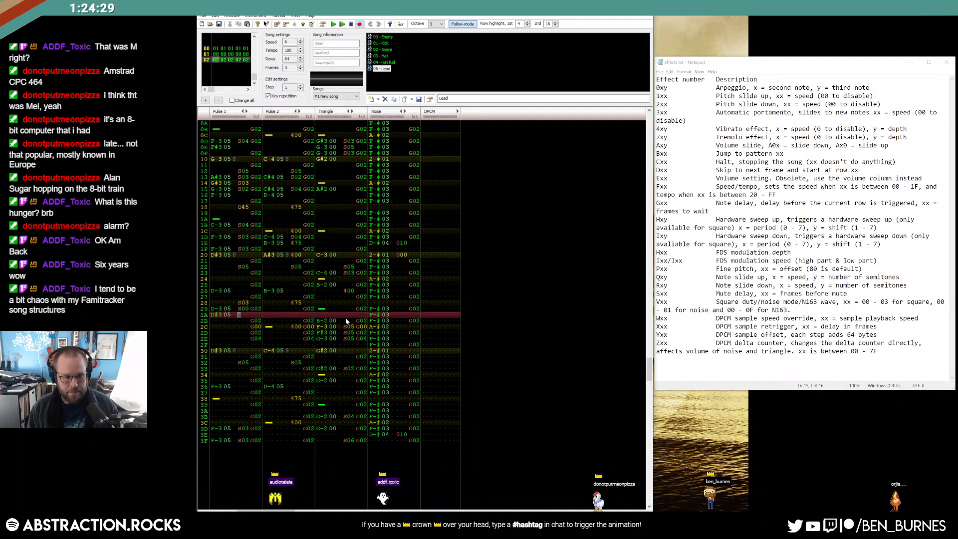
key(Up)
key(3)
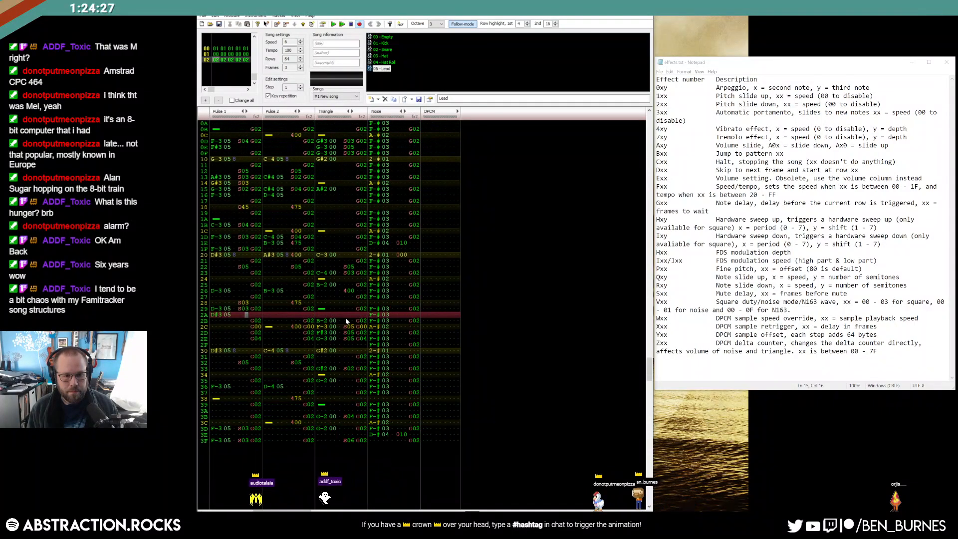
Enter the descending Pulse 1 notes D-3 at row 2B, C#3 at row 2C and C-3 at row 2D in frame 02.
key(Down)
key(Left)
key(Left)
key(Left)
key(Down)
key(Left)
key(Left)
key(Left)
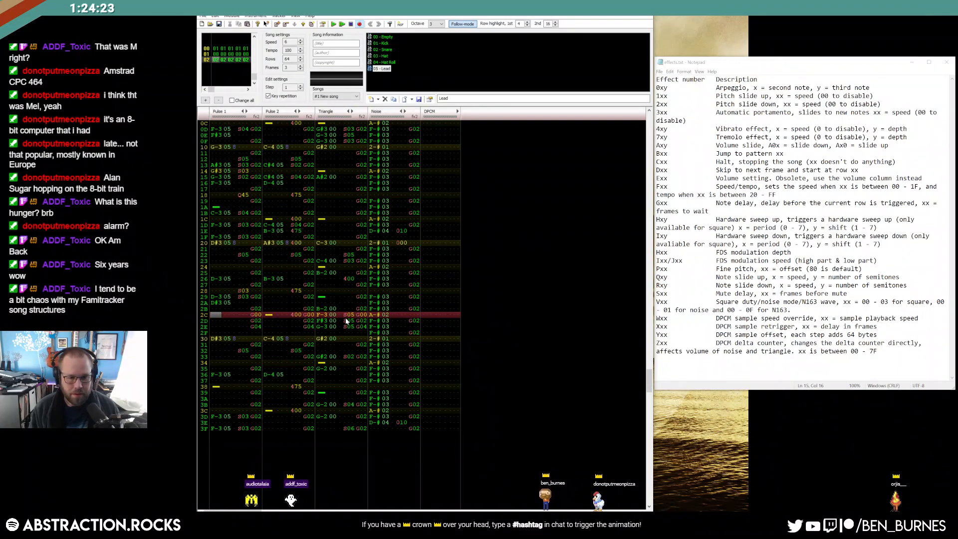
key(Up)
key(x)
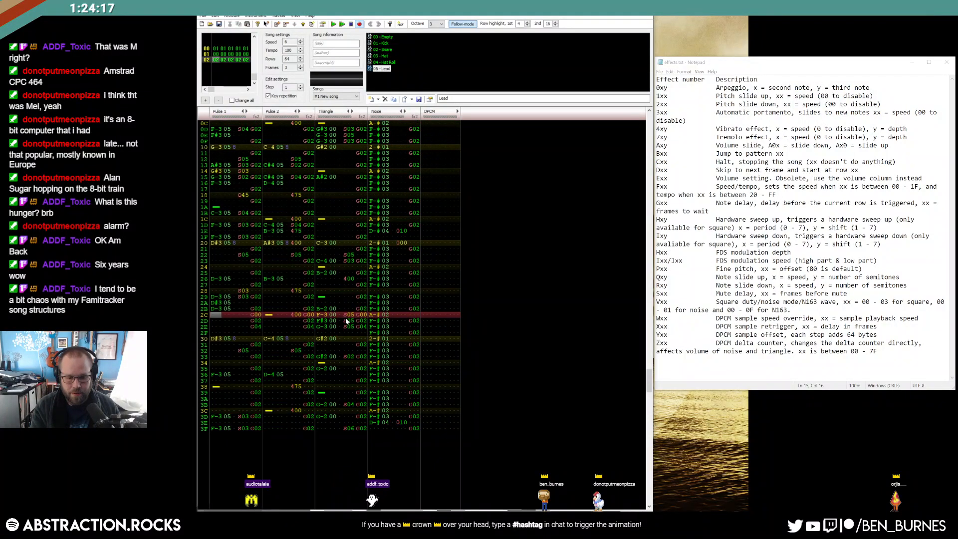
key(s)
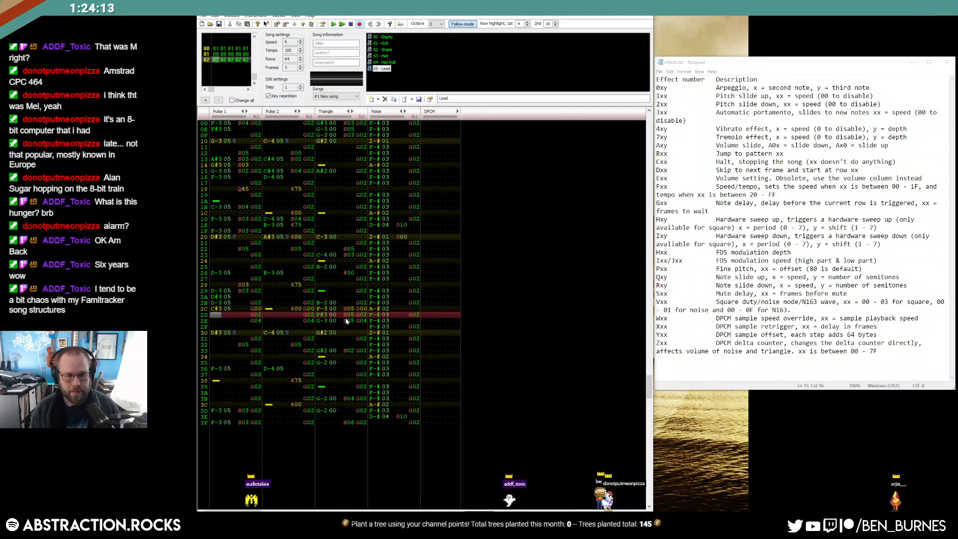
key(z)
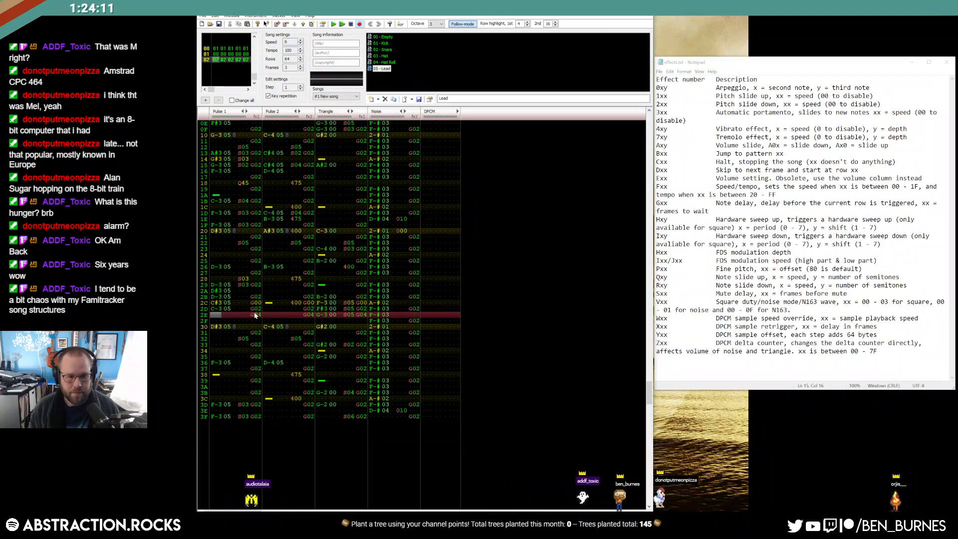
Delete the note delays G00 at row 2C and G04 at row 2E from Pulse 1 and Pulse 2 in frame 02.
click(249, 313)
key(Up)
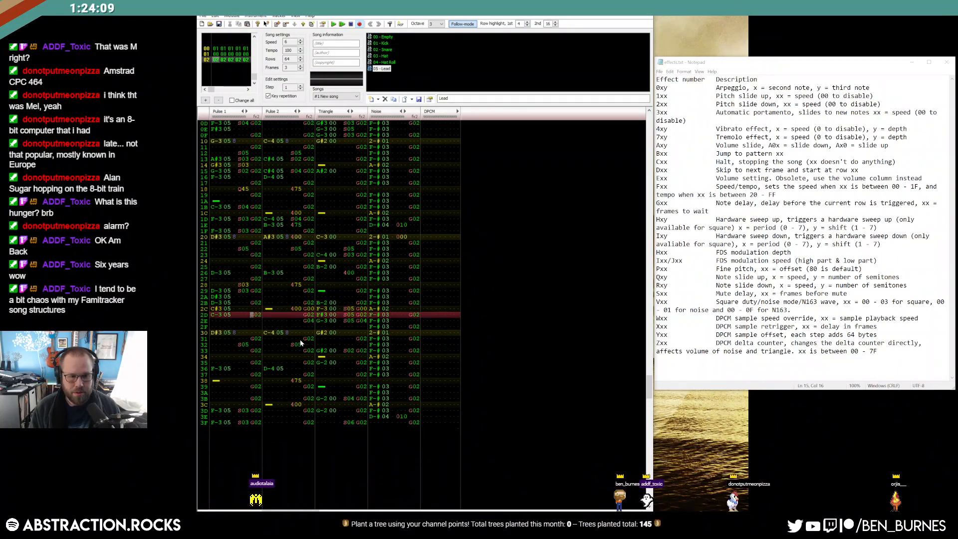
key(Up)
key(Tab)
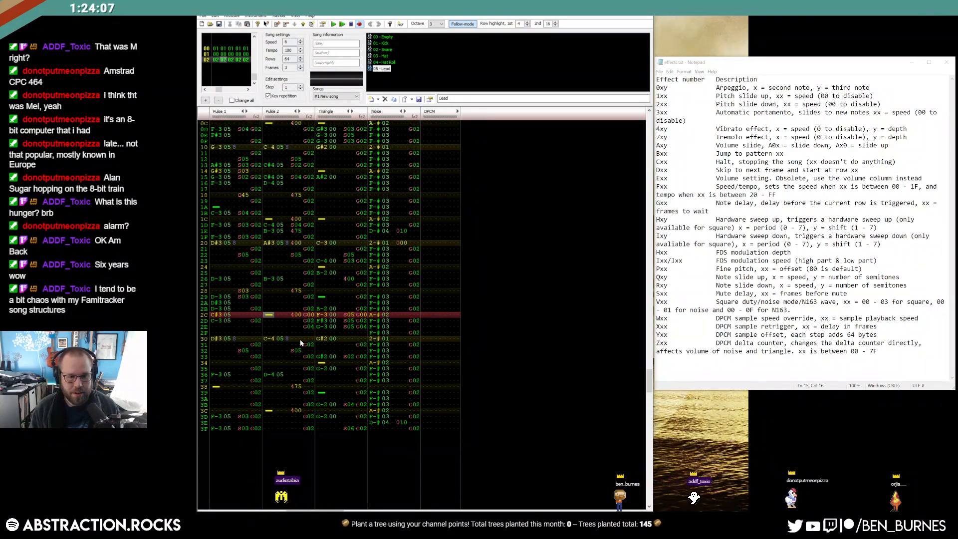
key(shift+Right)
key(shift+Right)
key(shift+Right)
key(shift+Right)
key(shift+Right)
key(shift+Right)
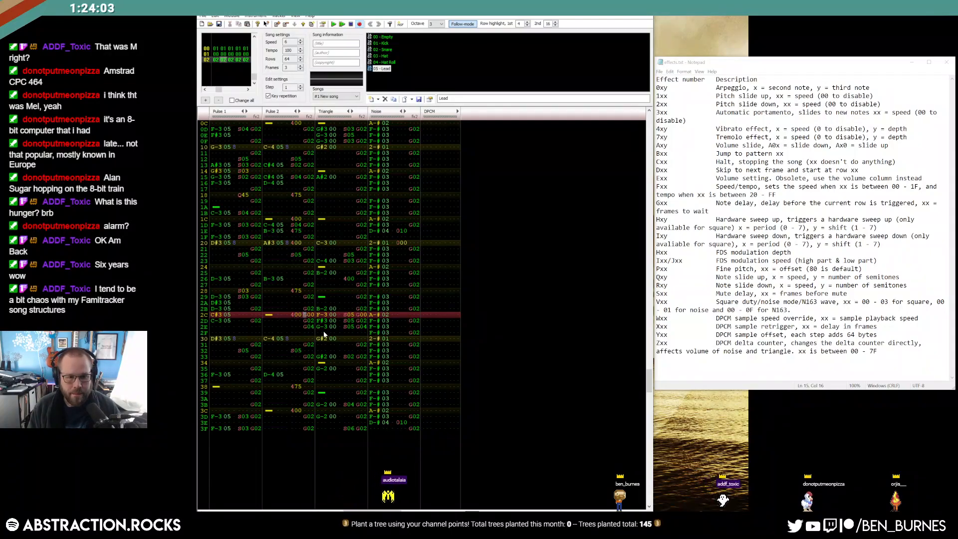
click(308, 315)
key(Delete)
key(Delete)
key(Delete)
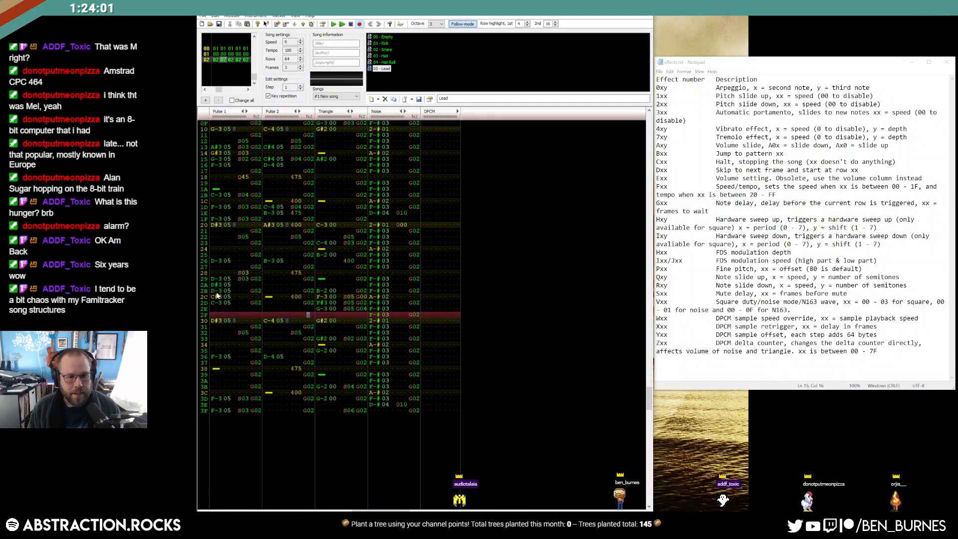
Add Pulse 1 mute delays on rows 2A to 2D in frame 02, including S04 at 2A, S02 at 2C and S06 at 2D.
click(239, 285)
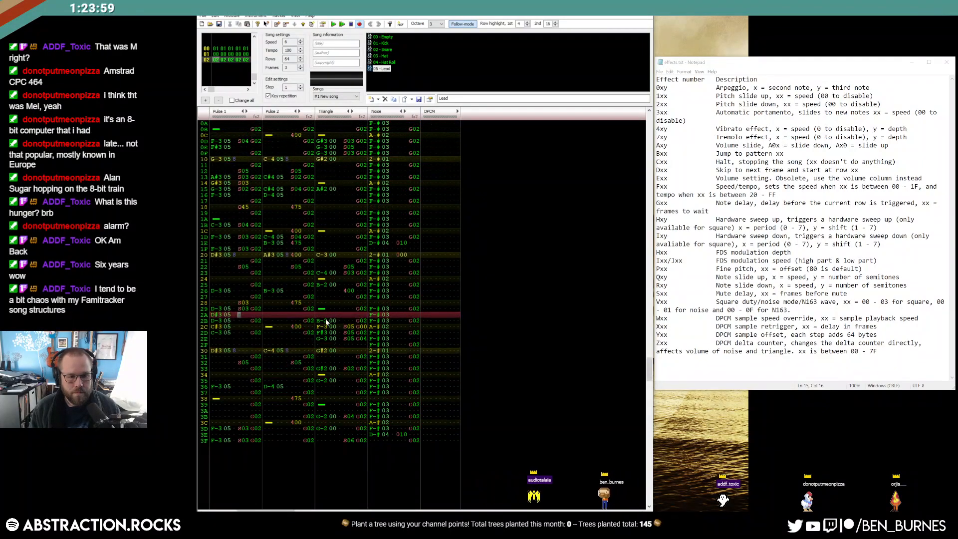
text(ssss)
key(Up)
key(Up)
key(Up)
key(Up)
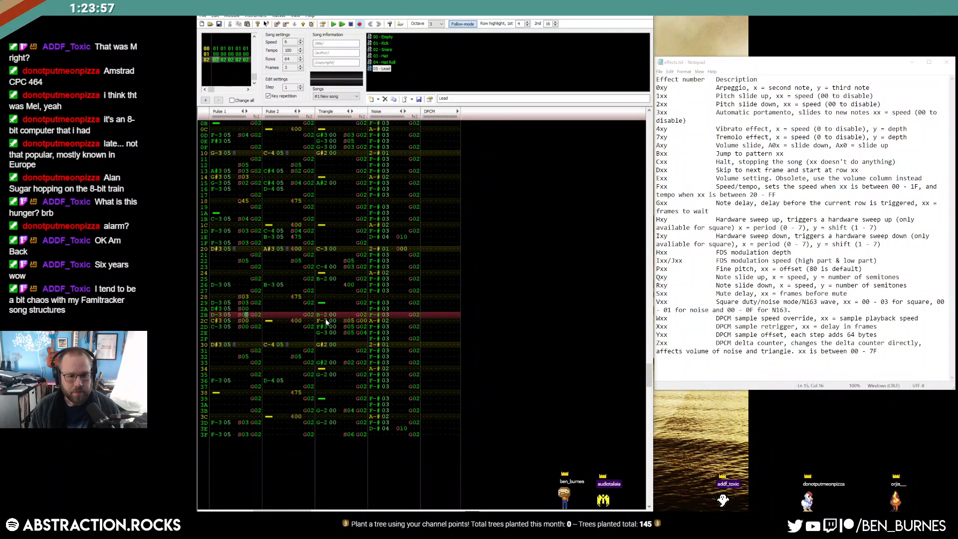
key(Right)
key(Right)
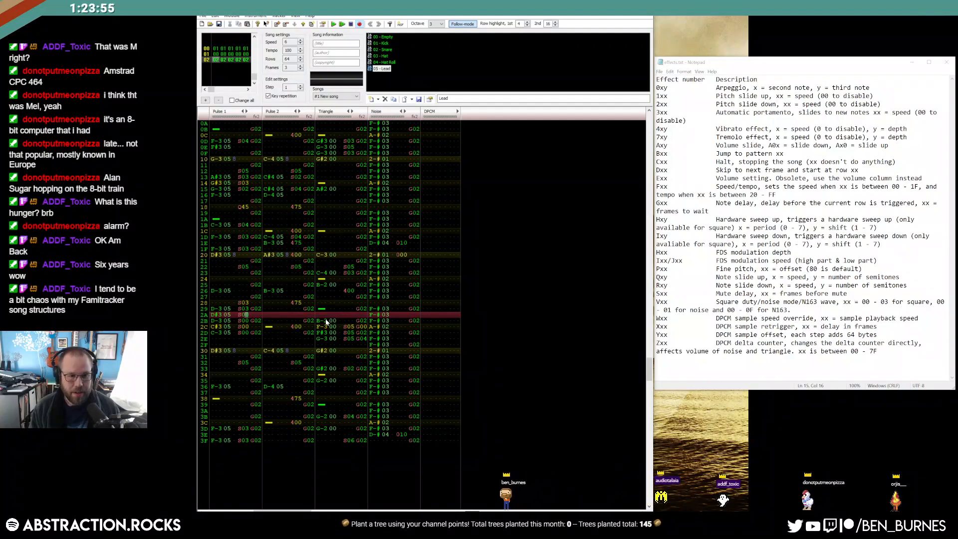
text(422)
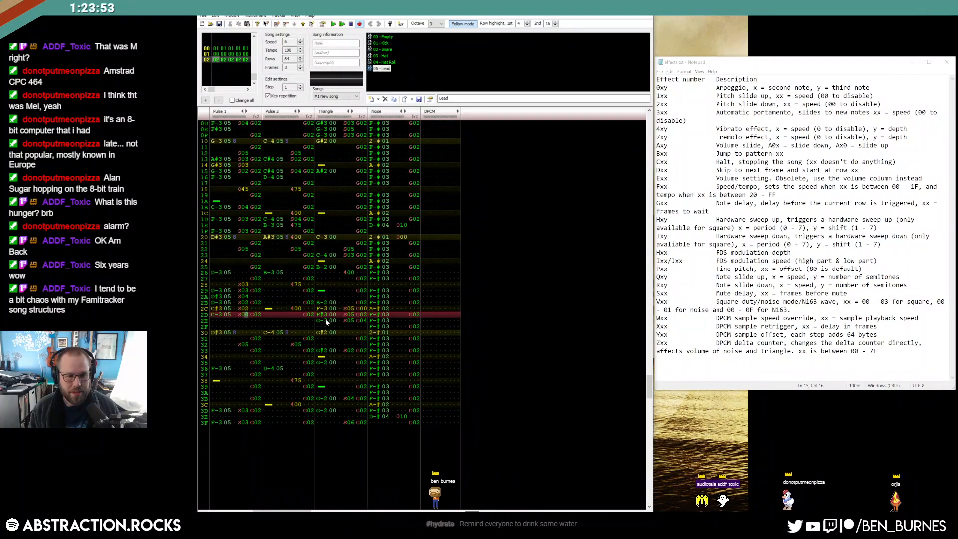
key(Up)
key(Down)
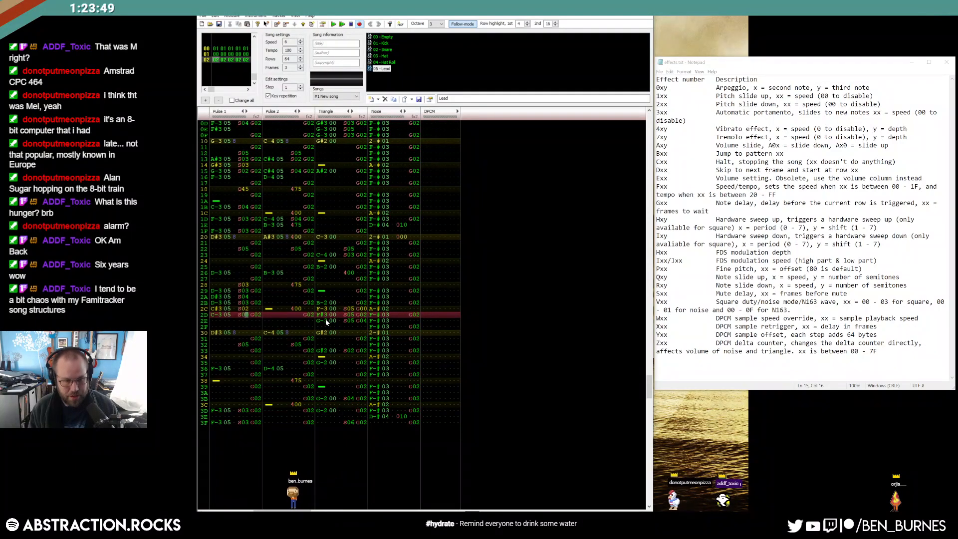
text(6)
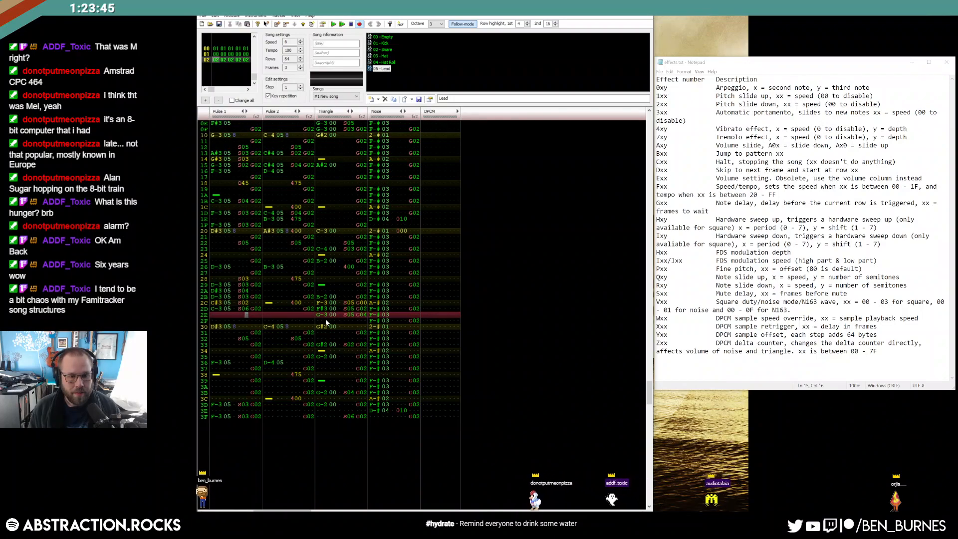
Copy the Pulse 1 note delay G02 from row 2D to row 2F in frame 02 and enter C-3 at row 2F.
drag(250, 309, 255, 312)
key(ctrl+c)
click(253, 320)
key(ctrl+v)
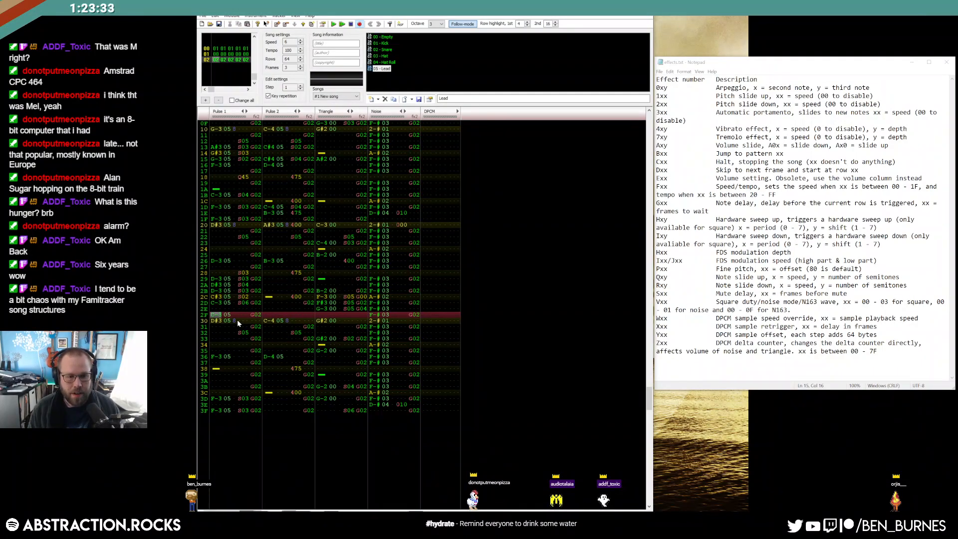
Change the row 30 notes in frame 02 to B-2 in Pulse 1 and D#4 in Pulse 2, and play back the passage.
click(209, 320)
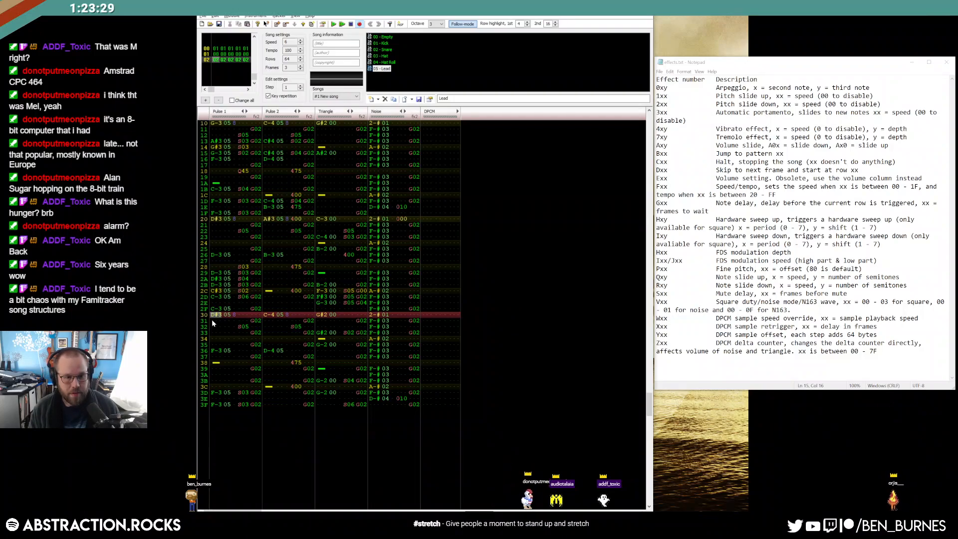
key(ctrl+F1)
key(ctrl+F1)
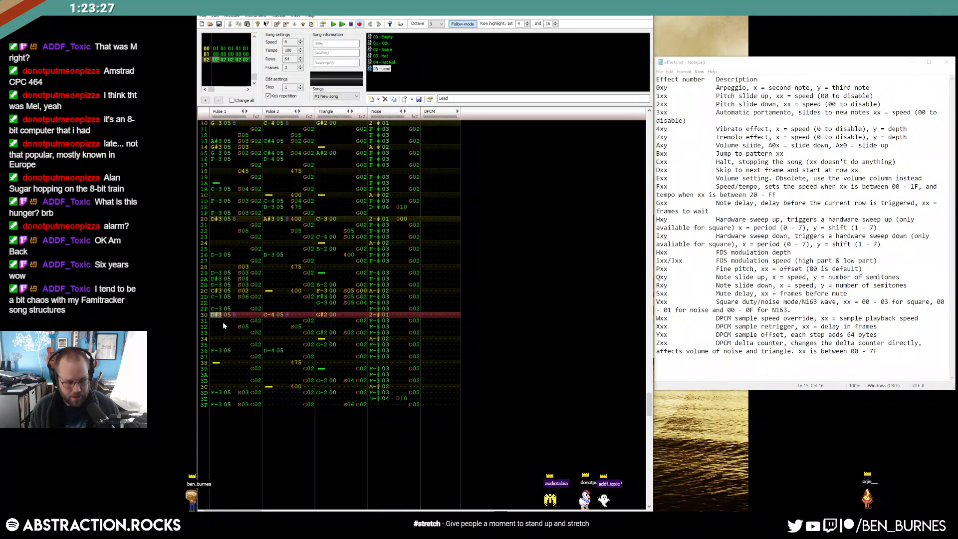
key(ctrl+F1)
key(ctrl+F1)
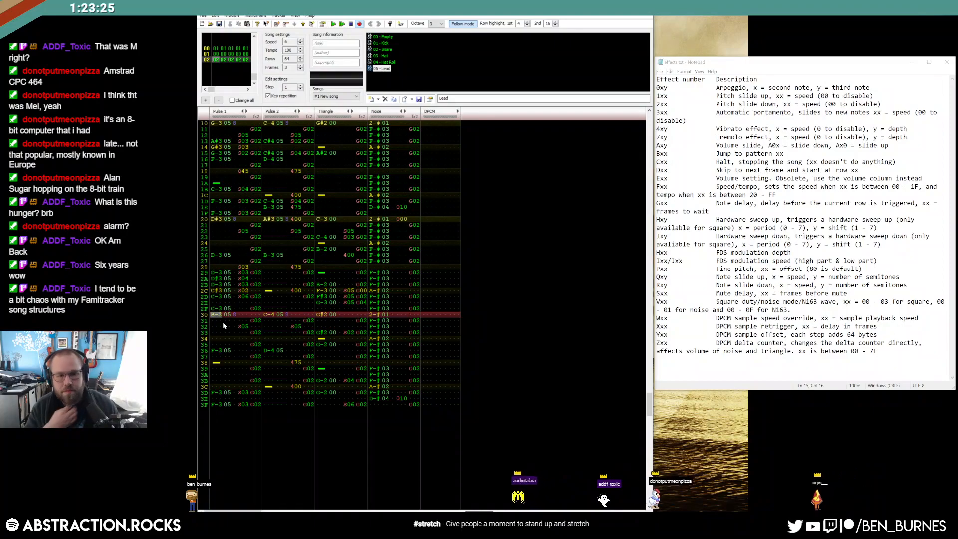
click(269, 315)
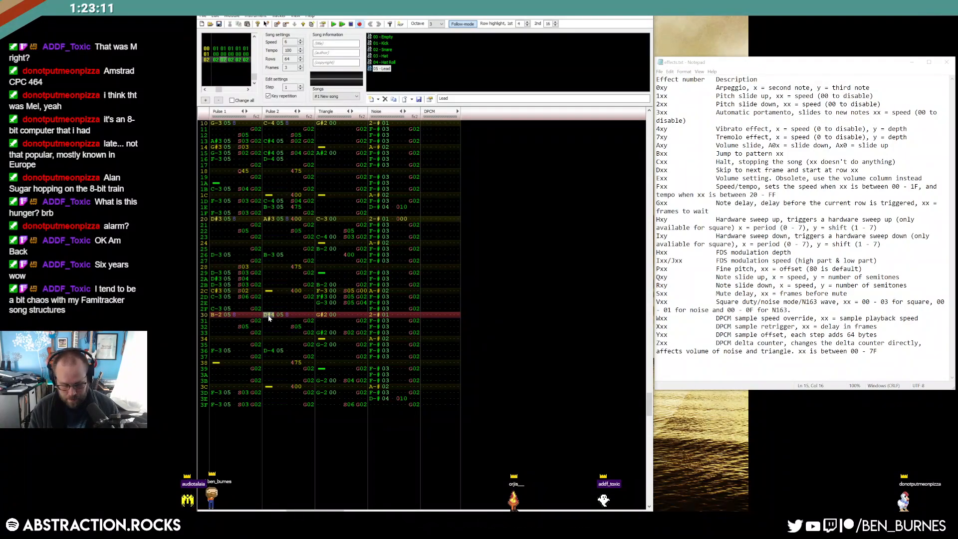
key(Return)
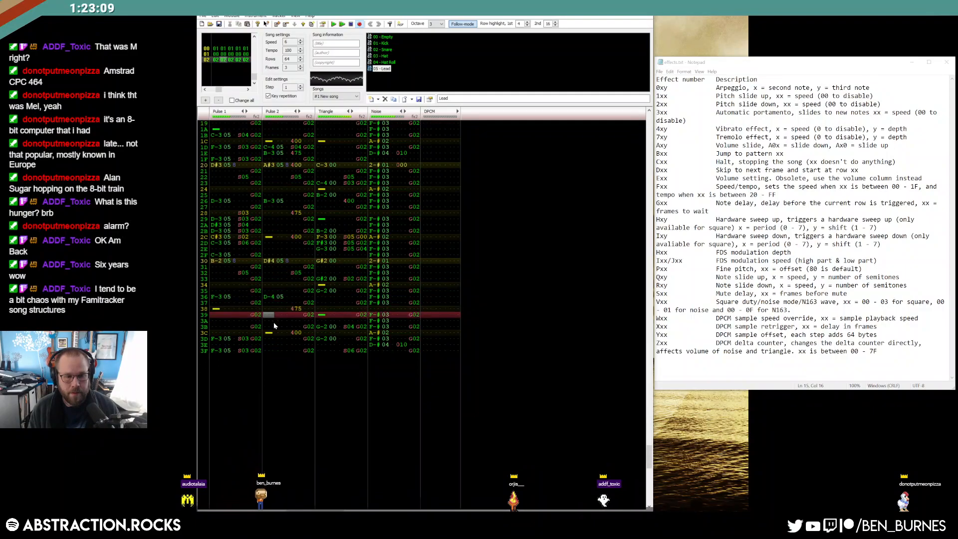
Move the Pulse 1 note cut from row 38 to row 3B in frame 02 and play the frame from its start.
click(217, 314)
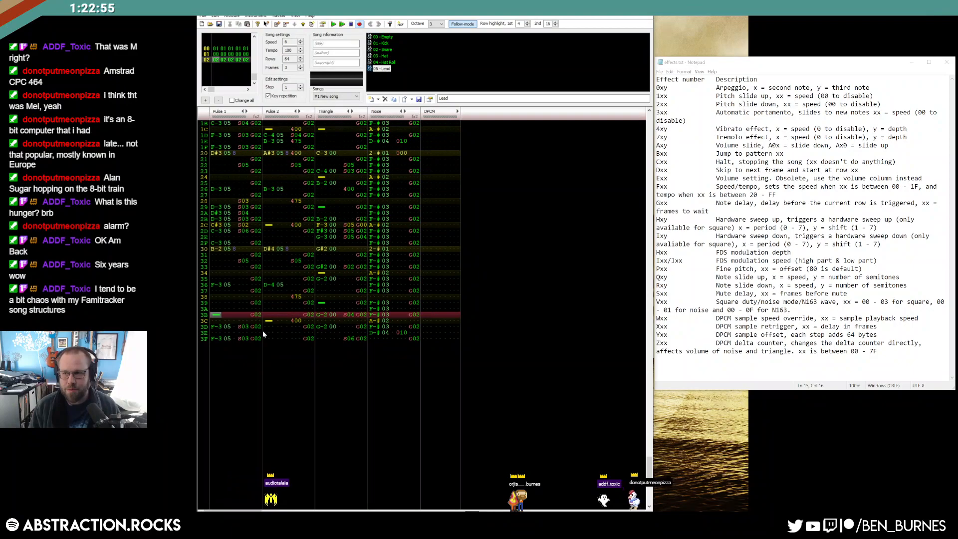
key(Home)
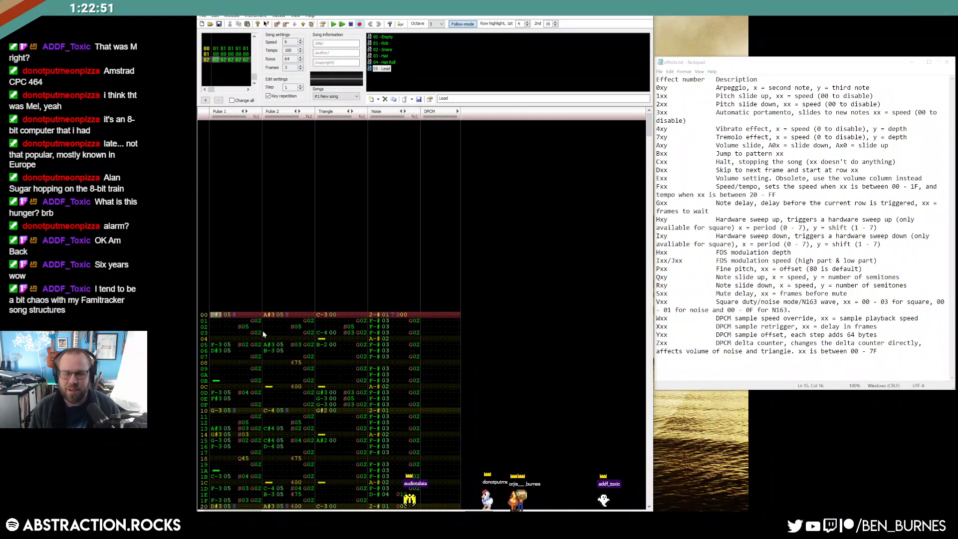
key(Return)
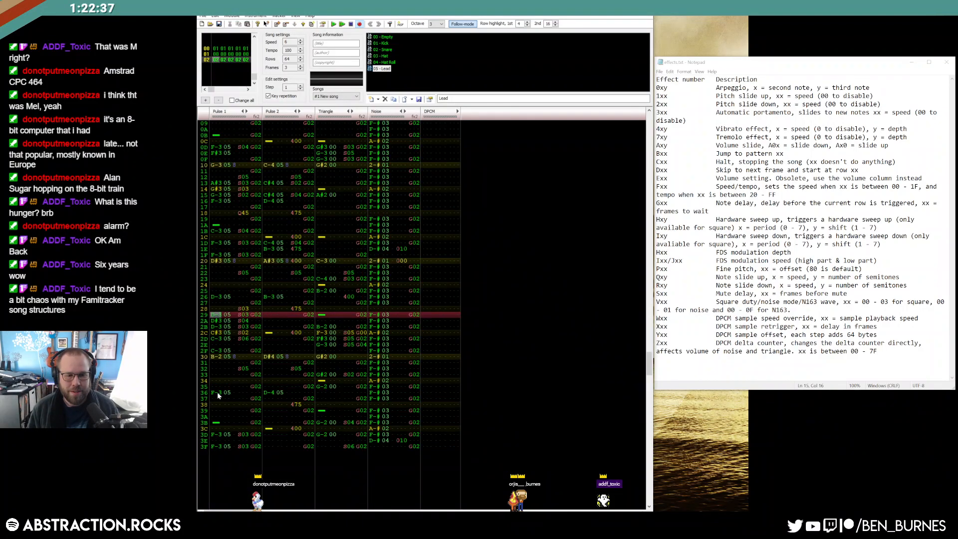
Lower the entry octave to 2 and change the Pulse 1 note at row 36 in frame 02 to B-2.
click(218, 393)
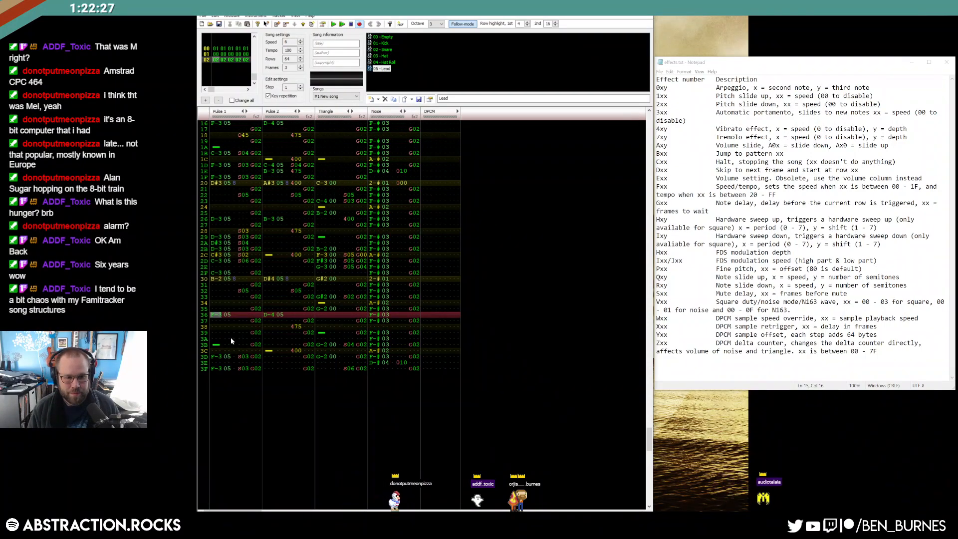
key(b)
key(Up)
key(m)
key(Up)
key(KP_Divide)
key(m)
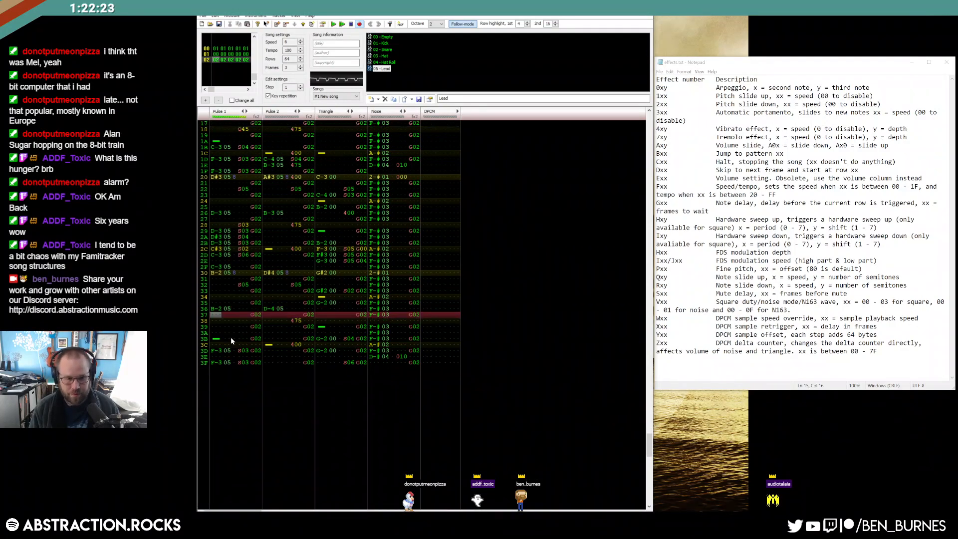
Add the note slide up effect Q26 to the Pulse 1 note at row 36 in frame 02.
key(Up)
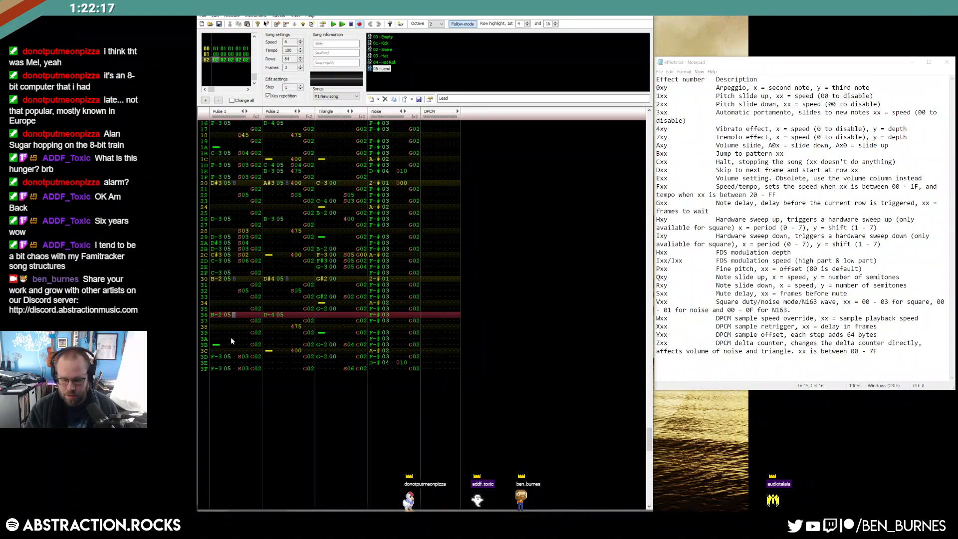
key(Right)
text(q)
key(Up)
key(Right)
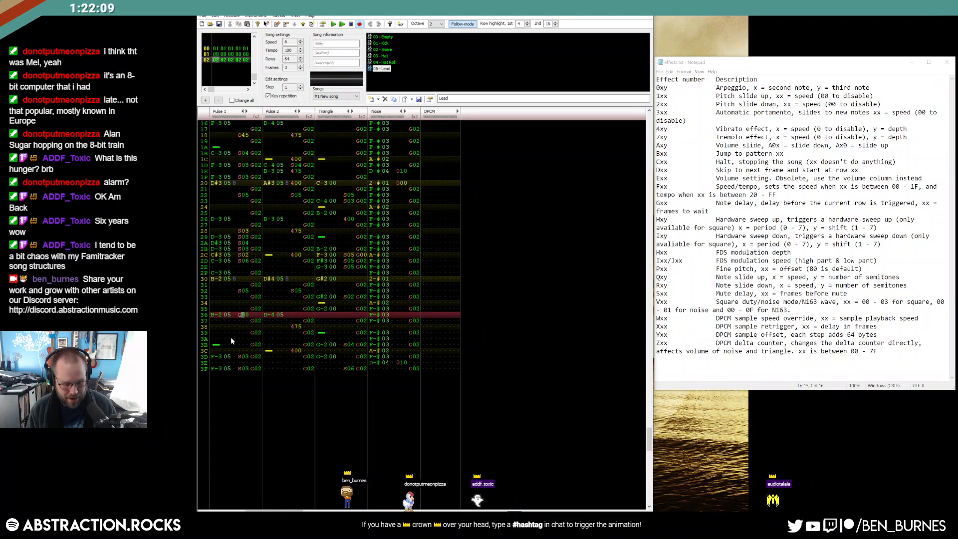
text(46)
key(Up)
key(Left)
key(Left)
key(Up)
key(Up)
key(Up)
key(Up)
key(Up)
key(Up)
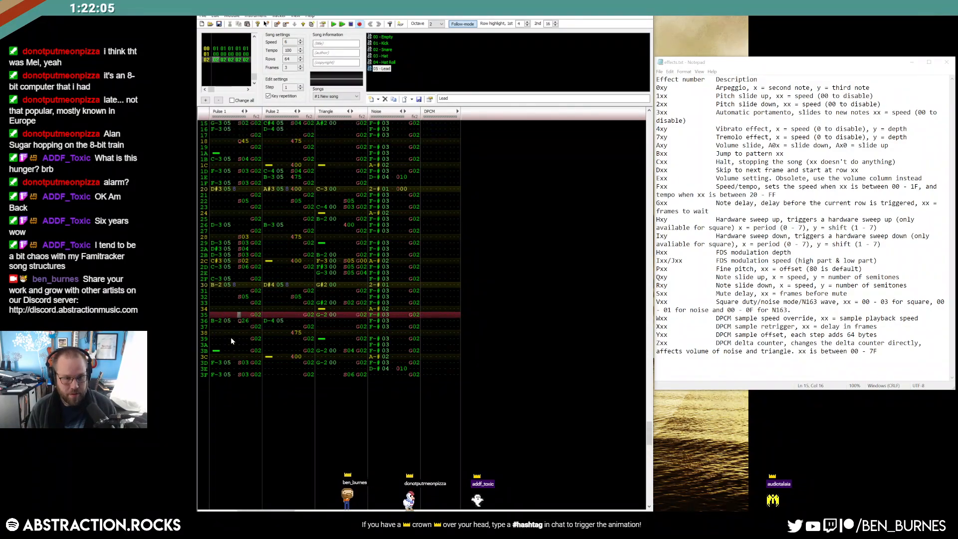
Play back frame 02 and replay from frame 01 to review the revised Pulse 1 melody in context.
key(ctrl+Return)
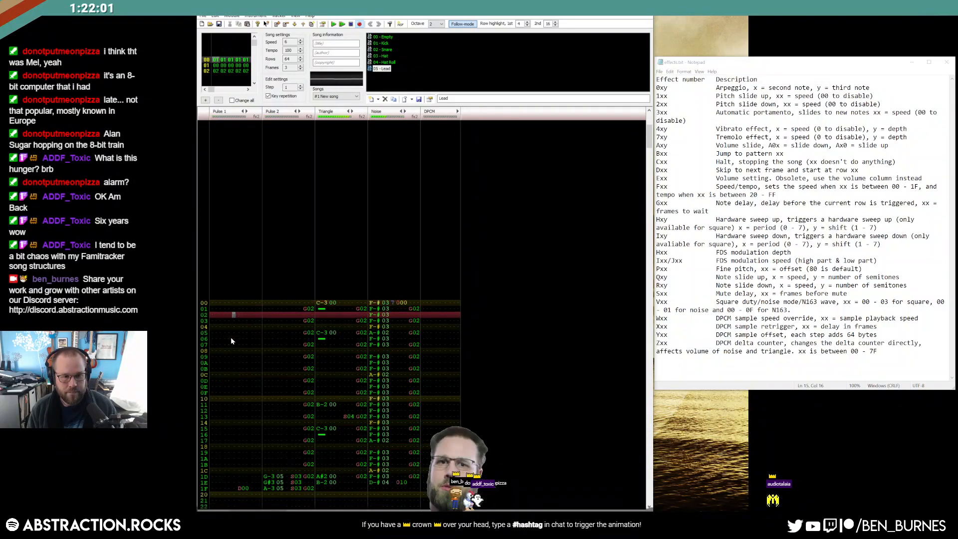
key(Return)
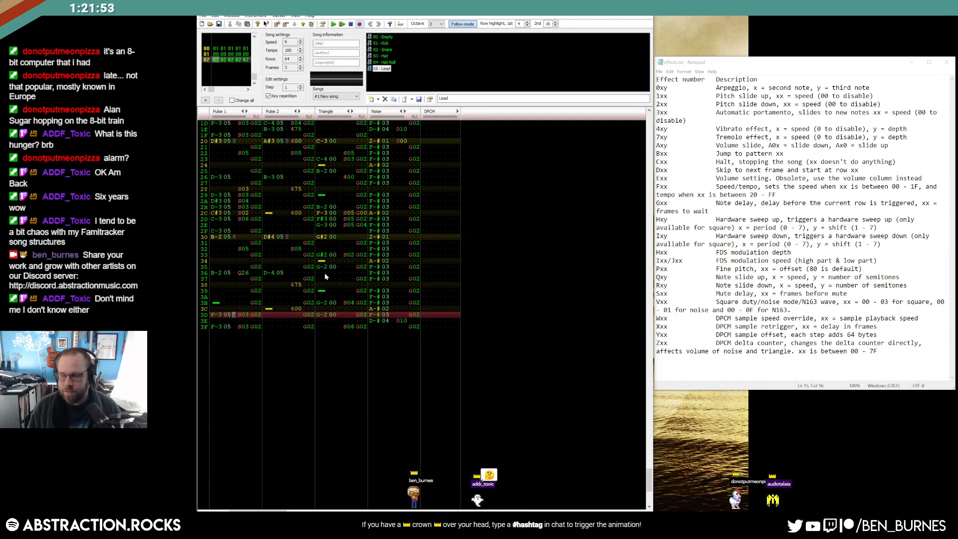
scroll(349, 276, up, 9)
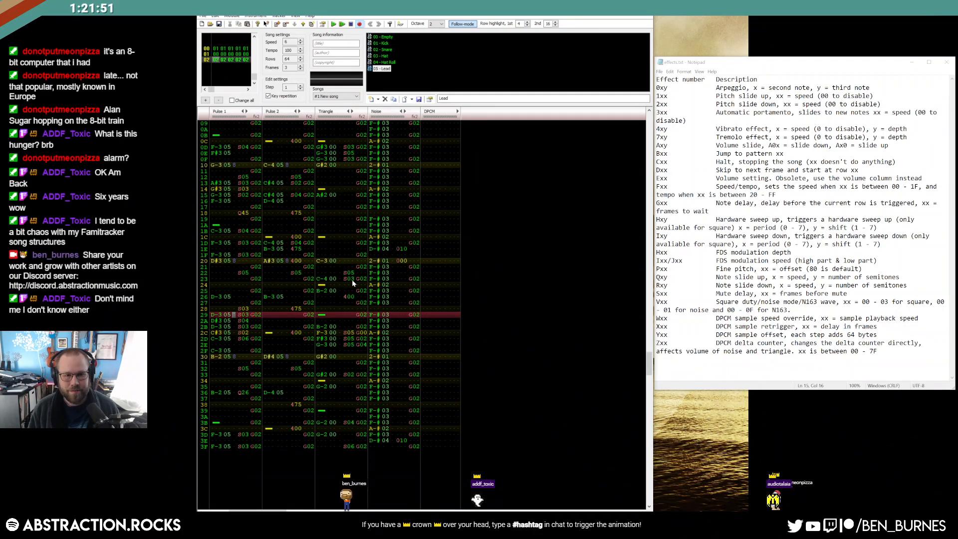
scroll(249, 171, up, 20)
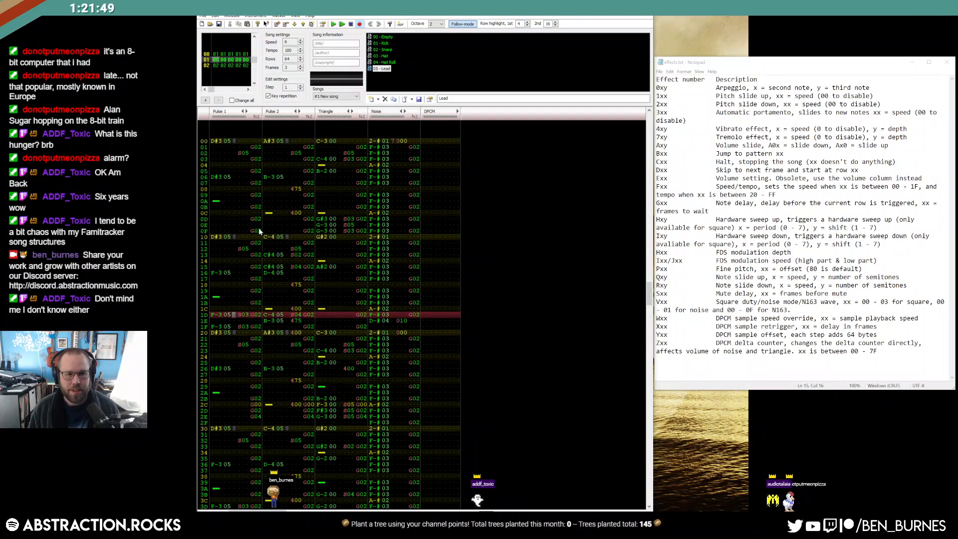
key(Return)
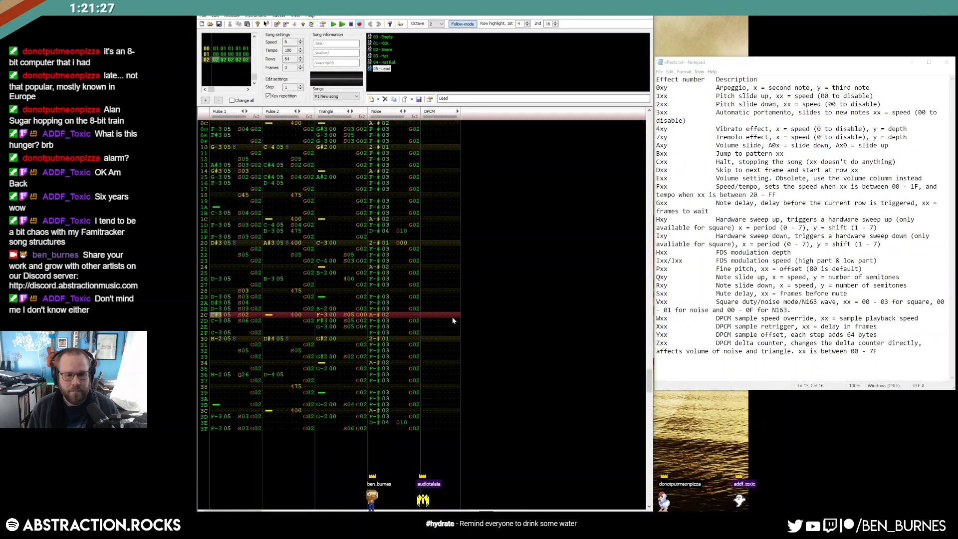
Change the Pulse 1 note slide up effect at row 18 in frame 02 to Q65 and play it back.
scroll(363, 303, up, 4)
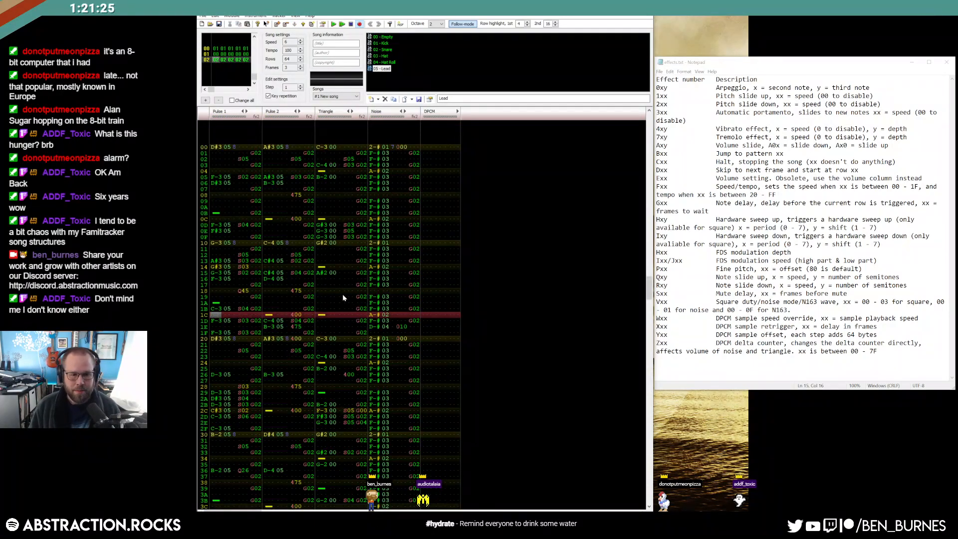
click(245, 291)
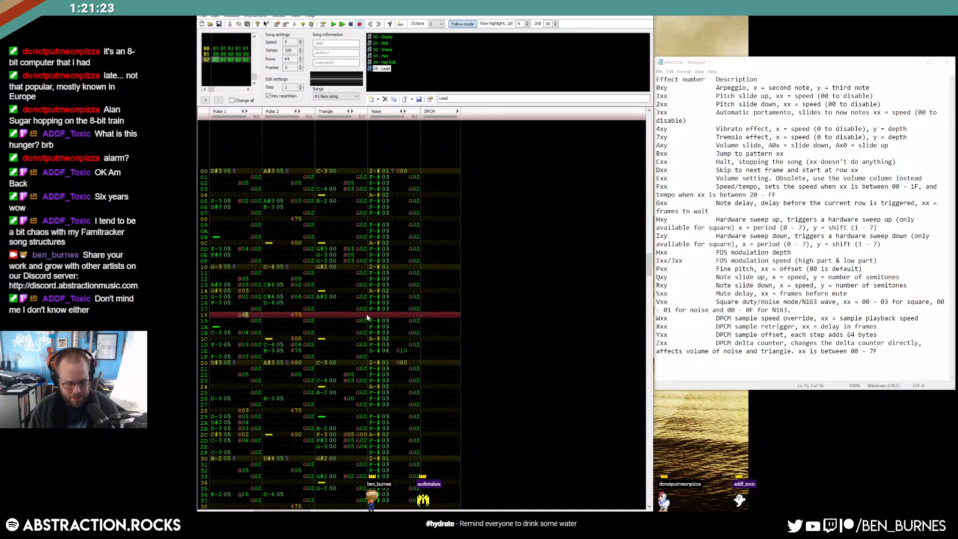
key(Left)
text(5)
key(Up)
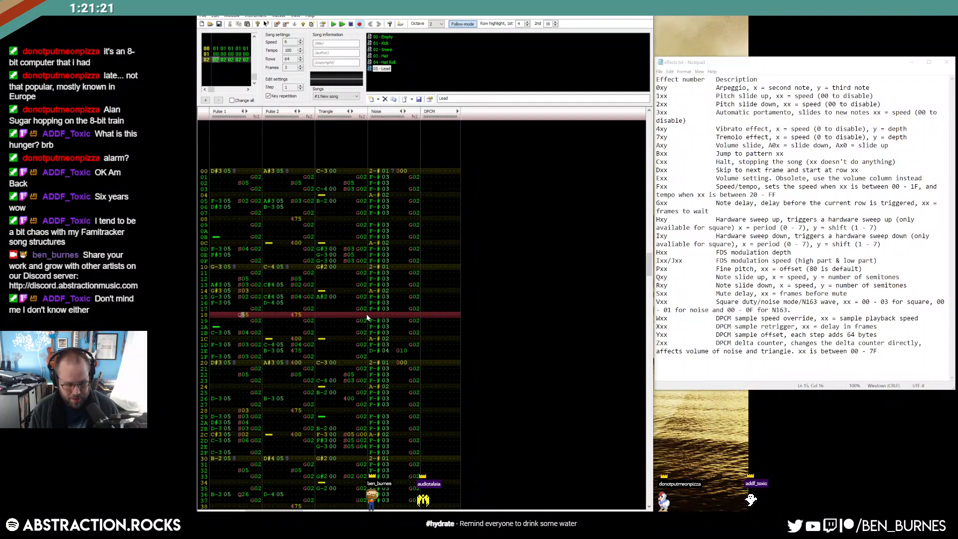
text(6)
key(Down)
key(Down)
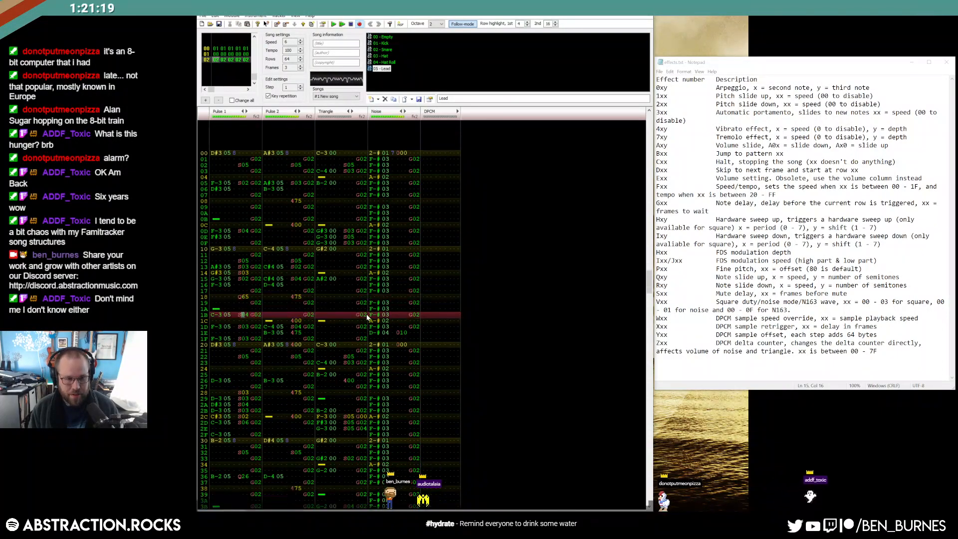
key(Down)
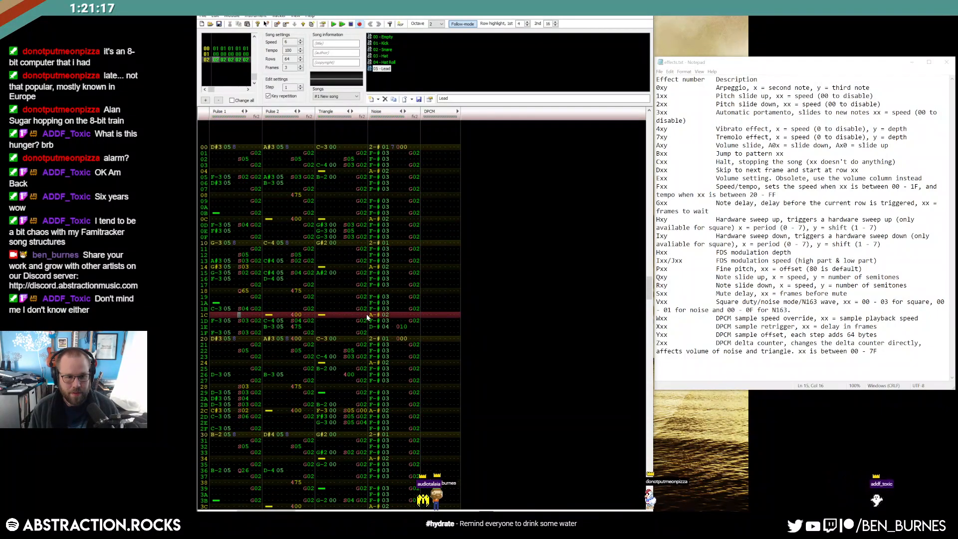
Change the Pulse 1 note at row 1B in frame 02 to F#3.
key(Up)
key(Left)
key(Left)
key(Left)
key(Left)
key(b)
key(Up)
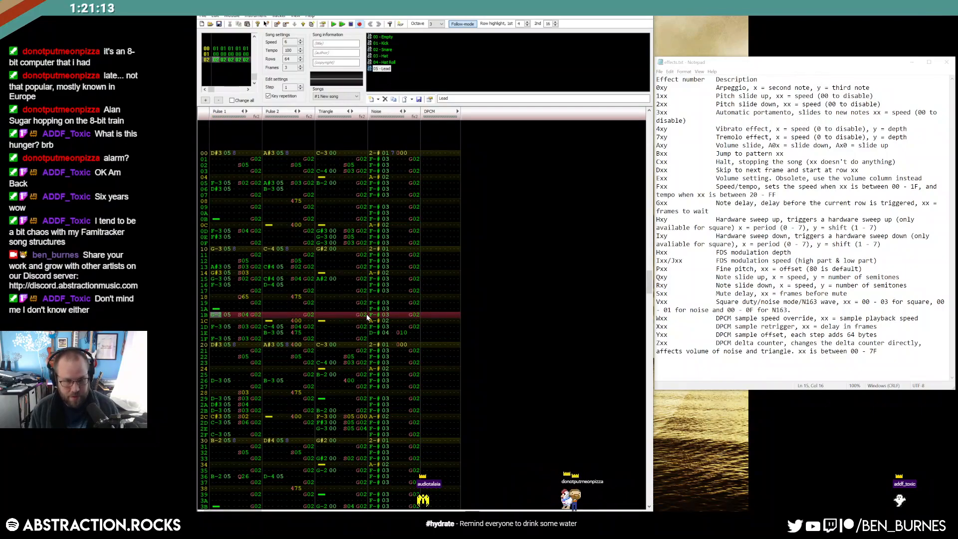
key(r)
key(Up)
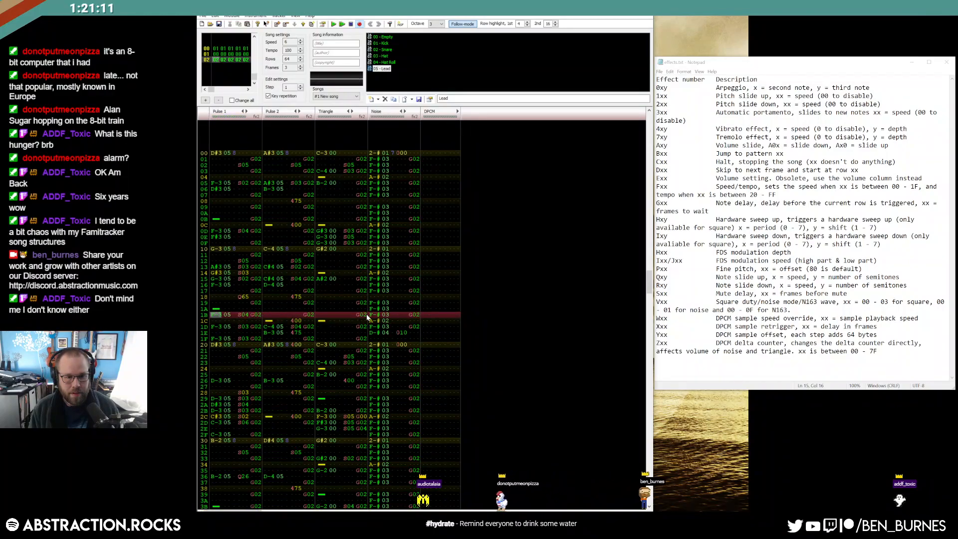
key(5)
Move the Pulse 1 F-3 note with its S03 effect from row 1D up to row 1C in frame 02.
key(Down)
key(Up)
key(Up)
key(Up)
key(Down)
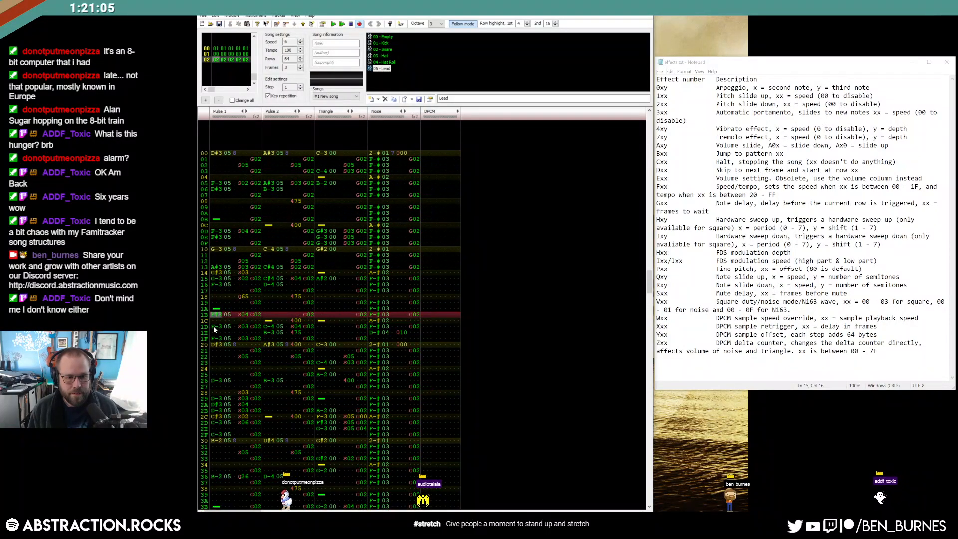
drag(240, 332, 240, 330)
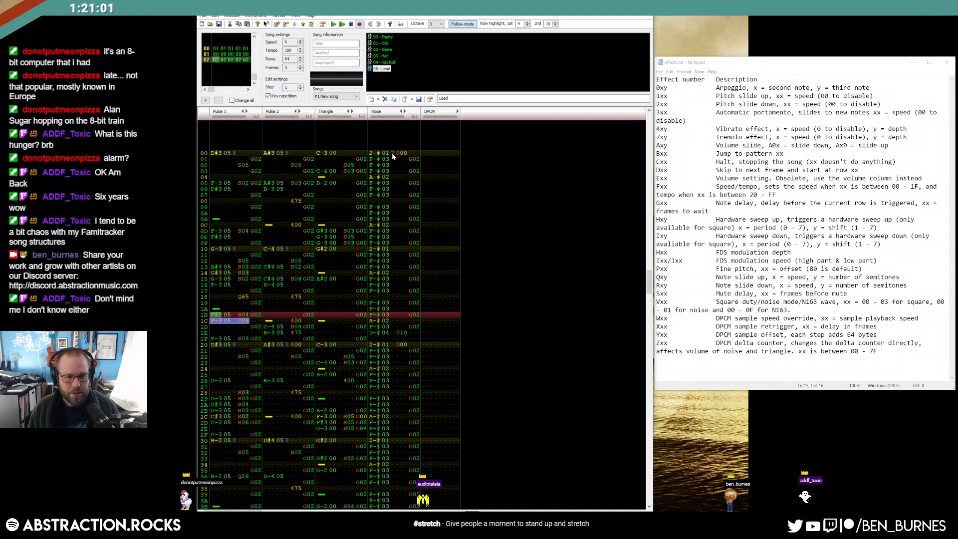
Enter Noise volumes 9 and 7 at rows 04 and 05, and A and 7 at rows 0C and 0D in frame 02.
click(392, 177)
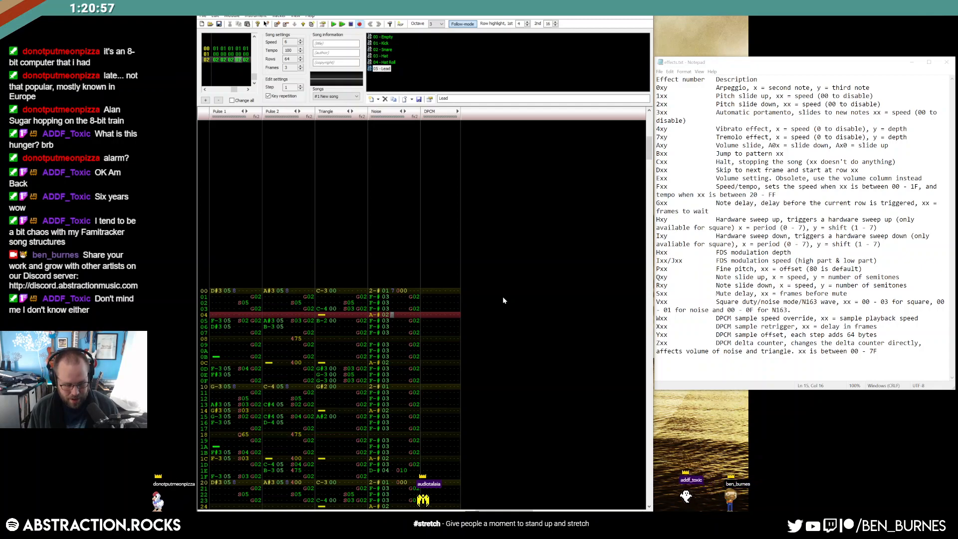
text(97)
key(Down)
key(Down)
key(Down)
key(Down)
key(Down)
key(Down)
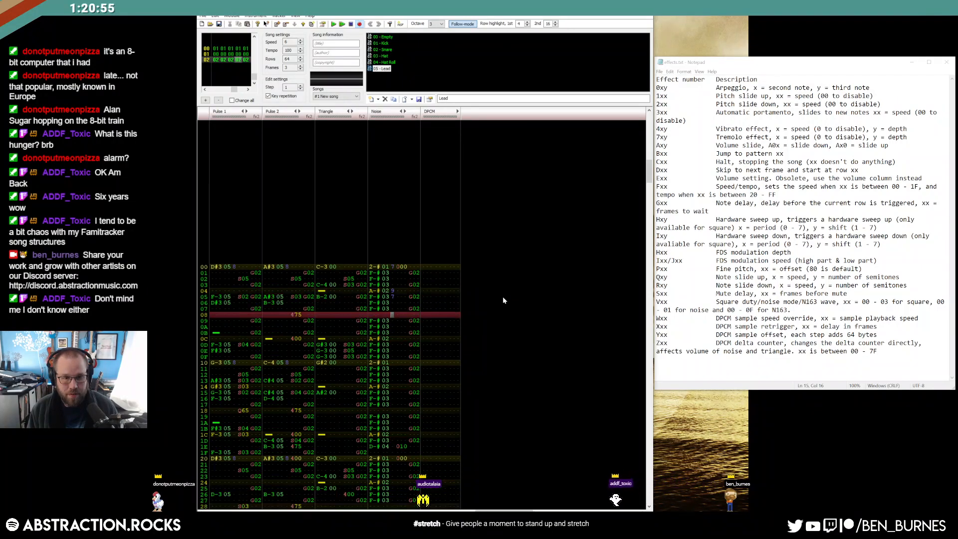
text(A7)
Change the Noise volume at row 04 in frame 02 to A.
key(Up)
key(Up)
key(Up)
key(Up)
key(Up)
key(Up)
key(Up)
key(Up)
key(Up)
key(Up)
text(A)
Enter Noise volumes A and 7 at rows 14 and 15, and again at rows 1C and 1D in frame 02.
key(Down)
key(Down)
key(Down)
key(Down)
key(Down)
key(Down)
key(Down)
key(Down)
key(Down)
key(Down)
key(Down)
key(Down)
key(Down)
key(Down)
key(Down)
key(Down)
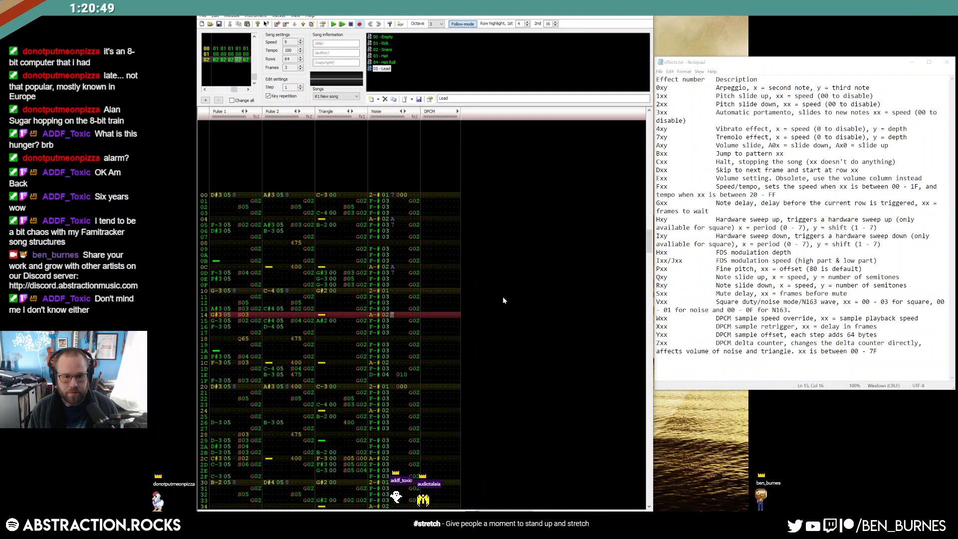
text(A7)
key(Down)
key(Down)
key(Down)
key(Down)
key(Down)
key(Down)
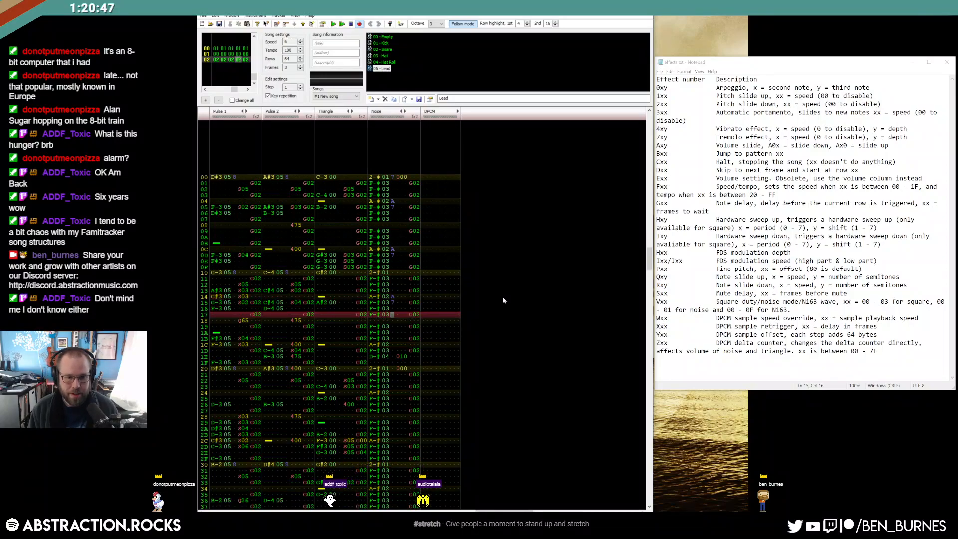
text(A7)
Enter Noise volumes A and 7 at rows 24 and 25, and again at rows 2C and 2D in frame 02.
key(Down)
key(Down)
key(Down)
key(Down)
key(Down)
key(Down)
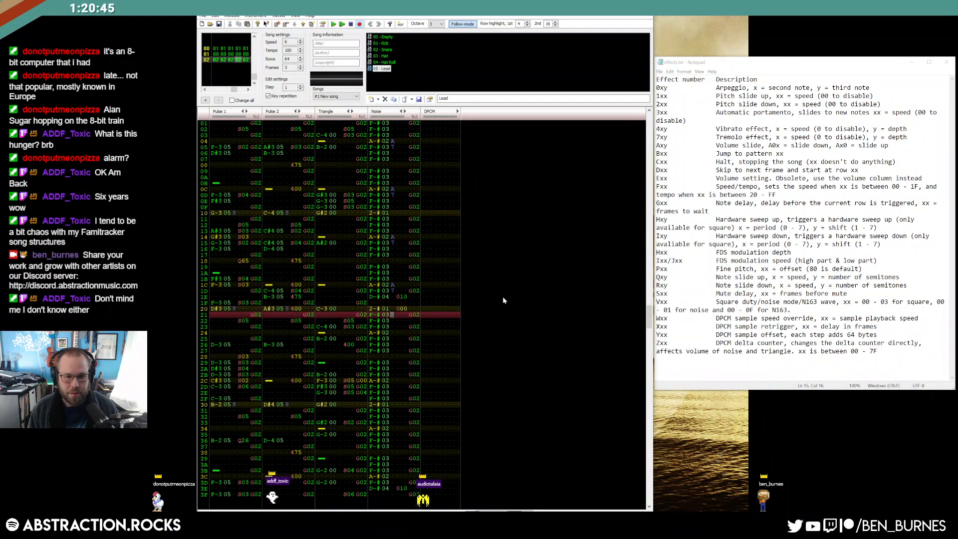
text(A7)
key(Down)
key(Down)
key(Down)
key(Down)
key(Down)
key(Down)
text(A7)
Enter Noise volumes A and 7 at rows 34 and 35, and again at rows 3C and 3D in frame 02.
key(Down)
key(Down)
key(Down)
key(Down)
key(Down)
key(Down)
text(A7)
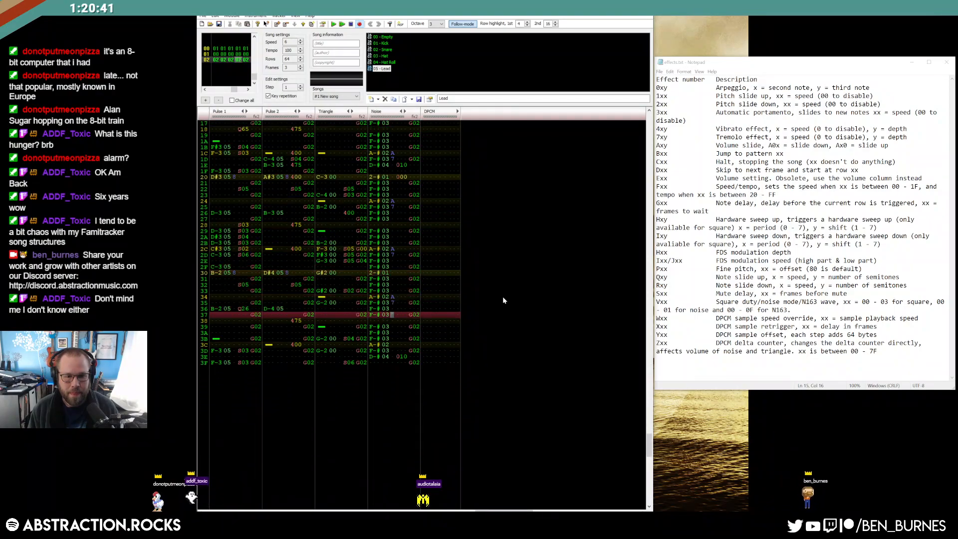
key(Down)
key(Down)
key(Down)
key(Down)
key(Down)
key(Down)
text(A7)
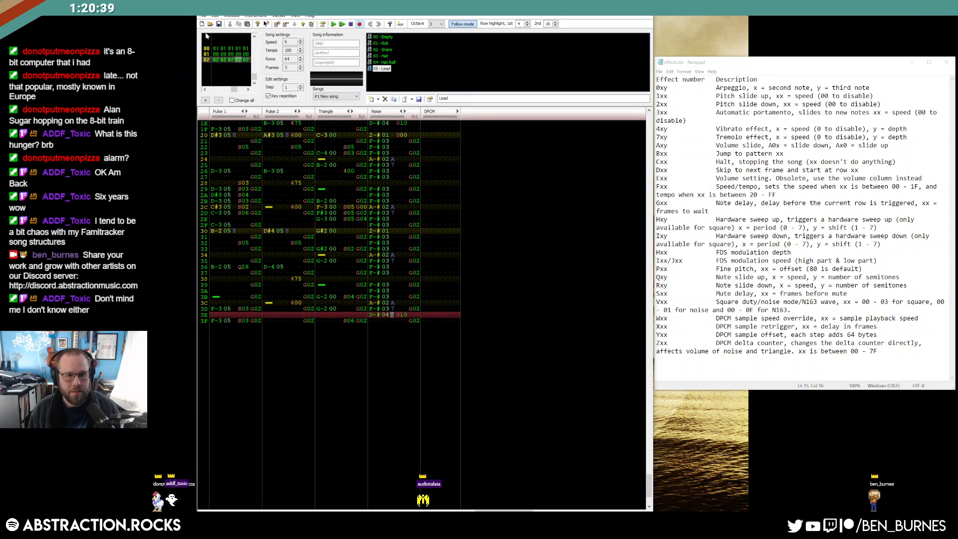
In frame 01, enter Noise volume A every eight rows from row 04 to row 34, with volume 7 on each following row.
scroll(387, 190, up, 9)
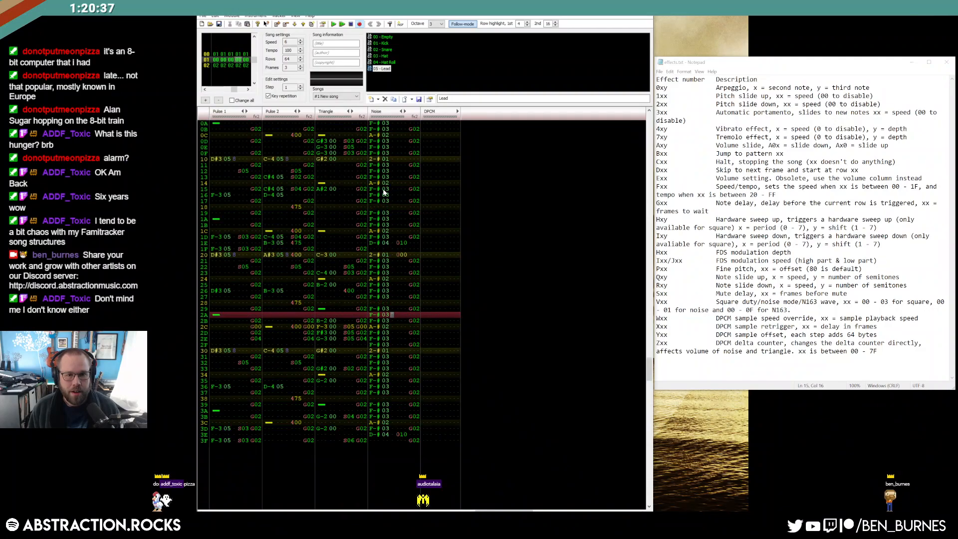
scroll(392, 184, up, 5)
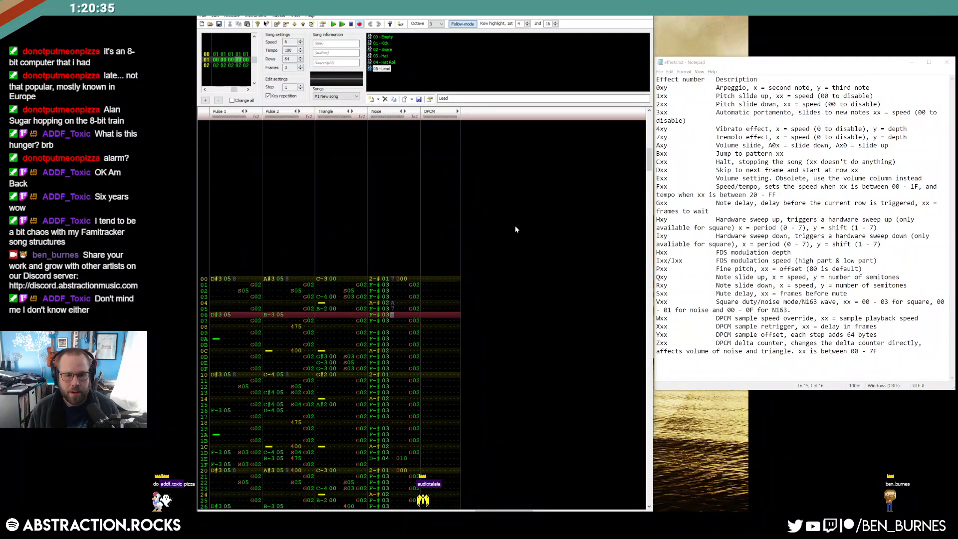
scroll(515, 228, down, 3)
scroll(515, 228, down, 4)
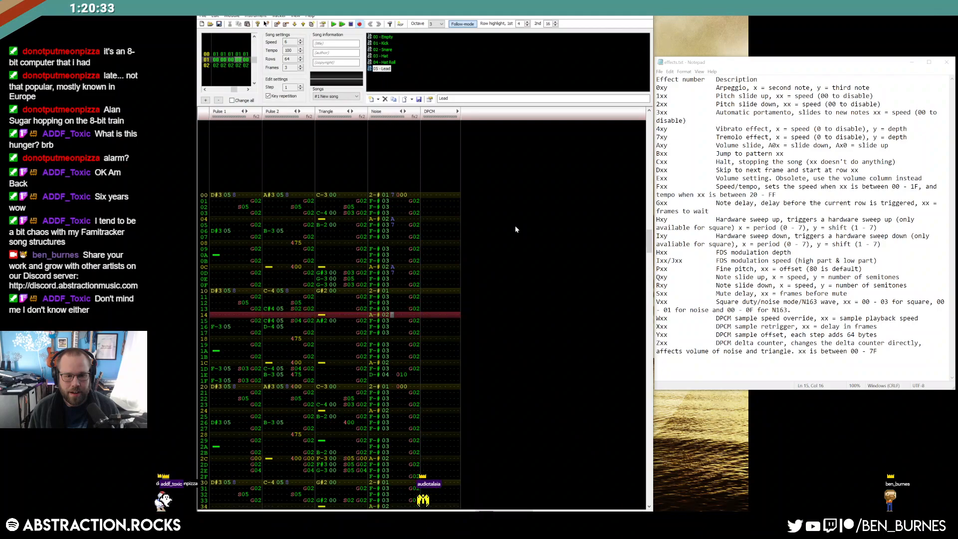
scroll(516, 229, down, 2)
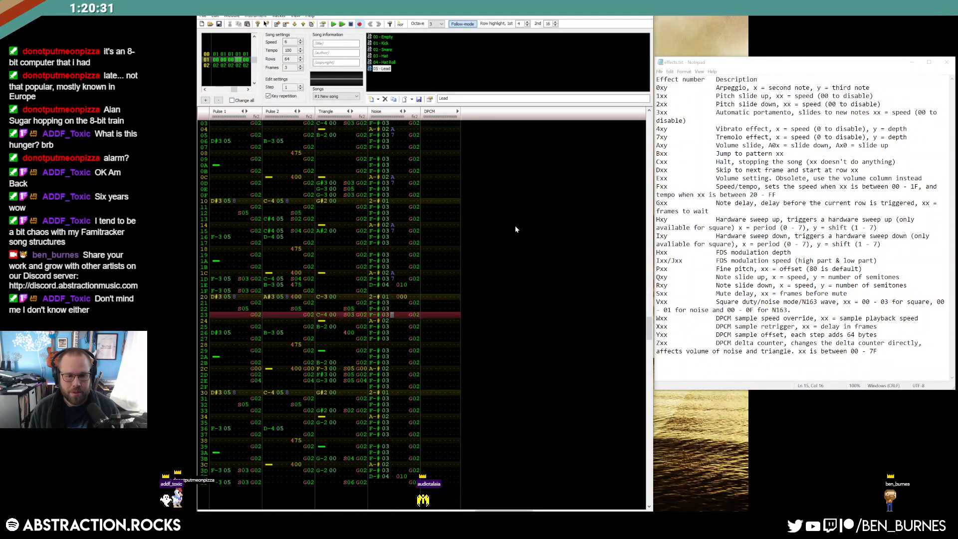
scroll(516, 229, down, 2)
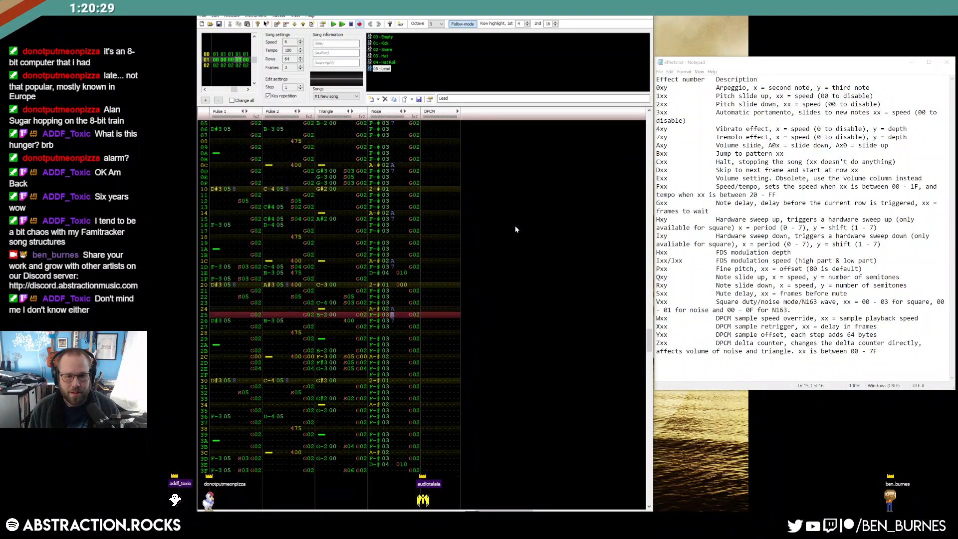
scroll(516, 229, down, 4)
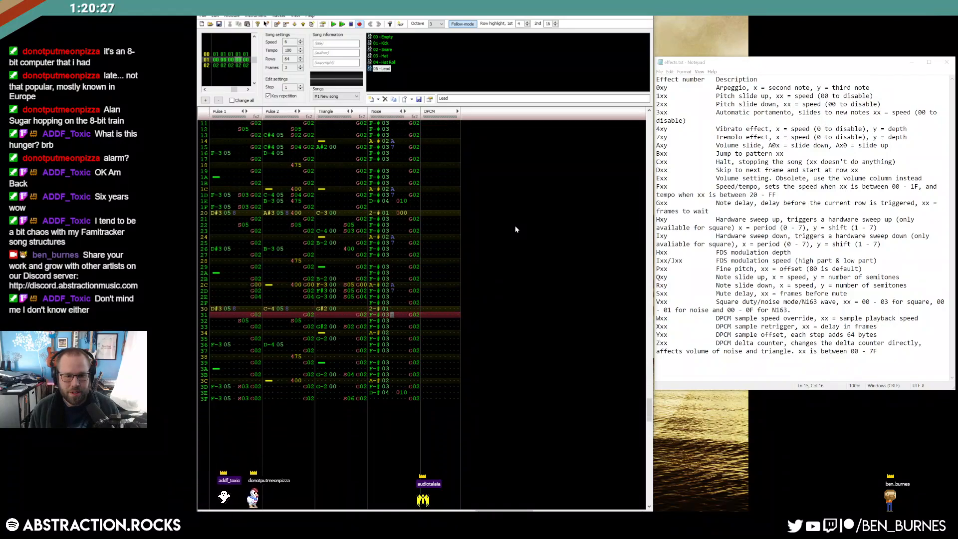
scroll(516, 229, down, 3)
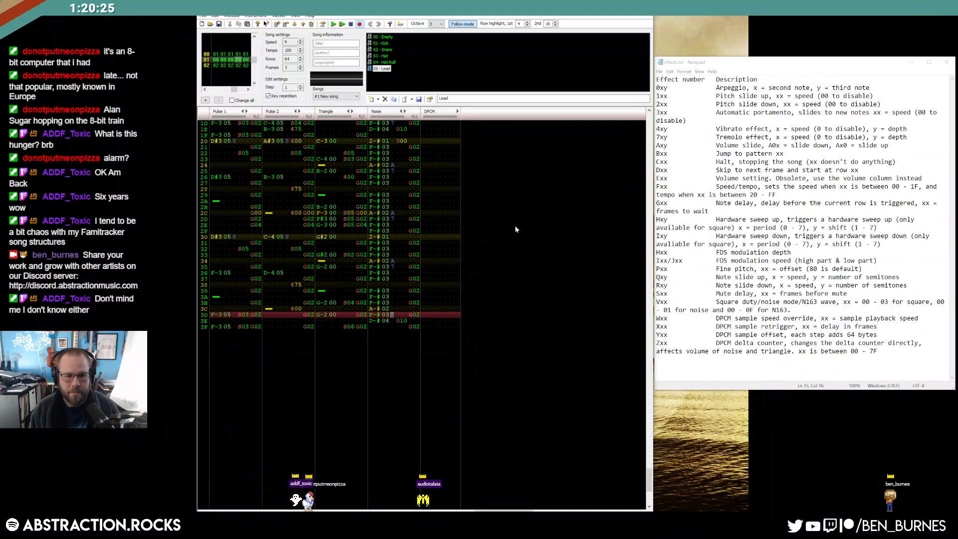
In frame 00, enter Noise volume A at rows 05, 0C, 17 and 1C, with volume 7 on each following row.
click(236, 54)
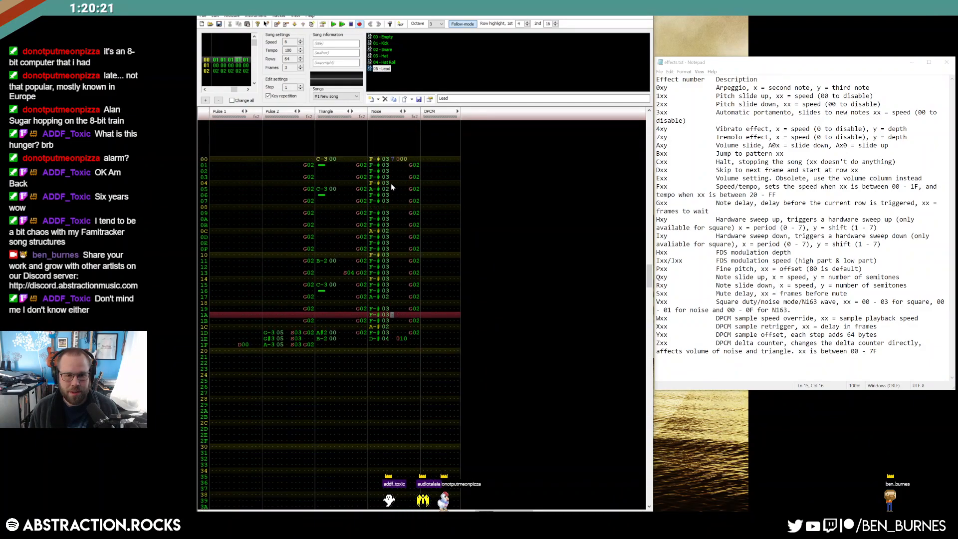
scroll(560, 256, up, 6)
scroll(559, 253, down, 3)
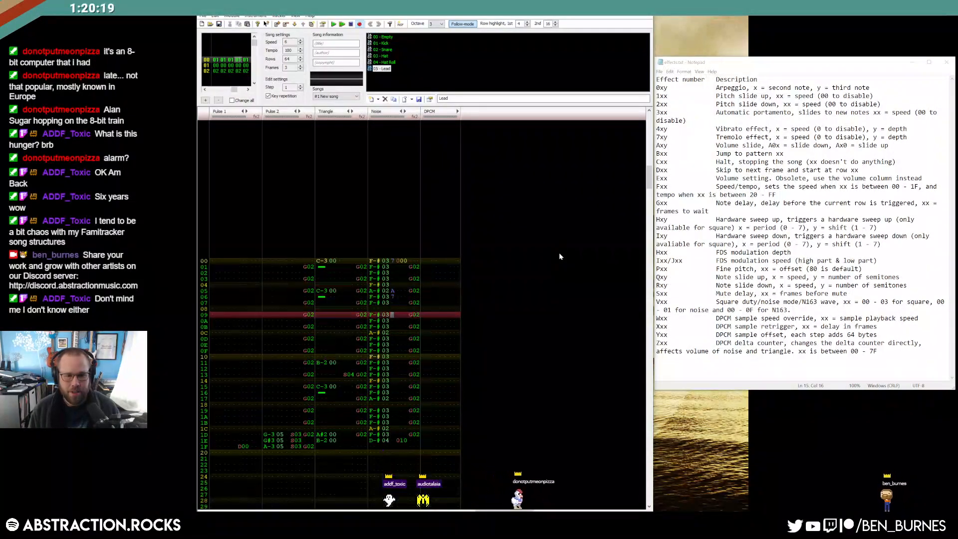
scroll(559, 252, down, 3)
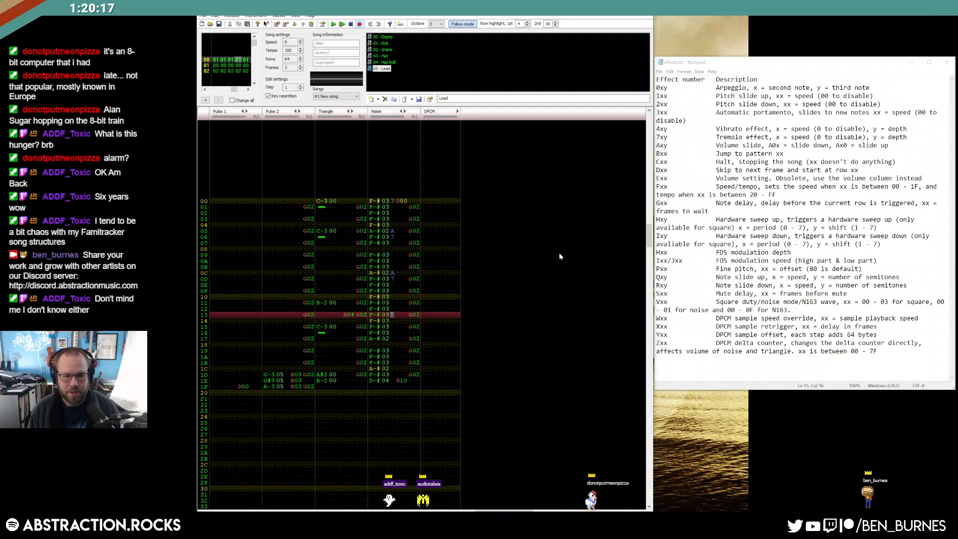
scroll(559, 252, down, 3)
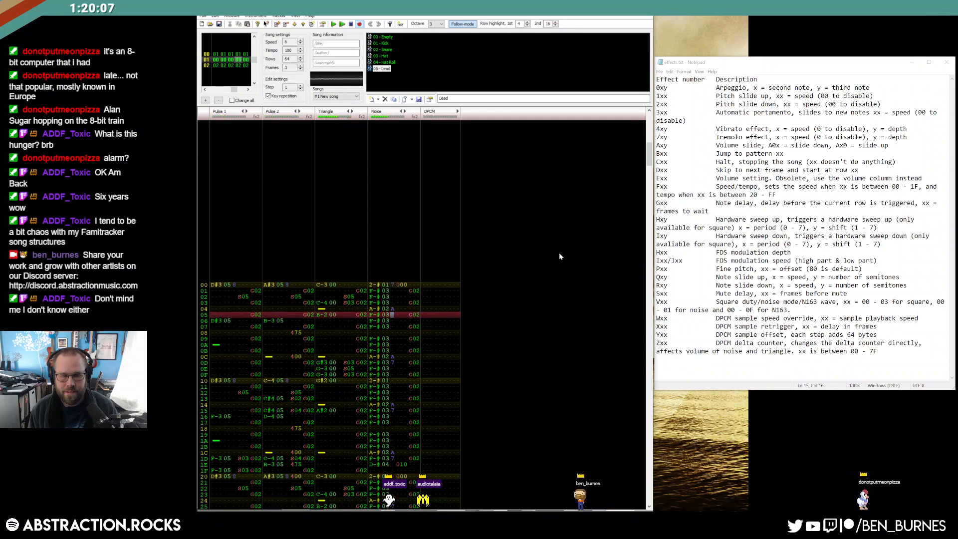
Stop playback and enter Pulse 2 volumes 6, 7 and 8 at rows 1D, 1E and 1F in frame 00.
key(Return)
key(Up)
key(Up)
key(Up)
key(Up)
key(Up)
key(Up)
key(Up)
key(Up)
key(Up)
key(Up)
key(Up)
key(Up)
key(Up)
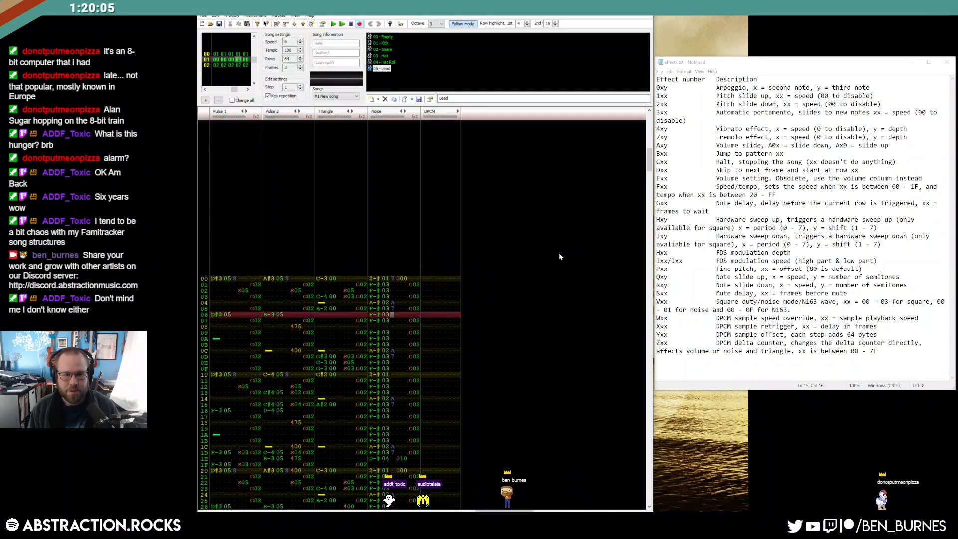
key(Left)
key(Up)
key(Up)
key(Up)
key(Up)
key(Up)
key(Up)
key(Up)
key(Up)
key(Up)
key(Up)
key(Up)
key(Up)
key(Up)
key(Up)
key(Up)
key(Up)
key(Up)
key(Up)
key(Up)
key(Up)
key(Up)
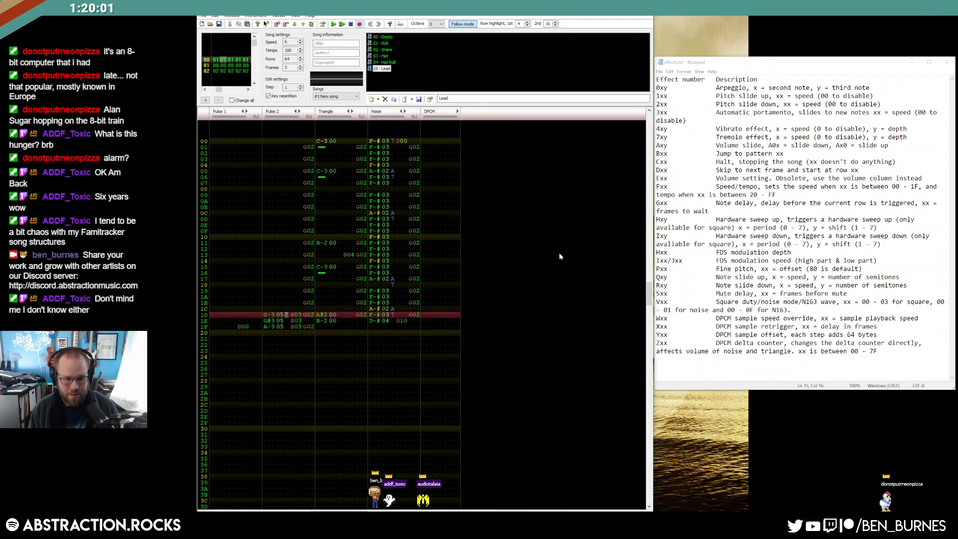
text(567)
Try Noise volumes B and 7 at rows 00 and 01 in frame 00, and restore the original volumes.
key(Up)
key(Up)
key(Up)
key(Up)
key(Up)
key(Up)
key(Up)
key(Up)
key(Up)
key(Up)
key(Up)
key(Up)
key(Up)
key(Up)
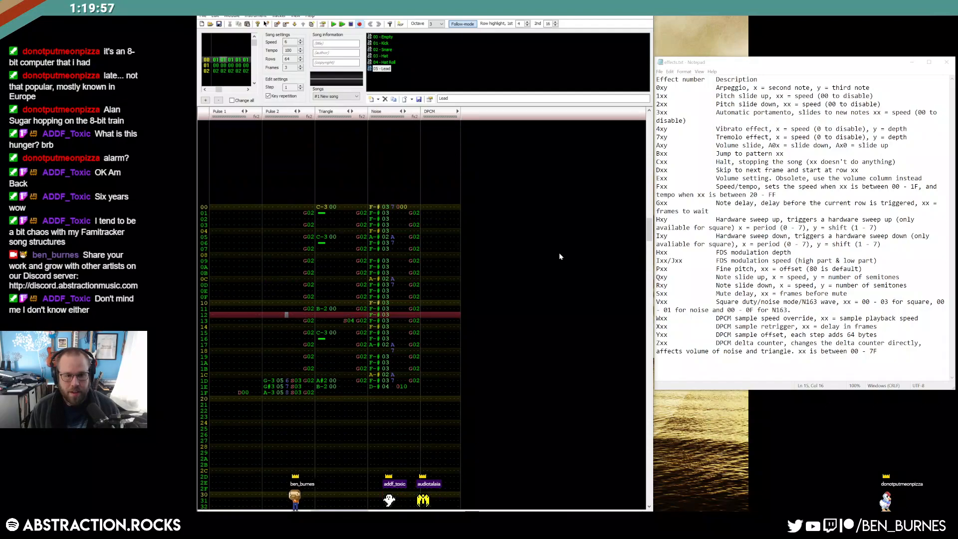
click(394, 207)
text(b7)
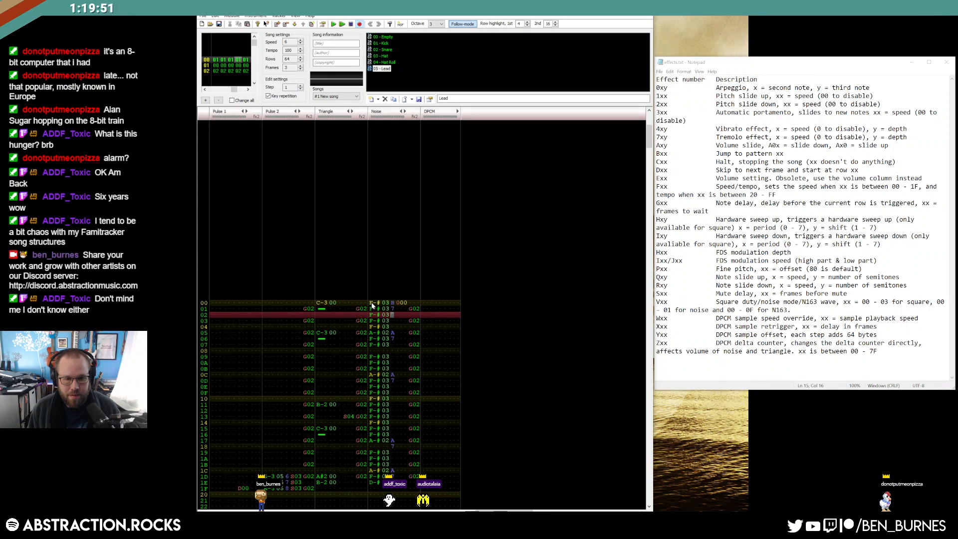
click(391, 303)
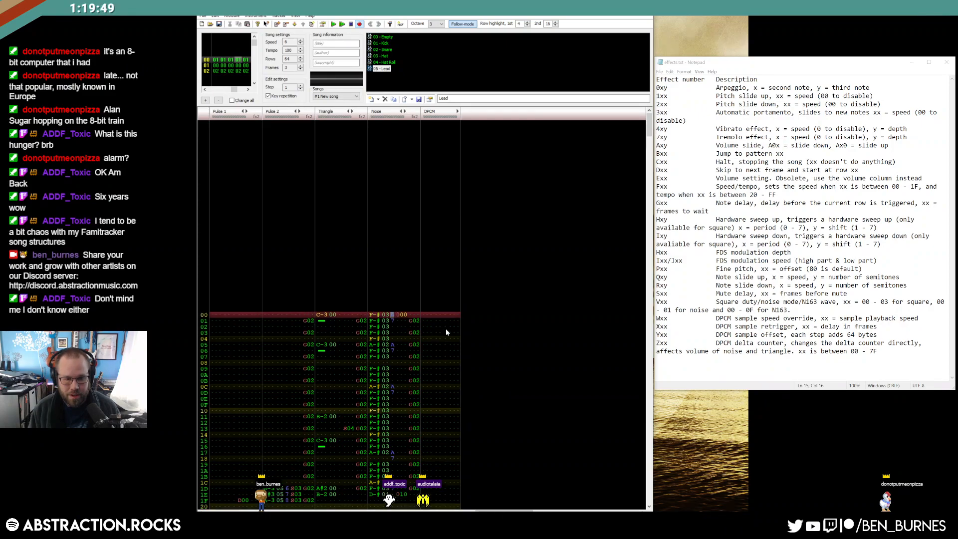
text(7)
key(Delete)
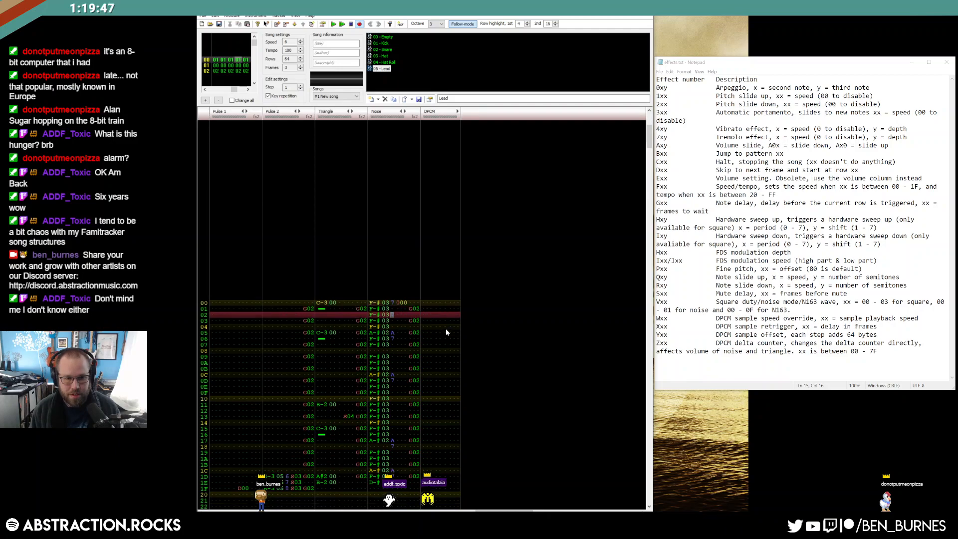
Enter Noise volumes B and 7 at rows 00 and 01 in frame 01.
scroll(413, 420, down, 15)
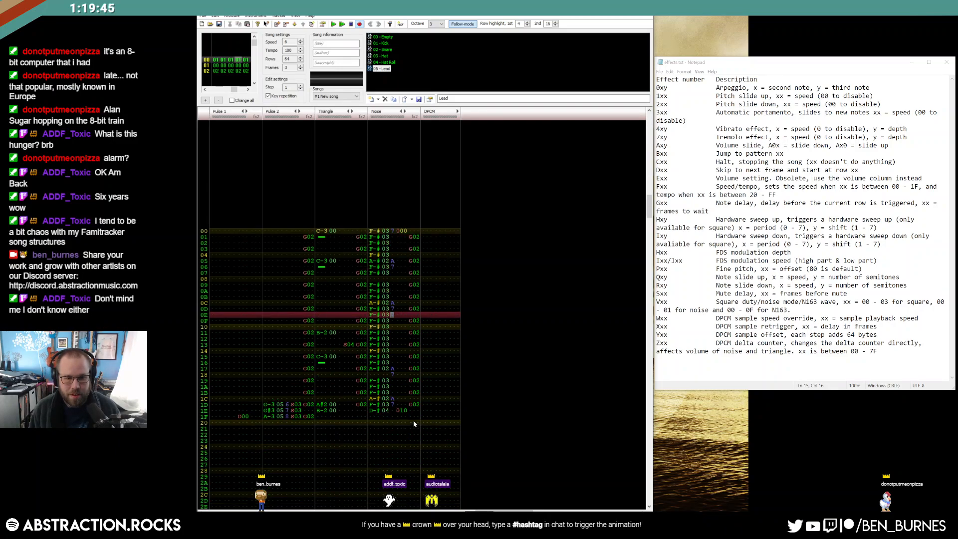
scroll(423, 393, down, 1)
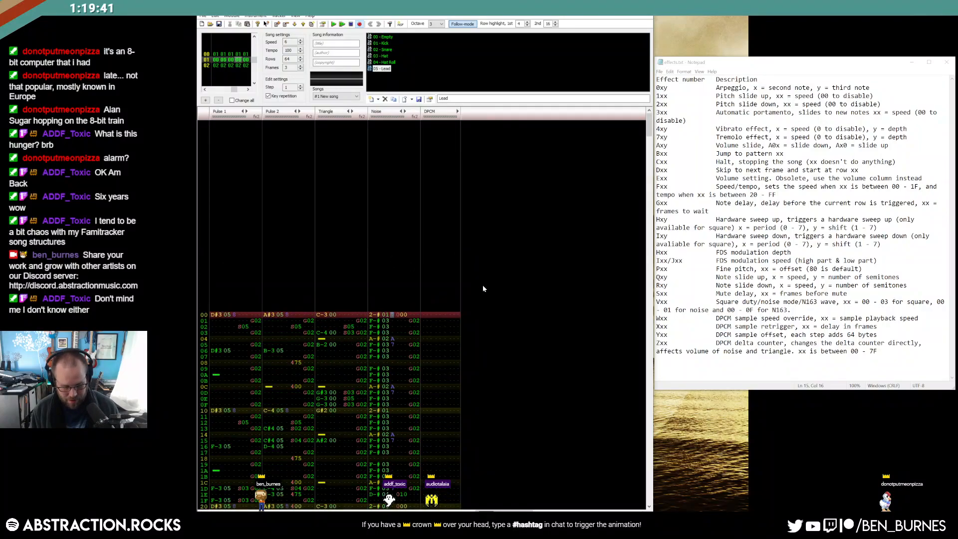
text(b7)
In frame 01, enter Noise volume B at rows 10 and 20, with volume 7 on each following row.
key(Down)
key(Down)
key(Down)
key(Down)
key(Down)
key(Down)
key(Down)
key(Down)
key(Down)
key(Down)
key(Down)
key(Down)
key(Down)
key(Down)
key(Down)
key(Down)
key(Down)
key(Down)
key(Down)
key(Down)
key(Down)
key(Down)
key(Down)
key(Down)
key(Down)
key(Down)
key(Down)
key(Down)
key(Down)
key(Down)
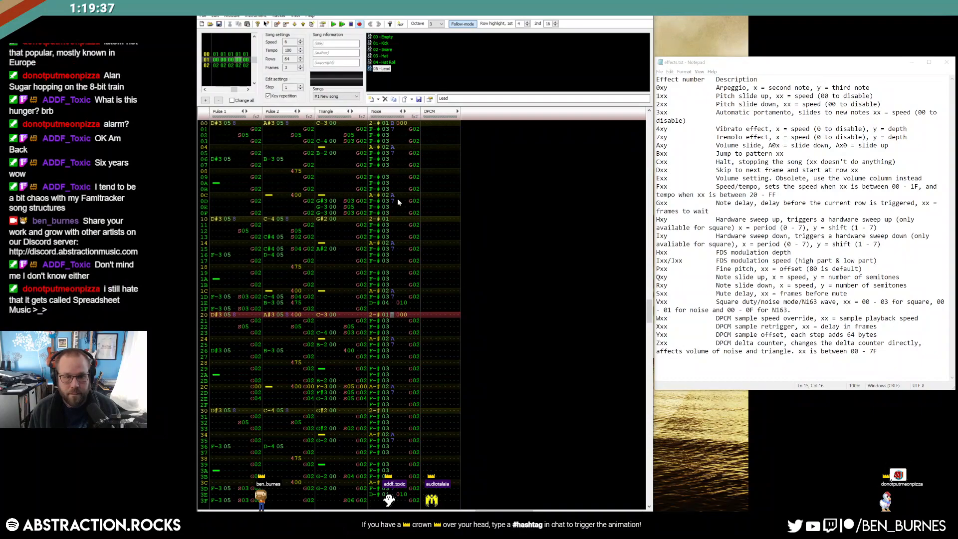
key(Up)
key(Up)
key(Up)
key(Up)
key(Up)
key(Up)
key(Up)
key(Up)
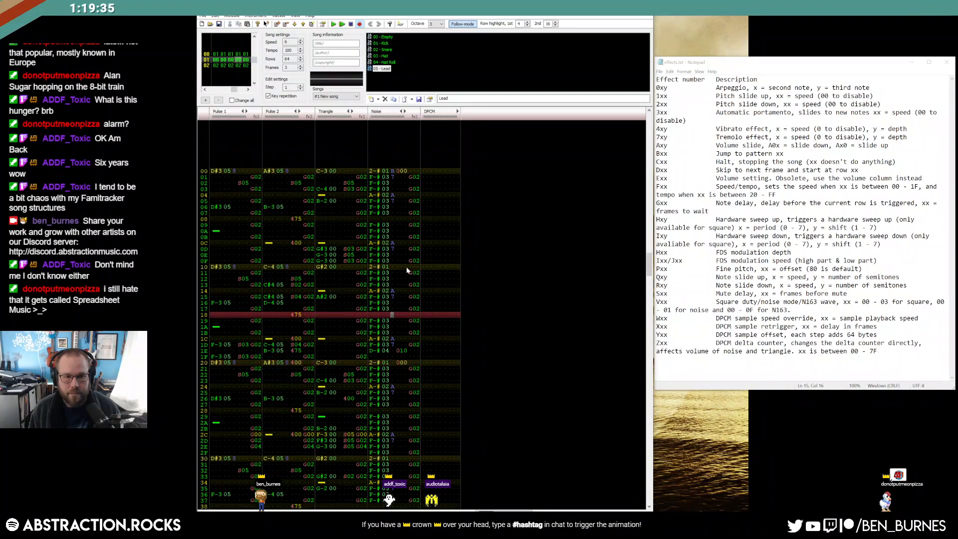
click(393, 268)
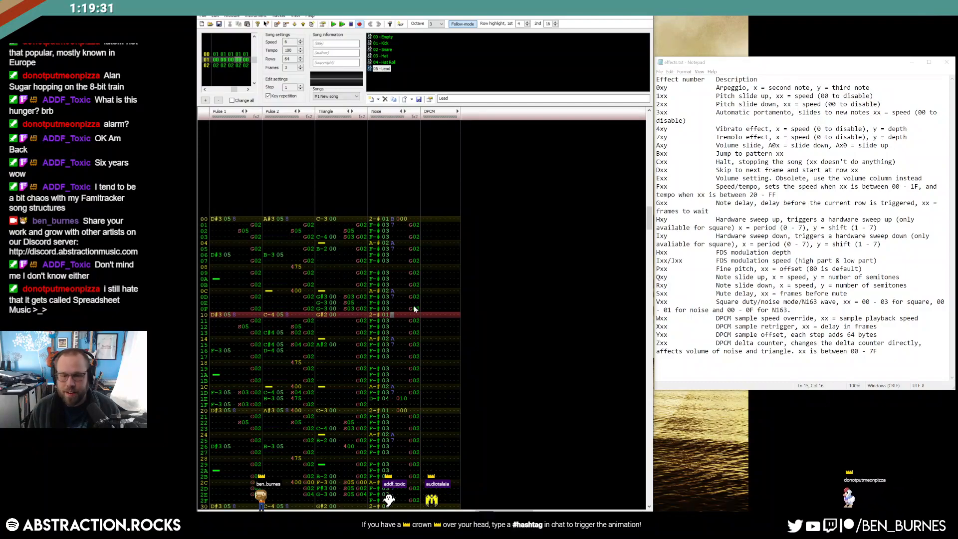
key(Down)
key(Down)
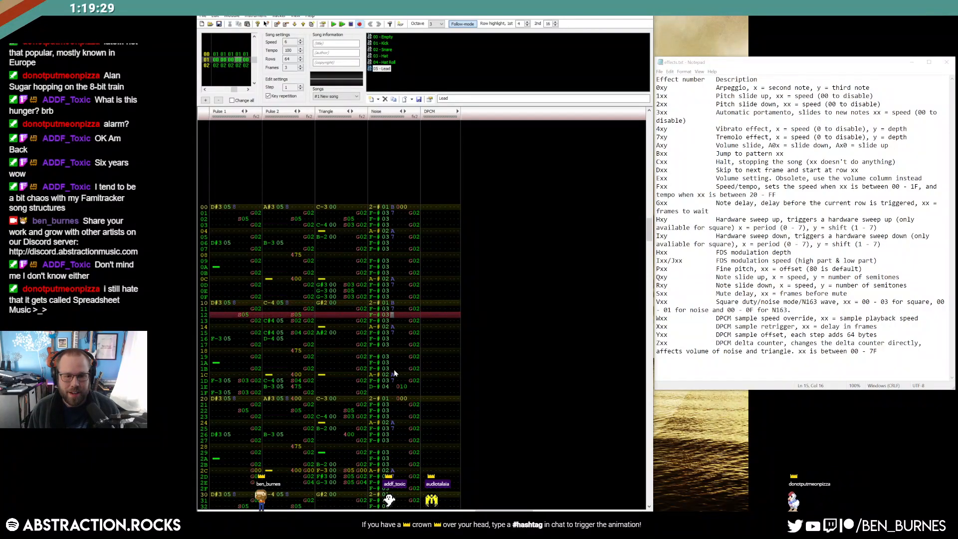
click(391, 398)
text(b7)
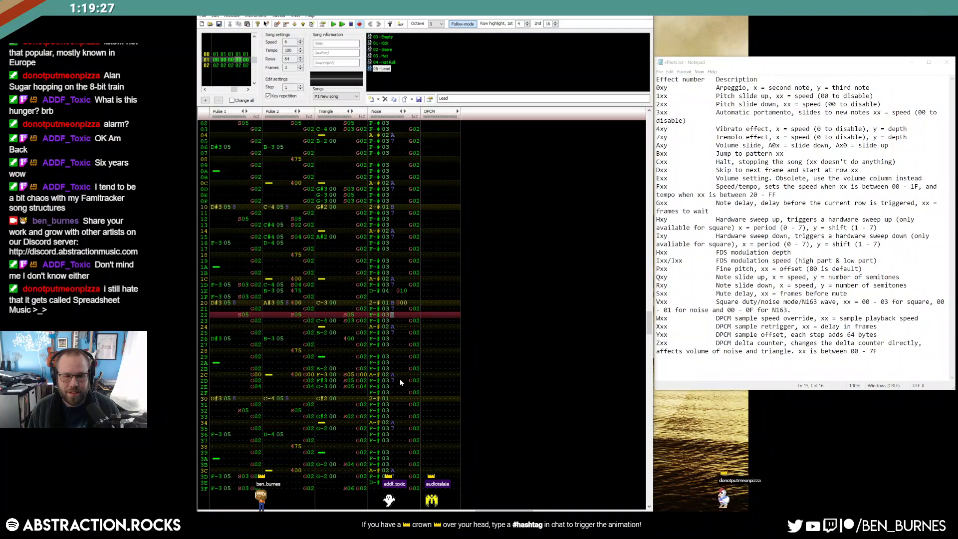
In frame 02, enter Noise volume B at rows 00, 10, 20 and 30, with volume 7 on each following row.
scroll(394, 397, down, 10)
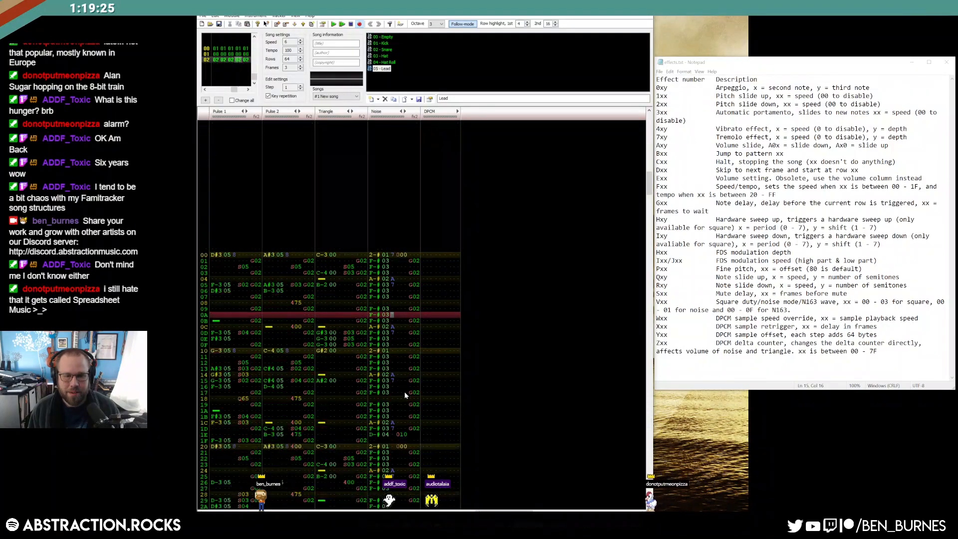
click(392, 252)
text(b7)
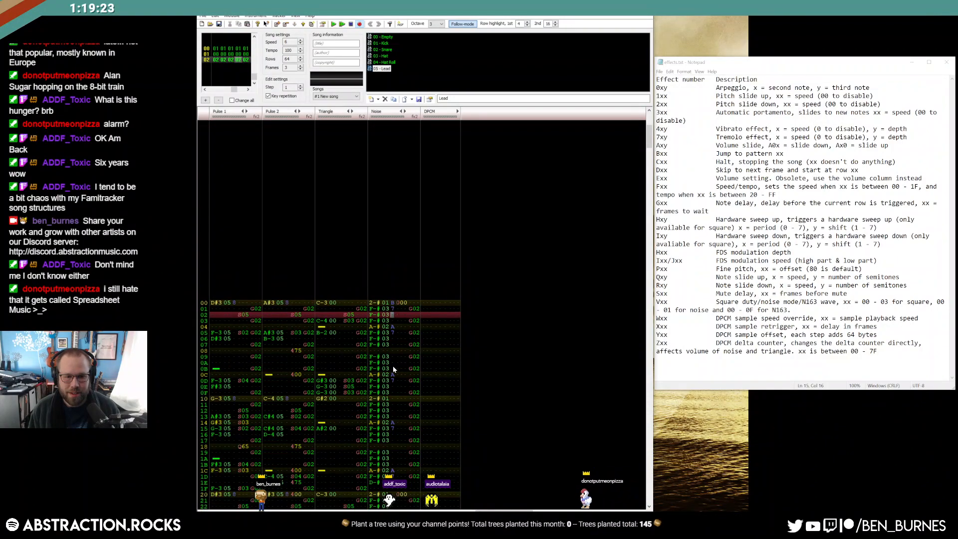
click(393, 398)
text(b7)
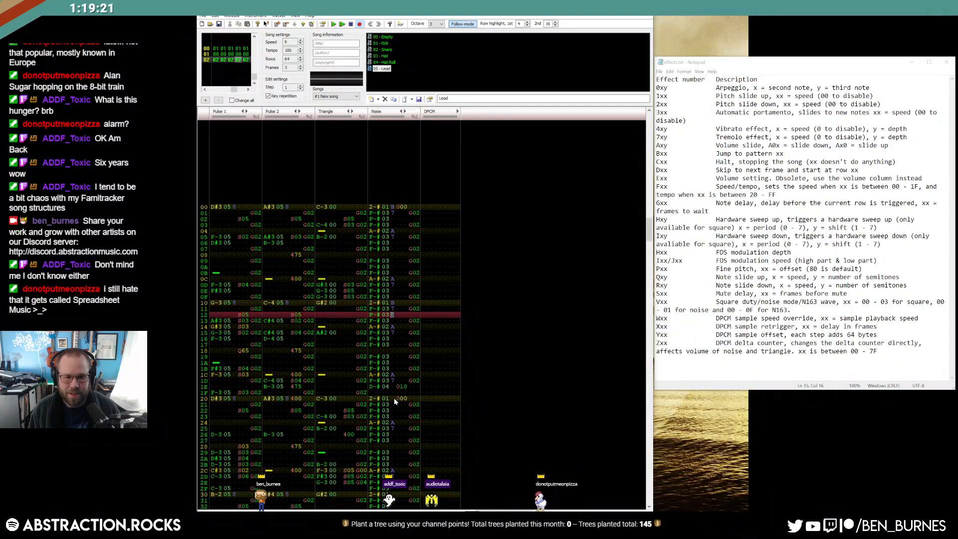
click(390, 398)
text(b7)
click(391, 398)
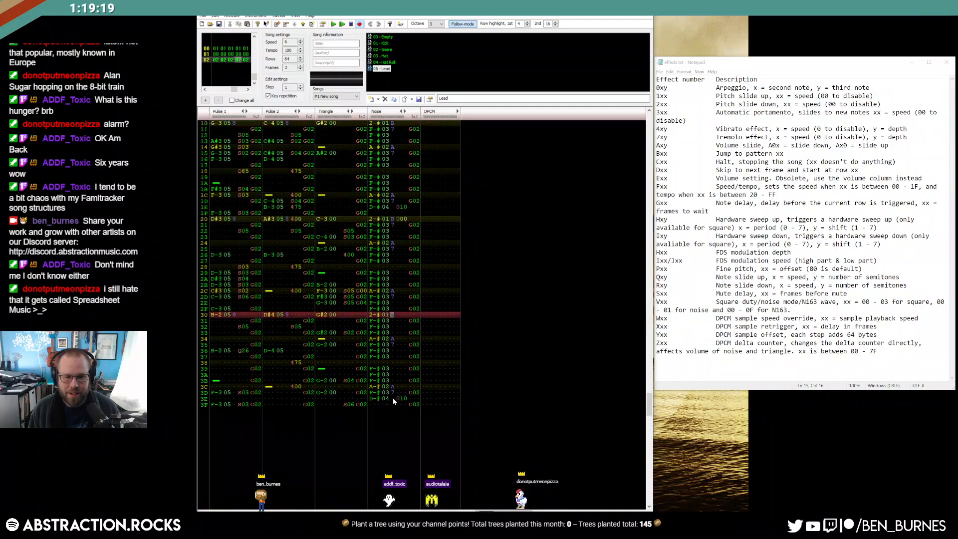
text(b7)
Play the song from the start of frame 01 to check the kick and snare accents.
scroll(375, 343, up, 7)
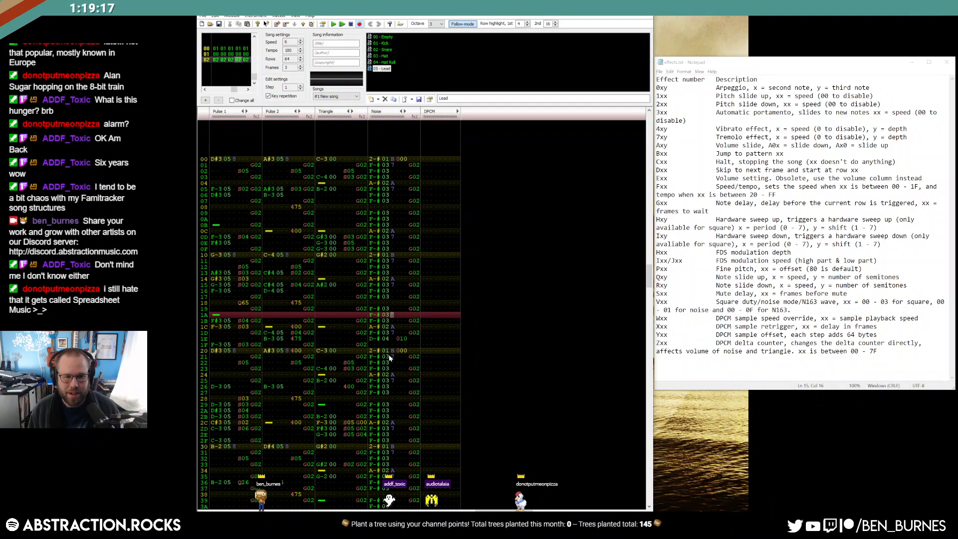
scroll(384, 215, up, 4)
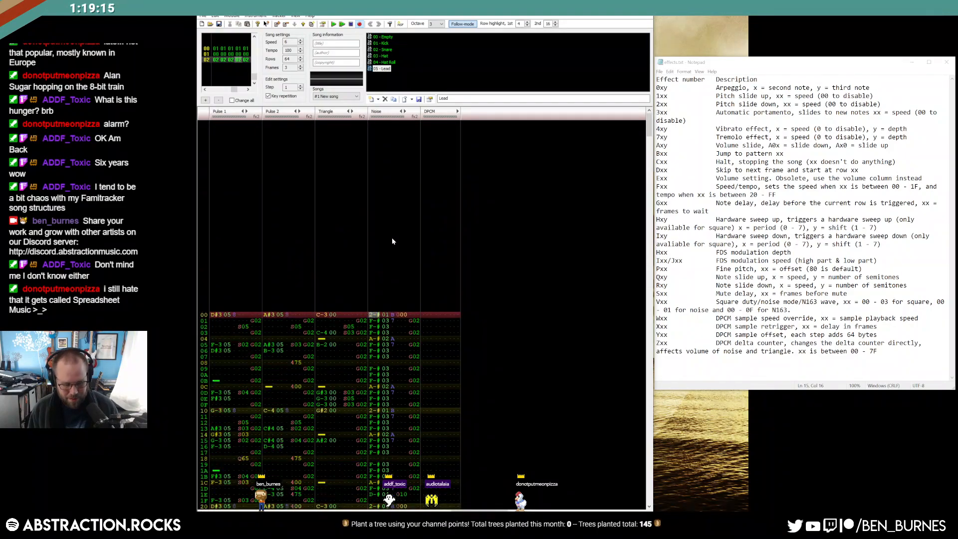
click(216, 54)
key(Return)
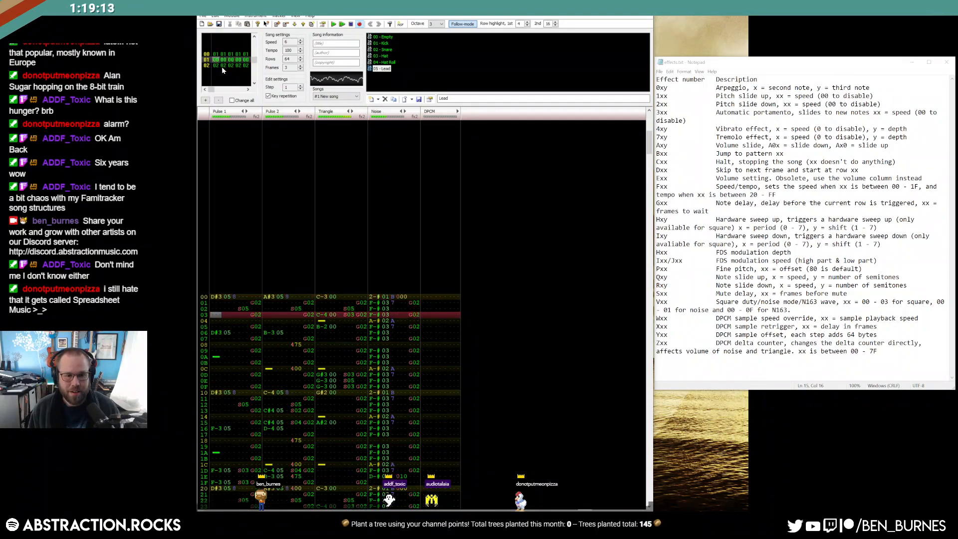
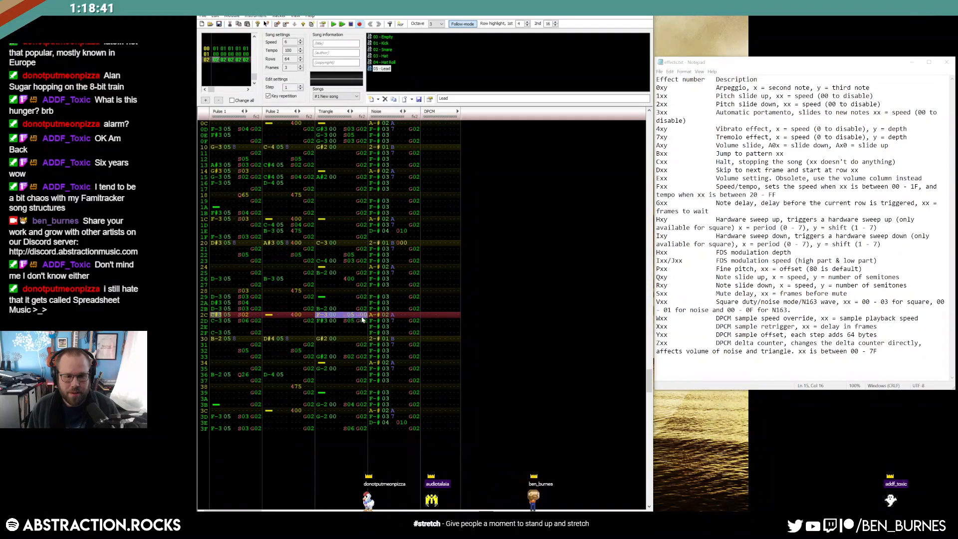
In frame 02, clear the Triangle note at row 2C and move row 2D's mute delay to row 2E as S03.
click(322, 309)
key(F7)
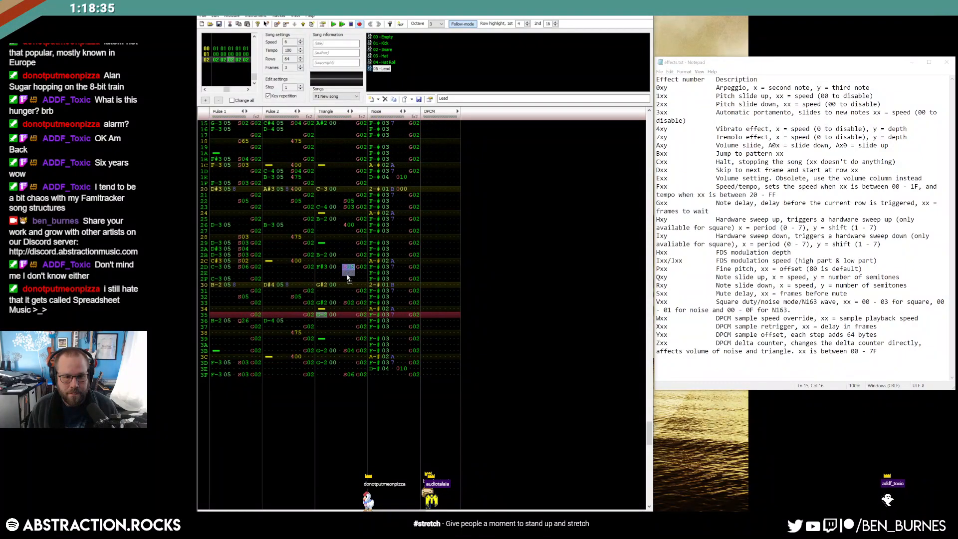
click(349, 273)
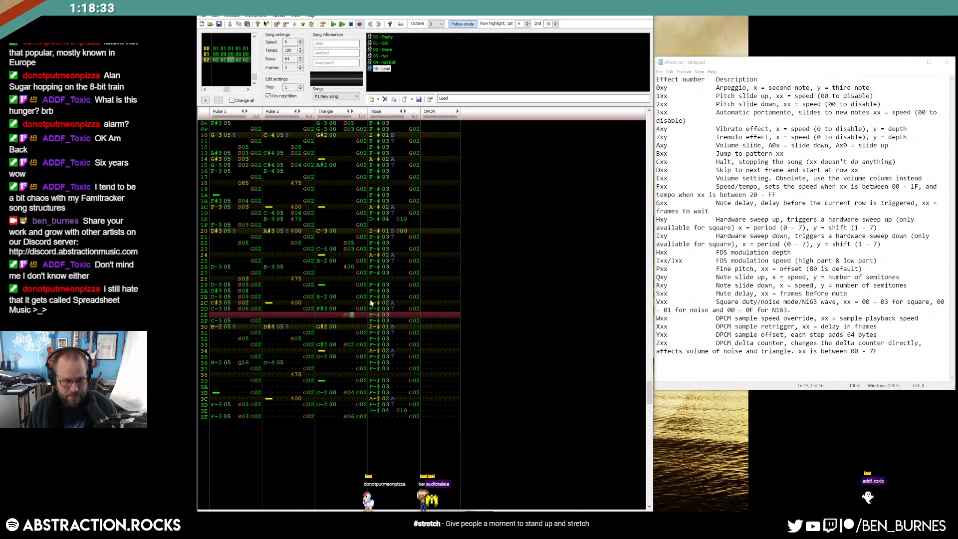
text(2)
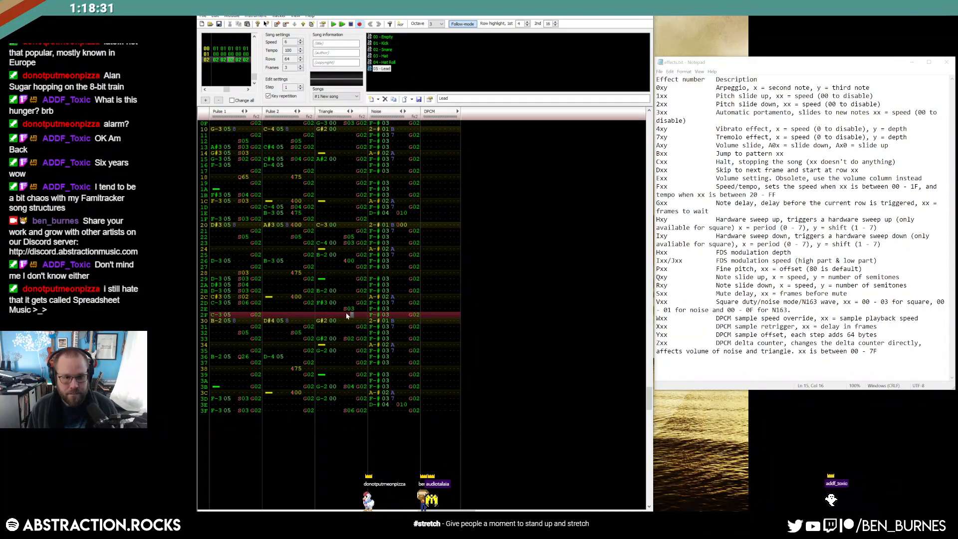
Add a Triangle note at row 2F in frame 02.
click(333, 314)
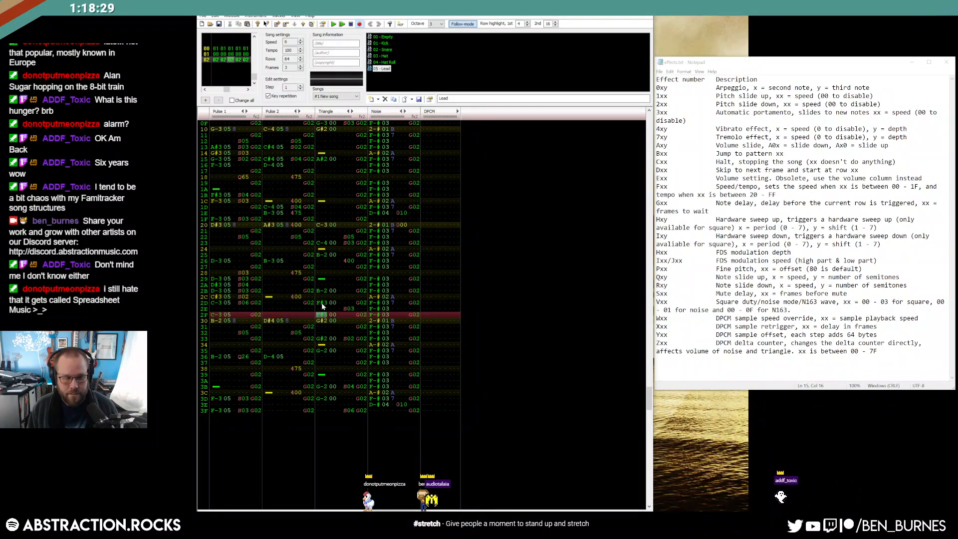
click(322, 303)
key(F7)
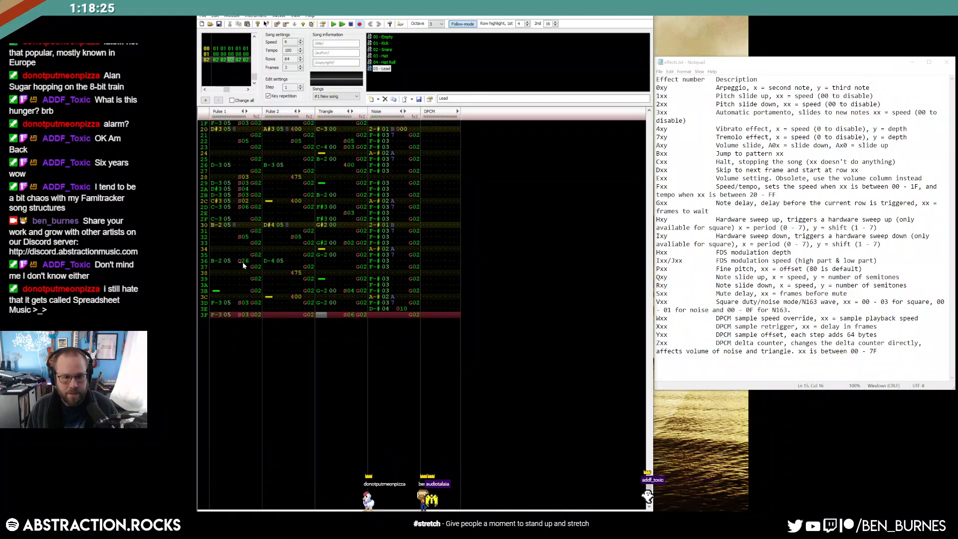
In frame 02, set Pulse 1's slide at row 36 to Q36 and copy Pulse 2's 475 and 400 vibrato effects to Pulse 1 from row 39.
click(243, 262)
text(3)
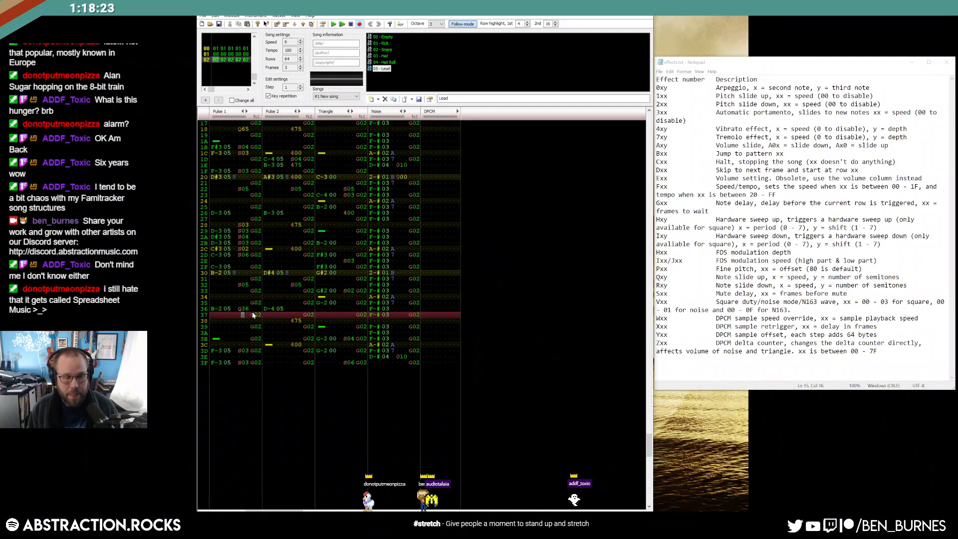
drag(294, 322, 296, 343)
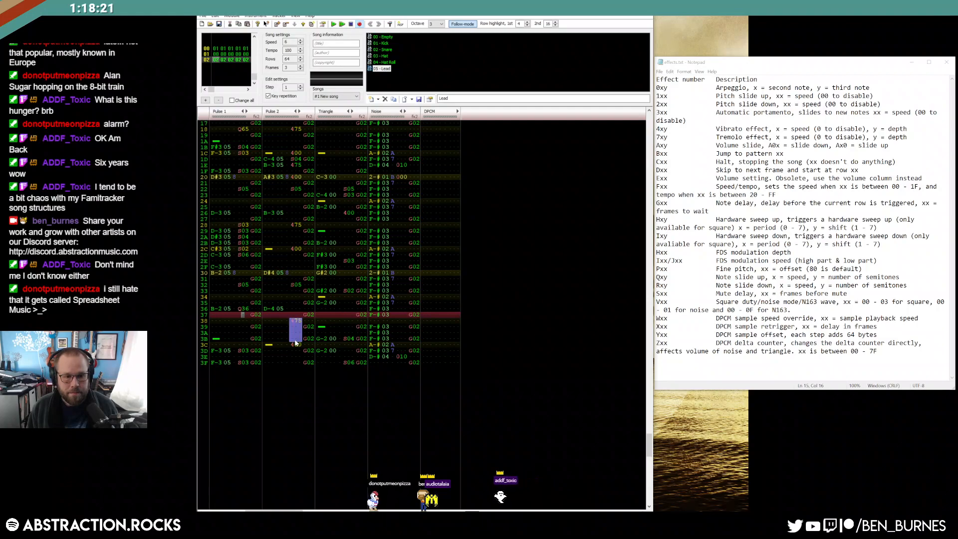
click(239, 321)
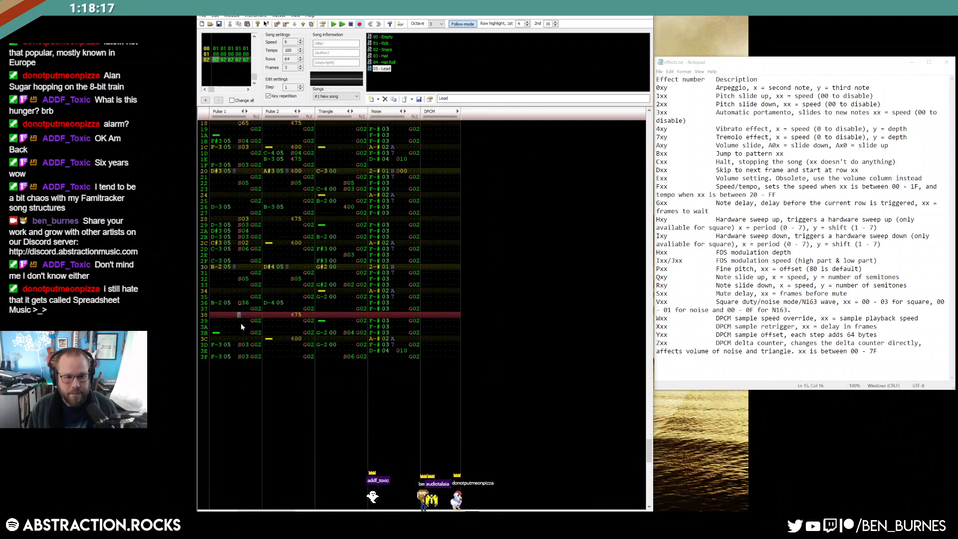
key(Down)
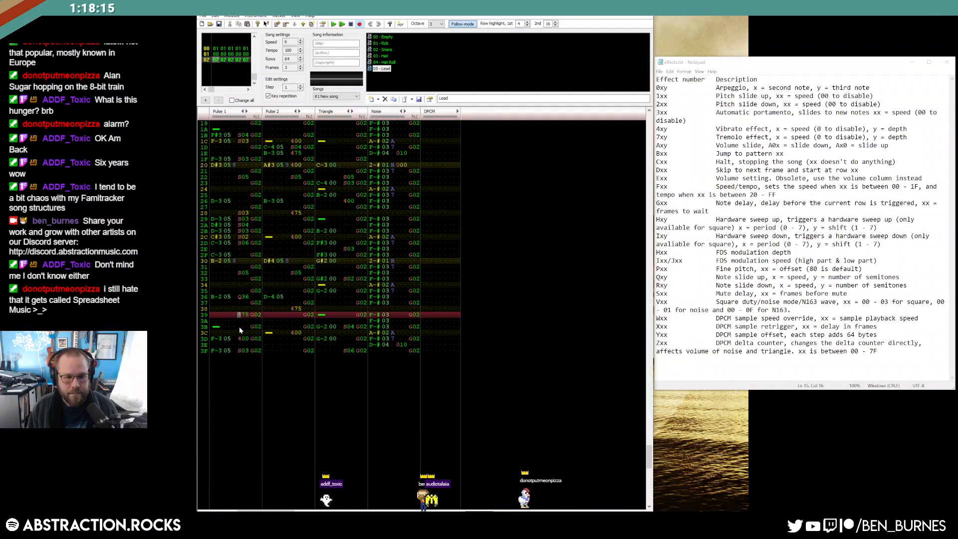
Enter effect S03 at Pulse 1 row 3D and delete the note cut at row 3B in frame 02.
key(Down)
key(Down)
key(Down)
key(Down)
text(s03)
key(Up)
key(Home)
key(Up)
key(Up)
key(Delete)
In frame 02, enter mute delay S05 at Pulse 1 row 3B and vibrato reset 400 at row 3C.
key(Up)
key(Right)
key(Right)
key(Right)
key(Right)
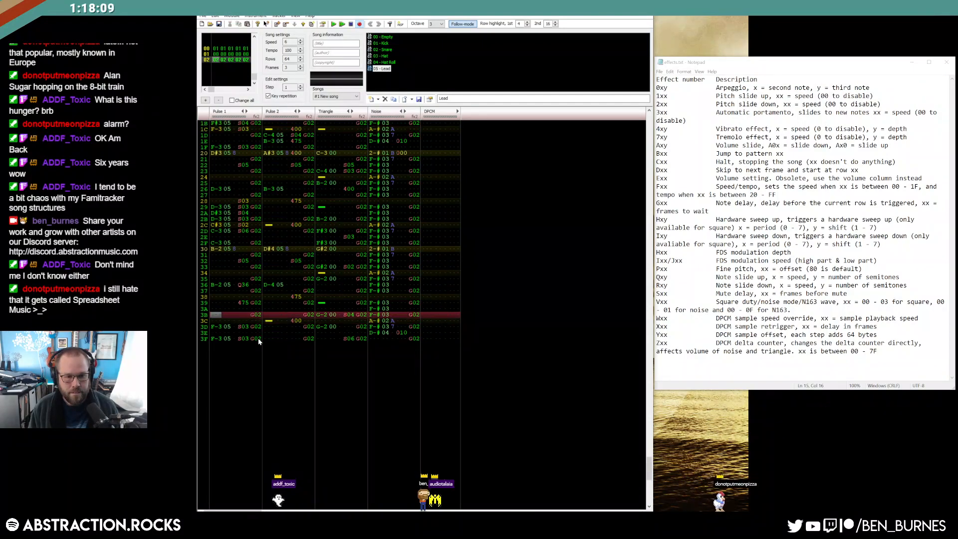
text(s)
text(4)
key(Up)
key(Right)
key(Right)
text(5)
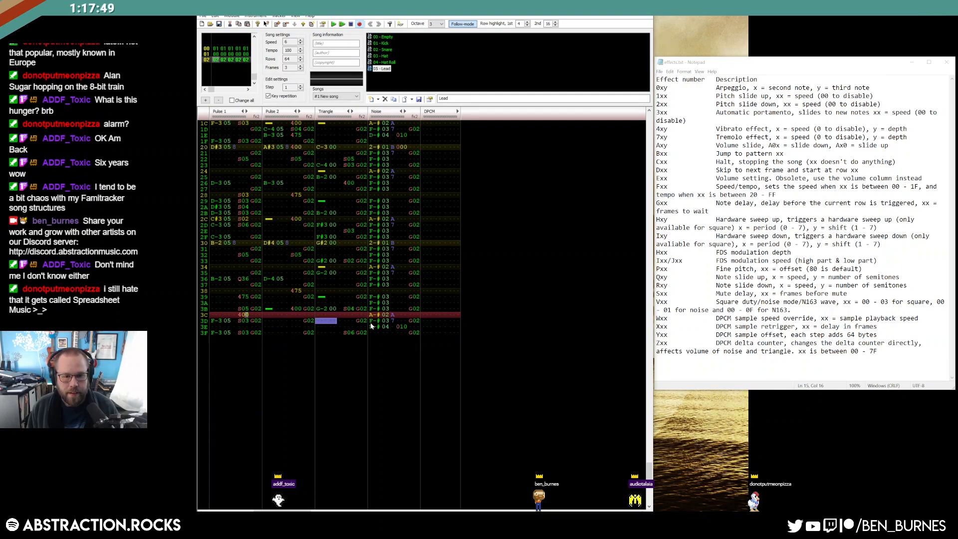
Delete the Noise notes, volumes and first effects at rows 3D and 3E in frame 02, and start playback.
drag(371, 323, 390, 339)
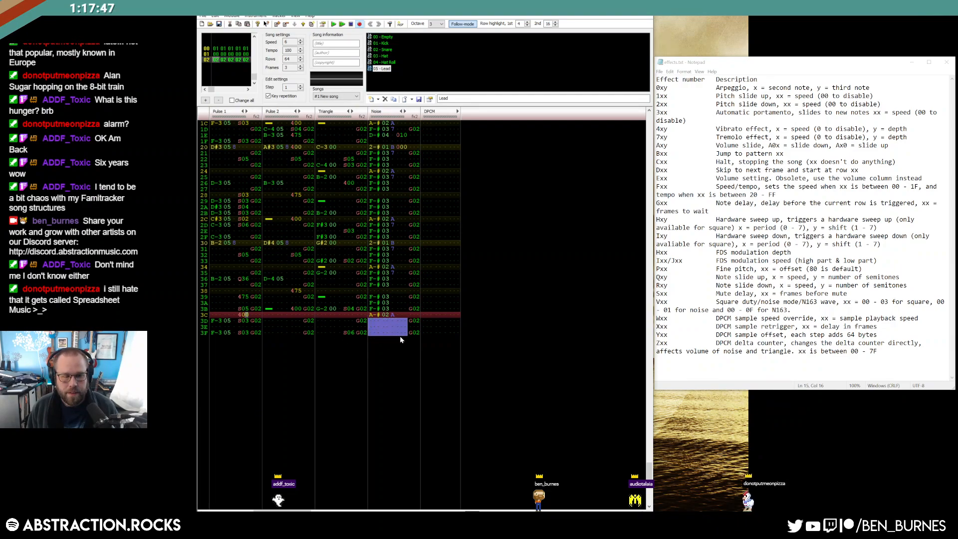
key(Delete)
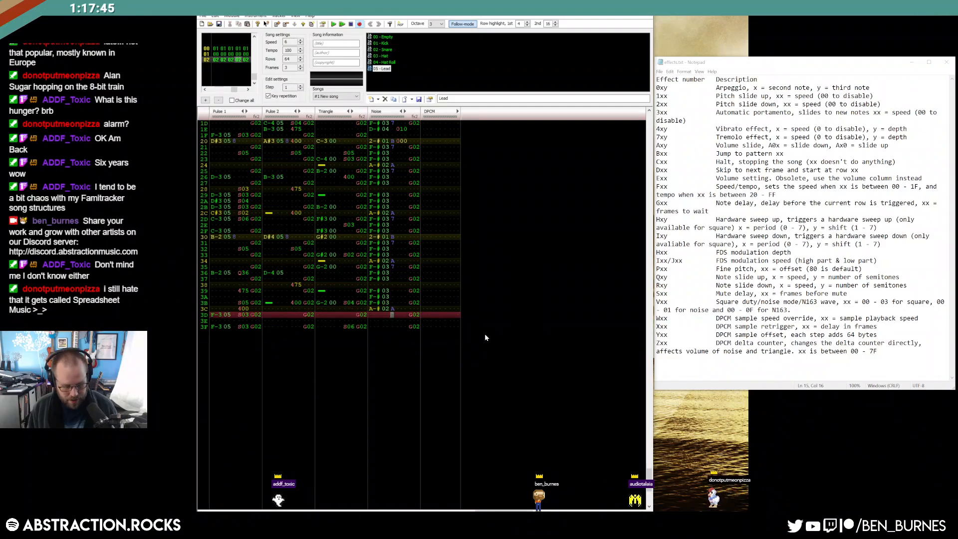
key(Return)
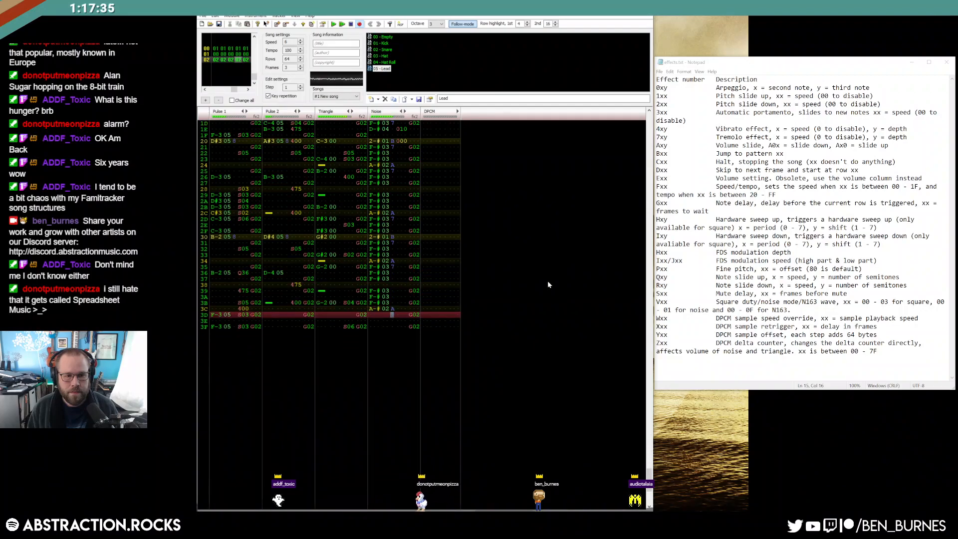
Review frames 01 and 02 in the pattern editor and play back the song from frame 01.
scroll(529, 284, up, 10)
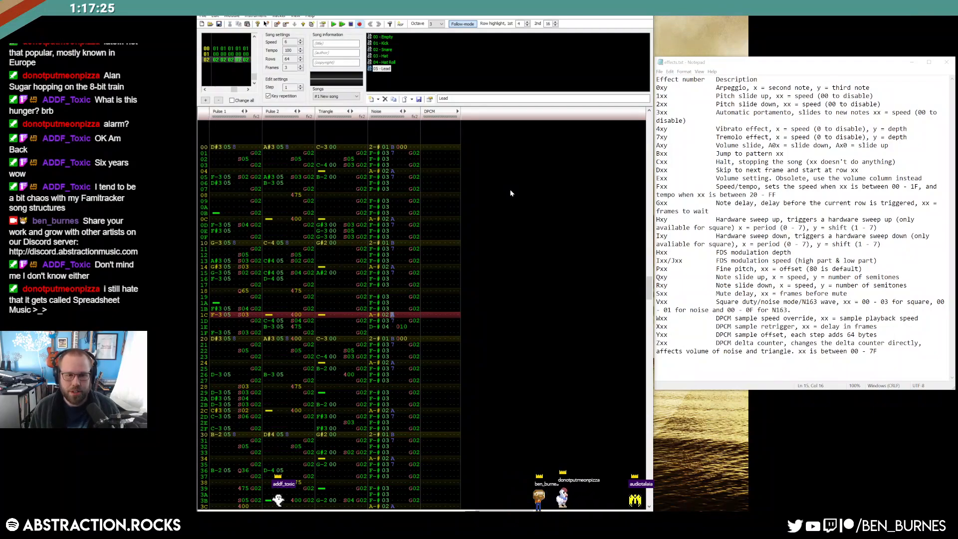
click(271, 156)
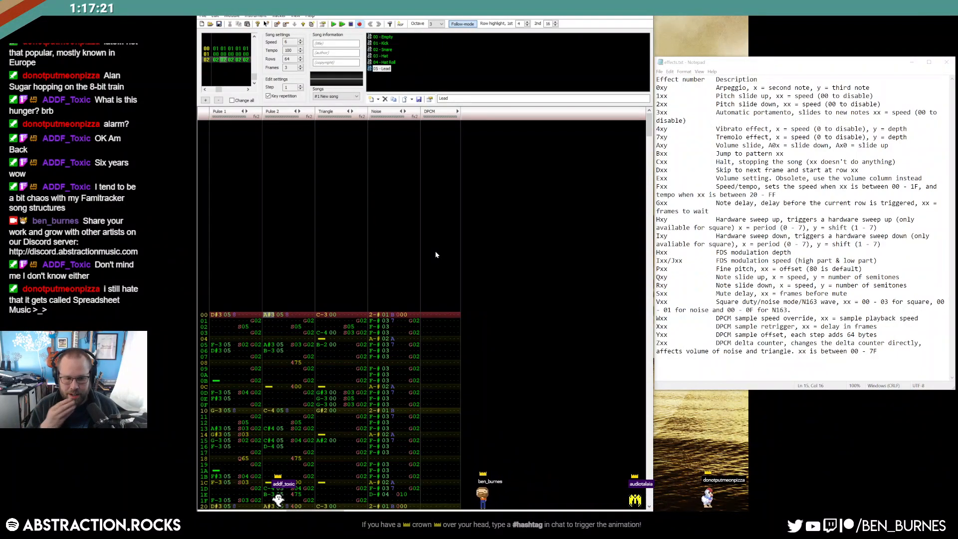
scroll(281, 328, up, 4)
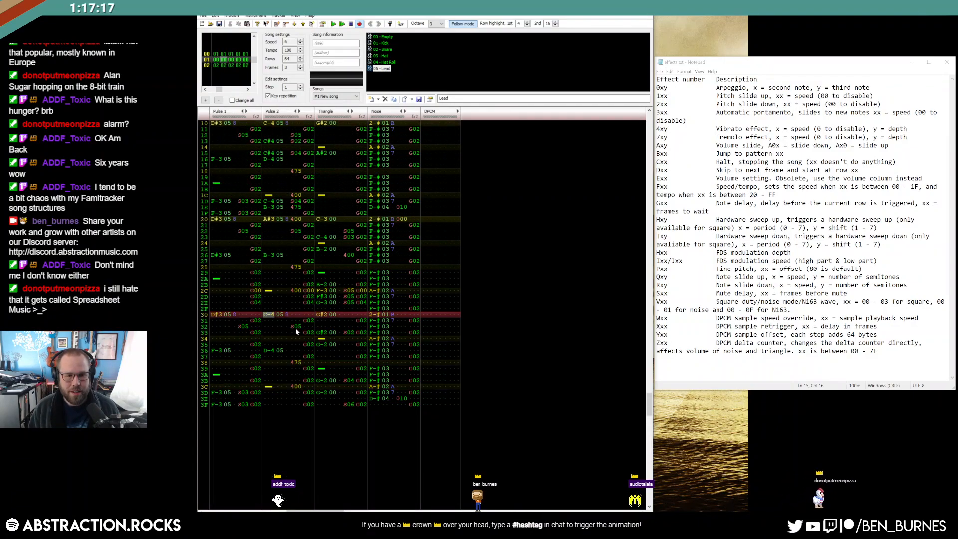
drag(215, 220, 292, 243)
click(216, 224)
scroll(216, 217, up, 5)
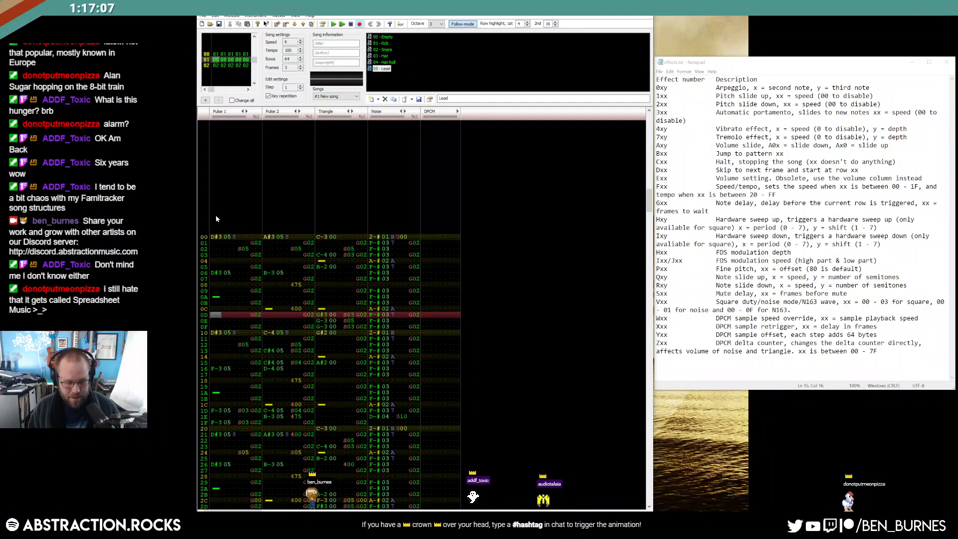
key(Return)
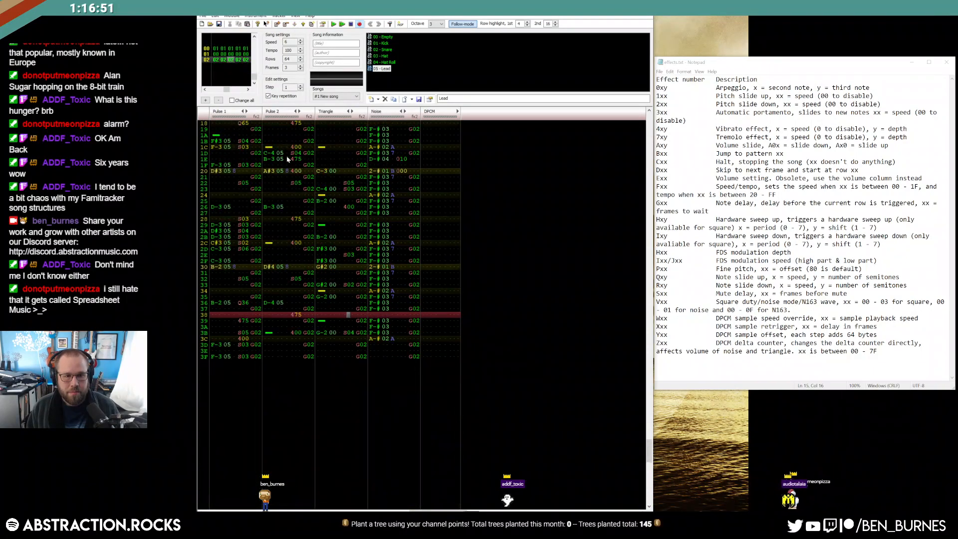
Add a new frame 03 and copy the Triangle rows 00–1F from frame 00 into its start.
click(277, 24)
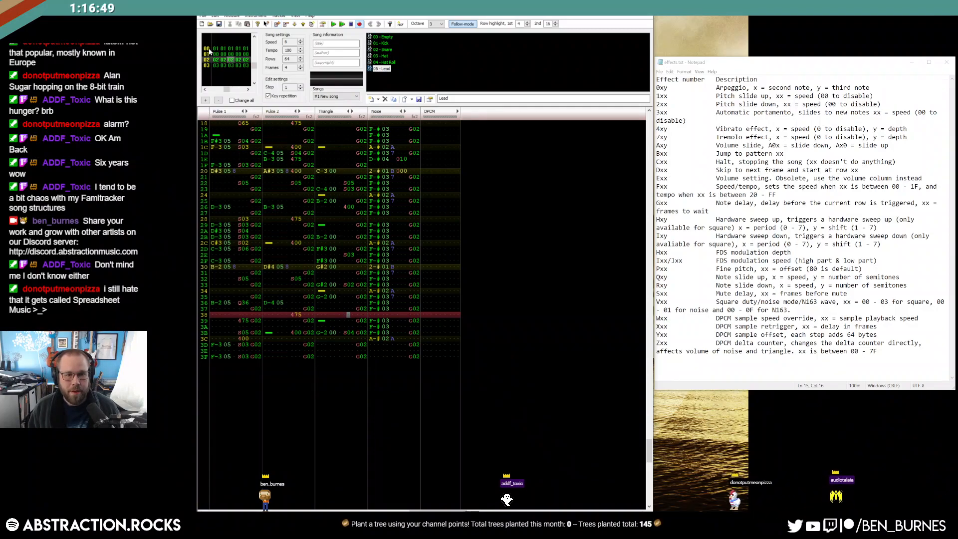
drag(326, 198, 358, 381)
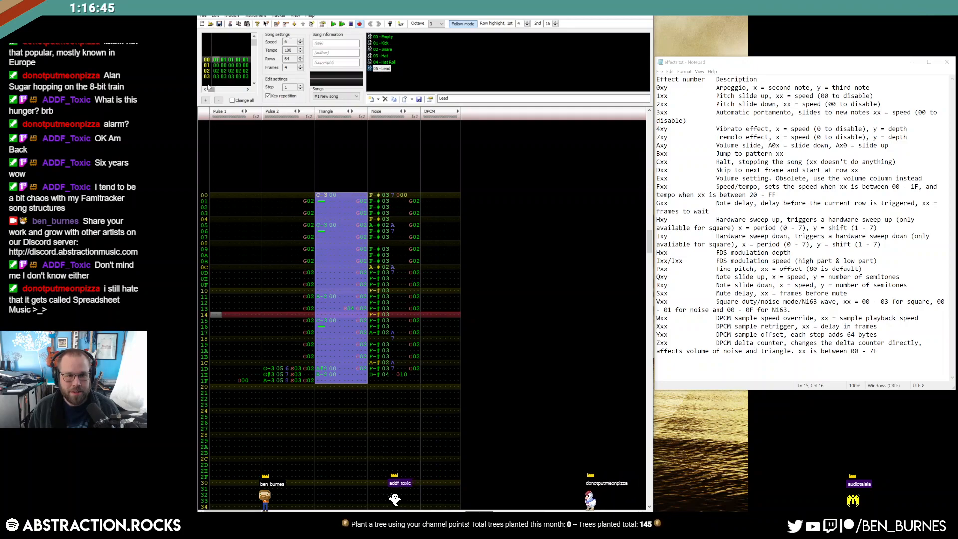
click(215, 77)
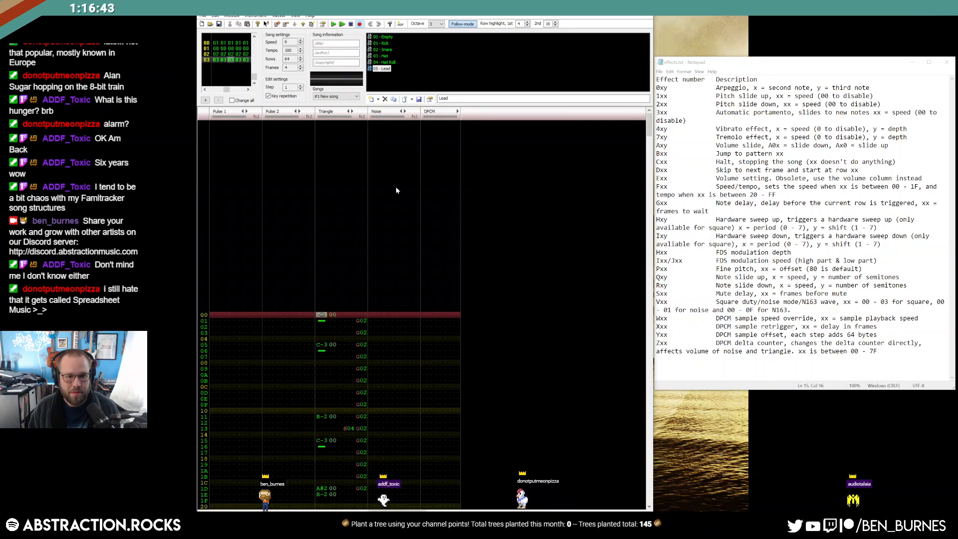
Copy frame 02's entire Noise channel into frame 03 from row 00 and play back the new frame.
click(378, 188)
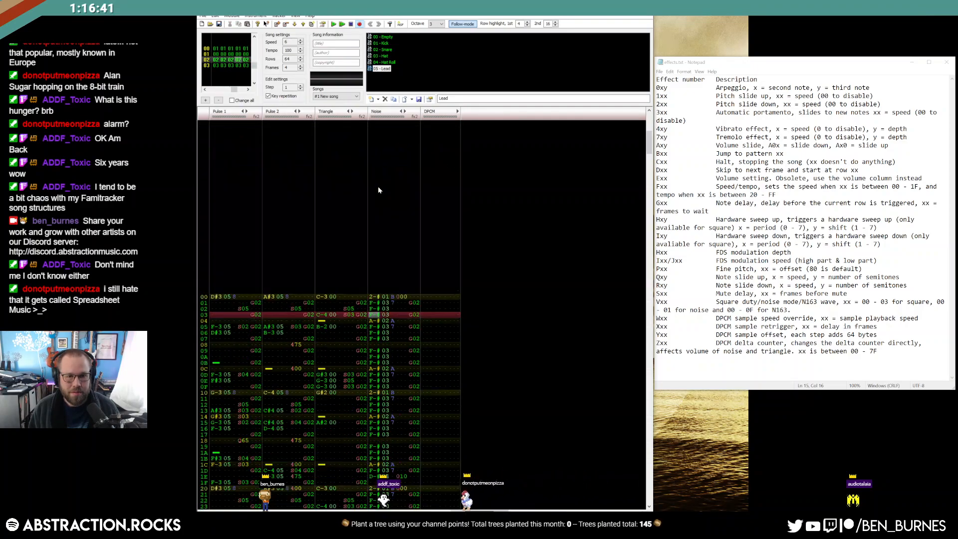
key(ctrl+a)
click(238, 66)
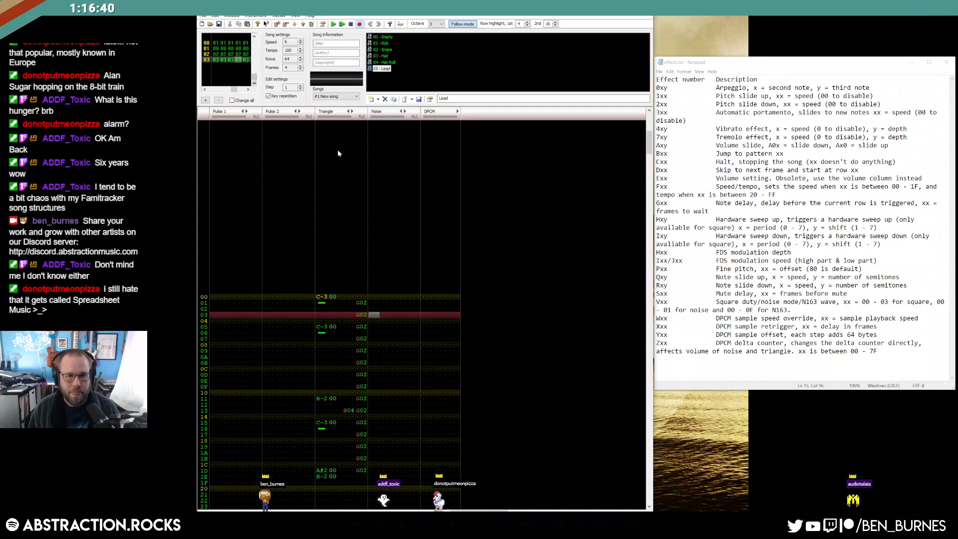
click(374, 295)
key(ctrl+v)
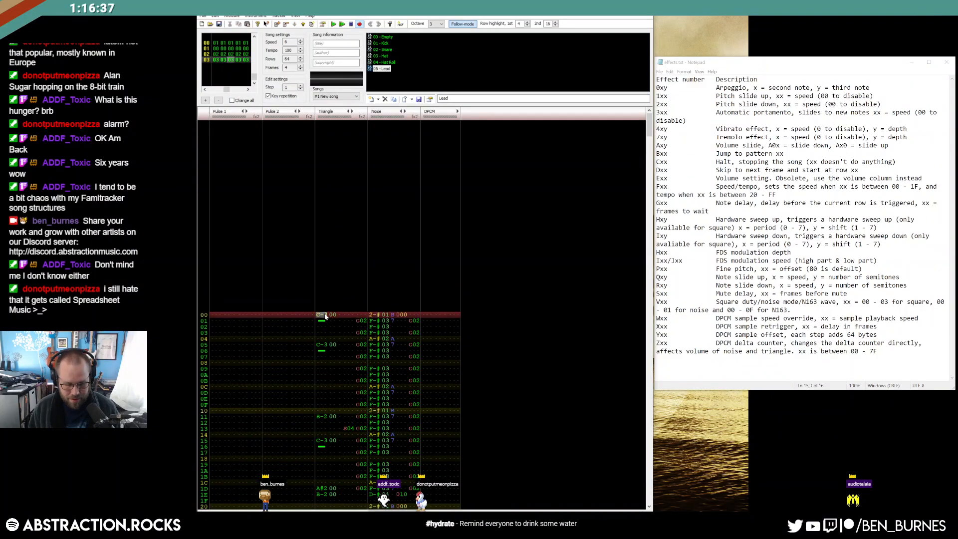
key(Return)
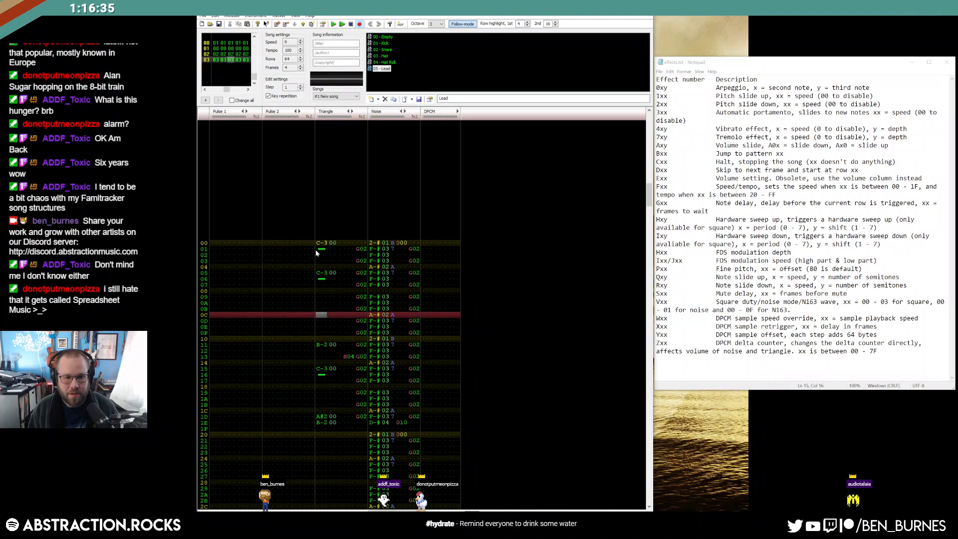
In frame 03, duplicate the Triangle's opening phrase at row 20, move the row 15–16 note and cut to rows 17–18, and start playback.
drag(323, 425, 355, 246)
click(324, 432)
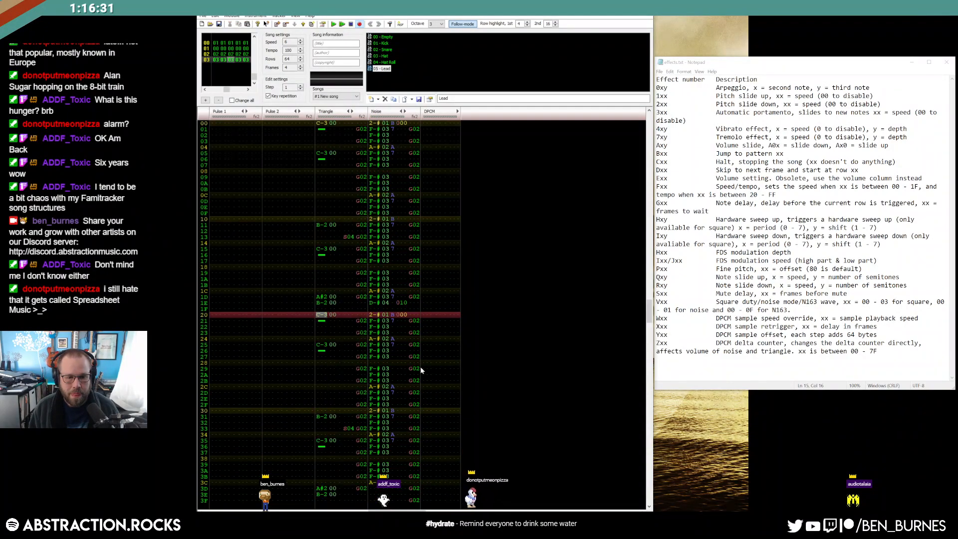
scroll(327, 225, up, 8)
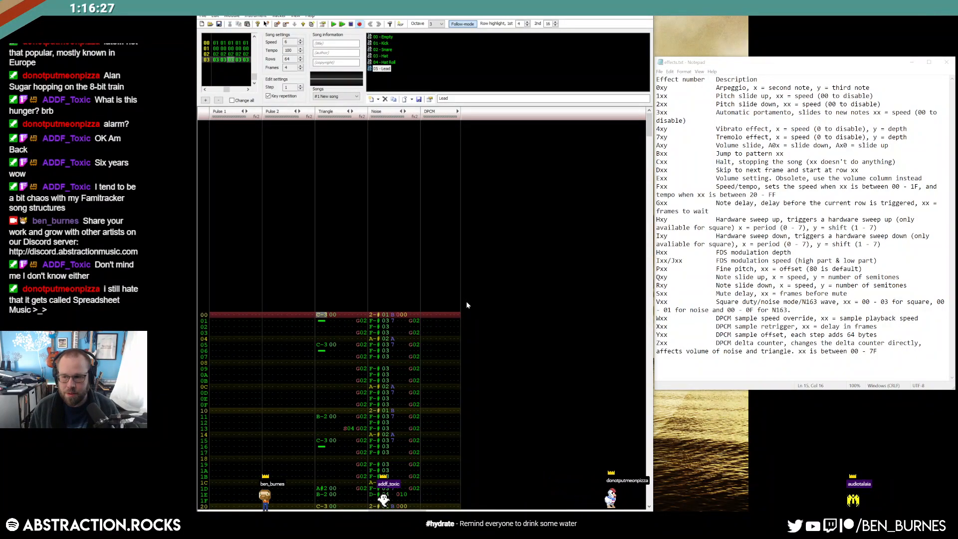
key(Return)
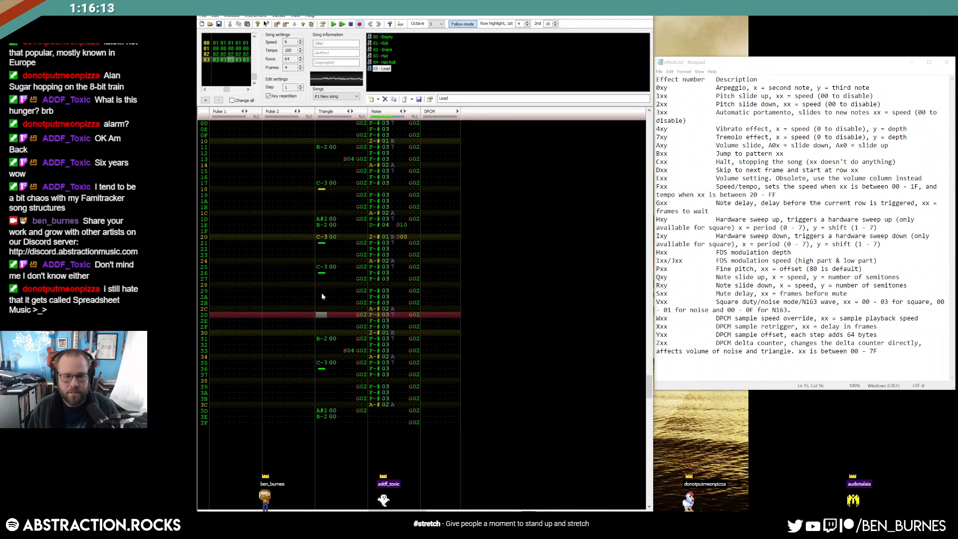
Lower the input octave by one and enter Triangle notes D-3 at row 2D and D#3 at row 2E in frame 03.
click(320, 326)
key(Up)
key(Up)
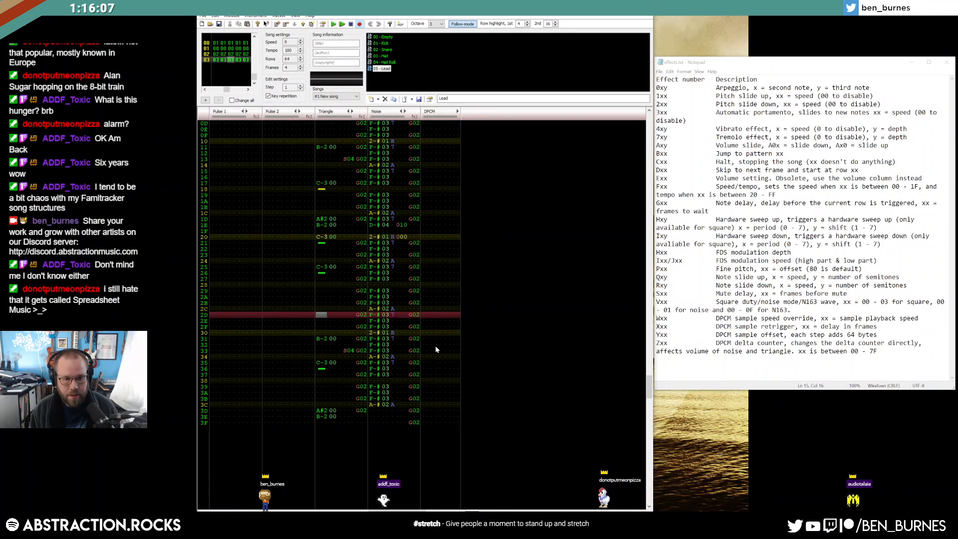
key(w)
key(3)
key(Up)
key(Up)
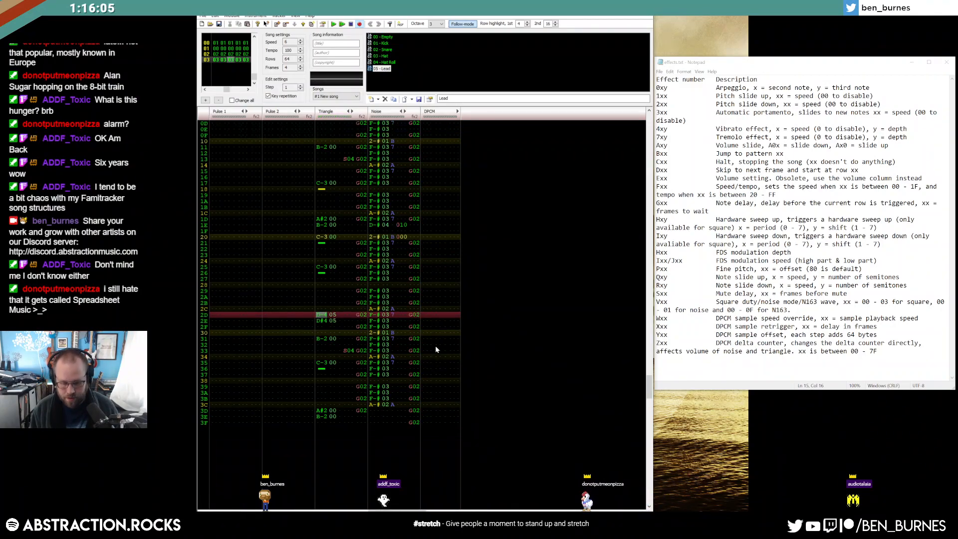
key(KP_Divide)
key(w)
key(3)
Enter mute delay S03 at Triangle row 2D in frame 03.
key(Right)
key(Right)
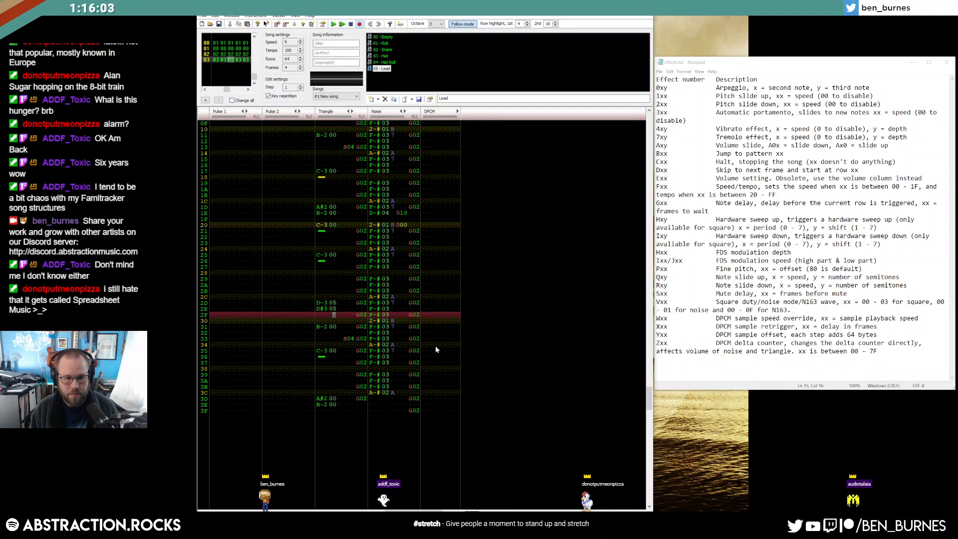
key(Right)
key(Up)
key(Right)
key(Up)
key(s)
key(Right)
key(Right)
key(Up)
key(3)
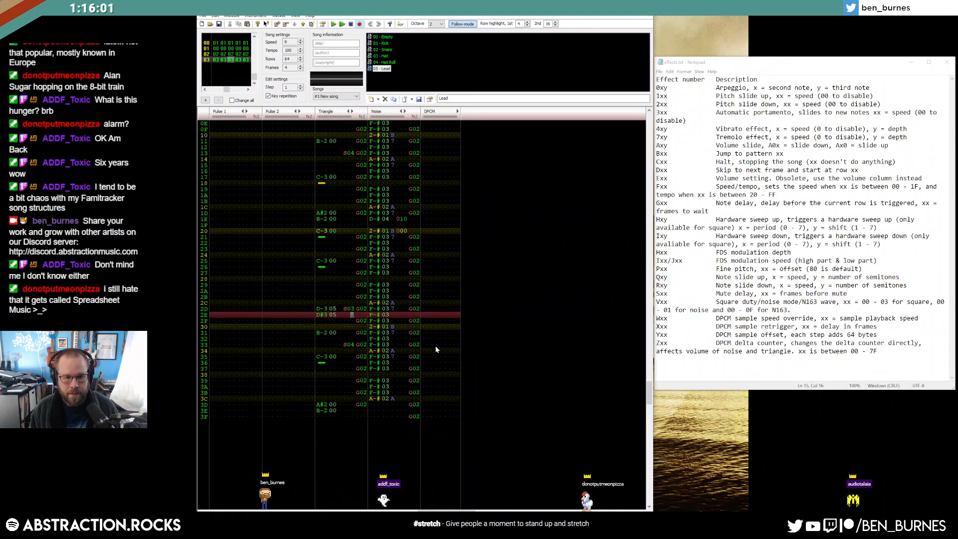
Enter the note D-3 at Triangle row 2F in frame 03.
key(Down)
key(Left)
key(Left)
key(Left)
key(Left)
key(Left)
key(Left)
key(w)
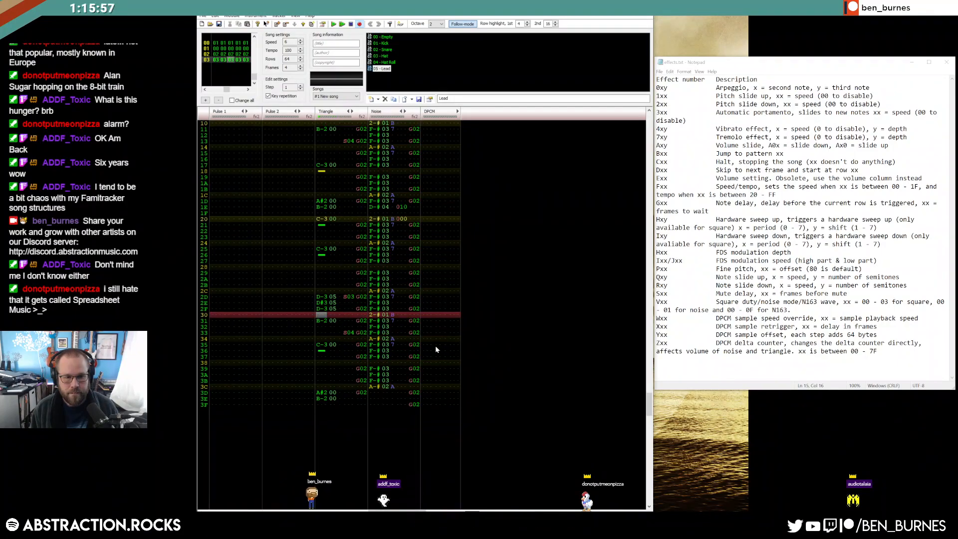
Enter mute delay S05 at Triangle row 2E in frame 03.
key(Up)
key(Right)
key(Right)
key(Right)
key(Right)
key(Up)
text(s00)
key(Up)
key(Right)
text(5)
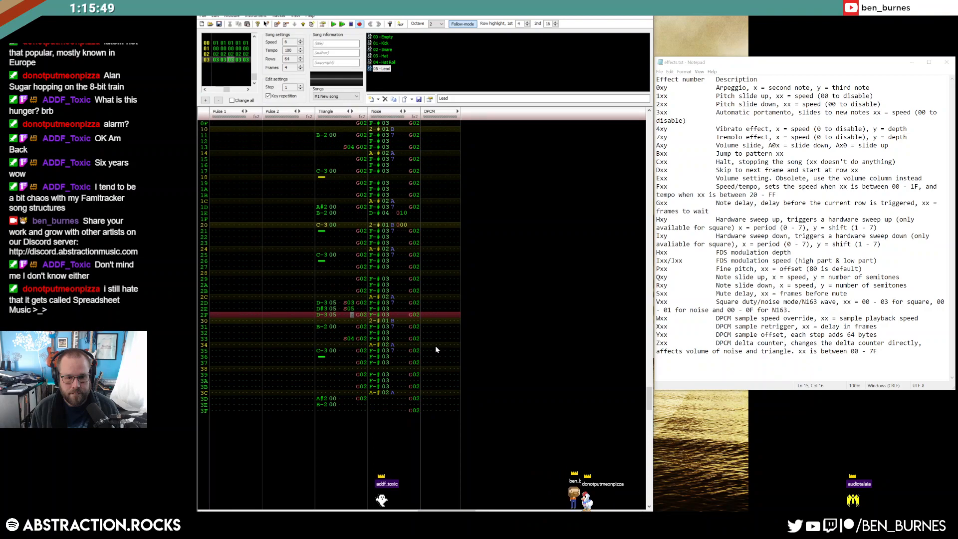
Enter Triangle notes F-3 at row 31, E-3 at row 33 and D#3 at row 35, and clear the note cut at row 36.
key(Down)
key(Down)
key(Left)
key(Left)
key(Left)
key(Left)
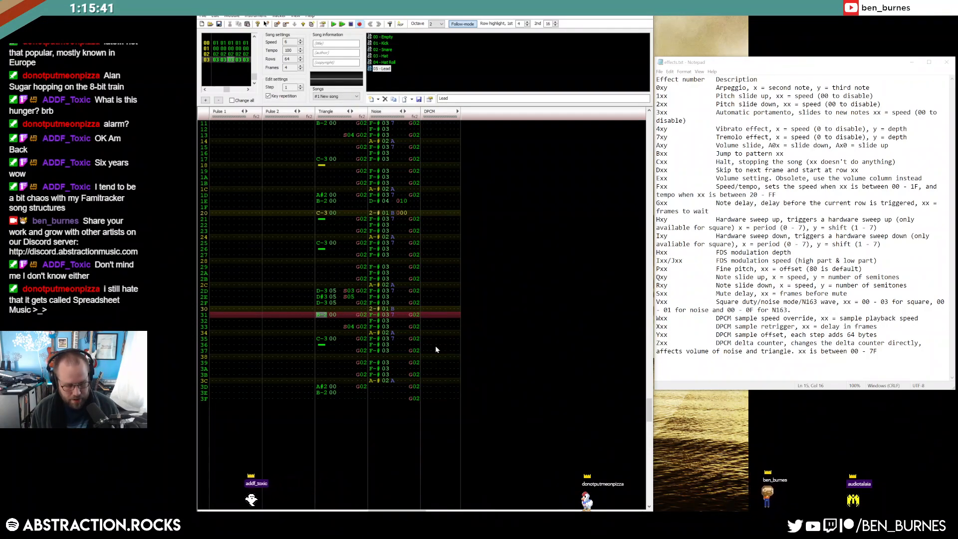
key(r)
key(Down)
key(e)
key(Down)
key(3)
key(Down)
key(Down)
Enter vibrato effect 485 on the Triangle's D#3 at row 35 in frame 03.
key(Up)
key(Up)
key(Up)
key(Right)
key(Right)
key(Right)
key(Right)
key(Up)
key(Up)
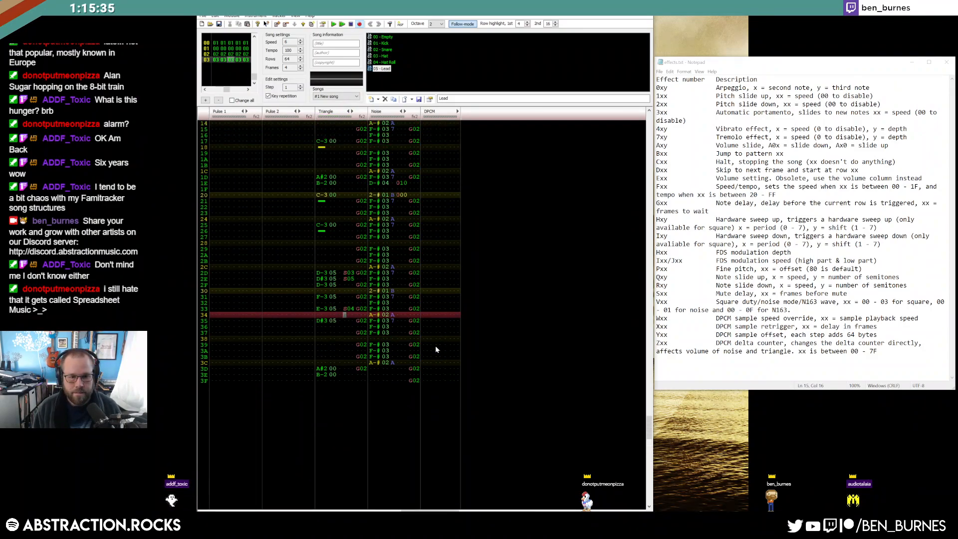
key(Right)
key(Right)
key(Right)
key(Right)
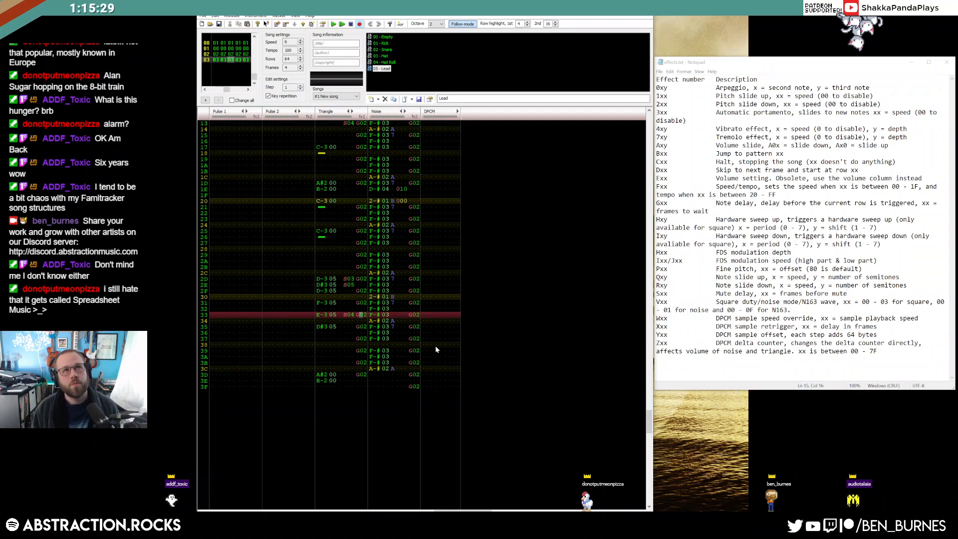
key(Left)
key(Left)
key(Left)
key(Left)
key(Down)
key(Down)
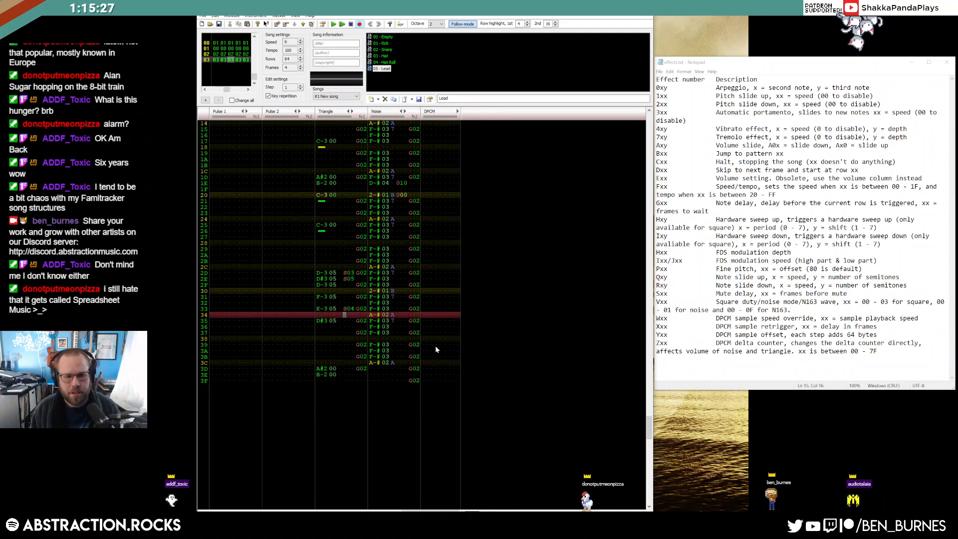
text(400)
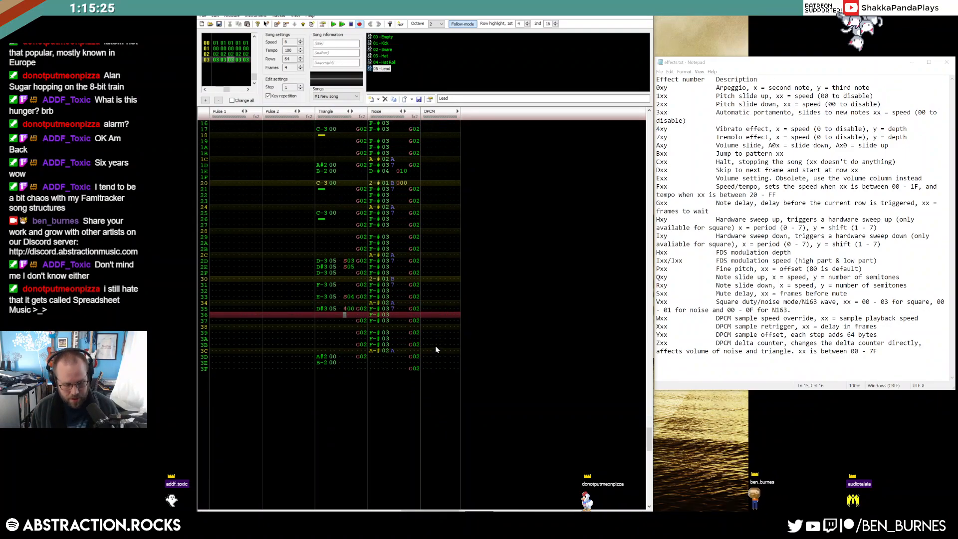
key(Up)
key(Right)
text(5)
Enter a note cut at Triangle row 38 in frame 03 and play back the phrase.
key(Down)
key(Left)
key(Left)
key(Left)
key(Left)
key(Left)
key(Down)
key(Down)
key(Left)
key(Up)
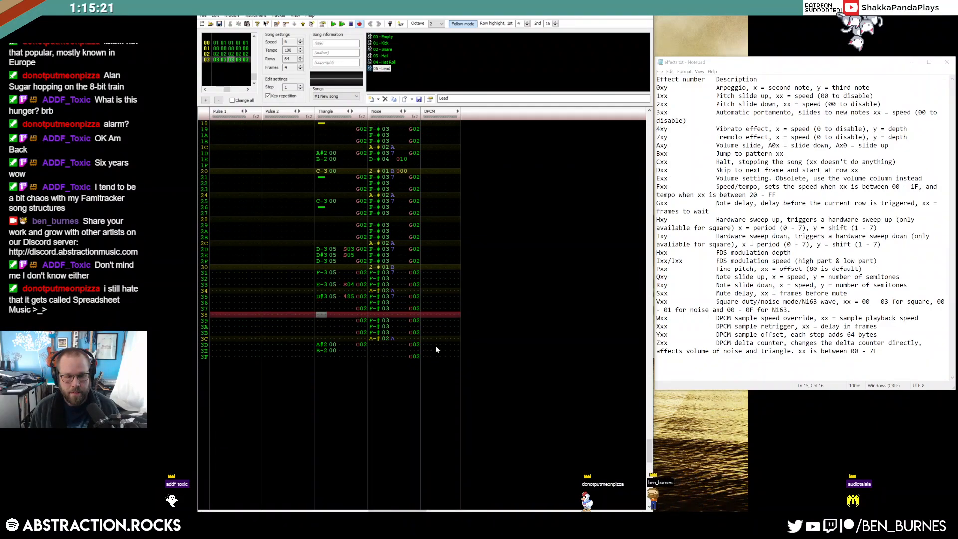
key(1)
key(Up)
key(Up)
key(Up)
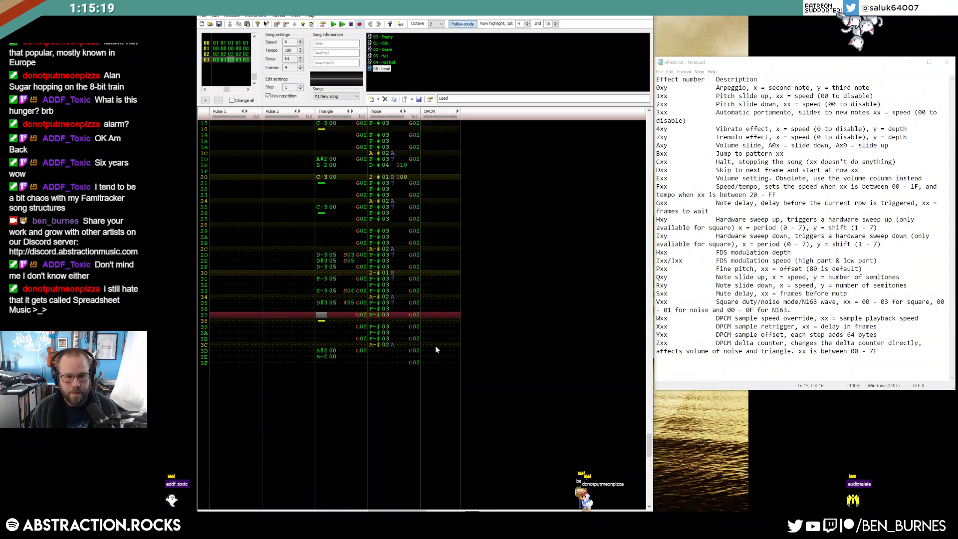
key(Return)
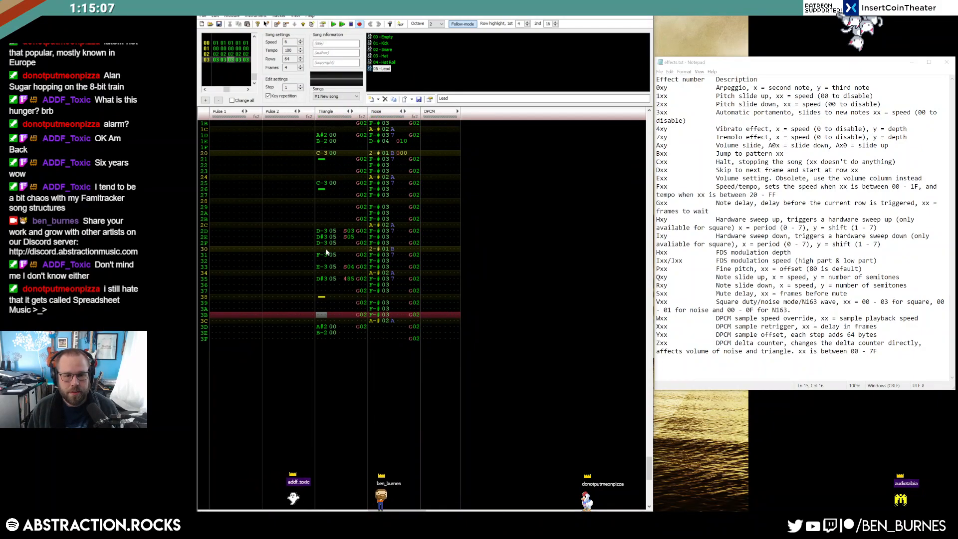
Enter mute delay S03 at Triangle row 2F in frame 03.
click(344, 247)
key(Up)
key(Right)
key(Right)
text(3)
key(Up)
key(Up)
key(Up)
key(F7)
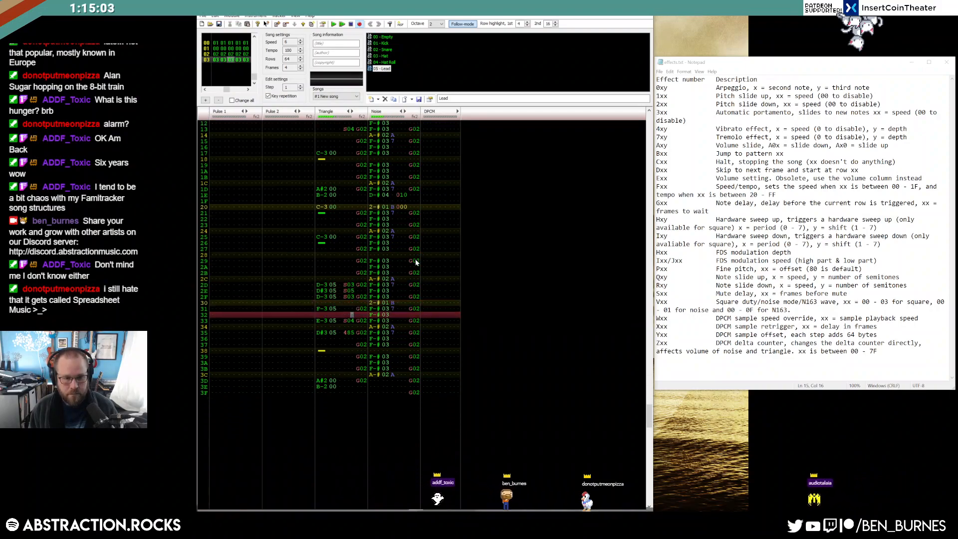
Enter mute delay S05 at Triangle row 31 in frame 03.
key(Up)
key(Up)
key(Up)
key(Up)
key(Up)
key(Up)
key(Up)
key(Up)
key(Left)
key(Left)
text(s)
Set the mute delay at Triangle row 2D to S03 and play back the phrase.
key(Up)
key(Right)
key(Right)
key(Up)
key(Up)
key(Up)
key(Up)
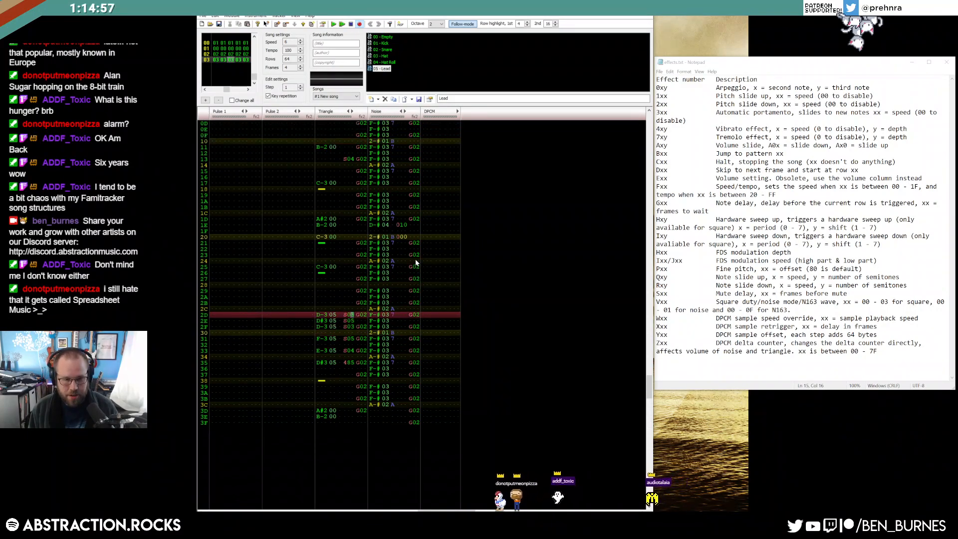
text(3)
key(Return)
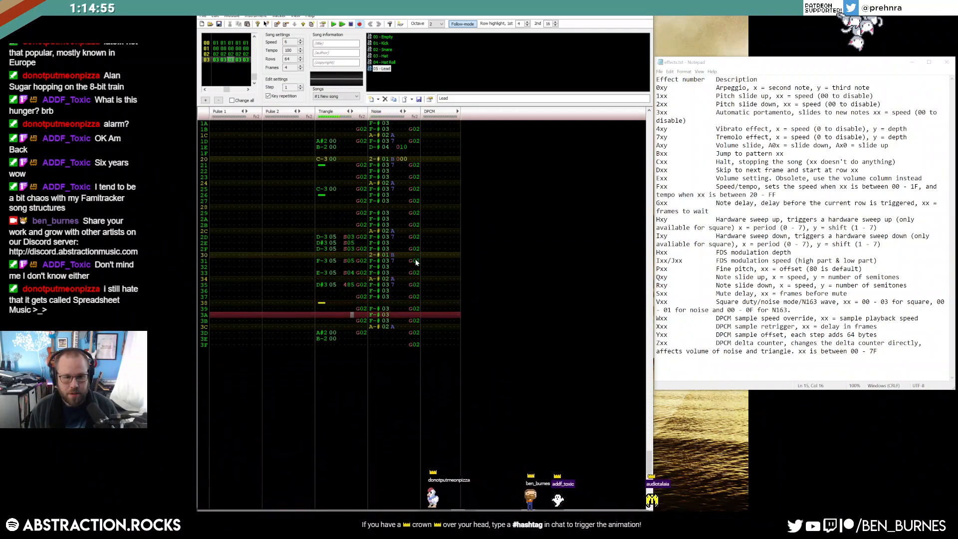
Stop playback and move the Triangle's note cut from row 38 to row 3A in frame 03.
key(Return)
click(323, 297)
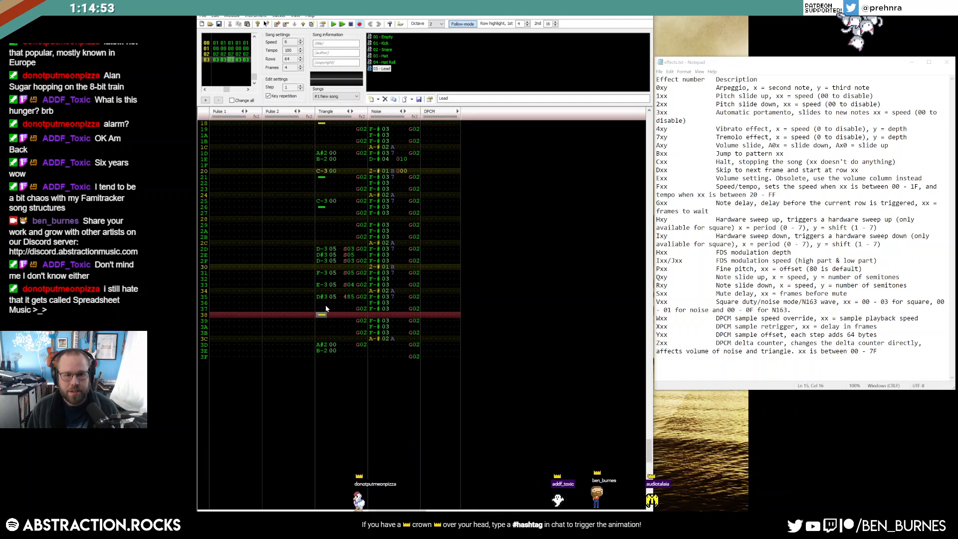
drag(321, 316, 320, 326)
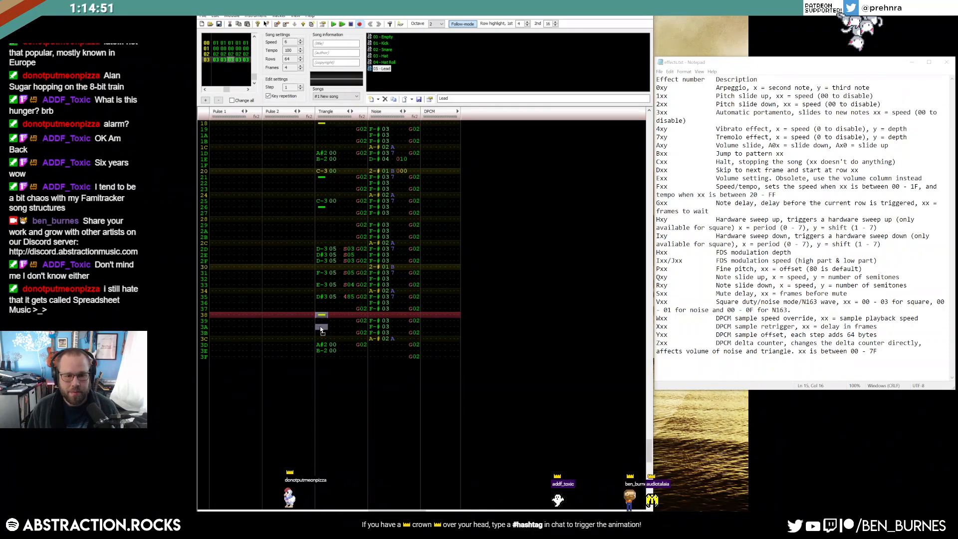
click(343, 328)
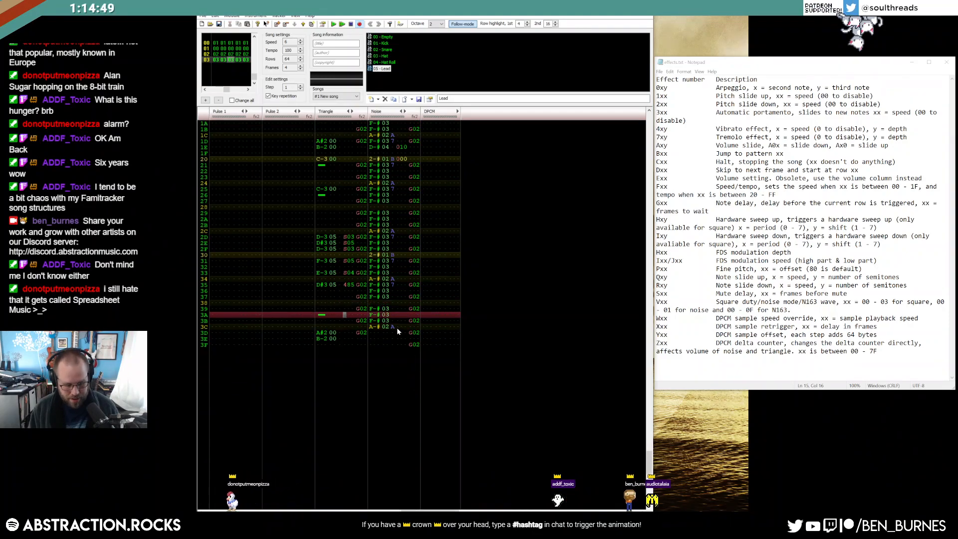
Enter effect 400 beside the Triangle's note cut at row 3A of frame 03 and play back the fill.
text(400)
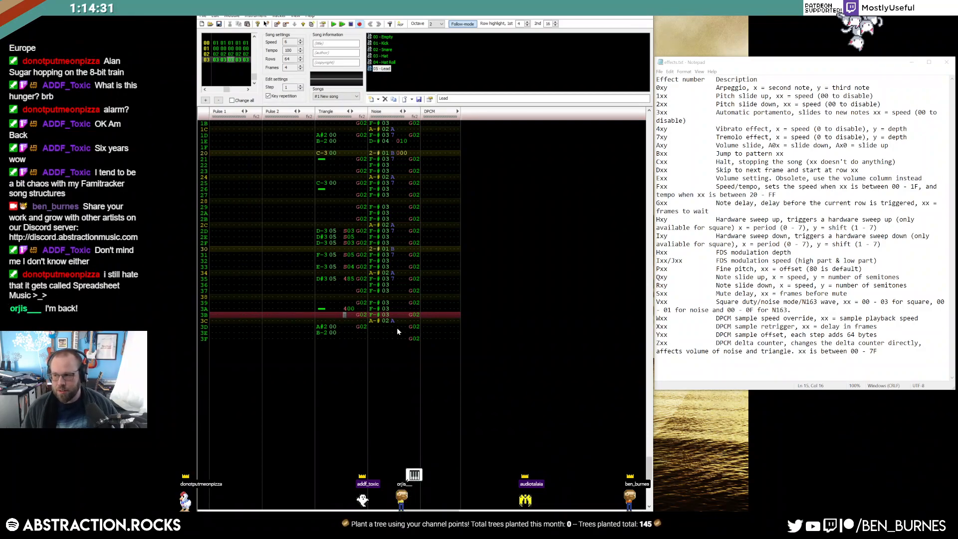
key(Home)
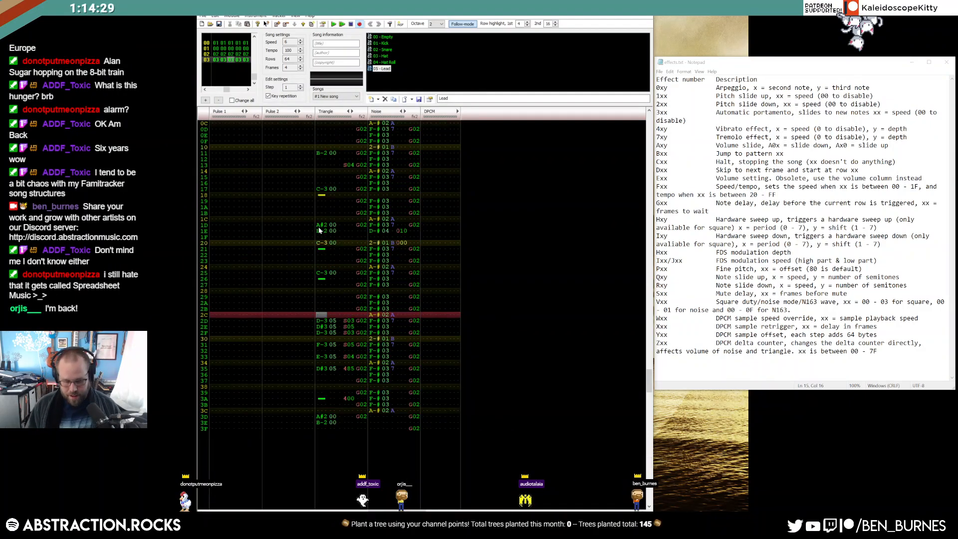
key(Return)
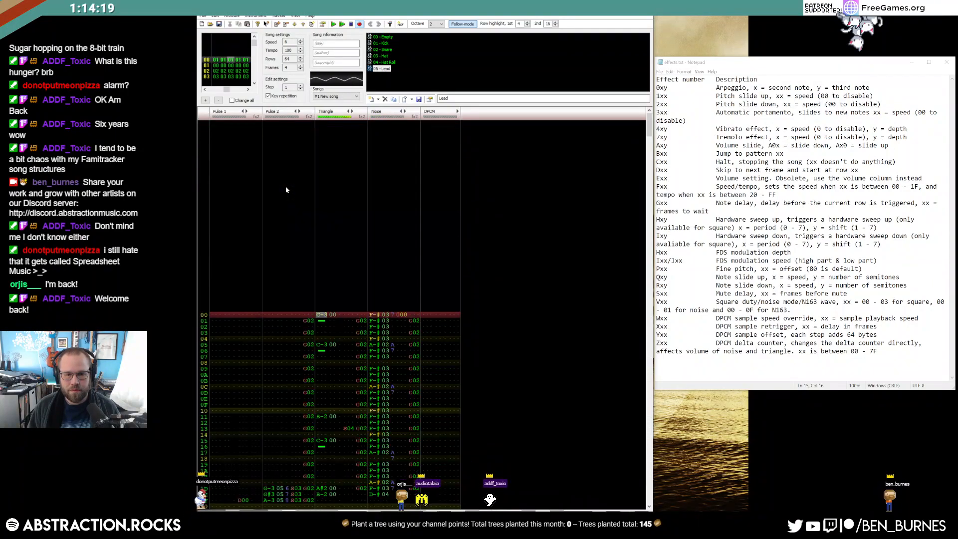
key(Return)
scroll(346, 228, up, 6)
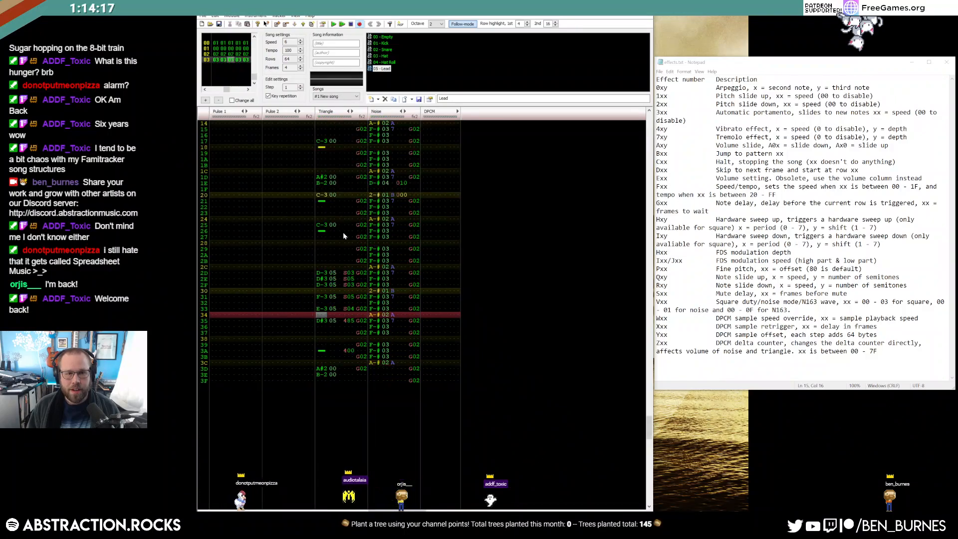
Copy all channels of frame 03 and paste them into a new frame 04 starting at row 00.
scroll(350, 235, down, 10)
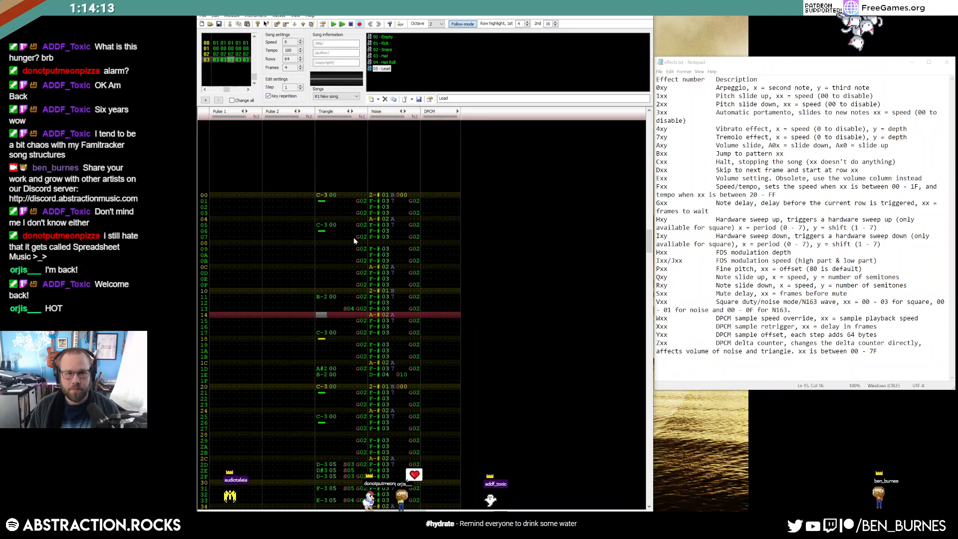
click(237, 194)
key(ctrl+a)
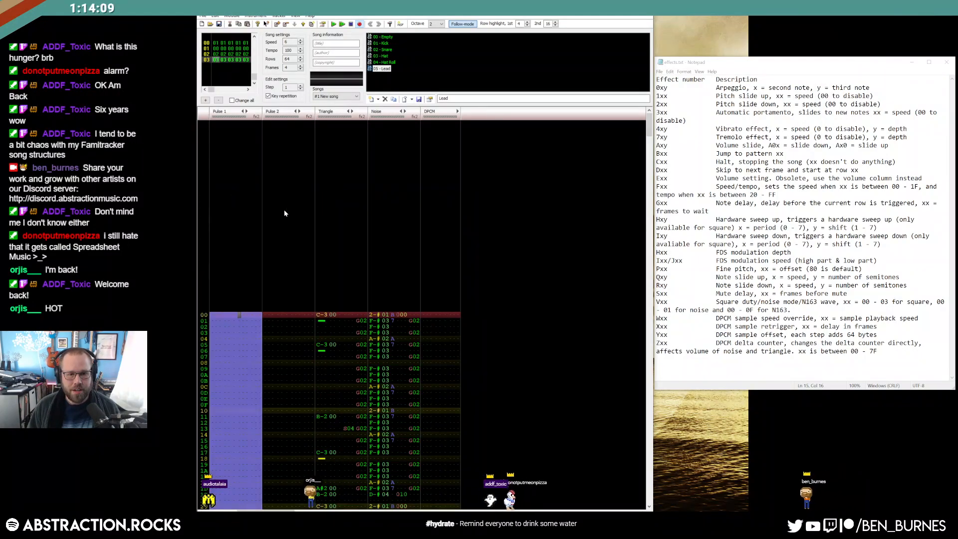
key(ctrl+a)
click(277, 24)
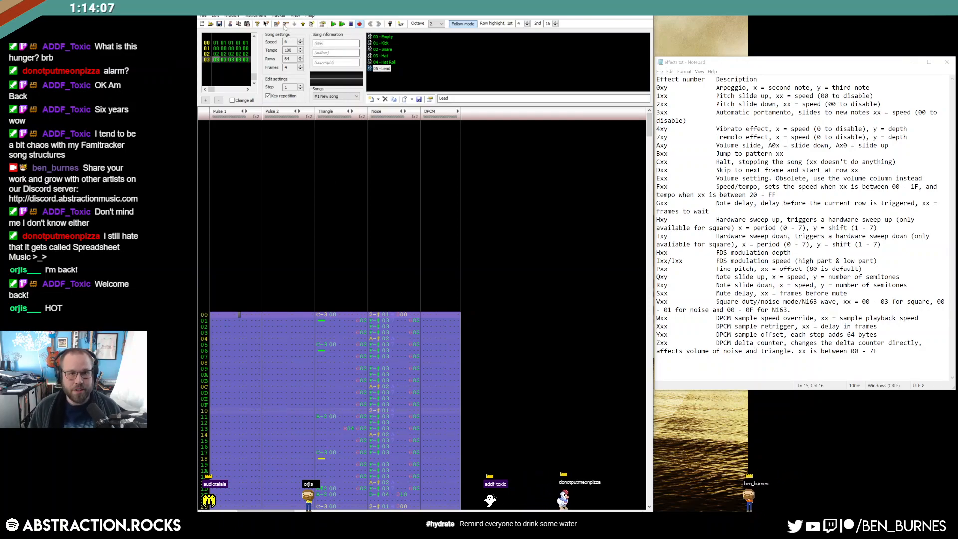
click(212, 65)
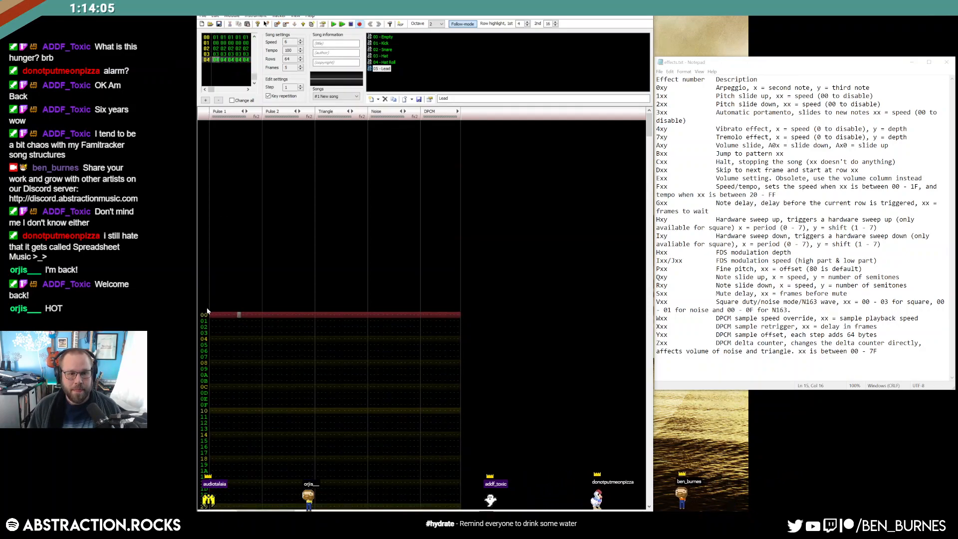
key(ctrl+v)
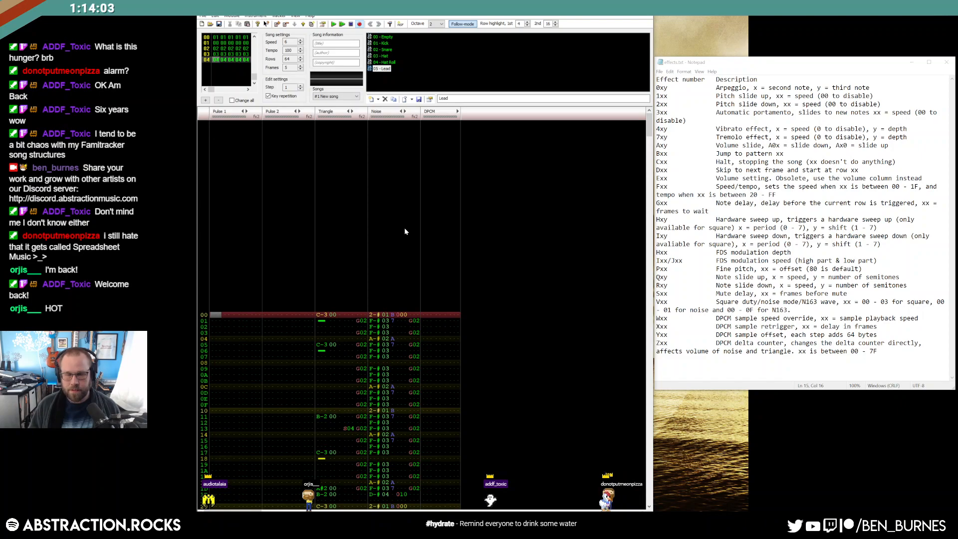
Play back the song from the earlier frames into frame 03.
click(216, 54)
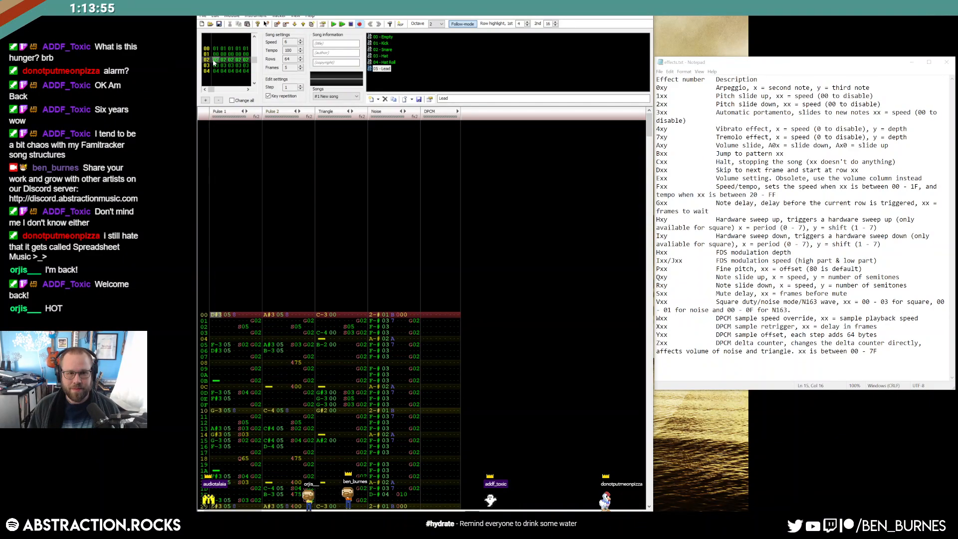
double_click(215, 55)
key(Return)
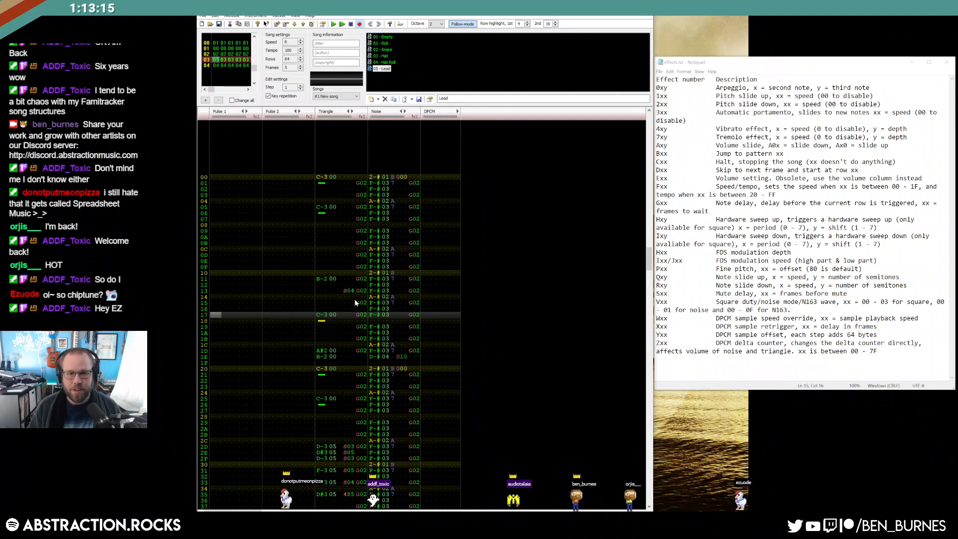
Enter a G-3 with instrument 05 at Pulse 1 row 00 in frame 04.
click(222, 65)
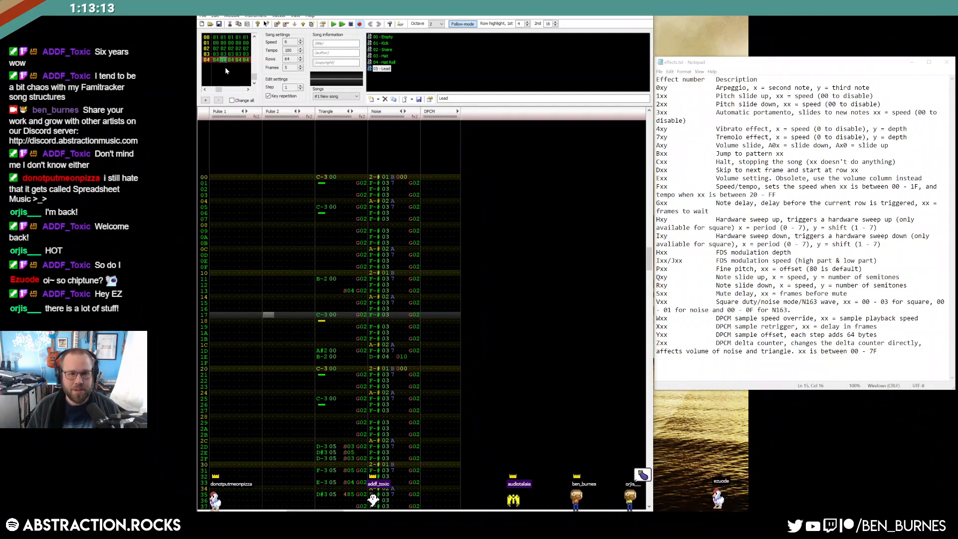
click(282, 285)
scroll(298, 286, up, 4)
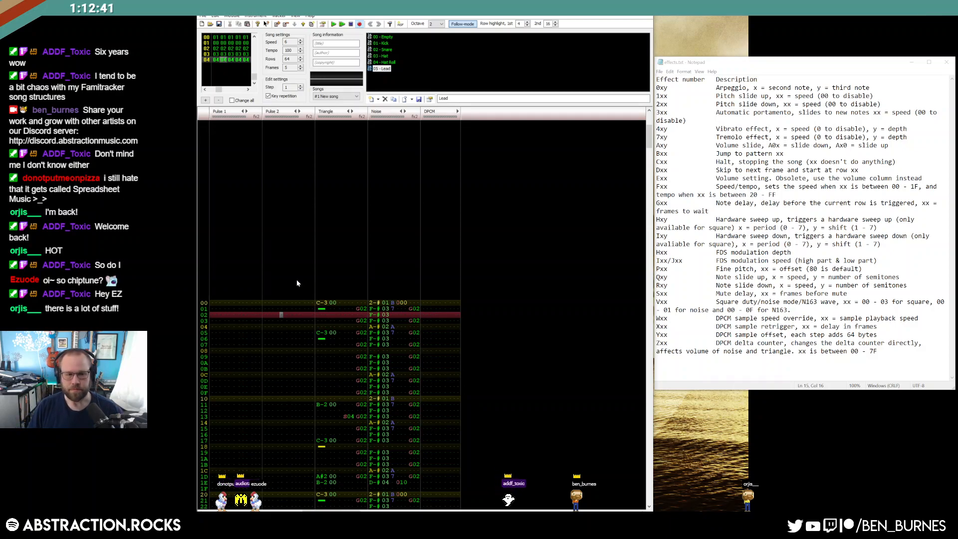
click(214, 303)
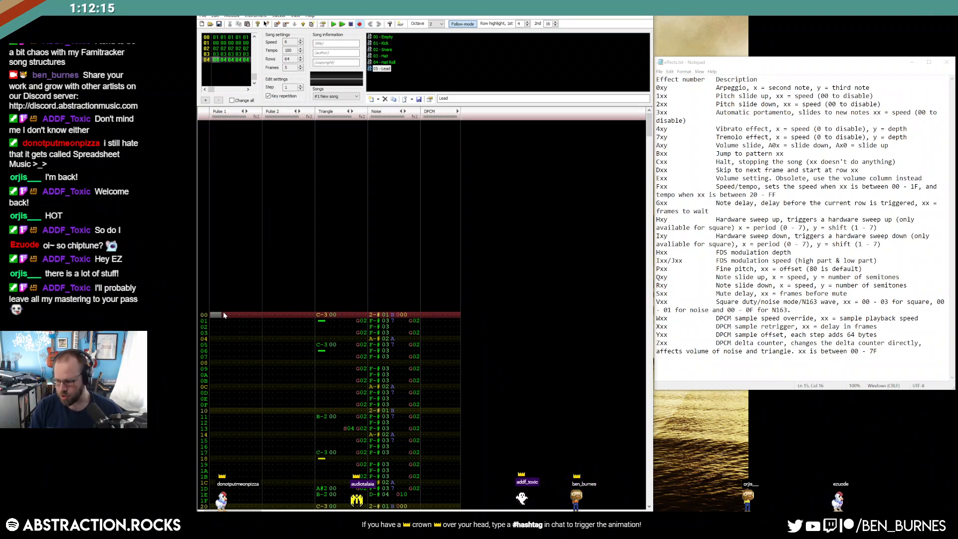
key(b)
key(KP_Multiply)
key(b)
key(Up)
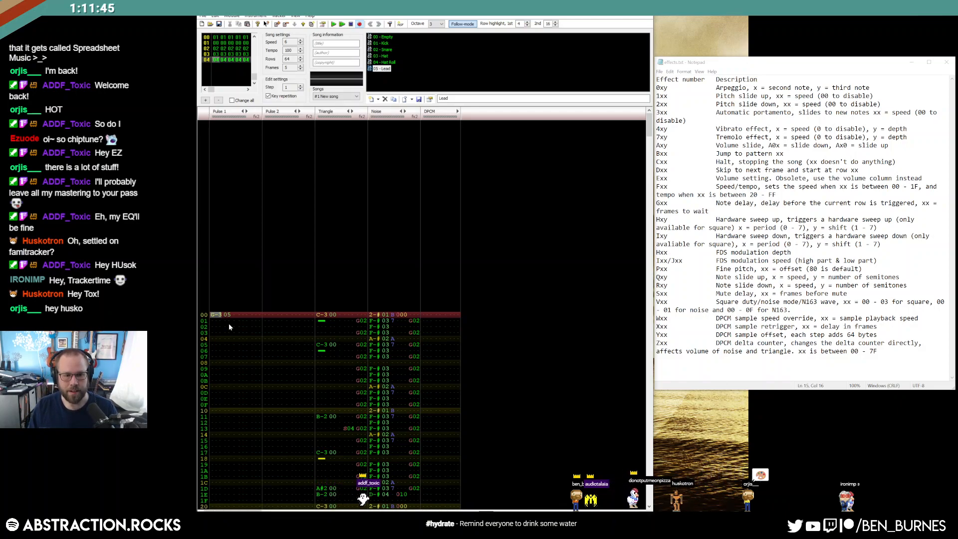
Add a note cut at Pulse 1 row 01 and an F-3 with instrument 05 at row 05.
click(216, 321)
key(1)
key(Down)
key(Down)
key(Down)
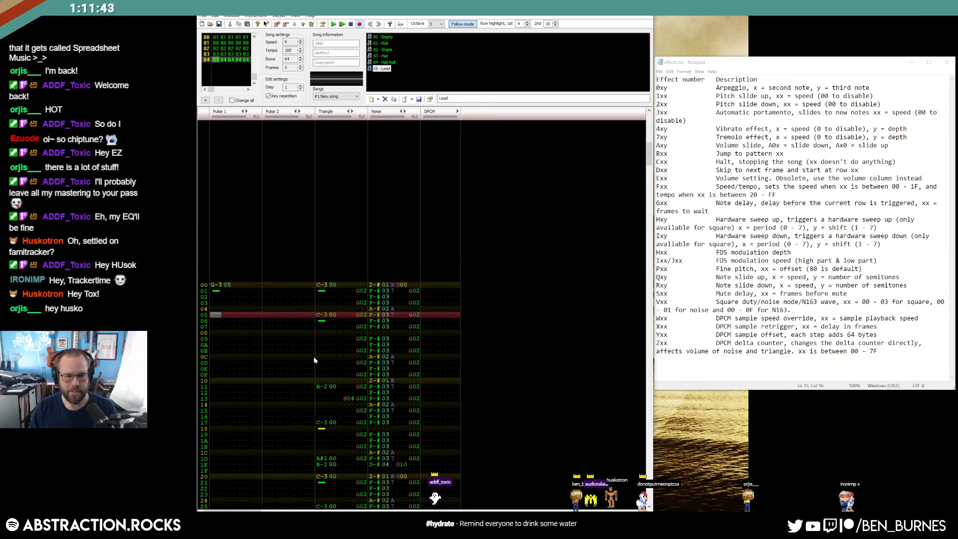
key(v)
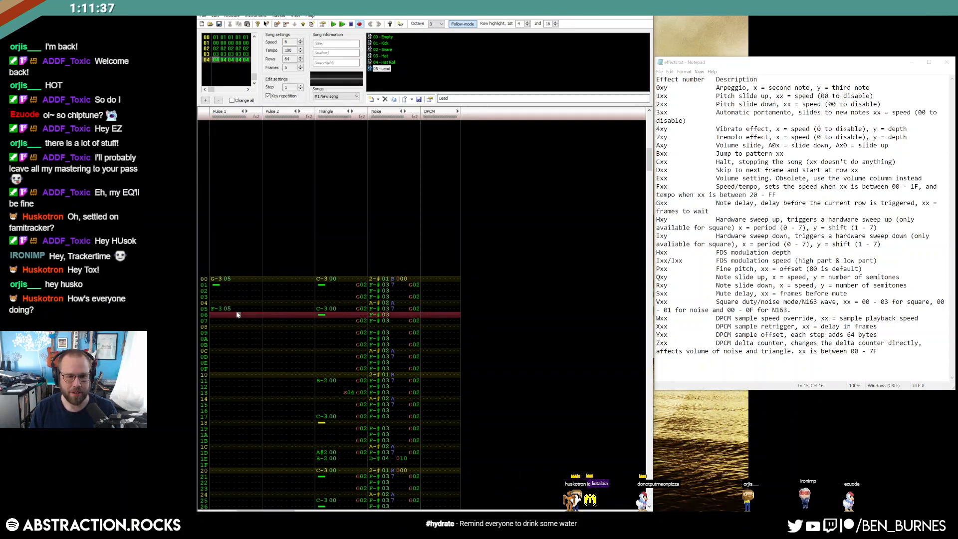
Enter vibrato effect 476 at Pulse 1 row 07 in frame 04.
key(Down)
key(Down)
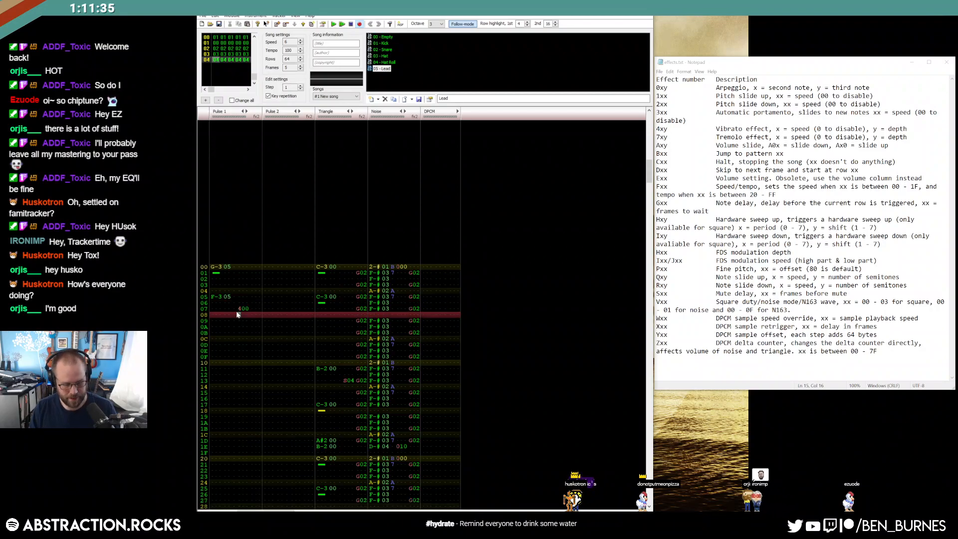
key(Down)
key(Down)
key(Down)
key(Down)
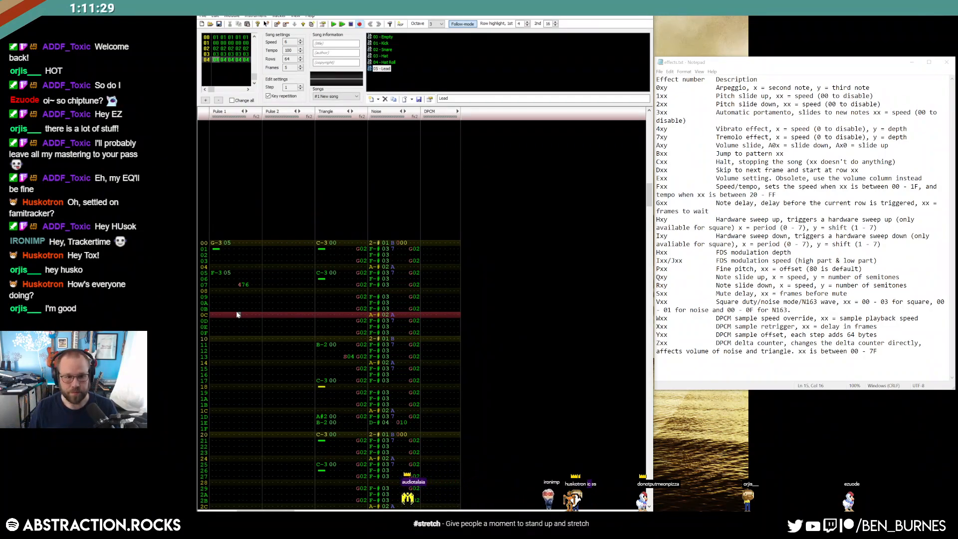
Copy the Pulse 1 phrase from rows 00–07 and paste it at row 10.
drag(214, 244, 240, 290)
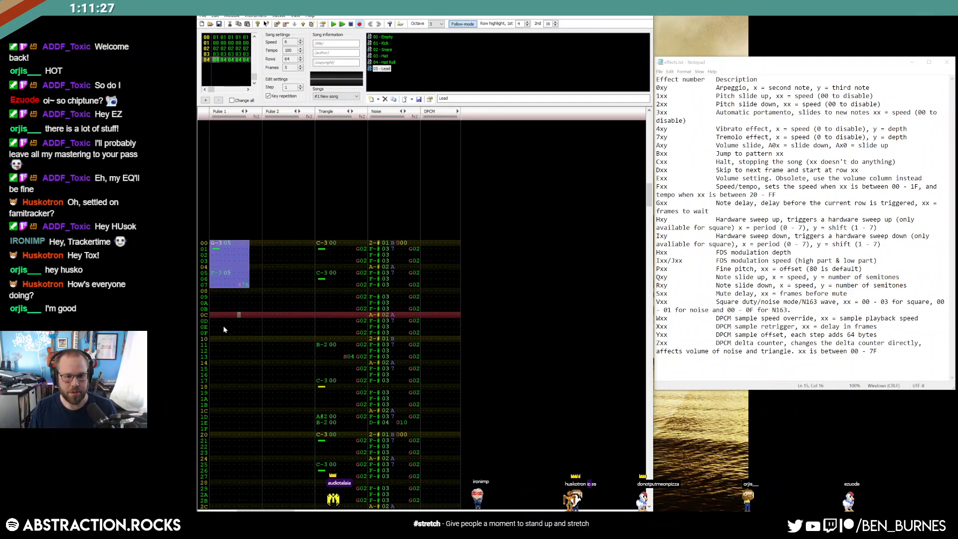
click(215, 339)
key(ctrl+v)
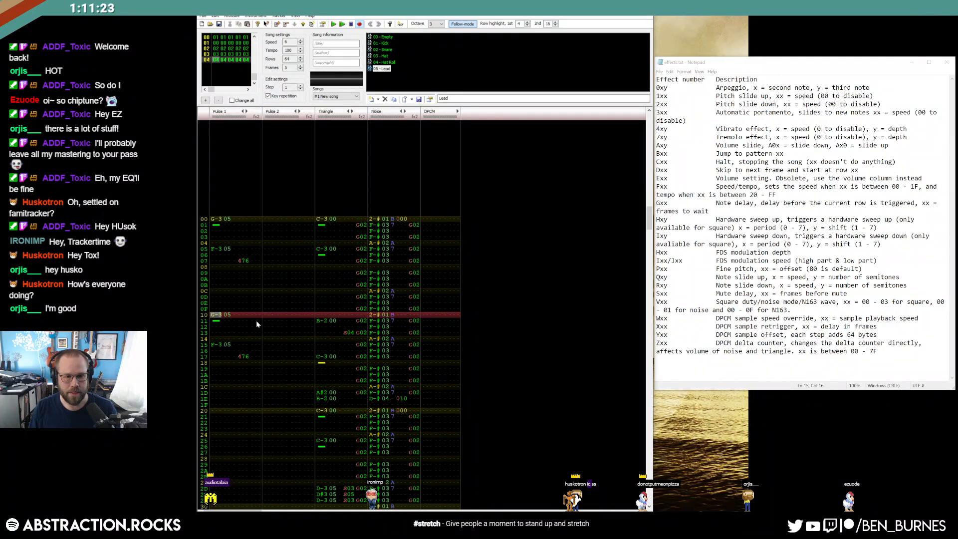
click(219, 324)
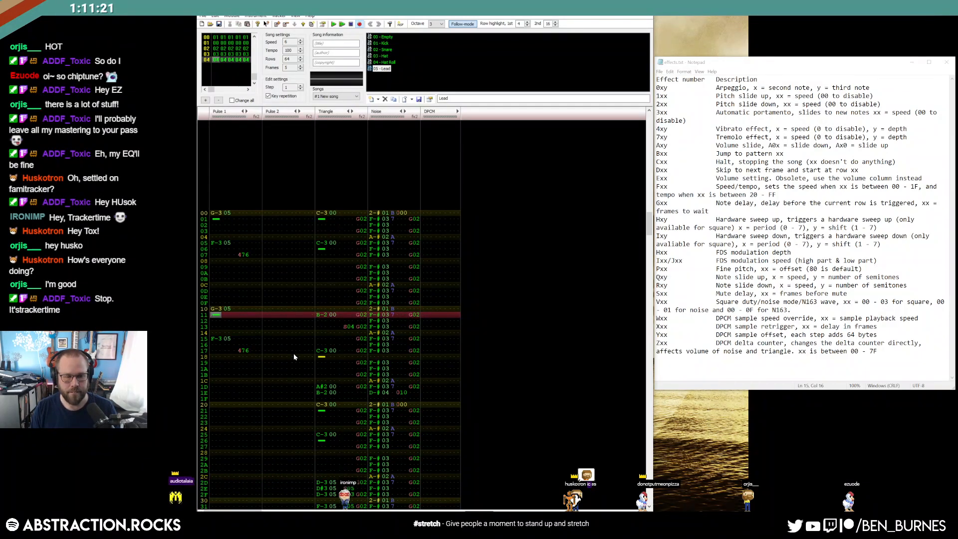
Copy the Triangle's G02 note-delay column into Pulse 1's second effect column starting at row 01.
drag(361, 218, 361, 499)
scroll(275, 270, up, 5)
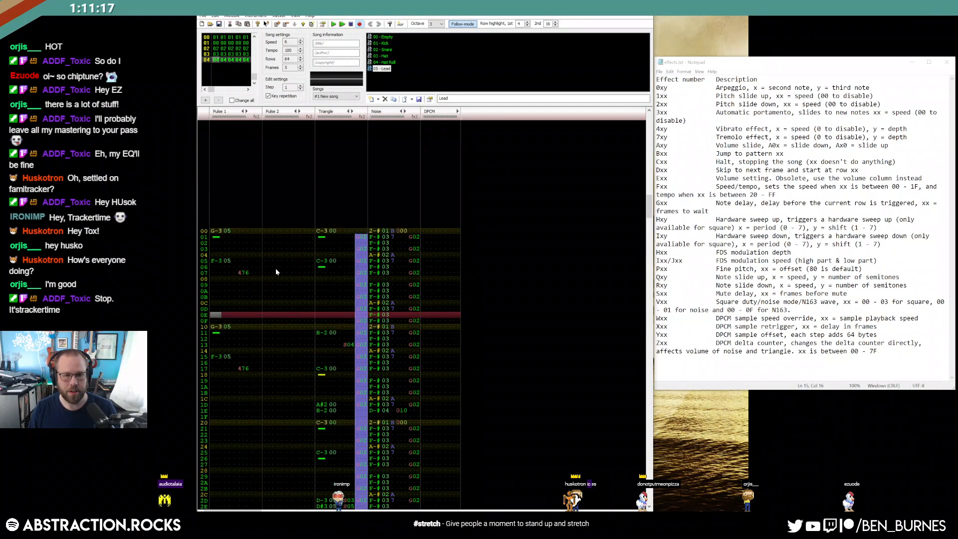
click(253, 236)
key(ctrl+v)
scroll(312, 330, down, 6)
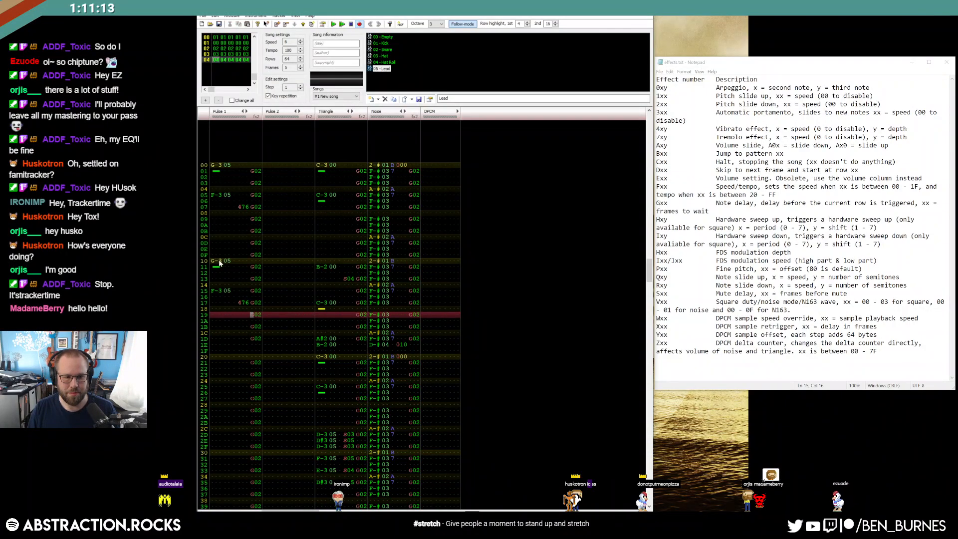
Move Pulse 1's pasted G-3 from row 10 down to row 11 and delete its note cut.
drag(228, 274, 228, 275)
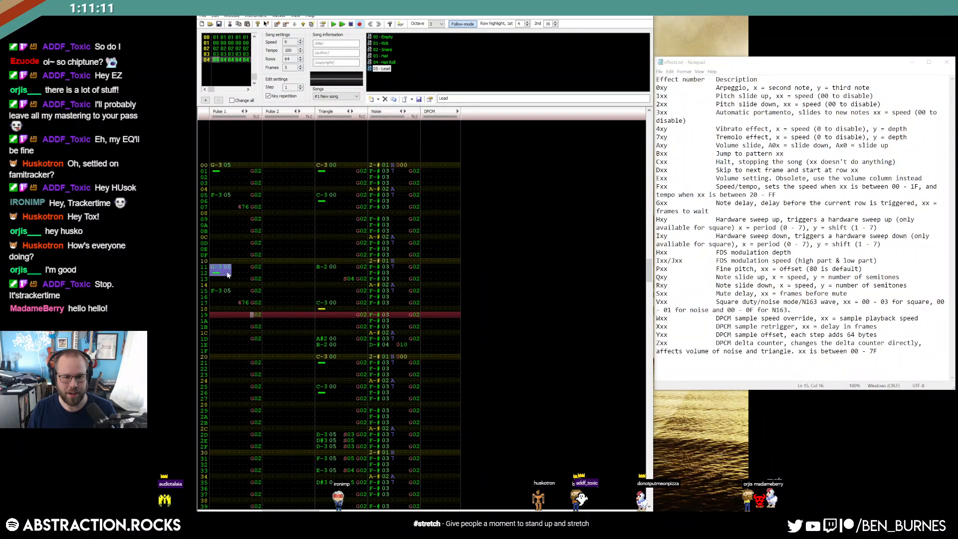
click(230, 275)
click(218, 274)
click(218, 257)
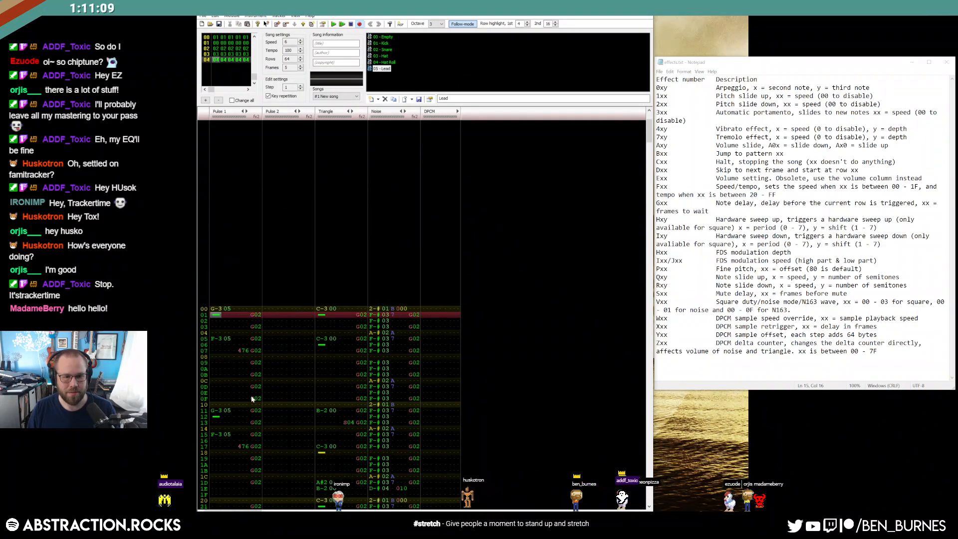
scroll(270, 385, down, 6)
key(Delete)
Enter mute delay S04 at Pulse 1 row 13 in frame 04 and play back the phrase.
key(Right)
key(Right)
key(Right)
key(Right)
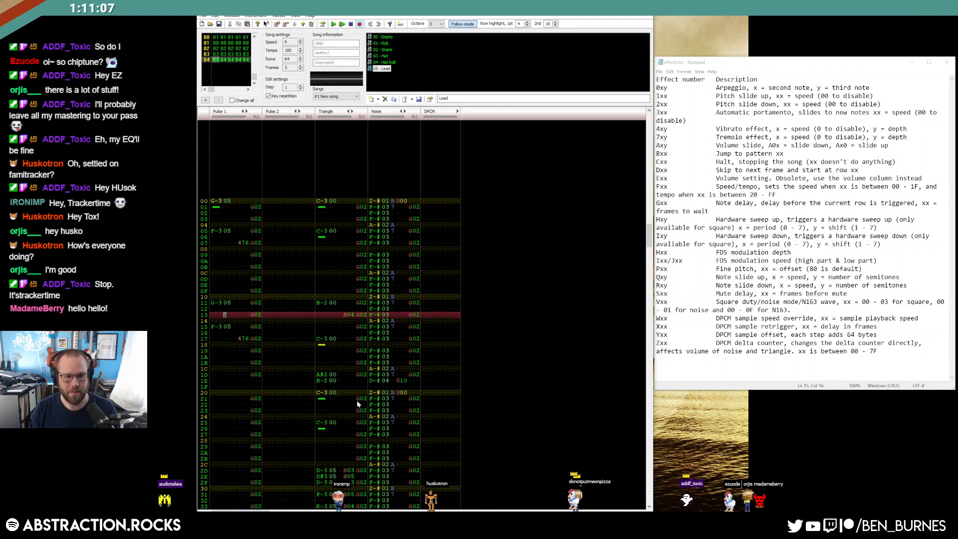
text(s)
key(Up)
key(Right)
key(Right)
text(4)
key(Return)
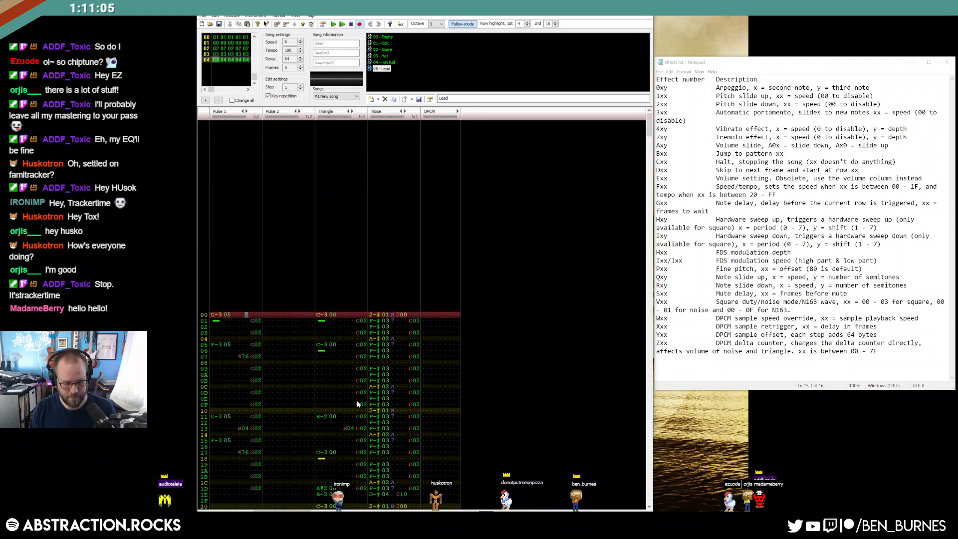
key(Return)
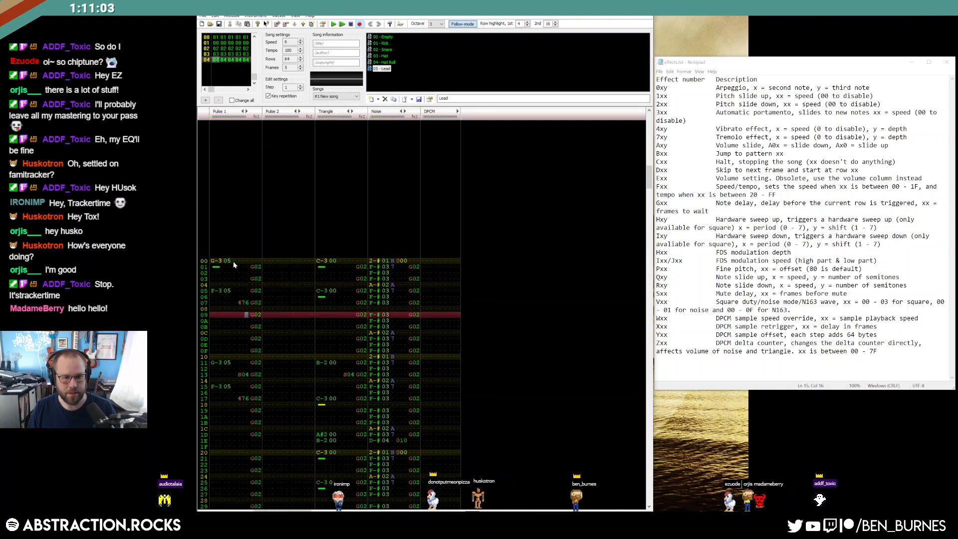
Set the volume of Pulse 1's G-3 at row 00 to 8 and play back the frame.
click(233, 261)
scroll(278, 305, up, 14)
scroll(270, 282, up, 18)
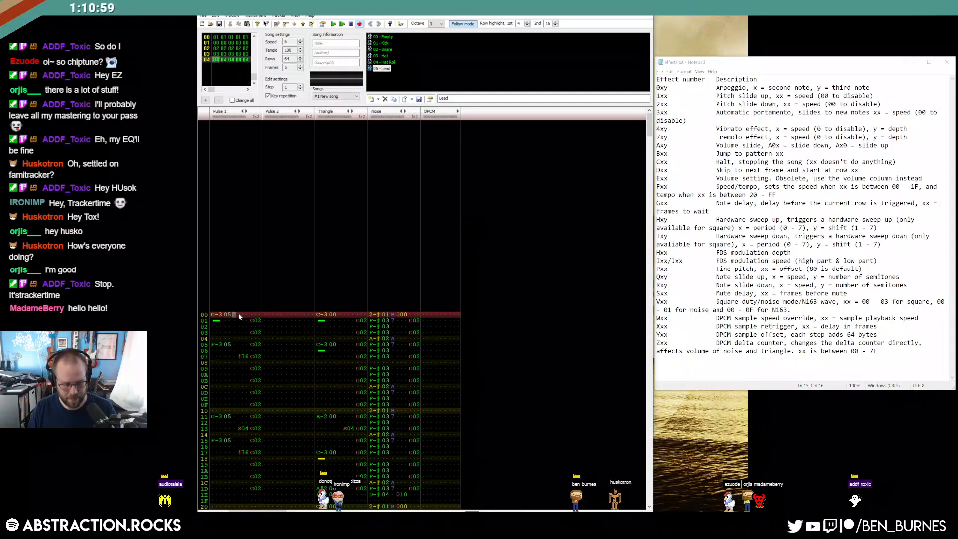
text(8)
click(228, 309)
key(Return)
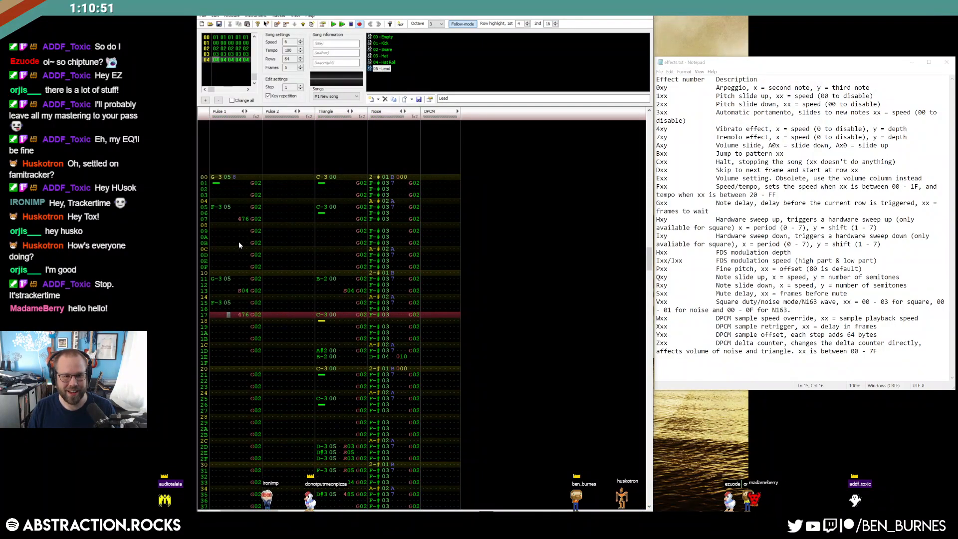
Enter effect 400 and a note cut at Pulse 1 row 09, and play back frame 04.
click(238, 251)
key(Up)
key(Up)
key(Up)
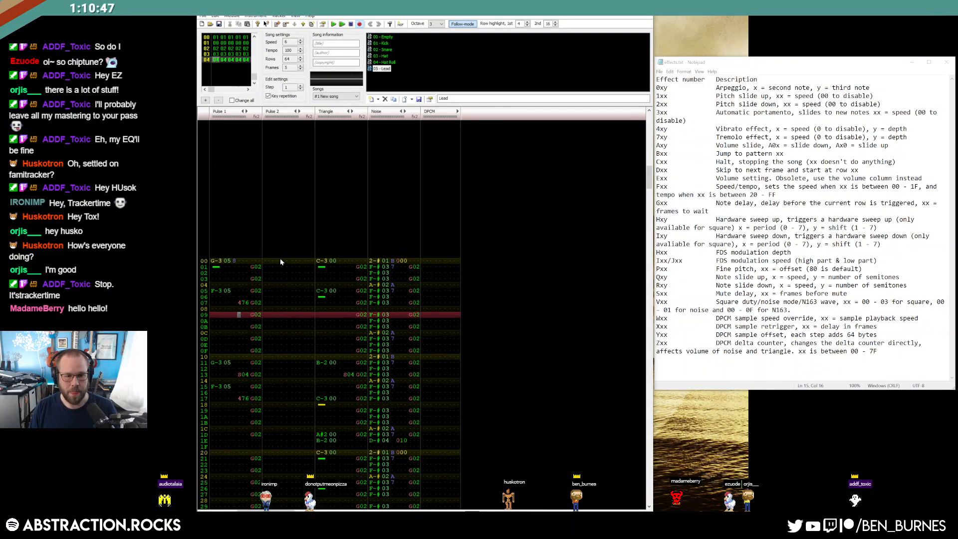
text(4)
key(Up)
key(Left)
key(Left)
key(Left)
key(Left)
key(1)
key(Return)
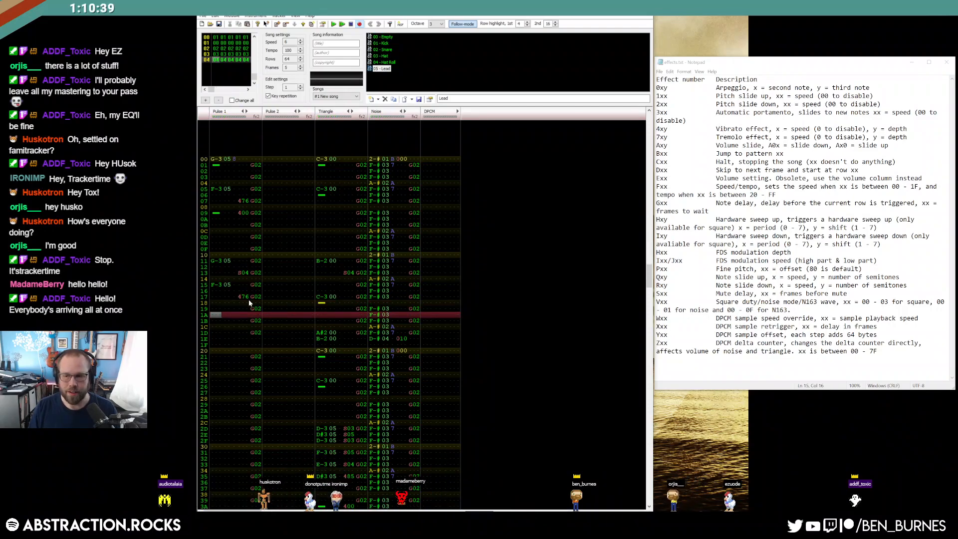
Move Pulse 1's F-3 from row 15 to row 17 and delete the 476 vibrato at row 17.
drag(214, 285, 225, 289)
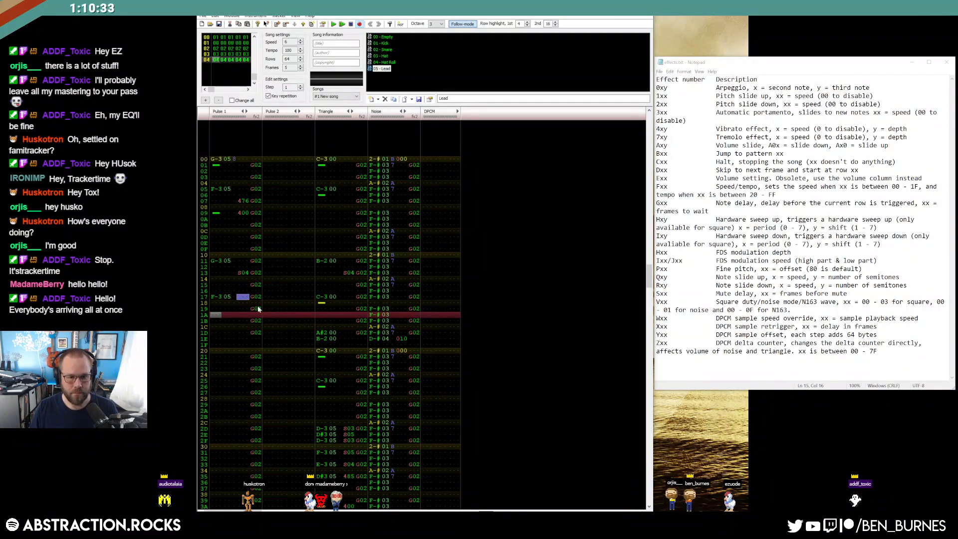
click(217, 298)
click(214, 351)
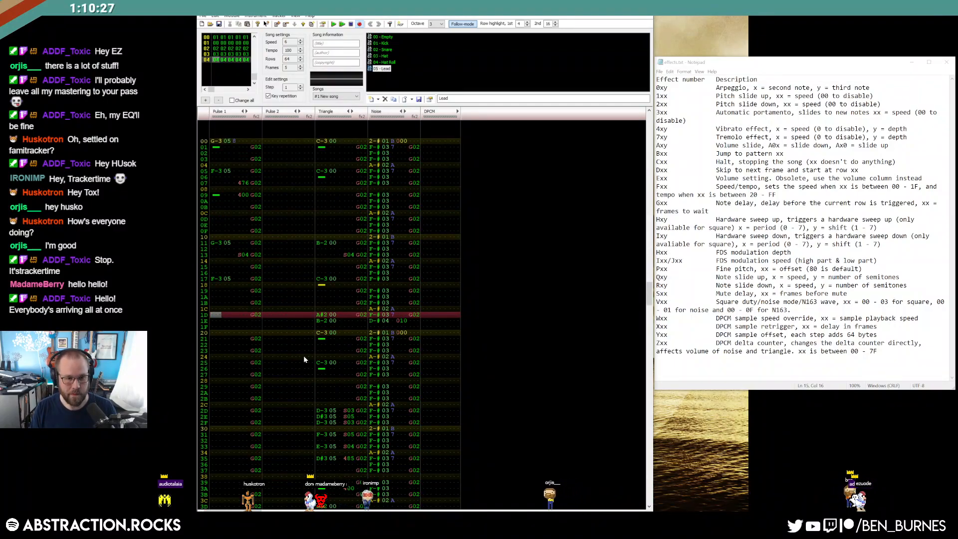
Enter the notes A#3 at row 1D and G#3 at row 1E of Pulse 1 in frame 04.
key(c)
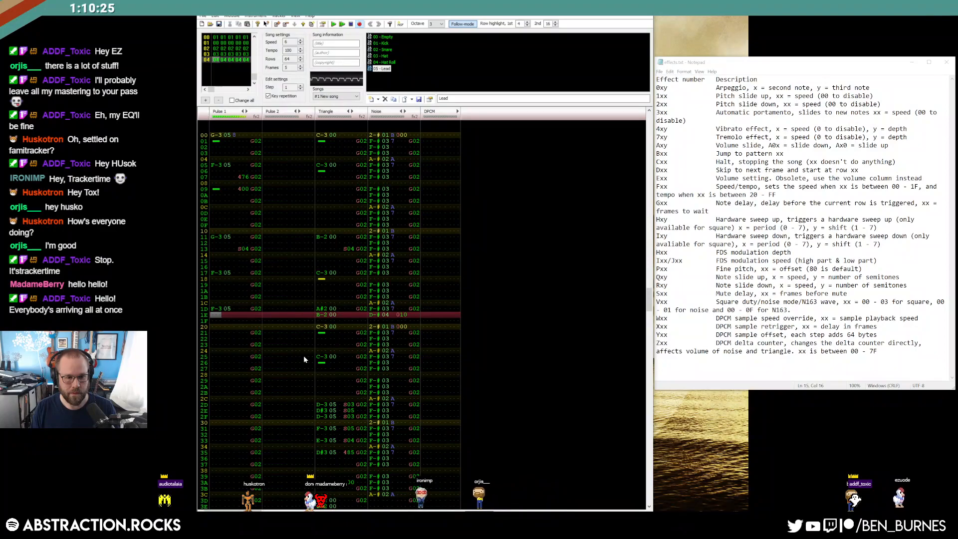
key(Up)
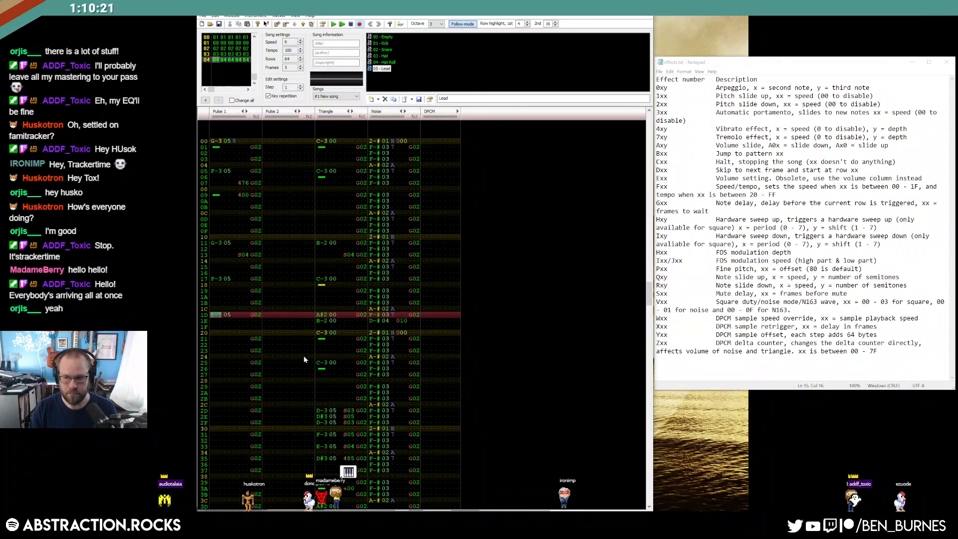
key(v)
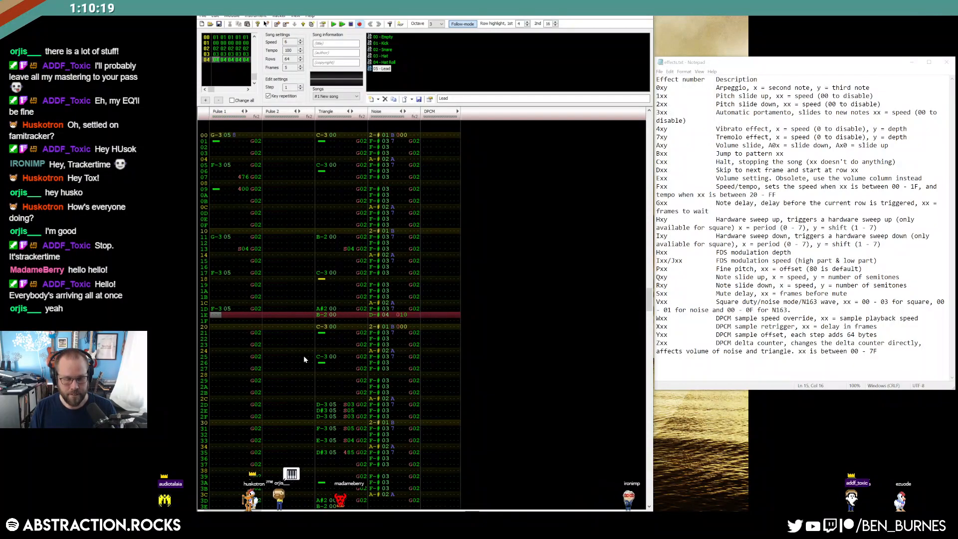
key(Up)
key(h)
key(Up)
key(j)
key(h)
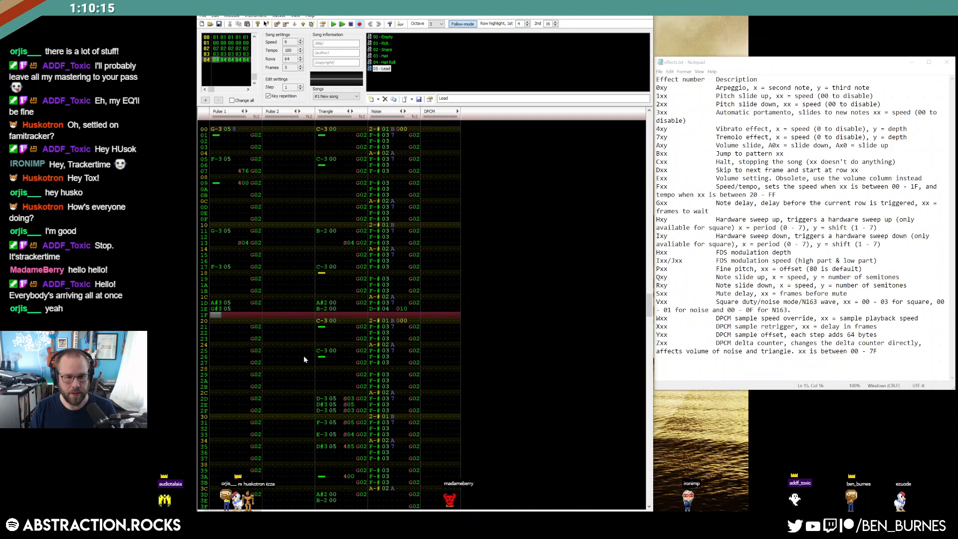
Enter the note G-3 at row 20 of Pulse 1 in frame 04.
key(Down)
key(v)
key(Up)
key(b)
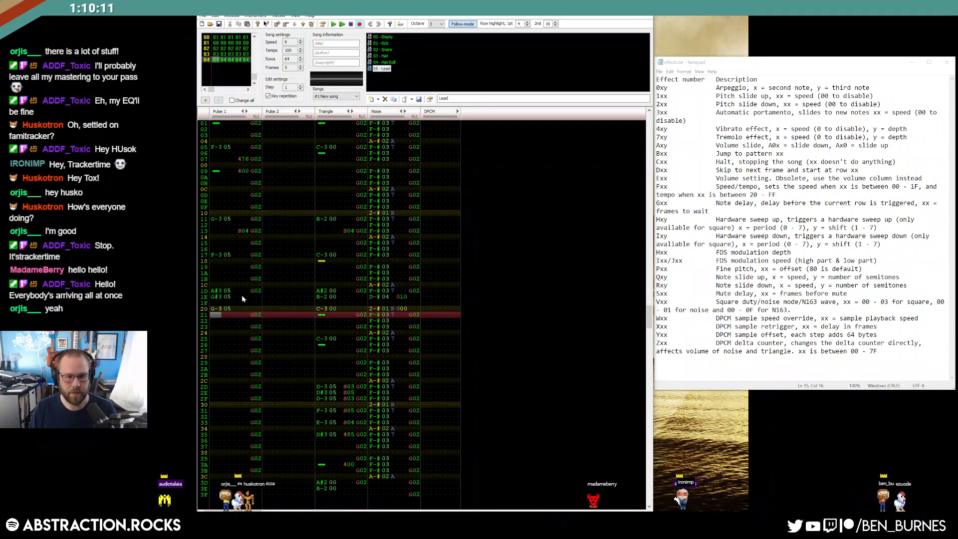
Enter mute delay S04 at row 1F of both Triangle and Pulse 1 in frame 04.
click(341, 303)
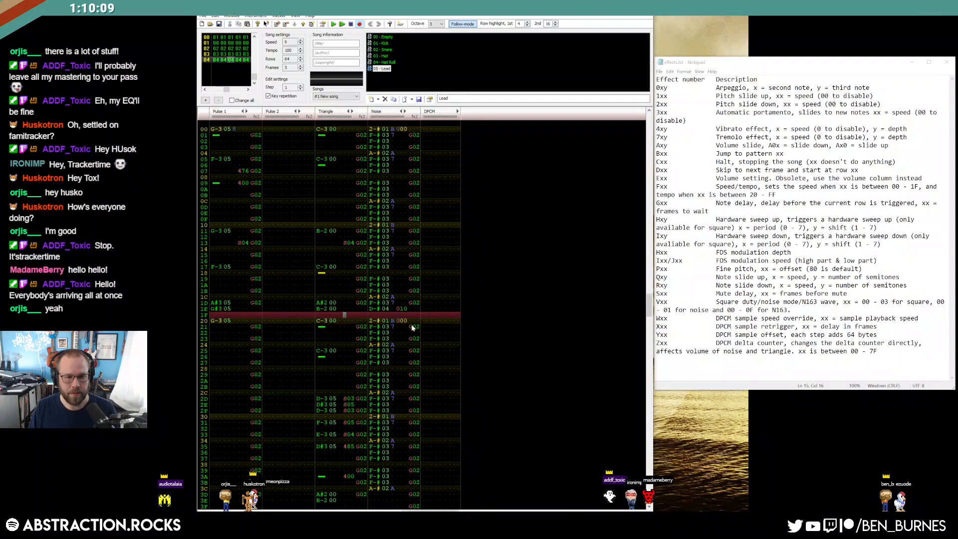
text(s)
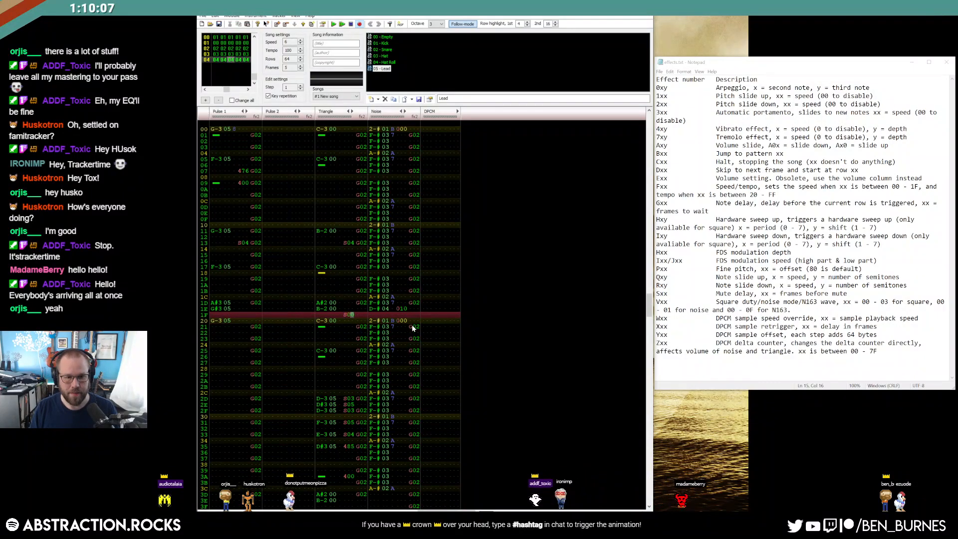
text(04)
drag(366, 297, 357, 297)
key(ctrl+c)
click(357, 308)
key(ctrl+v)
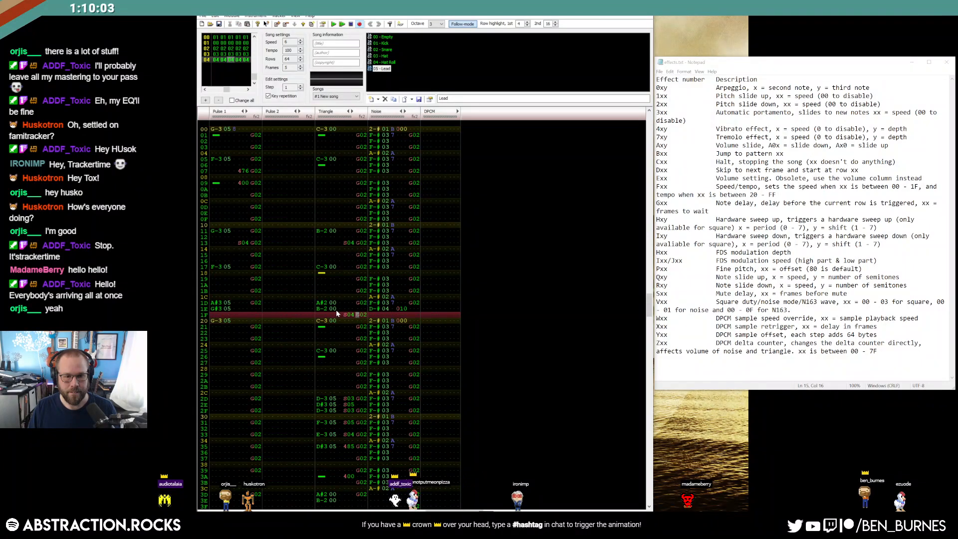
click(241, 314)
text(S04 G02)
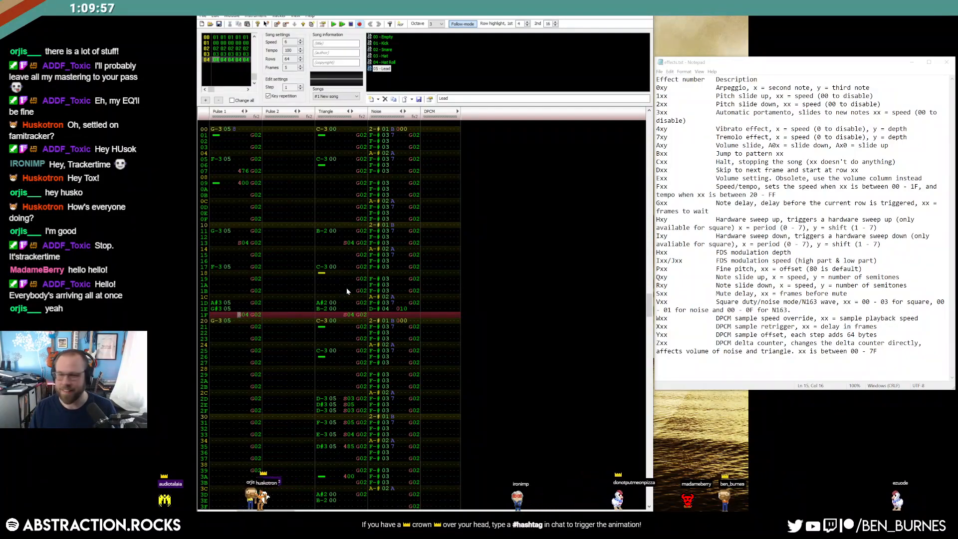
Copy a mute delay S04 to Triangle row 1F in frame 03 and play back from there into frame 04.
drag(363, 316, 326, 317)
scroll(335, 316, up, 20)
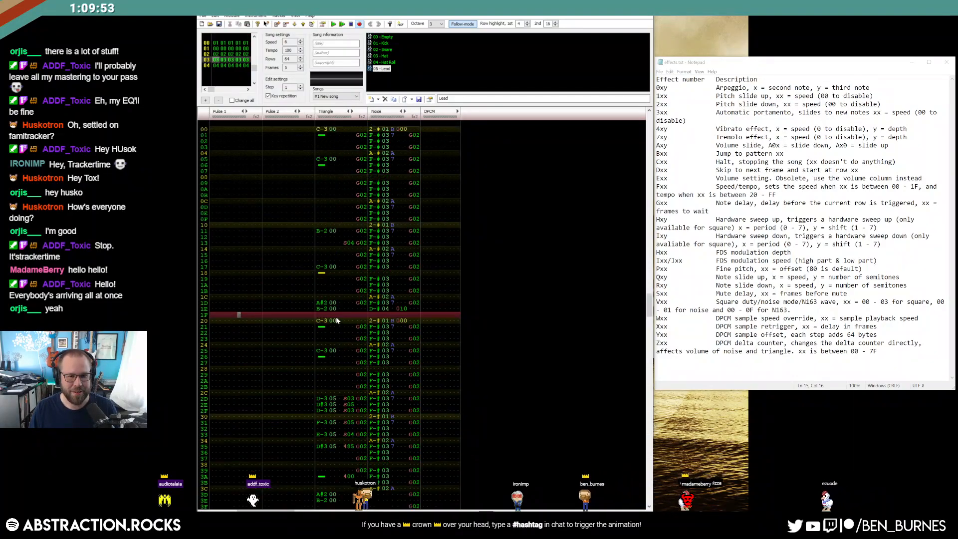
scroll(358, 319, down, 3)
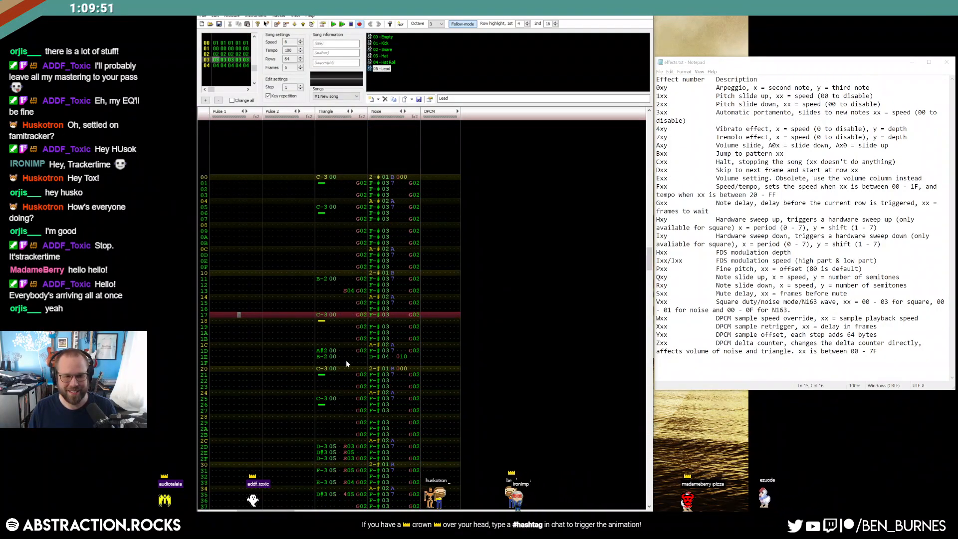
click(341, 358)
key(Right)
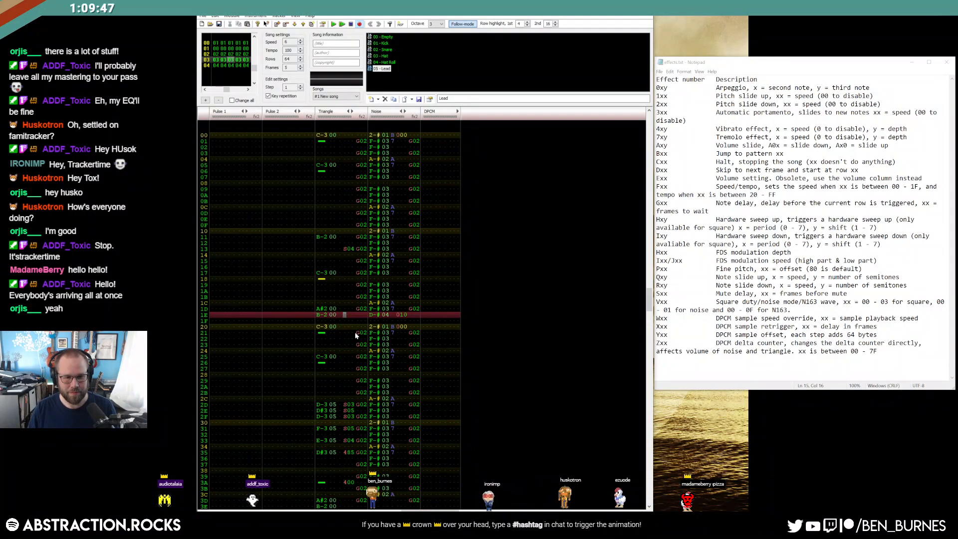
scroll(353, 344, down, 5)
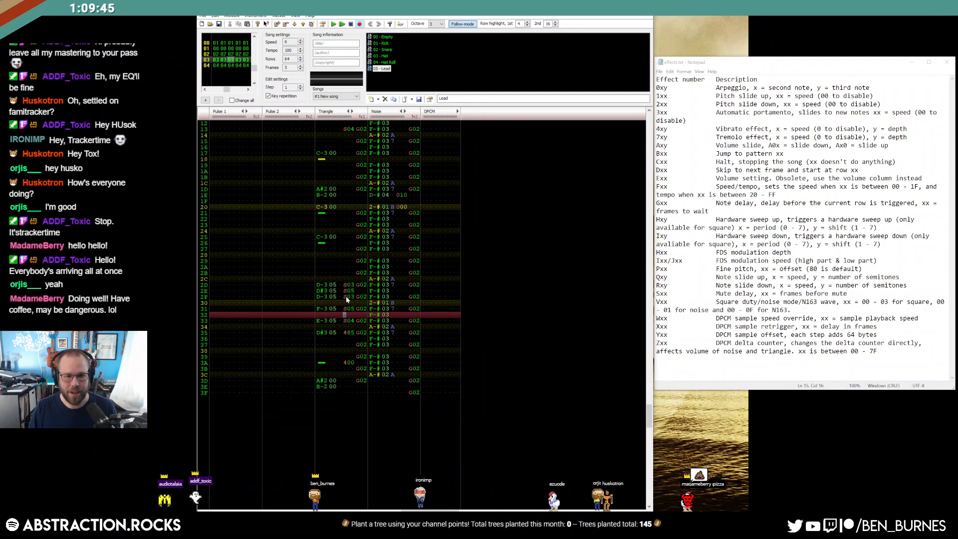
scroll(360, 324, up, 4)
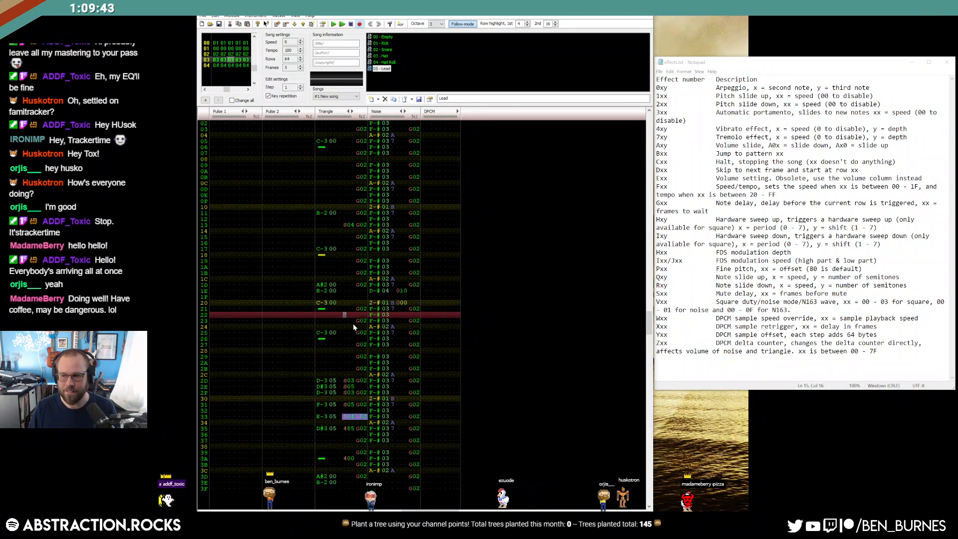
click(345, 291)
key(Return)
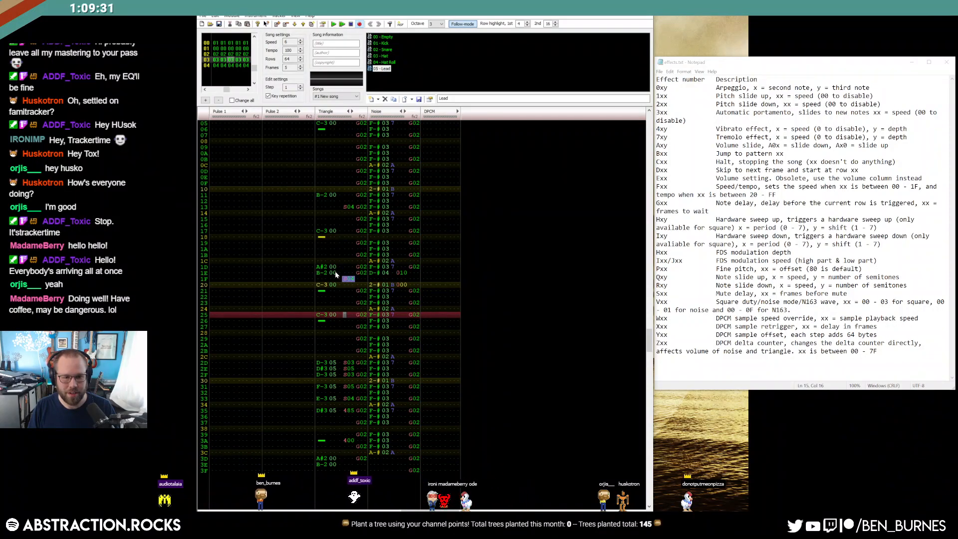
click(329, 269)
key(F7)
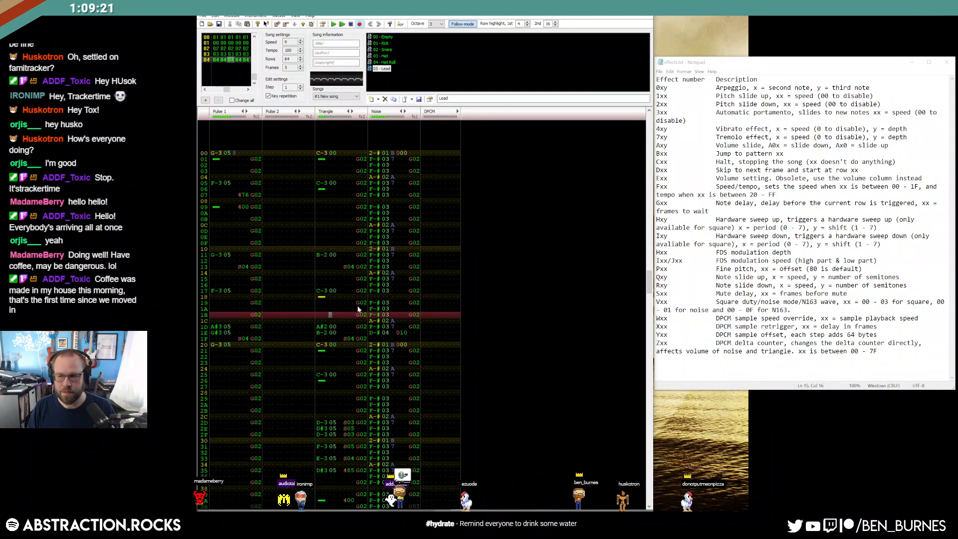
key(Return)
Change Pulse 1's note at row 05 in frame 04 to F#3 and play back the phrase.
scroll(264, 243, up, 4)
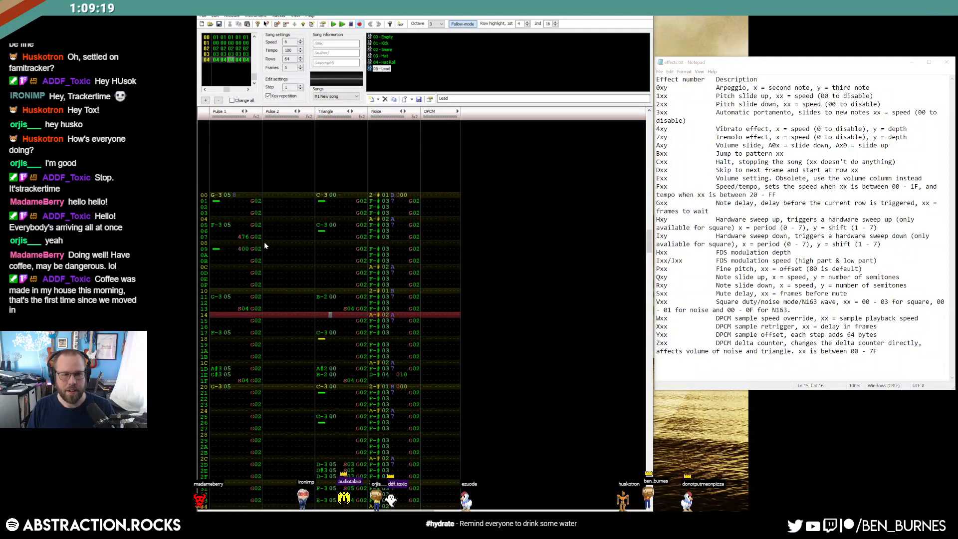
click(215, 224)
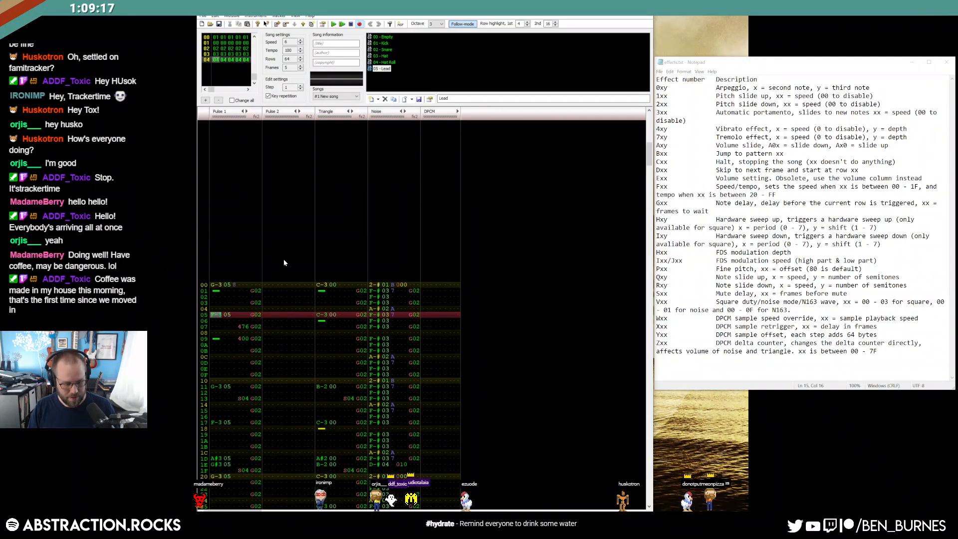
key(Return)
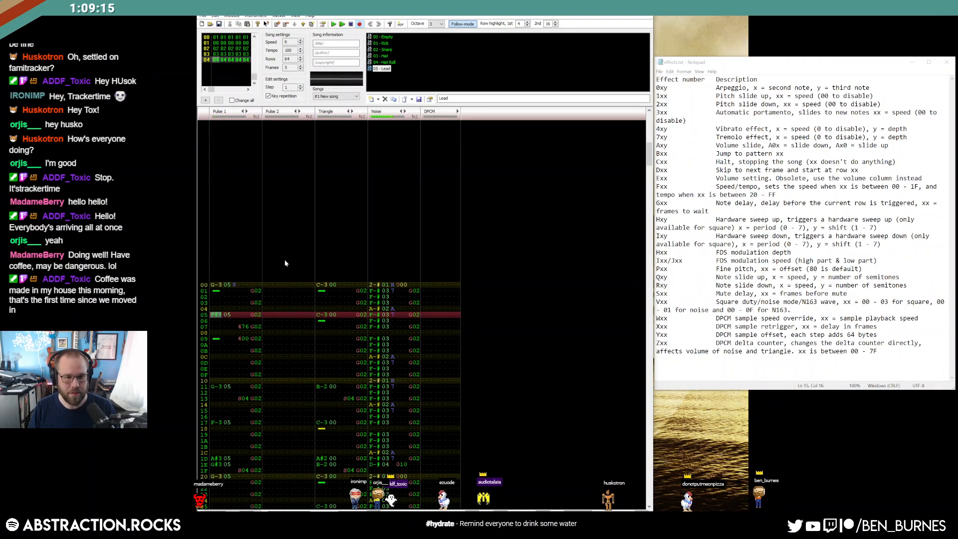
key(Return)
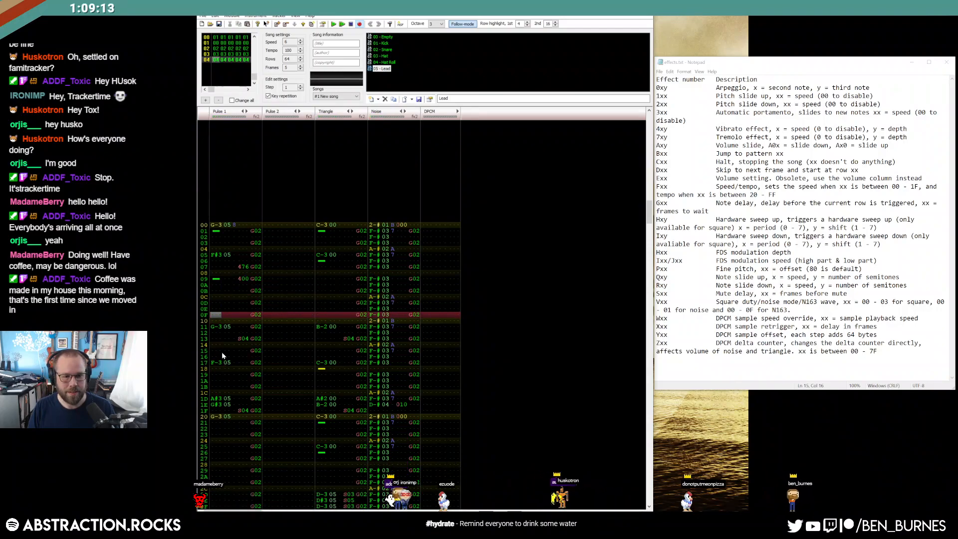
Try raising Pulse 1's note at row 17 in frame 04 to F#3.
click(217, 225)
scroll(250, 414, down, 2)
drag(212, 405, 221, 408)
key(ctrl+F2)
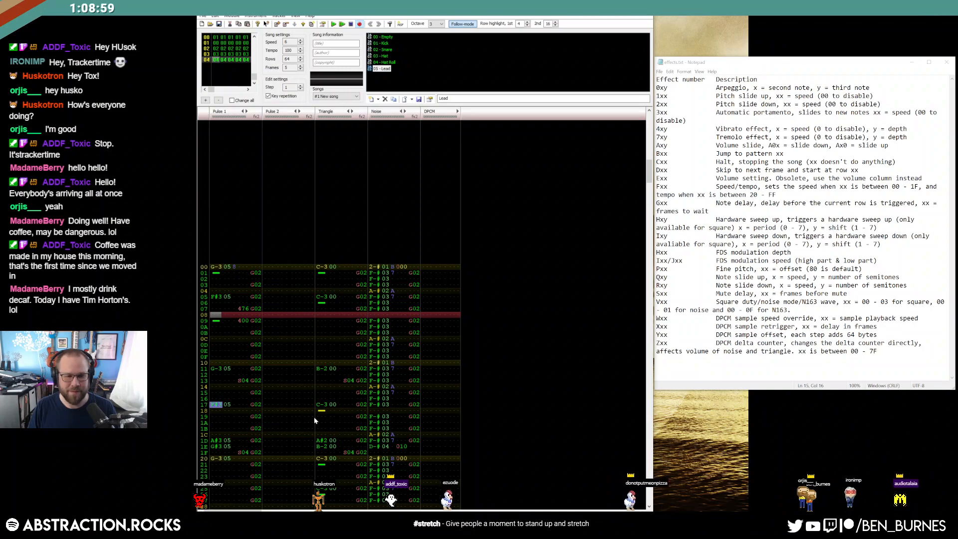
Enter mute delay S04 at Pulse 1 row 19 in frame 04 and play back the phrase.
click(241, 417)
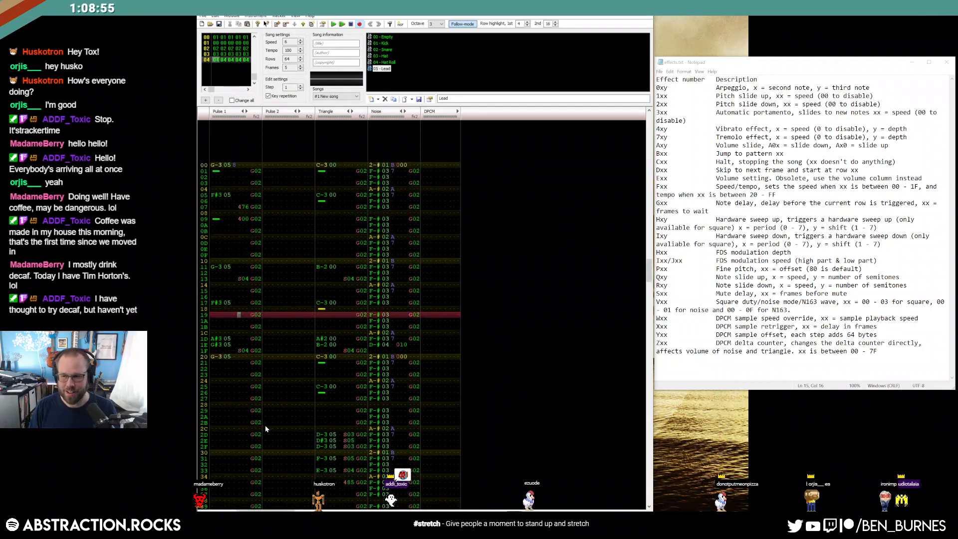
text(s0)
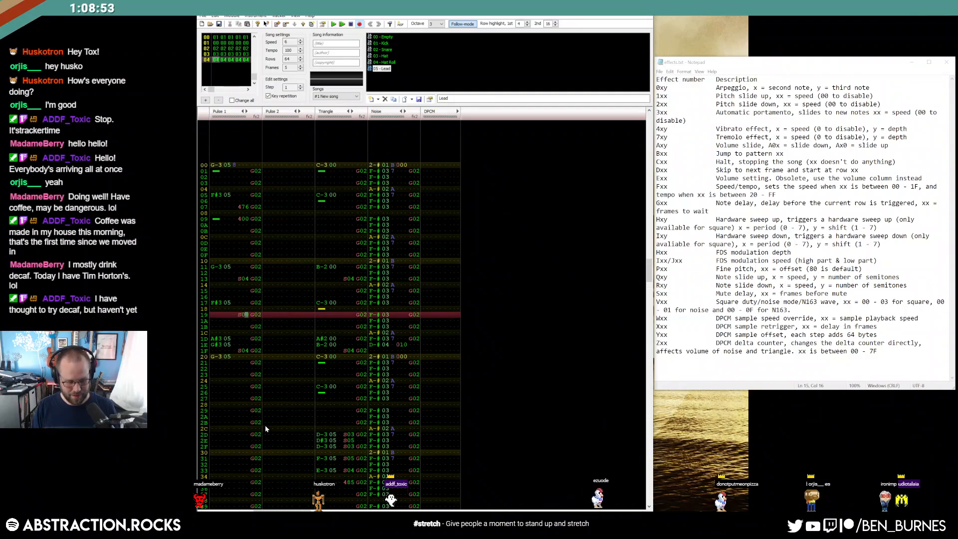
text(4)
key(Return)
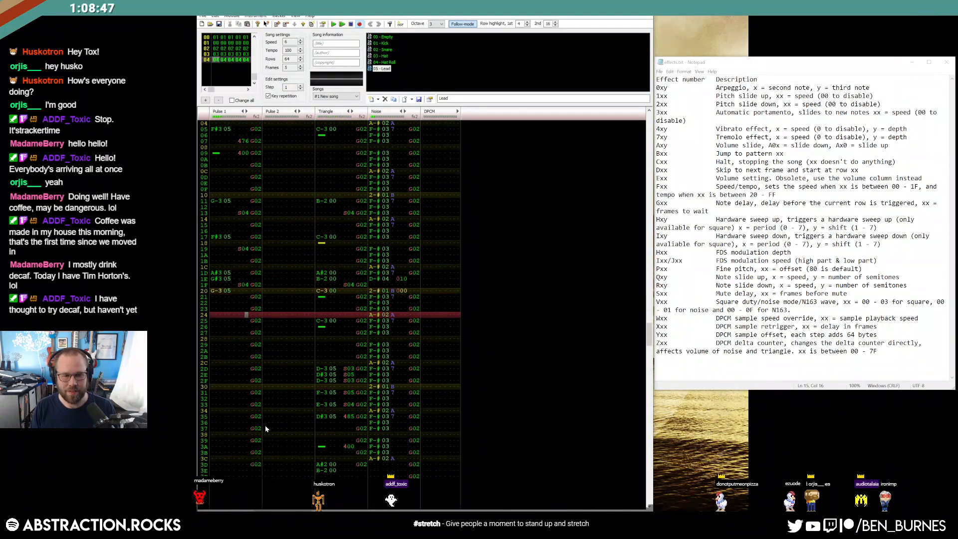
Change Pulse 1's note at row 17 in frame 04 to G#3 and play back the frame.
click(215, 238)
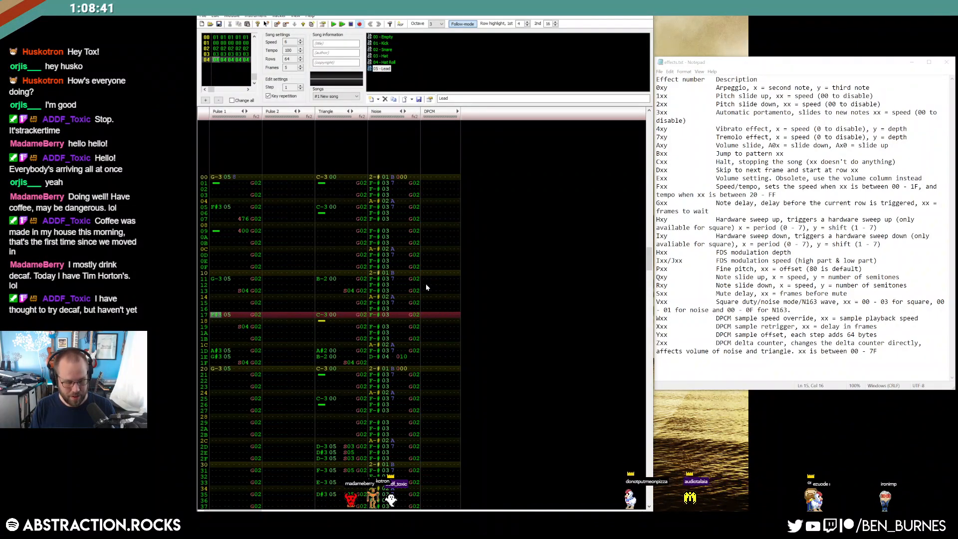
key(h)
key(F7)
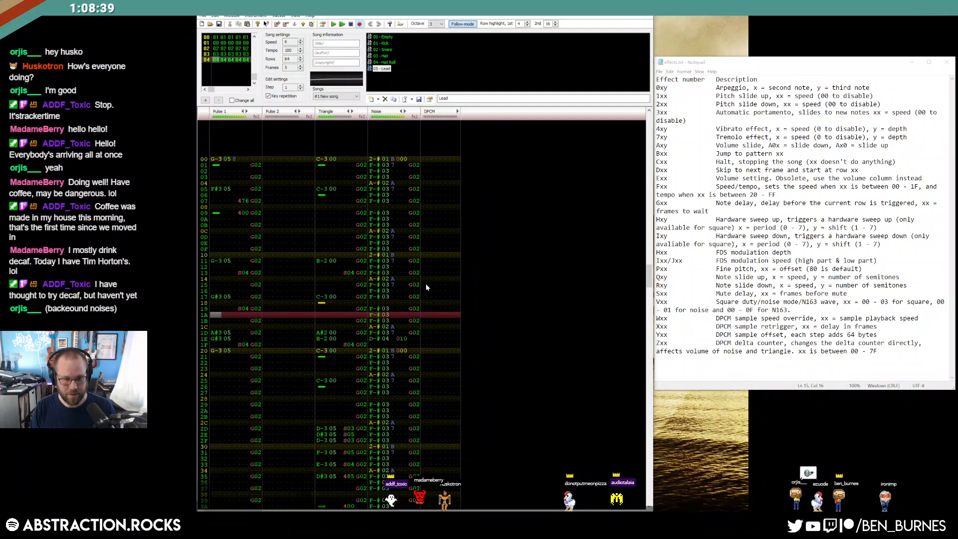
key(F6)
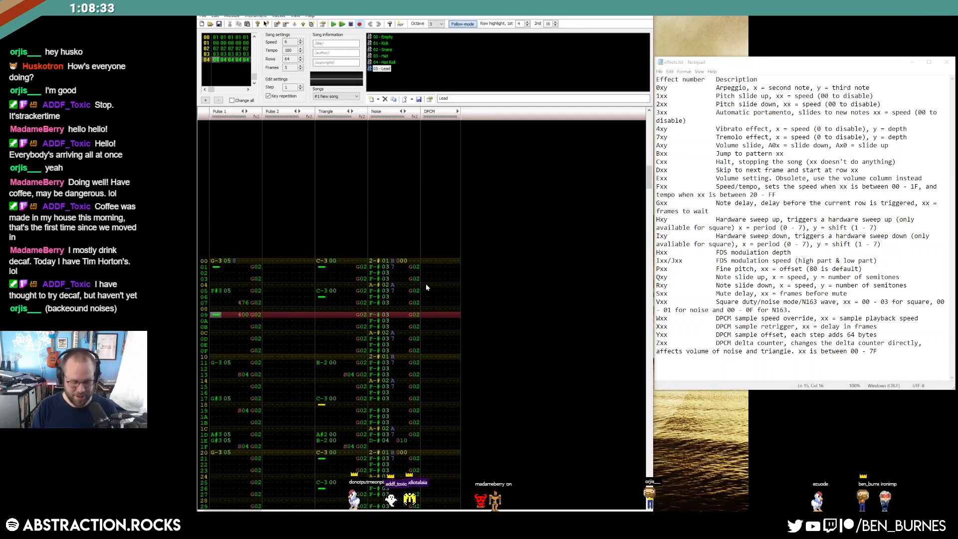
key(F6)
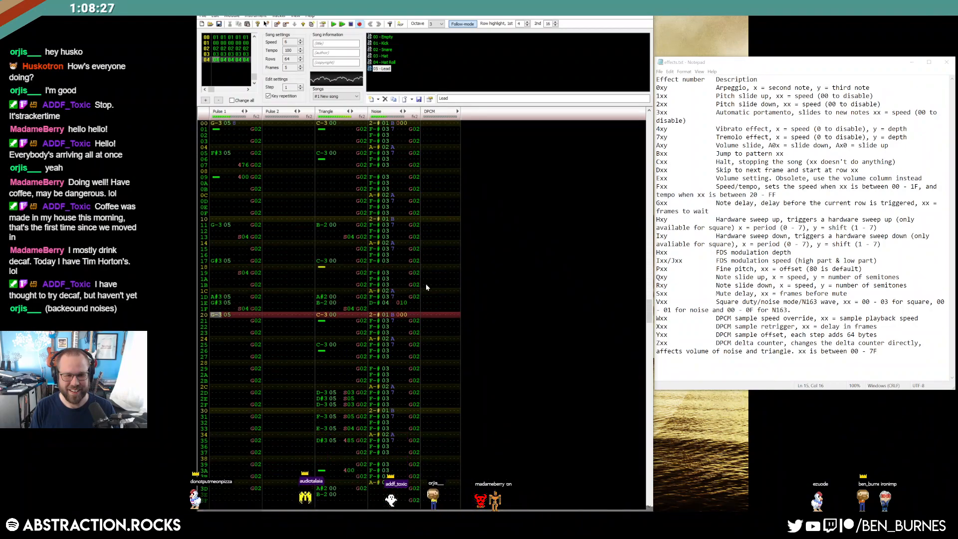
key(Return)
Copy Pulse 1's rows 00 to 1F in frame 04 to row 20 onward and play back the frame.
scroll(339, 291, up, 4)
drag(219, 202, 247, 385)
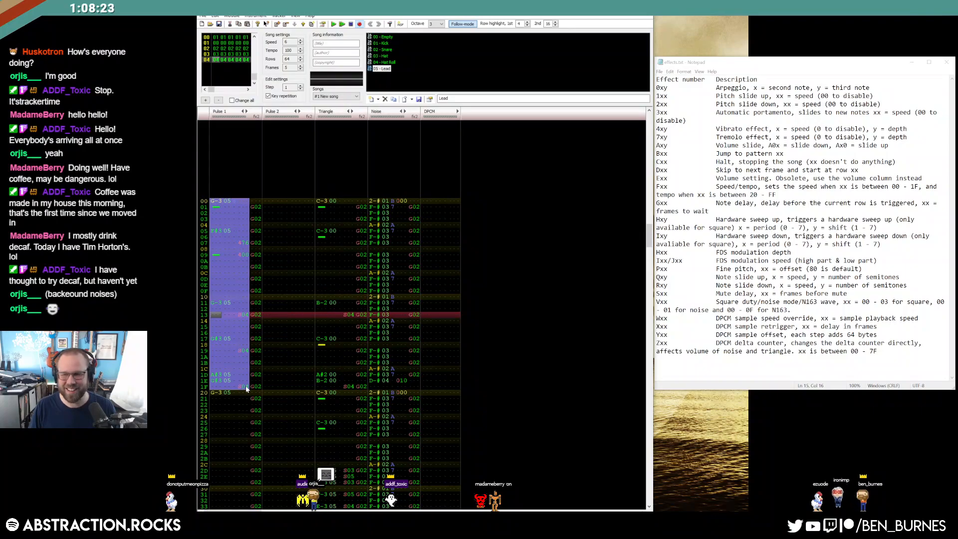
click(217, 391)
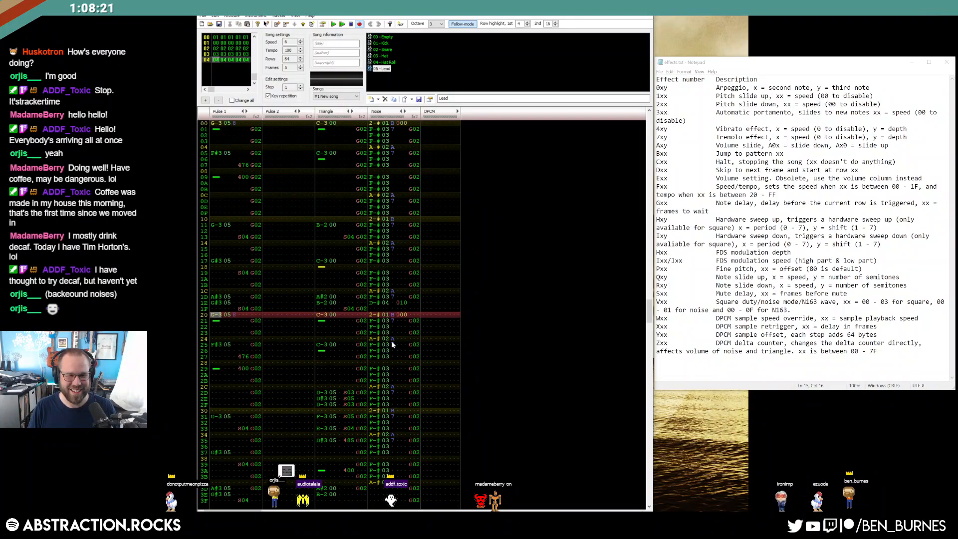
scroll(385, 351, up, 6)
key(Return)
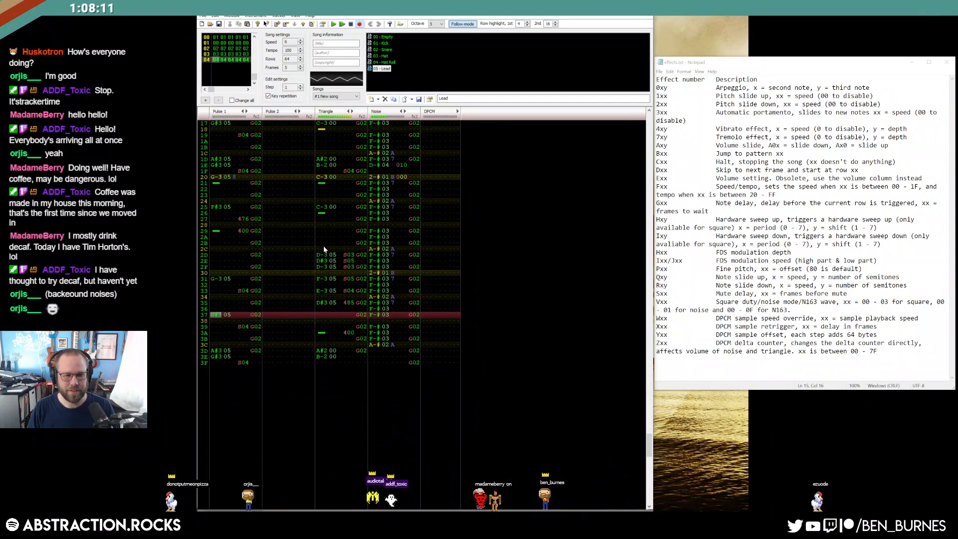
Try G#3 as Pulse 1's note at row 31 in frame 04.
click(214, 273)
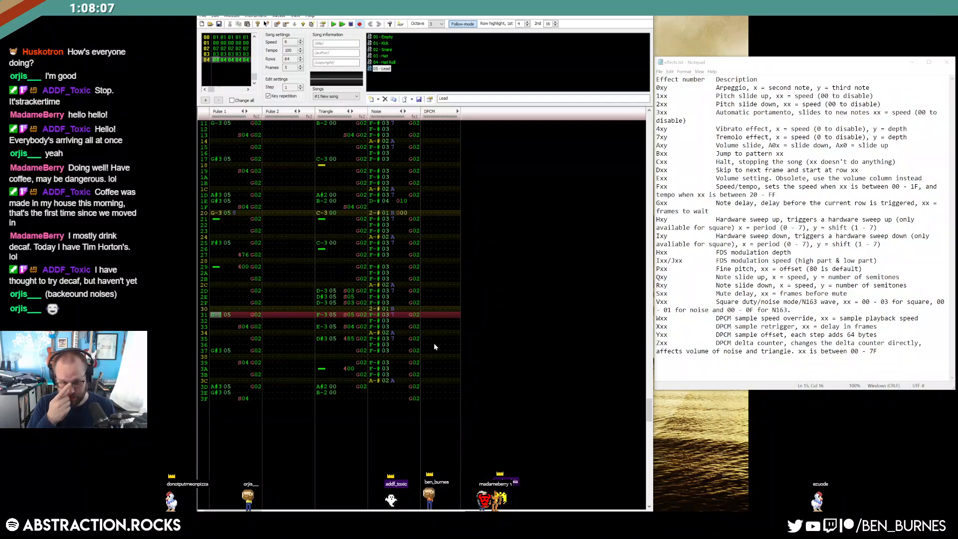
key(Up)
key(h)
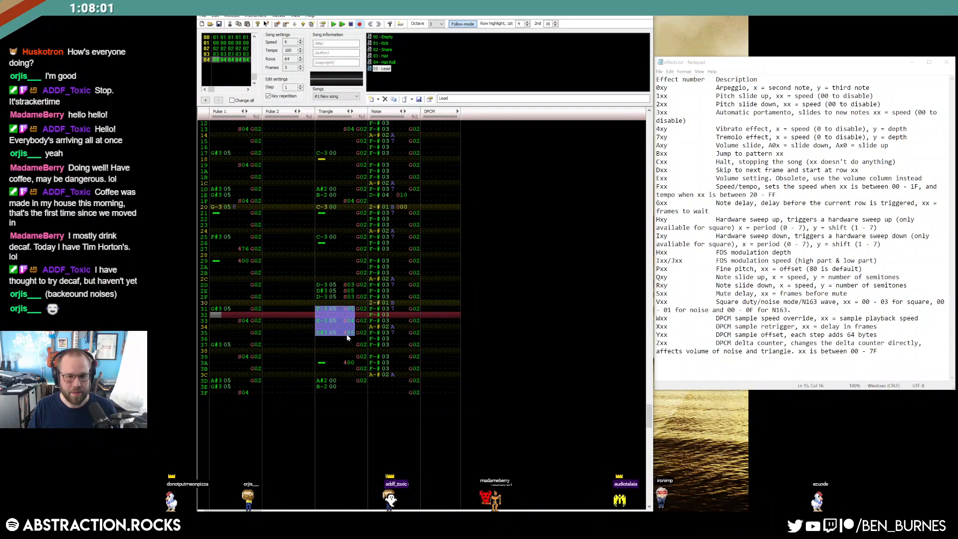
Copy the Triangle phrase from rows 31 to 35 into Pulse 1, and delete Pulse 1's vibrato at row 35 and G#3 at row 37.
key(Up)
key(ctrl+v)
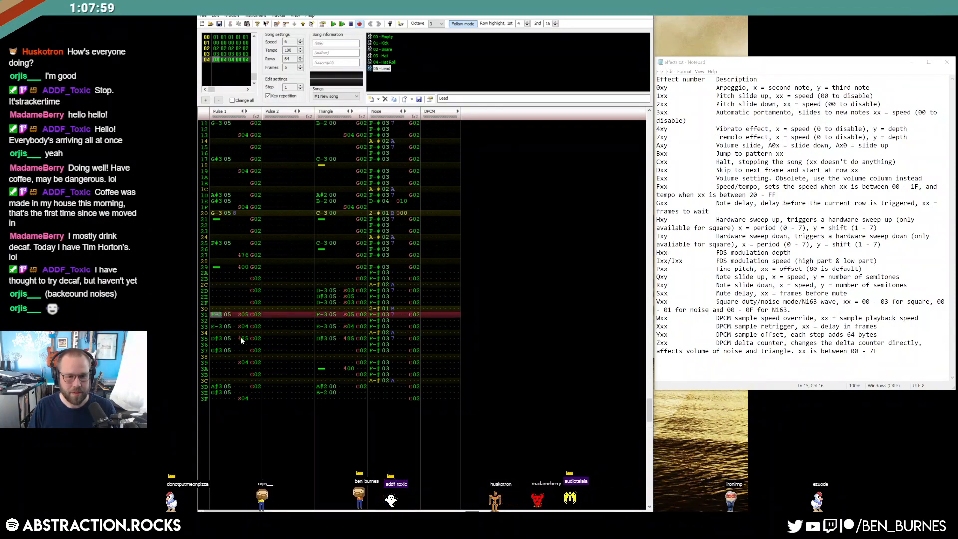
drag(211, 351, 231, 339)
key(Delete)
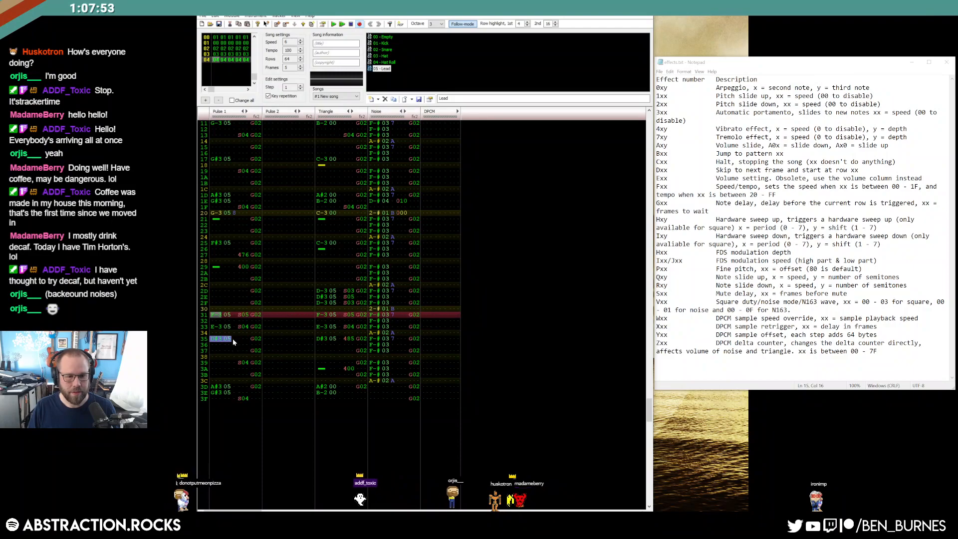
Add the delayed mute effect S03 to Pulse 1's D#3 note at row 35 in frame 04.
click(240, 340)
text(S0)
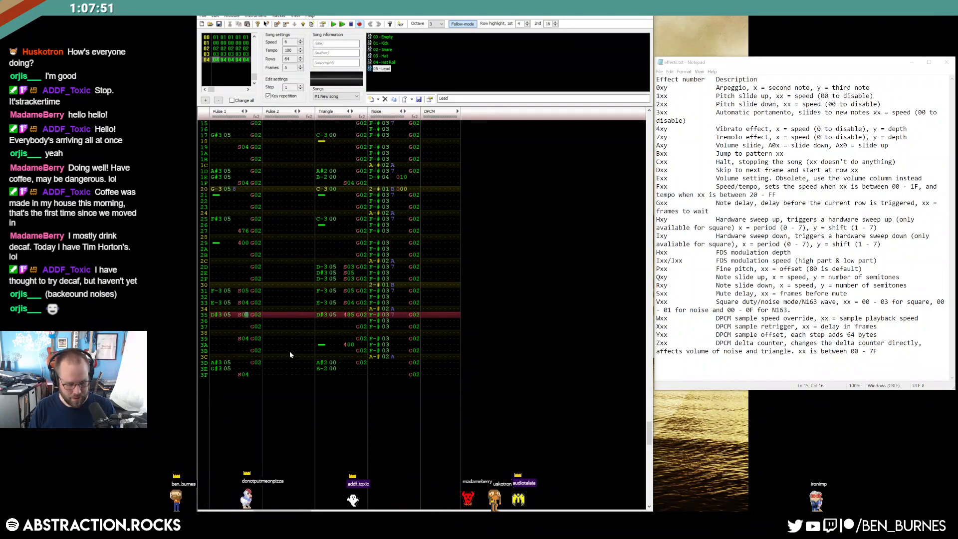
text(3)
Change Pulse 1's notes in frame 04 to A#3 at row 31, A-3 at row 33 and G#3 at row 35.
click(212, 285)
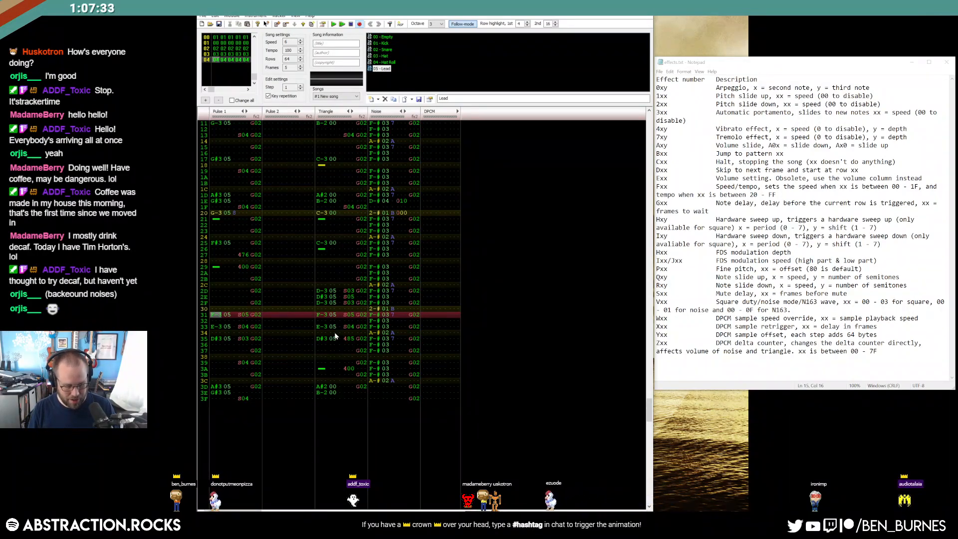
key(j)
key(Down)
key(h)
key(Up)
key(n)
key(Down)
key(h)
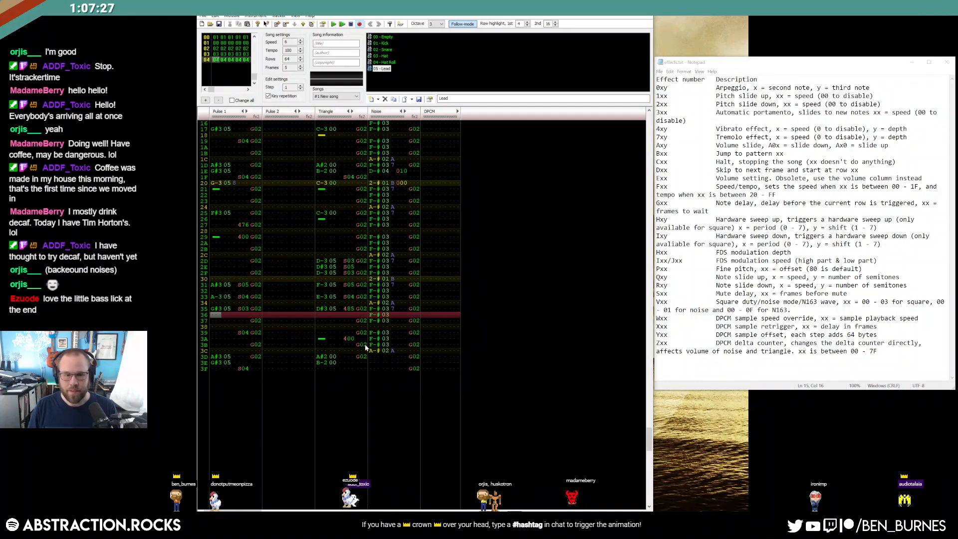
Delete Pulse 1's S03 effect at row 35 and add vibrato 476 at row 37.
key(Up)
key(Right)
key(Right)
key(Right)
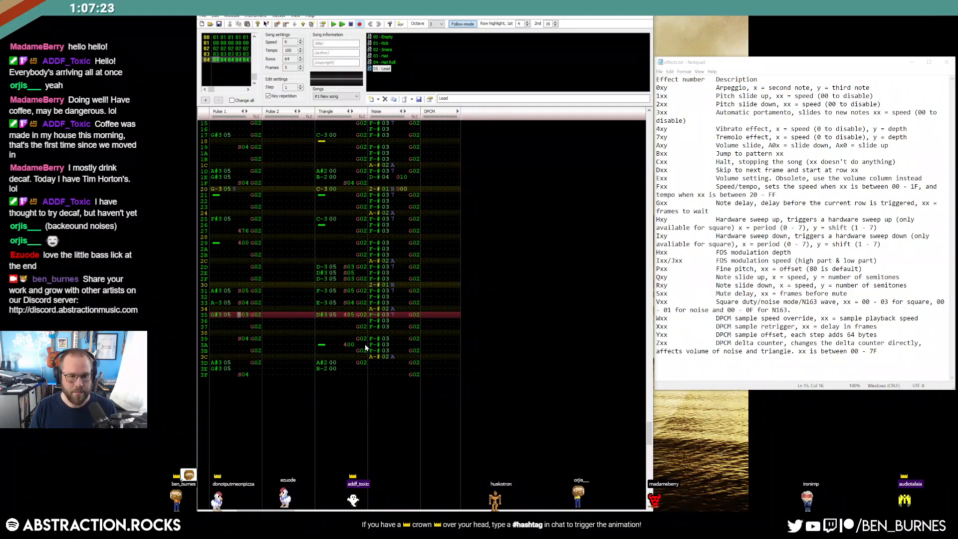
key(Delete)
key(Down)
text(4)
key(Up)
key(Right)
text(76)
Delete Pulse 1's S04 effect at row 39 and stop the vibrato with 400 at row 3B.
key(Down)
key(Left)
key(Delete)
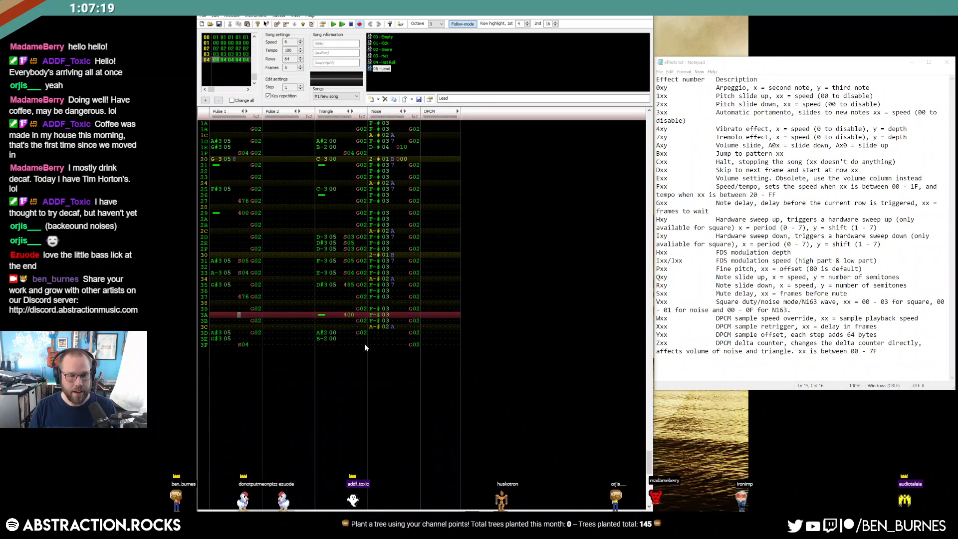
key(Down)
key(Down)
key(Up)
text(4)
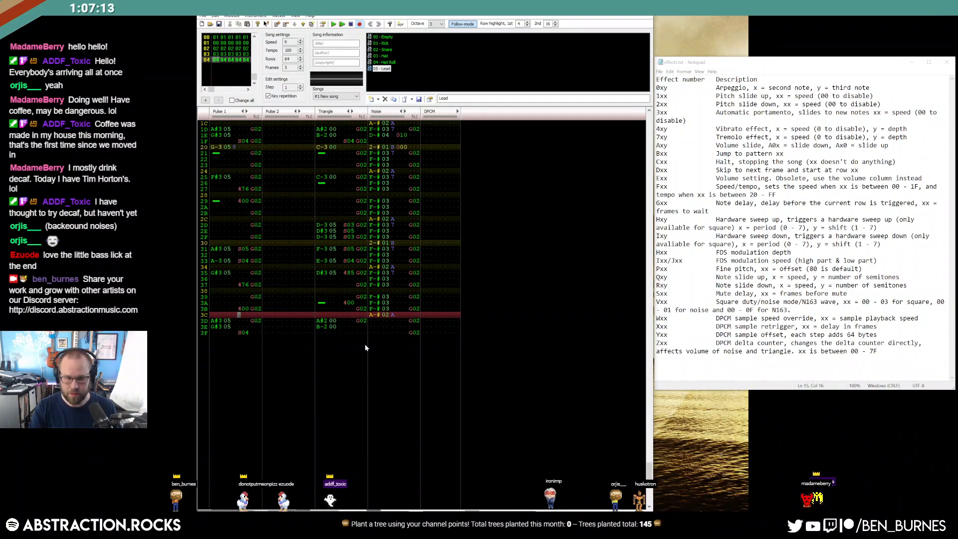
Play back the frame and add a note cut to Pulse 1 at row 3B.
key(Return)
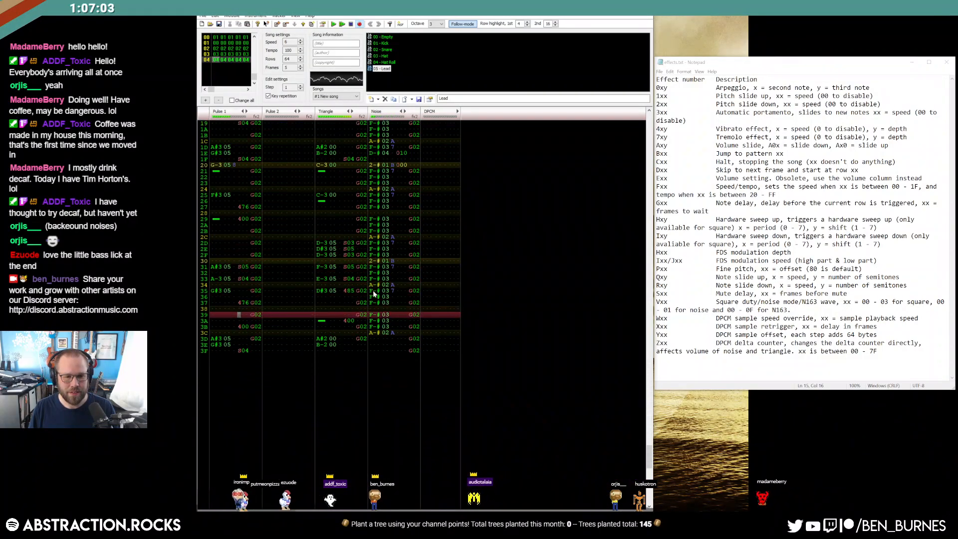
key(Return)
scroll(373, 293, up, 5)
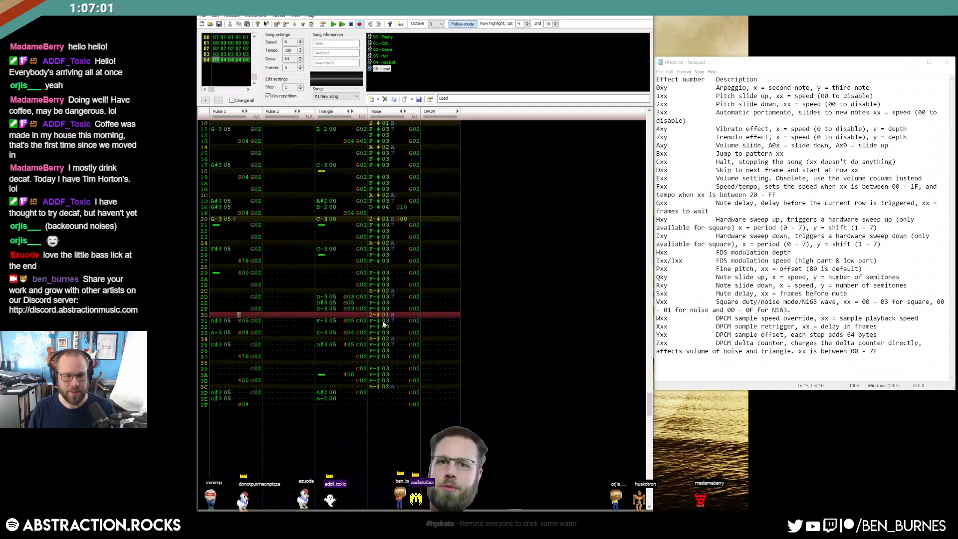
click(216, 380)
key(1)
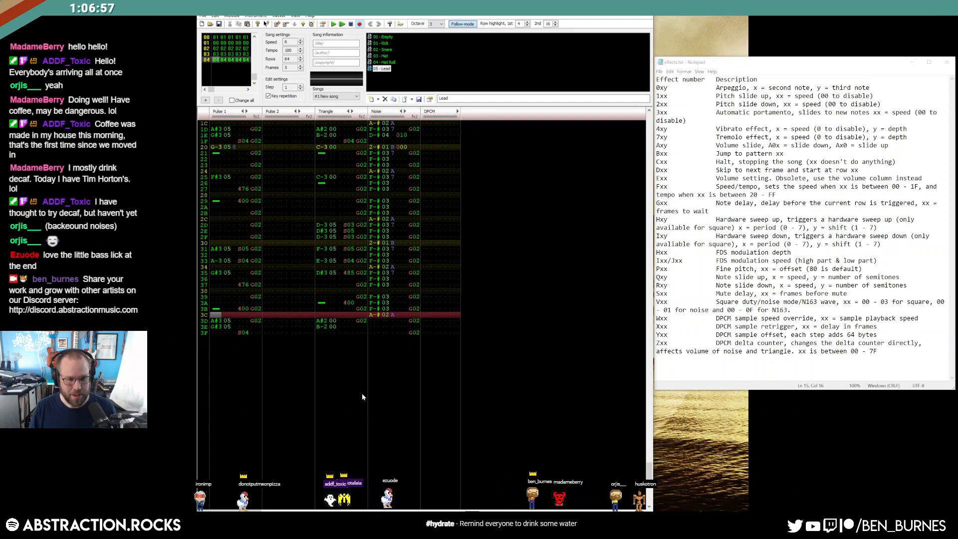
scroll(394, 365, down, 4)
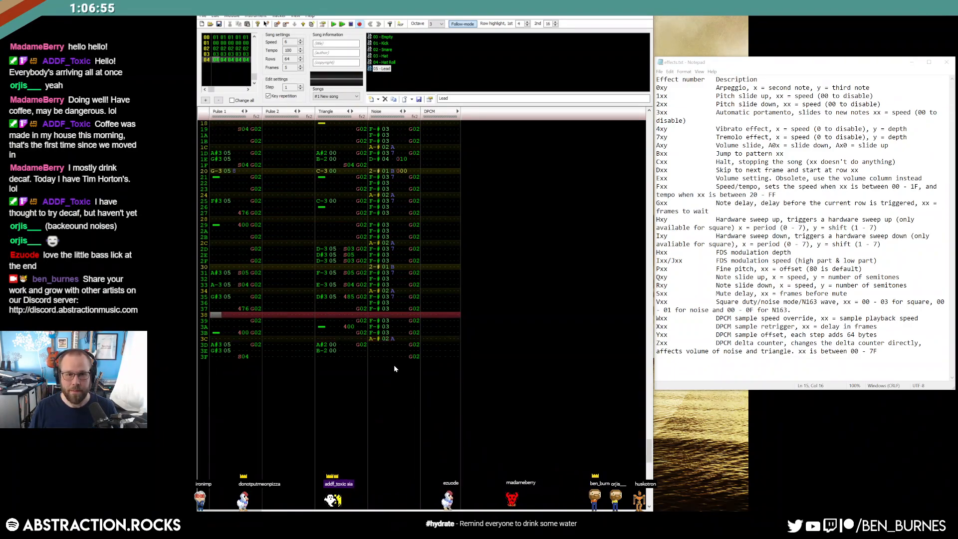
Enter C-4 with instrument 05, arpeggio 0C0 and mute delay S03 in Pulse 2 at row 04, and play back the frame.
click(277, 268)
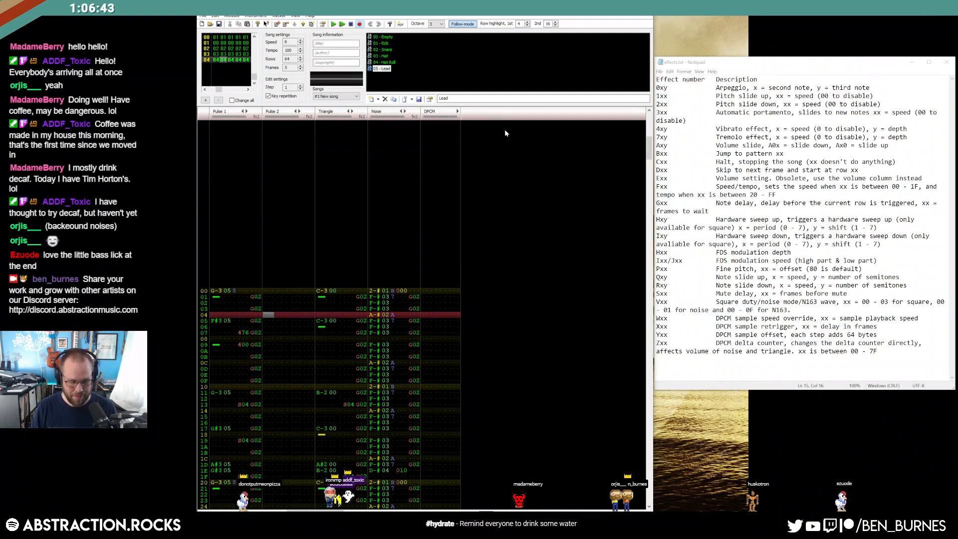
key(q)
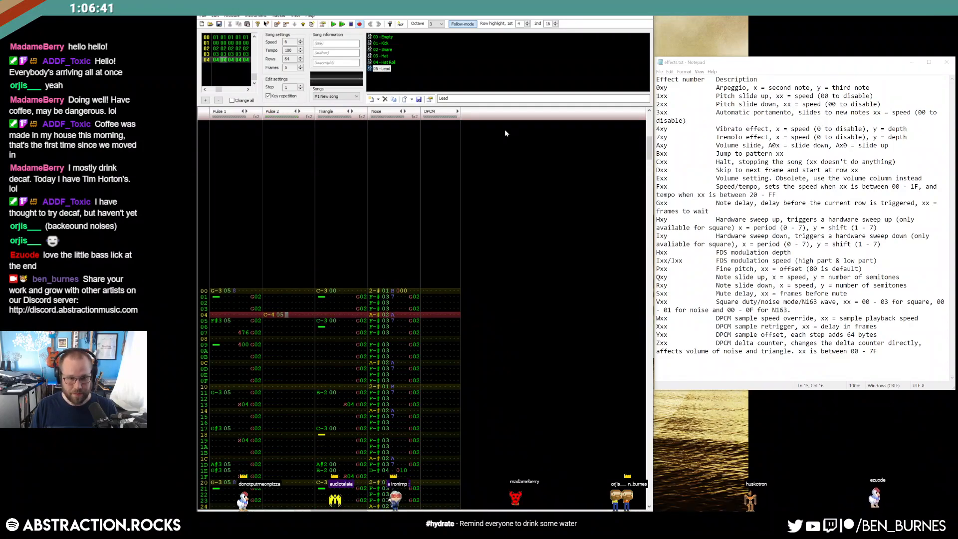
key(Right)
text(0c0)
key(Up)
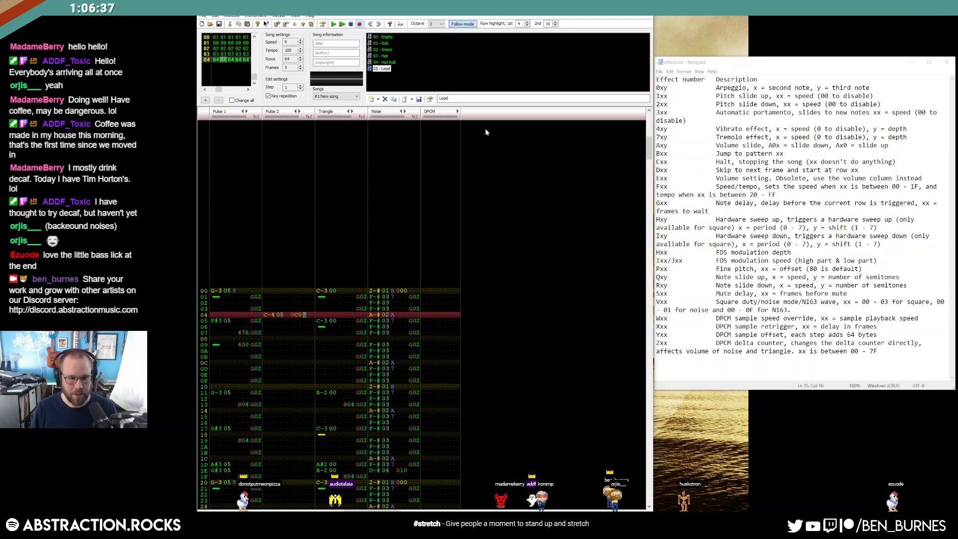
text(s00)
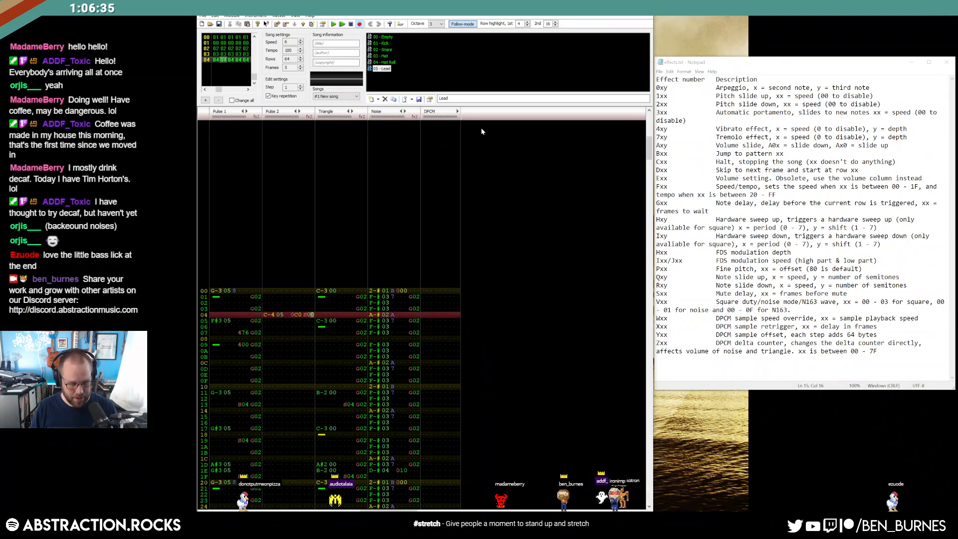
key(BackSpace)
text(3)
key(Return)
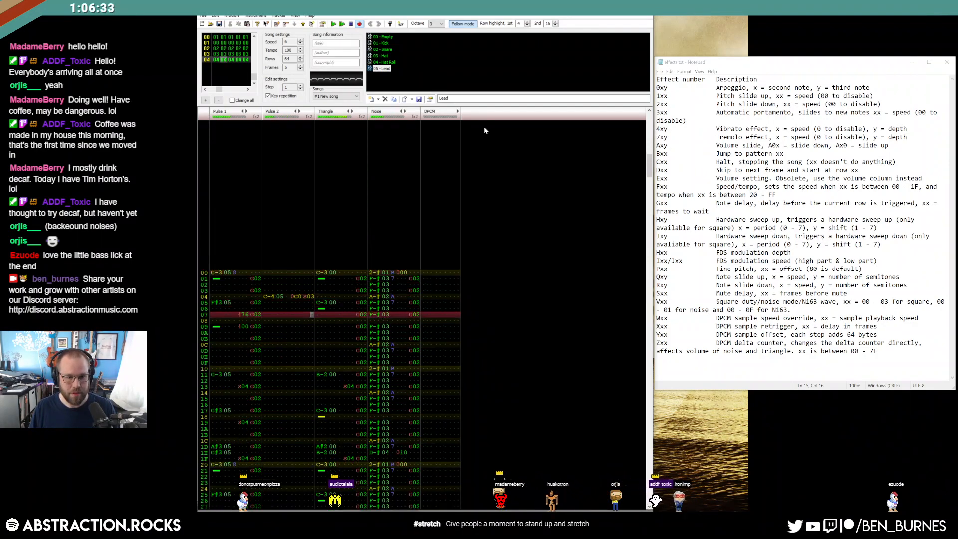
Set the Pulse 2 note at row 04 to volume 7 and mute delay S05, and play back the frame.
click(286, 285)
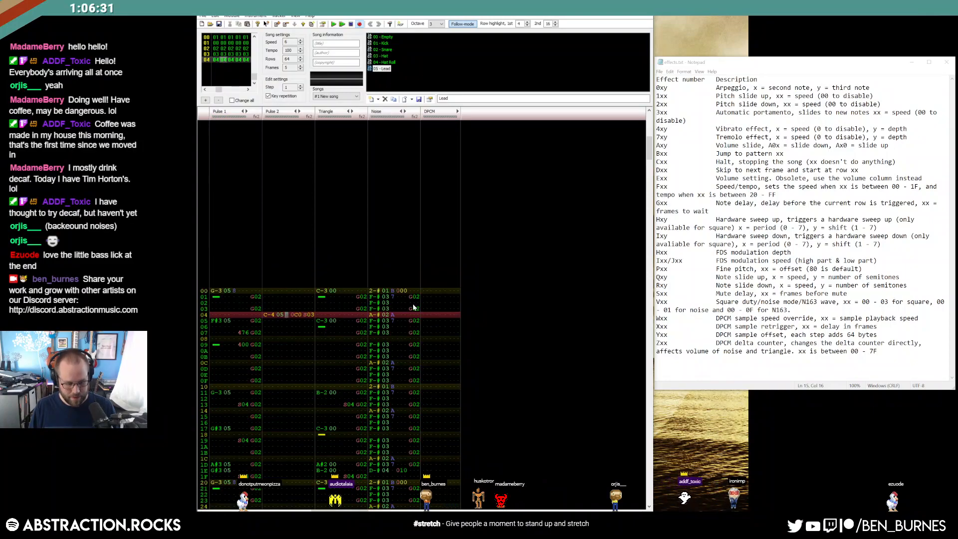
text(7)
key(Up)
key(Right)
key(Right)
key(Right)
key(Right)
key(Right)
key(Right)
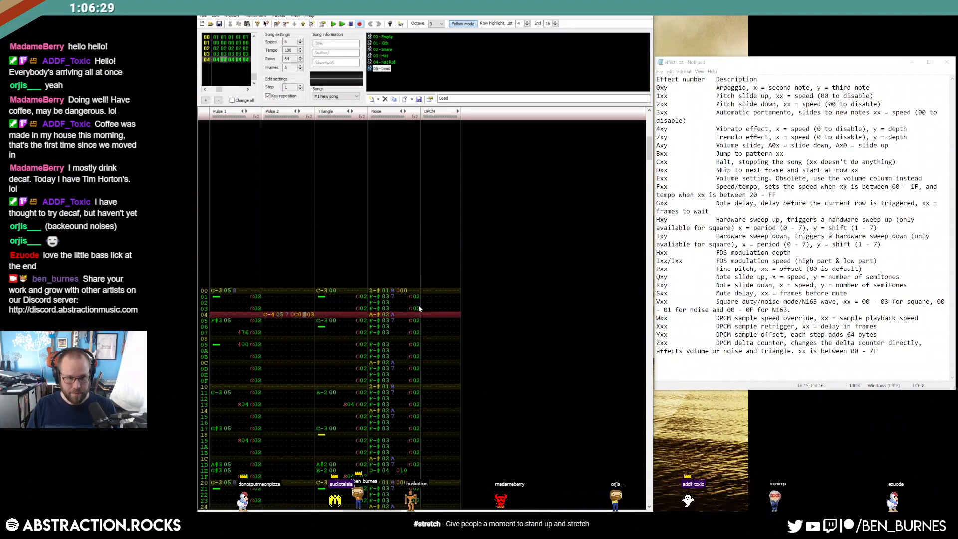
text(5)
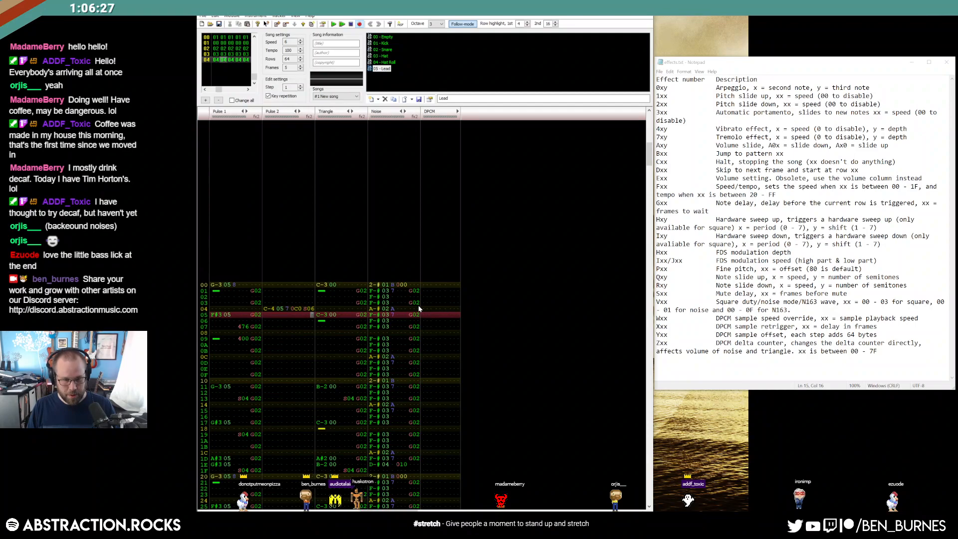
key(Return)
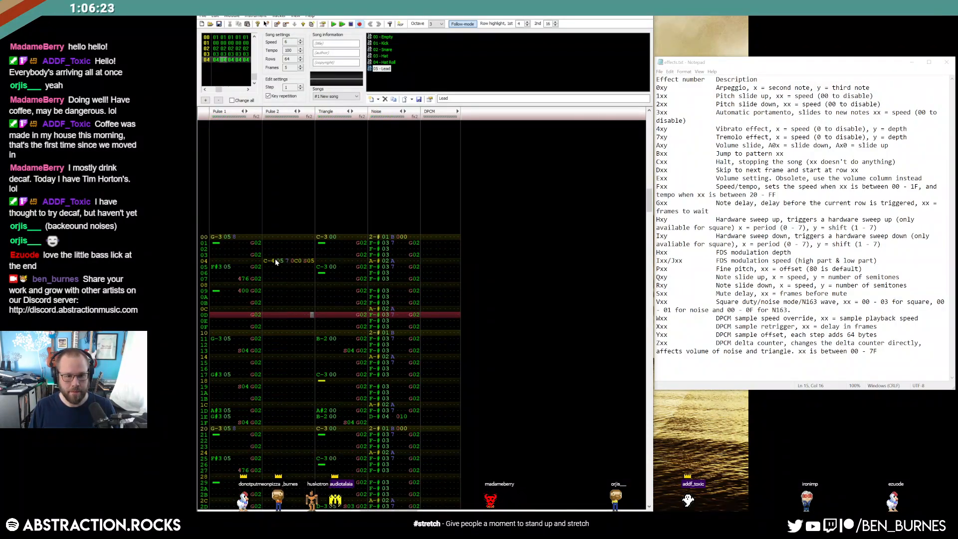
Copy Pulse 2's row 04 note with its effects to rows 0C, 14 and 1C.
click(270, 310)
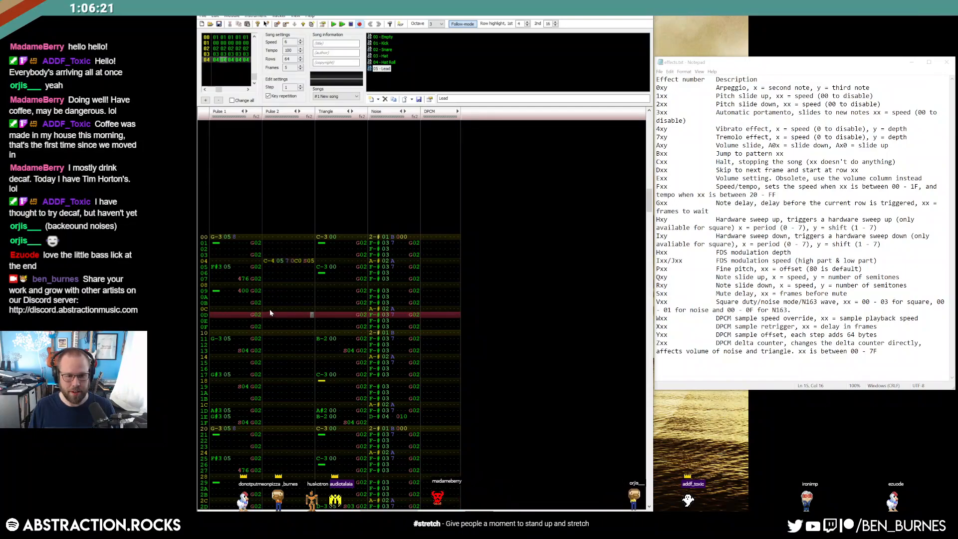
key(ctrl+v)
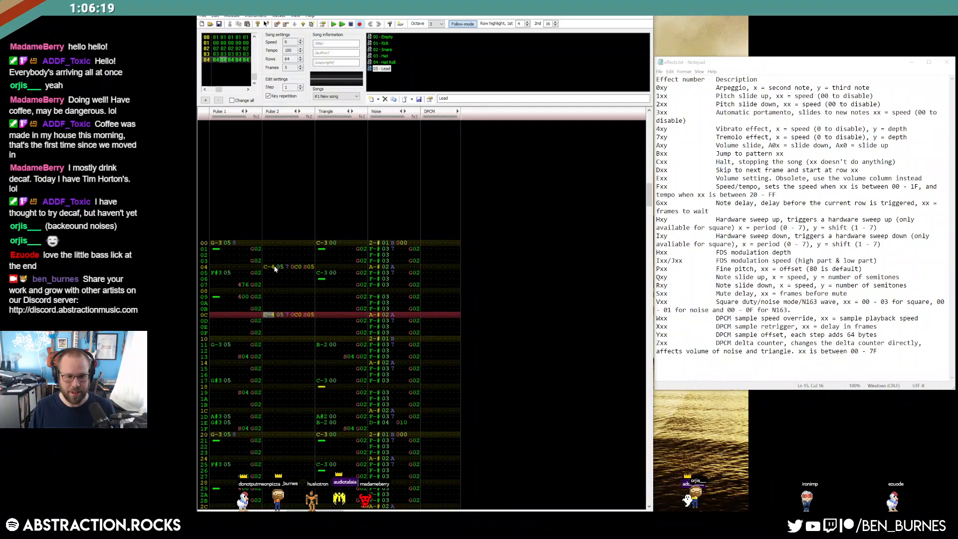
drag(274, 269, 311, 319)
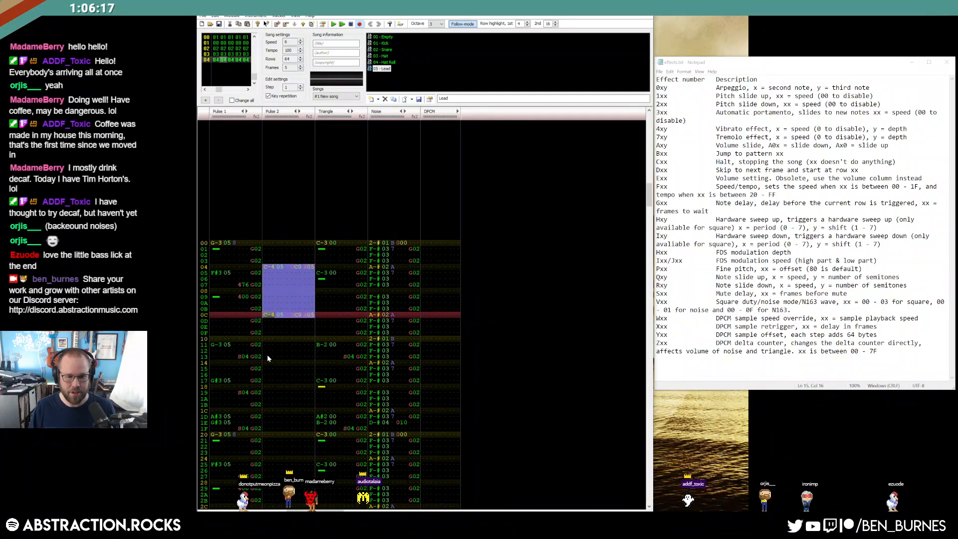
key(ctrl+c)
key(ctrl+v)
key(ctrl+v)
scroll(296, 379, up, 1)
scroll(292, 303, up, 2)
Copy Pulse 2's rows 00 to 1F in frame 04 to row 20 onward and play back the frame.
drag(268, 218, 308, 402)
key(ctrl+c)
click(274, 410)
key(ctrl+v)
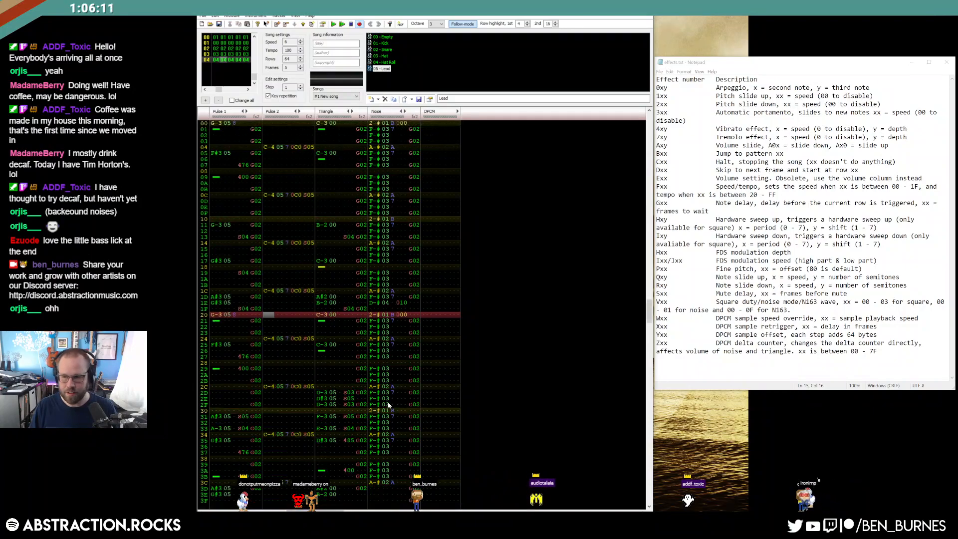
key(Return)
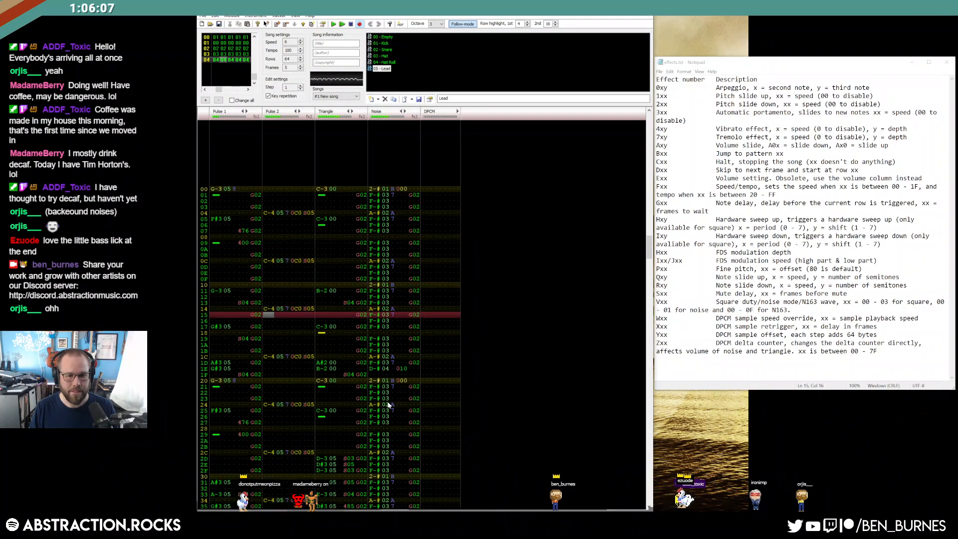
Add a new instrument to the list and name it "Snare Flare".
click(371, 99)
drag(471, 99, 375, 99)
text(Snare Flare)
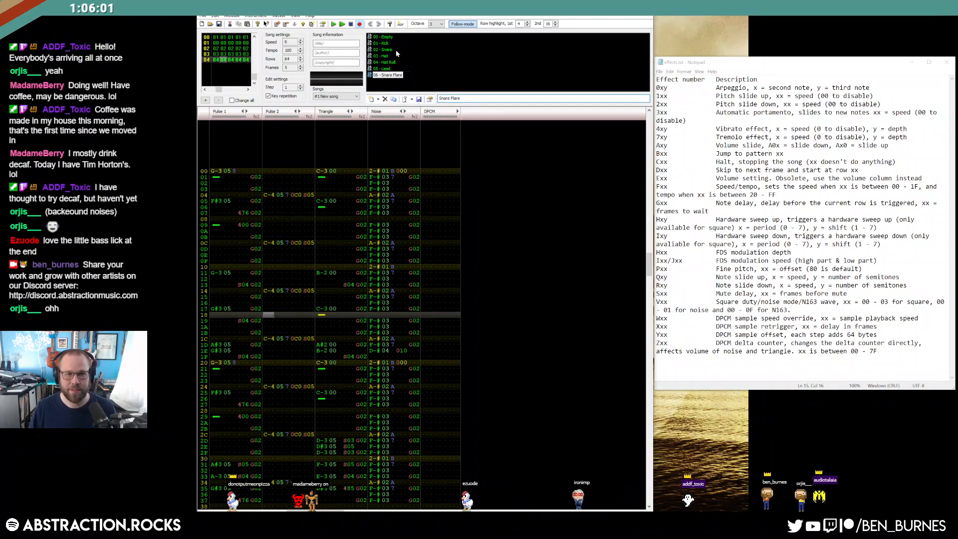
double_click(395, 75)
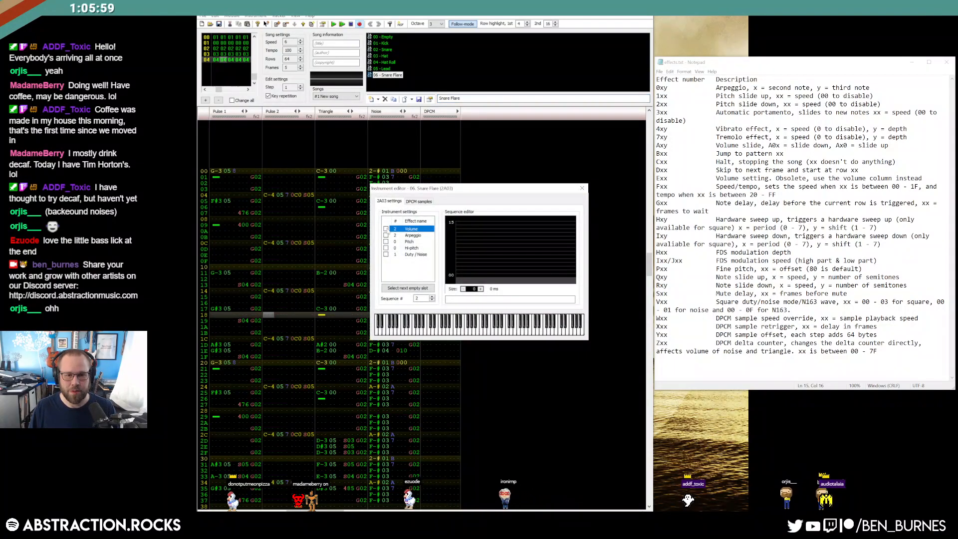
click(420, 289)
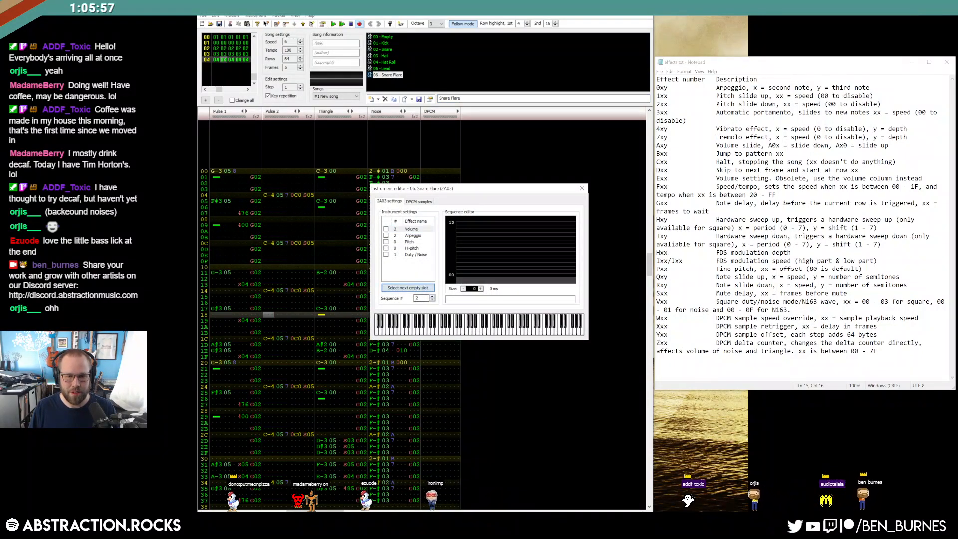
drag(474, 290, 474, 289)
drag(463, 221, 479, 223)
click(490, 223)
drag(474, 290, 474, 288)
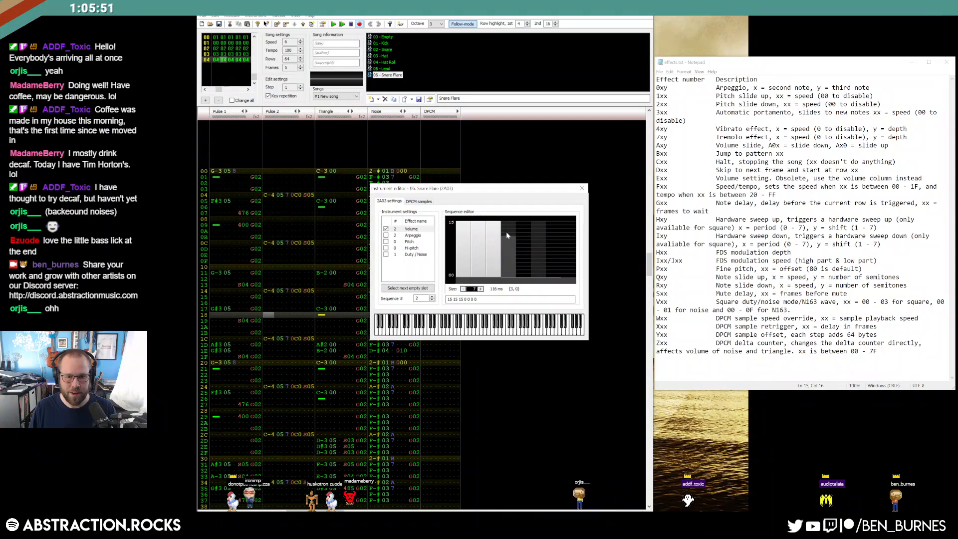
drag(511, 223, 539, 255)
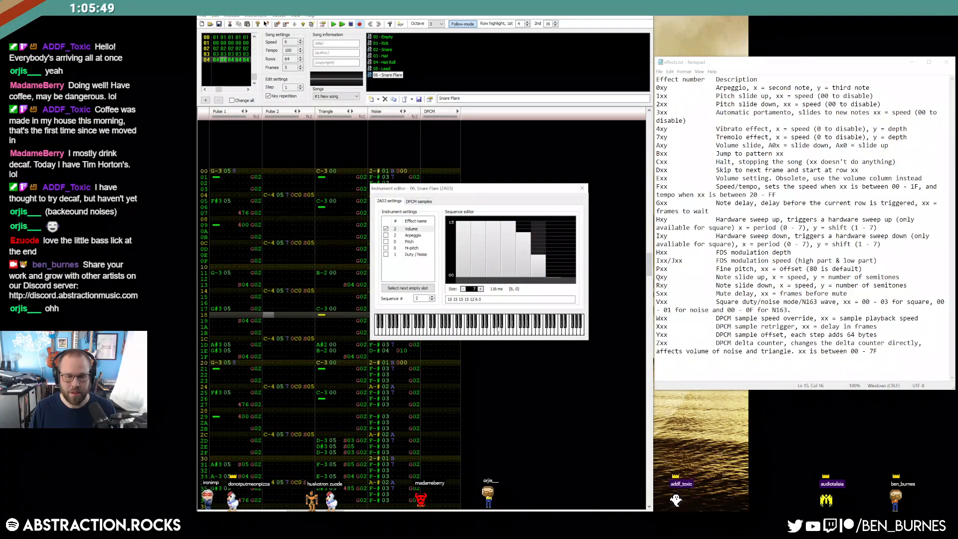
Give Snare Flare a two-step absolute arpeggio sequence of 0 12 looping from its first step, and close the instrument editor.
click(412, 235)
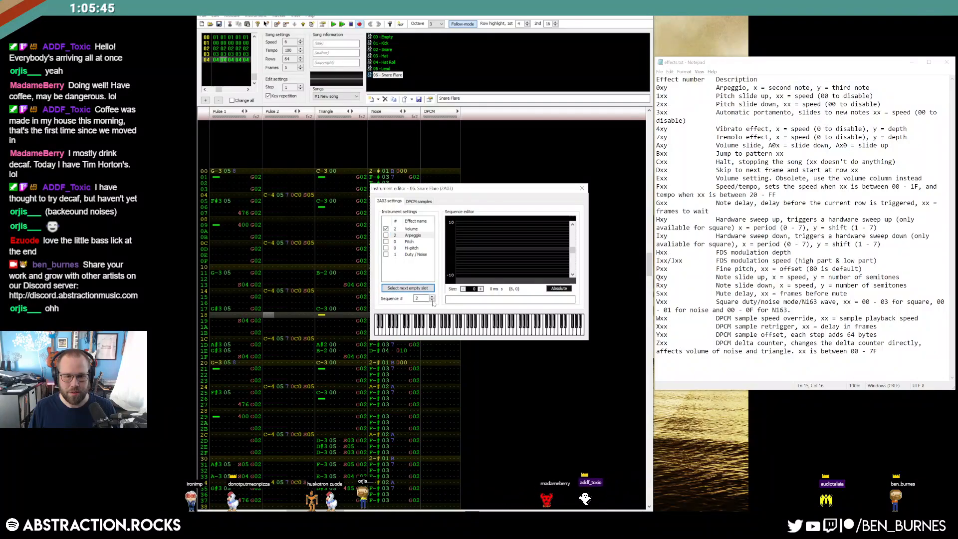
drag(471, 290, 472, 289)
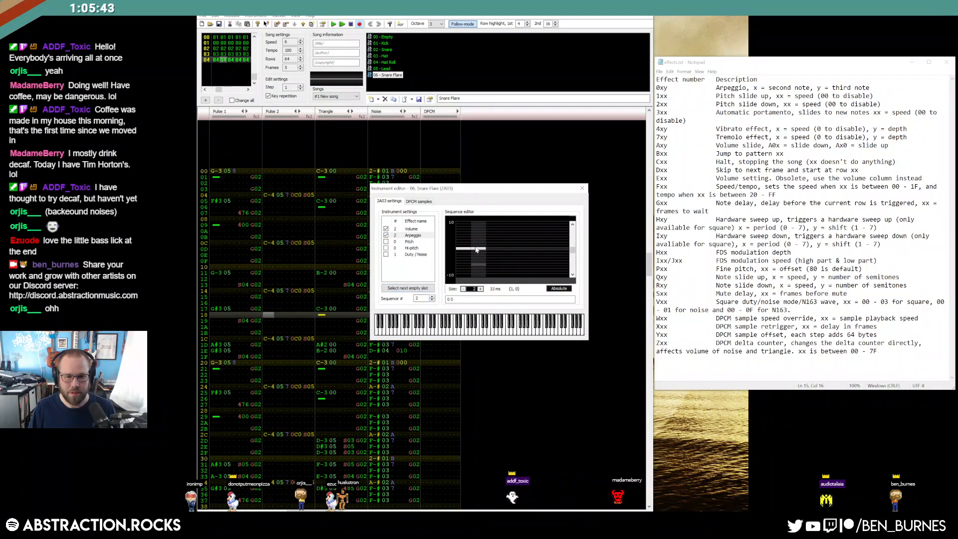
click(573, 224)
click(573, 225)
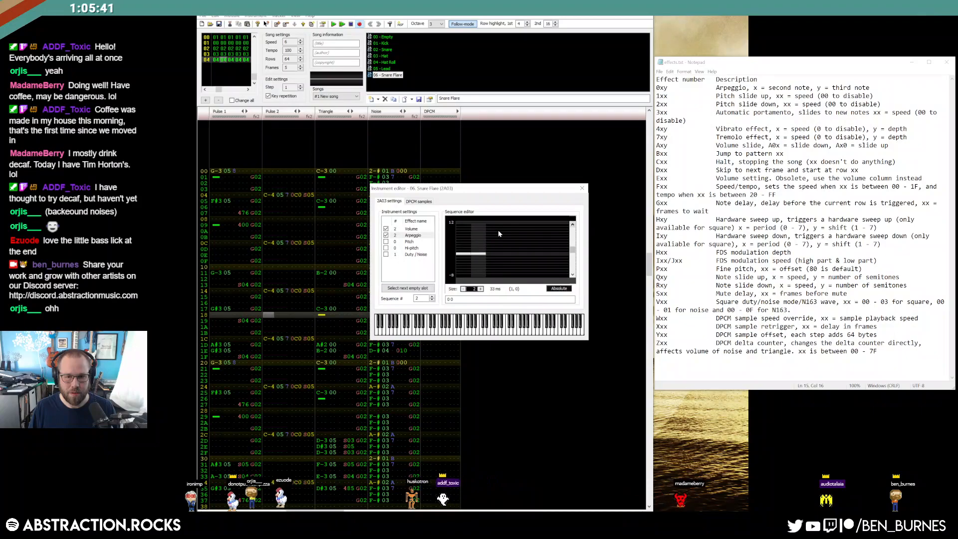
click(478, 222)
click(466, 281)
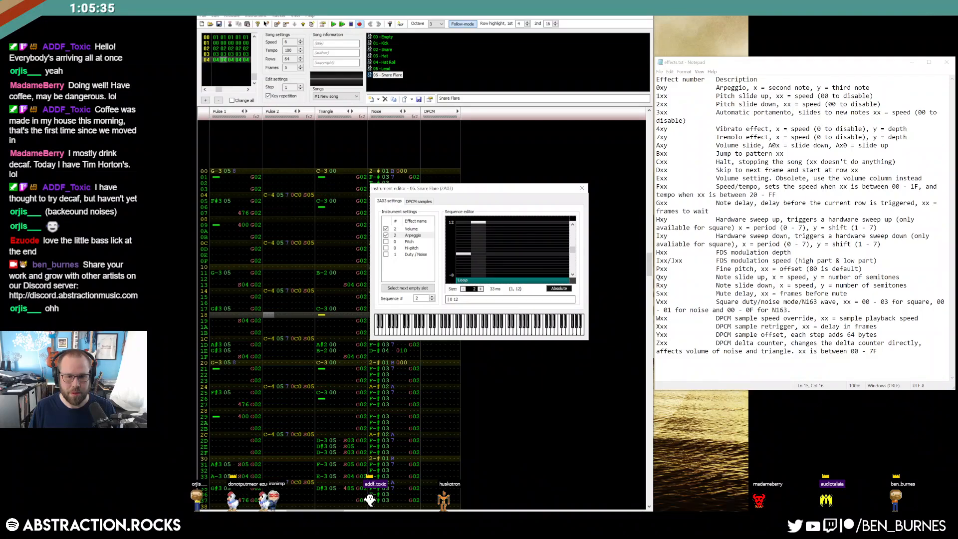
click(582, 189)
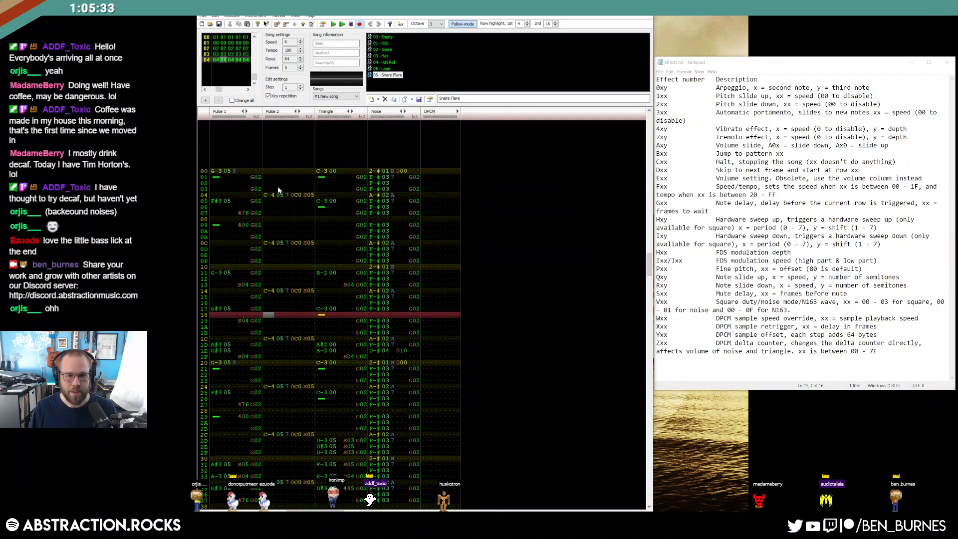
Delete the 0C0 and S05 effects from all the C-4 hits in the Pulse 2 channel.
click(291, 195)
key(Delete)
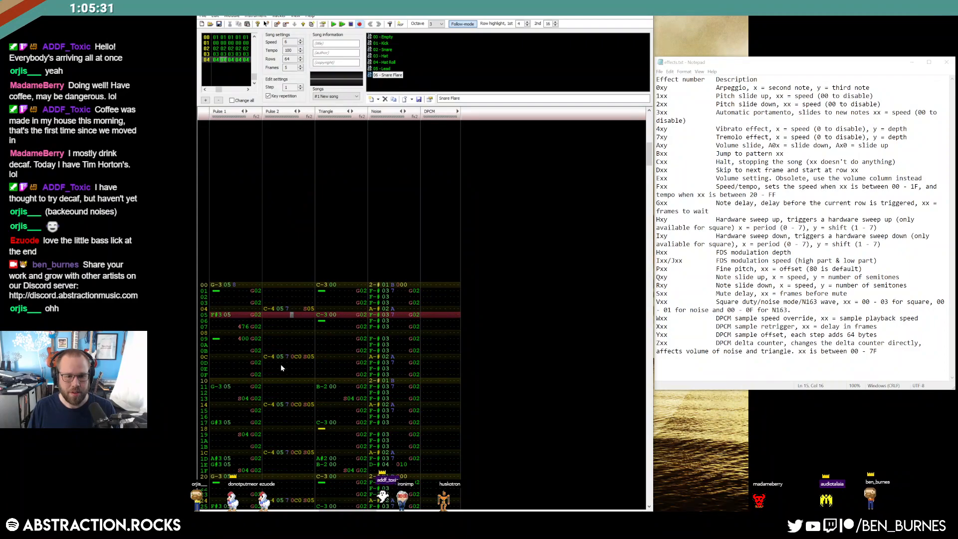
click(292, 355)
key(Delete)
click(294, 356)
key(Delete)
drag(312, 283, 301, 445)
key(Delete)
scroll(297, 433, down, 5)
drag(294, 333, 310, 433)
scroll(279, 220, up, 2)
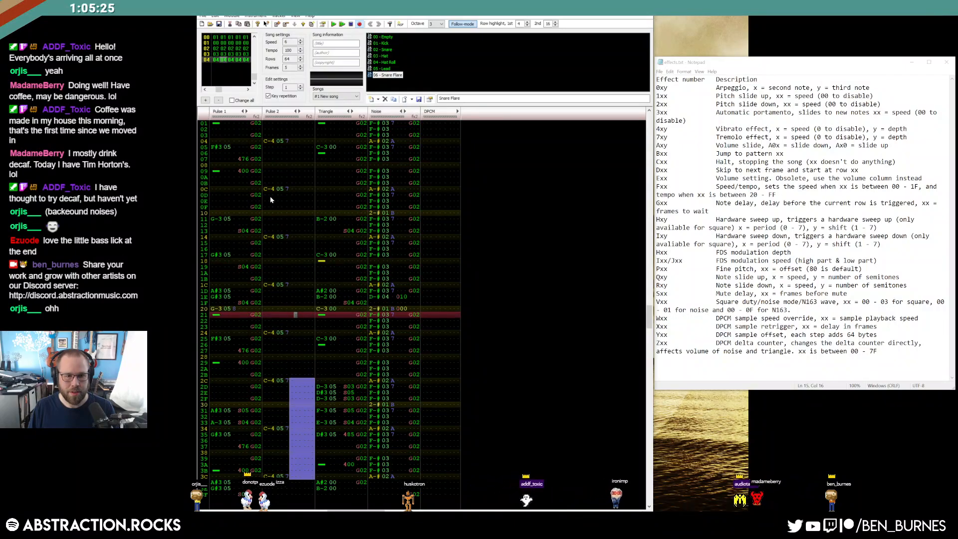
Set the instrument of every C-4 hit in the Pulse 2 channel to 06.
click(281, 142)
key(6)
key(Down)
key(Down)
key(Down)
key(Down)
key(Down)
key(Down)
key(Down)
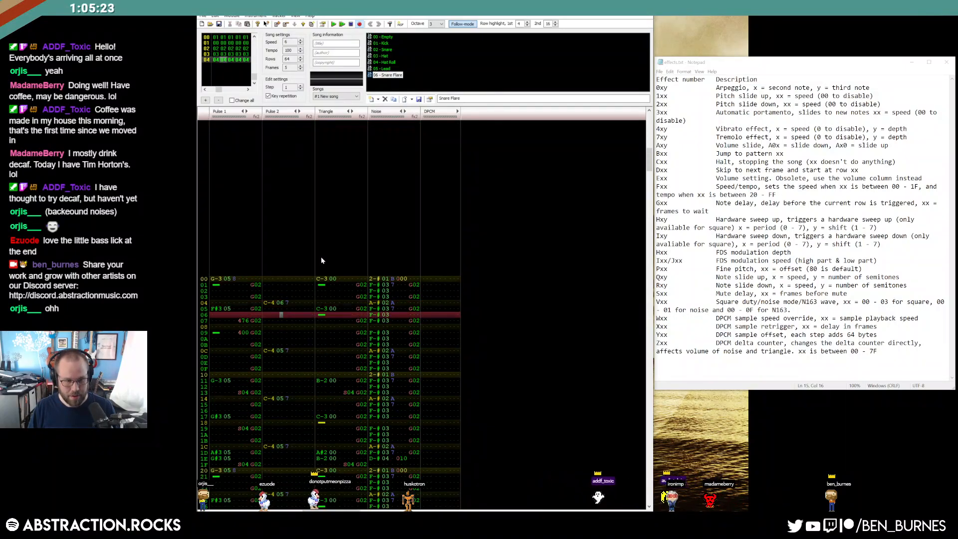
key(6)
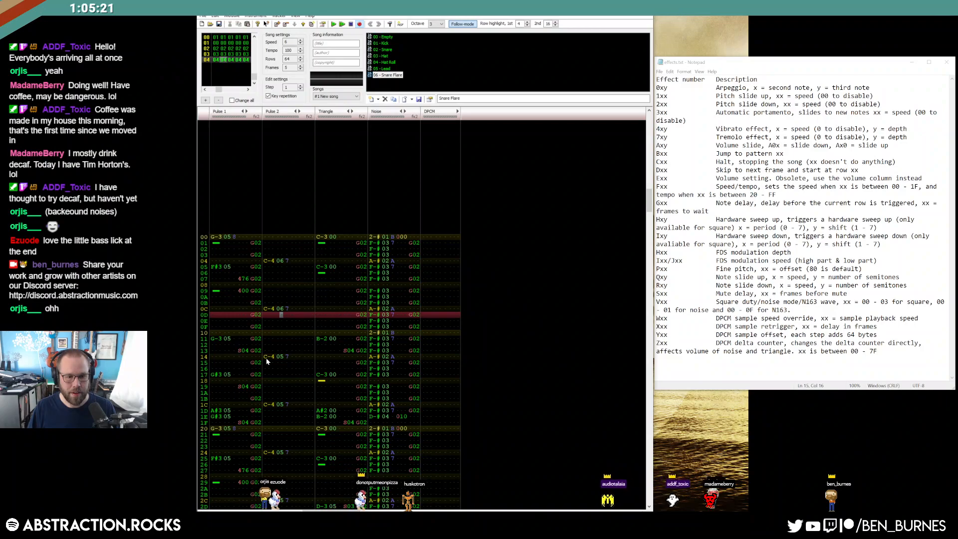
scroll(280, 355, down, 4)
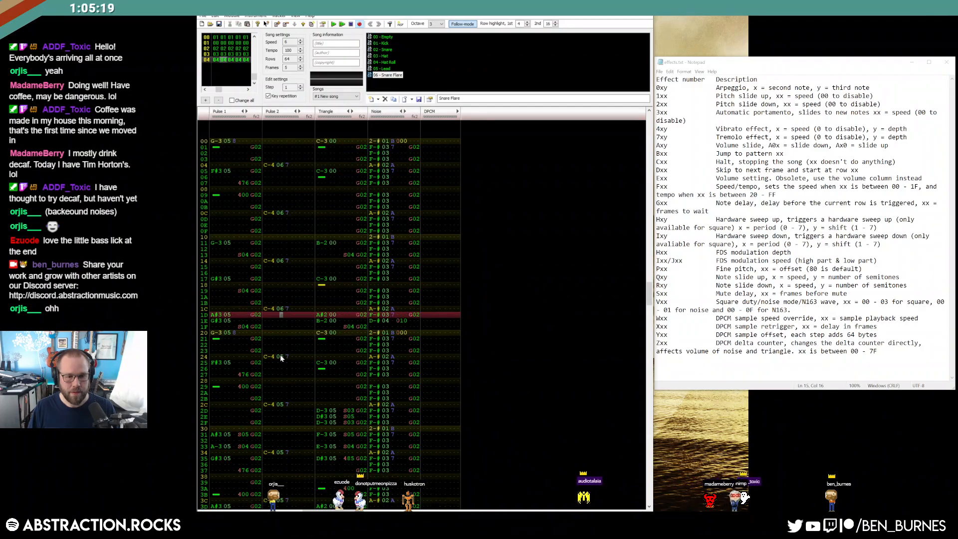
key(Down)
key(Down)
key(Down)
key(Down)
key(Down)
key(Down)
key(Down)
key(6)
key(Down)
key(Down)
key(Down)
key(Down)
key(Down)
key(Down)
key(Down)
key(6)
key(Down)
key(Down)
key(Down)
key(Down)
key(Down)
key(Down)
key(Down)
key(6)
scroll(304, 369, up, 12)
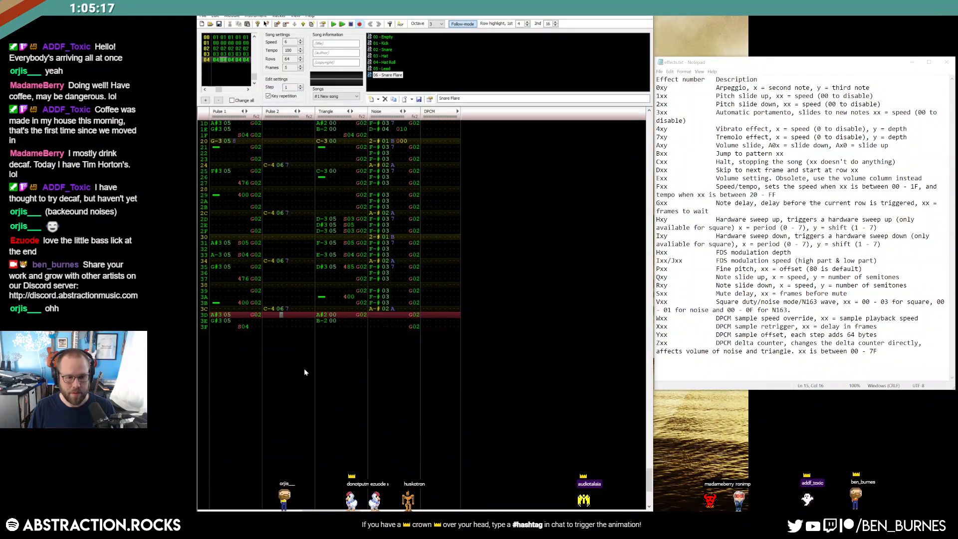
Play the pattern, change the Pulse 2 hit on row 1C to C#4, and move it and its noise hit to row 1D.
key(Return)
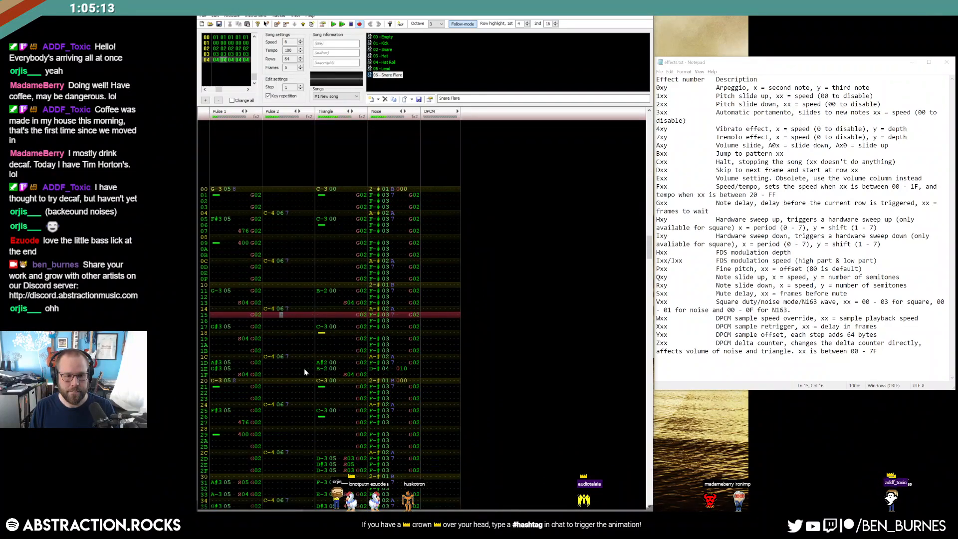
scroll(272, 302, up, 1)
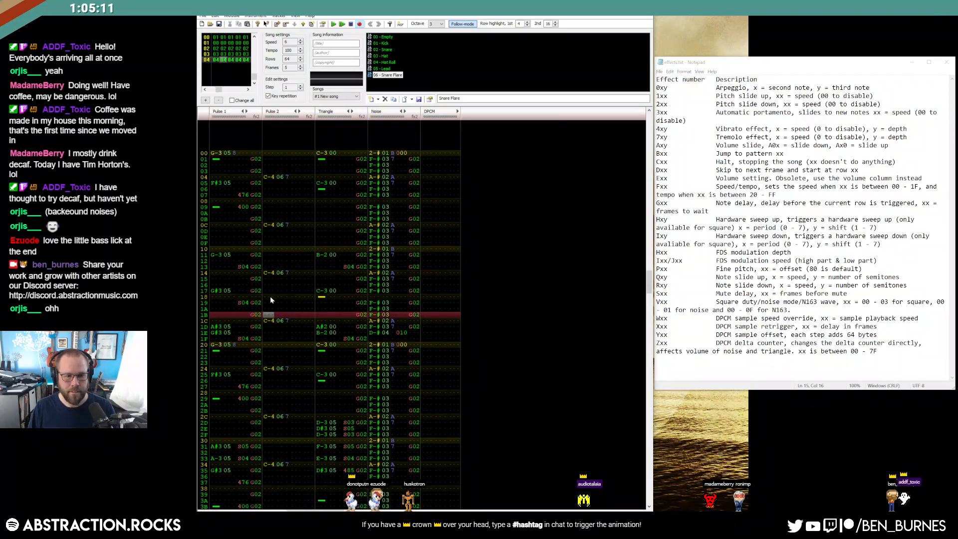
click(273, 320)
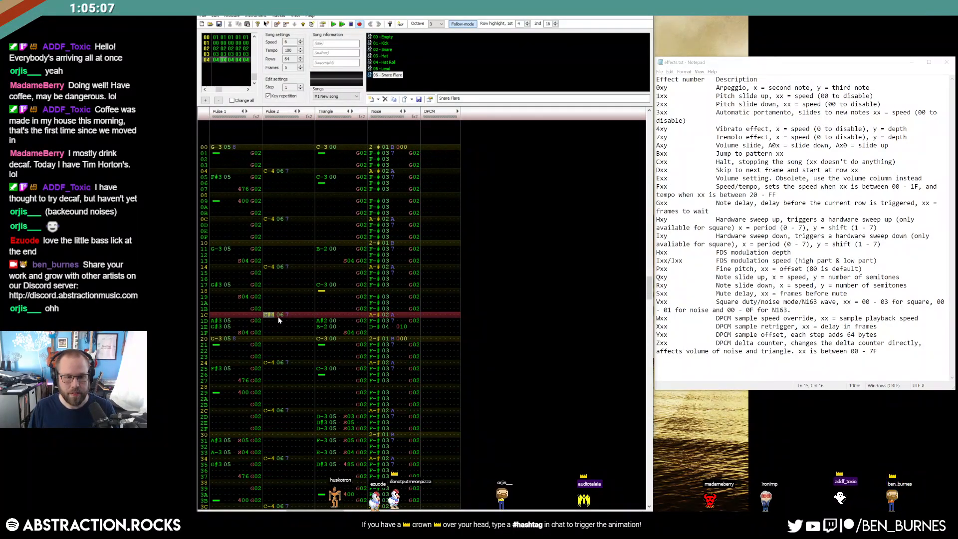
drag(270, 316, 293, 313)
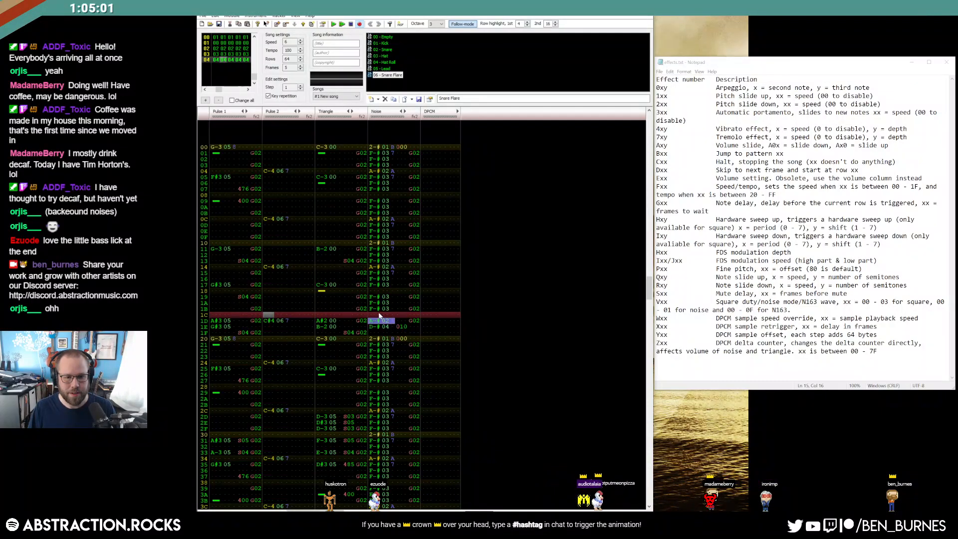
Play the pattern and add a G02 note delay to the Pulse 2 C#4 hit on row 1D.
key(Return)
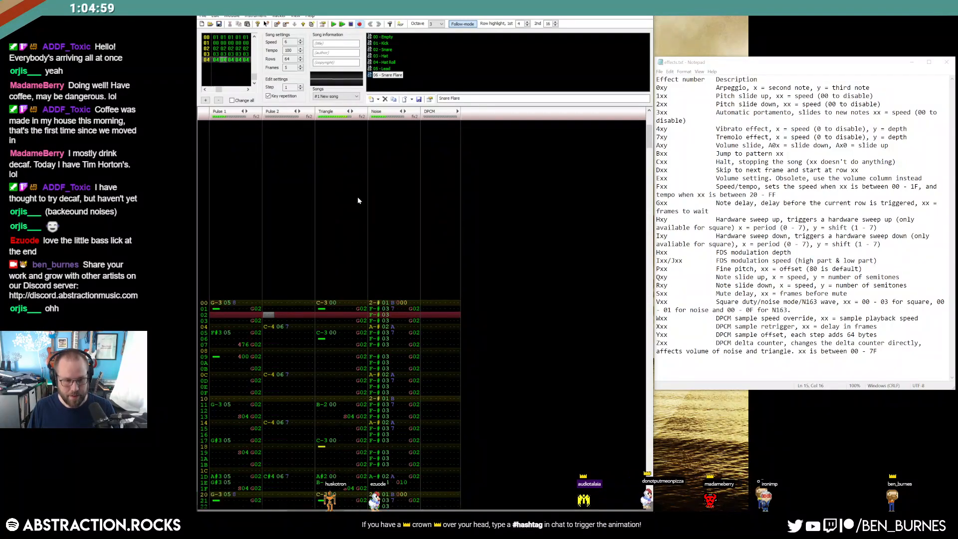
key(Return)
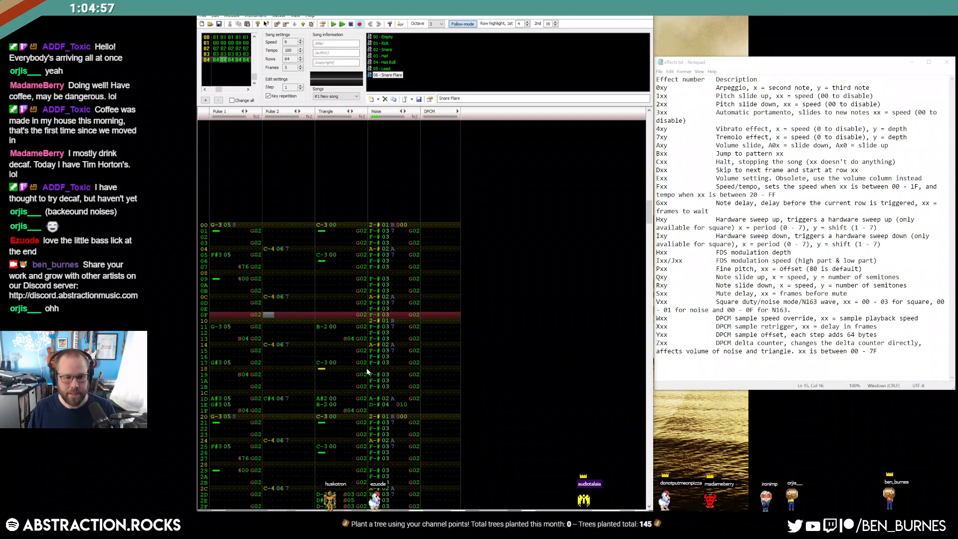
key(Return)
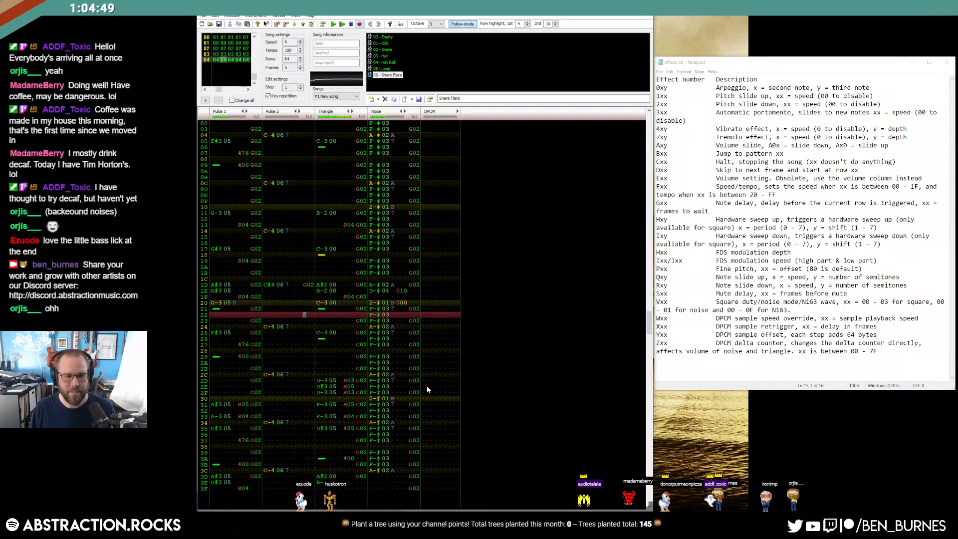
Move the last noise snare to row 3D and replace the row 3C Pulse 2 hit with C#4 06 7 G02 on row 3D.
key(Return)
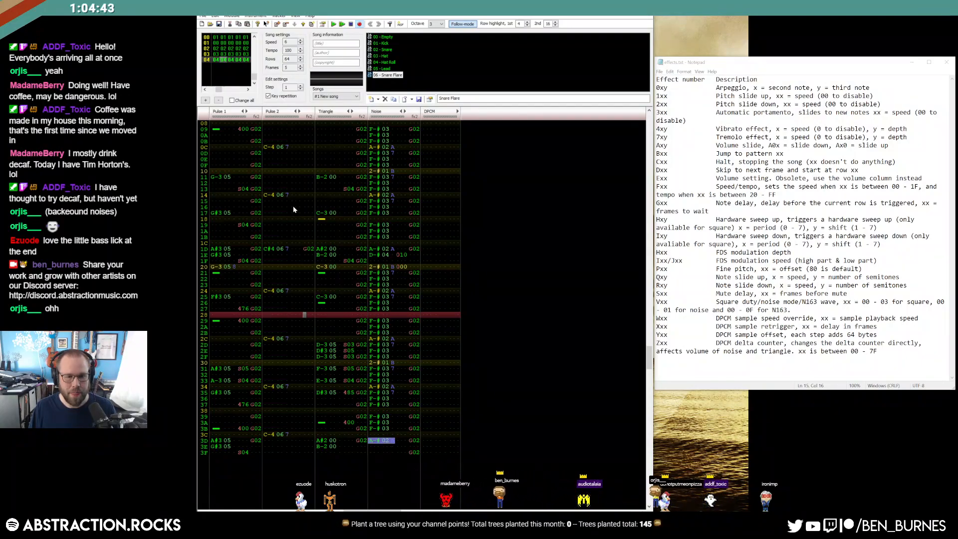
click(270, 440)
key(ctrl+v)
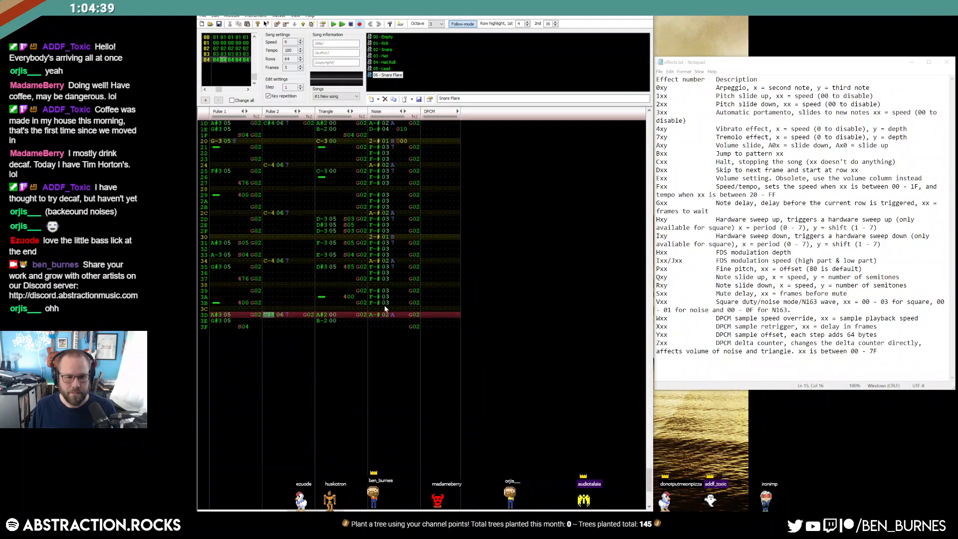
key(Return)
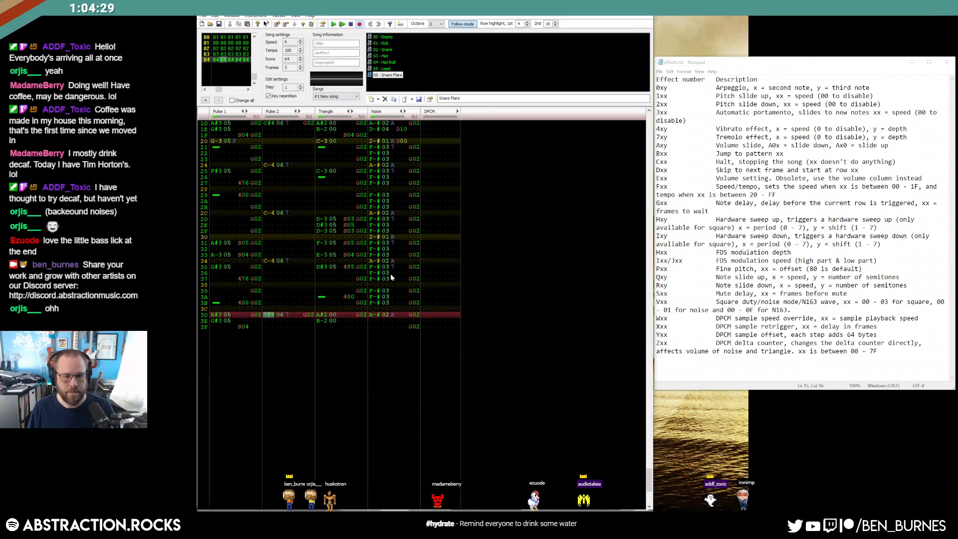
Play the song from frame 00 and listen to the revised snare hits in context.
key(Return)
scroll(383, 329, up, 8)
scroll(382, 349, down, 3)
scroll(378, 362, down, 6)
click(225, 274)
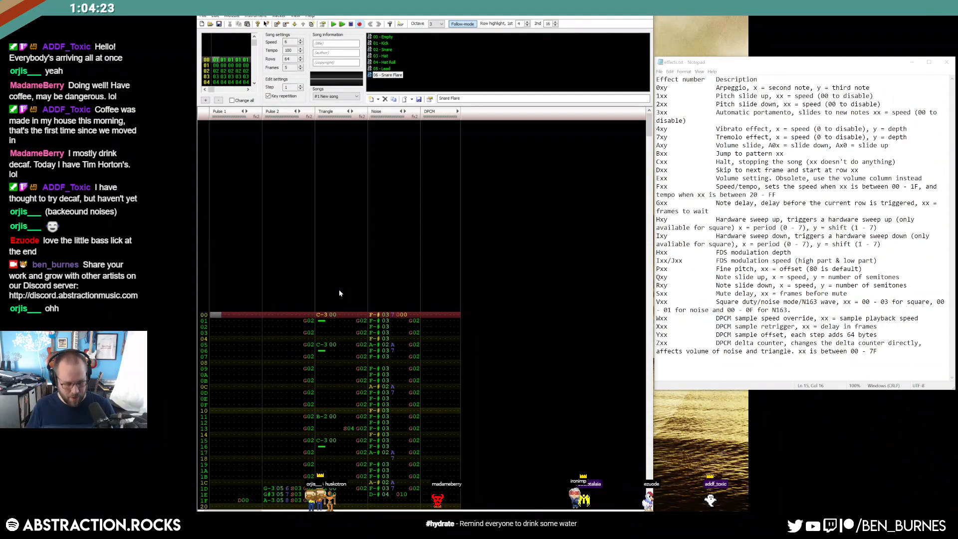
key(Return)
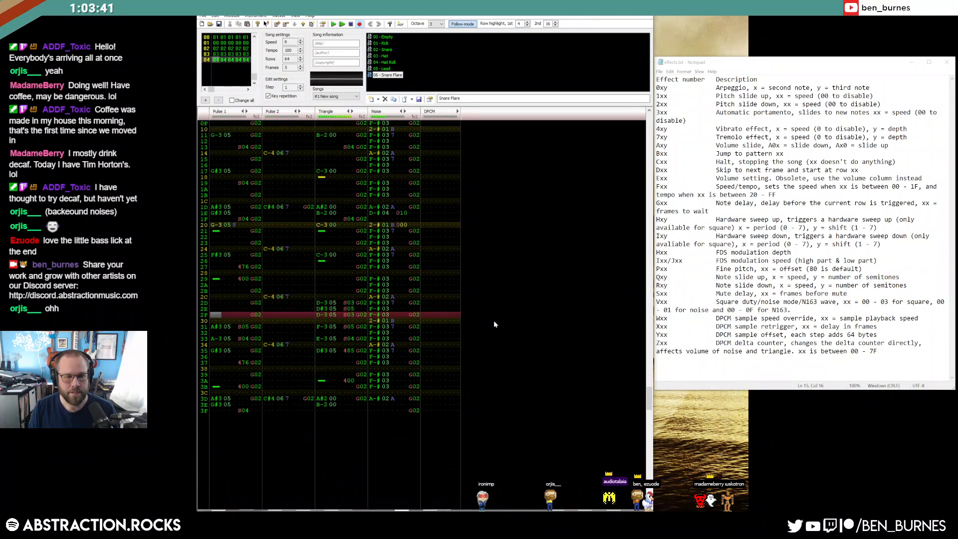
Copy the Pulse 1 A#3 and A-3 notes with their S05 and S04 effects to Pulse 2 rows 31 and 33, and add G#3 05 on row 35.
click(267, 249)
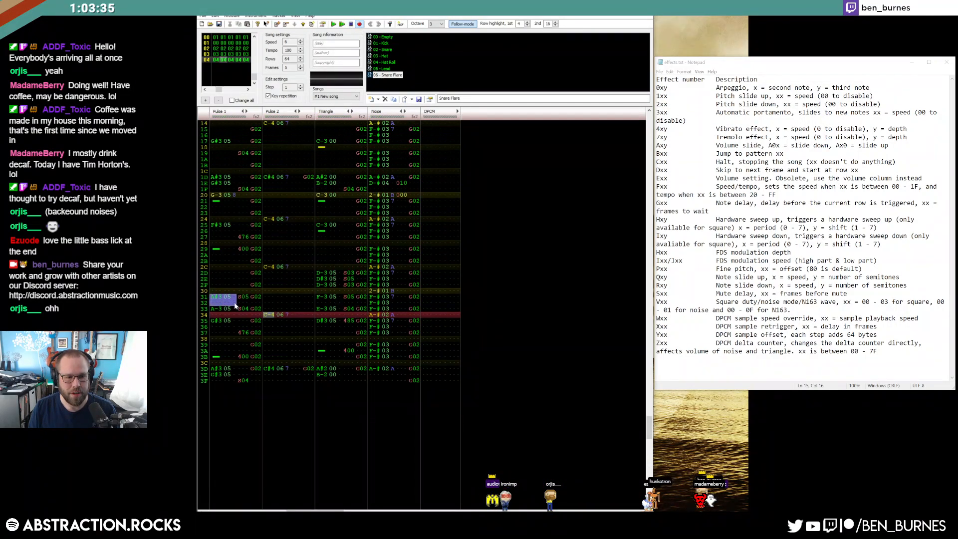
click(267, 297)
key(ctrl+v)
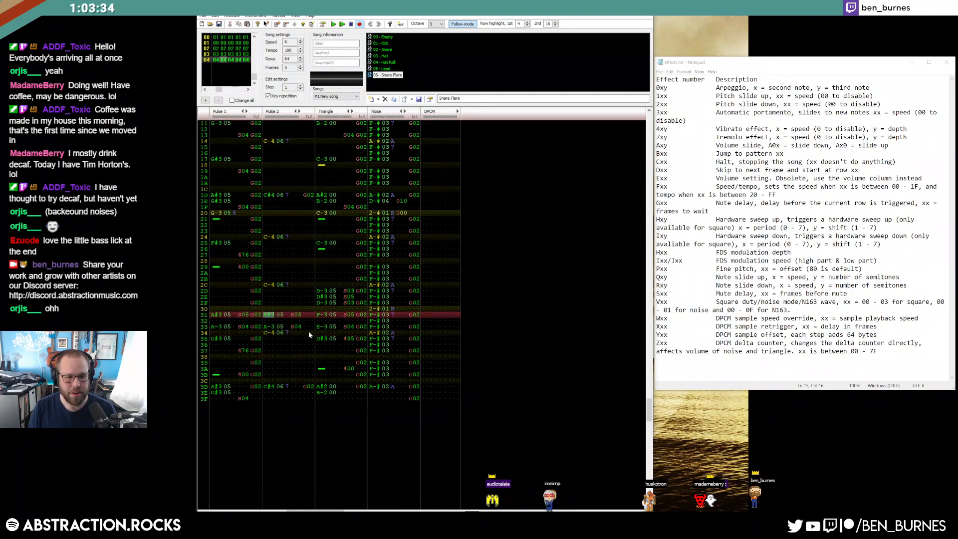
click(271, 338)
text(G#3 05)
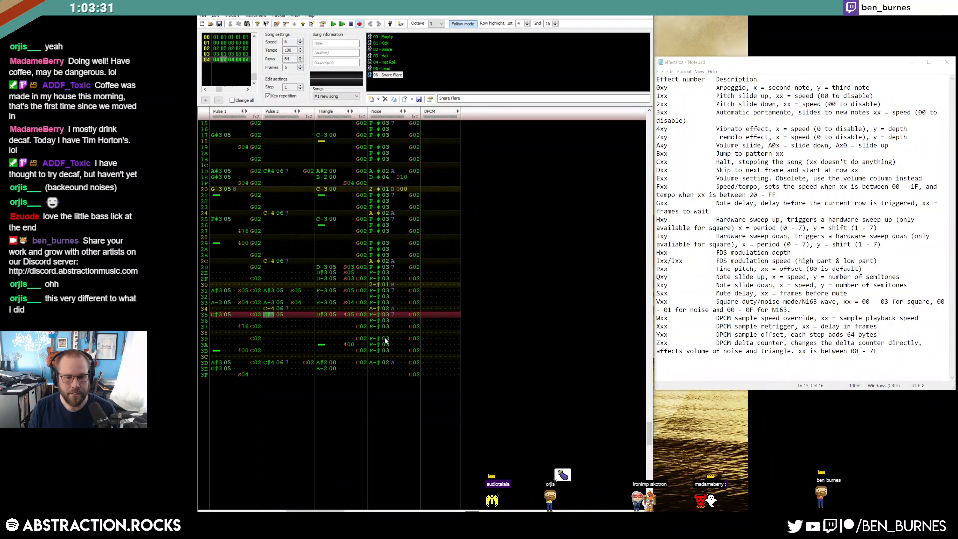
Change the Pulse 2 lead notes on rows 31, 33 and 35 to C#4, C-4 and B-3.
key(Up)
key(Up)
key(Up)
key(Up)
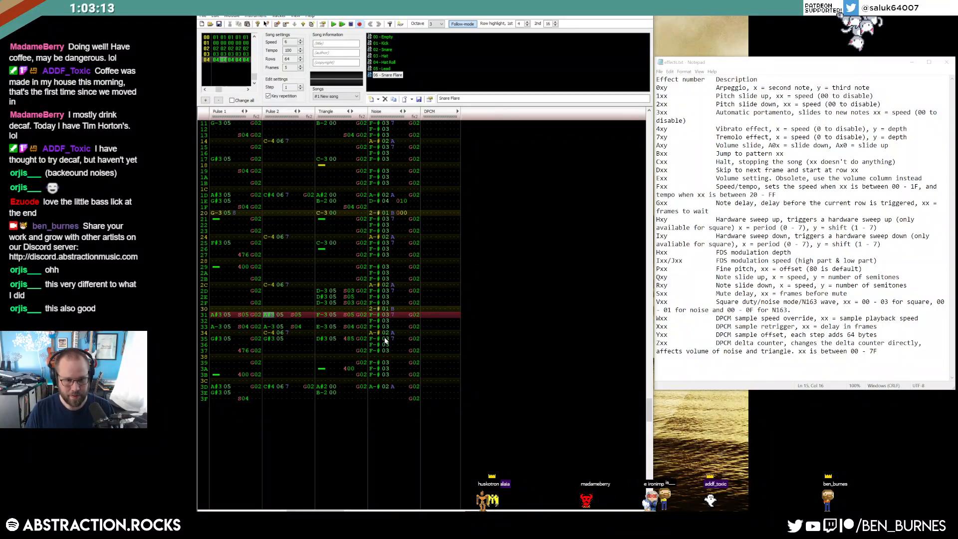
key(Down)
key(Down)
key(q)
key(Down)
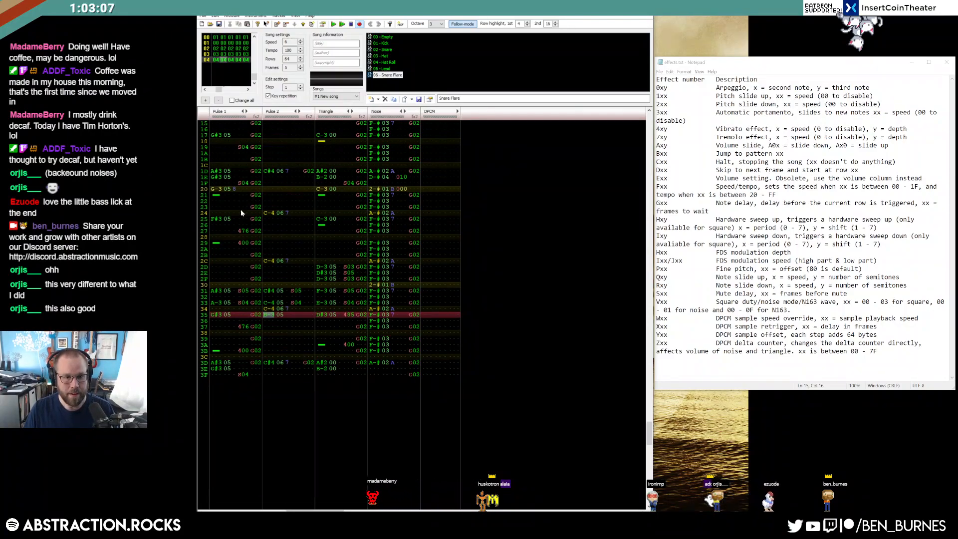
Play frame 04 from row 20 and listen to the new Pulse 2 harmony notes.
click(217, 189)
key(F7)
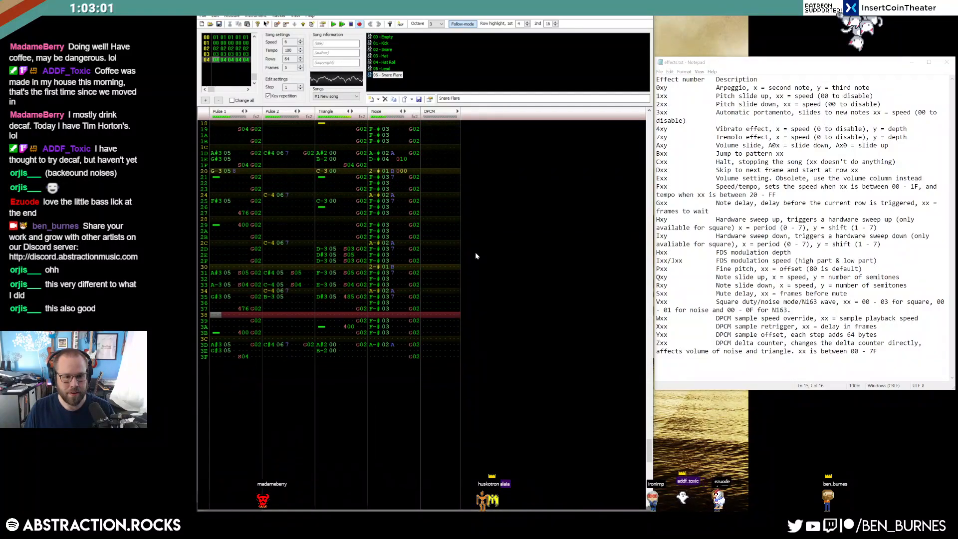
key(F8)
Copy the G02 delays from Pulse 1 rows 31 to 35 onto the Pulse 2 notes on the same rows.
drag(253, 243, 258, 266)
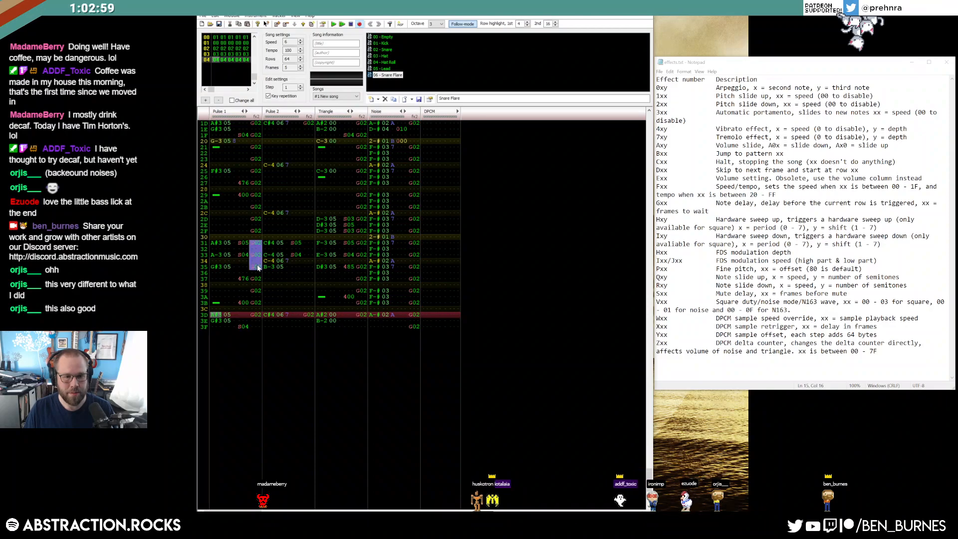
click(304, 244)
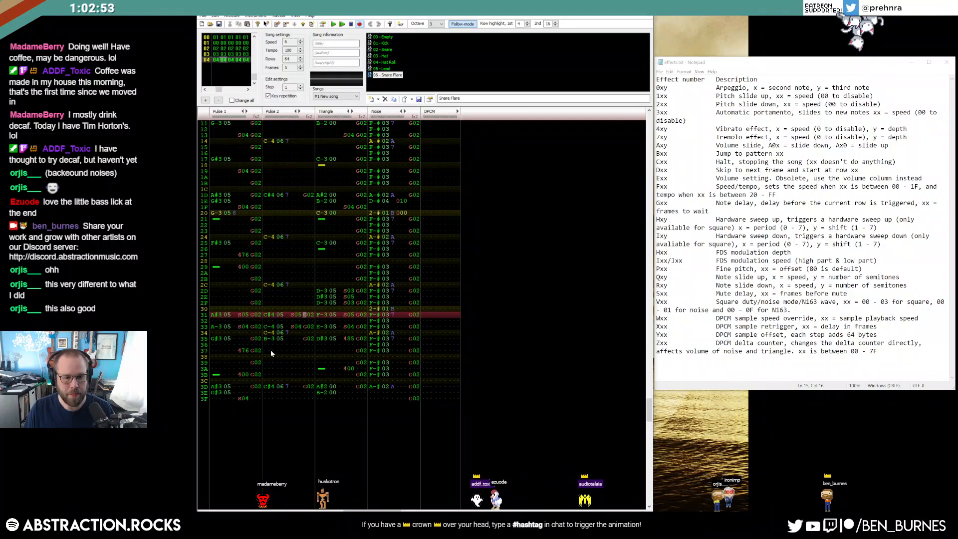
Place a note cut on row 39 of Pulse 2 in frame 04.
click(290, 351)
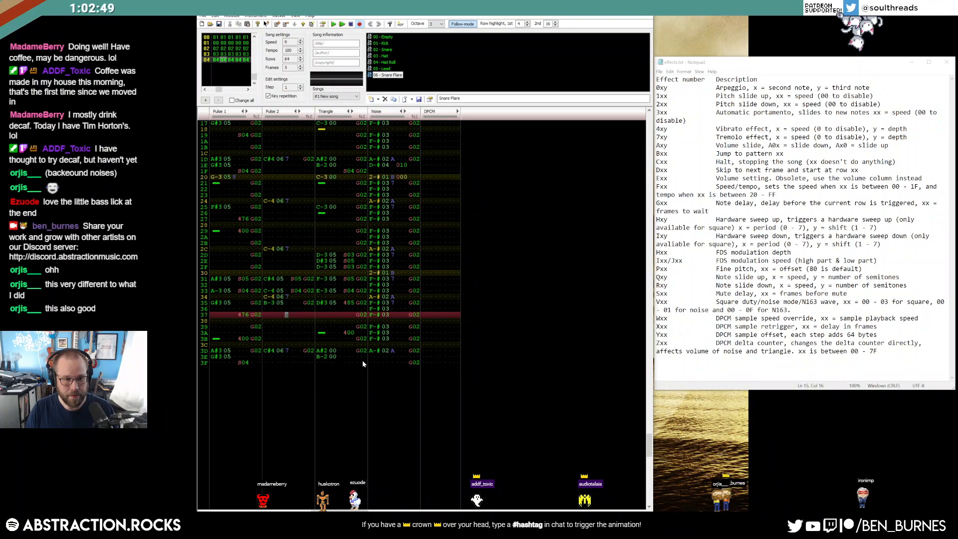
key(Down)
key(Down)
key(Down)
key(Down)
key(Left)
key(Left)
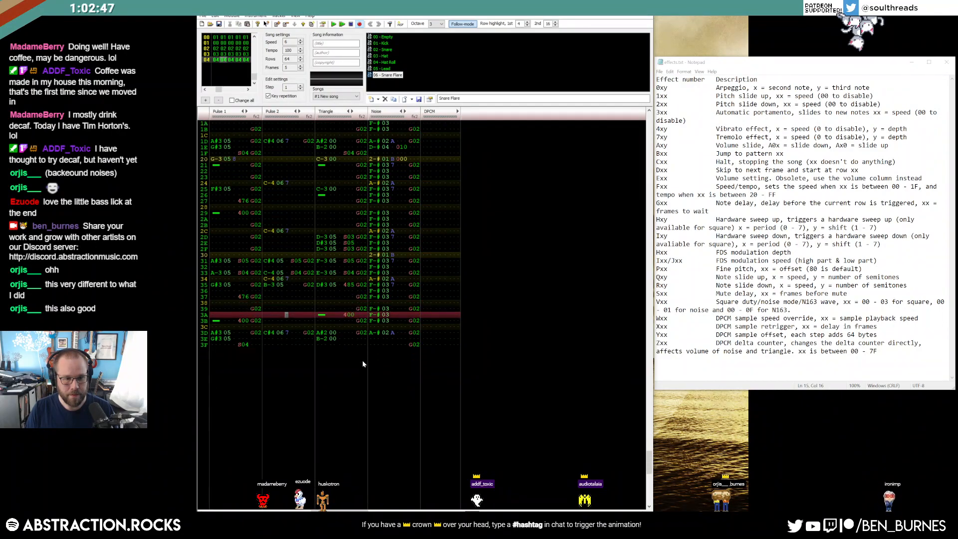
key(Left)
key(Up)
key(Up)
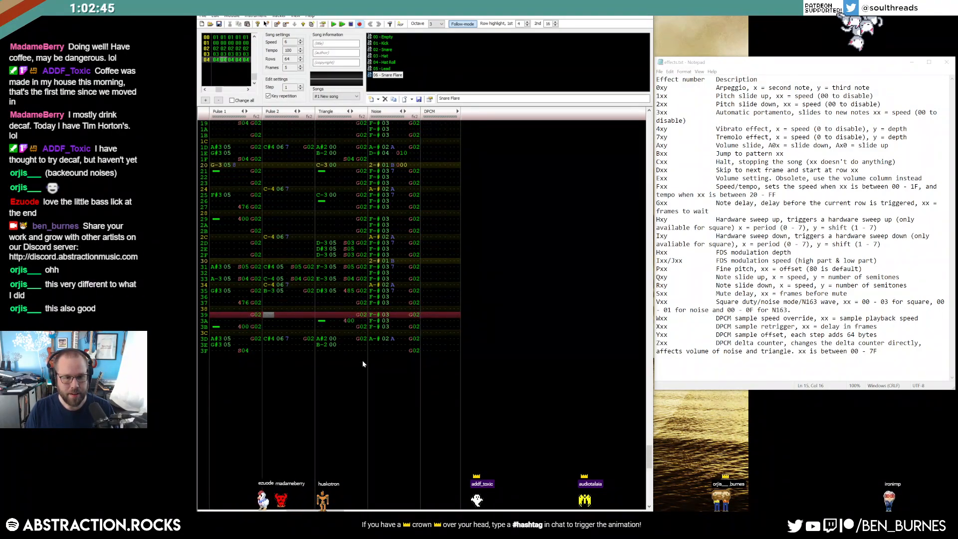
key(1)
Try moving the Pulse 1 note cut and its 400 effect from row 3B to row 39.
key(Left)
key(Left)
key(Left)
key(Left)
key(Left)
key(Left)
key(Left)
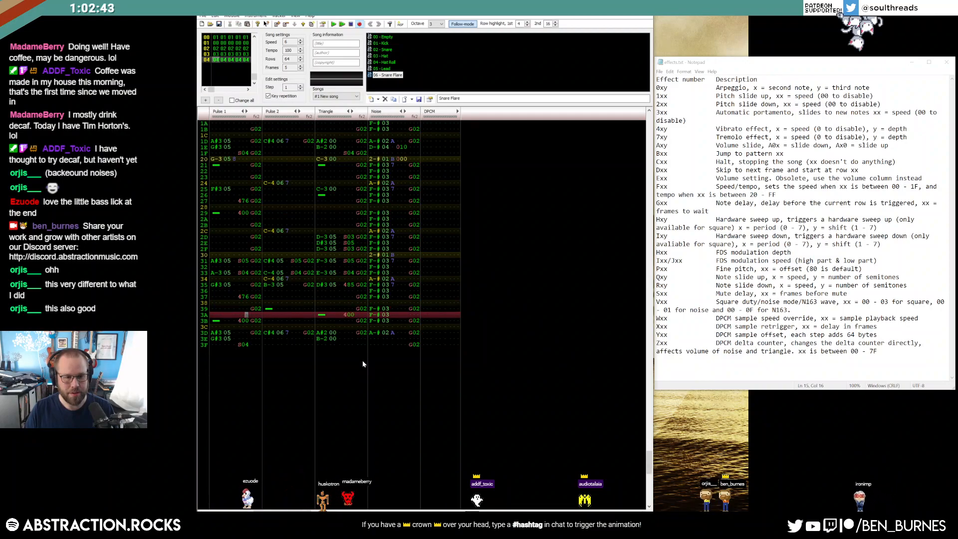
key(Down)
key(Down)
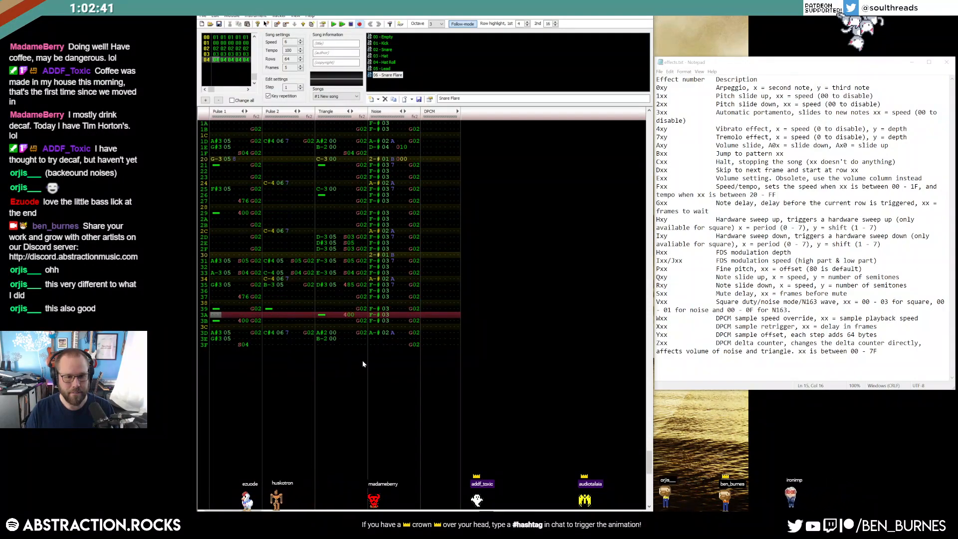
key(Left)
key(Left)
key(Left)
key(Up)
key(Up)
key(Up)
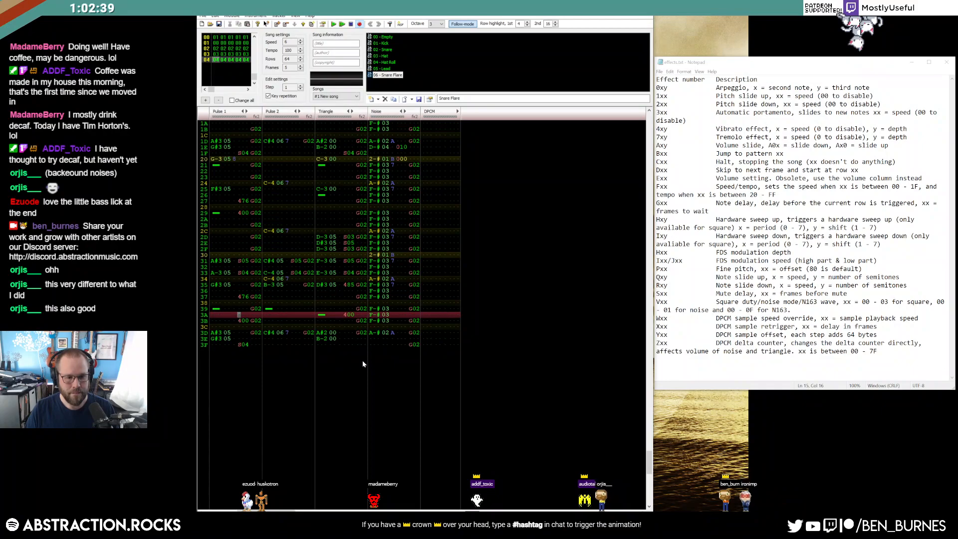
key(Right)
text(400)
key(Down)
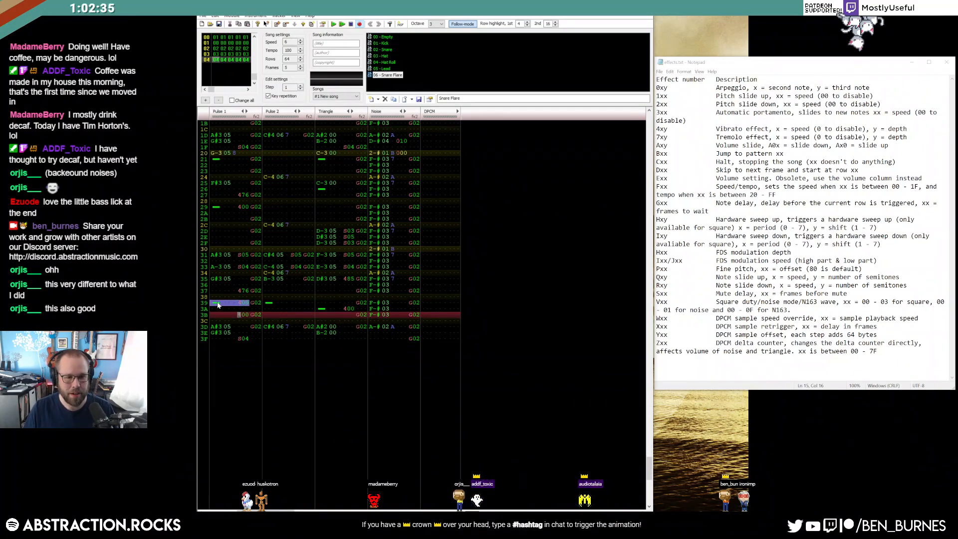
Move the Pulse 2 note cut and the Pulse 1 note cut with its 400 effect to row 3A, and remove the row 3B noise hit.
click(270, 303)
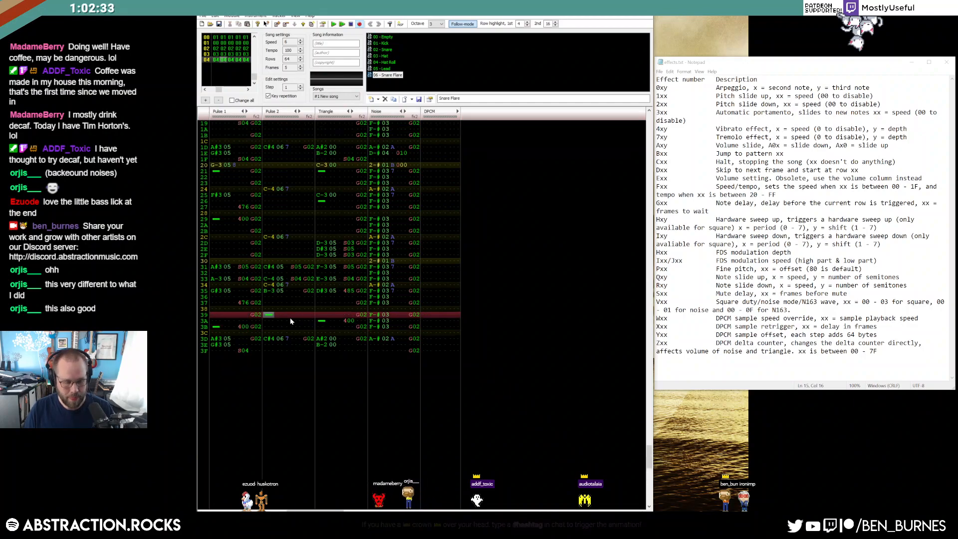
key(Delete)
key(1)
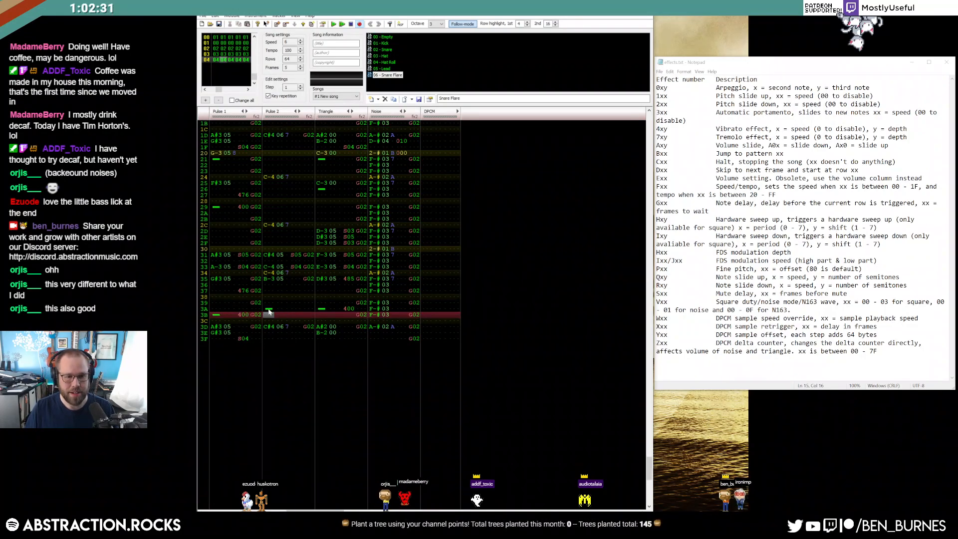
drag(242, 318, 218, 309)
mouse_move(374, 316)
mouse_down()
mouse_move(392, 316)
mouse_move(387, 309)
mouse_up()
key(Delete)
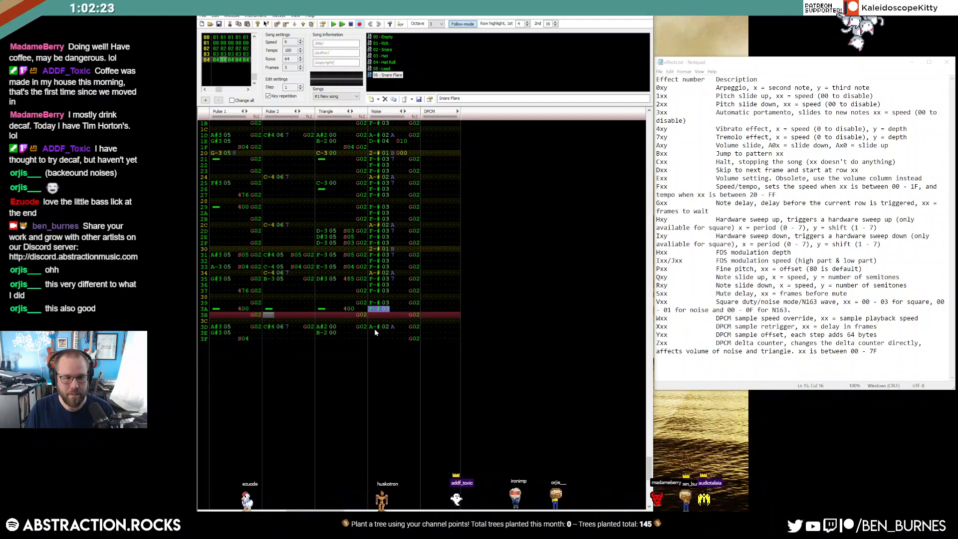
Play frame 04 through to the loop and listen to the revised note endings.
click(268, 278)
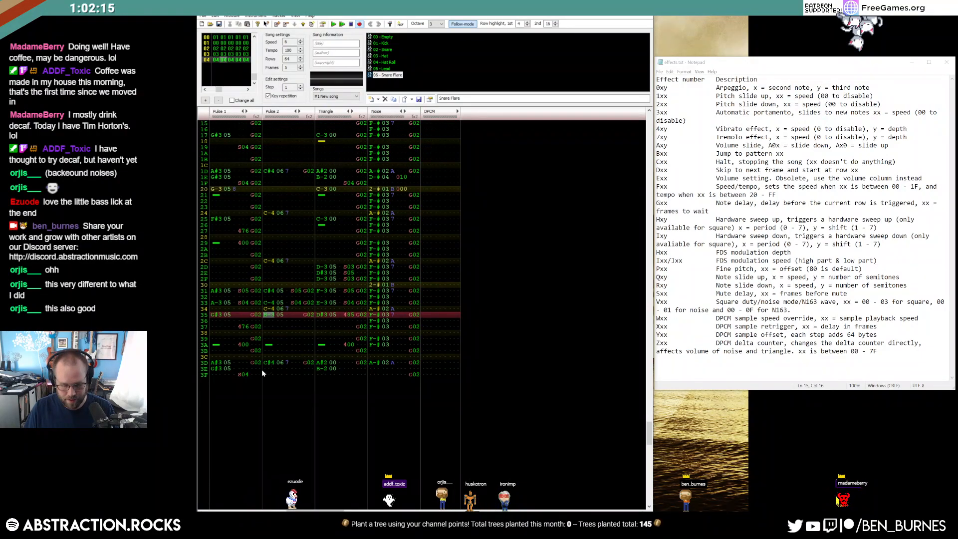
key(Return)
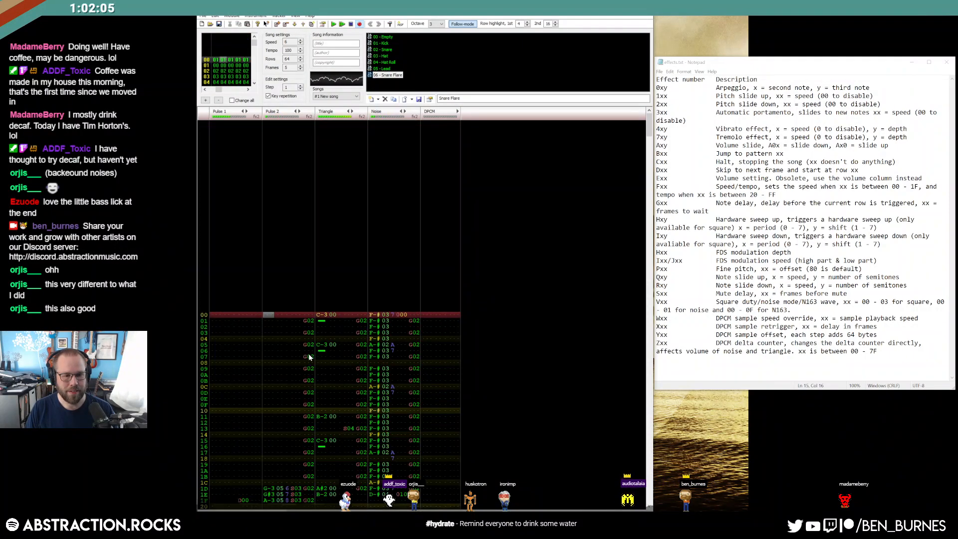
key(Return)
Finish the closing rows of frame 04 with S04 on Pulse 1 row 3E, G#3 05 S04 G02 on row 3F, and S05 on Triangle row 3E.
scroll(310, 353, up, 5)
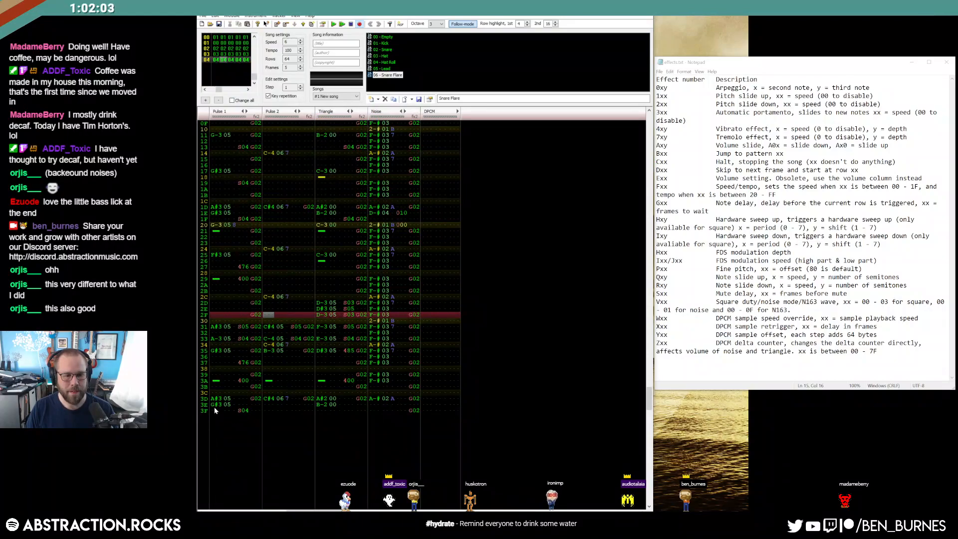
click(255, 410)
text(G02)
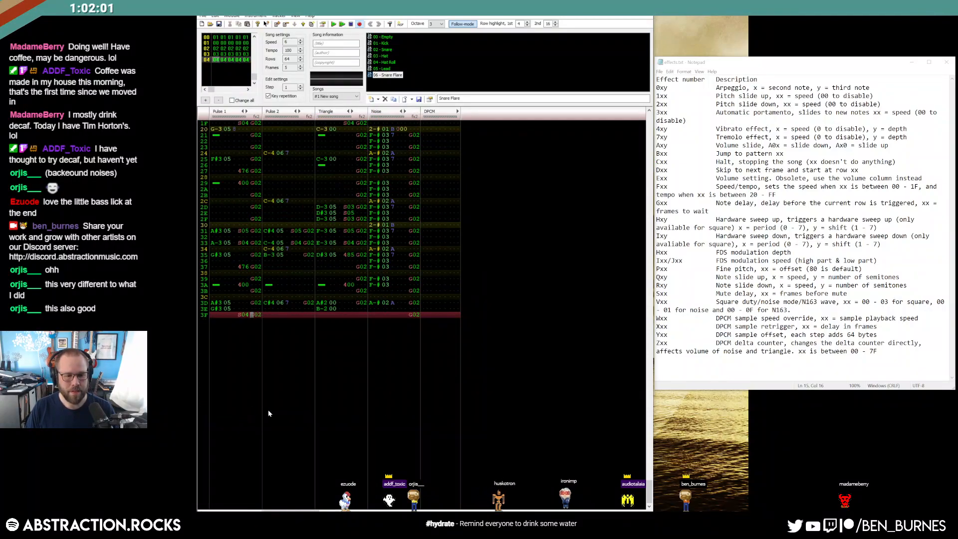
click(232, 309)
text(S04)
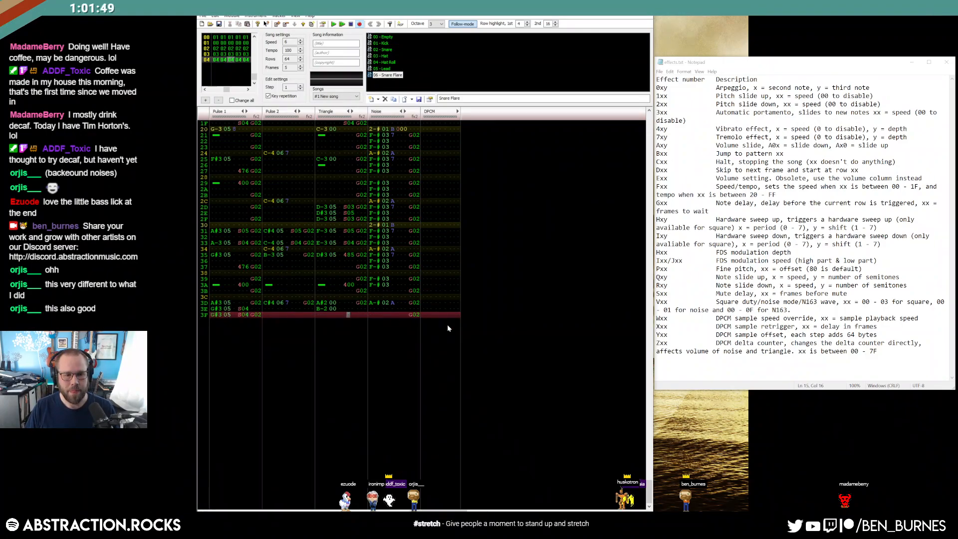
key(Up)
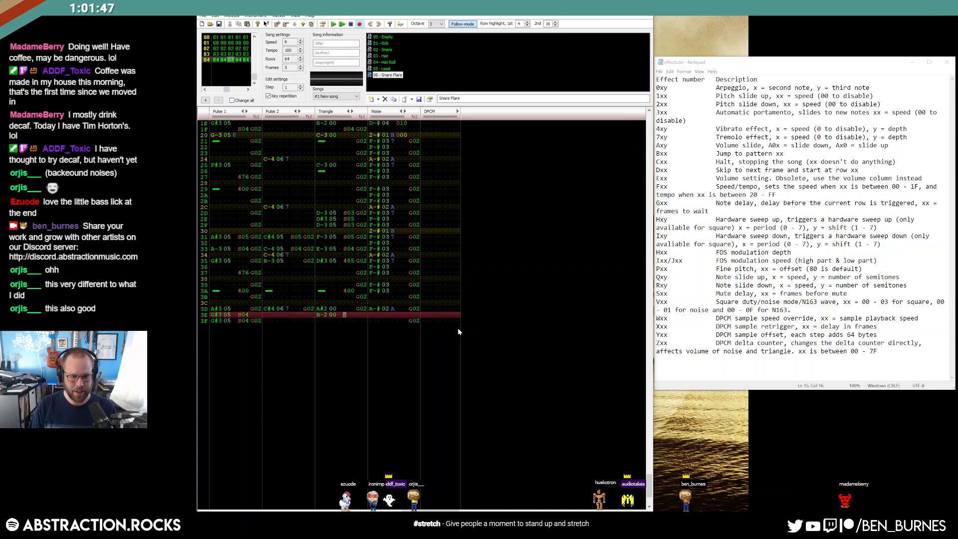
text(S05)
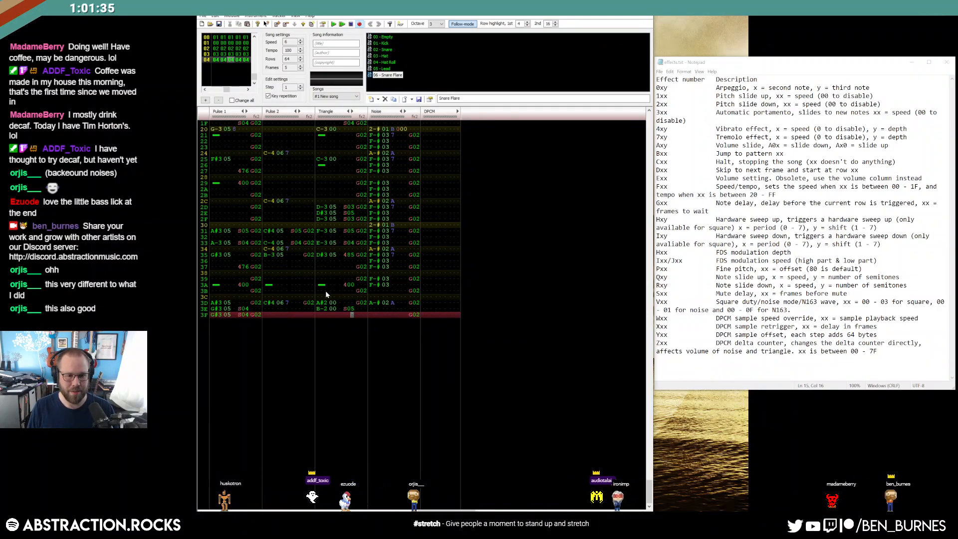
Copy the whole Pulse 2 part of frame 04 into Pulse 2 of frame 03 from row 00 and play it back.
scroll(329, 292, up, 5)
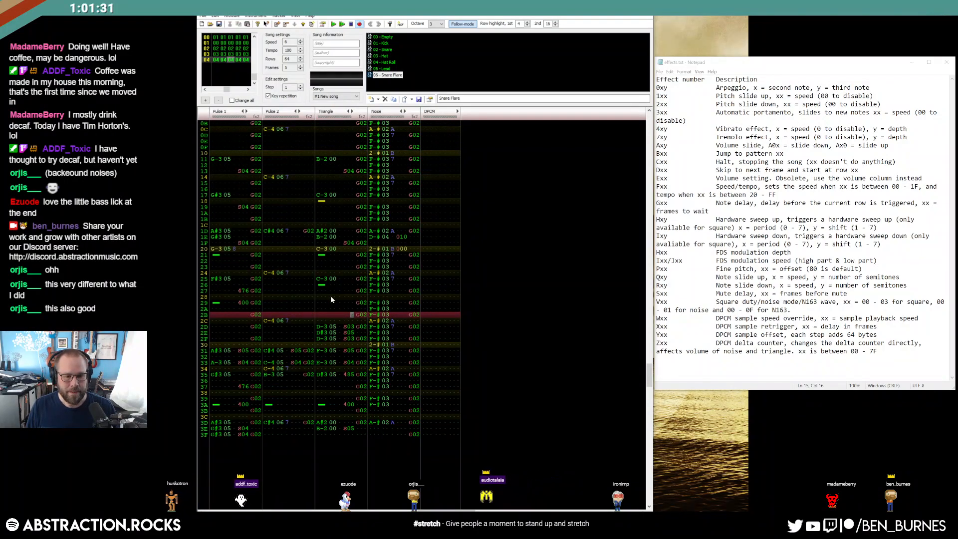
scroll(330, 312, down, 2)
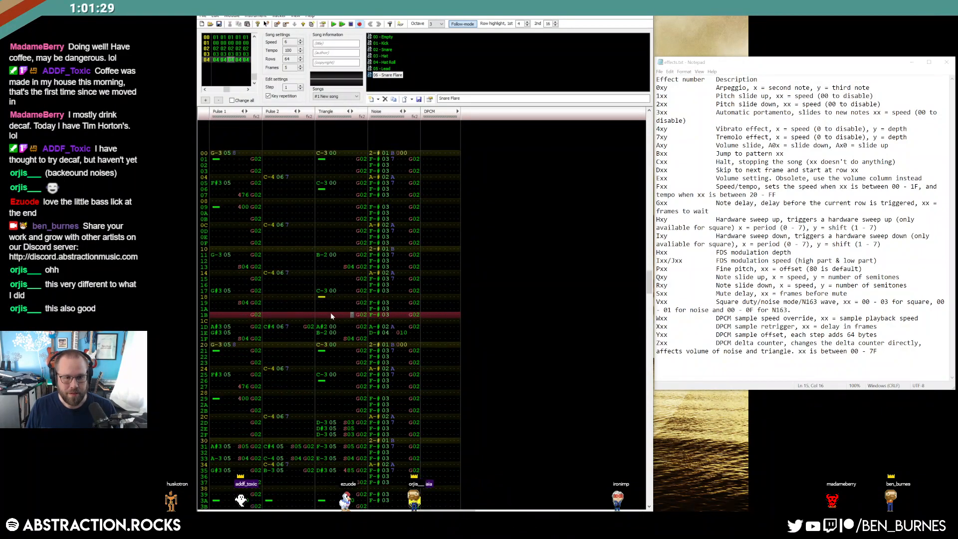
scroll(343, 320, up, 16)
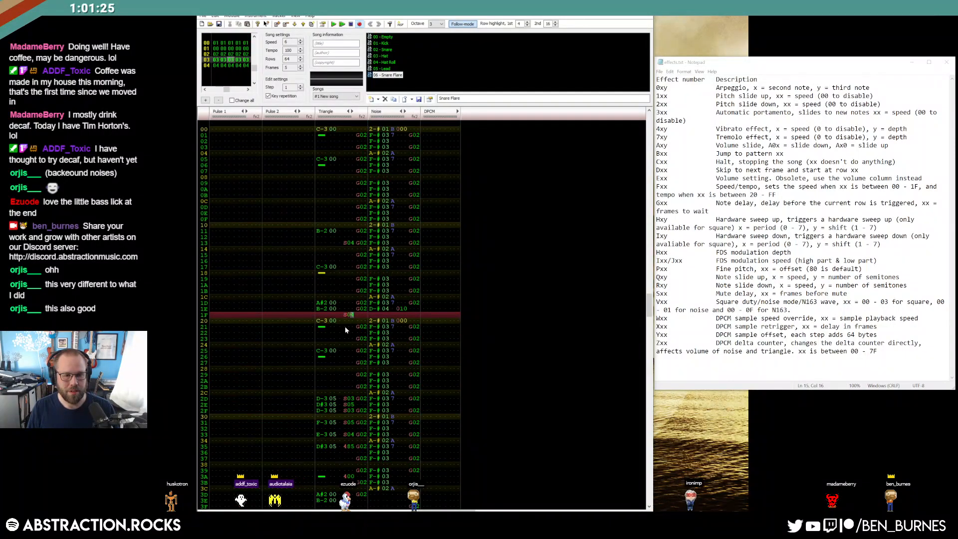
click(272, 250)
key(ctrl+a)
scroll(294, 304, up, 5)
scroll(292, 274, up, 7)
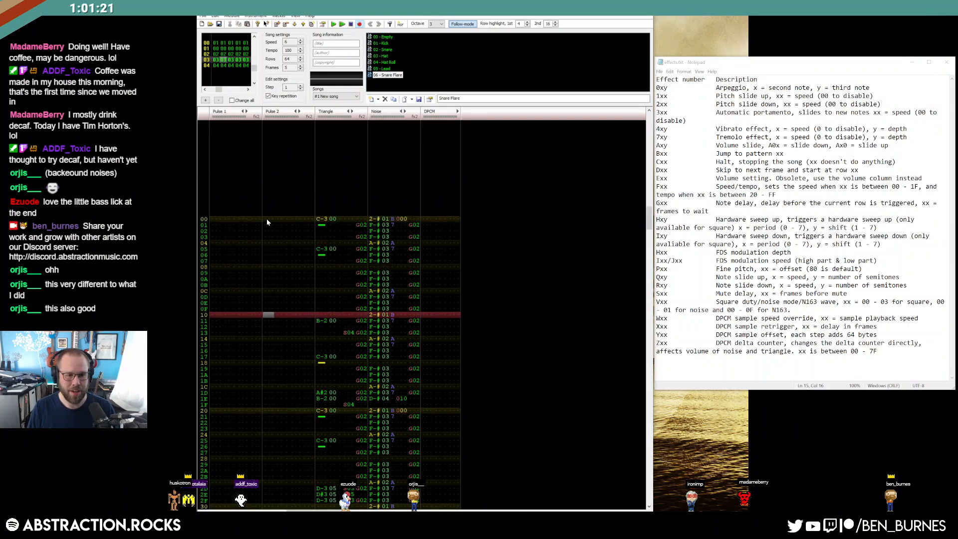
click(267, 220)
key(ctrl+v)
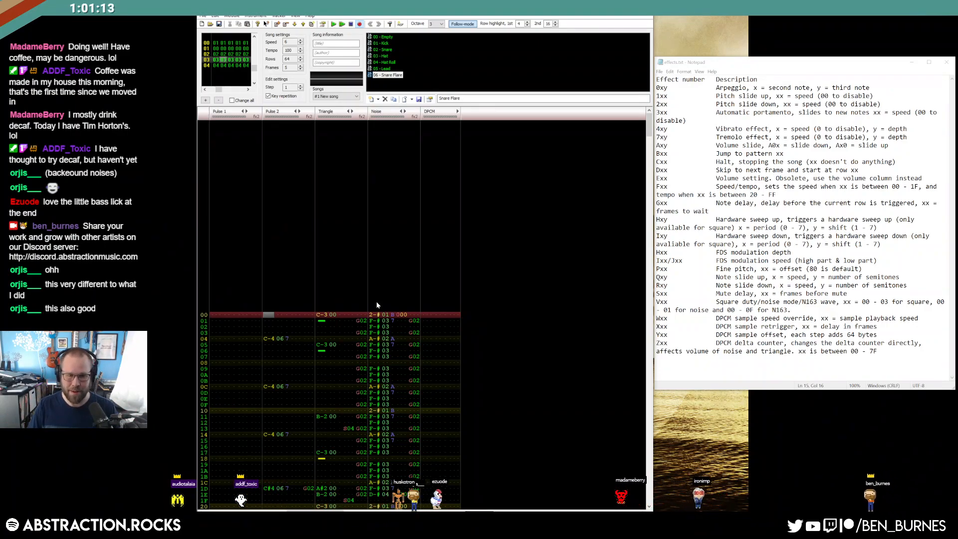
key(Return)
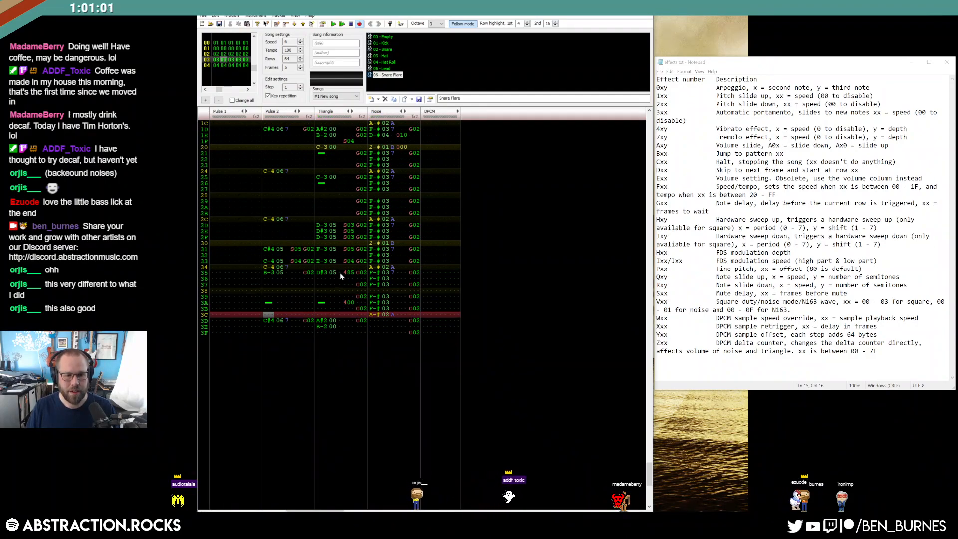
Add vibrato 476 to the Pulse 2 B-3 note on row 35 of frame 03 and 400 to the note cut on row 3A.
click(299, 273)
text(470)
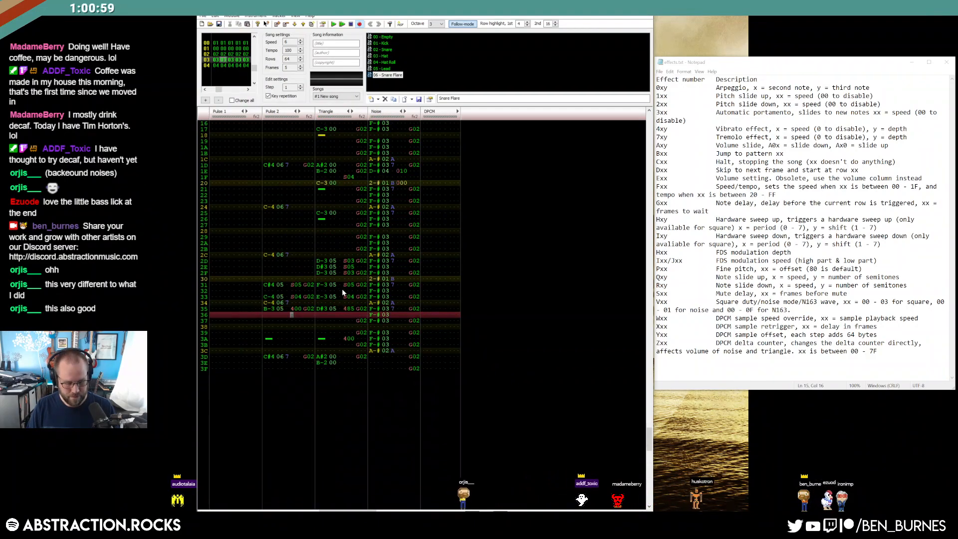
key(Up)
key(Right)
text(6)
key(Down)
key(Down)
key(Down)
key(Down)
key(Left)
key(Left)
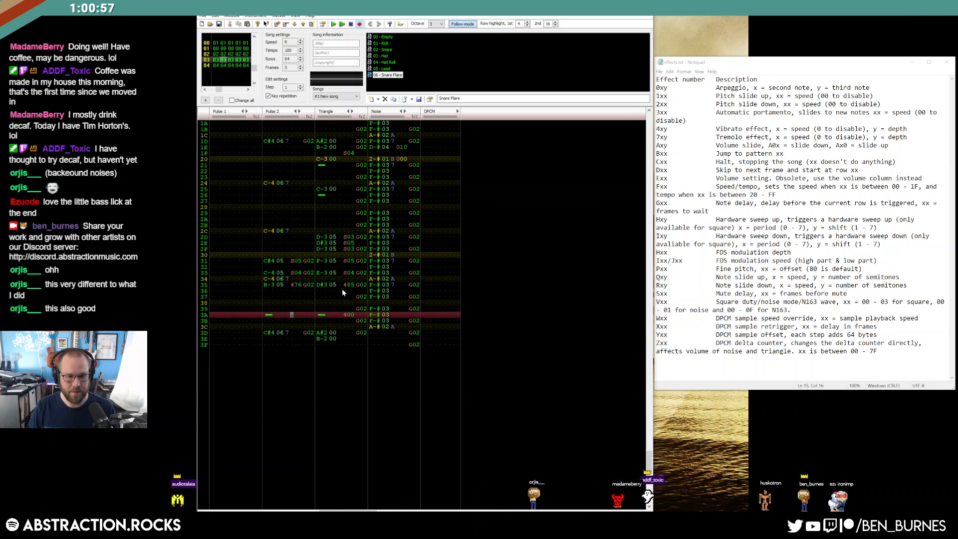
text(400)
Set the volume of the Pulse 2 lead notes from row 31 of frame 03 to 5 and play on into frame 04.
key(Up)
key(Up)
key(Up)
key(Up)
key(Up)
key(Up)
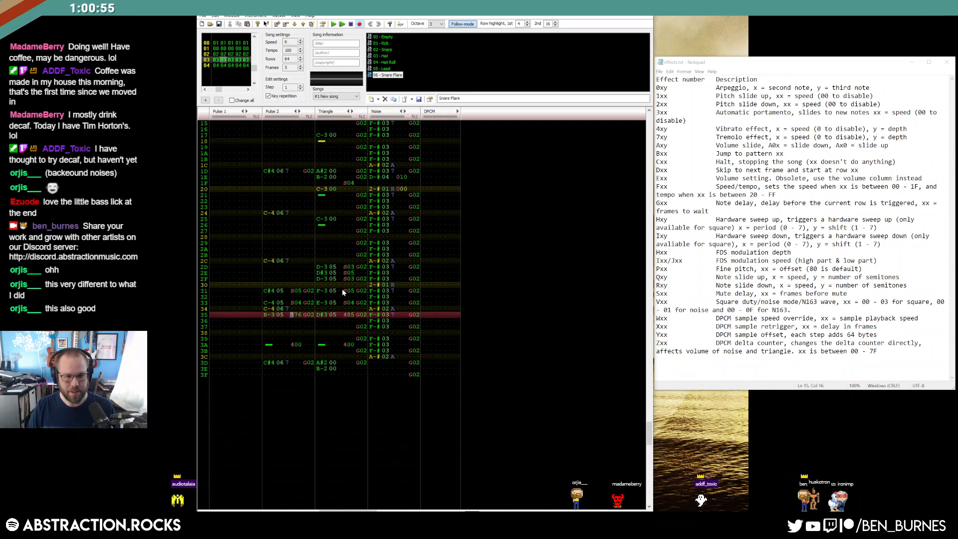
click(286, 290)
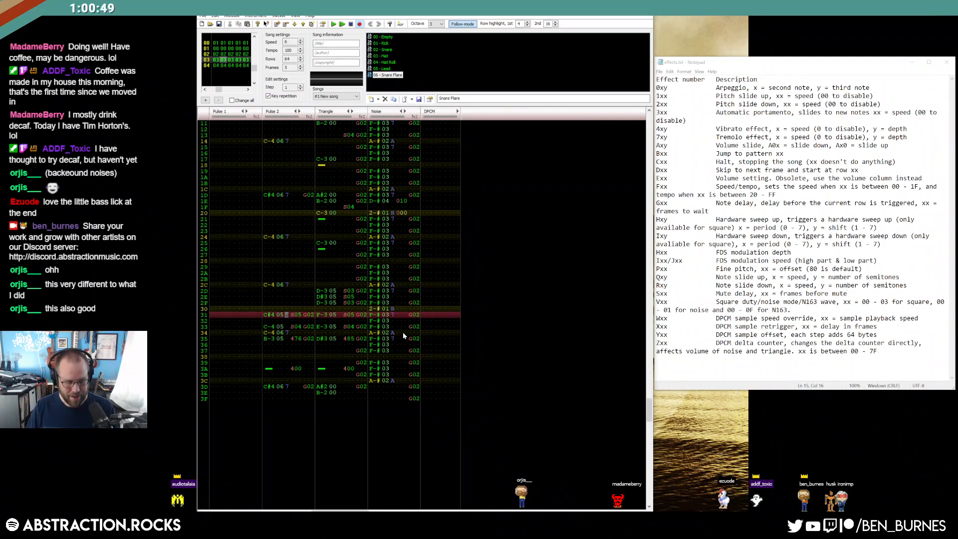
text(5)
key(Down)
key(Down)
key(Down)
text(5)
key(Return)
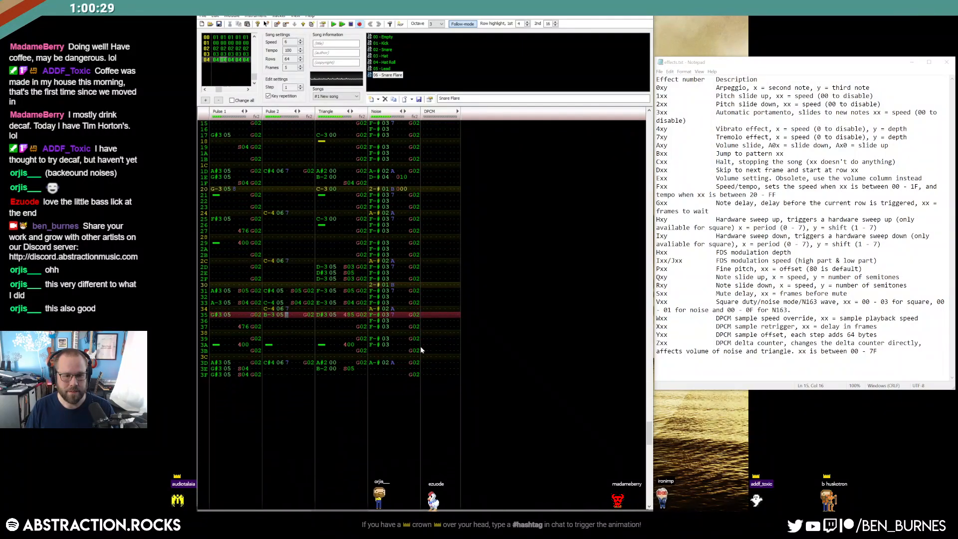
key(Return)
Insert a new frame 05 and copy the contents of all channels of frame 04 into it.
scroll(403, 341, up, 4)
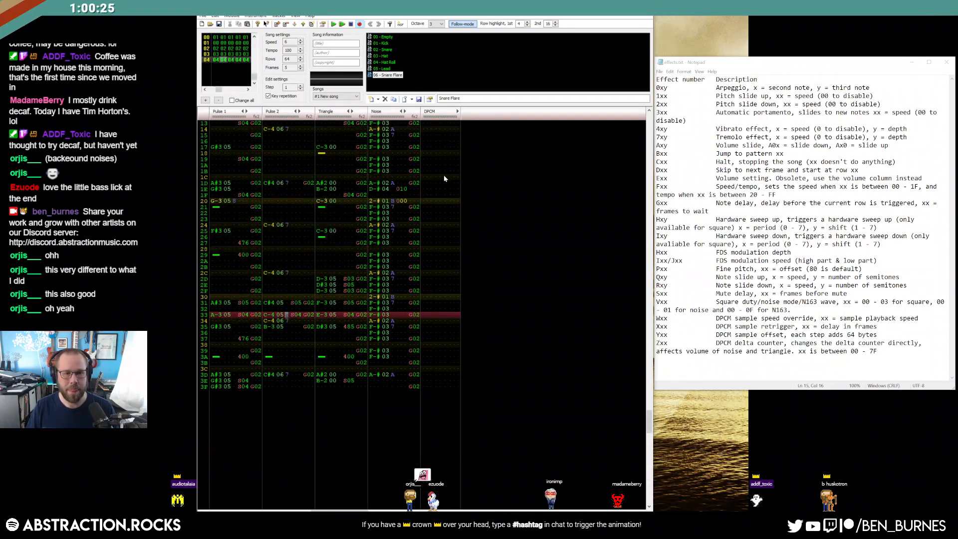
scroll(352, 264, up, 6)
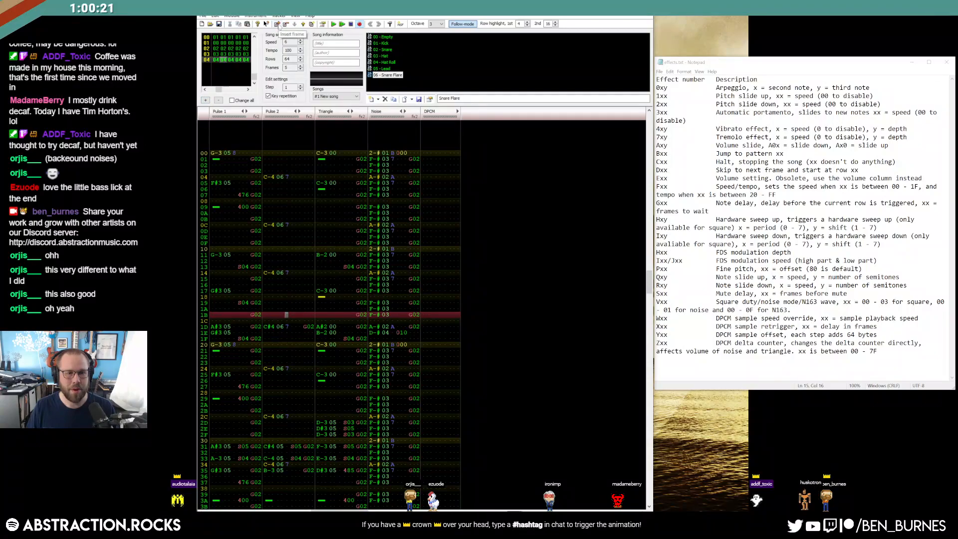
key(ctrl+a)
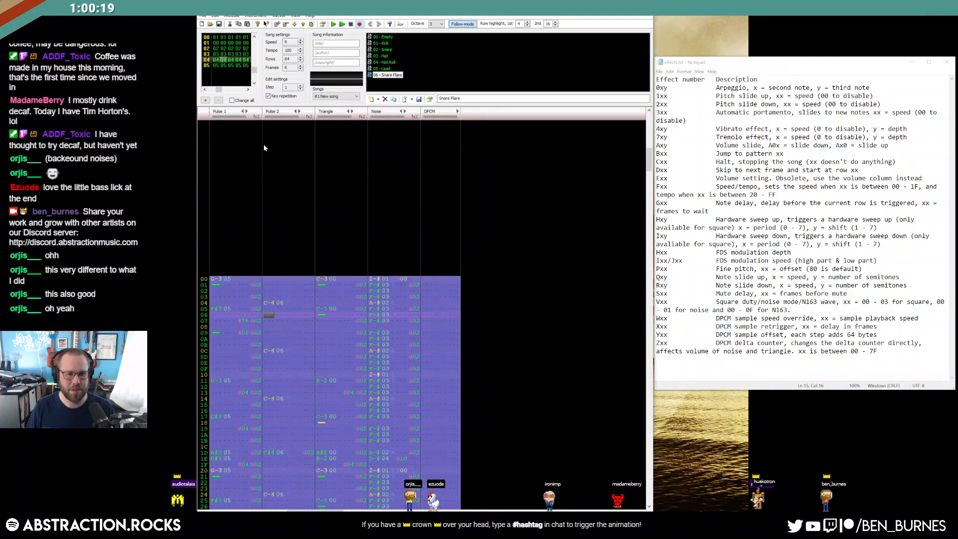
click(218, 65)
click(216, 279)
key(ctrl+v)
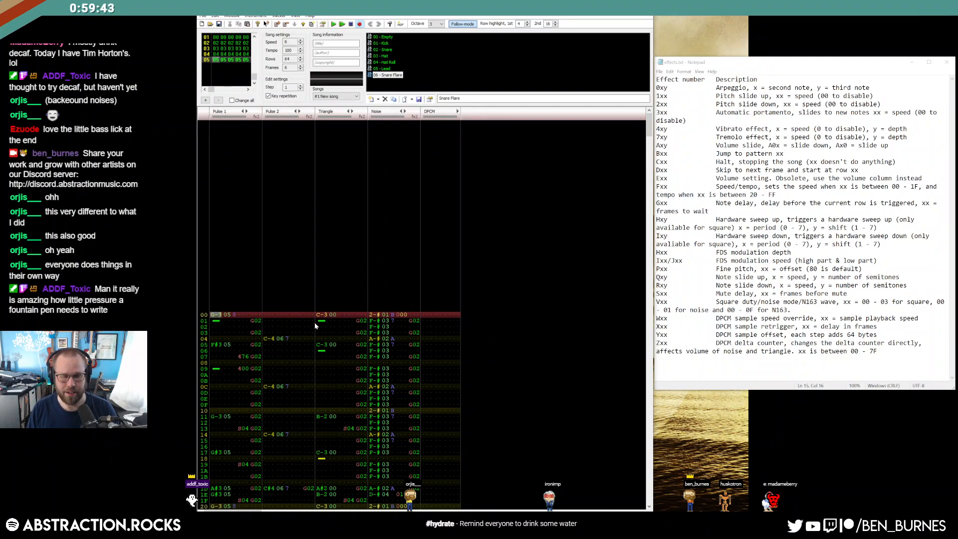
Play frame 05 from row 00 to check the copied parts.
drag(222, 320, 214, 315)
click(213, 316)
double_click(250, 321)
key(Return)
scroll(360, 343, up, 5)
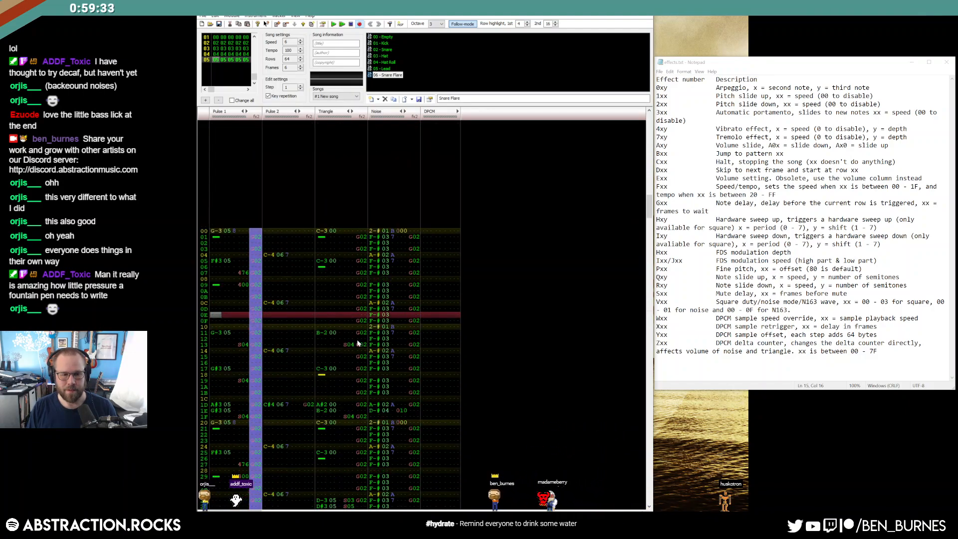
click(304, 230)
Enter a G-4 note with volume 8 on row 02 of Pulse 2 in frame 05.
drag(214, 316, 234, 315)
key(ctrl+c)
click(269, 327)
key(ctrl+v)
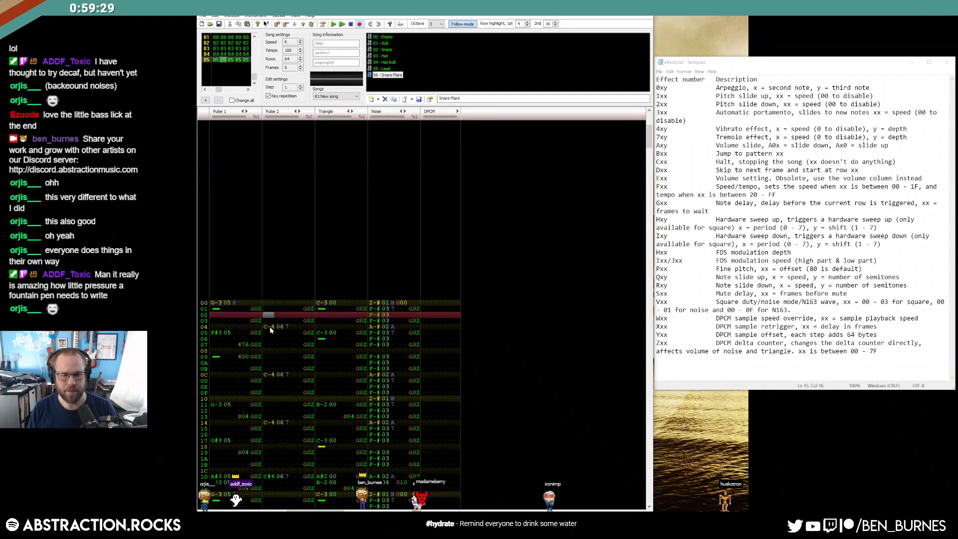
key(t)
key(Up)
key(Right)
key(Right)
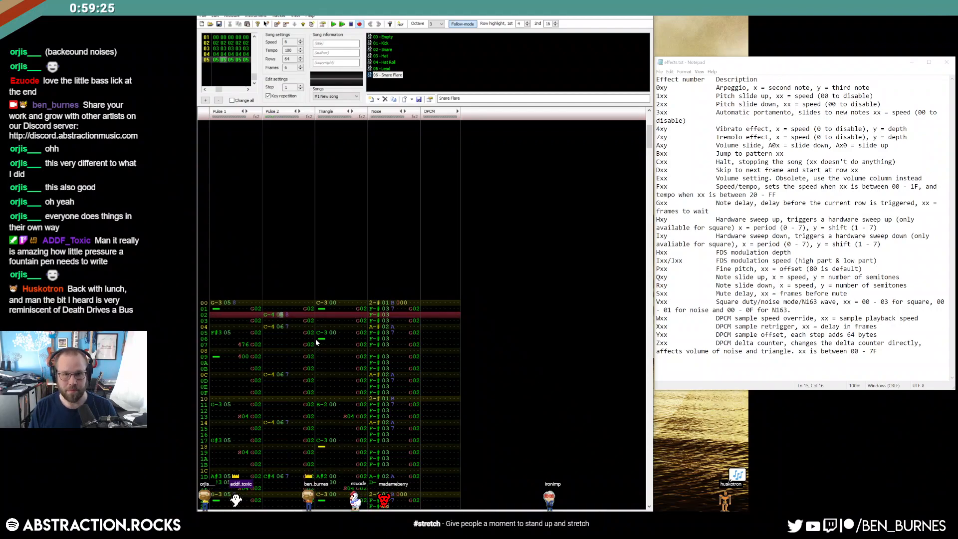
Select the Lead instrument and re-enter the G-4 on row 02 of Pulse 2 with instrument 05.
key(ctrl+Up)
key(Left)
key(Left)
key(Left)
key(Right)
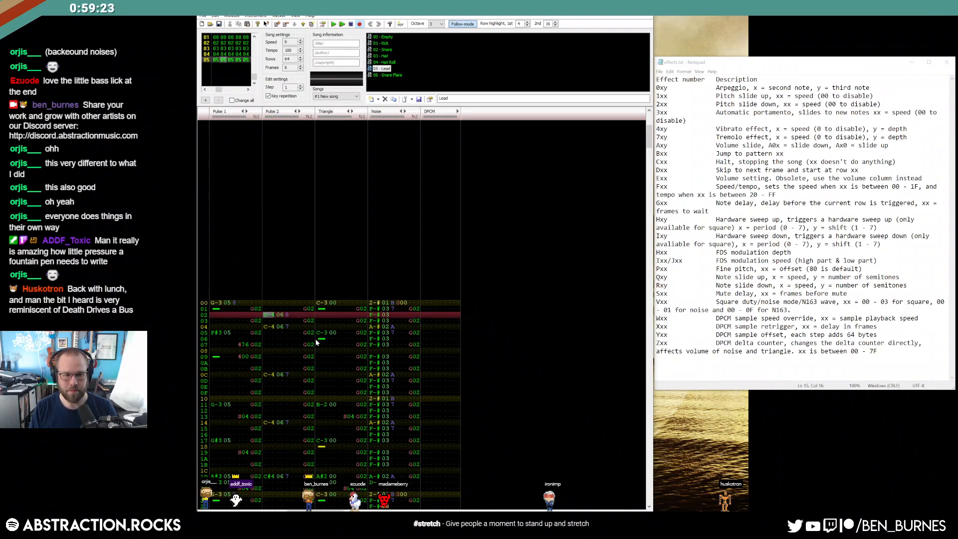
key(t)
Add a mute delay effect S00 to rows 02 and 03 of Pulse 2.
key(Right)
key(Right)
key(Right)
key(Right)
key(Up)
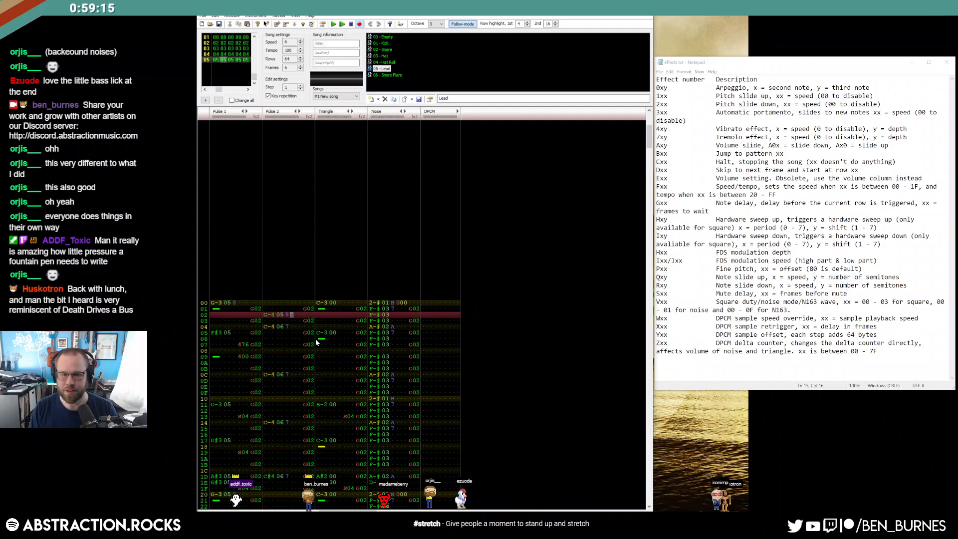
text(ss)
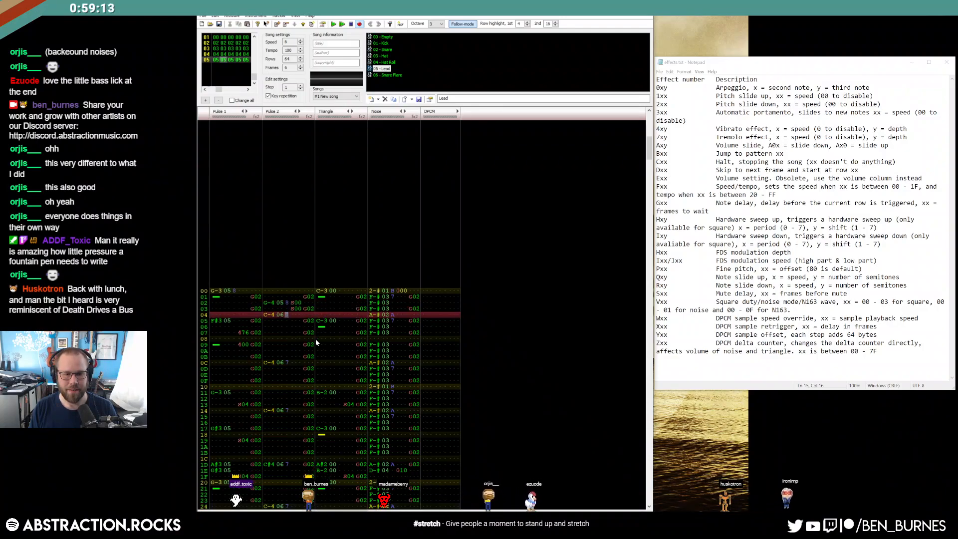
Enter a second Lead G-4 on row 03 of Pulse 2 in frame 05.
key(Up)
key(Left)
key(Left)
key(Left)
key(Left)
key(t)
Set the Pulse 2 mute delays to S04 on row 02 and S03 on row 03.
key(Up)
key(Right)
key(Right)
key(Right)
key(Right)
key(Right)
key(Right)
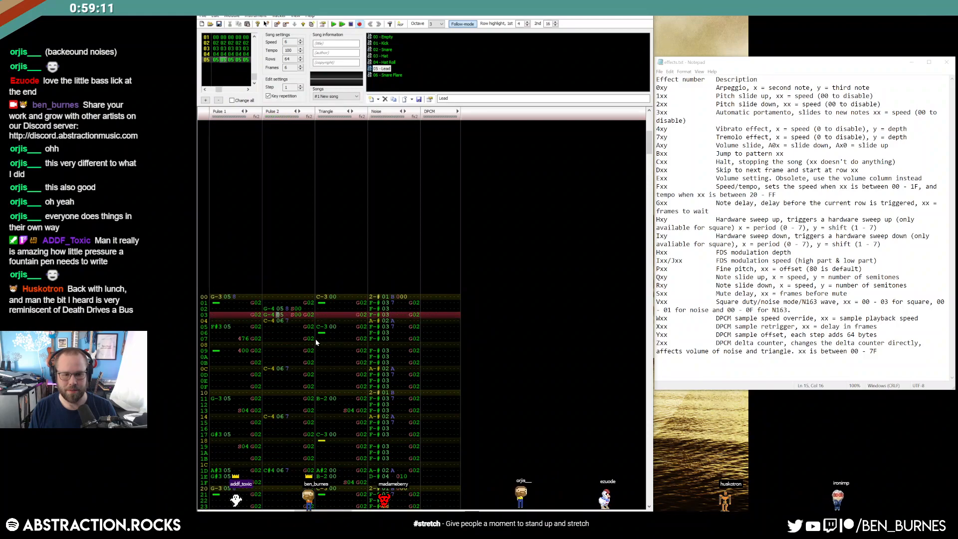
key(Up)
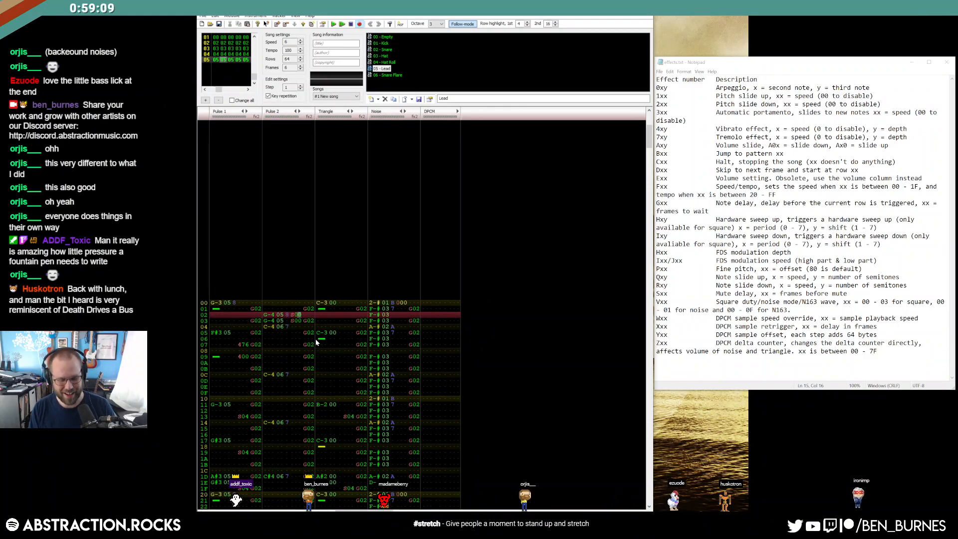
text(4)
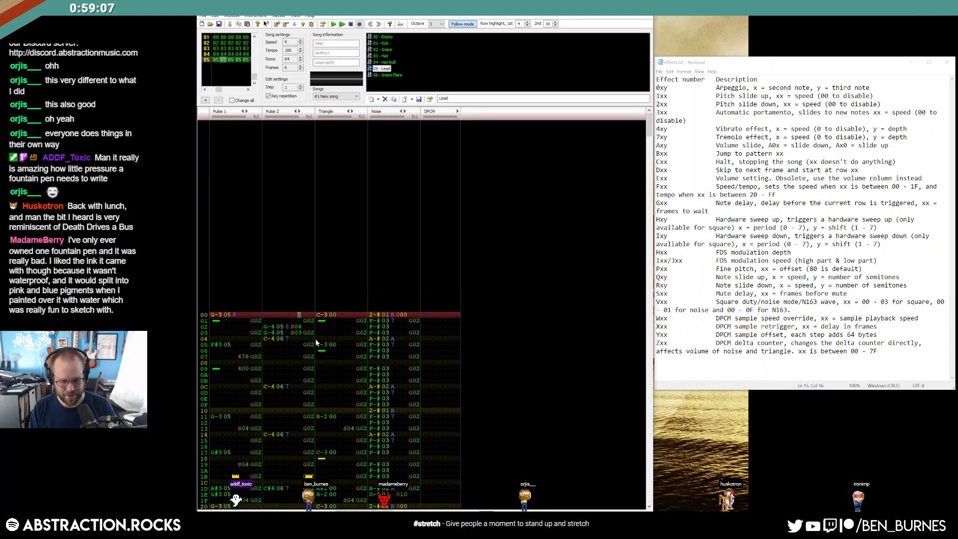
text(3)
Enter the Lead notes A-4, A#4 and A-4 on rows 07, 08 and 09 of Pulse 2 in frame 05.
key(Left)
key(Left)
key(Left)
key(Left)
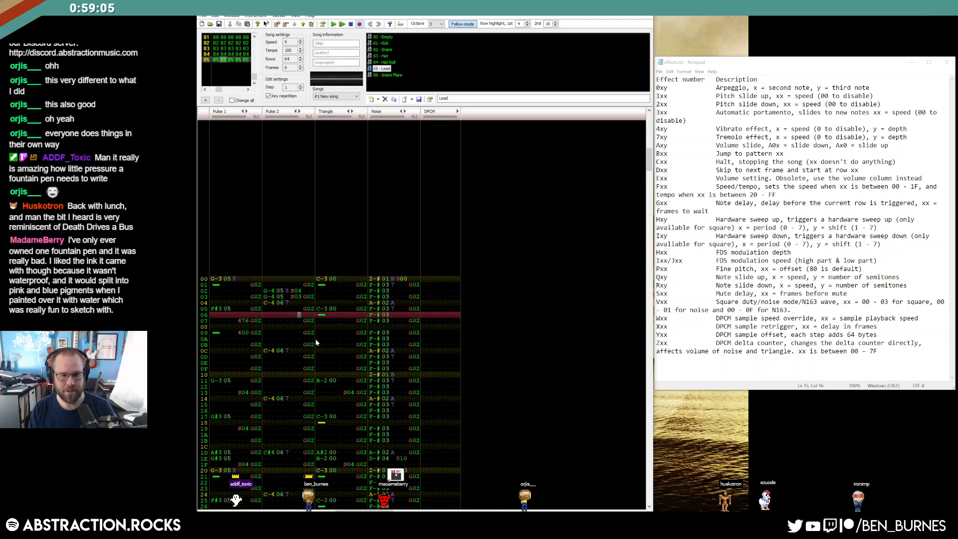
key(Down)
key(Down)
key(Down)
key(Left)
key(Left)
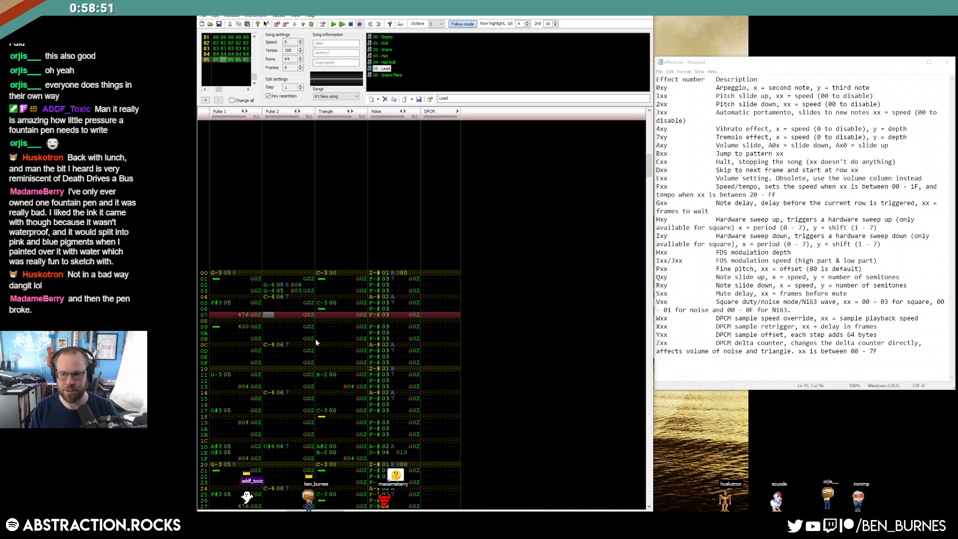
key(6)
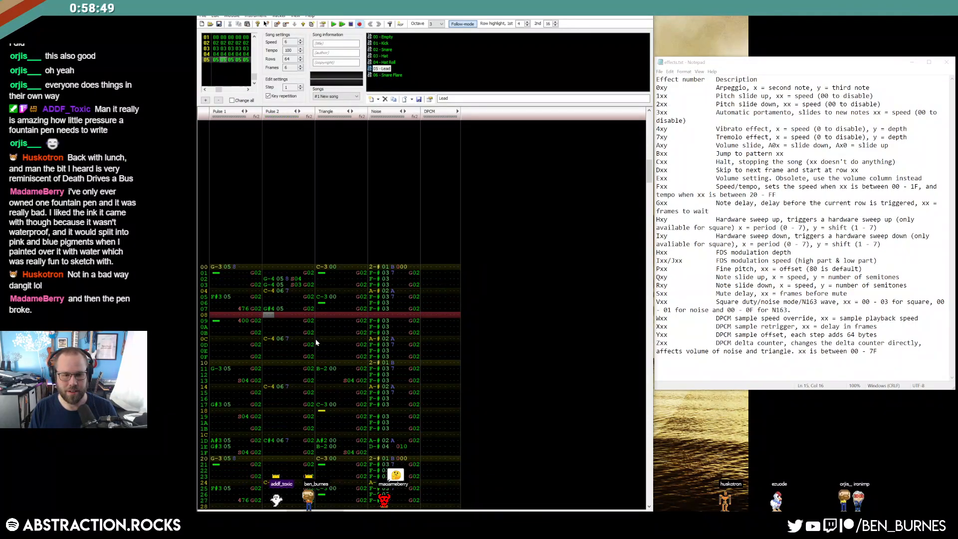
key(y)
key(Up)
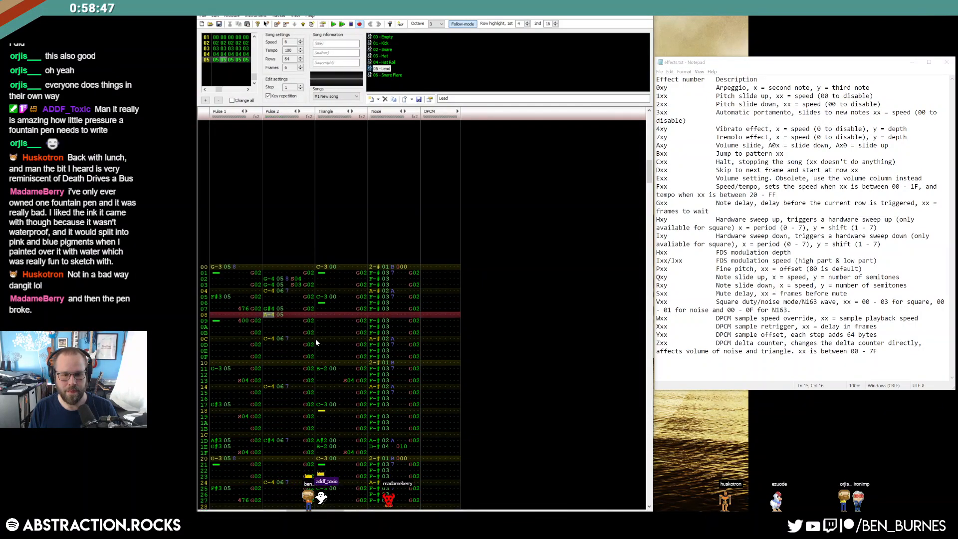
key(Up)
key(y)
key(7)
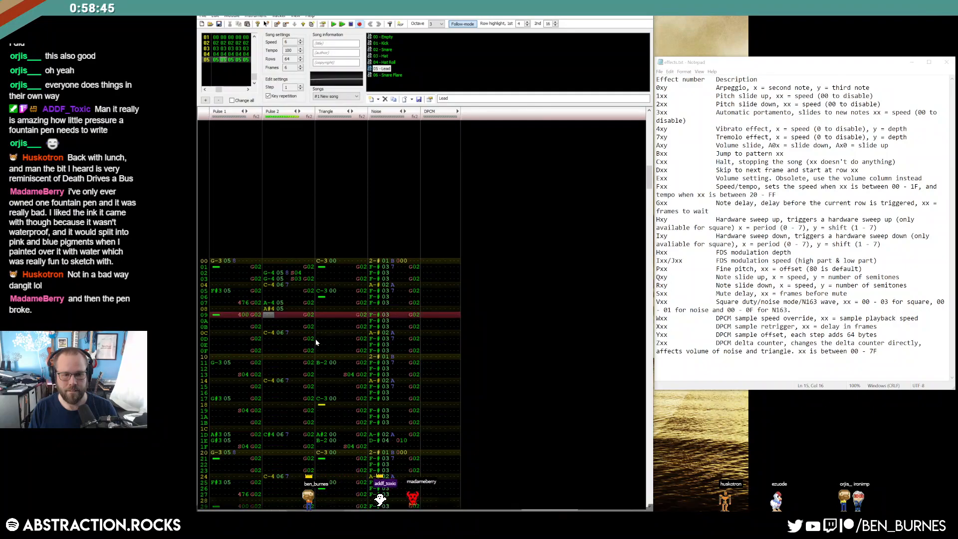
key(y)
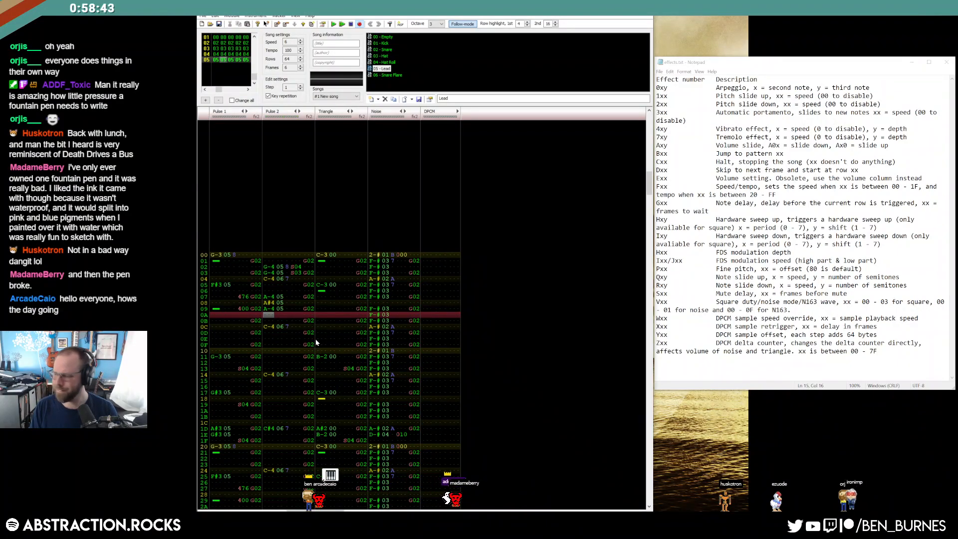
Add a mute delay effect S00 to the Pulse 2 notes on rows 07 and 08.
key(Up)
key(Up)
key(Up)
key(Right)
key(Right)
key(Right)
key(Right)
text(ss)
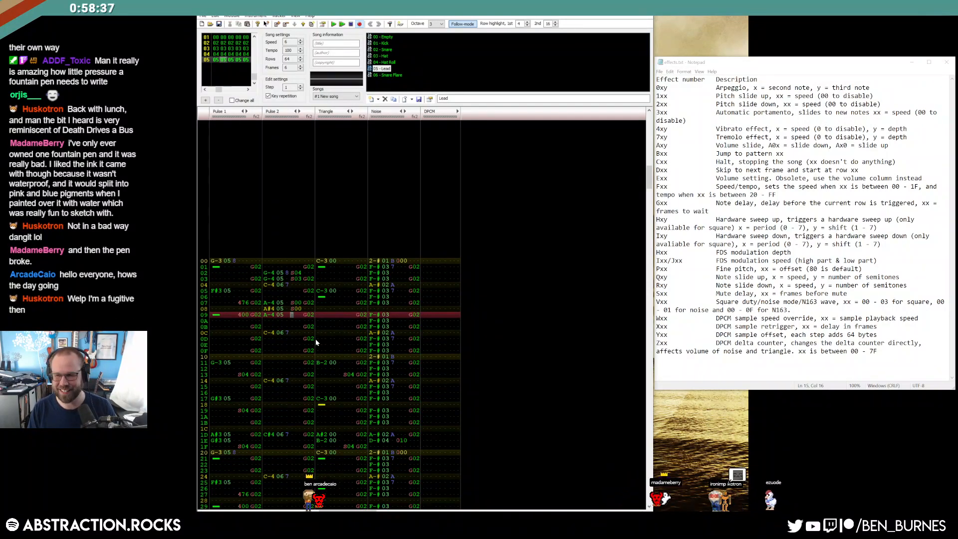
Enter a Lead G#4 on row 0A of Pulse 2, ending the run that starts on row 07.
key(Down)
key(Left)
key(Left)
key(Left)
key(Left)
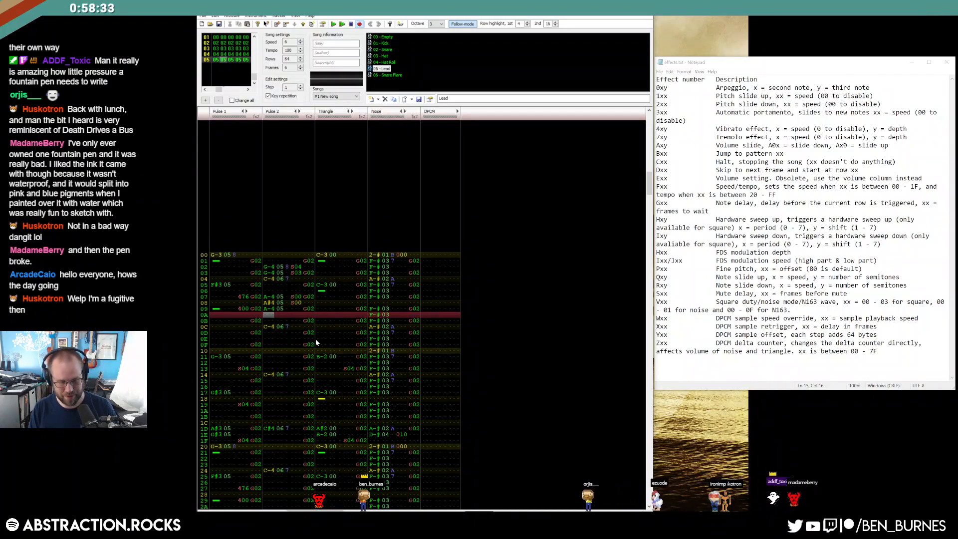
key(6)
Set the Pulse 2 mute delays on rows 07 to 0A to S03, S04, S03 and S04, and play the frame from row 00.
key(Right)
key(Right)
key(Right)
key(Right)
key(Up)
key(Up)
key(Up)
key(Up)
key(Right)
key(Right)
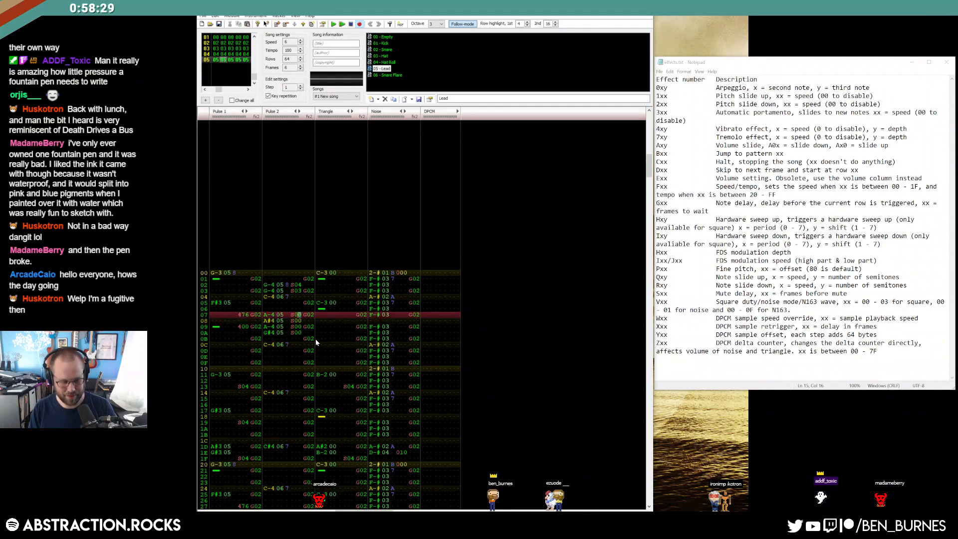
key(3)
key(4)
key(3)
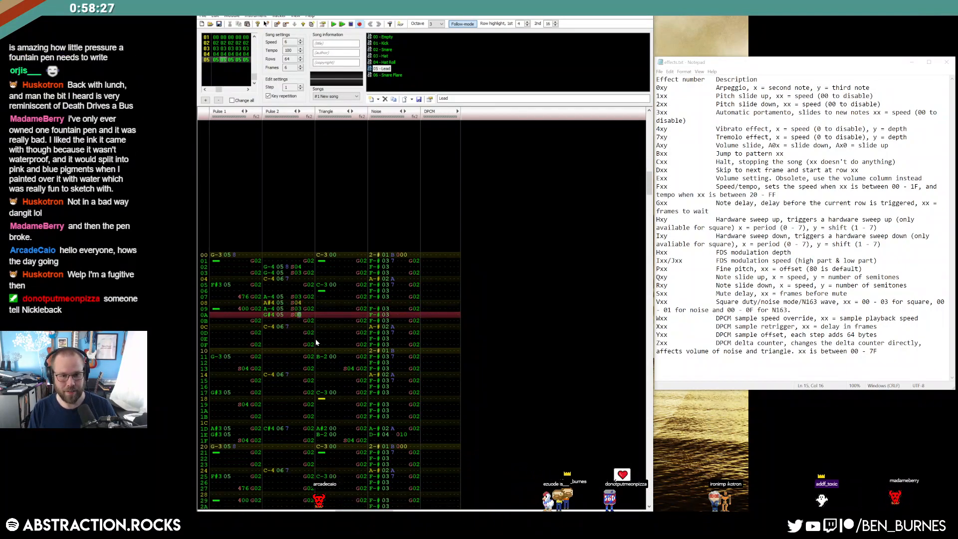
key(4)
key(Home)
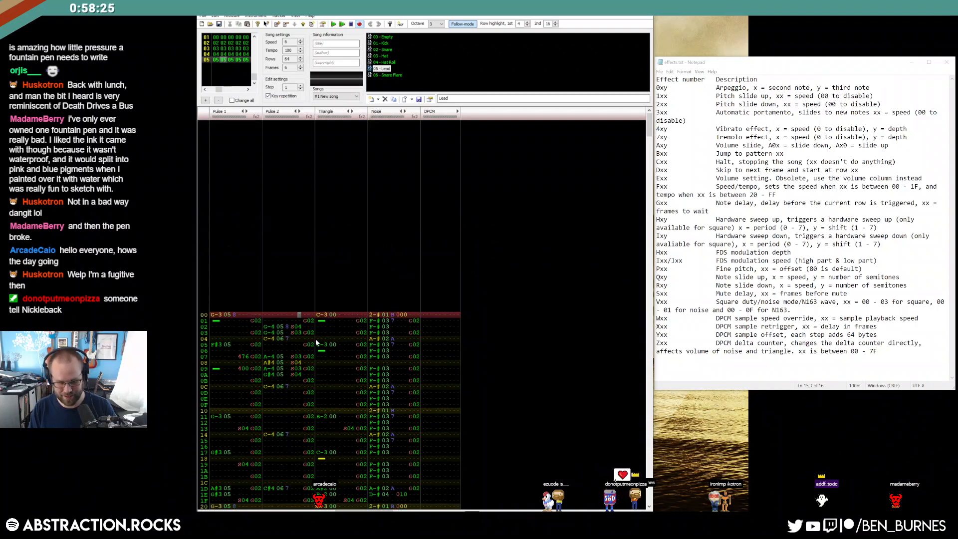
key(Return)
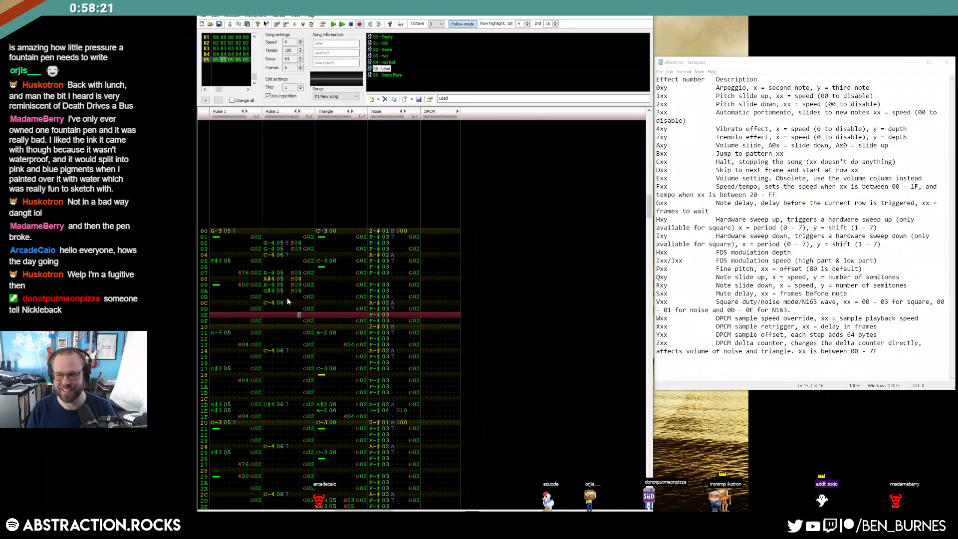
Move the four-note Pulse 2 run from rows 07–0A to rows 0D–10 and play the frame from row 00.
click(270, 274)
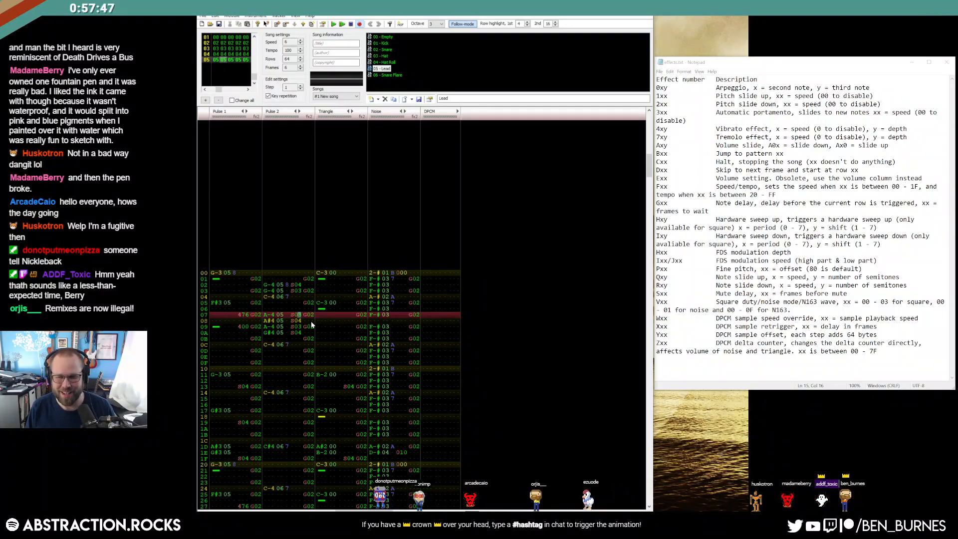
drag(270, 316, 274, 355)
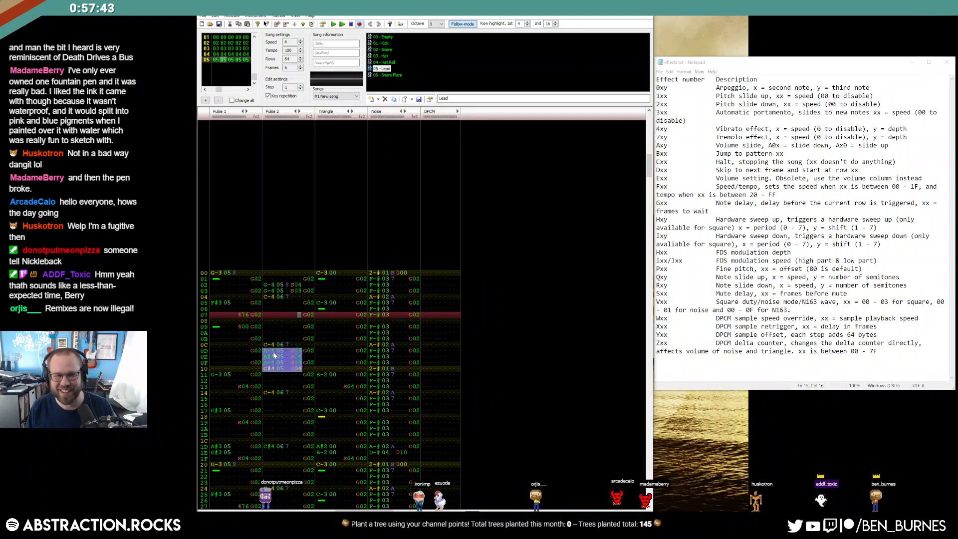
click(268, 274)
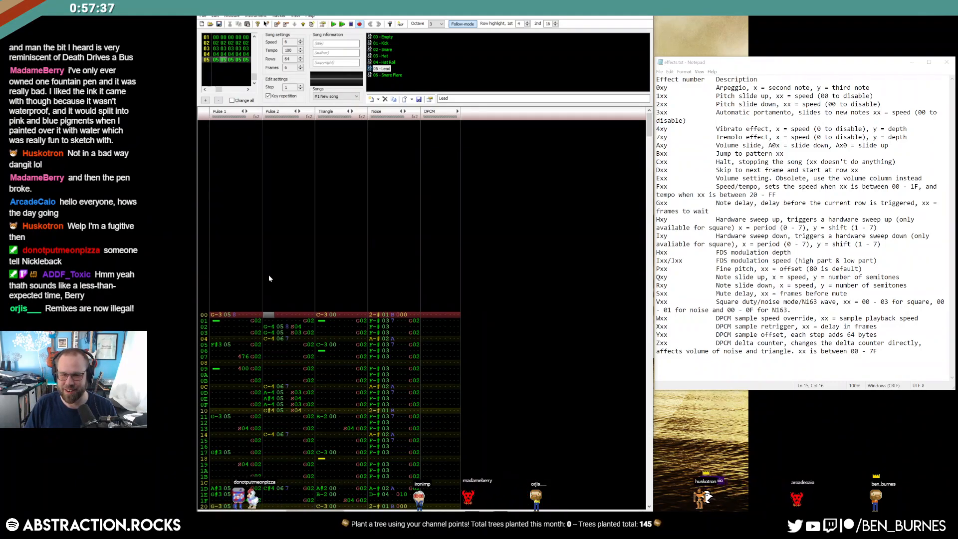
key(Return)
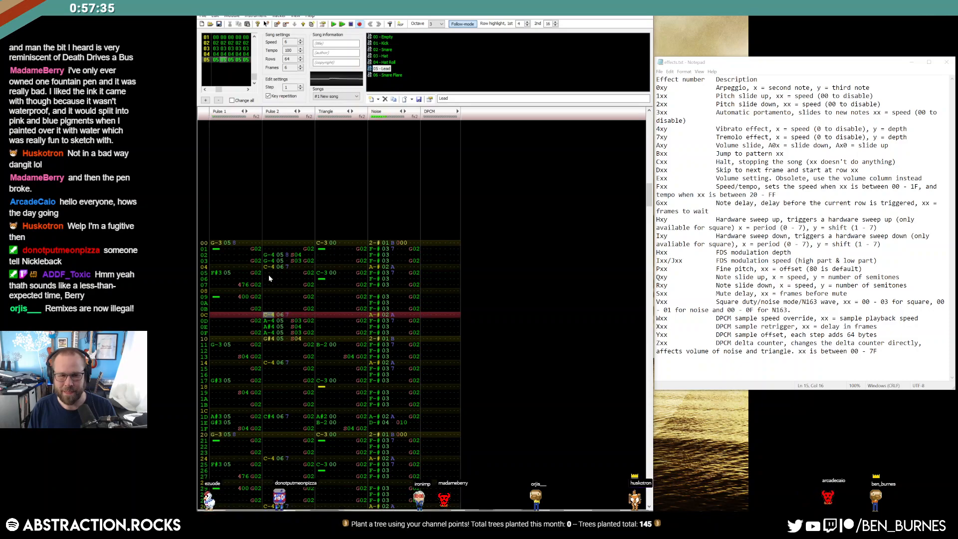
key(Return)
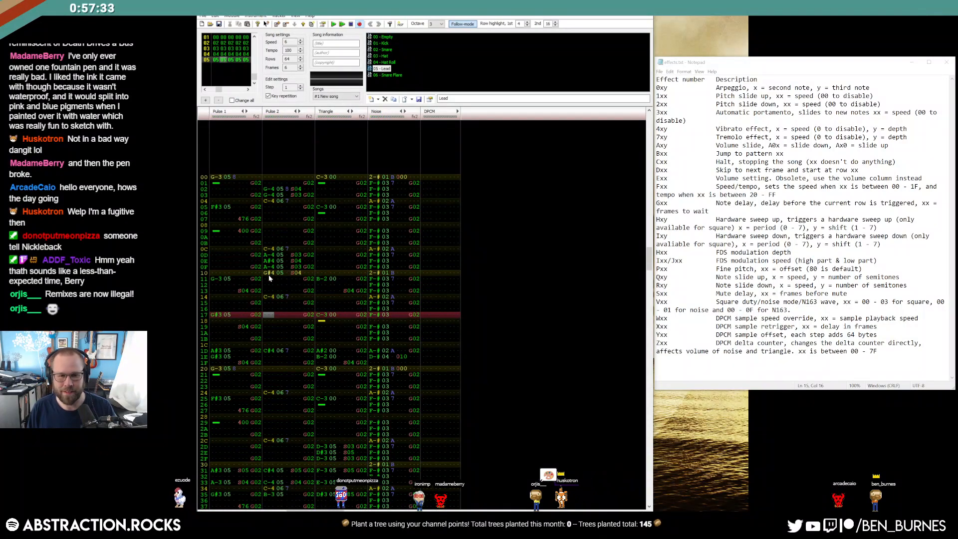
Enter a Lead G-4 with mute delay S03 on row 11 of Pulse 2.
click(270, 285)
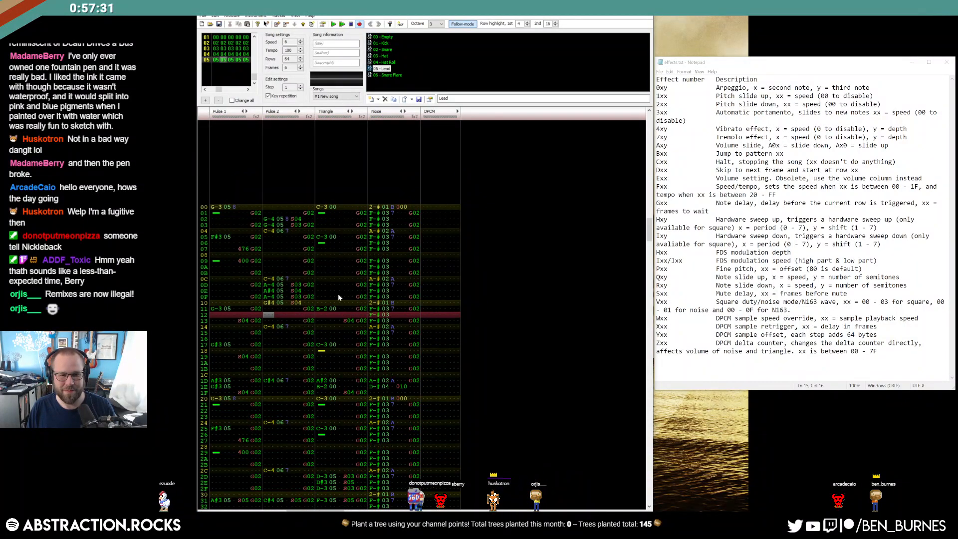
key(Up)
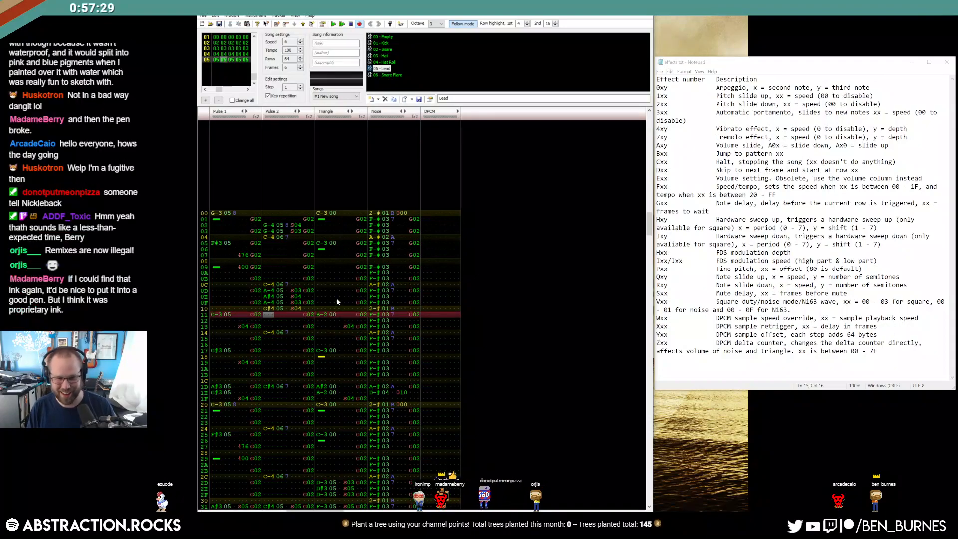
key(n)
key(Up)
key(t)
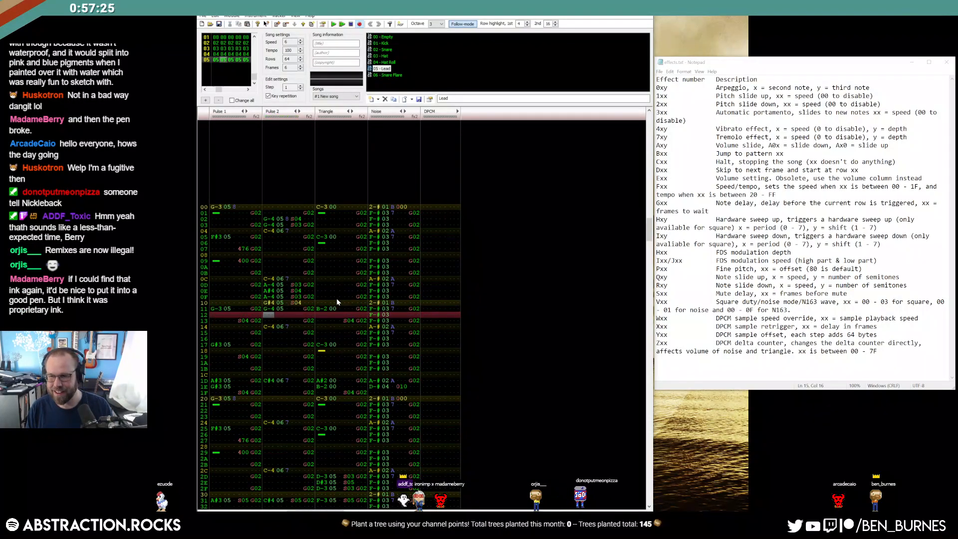
key(Up)
key(Right)
key(Right)
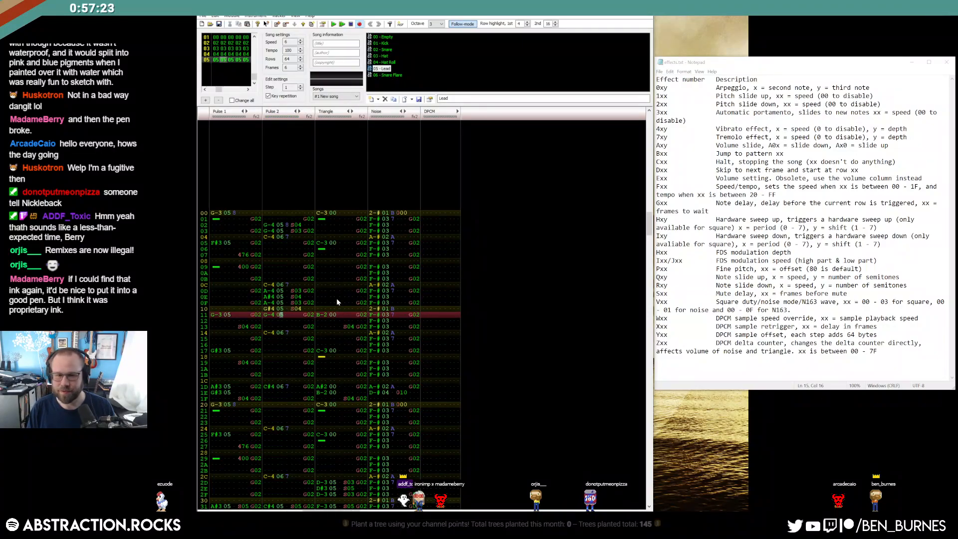
key(Right)
text(s0)
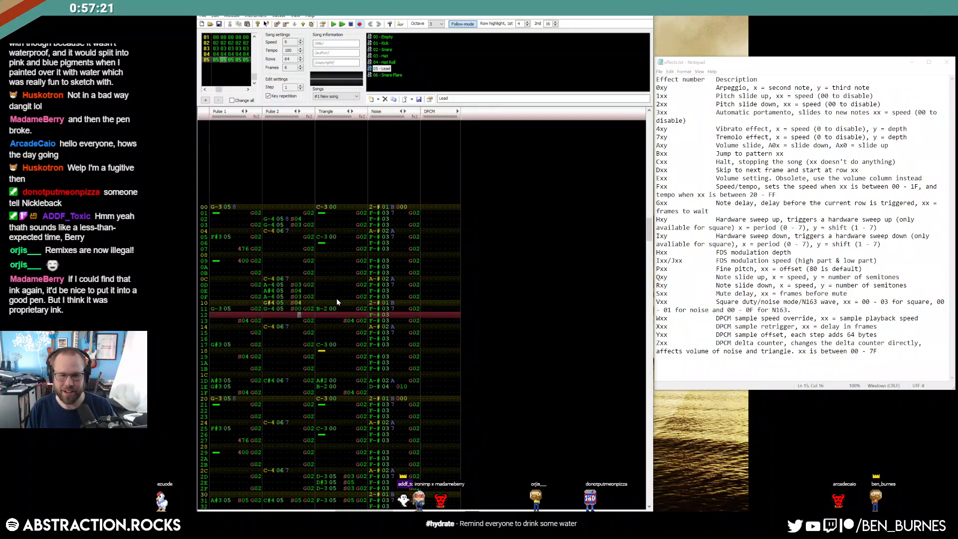
text(3)
Play frame 05 back and delete the G#4 with its S04 effect from row 10 of Pulse 2.
key(Up)
key(Up)
key(Up)
key(Up)
key(Up)
key(Up)
key(Up)
key(Up)
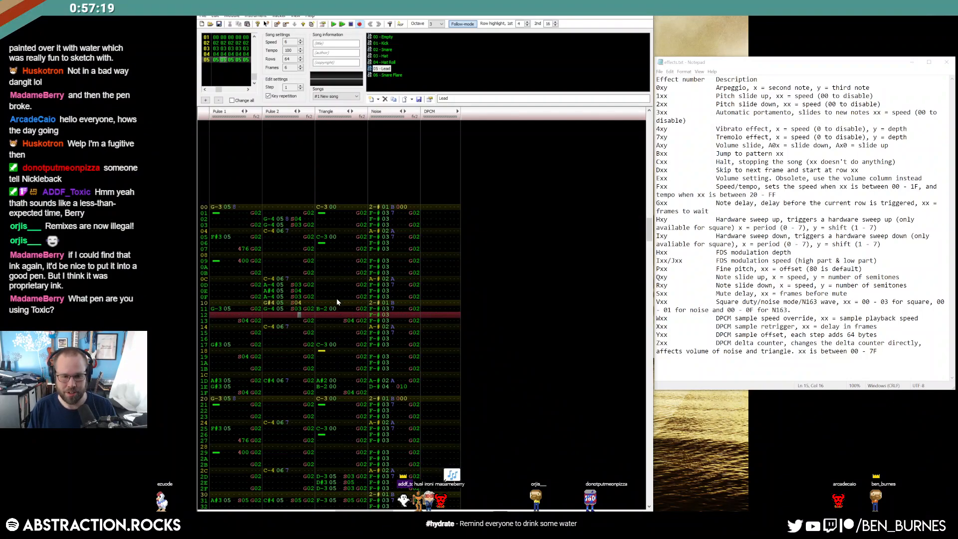
key(Return)
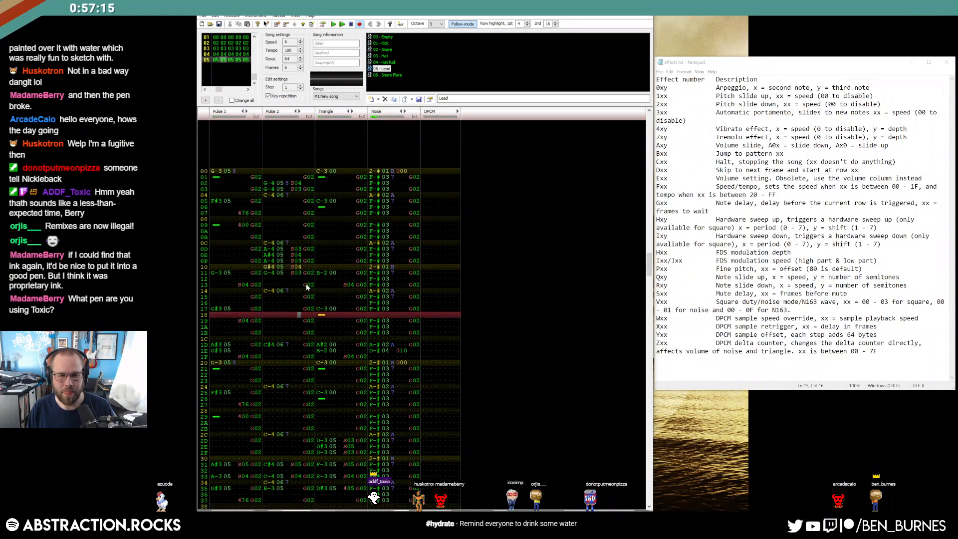
key(Return)
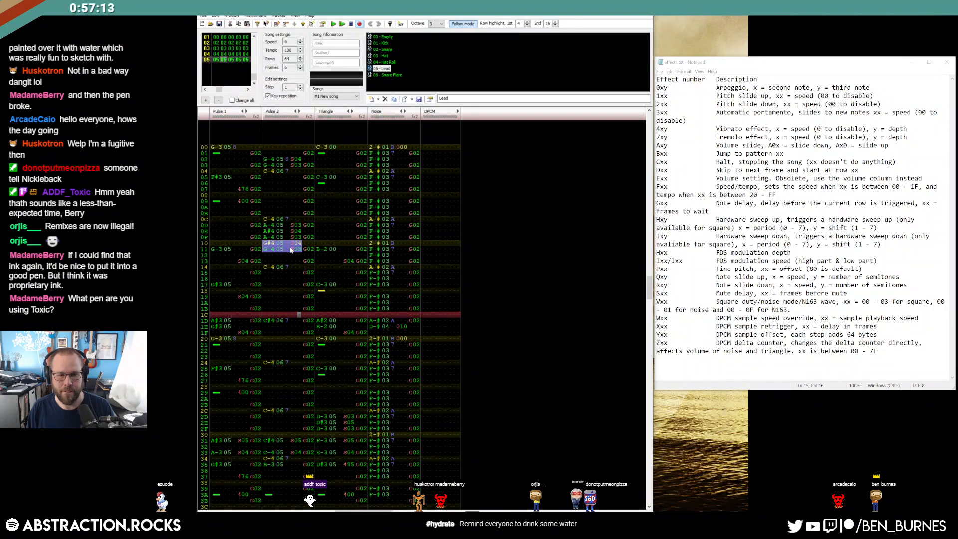
click(266, 248)
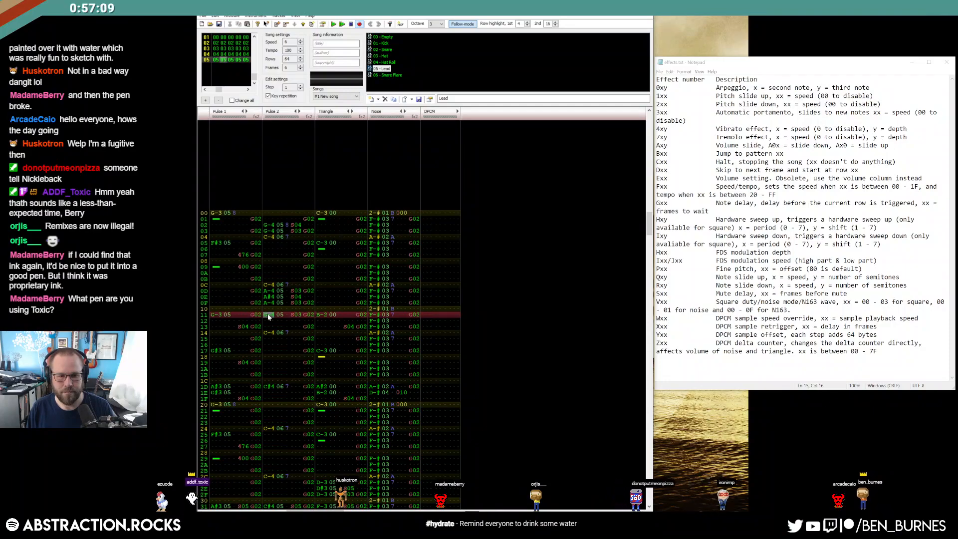
Undo the last deletion on row 10 of Pulse 2, delete the G-4 with S03 from row 11 and play the frame.
drag(266, 315, 295, 316)
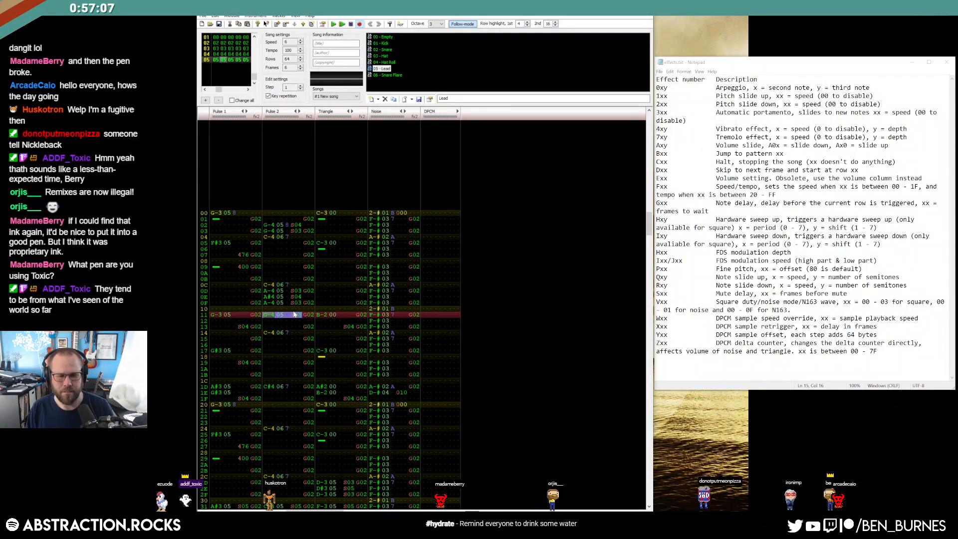
key(ctrl+z)
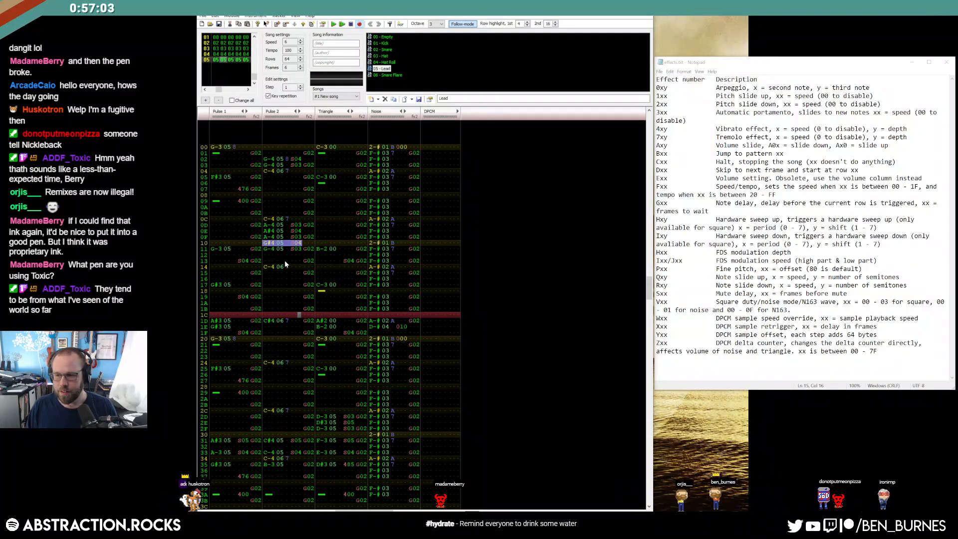
drag(273, 248, 294, 251)
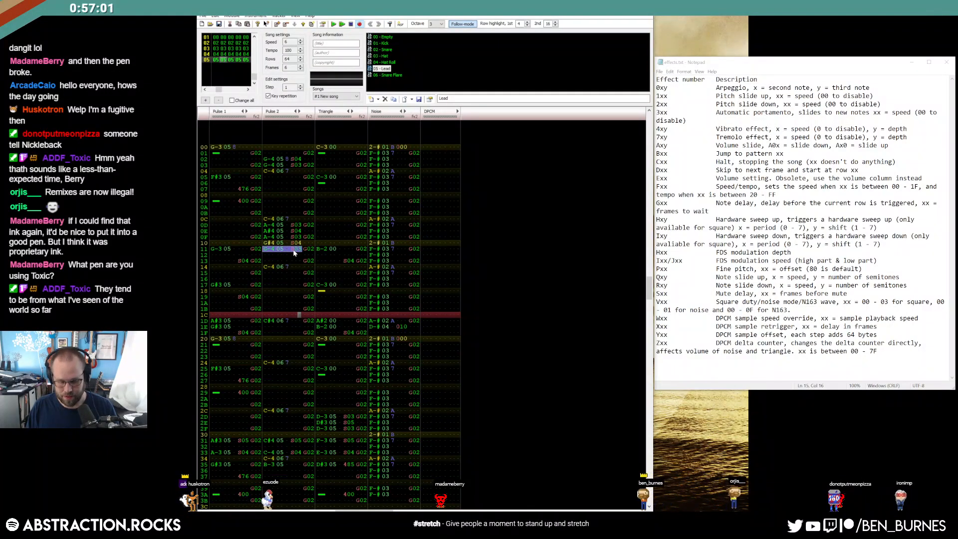
key(Return)
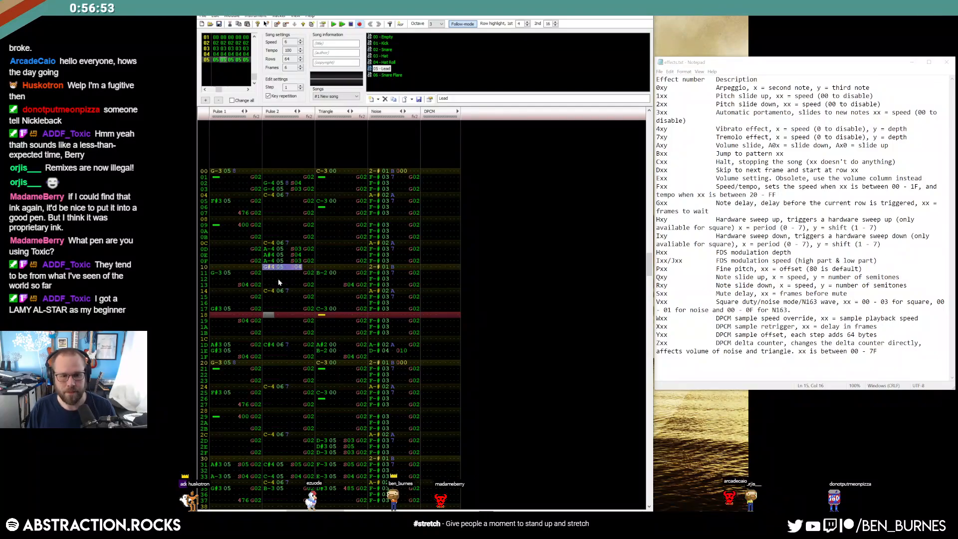
Copy the G#4 with mute delay S04 from row 10 to rows 13, 15 and 17 of Pulse 2 and play the frame.
click(266, 286)
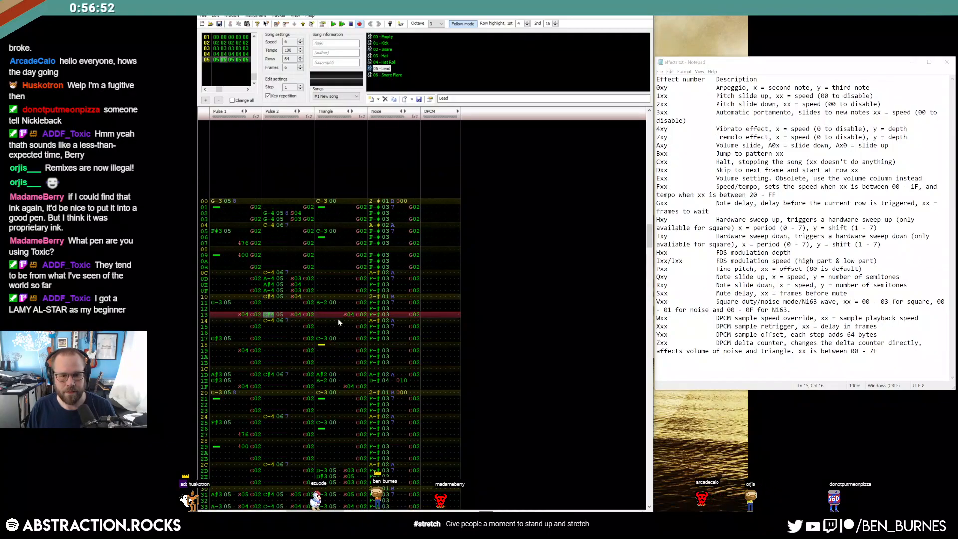
click(268, 327)
key(ctrl+v)
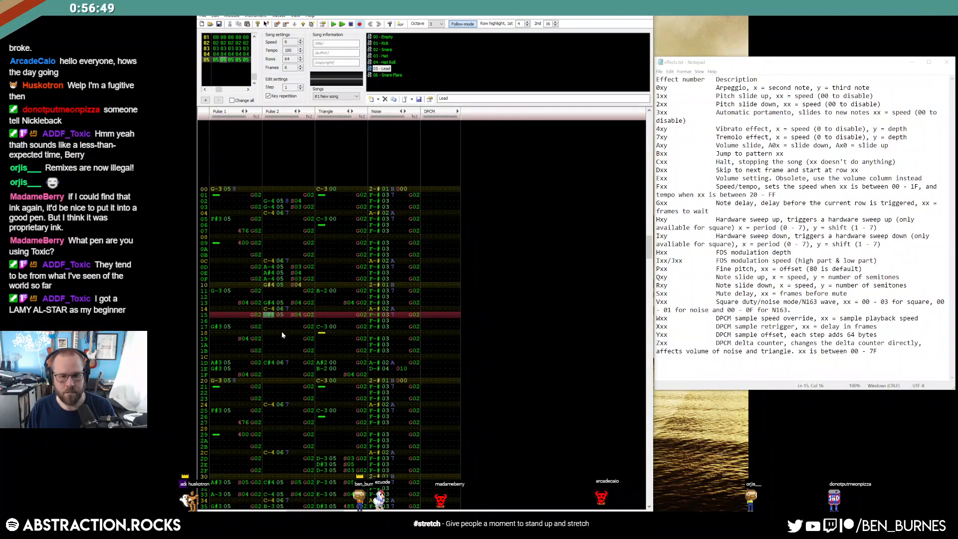
click(268, 327)
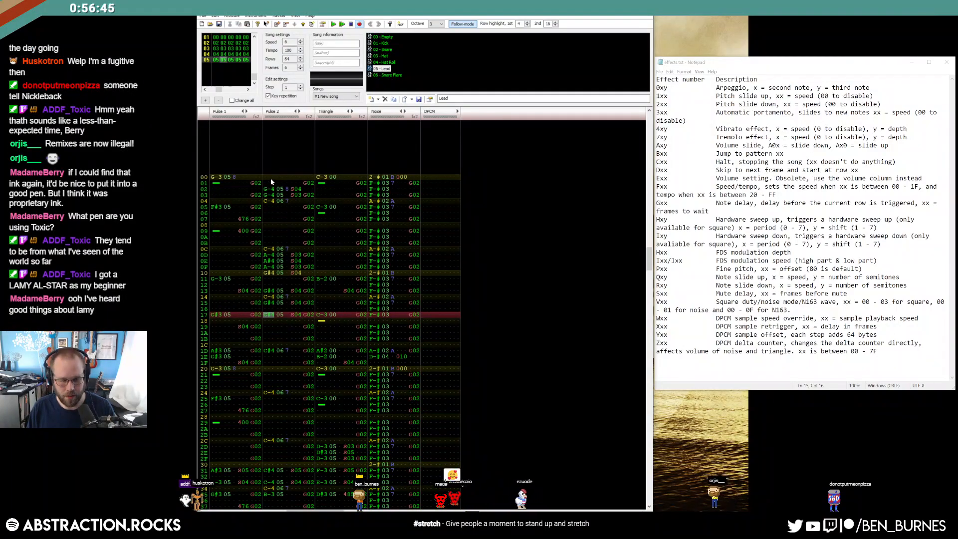
key(Return)
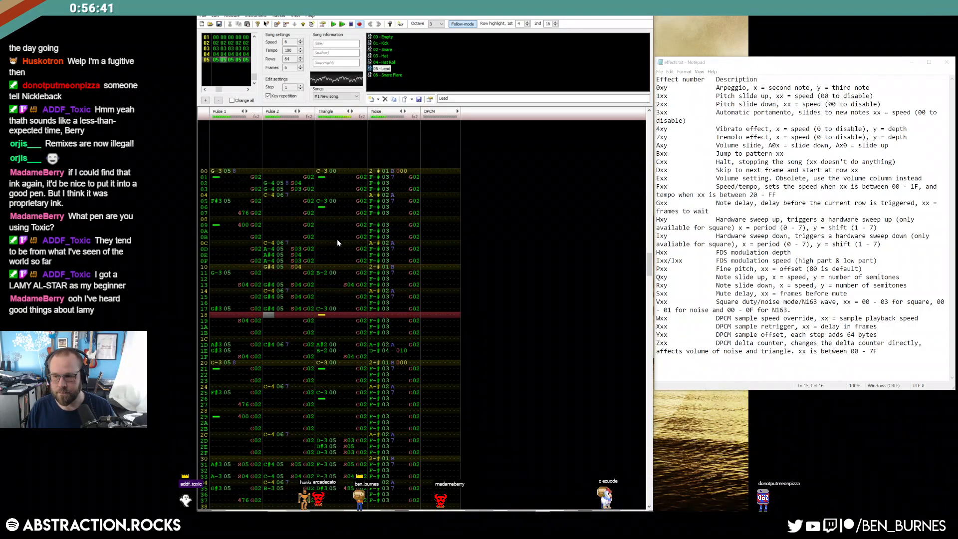
key(Return)
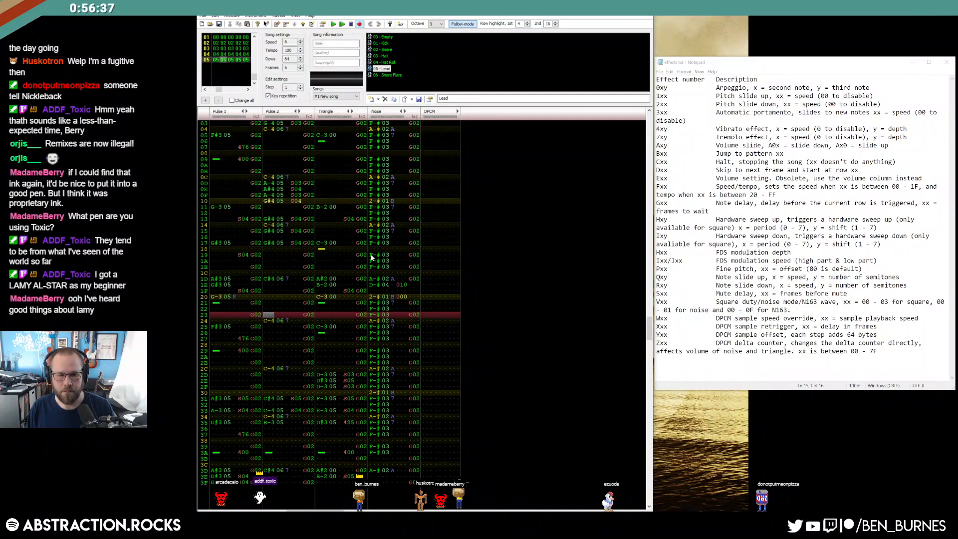
Set the mute delay on row 19 of Pulse 1 to S03 and play the frame back.
key(Delete)
click(244, 256)
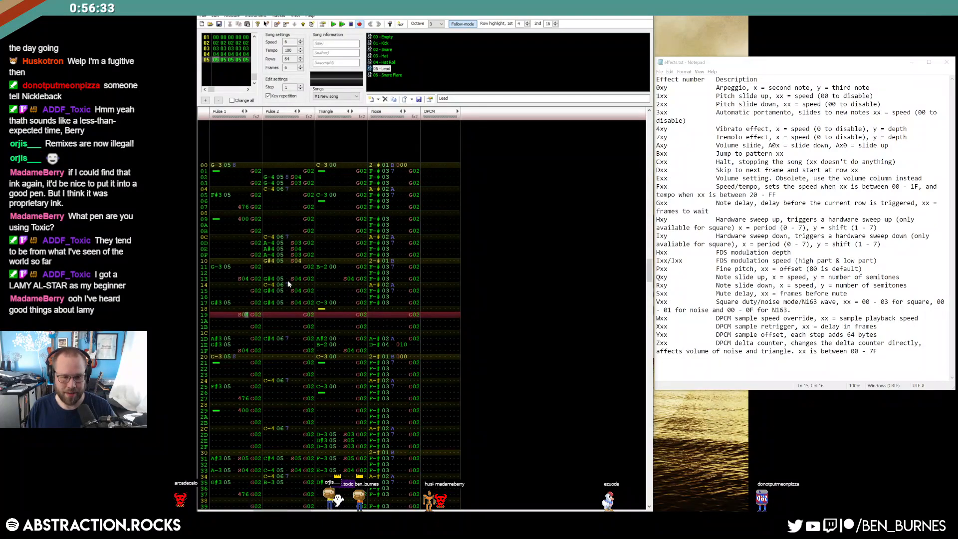
text(3)
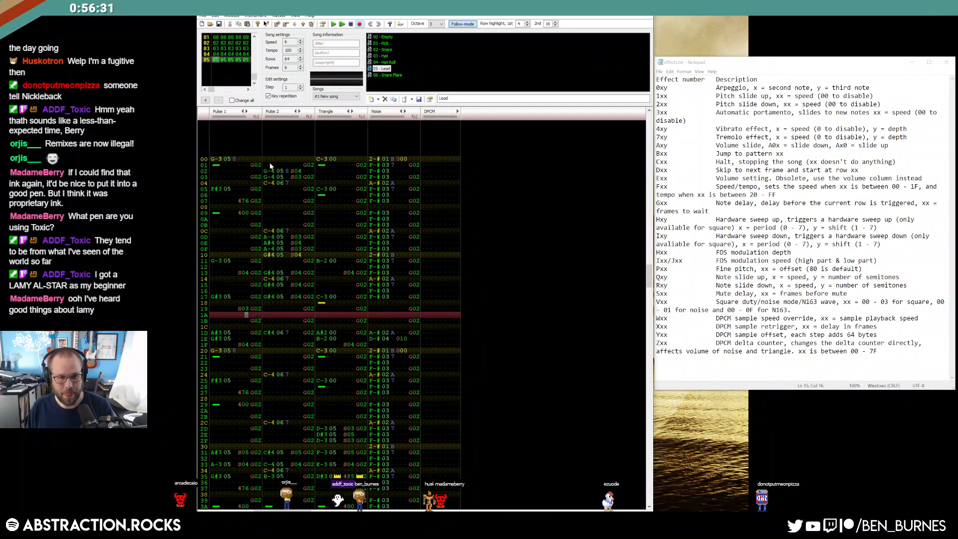
key(Return)
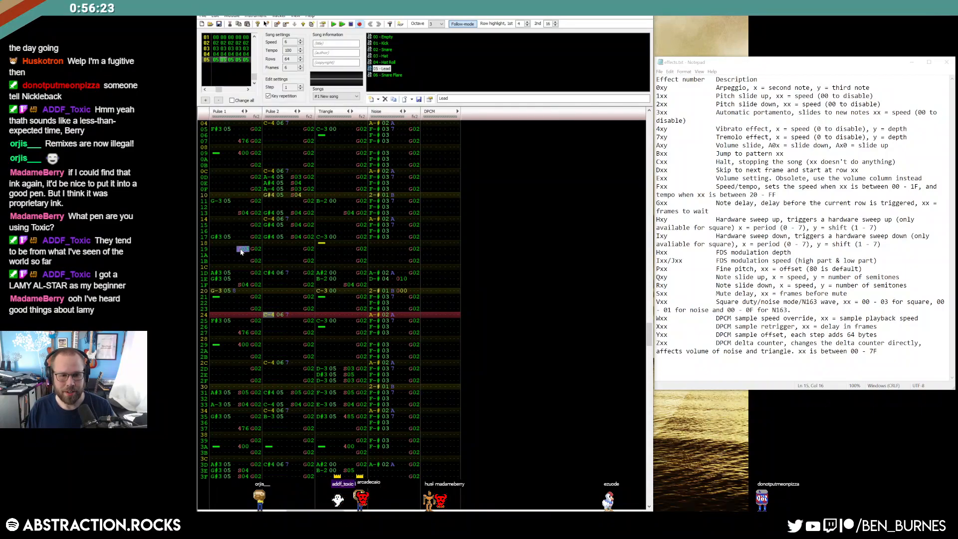
Replace the mute delay on row 19 of Pulse 1 with a note cut on row 18 and play the frame.
key(Return)
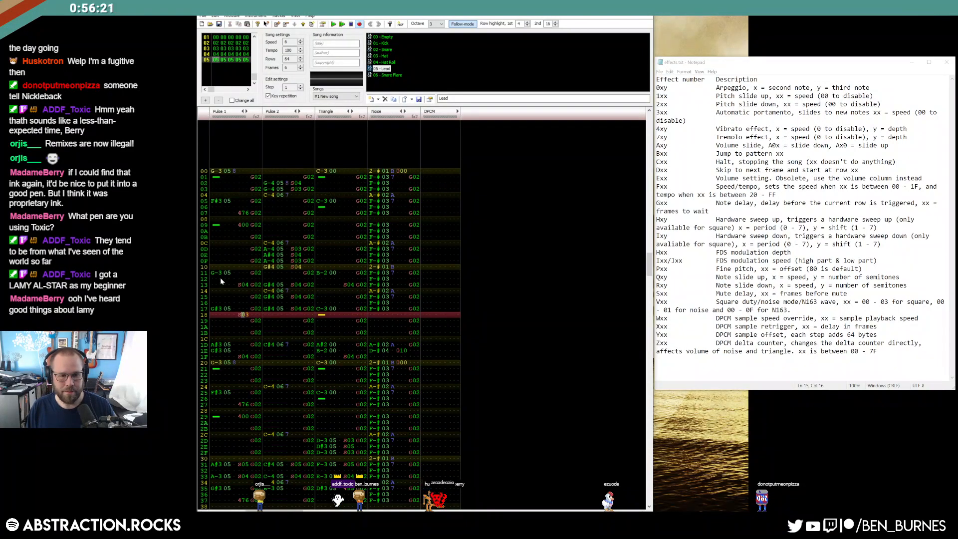
key(Delete)
click(218, 310)
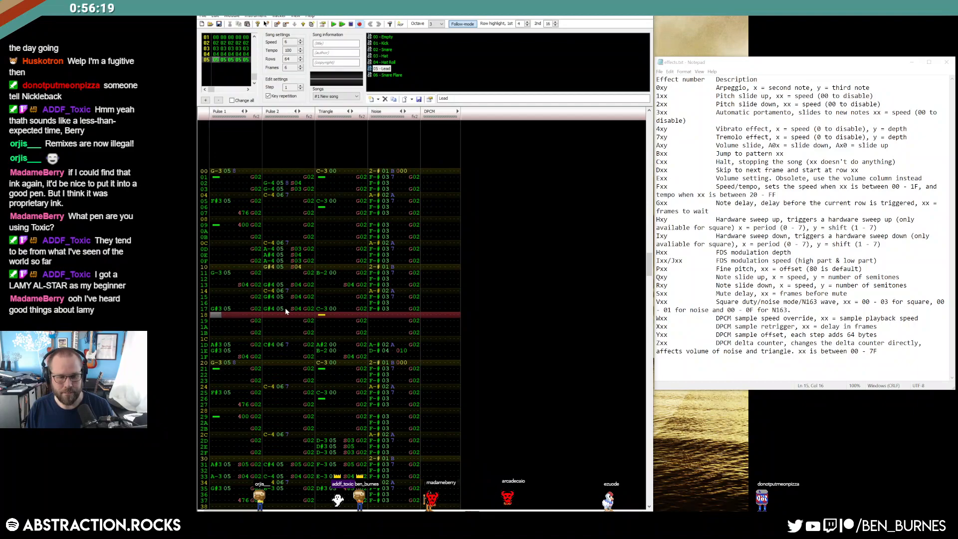
key(1)
key(Return)
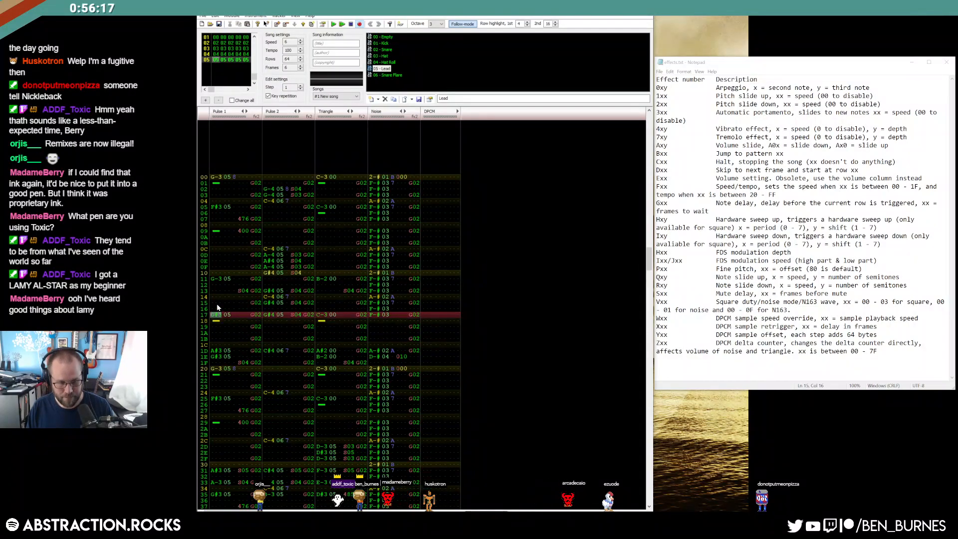
key(Return)
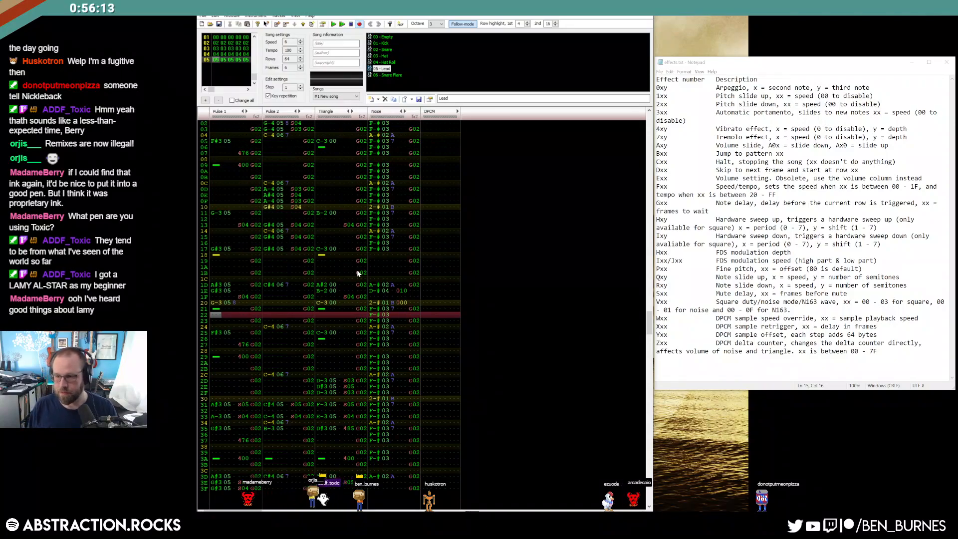
Play the song back and review rows 17 to 19 across the channels.
scroll(392, 302, up, 4)
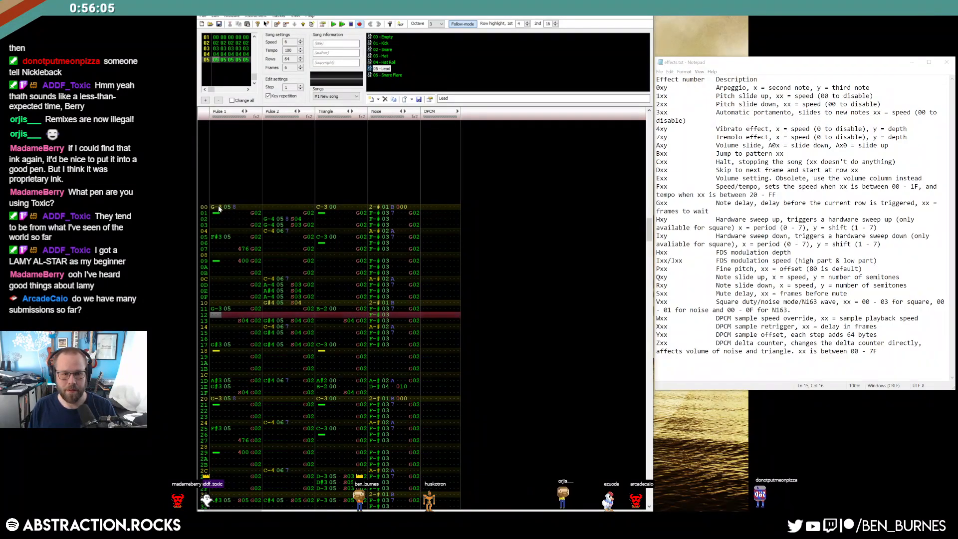
scroll(224, 208, up, 2)
click(254, 36)
click(216, 59)
key(Return)
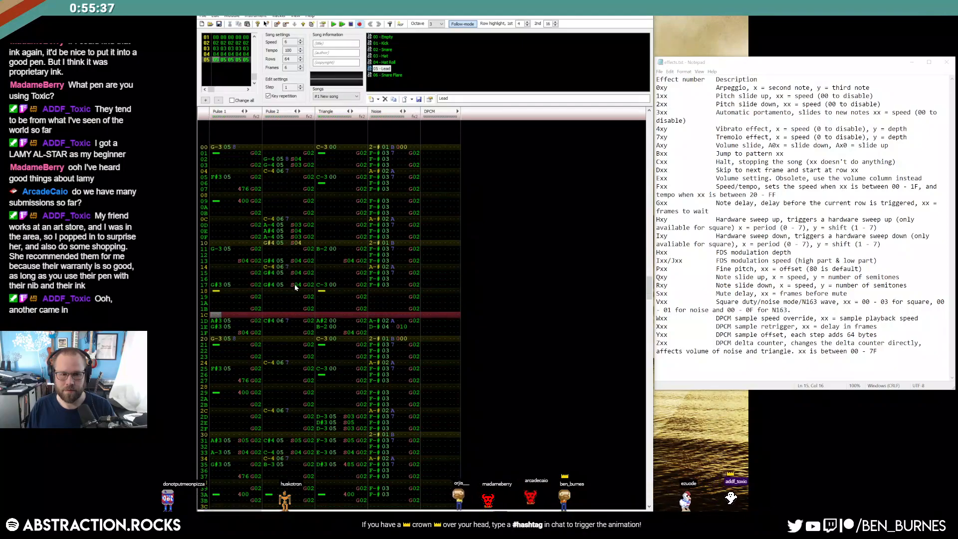
drag(217, 287, 423, 299)
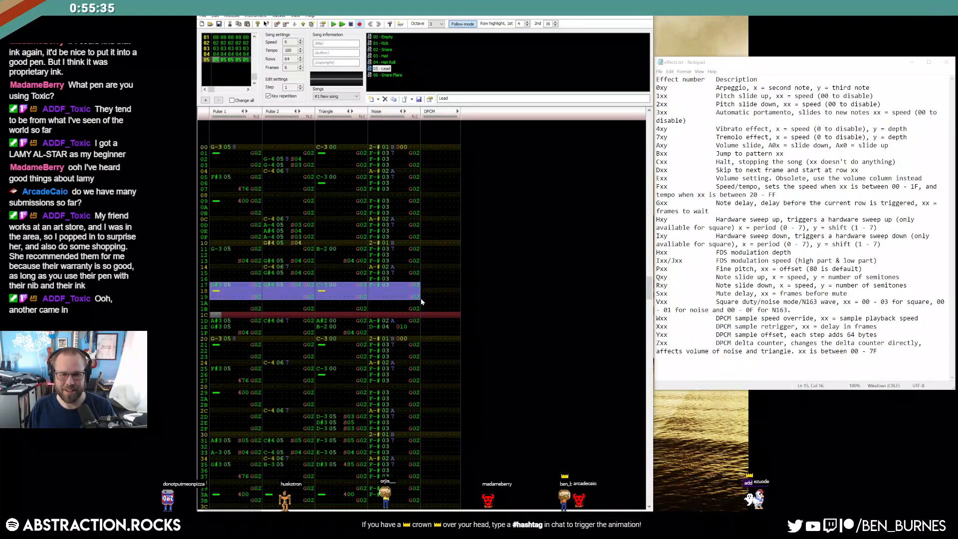
click(422, 299)
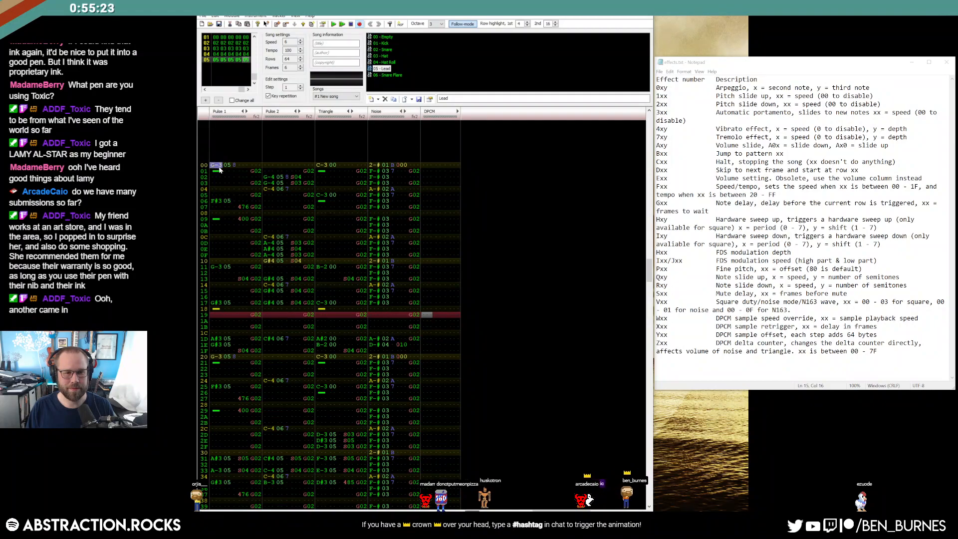
Add a Lead G-3 with mute delay S04 on row 05 of Pulse 1, shifting the F#3 to row 06.
click(214, 195)
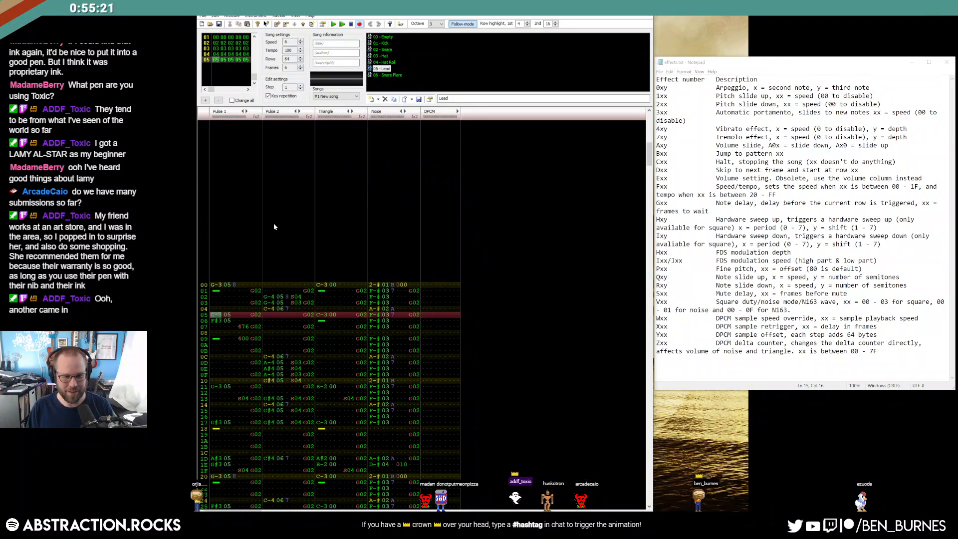
key(Right)
key(Right)
key(Right)
key(Right)
text(s)
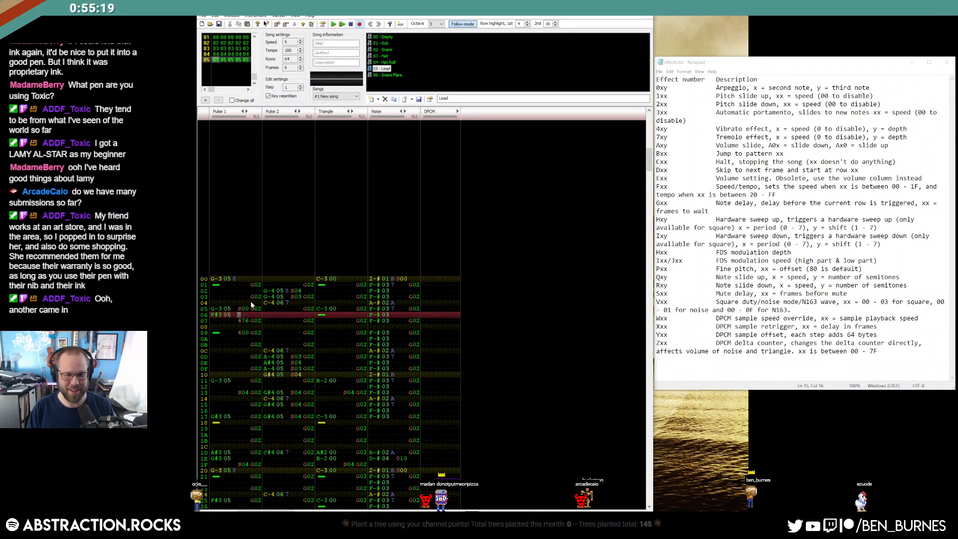
key(Up)
key(Right)
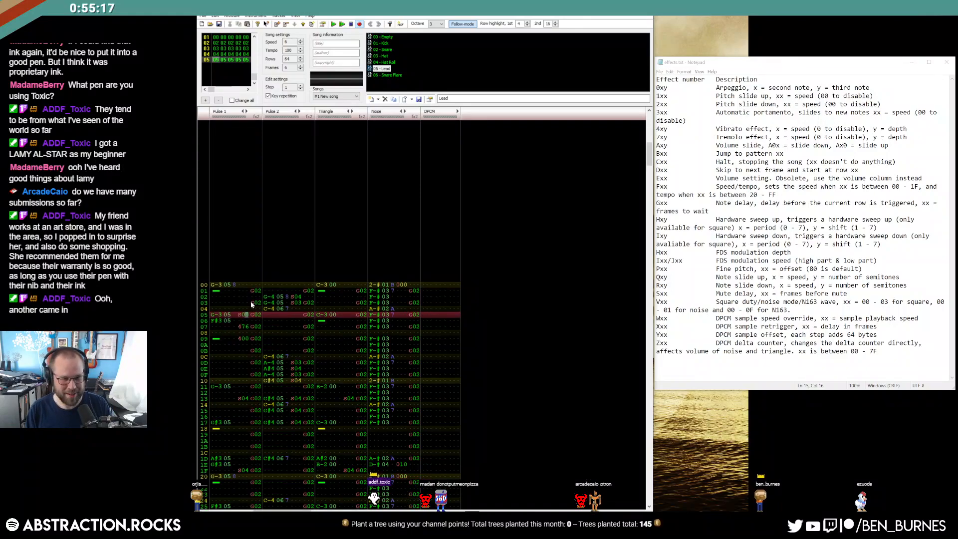
text(4)
key(Up)
key(Down)
key(Down)
key(Down)
key(Down)
key(Down)
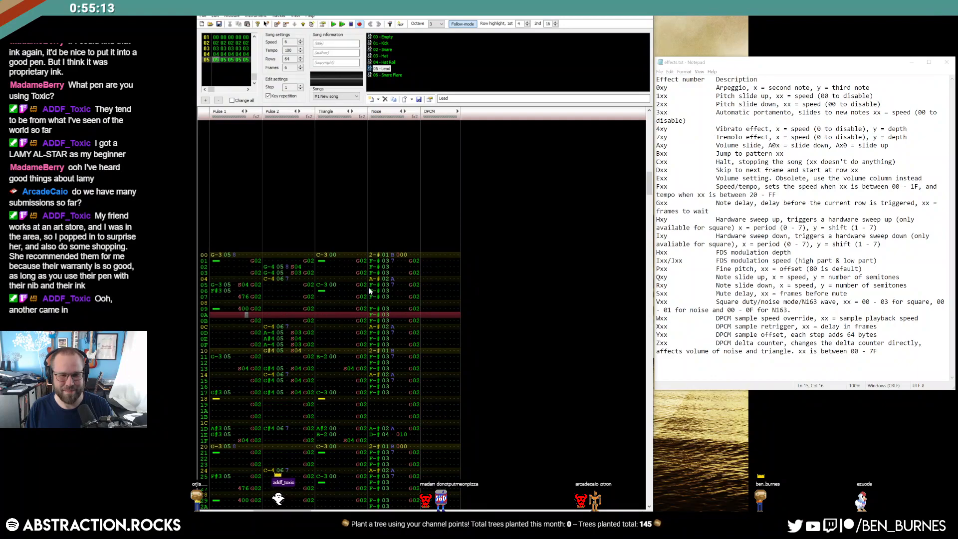
Play frame 05 back from row 00 twice to check the Pulse 1 edit.
click(212, 255)
key(Return)
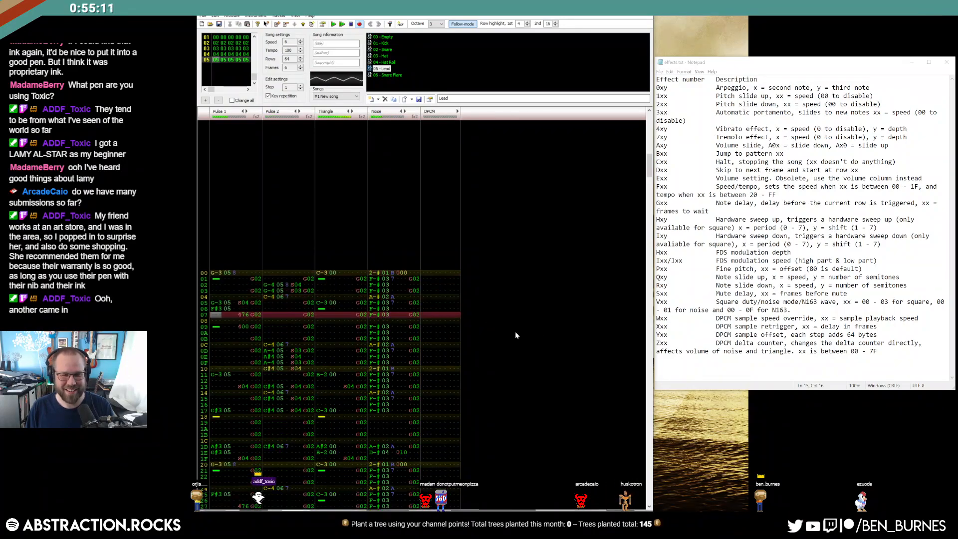
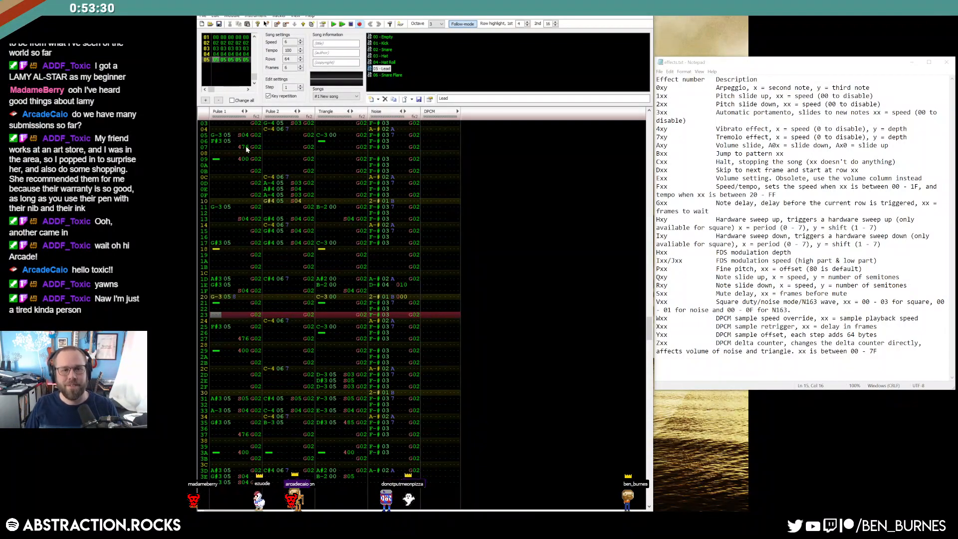
scroll(247, 159, up, 2)
click(219, 156)
key(Return)
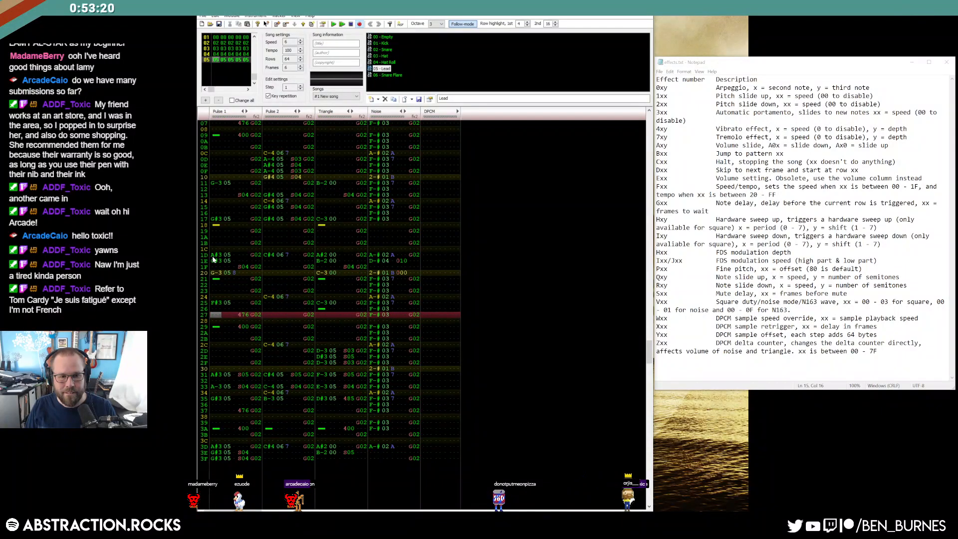
Delete the A#3 from Pulse 1 and the A#2 from Triangle on row 1D, and play the frame back.
key(Delete)
drag(272, 259, 287, 258)
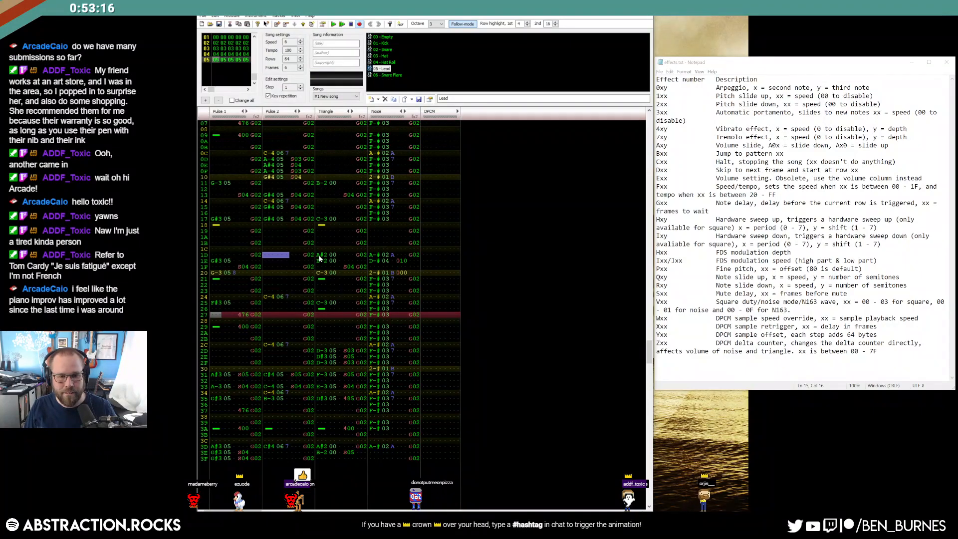
drag(318, 255, 334, 257)
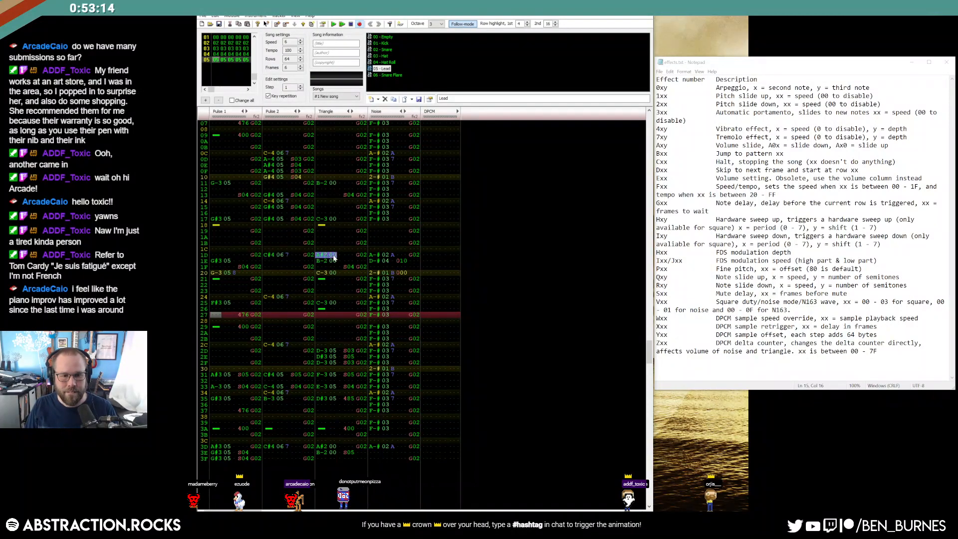
scroll(296, 253, up, 3)
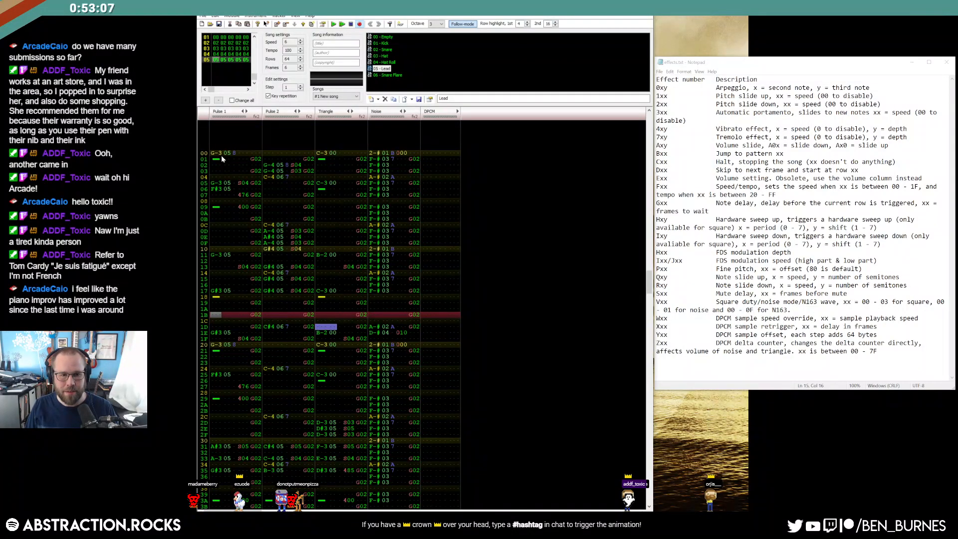
key(Return)
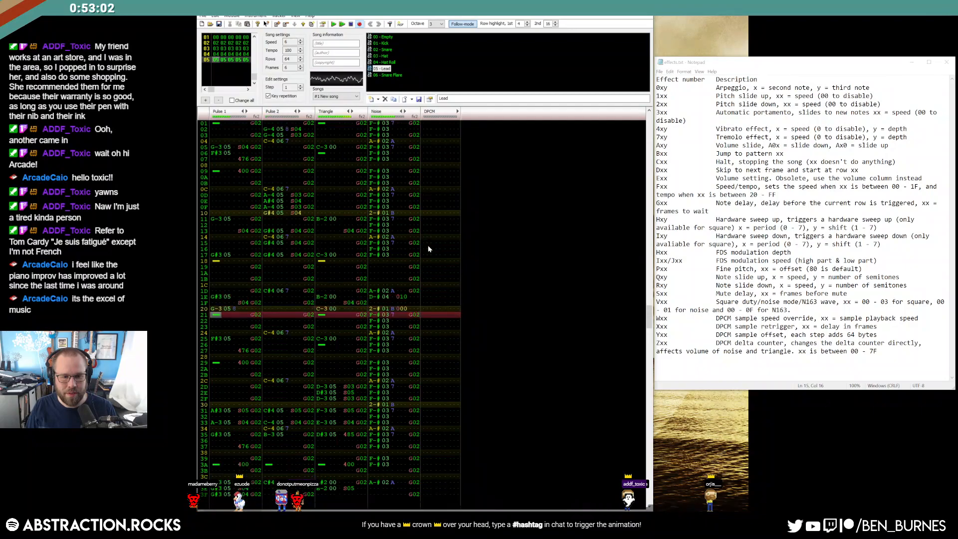
key(Return)
Copy the two G-4 notes with their effects from rows 02–03 of Pulse 2 to rows 22–23 and go to row 20.
scroll(331, 321, up, 4)
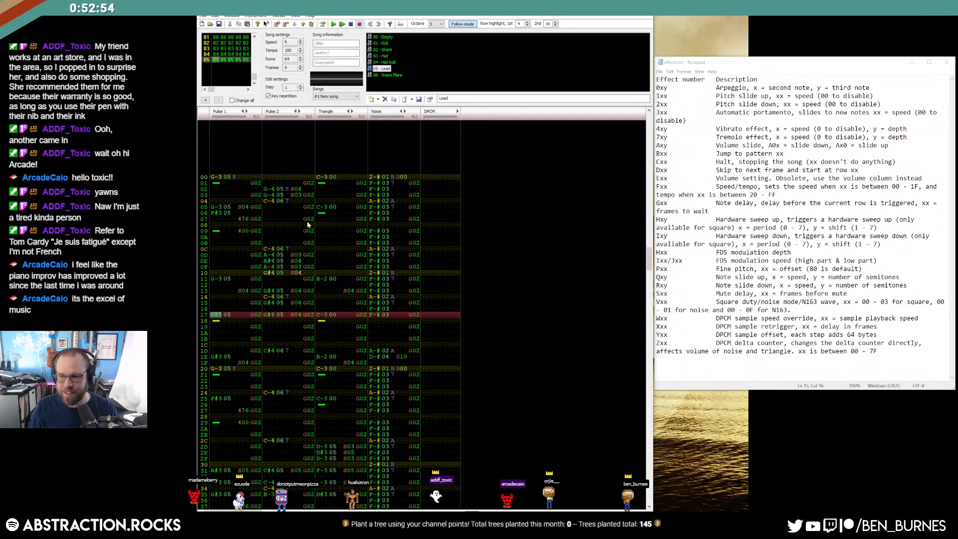
drag(265, 189, 301, 196)
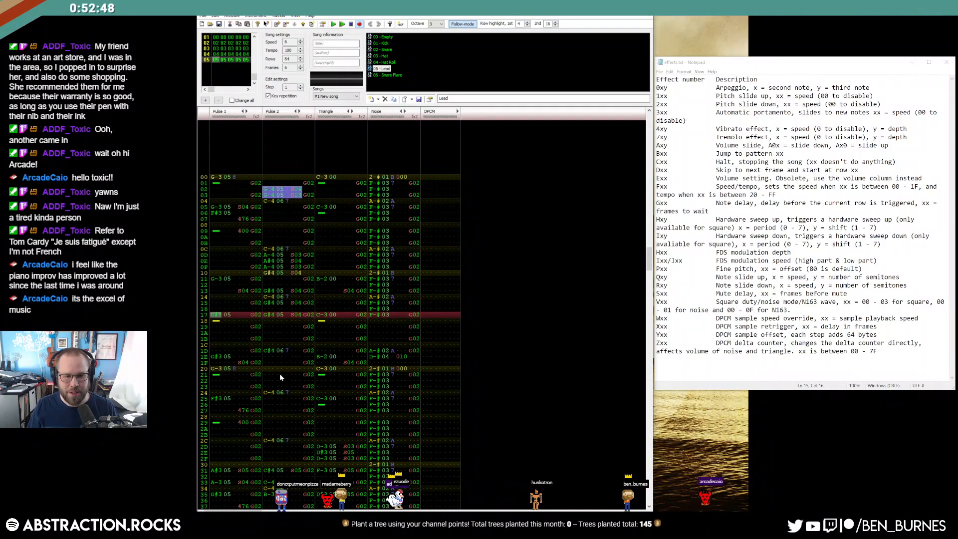
click(269, 380)
key(ctrl+v)
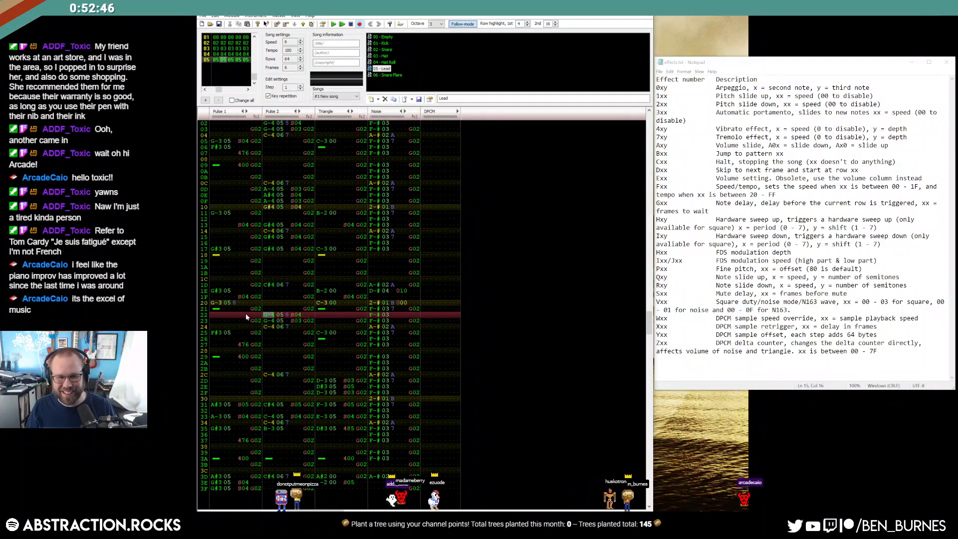
click(216, 303)
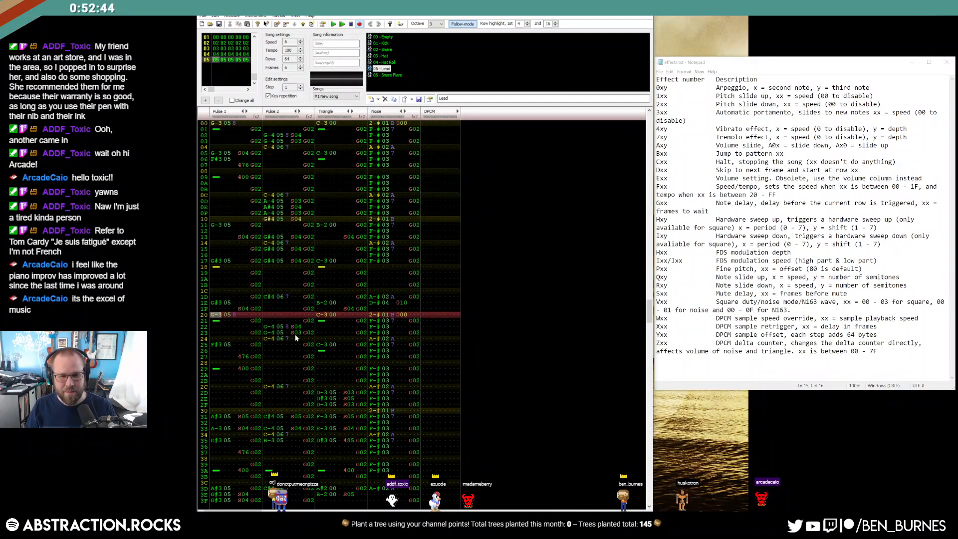
Play frame 05 from row 20, and change the G-4 on row 22 of Pulse 2 to G#4.
key(F7)
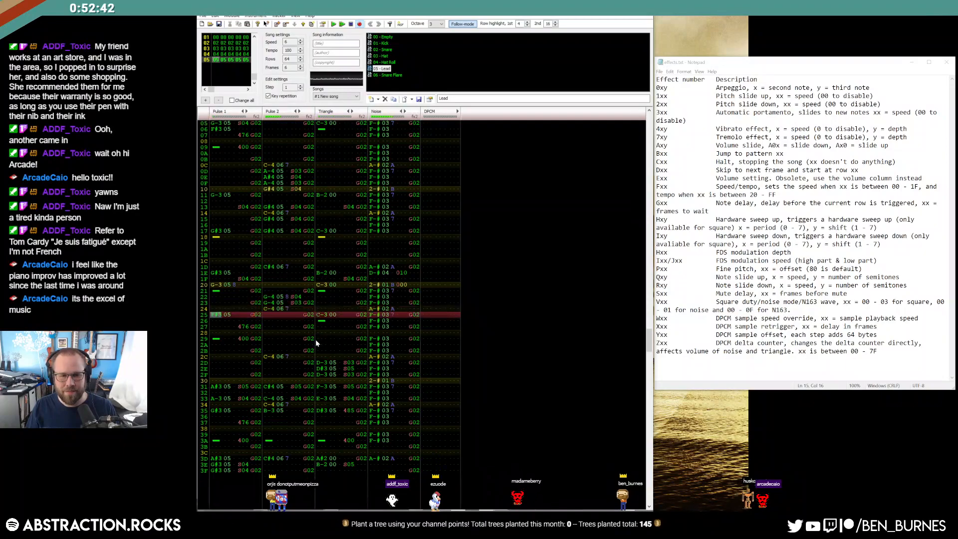
key(F8)
click(273, 293)
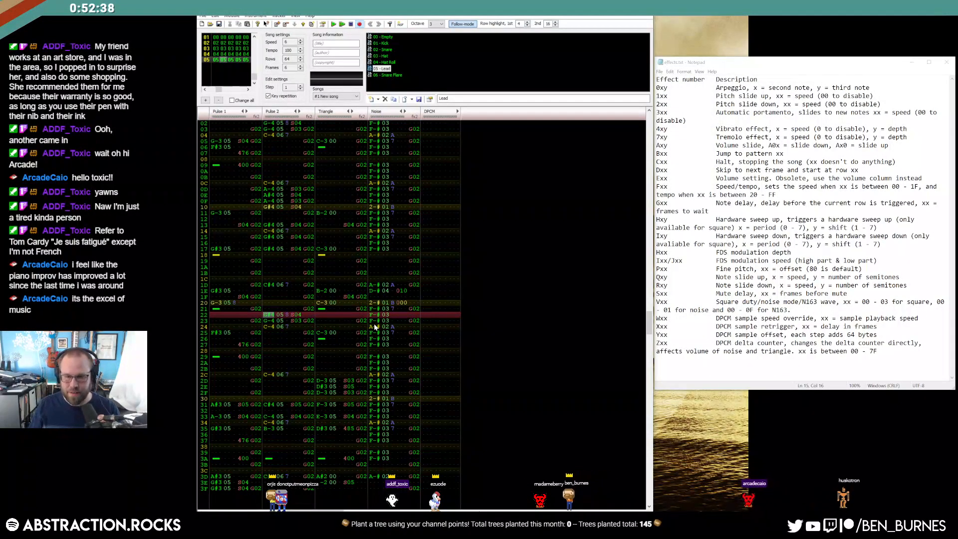
Play frame 05 back from row 20 to check the changed note in Pulse 2.
click(219, 302)
key(F7)
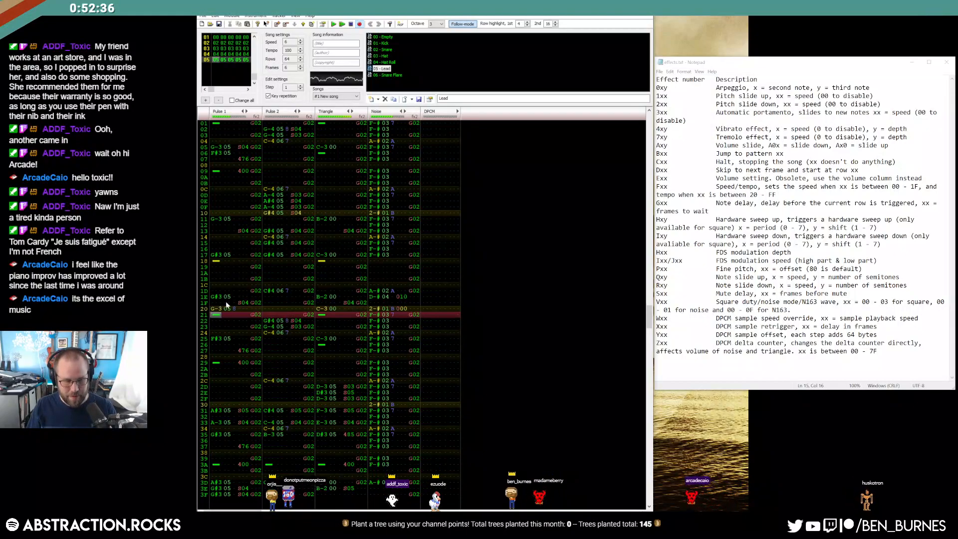
key(F8)
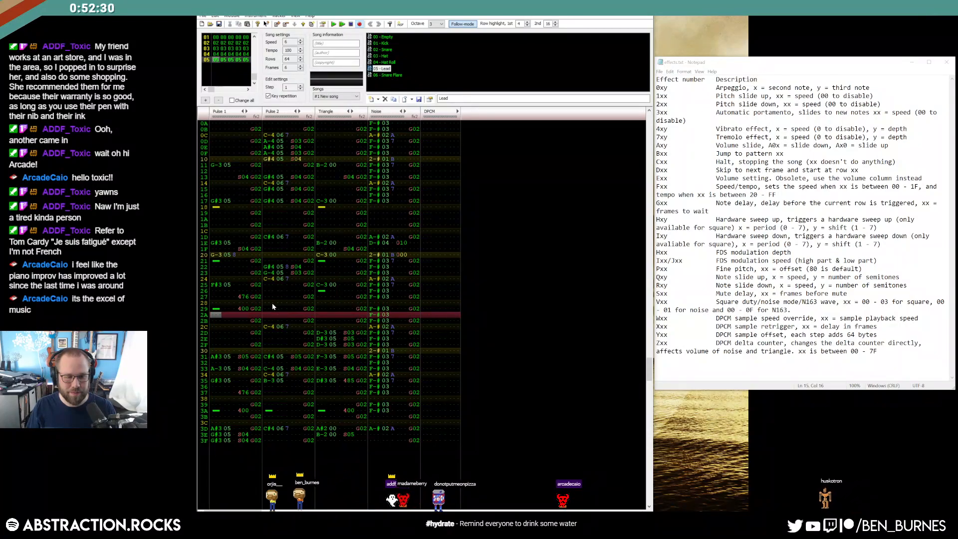
Enter Lead C-4 notes on rows 28 and 2A of the Triangle channel.
click(324, 308)
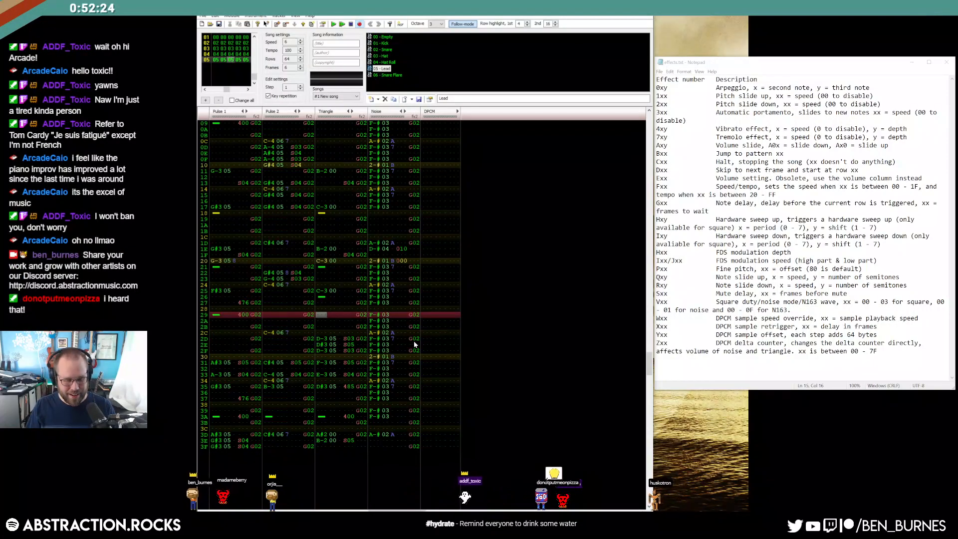
click(323, 307)
key(q)
key(Down)
key(q)
key(Down)
key(Up)
key(Up)
key(q)
key(Down)
Add mute delay S04 to the Triangle C-4 notes on rows 28 and 2A.
key(Right)
key(Right)
key(Right)
key(Right)
key(Up)
key(Up)
key(Up)
key(Up)
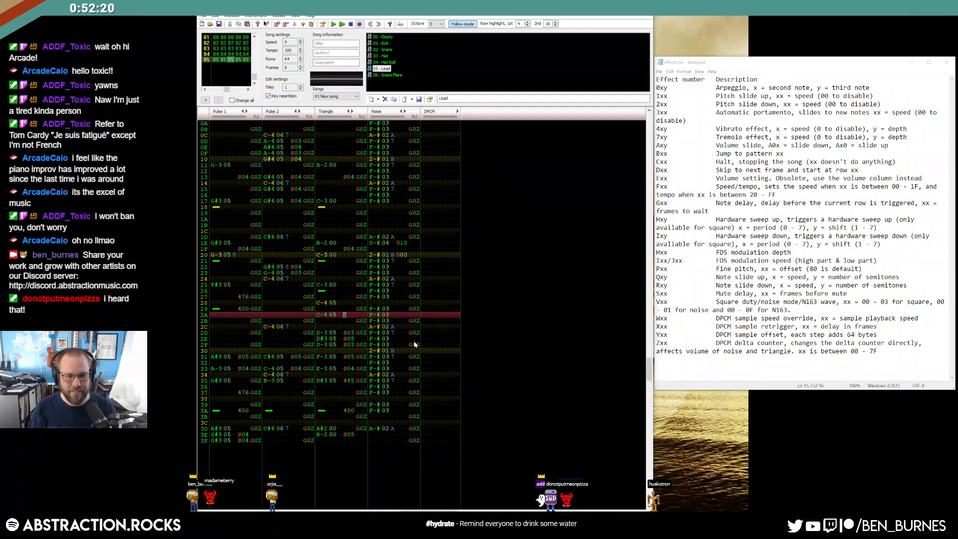
text(sss)
key(Up)
key(Up)
key(Up)
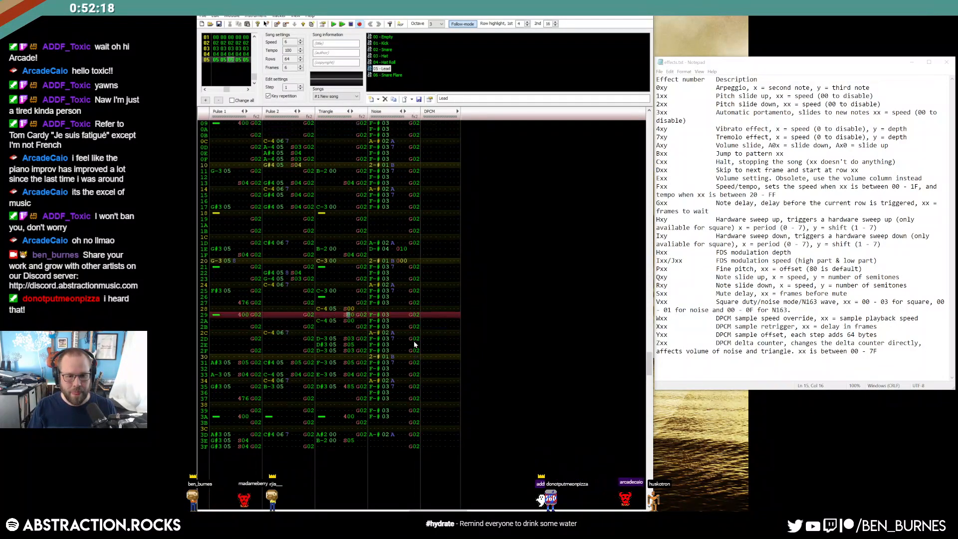
key(Right)
key(Right)
text(4)
key(Down)
text(4)
key(Up)
key(Up)
key(Up)
key(Up)
key(Up)
key(Up)
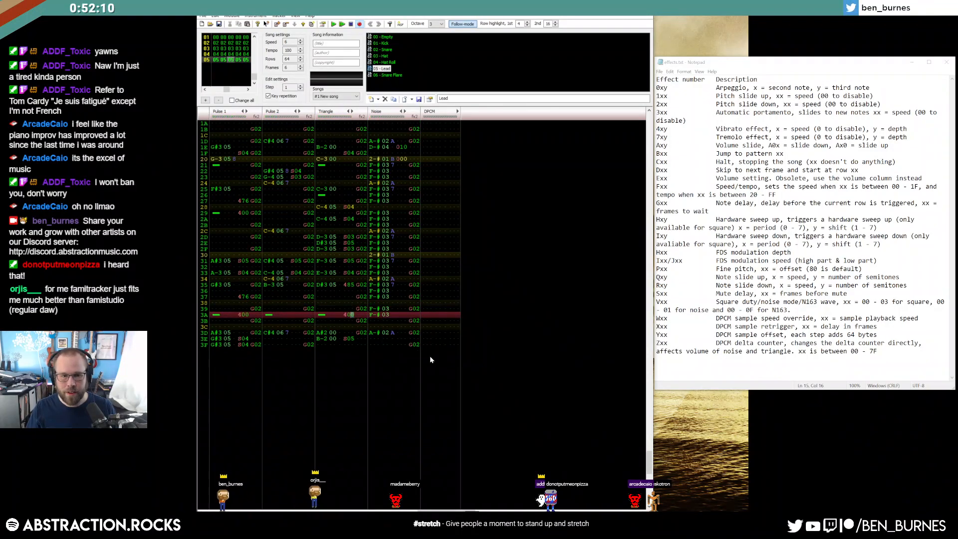
Set the note delay on row 2F of Pulse 2 to G00.
click(302, 250)
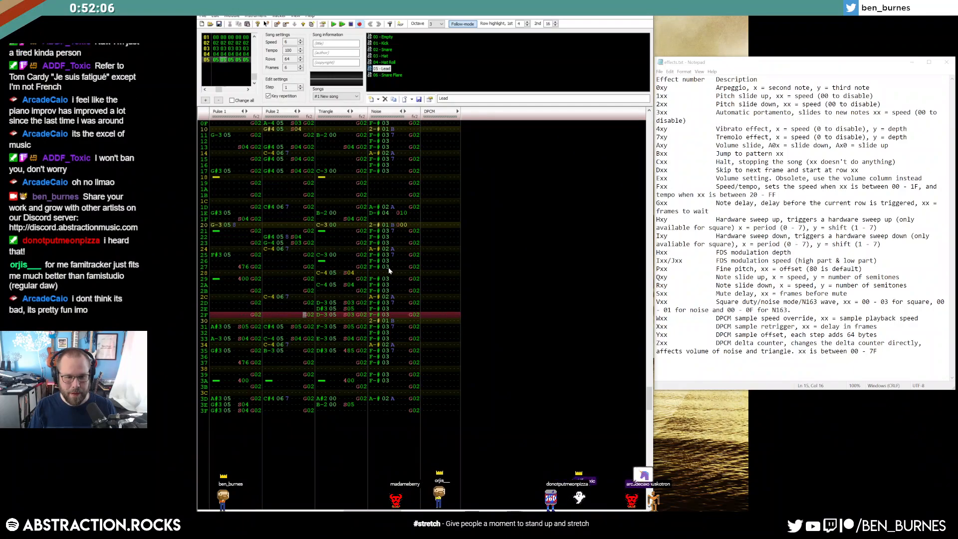
key(Down)
key(Up)
key(Up)
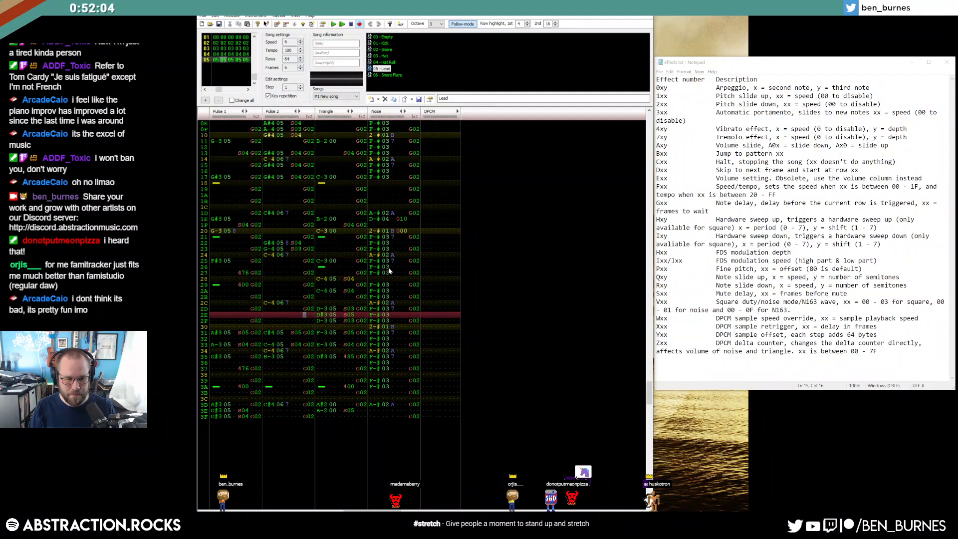
key(Left)
key(Left)
key(Left)
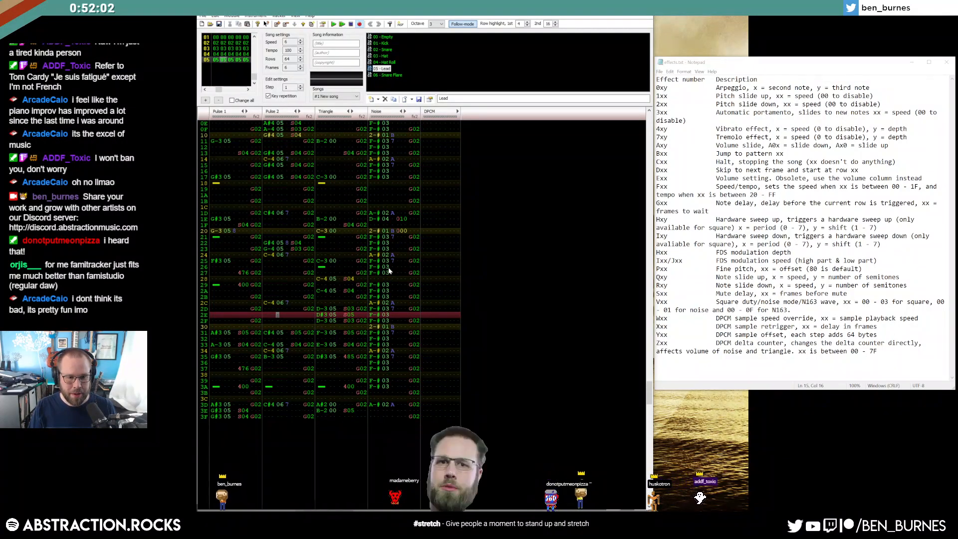
key(Right)
key(Right)
key(Right)
key(Right)
key(Right)
key(Right)
key(Down)
text(0)
Enter the Lead notes G-3, G#3 and A-3 on rows 2E, 2F and 30 of Pulse 1.
key(Left)
key(Left)
key(Left)
key(Left)
key(Left)
key(Left)
key(Left)
key(Left)
key(Left)
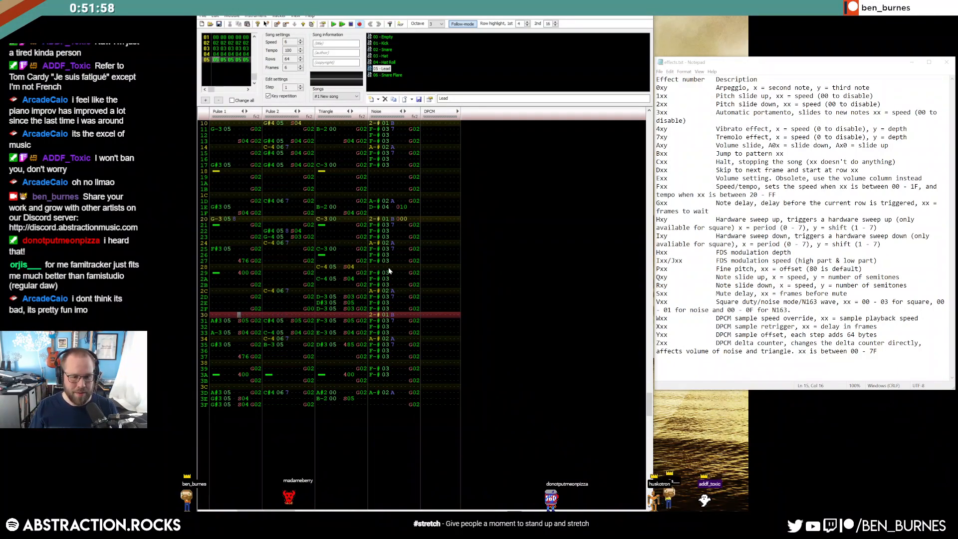
key(Left)
key(Up)
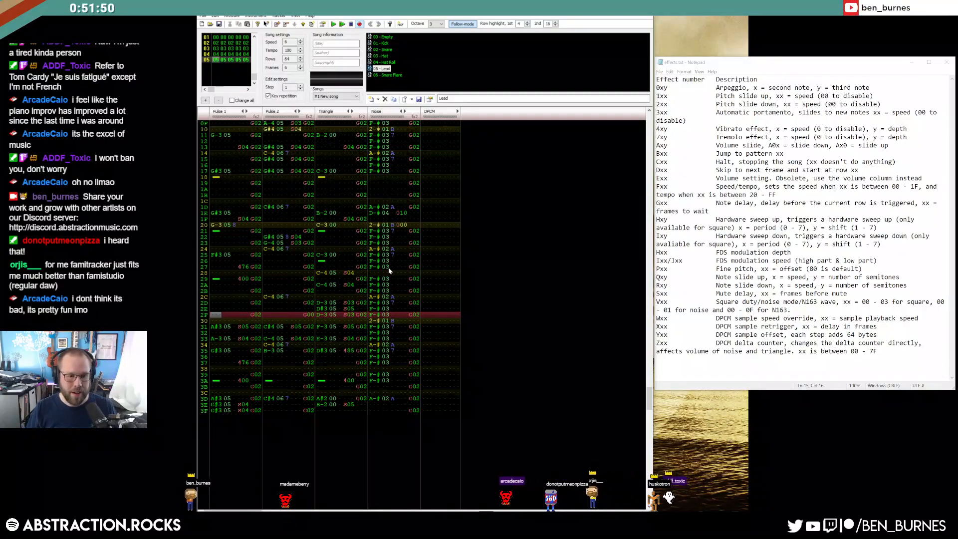
key(Right)
key(Right)
key(Right)
key(Right)
key(Right)
key(Right)
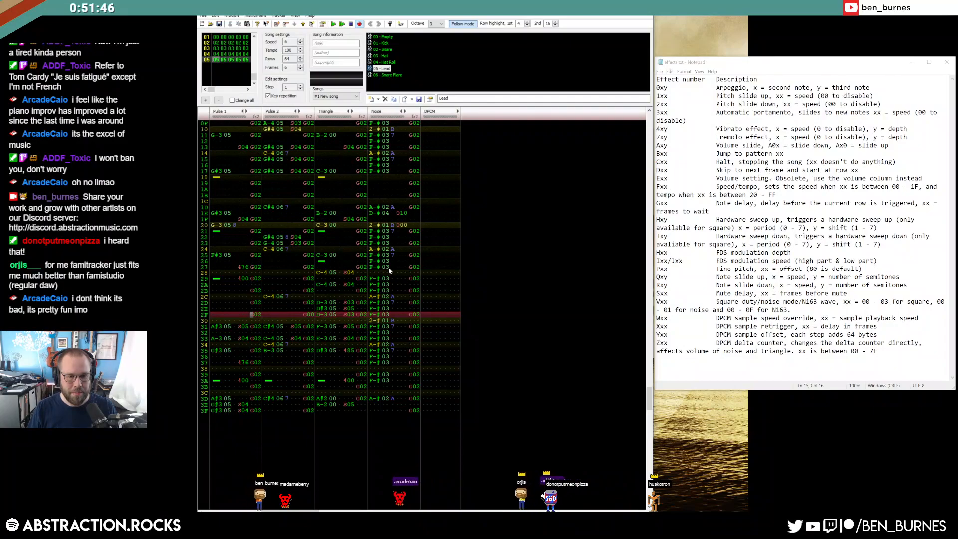
key(Right)
key(Down)
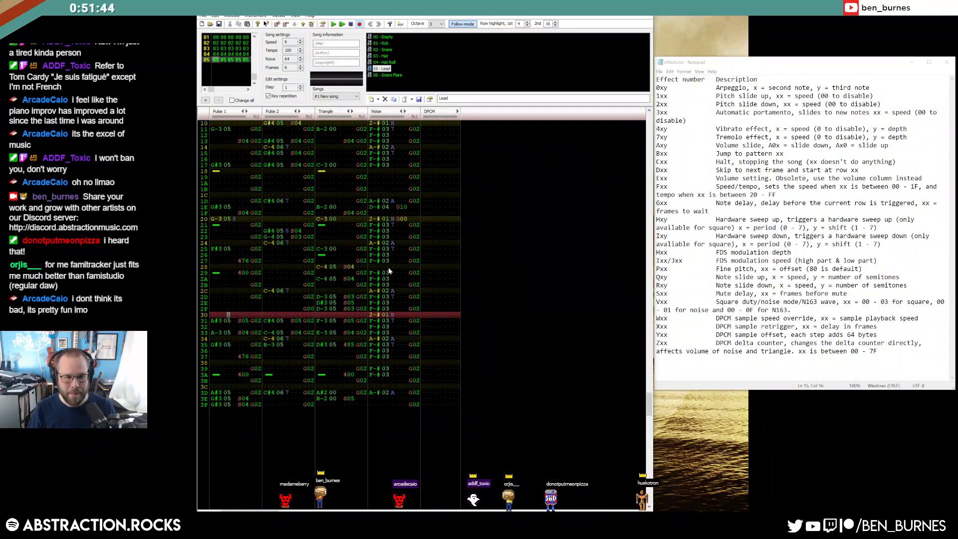
key(Left)
key(Left)
key(Left)
key(Left)
key(Left)
key(Left)
key(Left)
key(Up)
key(Up)
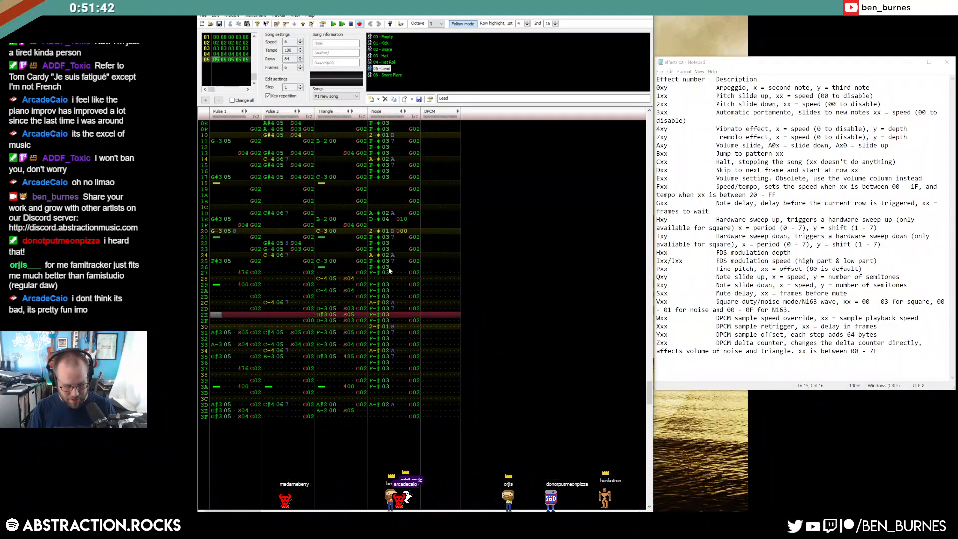
key(b)
key(h)
key(n)
Add mute delay S02 to the three Pulse 1 notes on rows 2E–30.
key(Up)
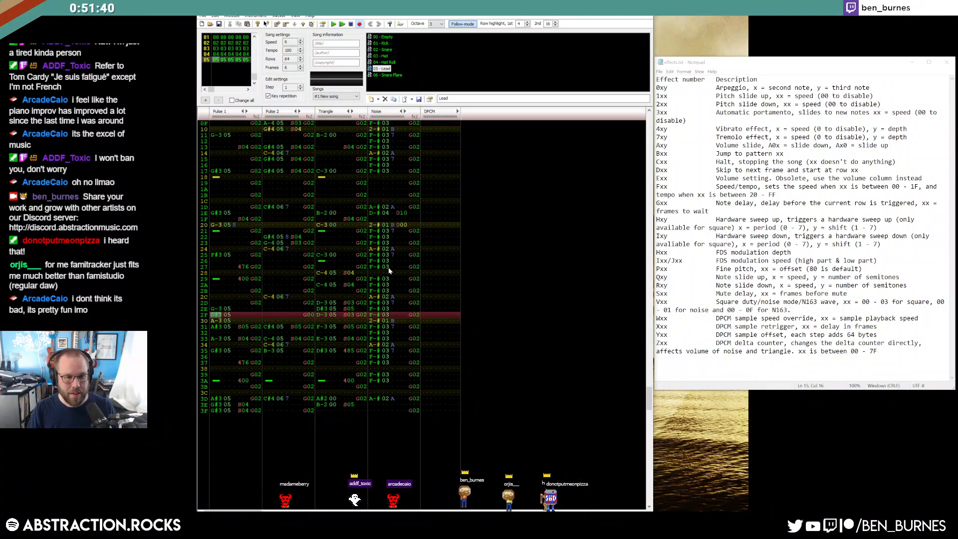
key(Up)
key(Right)
key(Right)
key(Right)
key(Up)
text(sss)
key(Up)
key(Up)
key(Up)
key(Right)
key(Right)
text(222)
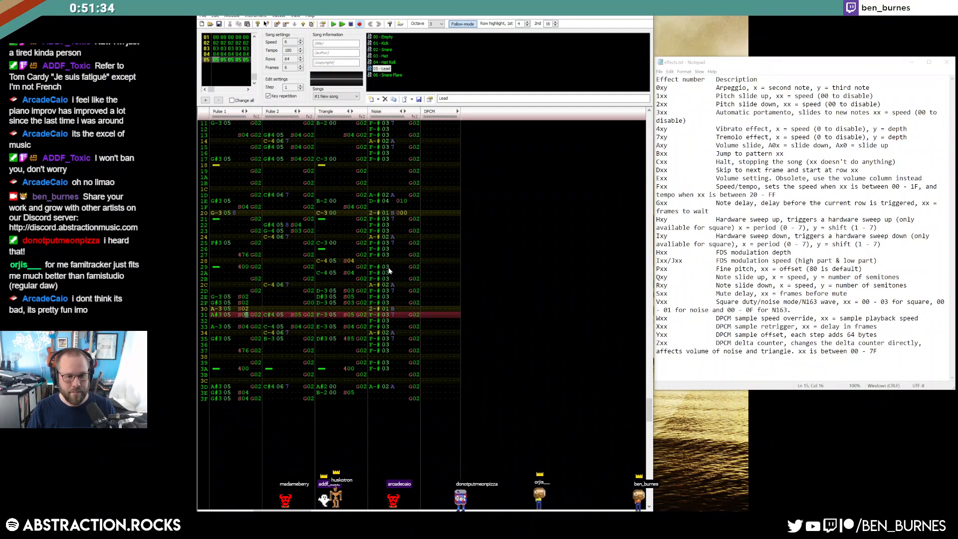
Move the three Pulse 1 notes up one row to rows 2D–2F, and clear the Noise hit on row 2F.
key(Up)
key(Up)
key(Up)
key(Down)
key(Down)
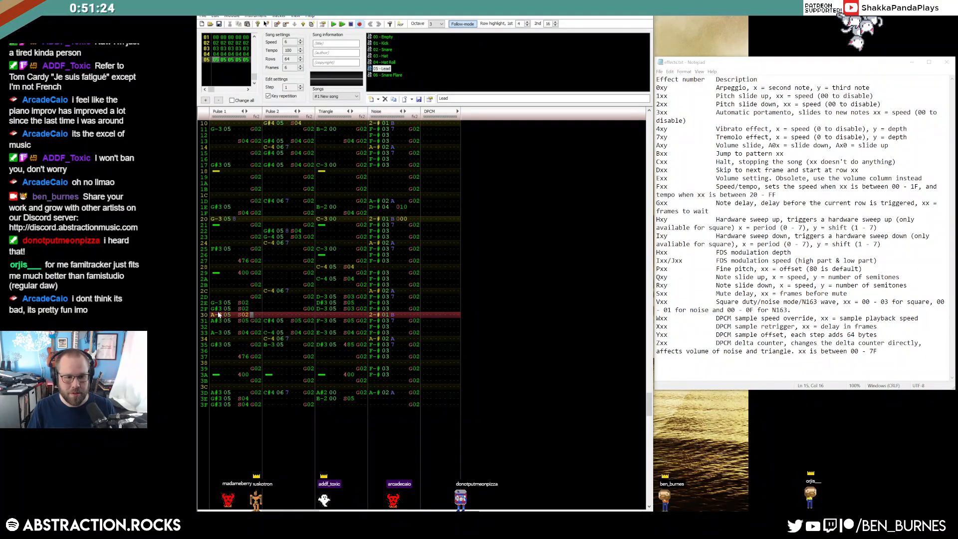
drag(218, 315, 241, 305)
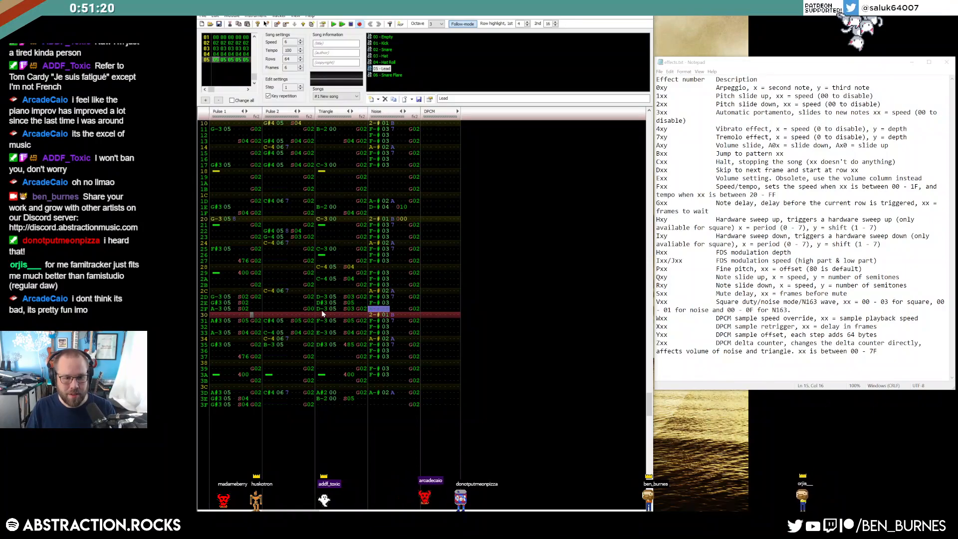
Delete the Triangle notes and their mute delays on rows 2F, 2E and 2D.
drag(323, 309, 346, 312)
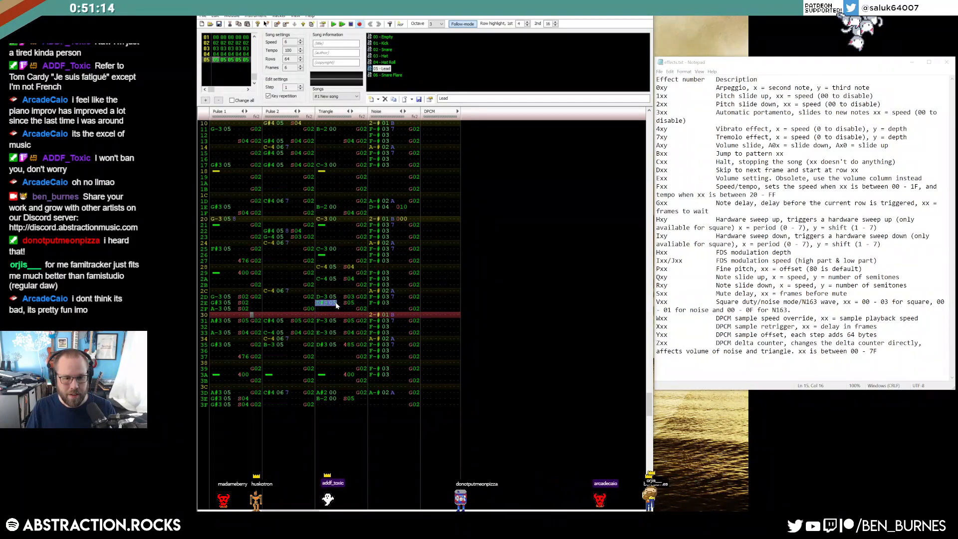
drag(320, 298, 344, 298)
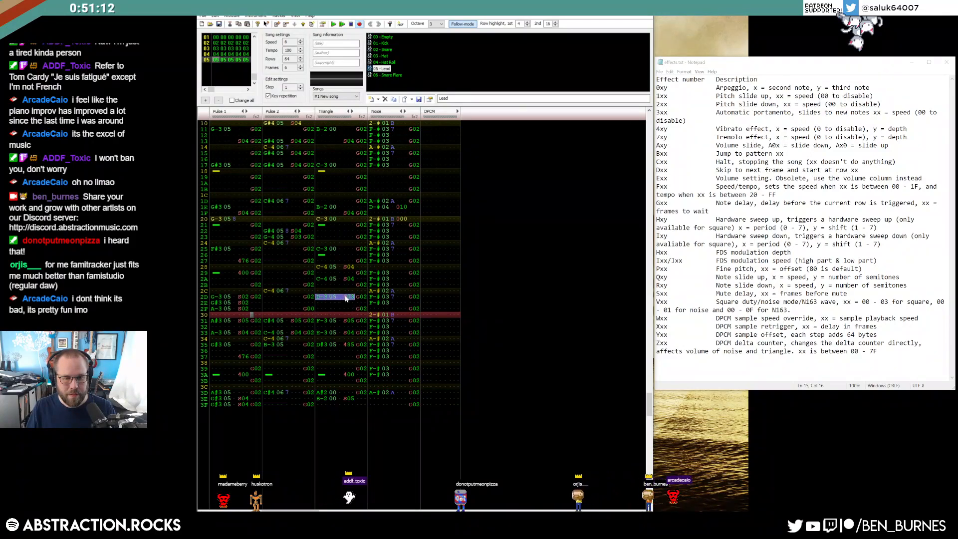
key(Delete)
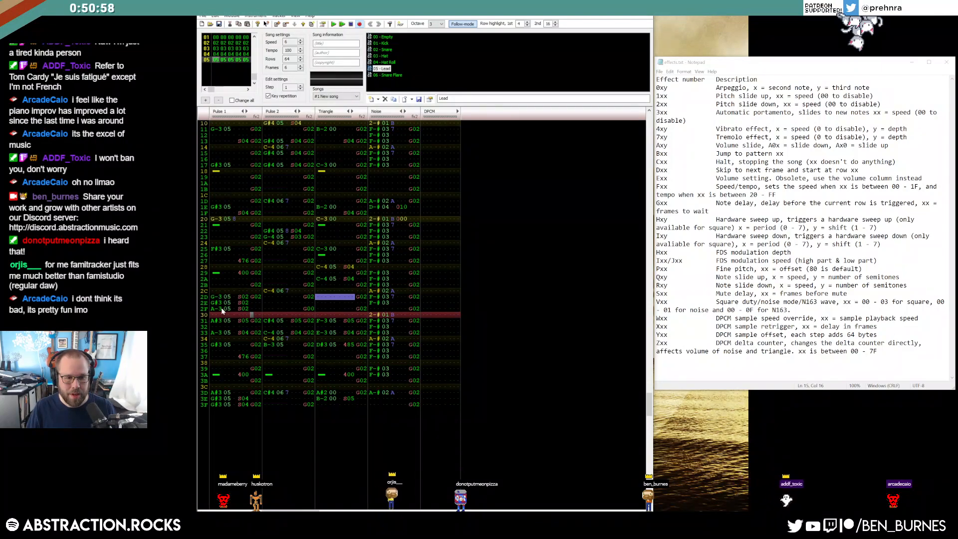
Add note delay G04 to the A-3 on row 2F of Pulse 1 and G08 to the G#3 on row 2E.
click(249, 309)
text(g)
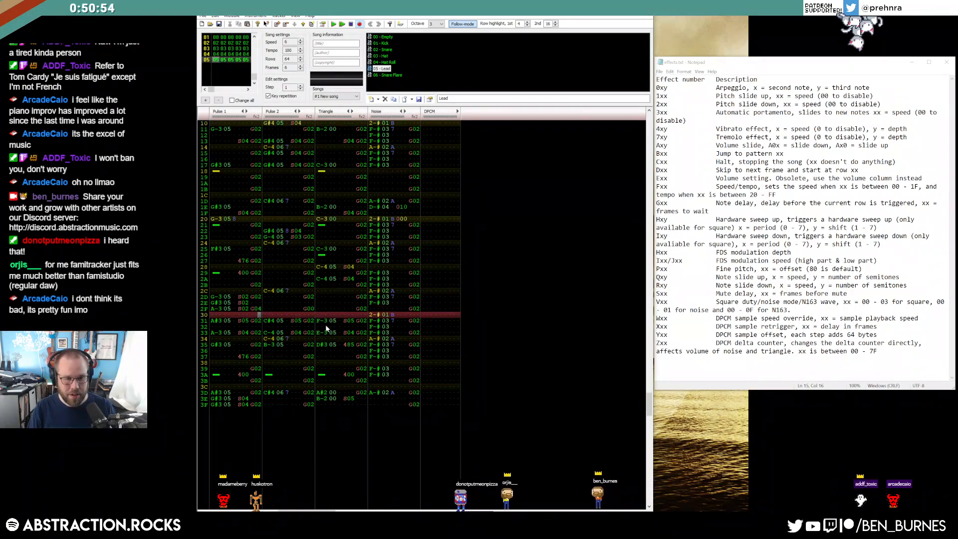
text(4)
key(Up)
text(8)
key(Up)
Set the note delay of the G-3 on row 2D of Pulse 1 to G0B and play the passage back.
key(Up)
key(Left)
key(Left)
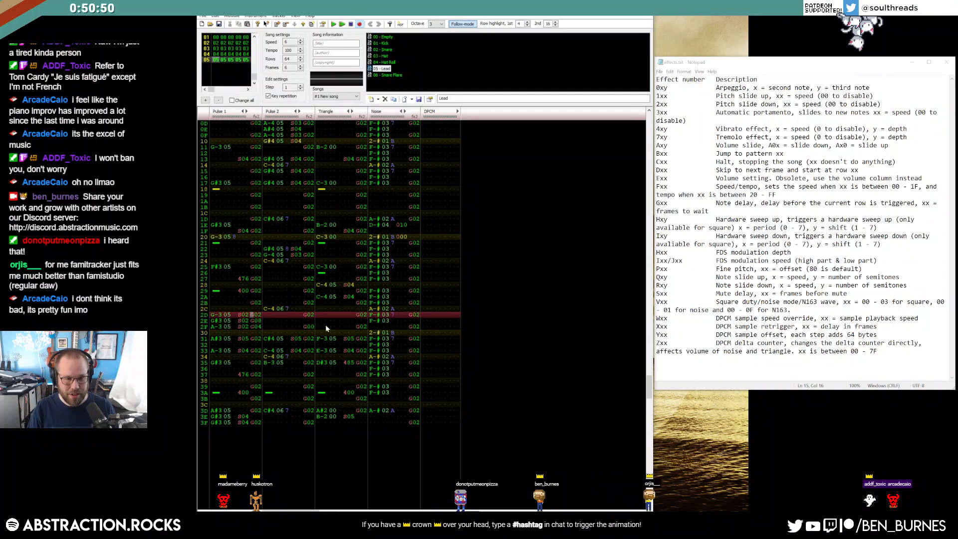
key(Right)
key(Right)
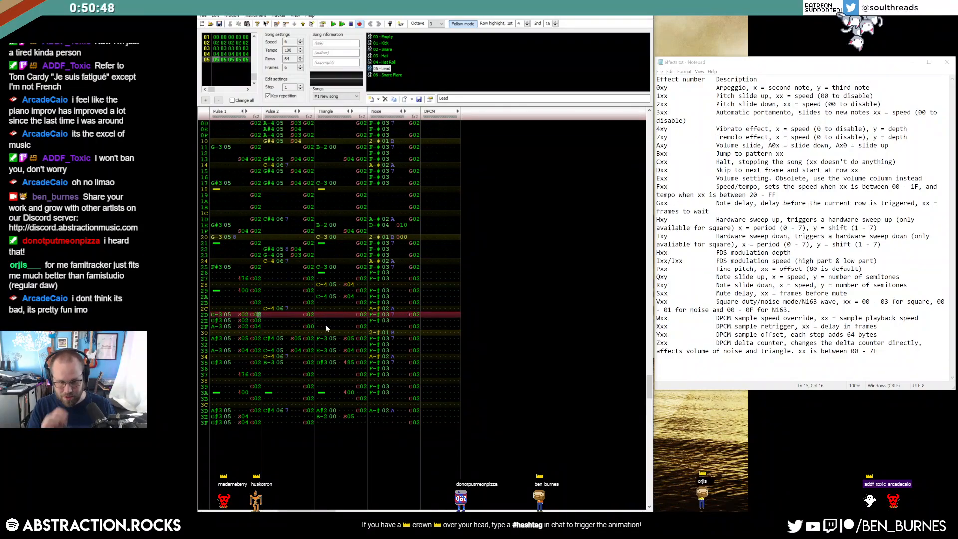
text(b)
key(Return)
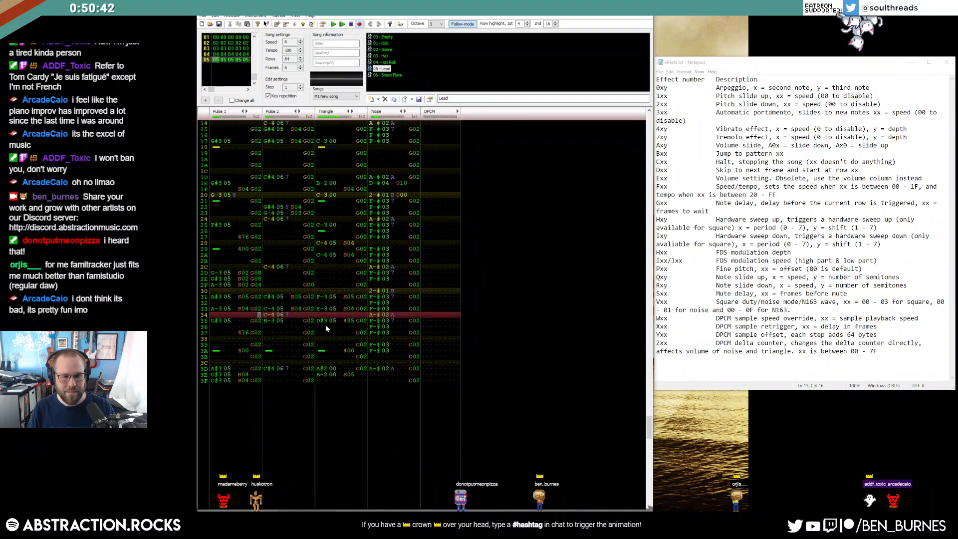
key(Return)
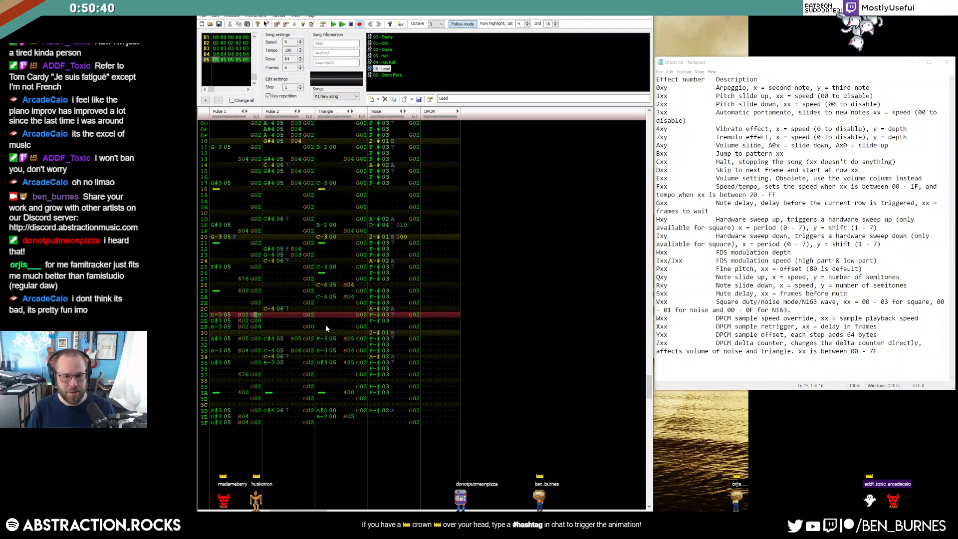
Set the mute delays of the Pulse 1 notes on rows 2D–2F to S03.
text(333)
key(Up)
key(Up)
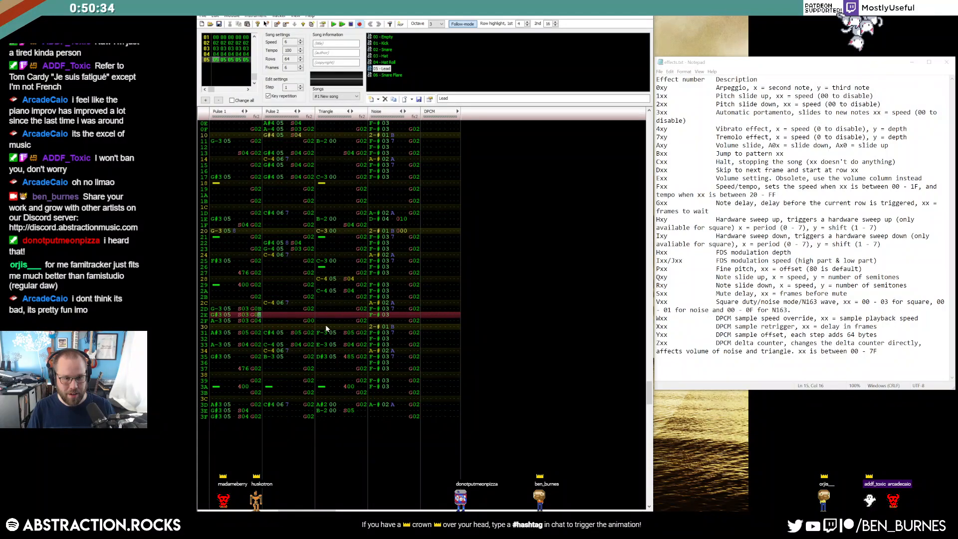
Set the note delay on row 2D of Pulse 1 to G0C and go back to row 20.
key(Up)
text(c)
key(Up)
key(Up)
key(Up)
key(Up)
key(Up)
key(Up)
key(Up)
key(Up)
key(Up)
key(Up)
key(Up)
key(Up)
key(Up)
key(Up)
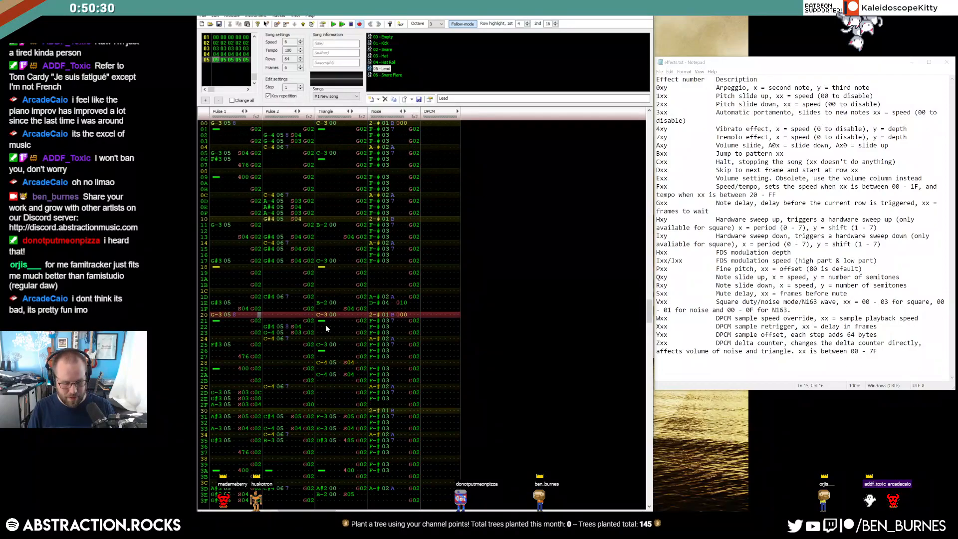
Review the passage in frame 05 from row 20 onward, including the delayed Pulse 1 fill.
key(Down)
key(Down)
key(Down)
key(Down)
key(Down)
key(Down)
key(Down)
key(Down)
key(Down)
key(Down)
key(Down)
key(Down)
key(Down)
key(Down)
key(Down)
key(Down)
key(Down)
key(Down)
key(Down)
key(Down)
key(Down)
key(Down)
key(Down)
key(Down)
key(Down)
key(Down)
key(Down)
Set the note delays of the Pulse 1 fill to G09 on row 2D, G06 on row 2E and G03 on row 2F.
key(Up)
key(Up)
key(Up)
key(Up)
key(Up)
key(Up)
key(Up)
key(Up)
key(Up)
key(Up)
key(Up)
key(Up)
key(Up)
key(Up)
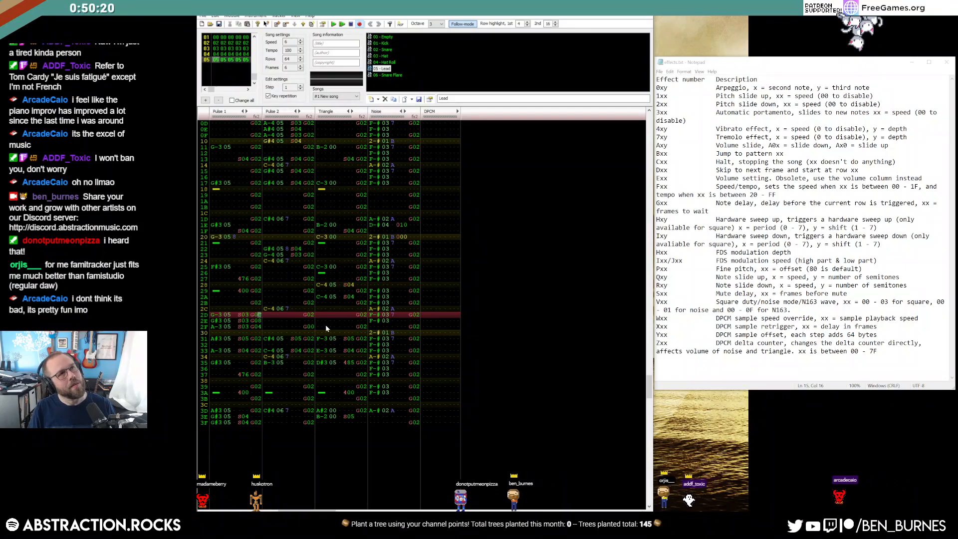
key(Down)
key(Down)
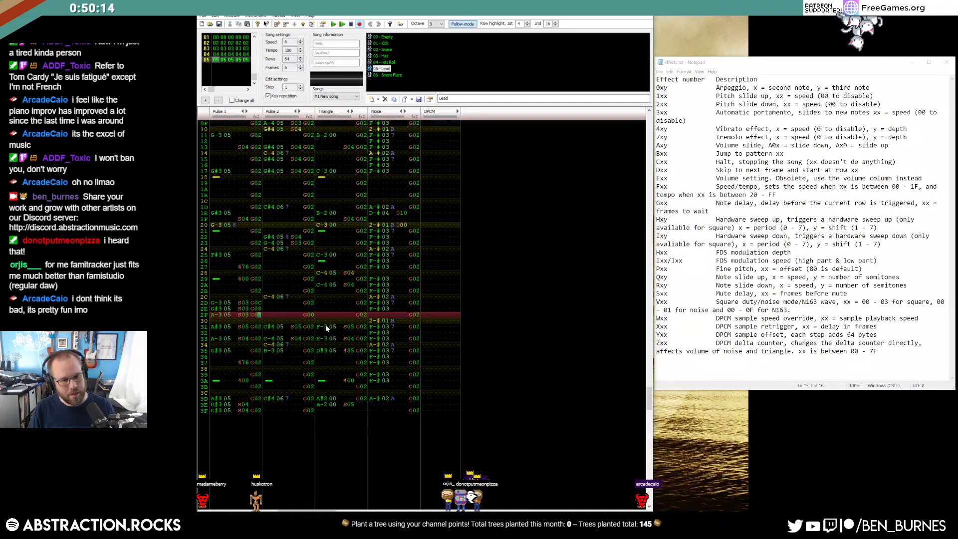
text(3)
key(Up)
key(Up)
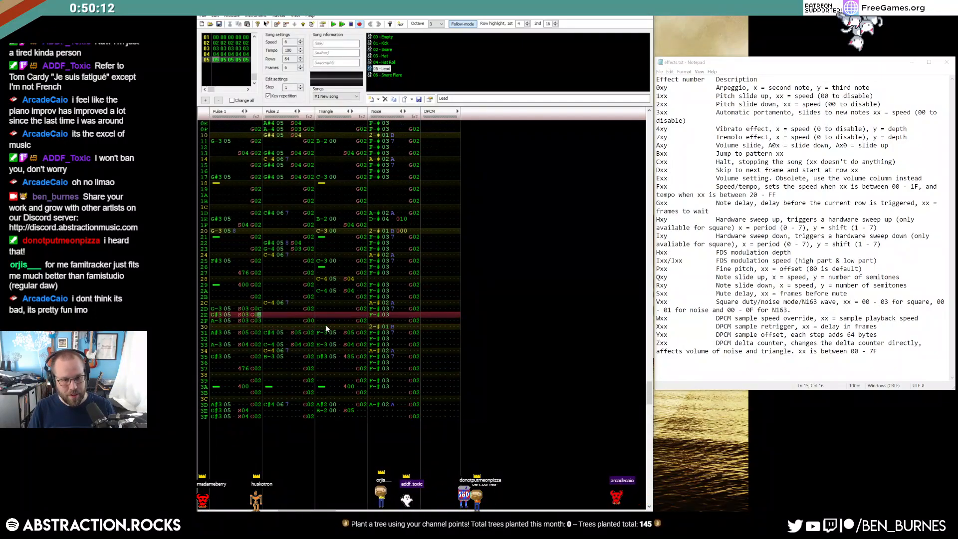
text(6)
key(Up)
key(Up)
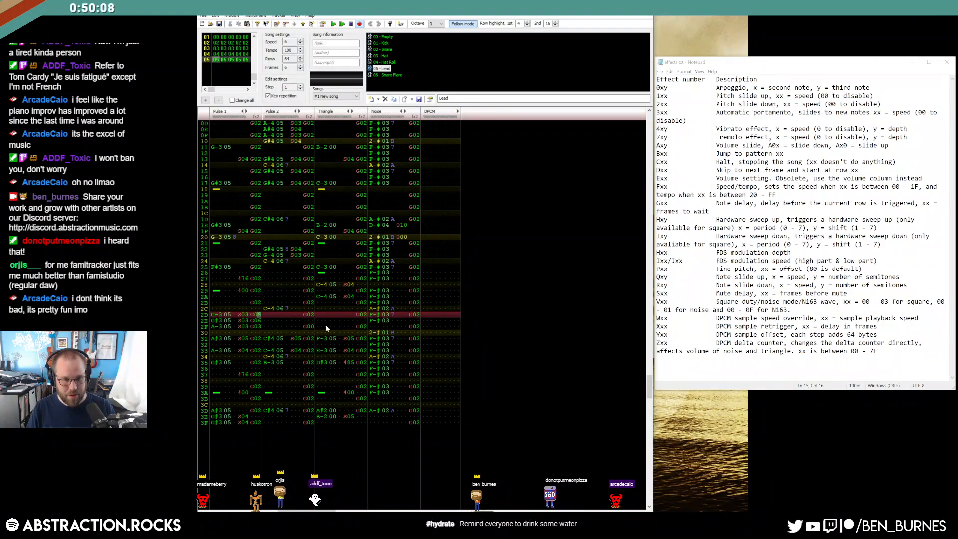
text(9)
Play the passage back from row 20 to hear the Pulse 1 fill with its shortened note delays.
key(Up)
key(Up)
key(Up)
key(Up)
key(Up)
key(Up)
key(Up)
key(Up)
key(Up)
key(Up)
key(Up)
key(Up)
key(Up)
key(Down)
key(Down)
key(Down)
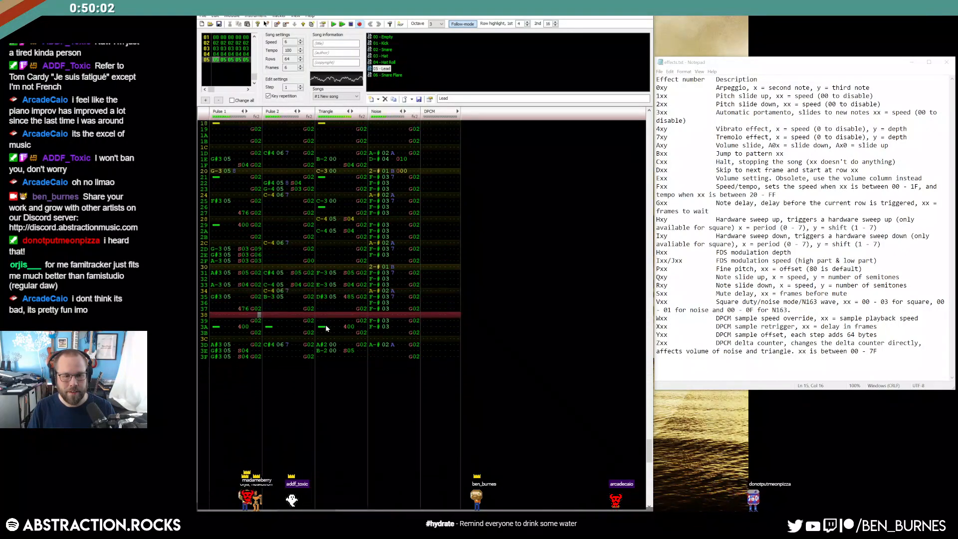
Set the mute delays of the Pulse 1 notes on rows 2D–2F to S04.
scroll(326, 328, up, 4)
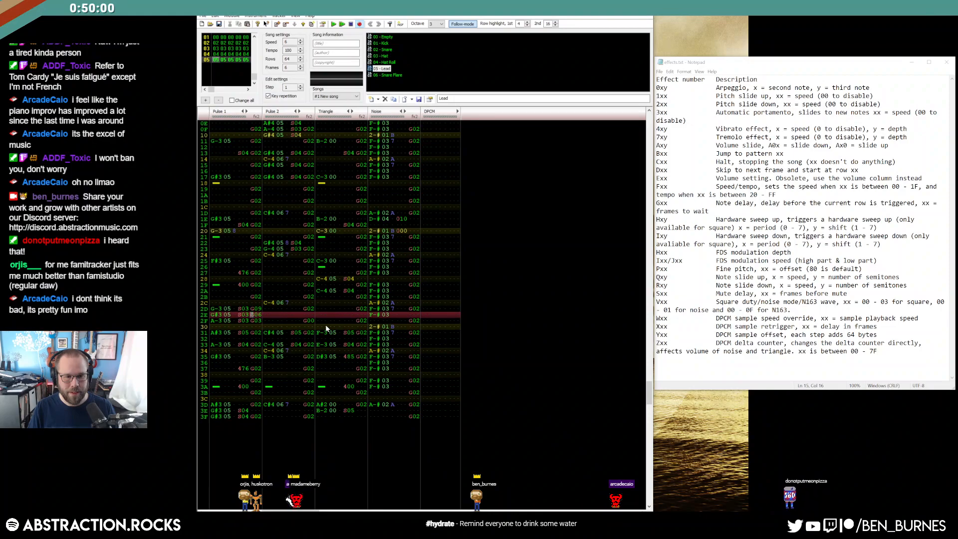
key(Return)
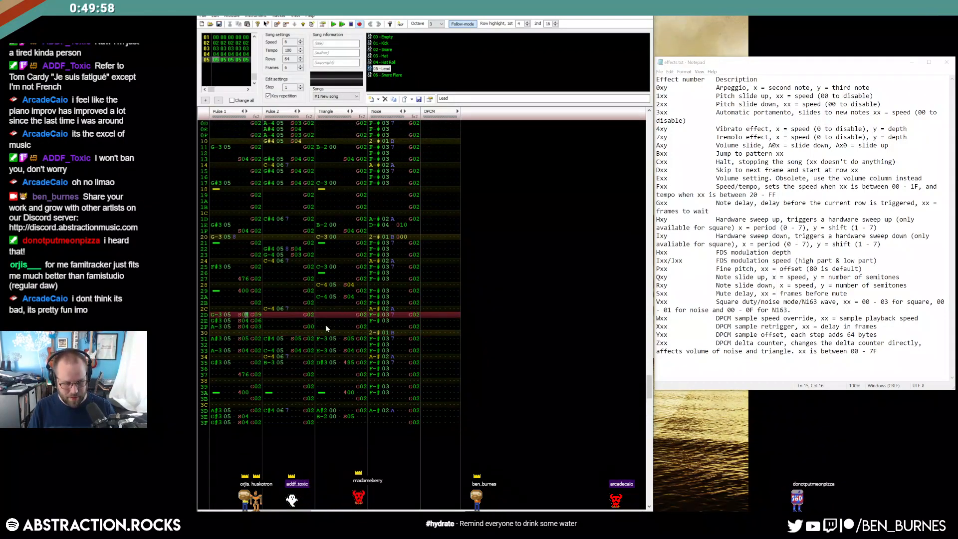
key(Return)
scroll(325, 324, up, 3)
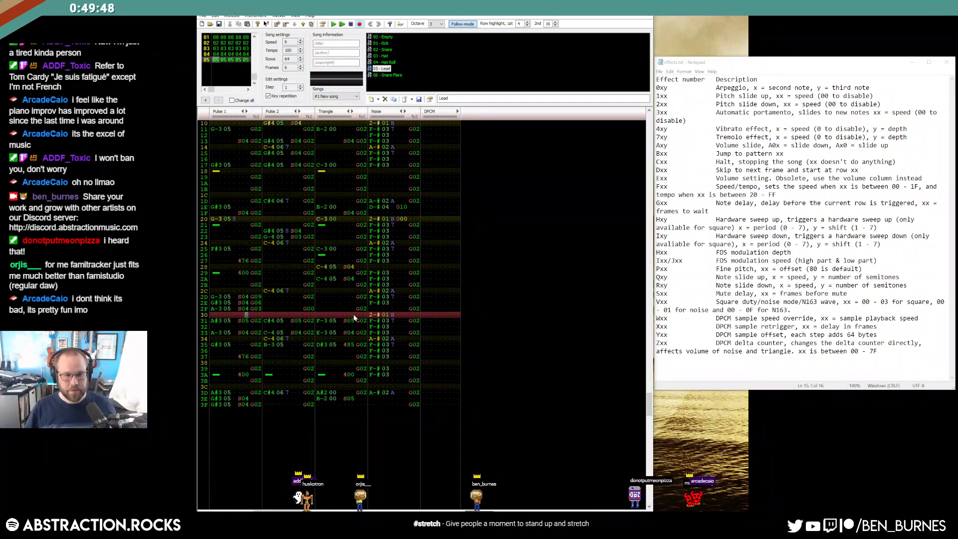
Move the G#3, B-3 and D#3 notes to row 37 and the note cuts on row 3A to row 3B, and play back.
drag(214, 347, 349, 358)
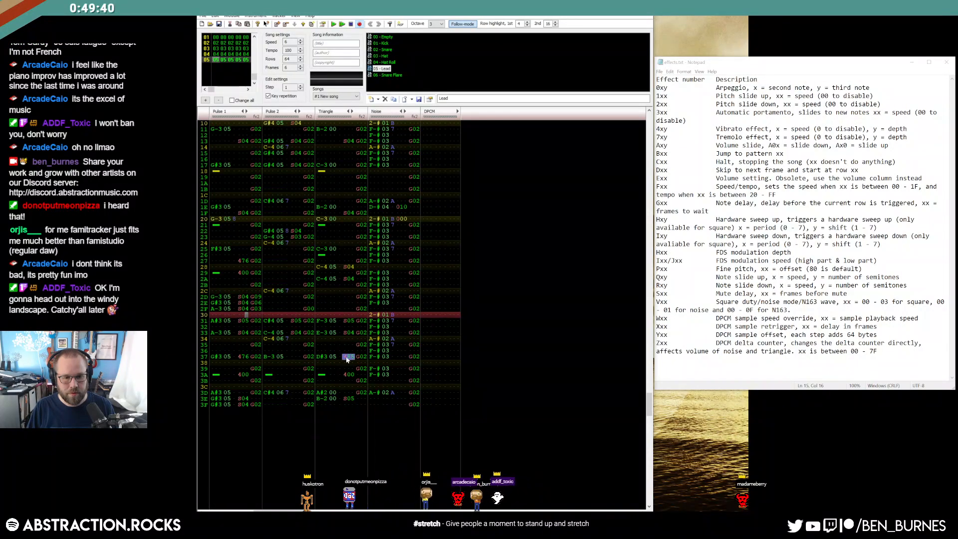
drag(214, 374, 240, 384)
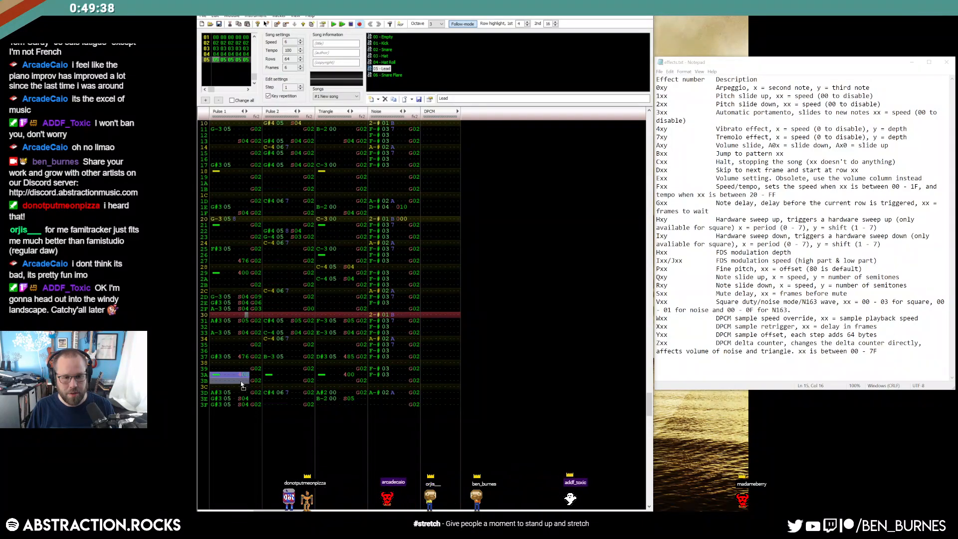
click(266, 373)
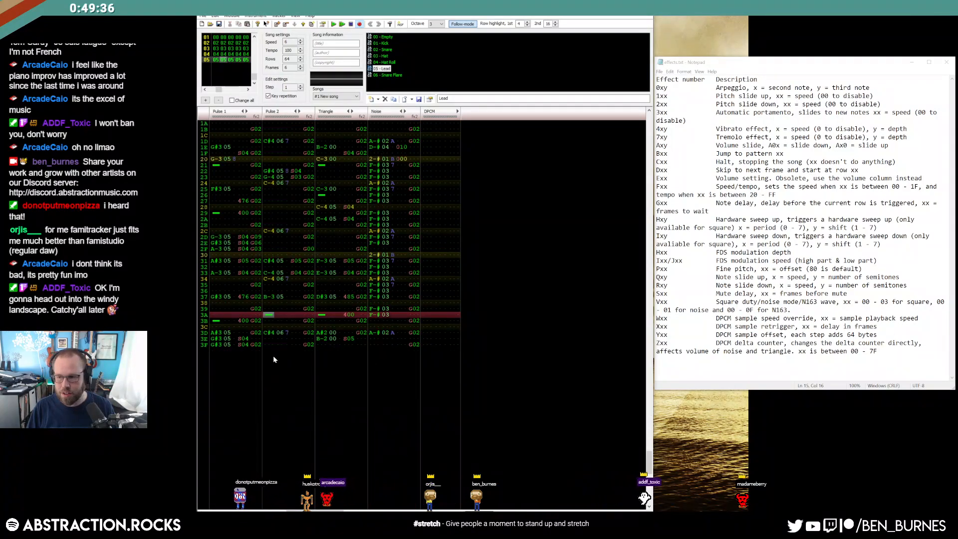
key(Delete)
key(1)
key(Right)
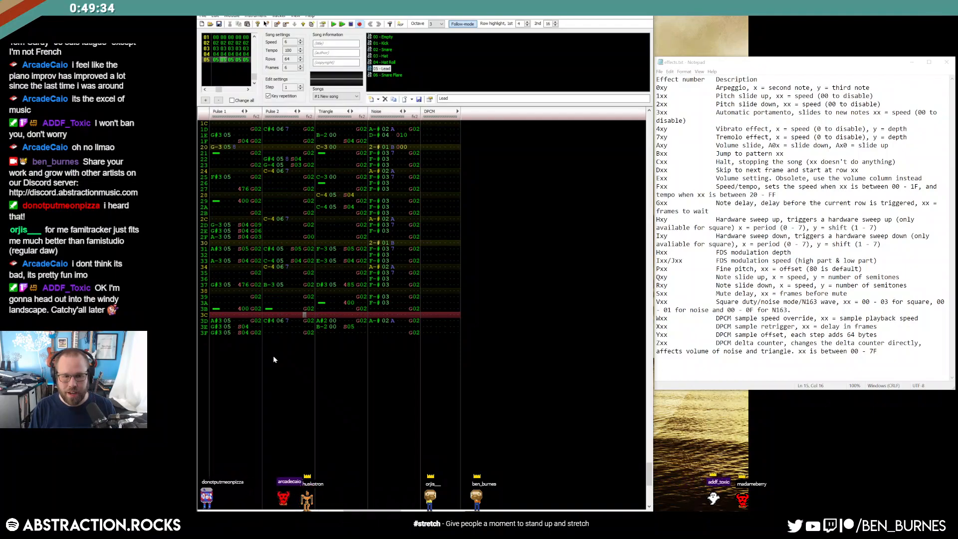
key(Right)
key(Right)
key(Right)
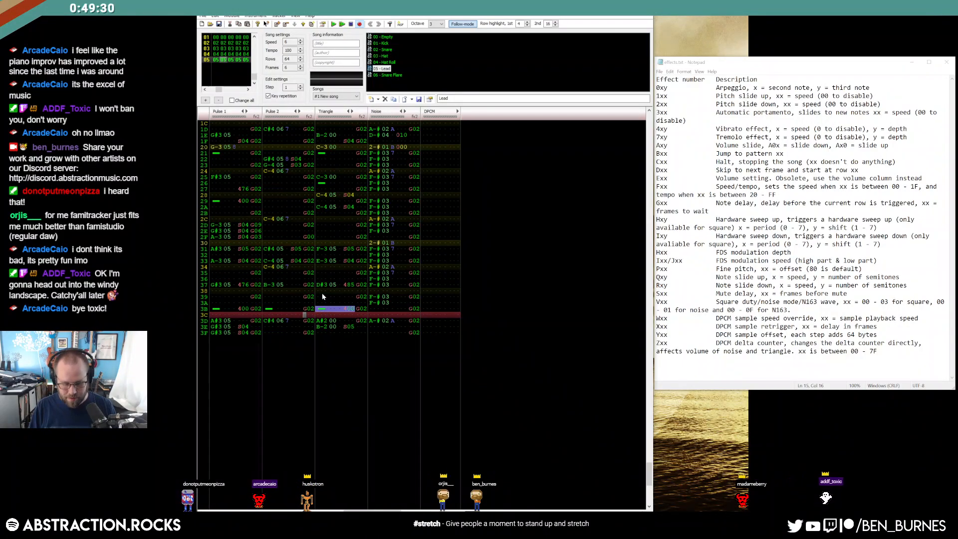
key(Return)
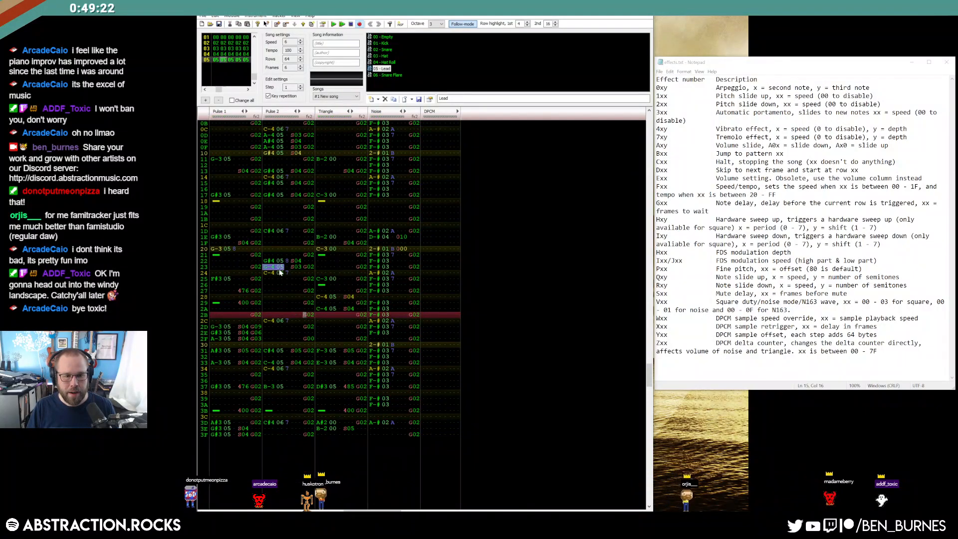
Add a Lead G-4 on row 27 of Pulse 2 with mute delay S04 and play the passage back.
click(267, 290)
text(G-4 05)
key(Right)
key(Right)
text(s)
key(Up)
key(Right)
key(Right)
text(4)
key(Return)
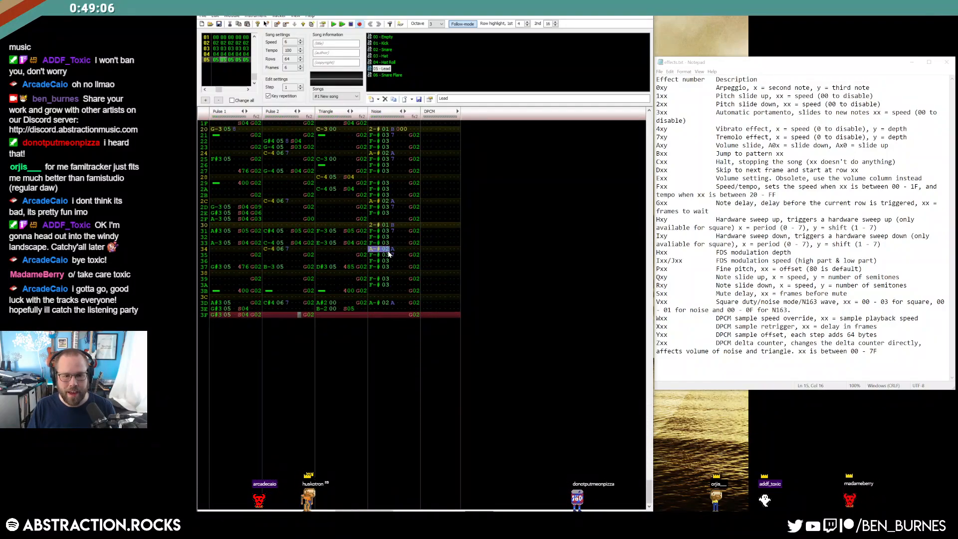
Move the Noise snare from row 34 to row 37, put F-# 03 on row 34, and shift the following volume 7 to row 38.
click(372, 268)
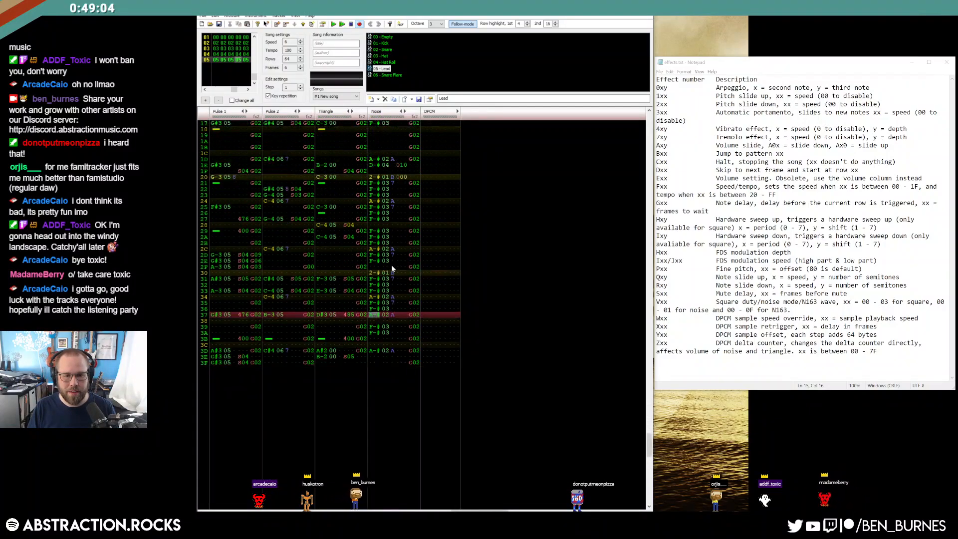
click(373, 298)
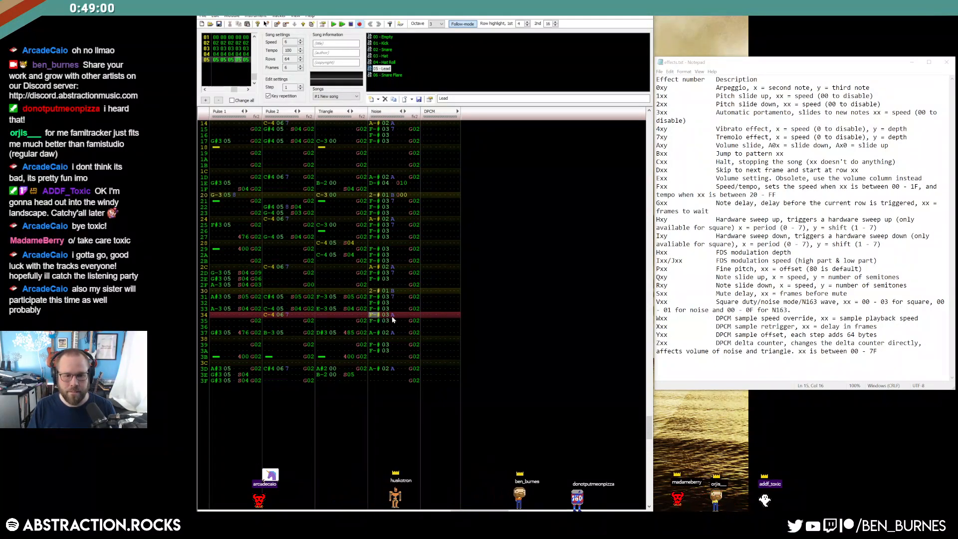
key(Down)
key(Down)
key(Down)
key(Down)
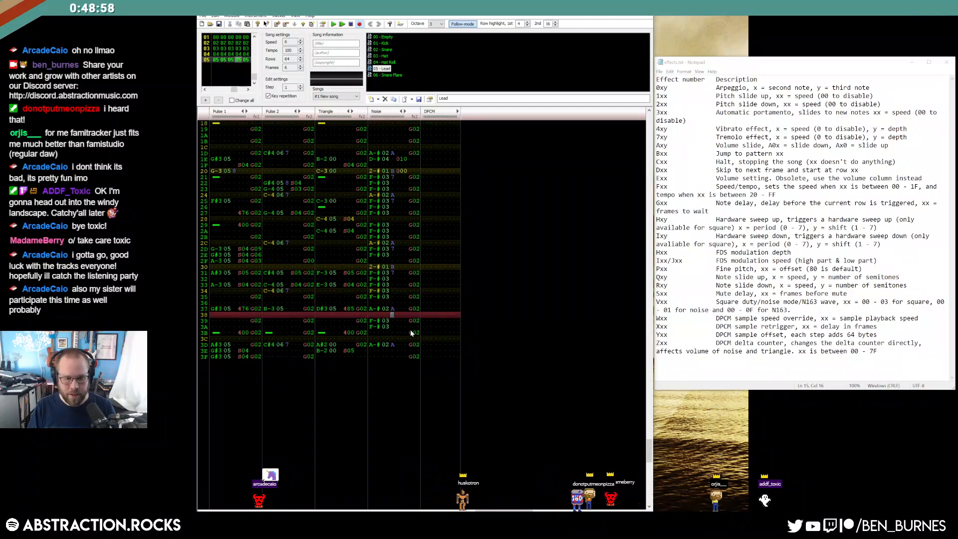
key(Down)
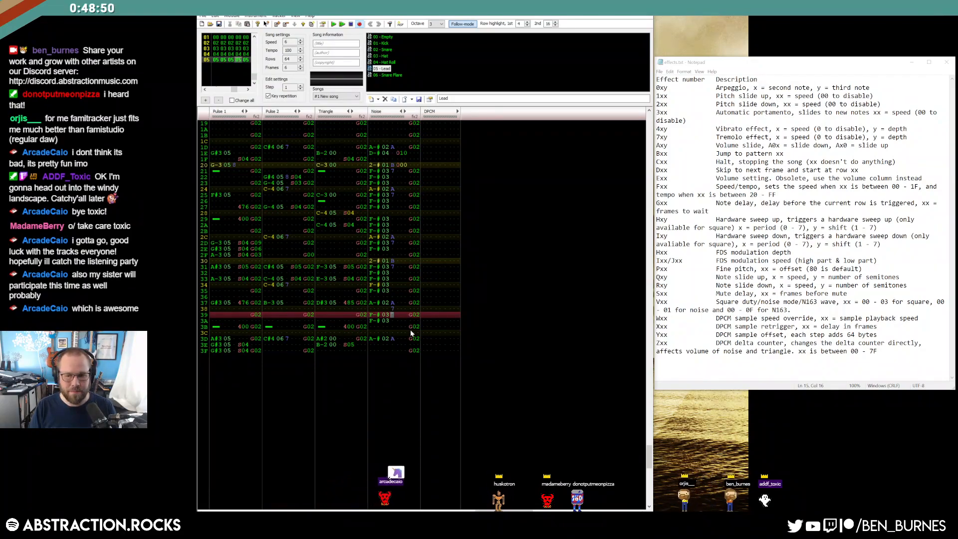
Play the whole song back from row 00 of frame 00.
key(Home)
key(Up)
key(Home)
key(Up)
key(Home)
key(Up)
key(Home)
key(Up)
key(Home)
key(Up)
key(Home)
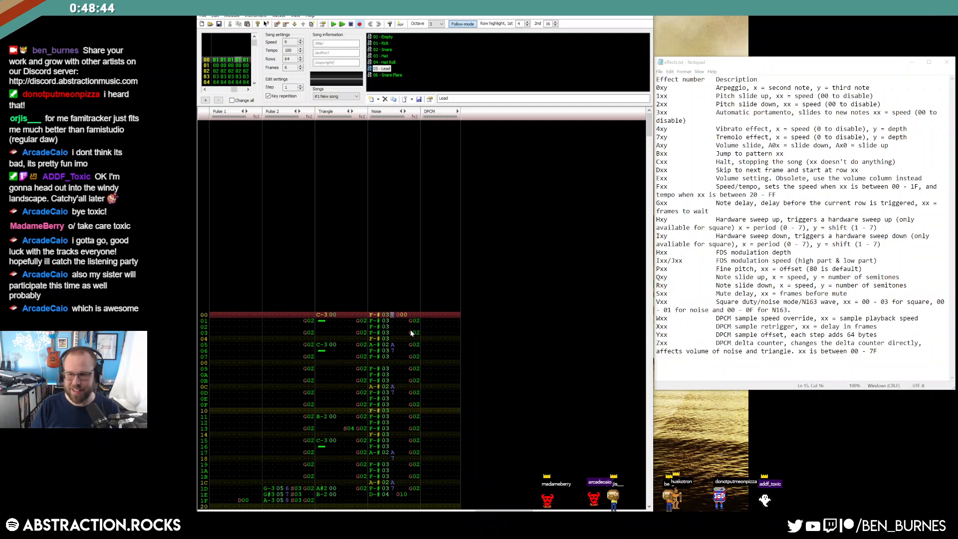
key(Return)
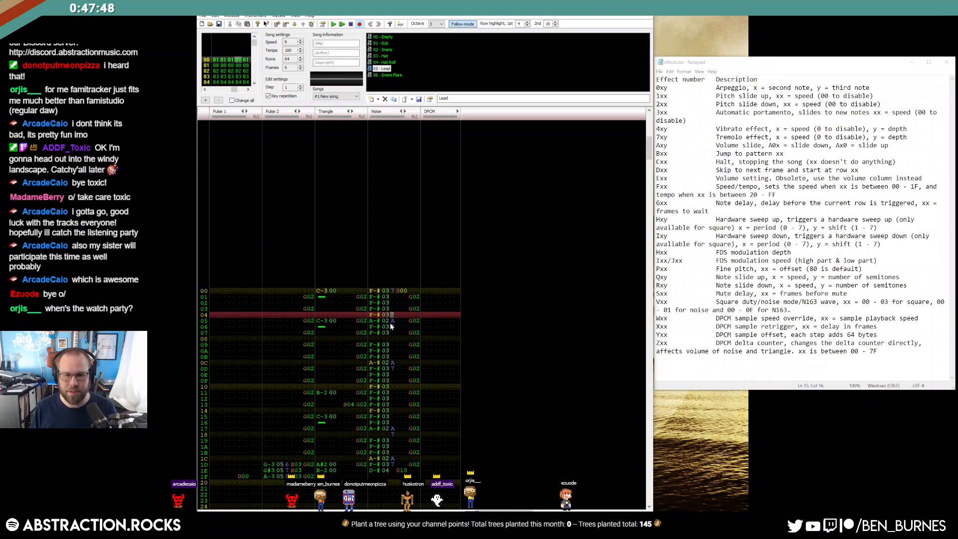
Move the G#3, B-3 and D#3 notes and the Noise snare in frame 05 from row 37 up to row 36.
scroll(390, 322, up, 5)
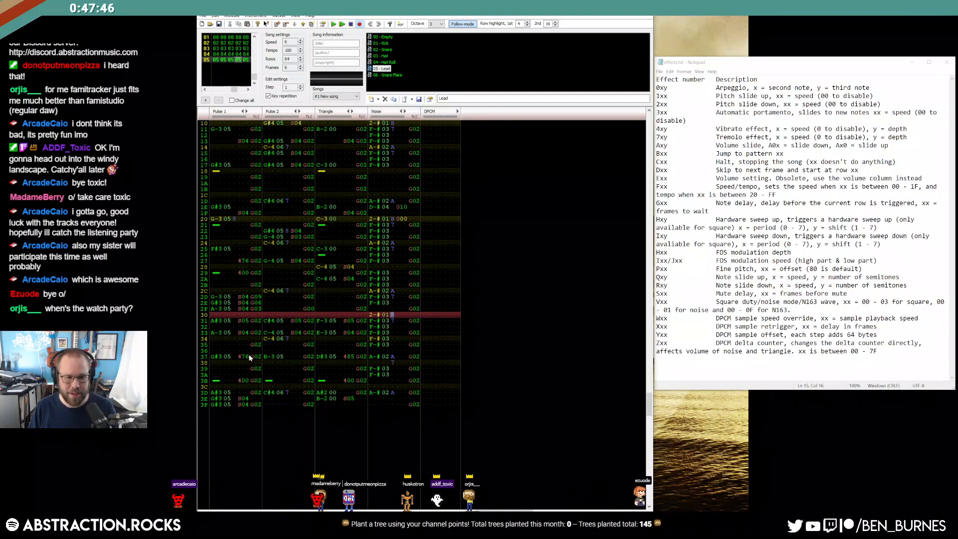
drag(220, 395, 225, 396)
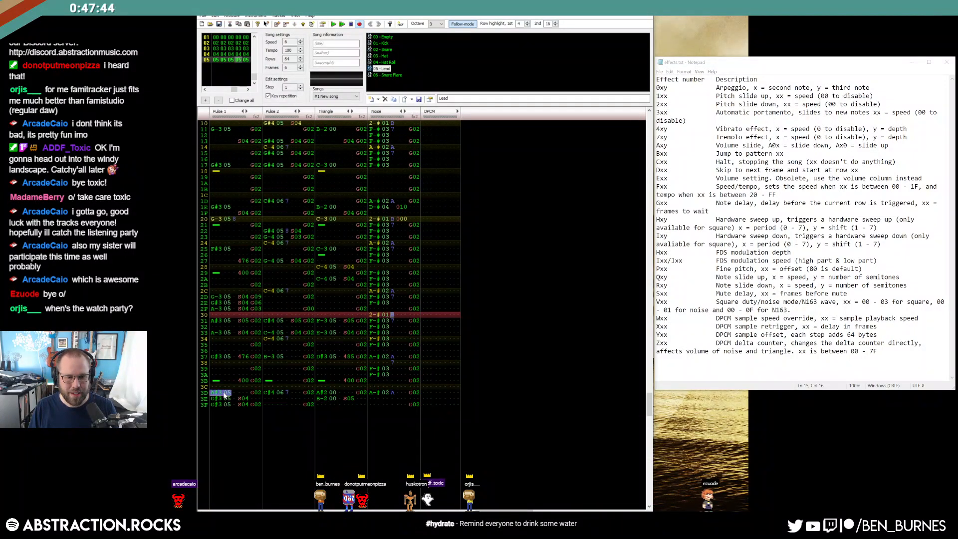
key(ctrl+z)
drag(217, 358, 233, 356)
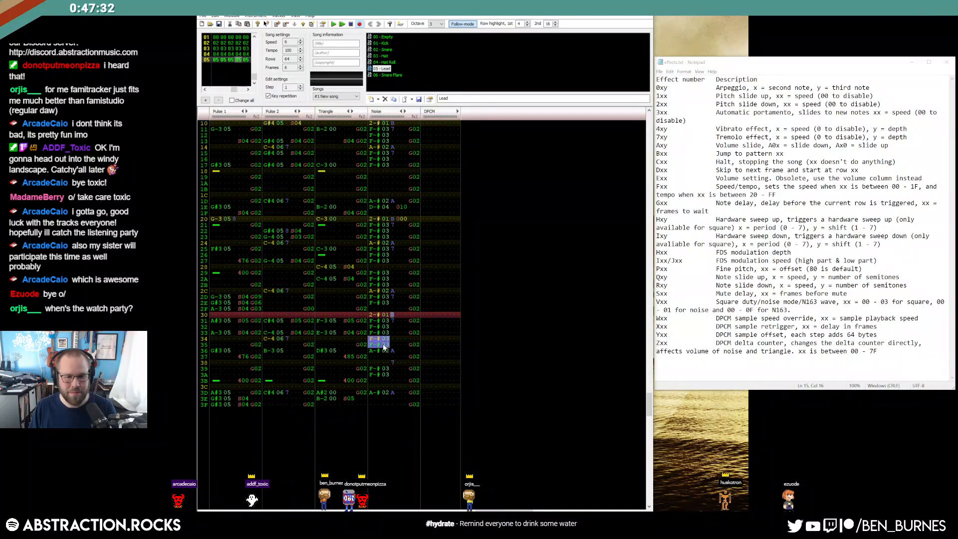
Play back the second half of frame 05 to hear the accent on row 36.
click(214, 220)
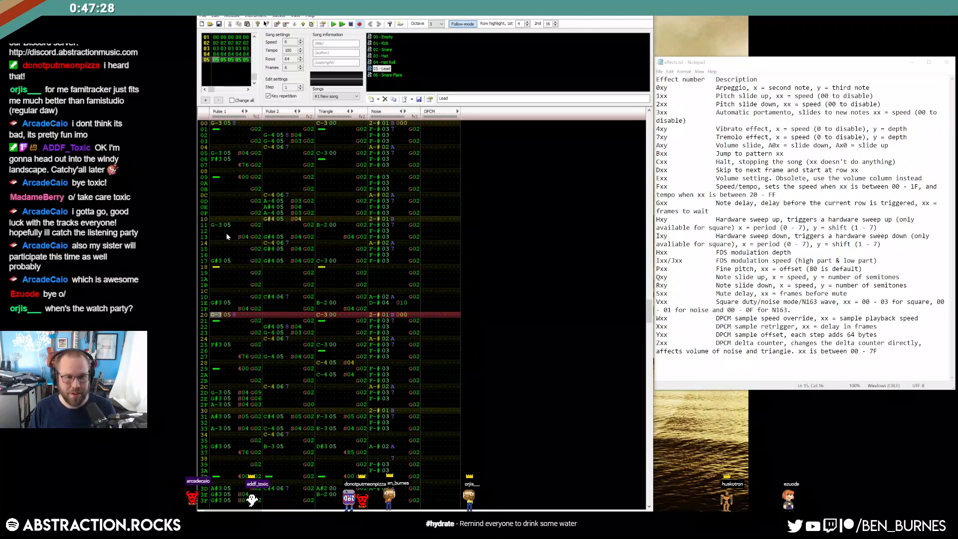
key(Up)
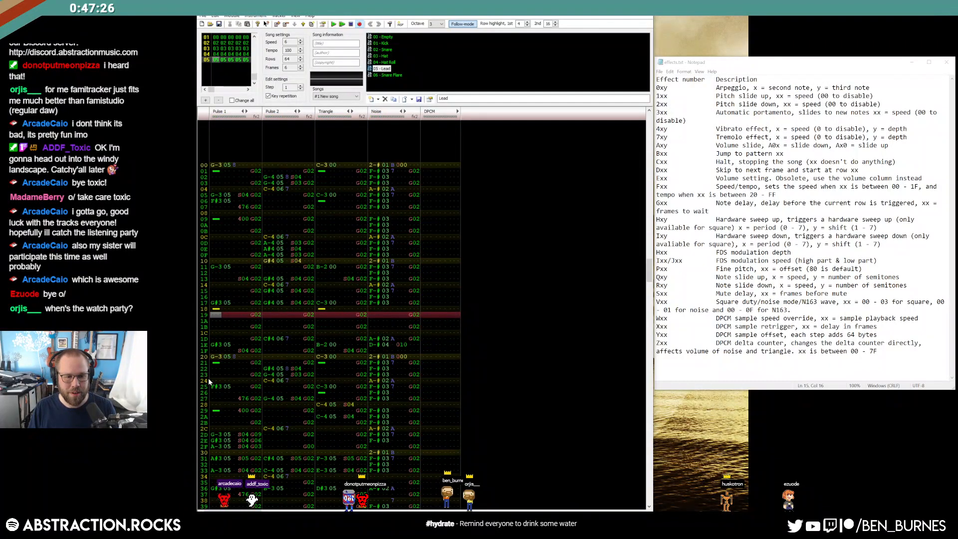
key(Page_Down)
key(Page_Down)
key(ctrl+Return)
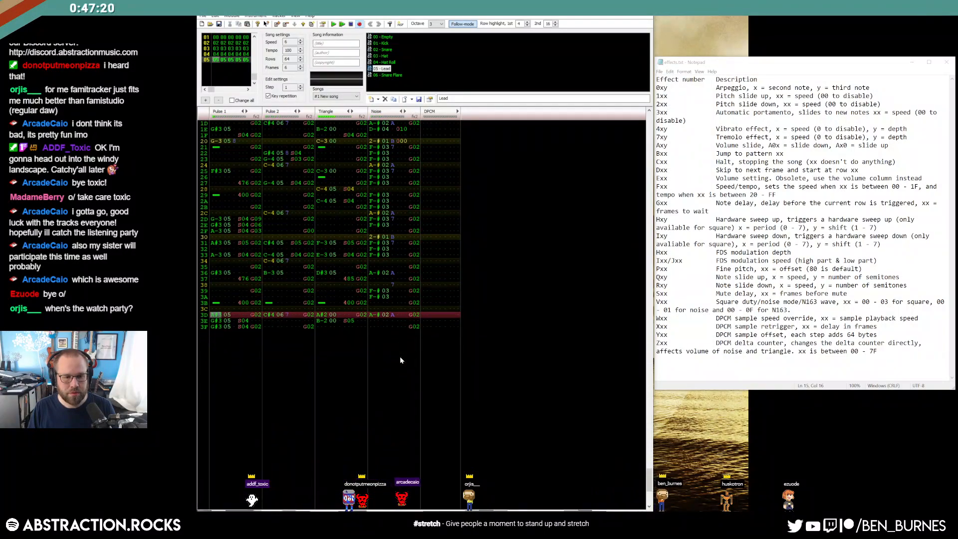
key(Return)
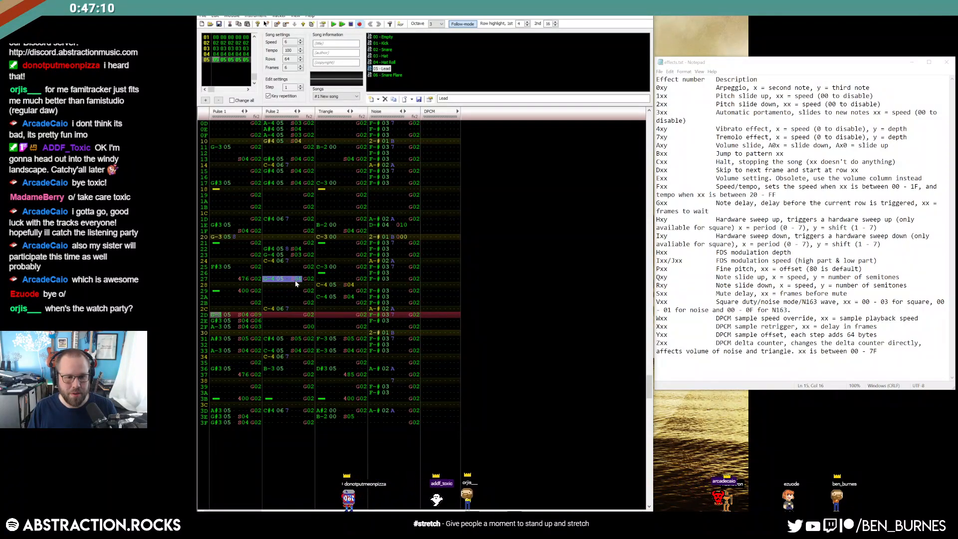
Move the Pulse 2 G-4 and its S04 mute delay from row 27 to row 29, and return to row 00.
drag(295, 282, 297, 294)
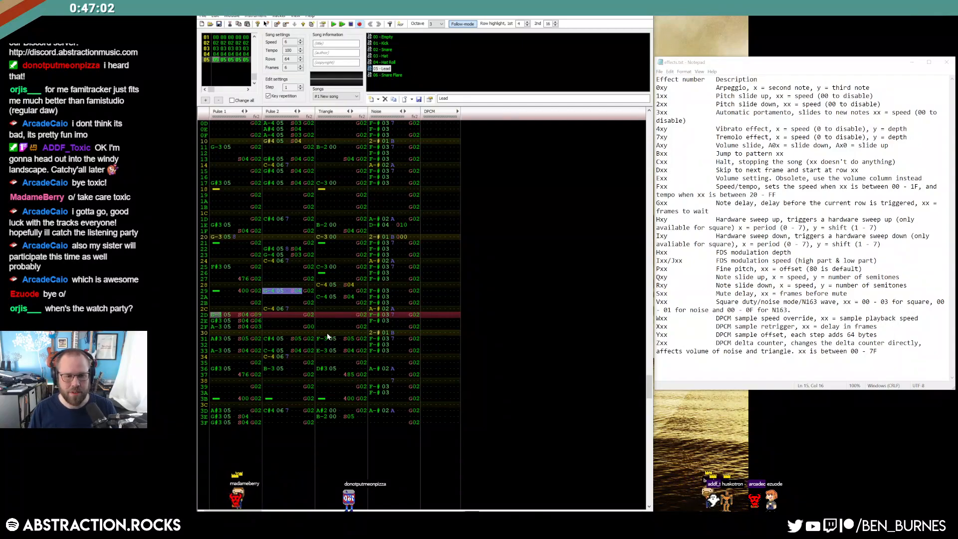
scroll(328, 333, up, 6)
click(216, 189)
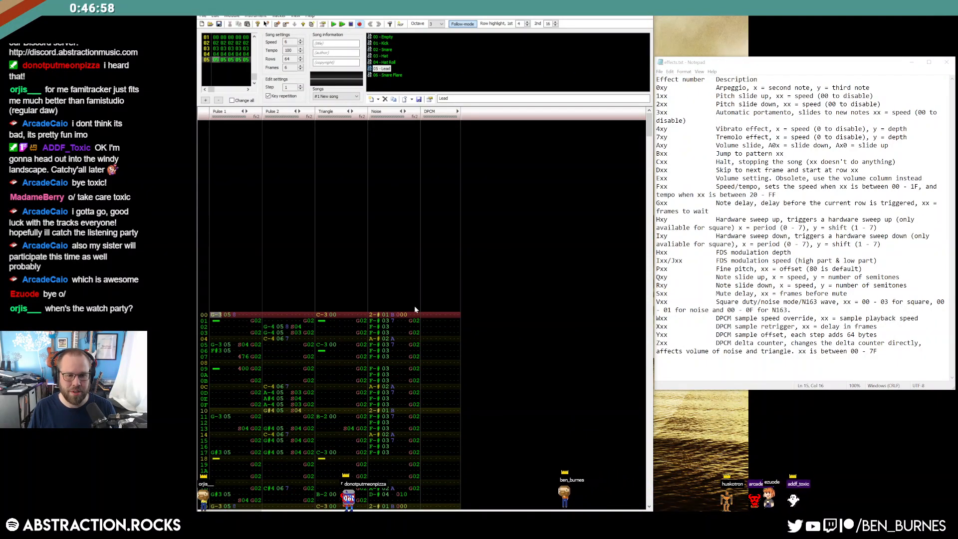
Play the song back from row 00 of frame 04 through frame 05.
scroll(413, 312, up, 6)
scroll(413, 313, down, 6)
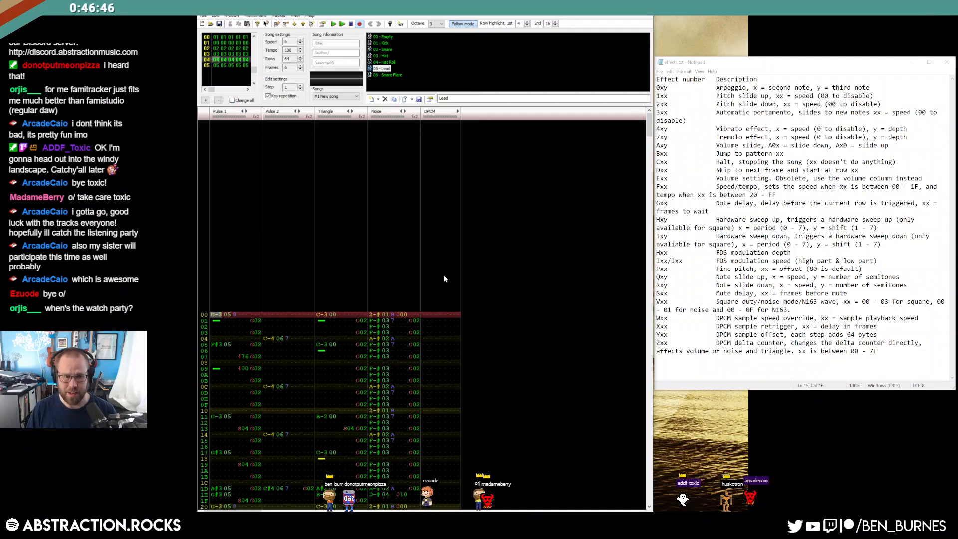
key(Return)
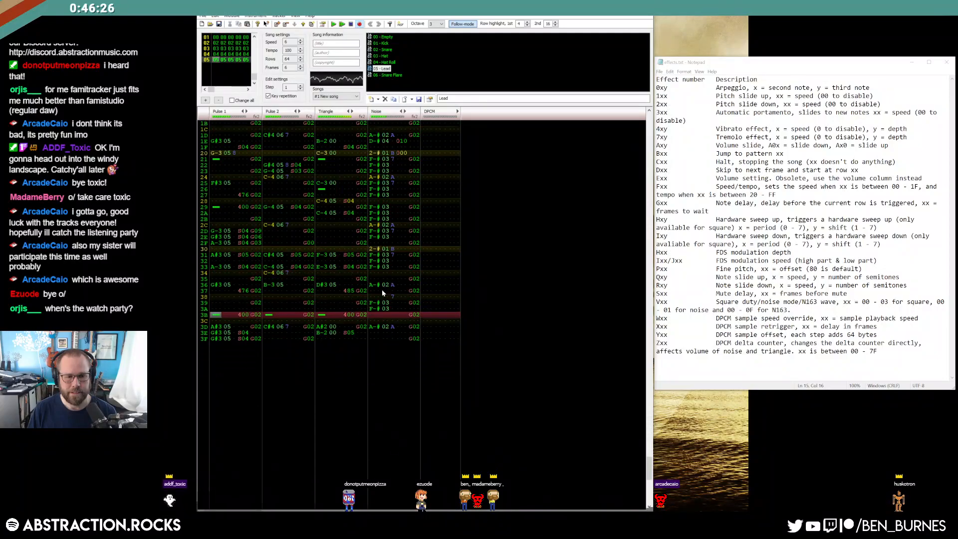
Stop playback and play the song from the start of frame 01.
key(Return)
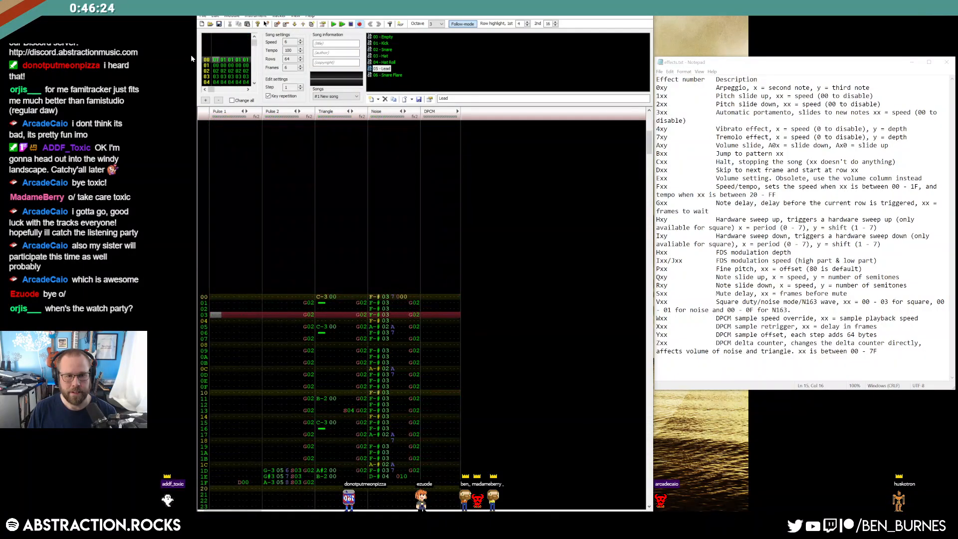
click(216, 67)
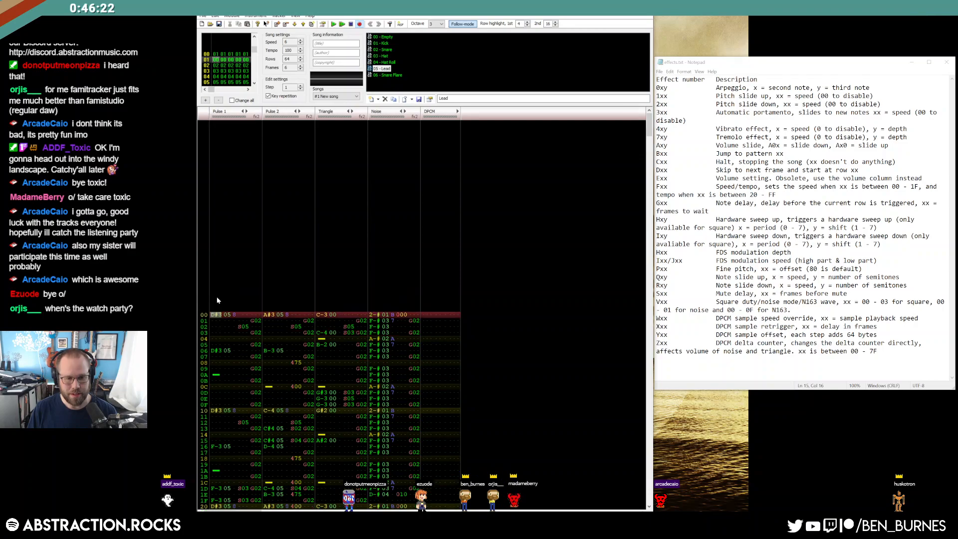
key(Return)
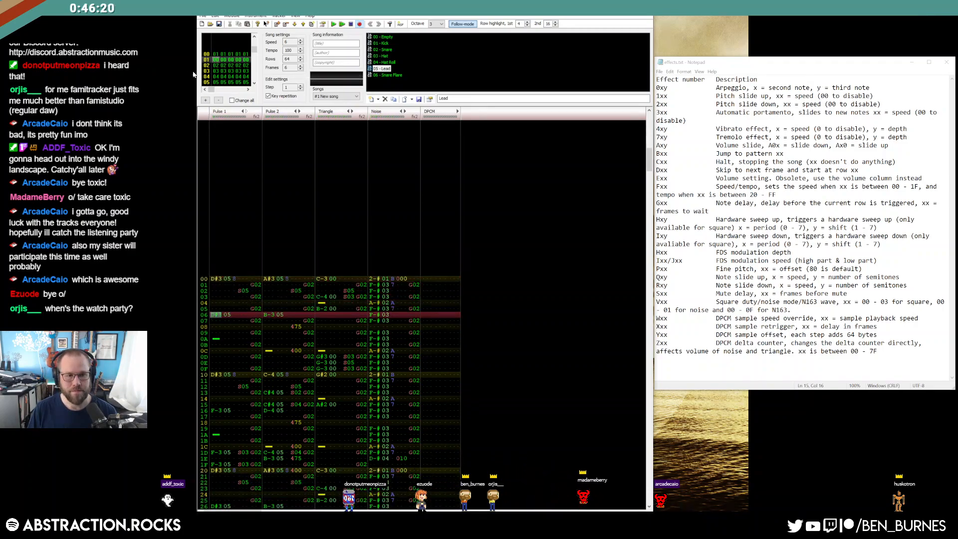
Play the song back from the start of frame 00 and go to frame 05.
scroll(229, 76, up, 1)
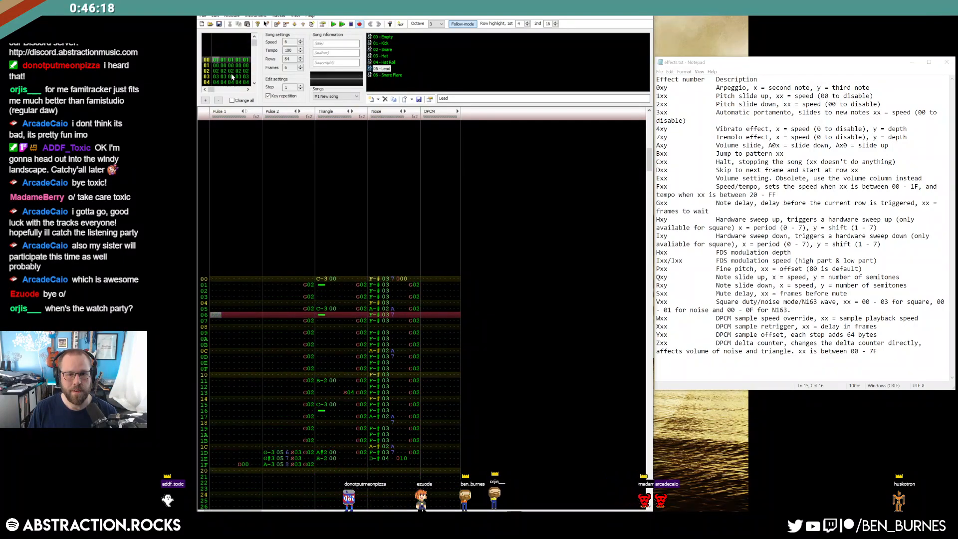
scroll(231, 75, down, 1)
click(215, 77)
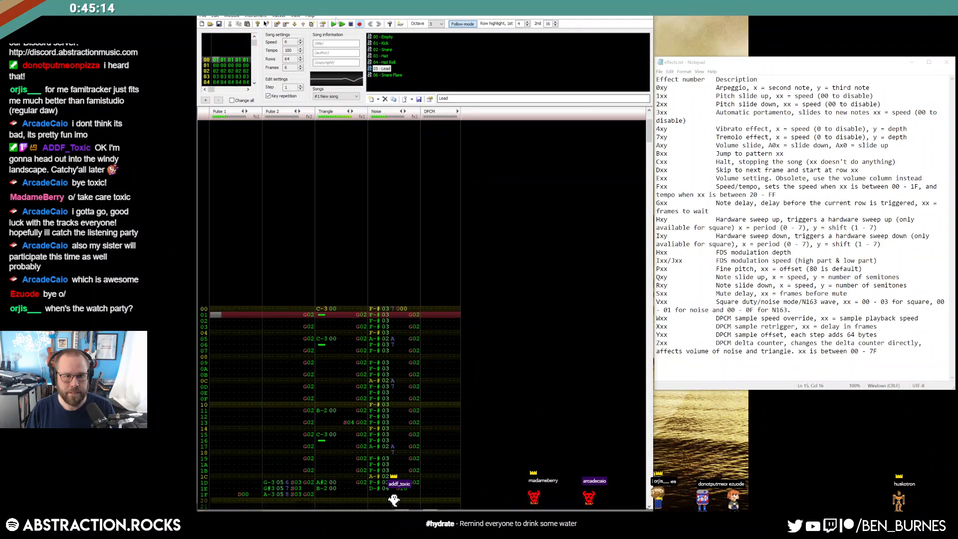
click(222, 68)
click(223, 68)
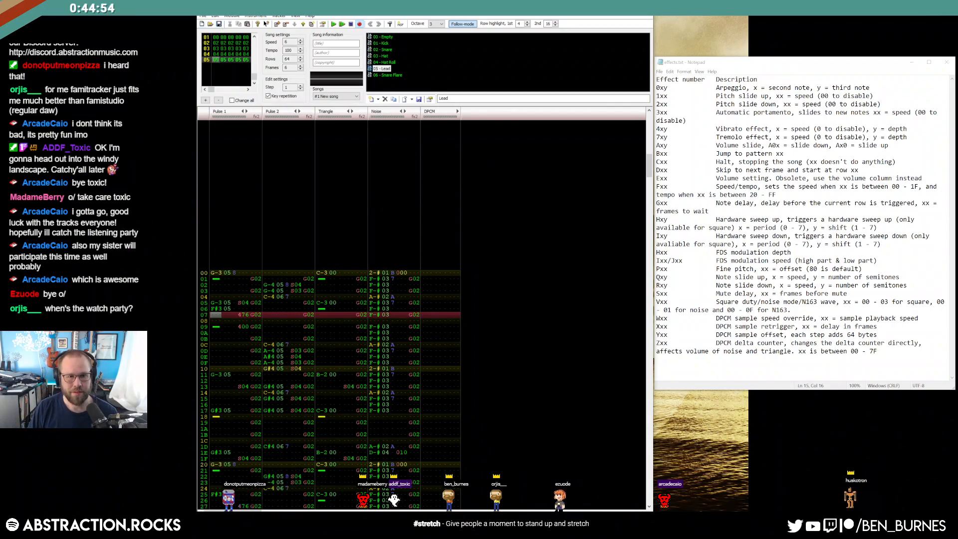
Export the song, played 1 time, as the wave file "2022-04-09 Dusty Cartridges.wav" on the Desktop.
click(201, 17)
click(220, 65)
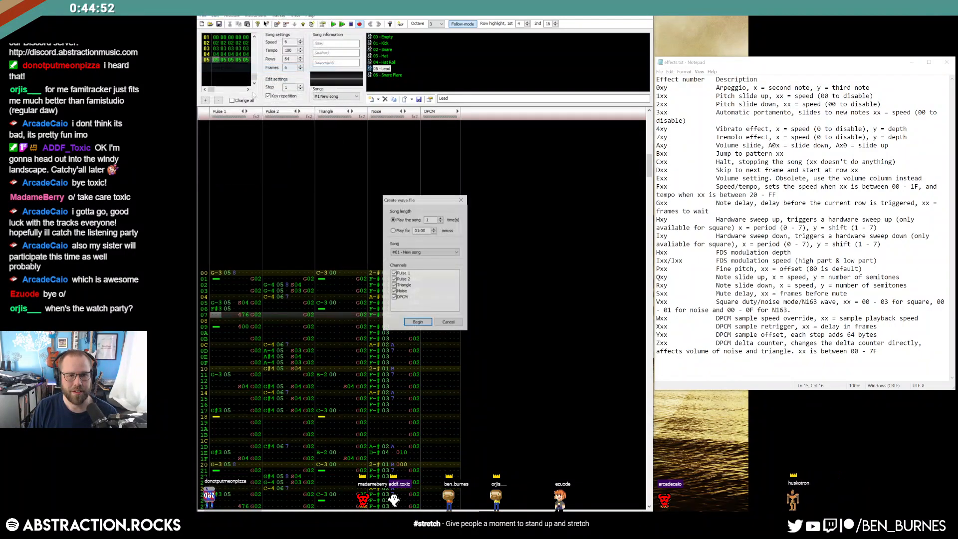
click(418, 323)
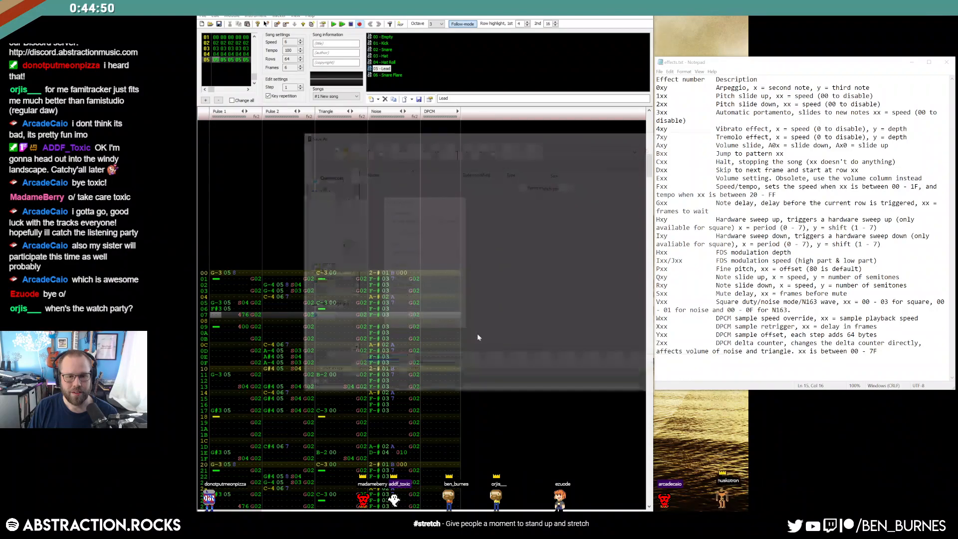
click(323, 284)
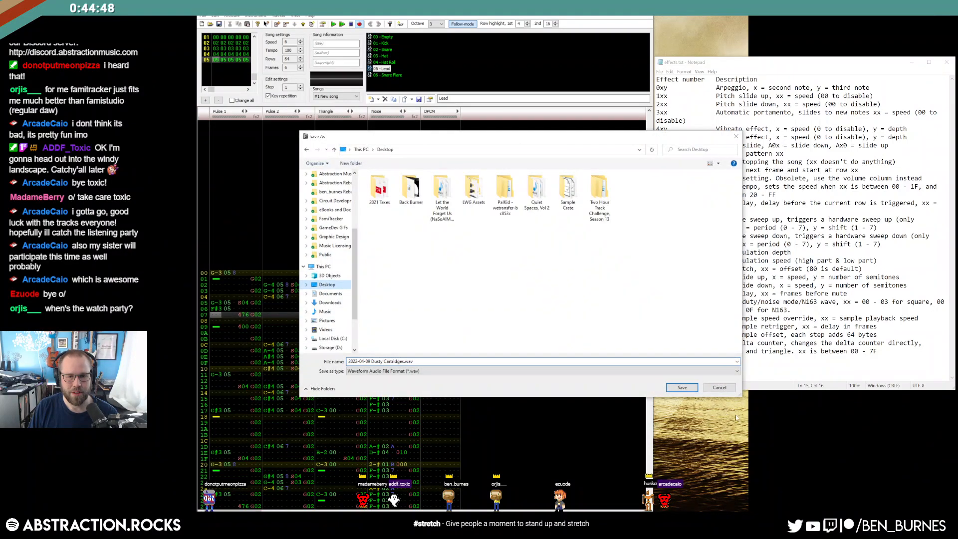
click(682, 388)
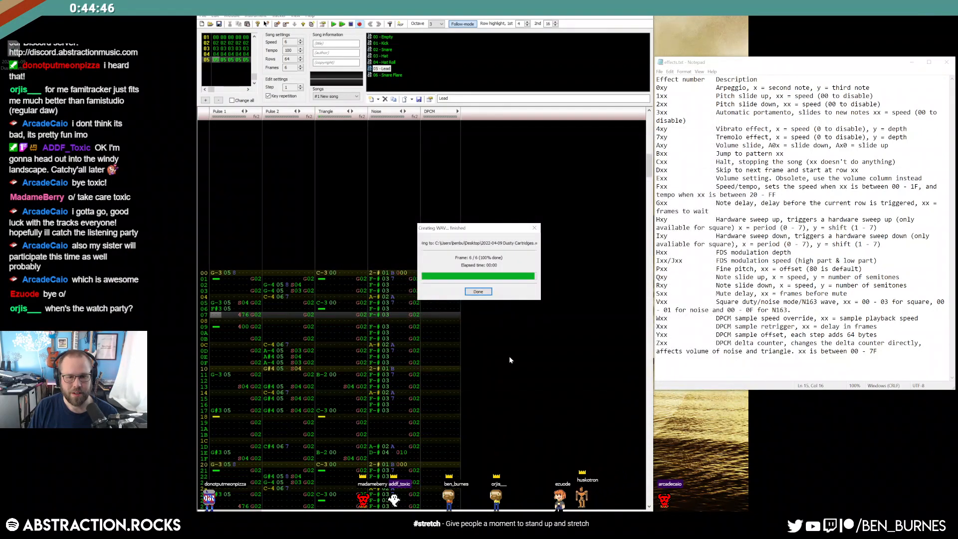
Open Audacity and load the exported Dusty Cartridges WAV from the desktop to check its length.
key(super)
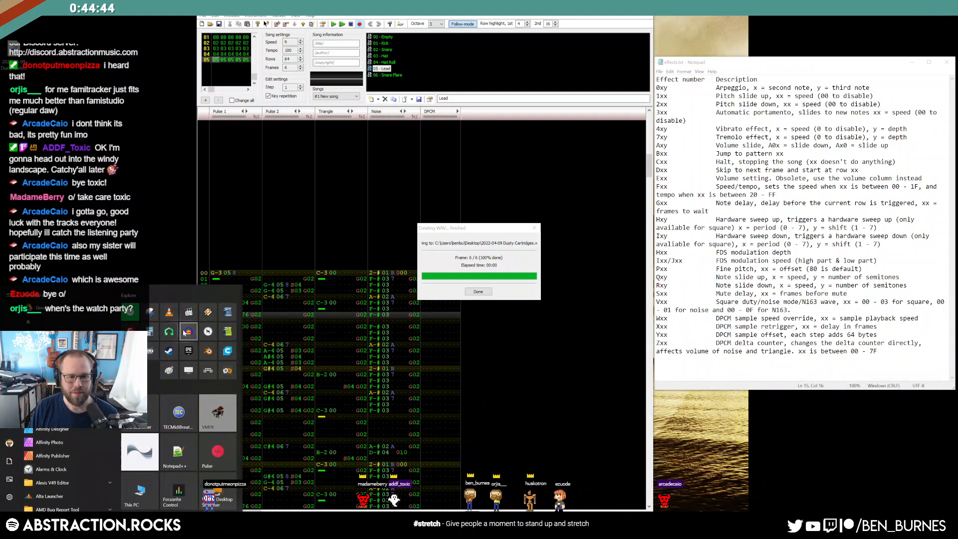
click(185, 317)
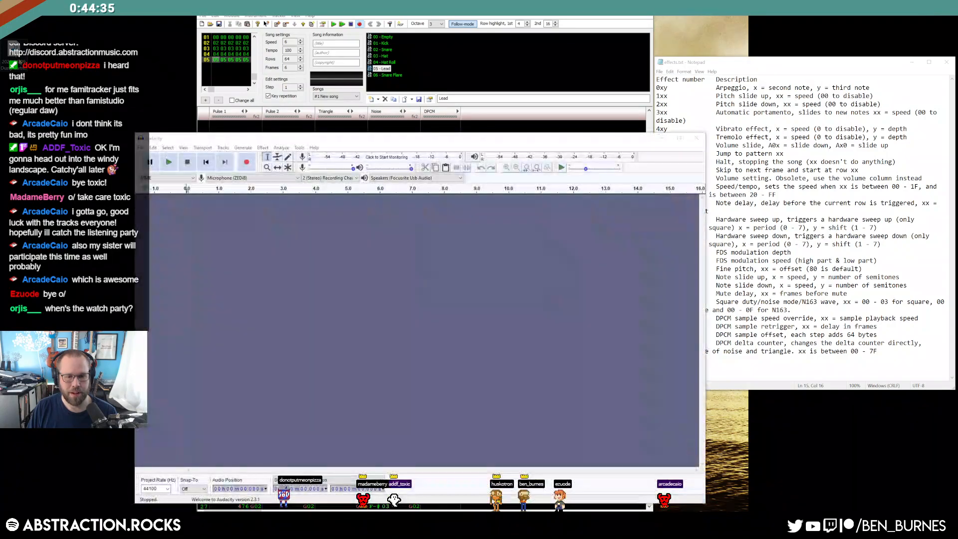
drag(13, 50, 261, 215)
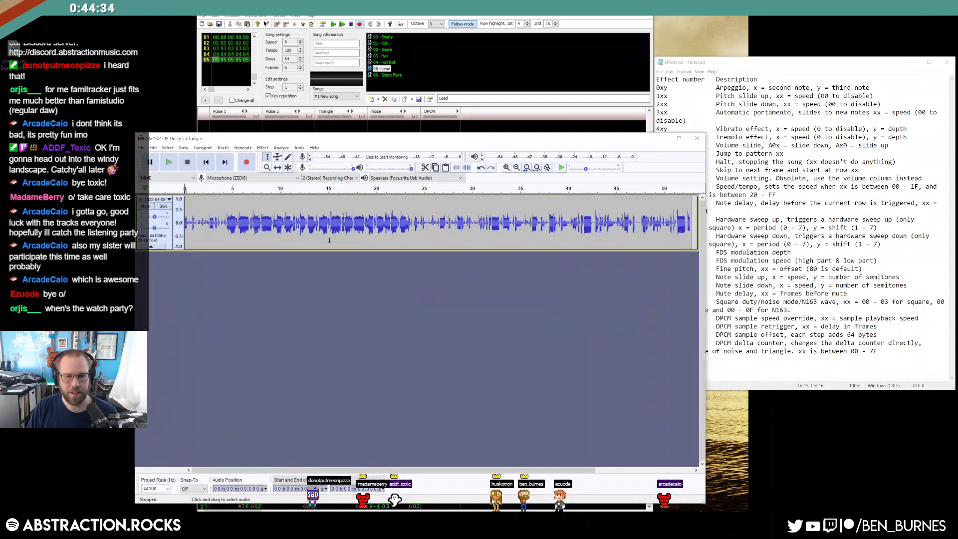
Close the Audacity project without saving and dismiss the finished WAV export dialog in FamiTracker.
click(697, 138)
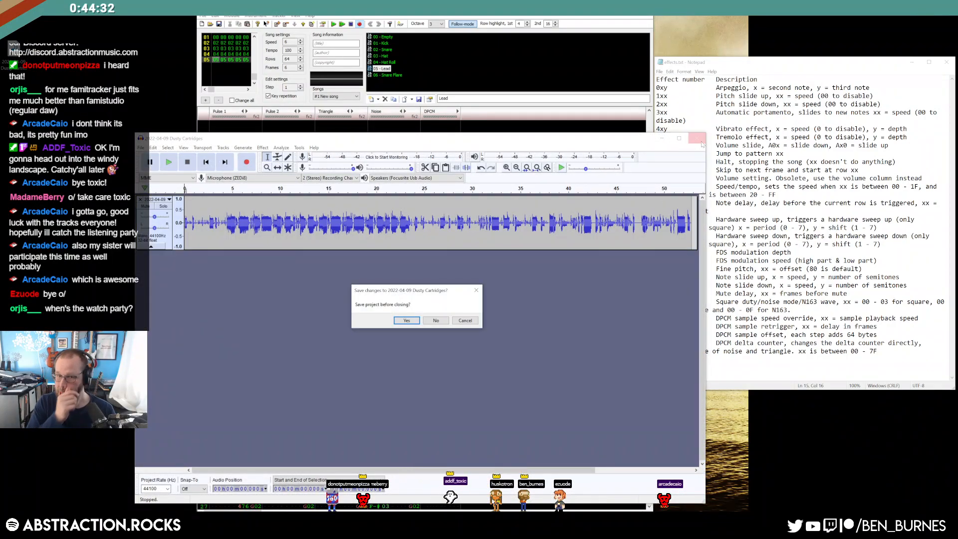
click(434, 321)
click(478, 292)
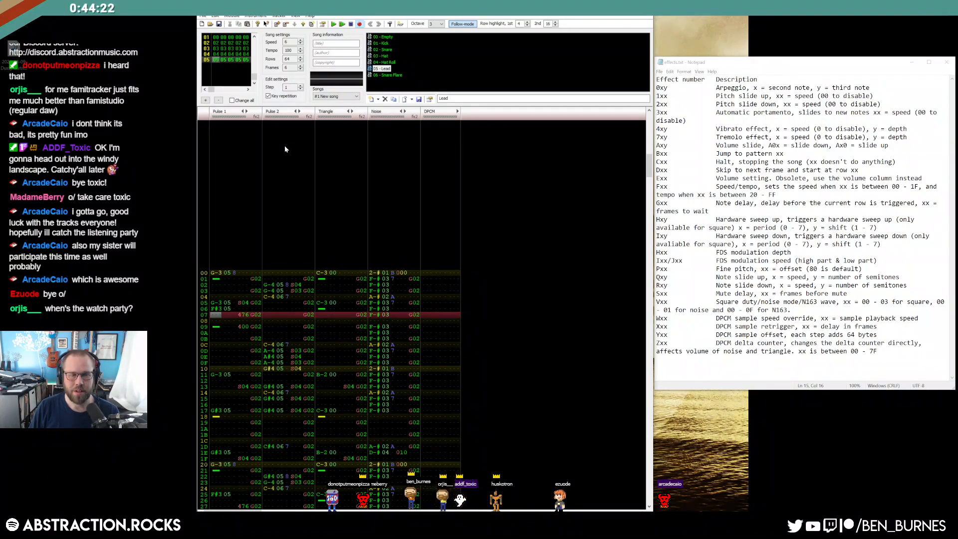
Copy the entire contents of frame 02 across all channels, starting from row 00.
click(212, 44)
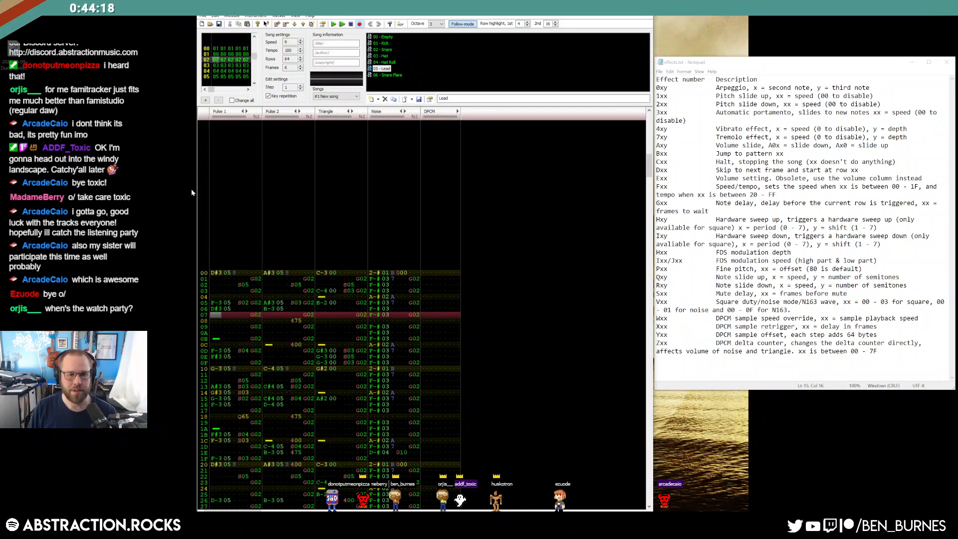
click(217, 271)
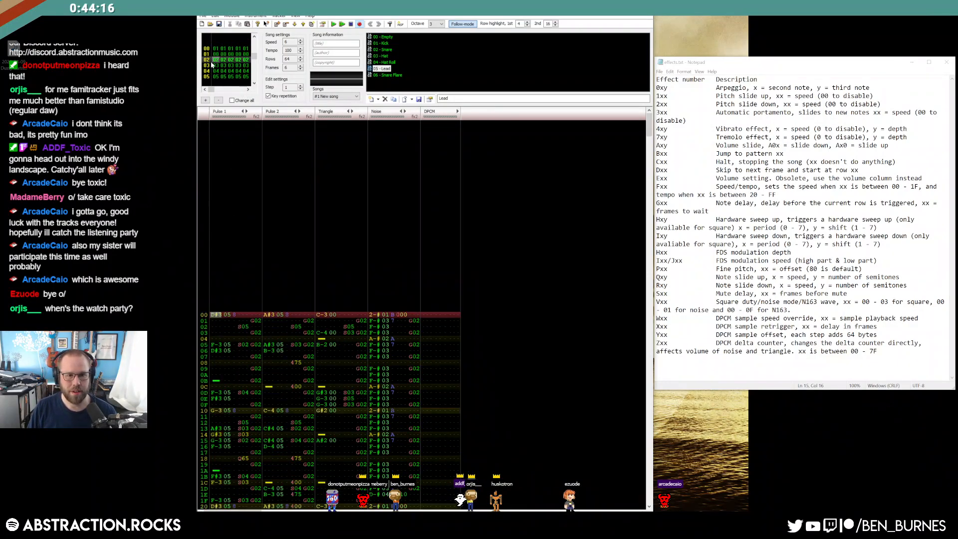
key(ctrl+a)
key(ctrl+a)
Add a new frame 06 after frame 05 and enter the skip effect D00 on Pulse 1 row 0F.
click(227, 76)
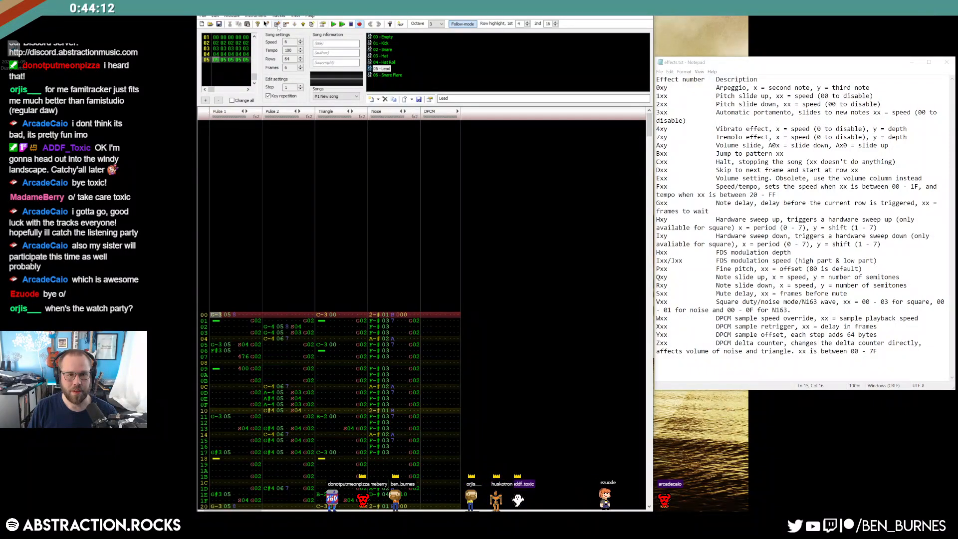
click(277, 24)
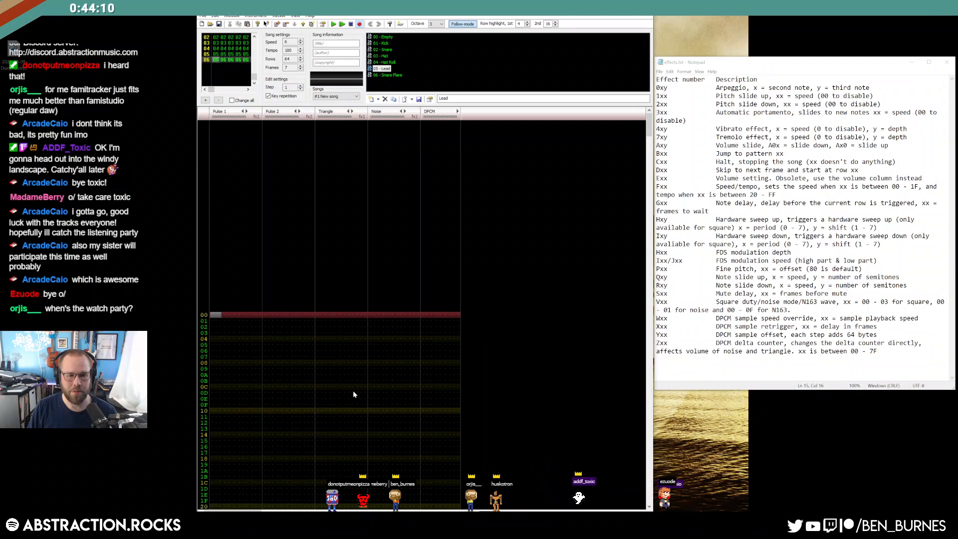
click(250, 405)
text(D00)
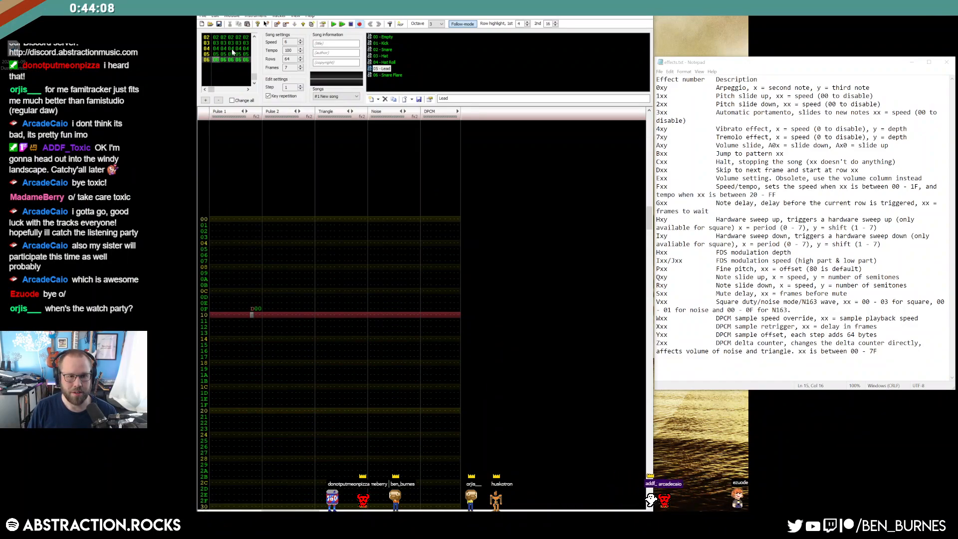
Add frame 07 after frame 06 and paste the copied frame 02 contents into it from row 00.
click(205, 100)
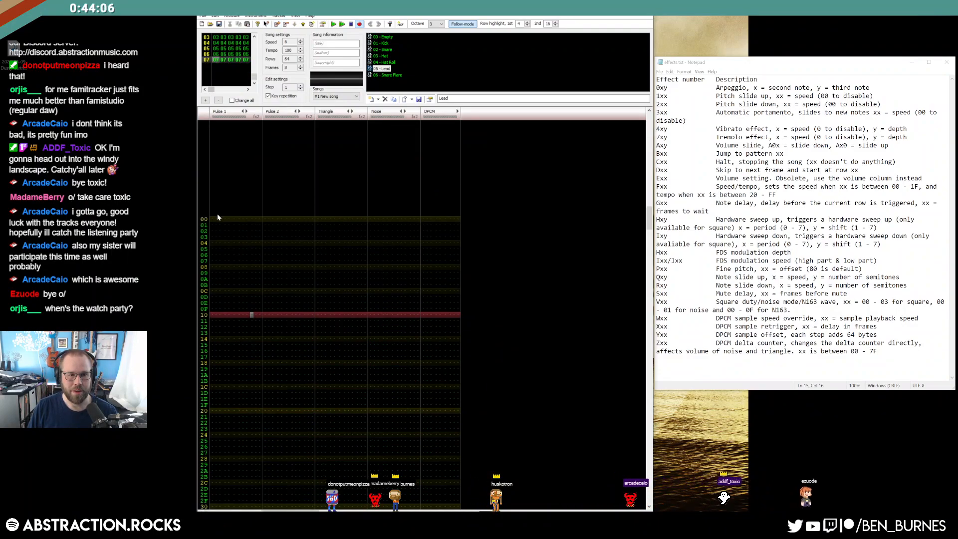
key(Return)
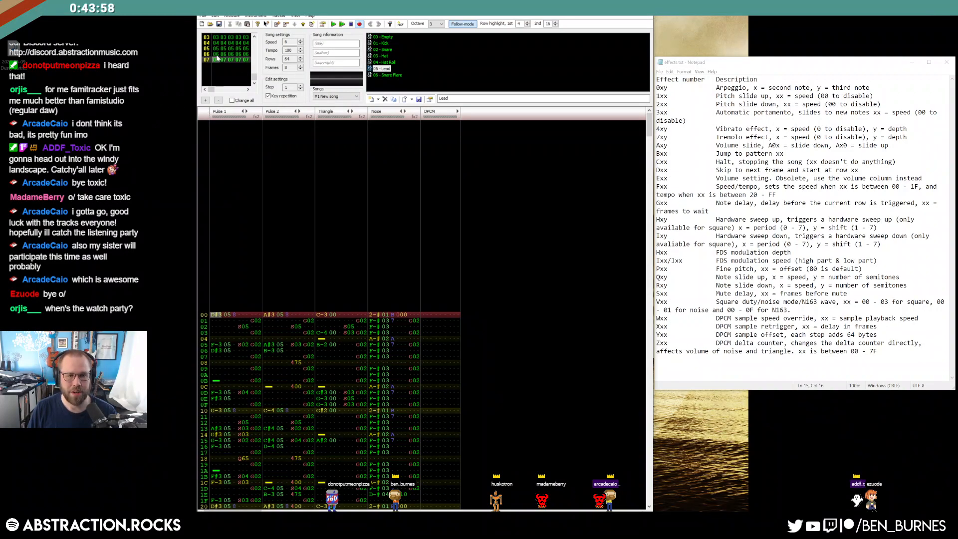
scroll(232, 57, up, 1)
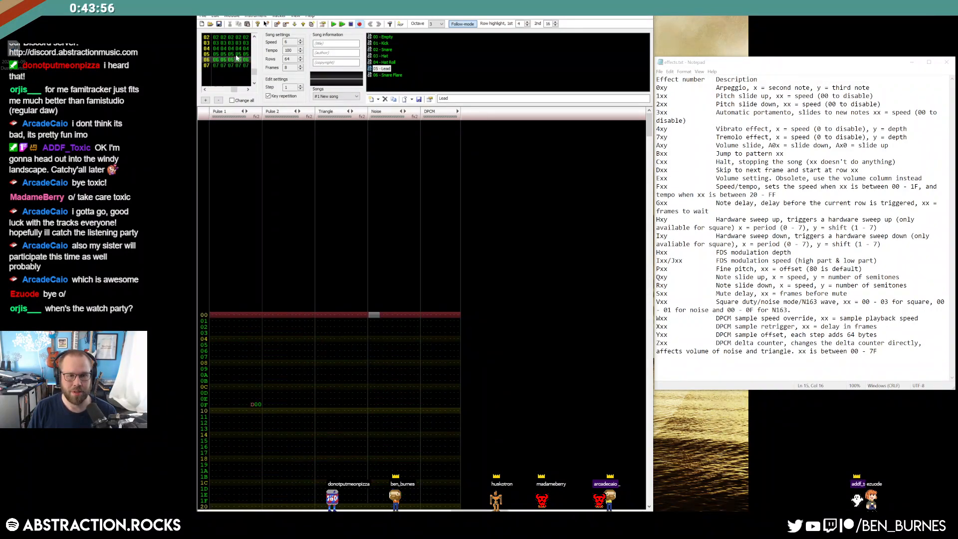
click(215, 64)
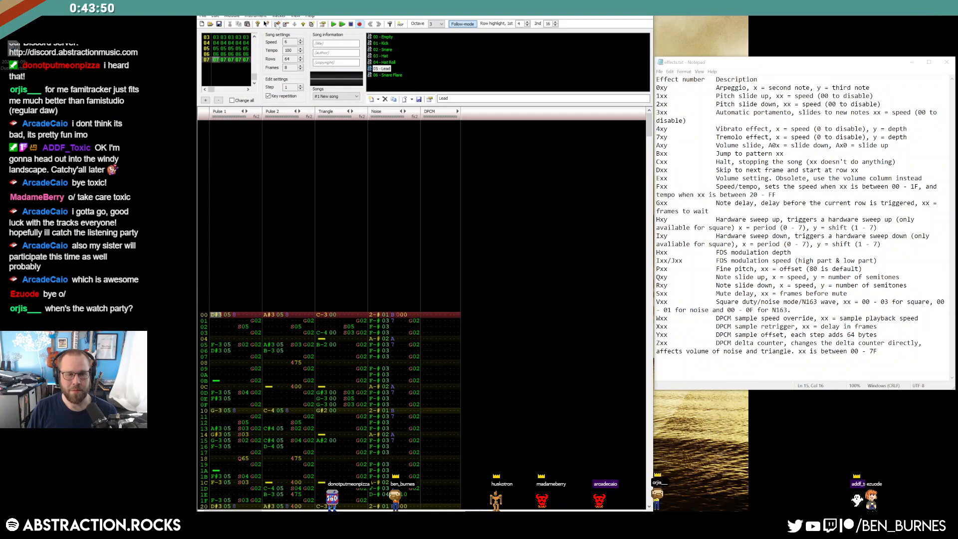
Add two more empty frames, 08 and 09, after frame 07.
click(278, 24)
click(217, 66)
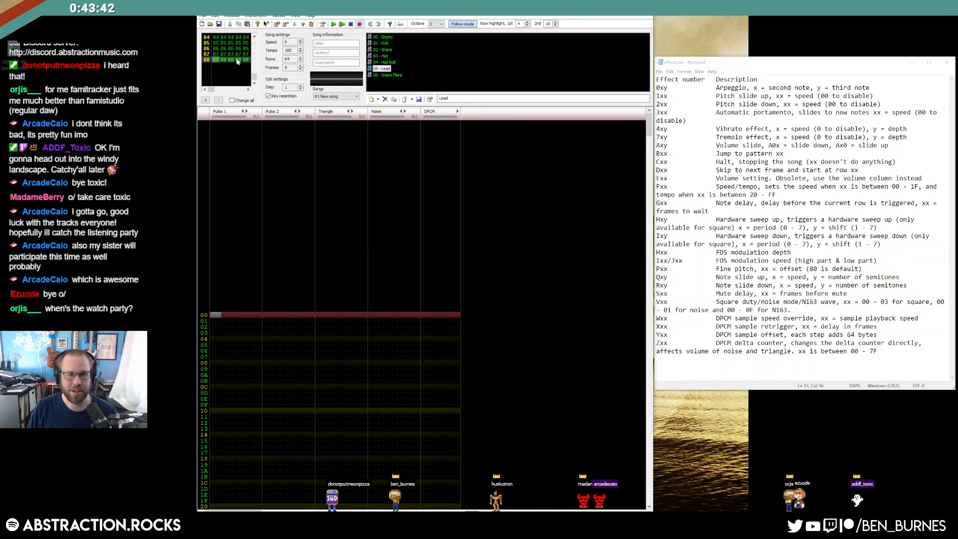
click(277, 25)
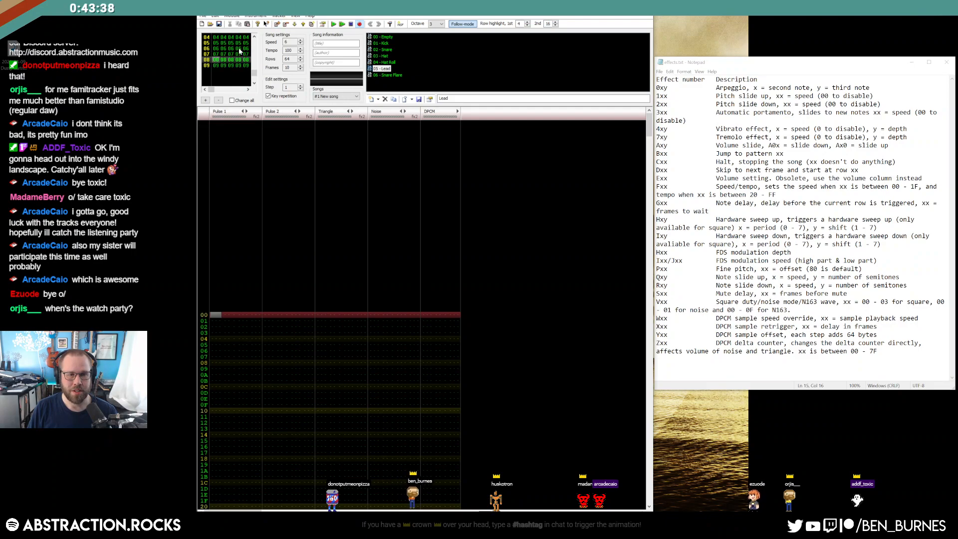
Copy the Noise pattern on rows 00 to 0F of frame 05 into the Noise channel of frame 06 at row 00.
click(240, 49)
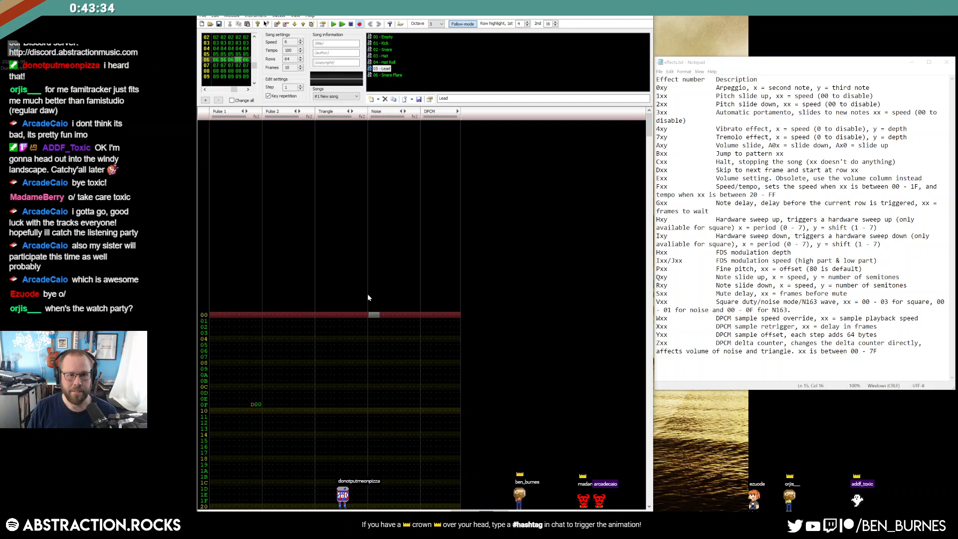
scroll(232, 59, up, 2)
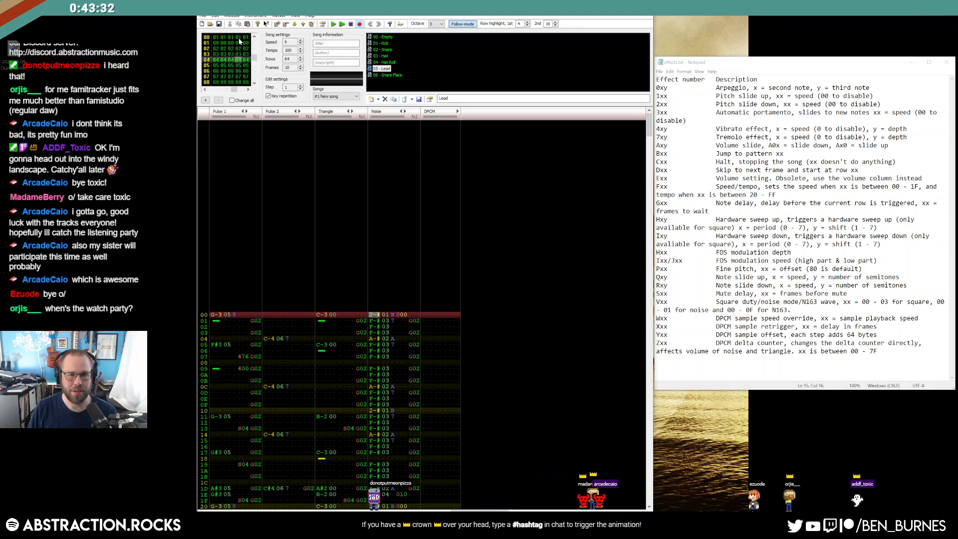
scroll(238, 76, down, 2)
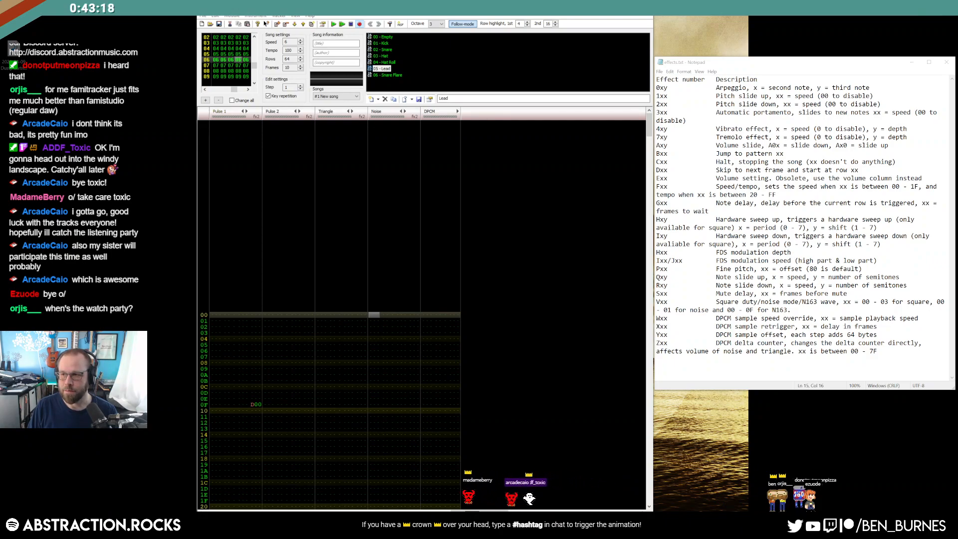
click(401, 13)
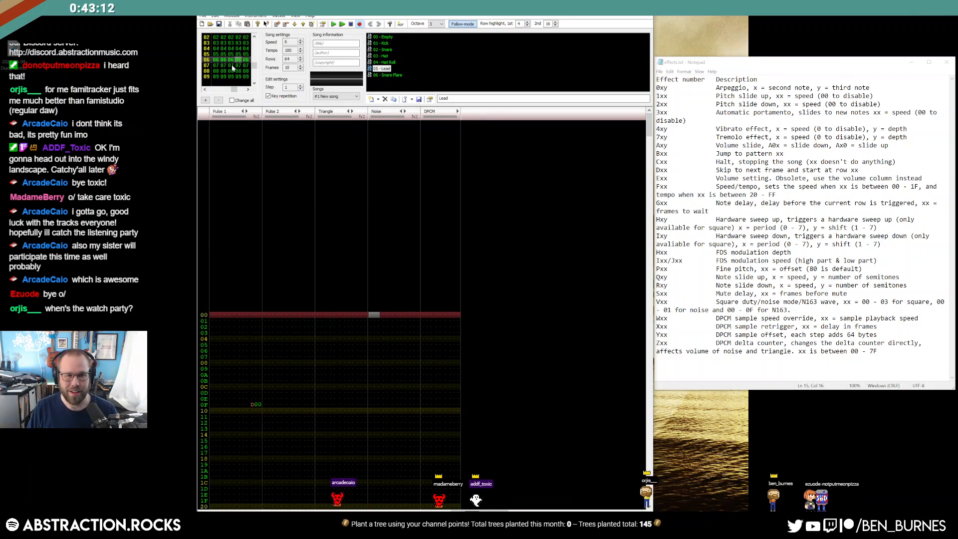
click(236, 54)
drag(375, 403, 414, 314)
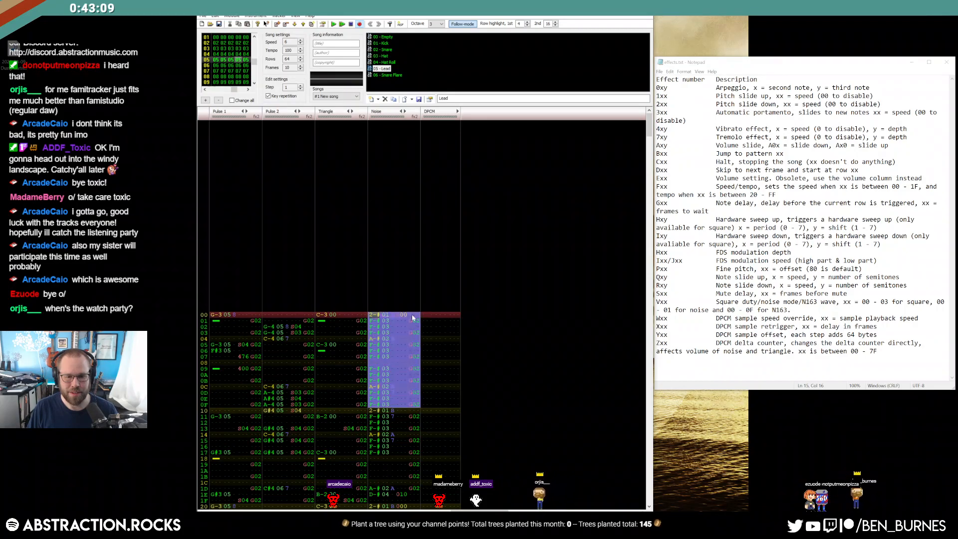
click(242, 65)
key(ctrl+v)
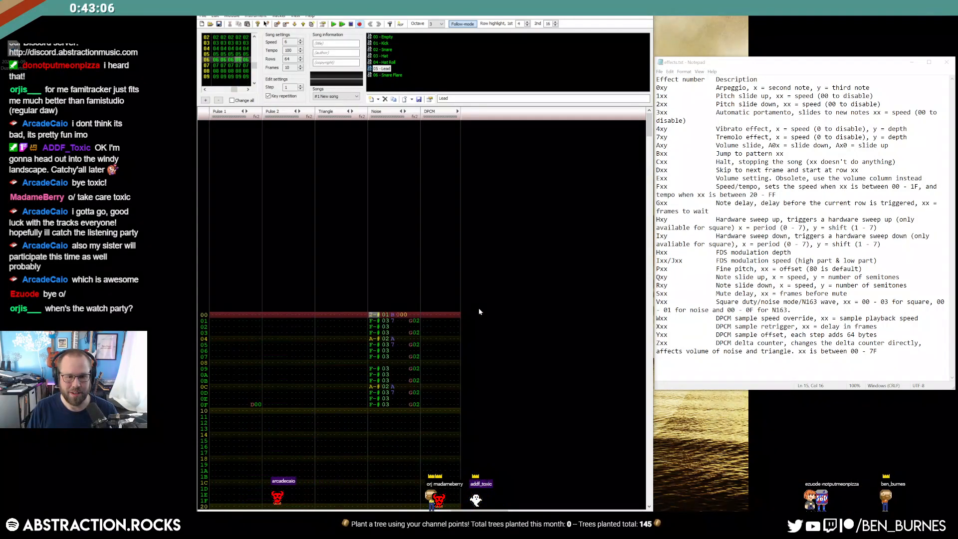
Try a C-3 note with the Lead instrument on Triangle row 00 of frame 06, and delete it.
click(320, 315)
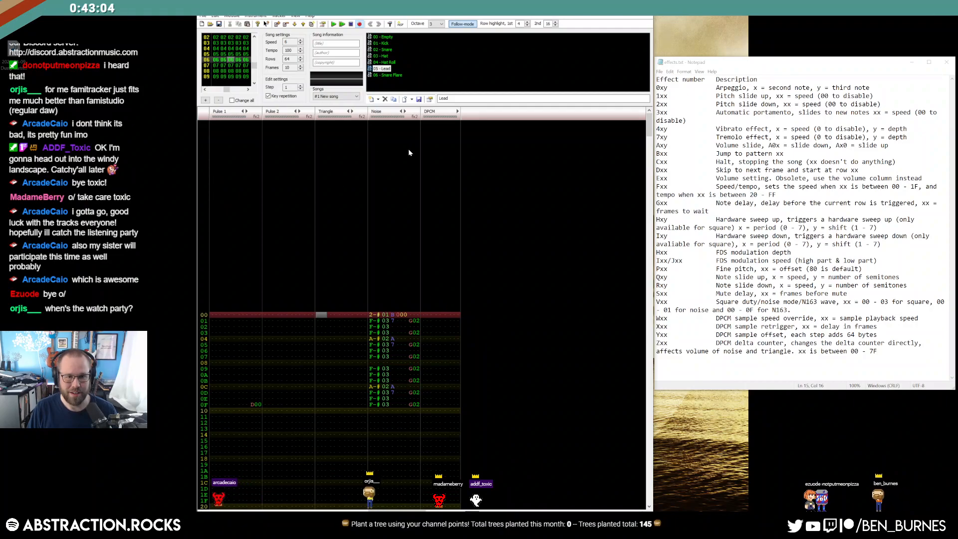
key(z)
key(Up)
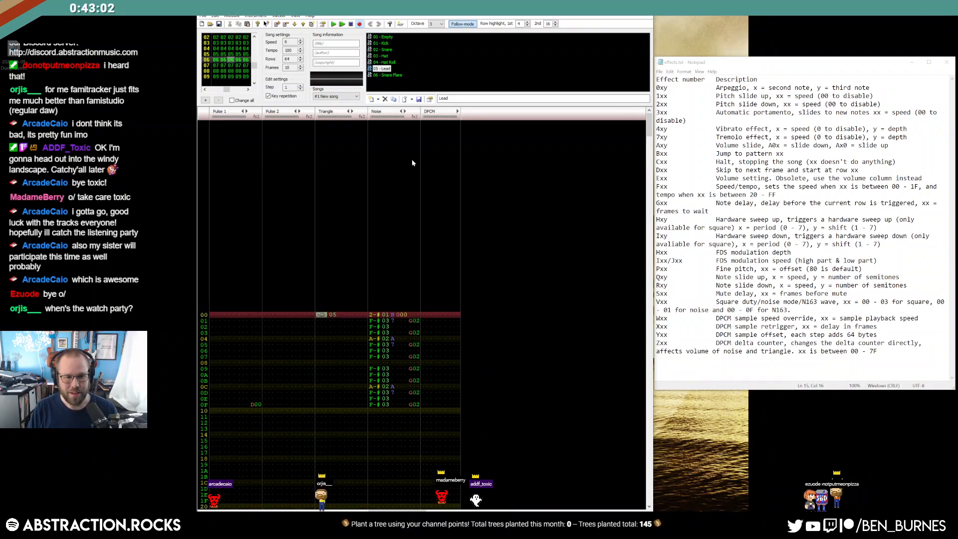
key(Delete)
key(z)
key(Up)
key(Up)
key(Delete)
key(Delete)
key(Up)
key(Up)
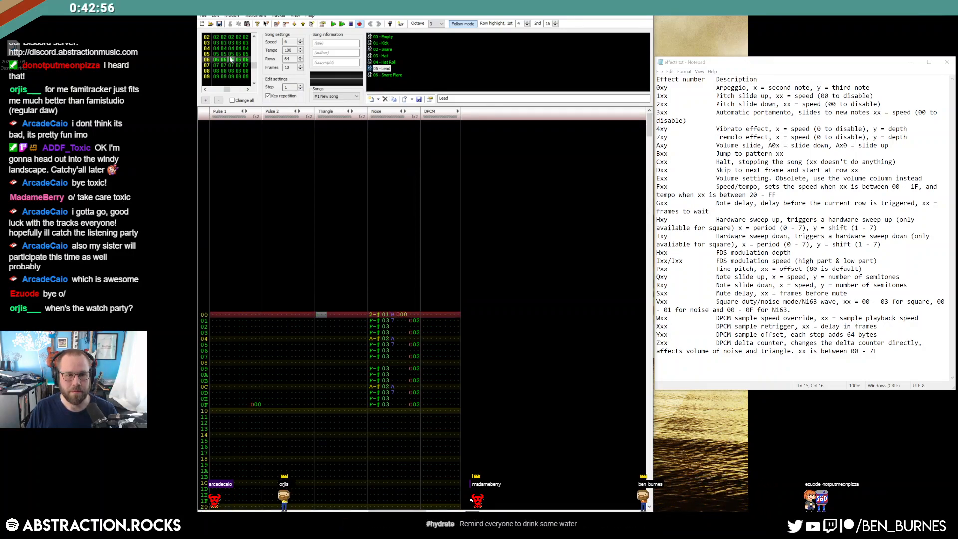
Check frame 05's Triangle instrument, select instrument 00 Empty, and enter C-3 on Triangle row 00 of frame 06.
scroll(230, 60, up, 1)
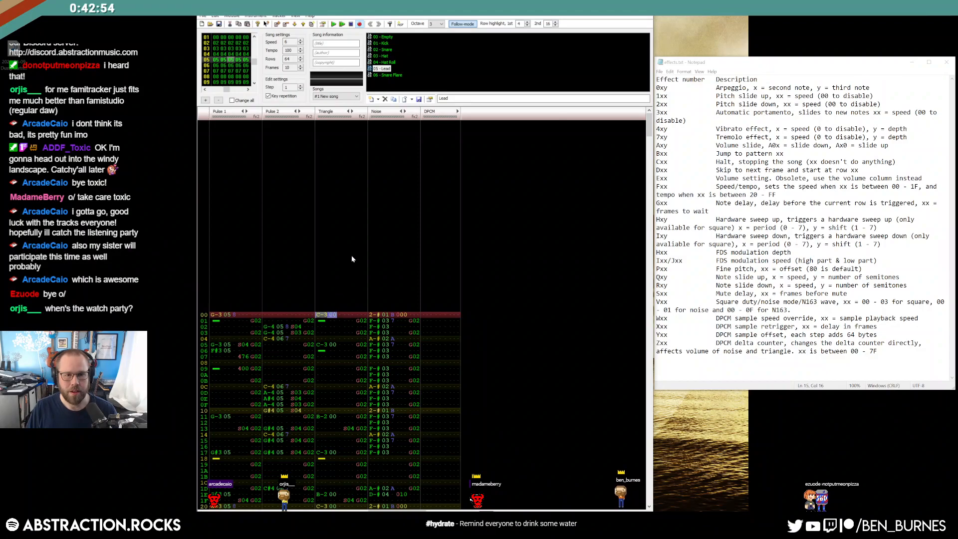
scroll(235, 64, down, 1)
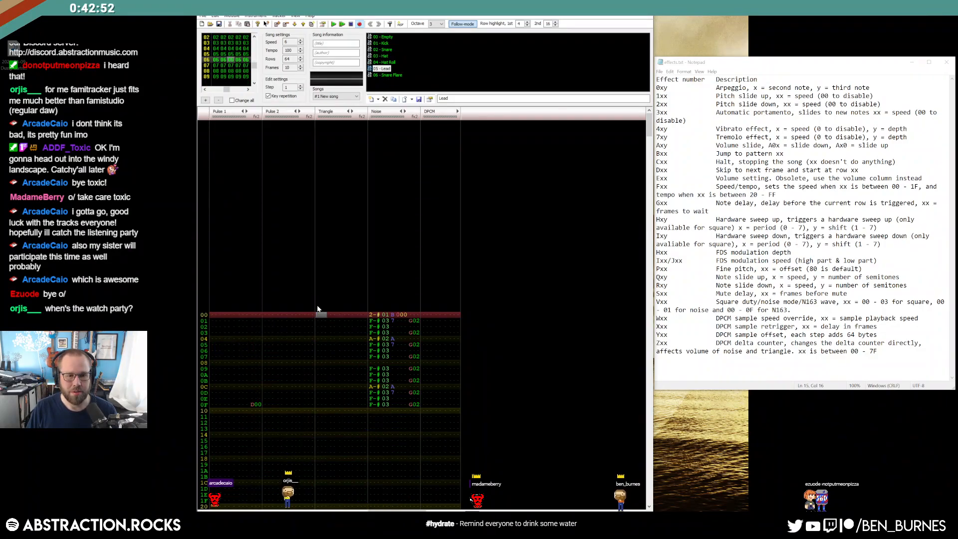
key(ctrl+Up)
key(ctrl+Up)
key(ctrl+Up)
key(ctrl+Up)
key(ctrl+Up)
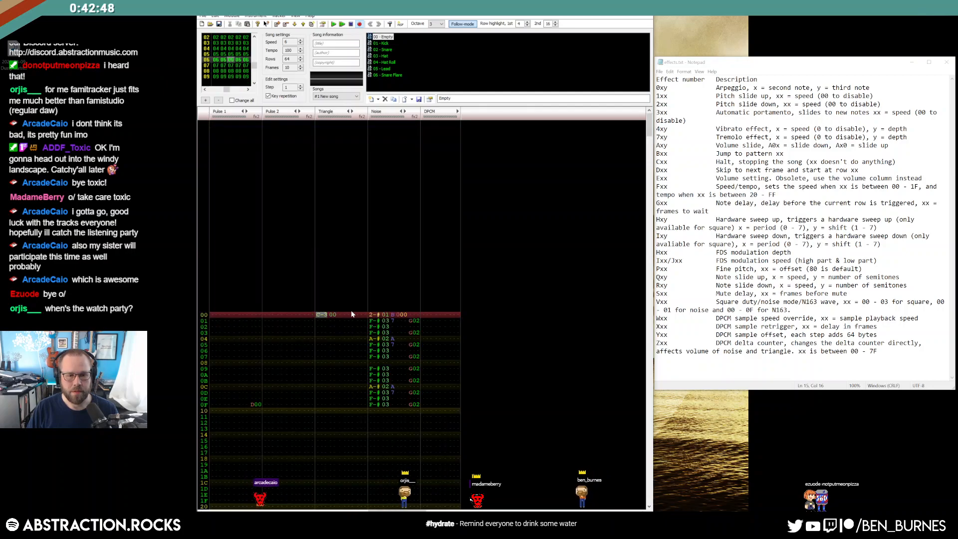
Try a second C-3 note on Triangle row 01 of frame 06, play it back, and delete it.
key(Down)
key(z)
key(Up)
key(Up)
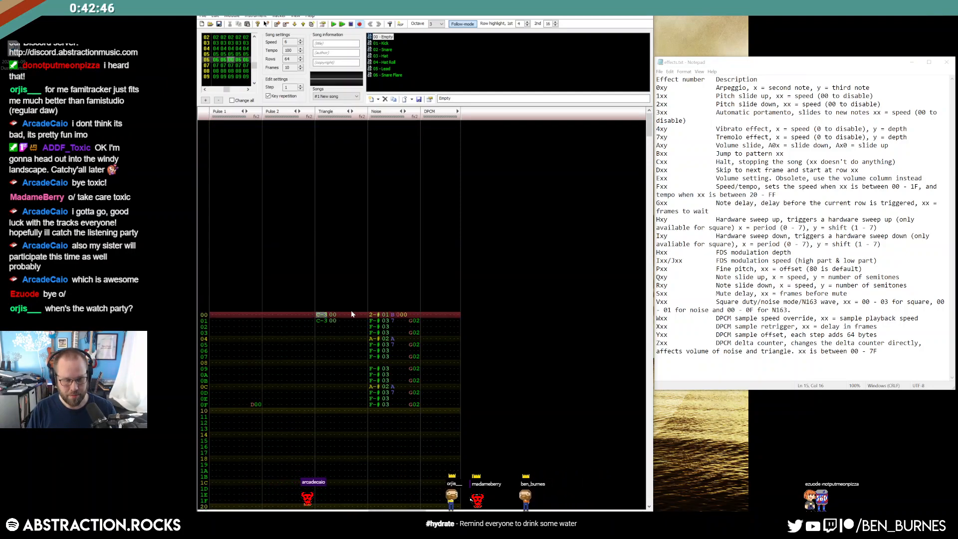
key(Return)
key(Return)
key(Up)
key(Up)
key(Delete)
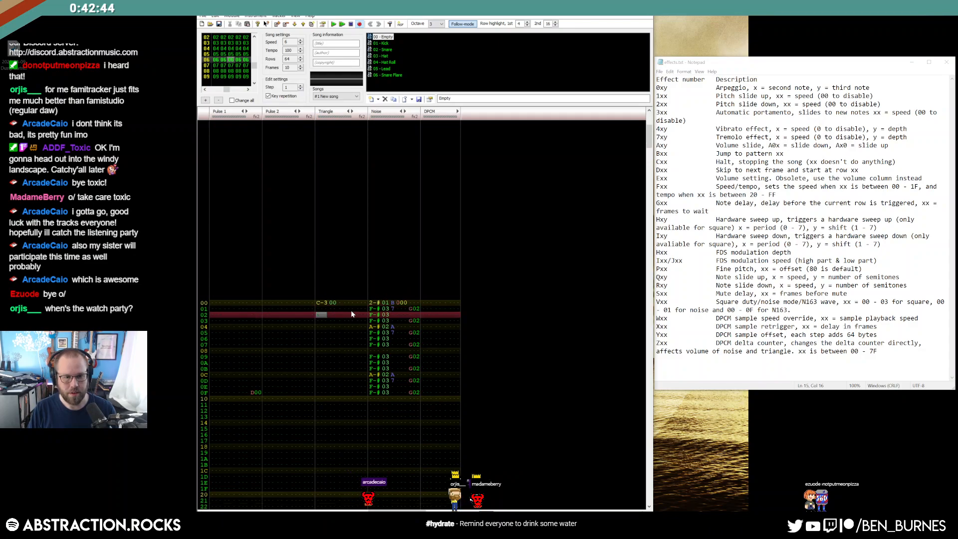
Try repeated C-3 notes on Triangle rows 02 to 06, and delete them.
key(z)
key(z)
key(z)
key(z)
key(z)
key(z)
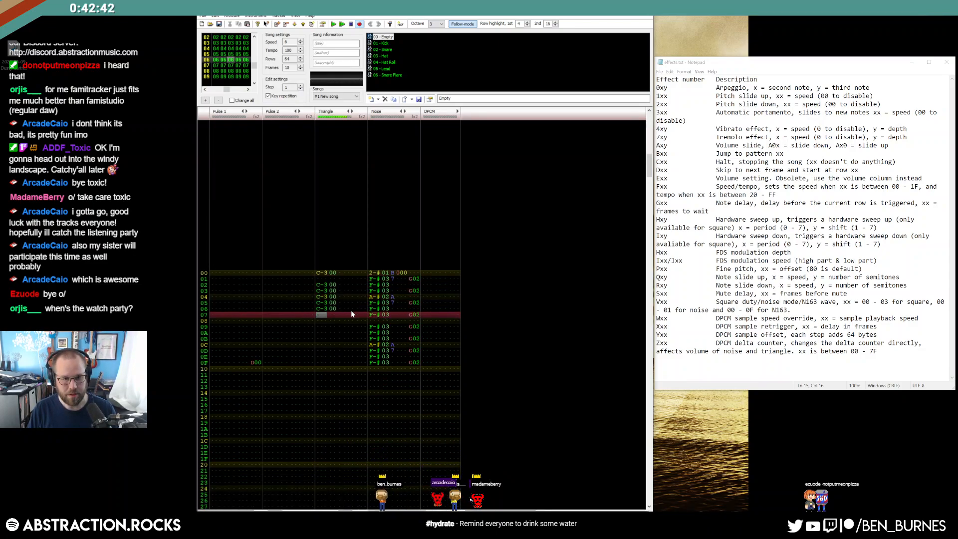
key(shift+Up)
key(shift+Up)
key(shift+Up)
key(shift+Up)
key(shift+Up)
key(shift+Up)
key(shift+Right)
key(Delete)
key(Up)
key(Up)
key(Left)
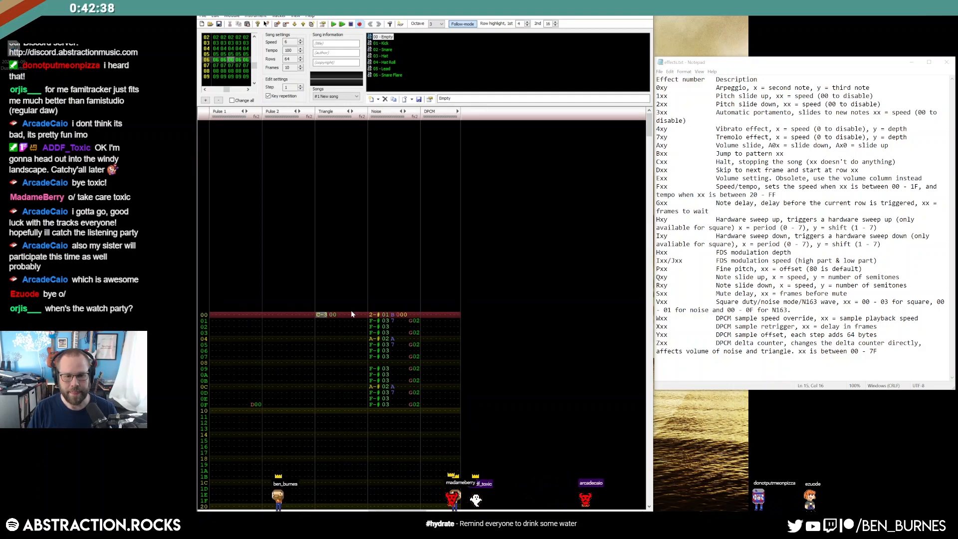
Copy the Noise channel's G02 delay effects on rows 00 to 0F into the Triangle's second effect column.
key(Down)
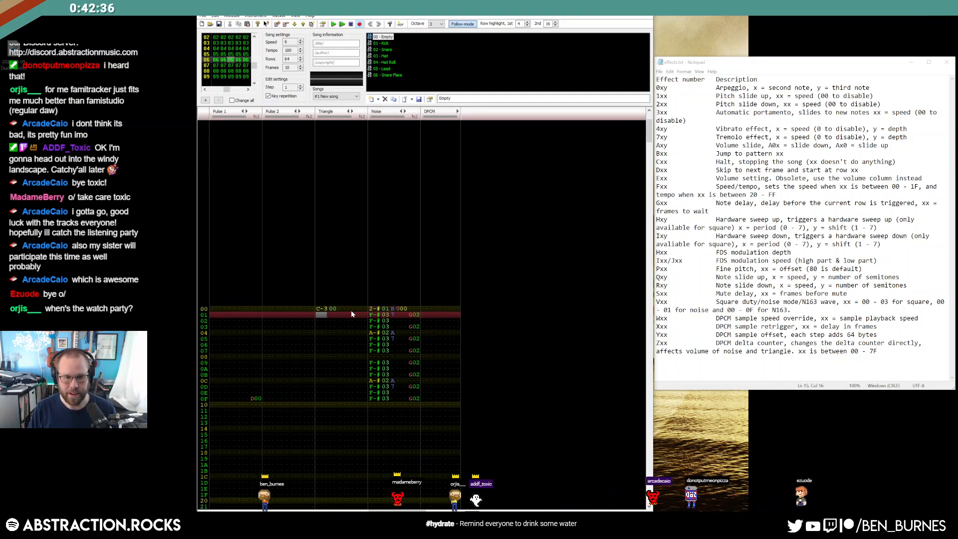
drag(409, 309, 415, 399)
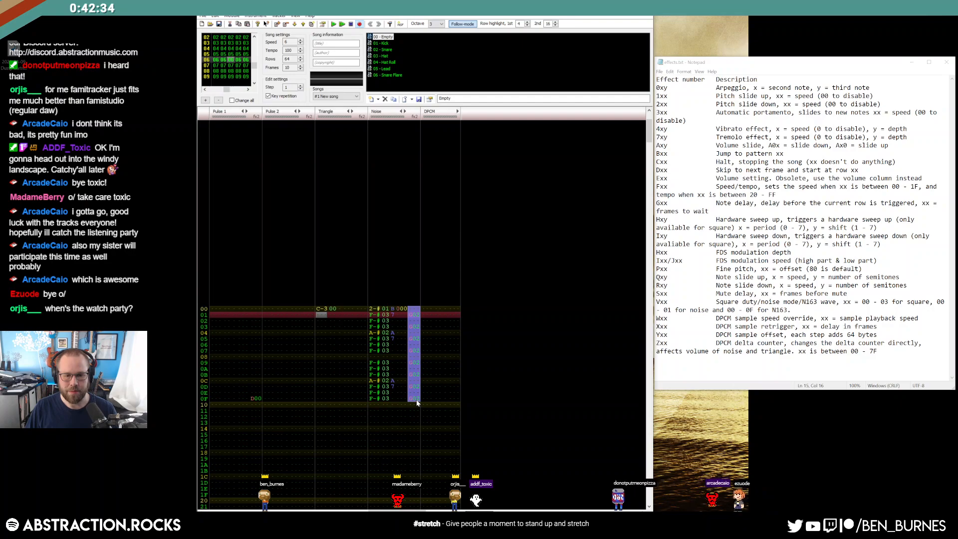
key(ctrl+c)
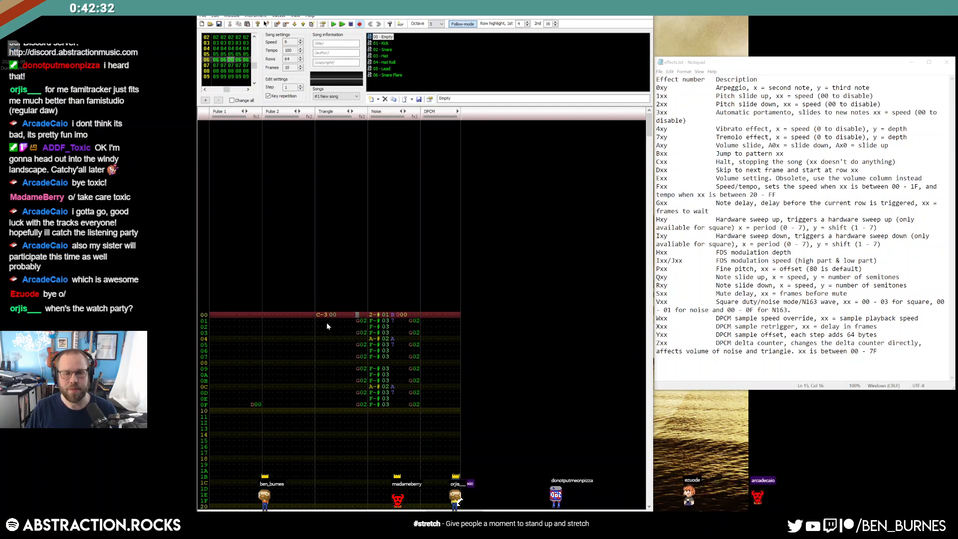
key(ctrl+v)
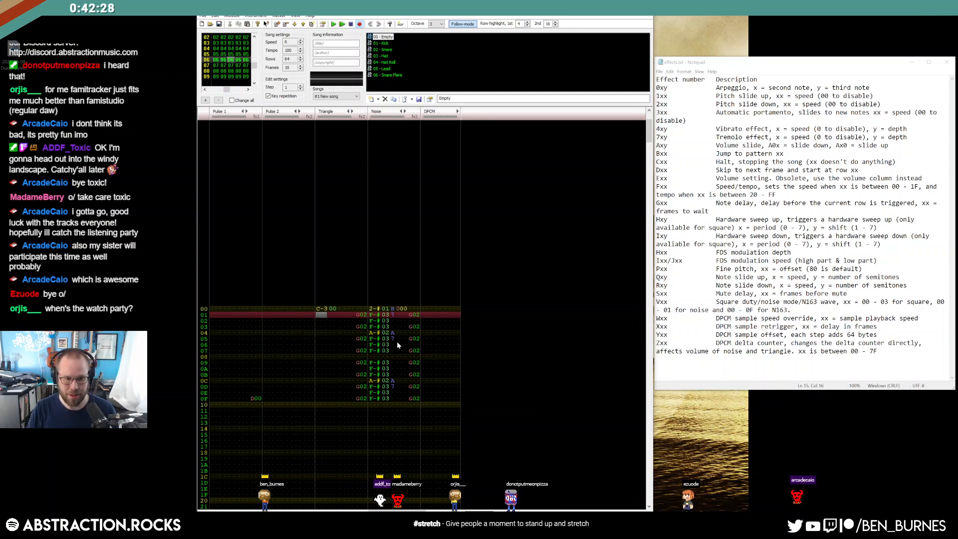
Enter C-4 on Triangle row 01, and add mute delays S04 on row 00 and S05 on row 01.
key(q)
key(Up)
key(Up)
key(Right)
key(Right)
key(Right)
key(Right)
text(ss)
key(Up)
key(Up)
key(Right)
key(Right)
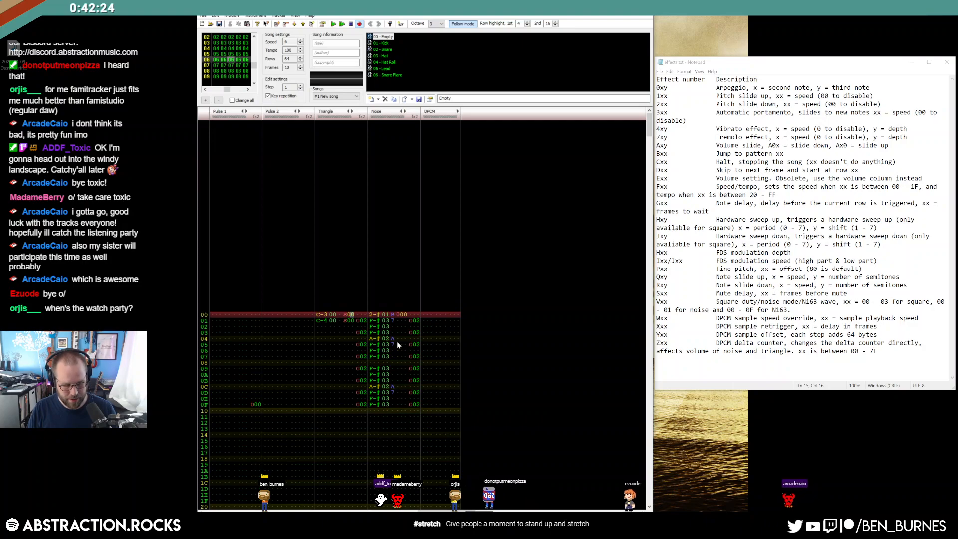
text(45)
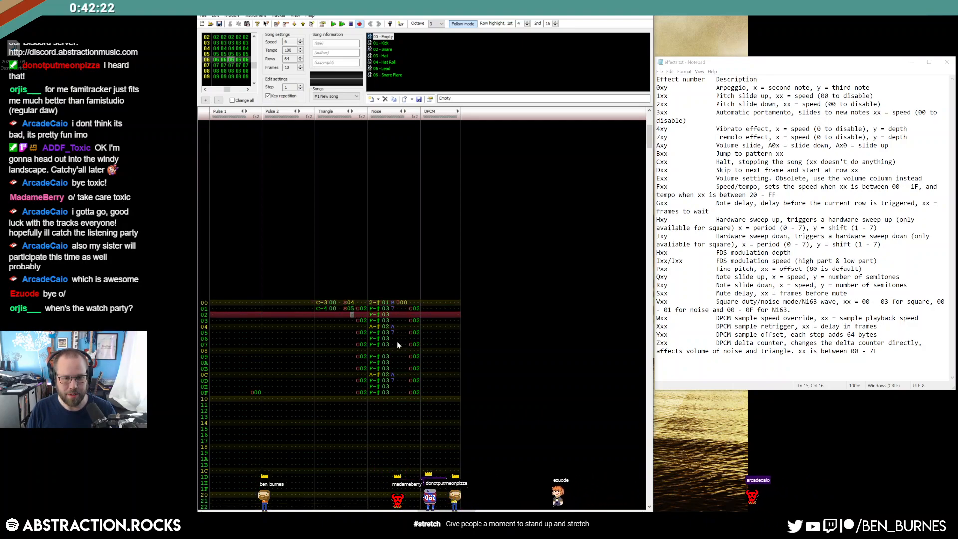
Repeat the Triangle notes of rows 00 and 01 at rows 03 and 06, with mute delay S03 on row 03.
key(Left)
key(Down)
key(Down)
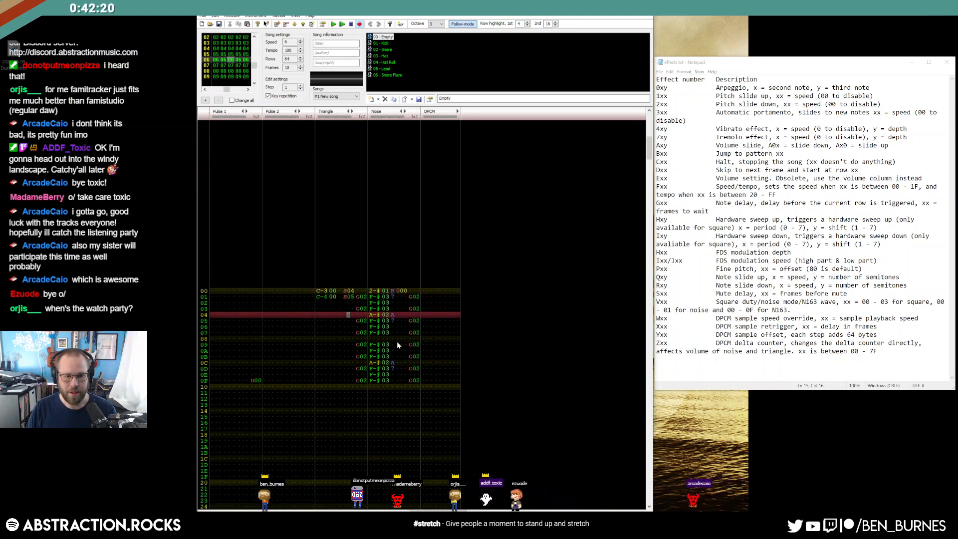
drag(317, 291, 345, 297)
key(ctrl+c)
click(322, 309)
key(ctrl+v)
click(352, 315)
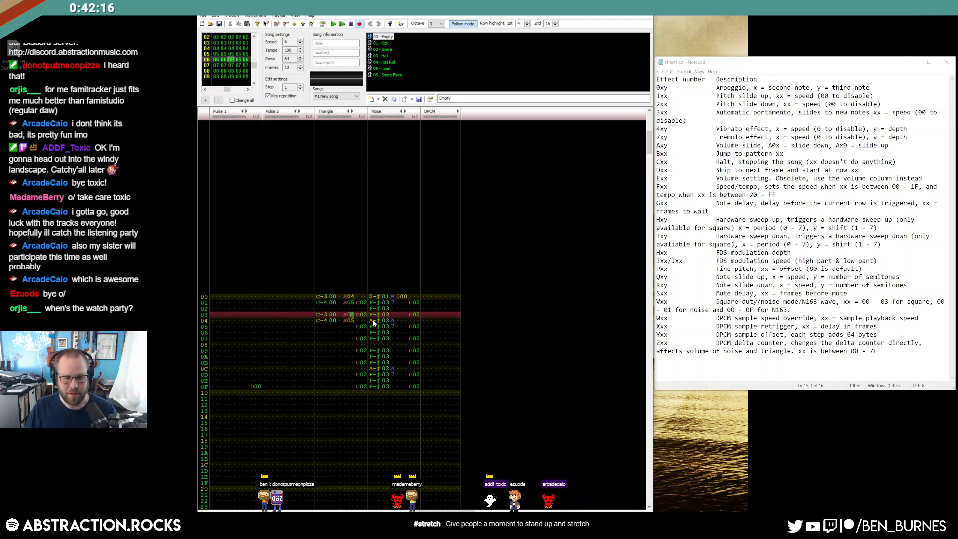
text(3)
key(Return)
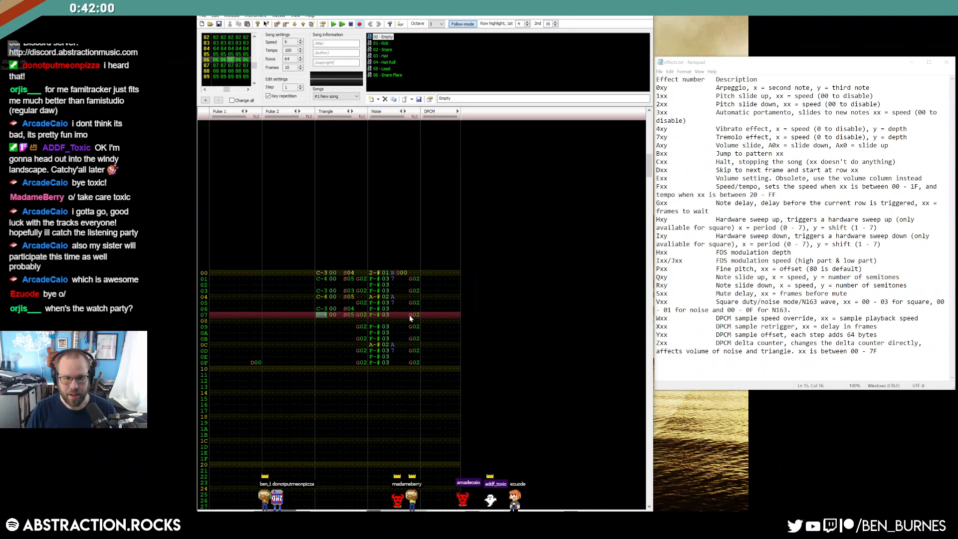
Enter the descending Triangle notes B-3, A#3, G#3 and G-3 on rows 07 to 0A.
key(m)
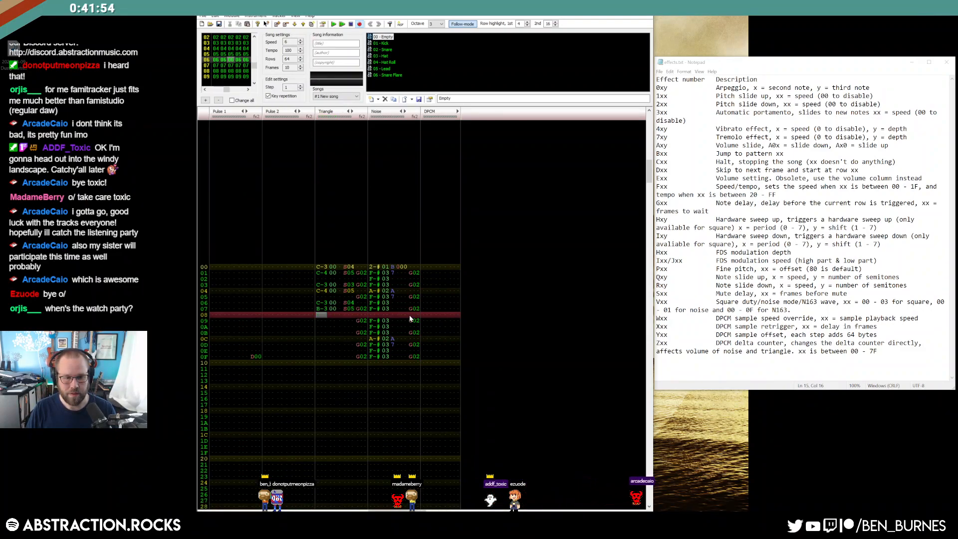
key(j)
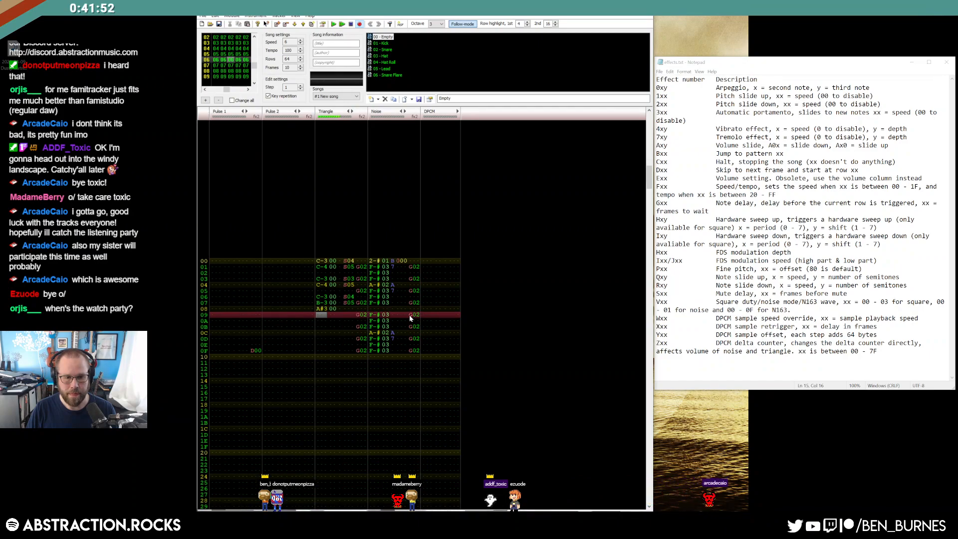
key(h)
key(b)
Add mute delays S03 to Triangle row 08 and S04 to row 09, and play the pattern.
key(Up)
key(Up)
key(Up)
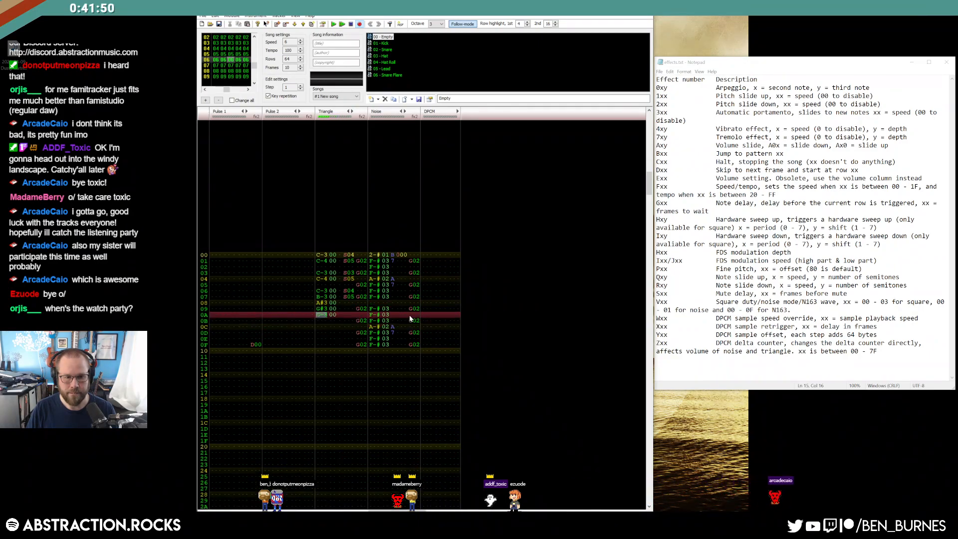
key(Right)
key(Right)
key(Right)
key(Right)
key(s)
key(s)
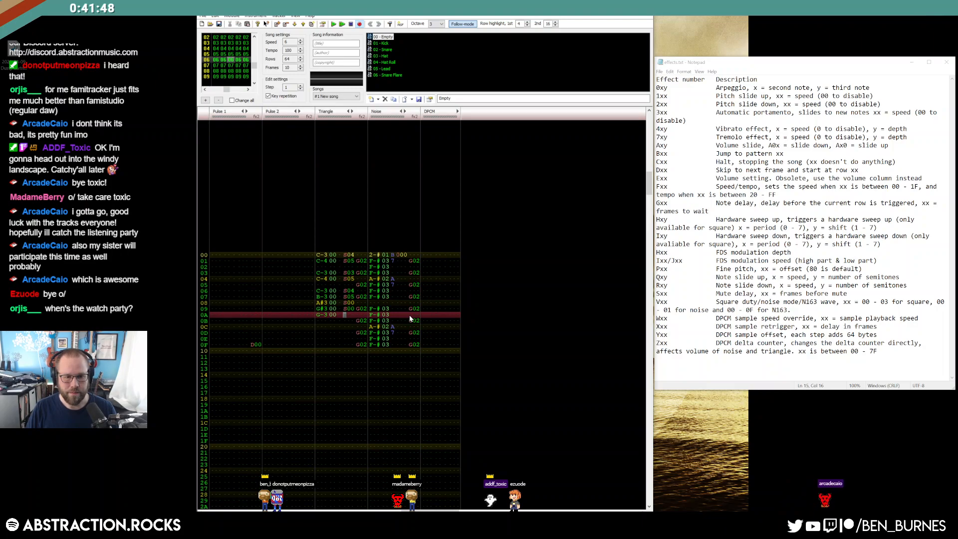
key(Up)
key(Up)
key(Right)
key(Right)
key(4)
key(3)
key(Up)
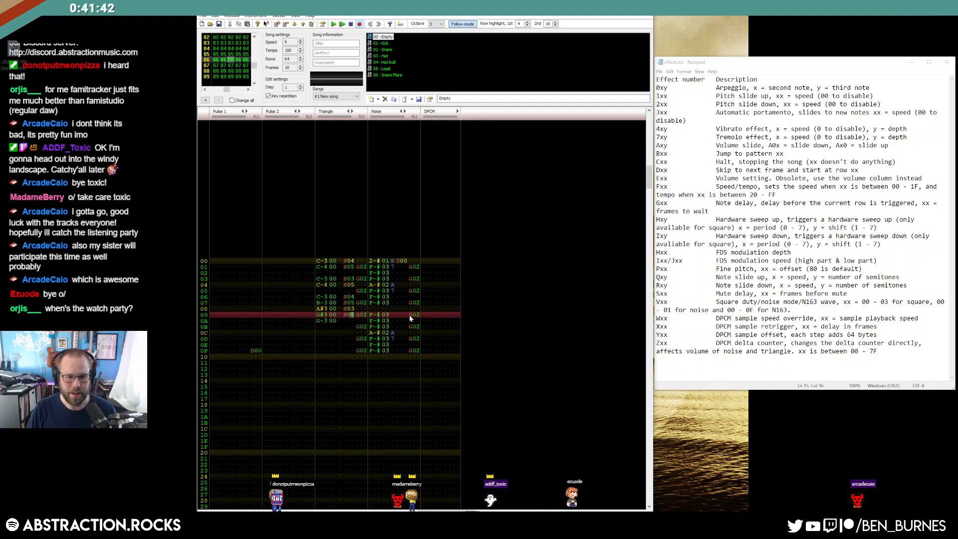
key(Return)
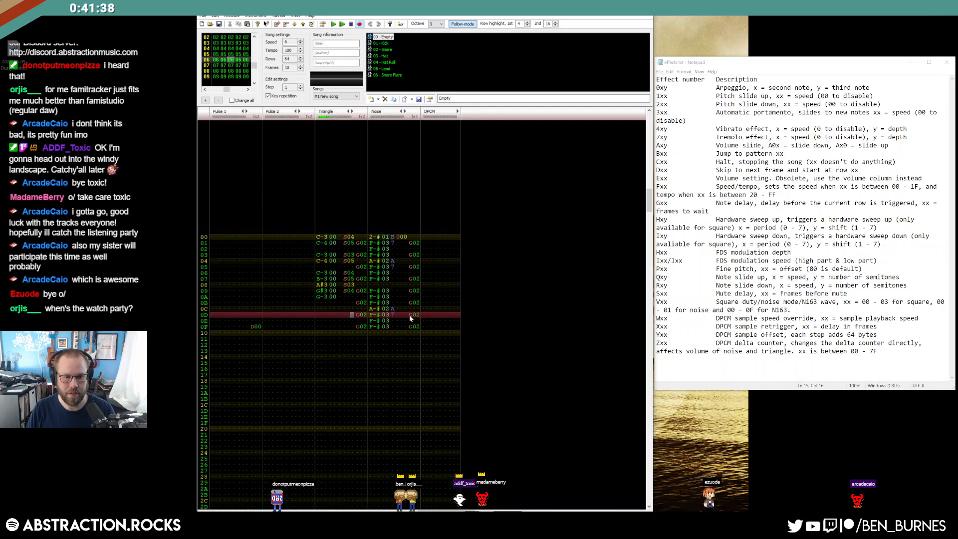
Stop playback and add mute delay S03 on Triangle row 0B.
key(Return)
key(Left)
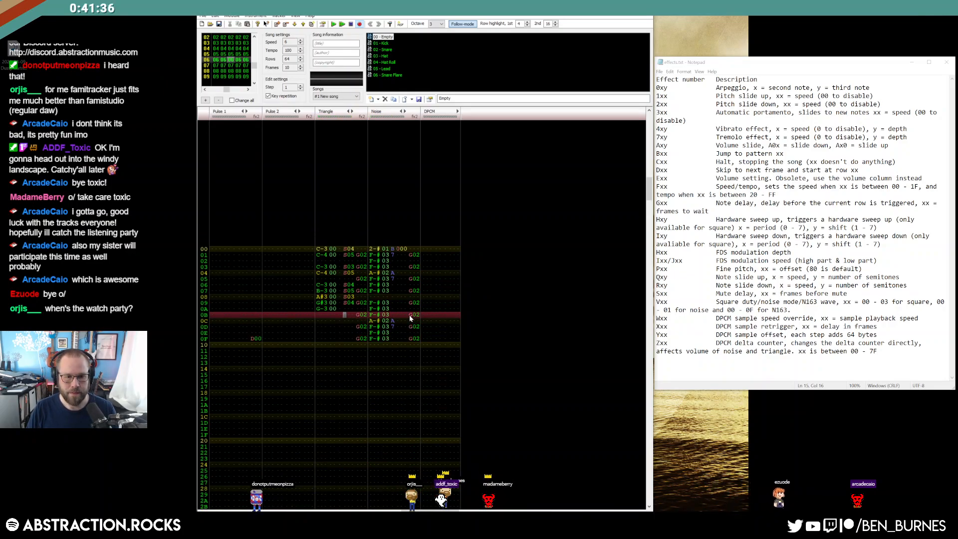
text(s03)
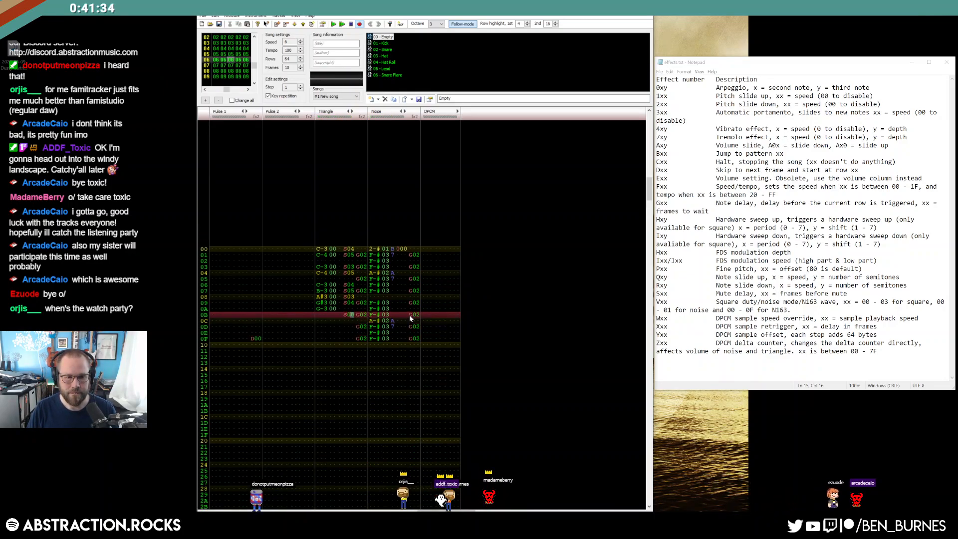
key(Down)
key(Left)
key(Left)
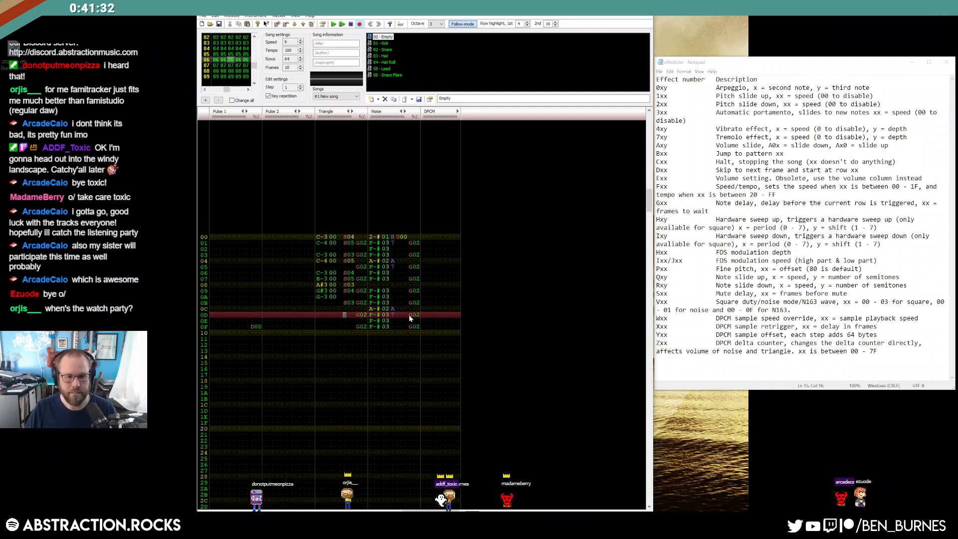
Copy the G-3 note and the S03 mute delay to Triangle rows 0D and 0F.
key(ctrl+c)
click(323, 315)
key(ctrl+v)
click(322, 327)
key(ctrl+v)
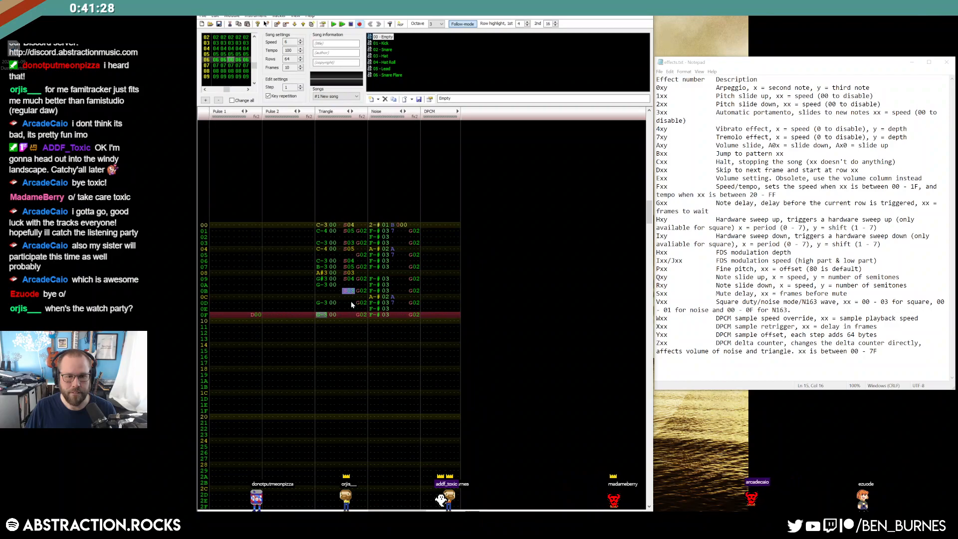
click(347, 302)
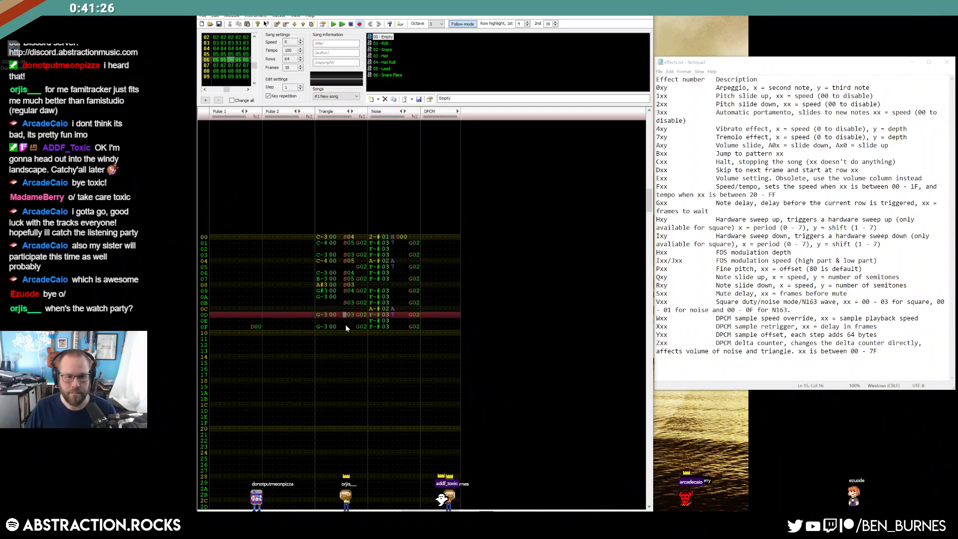
click(348, 325)
key(ctrl+v)
Change the Triangle note on row 0D to D-3, and replace the one on row 0F with C#3 moved up to row 0E.
scroll(404, 316, down, 5)
scroll(412, 321, up, 5)
scroll(421, 324, down, 3)
scroll(421, 325, down, 2)
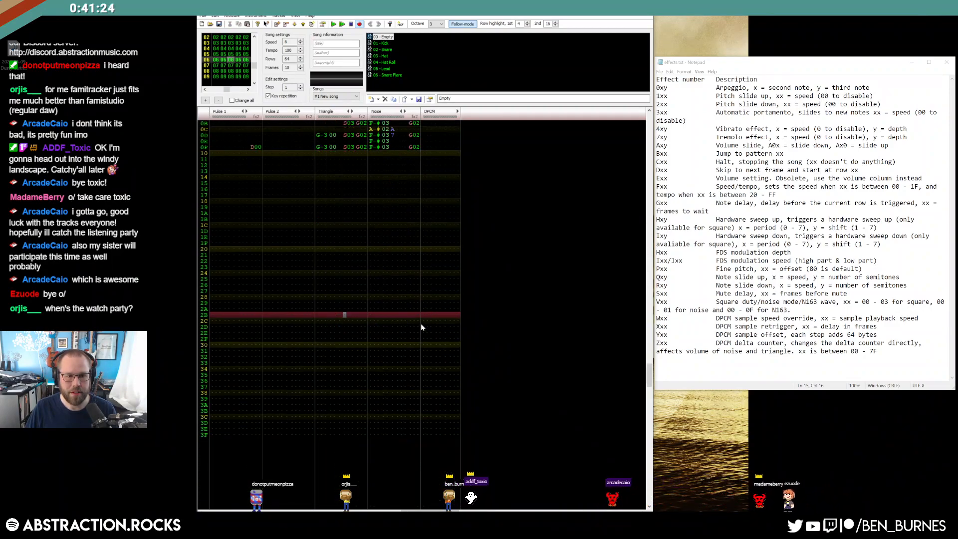
scroll(418, 325, up, 6)
scroll(432, 334, down, 4)
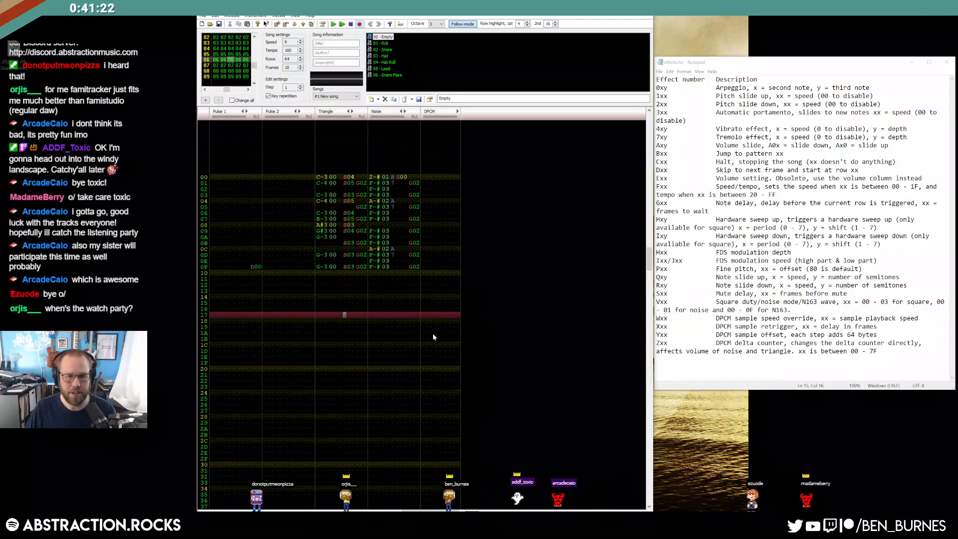
click(321, 256)
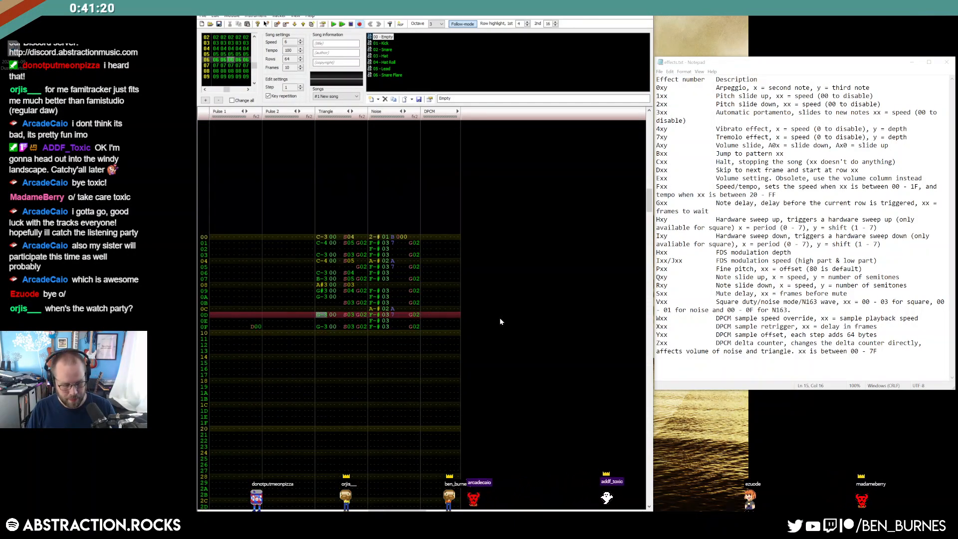
key(x)
key(Down)
key(s)
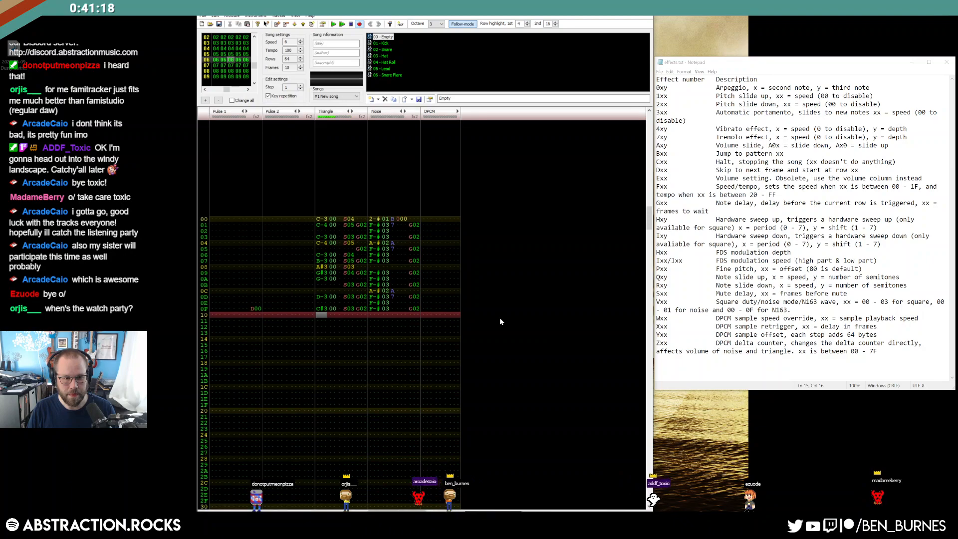
key(Up)
key(BackSpace)
key(Down)
key(Down)
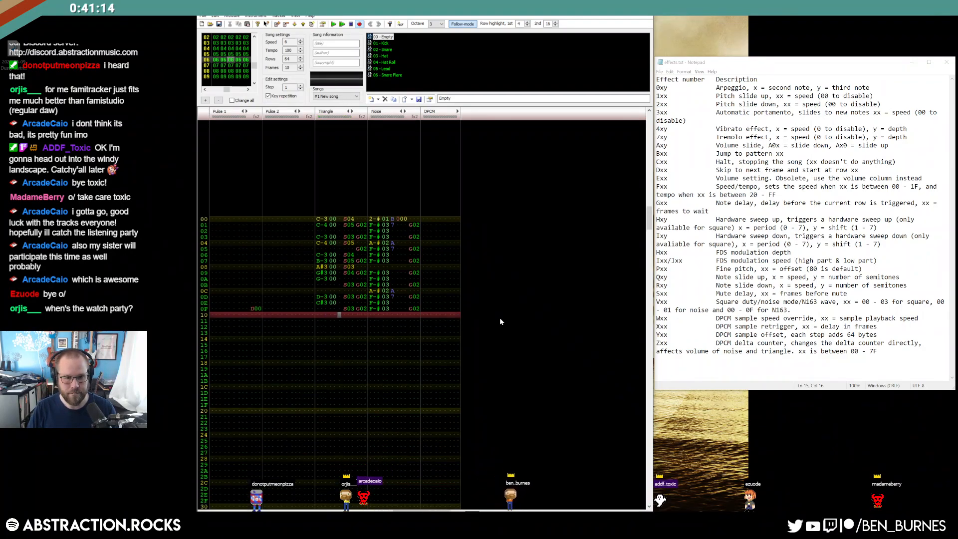
Play frame 06 from its first row through into frame 07.
key(Home)
key(Return)
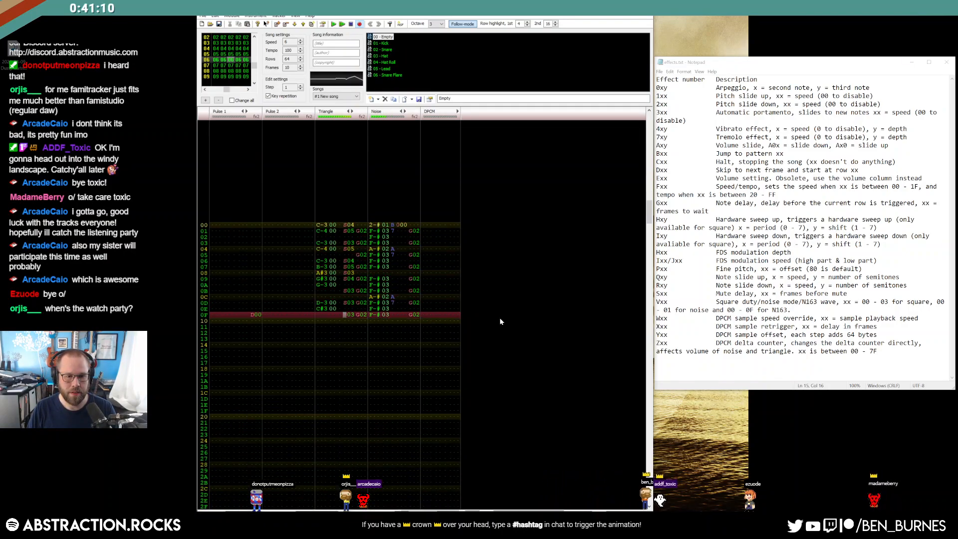
key(Return)
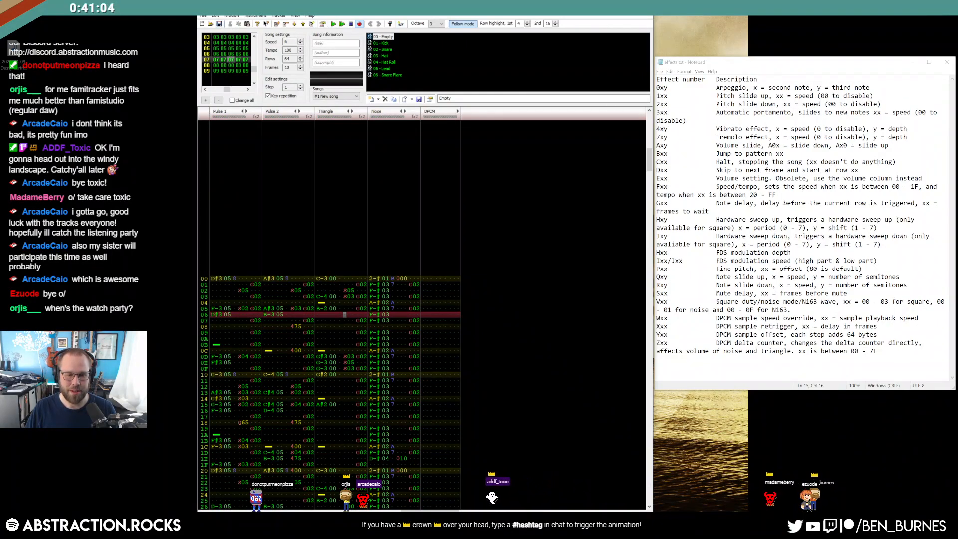
Minimize the song and launch another FamiTracker instance from the Dropbox FamiTracker folder, hiding the folder window.
click(644, 6)
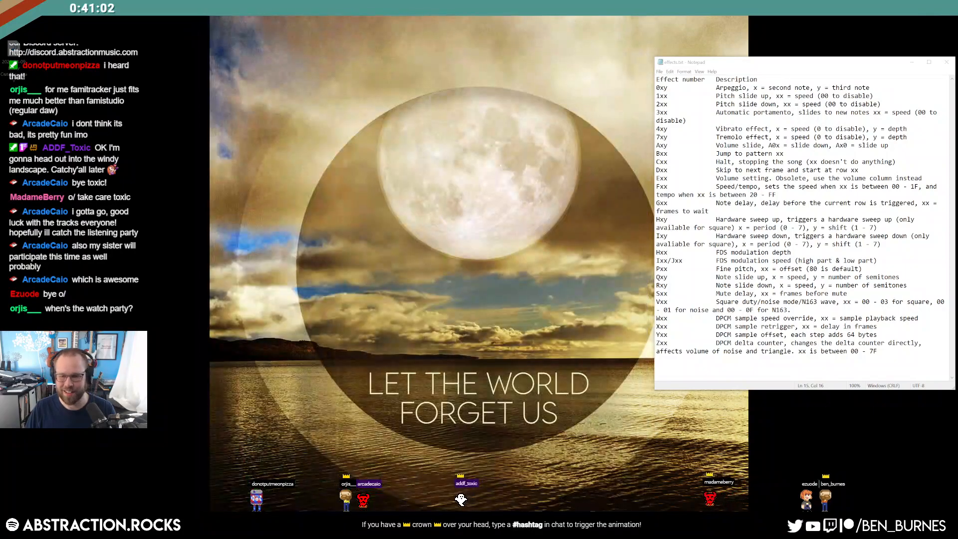
double_click(881, 531)
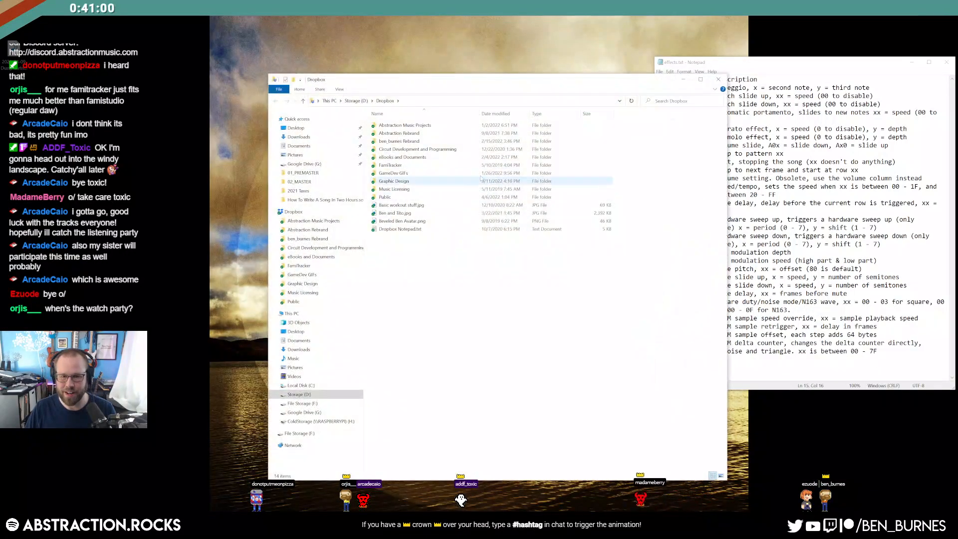
double_click(410, 166)
double_click(394, 181)
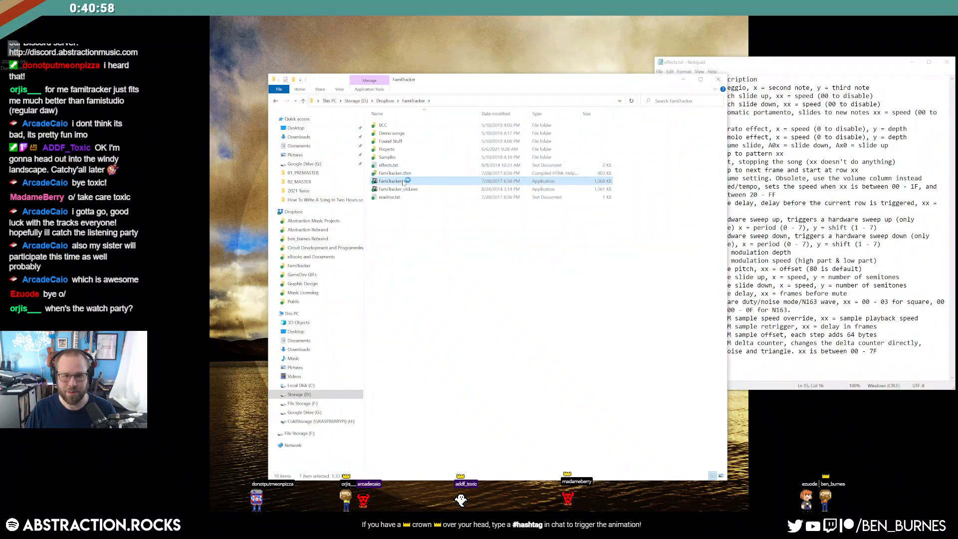
click(683, 81)
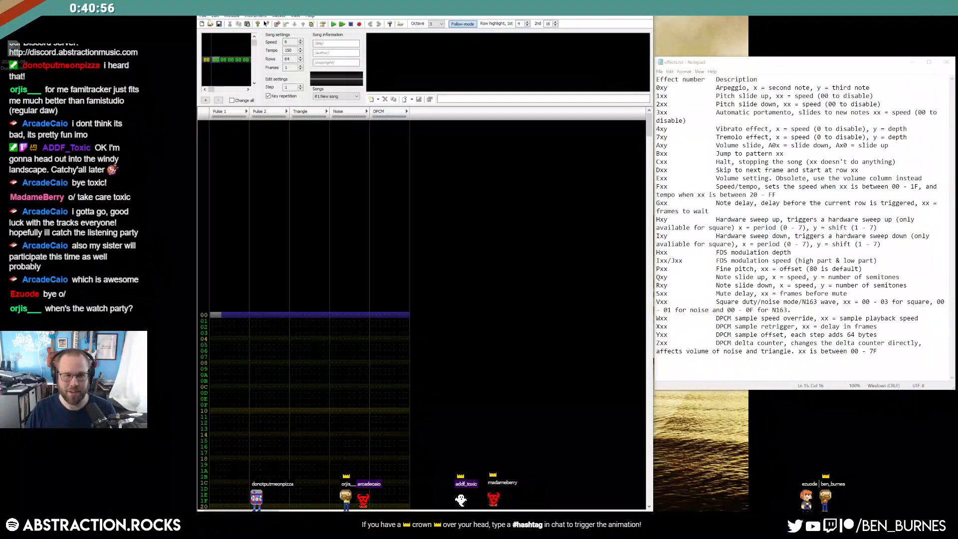
Open the previously saved song in the new FamiTracker instance and play it back.
click(202, 16)
click(276, 108)
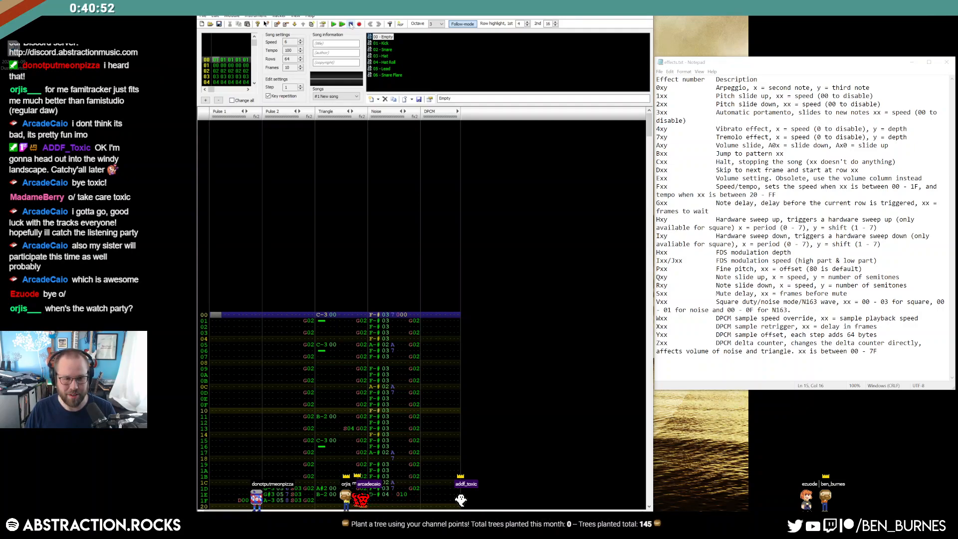
key(Return)
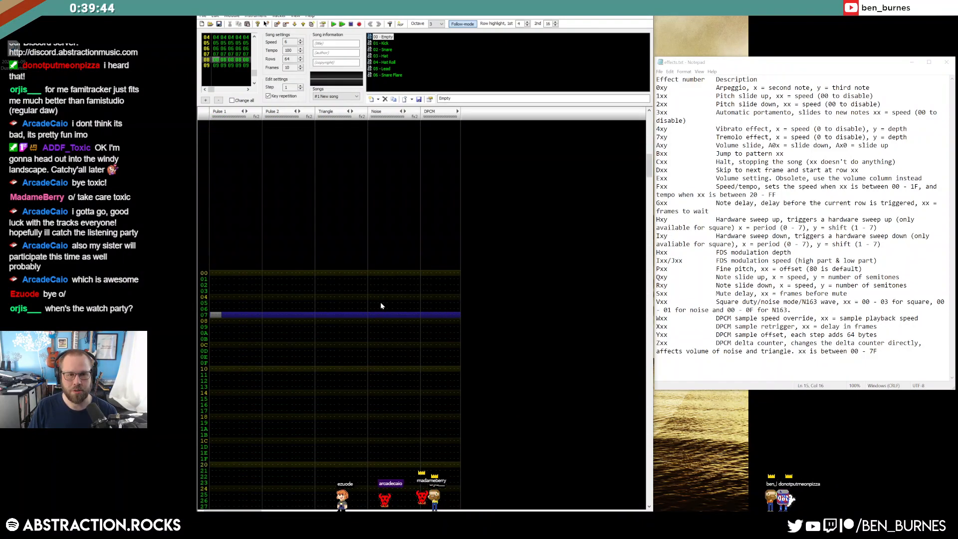
Copy the 2-# kick note with instrument 01 and volume B from frame 07's Noise row 00 to frame 08's row 00.
scroll(380, 304, up, 6)
scroll(383, 311, up, 2)
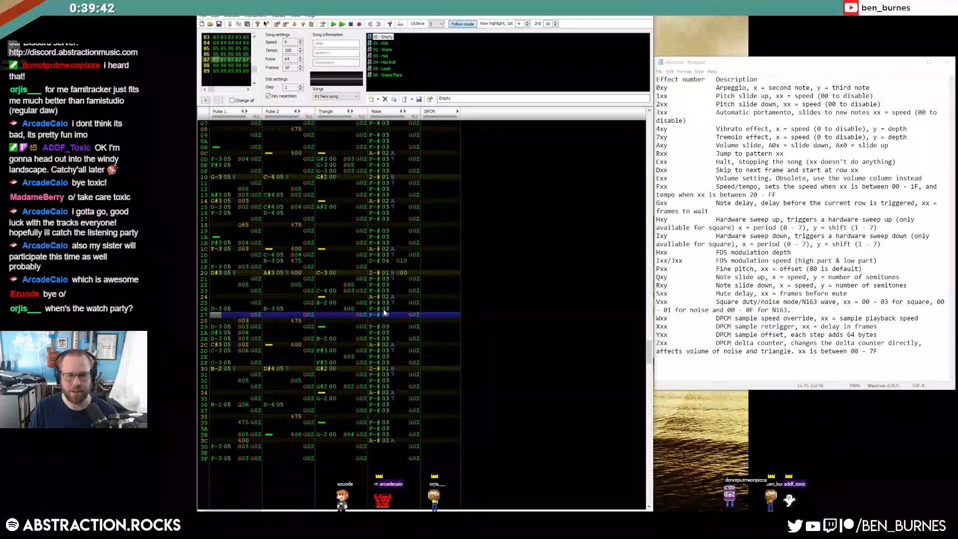
scroll(384, 312, up, 2)
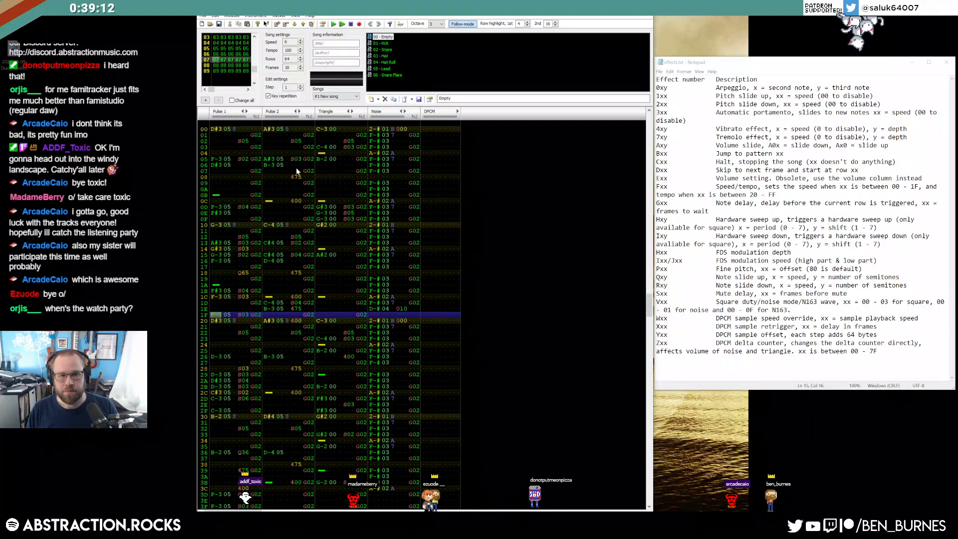
scroll(293, 222, up, 2)
drag(373, 177, 389, 177)
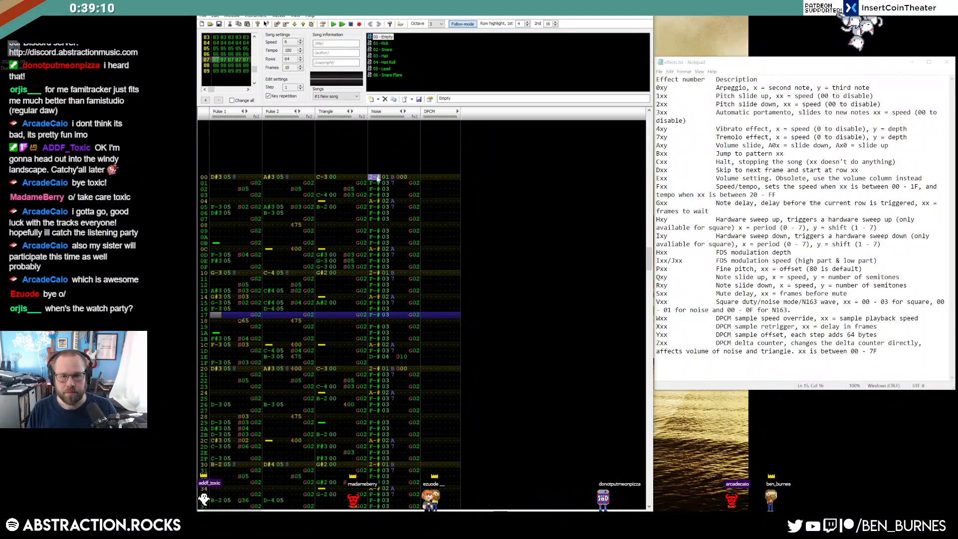
scroll(406, 280, down, 14)
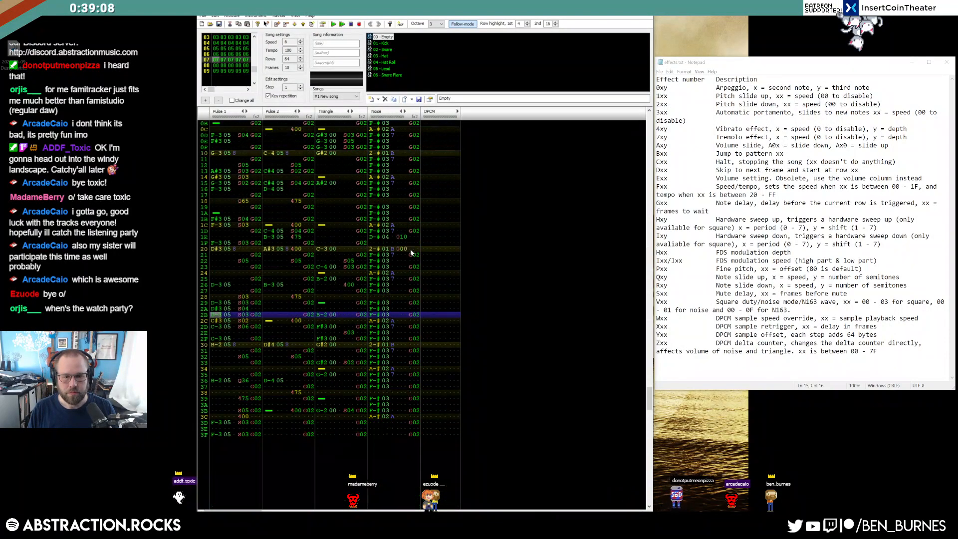
Copy the G02 note delays in frame 07's Noise effect column into frame 08.
scroll(405, 276, up, 12)
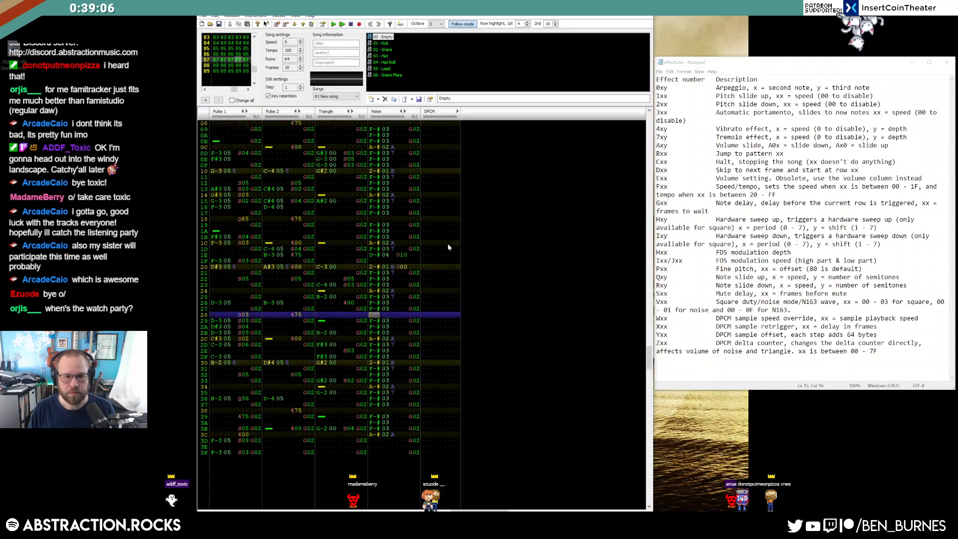
scroll(423, 193, up, 3)
drag(416, 147, 418, 508)
scroll(409, 336, down, 9)
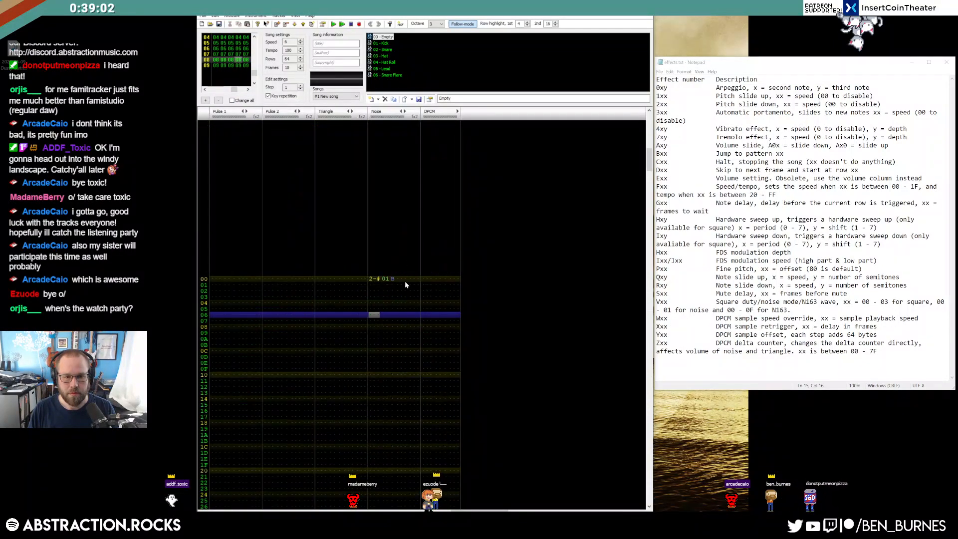
Copy the F-# 03 hat at volume 7 from frame 07 to frame 08's Noise row 01, keeping the kick on row 00.
scroll(414, 290, up, 10)
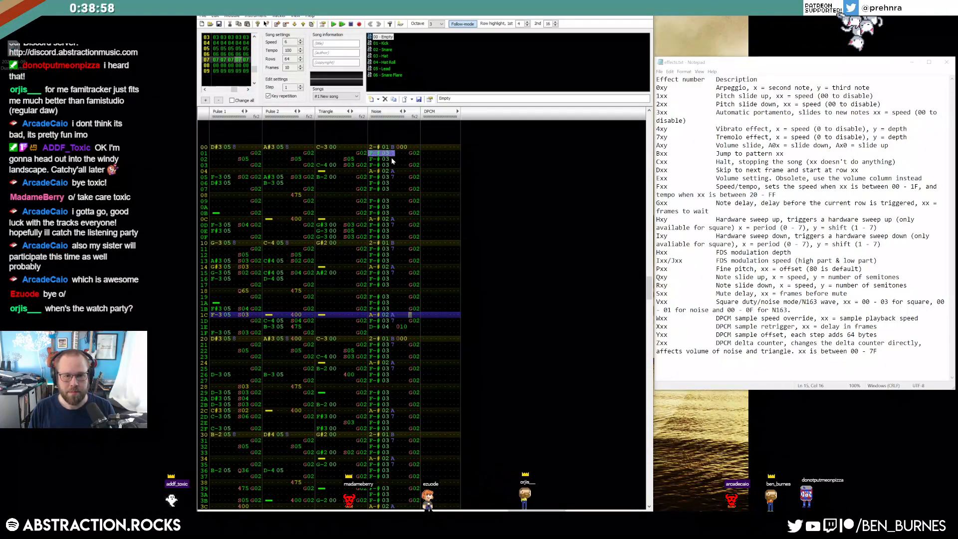
scroll(392, 158, down, 12)
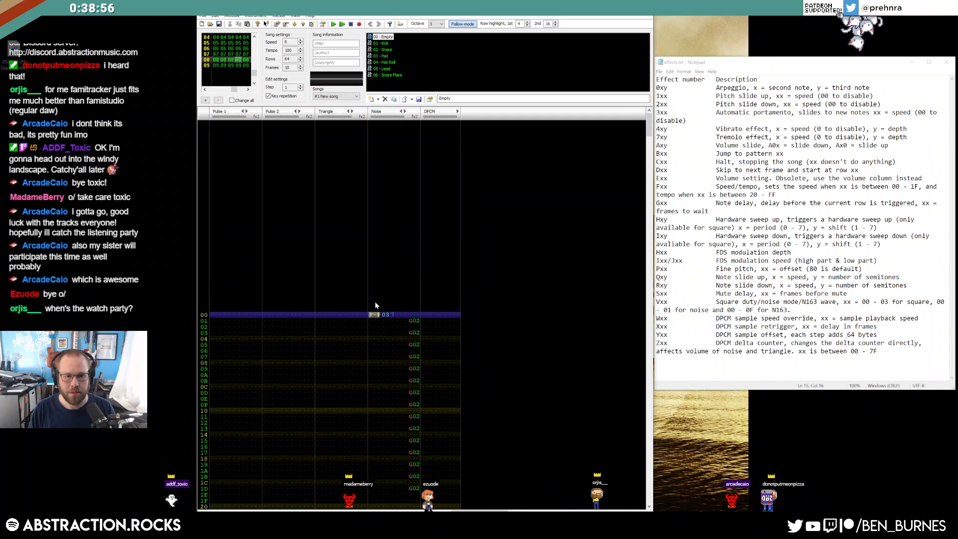
click(373, 248)
click(375, 311)
text(F-# 03 7)
Copy the F-# 03 hat at volume 7 to Noise rows 03, 04, 06 and 07 of frame 08.
key(Down)
key(Down)
key(Down)
key(Down)
drag(371, 297, 393, 297)
key(ctrl+c)
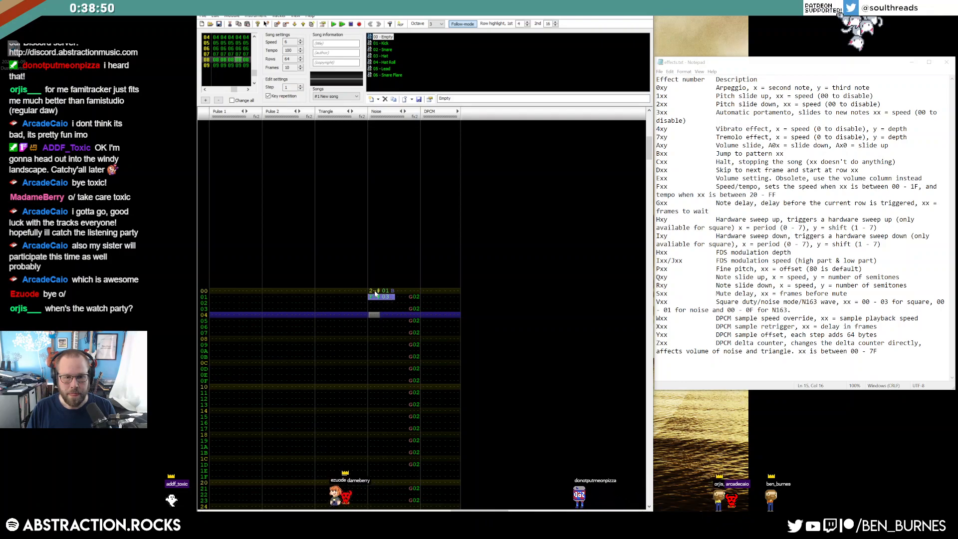
key(Up)
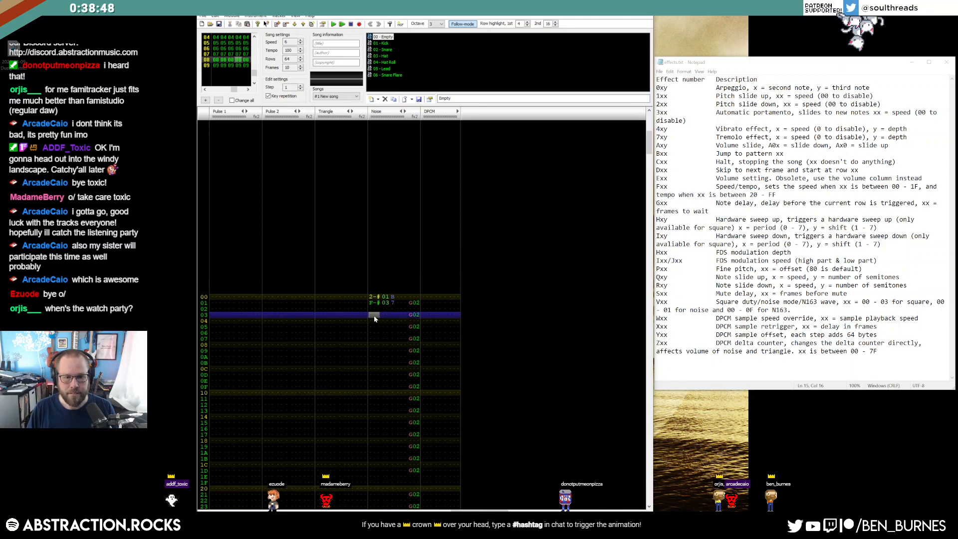
key(Down)
key(ctrl+v)
key(Down)
key(Down)
key(ctrl+v)
key(Down)
key(ctrl+v)
key(Down)
key(Down)
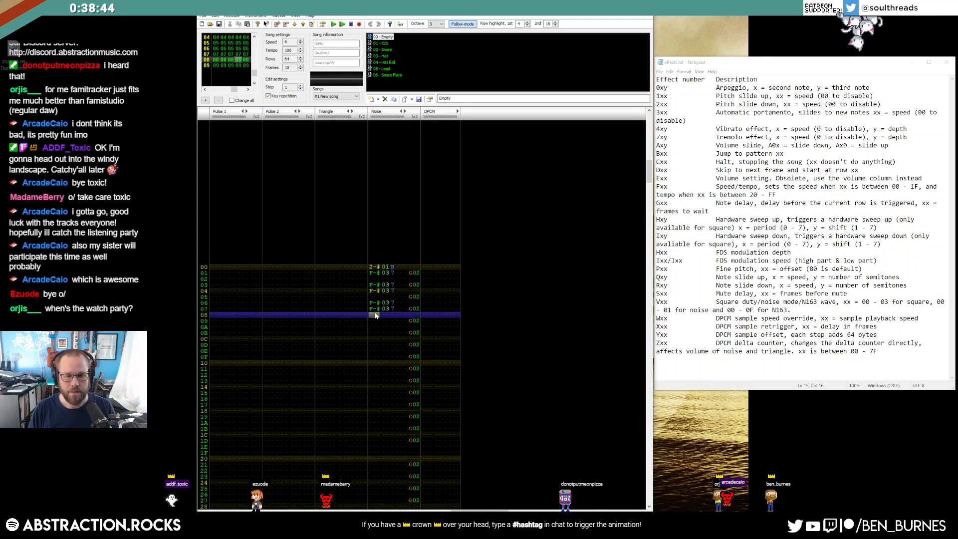
Copy the A-# 02 snare at volume A from frame 07 to Noise row 09 of frame 08.
scroll(409, 250, up, 5)
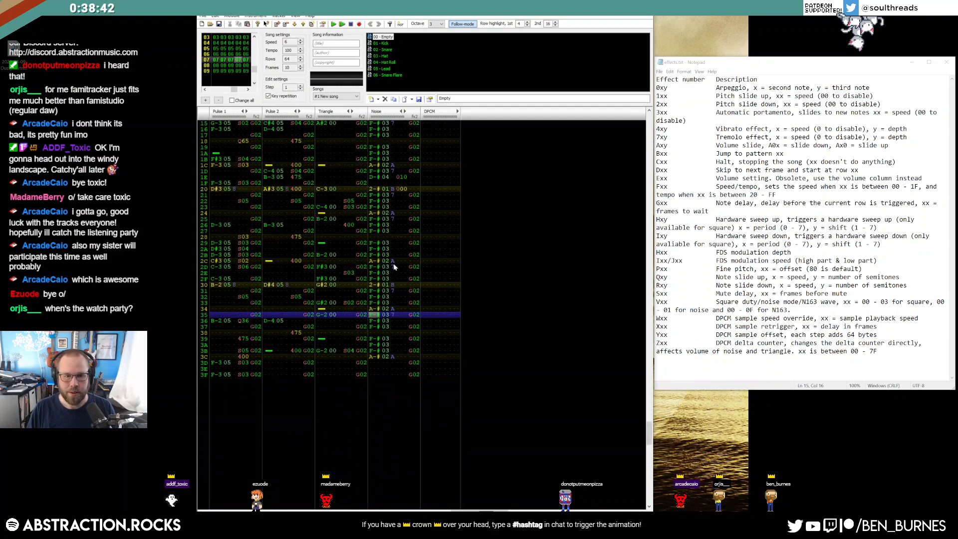
scroll(392, 265, down, 6)
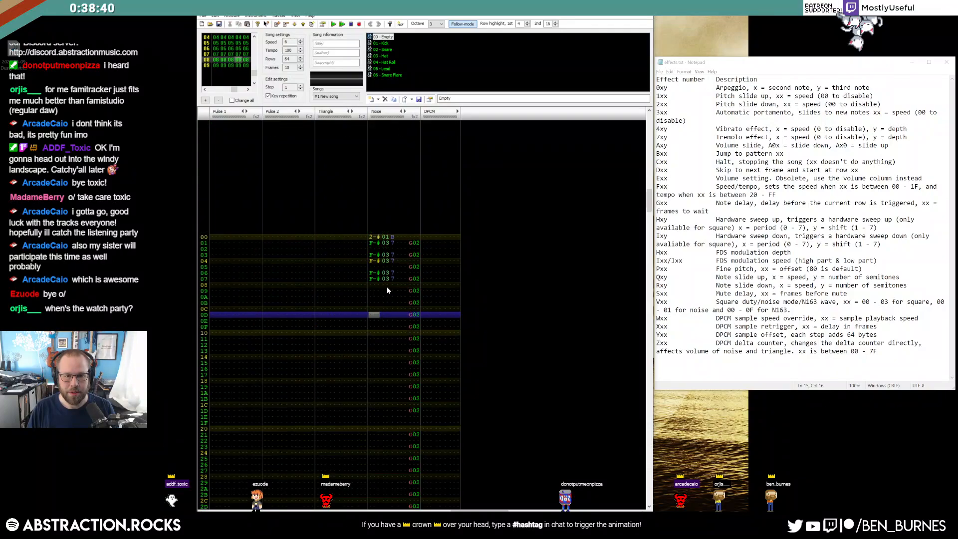
click(377, 292)
text(A-# 02 A)
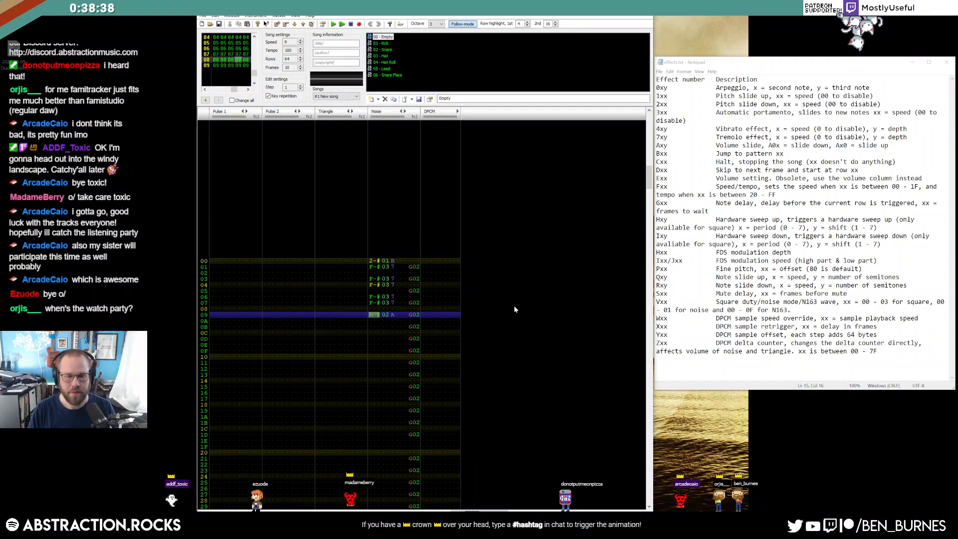
Add an F-# 03 hat on Noise row 0A, clear the volumes of the hats on rows 03 to 07, and play the pattern.
key(Up)
key(Up)
key(Down)
key(Down)
key(Down)
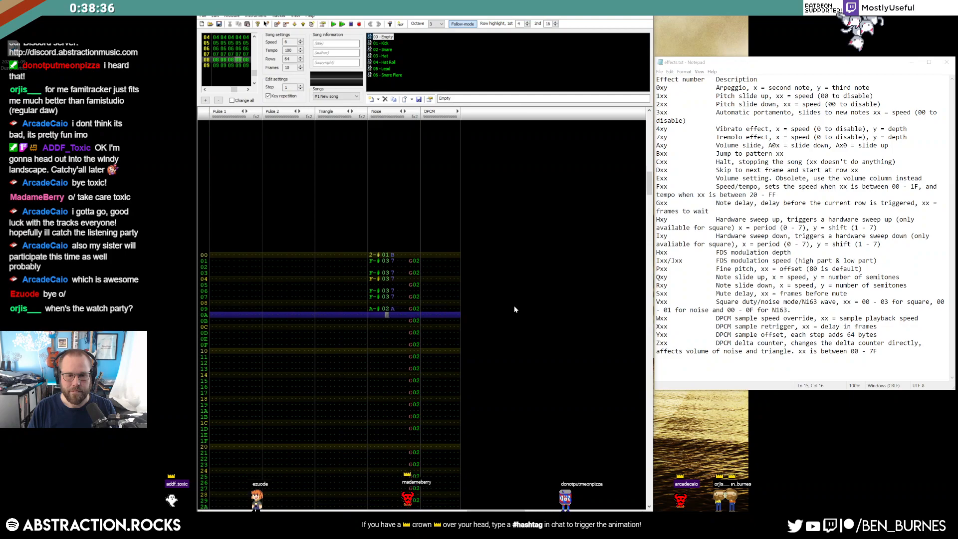
text(F-# 03)
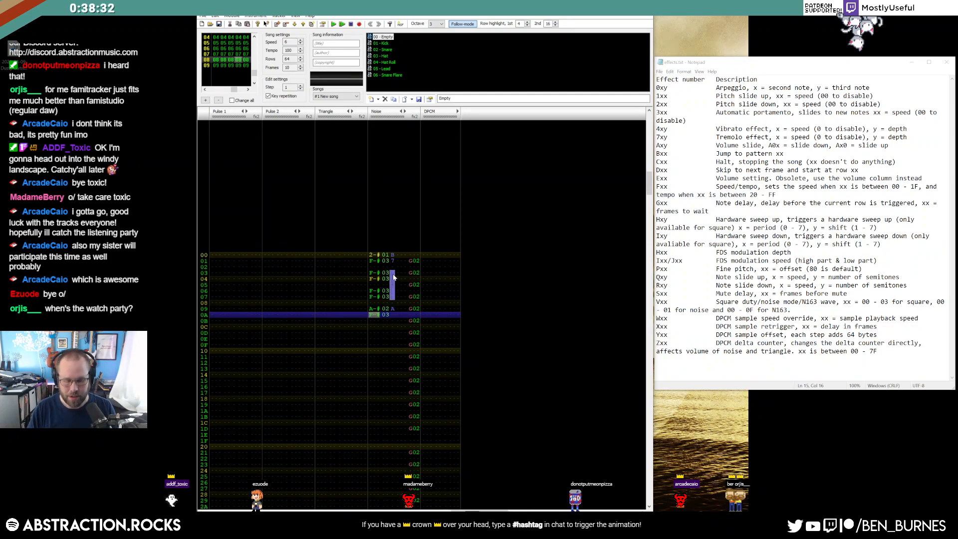
key(Return)
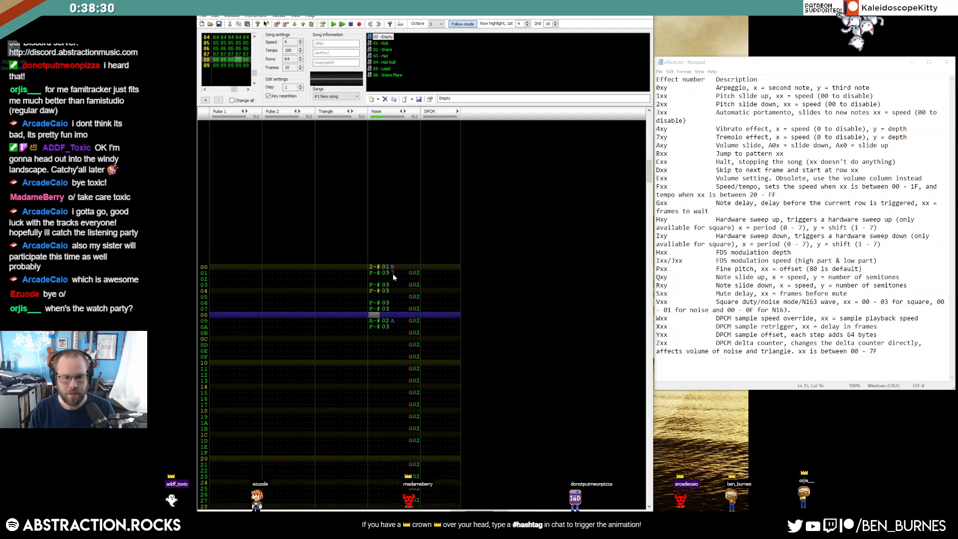
Add a pair of F-# 03 hats without volume values on Noise rows 0C and 0D.
drag(387, 273, 380, 279)
click(374, 310)
key(ctrl+v)
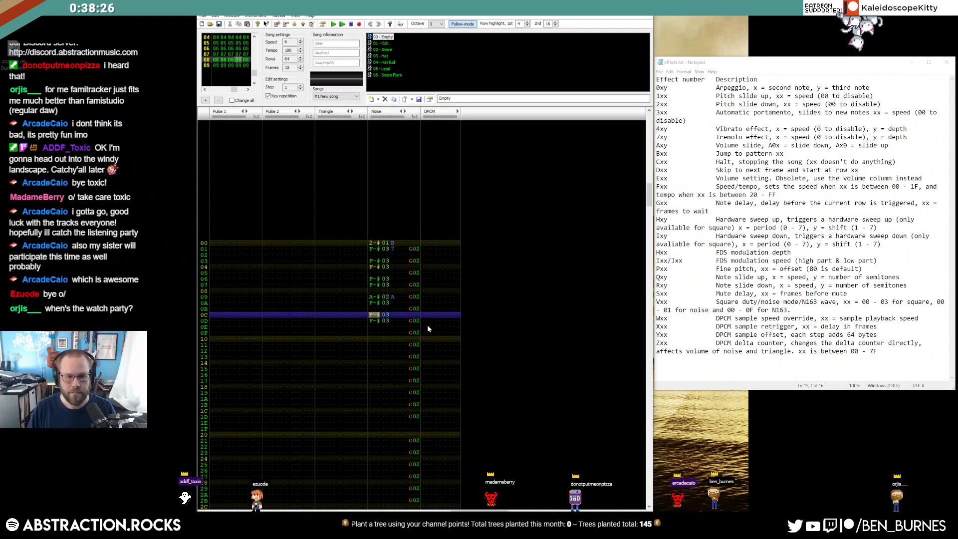
Turn on edit mode and set the volume of the Noise hat on row 0A to 7.
click(388, 298)
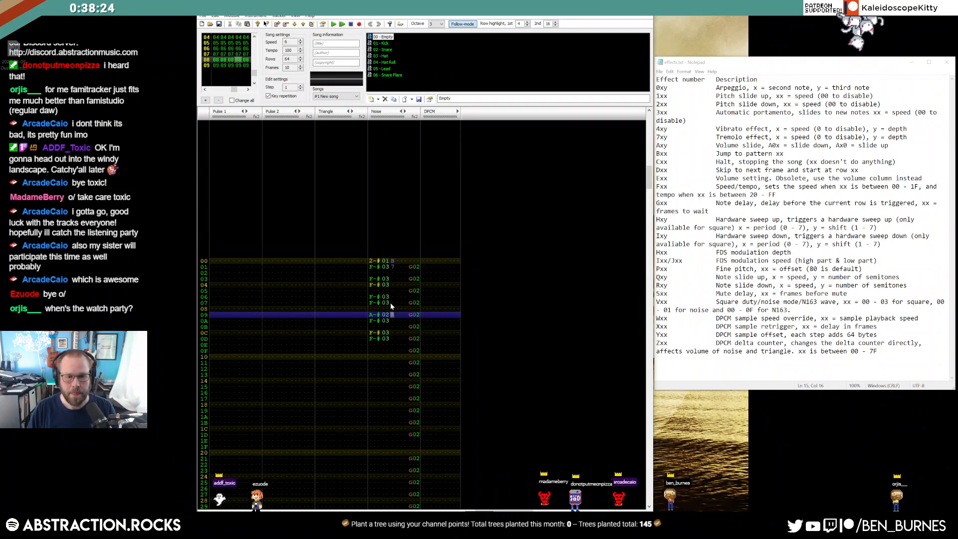
click(391, 320)
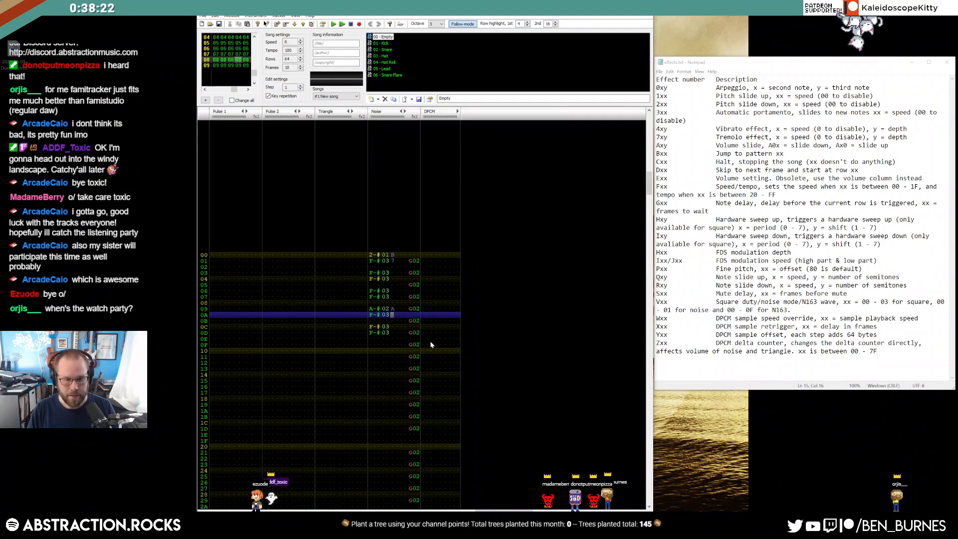
key(space)
text(7)
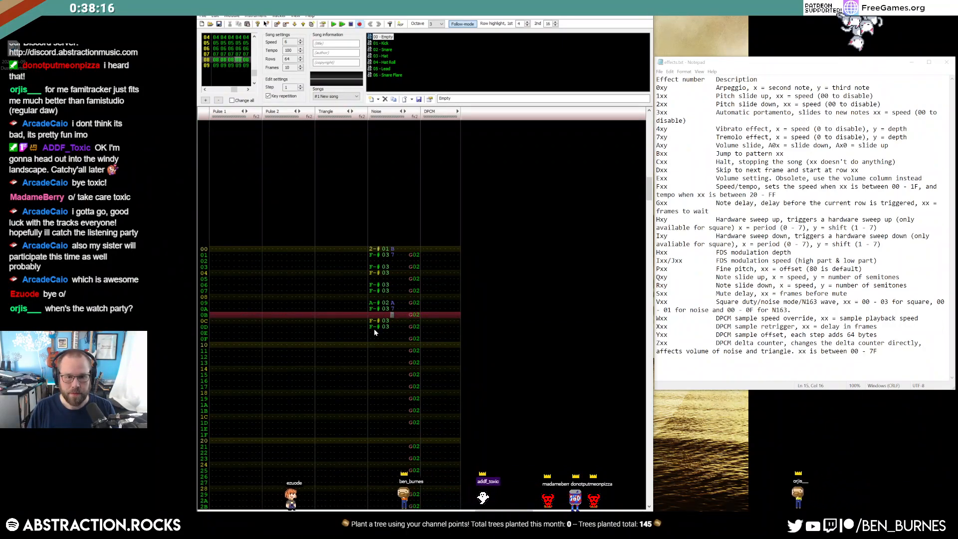
Add an F-# 03 hat without a volume value on Noise row 0F.
drag(371, 248, 394, 330)
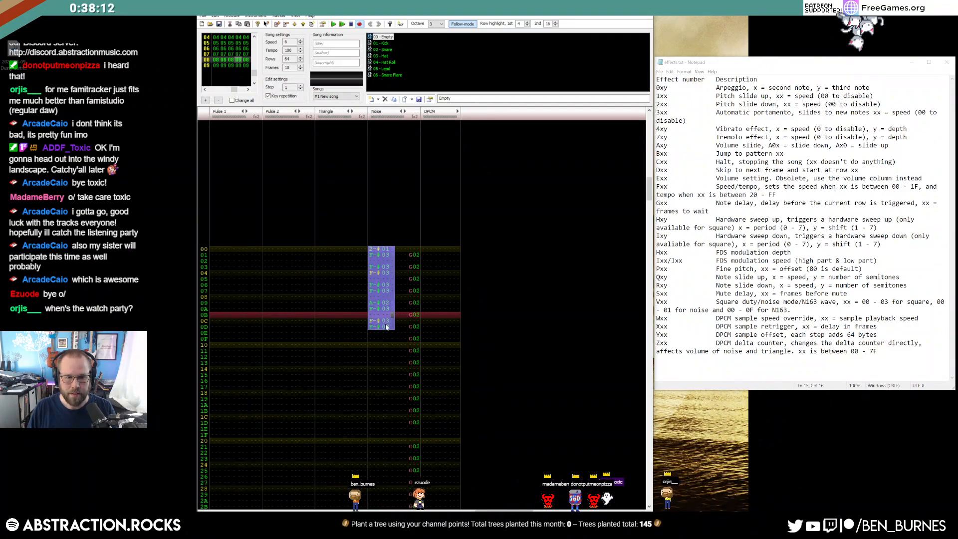
click(382, 327)
click(373, 326)
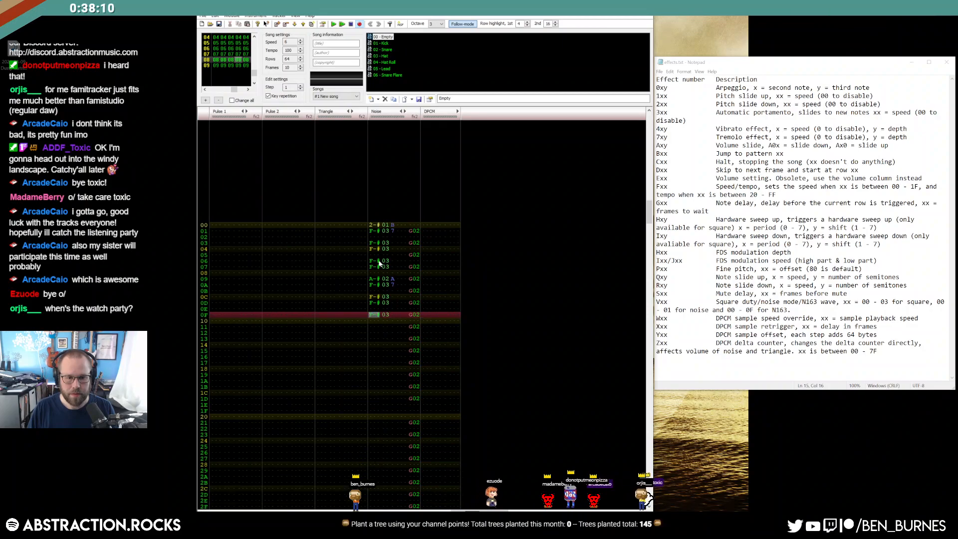
Repeat the Noise drum pattern from rows 00 to 0F starting at rows 10, 20 and 30.
drag(371, 225, 392, 314)
click(375, 320)
click(375, 322)
key(ctrl+v)
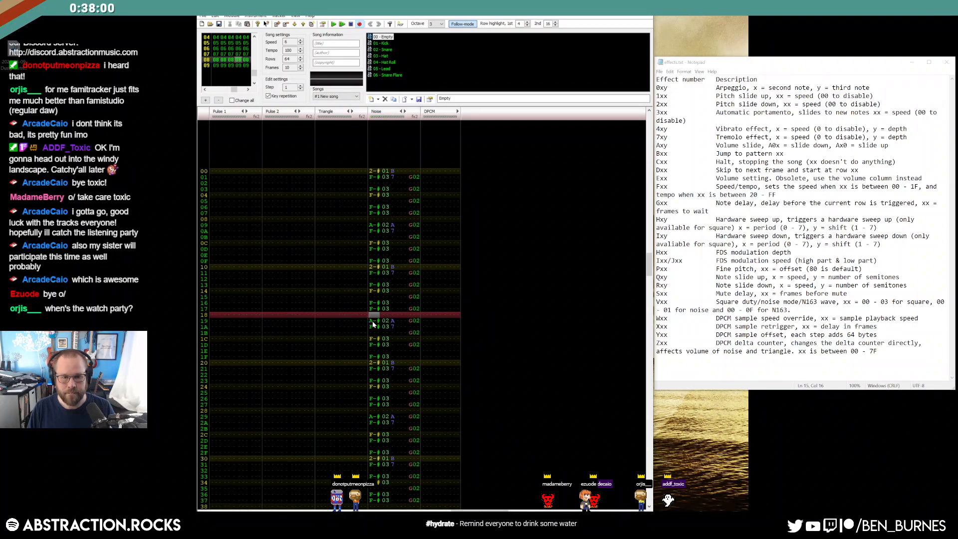
Replace the Noise hits on rows 17, 19 and 1A with A-# 02 at volume A, F-# 03 at volume 7, and F-# 03 without volume.
click(373, 309)
text(A-# 02 A G02)
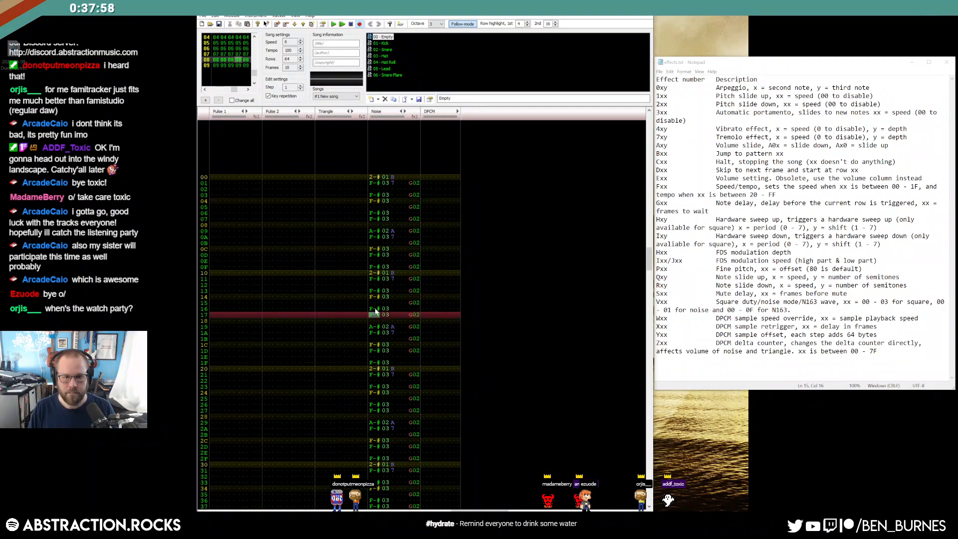
click(392, 328)
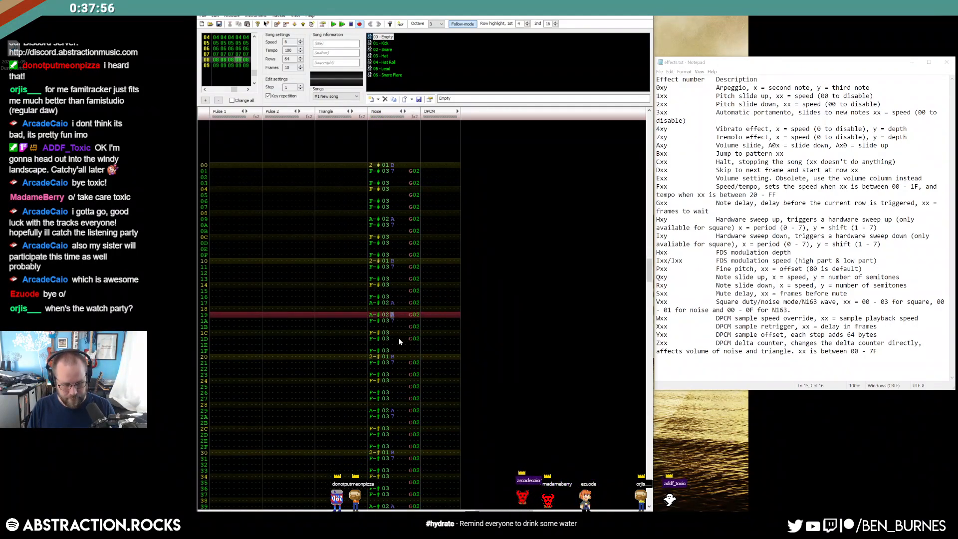
click(379, 316)
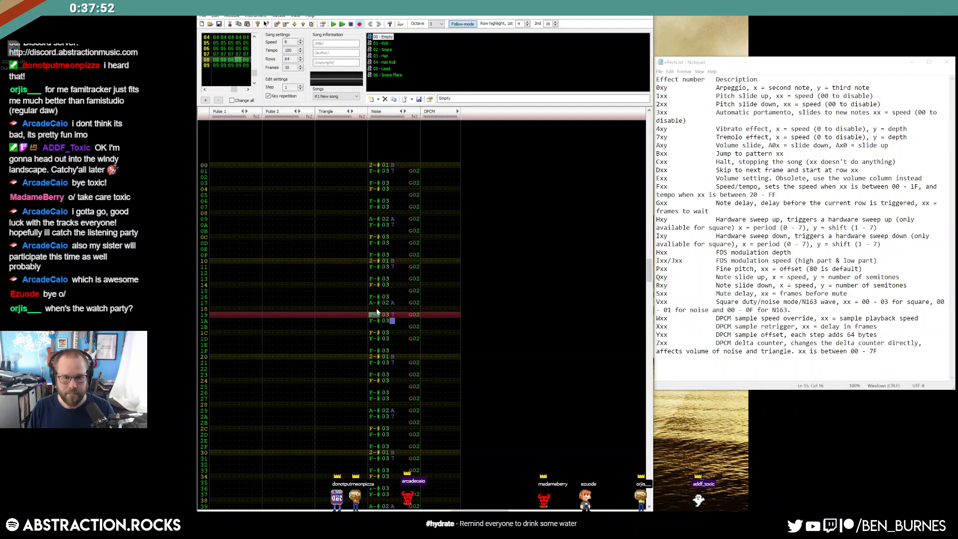
Copy the A-# 02 snare at volume A to Noise rows 1D and 1F.
click(372, 340)
key(ctrl+v)
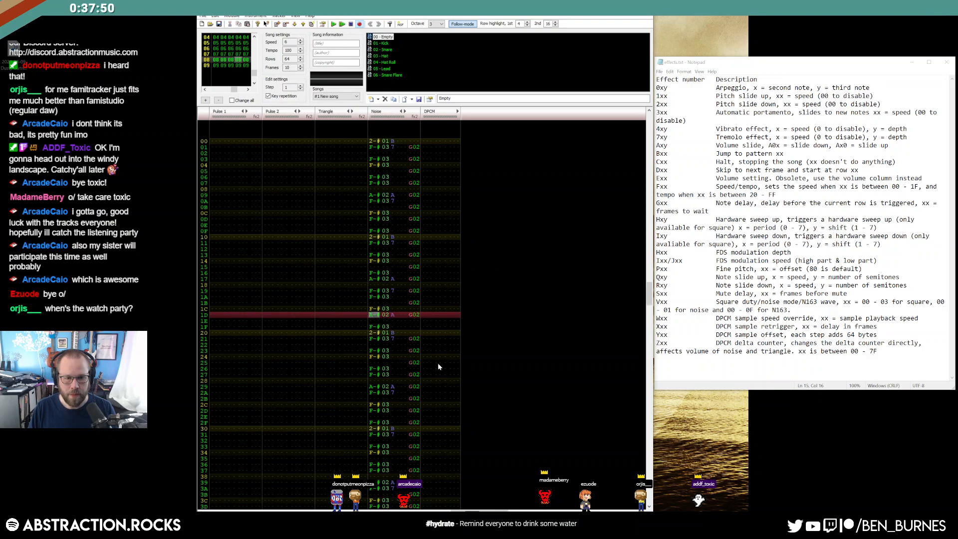
click(374, 328)
key(ctrl+v)
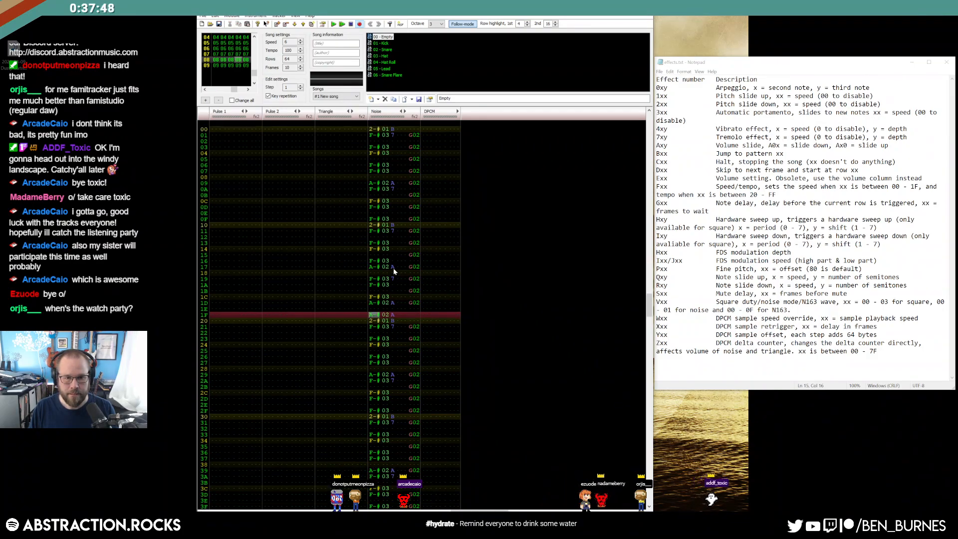
Clear the volume value of the Noise snare on row 1F.
click(411, 309)
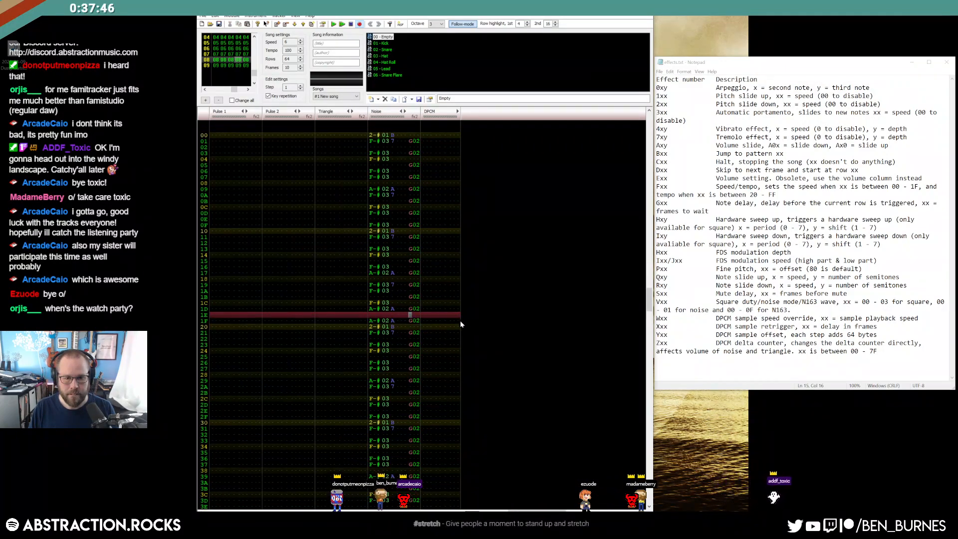
click(396, 310)
key(Down)
key(Down)
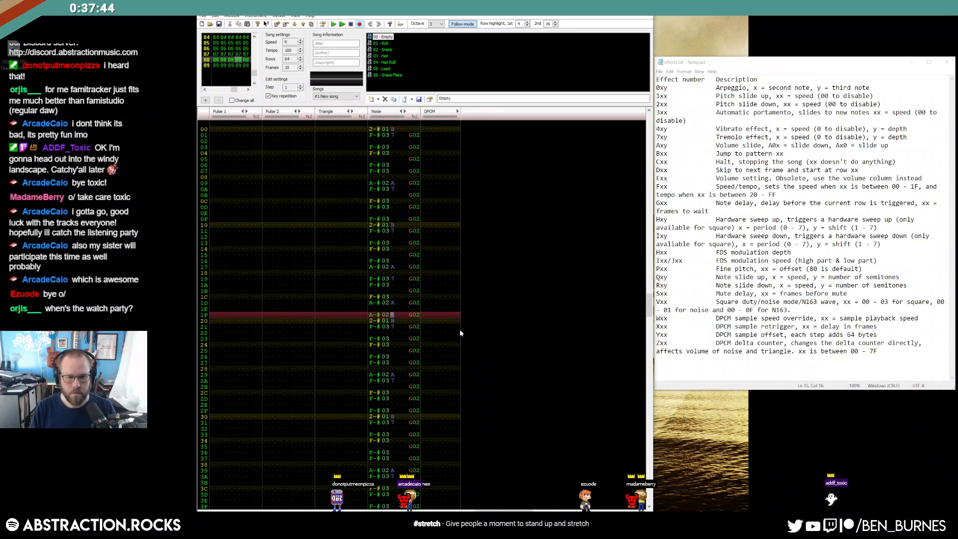
key(Delete)
Play frame 08 to hear the new Noise drum pattern.
key(Up)
key(Up)
key(Up)
key(Up)
key(Up)
key(Up)
key(Up)
key(Up)
key(Up)
key(Up)
key(Up)
key(Up)
key(Up)
key(Up)
key(Up)
key(Up)
key(Up)
key(Up)
key(Up)
key(Up)
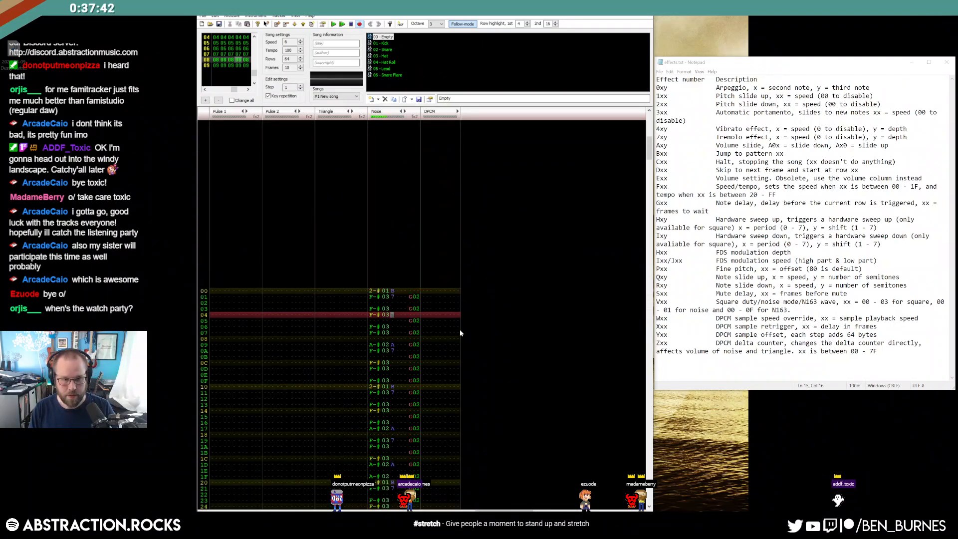
key(Return)
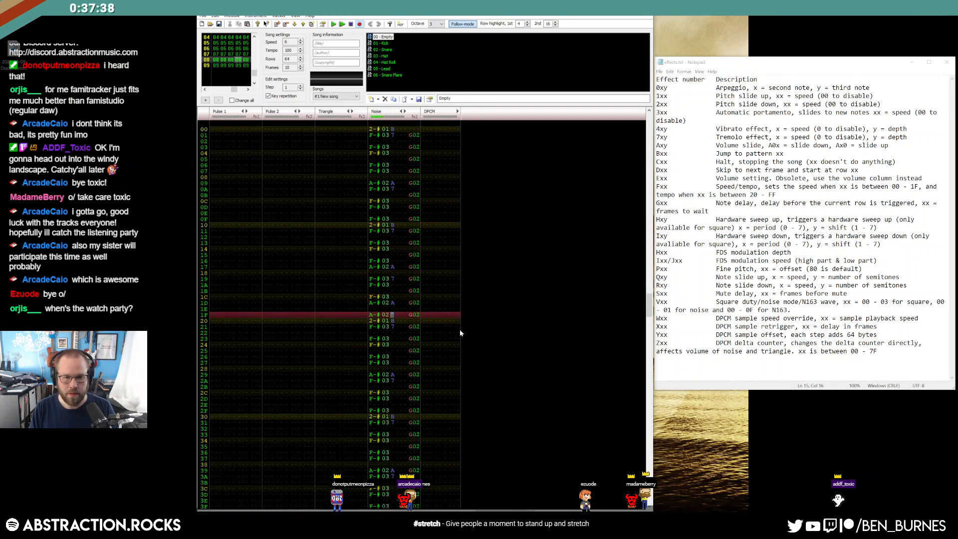
Copy the Noise pattern on rows 00–1F of frame 08 to rows 20–3F.
key(Return)
drag(374, 268, 394, 38)
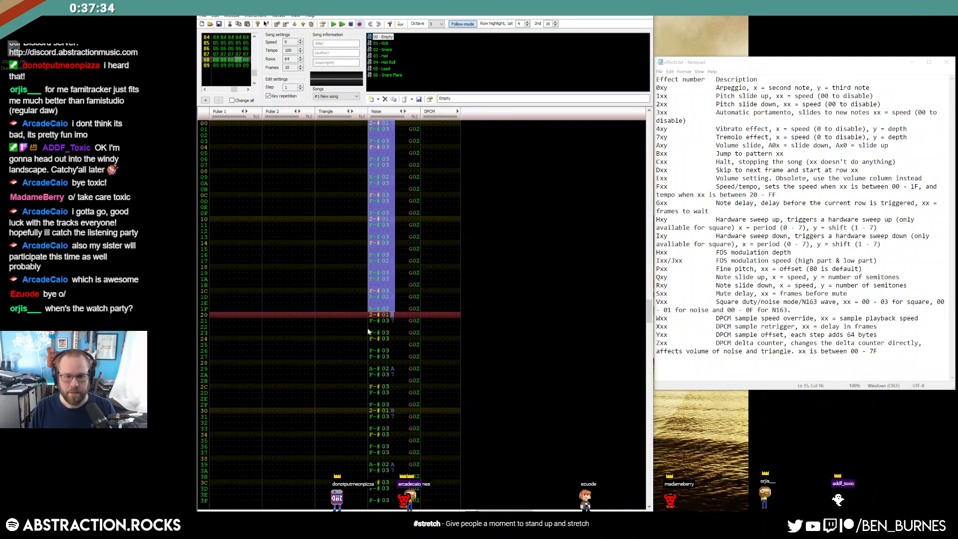
key(ctrl+v)
scroll(450, 407, down, 5)
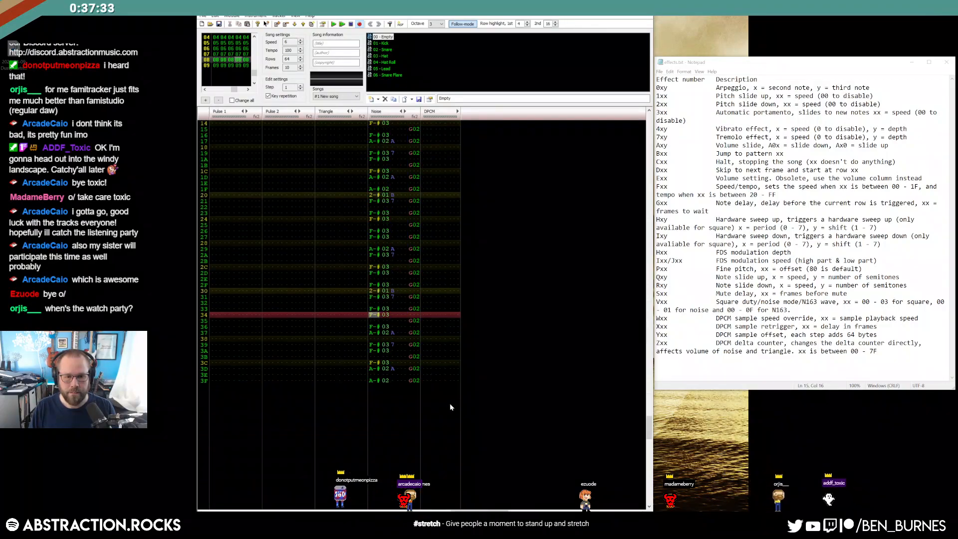
Add an A-# 02 snare at volume 7 on Noise row 3E, set row 3F's volume to 9, and play the ending.
click(376, 375)
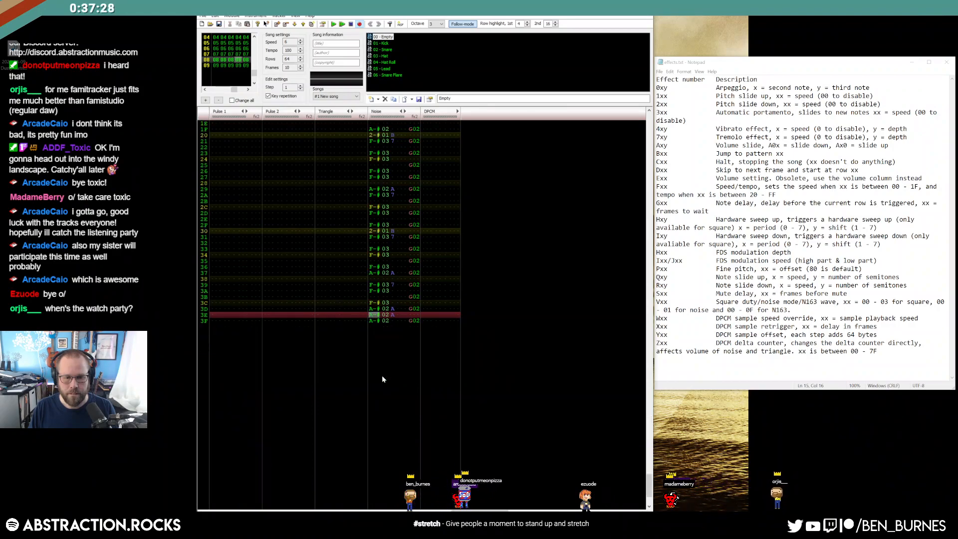
text(7)
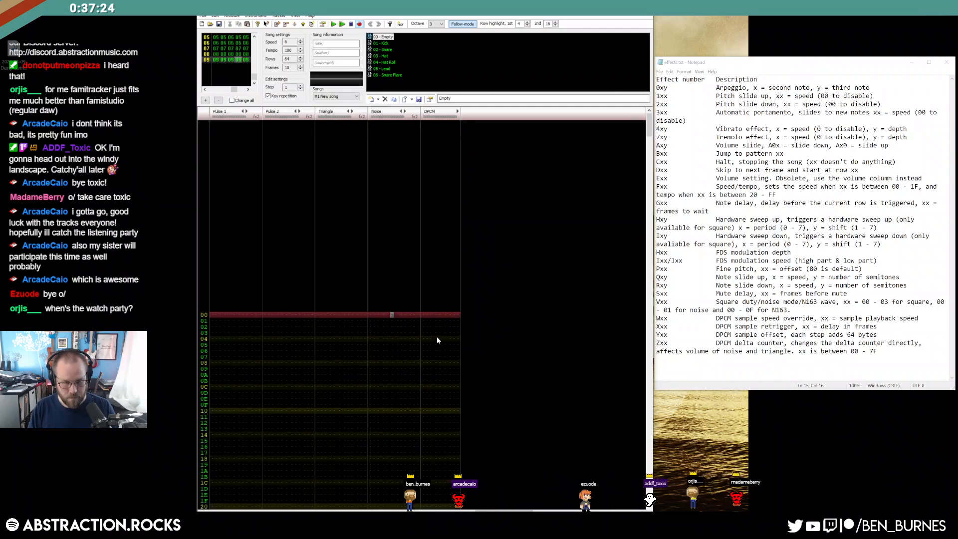
key(Return)
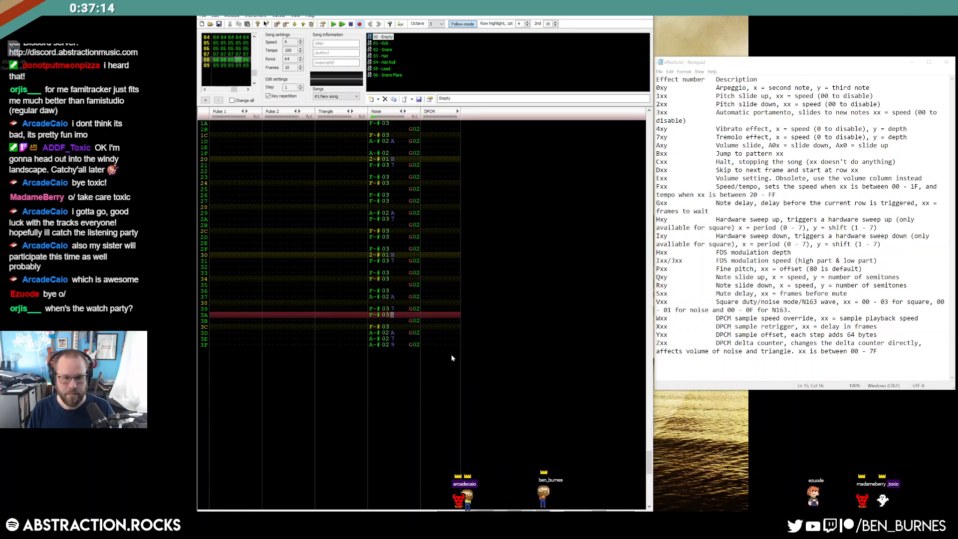
key(Return)
Copy the Triangle bass line on rows 00–0F of frame 06 to the start of frame 08 and play it.
scroll(391, 357, up, 5)
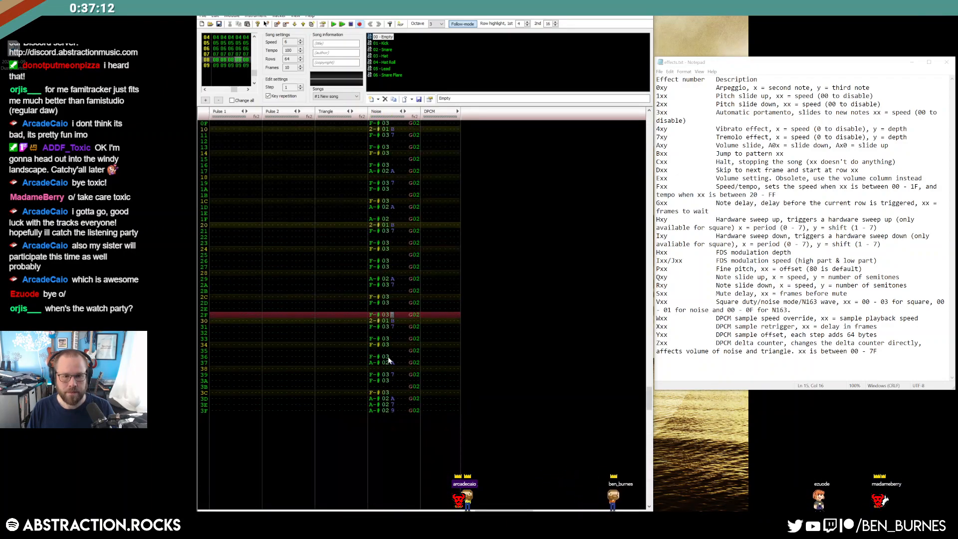
scroll(371, 309, down, 4)
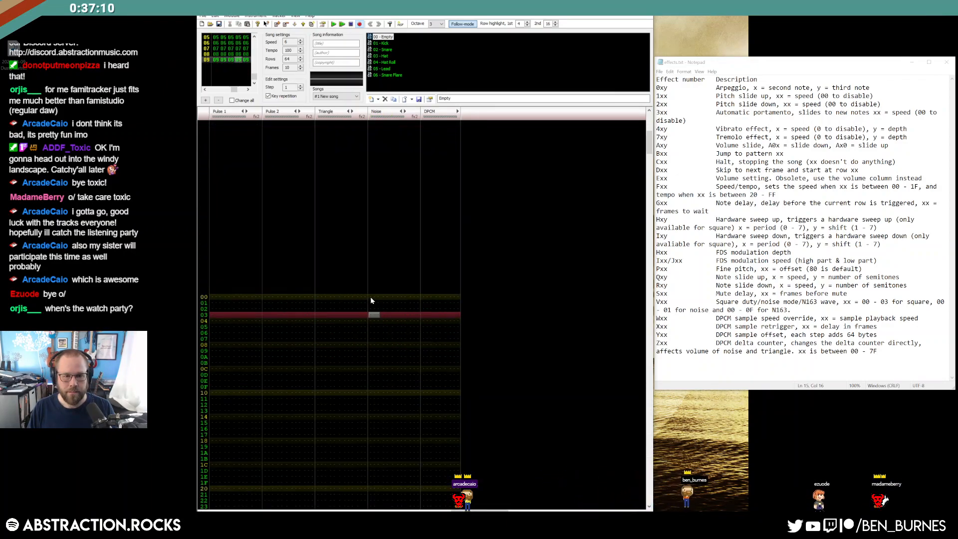
scroll(414, 369, up, 14)
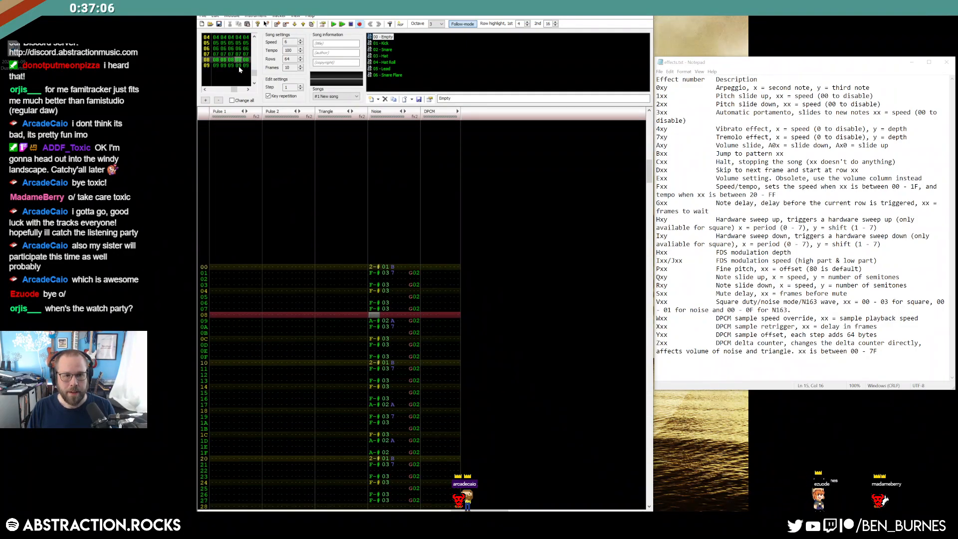
scroll(237, 58, up, 1)
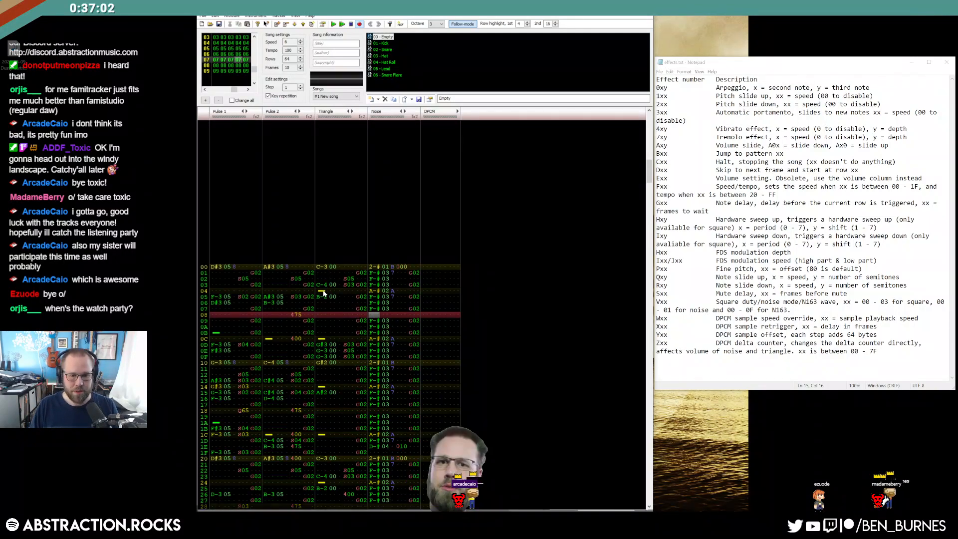
scroll(239, 58, up, 1)
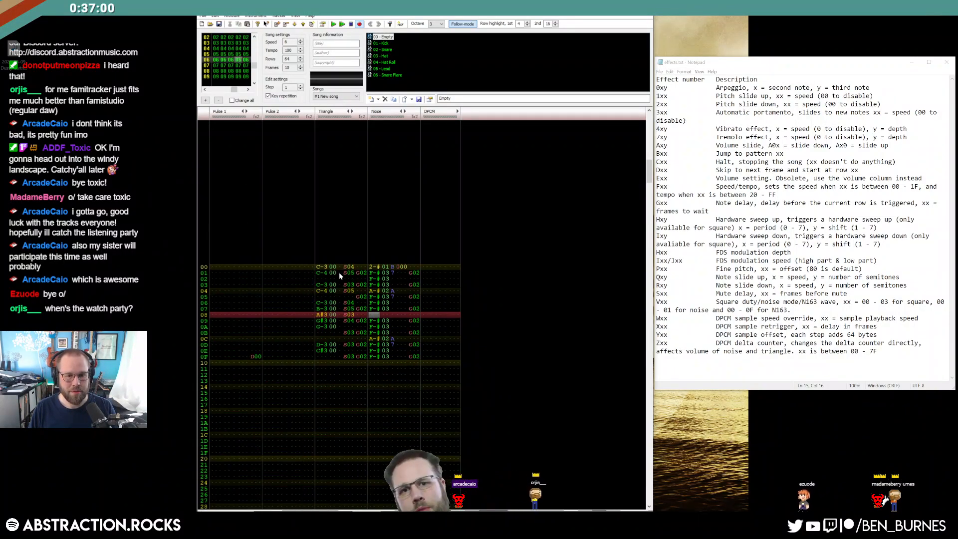
drag(320, 267, 358, 355)
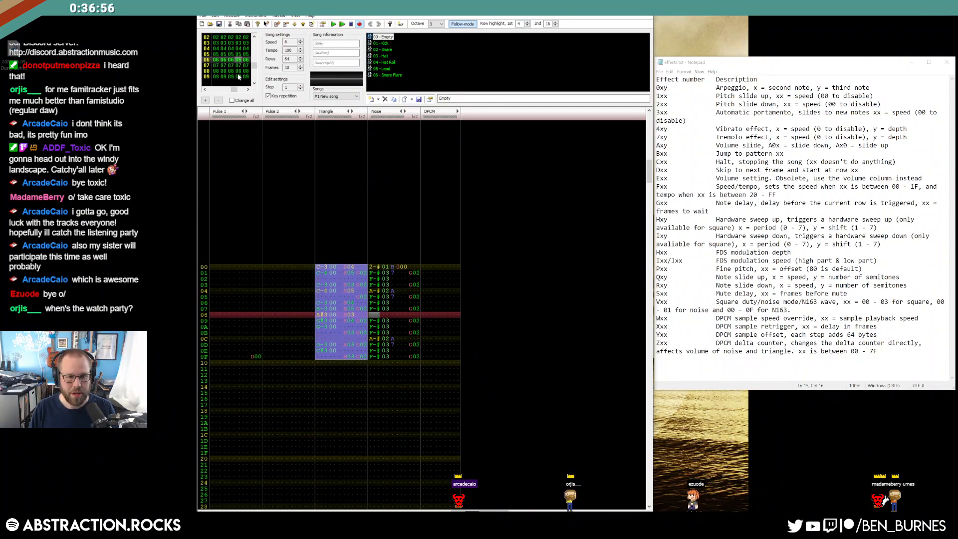
click(238, 72)
click(319, 265)
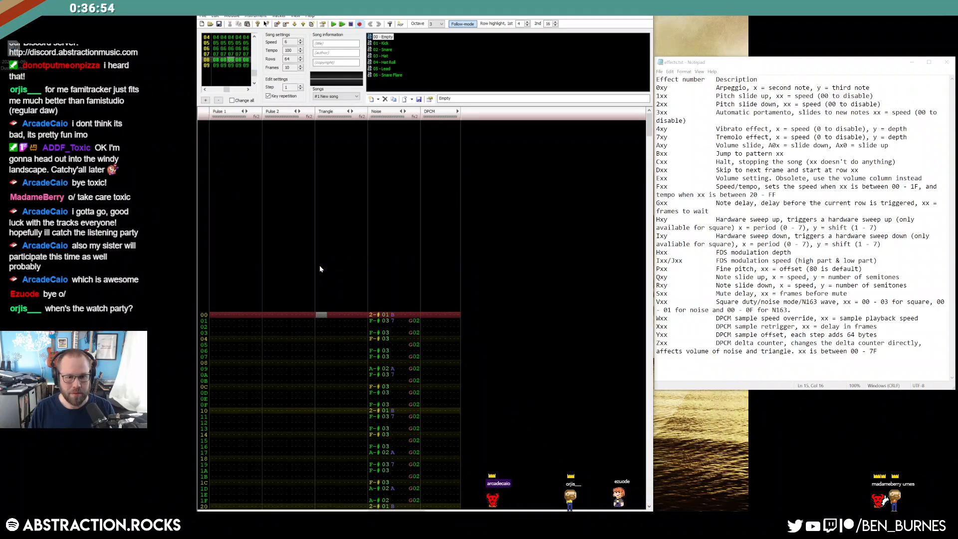
key(Return)
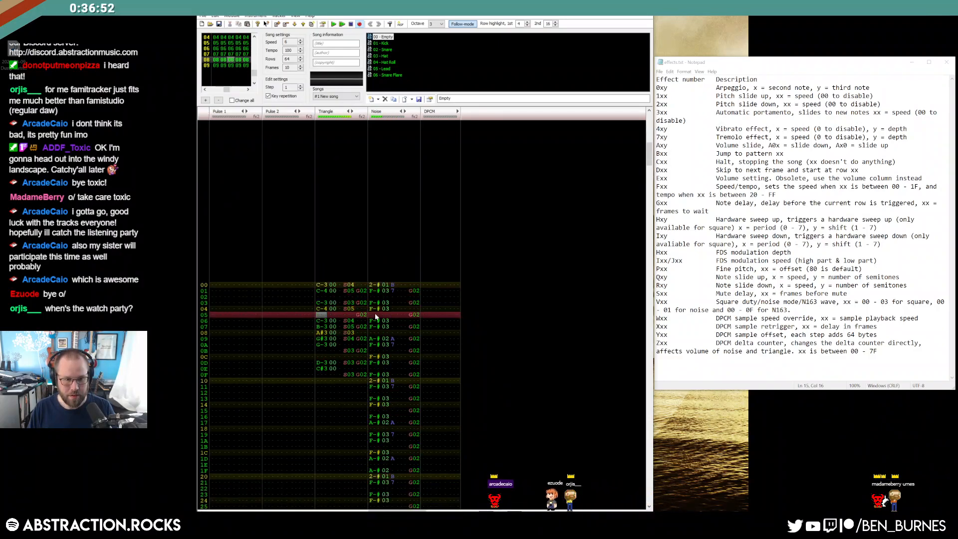
key(Return)
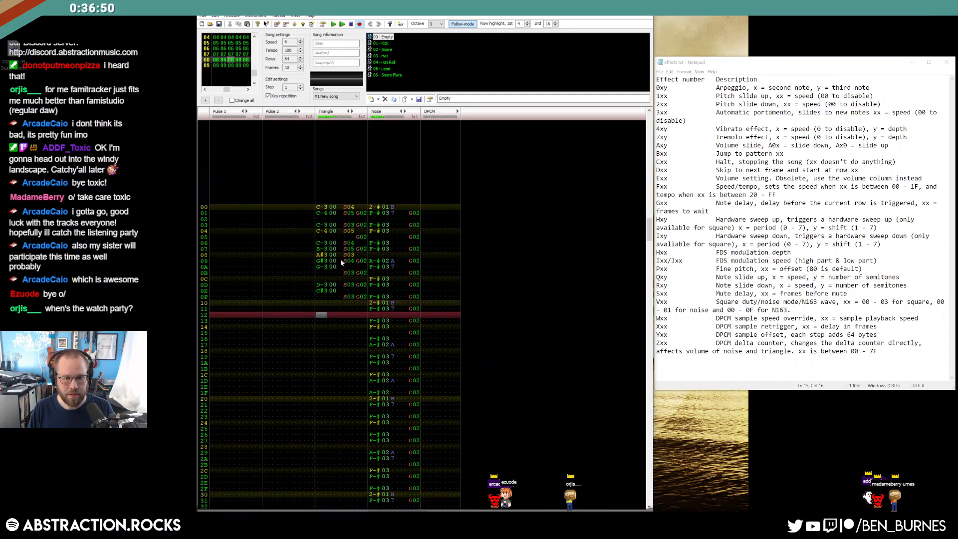
Duplicate the Triangle bass line on rows 00–0F of frame 08 to row 10.
drag(330, 270, 357, 298)
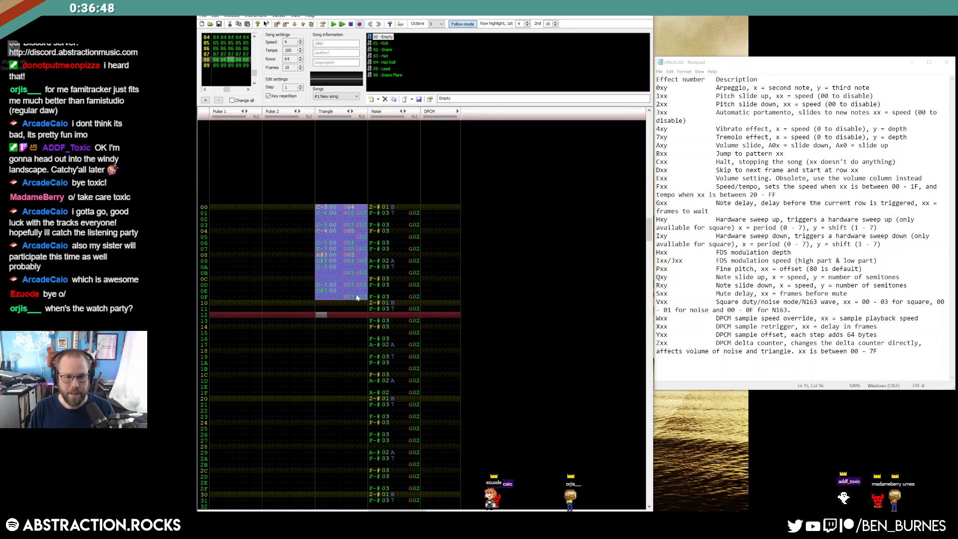
click(324, 304)
key(ctrl+v)
Change the Triangle note on row 1A to C-4 with a Q34 slide effect and play it.
click(320, 375)
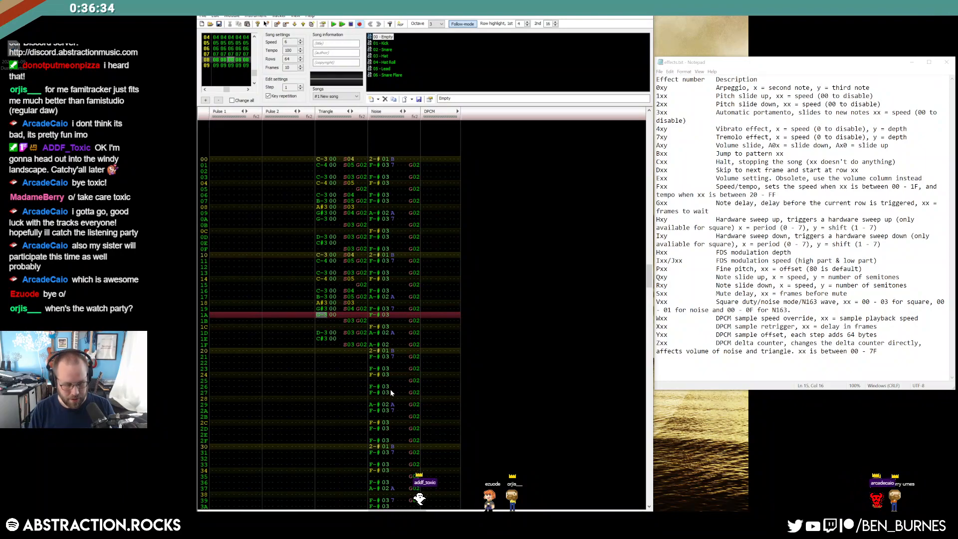
key(q)
key(Up)
key(Right)
key(Right)
key(Right)
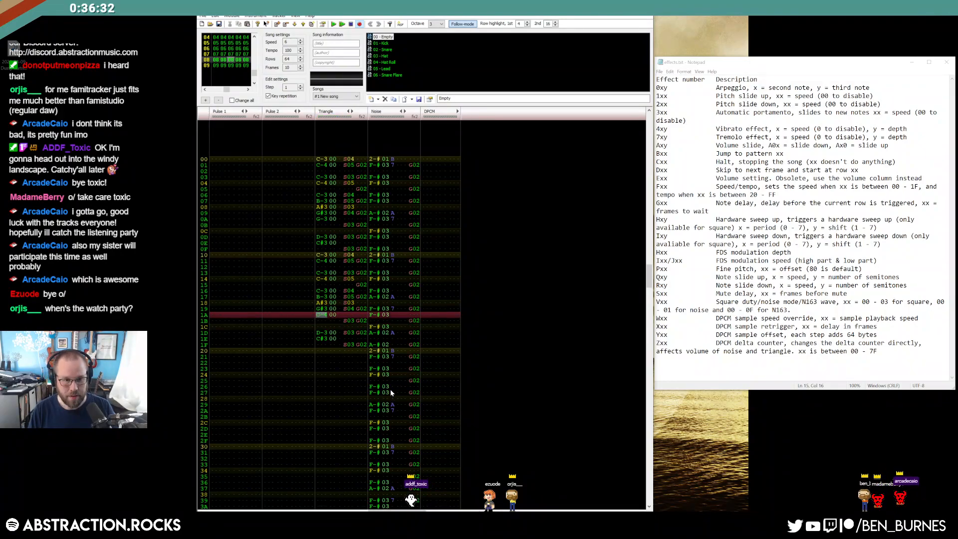
key(Right)
key(q)
key(Up)
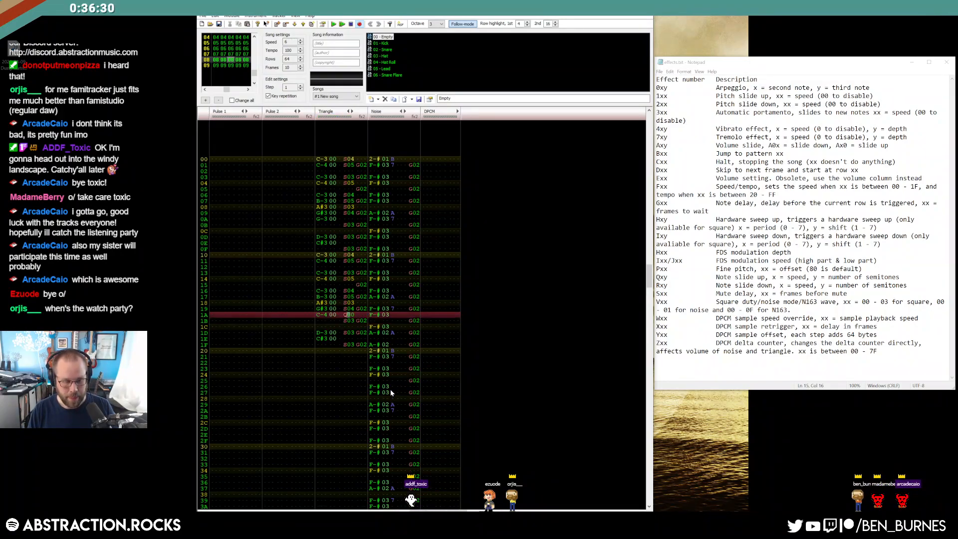
text(34)
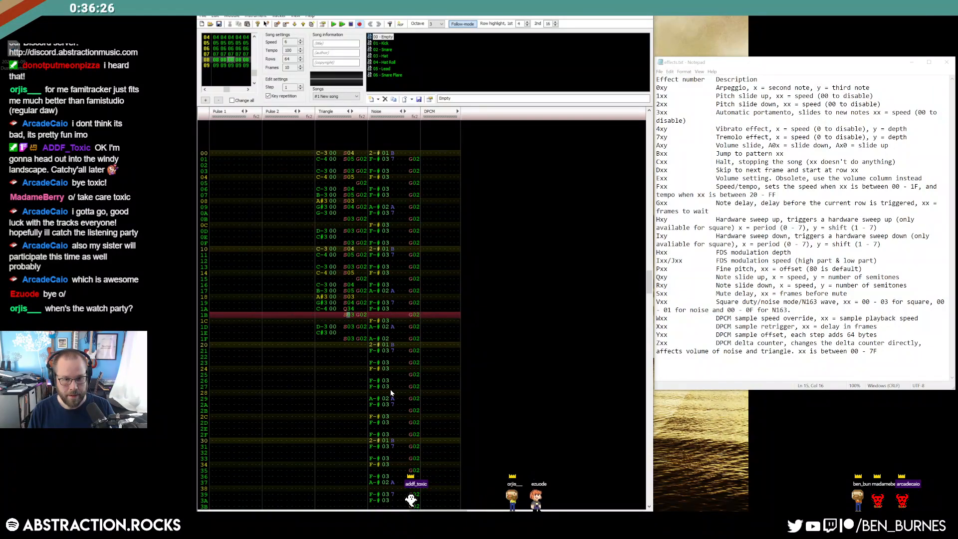
key(Return)
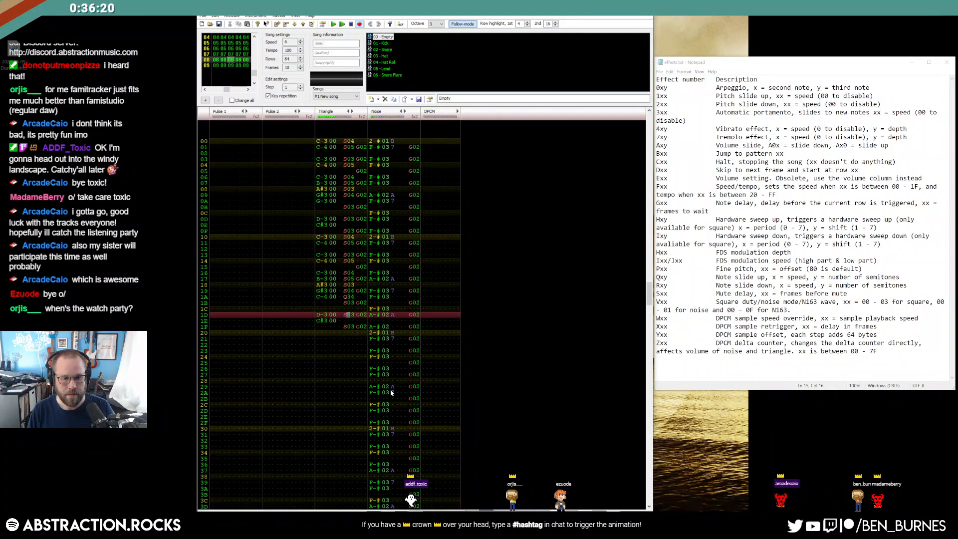
Set the Triangle effect on row 1A to Q43 and the mute delay on row 1B to S05, and play the passage.
text(q43)
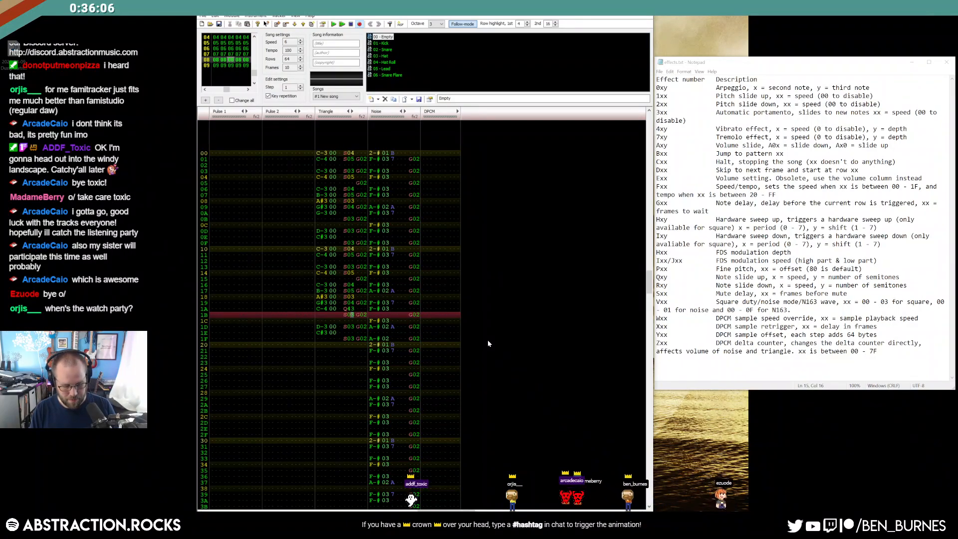
text(5)
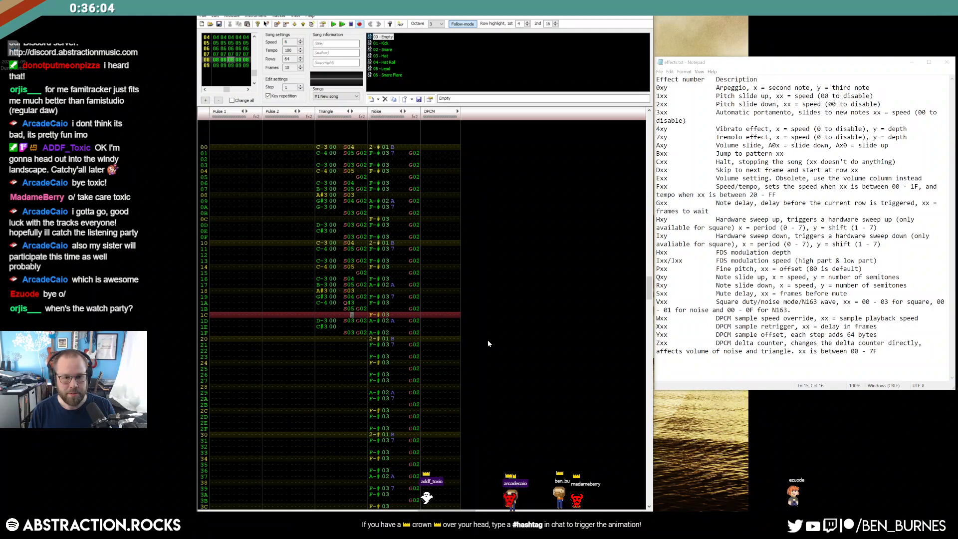
key(Home)
key(Down)
key(Return)
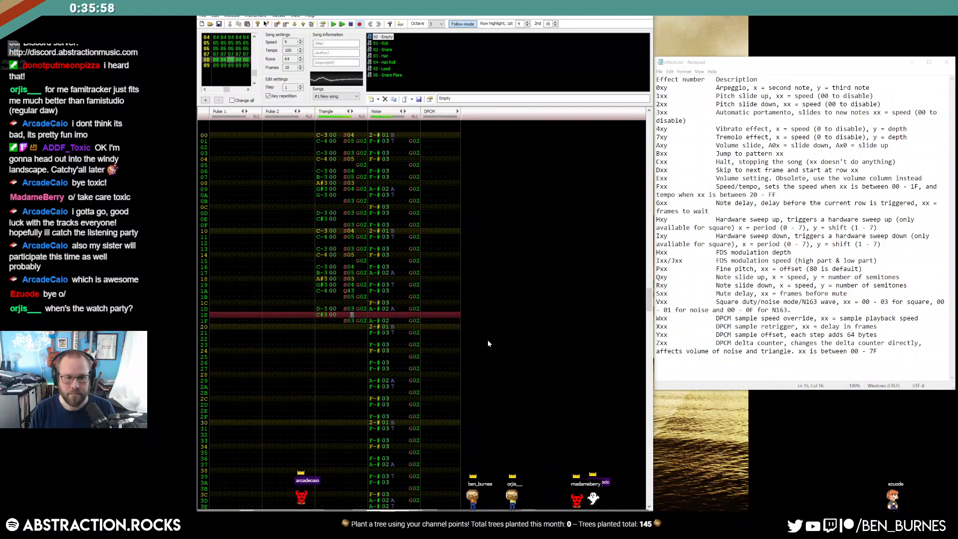
key(Return)
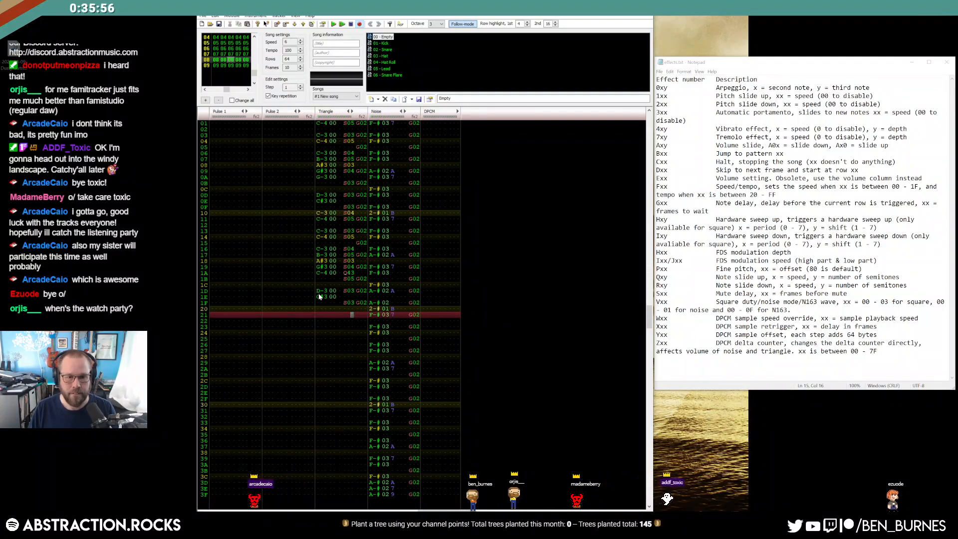
Add an S03 mute delay on Triangle row 1E and a C#3 note on row 1F.
key(Up)
key(Up)
key(Up)
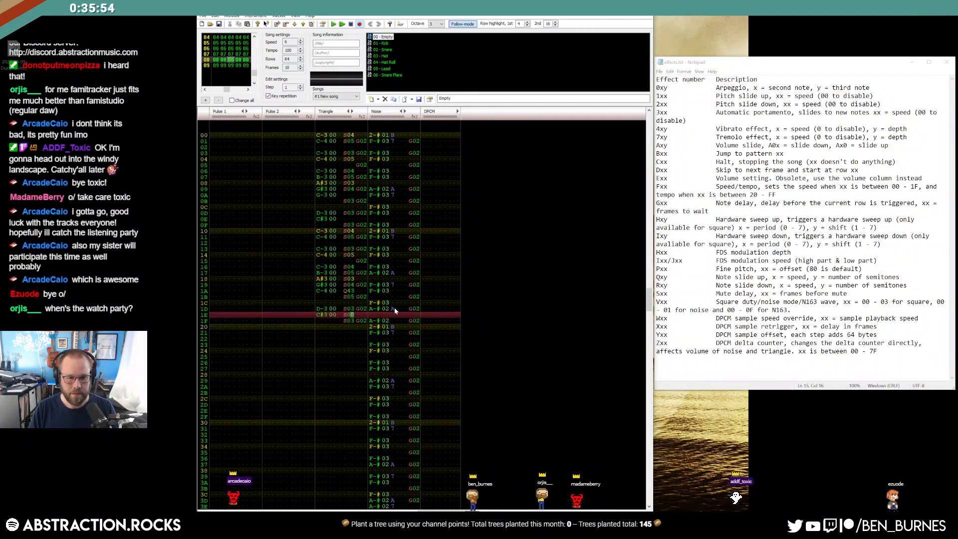
key(Down)
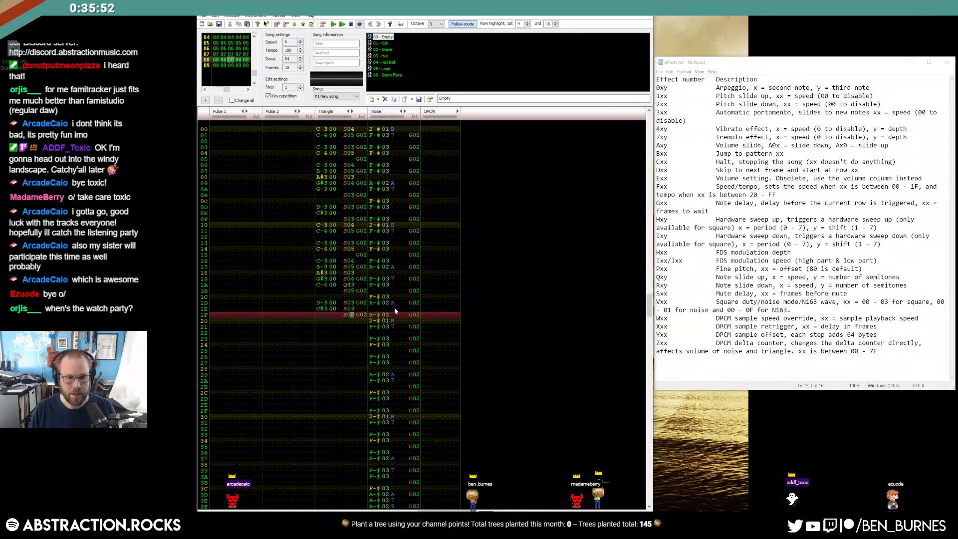
click(323, 314)
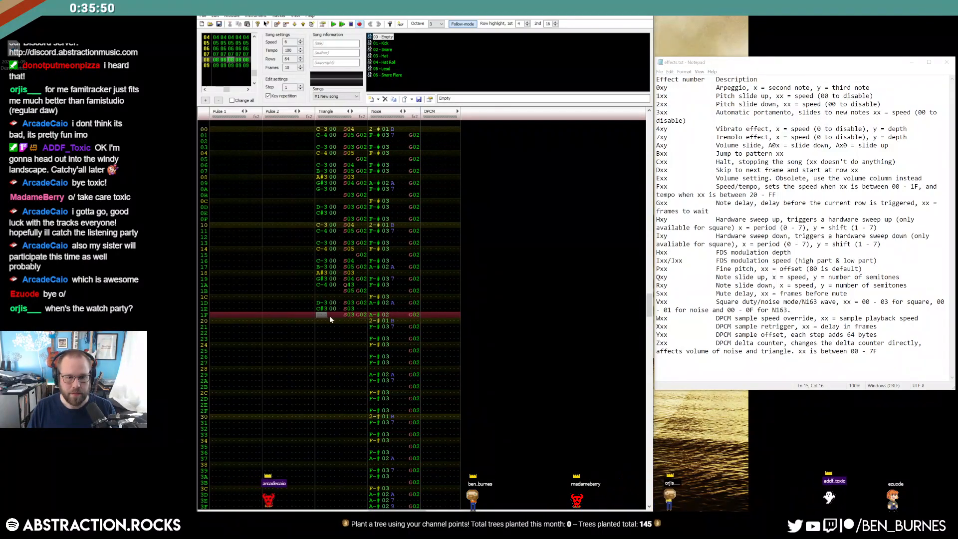
Copy the Triangle bass line on rows 00–1F to rows 20–3F and play the second half.
drag(332, 174, 362, 308)
click(320, 321)
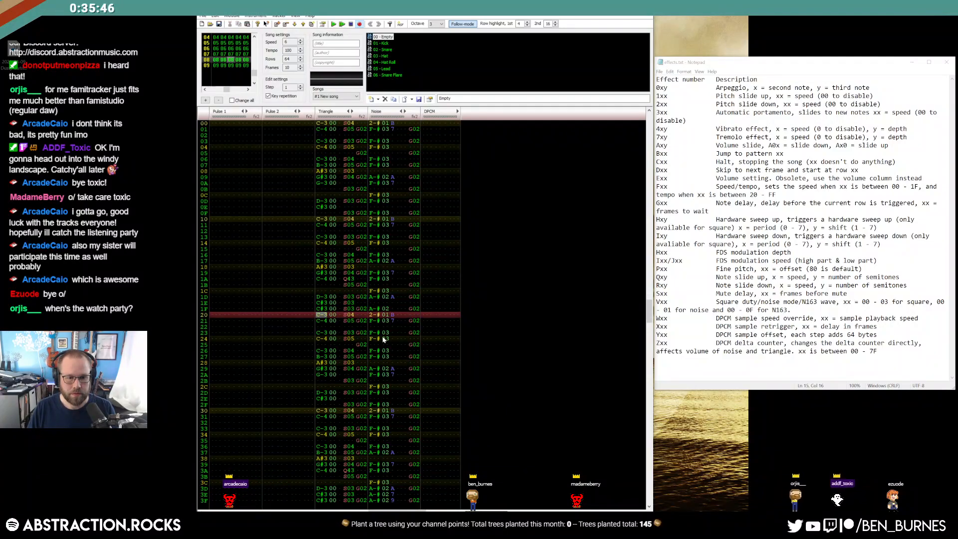
key(Return)
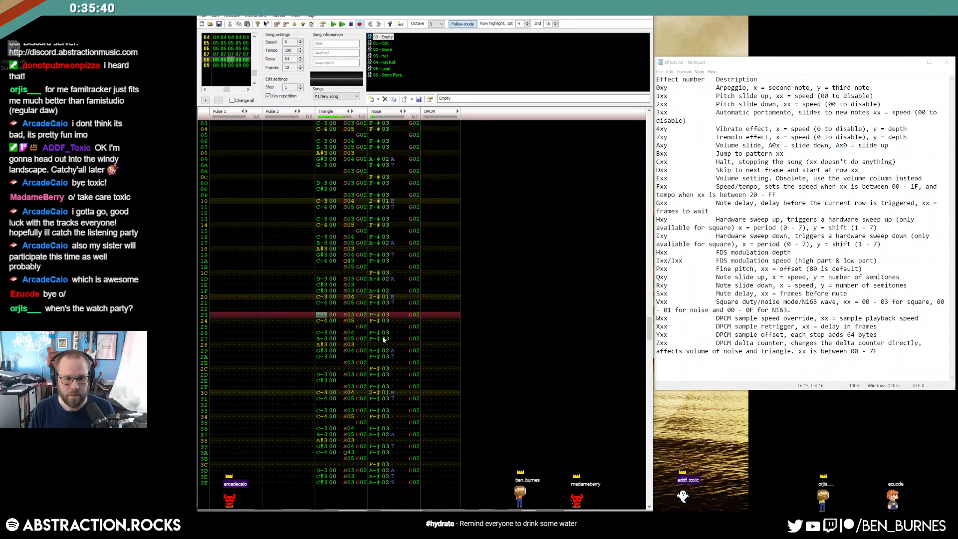
key(Return)
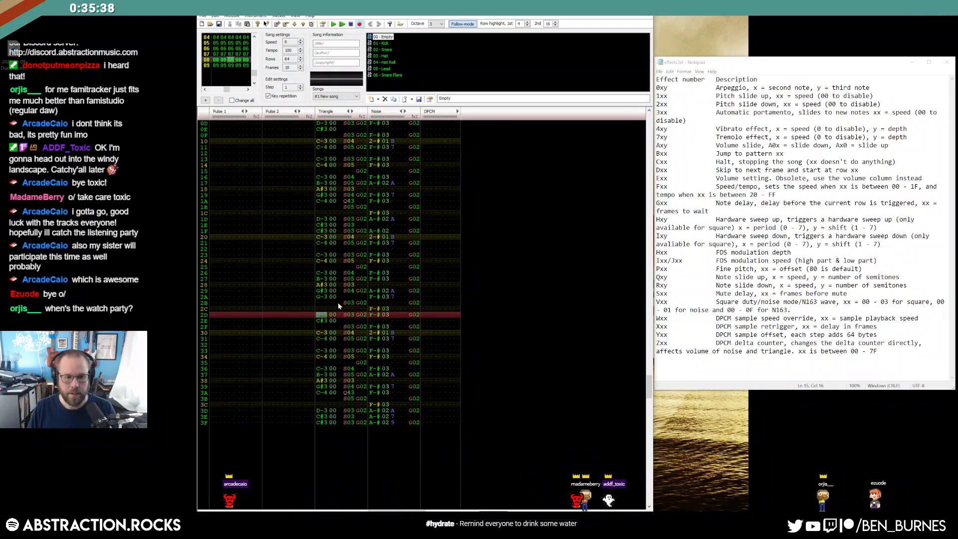
Change the Triangle note on row 2D to C-3.
key(Down)
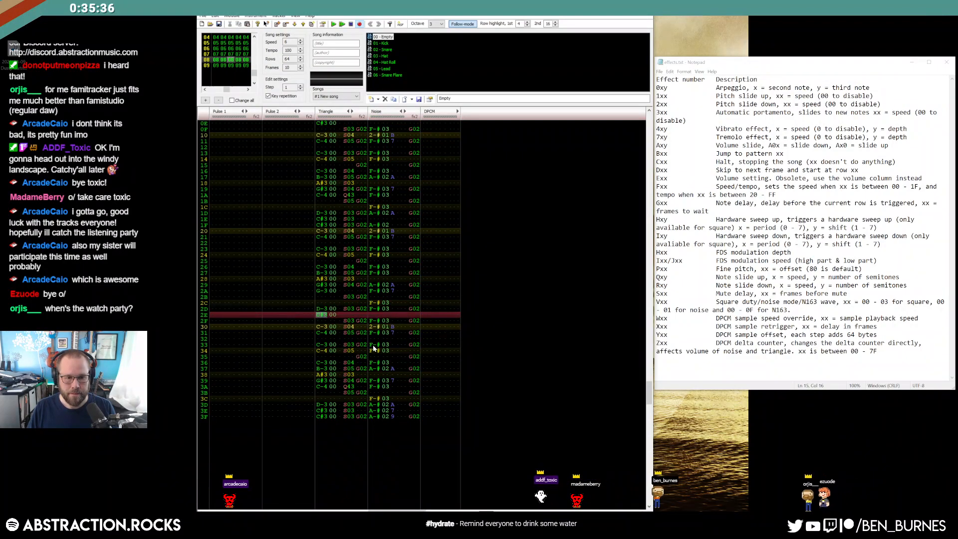
key(Up)
key(z)
key(Down)
key(Down)
key(Up)
key(Down)
key(Right)
key(Up)
key(Up)
key(Right)
key(Right)
key(Right)
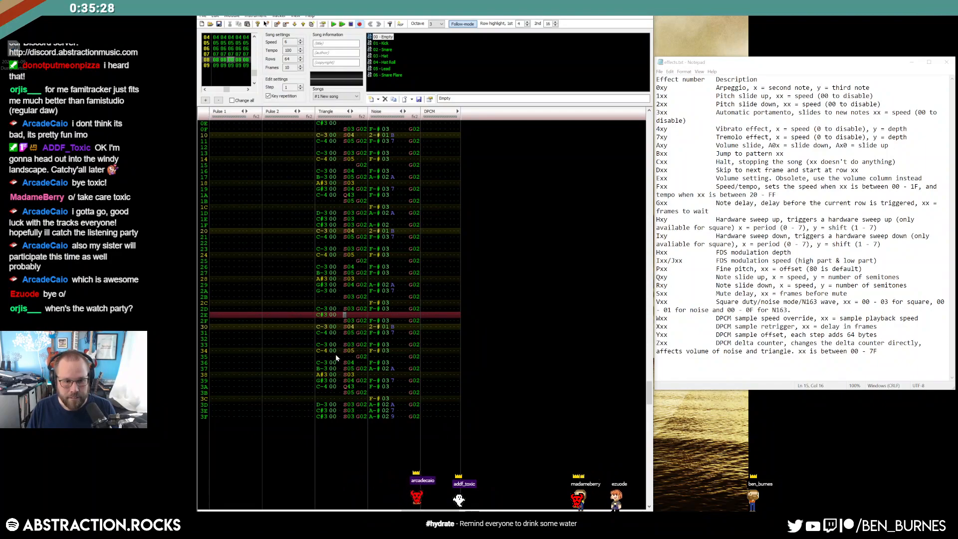
Move the Triangle mute delay from row 3B to row 3C and set it to S02.
click(352, 400)
text(2)
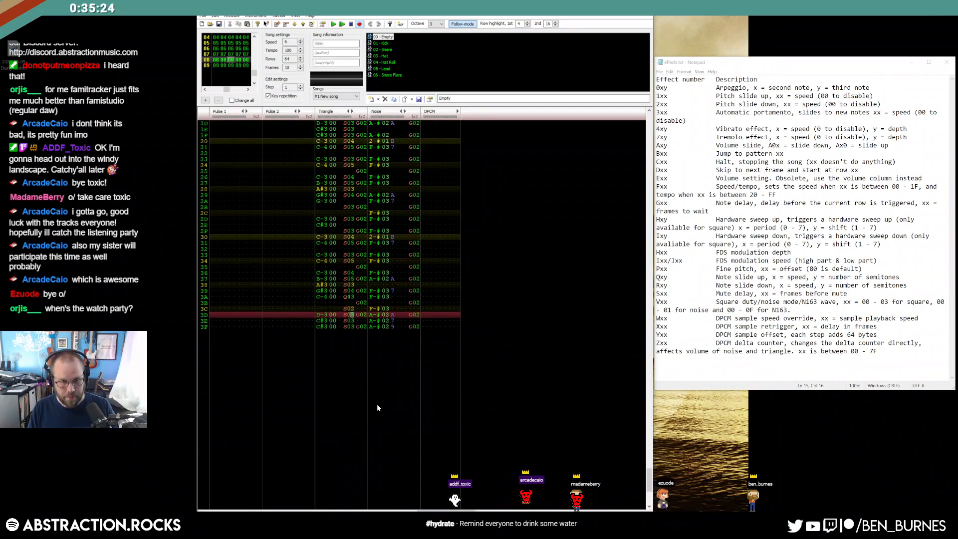
Set the Triangle mute delay on row 0C of frame 08 to S02.
scroll(369, 324, up, 8)
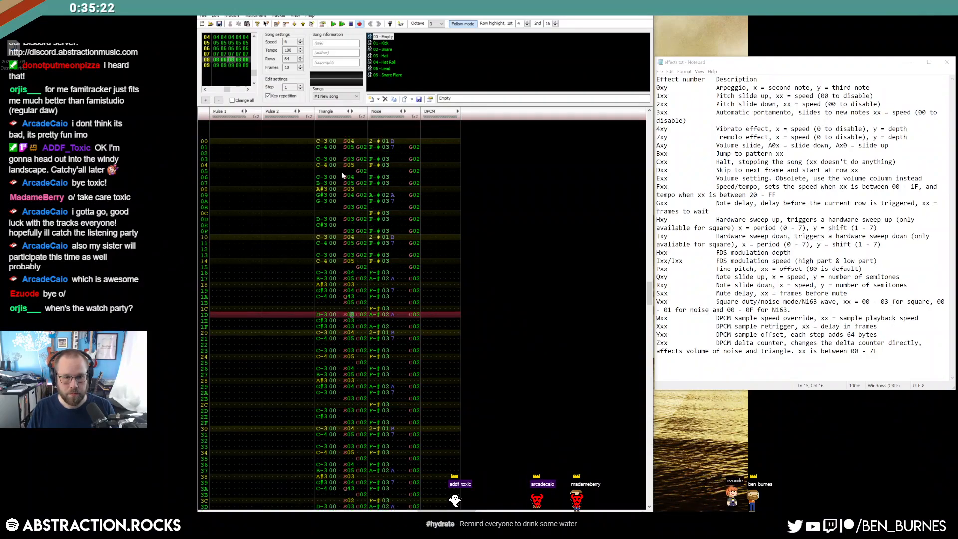
drag(345, 206, 348, 213)
click(352, 214)
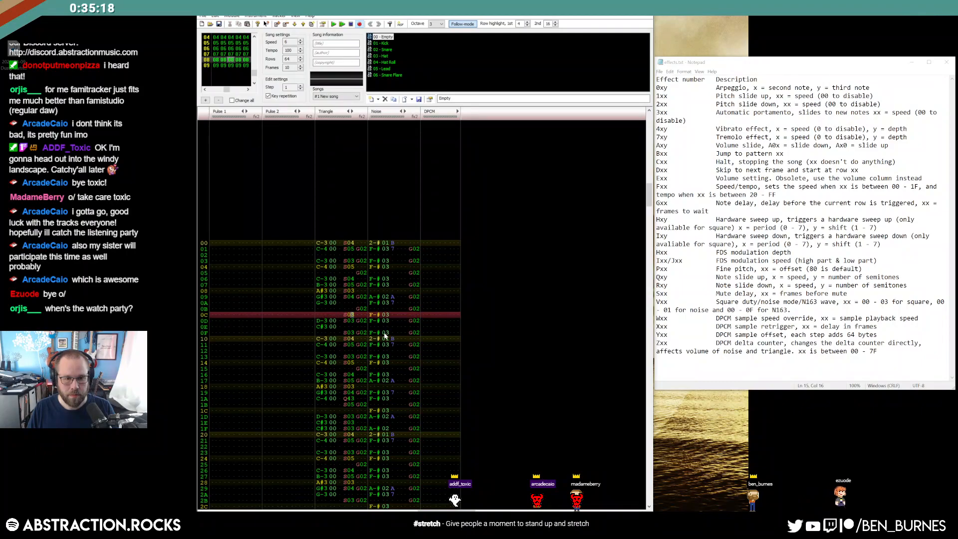
text(2)
scroll(350, 326, down, 1)
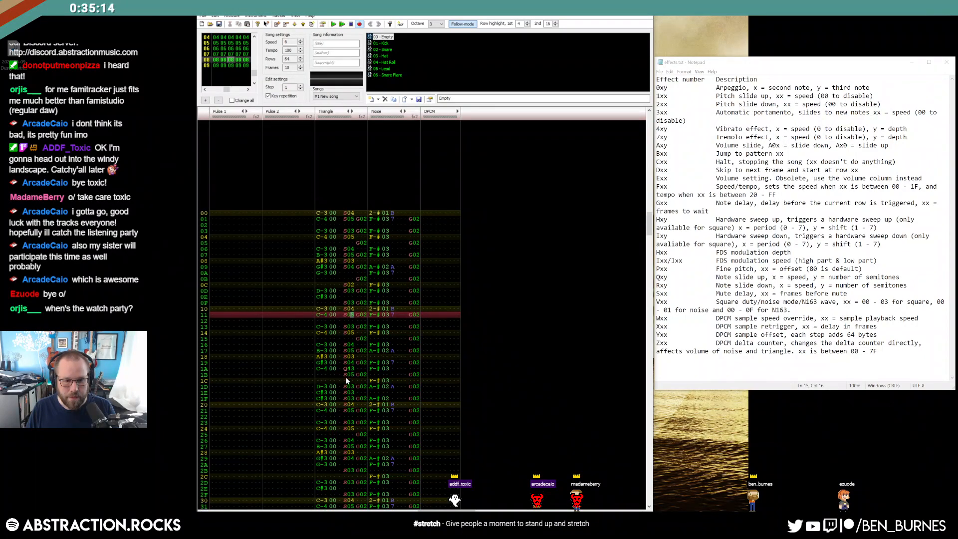
Clear the Triangle mute delay on row 3C and the Triangle notes and mute delays on rows 3D–3F.
drag(349, 383, 349, 381)
scroll(301, 475, down, 7)
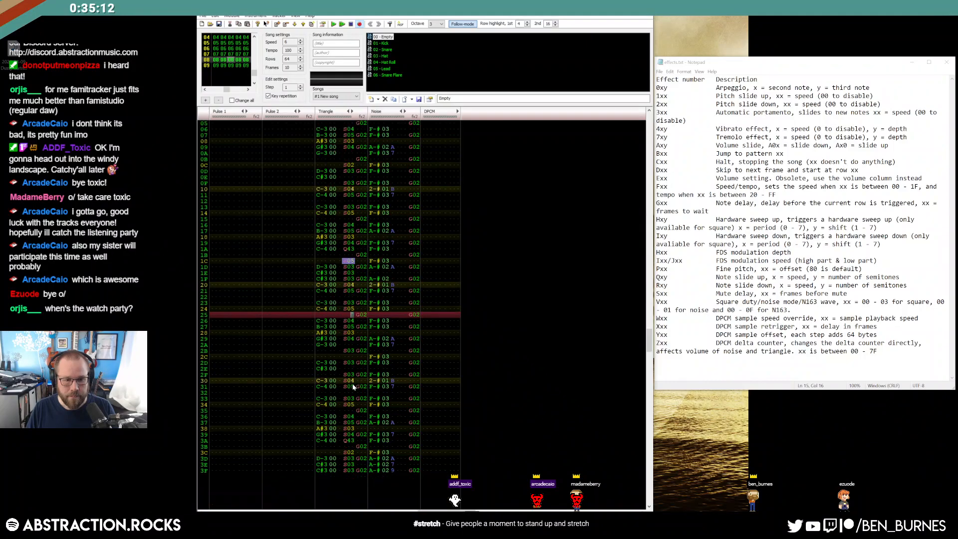
click(322, 394)
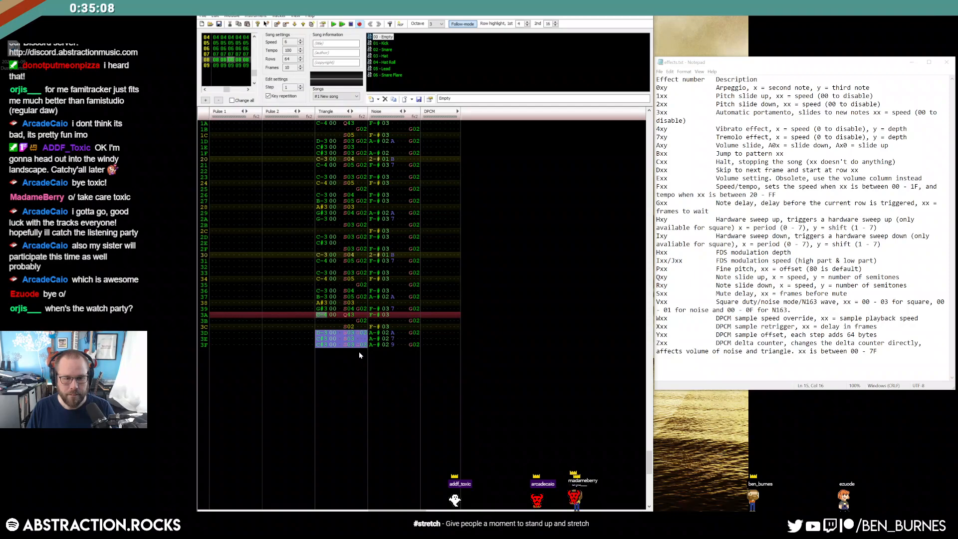
click(327, 339)
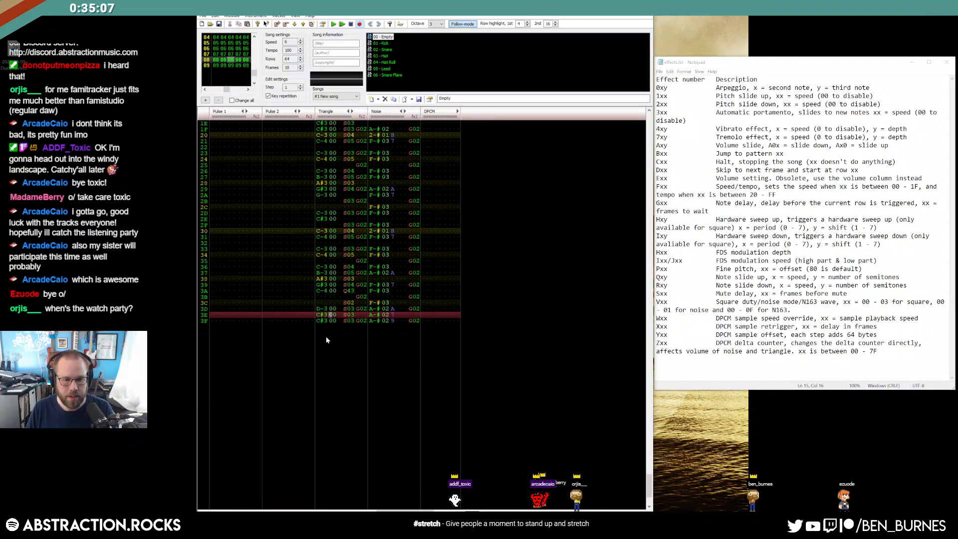
click(349, 303)
key(Delete)
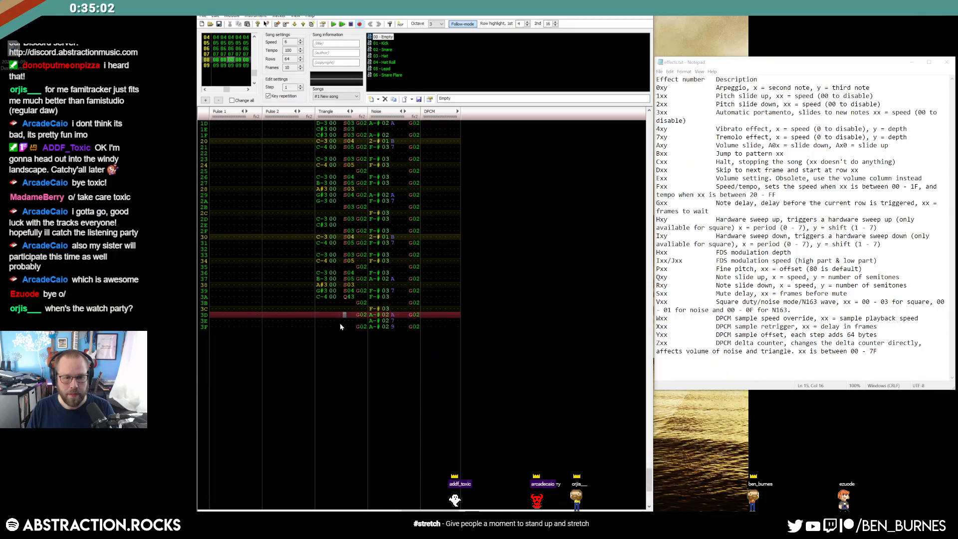
Add an S03 mute delay on Triangle row 3C.
click(321, 303)
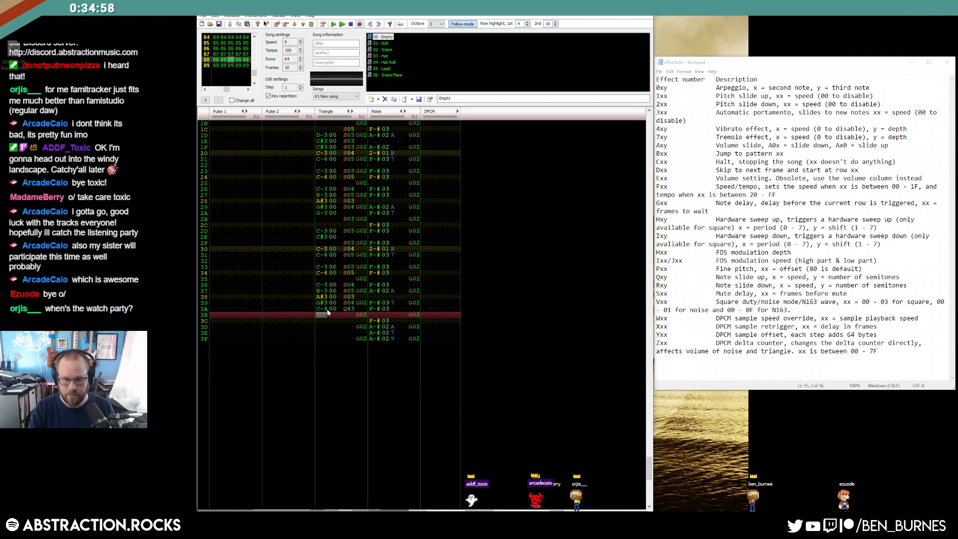
key(Down)
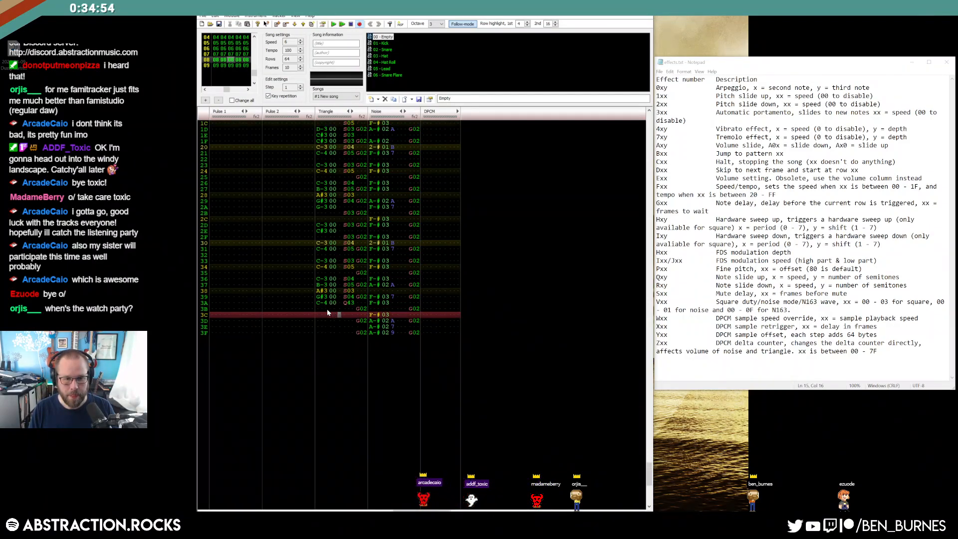
text(s03)
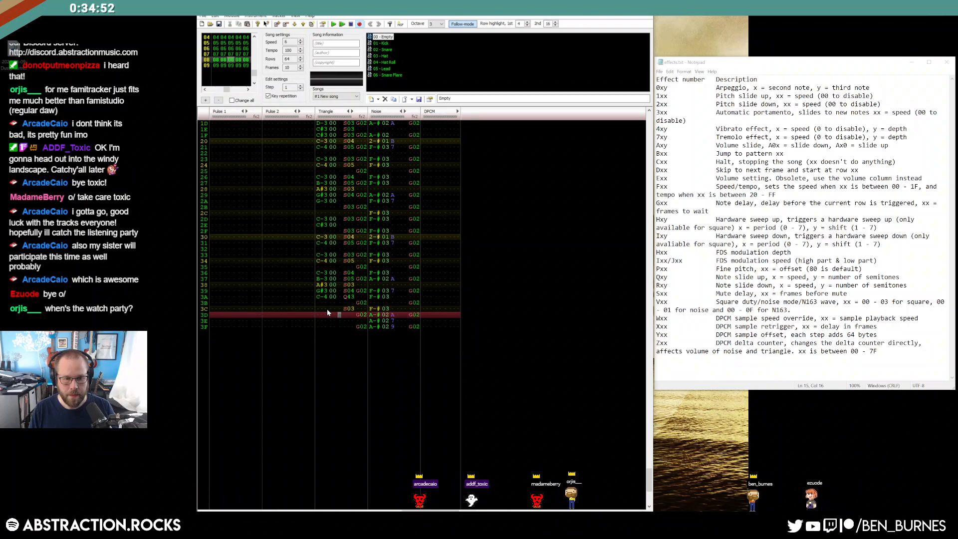
Enter Triangle notes E-4, D#4 and C#4 on rows 3D–3F with mute delays S03, S04 and S04, and play the result.
key(Down)
key(Down)
key(Down)
key(Up)
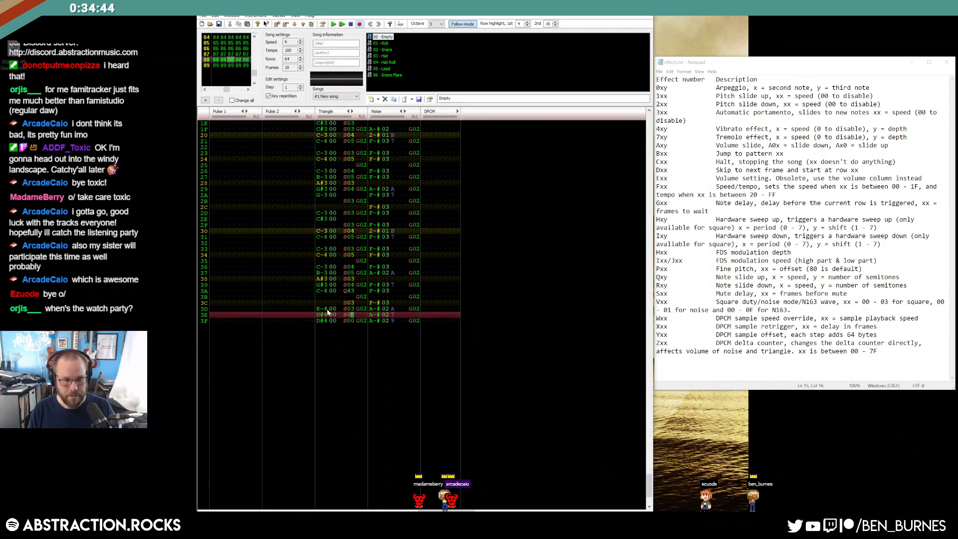
key(Return)
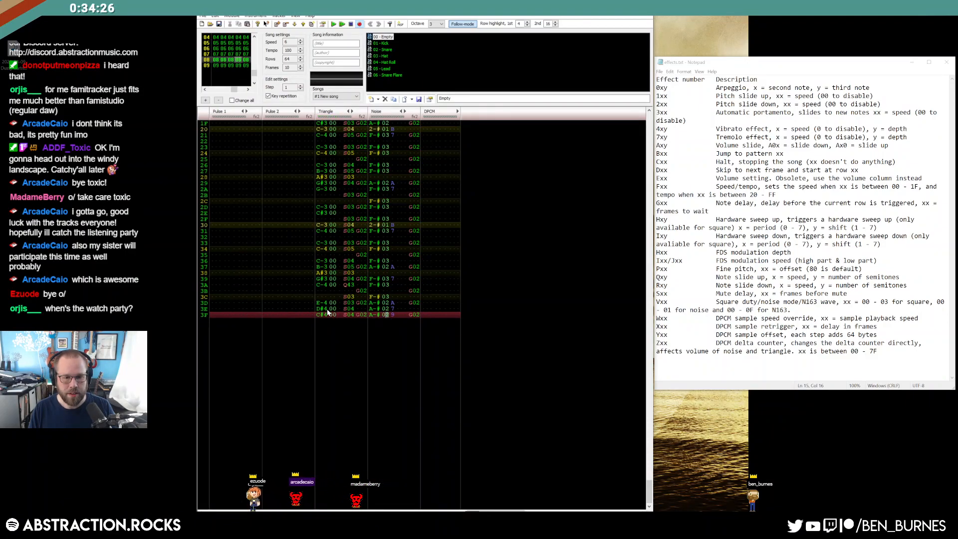
Set the Noise volumes on rows 3D, 3E and 3F to 8, 5 and 7.
key(Right)
key(Up)
key(Up)
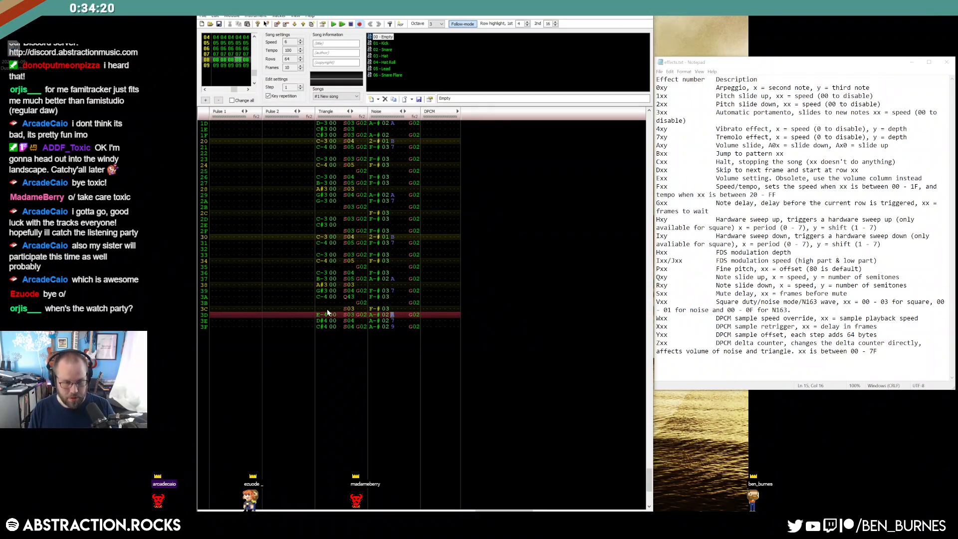
text(85)
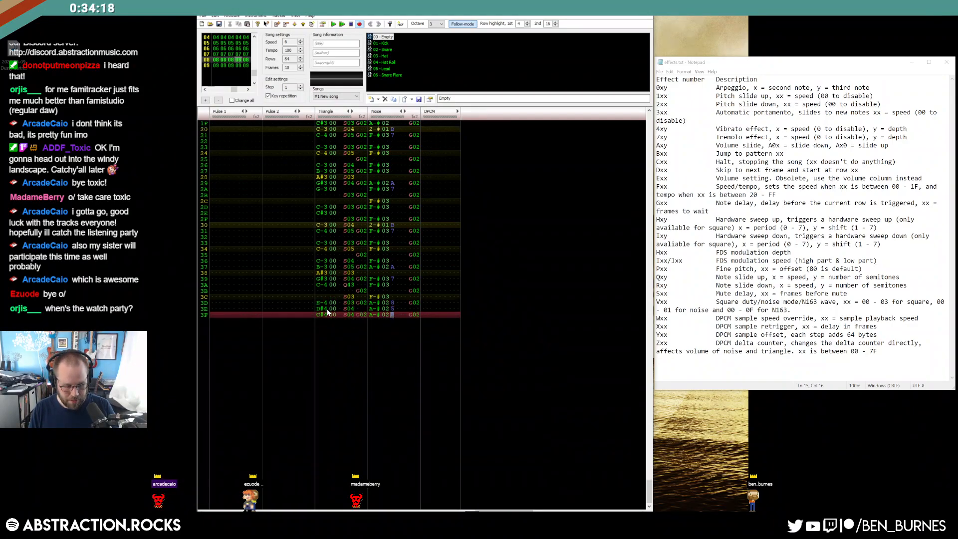
key(Up)
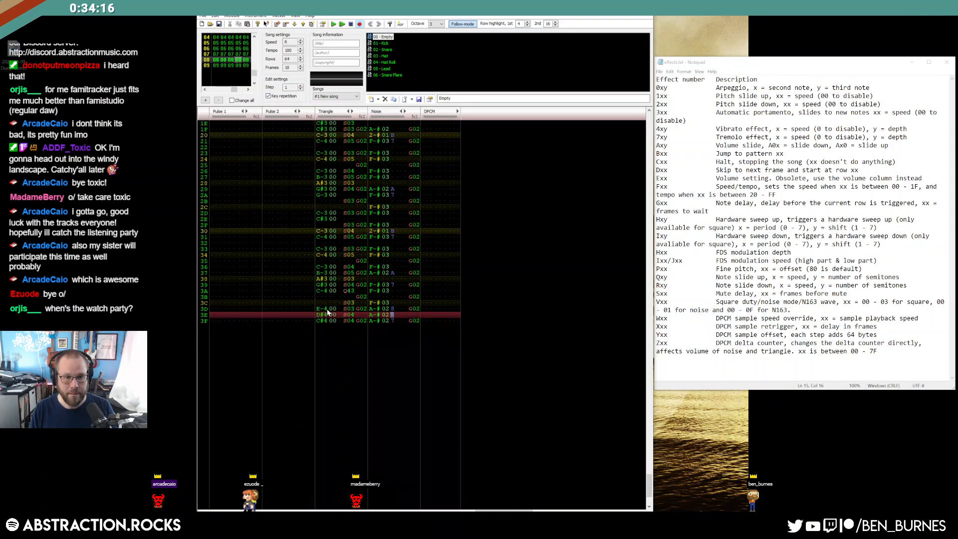
key(Down)
key(Down)
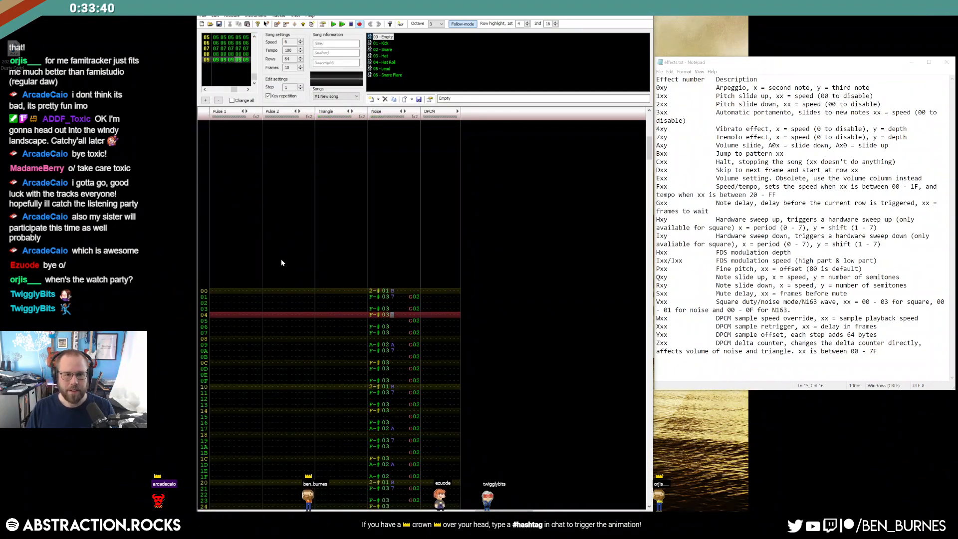
Paste the copied Triangle bass line into frame 09 starting at row 00 and play the frame.
scroll(281, 260, up, 5)
double_click(346, 249)
scroll(335, 271, down, 9)
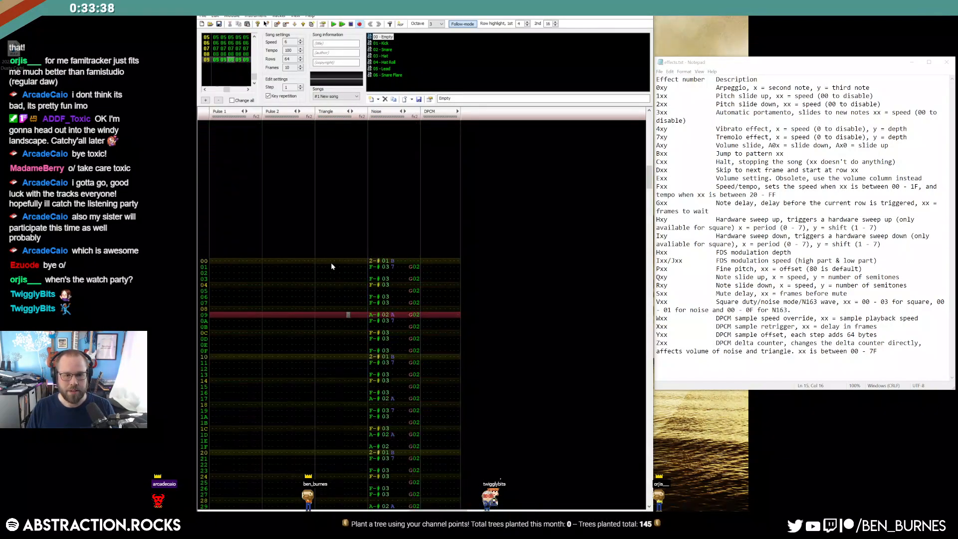
click(322, 261)
key(ctrl+v)
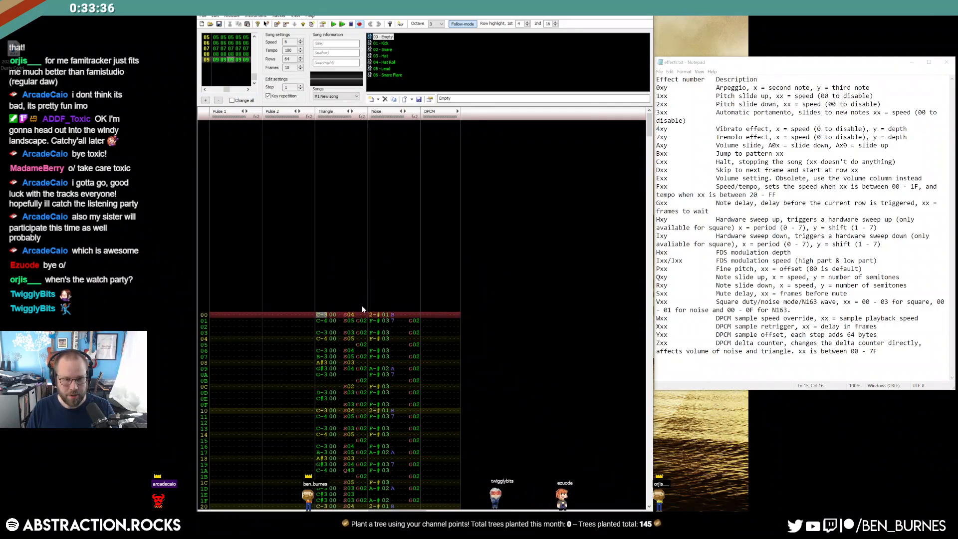
key(Return)
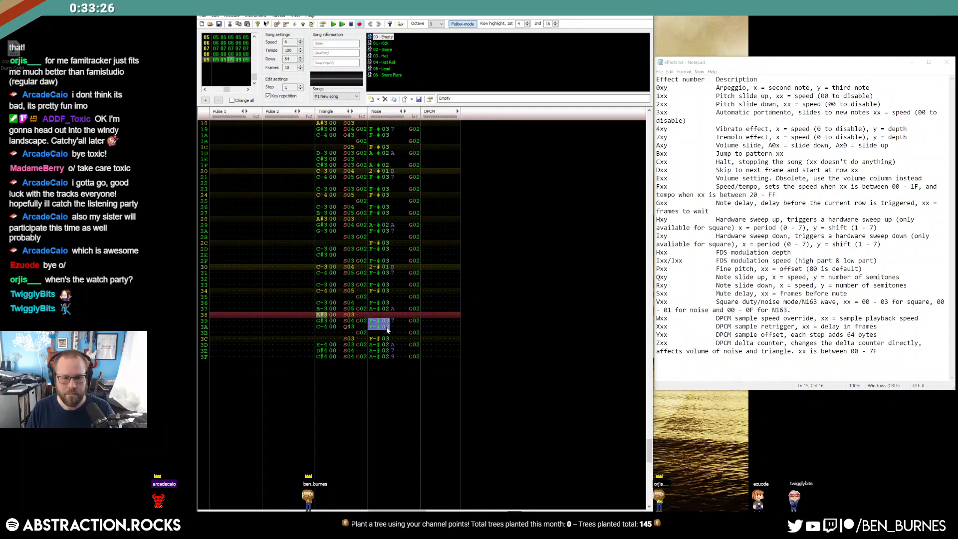
Clear the Noise hits on rows 39–3D and the Triangle notes and mute delays on rows 3D–3E of frame 09.
drag(391, 358, 392, 352)
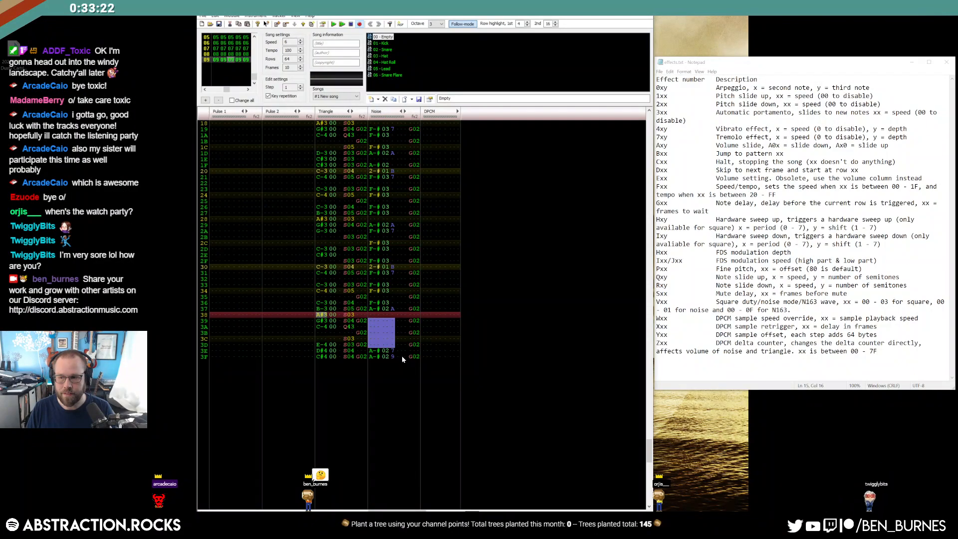
click(321, 322)
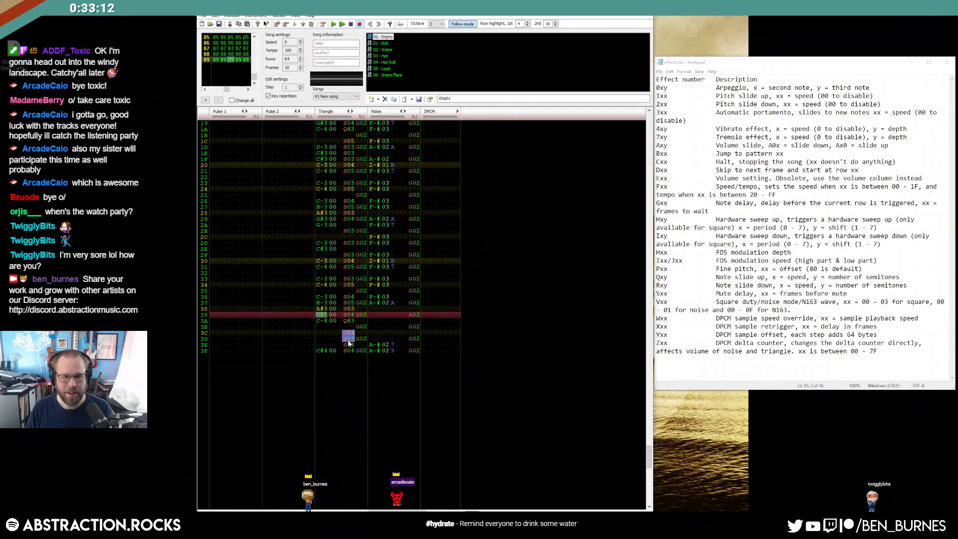
click(336, 340)
key(Delete)
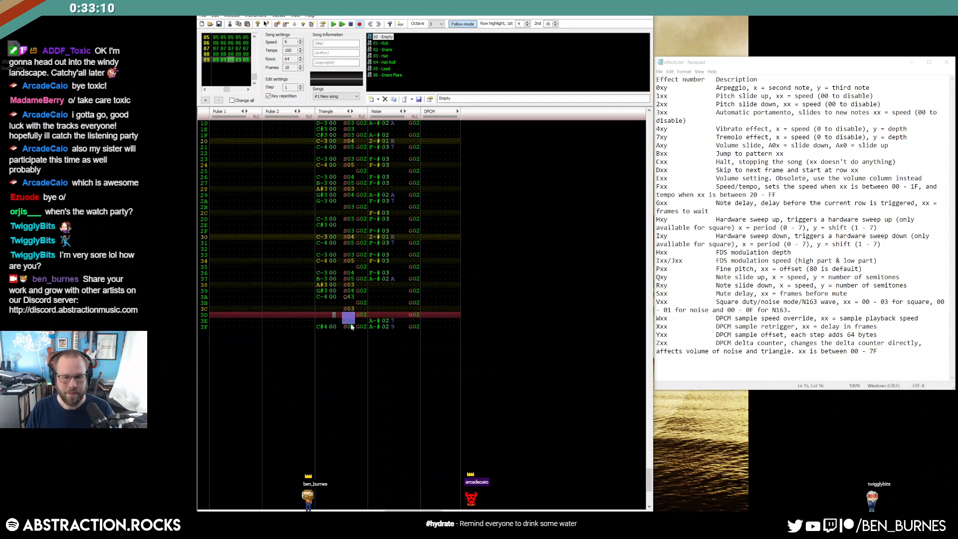
Move the C#4 note in the Triangle channel to row 3E of the last frame and clear its S03 effect.
click(325, 237)
key(F7)
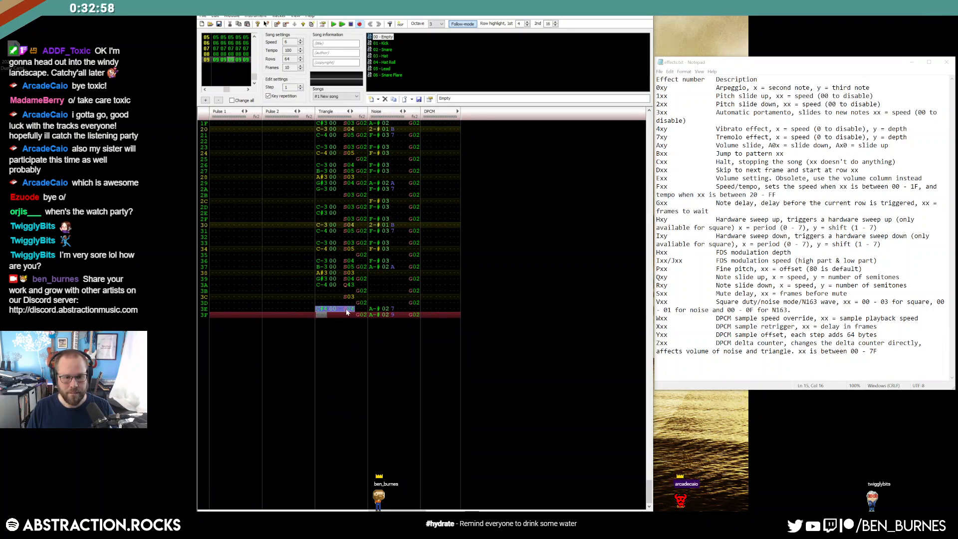
click(347, 310)
key(Up)
key(Up)
key(Up)
key(Up)
key(Up)
key(Up)
key(Up)
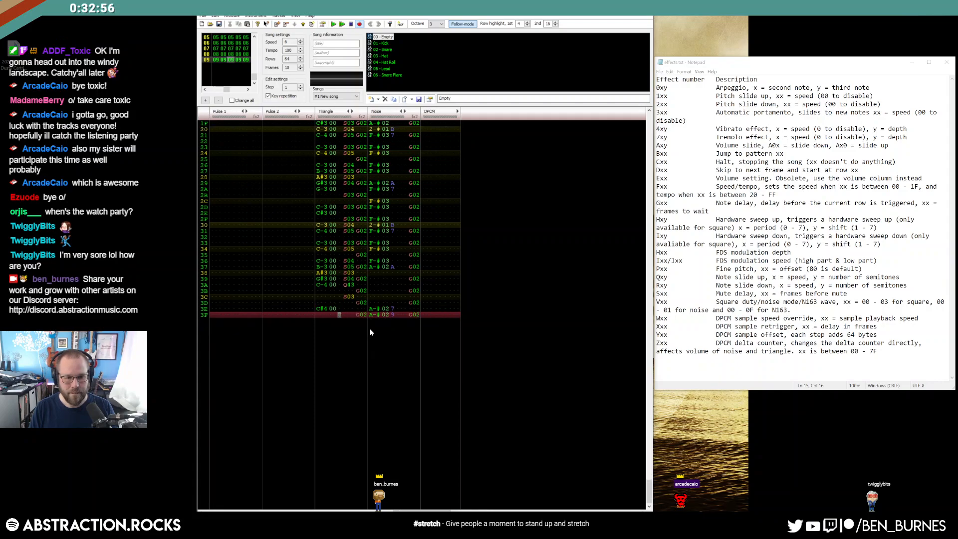
Select the Noise hits in rows 3E and 3F and play the song to review the fill at the end of the frame.
key(Left)
key(F7)
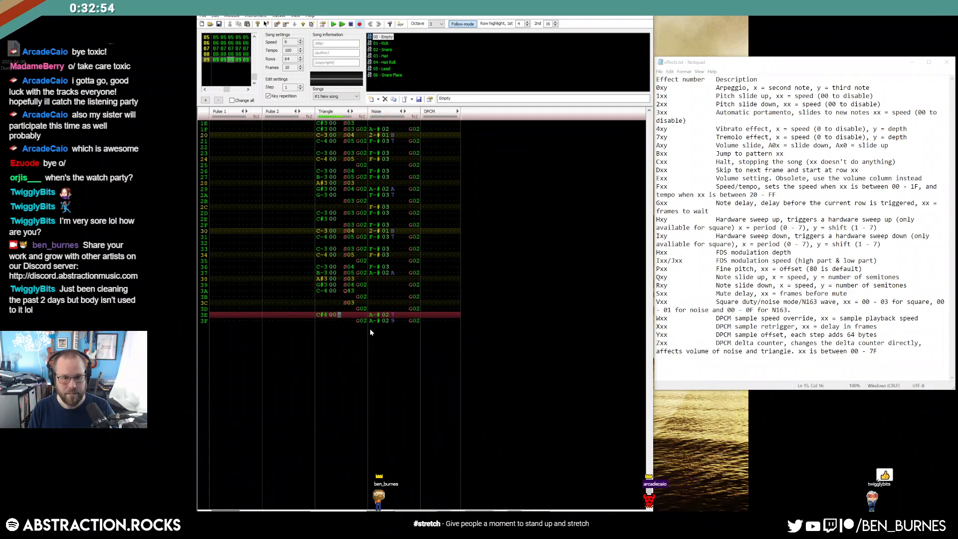
key(F8)
key(Up)
key(Up)
key(Up)
key(Up)
key(Up)
key(Up)
key(Right)
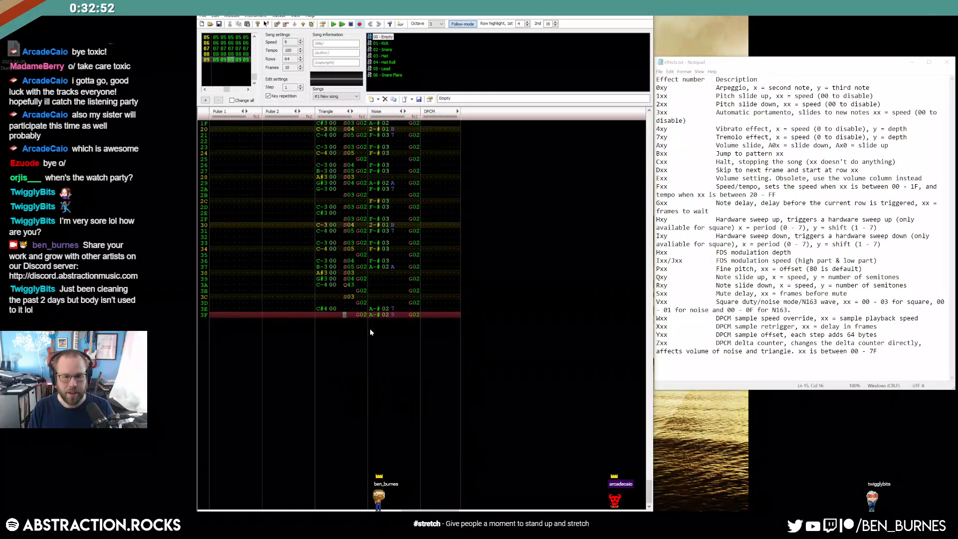
key(shift+Up)
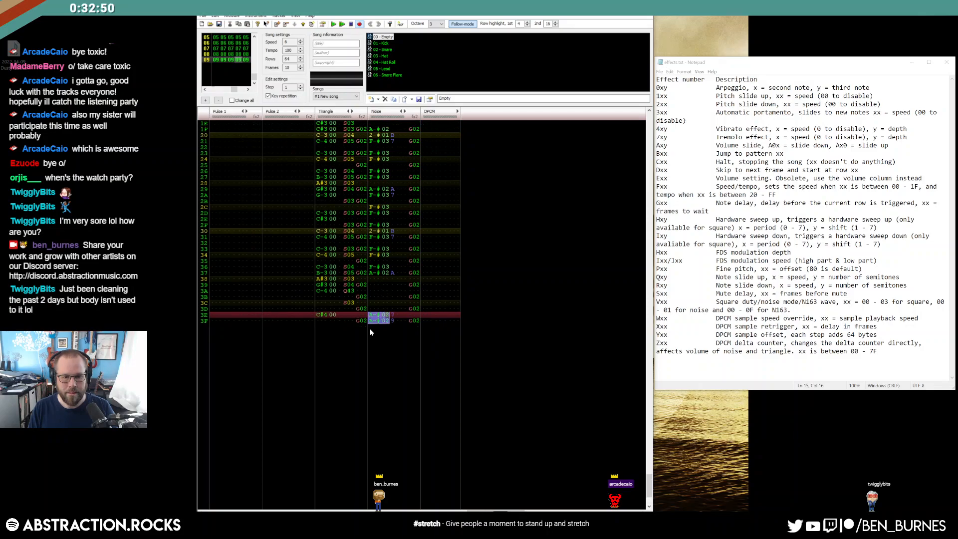
key(Home)
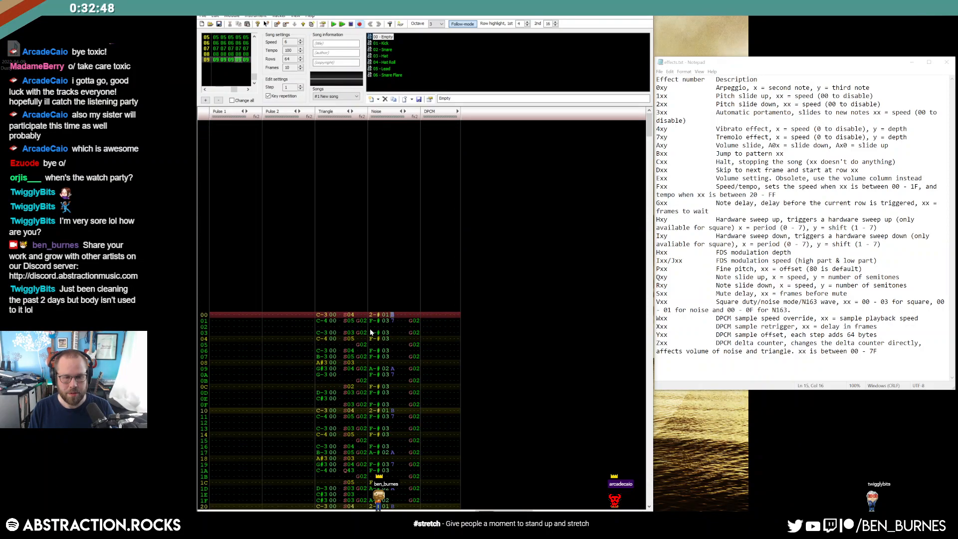
key(Return)
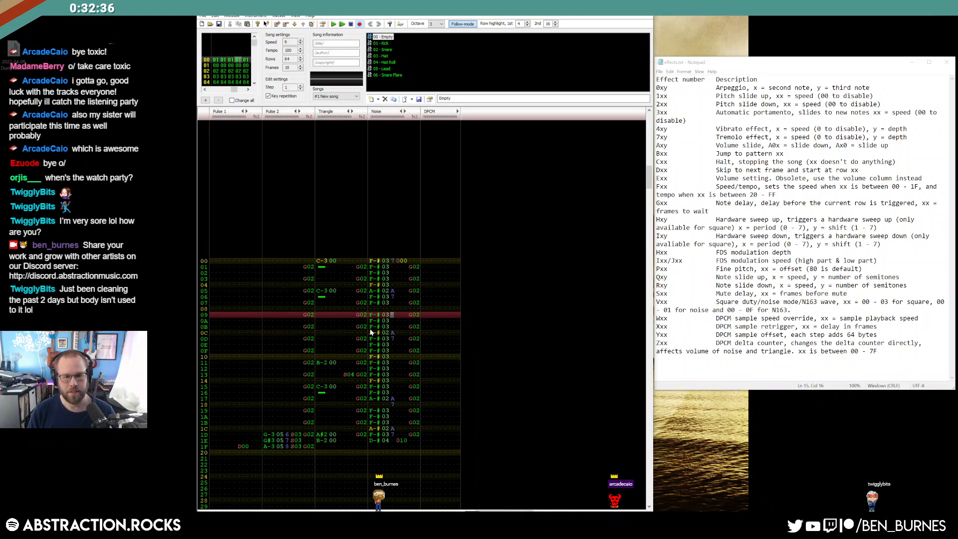
Remove the Noise hits in rows 3E and 3F, and enter Triangle notes C#4 at row 3D and C#3 at row 3E.
key(Up)
key(Up)
key(Up)
key(Up)
key(Up)
key(Up)
key(Up)
key(Up)
key(Up)
key(Up)
key(Up)
key(Up)
key(Down)
key(Down)
key(Left)
key(Left)
key(Left)
key(Down)
key(Left)
key(Left)
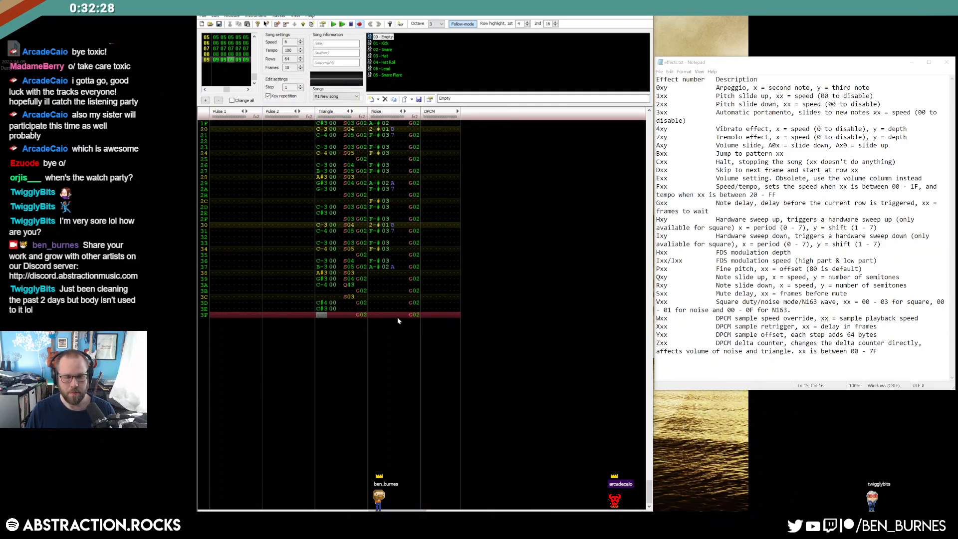
key(Return)
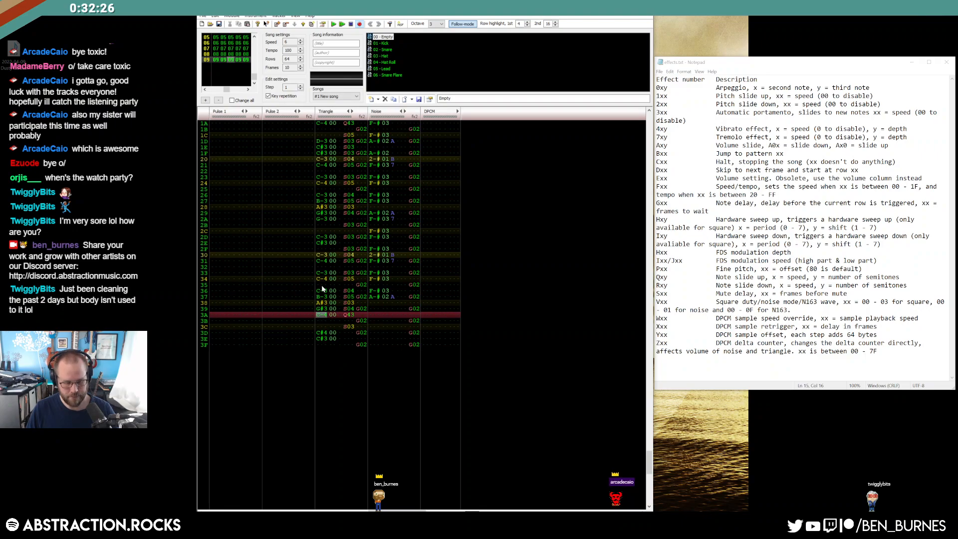
key(Return)
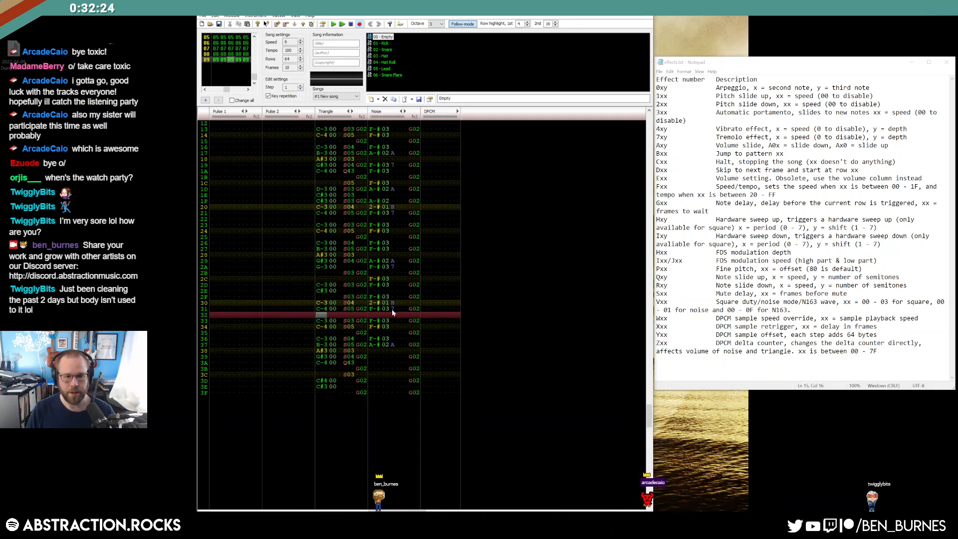
Add an S04 mute delay to the Triangle note at row 3D and an S effect at row 3F, and play the result.
click(345, 381)
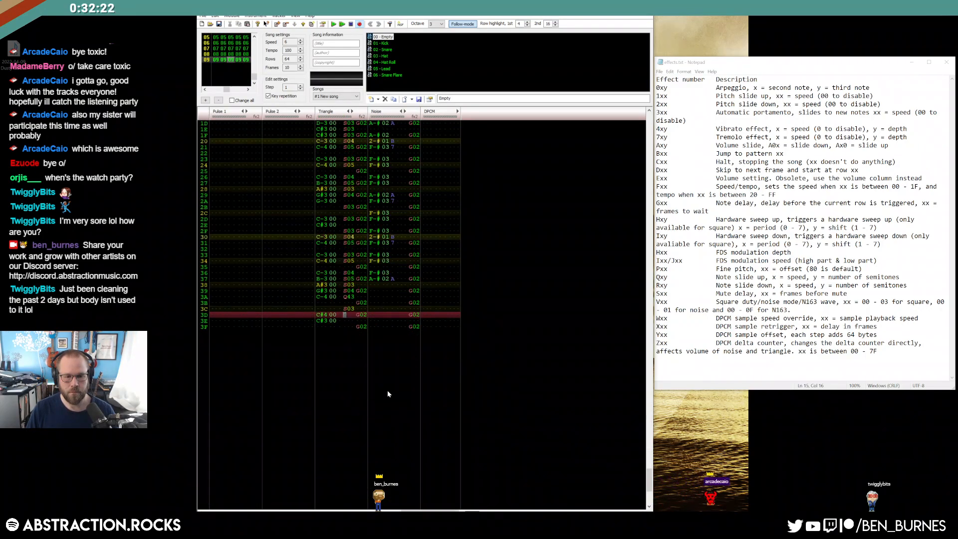
text(s)
key(Up)
key(Right)
key(Right)
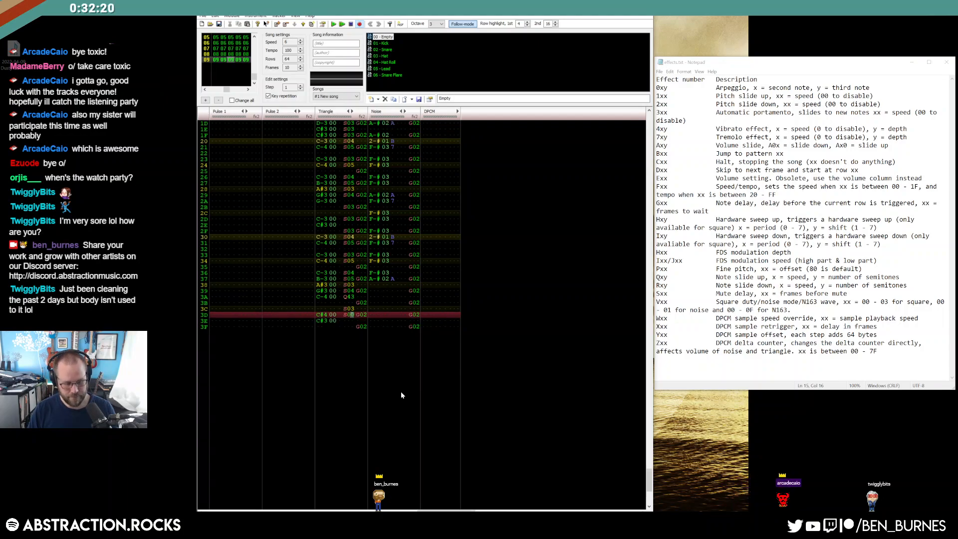
text(4)
key(Down)
key(Left)
key(Left)
text(s)
key(Up)
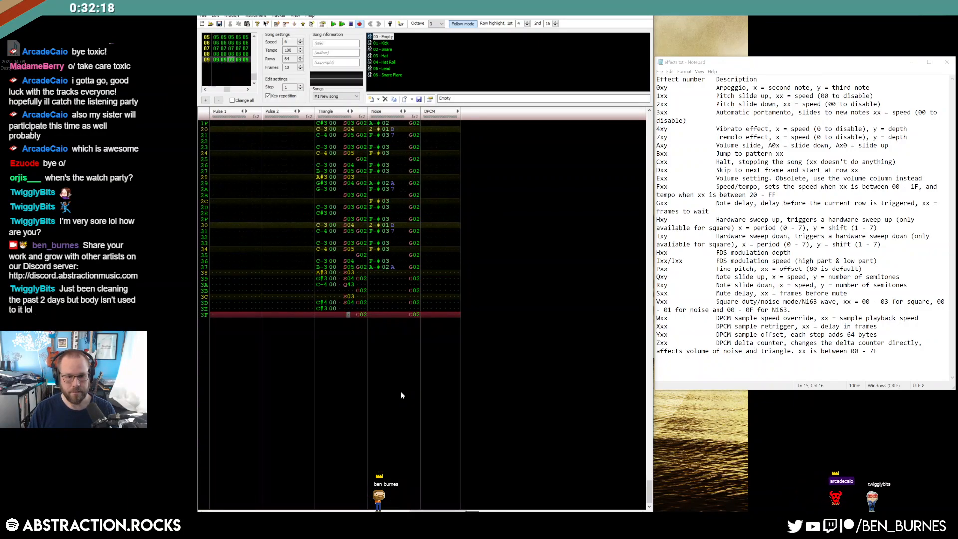
key(Right)
key(Right)
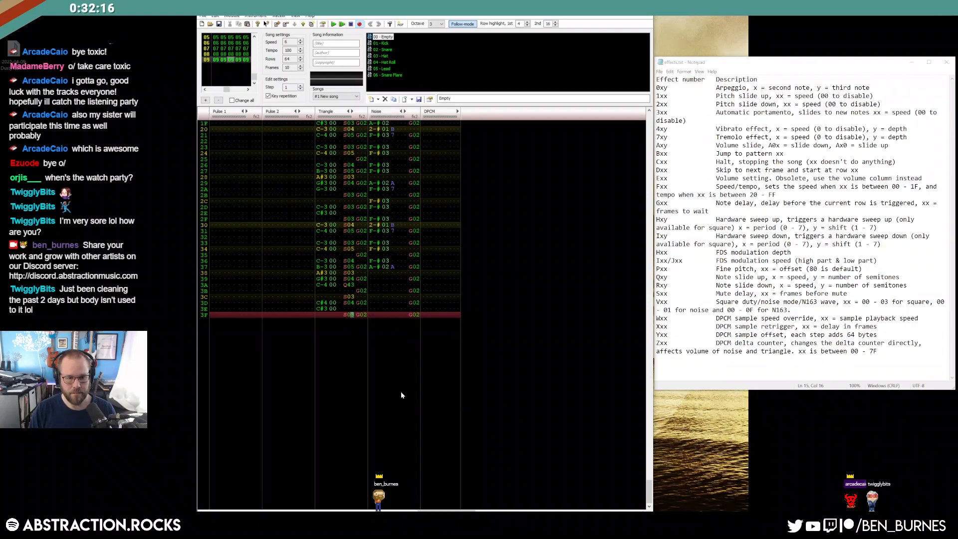
key(Return)
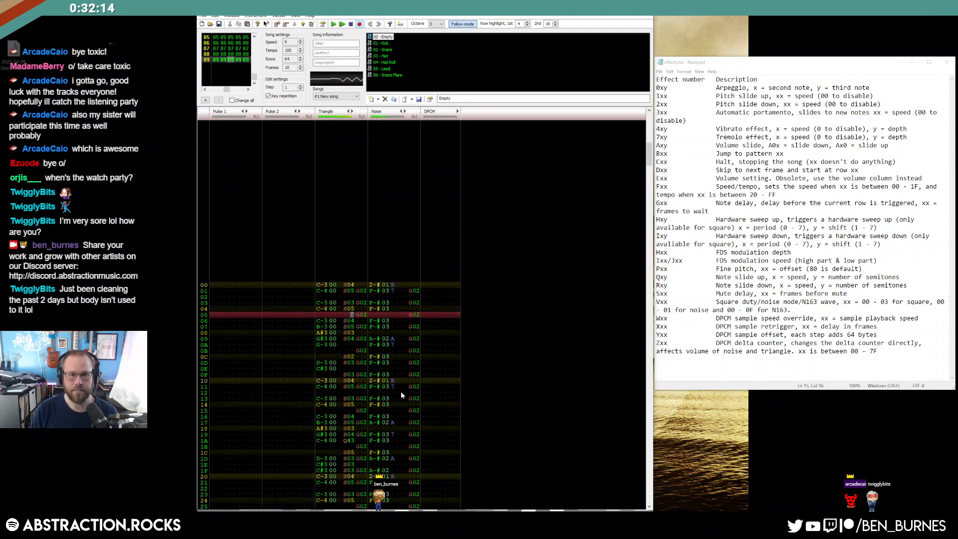
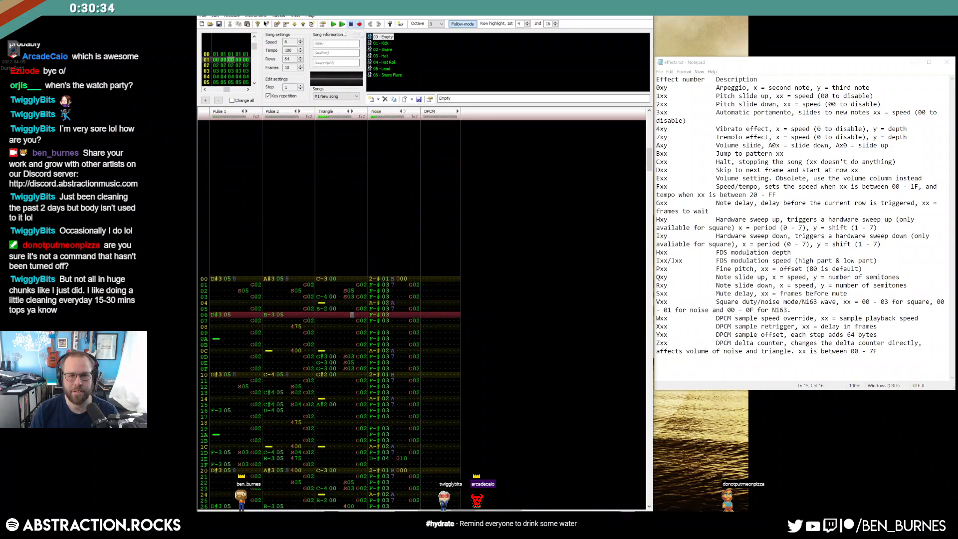
Enter an F-4 note with the Lead instrument at row 02 of Pulse 1 in frame 06.
scroll(234, 75, down, 5)
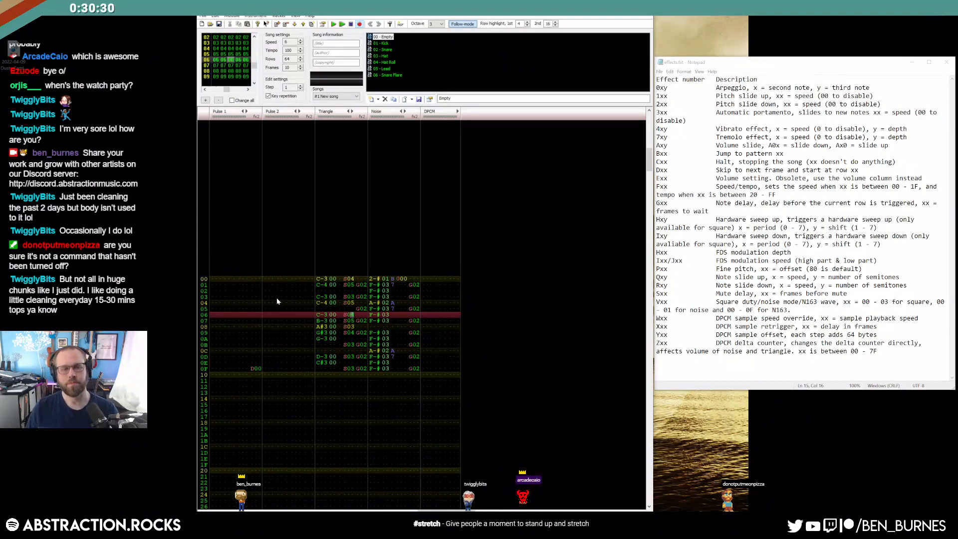
click(214, 290)
key(r)
key(r)
key(Up)
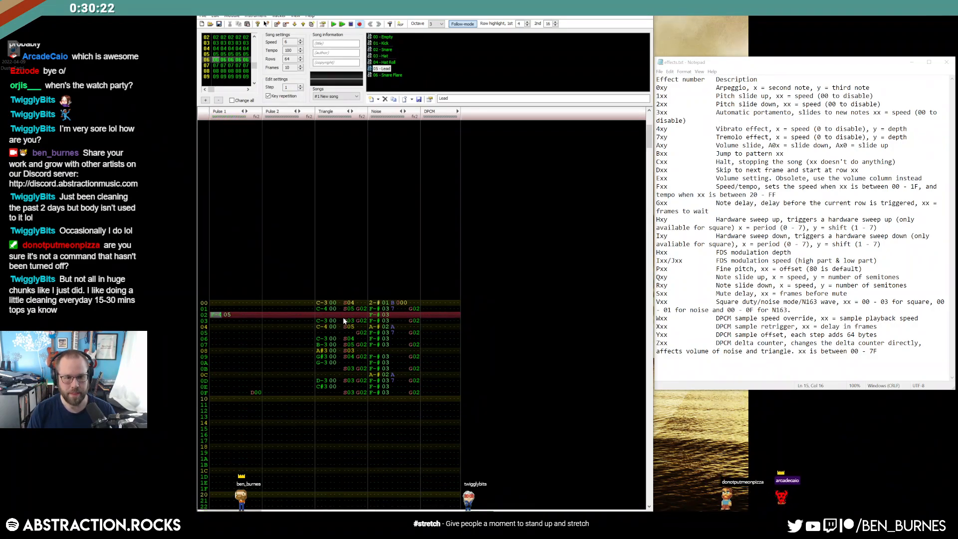
Enter Lead notes D#4 at row 05 and D-4 at row 09 in Pulse 1.
key(Down)
key(Down)
key(Down)
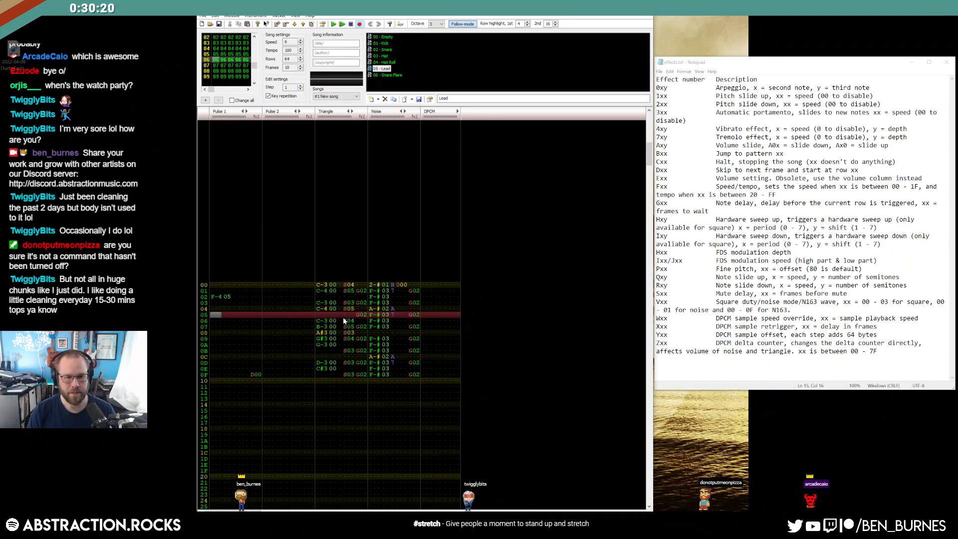
key(3)
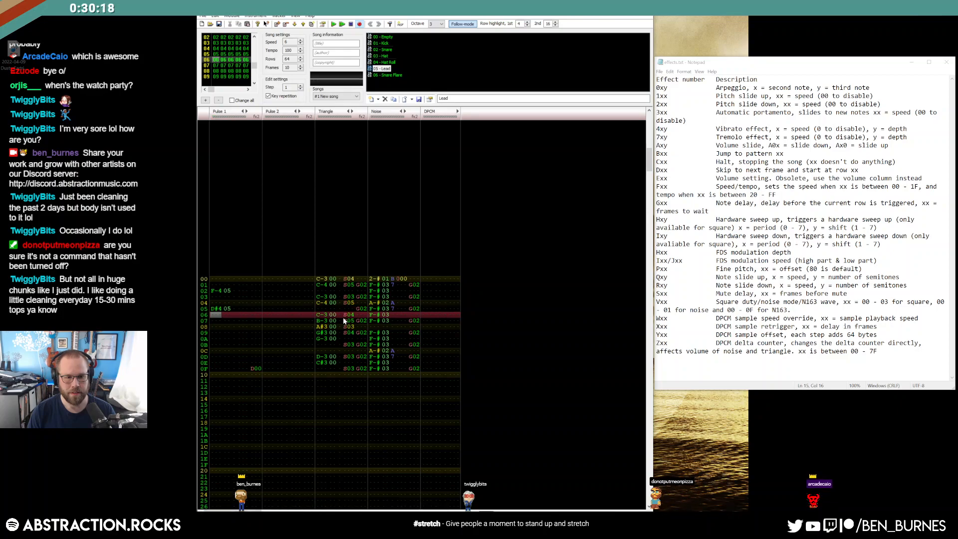
key(Down)
key(Down)
key(Down)
key(w)
key(Up)
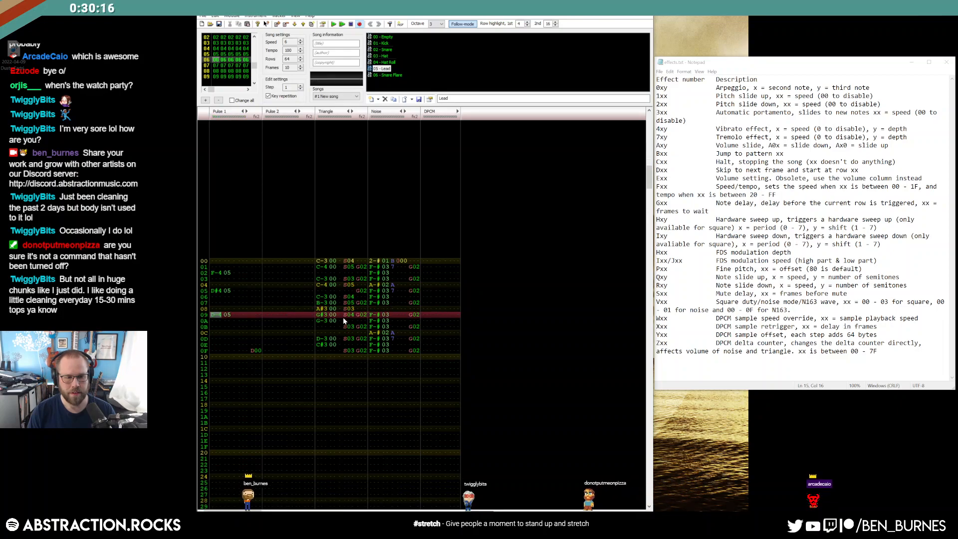
Copy the Triangle channel's G02 delay effects into the second effect column of Pulse 1 from row 00.
drag(360, 261, 358, 341)
key(ctrl+c)
click(252, 263)
key(ctrl+v)
key(ctrl+z)
click(251, 314)
key(ctrl+v)
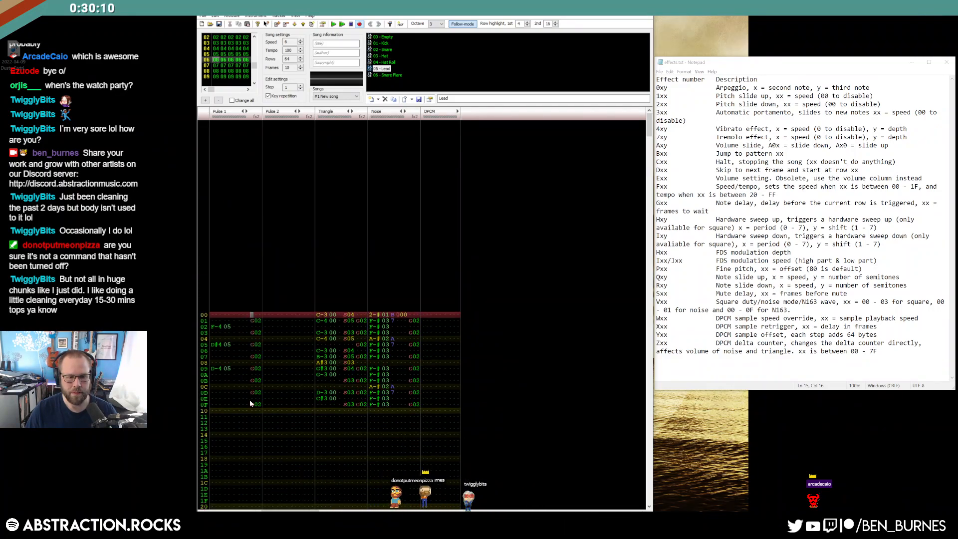
Put a D02 effect at row 0F of the DPCM channel and paste G02 back into Pulse 1 at row 0F.
scroll(251, 403, down, 4)
drag(250, 308, 260, 308)
key(ctrl+x)
click(450, 310)
key(ctrl+v)
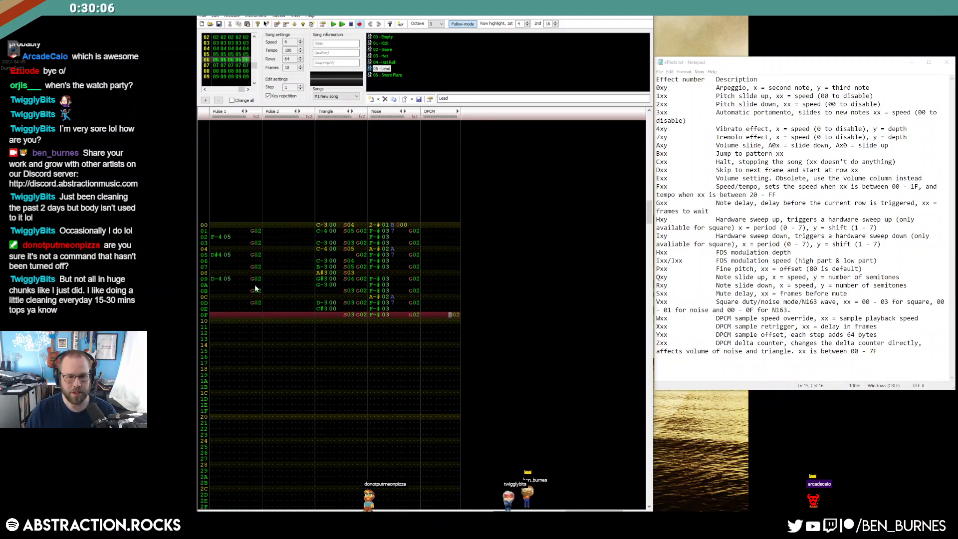
click(253, 314)
key(ctrl+v)
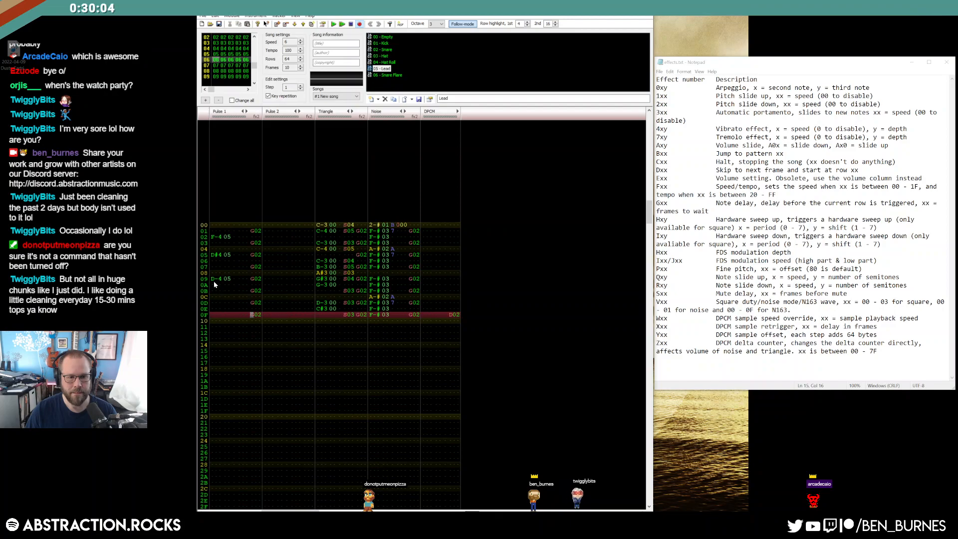
Enter a C#4 Lead note at row 0D of Pulse 1 and set the volume of the F-4 note at row 02 to 8.
click(214, 303)
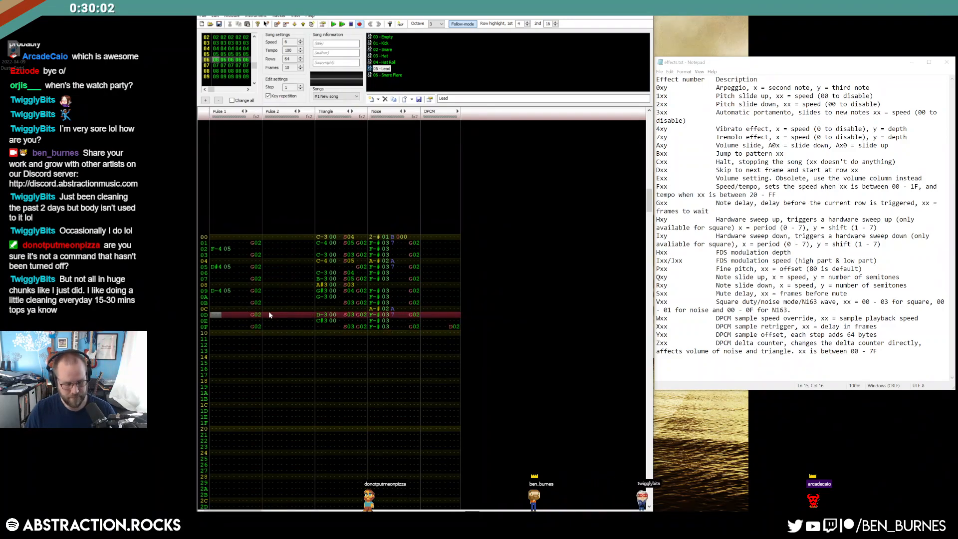
key(2)
click(232, 242)
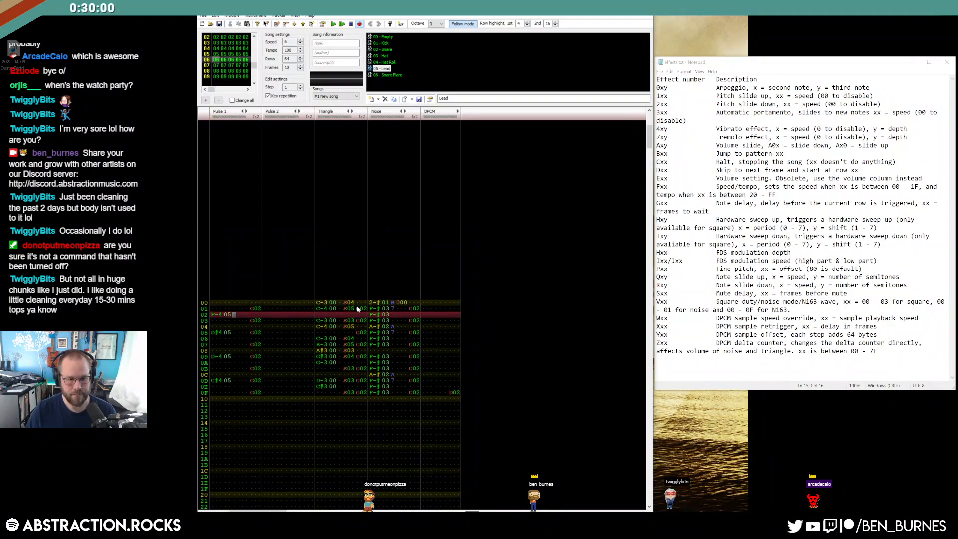
key(8)
Add S mute-delay effects to the Pulse 1 notes at rows 02, 05, 09 and 0D.
key(Up)
key(Right)
key(s)
key(Down)
key(Down)
key(s)
key(Down)
key(Down)
key(Down)
key(s)
key(Down)
key(Down)
key(Down)
key(s)
Set the S effects of the four Pulse 1 notes at rows 02, 05, 09 and 0D to 04.
key(Up)
key(Up)
key(Up)
key(Up)
key(Up)
key(Up)
key(Up)
key(Up)
key(Up)
key(Up)
key(Up)
key(4)
key(Down)
key(Down)
key(Down)
key(Down)
key(Down)
key(Up)
key(Up)
key(Up)
key(4)
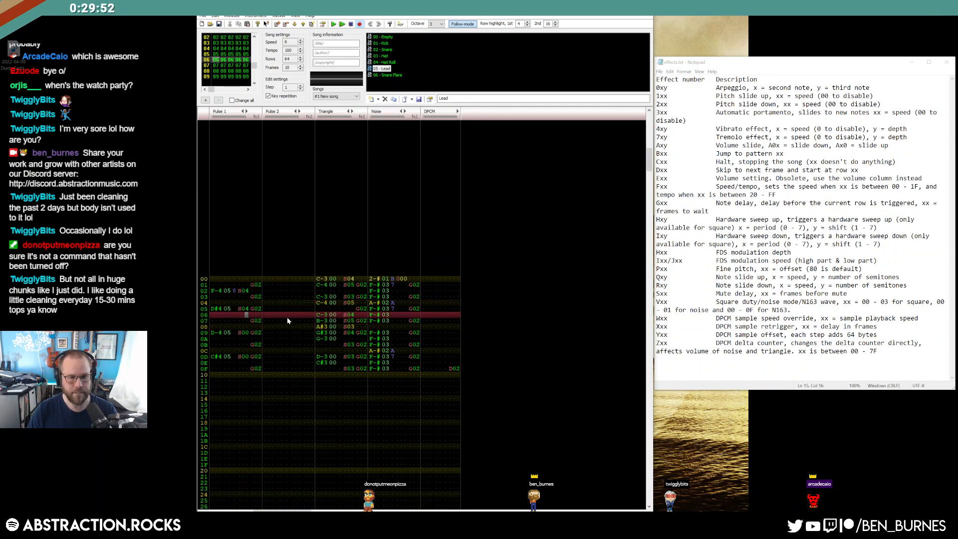
key(Down)
key(Down)
key(Down)
key(4)
key(Down)
key(Down)
key(Down)
key(4)
Play frame 06 to check the new Pulse 1 melody and the jump into the following frame.
key(Return)
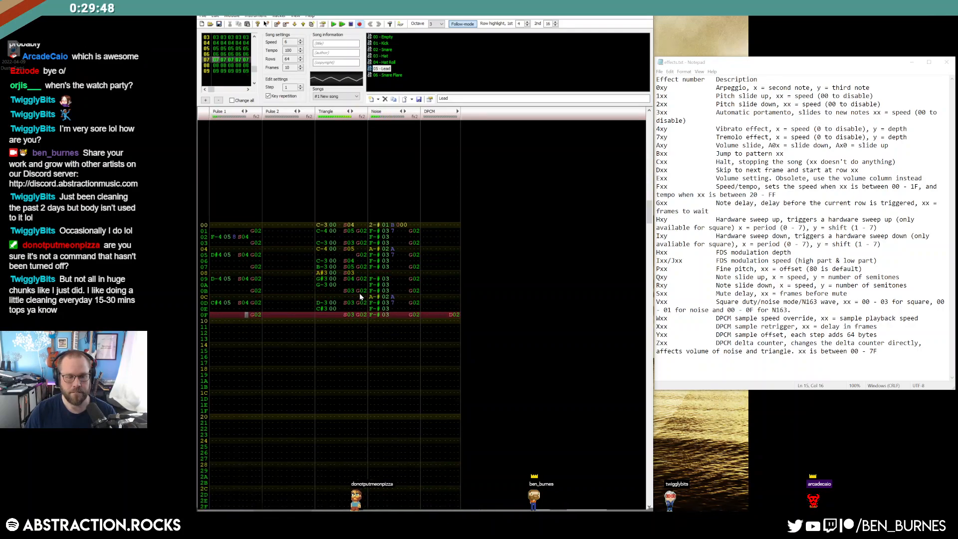
scroll(379, 309, up, 6)
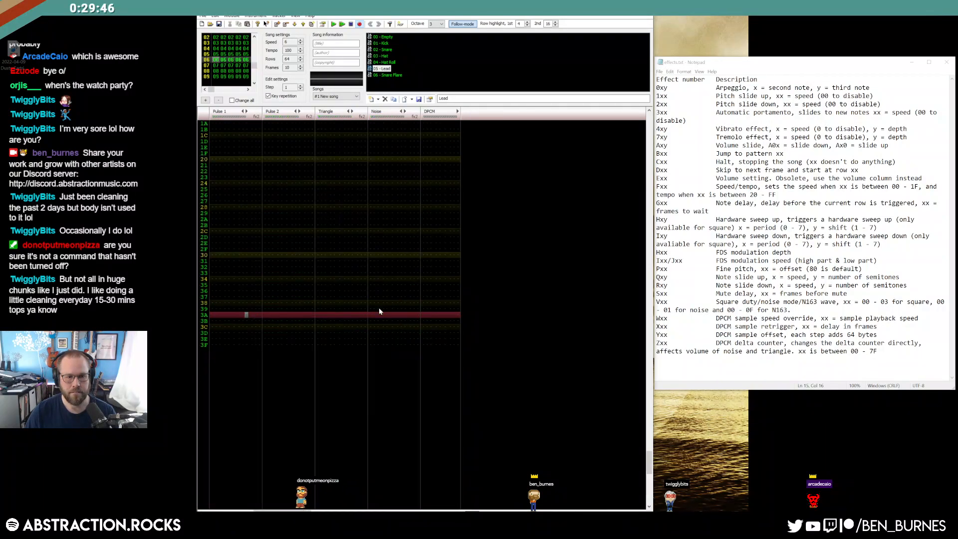
scroll(380, 311, down, 5)
scroll(384, 315, up, 3)
scroll(387, 319, up, 15)
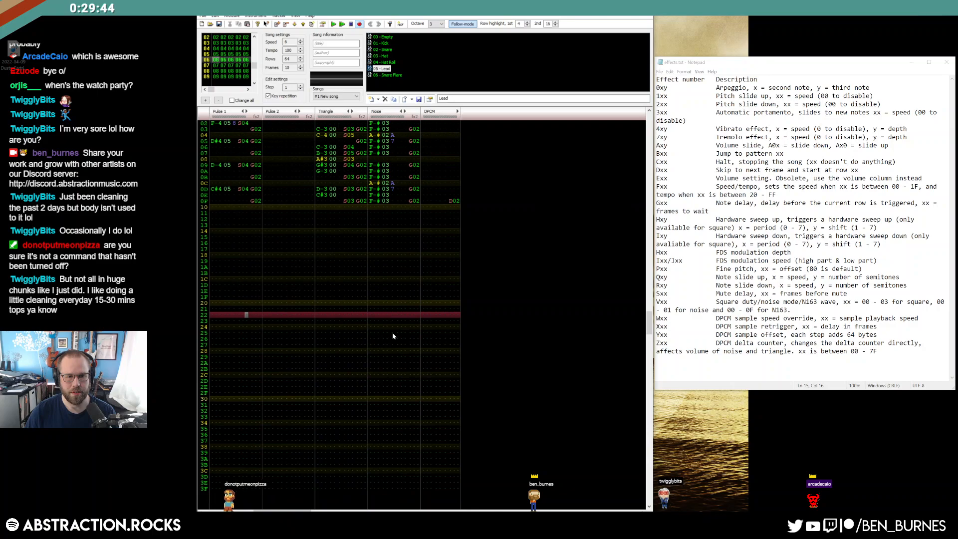
key(ctrl+Return)
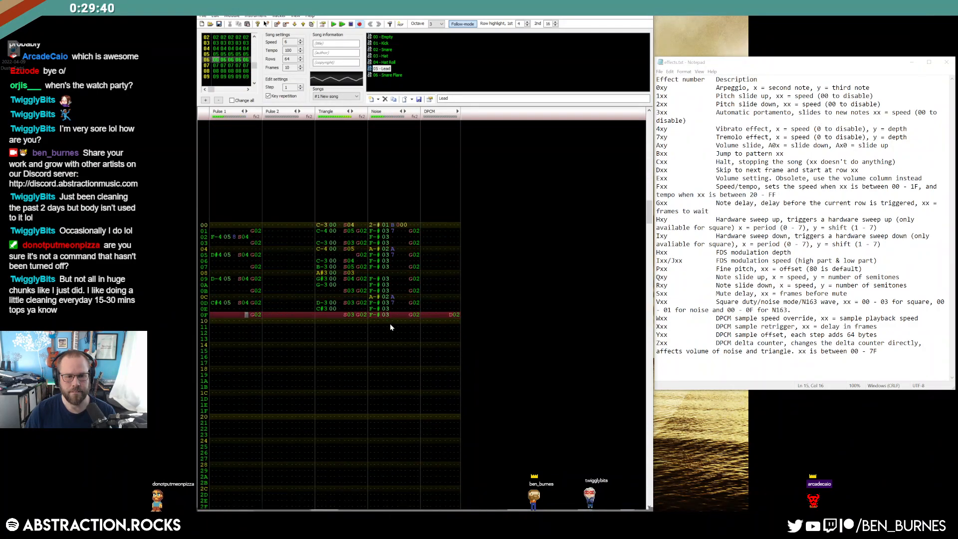
key(Return)
scroll(374, 320, up, 3)
scroll(358, 319, down, 8)
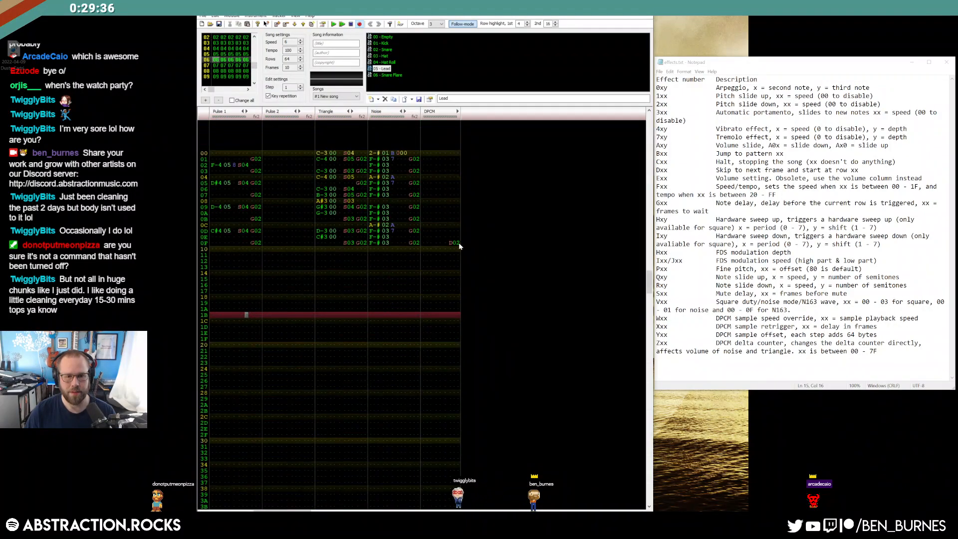
Change the DPCM jump effect at row 0F to D00 and replay the section.
click(458, 243)
text(0)
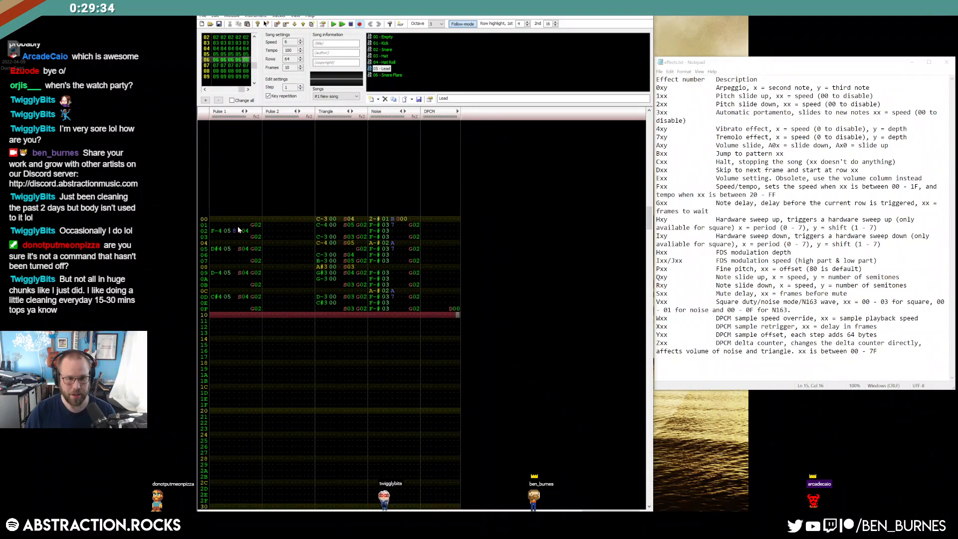
key(Return)
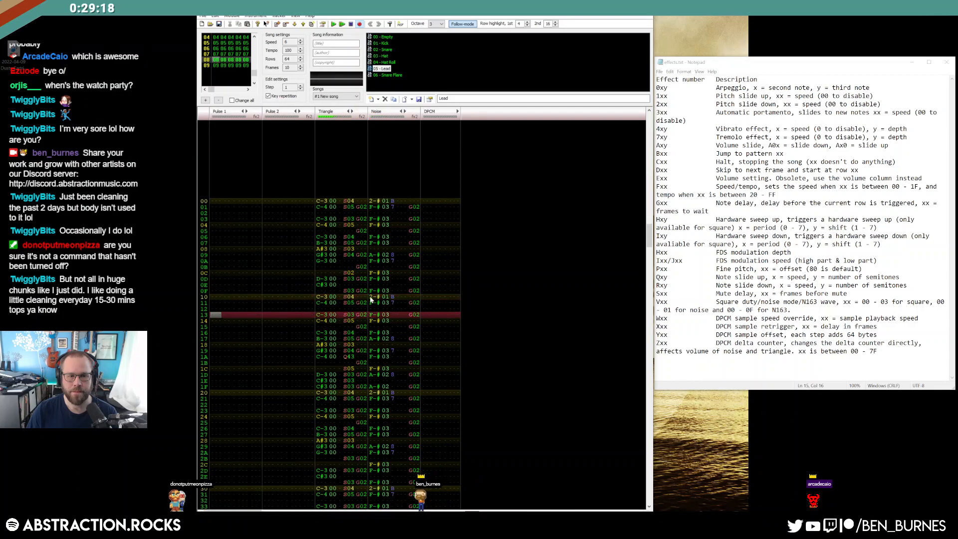
scroll(407, 340, up, 20)
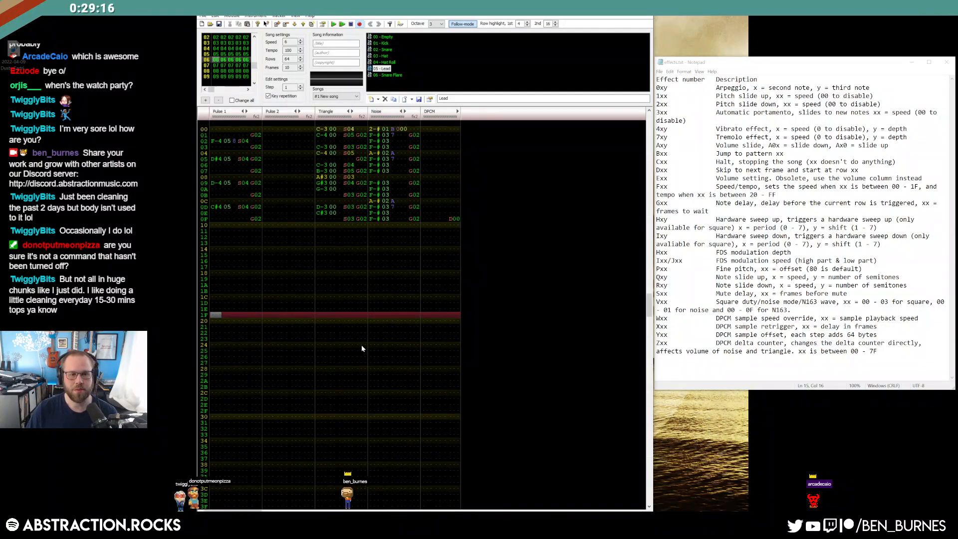
Copy the Pulse 1 melody from rows 00–0F of frame 06 into Pulse 1 from row 00 of frame 08 and play it.
scroll(362, 346, up, 4)
drag(217, 224, 243, 316)
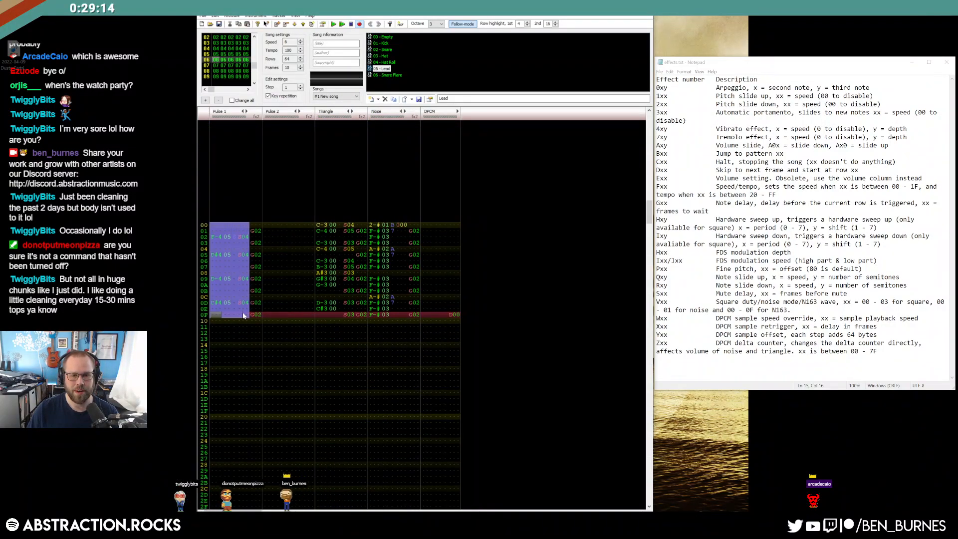
scroll(329, 303, down, 20)
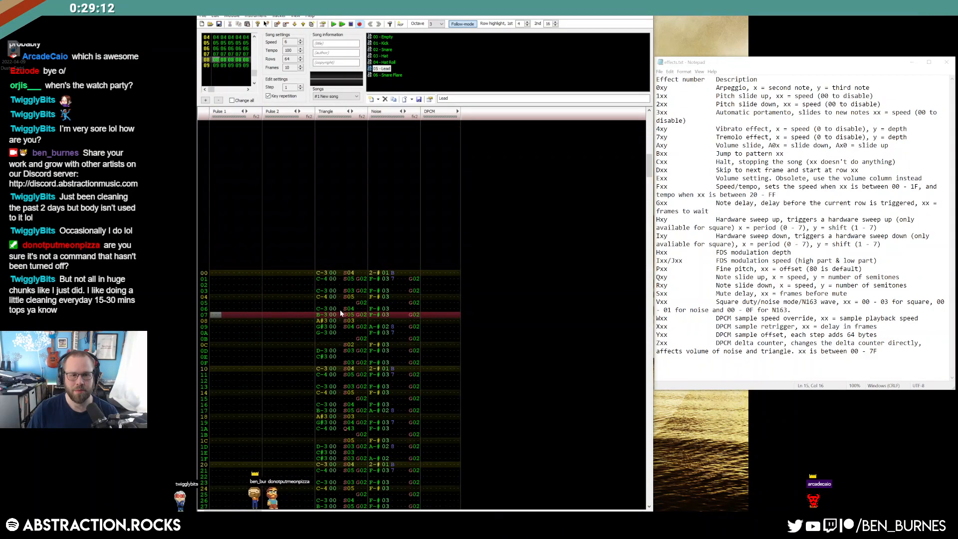
scroll(340, 310, down, 1)
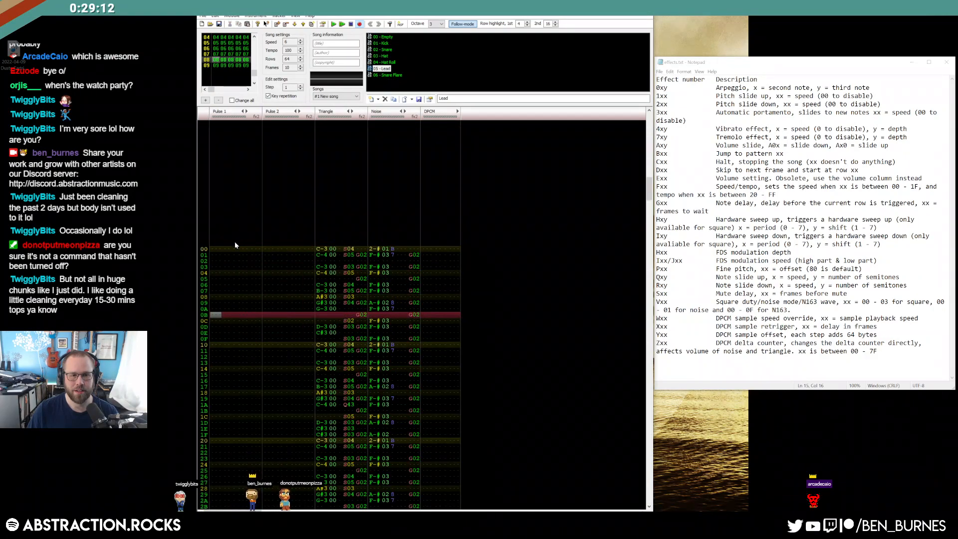
click(214, 349)
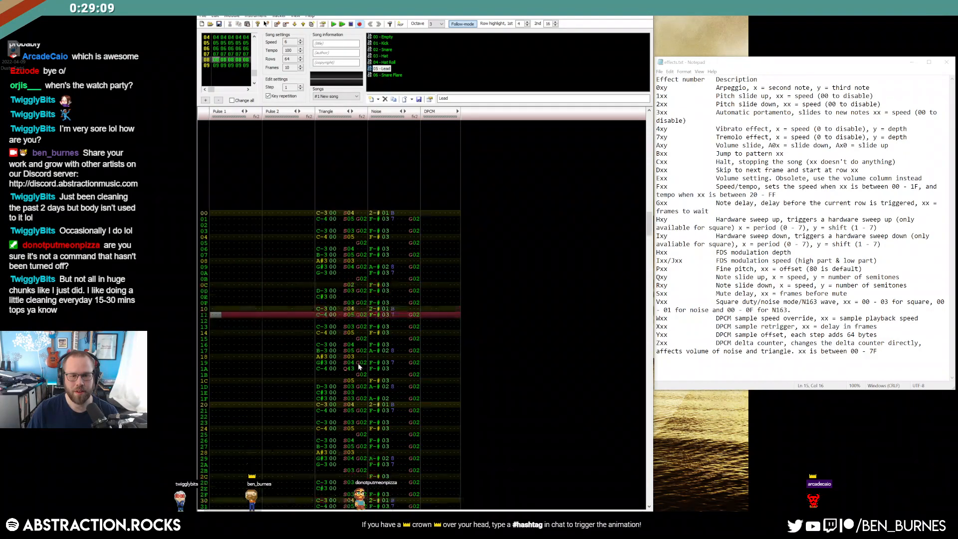
click(218, 215)
key(ctrl+v)
key(Return)
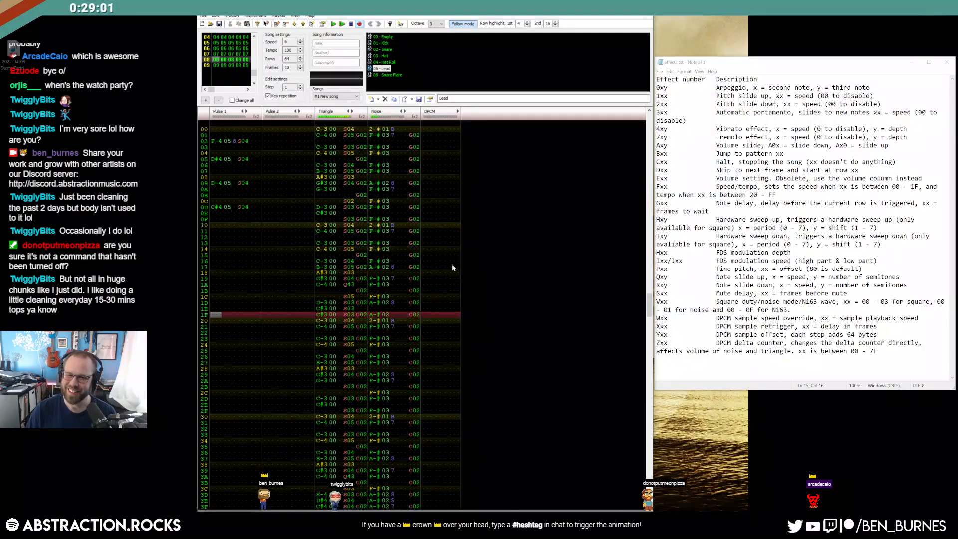
Copy the Triangle's G02 note delays from rows 00–0F into Pulse 1's second effect column and play the result.
click(211, 128)
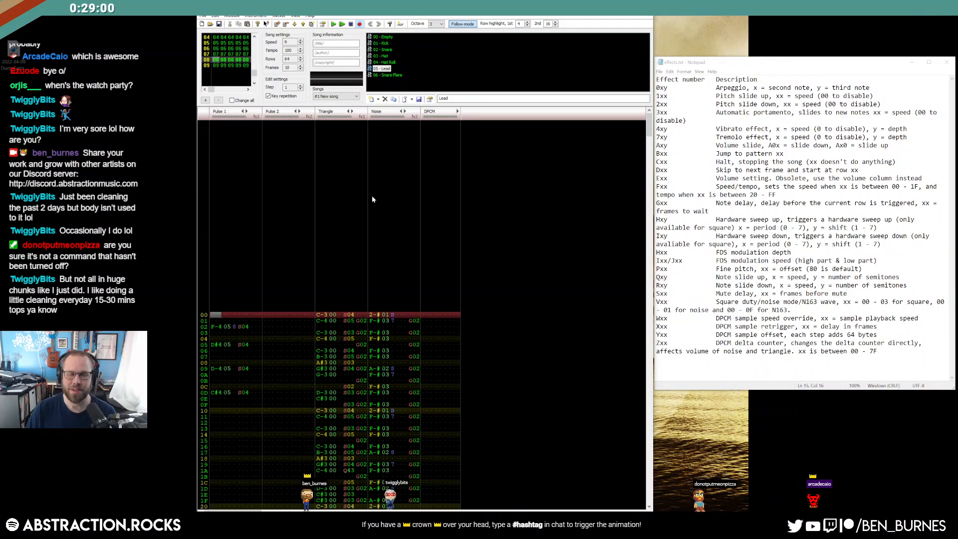
drag(357, 314, 358, 404)
click(250, 316)
key(ctrl+v)
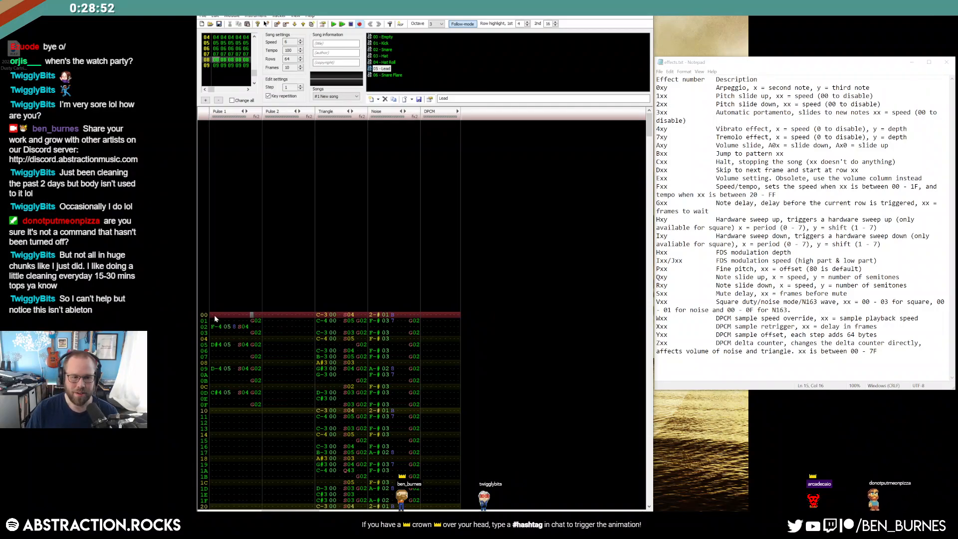
key(Return)
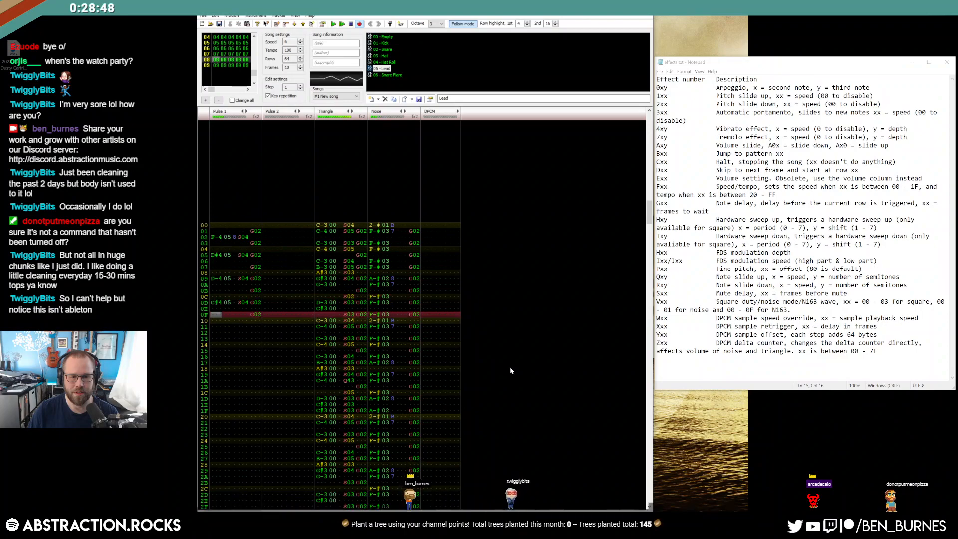
key(Return)
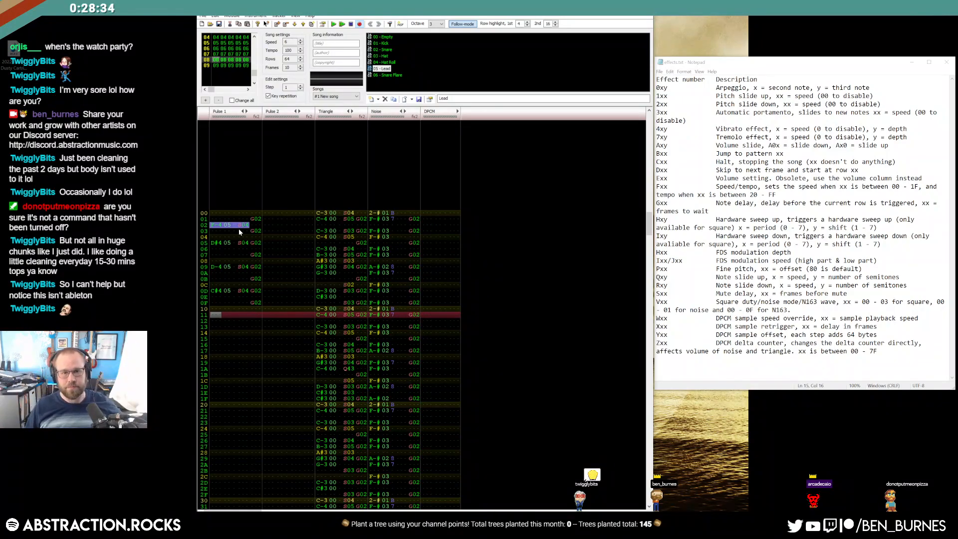
Paste the G02 note delays down the rest of Pulse 1's second effect column, starting at row 10.
click(252, 308)
key(ctrl+v)
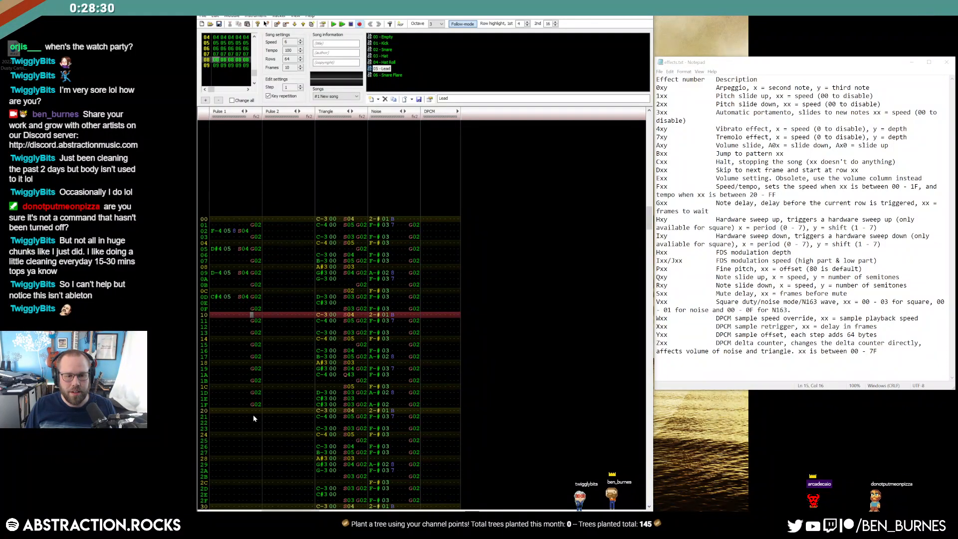
scroll(254, 410, down, 2)
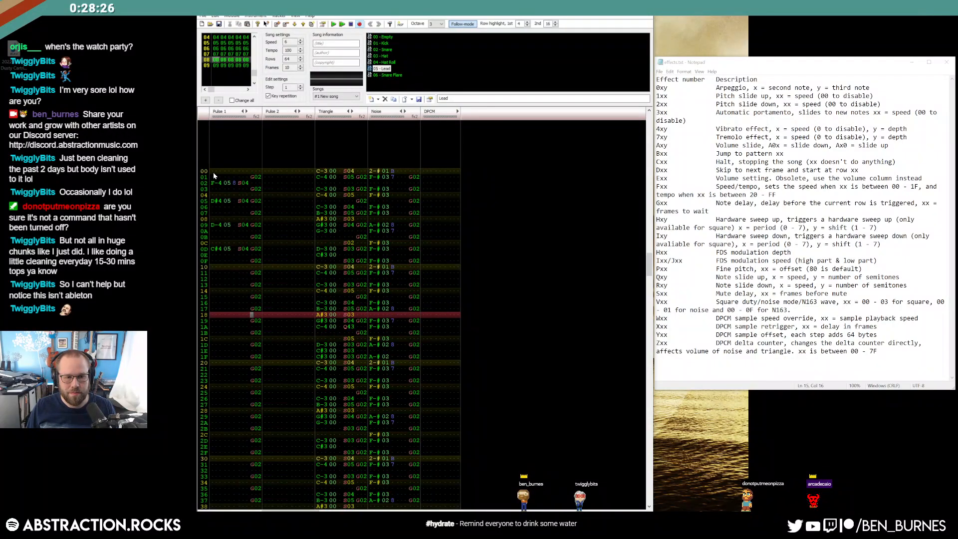
Add a C#4 Lead note with an S04 mute delay to Pulse 1 at row 0F.
click(217, 259)
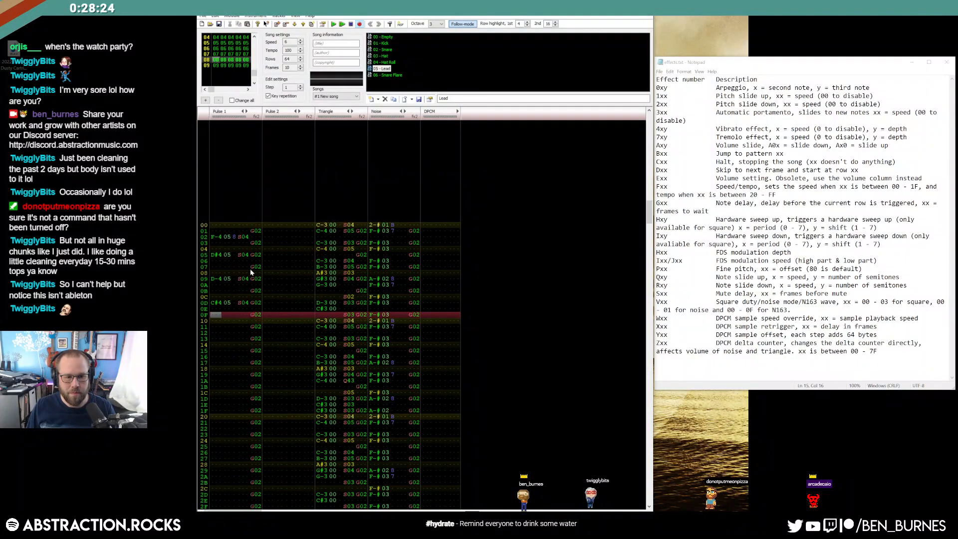
key(2)
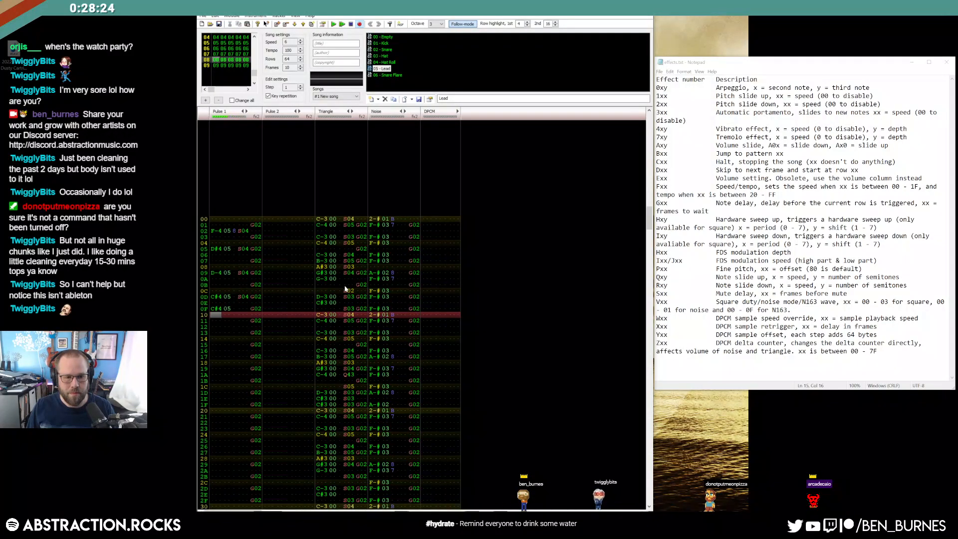
click(238, 309)
text(S04)
Add a C-4 Lead note with an S04 mute delay to Pulse 1 at row 10 and play the phrase.
click(215, 321)
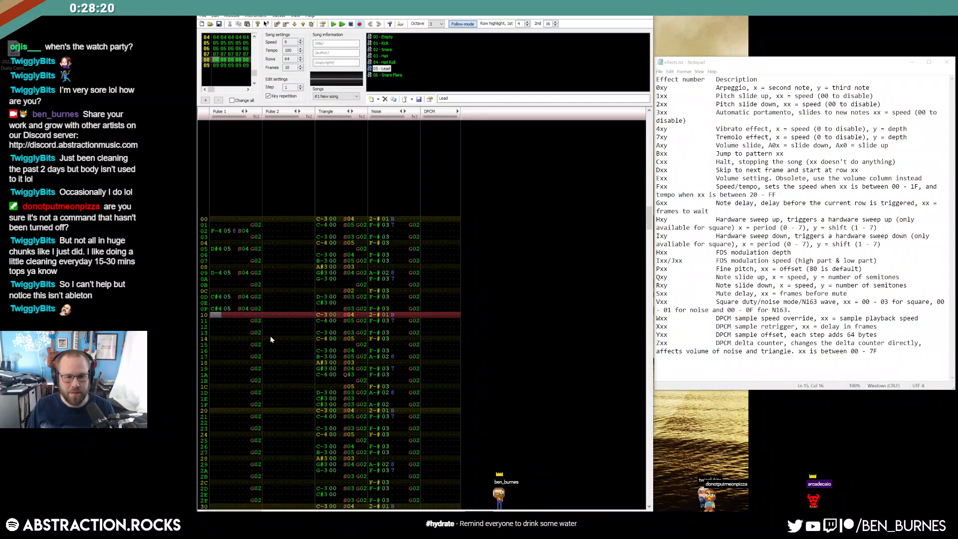
key(q)
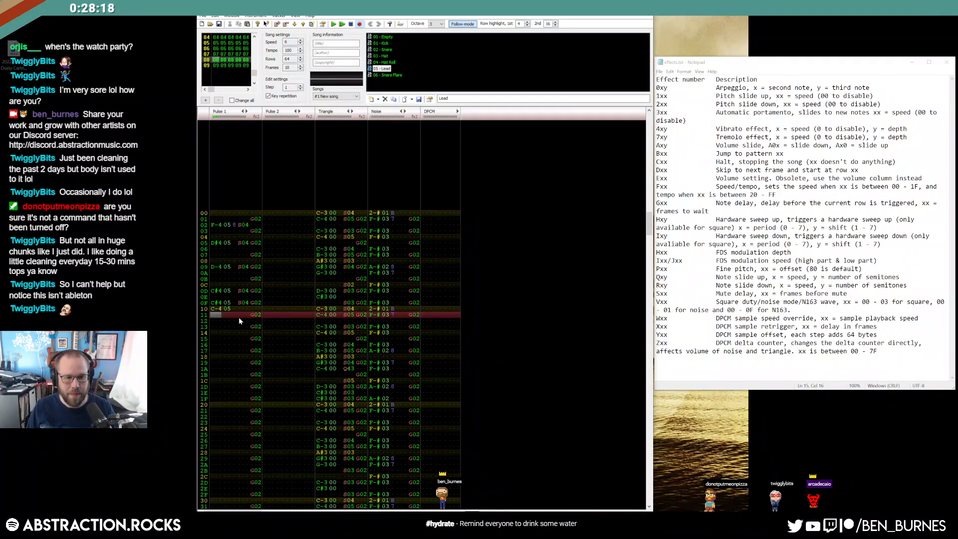
click(239, 308)
text(s00)
key(Up)
key(Right)
text(4)
key(Return)
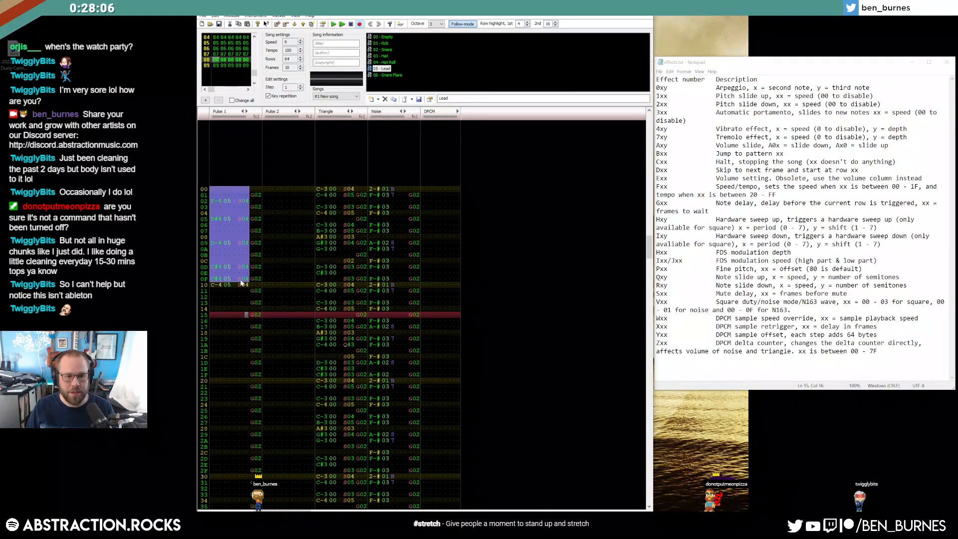
Duplicate the Pulse 1 melody from rows 00–10 so that it repeats from row 20.
click(221, 381)
key(ctrl+v)
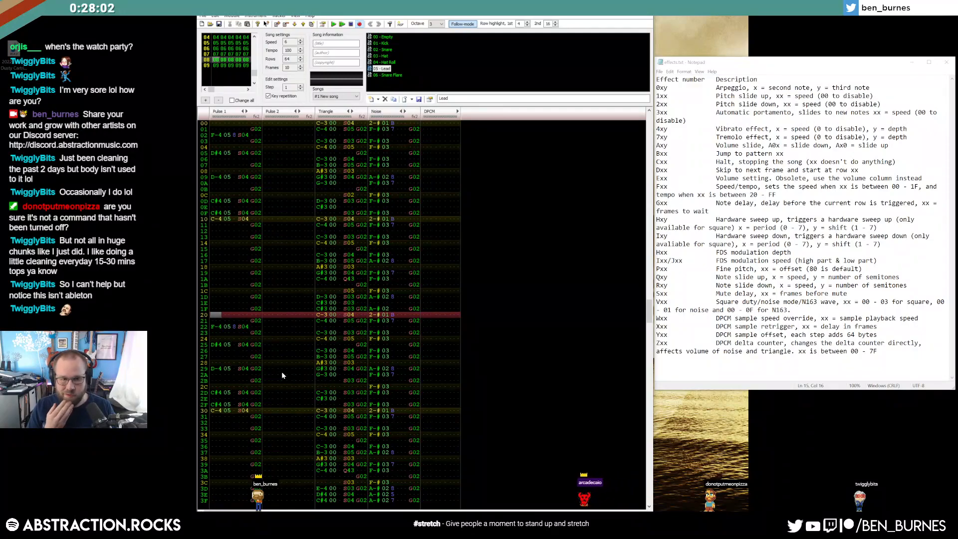
scroll(291, 230, up, 1)
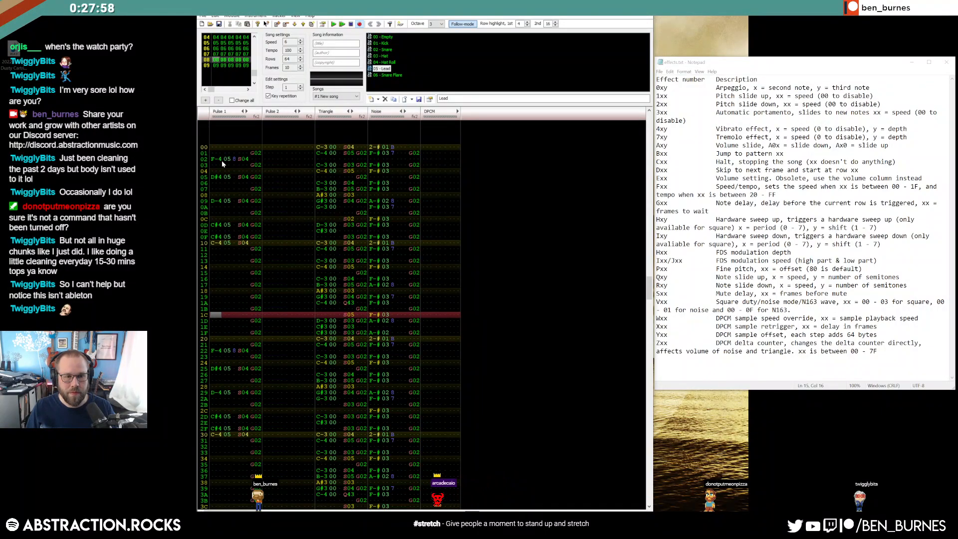
Add an A#4 Lead note to Pulse 2 at row 03 with volume 8 and an S04 mute delay.
scroll(321, 188, up, 6)
key(7)
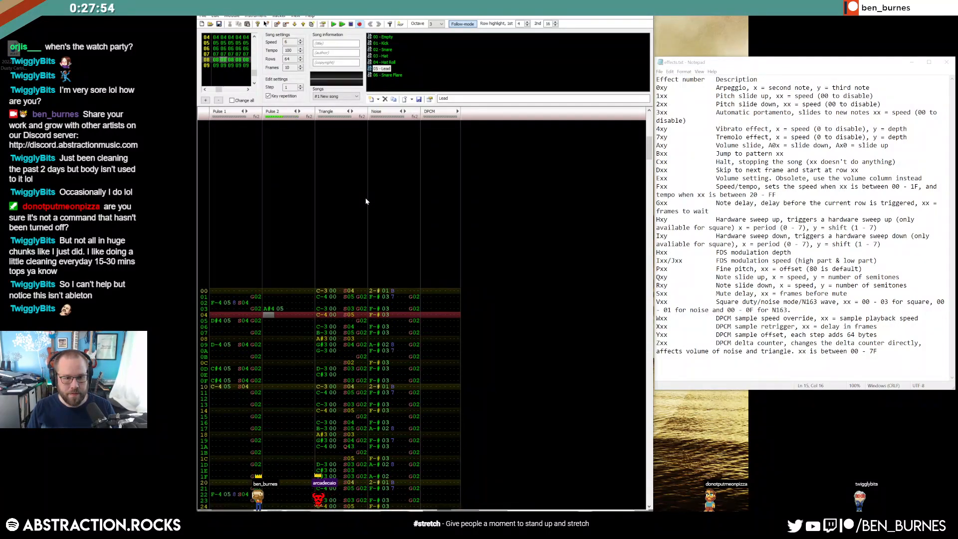
key(Up)
key(Right)
key(Right)
key(Right)
text(8)
key(Up)
key(Right)
text(s)
key(Right)
key(Up)
key(Right)
text(4)
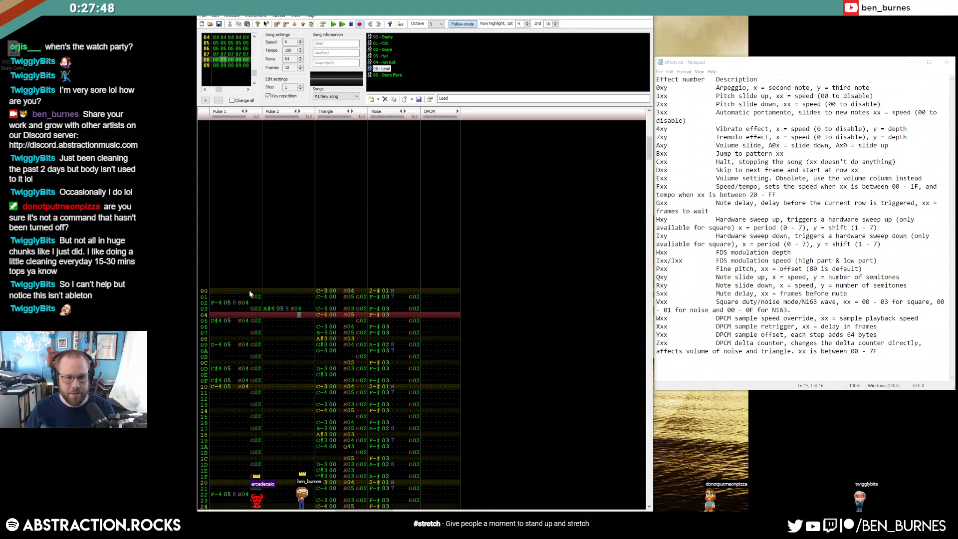
Copy Pulse 1's full column of G02 note delays into Pulse 2's second effect column.
double_click(249, 289)
scroll(328, 418, down, 6)
scroll(328, 415, up, 3)
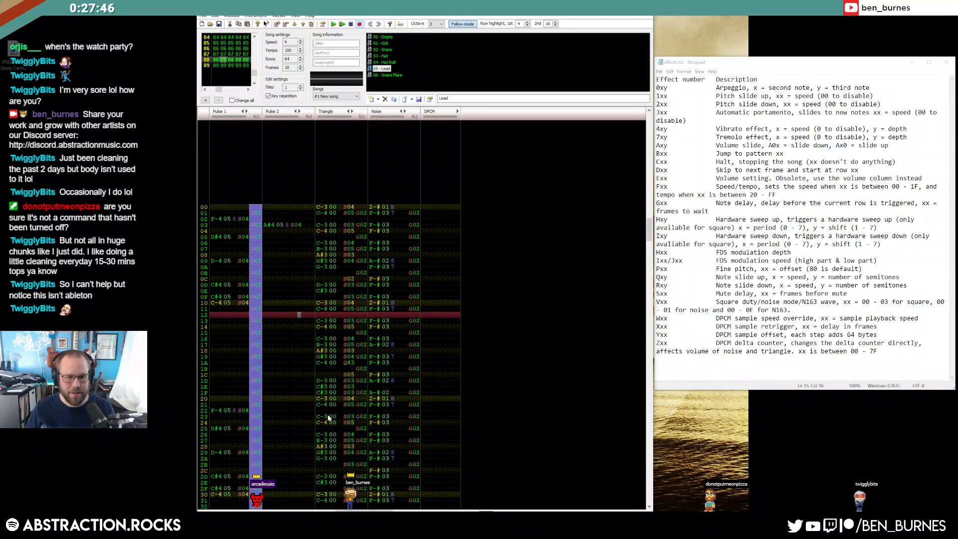
click(304, 207)
key(ctrl+v)
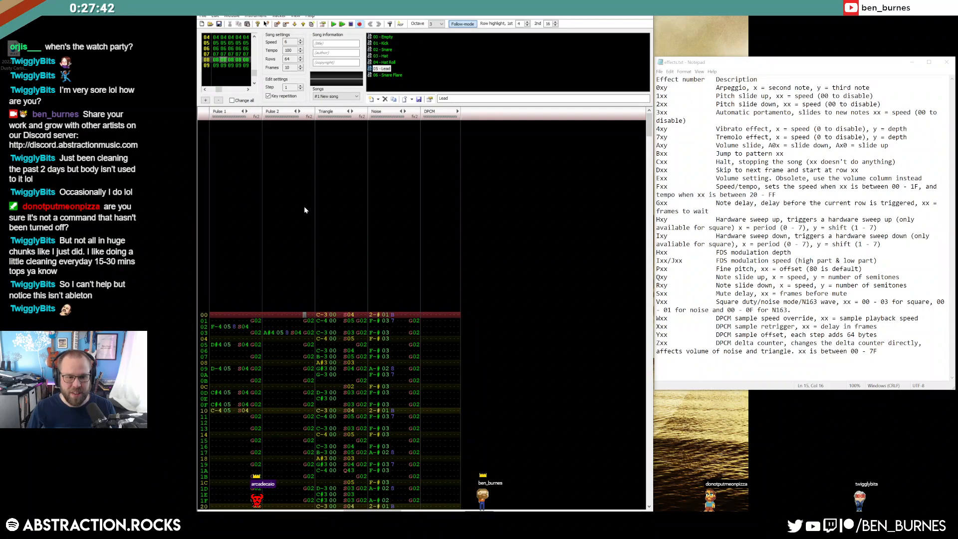
Enter Lead notes in Pulse 2: C-5 at row 06, A#4 at 0A and 0E, G#4 at 0F and G-4 at 10.
click(268, 352)
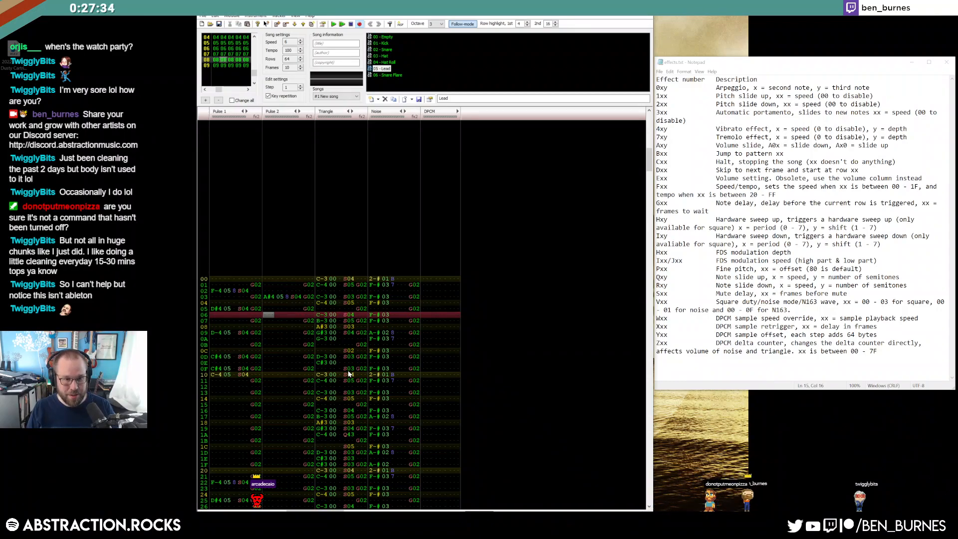
key(i)
key(Down)
key(Down)
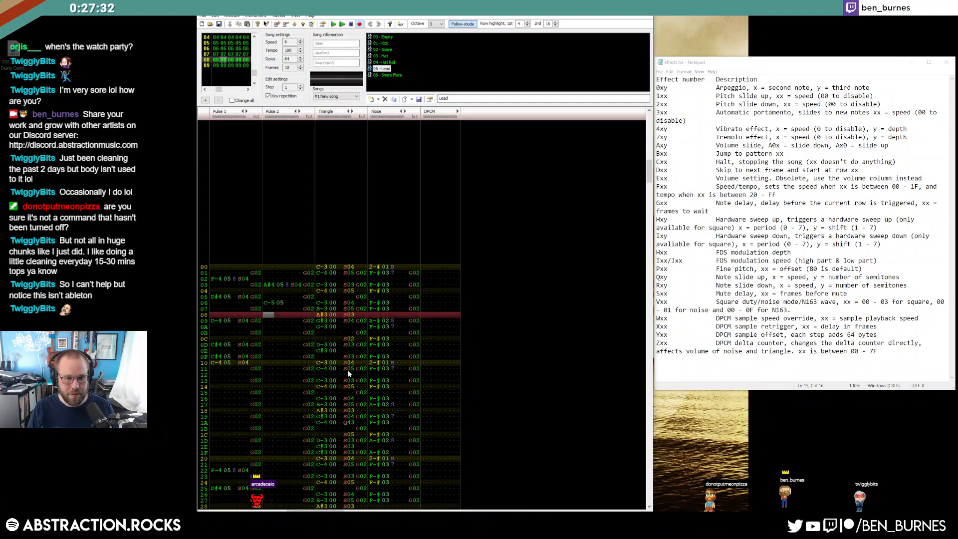
key(Down)
key(7)
key(Down)
key(Down)
key(Down)
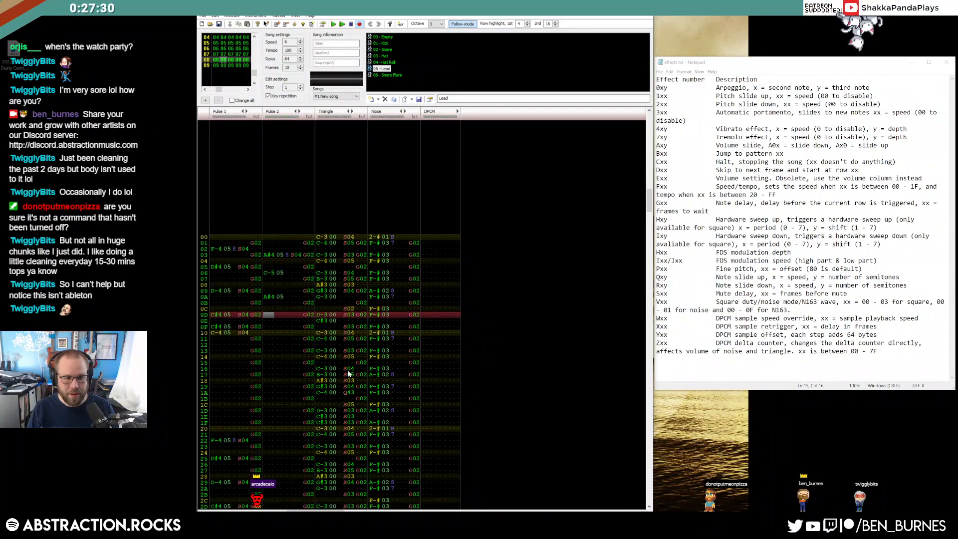
key(7)
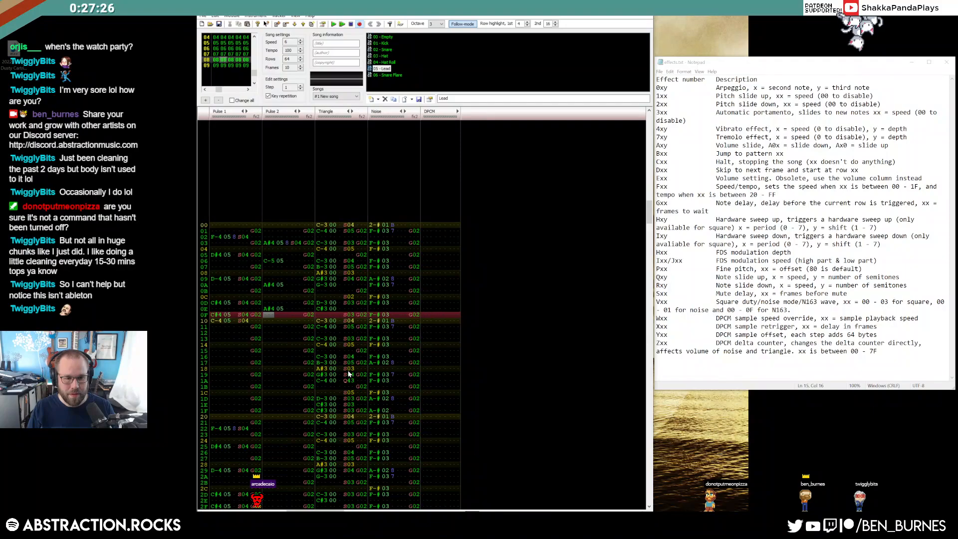
key(6)
key(t)
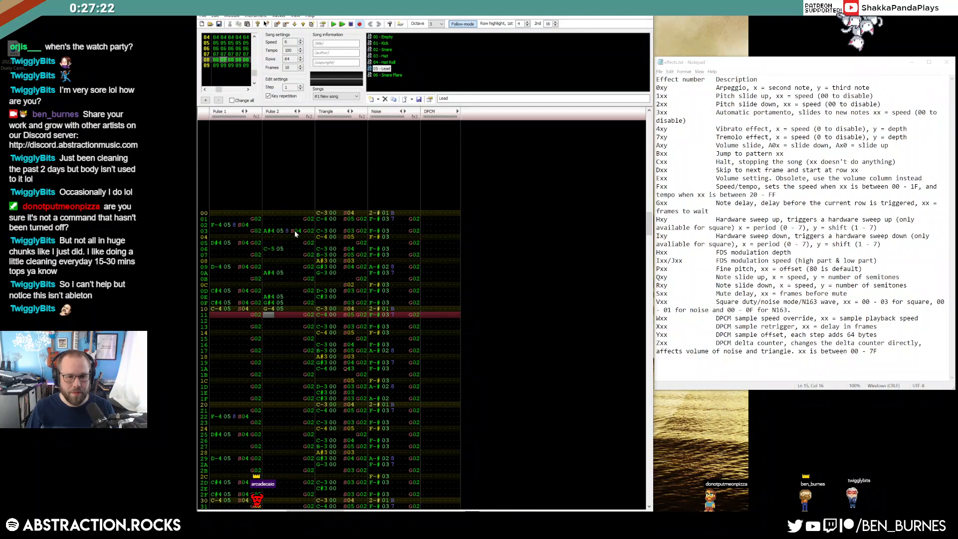
Add S04 mute delays to the Pulse 2 notes at rows 06, 0A, 0E, 0F and 10.
click(293, 249)
text(S04)
key(Down)
key(Down)
key(Down)
key(Down)
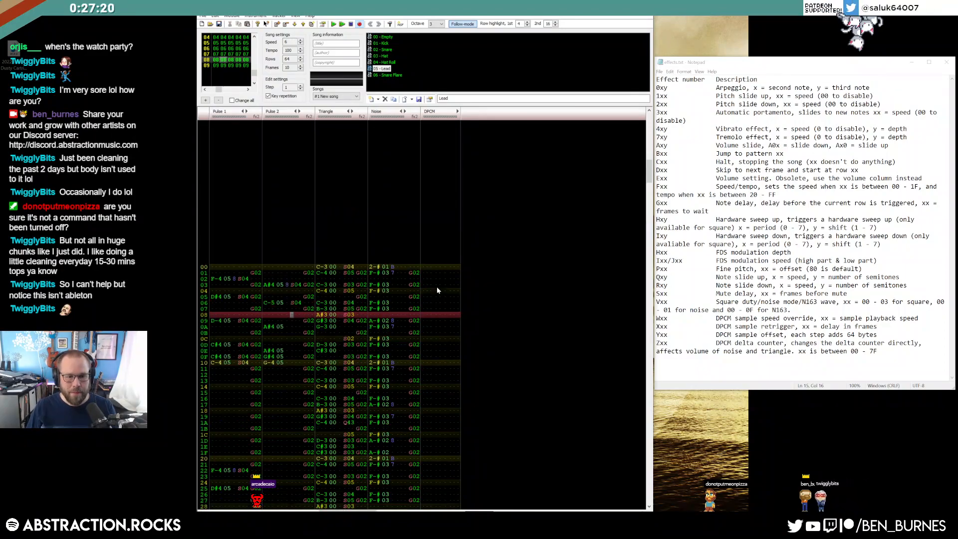
key(ctrl+v)
key(Down)
key(Down)
key(Down)
key(Down)
key(ctrl+v)
key(Down)
key(ctrl+v)
key(Down)
key(ctrl+v)
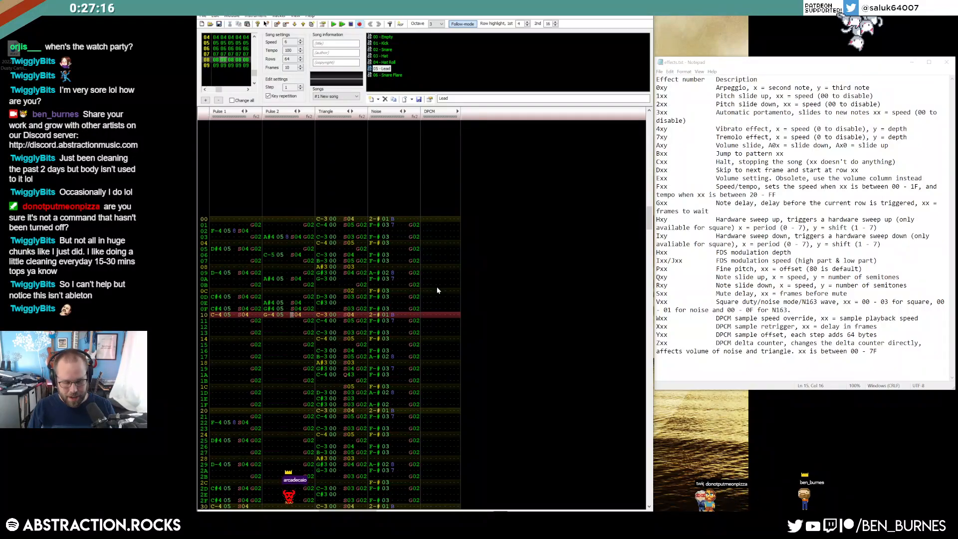
Play frame 08 from its first row to check the Pulse 2 harmony against Pulse 1.
key(Home)
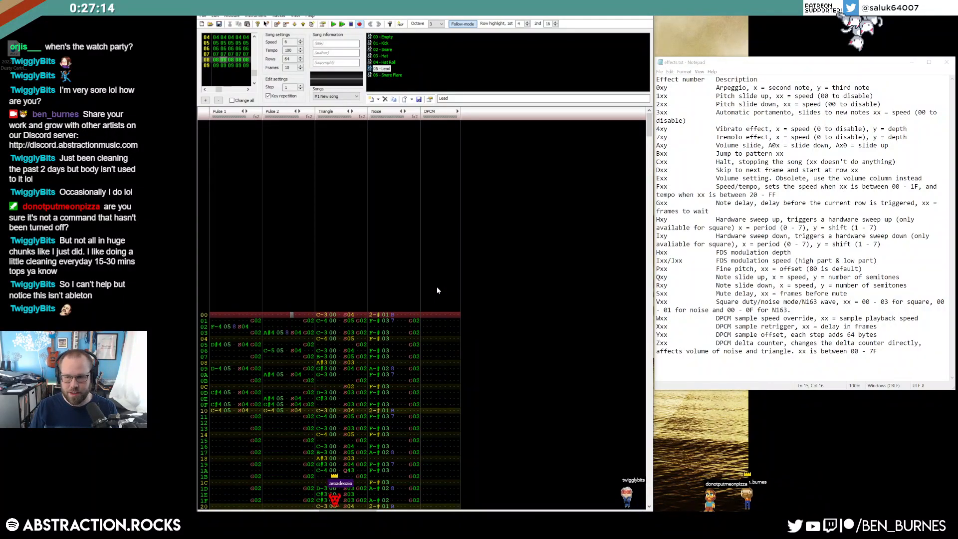
key(Return)
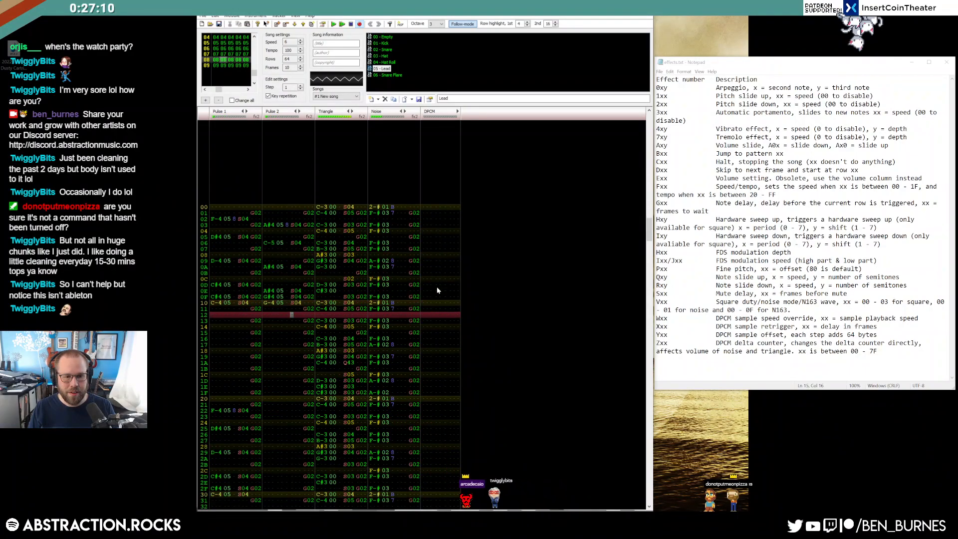
key(Return)
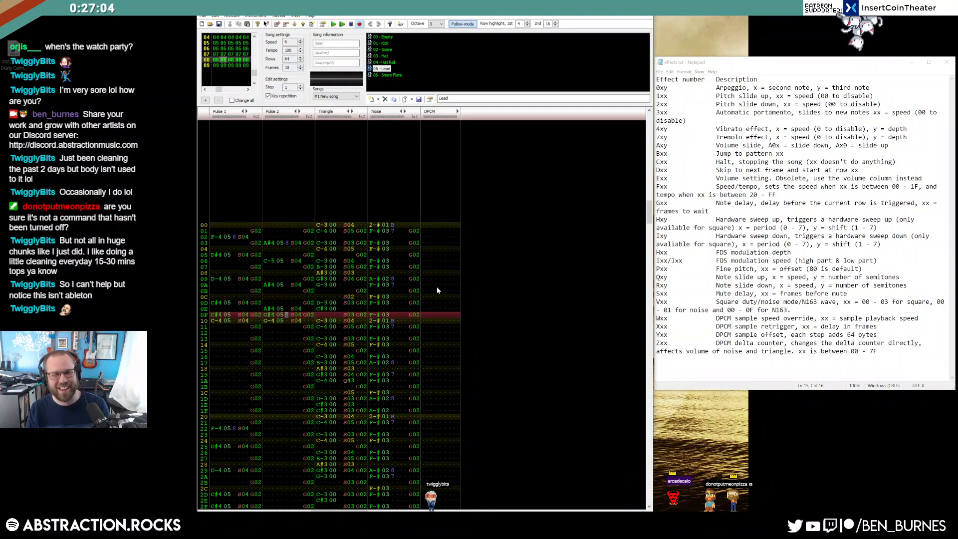
Delete the A#4 note and its mute delay at row 0E of Pulse 2 and replay the frame.
key(Left)
key(Up)
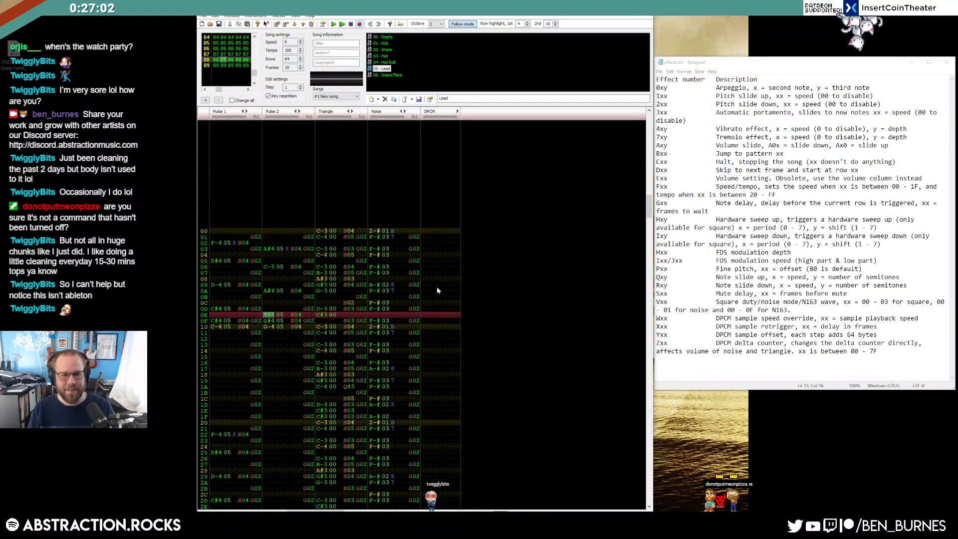
drag(299, 314, 269, 291)
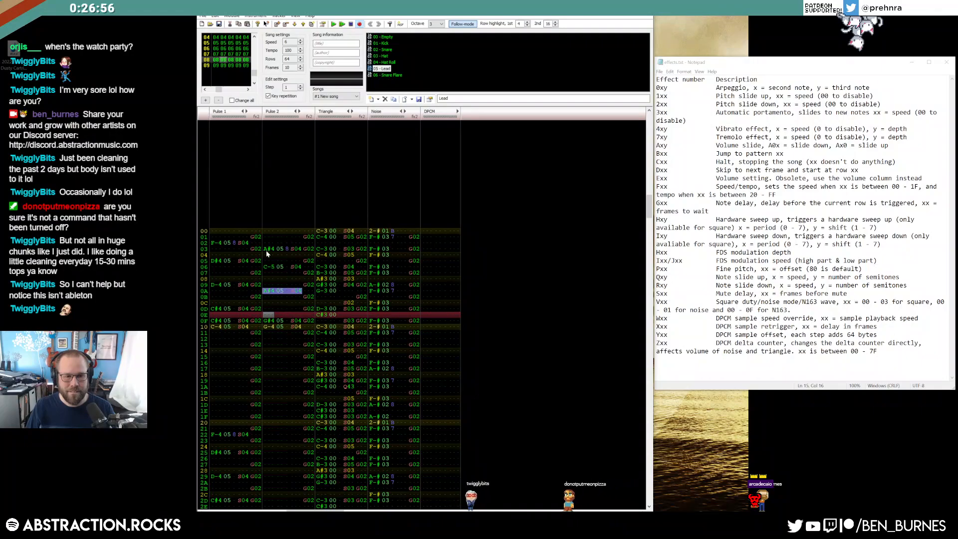
key(Return)
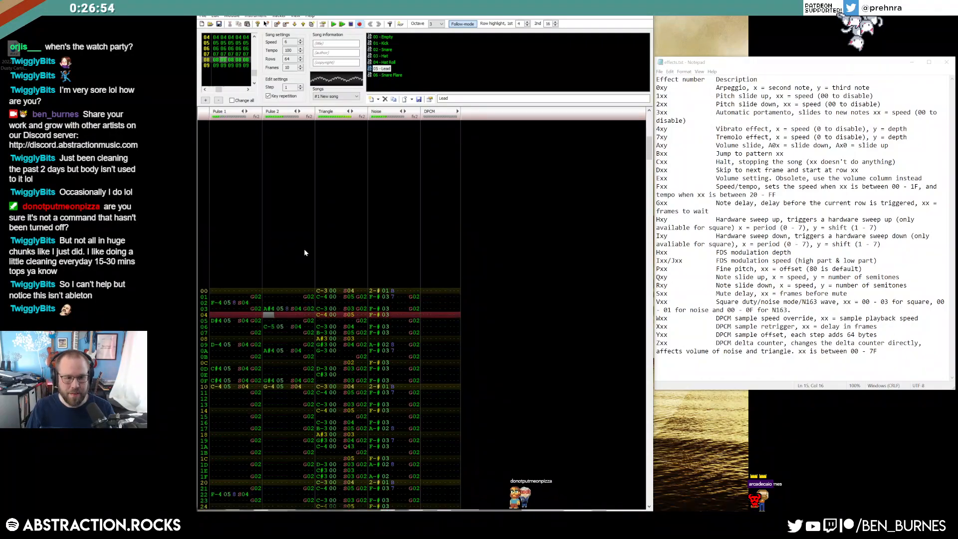
Replay frame 08 and lower the Pulse 2 notes from row 06 to row 10 by one octave.
key(Return)
key(Return)
key(Return)
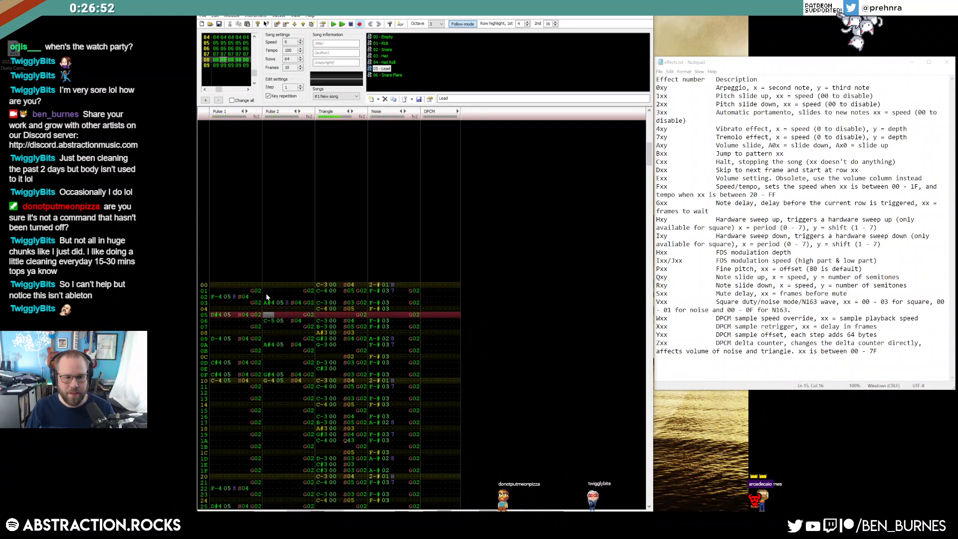
key(shift+Up)
key(shift+Up)
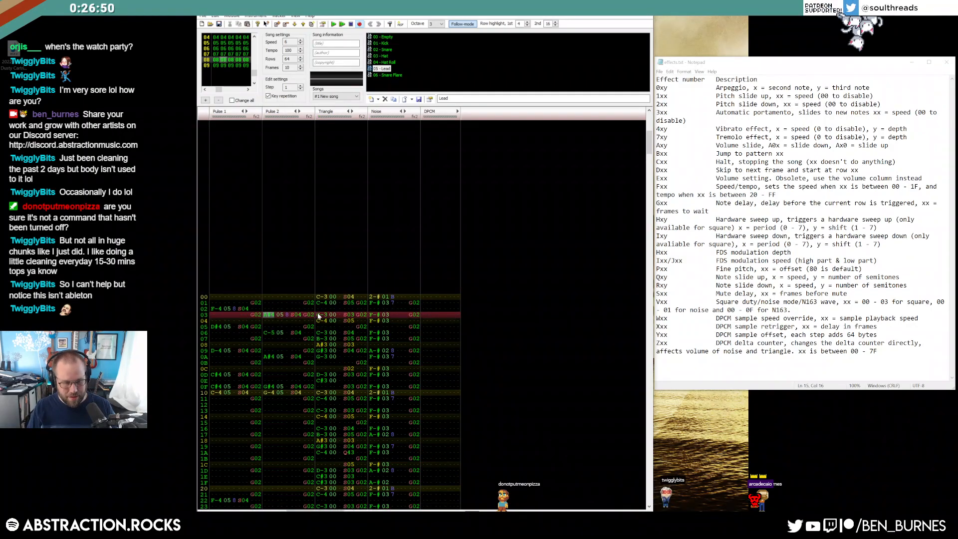
key(shift+Down)
key(shift+Down)
key(shift+Down)
key(shift+Down)
key(shift+Down)
key(shift+Down)
key(shift+Down)
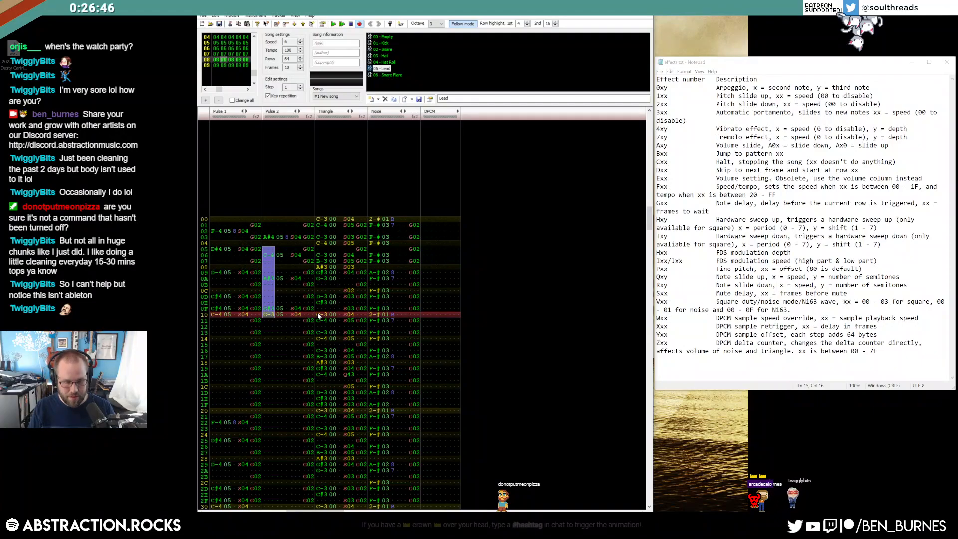
Move the Pulse 2 notes with their mute delays to rows 02, 05 and 09, aligned with Pulse 1, and replay the frame.
key(Return)
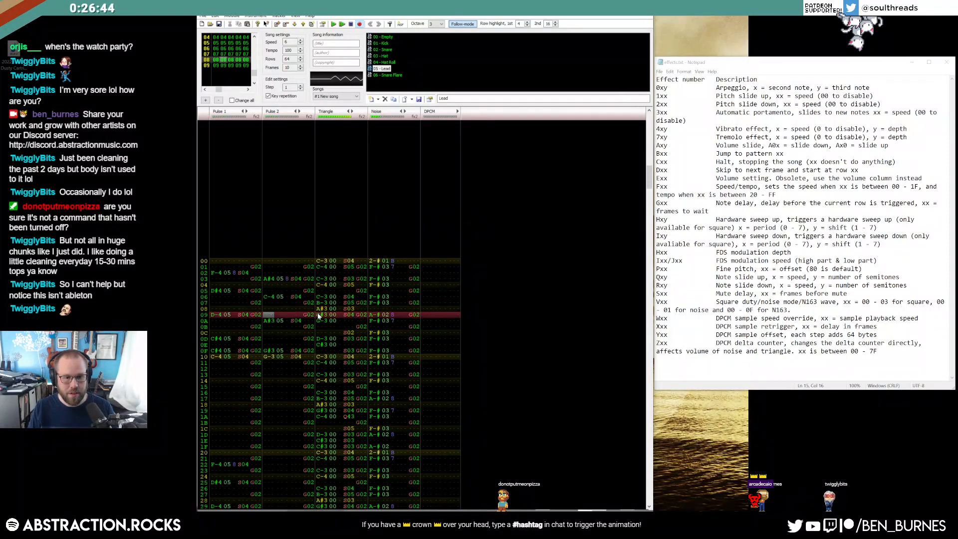
key(Return)
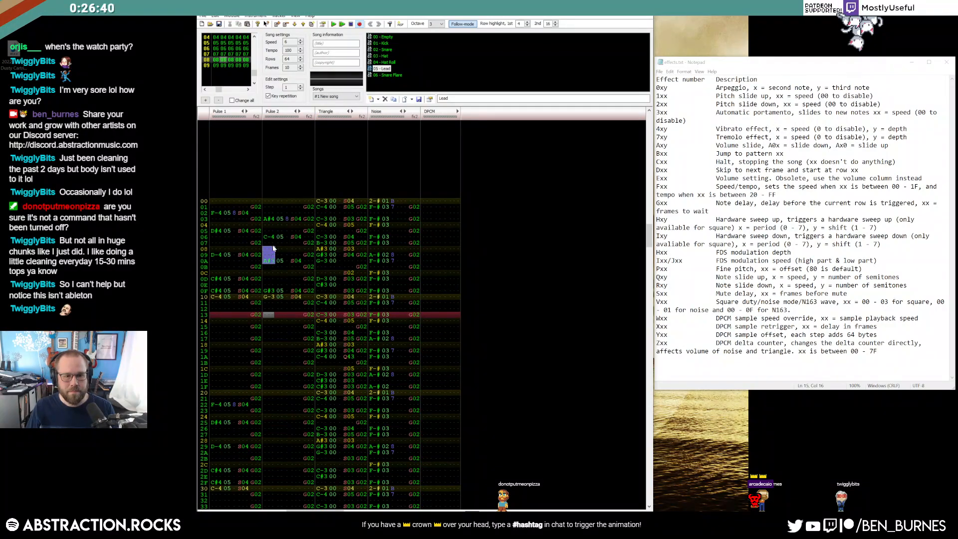
click(269, 222)
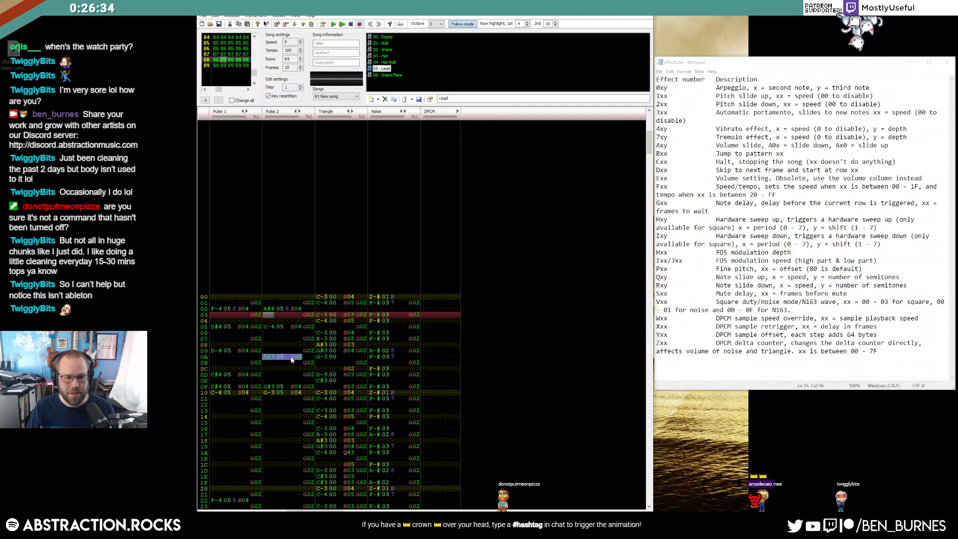
drag(292, 359, 293, 351)
key(Return)
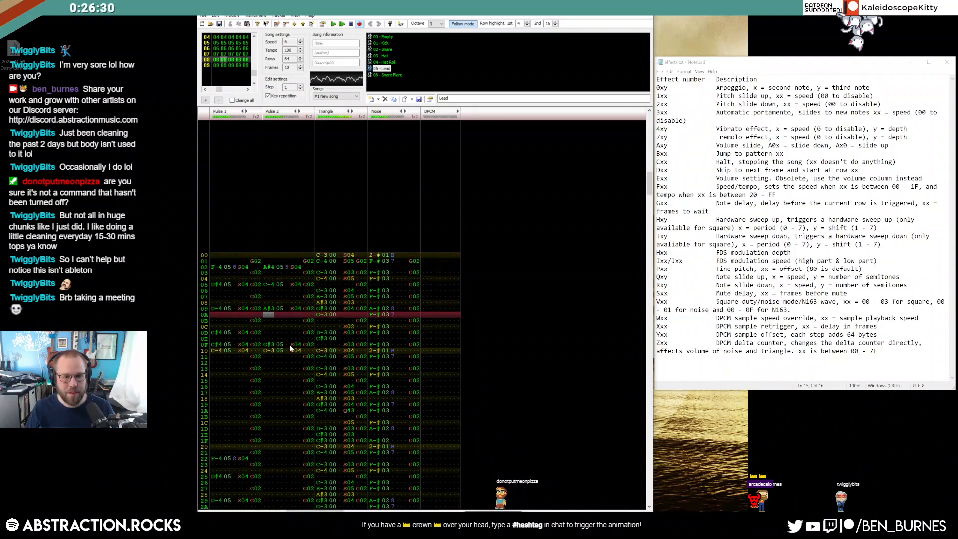
key(Return)
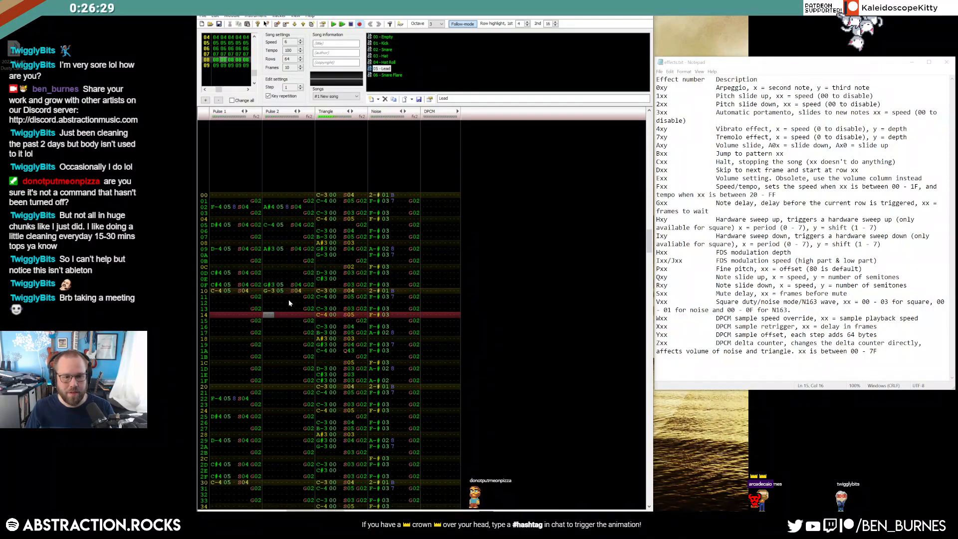
Lower the Pulse 2 note at row 02 to A#3 and copy the row 09 note with its mute delay to row 0D.
click(268, 208)
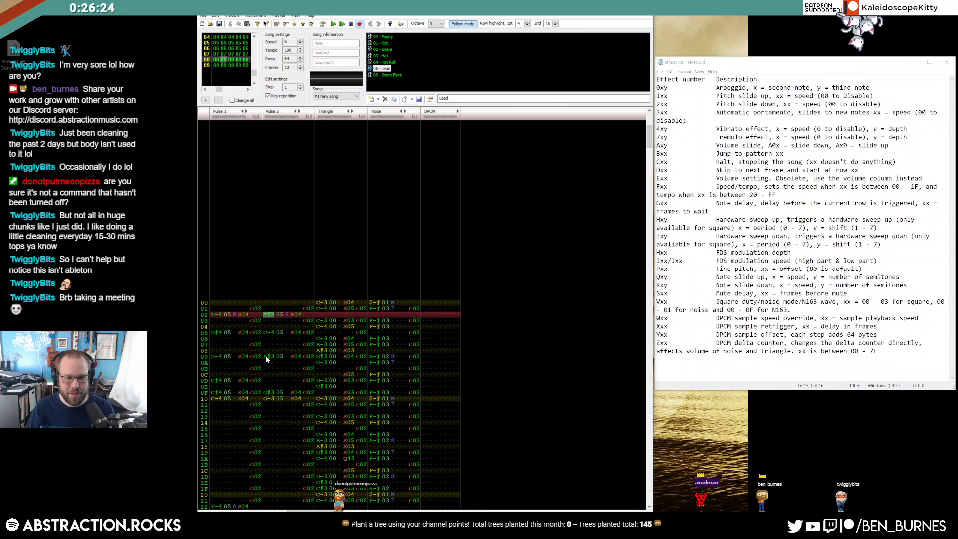
click(268, 379)
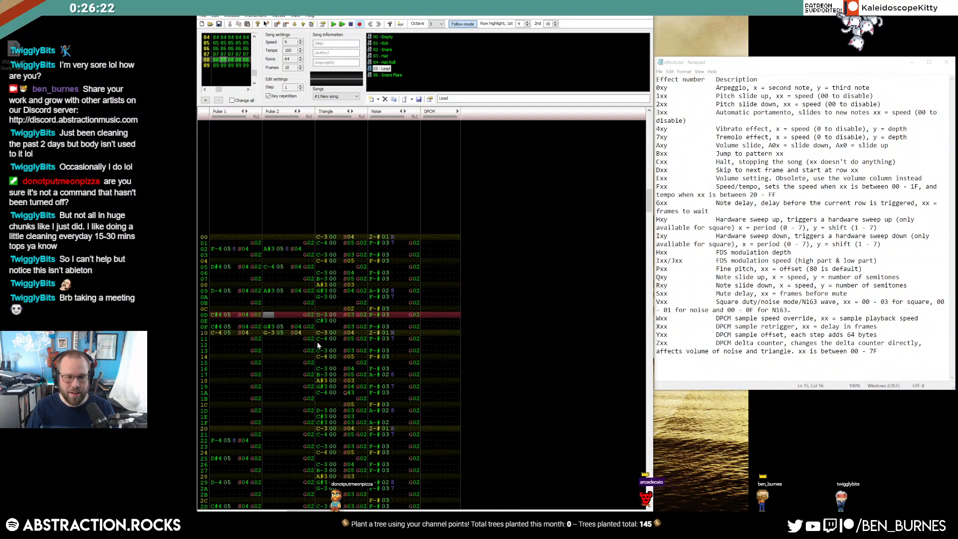
drag(293, 292, 300, 291)
key(ctrl+c)
click(292, 315)
key(ctrl+v)
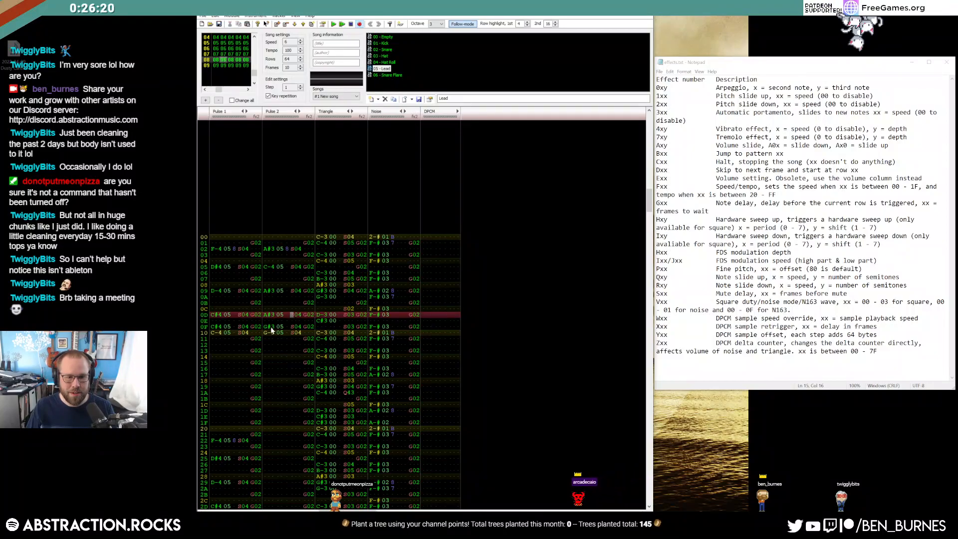
click(269, 316)
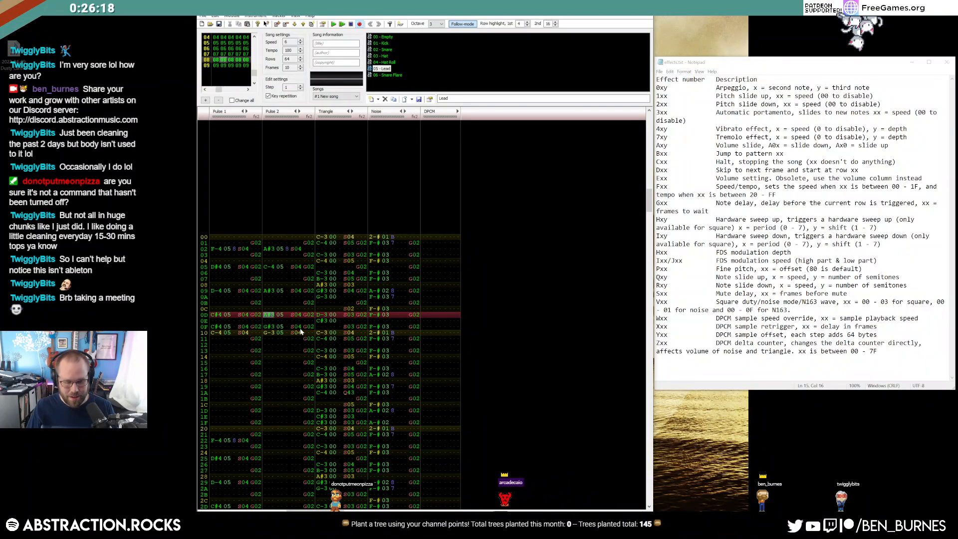
key(Return)
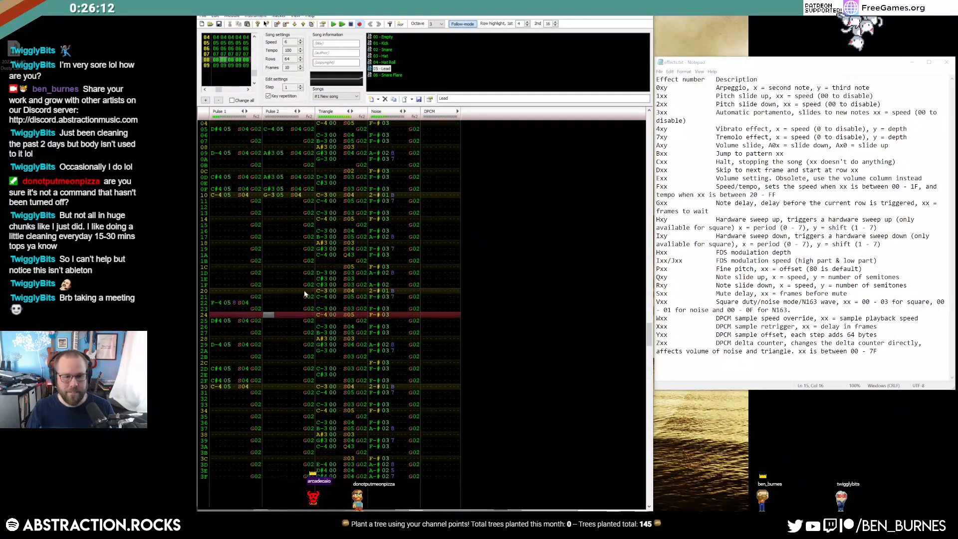
Copy the Pulse 2 phrase from rows 02 to 10 and paste it starting at row 22.
drag(268, 209, 300, 291)
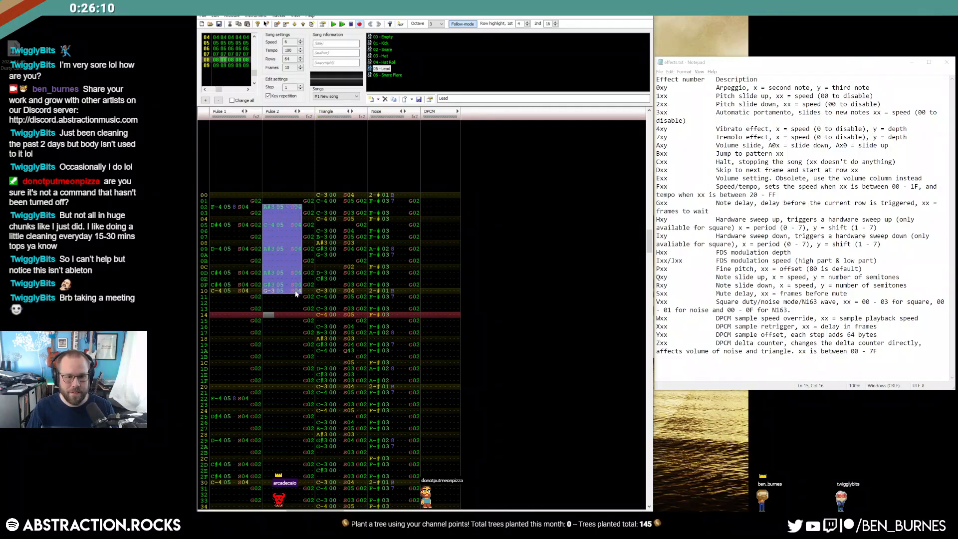
click(271, 398)
key(ctrl+v)
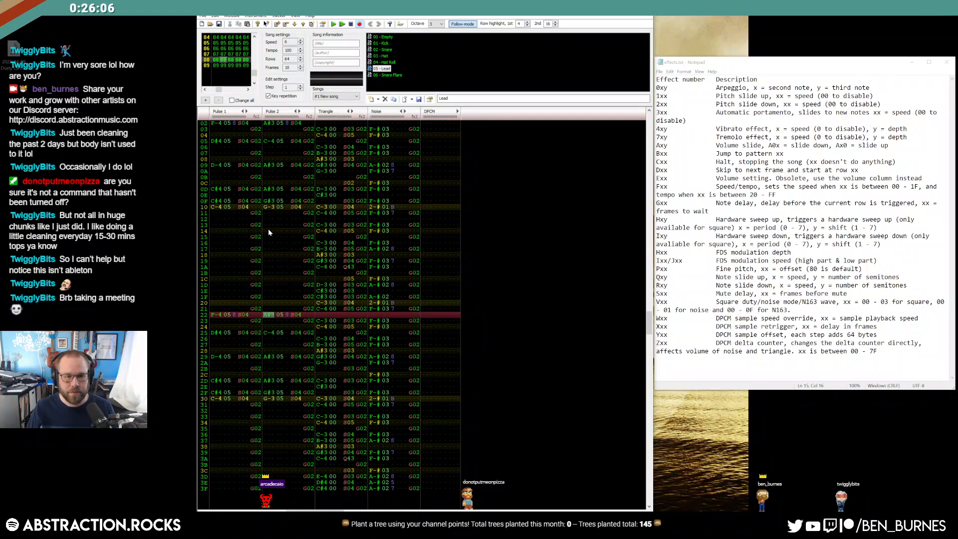
click(268, 230)
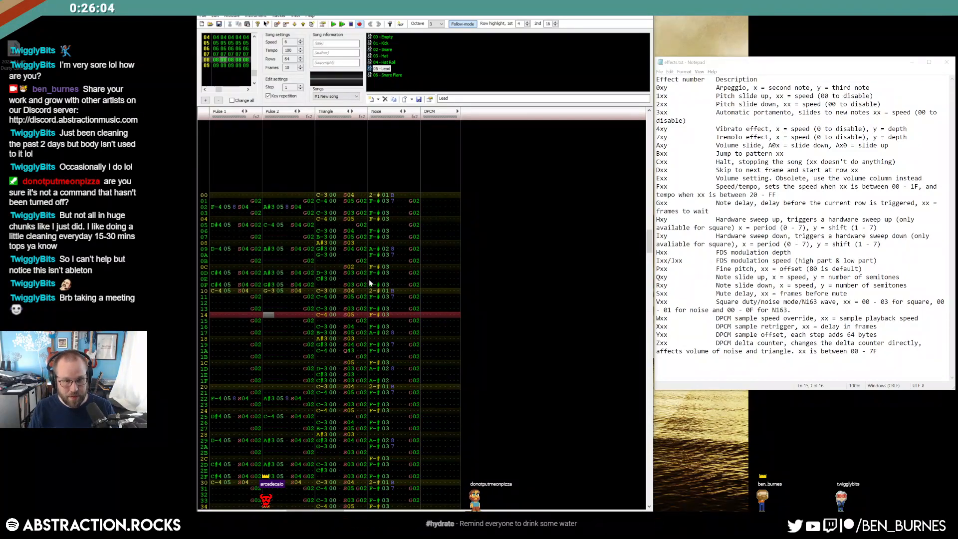
Try a Pulse 2 fill of D-4 at row 1D, D#4 at 1E and 1F, and D-4 at row 20.
key(Up)
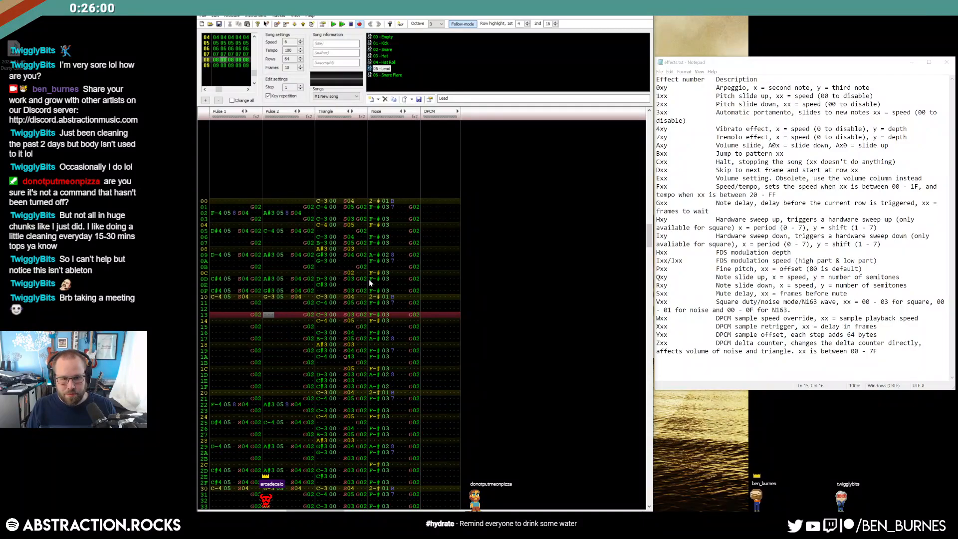
key(Up)
key(Up)
key(Up)
key(Up)
key(Up)
key(Up)
key(Up)
key(Up)
key(Up)
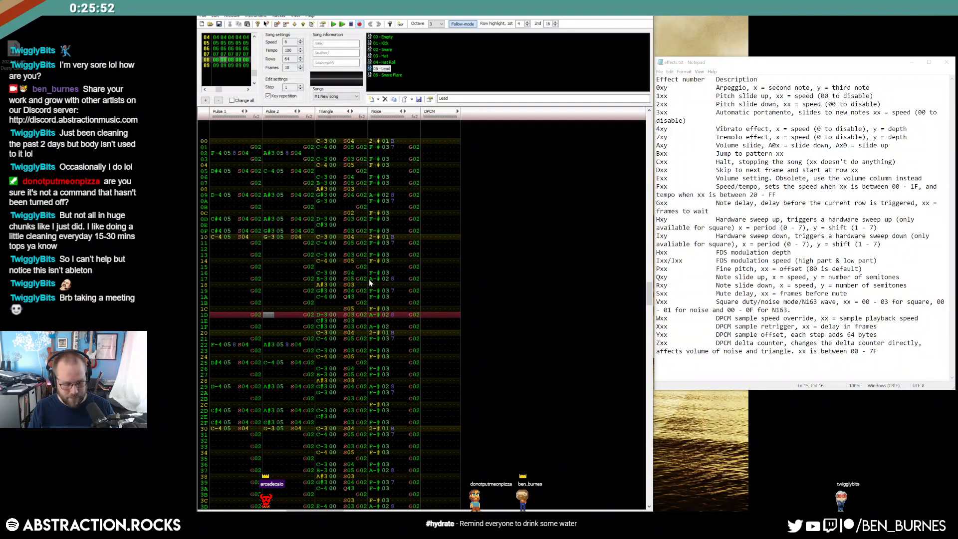
key(w)
key(Up)
key(w)
key(3)
key(3)
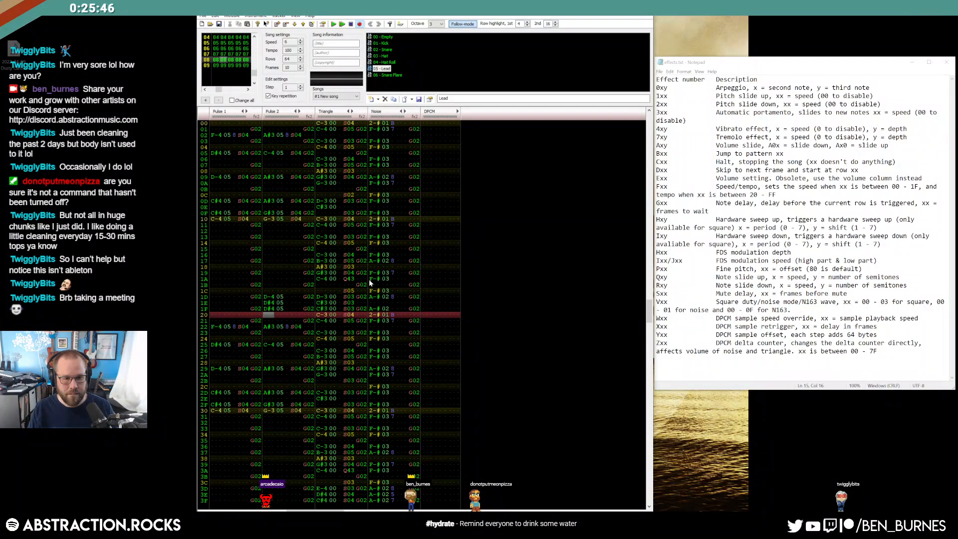
key(w)
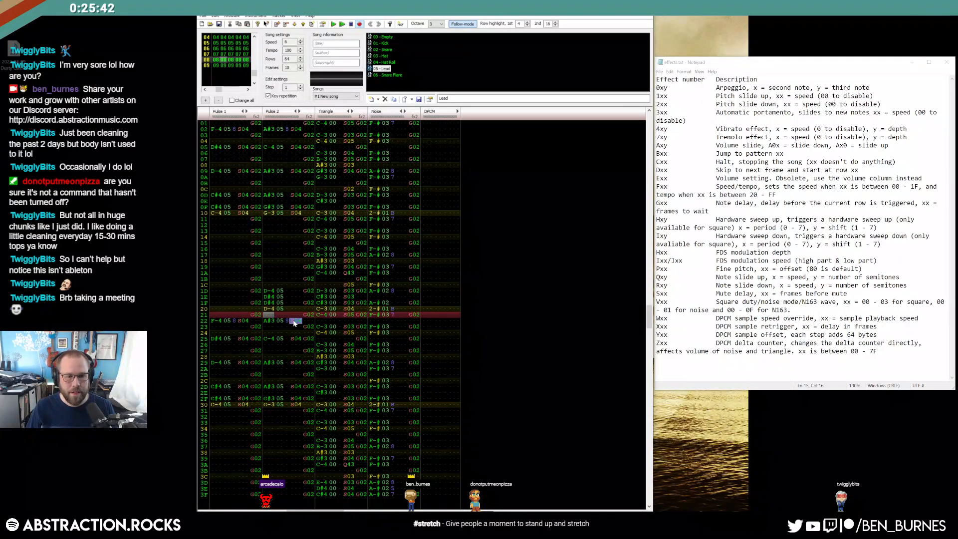
Add Sxx mute delays to the Pulse 2 fill notes at rows 1D to 20 and play the frame.
click(290, 293)
key(Down)
key(s)
key(s)
key(s)
key(Up)
key(Up)
key(Up)
key(Up)
key(Right)
key(Right)
key(Return)
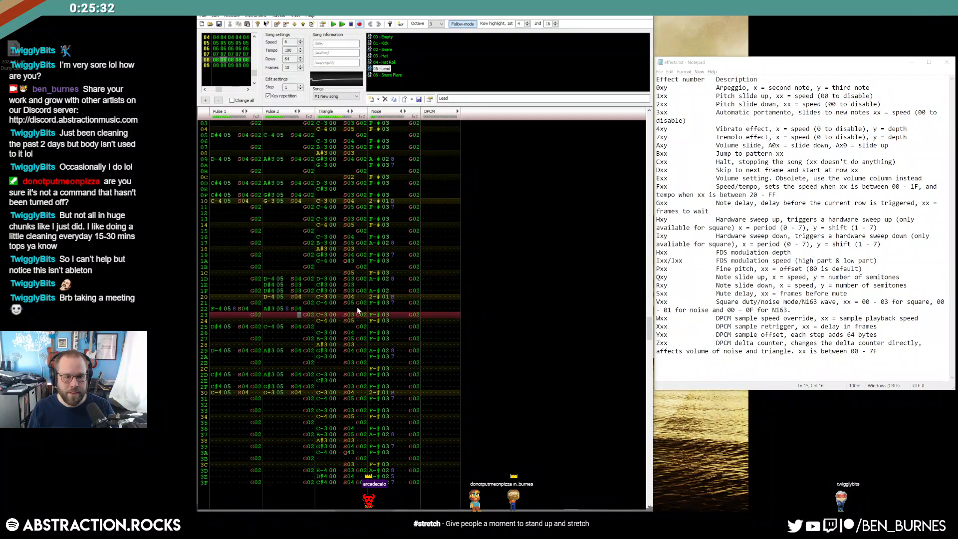
Change the Pulse 2 fill to A#3 at row 1D, B-3 at 1E and 1F, and A#3 at row 20, and play it.
click(265, 263)
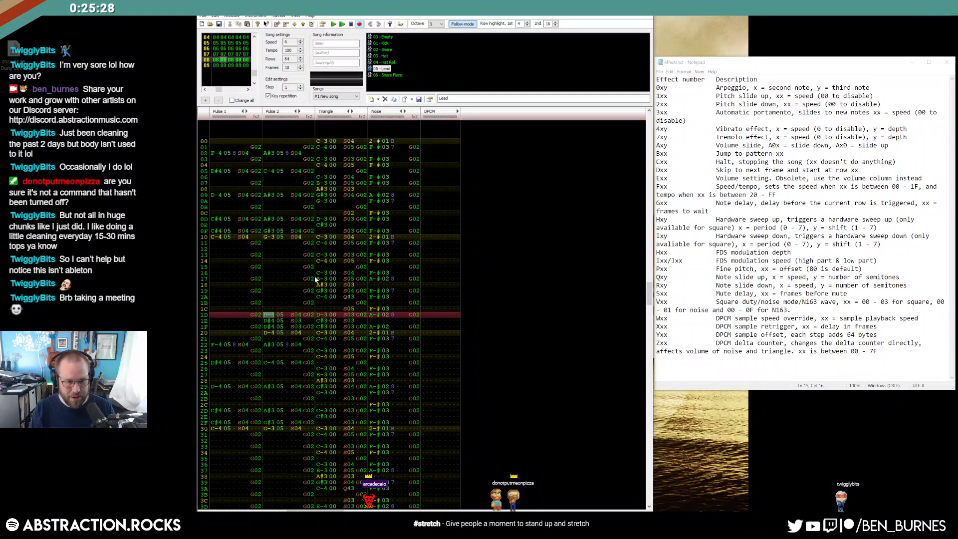
key(h)
key(Insert)
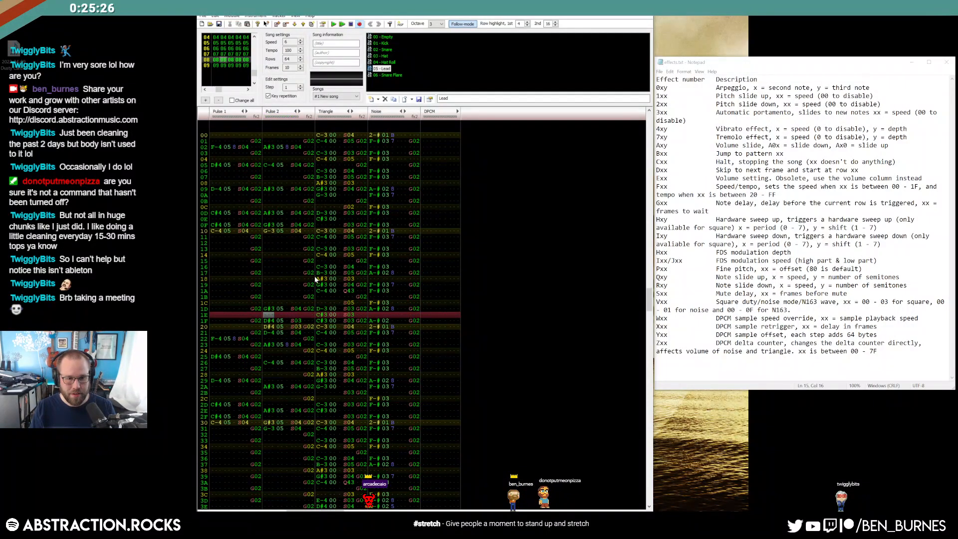
key(BackSpace)
key(j)
key(m)
key(m)
key(j)
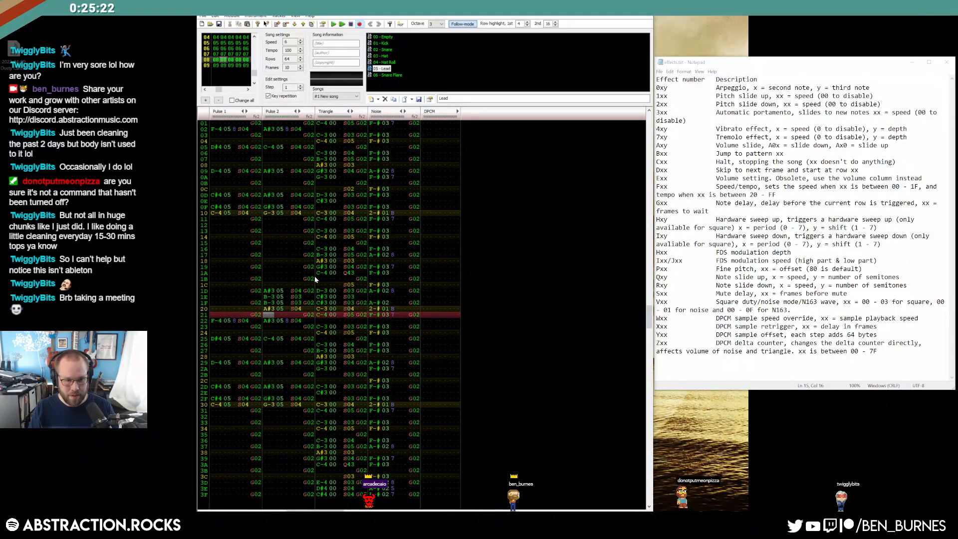
key(Return)
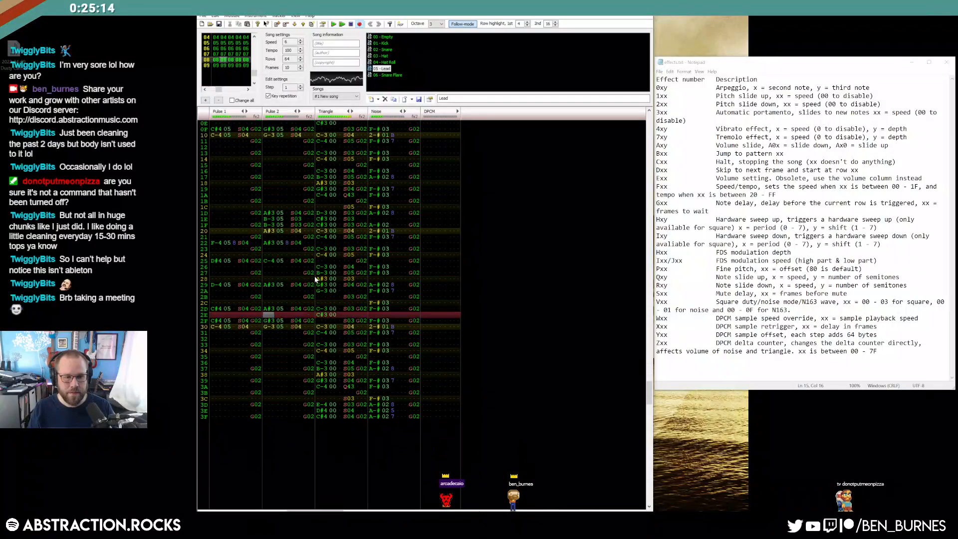
Move the row 29 notes of Pulse 1 and Pulse 2 to row 28, repeat them at rows 2A and 2C, and replay.
drag(215, 263, 296, 263)
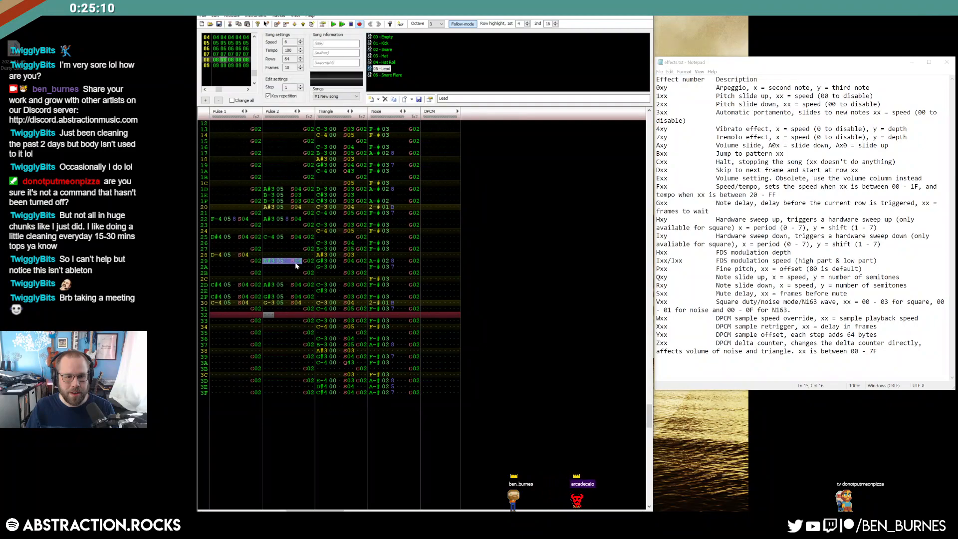
click(217, 267)
key(ctrl+v)
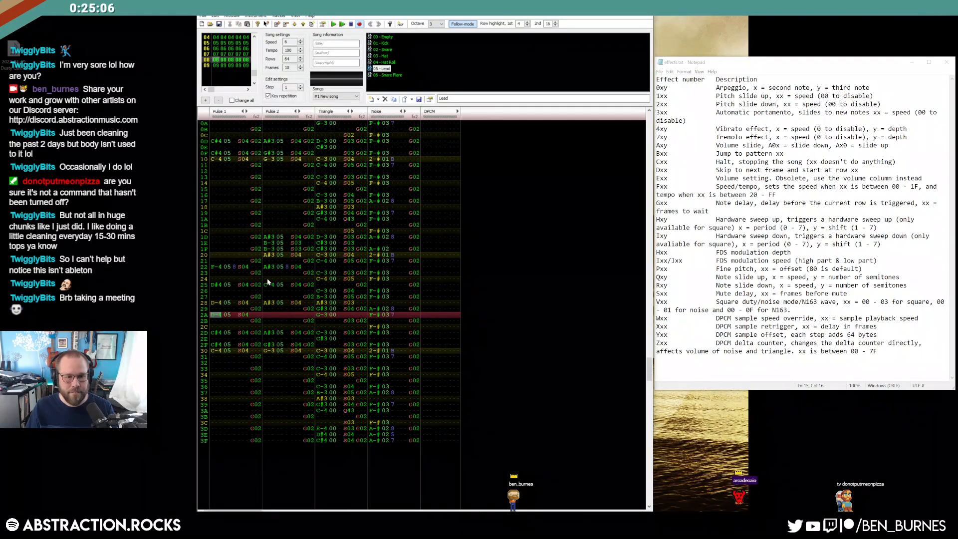
click(215, 327)
key(ctrl+v)
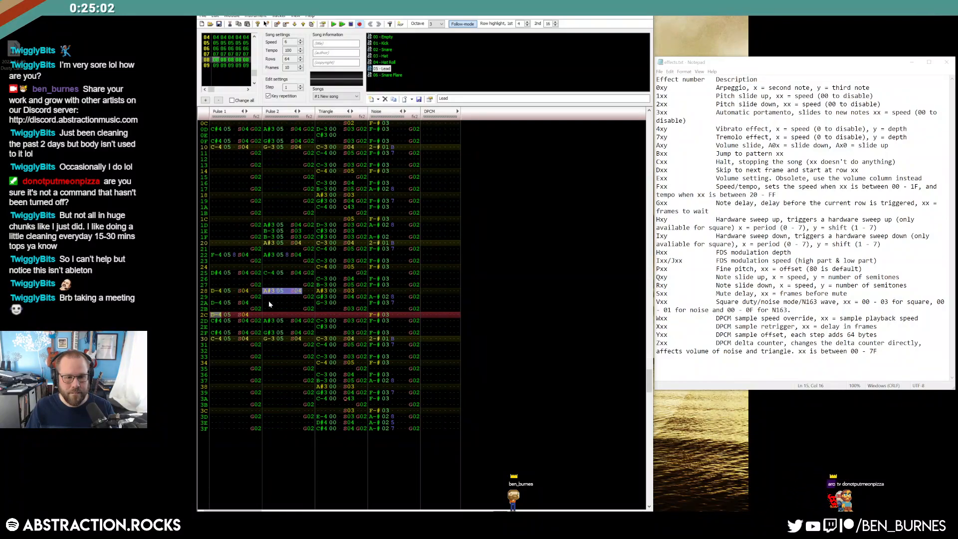
click(268, 302)
key(ctrl+v)
key(Return)
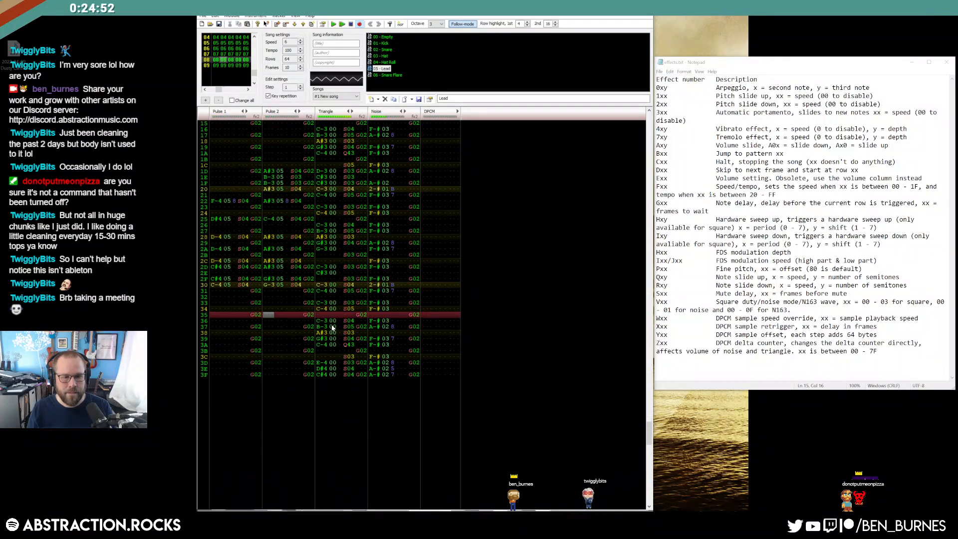
key(Return)
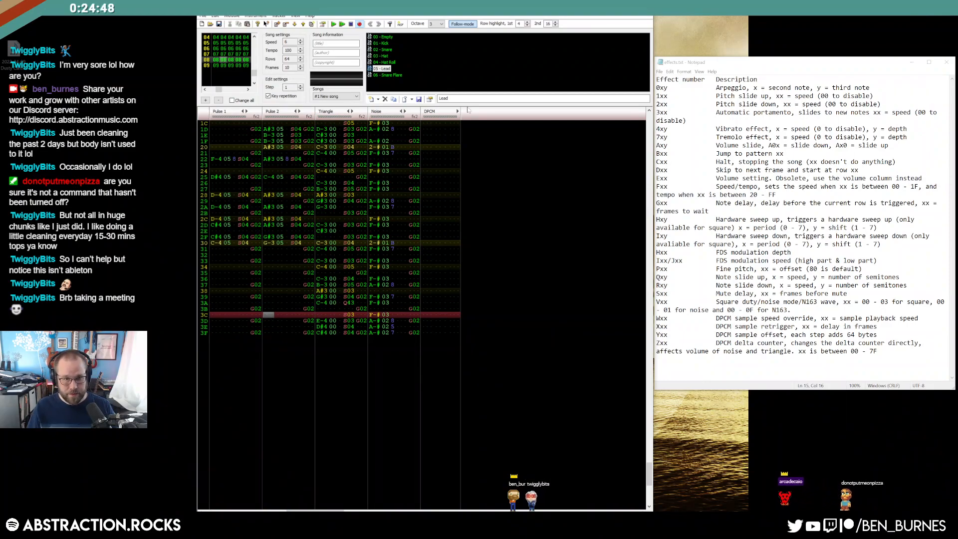
Create a new instrument named Lead Alt and open the instrument editor to compare it with the Lead settings.
click(371, 100)
text(Lead Alt)
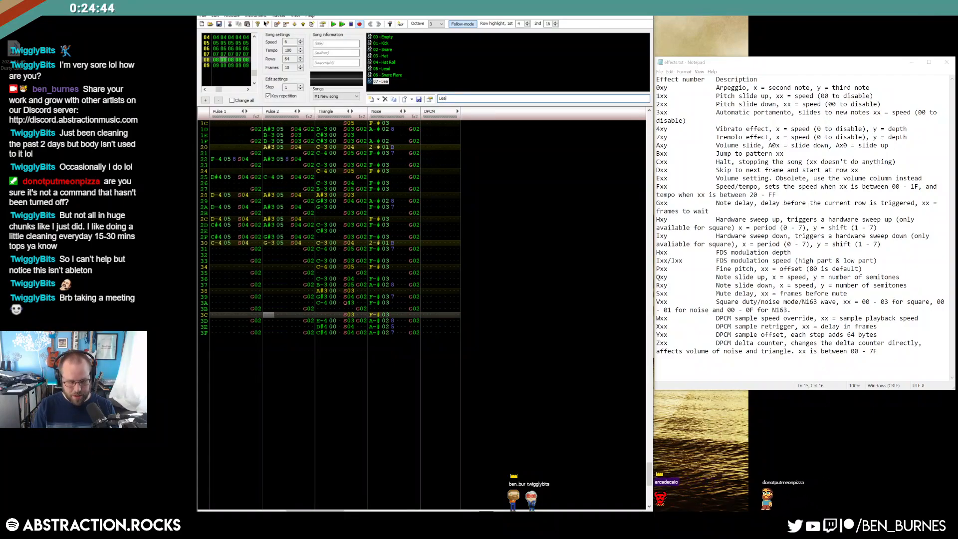
double_click(387, 81)
click(385, 69)
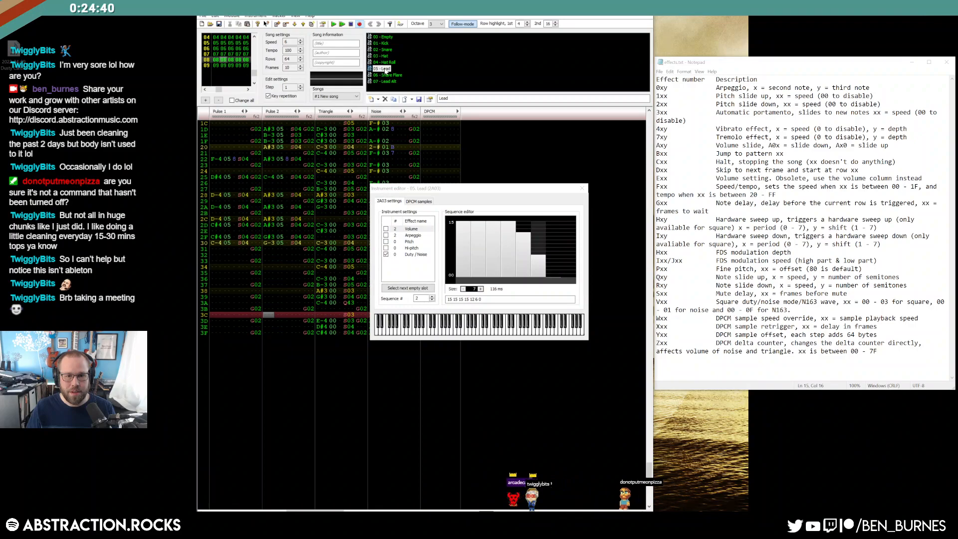
Enable Duty / Noise sequence 1 for Lead Alt and set it to 1 2, looping from the first value.
click(394, 81)
click(409, 254)
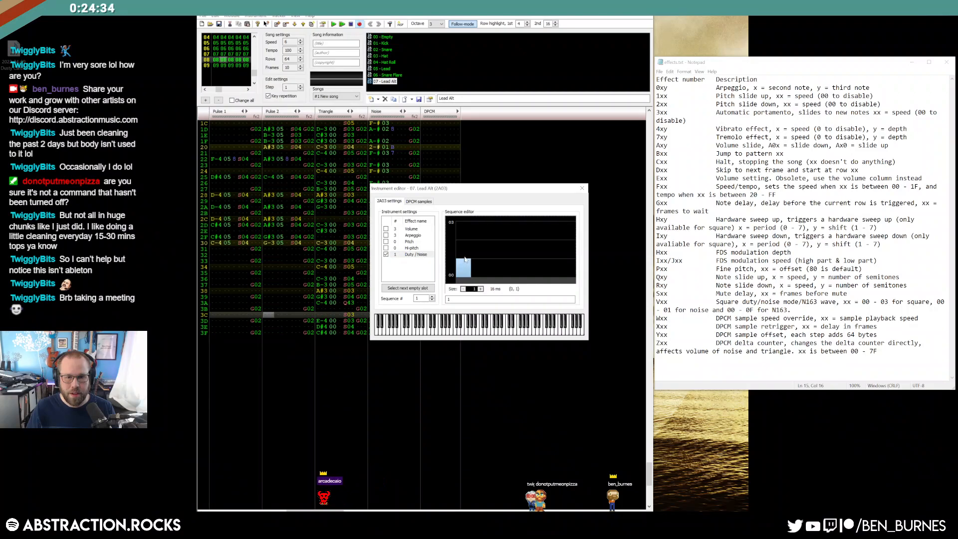
click(473, 237)
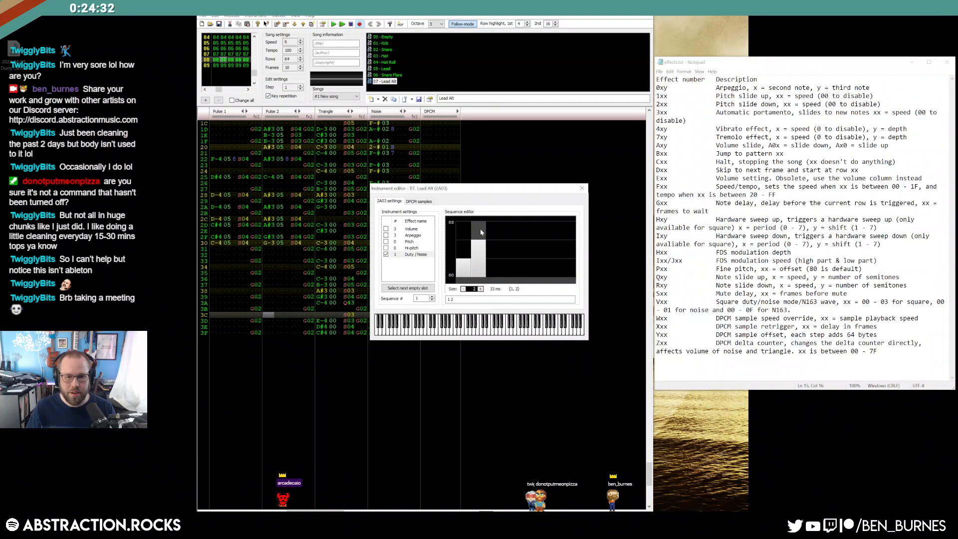
click(460, 281)
key(q)
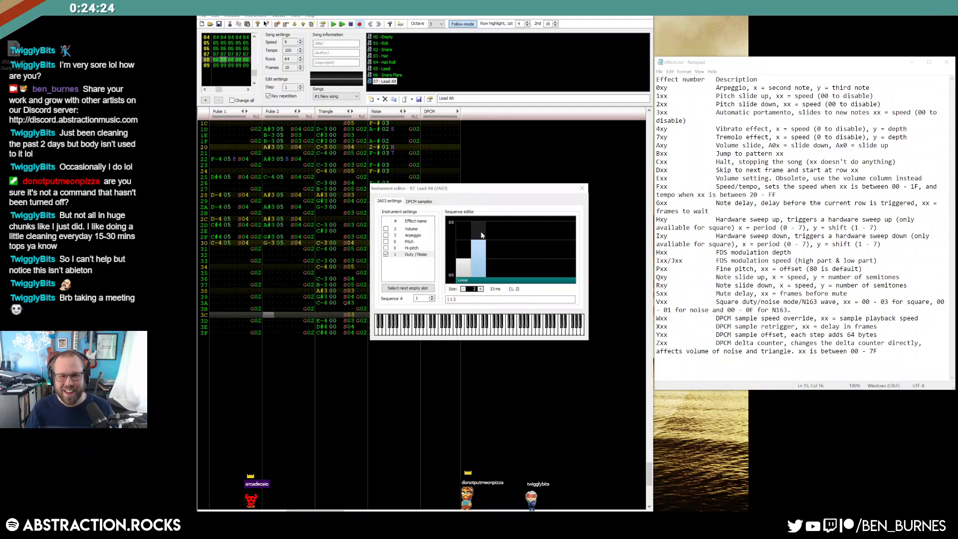
Try 2 as the first value of Lead Alt's duty sequence, then restore it to 1 and audition a note.
click(582, 189)
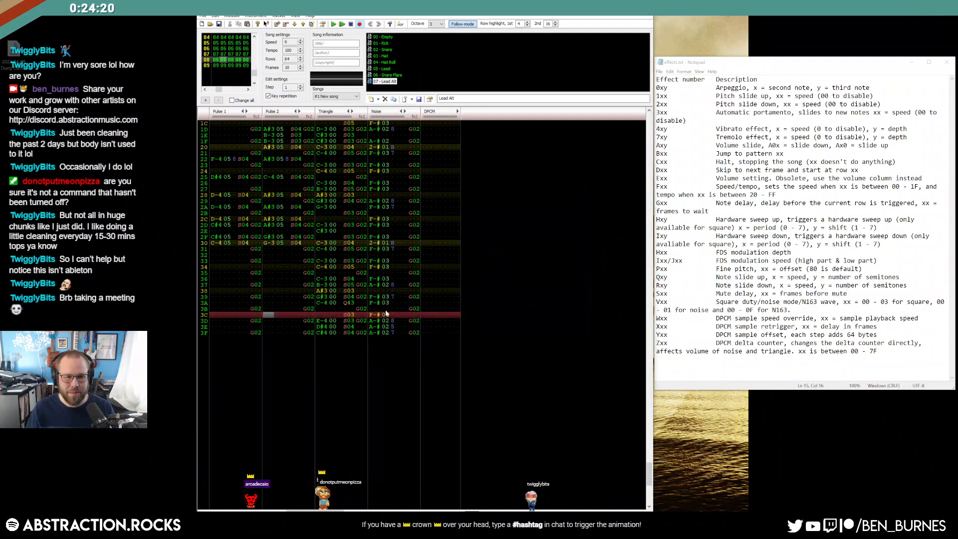
double_click(390, 82)
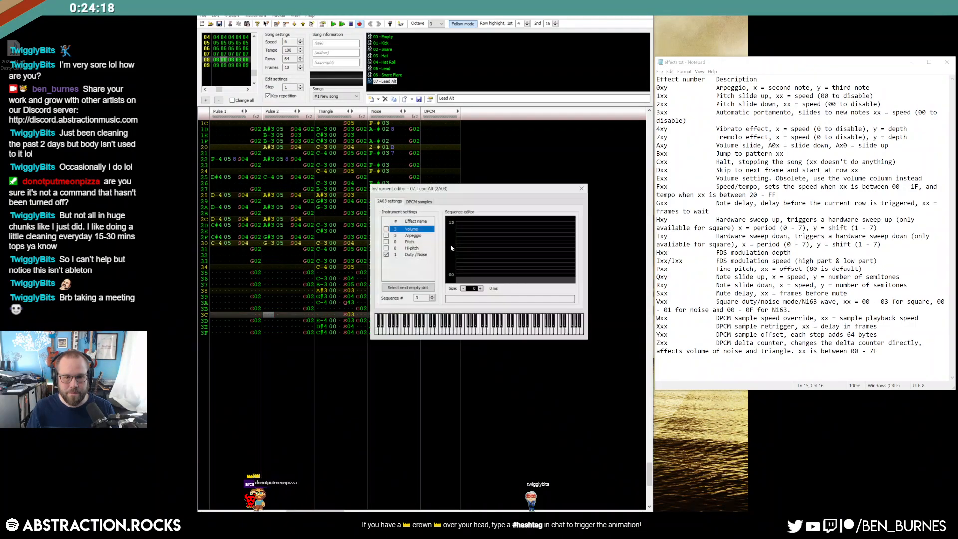
click(461, 247)
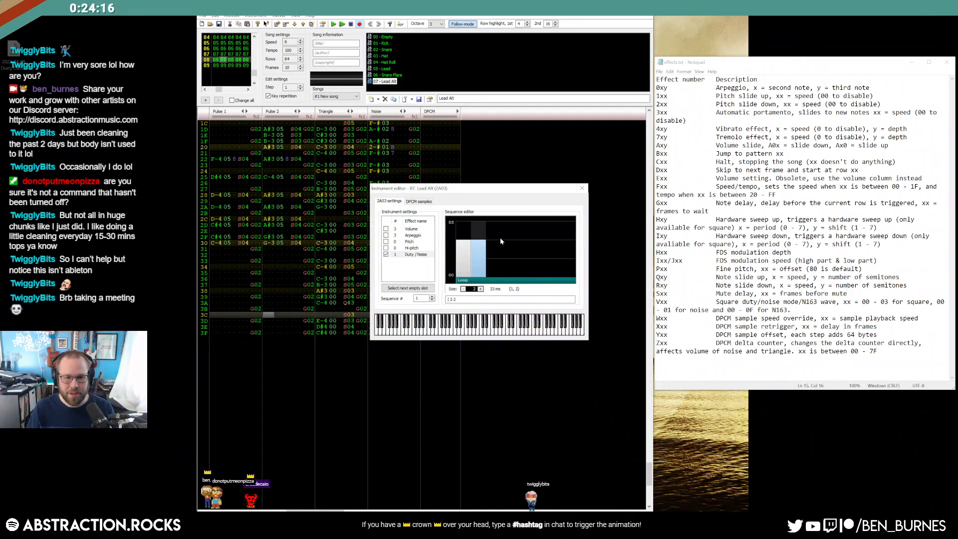
click(466, 260)
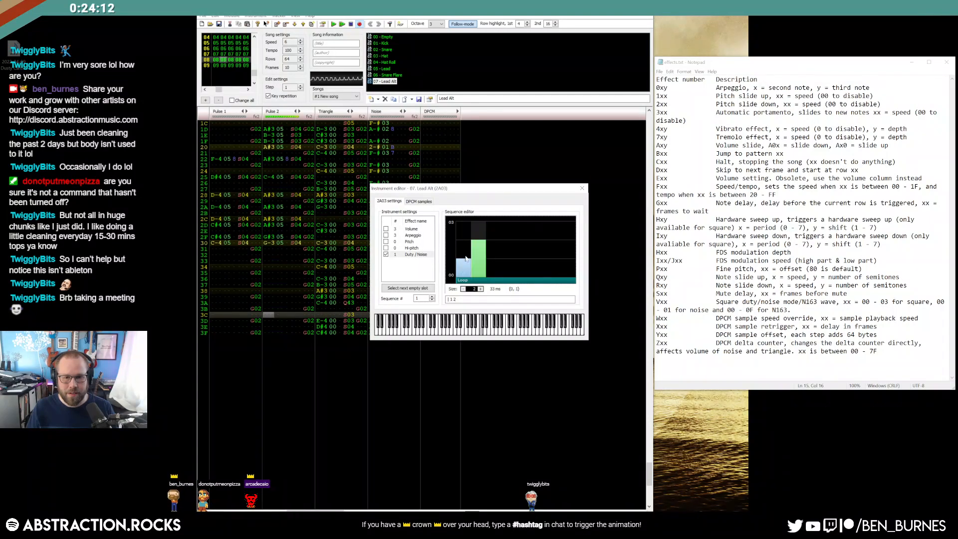
key(q)
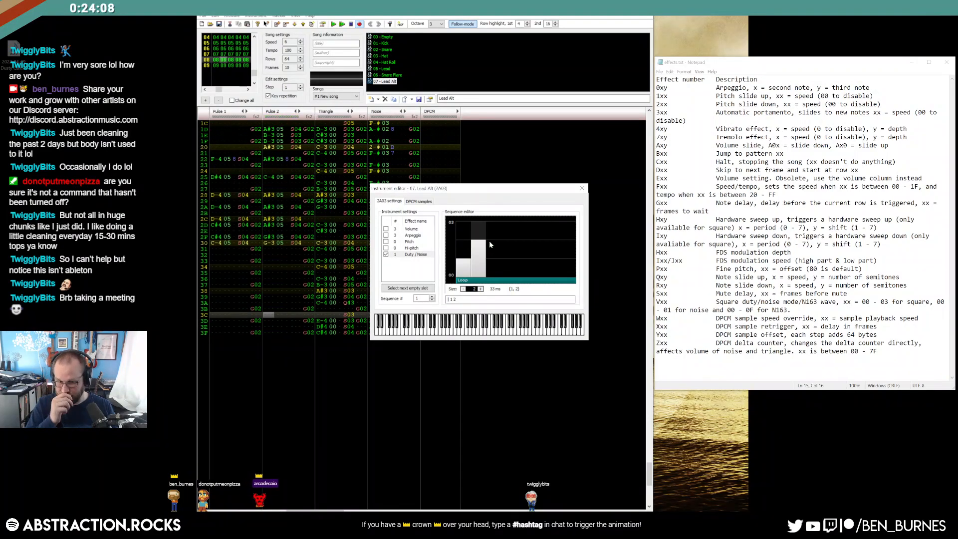
click(582, 188)
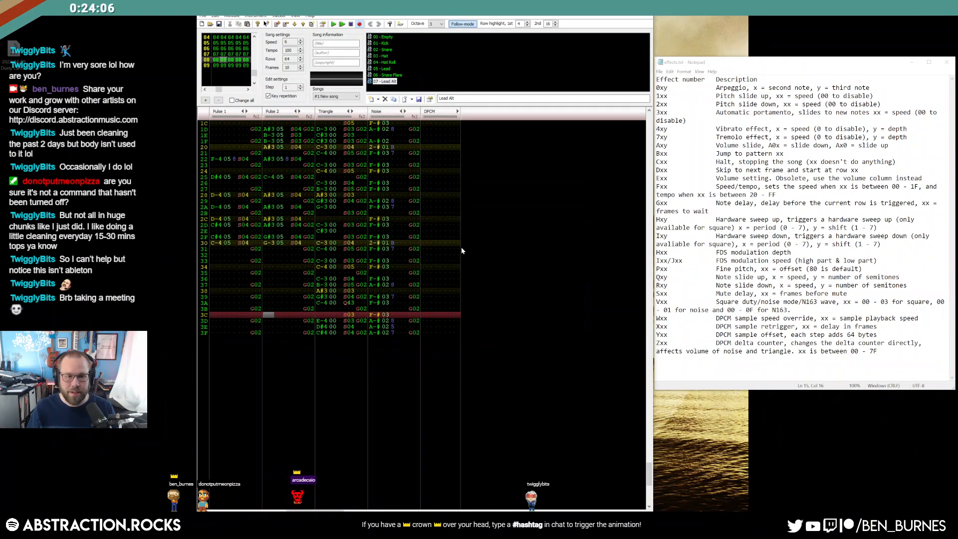
Enter Lead Alt notes in frame 08 of Pulse 1: D-4 at row 38 and A#3 at row 3C.
scroll(288, 269, up, 4)
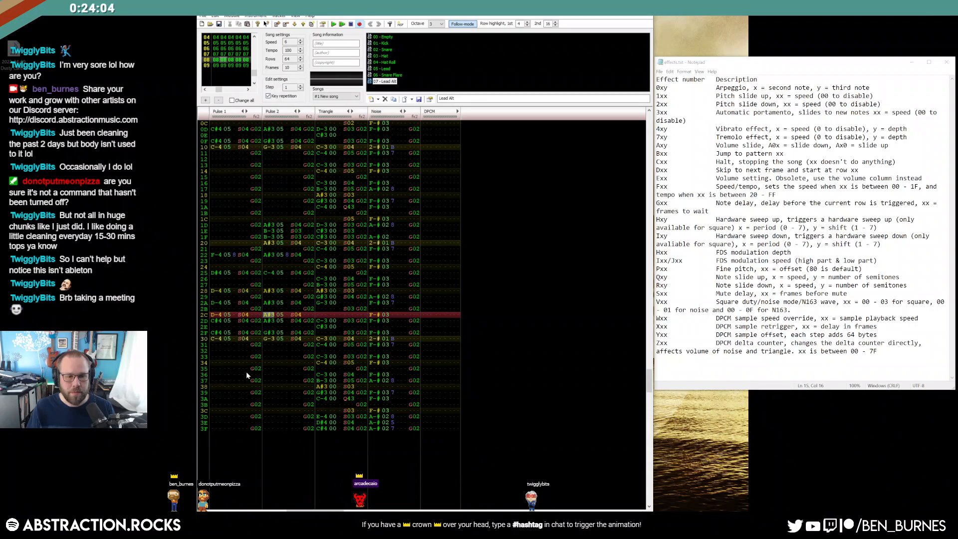
click(218, 363)
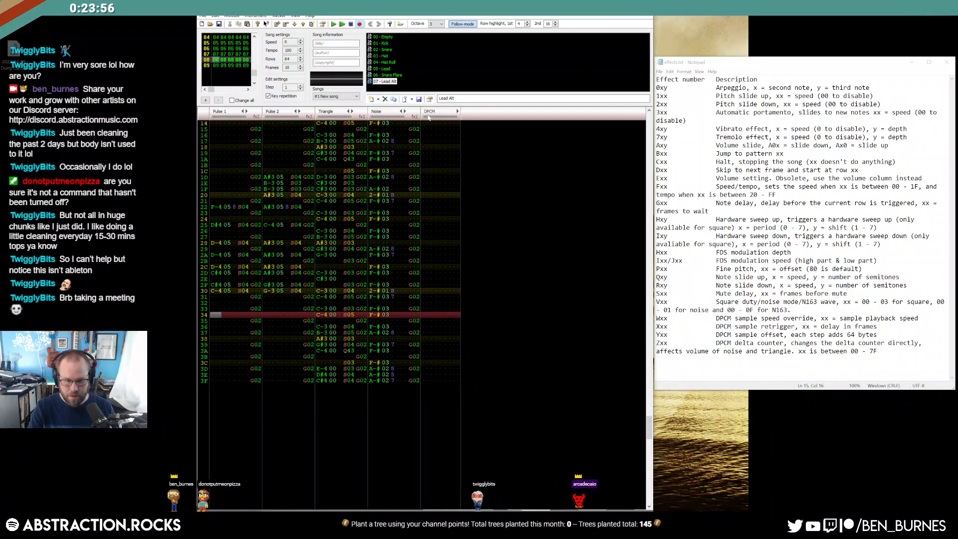
key(Down)
key(Down)
key(Down)
key(Down)
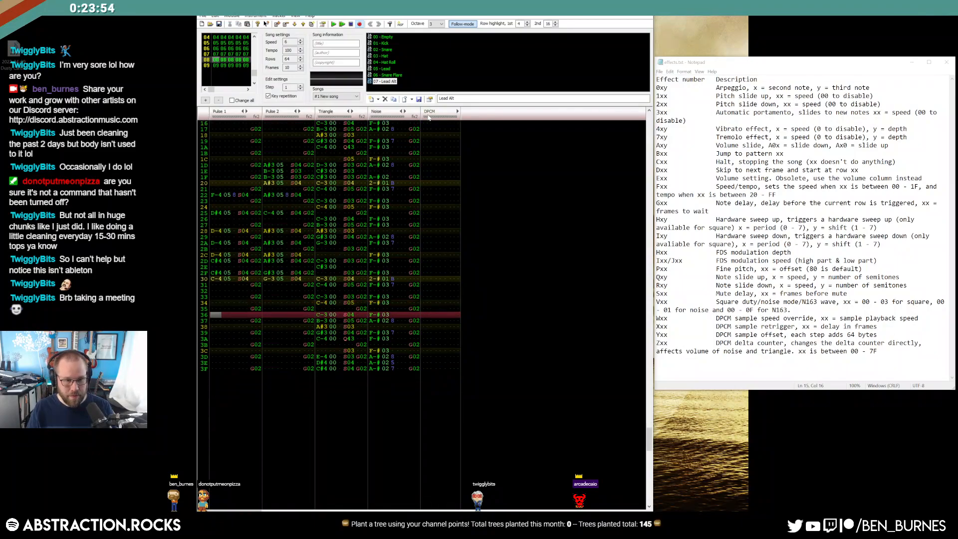
key(w)
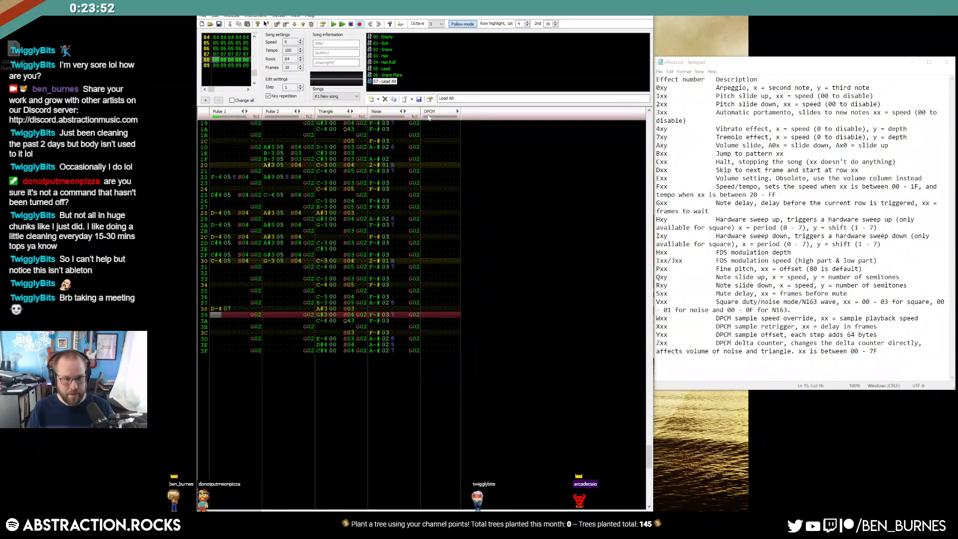
key(Down)
key(Down)
key(Down)
key(j)
Set the volume of the Pulse 1 notes at rows 38 and 3C to A.
key(Up)
key(Up)
key(Up)
key(Up)
key(Up)
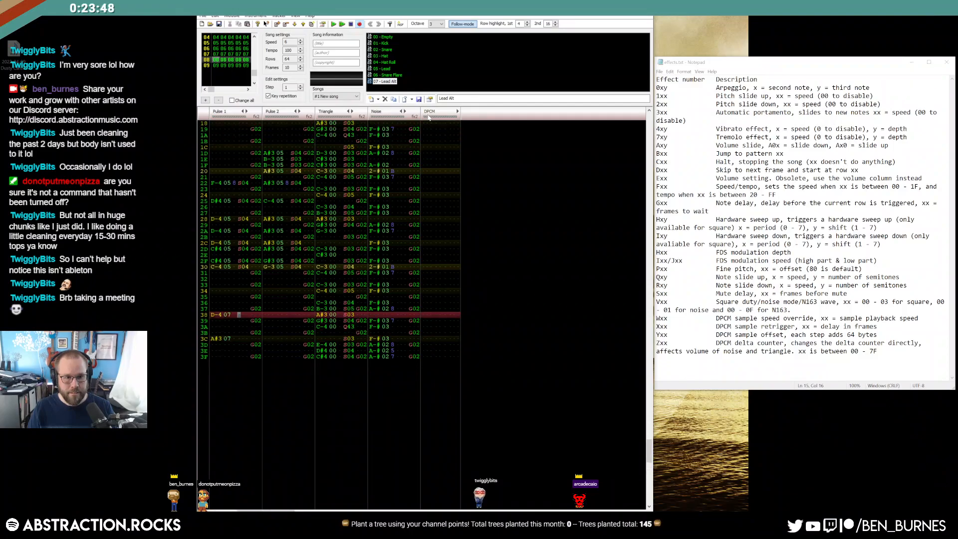
key(a)
key(Down)
key(Down)
key(Down)
key(a)
key(Up)
Add the volume slide effect A03 to the Pulse 1 note at row 38 and play the passage.
key(Up)
key(Up)
key(Up)
key(Up)
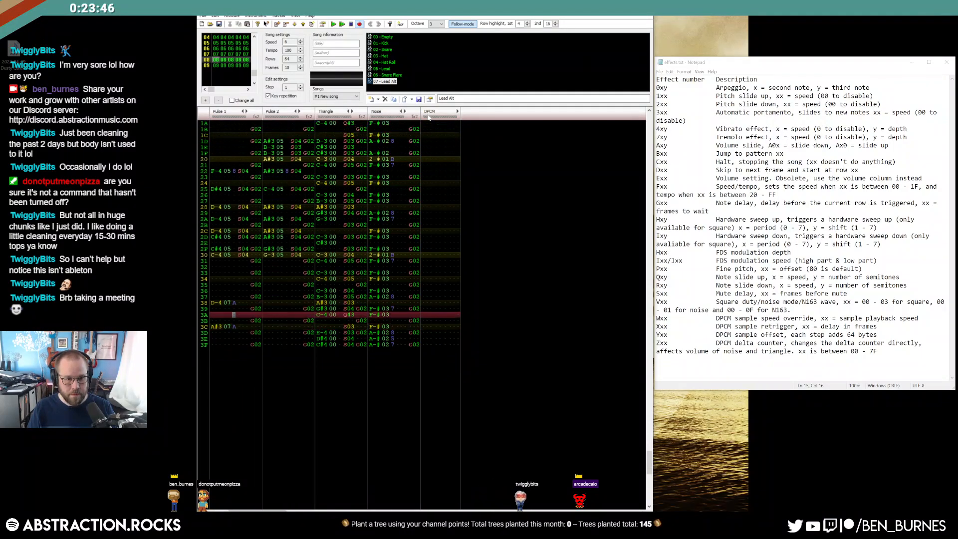
key(Right)
key(a)
key(0)
key(3)
key(Down)
key(Down)
key(Down)
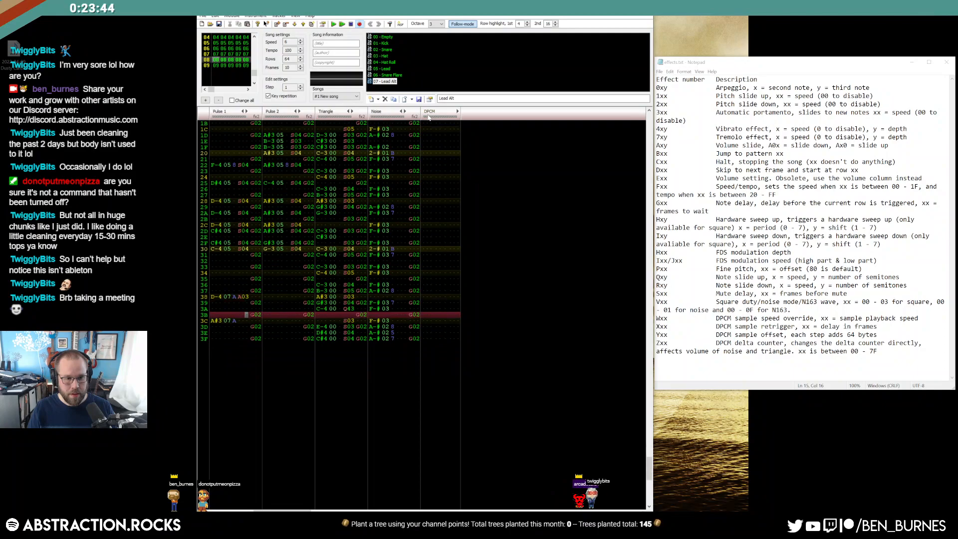
key(Left)
key(Left)
key(Down)
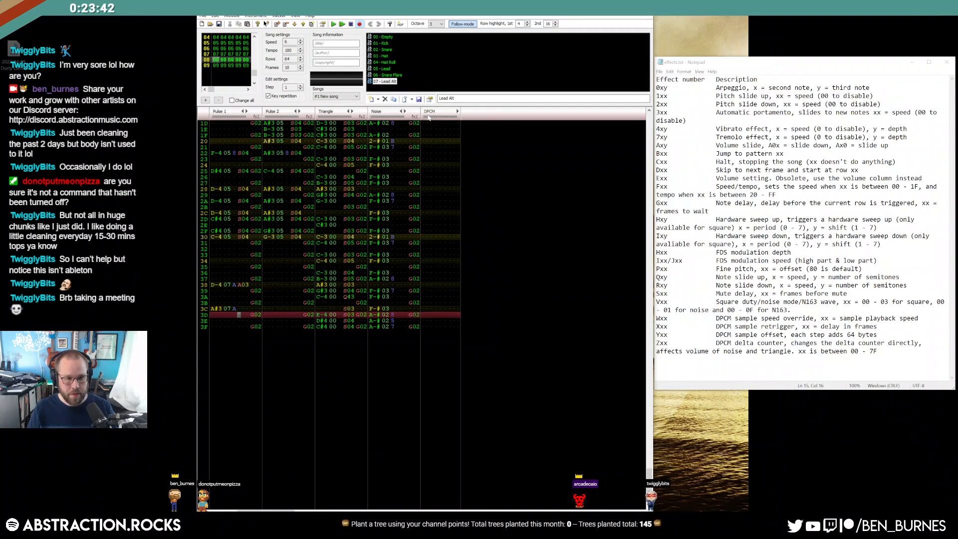
key(Down)
key(Return)
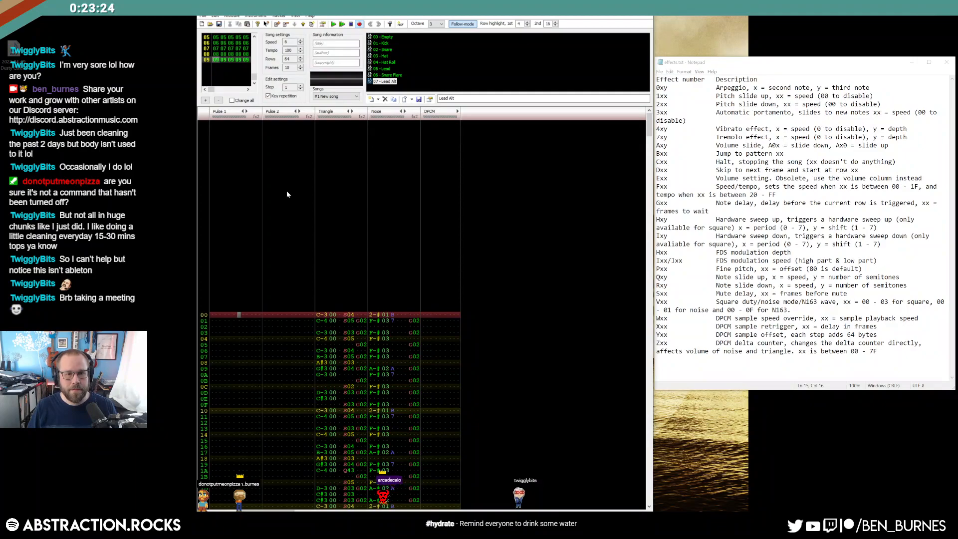
scroll(287, 195, up, 11)
drag(216, 198, 309, 505)
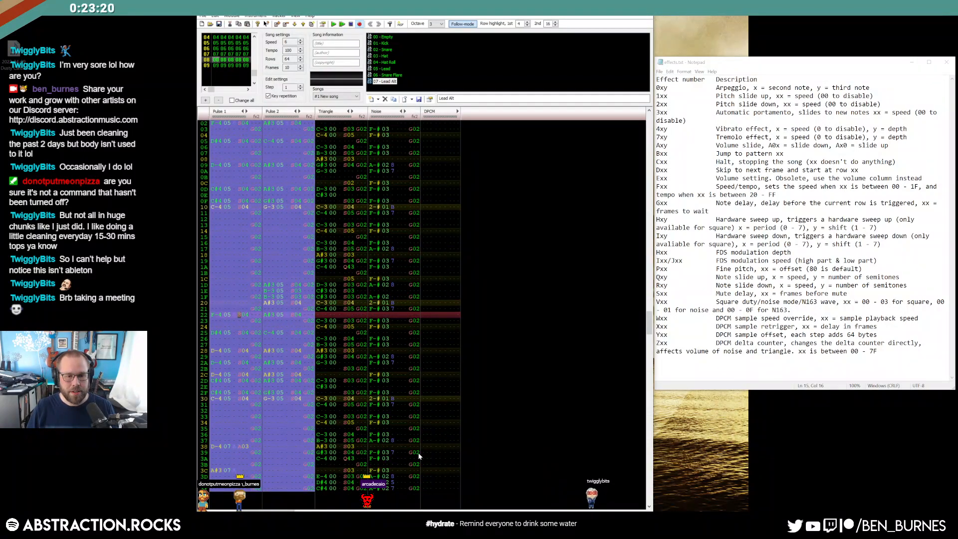
scroll(380, 399, down, 4)
click(228, 355)
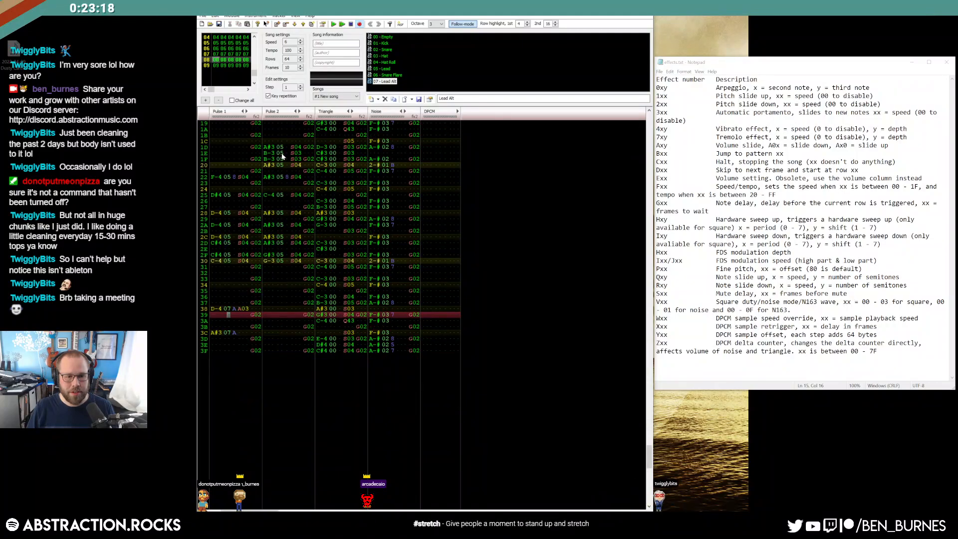
Reopen the Lead Alt instrument, enable Volume sequence 3 and give it 10 steps.
double_click(388, 82)
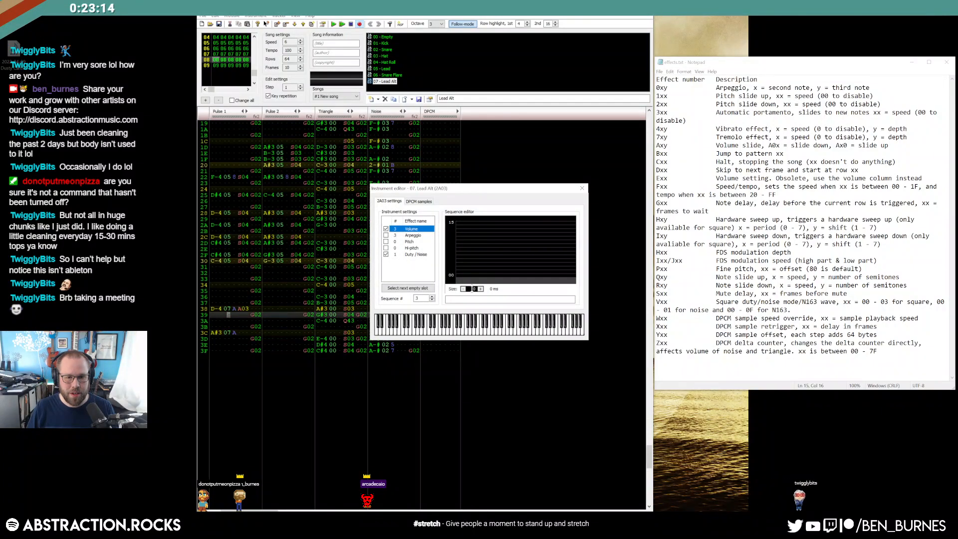
text(18)
key(Down)
key(Down)
key(Down)
key(Down)
key(Down)
key(Down)
key(Down)
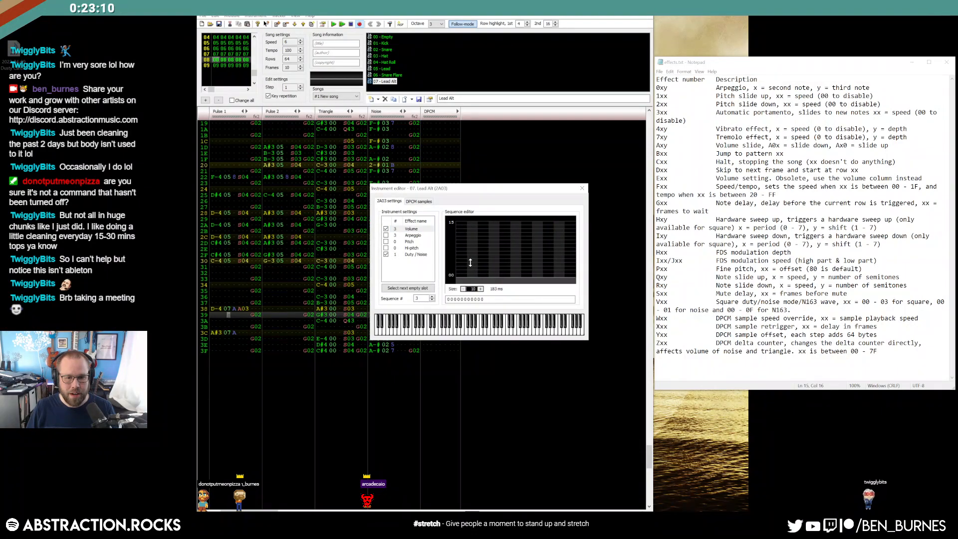
key(Down)
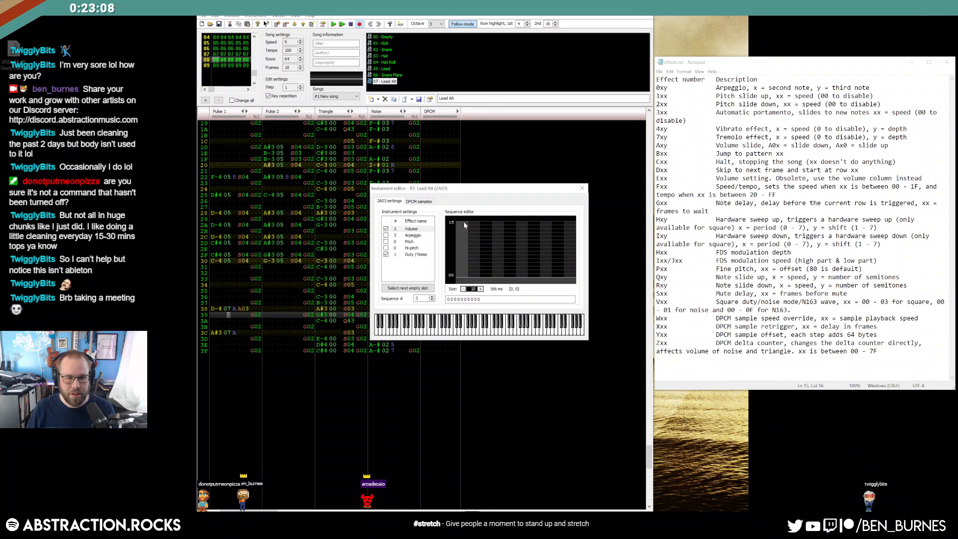
Draw Lead Alt's volume envelope as an even descent from 15 to 0 over 16 steps and close the instrument editor.
mouse_move(463, 222)
mouse_down()
mouse_move(494, 233)
mouse_move(477, 225)
mouse_up()
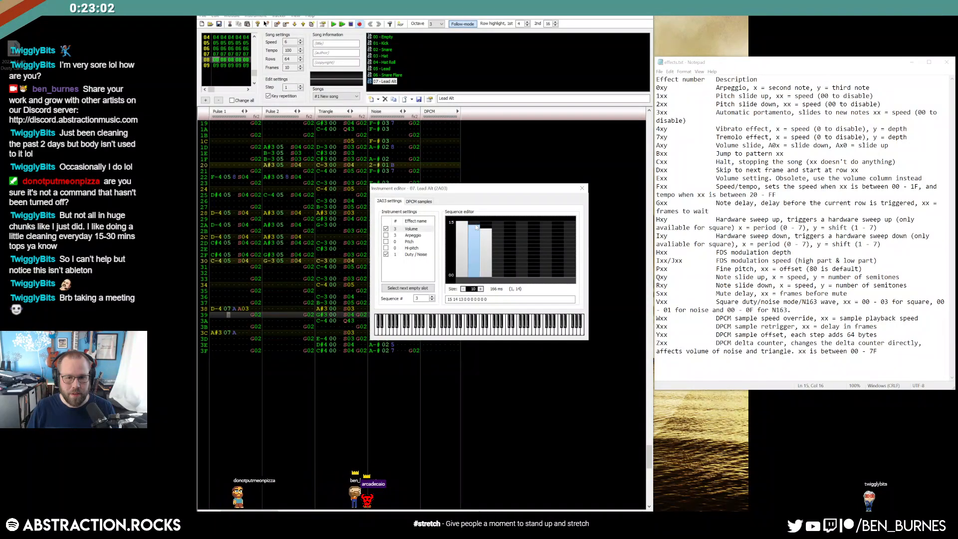
drag(494, 229, 569, 258)
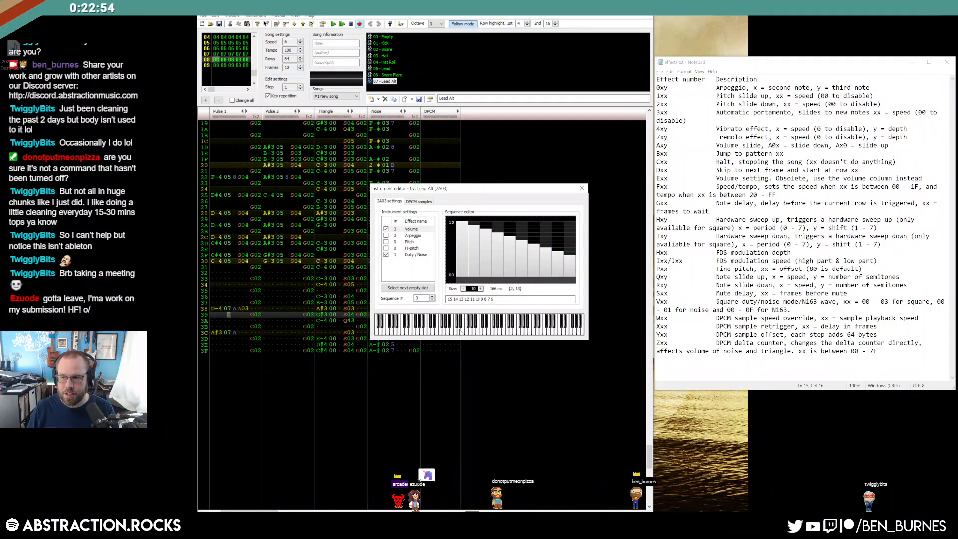
drag(473, 291, 473, 286)
click(522, 259)
click(529, 266)
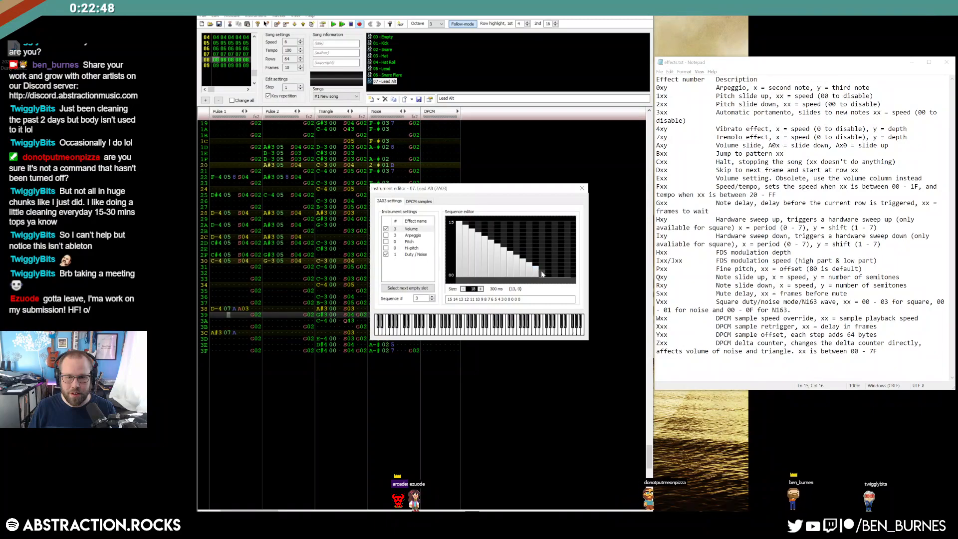
drag(472, 288, 473, 290)
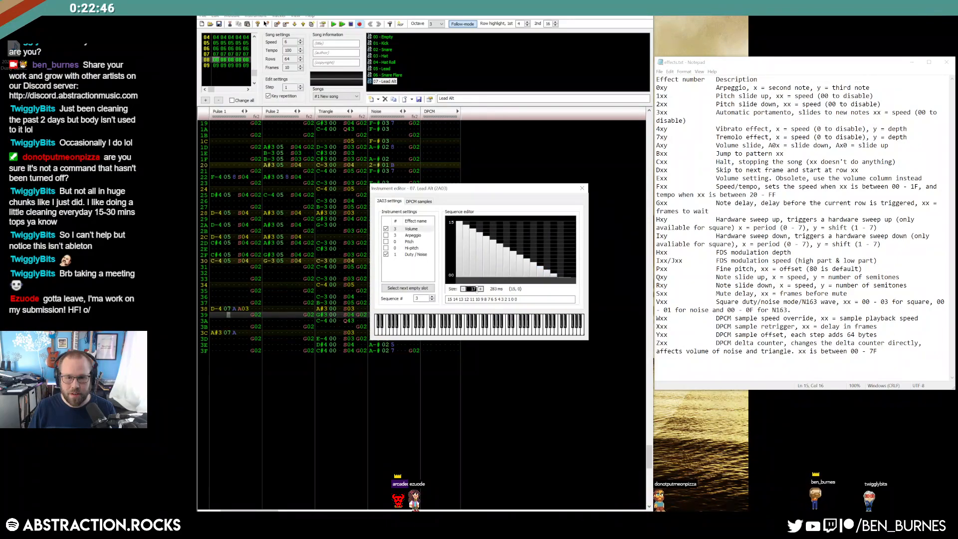
click(477, 290)
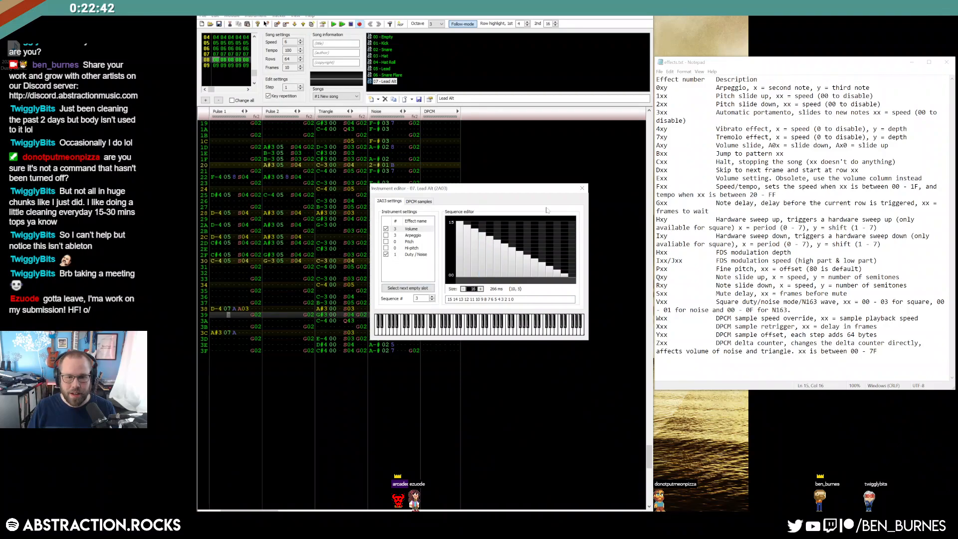
click(582, 188)
Delete the A03 effect at row 38 of Pulse 1 and listen to the passage.
click(239, 309)
key(Delete)
key(Down)
key(Down)
key(Down)
key(Down)
key(Down)
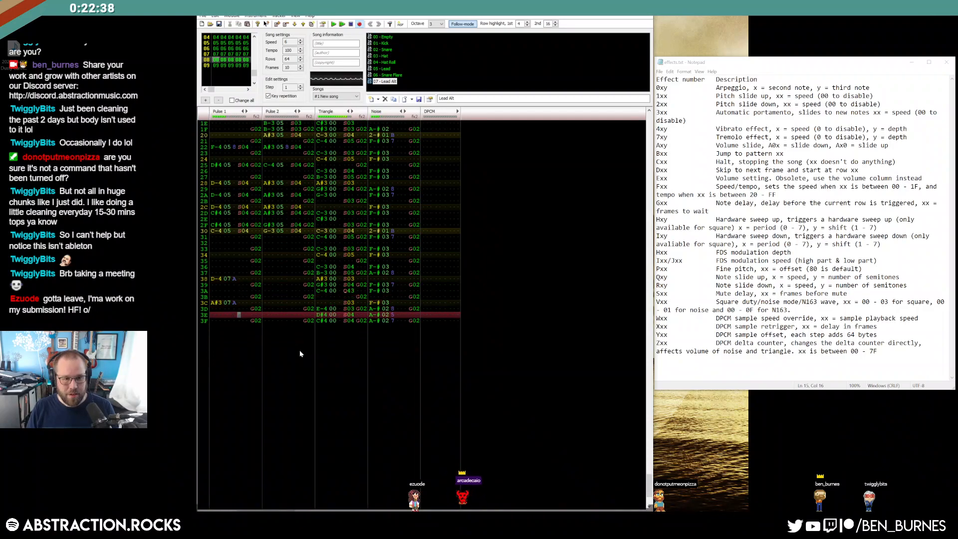
Set the volume of the Pulse 1 notes at rows 38 and 3C to C and play the passage.
key(Up)
key(Up)
key(Up)
key(Up)
key(Up)
key(Up)
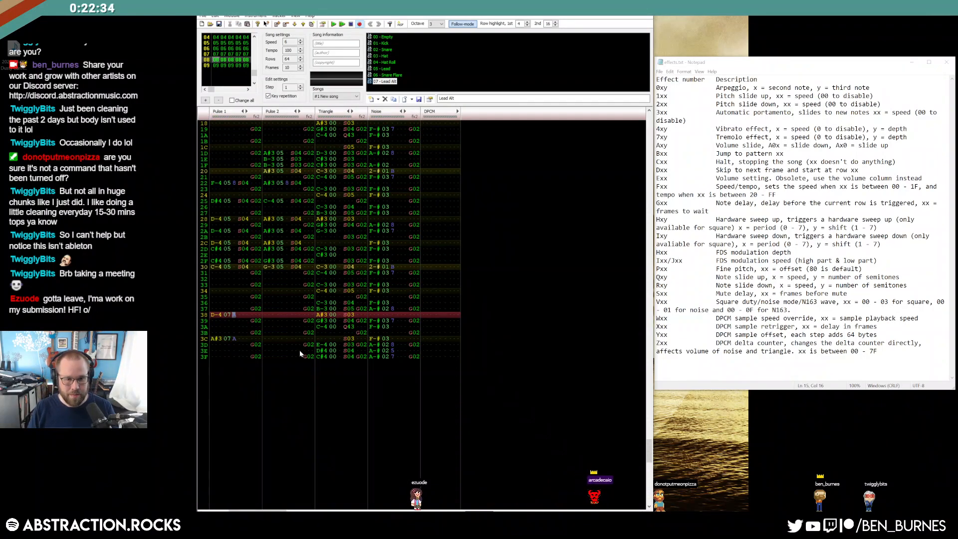
text(c)
key(Down)
key(Down)
text(c)
key(Down)
key(Up)
text(c)
key(Return)
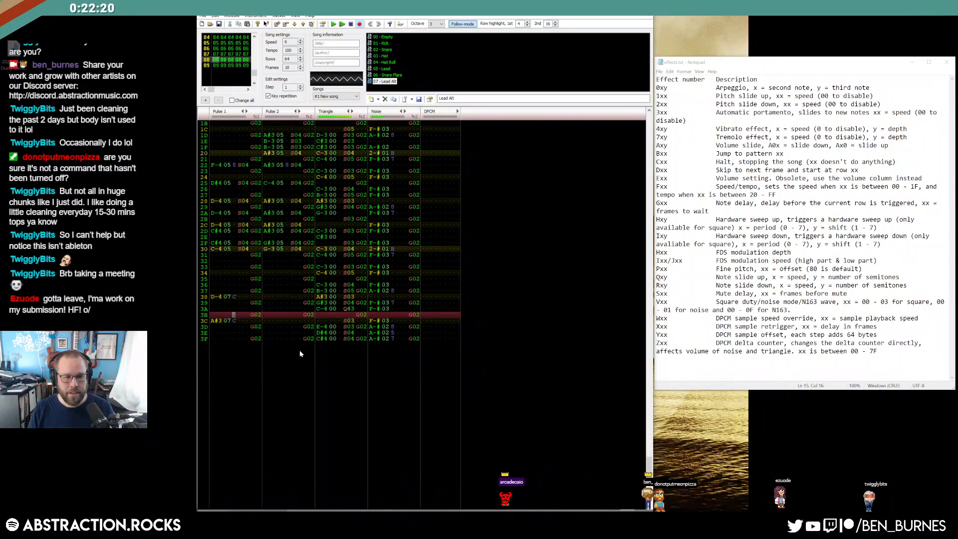
key(Return)
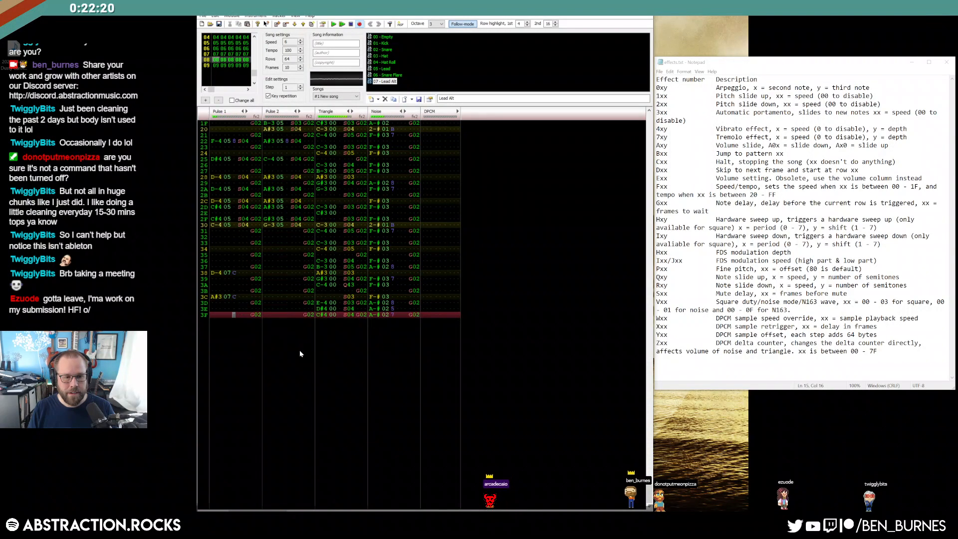
Reopen the Lead Alt instrument and lengthen its volume sequence to 32 steps.
double_click(392, 81)
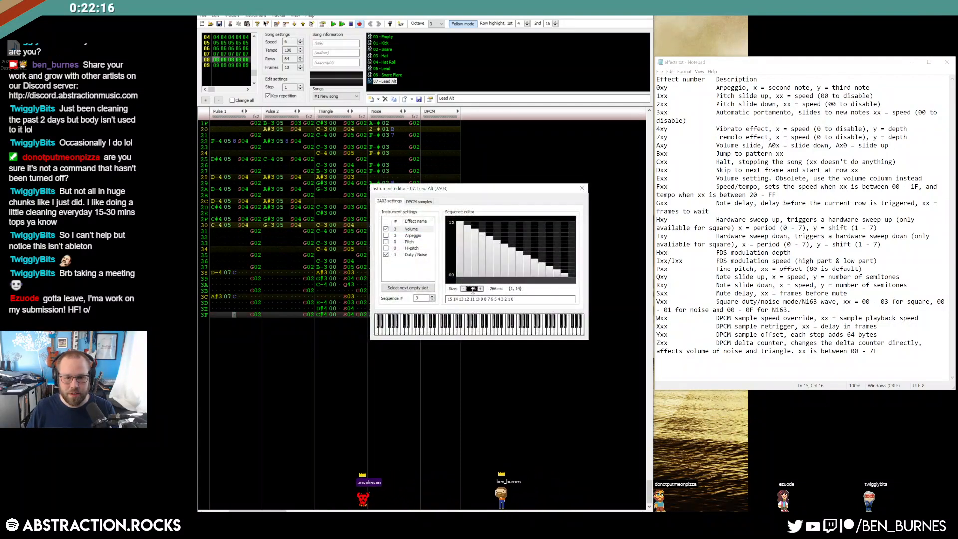
click(480, 289)
click(481, 289)
click(480, 289)
click(480, 289)
click(481, 289)
click(481, 288)
click(480, 289)
click(480, 289)
click(481, 289)
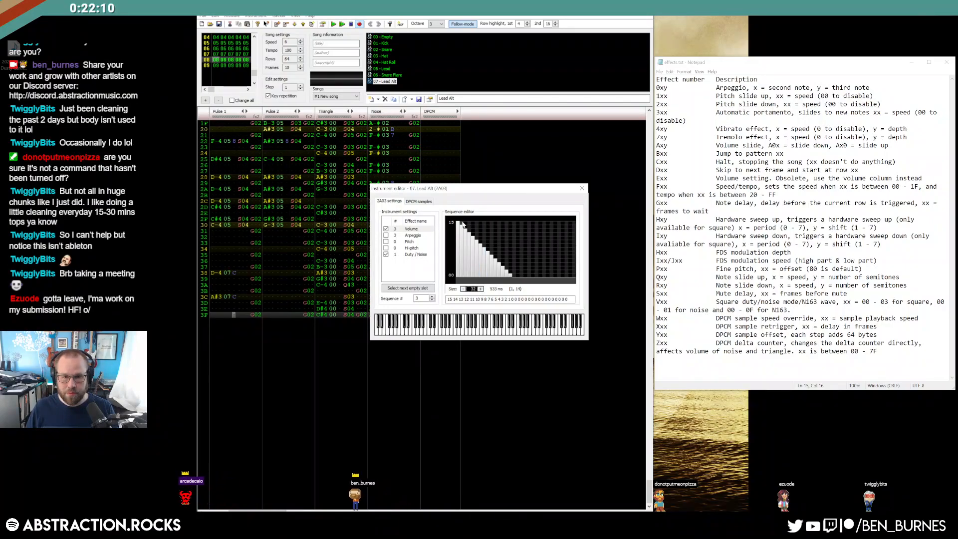
Redraw Lead Alt's volume envelope as a slower descent from 15 to 0, holding levels 14 to 1 for two steps each.
click(465, 227)
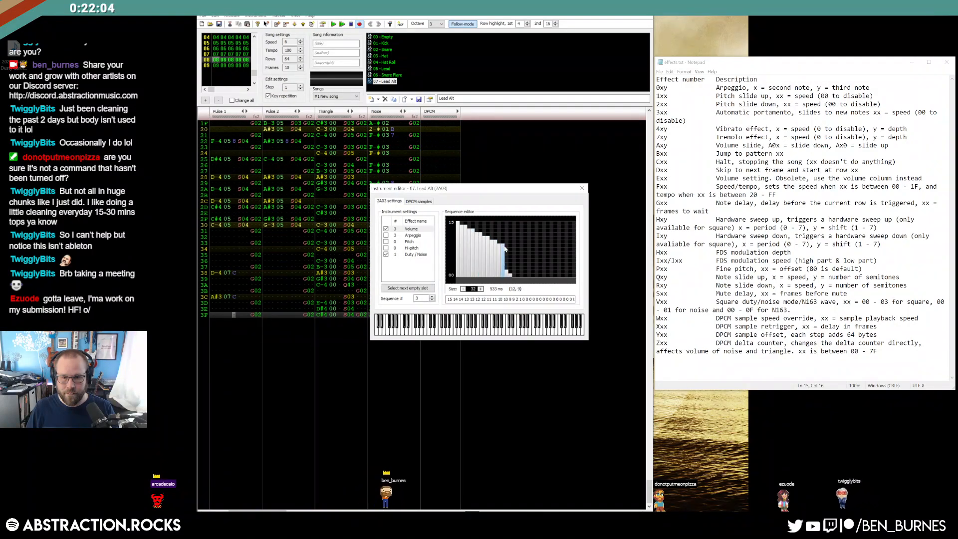
drag(516, 254, 540, 269)
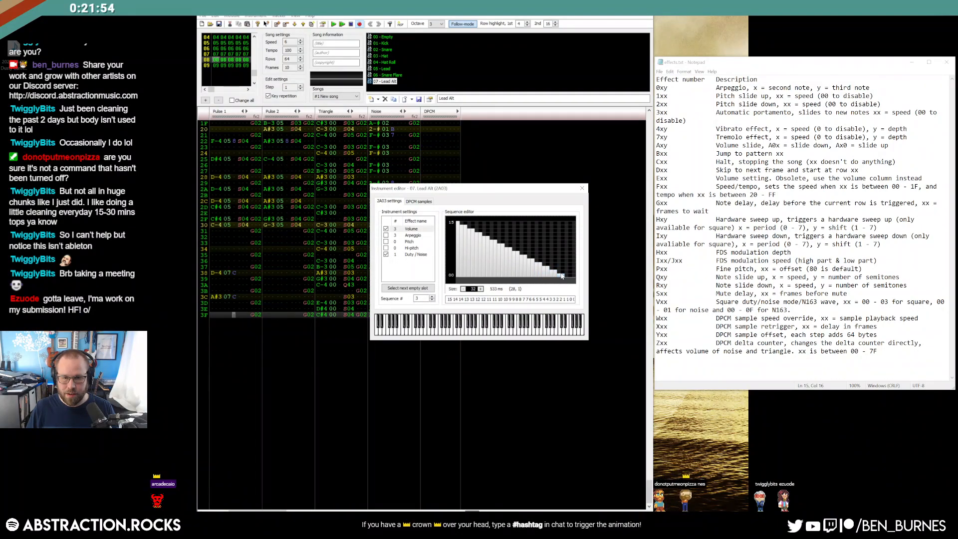
click(581, 188)
Play frame 08 from row 38 to hear the lengthened Lead Alt notes, and stop playback.
click(217, 273)
key(F7)
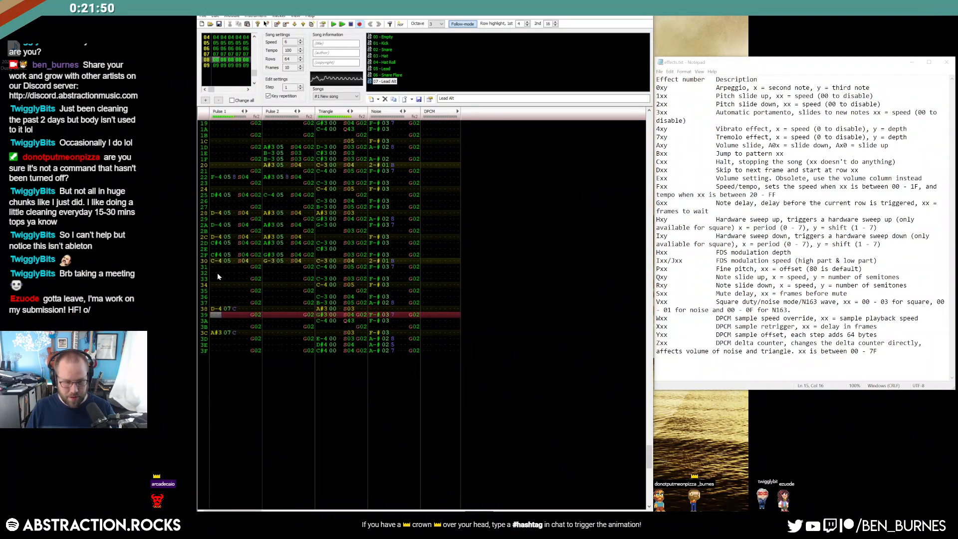
key(F8)
scroll(437, 315, up, 5)
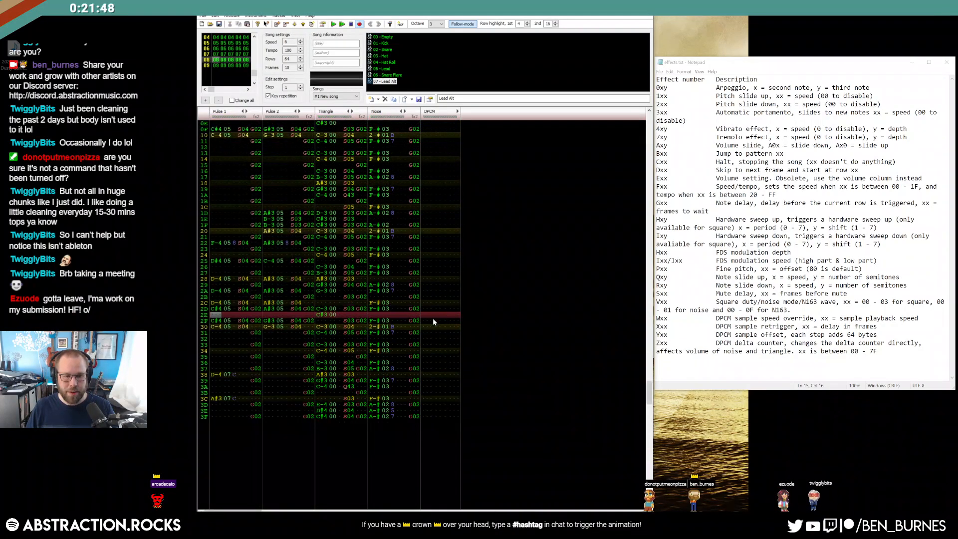
Set the volume of the Pulse 1 notes at rows 38 and 3C in frame 08 to A and play the passage.
click(235, 374)
text(a)
key(Down)
key(Down)
key(Down)
text(a)
key(F7)
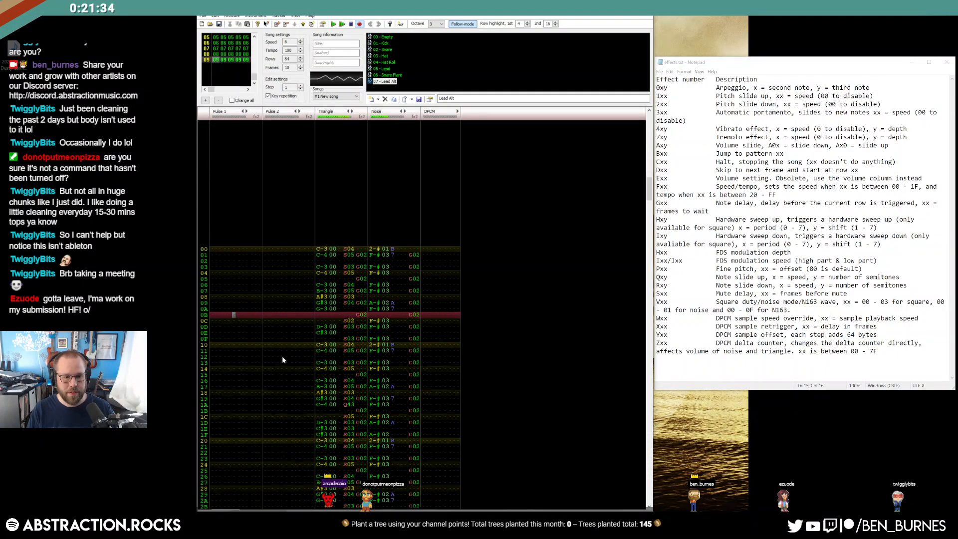
Copy all Pulse 1 and Pulse 2 rows of frame 08 and paste them into frame 09.
scroll(271, 339, up, 17)
drag(217, 217, 313, 505)
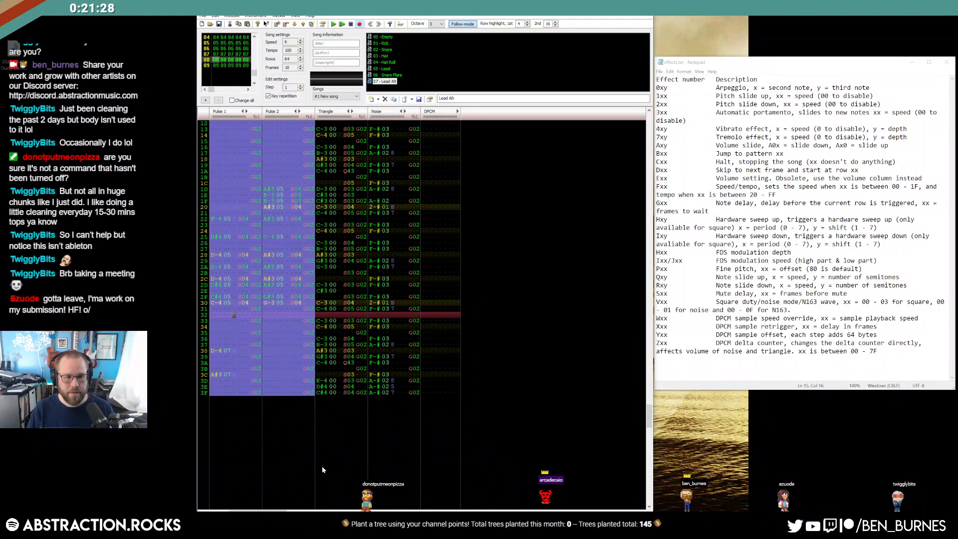
scroll(288, 365, down, 8)
key(ctrl+v)
scroll(280, 338, down, 11)
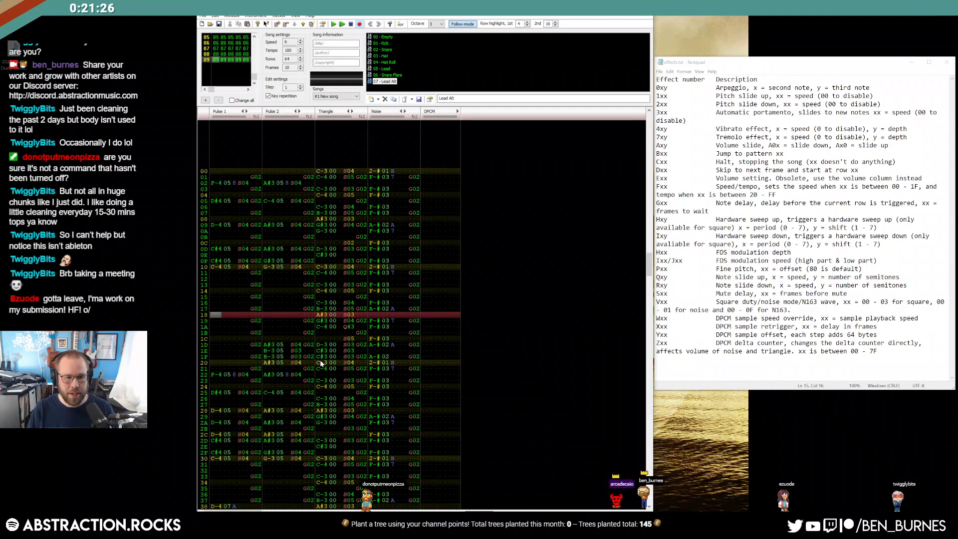
Enter a Lead Alt C-4 with volume A at row 00 of Pulse 1 in frame 09, and play the frame's opening.
scroll(239, 389, up, 11)
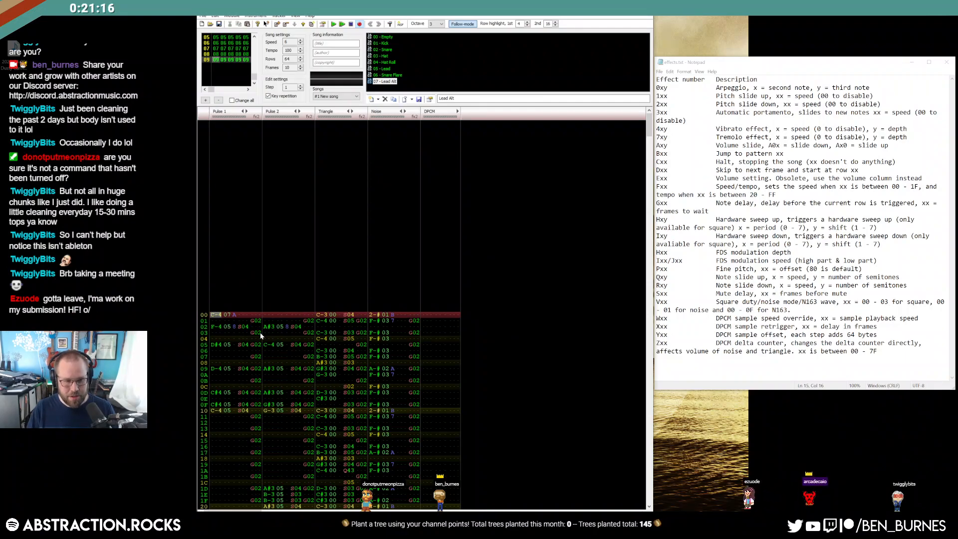
key(Return)
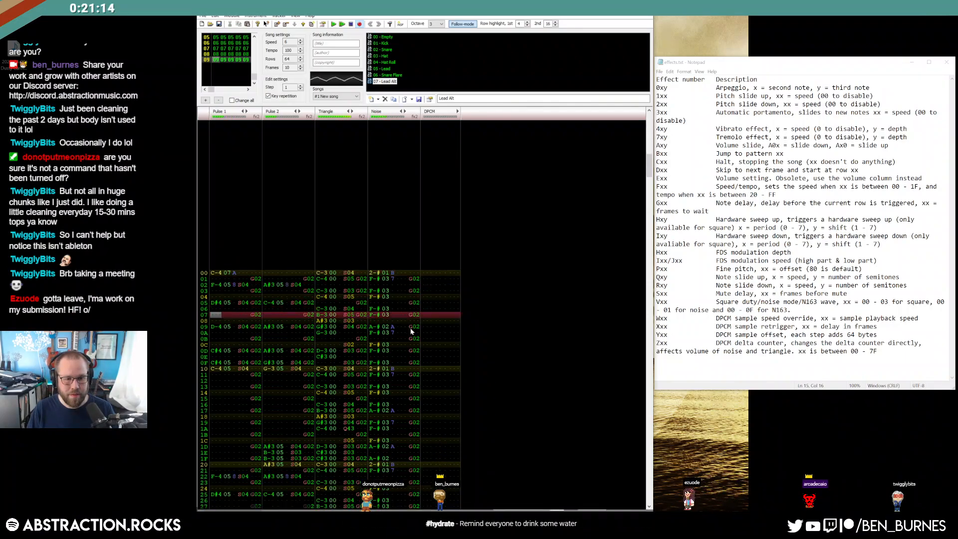
key(Return)
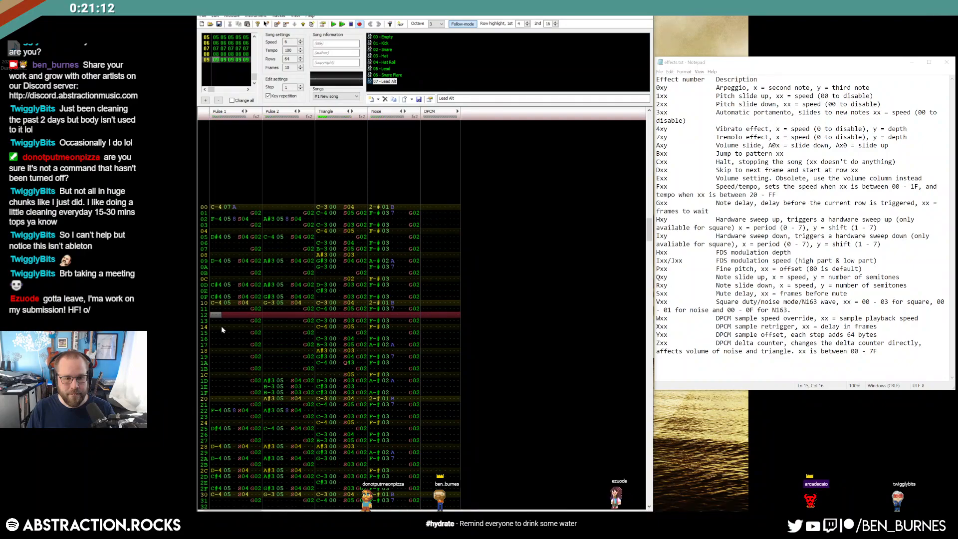
Enter the Lead Alt notes D-4, D#4, F-4 and G-4 on rows 15 to 18 of Pulse 1 in frame 09.
click(217, 325)
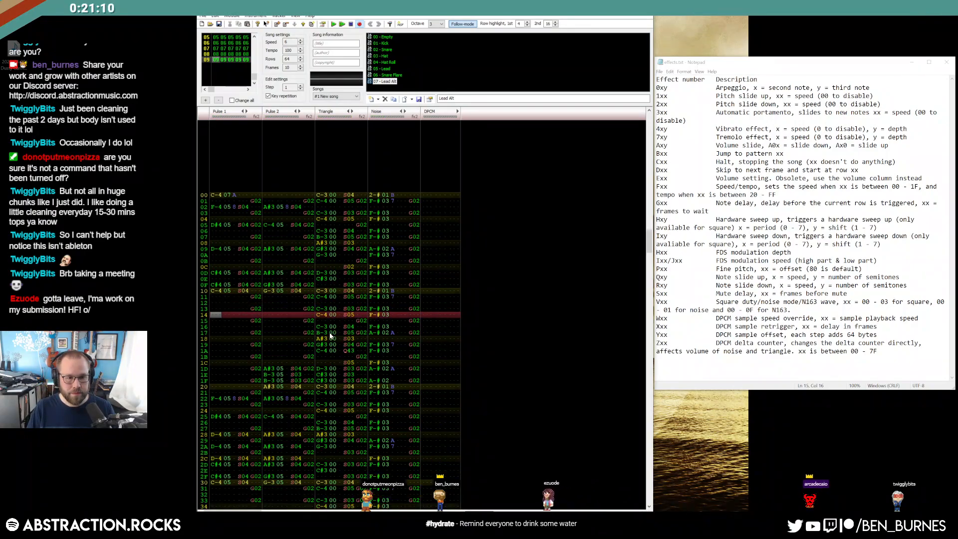
key(Down)
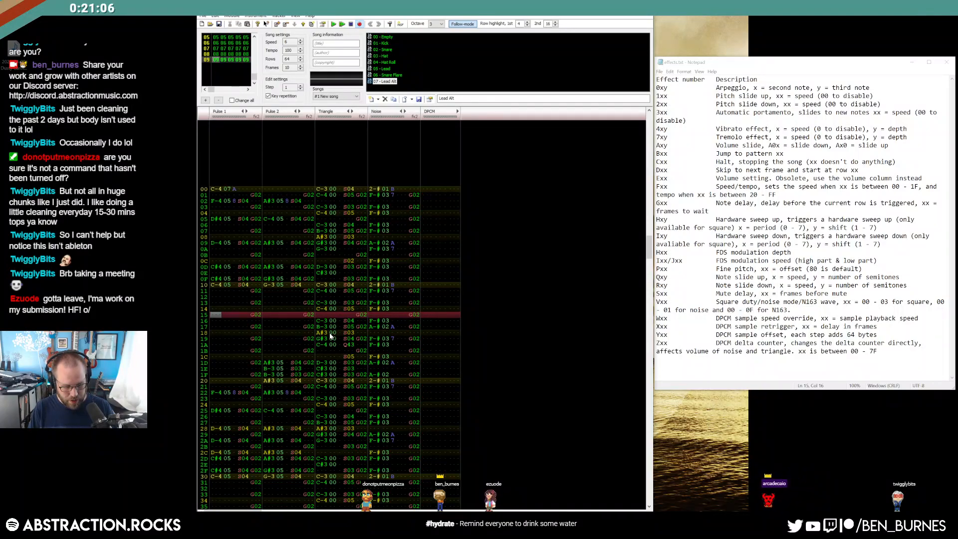
key(w)
key(3)
key(e)
key(Up)
key(r)
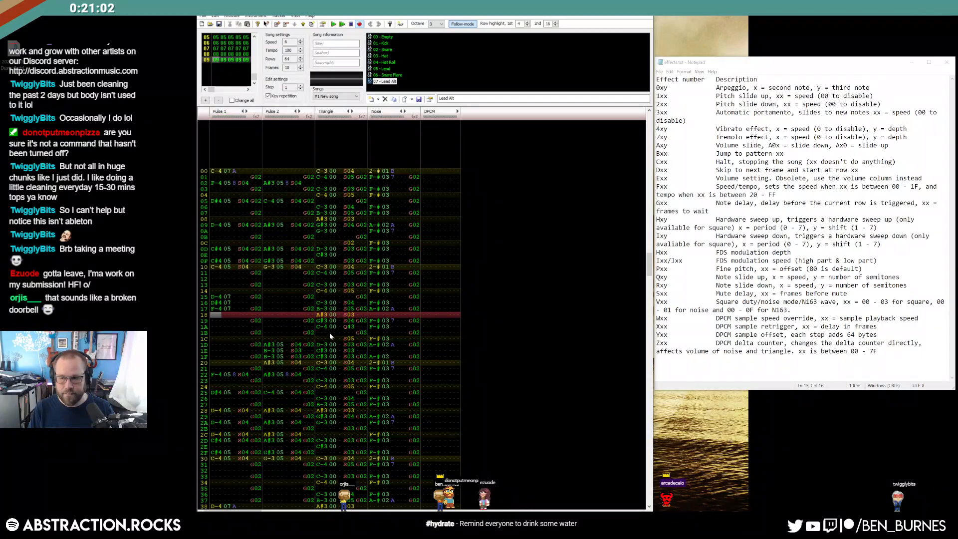
key(t)
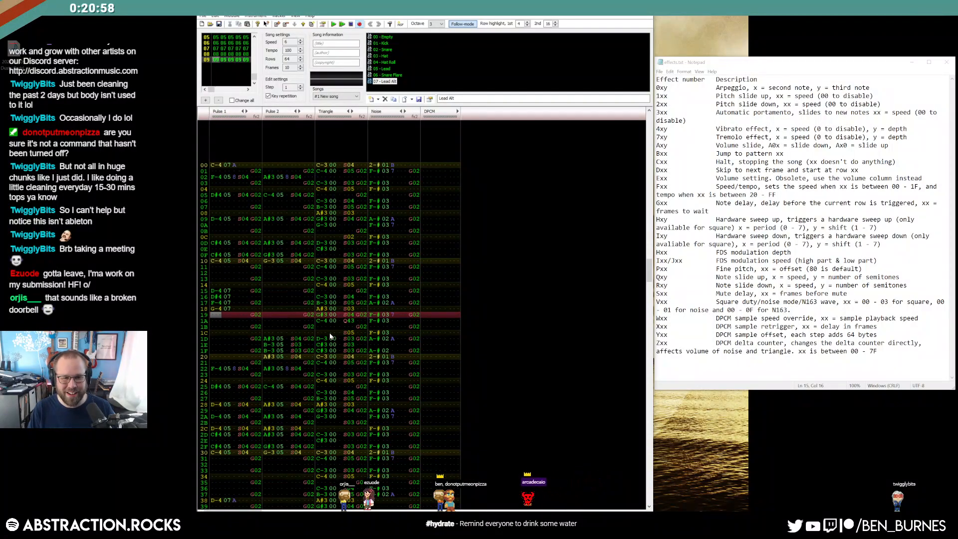
Add the mute delay effect S04 to the Pulse 1 notes at rows 15, 16 and 17, and play frame 09.
key(Return)
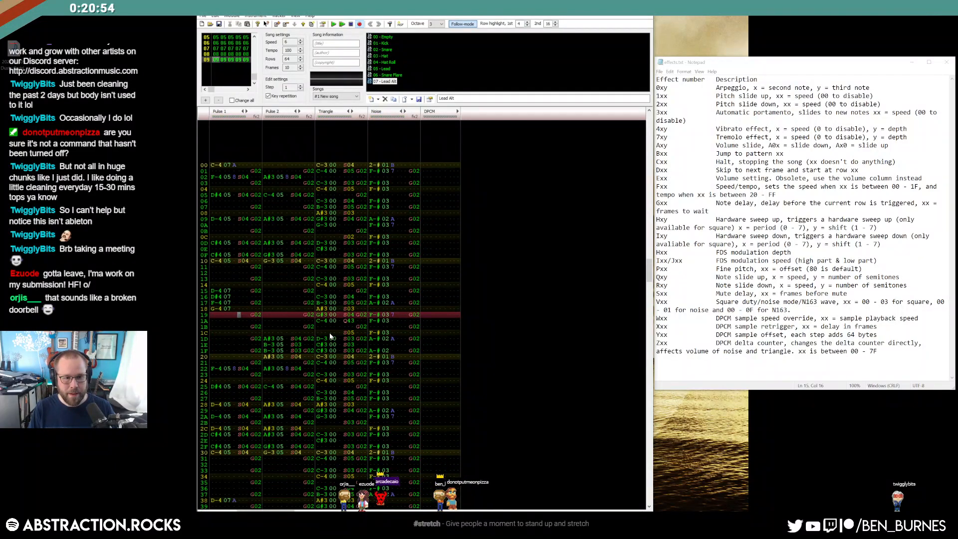
key(Return)
text(sss)
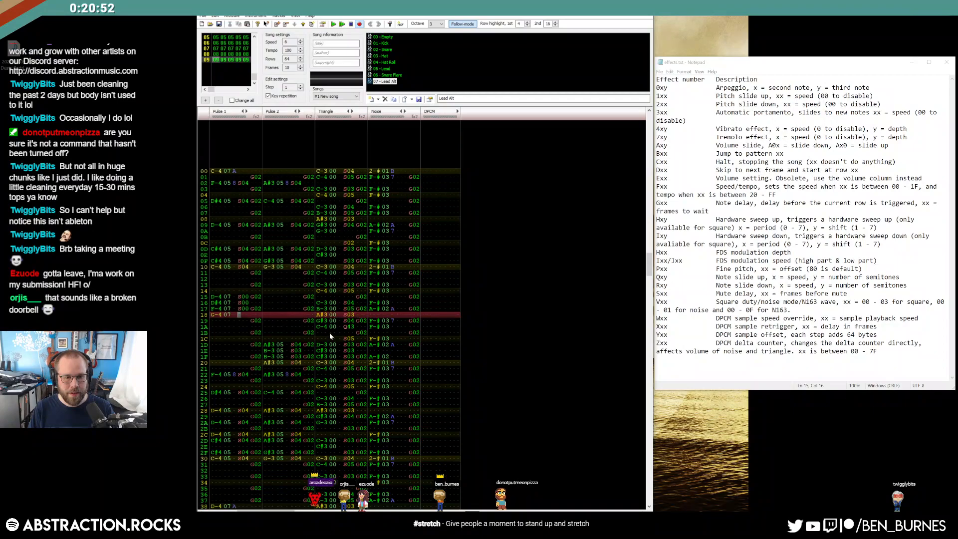
key(Up)
key(Up)
key(Up)
key(Right)
key(Right)
key(Right)
key(Left)
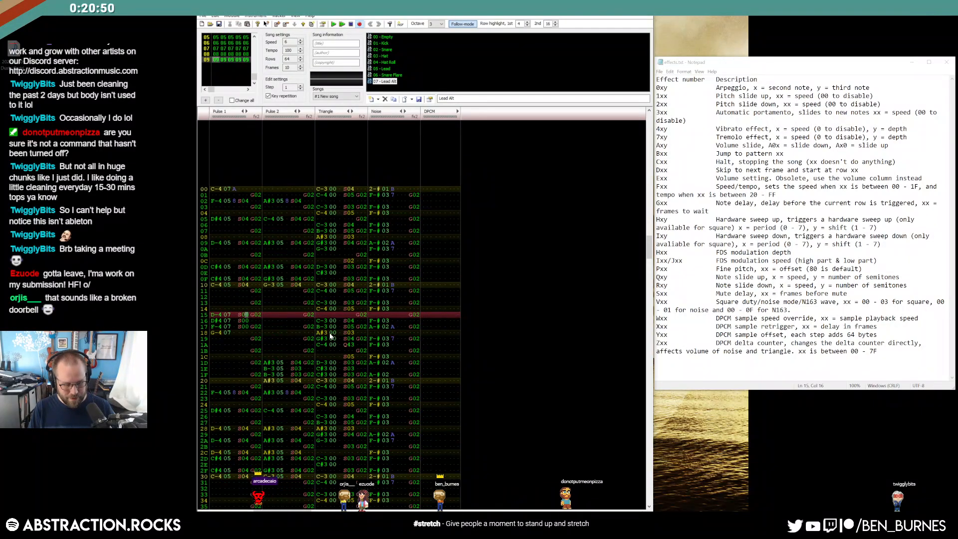
key(Return)
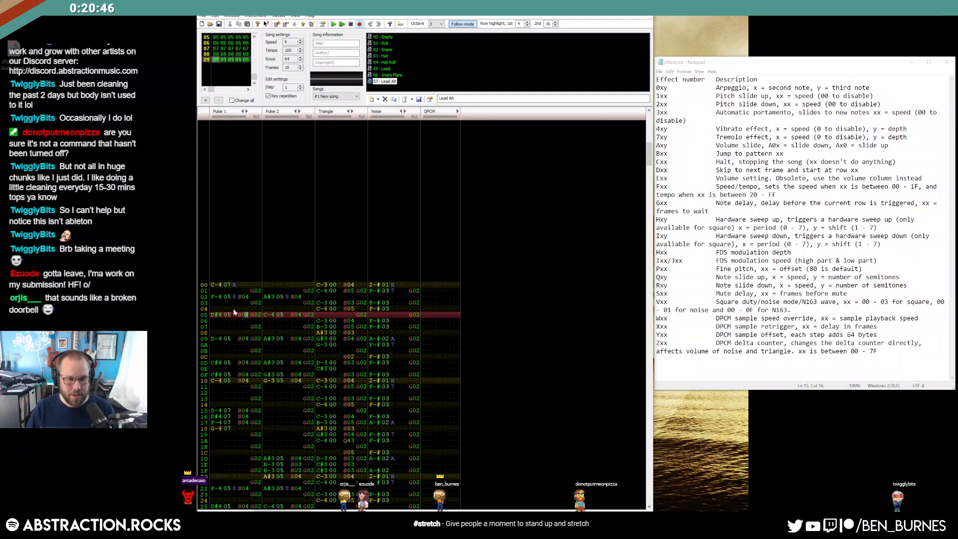
Set the volume of the Pulse 1 D-4 at row 15 to A and play frame 09 again.
click(234, 409)
text(a)
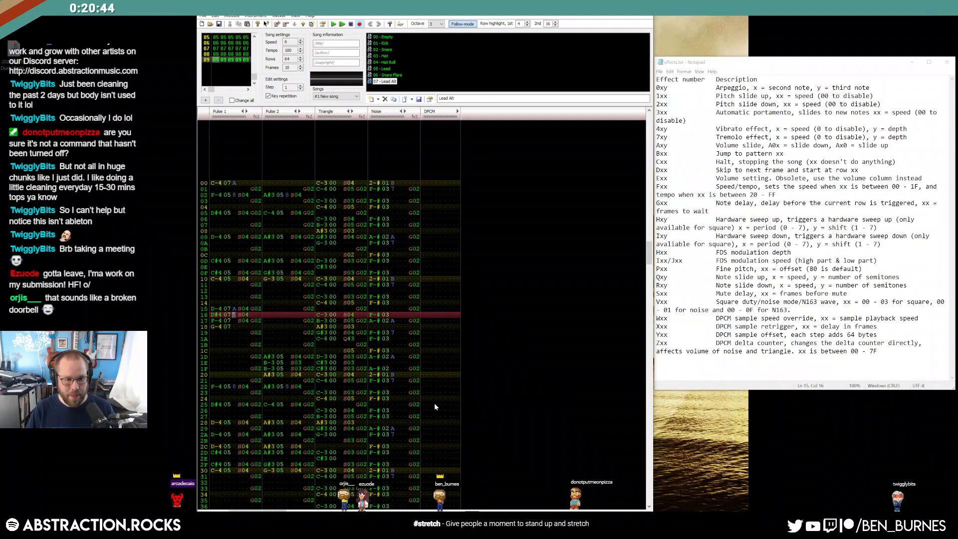
key(Return)
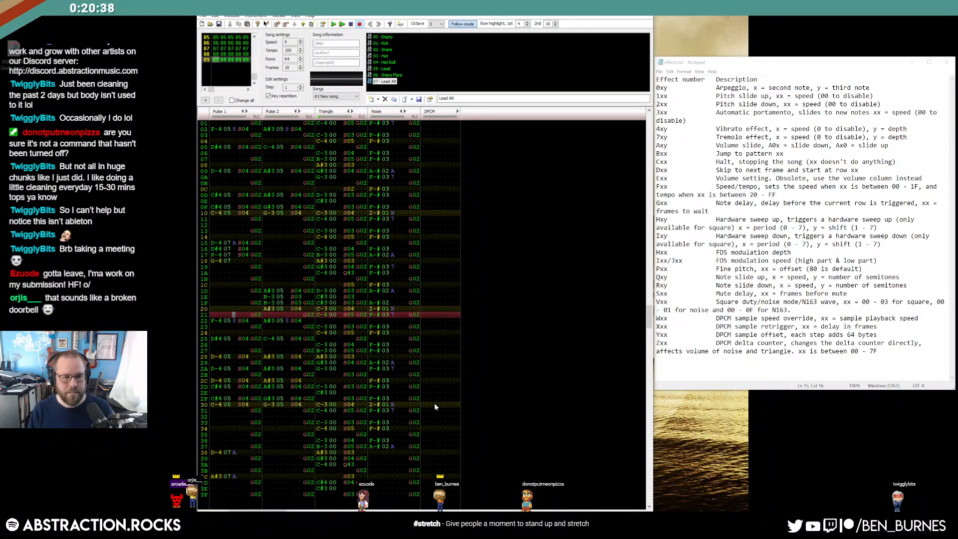
Enter Lead Alt notes G-4, D#4, D-4 and C-4 on Pulse 1 rows 1D to 20, with S04 on rows 1D to 1F.
click(220, 293)
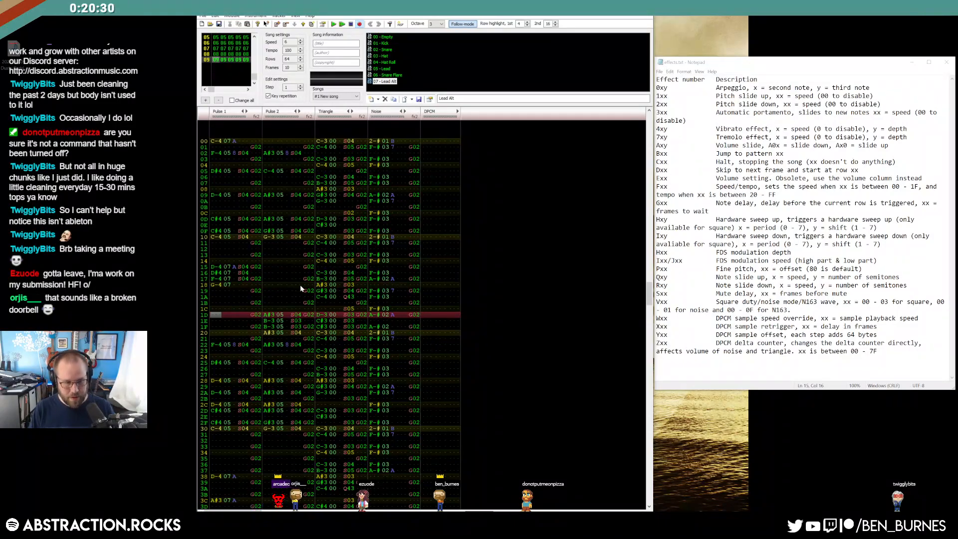
key(b)
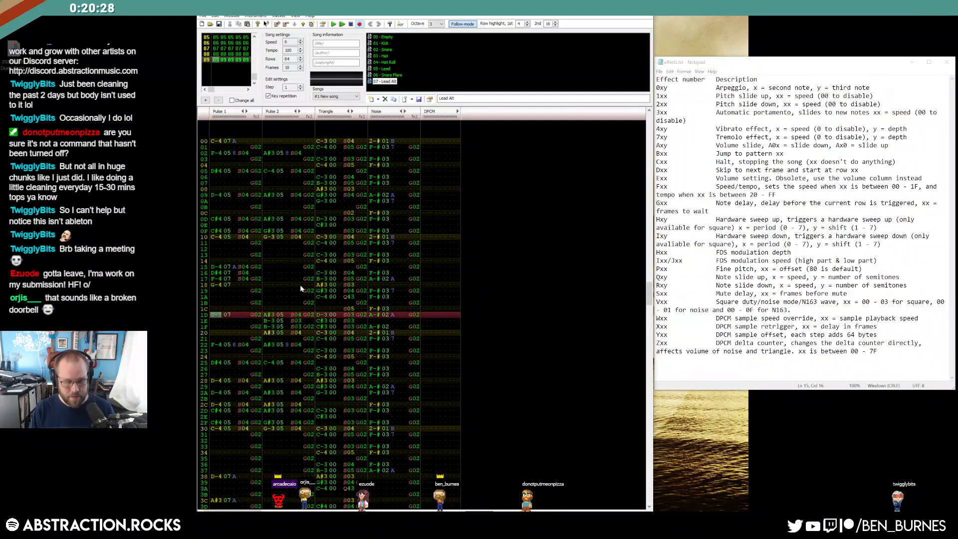
key(t)
key(3)
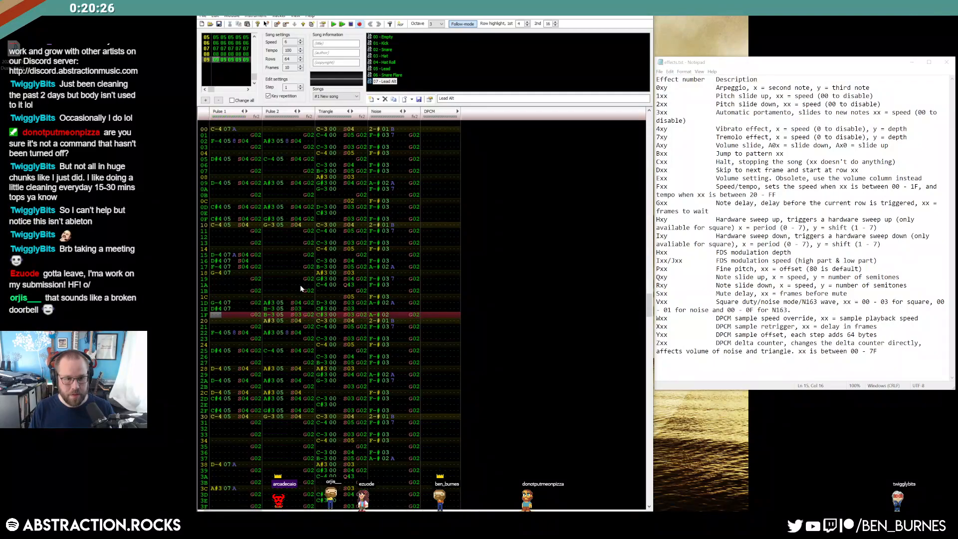
key(w)
key(q)
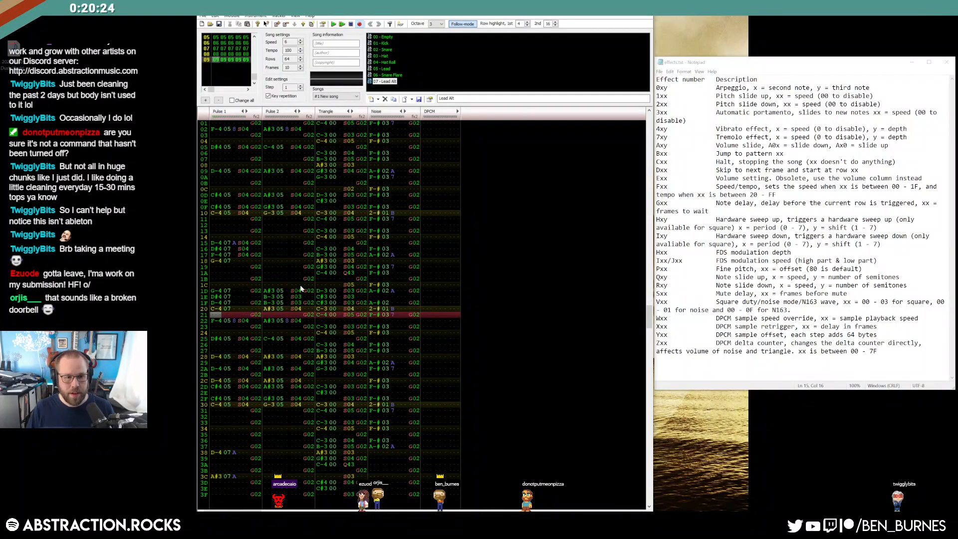
click(242, 291)
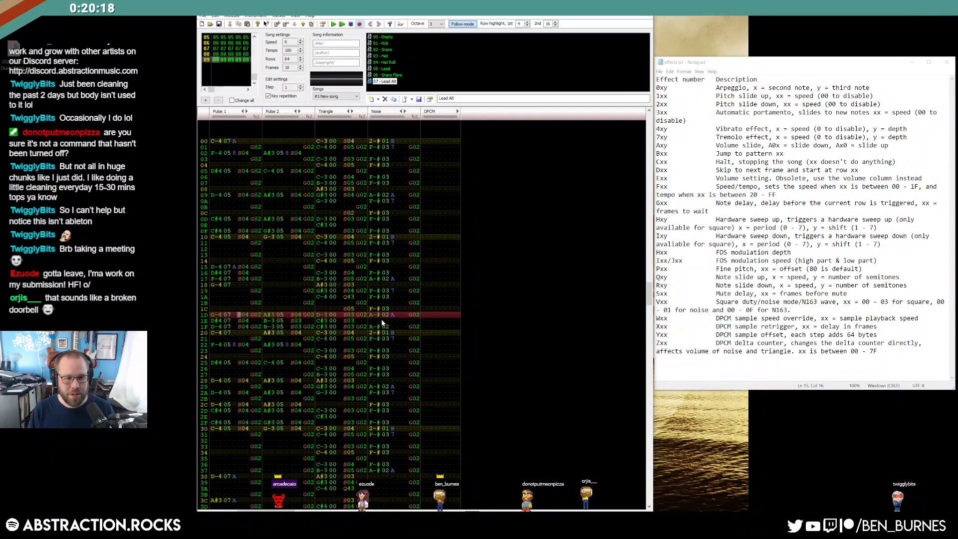
key(Up)
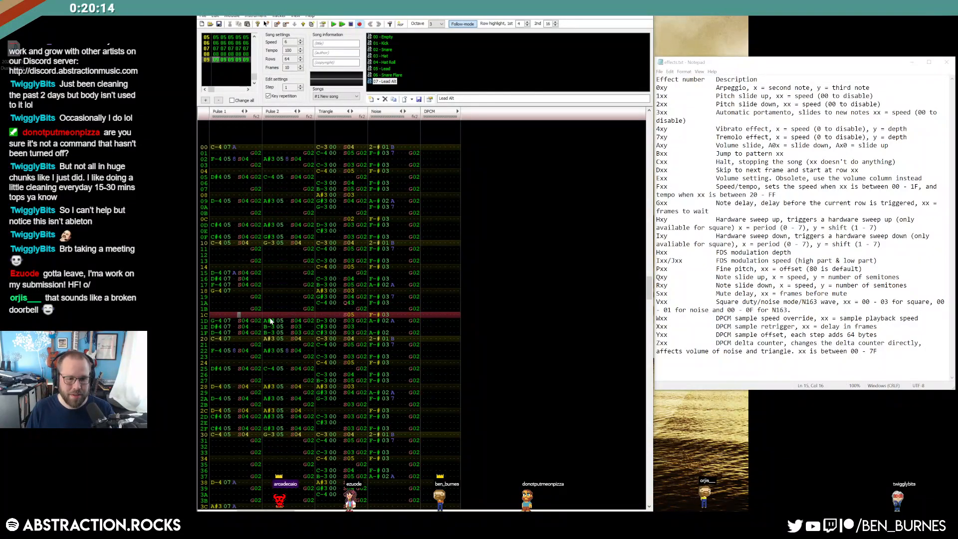
Switch to the Lead instrument and enter G-4 notes at rows 19 and 1B of Pulse 2 in frame 09.
click(270, 292)
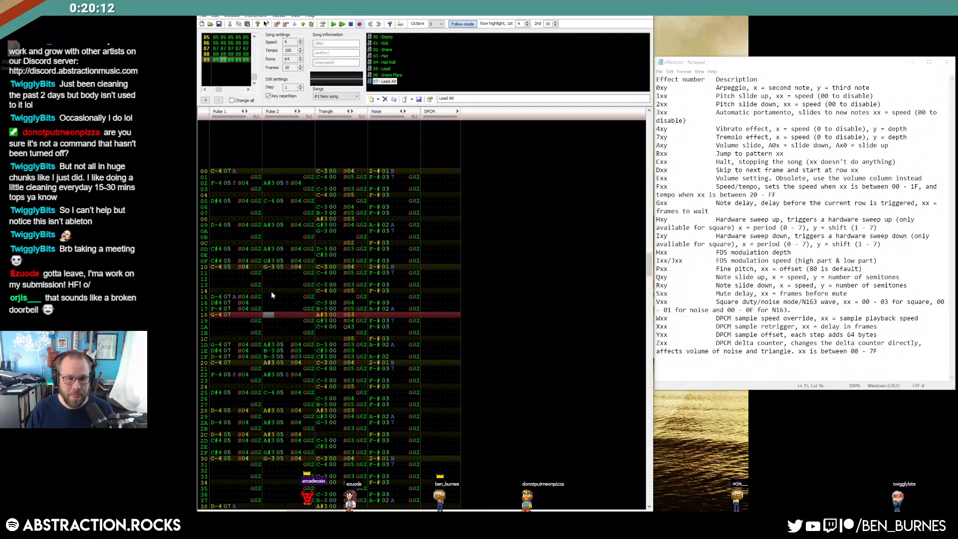
key(Down)
key(b)
key(Up)
key(ctrl+Up)
key(ctrl+Up)
key(b)
key(Up)
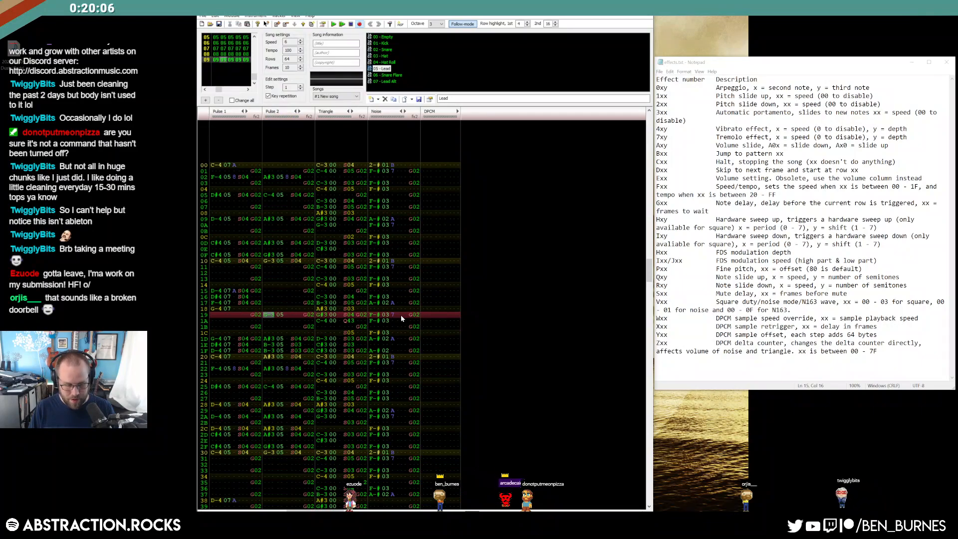
key(t)
key(Down)
key(t)
Add the mute delay effect S03 to the Pulse 2 notes at rows 19 and 1B, and play the passage.
key(Up)
key(Up)
key(Up)
key(Right)
key(Right)
key(Right)
key(Right)
key(s)
key(s)
key(Up)
key(Up)
key(Right)
key(Right)
key(3)
key(Left)
key(Left)
key(Return)
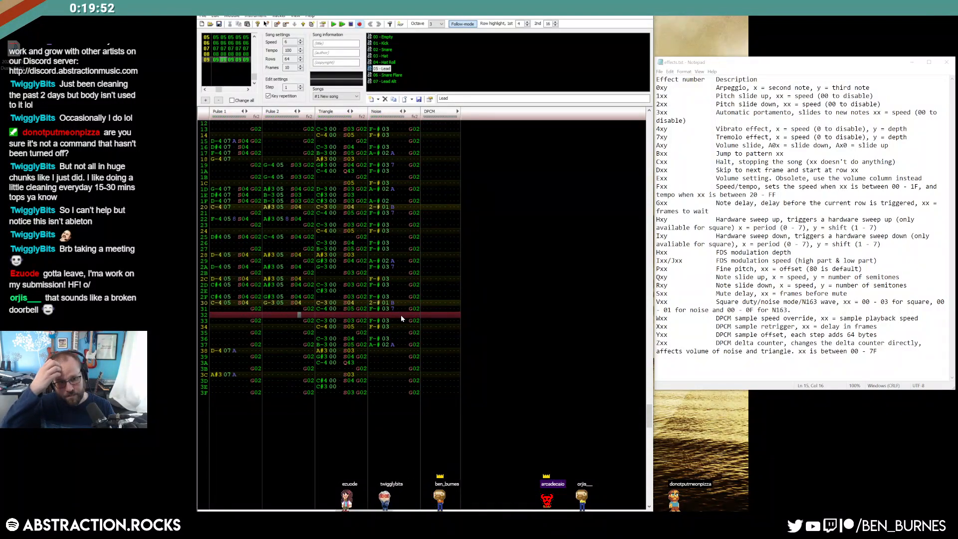
Change the instrument of the Pulse 1 notes at rows 1D, 1E and 1F to 05 and play the passage.
click(228, 190)
text(555)
key(Up)
key(Up)
key(Return)
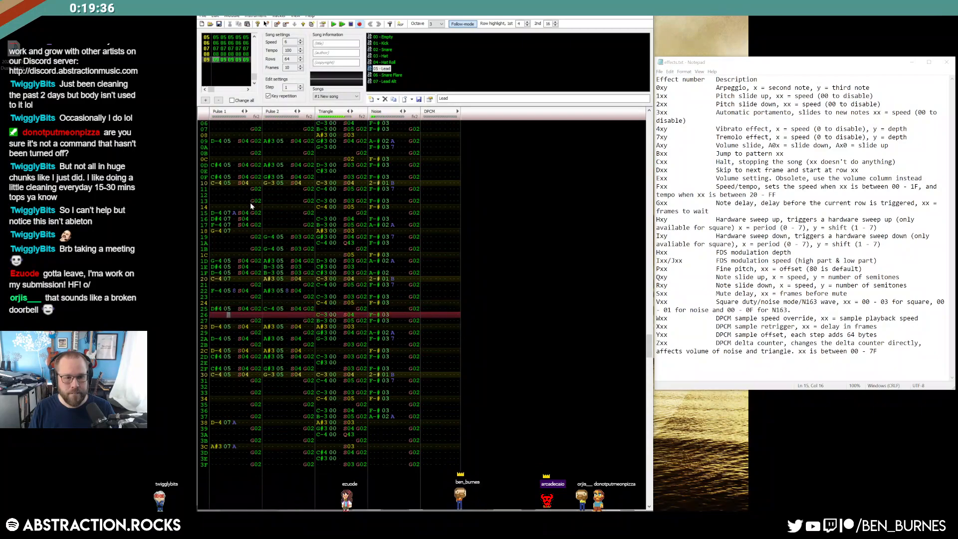
Give the Pulse 1 C-4 at row 20 instrument 05 and the effect S06, and play the passage.
key(Return)
scroll(250, 225, up, 1)
click(229, 284)
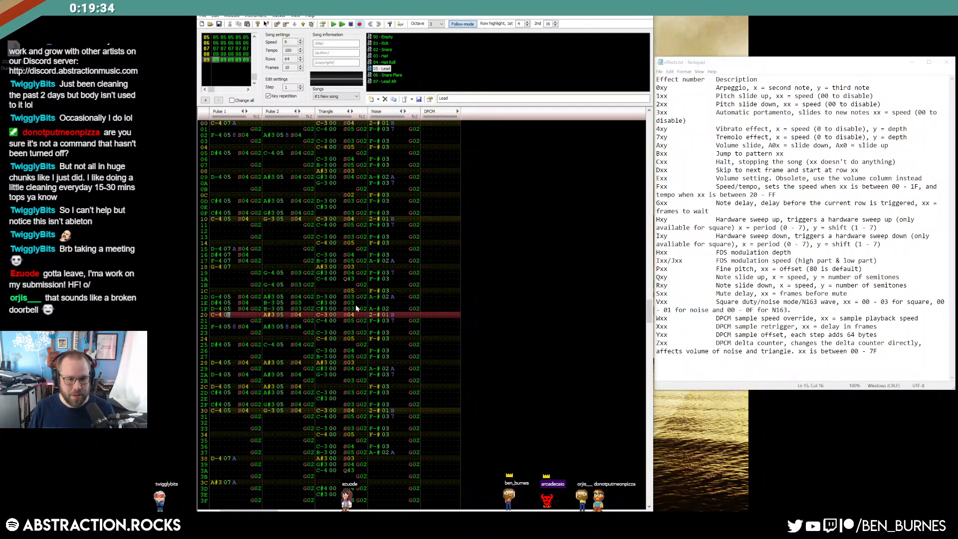
text(5)
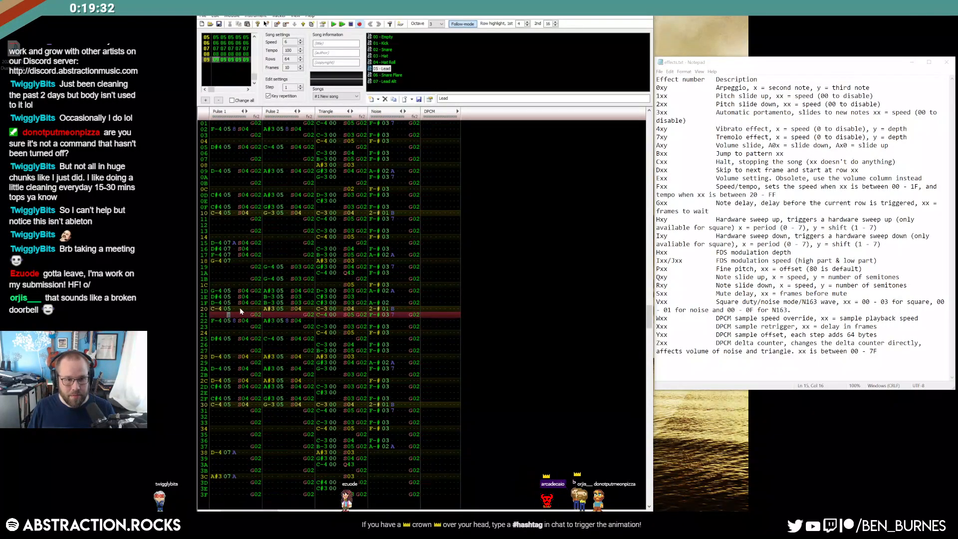
click(241, 309)
text(S06)
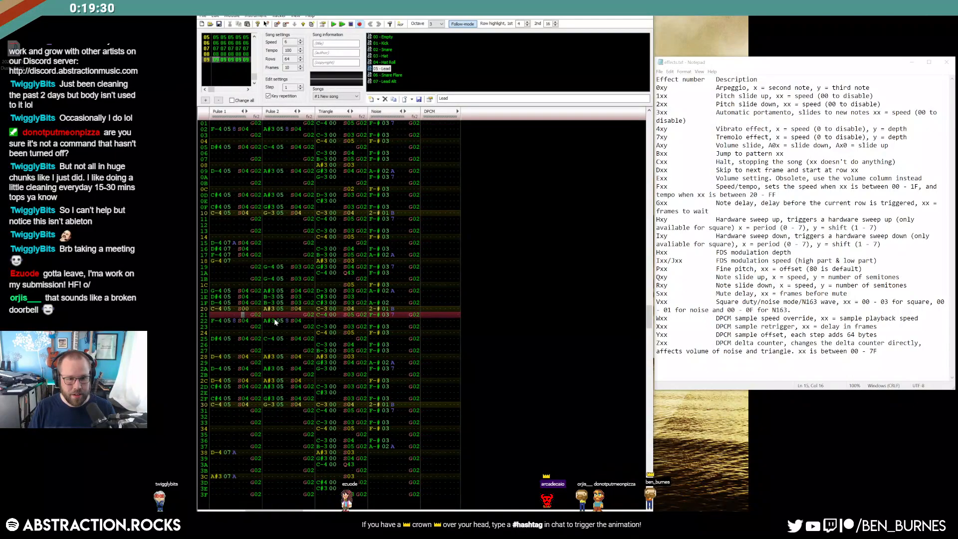
key(Return)
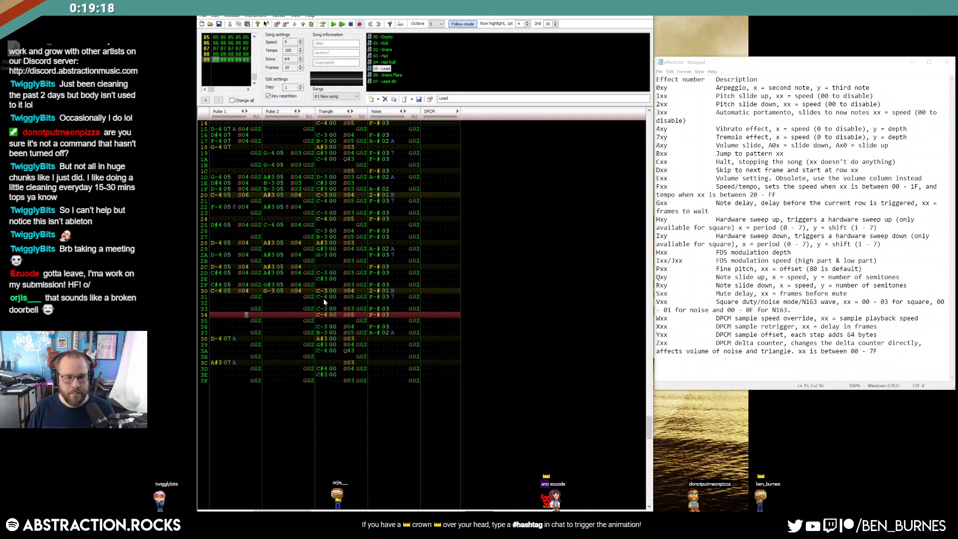
Transpose the Triangle C-4 notes at rows 31 and 34 of frame 09 down one octave.
click(322, 291)
click(325, 320)
click(321, 309)
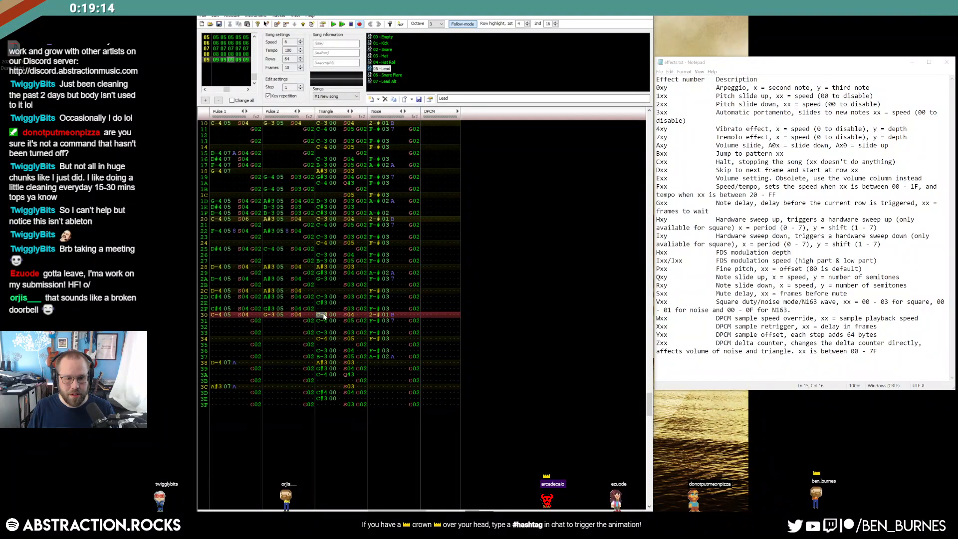
click(324, 320)
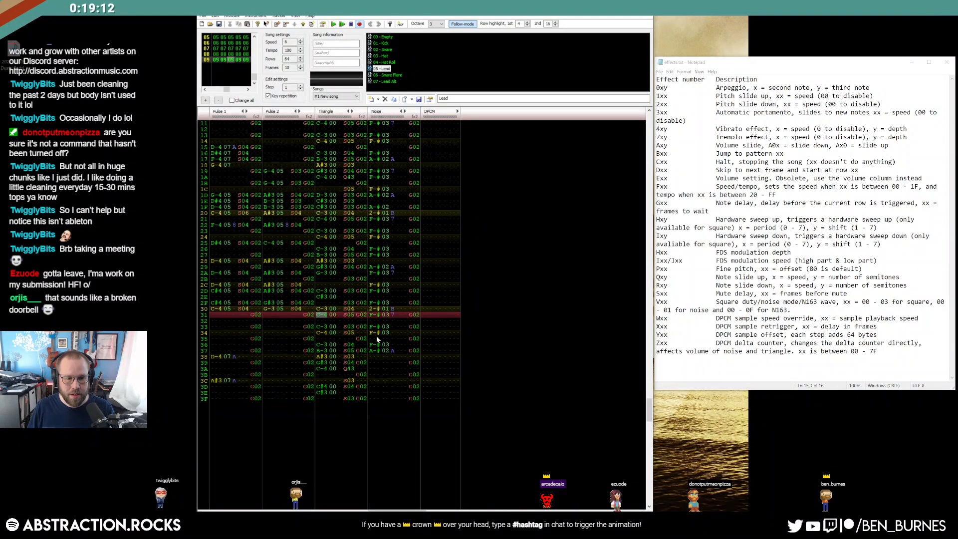
key(Right)
key(Left)
key(ctrl+F3)
key(Down)
key(Down)
key(Down)
key(ctrl+F3)
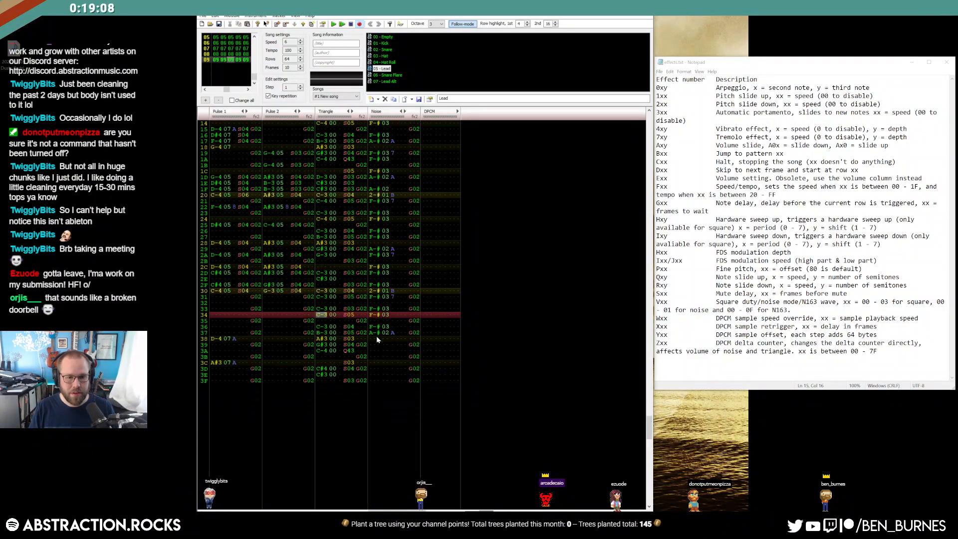
Delete the Triangle notes at rows 38 to 3E of frame 09, keeping their effects.
key(Down)
key(Down)
key(Down)
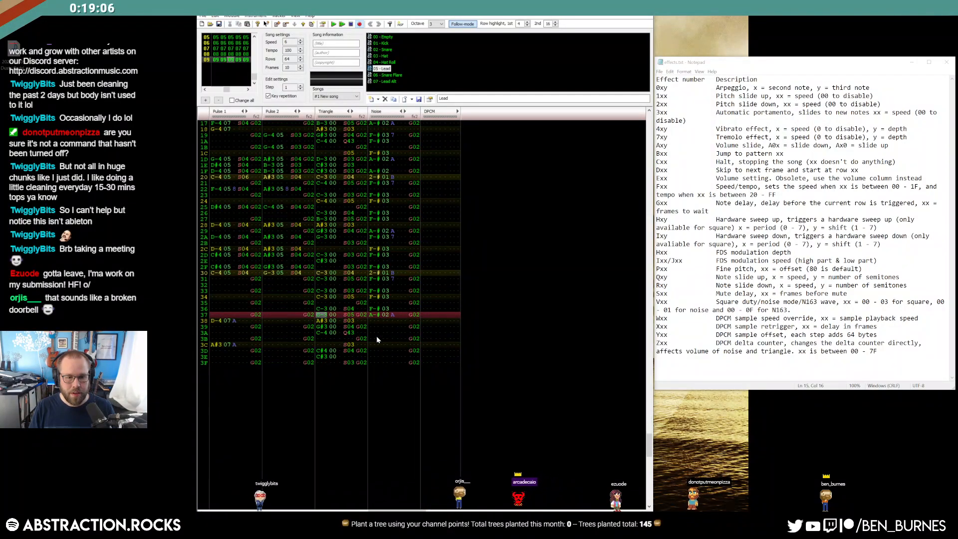
key(shift+Down)
key(shift+Down)
key(shift+Down)
key(shift+Down)
key(shift+Down)
key(shift+Down)
key(shift+Down)
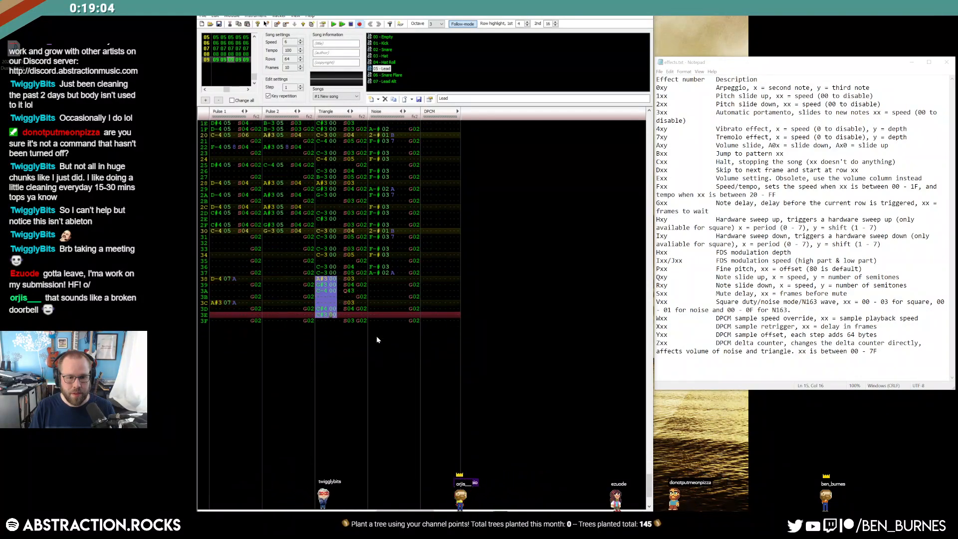
key(Delete)
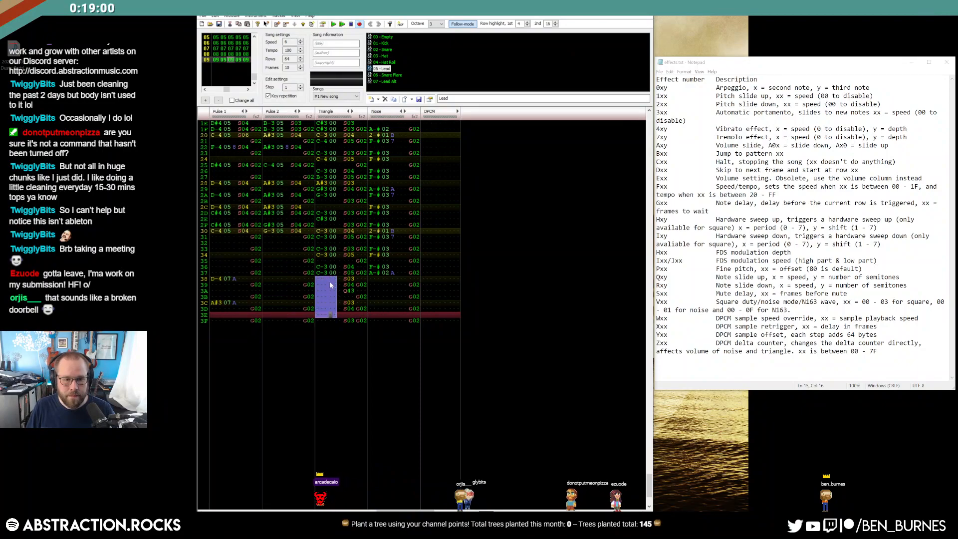
Copy the Triangle C-3 notes from rows 36 and 37 to rows 3D and 3E, and raise the row 3E note to C#3.
mouse_move(324, 268)
mouse_down()
mouse_move(333, 269)
mouse_move(326, 274)
mouse_up()
key(ctrl+c)
click(319, 310)
key(ctrl+v)
click(324, 321)
key(ctrl+F2)
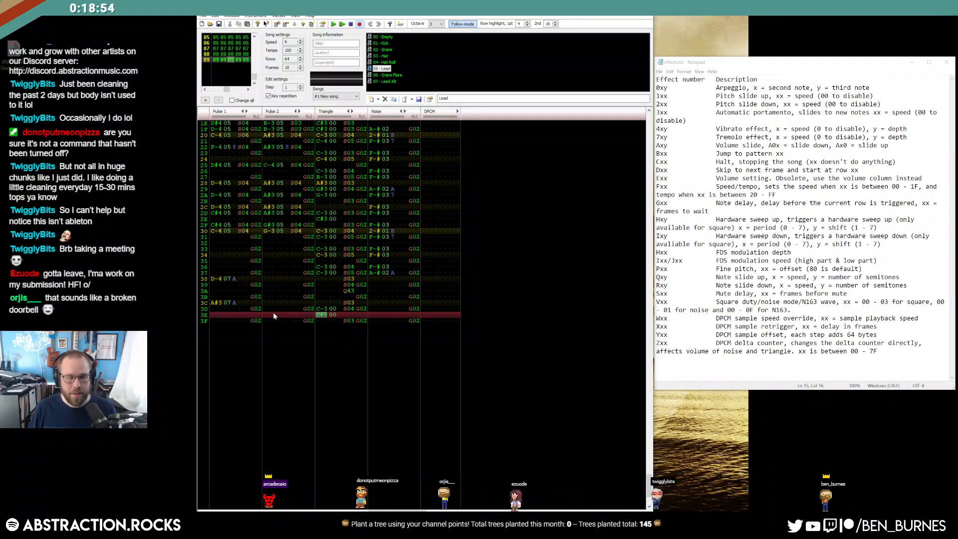
Delete the Pulse 1 notes and volumes at rows 38 and 3C.
drag(212, 272, 236, 304)
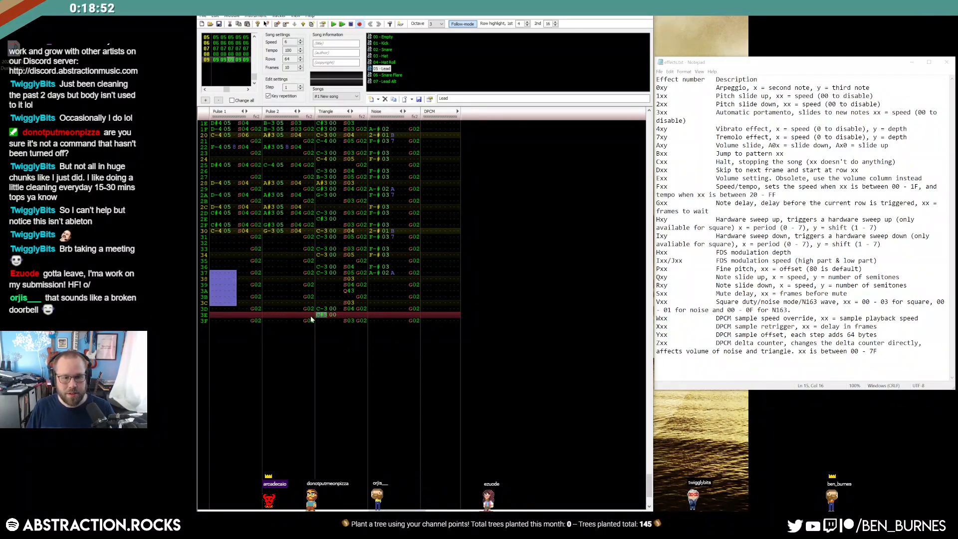
click(271, 247)
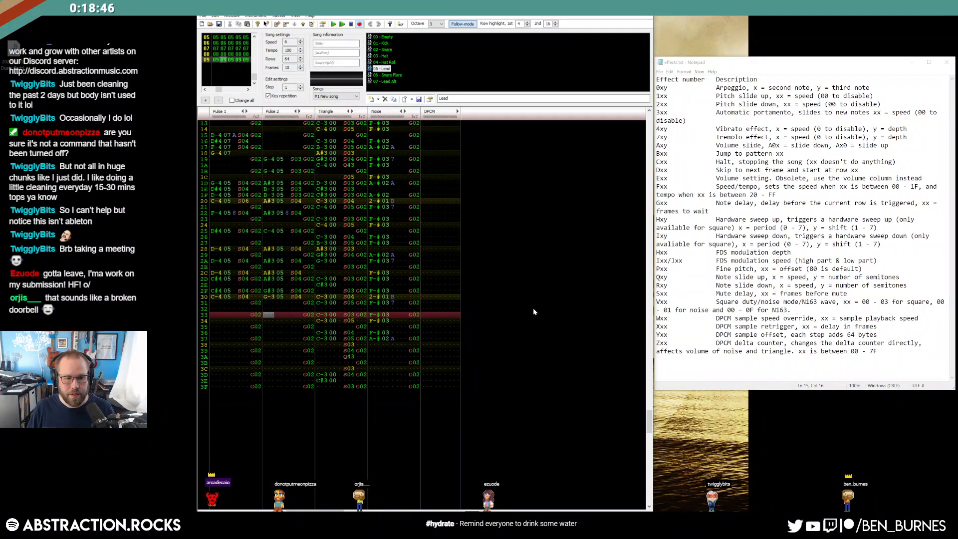
Replace the Pulse 1 note at row 30 with a D-4 using instrument 07, Lead Alt.
click(278, 297)
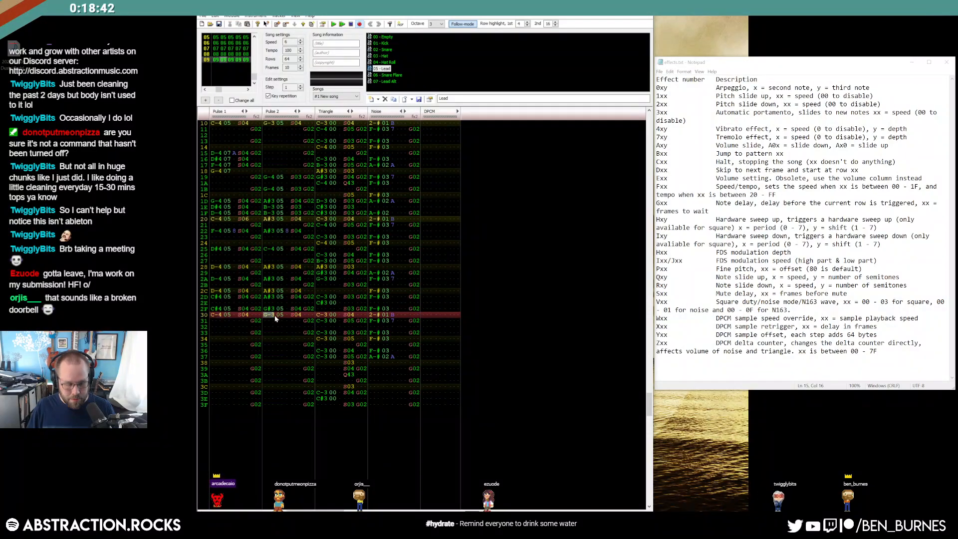
key(Down)
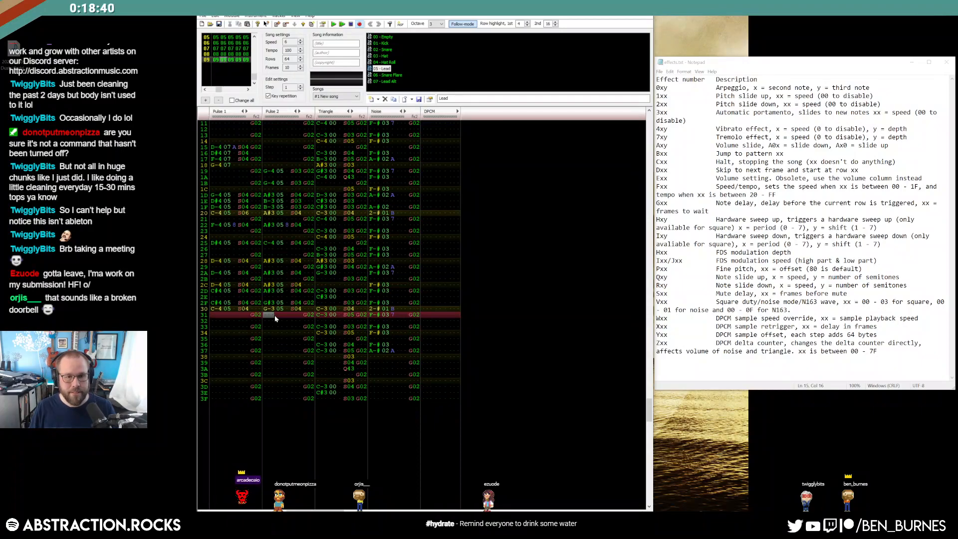
key(Left)
key(Left)
key(Left)
key(Left)
key(Up)
key(w)
key(Down)
key(Down)
key(Down)
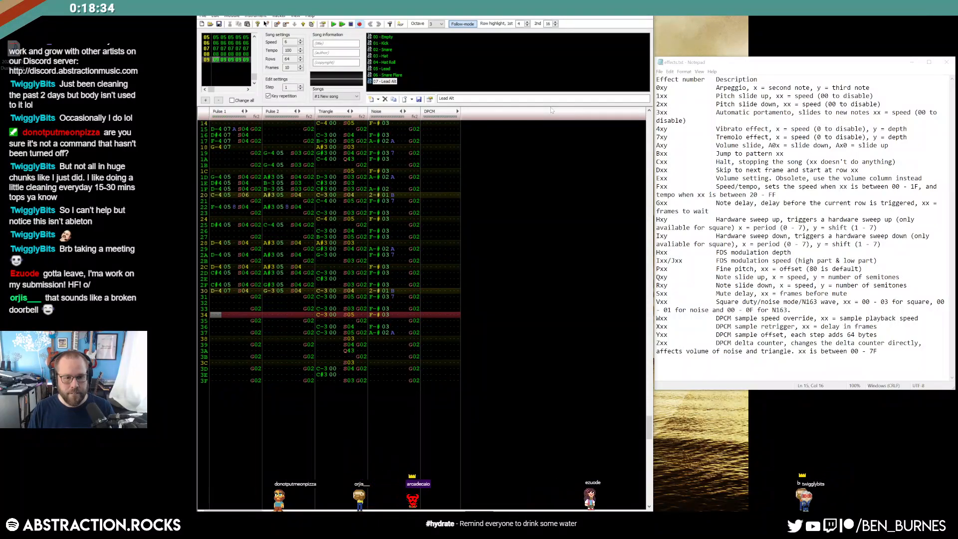
Enter Pulse 1 notes A#3 at row 34 and C-4 at row 37 with instrument 07.
key(2)
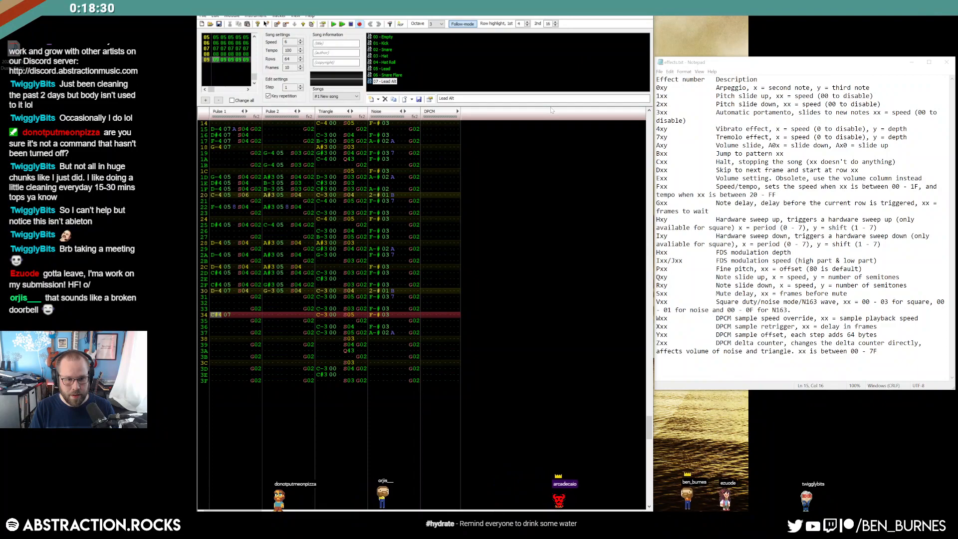
key(j)
key(Down)
key(Down)
key(Down)
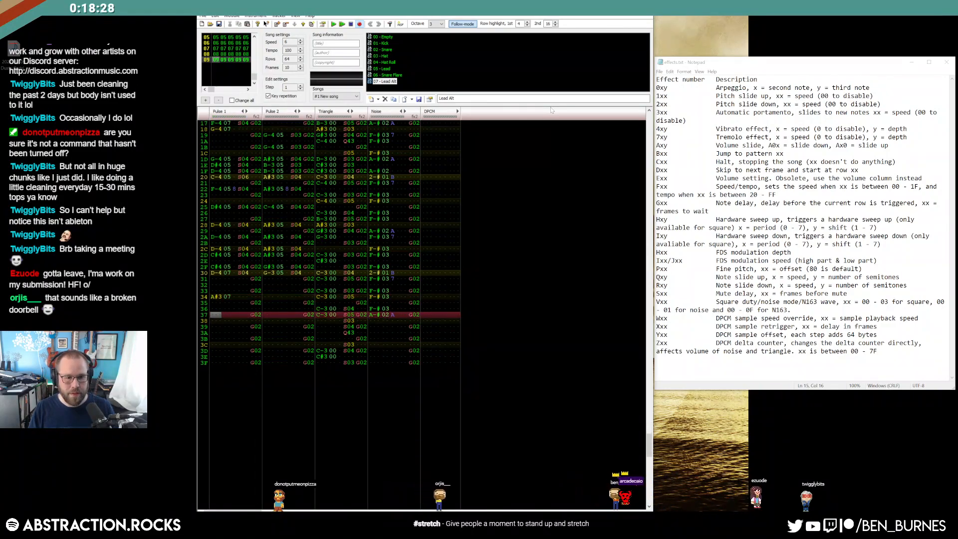
key(q)
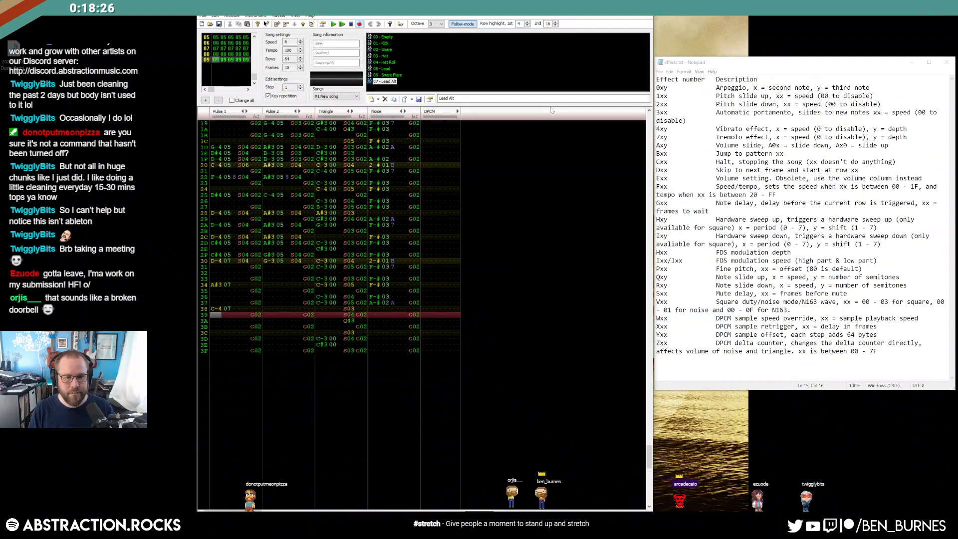
key(Up)
key(Up)
key(q)
key(Delete)
Remove the mute delay effect S04 from the Pulse 1 note at row 30.
key(Up)
key(Up)
key(Up)
key(Up)
key(Up)
key(Up)
key(Right)
key(Right)
key(Up)
key(Up)
key(Up)
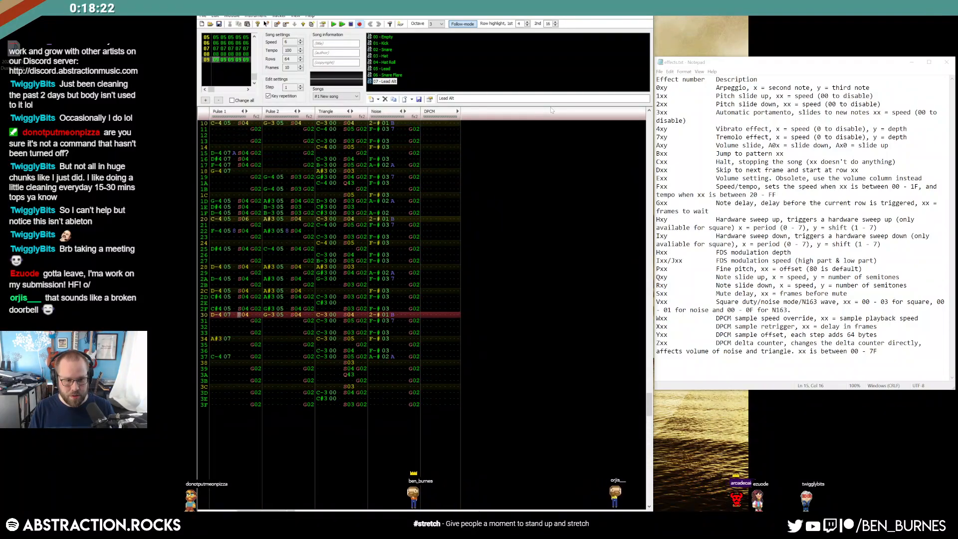
key(Delete)
Play the song through frames 08 and 09 to hear the new phrase, and stop at the end of frame 09.
key(Home)
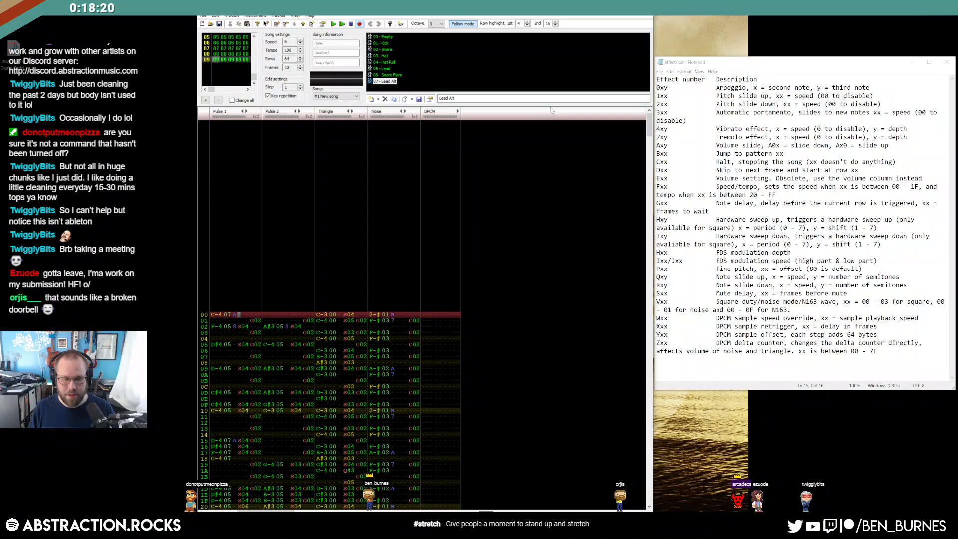
key(Return)
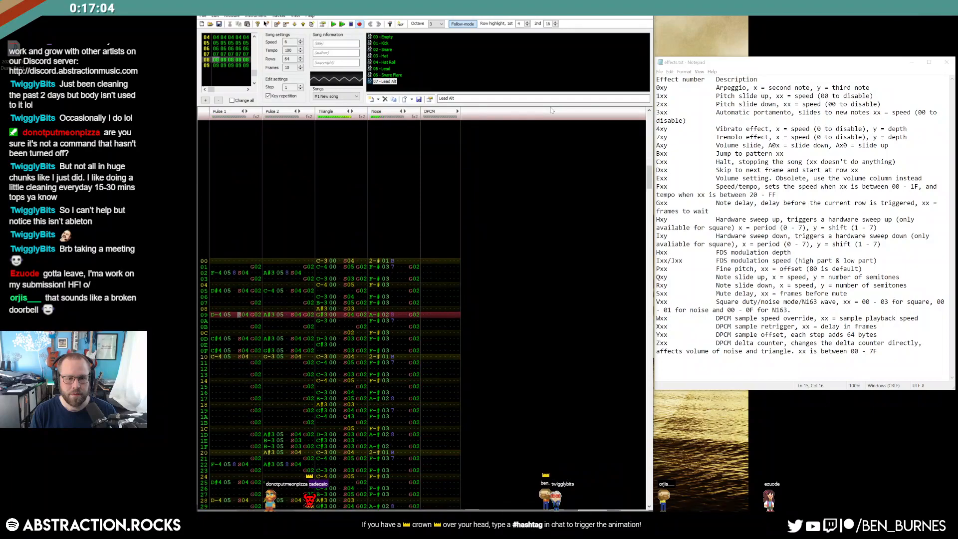
key(Down)
key(Down)
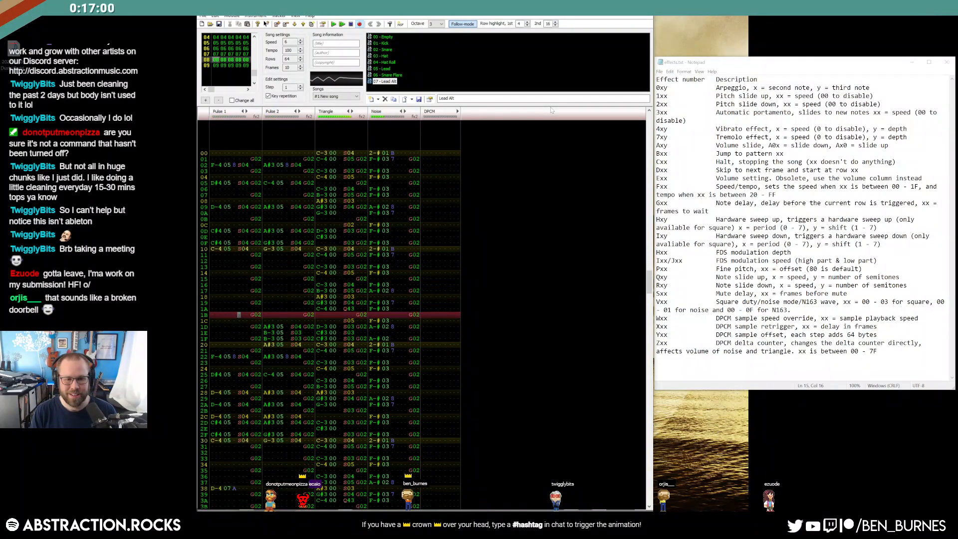
key(F7)
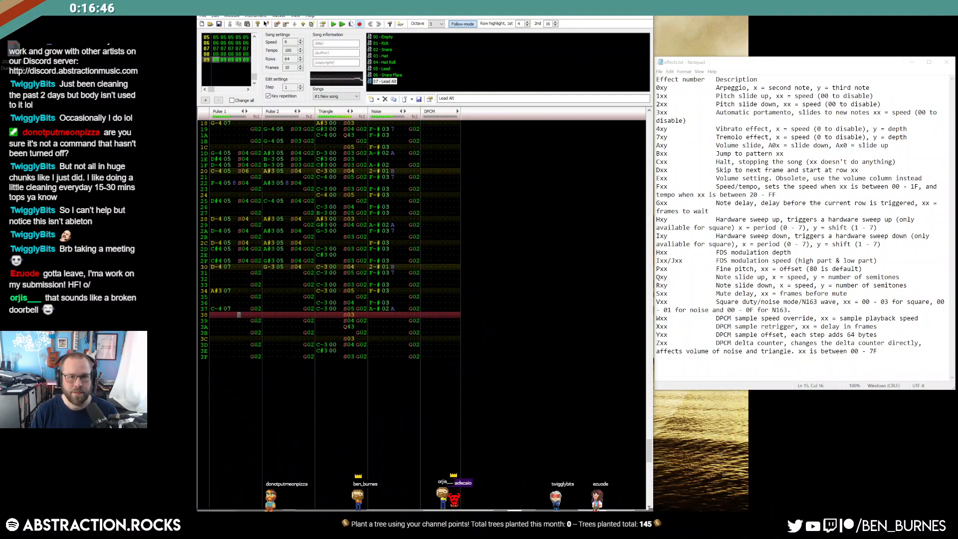
click(352, 24)
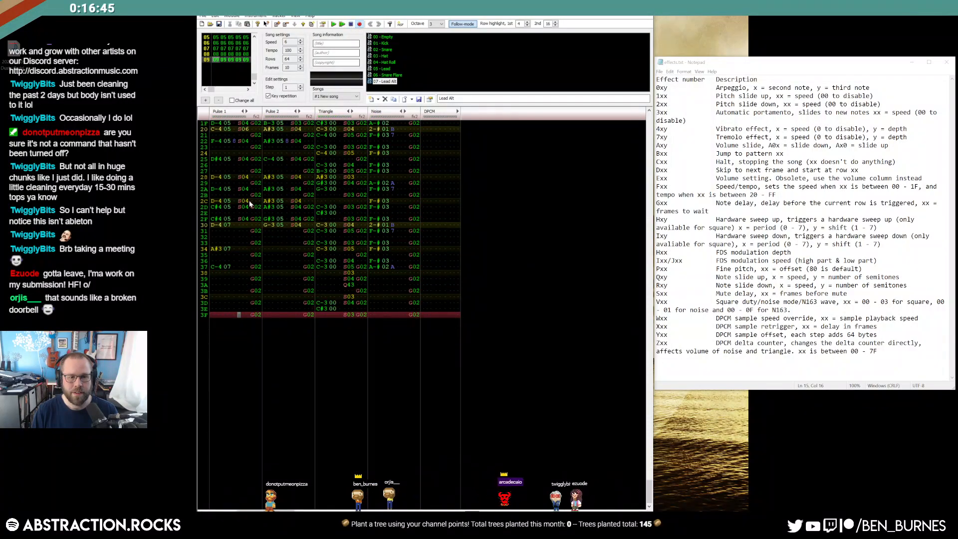
Change the instrument of the Pulse 1 notes at rows 30, 34 and 37 to 05.
click(226, 225)
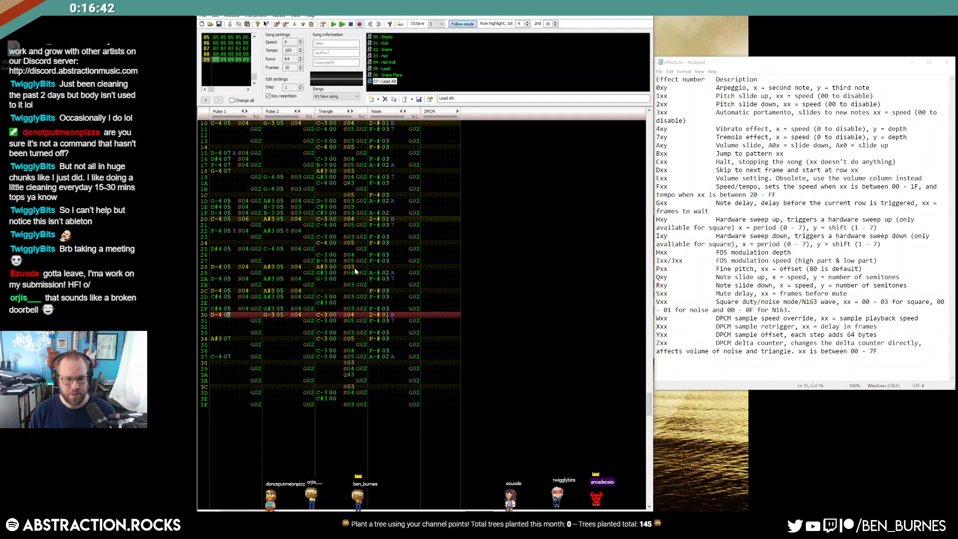
text(5)
key(Down)
key(Down)
key(Down)
key(Down)
text(5)
key(Down)
key(Down)
key(Down)
text(5)
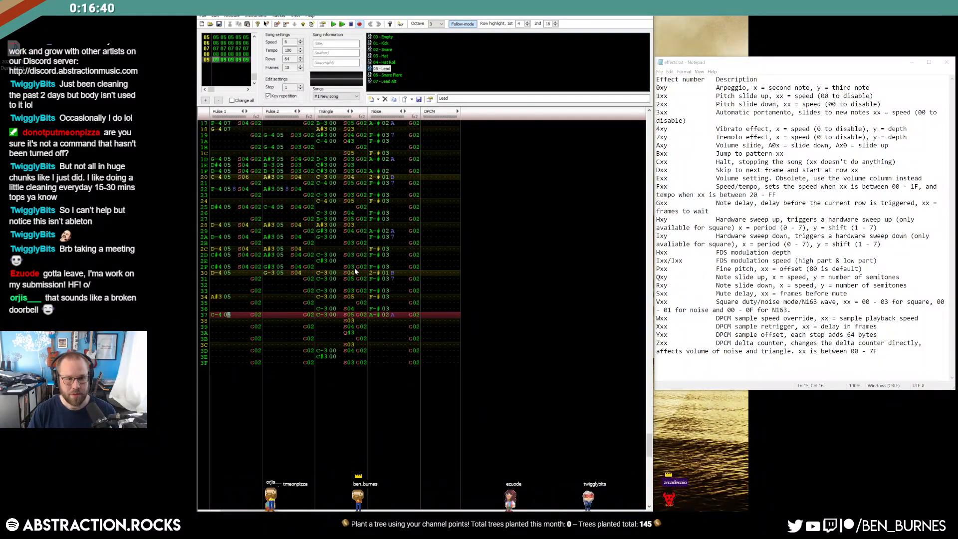
Add the volume slide effect A02 to the Pulse 1 D-4 at row 30.
key(Up)
key(Up)
key(Up)
key(Up)
key(Right)
key(Right)
key(Up)
key(Up)
key(Up)
text(A02)
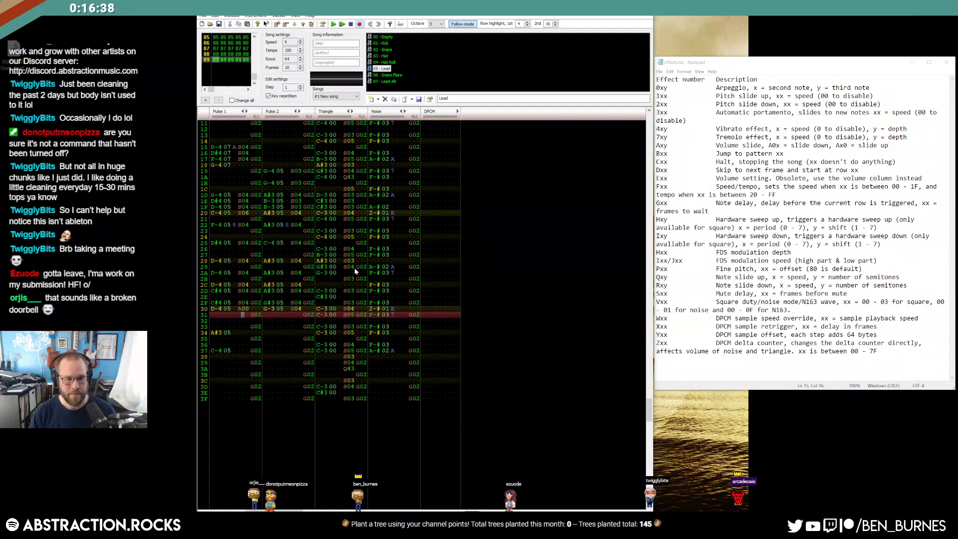
Set the volume of the Pulse 1 notes at rows 30, 34 and 37 to 8.
key(Up)
key(Left)
key(Left)
key(Left)
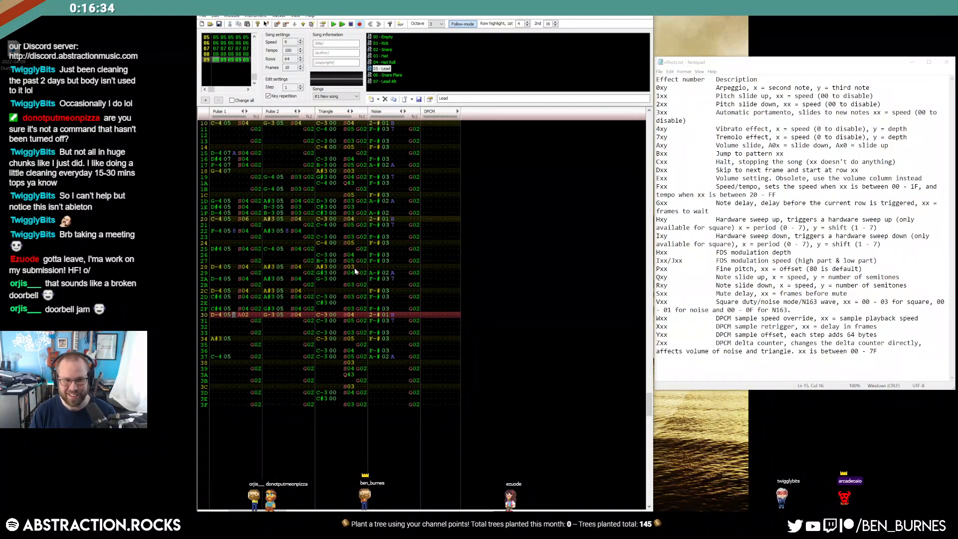
text(8)
key(Down)
key(Down)
key(Down)
text(8)
key(Down)
key(Down)
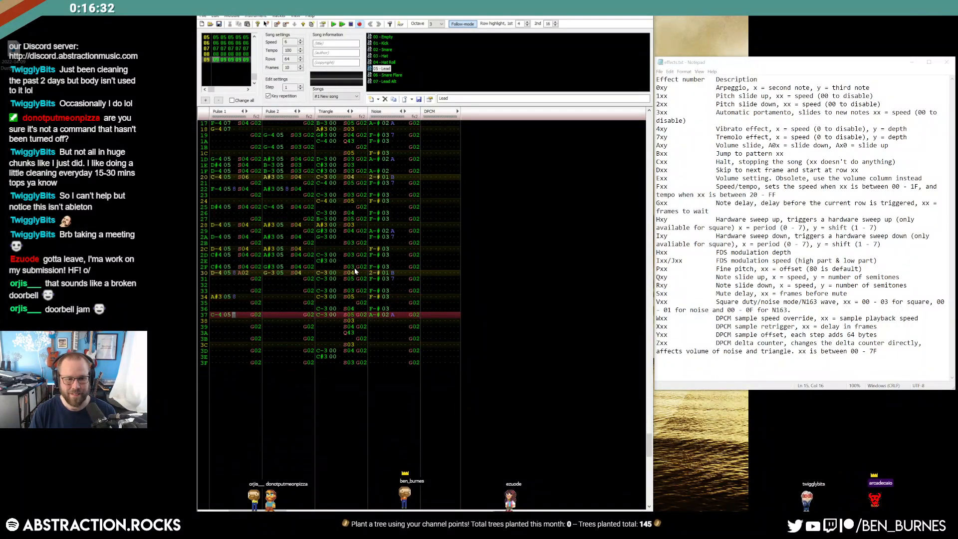
text(8)
Play frame 09 from row 28 to hear the closing Pulse 1 notes, and stop near the frame's end.
key(Up)
key(Up)
key(Up)
key(Up)
key(Up)
key(Up)
key(Up)
key(Up)
key(Up)
key(Up)
key(Up)
key(Up)
key(Up)
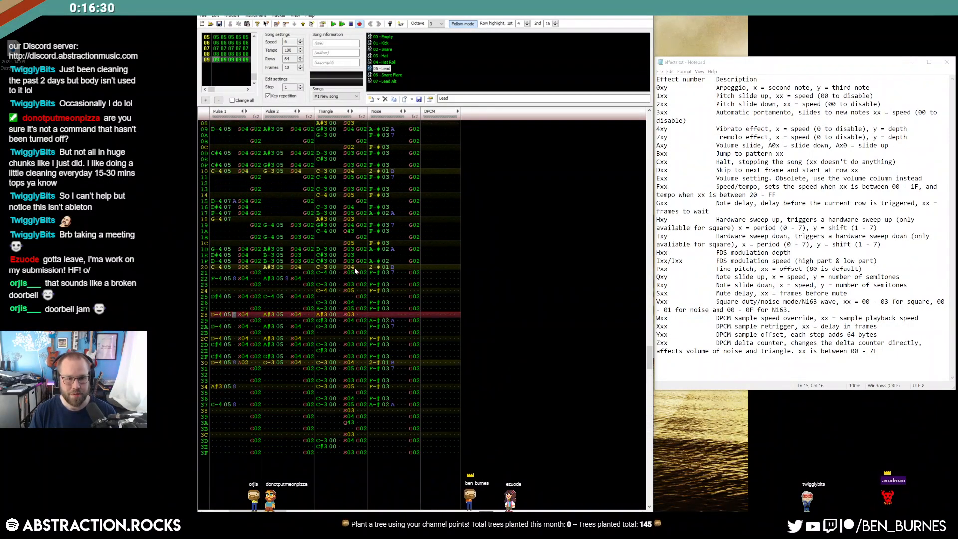
key(Down)
key(Down)
key(Down)
key(Down)
key(Down)
key(Down)
key(Down)
key(Down)
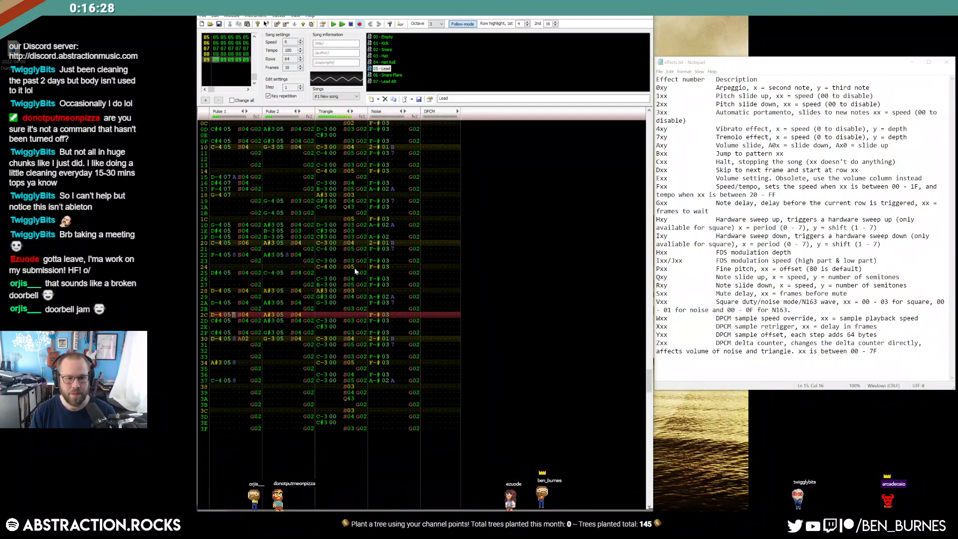
key(Return)
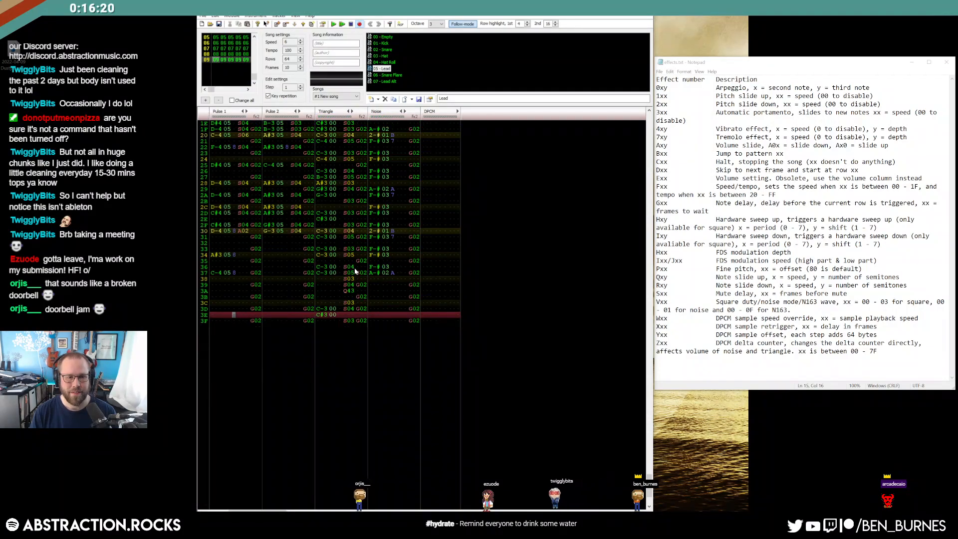
Change the instrument of the Pulse 1 notes at rows 30, 34 and 37 to 07.
key(Up)
key(Up)
key(Up)
key(Up)
key(Left)
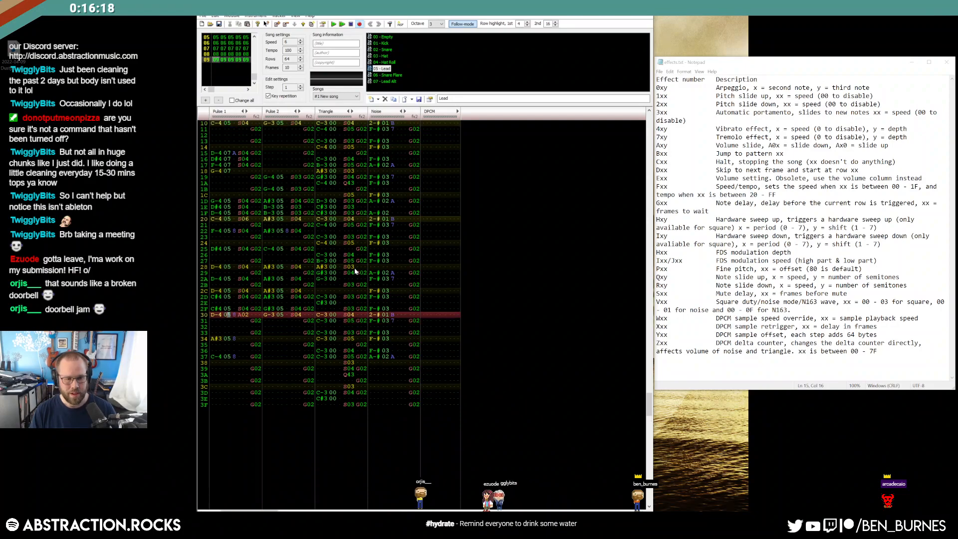
text(7)
key(Down)
key(Down)
key(Down)
key(Down)
text(7)
key(Down)
key(Down)
key(Down)
text(7)
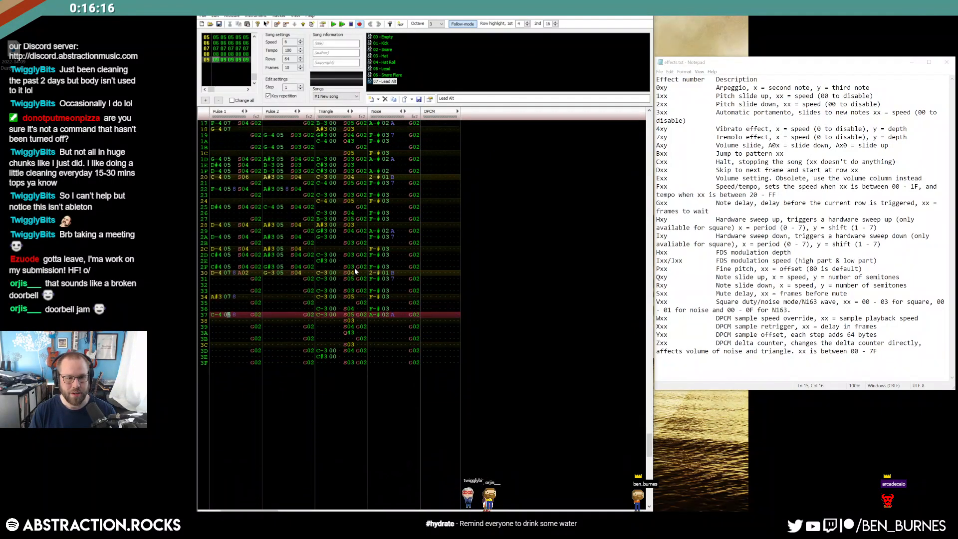
Play frame 09 from row 30 to hear the closing Pulse 1 notes with instrument 07.
key(Up)
key(Up)
key(Up)
key(Up)
key(Up)
key(Up)
key(Up)
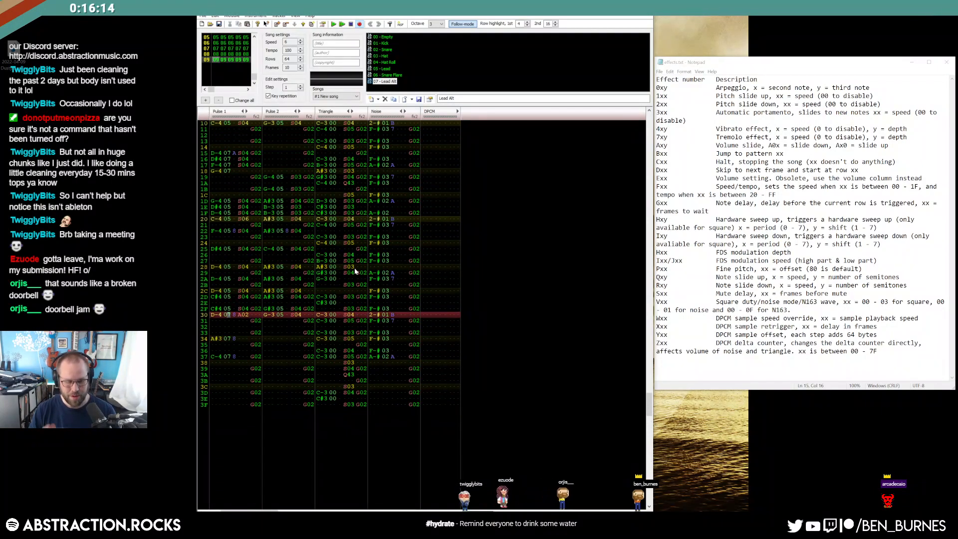
key(Down)
key(Down)
key(Down)
key(Down)
key(Down)
key(Down)
key(Down)
key(Down)
key(Down)
key(Down)
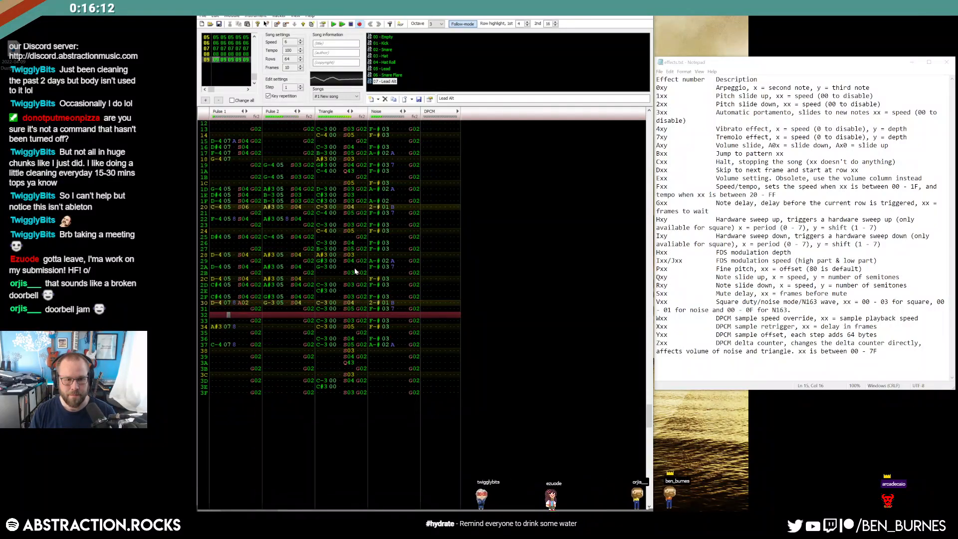
Delete the A02 volume slide effect from the Pulse 1 D-4 at row 30 of frame 09.
key(Up)
key(Up)
key(Up)
key(Up)
key(Up)
key(Up)
key(Up)
key(Up)
key(Up)
key(Right)
key(Right)
key(Up)
key(Delete)
key(Up)
key(Left)
Play the closing Pulse 1 phrase from row 30 to the end of frame 09 without the volume slide.
key(Down)
key(Down)
key(Down)
key(Down)
key(Down)
key(Down)
key(Down)
key(Down)
key(Down)
key(Down)
key(Down)
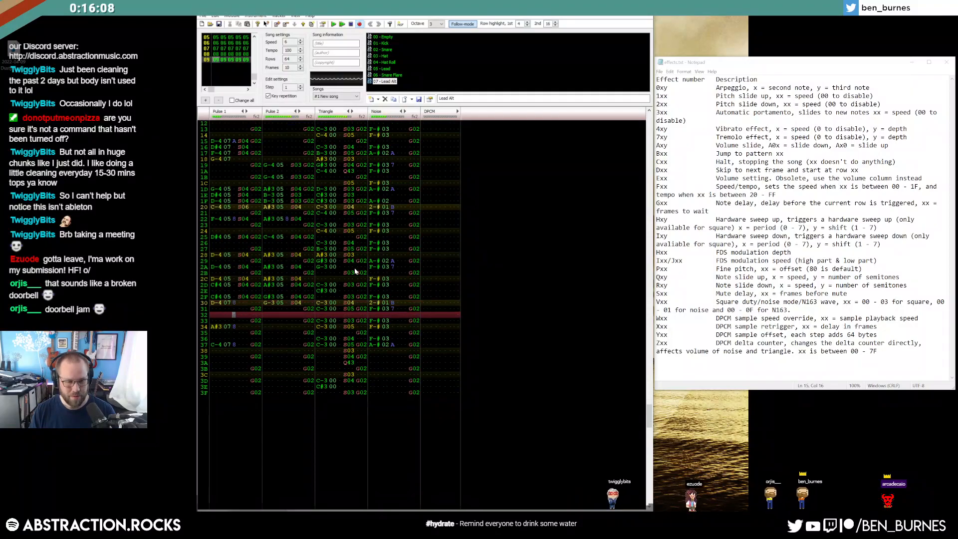
key(Down)
key(Down)
key(Down)
key(Down)
key(Down)
key(Down)
key(Down)
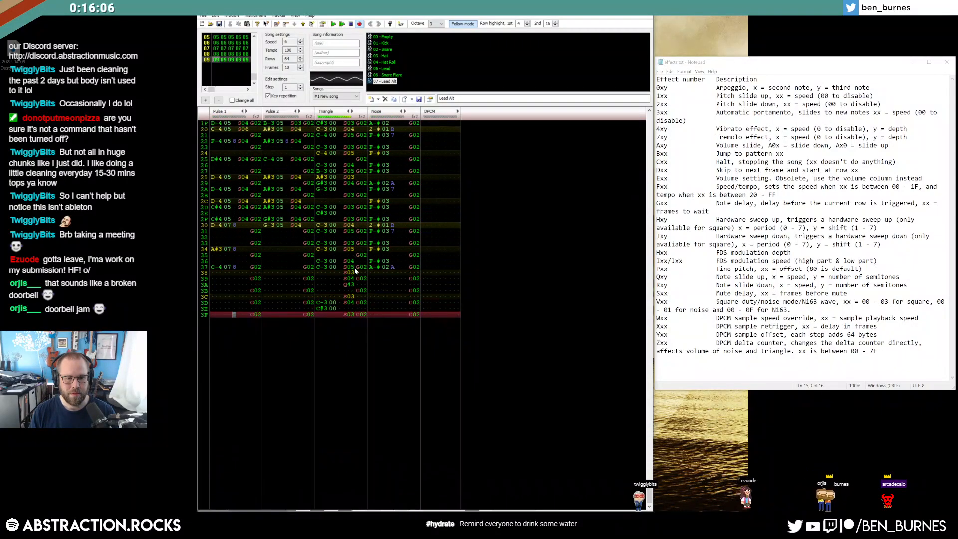
Play on from the end of frame 09 through the song's restart, and stop in frame 03.
key(Up)
key(Up)
key(Up)
key(Up)
key(Up)
key(Up)
key(Up)
key(Up)
key(Return)
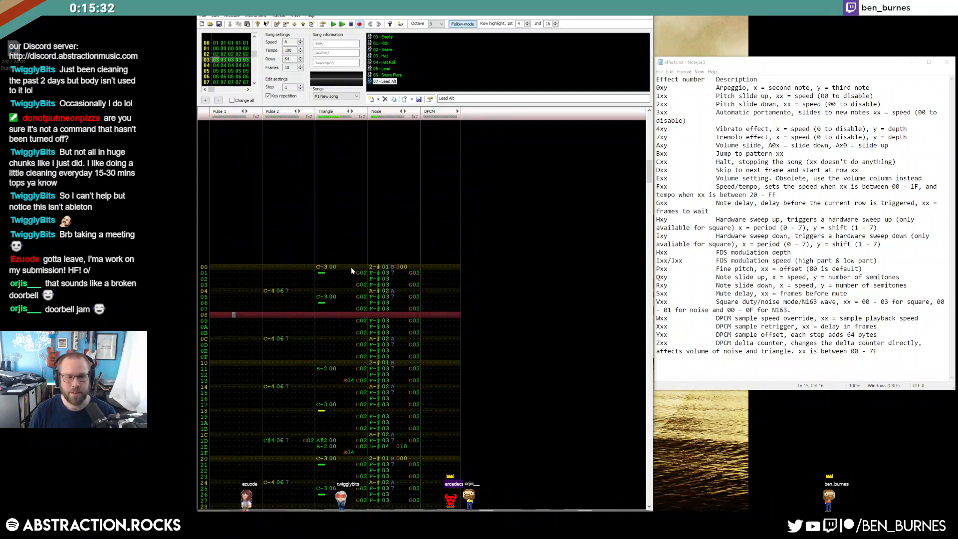
key(Return)
Enter a C-3 with instrument 05 (Lead) on Pulse 1 at row 00 of frame 03.
click(218, 255)
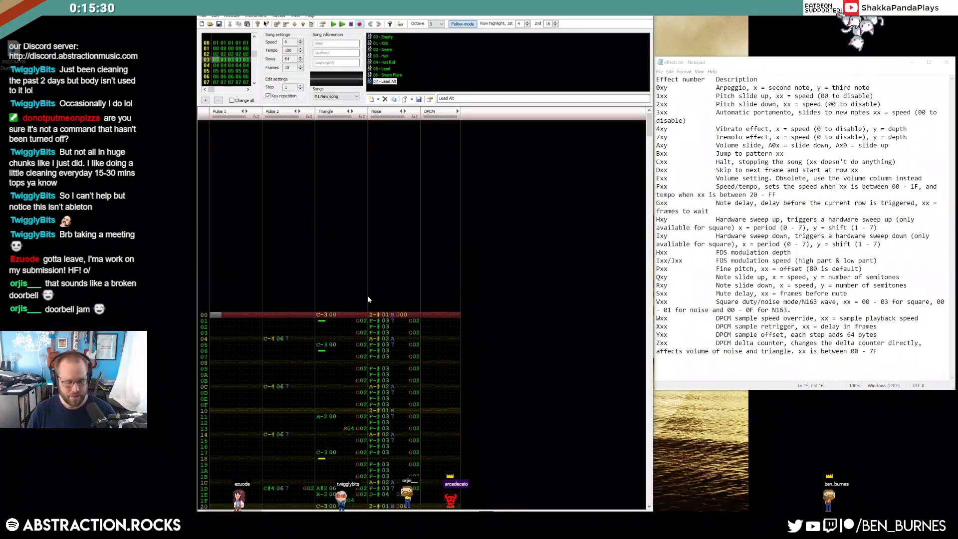
key(z)
key(Up)
key(ctrl+Up)
key(ctrl+Up)
key(z)
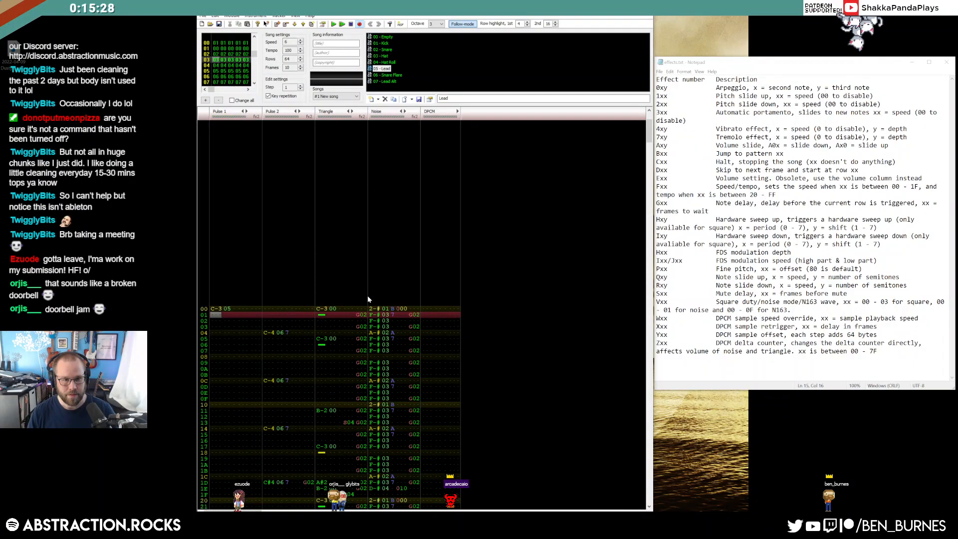
Try a second Lead C-3 on Pulse 1 at row 05 of frame 03, and remove it.
key(Down)
key(Down)
key(Down)
key(Down)
key(z)
key(Up)
key(Up)
key(Up)
key(Up)
key(Up)
key(Up)
key(Down)
key(Down)
key(Down)
key(Down)
key(Down)
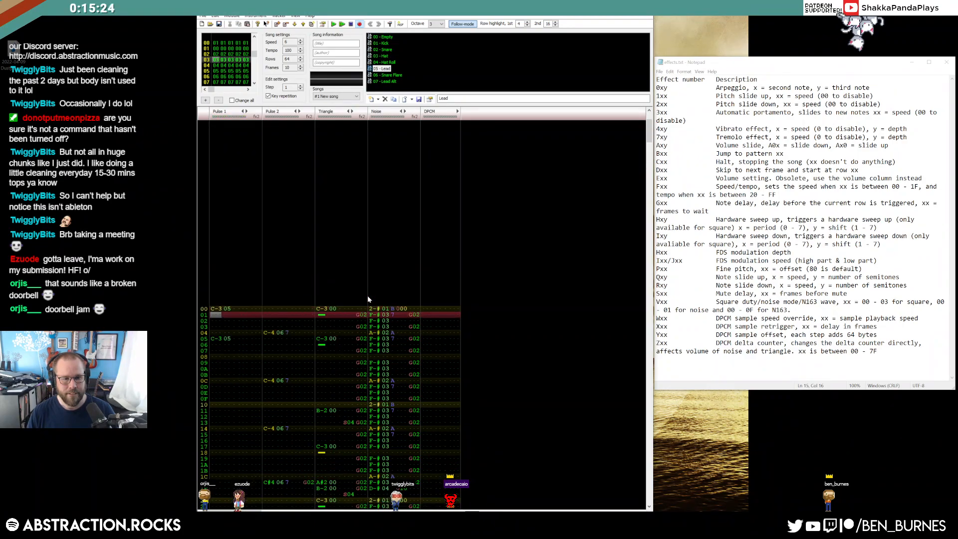
key(shift+Right)
key(shift+Right)
key(ctrl+x)
Add the mute delay effect S03 to the Pulse 1 C-3 at row 00 of frame 03.
key(Up)
key(Up)
key(Up)
key(Up)
key(Up)
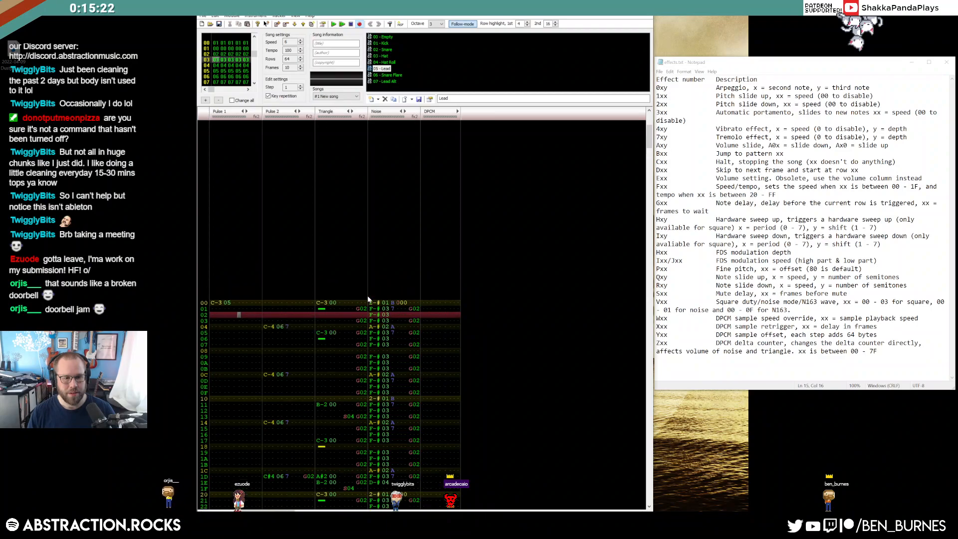
key(Right)
key(Right)
text(s03)
key(Up)
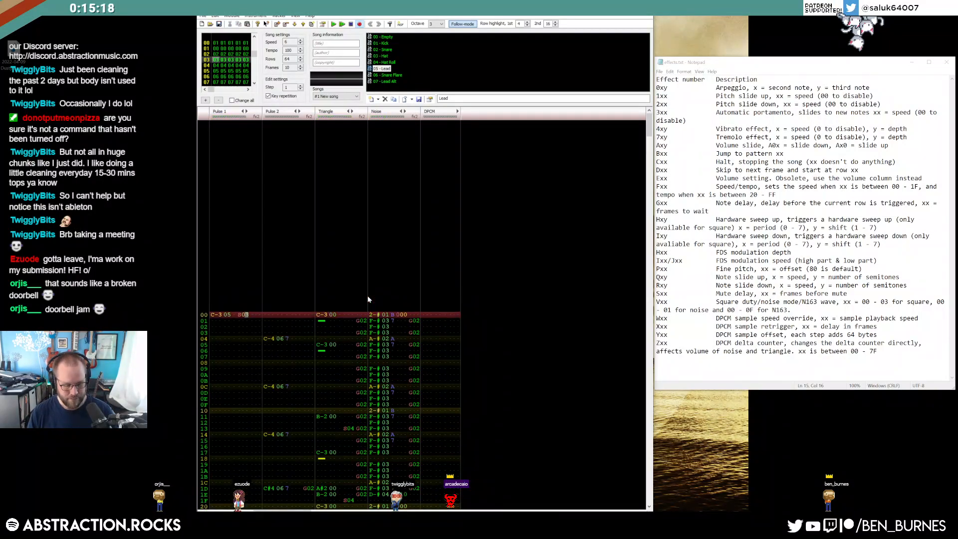
Play the song from the start of frame 03 into frame 07 to hear the new Pulse 1 note in context.
key(Up)
key(Up)
key(Up)
key(Up)
key(F7)
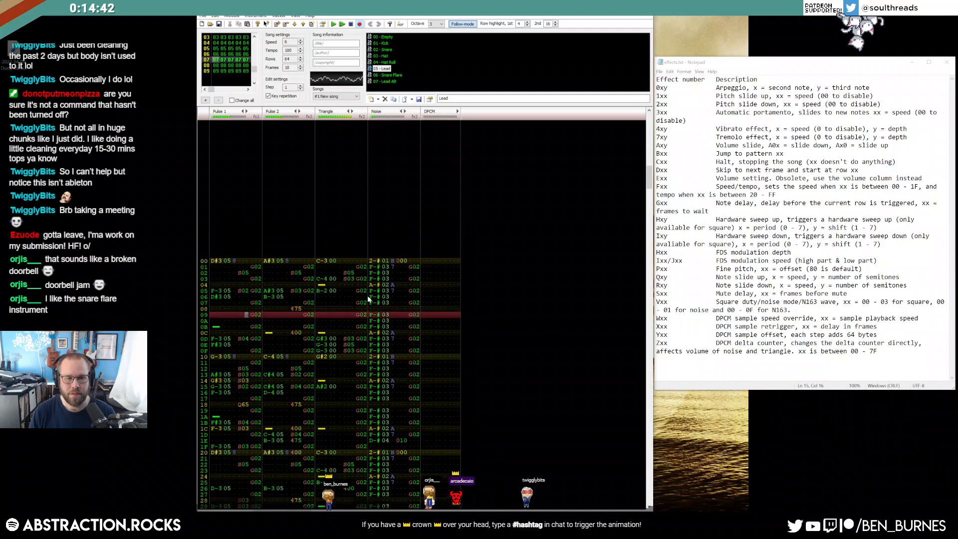
Return to frame 06 and enter a C#4 with instrument 05 on Pulse 1 at row 0F.
key(Up)
key(Up)
key(Up)
key(Up)
key(Up)
key(Up)
key(Up)
key(Up)
key(Up)
key(Up)
key(Up)
key(Up)
key(Up)
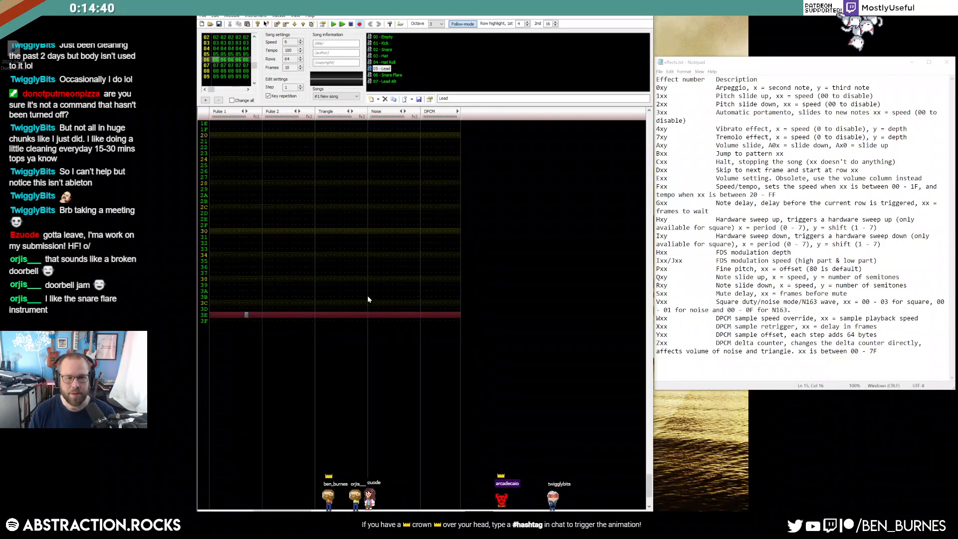
key(Home)
key(Down)
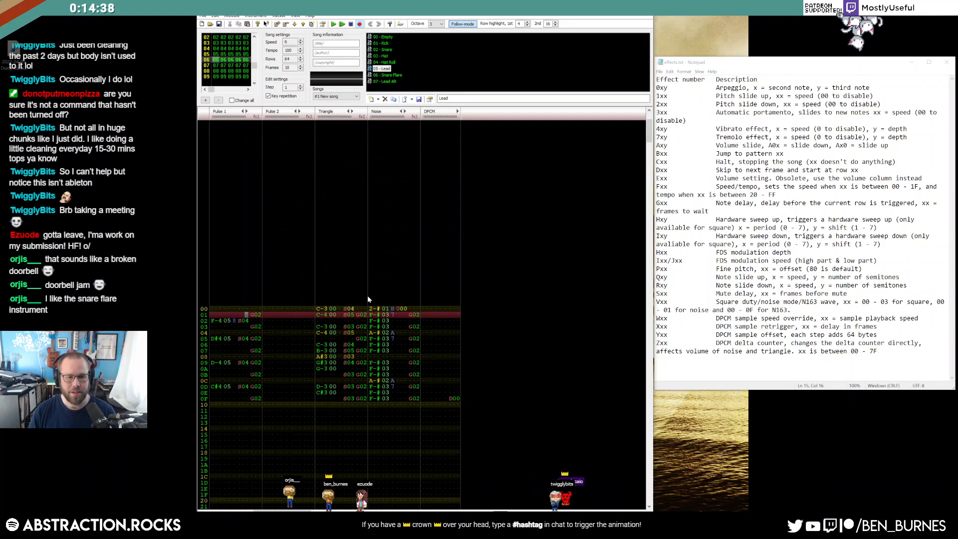
click(216, 399)
key(ctrl+v)
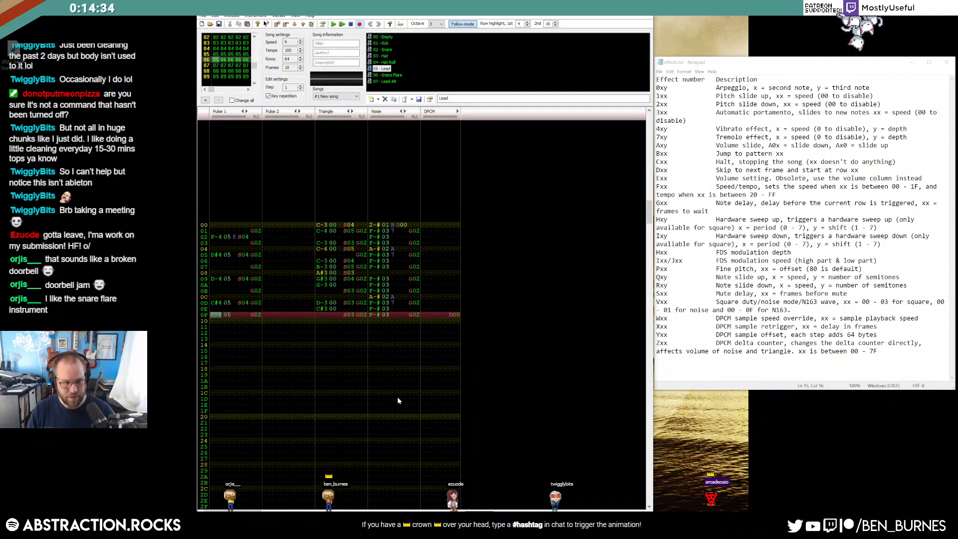
Play from frame 06 into frame 08 to hear the added C#4, and return to row 00 of frame 08.
key(Return)
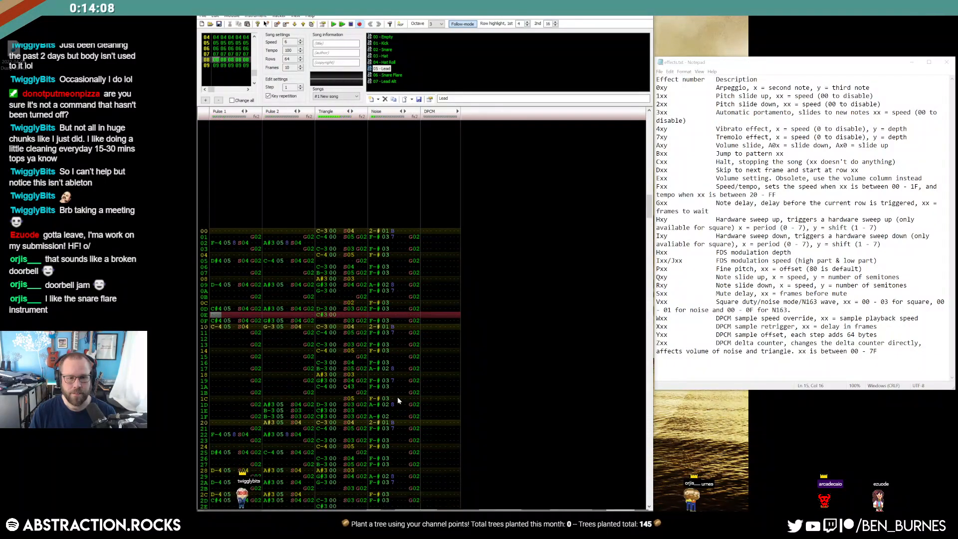
key(Up)
key(Up)
key(Up)
key(Up)
key(Up)
key(Up)
key(Up)
key(Up)
key(Up)
key(Up)
key(Up)
key(Up)
key(Up)
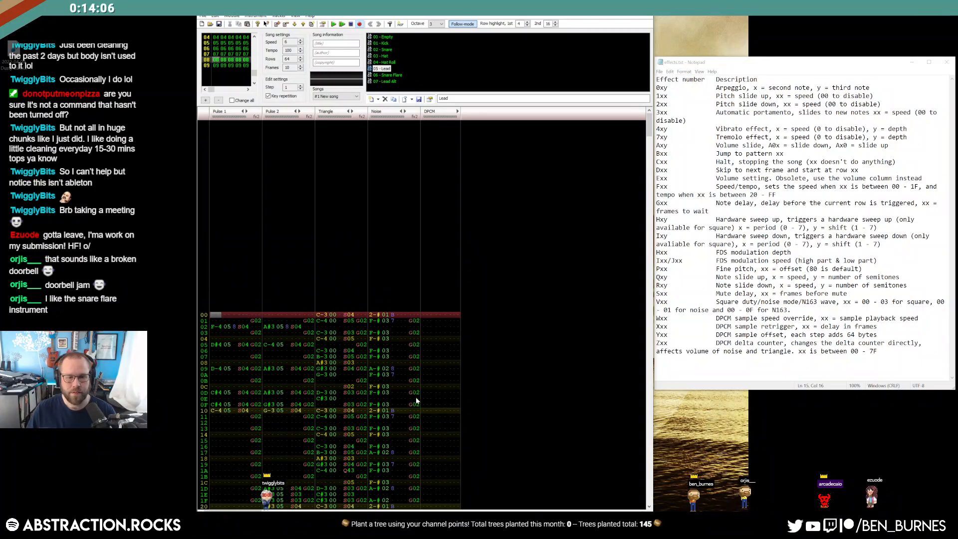
Copy the Noise entry D-# 04 with effect 010 from row 1E of frame 07 onto row 00 of frame 08.
key(Up)
key(Up)
key(Up)
key(Up)
key(Up)
key(Up)
key(Up)
key(Up)
key(Up)
key(Up)
key(Up)
key(Up)
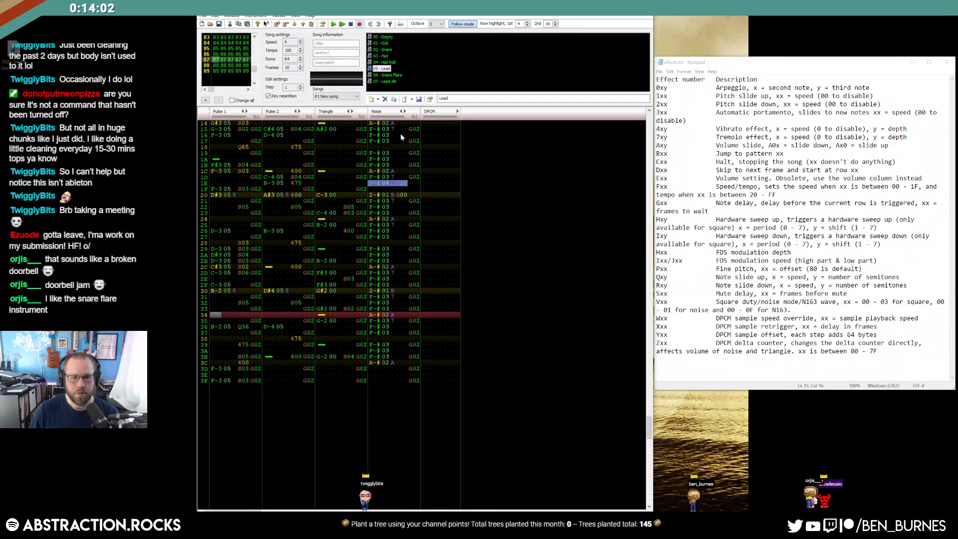
scroll(395, 223, down, 6)
click(374, 244)
key(ctrl+v)
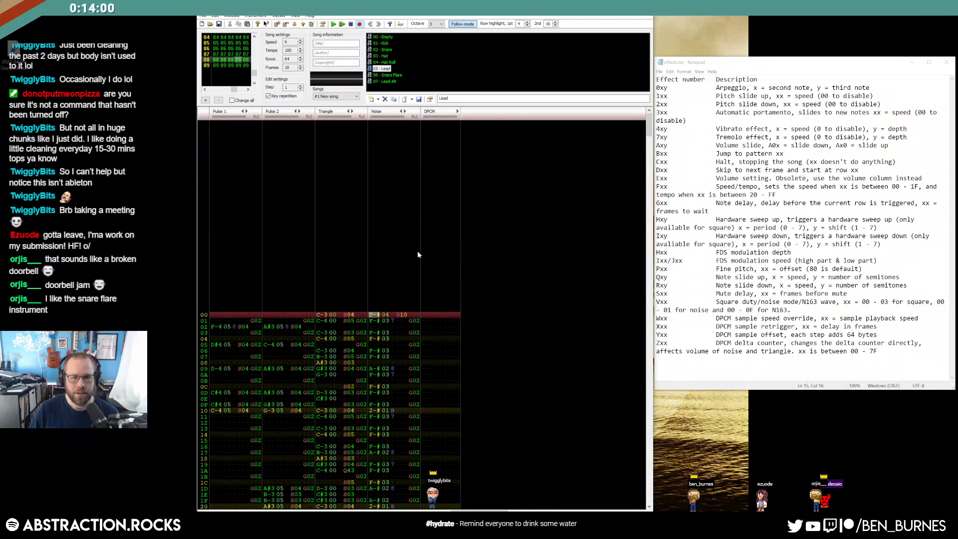
Enter the effect 000 on the Noise channel at row 01 of frame 08 to end the arpeggio.
key(Right)
key(Right)
key(Right)
key(Right)
key(Down)
key(Down)
key(Up)
text(0)
Play frame 08 from row 00 into frame 09 to hear the changed Noise hit.
key(Return)
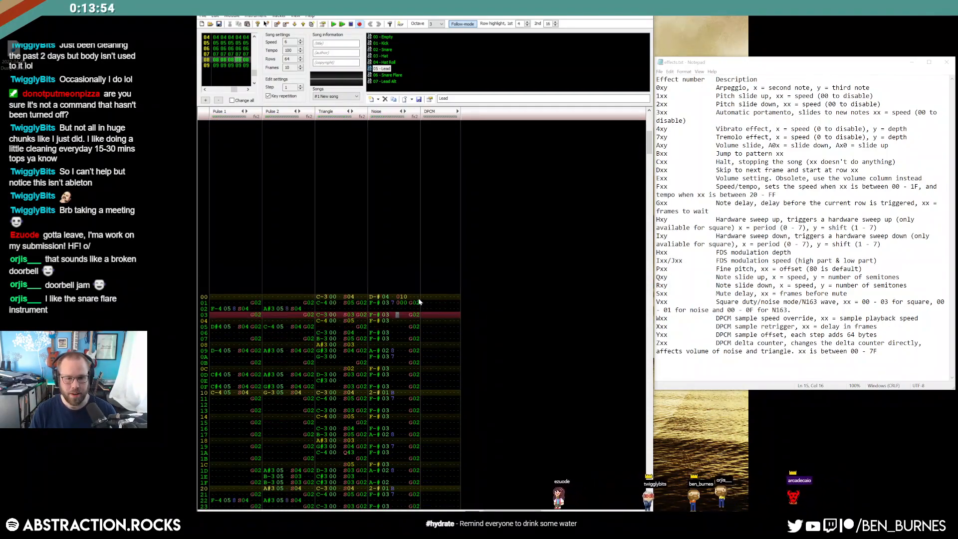
key(Return)
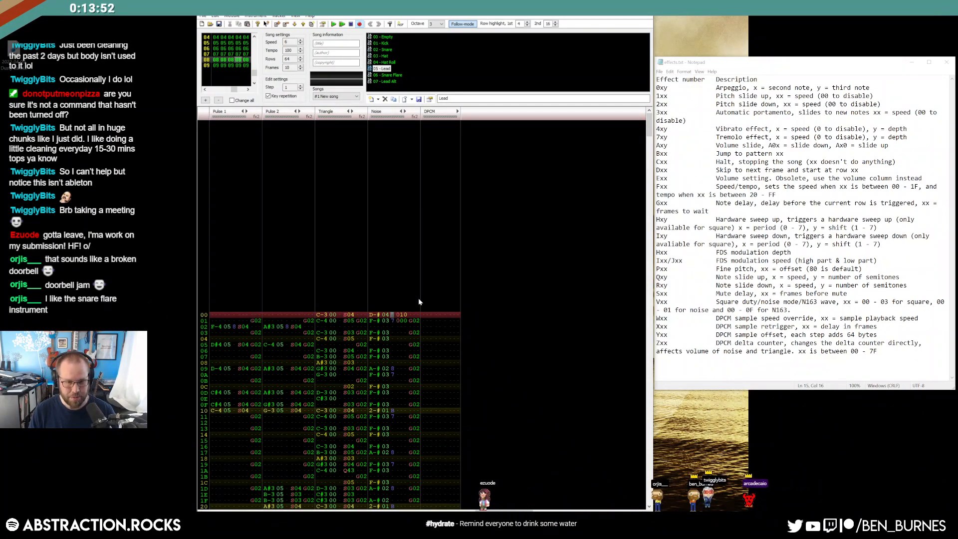
key(Return)
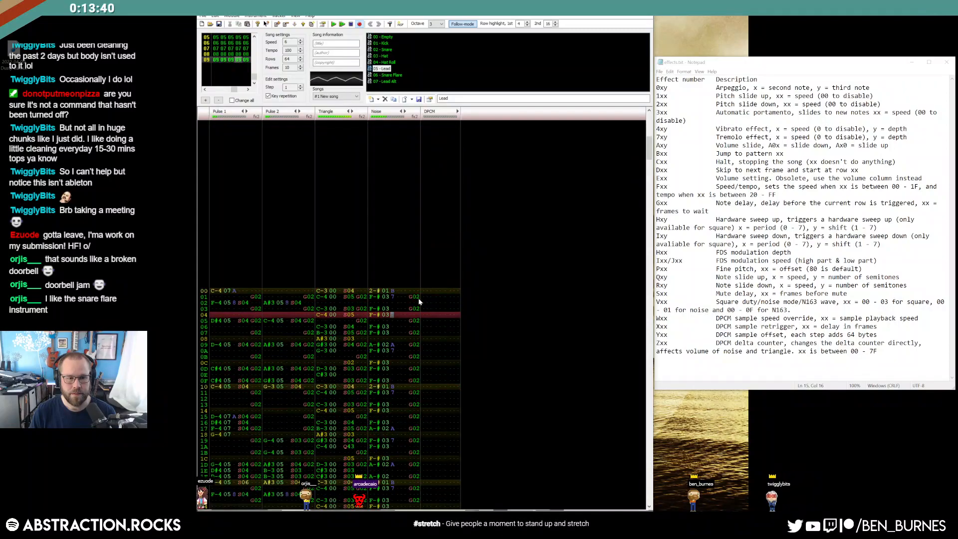
Move the Pulse 1 note C-4 07 with volume A from row 00 of frame 09 to row 3F of frame 08.
key(Return)
key(Up)
key(Up)
key(Up)
key(Up)
key(Up)
key(Up)
key(Up)
key(Up)
key(Up)
key(Up)
key(Up)
key(Up)
key(Up)
key(Up)
key(Up)
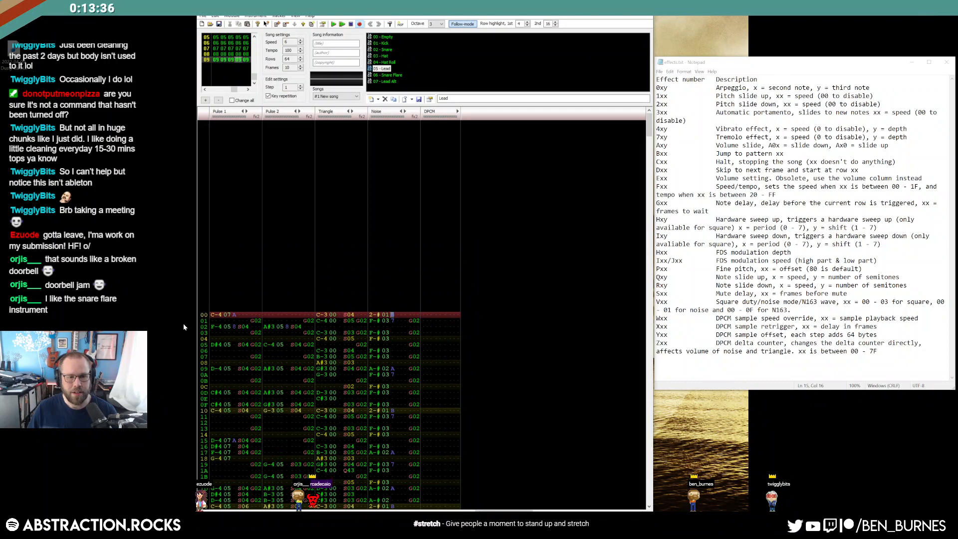
key(Up)
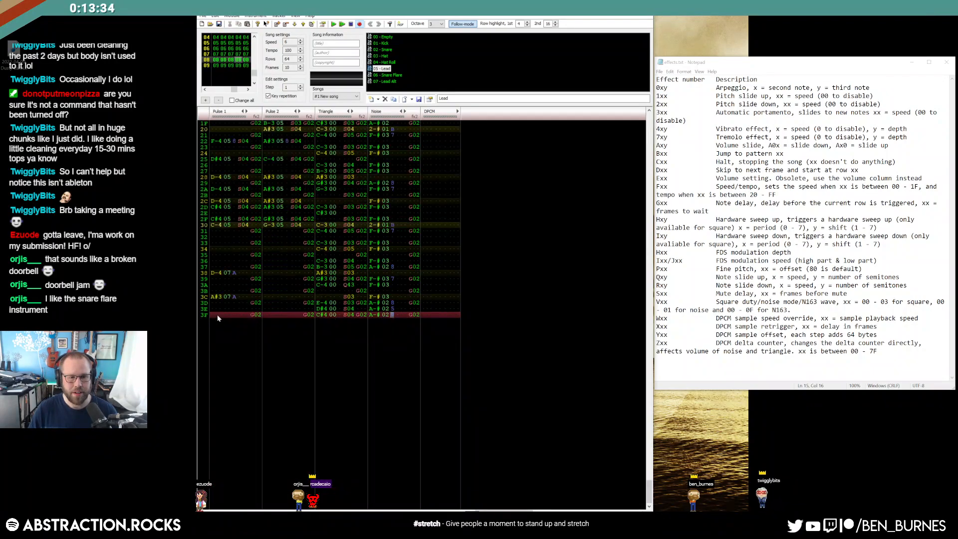
key(ctrl+z)
click(217, 316)
key(ctrl+v)
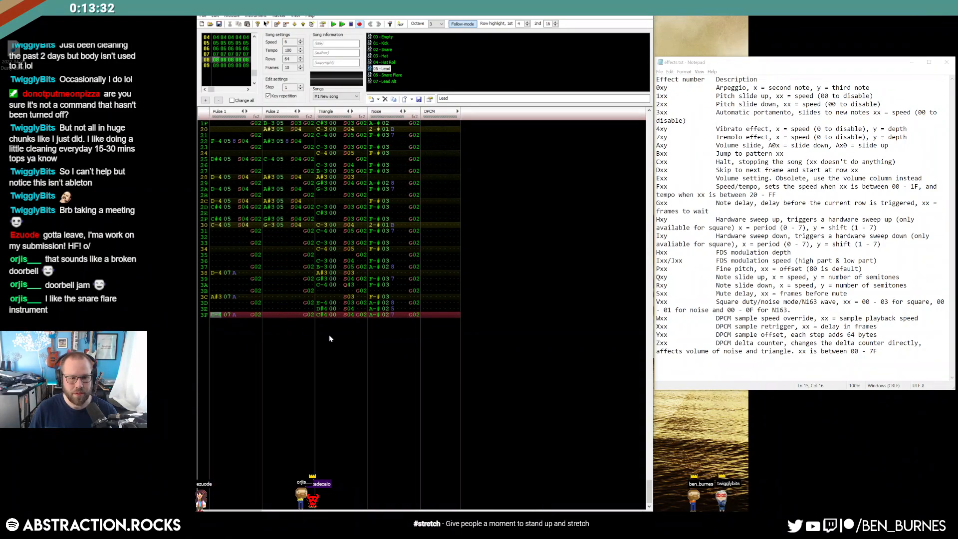
key(Up)
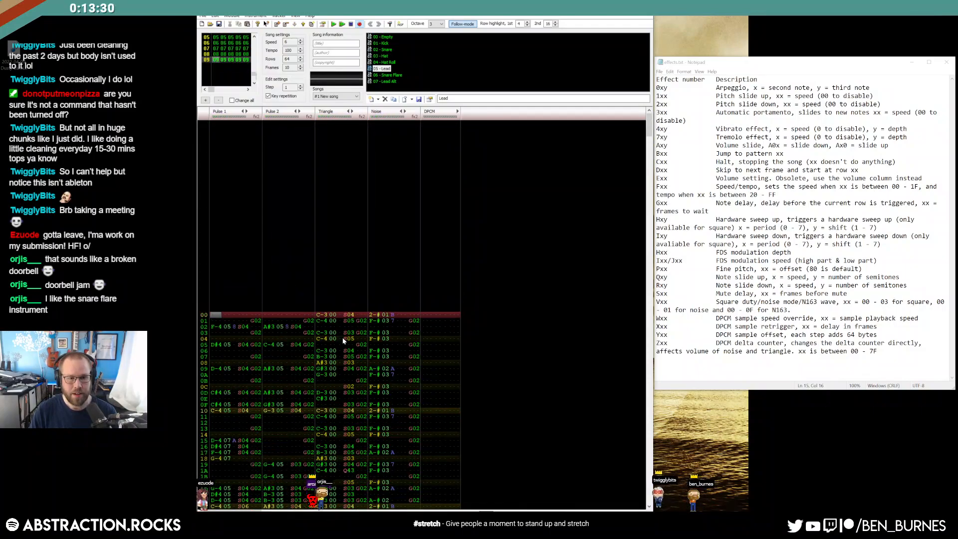
Play from the end of frame 08 through frame 09 into frame 00 to hear the moved pickup note and the loop.
key(Up)
key(Up)
key(Up)
key(Up)
key(Up)
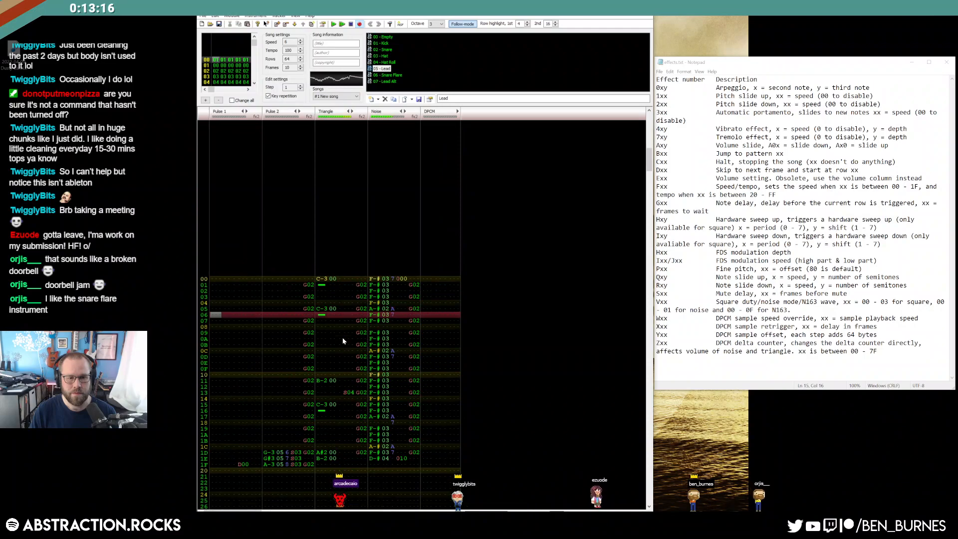
Delete the Triangle notes at rows 33 and 36 of frame 09.
scroll(343, 341, up, 5)
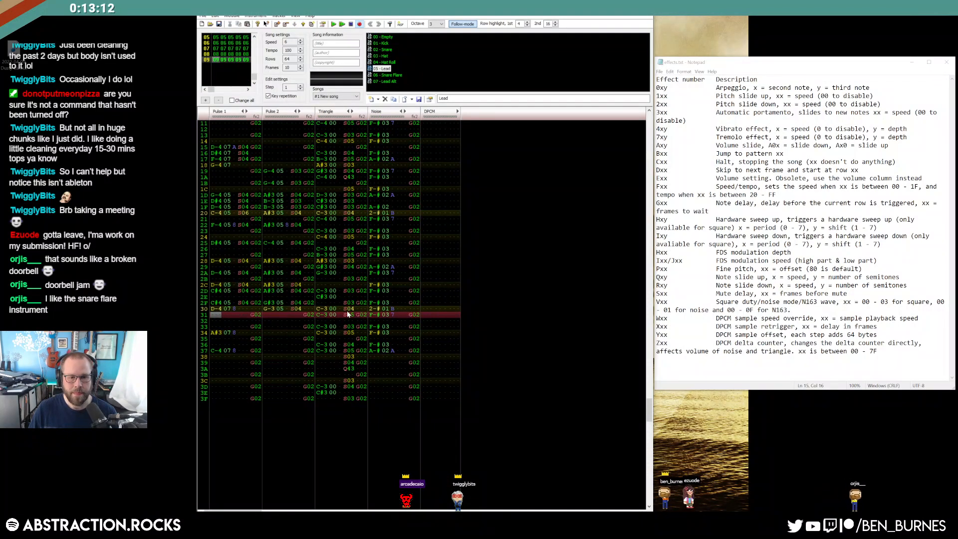
click(322, 310)
key(Delete)
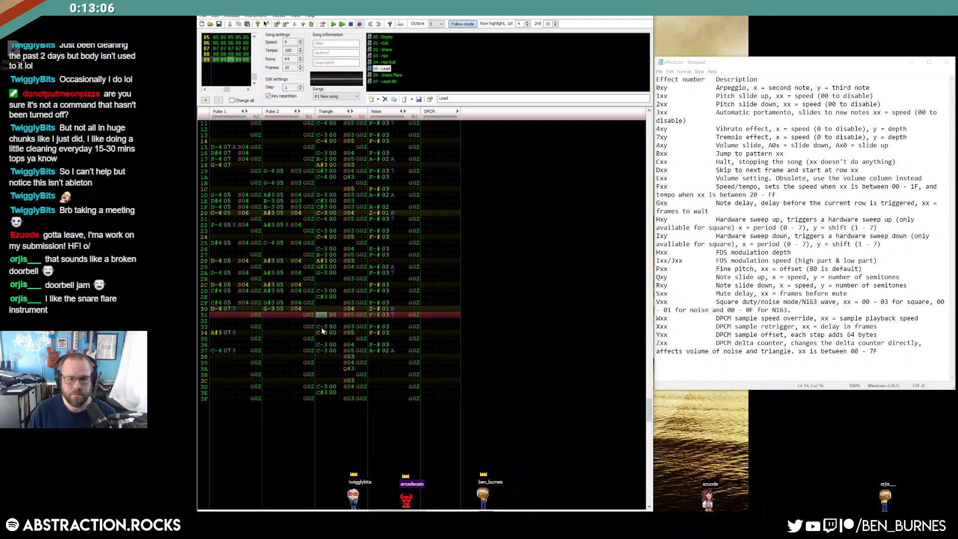
click(321, 326)
key(Delete)
click(321, 327)
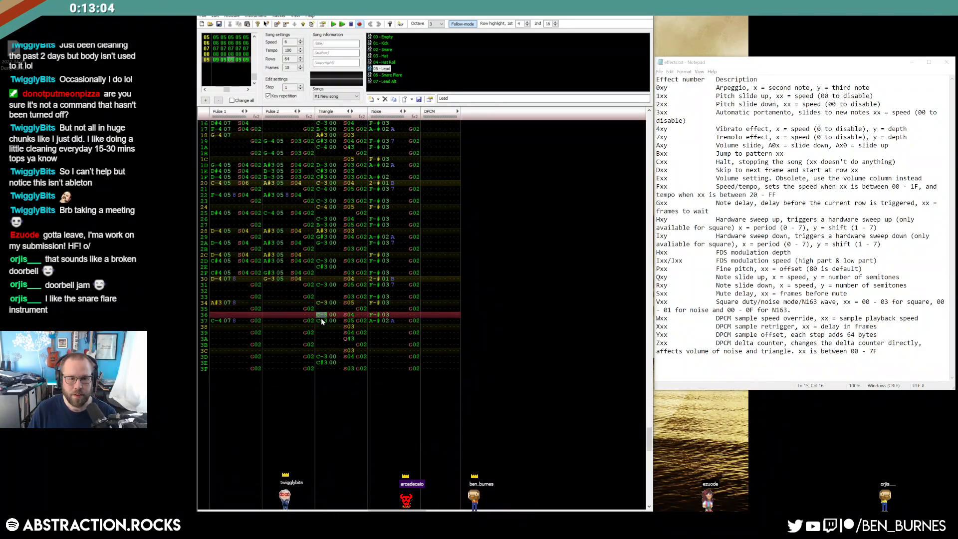
key(Delete)
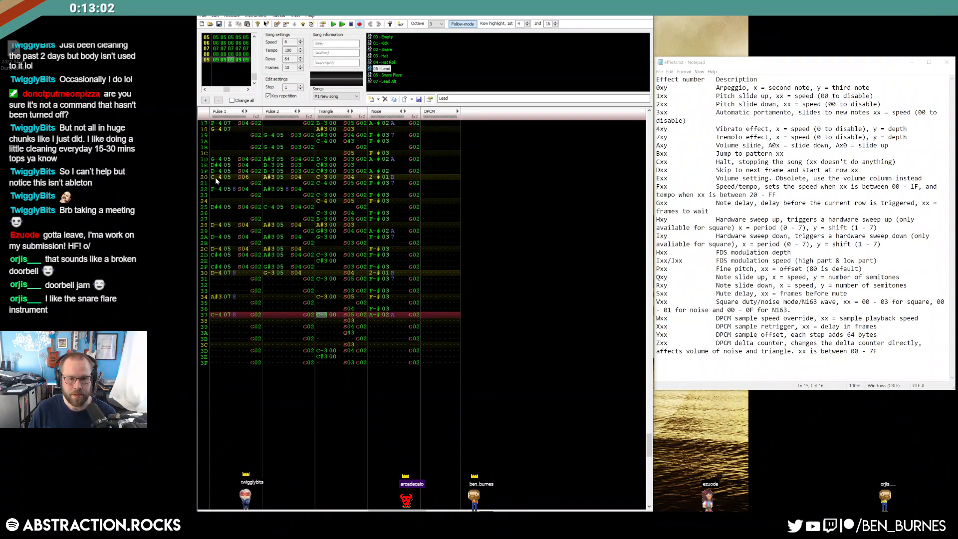
Delete the Noise hits at rows 33 and 36 of frame 09.
click(376, 289)
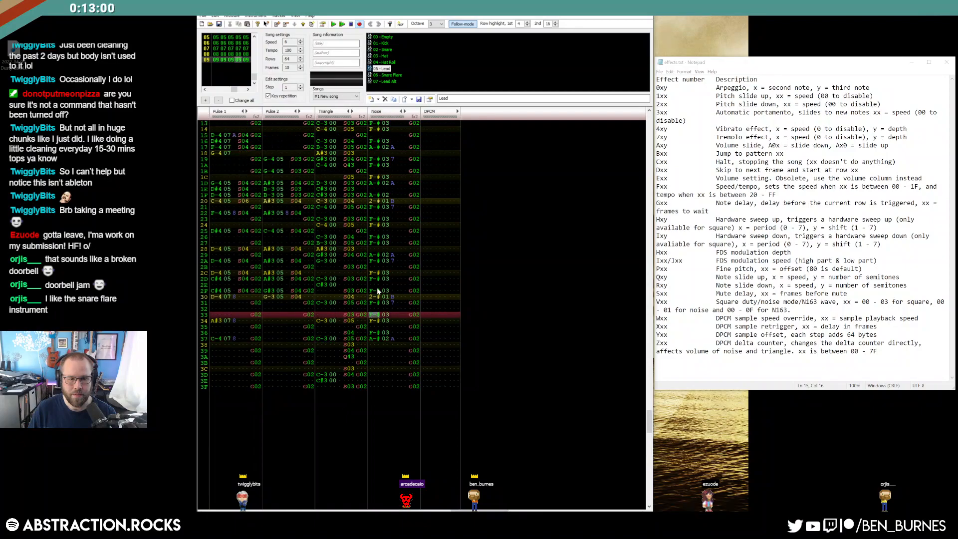
key(Delete)
key(Down)
key(Down)
key(Down)
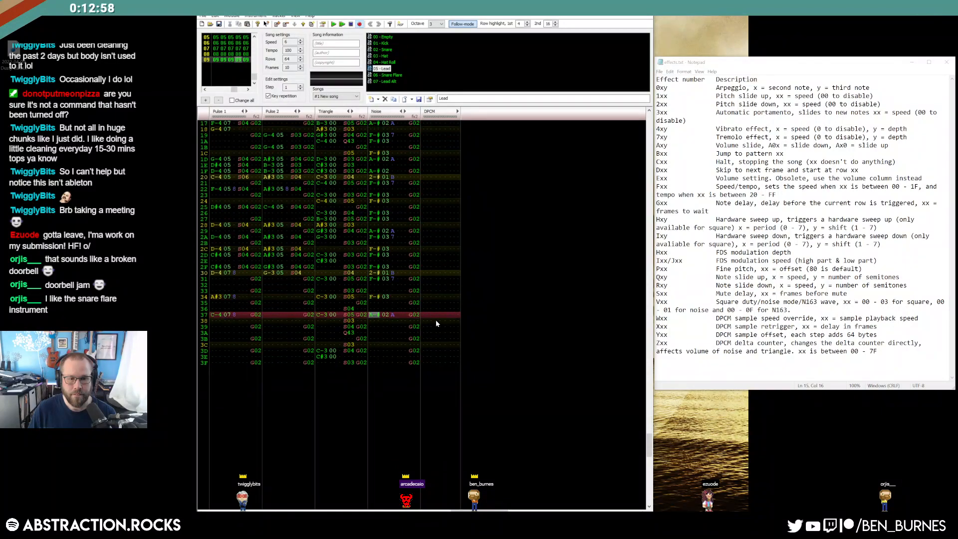
Play frame 09 from row 17 through the loop into frame 01 to hear the thinned ending, and return to frame 09.
scroll(350, 319, up, 5)
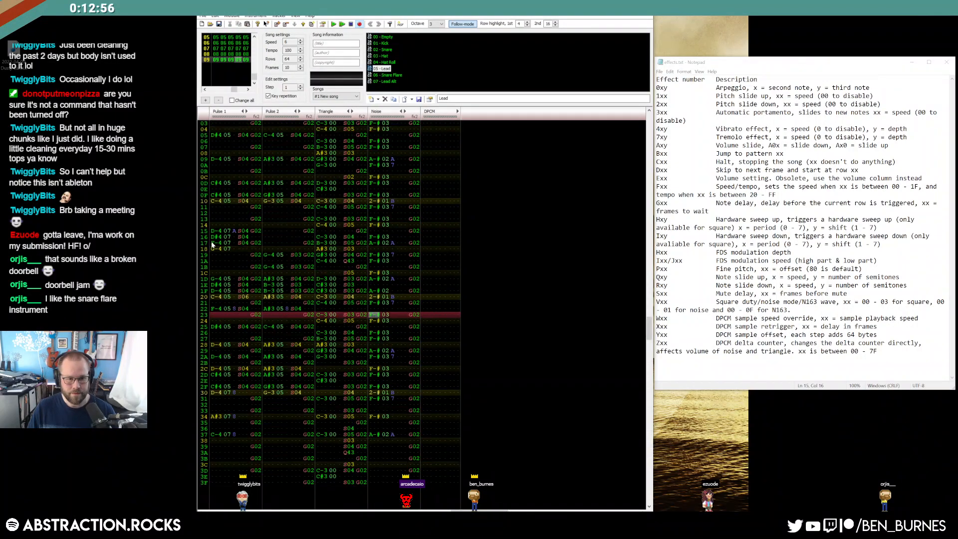
click(212, 244)
key(F7)
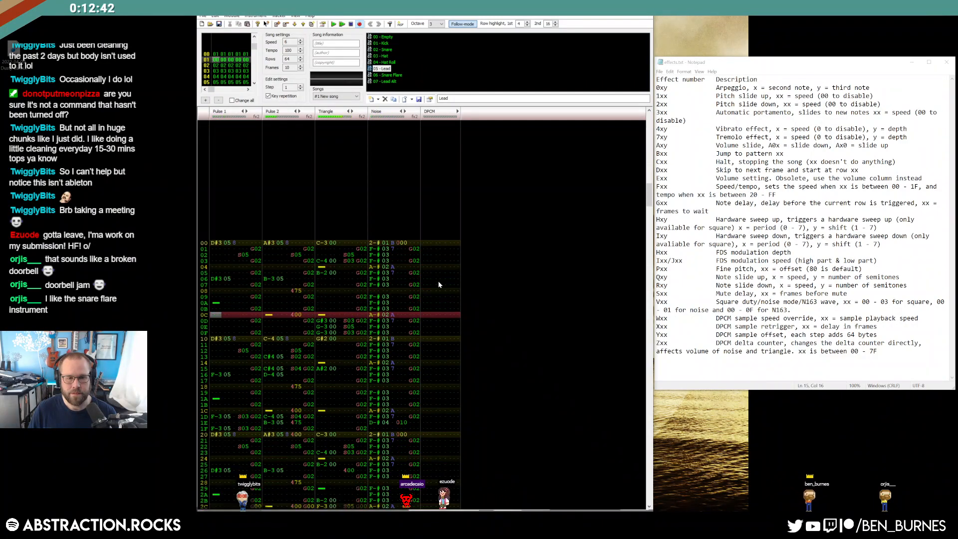
key(Return)
scroll(433, 294, up, 6)
scroll(435, 307, up, 16)
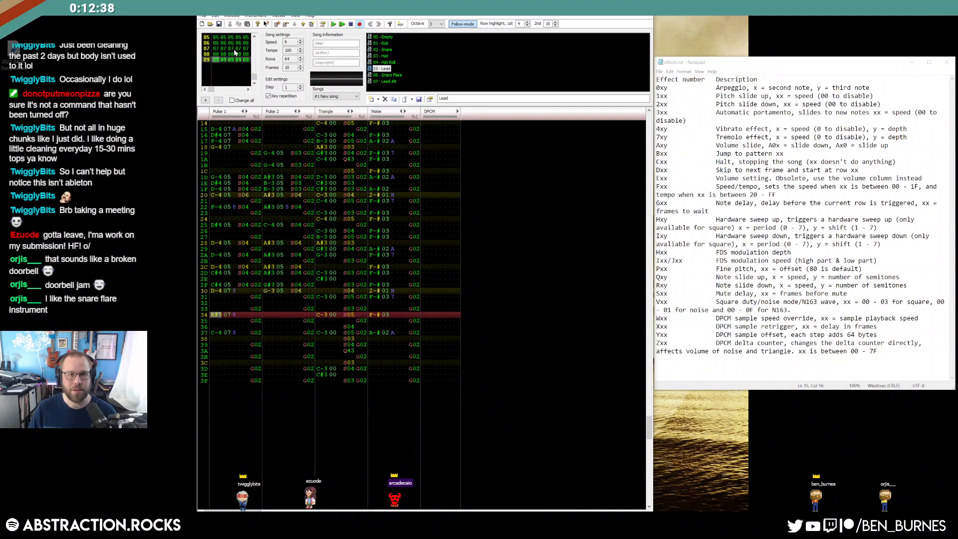
Export only the Pulse 1 channel, playing the song 3 times, to the desktop as 2022-04-09 Dusty Cartridges P1.wav.
click(202, 16)
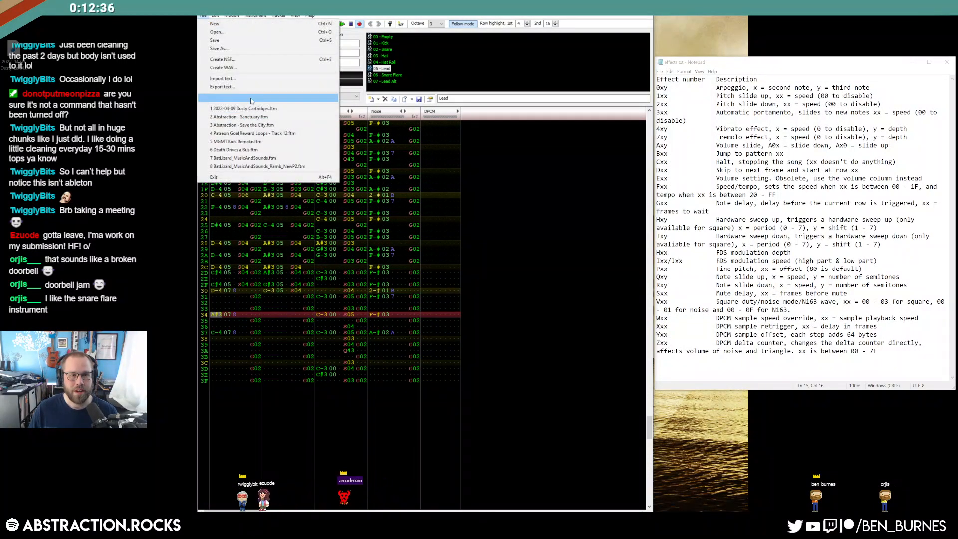
click(252, 69)
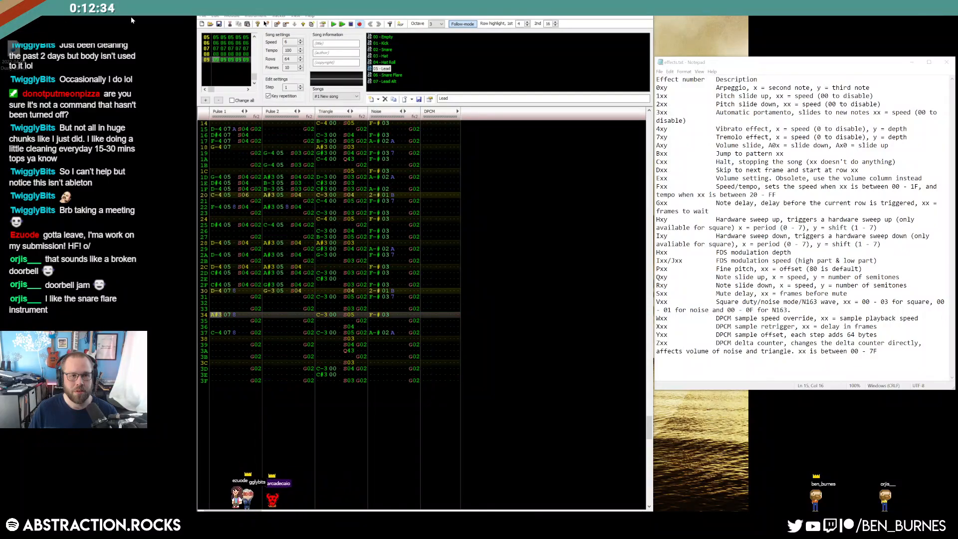
click(204, 17)
click(252, 68)
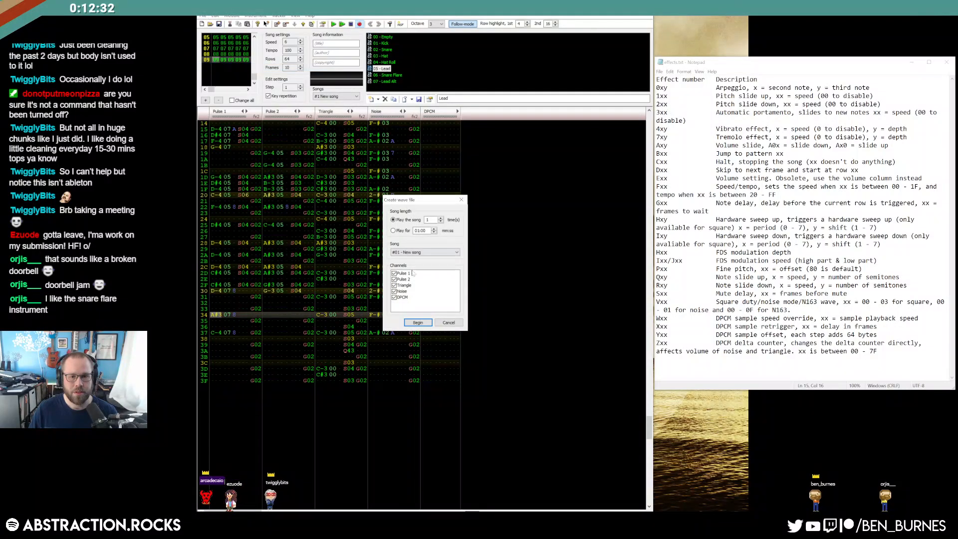
click(394, 279)
click(394, 285)
click(395, 298)
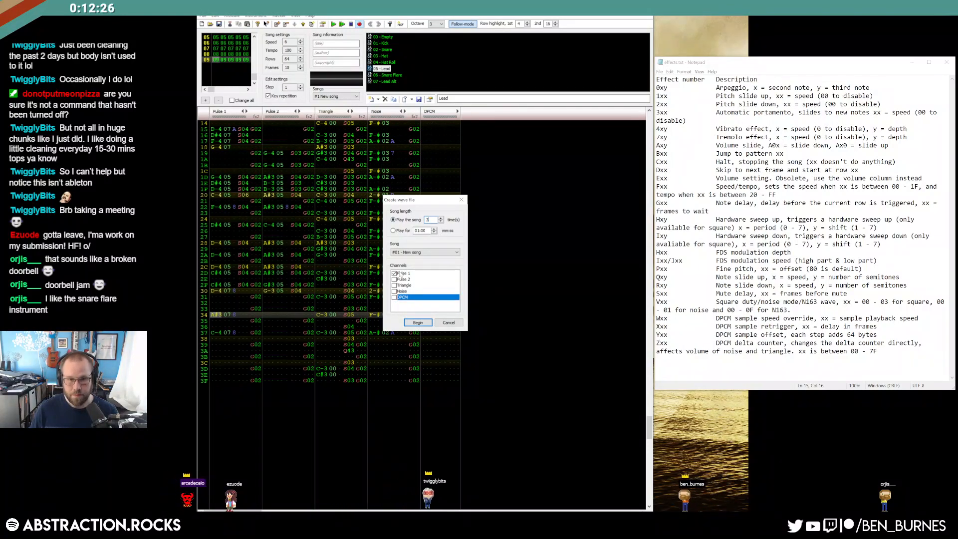
click(422, 323)
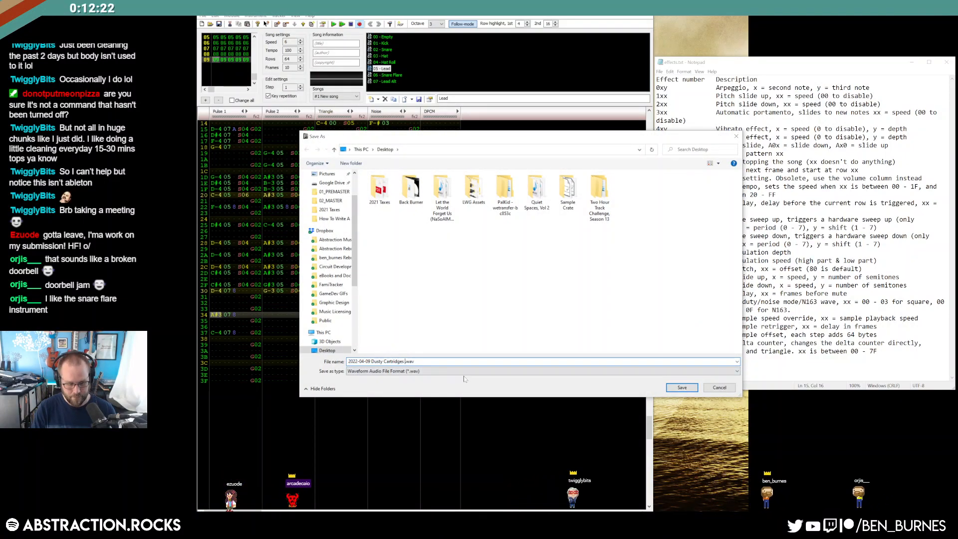
text(P1)
key(Return)
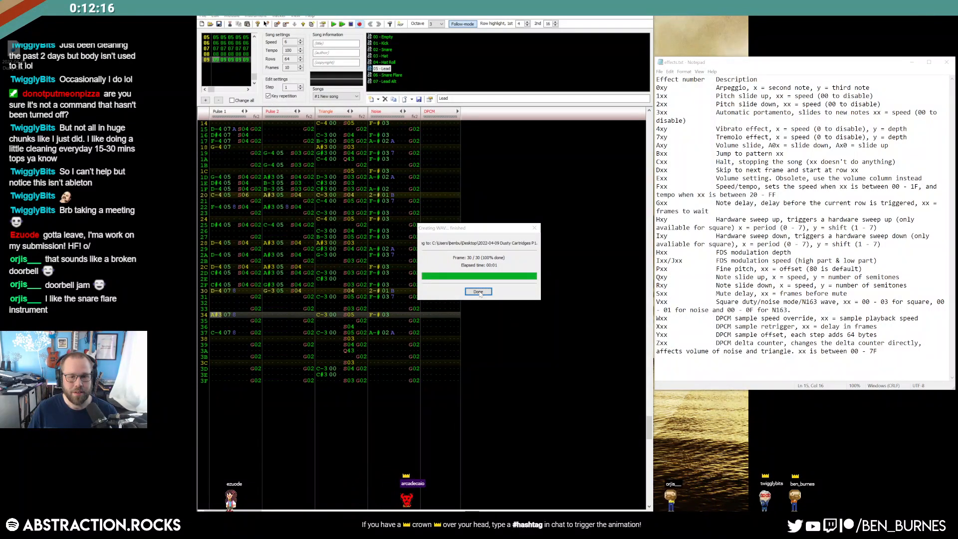
click(478, 293)
Export only the Pulse 2 channel, playing the song 3 times, to the desktop as 2022-04-09 Dusty Cartridges P2.wav.
click(203, 15)
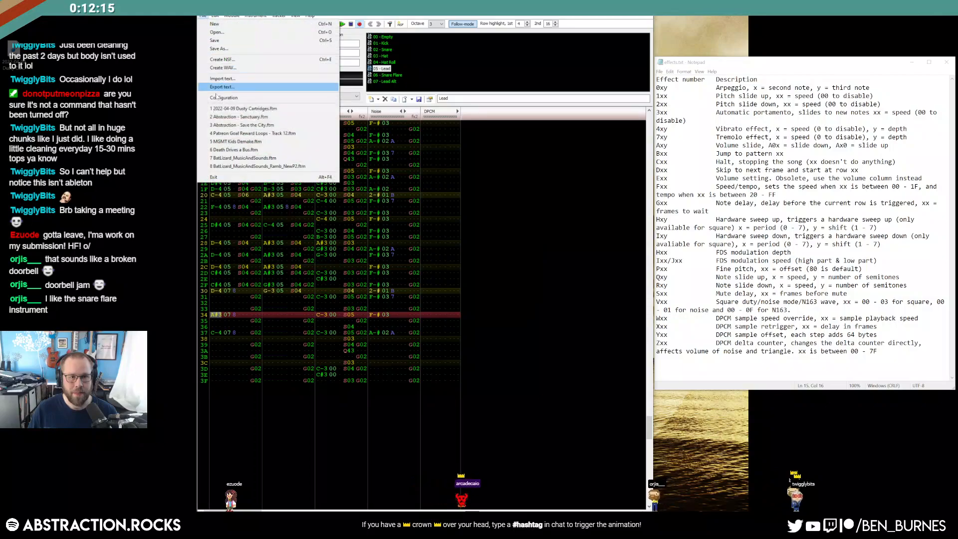
click(224, 67)
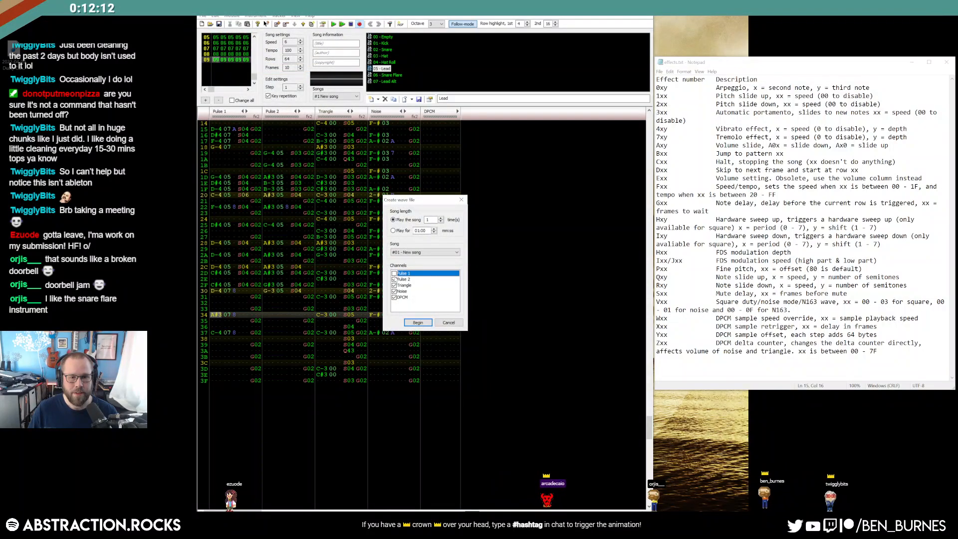
click(394, 285)
click(394, 291)
click(394, 297)
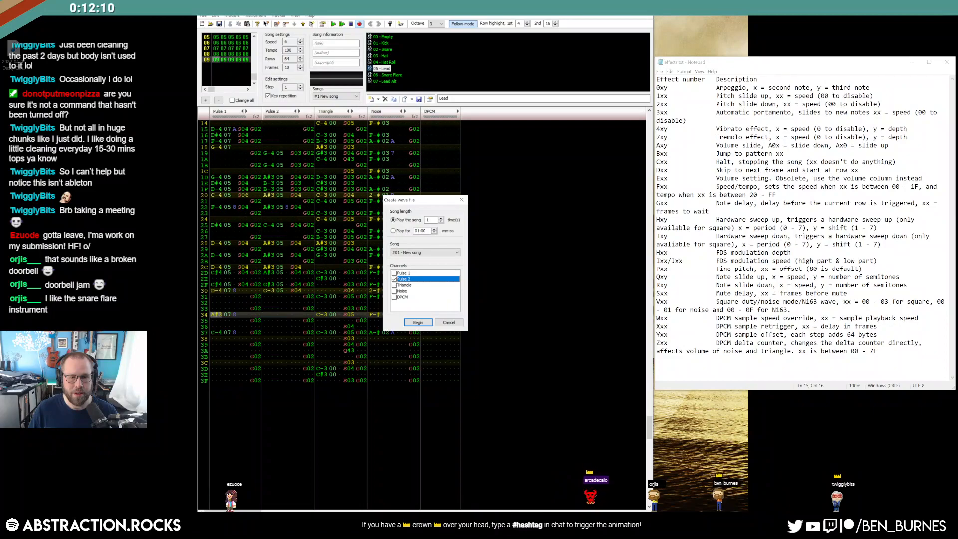
click(418, 322)
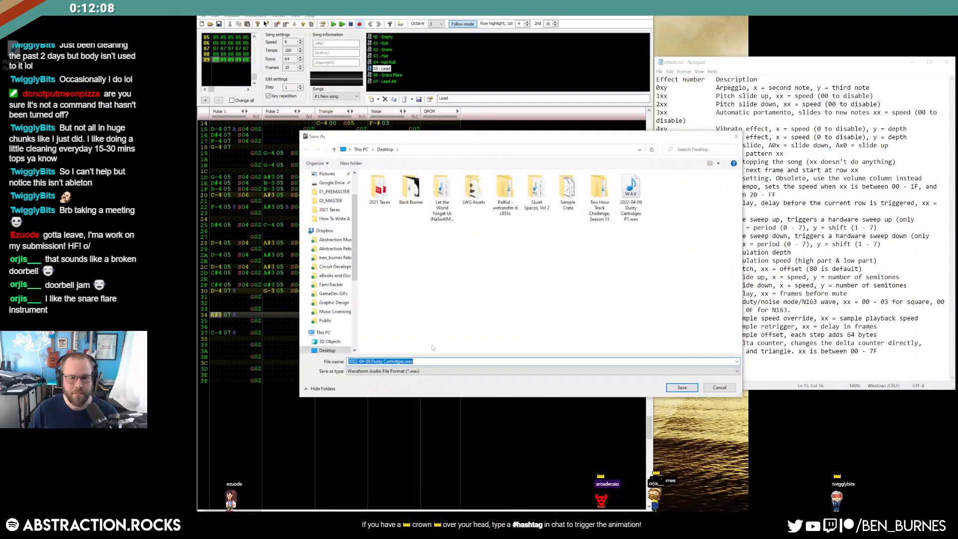
click(631, 197)
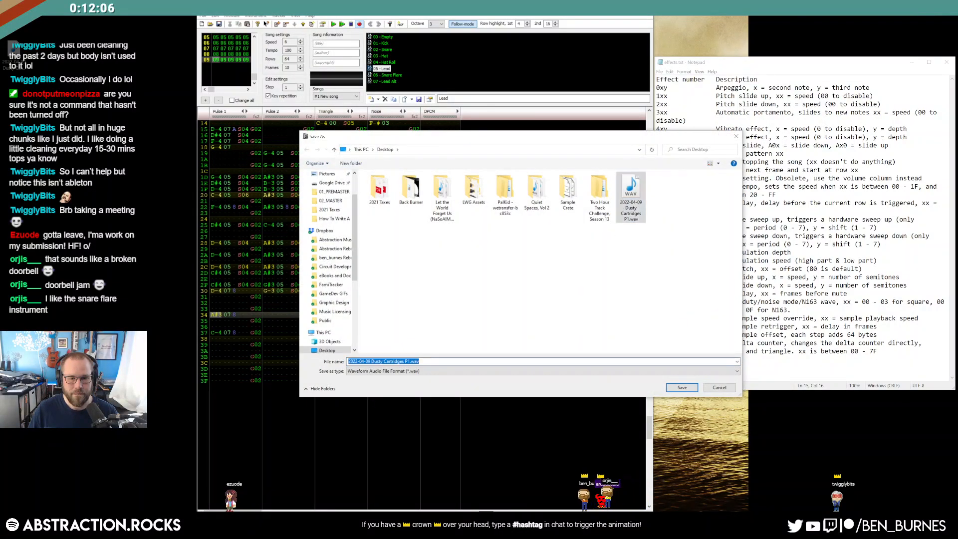
key(BackSpace)
text(2)
key(Return)
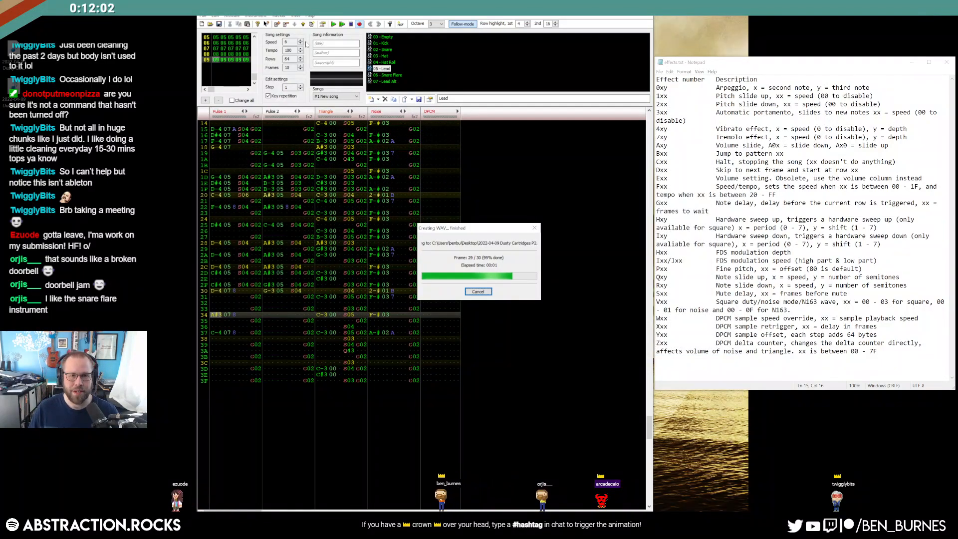
click(478, 291)
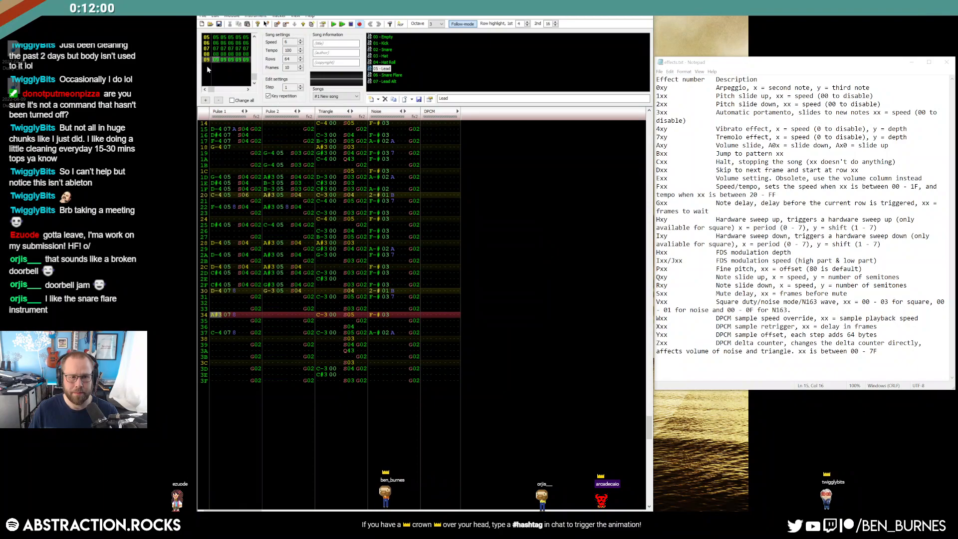
Export only the Triangle channel as a WAV file to the desktop, named 2022-04-09 Dusty Cartridges T.wav.
click(202, 16)
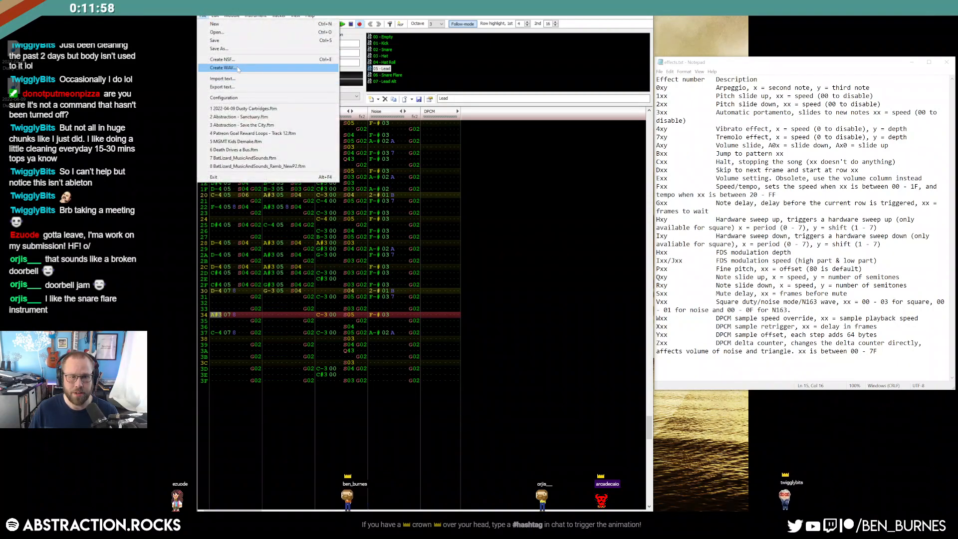
click(238, 69)
click(394, 274)
click(394, 279)
click(394, 291)
click(418, 322)
click(663, 197)
click(406, 362)
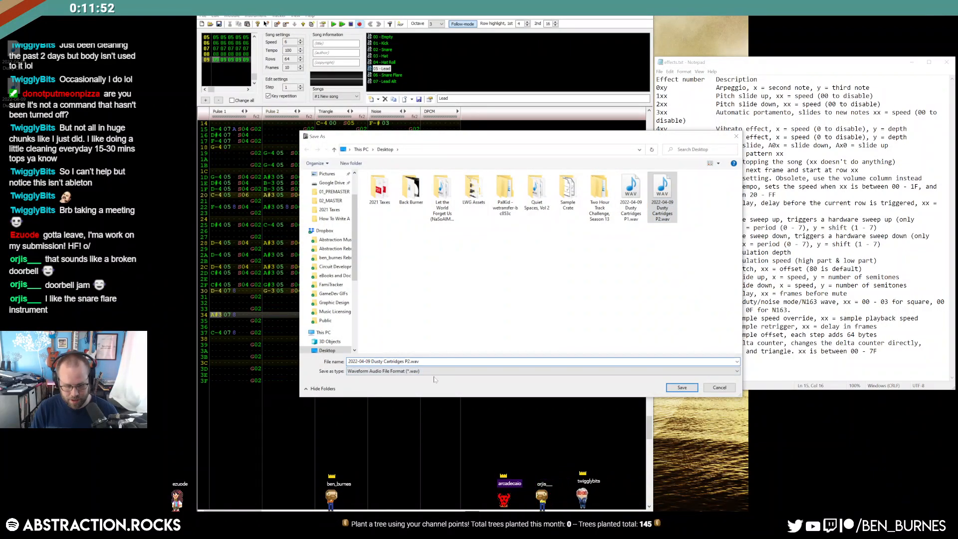
key(Delete)
key(Delete)
key(Return)
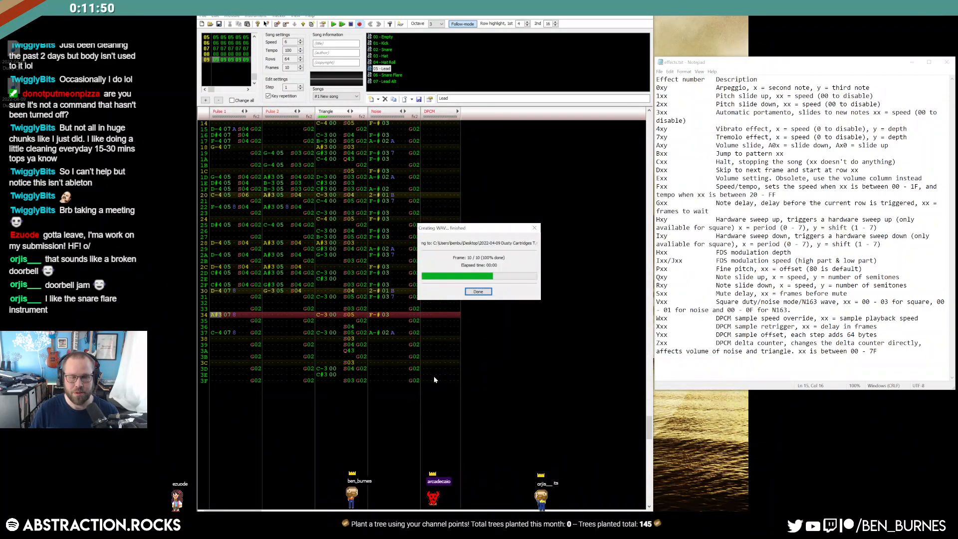
click(478, 292)
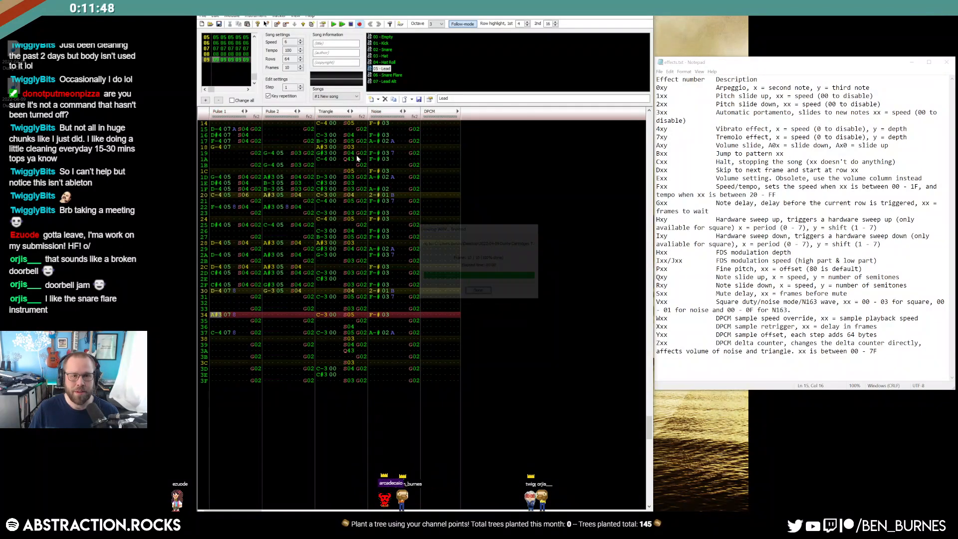
Export only the Noise channel, playing the song 3 times, to the desktop as 2022-04-09 Dusty Cartridges N.wav.
click(202, 15)
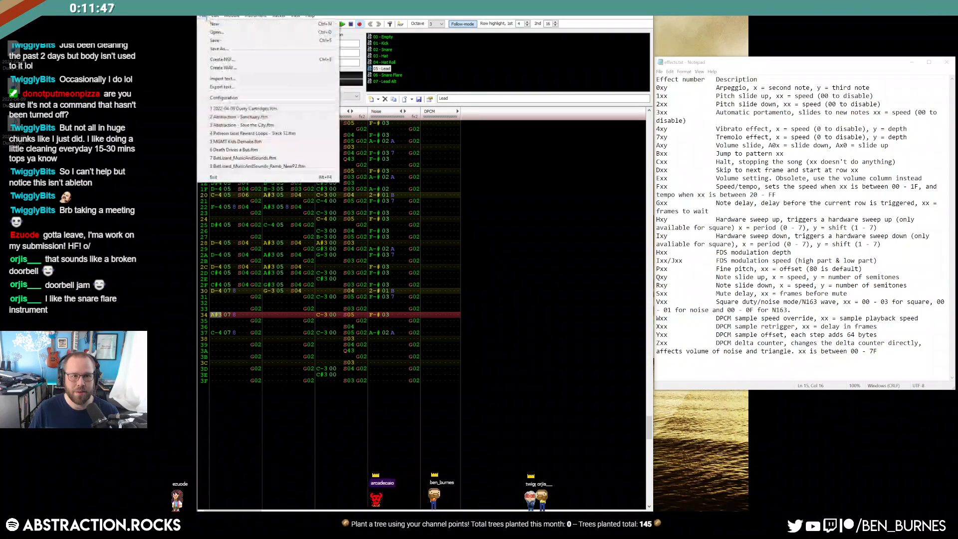
click(222, 68)
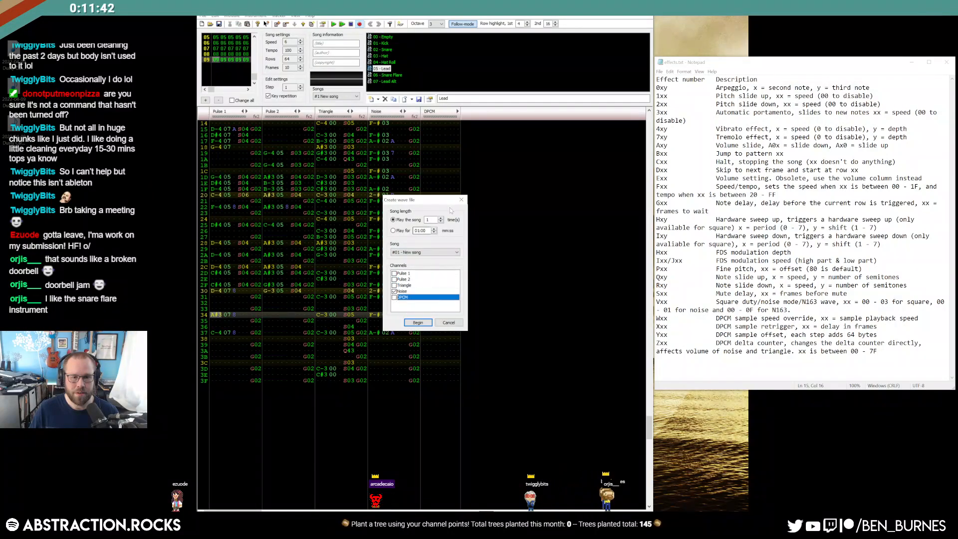
click(418, 323)
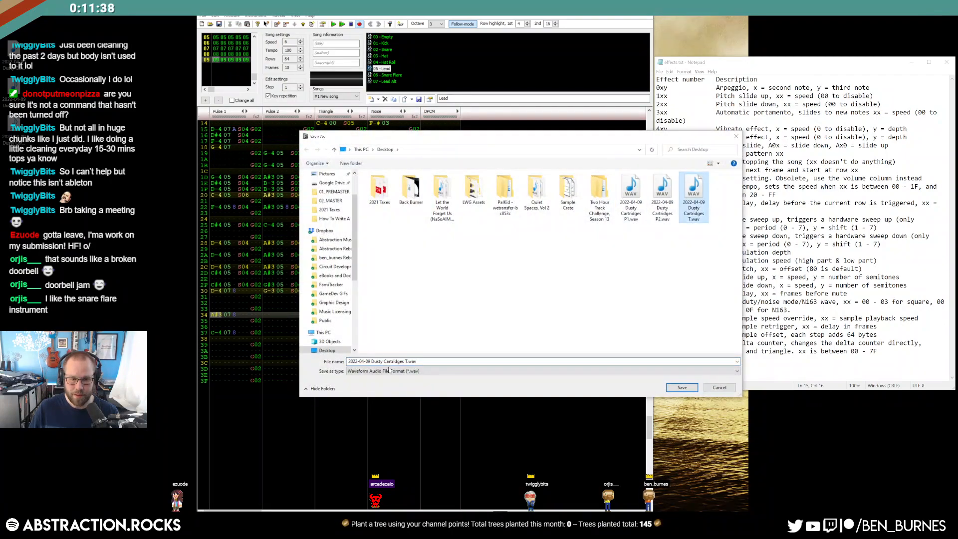
key(BackSpace)
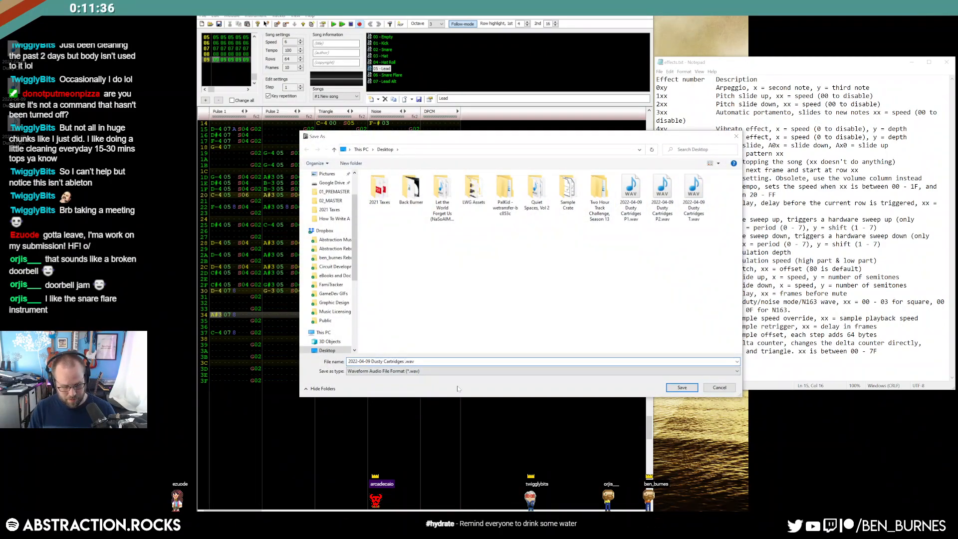
key(Return)
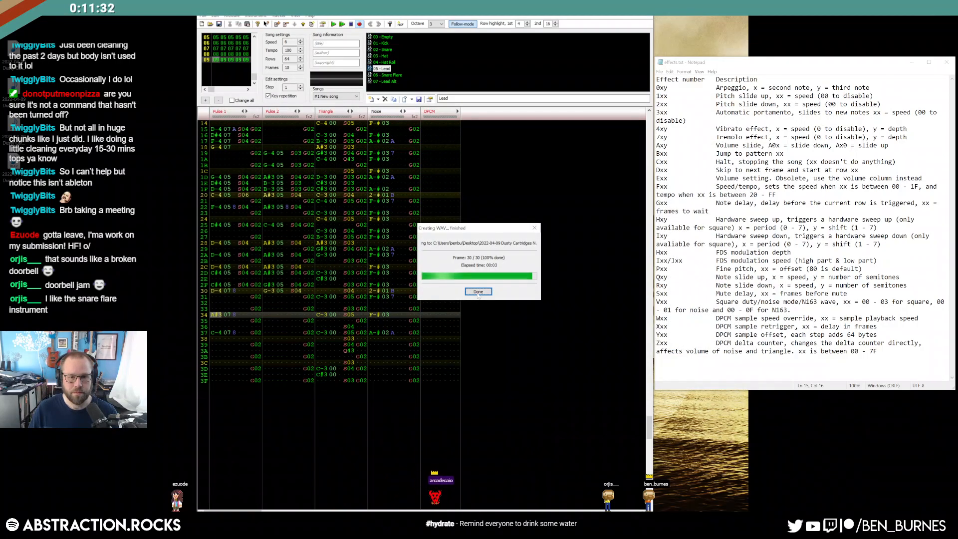
click(478, 292)
Export only the Triangle channel again, playing the song 3 times, replacing 2022-04-09 Dusty Cartridges T.wav on the desktop.
click(204, 15)
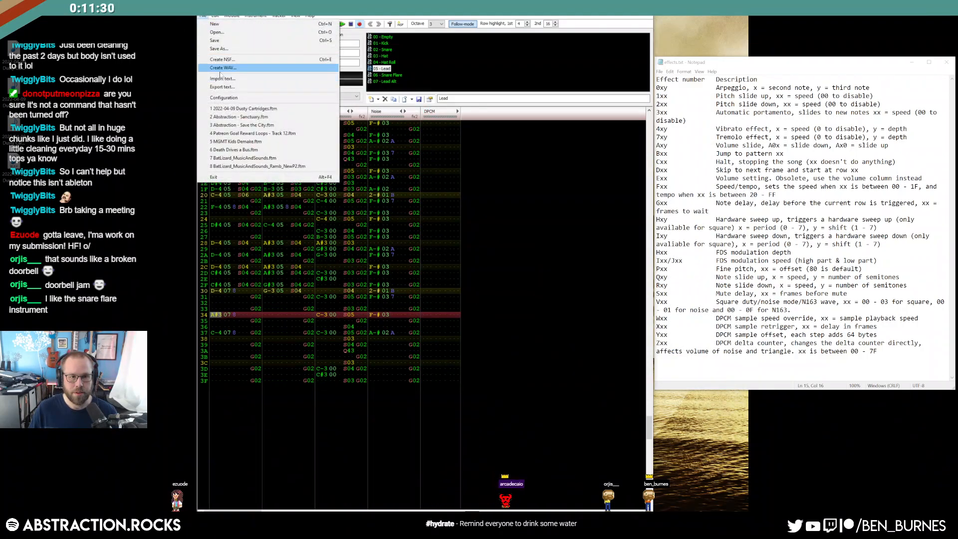
click(227, 80)
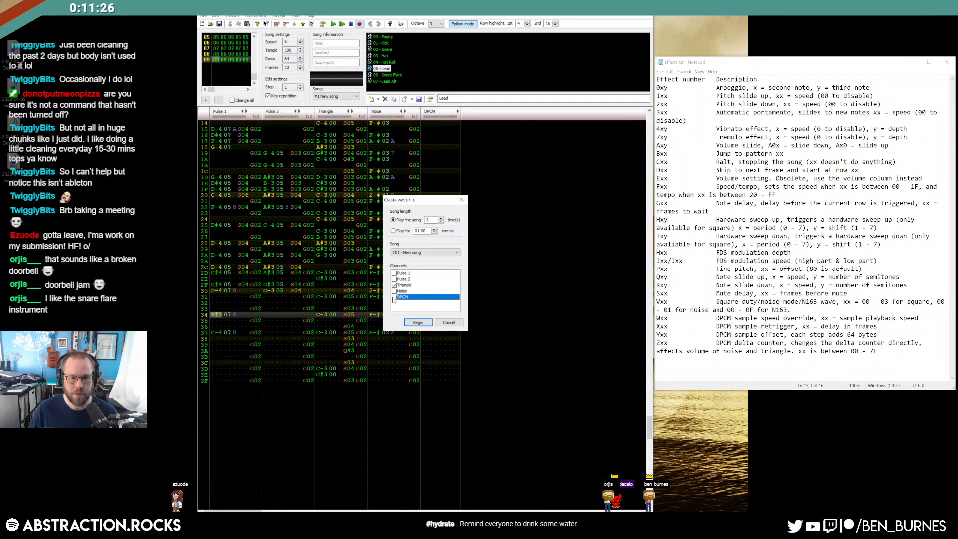
click(418, 324)
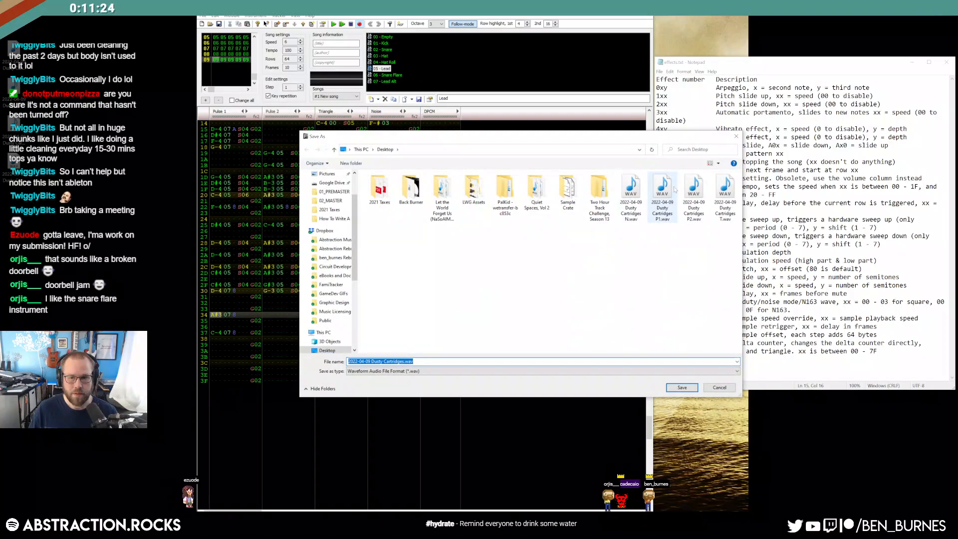
click(719, 196)
click(682, 387)
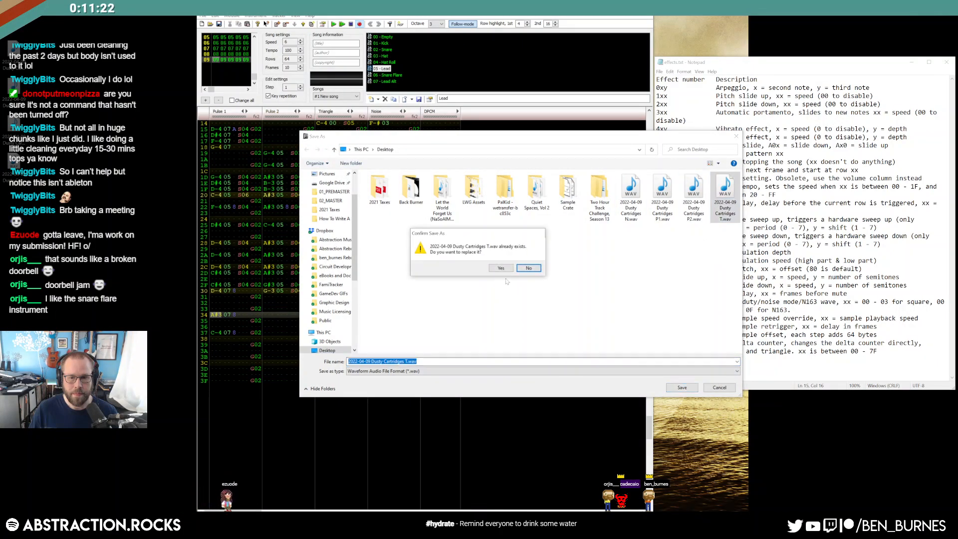
click(501, 269)
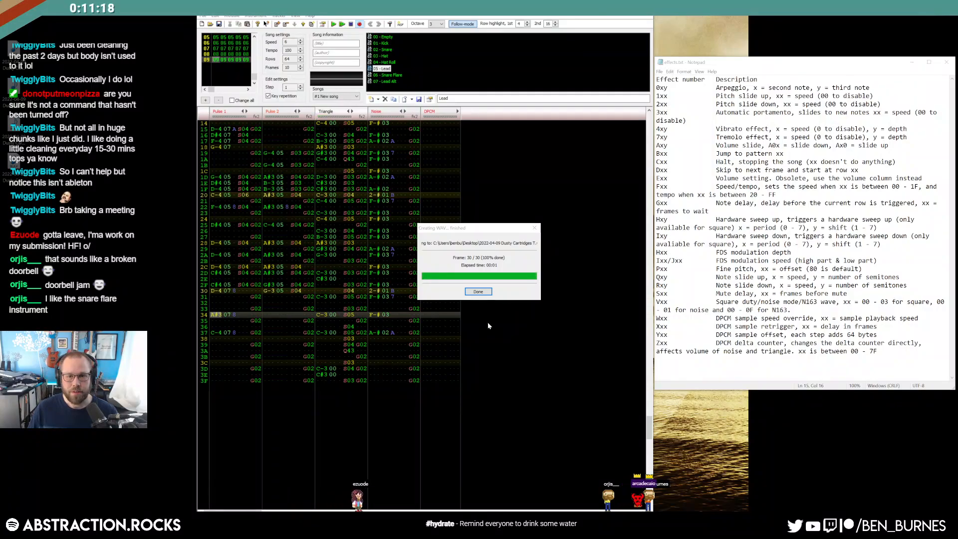
click(478, 291)
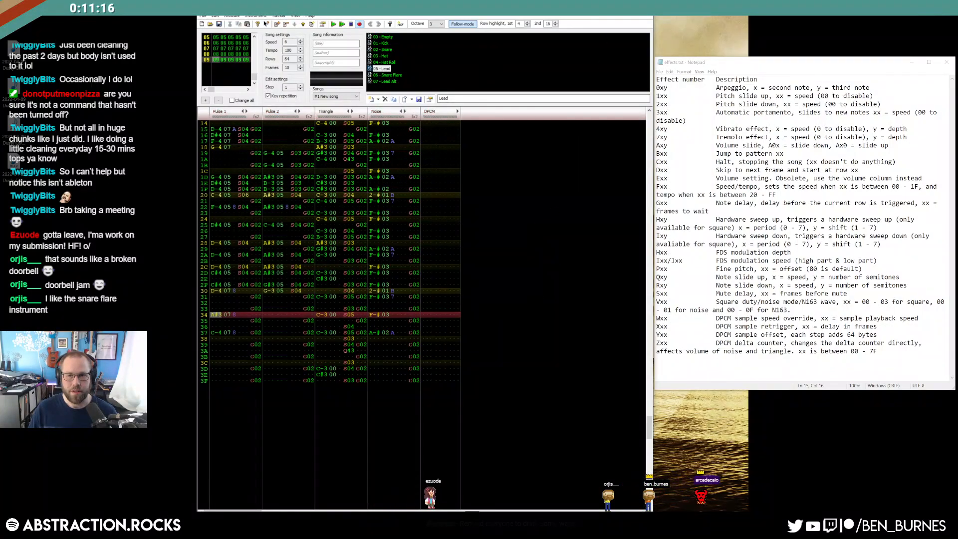
Switch to Ableton Live and delete the MIDI track in the Leads group and the track groups from Arpeggios through Ambiances.
click(359, 532)
click(313, 532)
click(70, 531)
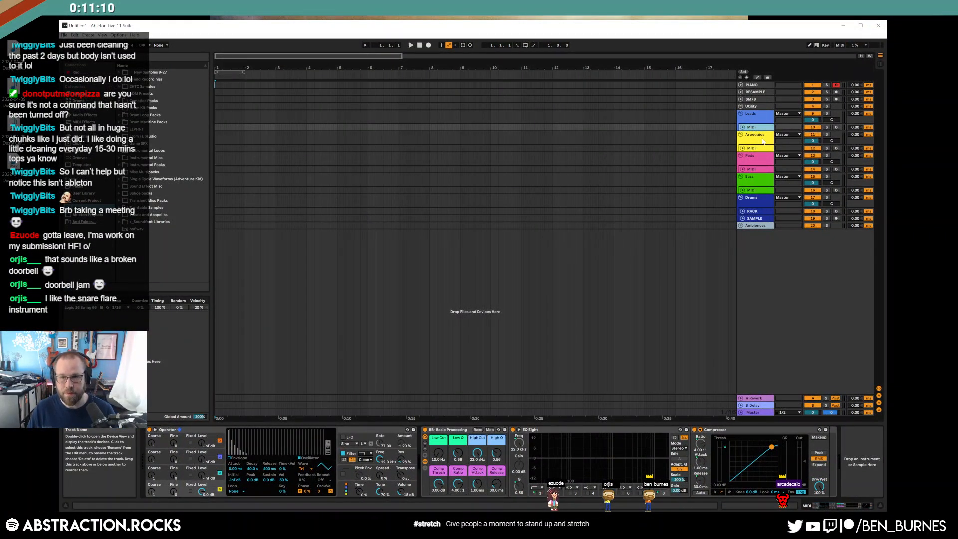
key(ctrl+z)
click(756, 128)
key(Delete)
click(758, 141)
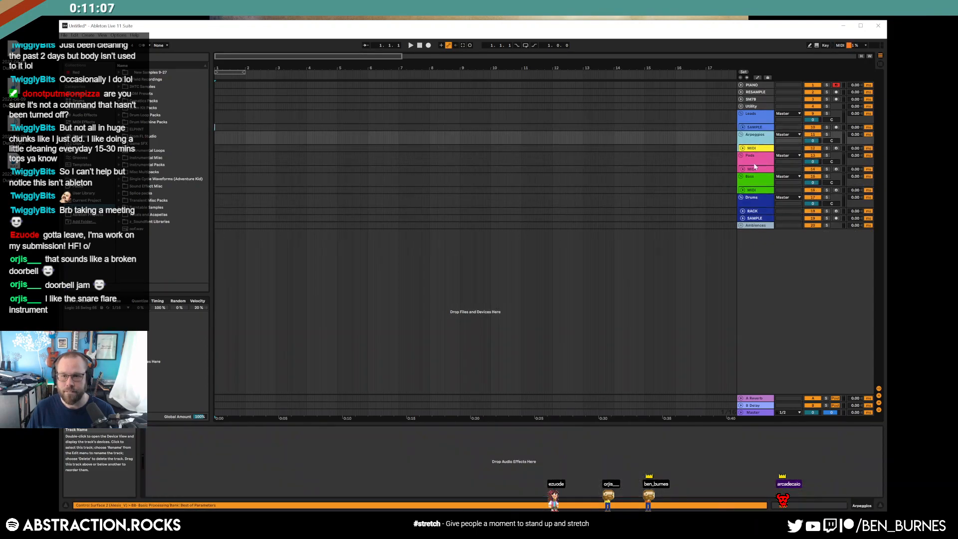
shift+click(754, 226)
key(Delete)
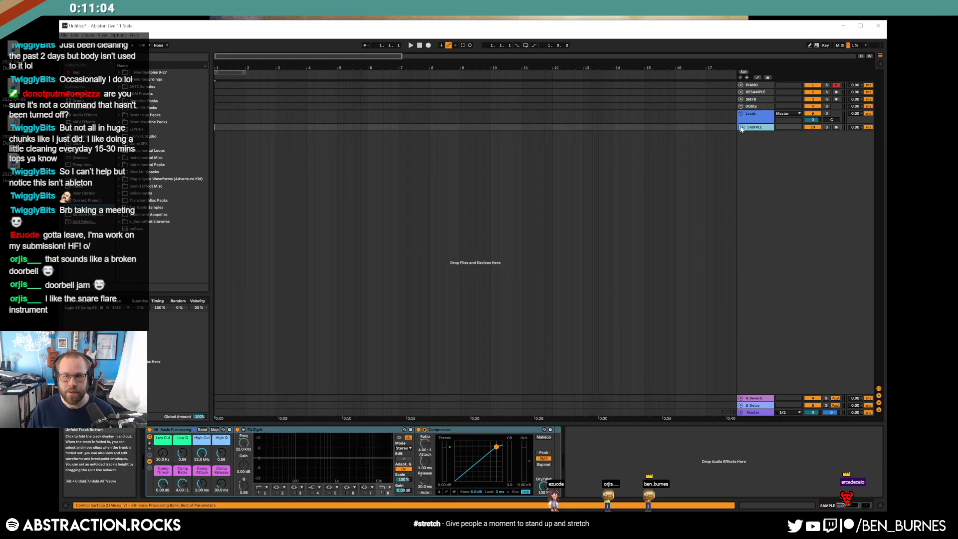
Unfold the SAMPLE track and place the four exported Dusty Cartridges stems on it end to end from bar 2.
click(742, 127)
click(237, 153)
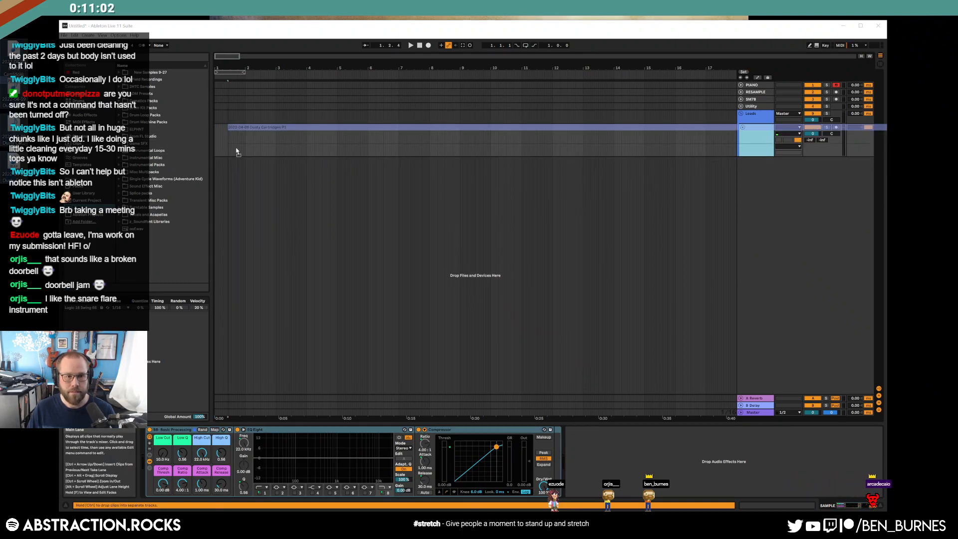
drag(245, 144, 756, 146)
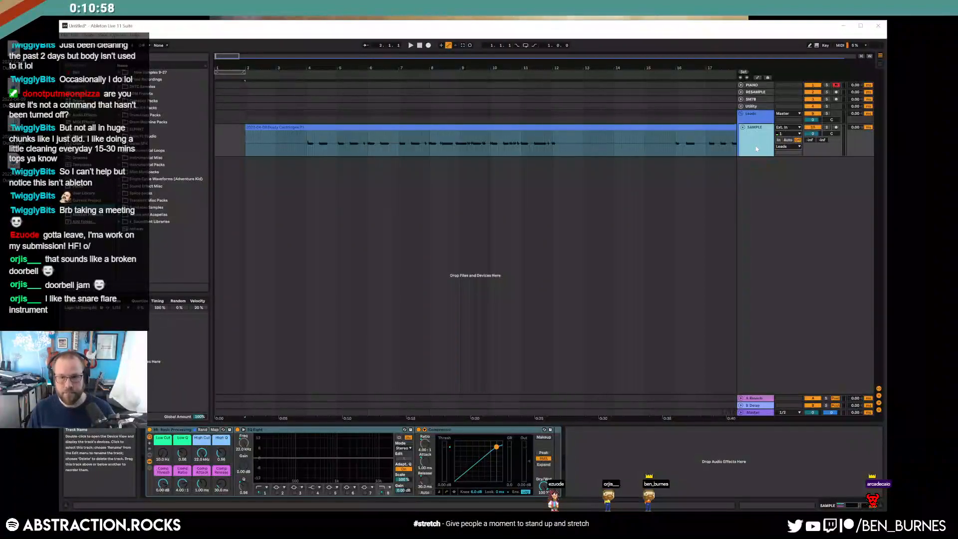
Duplicate the SAMPLE track three times inside the Leads group.
key(ctrl+d)
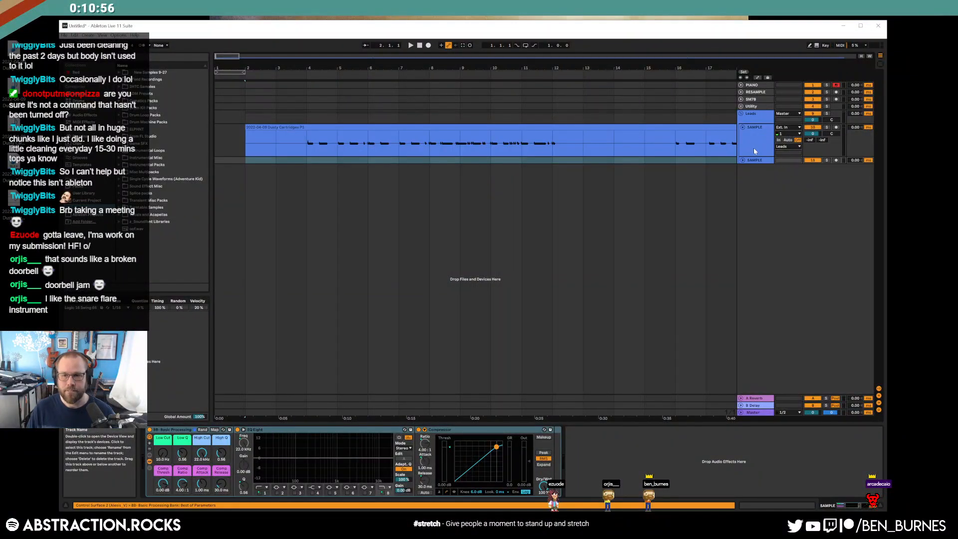
key(ctrl+d)
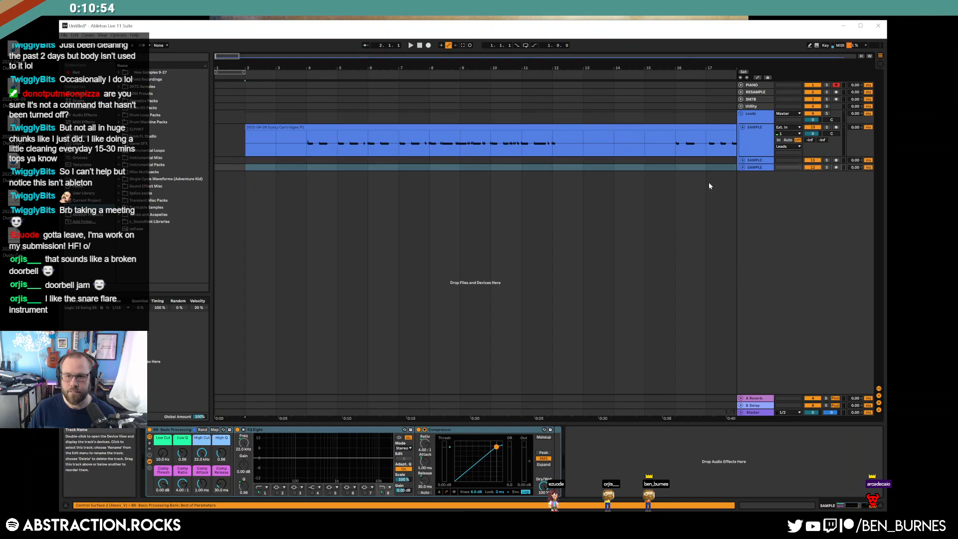
key(ctrl+d)
Maximize the window and line up the P1, P2, T and N clips at bar 1, each on its own SAMPLE track.
click(860, 27)
click(252, 105)
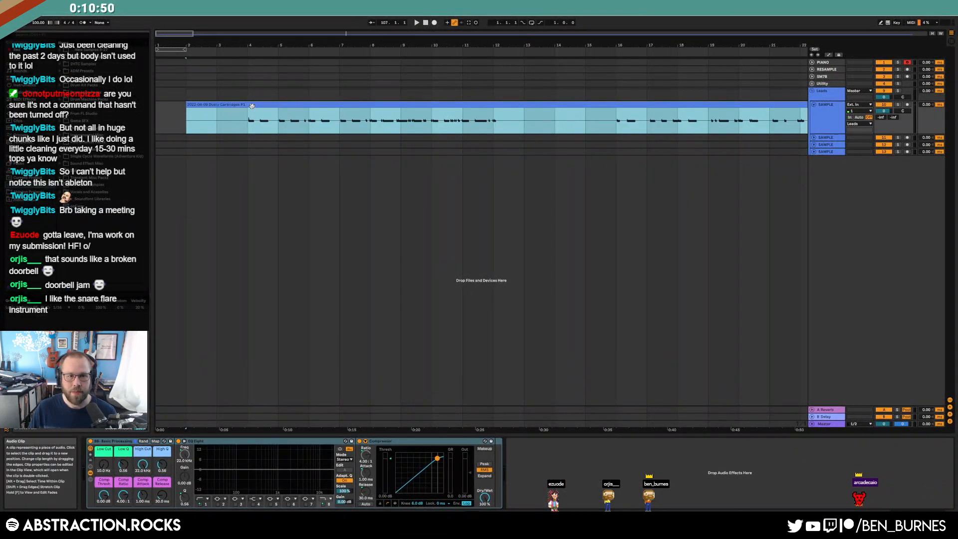
key(shift+z)
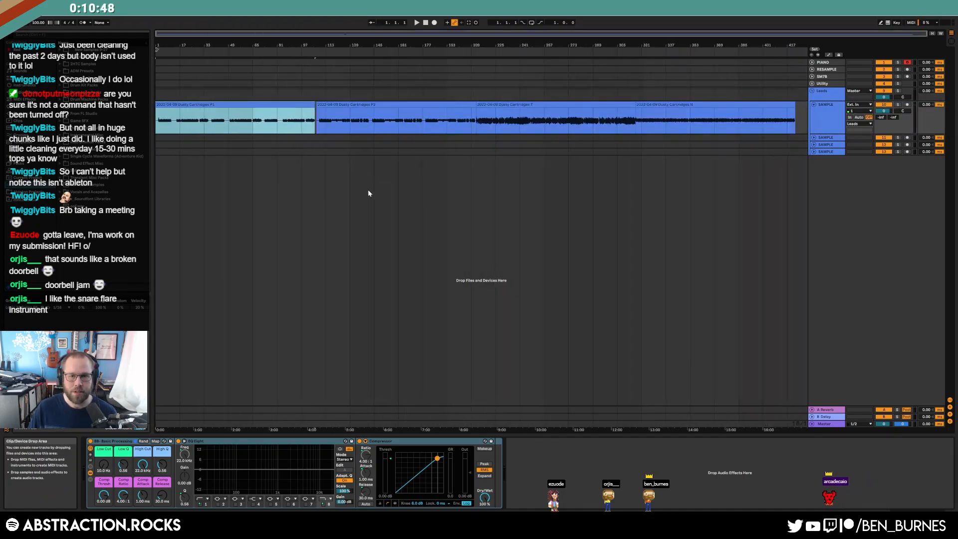
drag(325, 105, 168, 138)
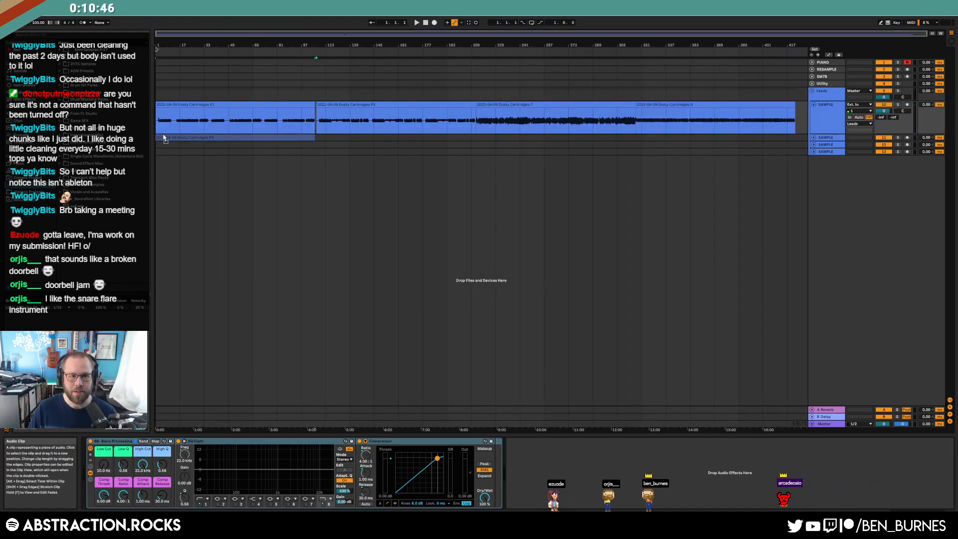
click(467, 105)
drag(483, 105, 324, 131)
drag(163, 153, 165, 148)
drag(644, 106, 165, 152)
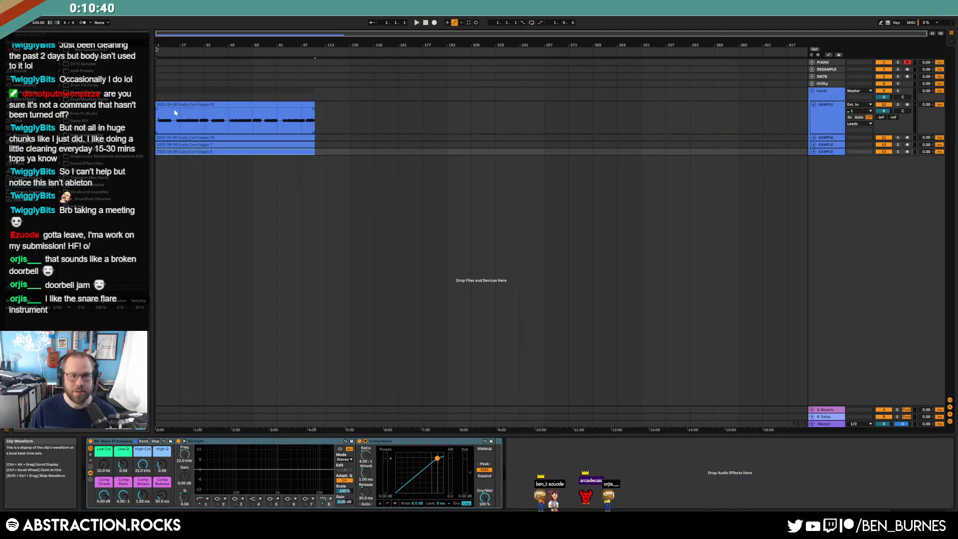
Trim the ends of all four stem clips to the same point just before bar 106.
scroll(174, 110, up, 4)
drag(371, 37, 500, 37)
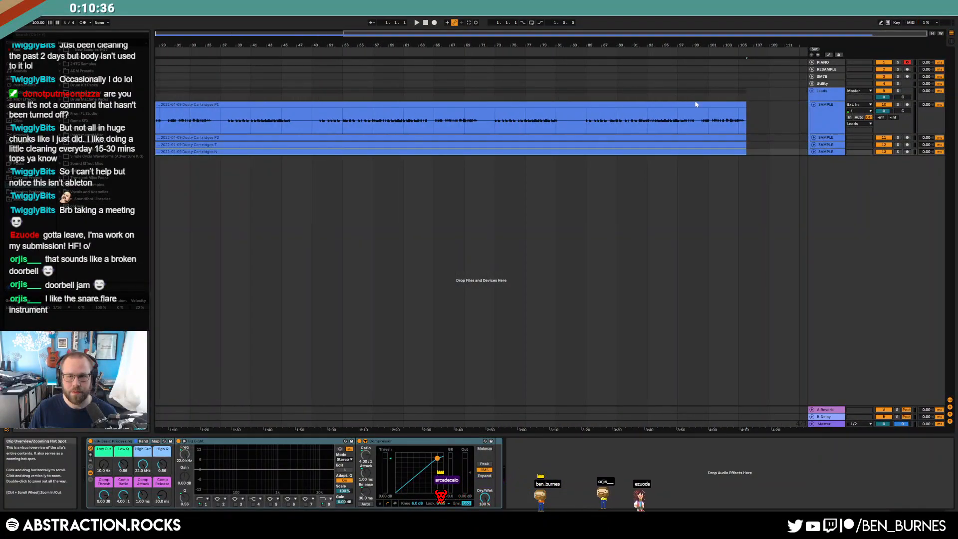
scroll(754, 114, up, 6)
scroll(704, 118, up, 3)
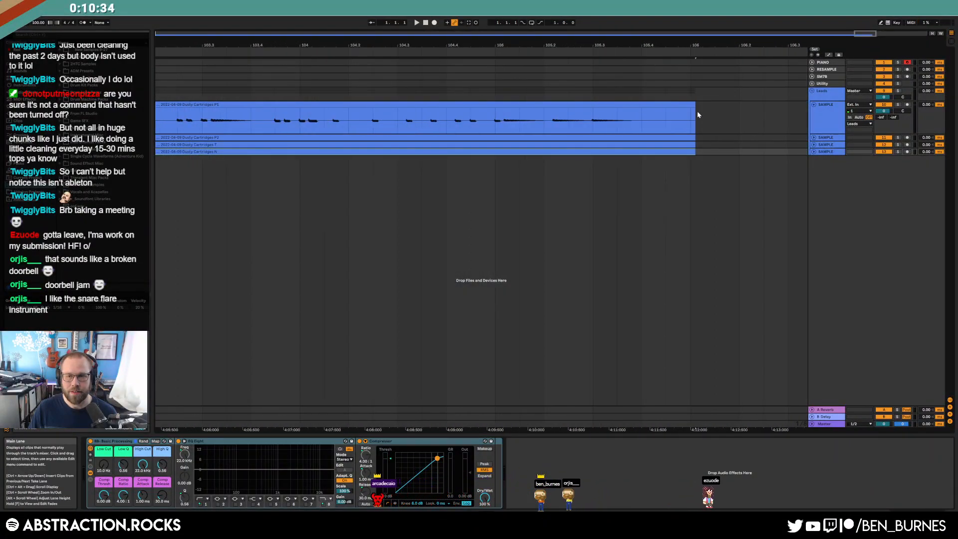
drag(695, 104, 694, 103)
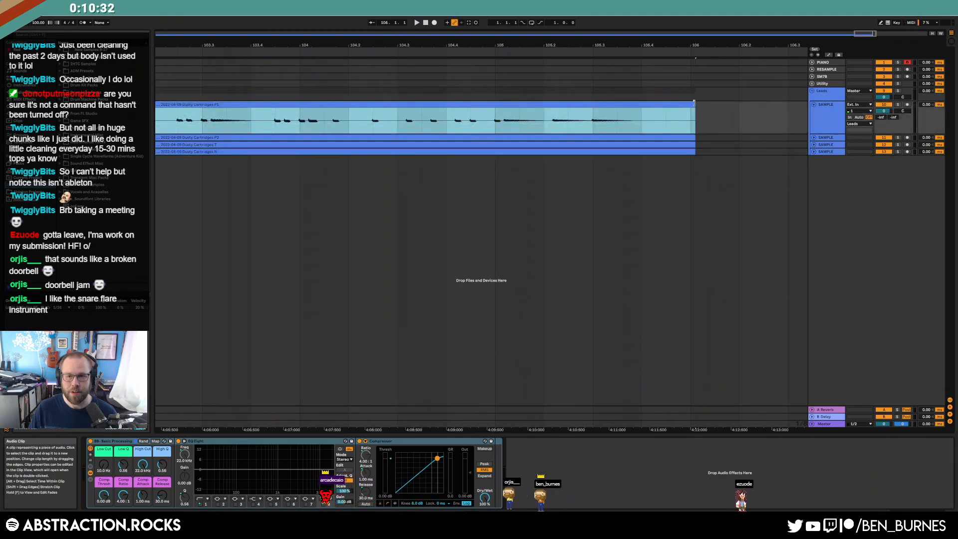
click(692, 149)
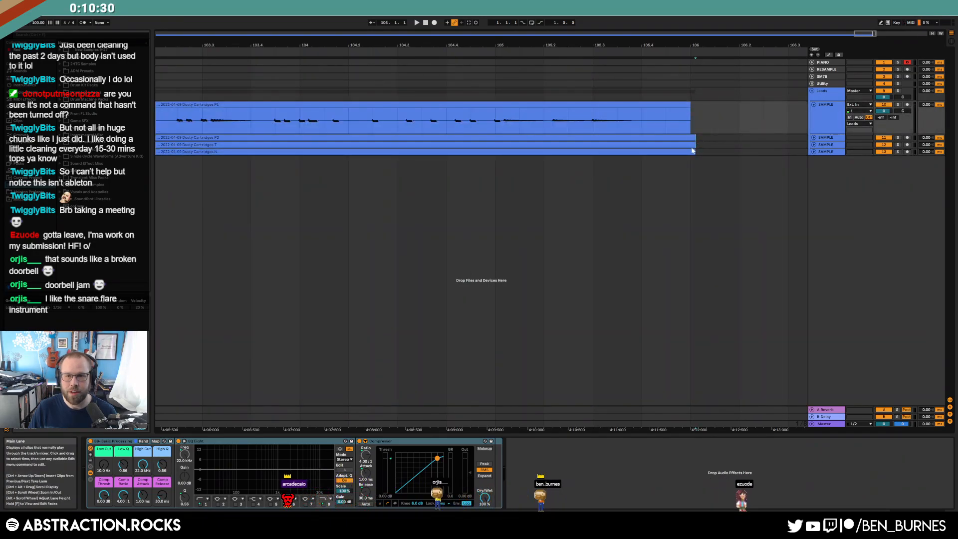
key(Delete)
Play the arrangement from about bar 29 and unfold the three lower SAMPLE tracks.
drag(311, 34, 314, 0)
click(317, 123)
key(space)
click(814, 151)
click(814, 144)
click(814, 138)
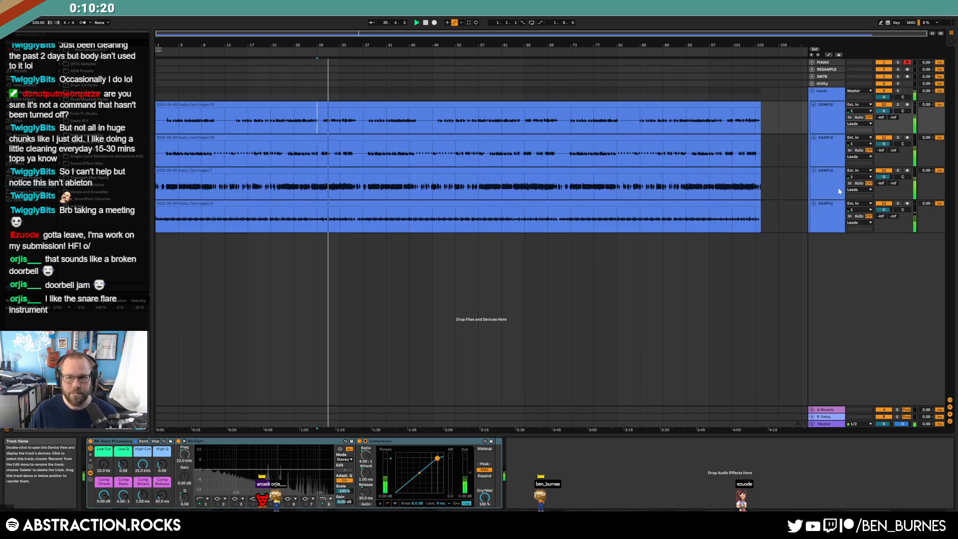
Rename the first three stem tracks P1, P2 and T.
click(832, 116)
key(ctrl+r)
text(P1)
key(Return)
click(823, 151)
key(ctrl+r)
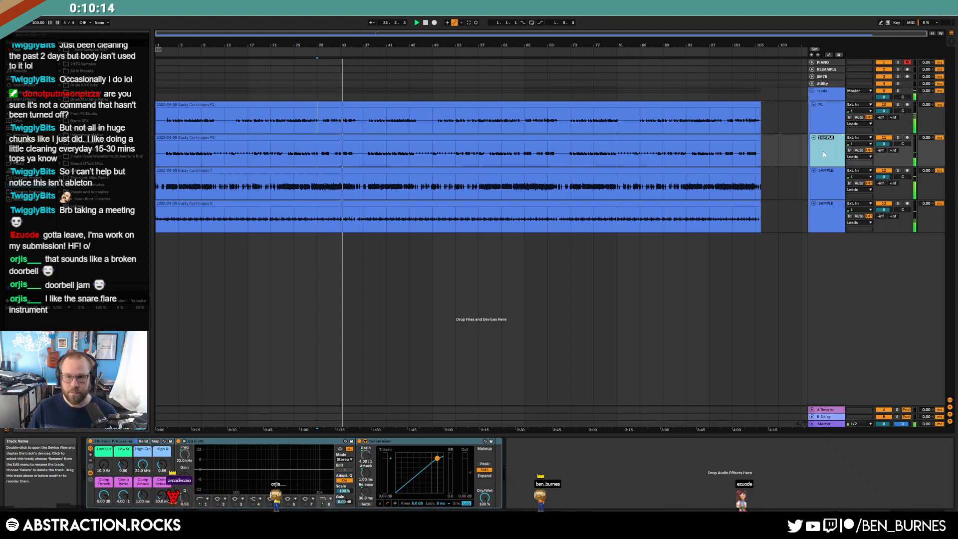
text(P2)
key(Return)
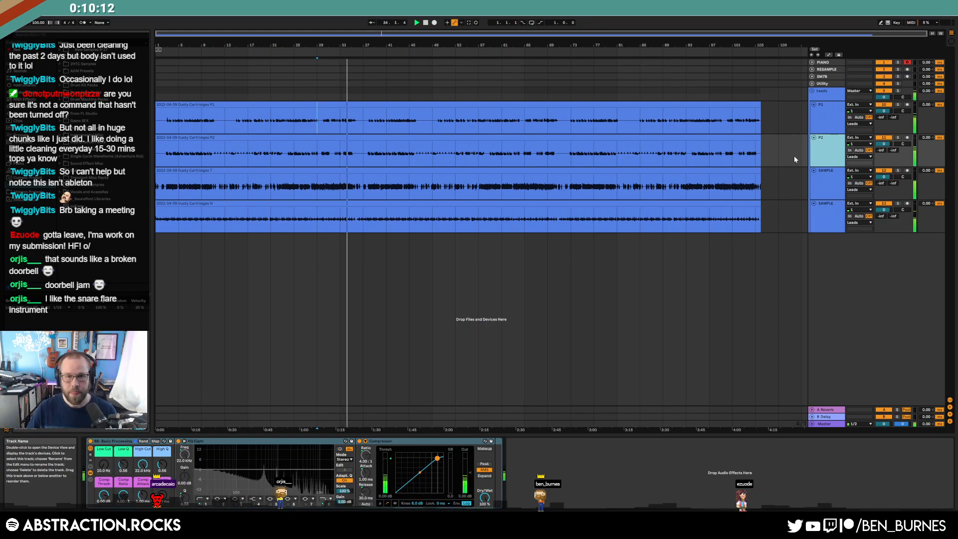
click(821, 189)
key(ctrl+r)
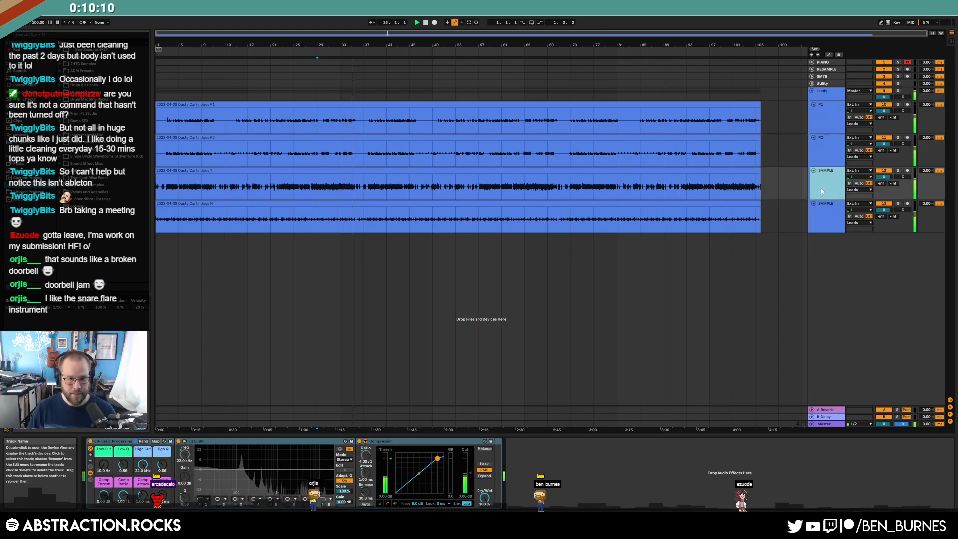
text(T)
key(Return)
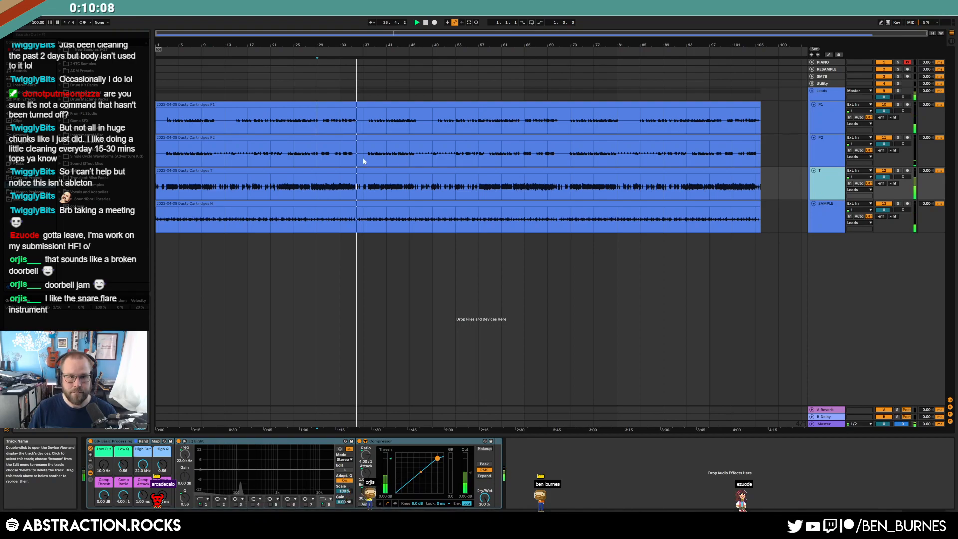
Examine how the four stem waveforms line up with the grid at bar 36.
ctrl+scroll(355, 148, up, 5)
click(372, 118)
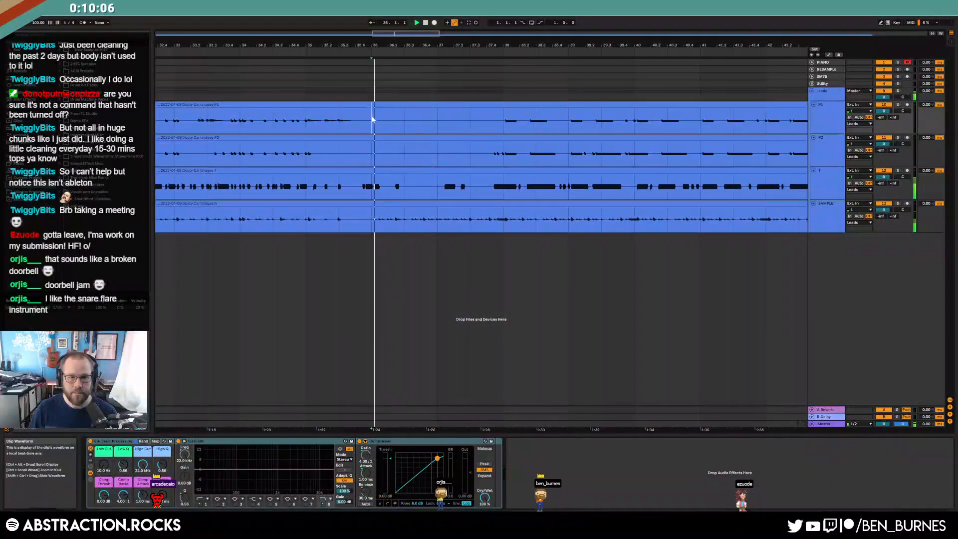
ctrl+scroll(371, 119, up, 8)
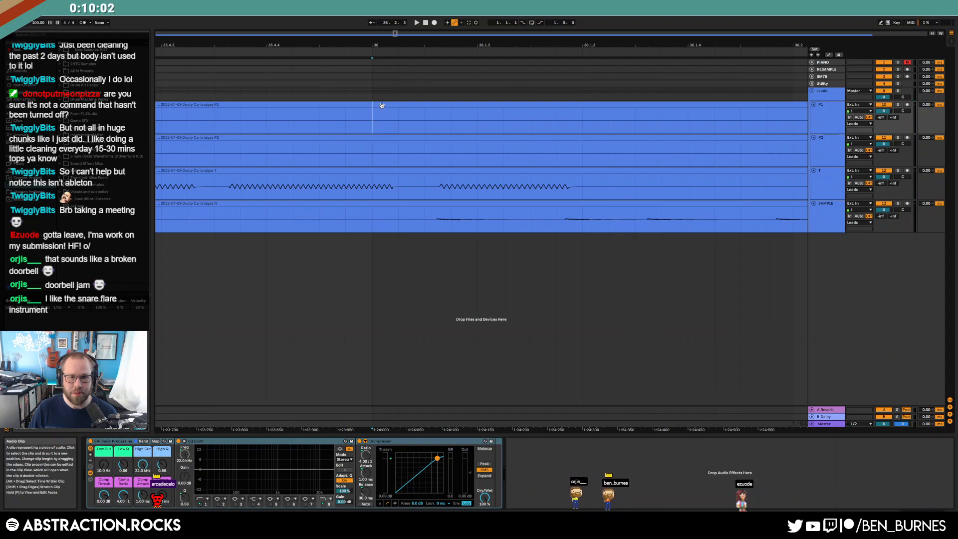
Shift all four stem clips together so the first triangle and noise hits land on bar 2.
click(371, 104)
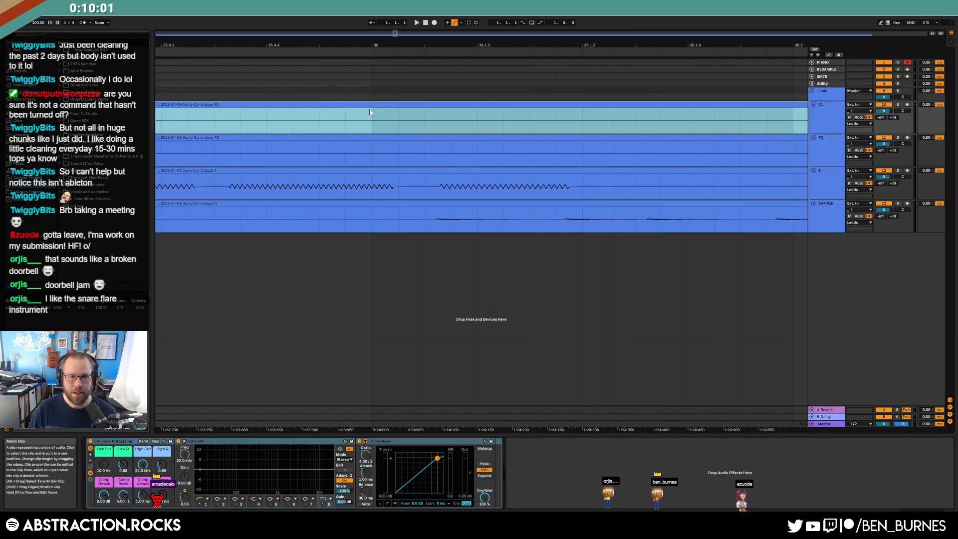
shift+click(373, 203)
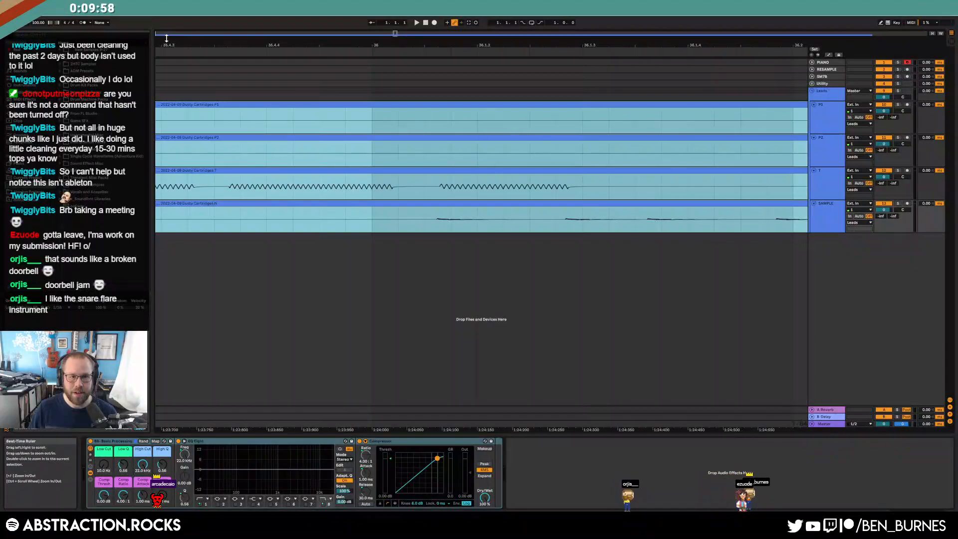
click(160, 33)
drag(159, 33, 171, 136)
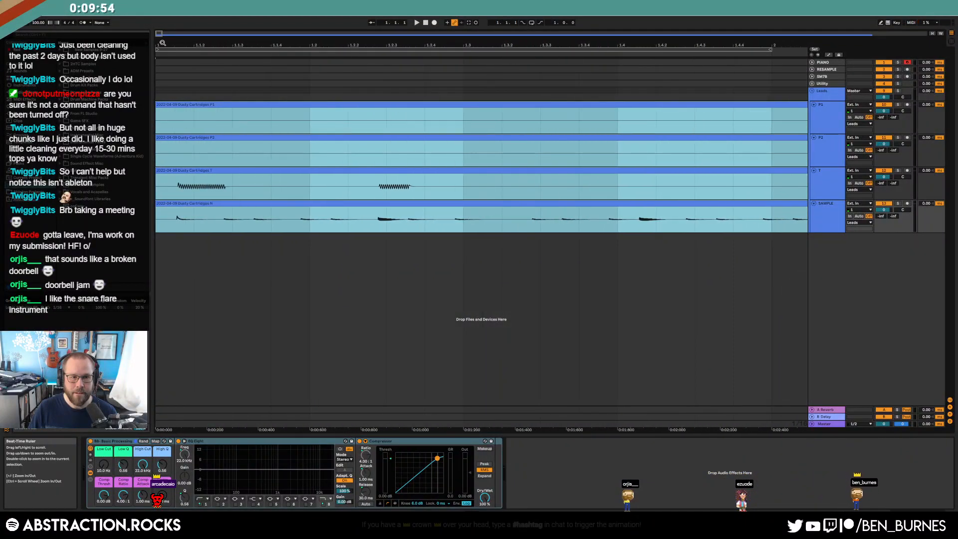
drag(210, 112, 225, 107)
key(space)
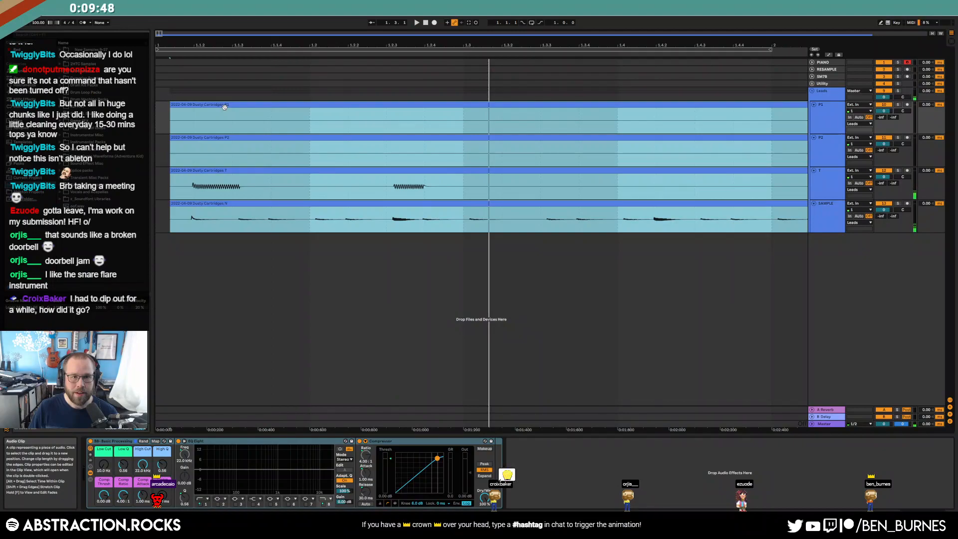
drag(233, 111, 737, 125)
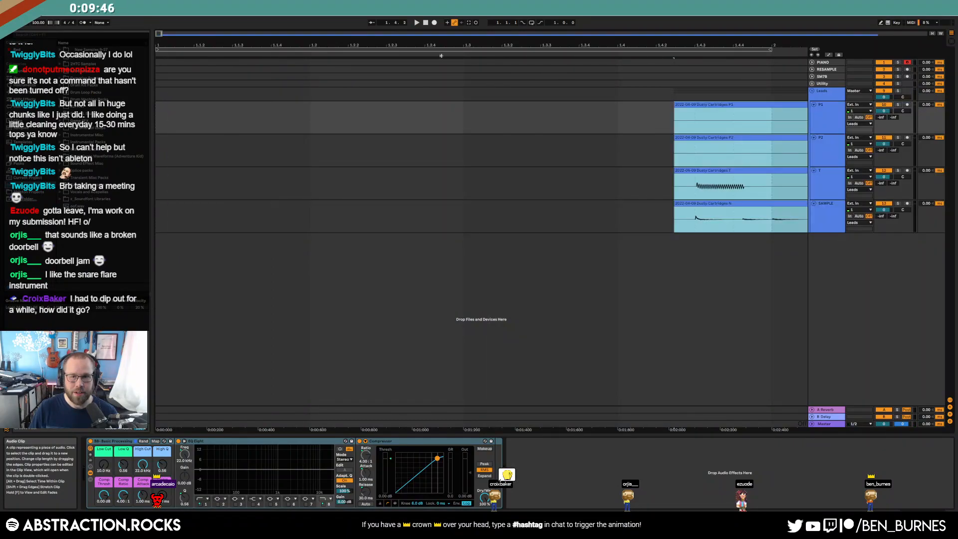
drag(163, 34, 171, 40)
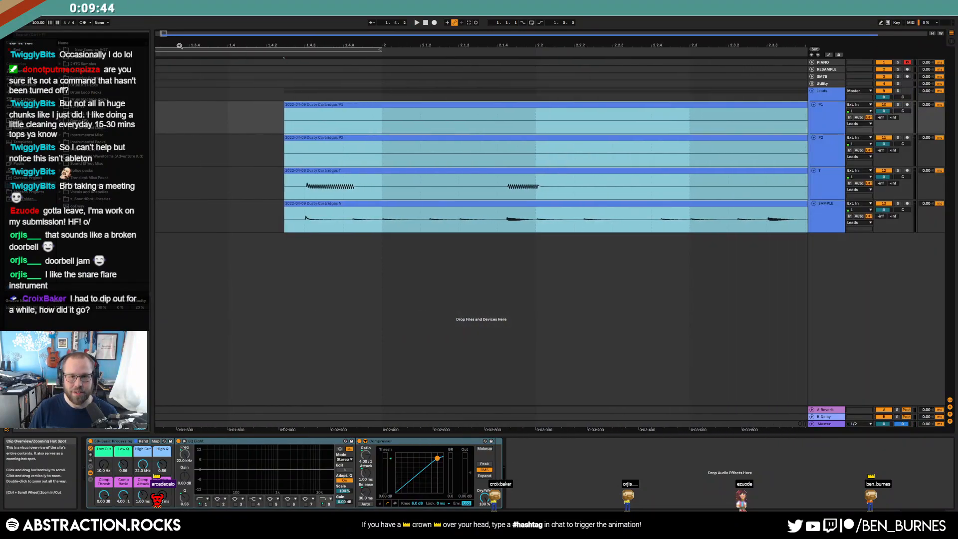
drag(349, 105, 425, 108)
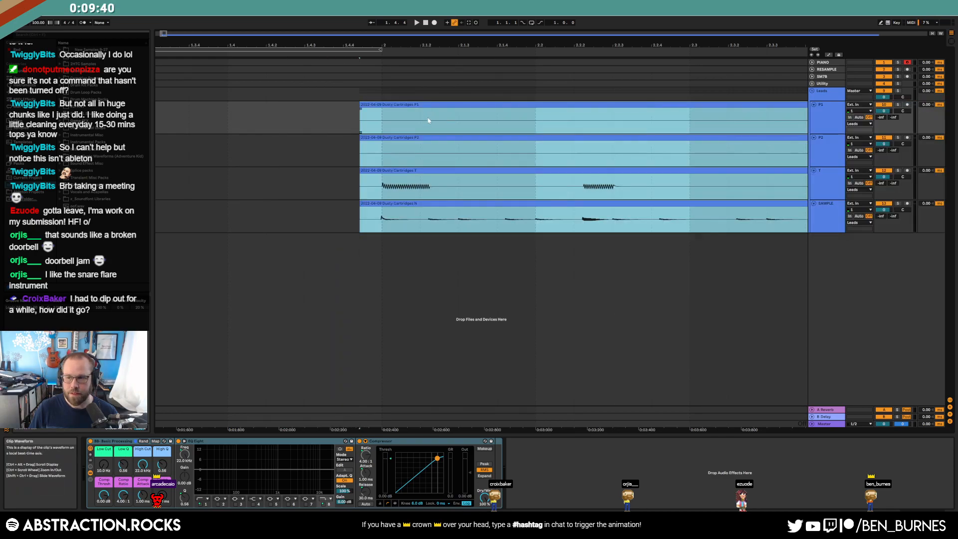
Play the shifted stems around bar 36 to check their timing, and place the insert marker at bar 37.
scroll(475, 153, down, 10)
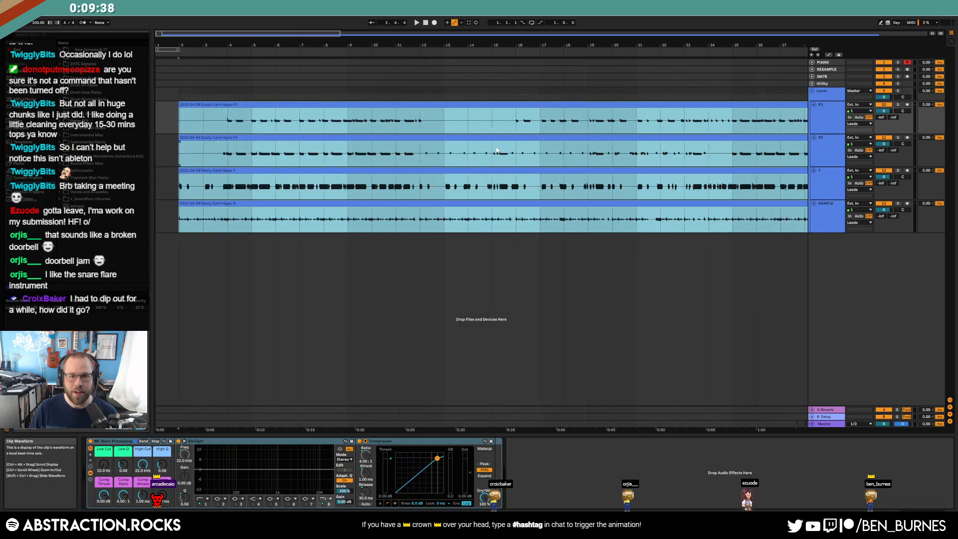
click(518, 56)
drag(521, 33, 443, 33)
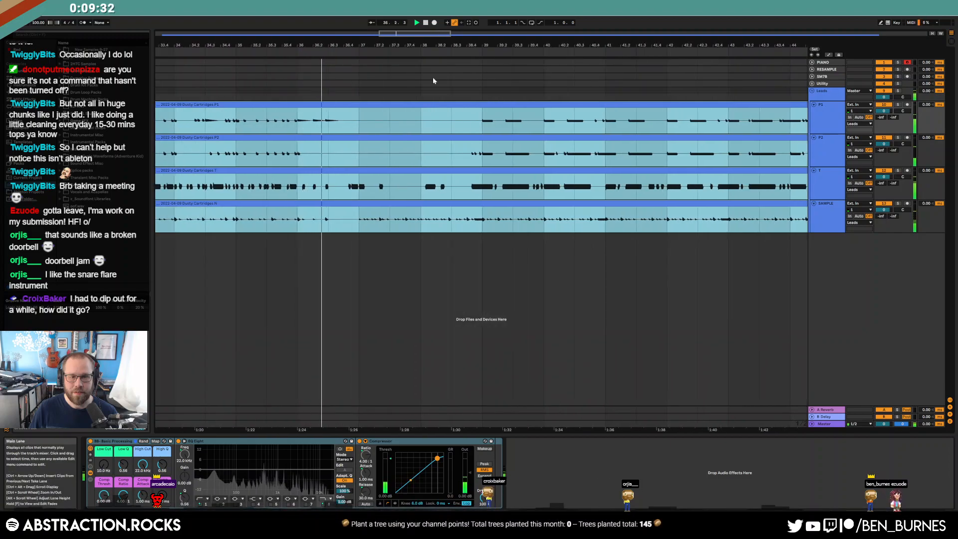
scroll(360, 125, up, 3)
key(space)
click(364, 126)
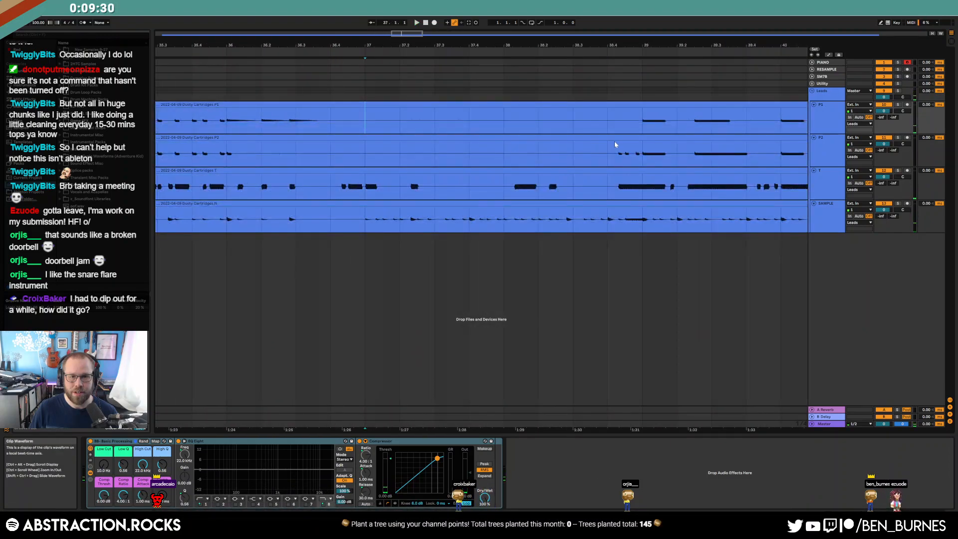
Loop the arrangement from bar 37 to bar 72.
scroll(624, 143, down, 5)
mouse_move(471, 37)
mouse_down()
mouse_move(594, 45)
mouse_move(455, 33)
mouse_up()
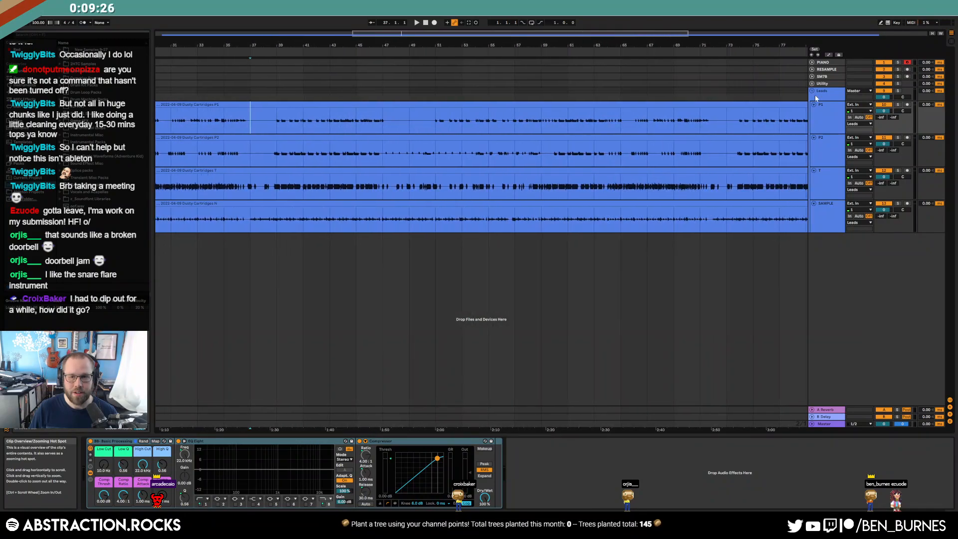
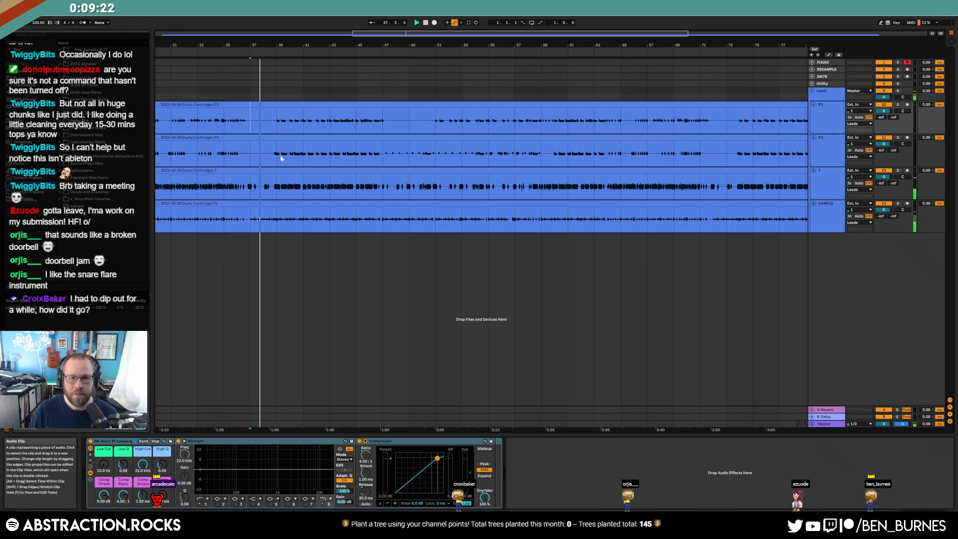
shift+click(715, 120)
key(ctrl+l)
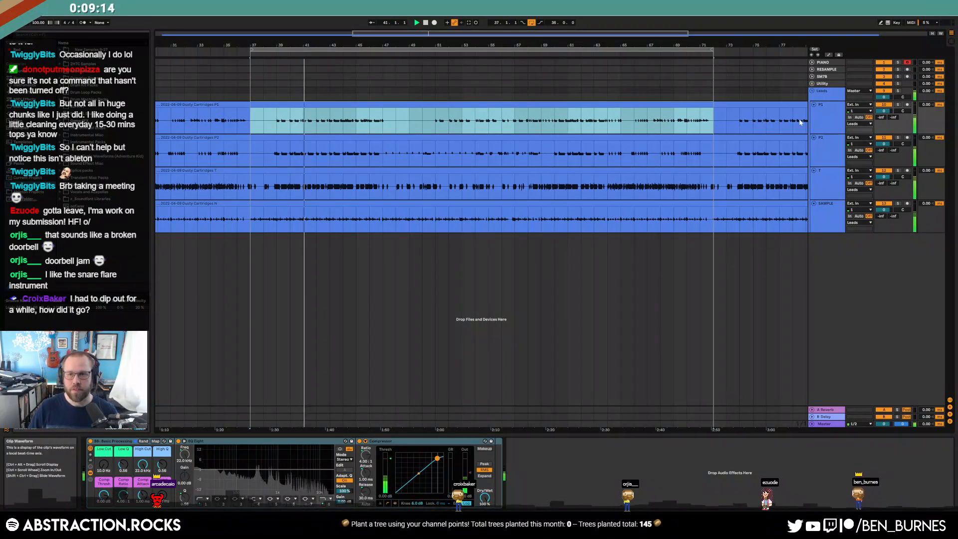
Raise the rack's Low Cut to about 162 Hz on the P1 track and about 207 Hz on the P2 track.
click(825, 118)
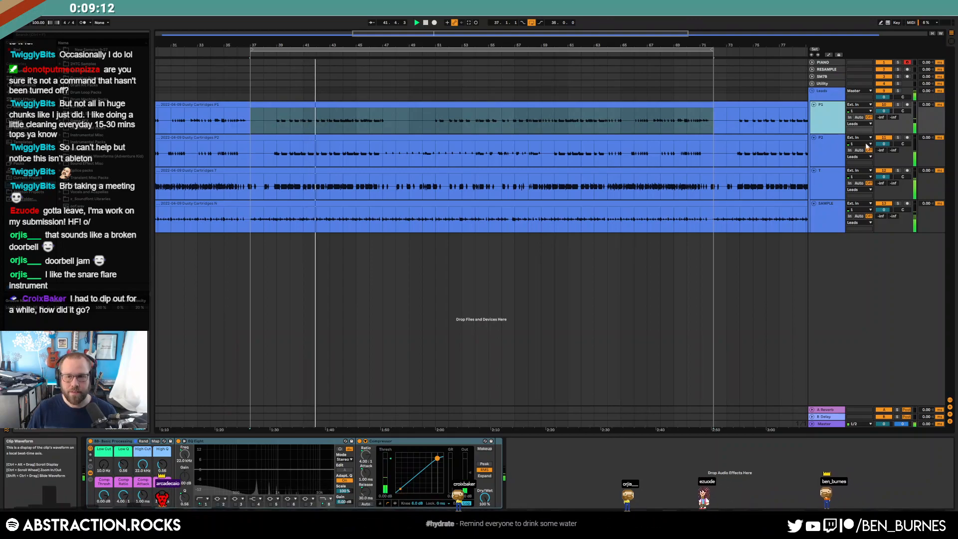
drag(103, 464, 103, 452)
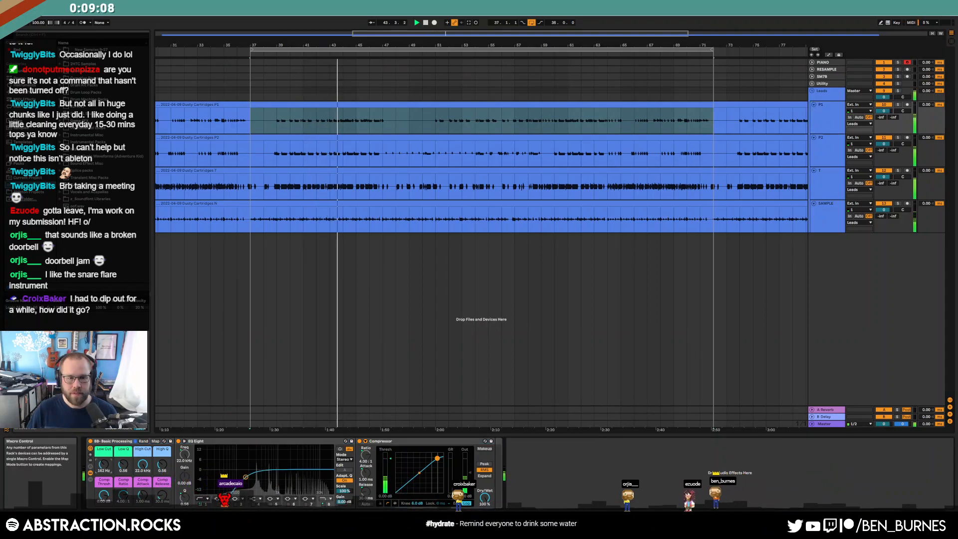
click(826, 138)
drag(103, 464, 103, 442)
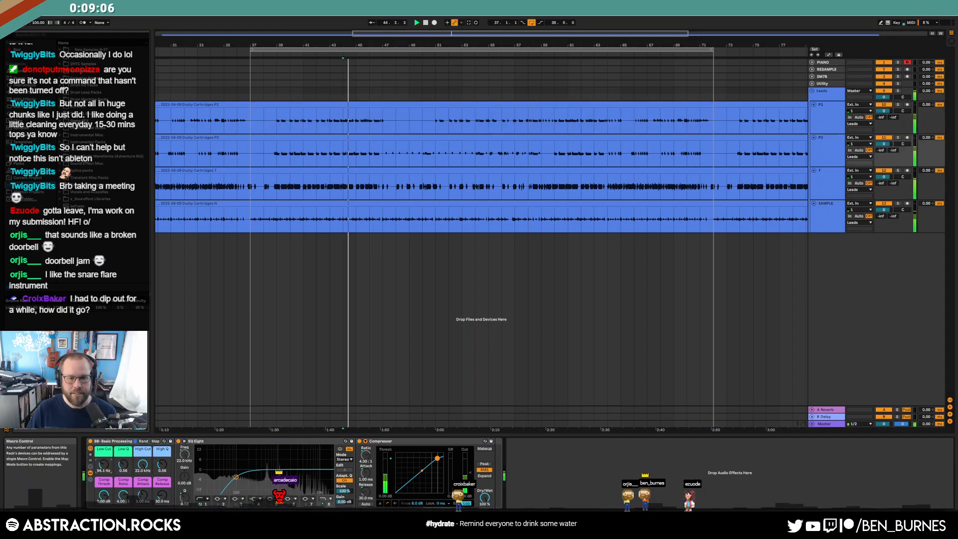
Lower the High Cut on the T track to about 13.5 kHz.
click(409, 187)
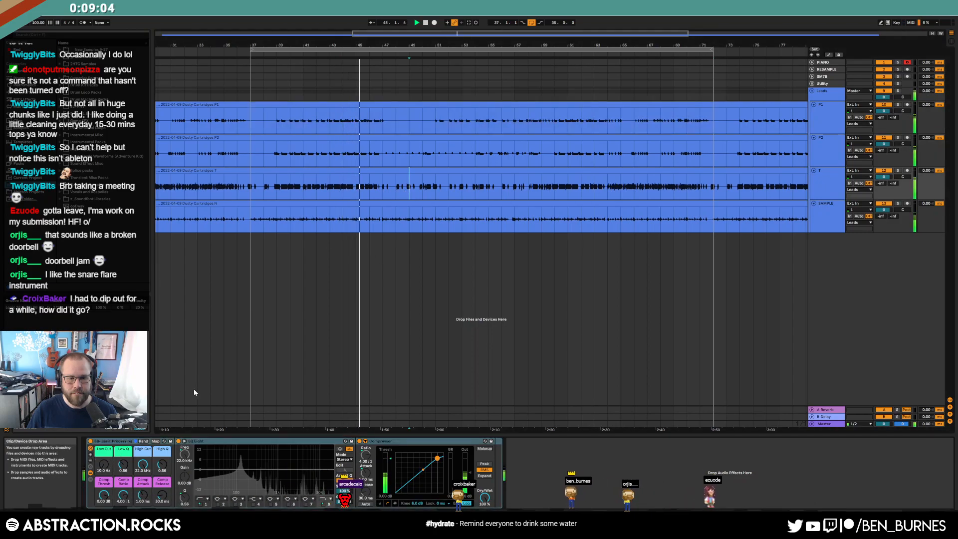
drag(143, 464, 143, 474)
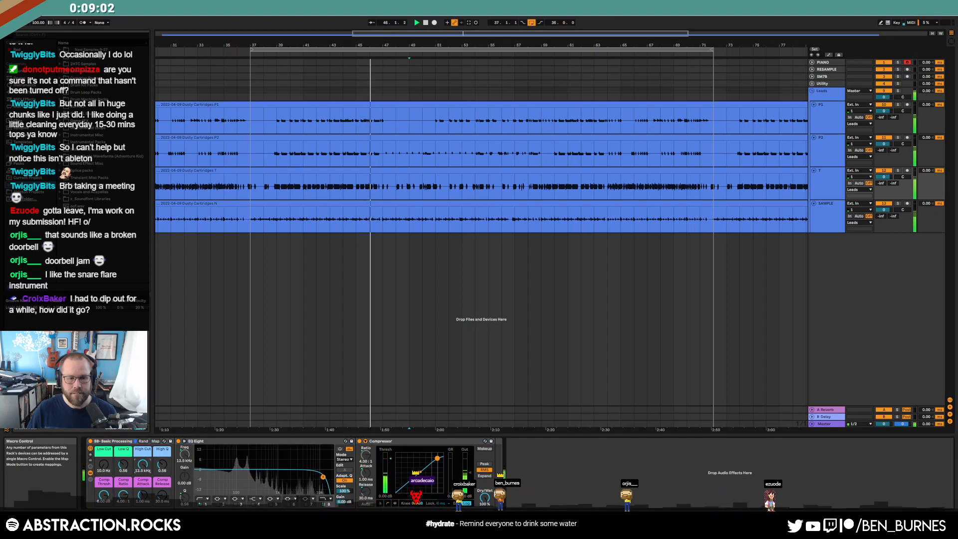
Set the noise stem's Low Cut to about 28 Hz and rename its SAMPLE track N.
click(504, 201)
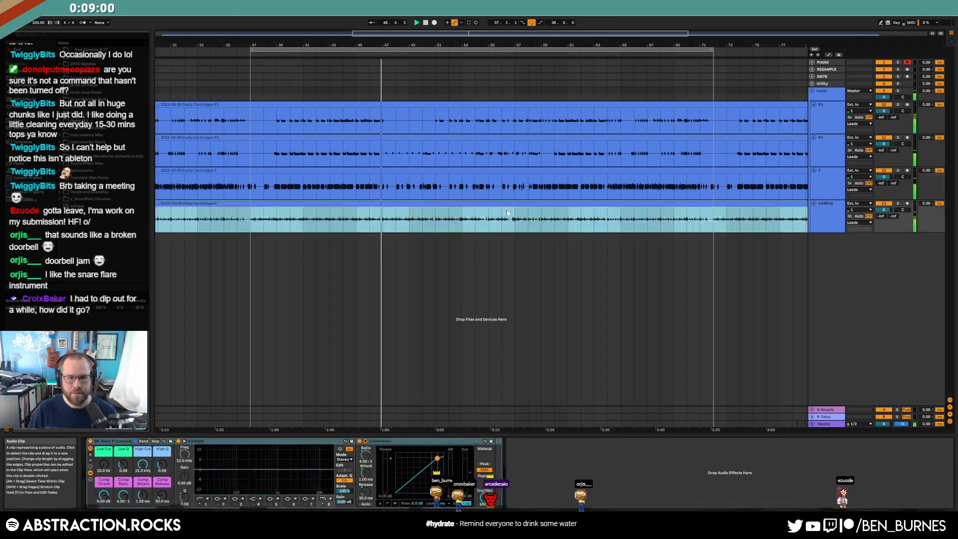
drag(104, 464, 104, 457)
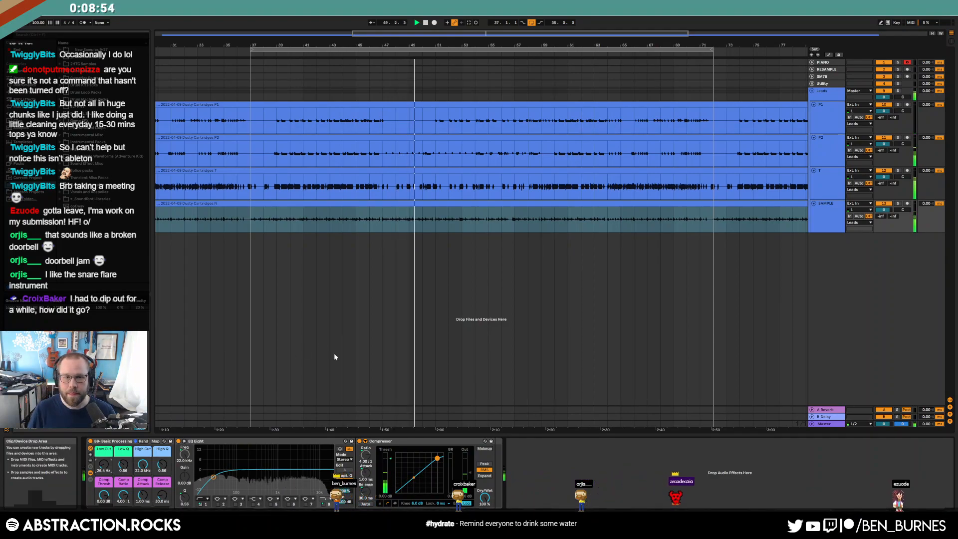
click(828, 224)
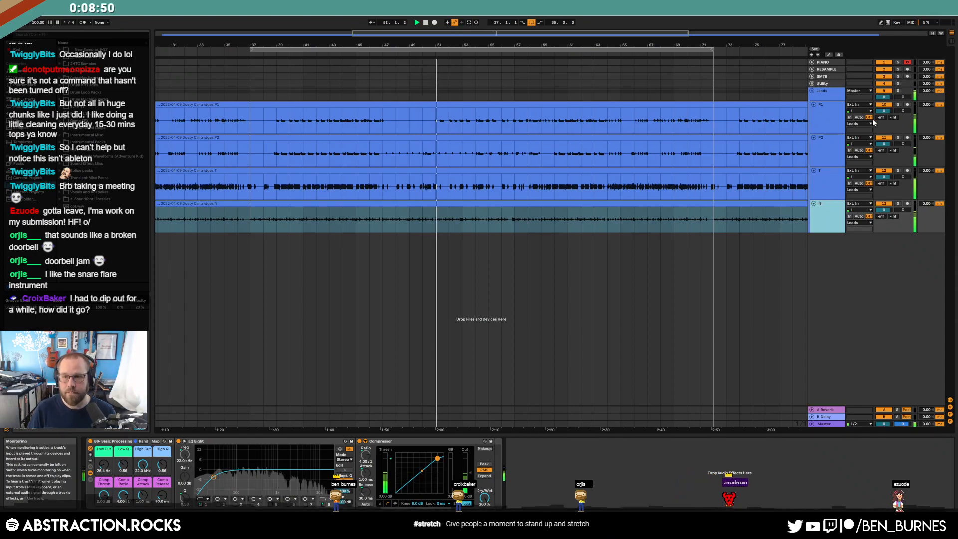
Try out different A Reverb send levels on the P1 and P2 tracks during playback.
drag(881, 117, 881, 116)
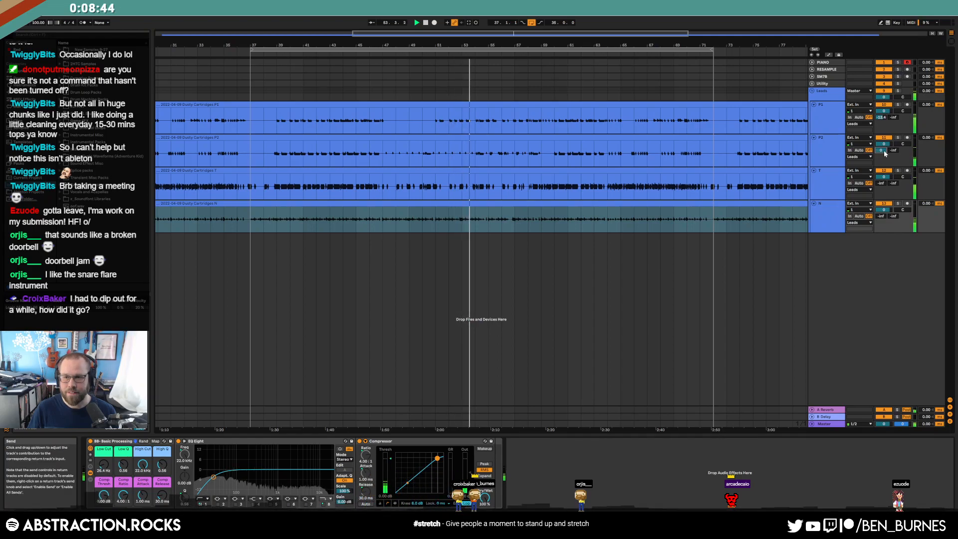
drag(882, 118, 882, 102)
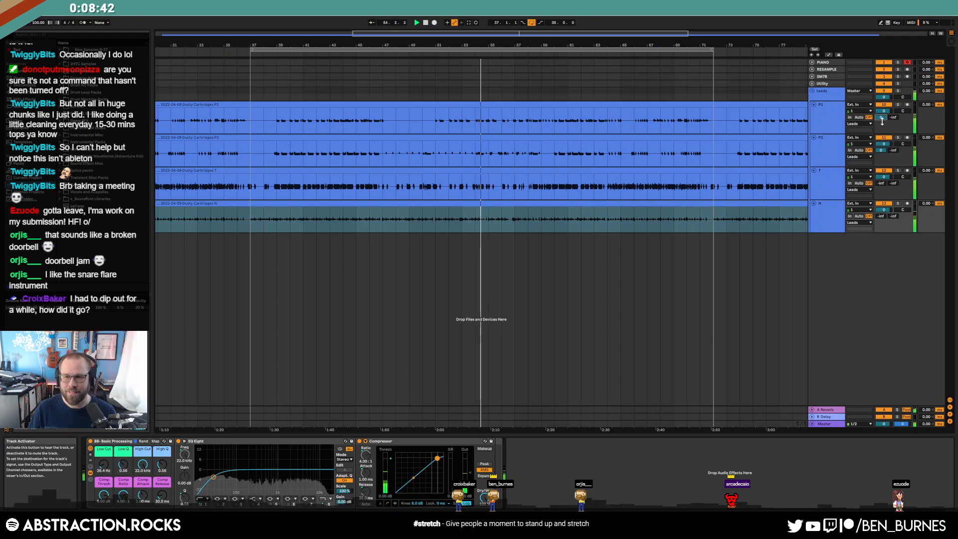
drag(881, 150, 882, 169)
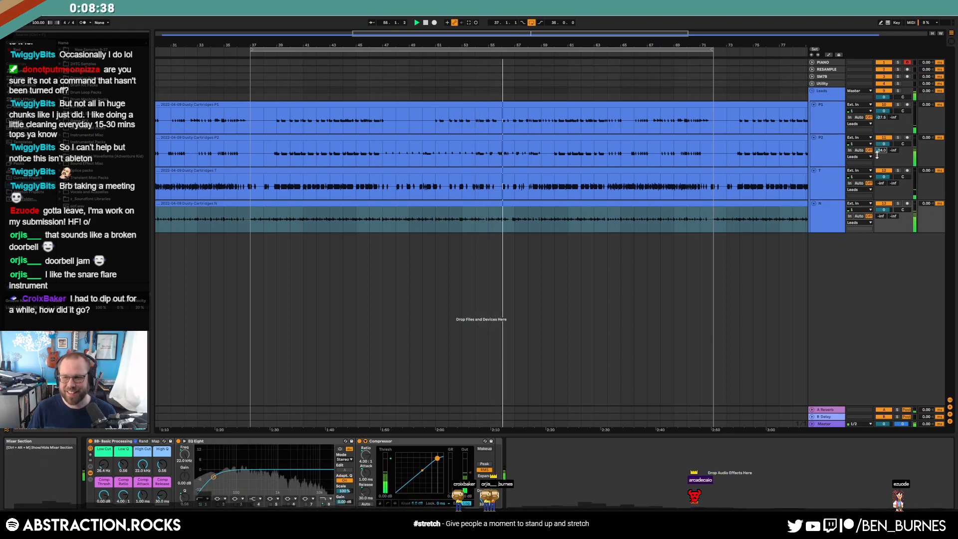
drag(879, 151, 879, 174)
drag(882, 119, 882, 142)
key(space)
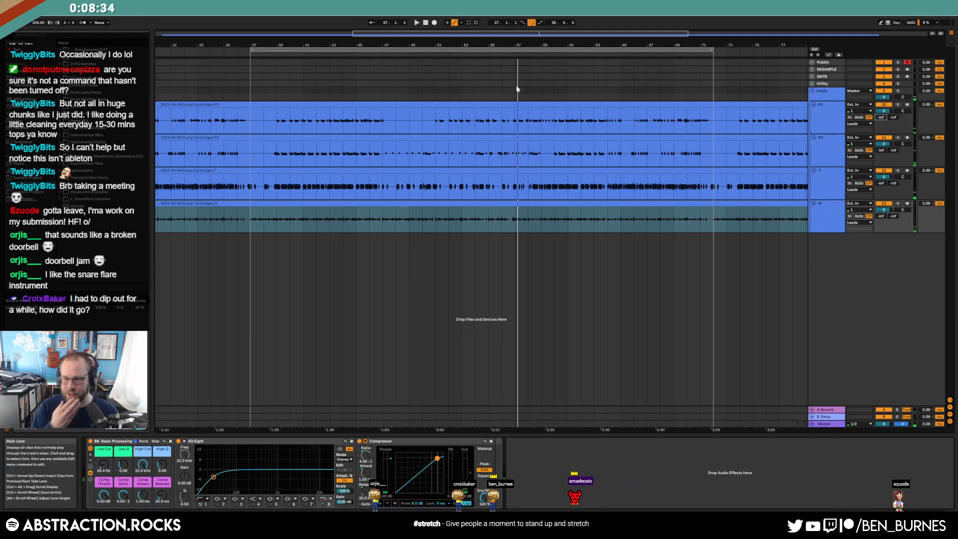
Enable EQ Eight band 4 on the N track as a gentle high-shelf cut at about 1.24 kHz.
click(828, 111)
click(832, 188)
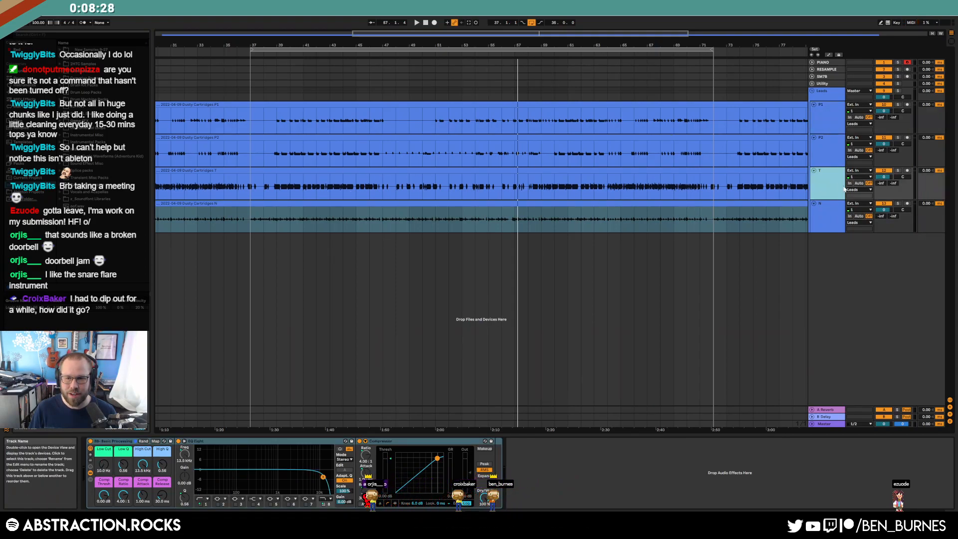
click(837, 213)
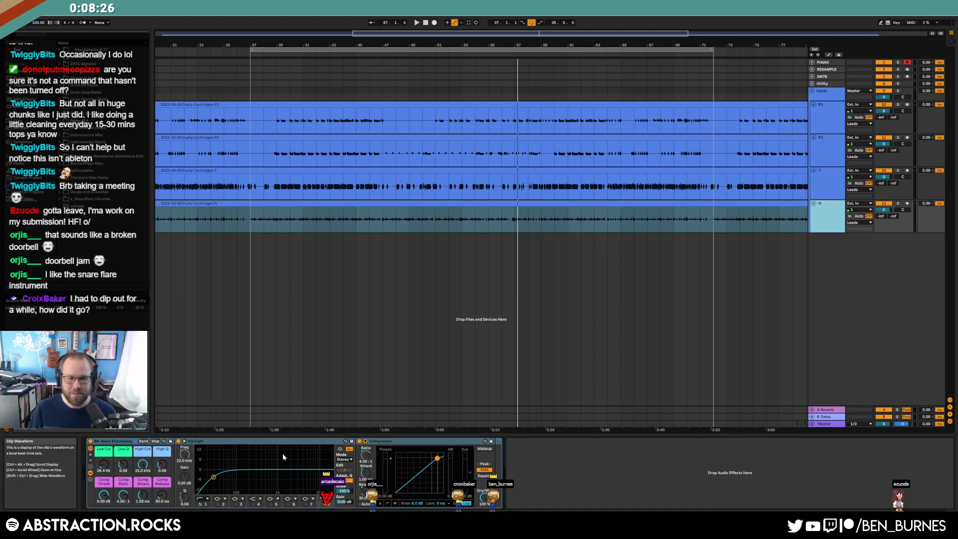
click(143, 464)
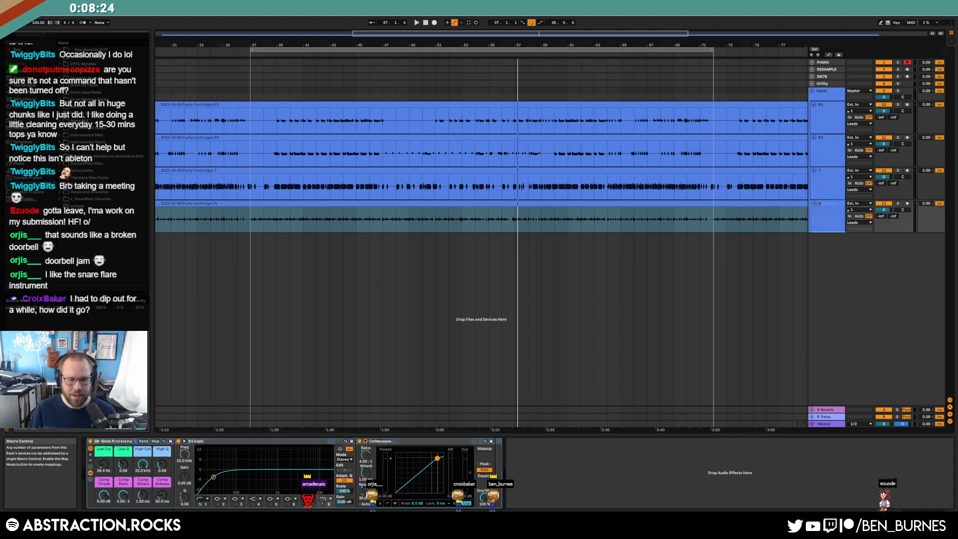
click(254, 504)
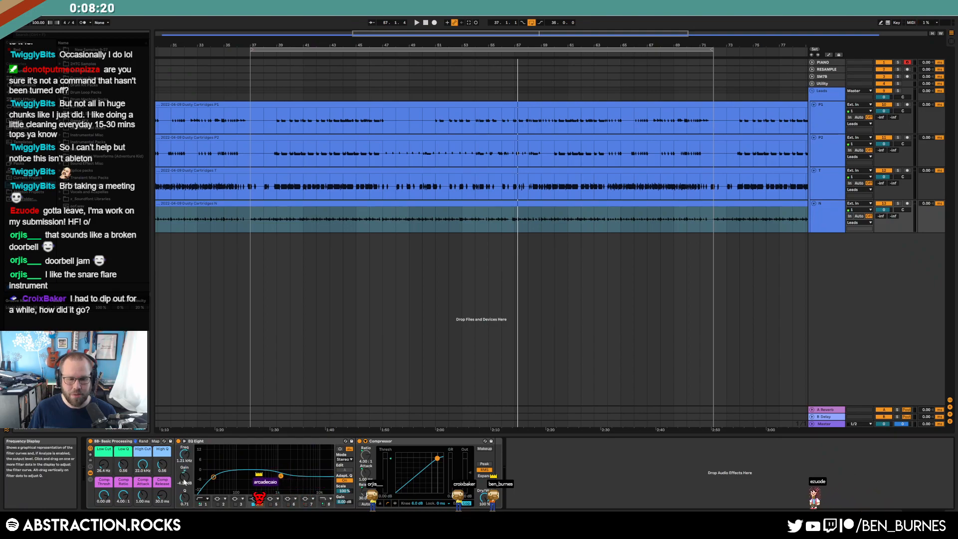
drag(283, 481, 283, 478)
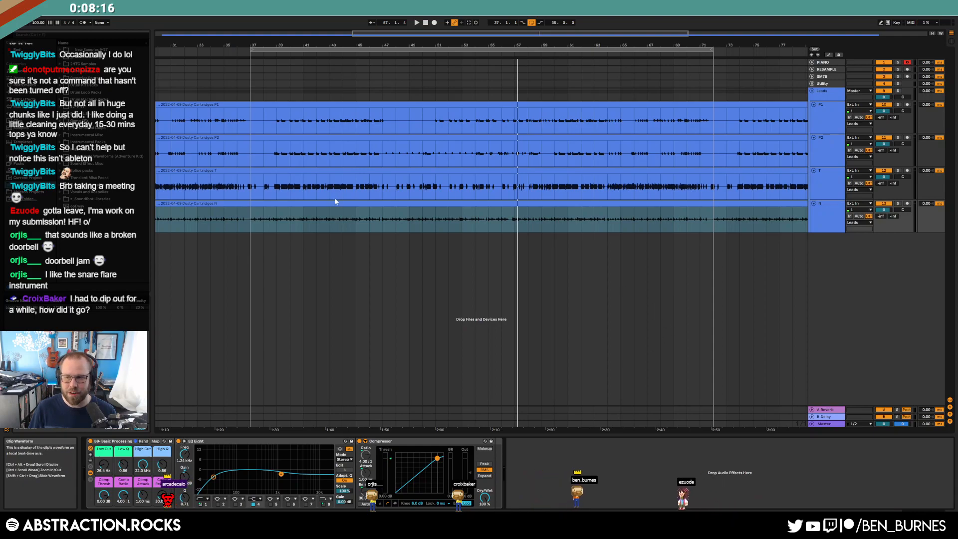
Select the four stem clips together at the song's start and nudge them slightly to line the first hit up with bar 2.
click(249, 159)
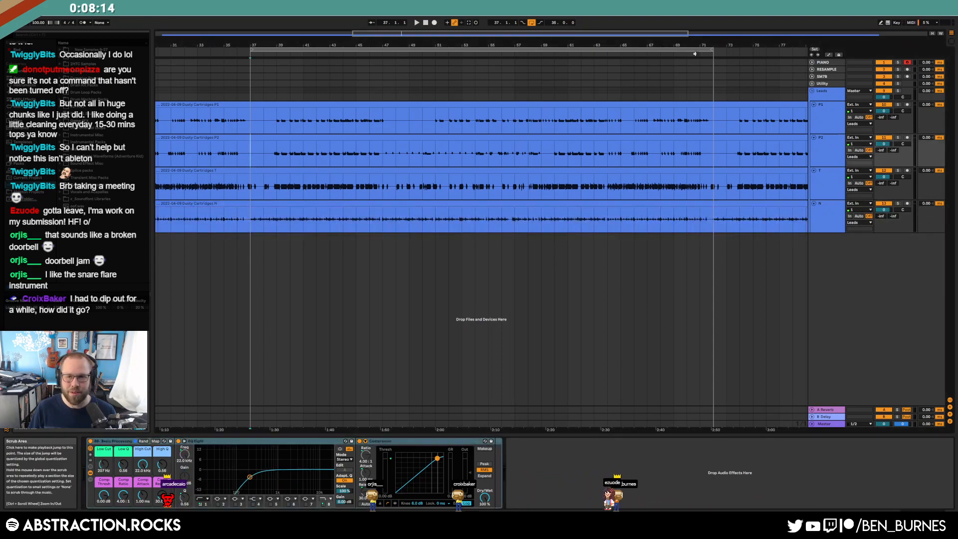
click(695, 53)
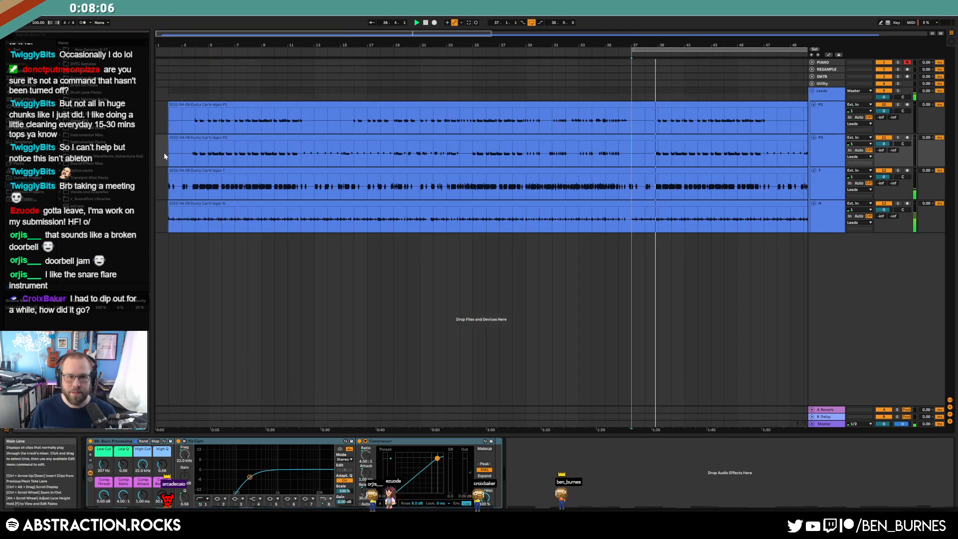
scroll(164, 153, up, 10)
scroll(348, 171, up, 4)
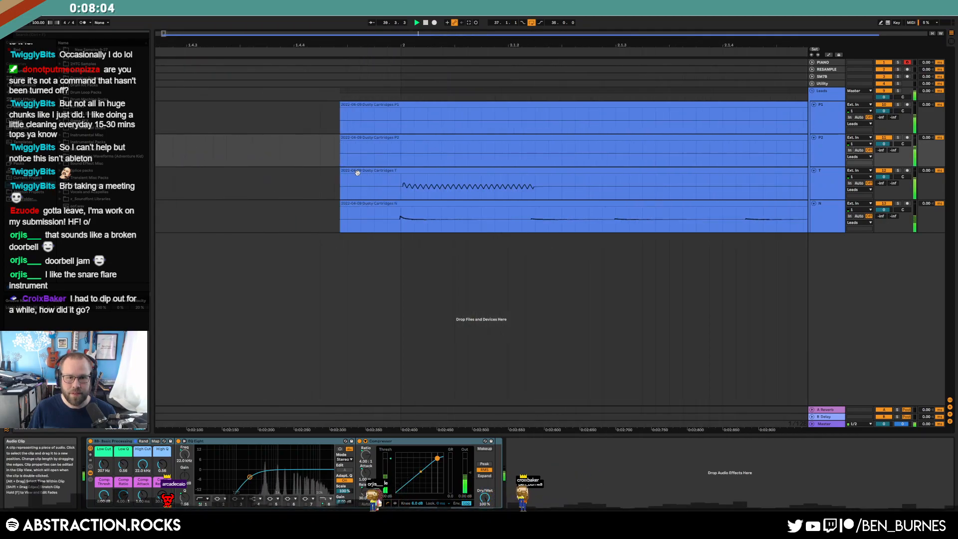
click(393, 107)
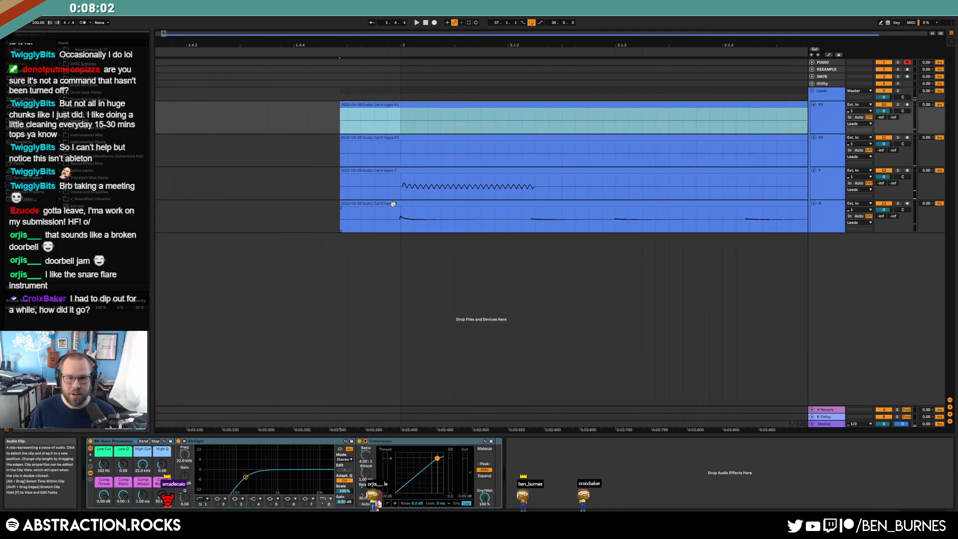
shift+click(382, 204)
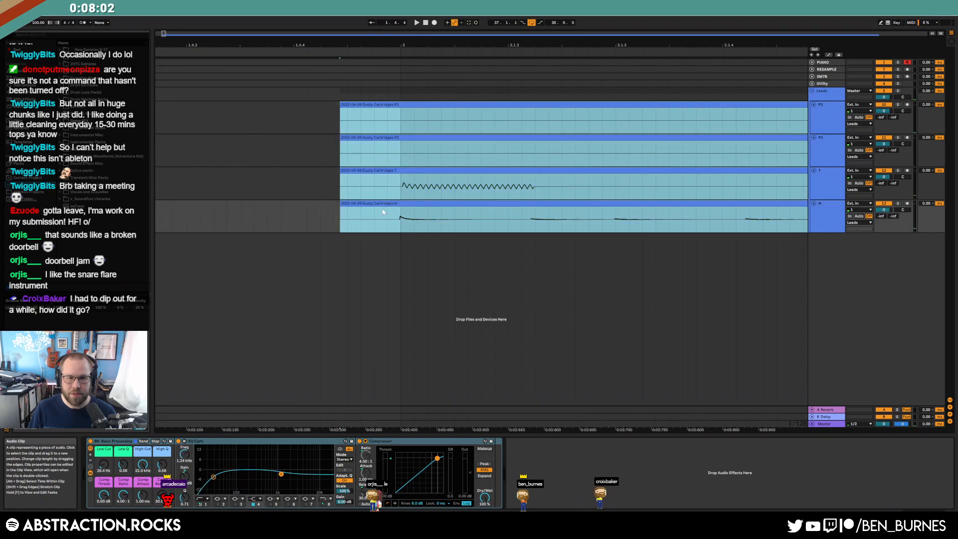
click(391, 108)
drag(392, 107, 393, 106)
Play the looped section from bar 37 to check all four stems together, and select the P1 track.
scroll(554, 129, down, 5)
scroll(608, 105, down, 8)
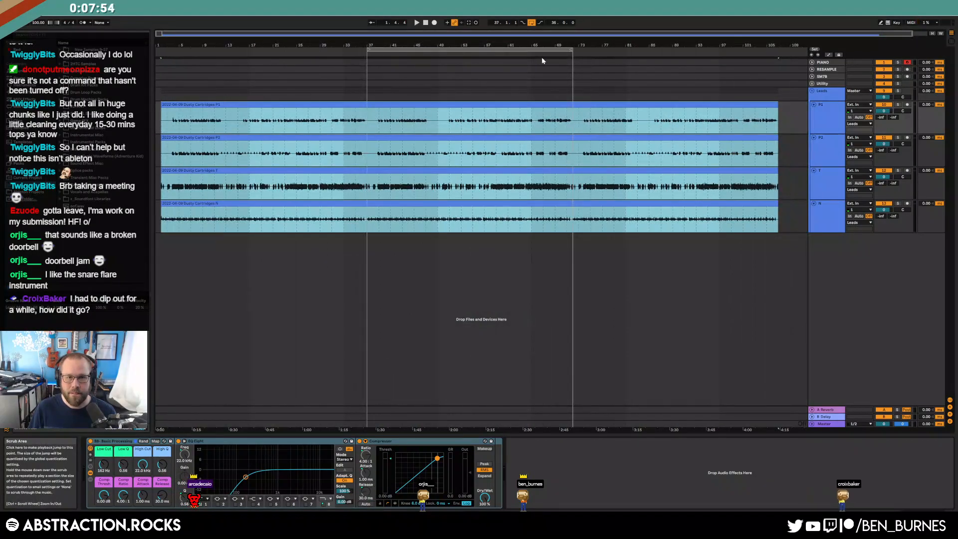
click(565, 56)
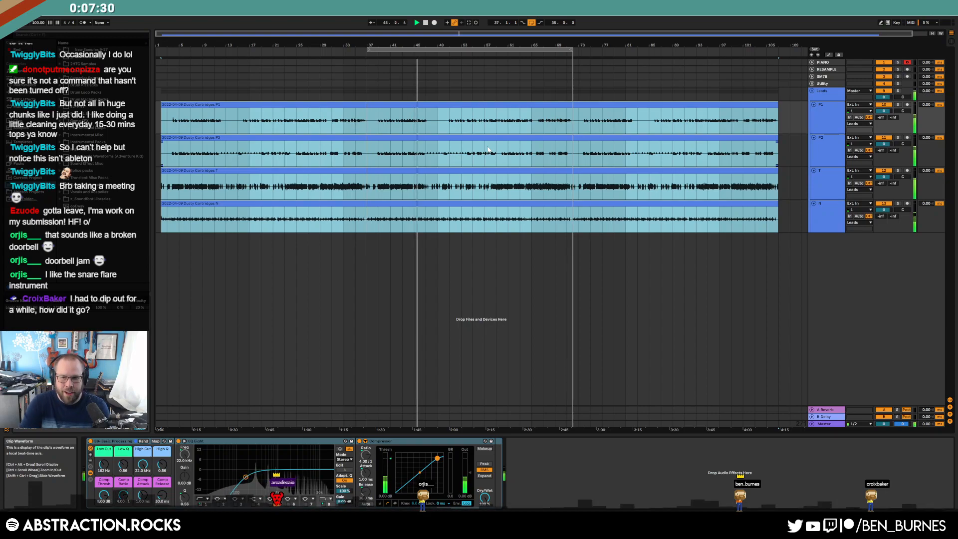
click(830, 125)
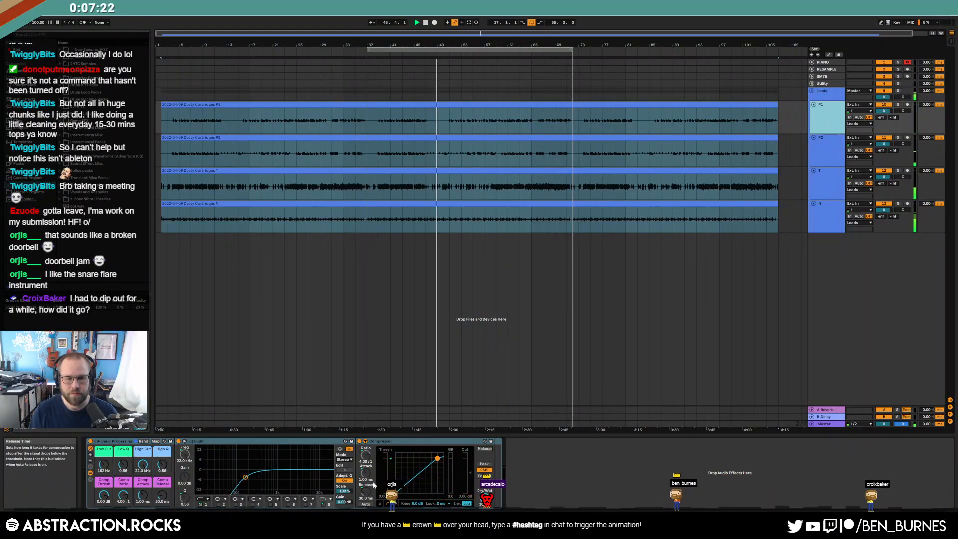
Delete everything before bar 37 from the P1, P2, T and N clips.
drag(469, 34, 507, 32)
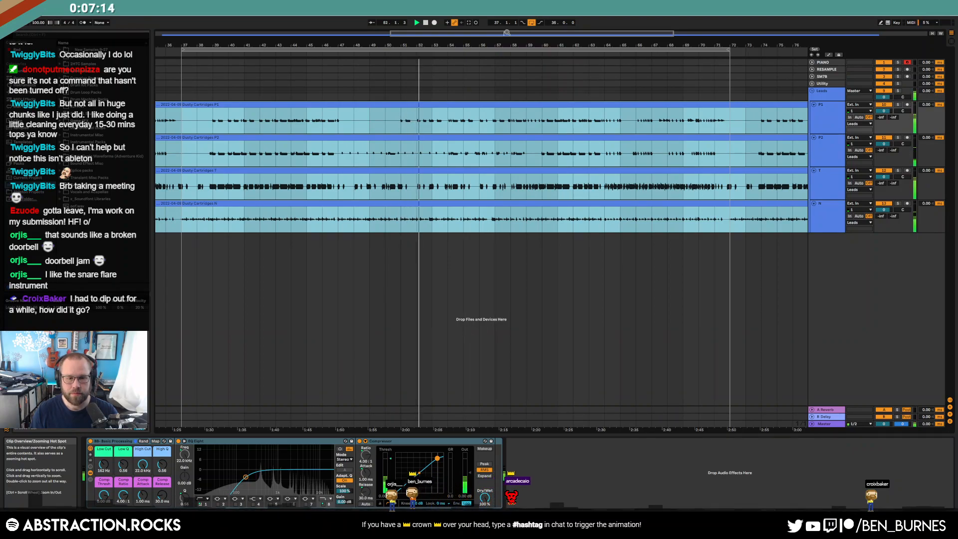
drag(507, 32, 412, 10)
drag(408, 122, 170, 220)
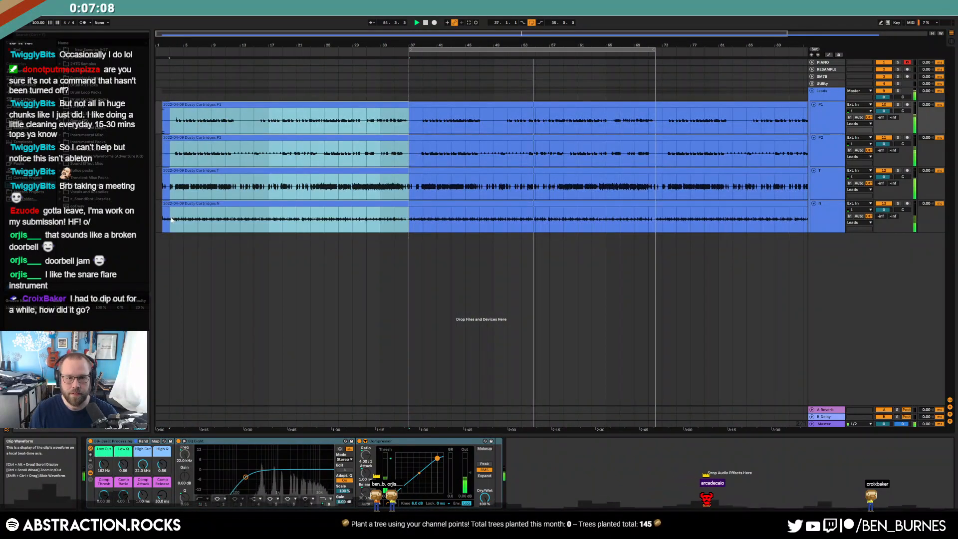
drag(174, 118, 166, 250)
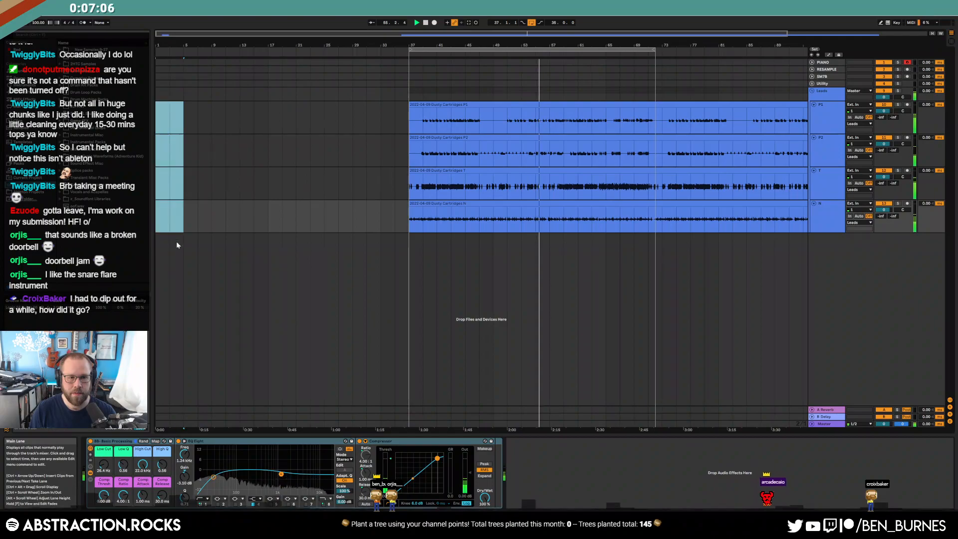
key(Delete)
click(253, 212)
Add matching fade-outs about four bars long to the ends of the P1, P2, T and N clips.
drag(469, 34, 605, 32)
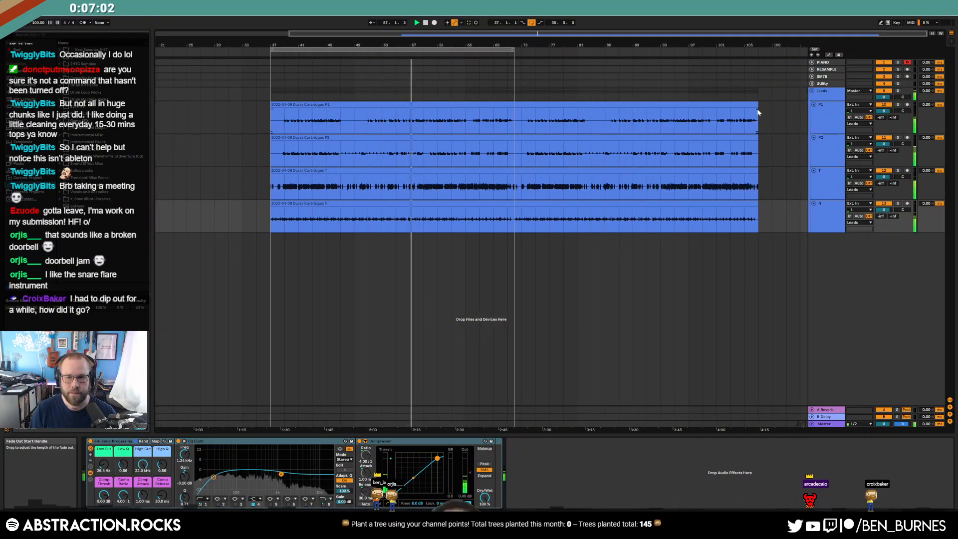
drag(757, 111, 715, 107)
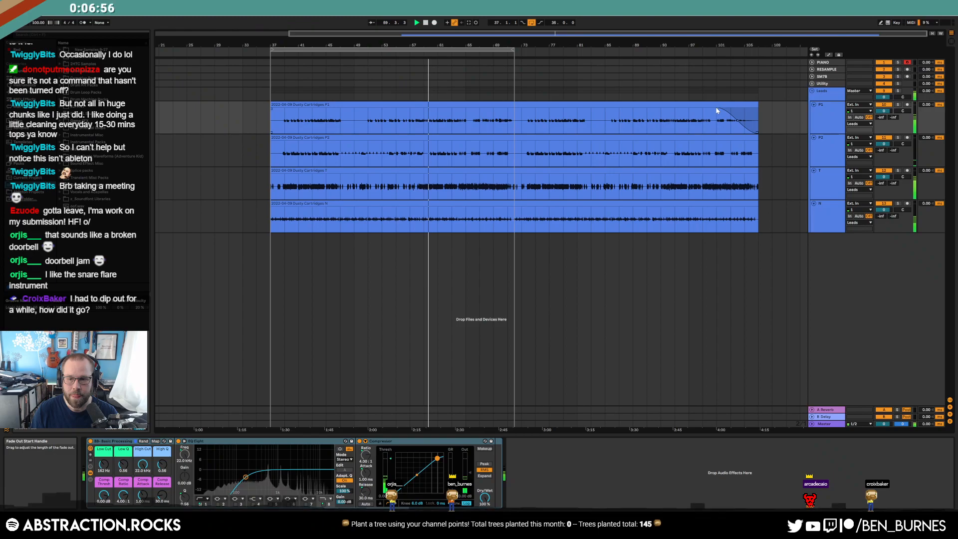
drag(717, 107, 729, 108)
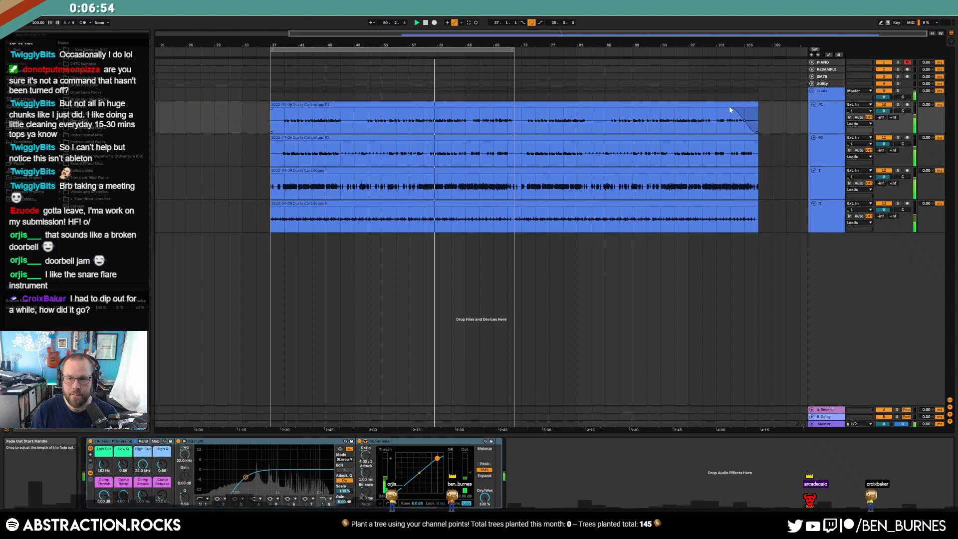
drag(758, 146, 728, 141)
drag(757, 178, 728, 174)
drag(758, 209, 731, 206)
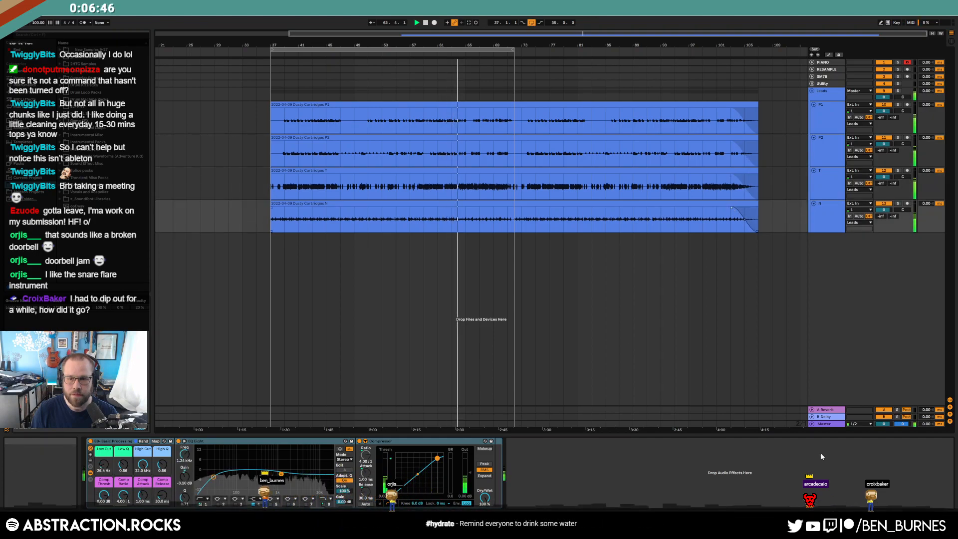
Open the Master track's Youlean Loudness Meter and move its window clear of the clips to watch the song's loudness.
click(826, 424)
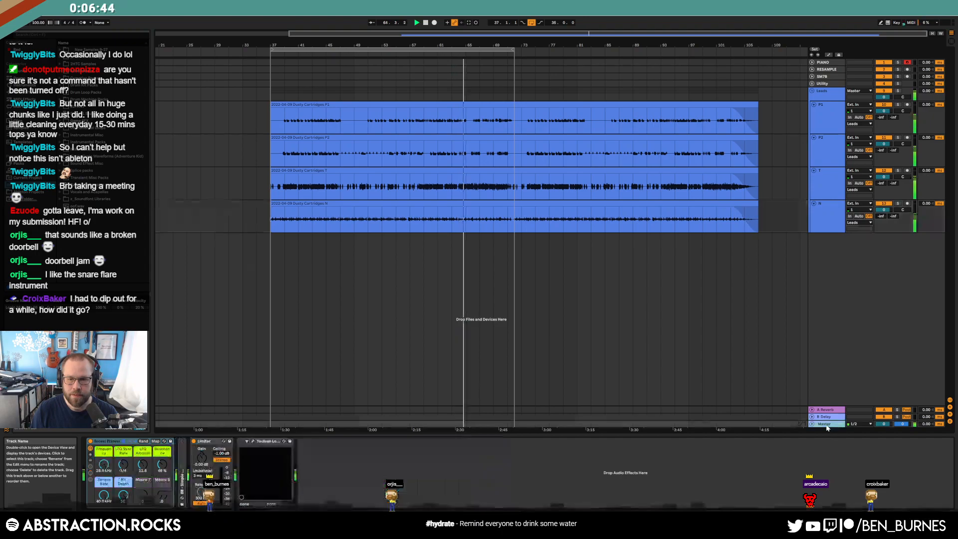
click(252, 441)
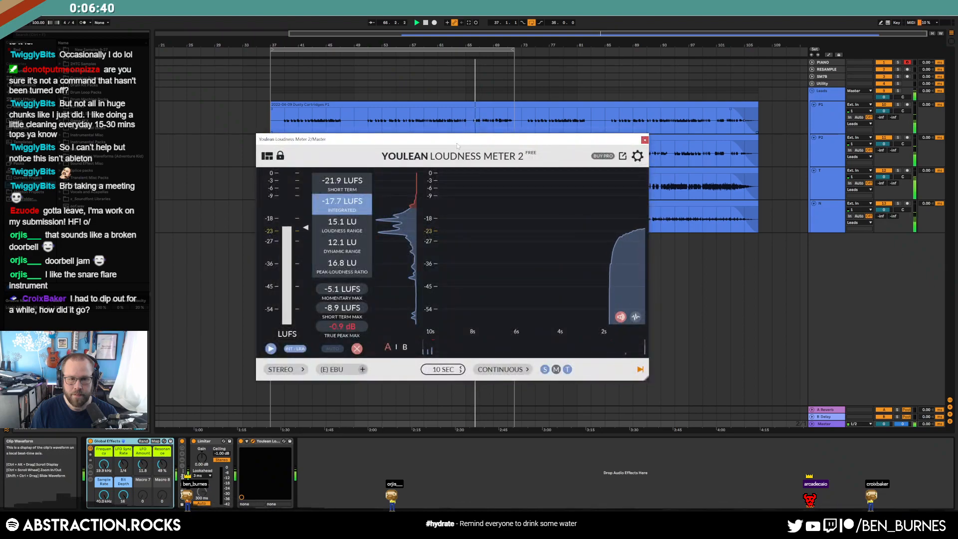
drag(474, 138, 669, 187)
click(182, 479)
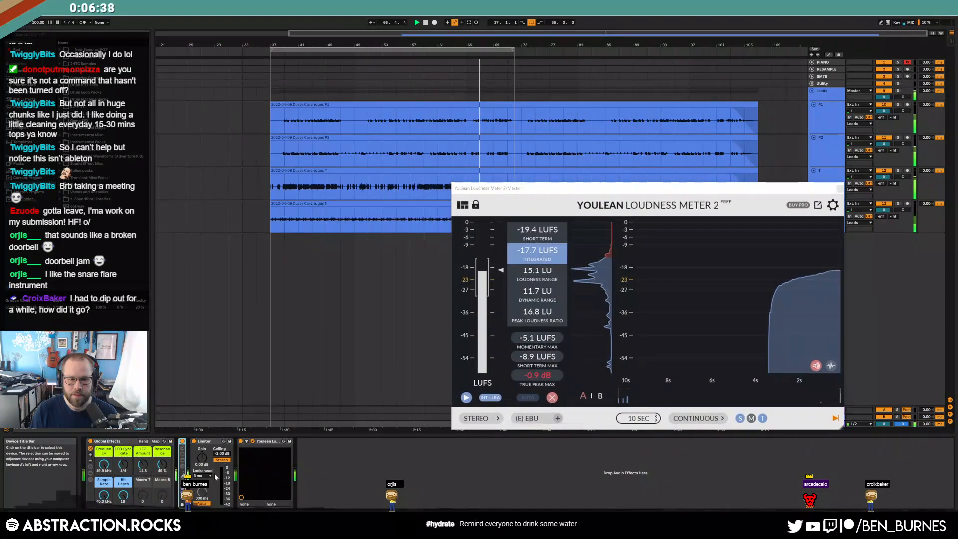
click(182, 460)
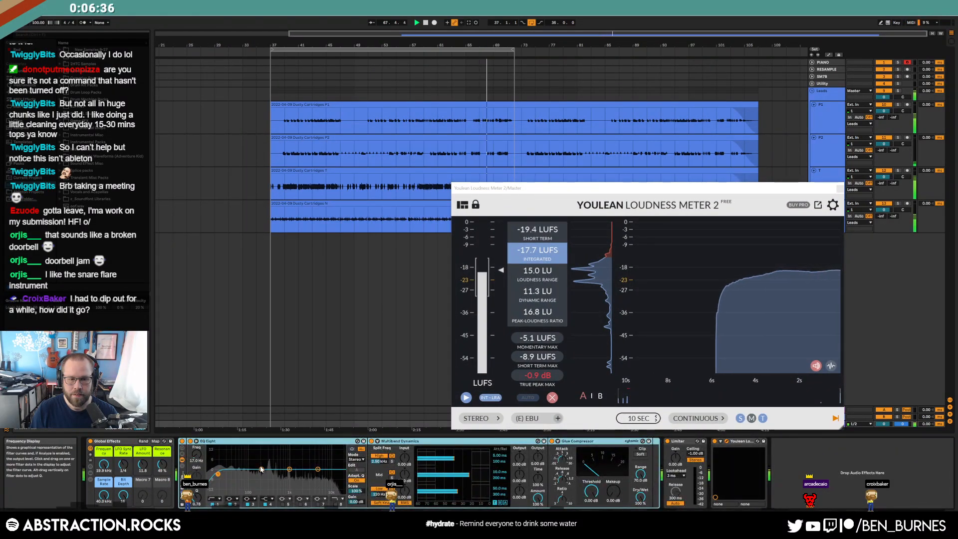
drag(261, 469, 258, 467)
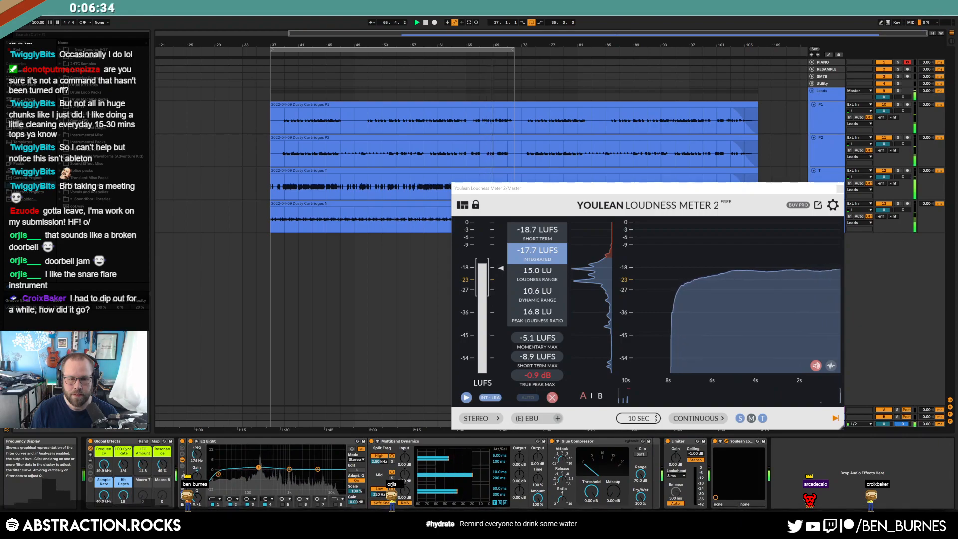
drag(318, 469, 316, 467)
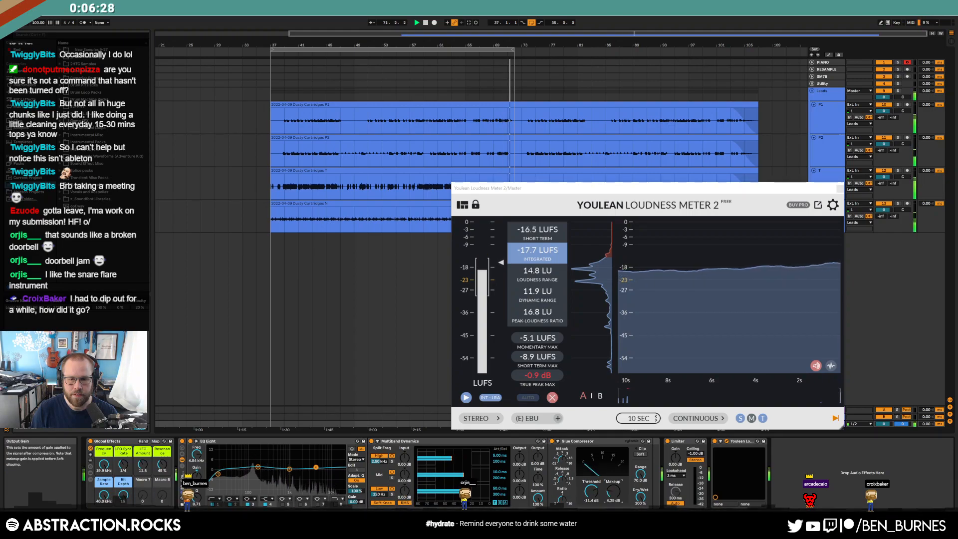
Turn off the arrangement loop, raise the Master Glue Compressor's Makeup to about 1.75 dB, and close the loudness meter.
click(531, 21)
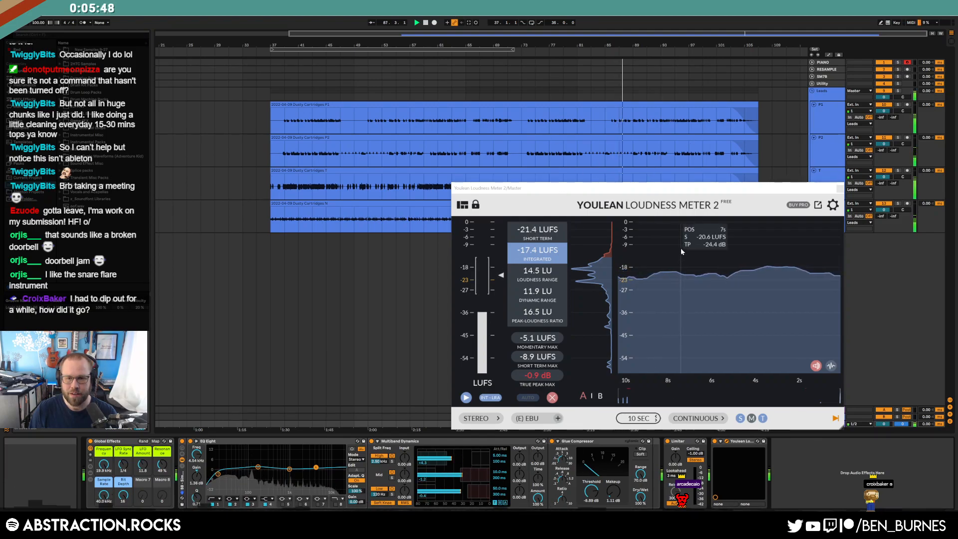
drag(702, 197, 373, 156)
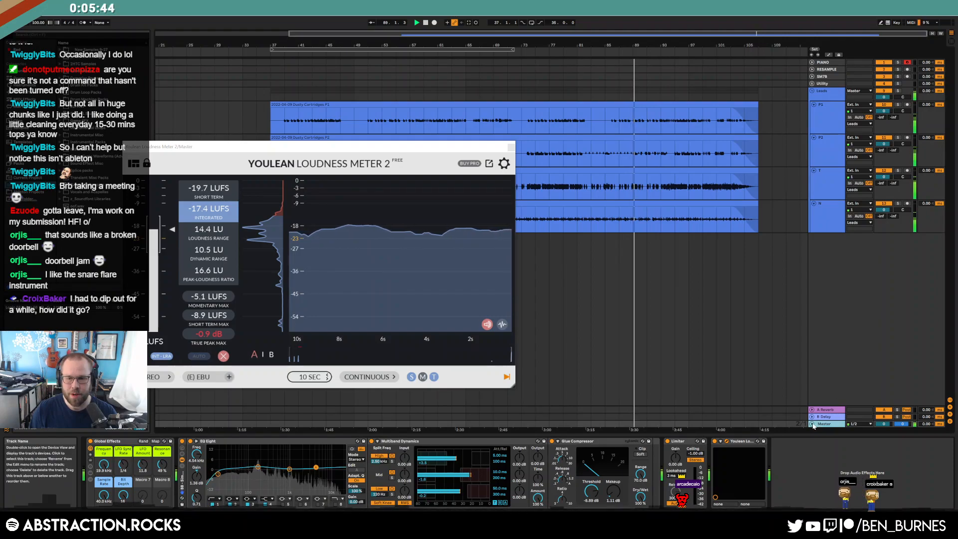
click(812, 424)
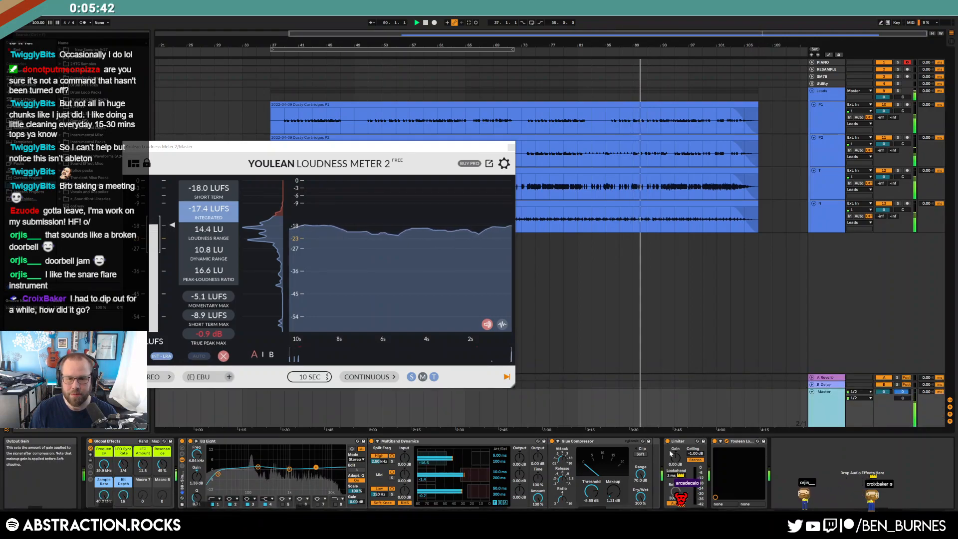
drag(613, 492, 613, 488)
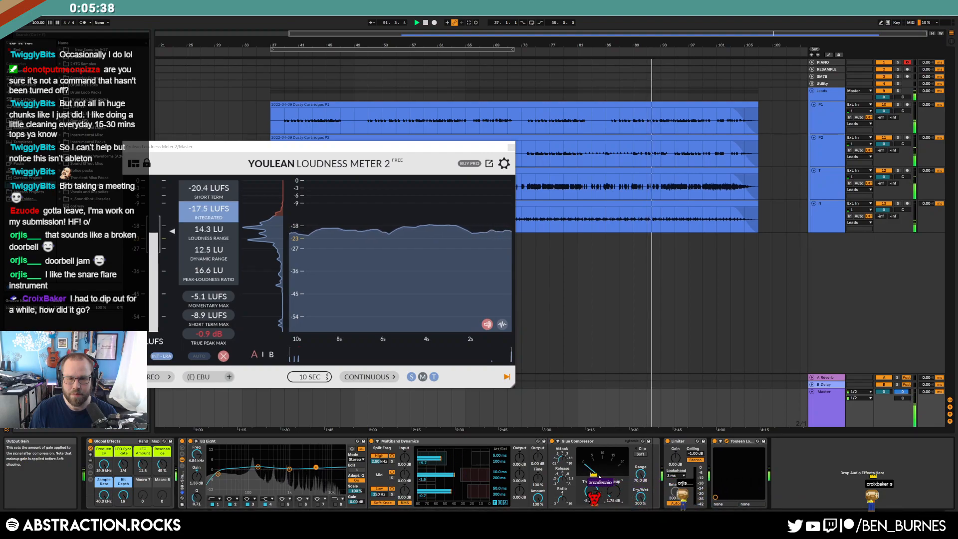
click(511, 148)
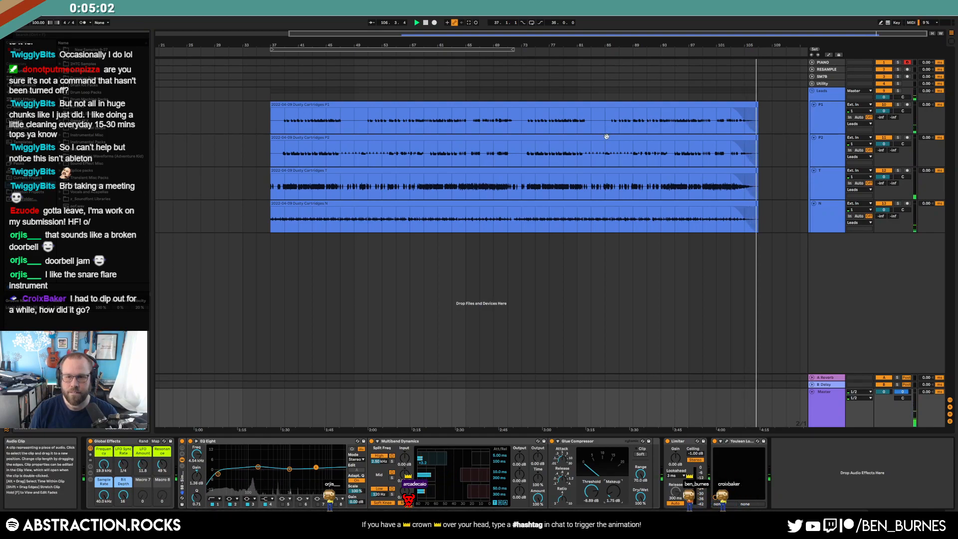
Delete the empty time before bar 37 so that all four stems start at bar 1.
click(273, 122)
drag(270, 121, 76, 120)
drag(219, 43, 367, 38)
click(383, 138)
drag(375, 122, 158, 117)
key(ctrl+shift+Delete)
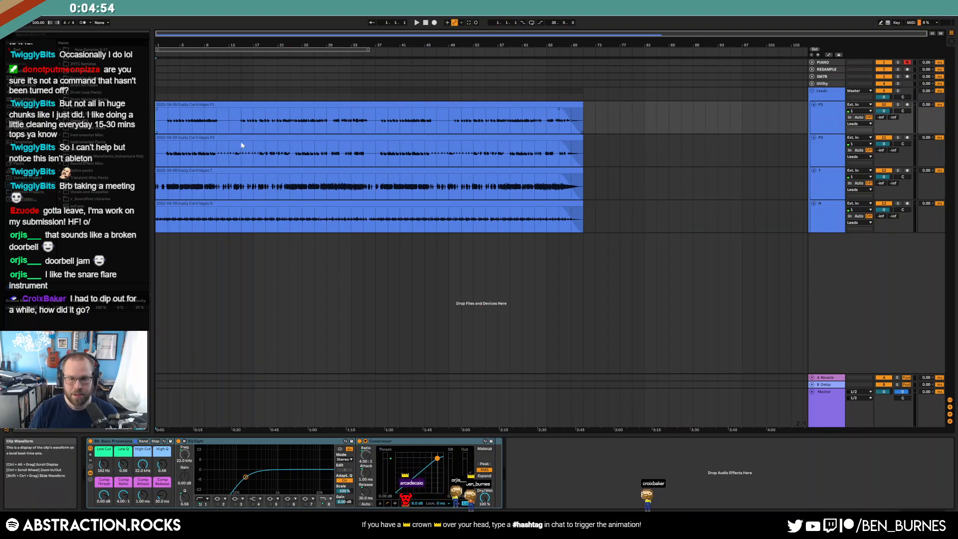
drag(581, 225, 143, 136)
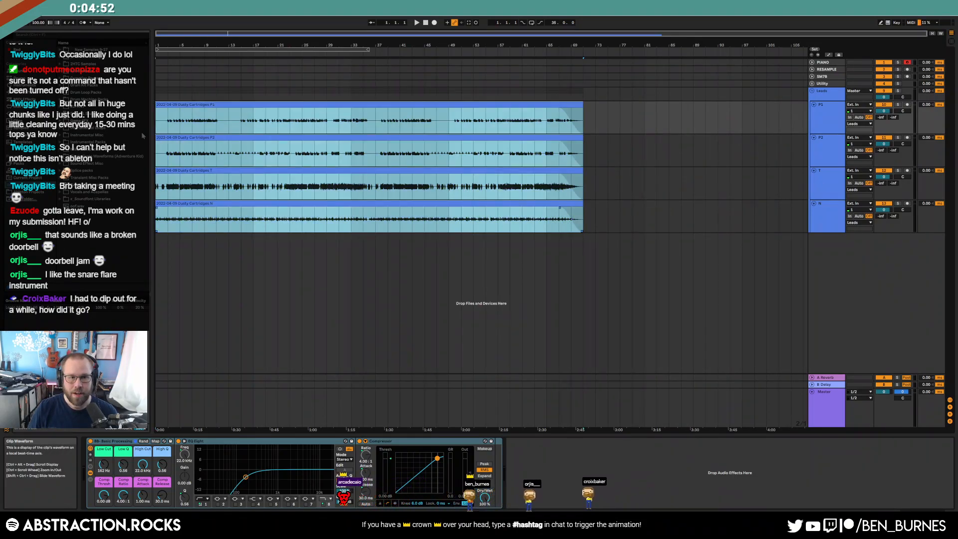
key(ctrl+shift+r)
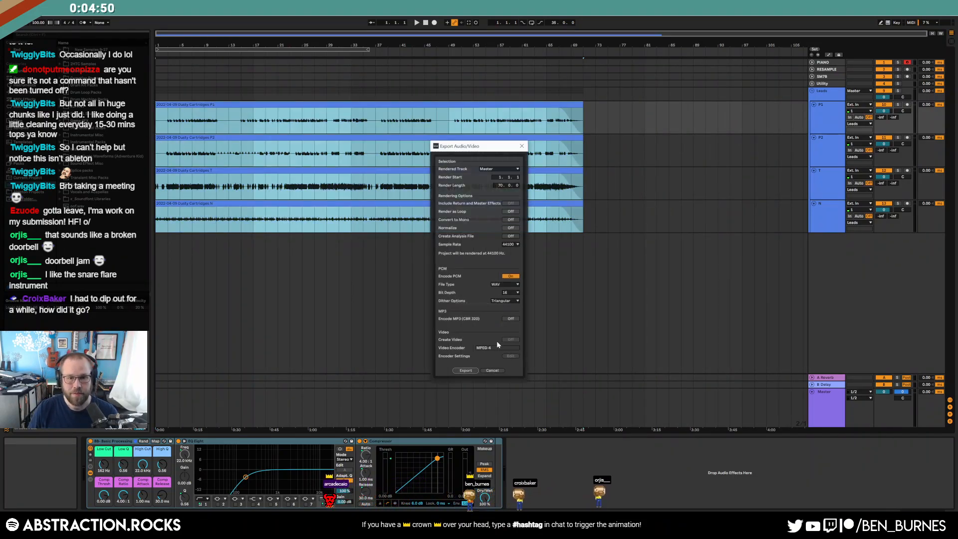
click(491, 370)
click(290, 126)
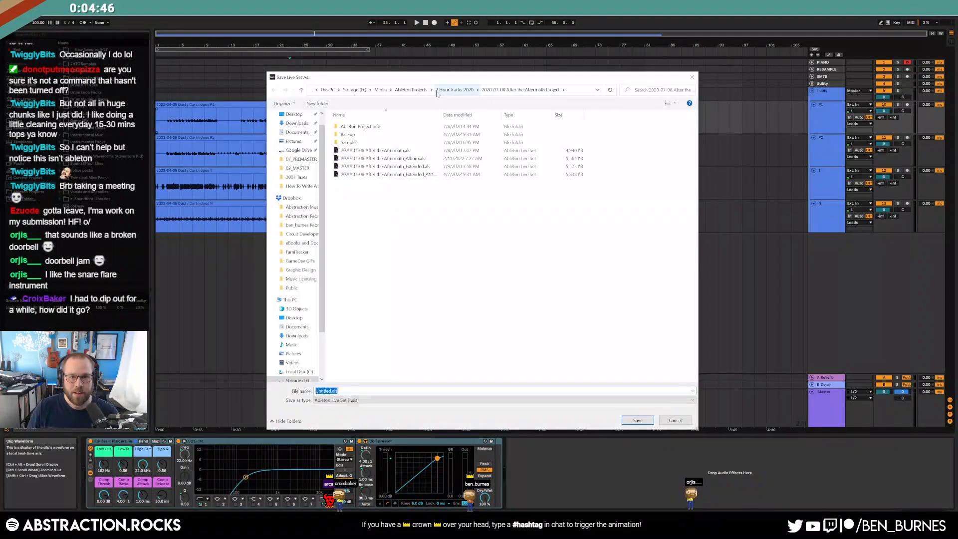
Save the set as 2022-04-09 Dusty Cartridges in the 2 Hour Tracks 2022 folder and move the insert marker to the stems' end.
click(437, 91)
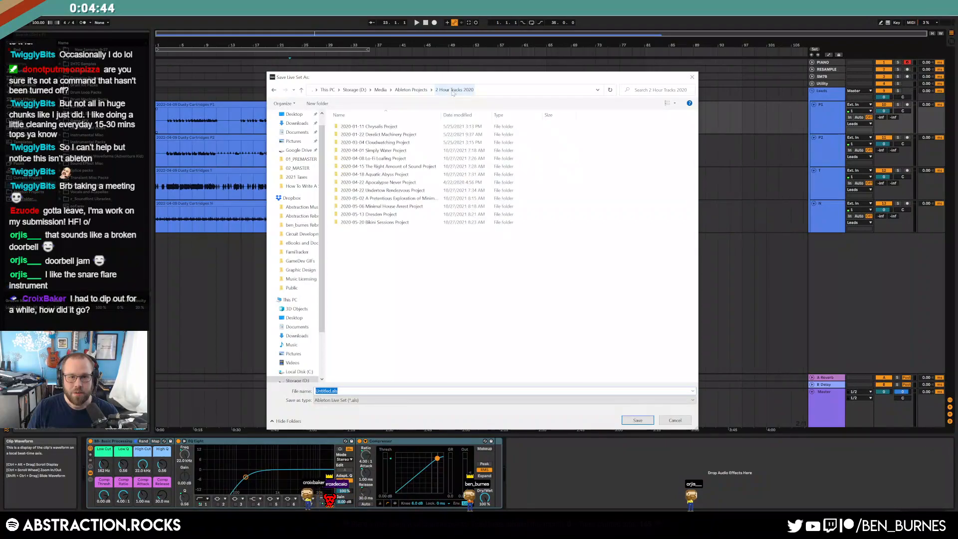
click(408, 92)
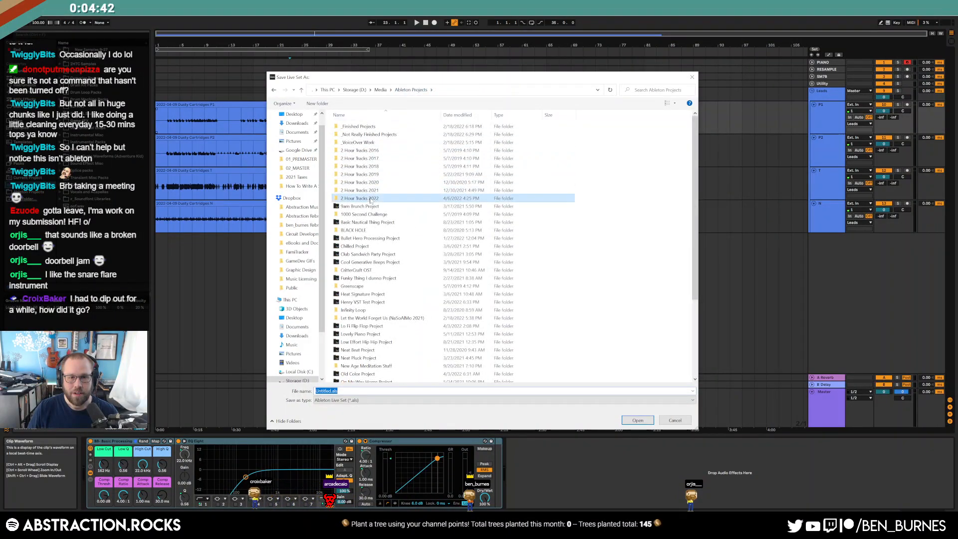
double_click(359, 198)
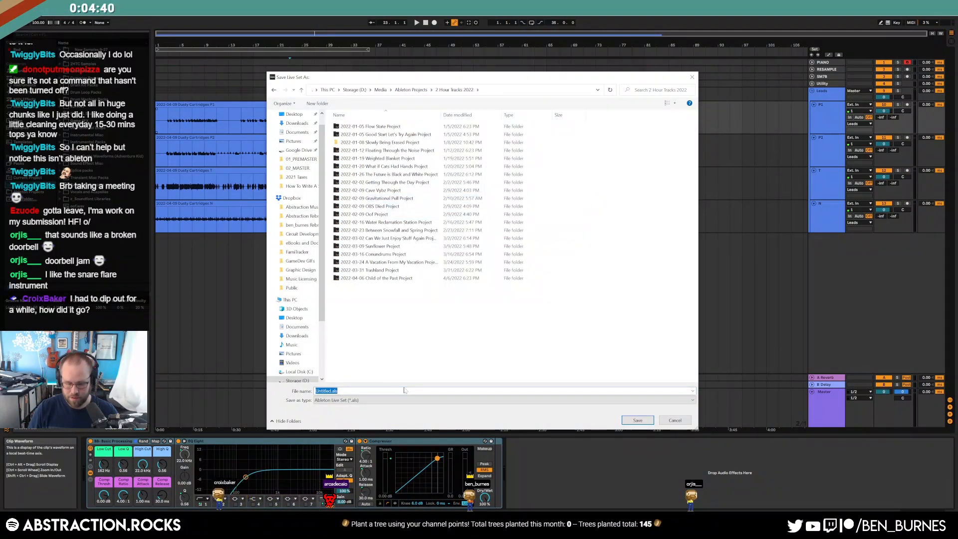
text(2022-)
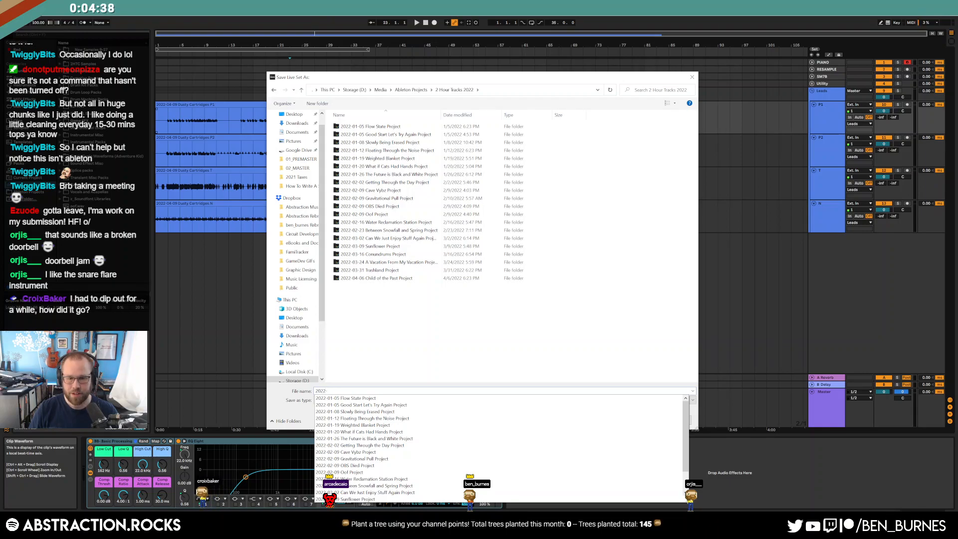
text(04-09 Dusty Cartridges)
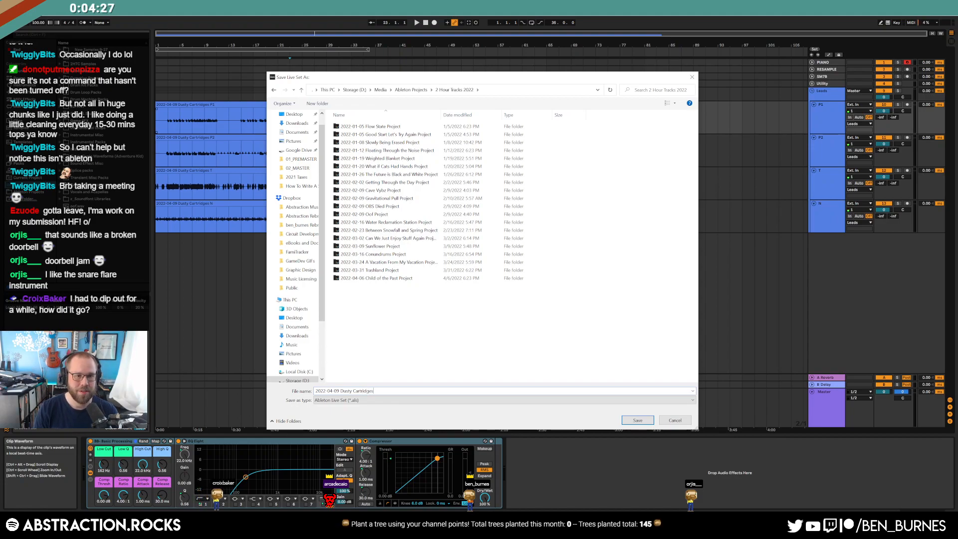
key(Return)
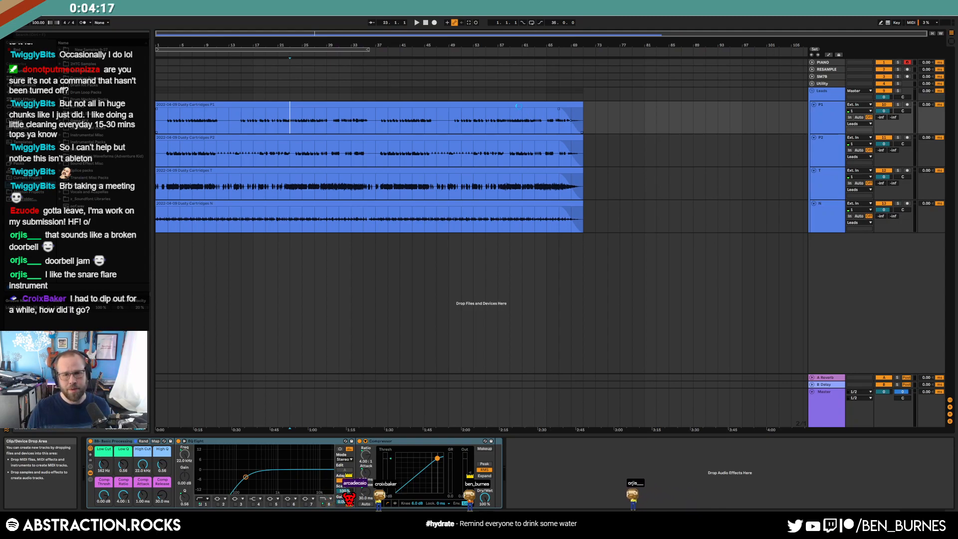
key(ctrl+Right)
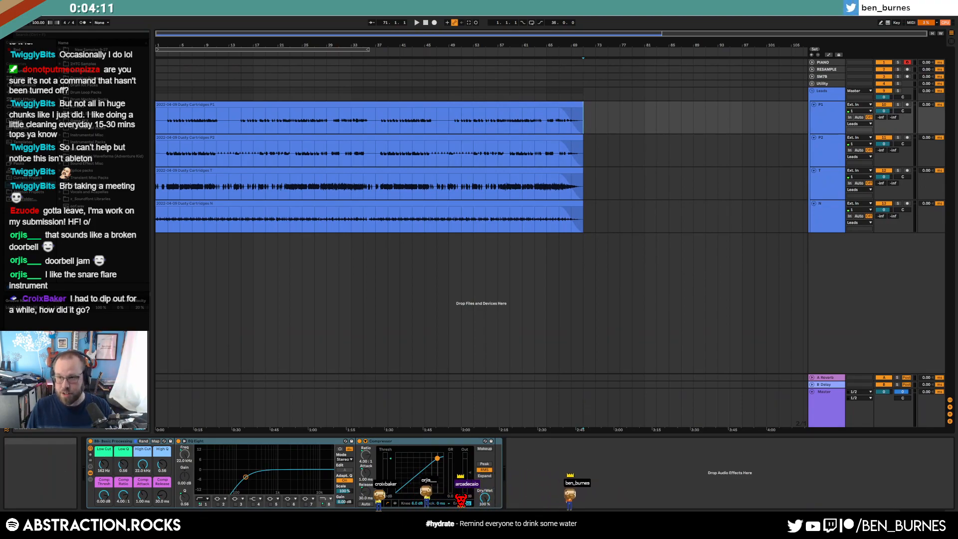
Switch to the browser showing the Two Hour Album Challenge site and review its theme, submission form and challenge details, then return to Ableton Live.
drag(957, 110, 554, 16)
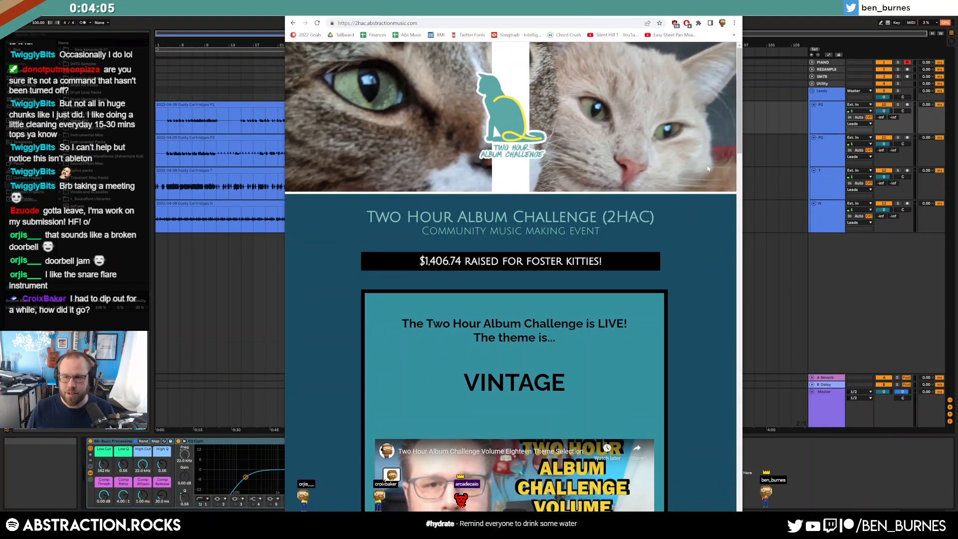
scroll(740, 124, down, 1)
scroll(745, 124, down, 1)
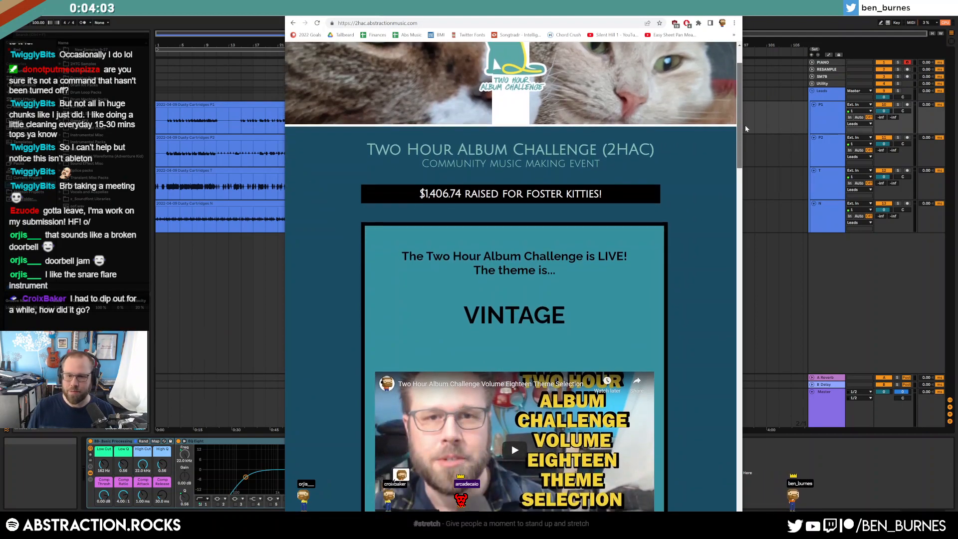
scroll(744, 127, down, 1)
scroll(740, 118, up, 2)
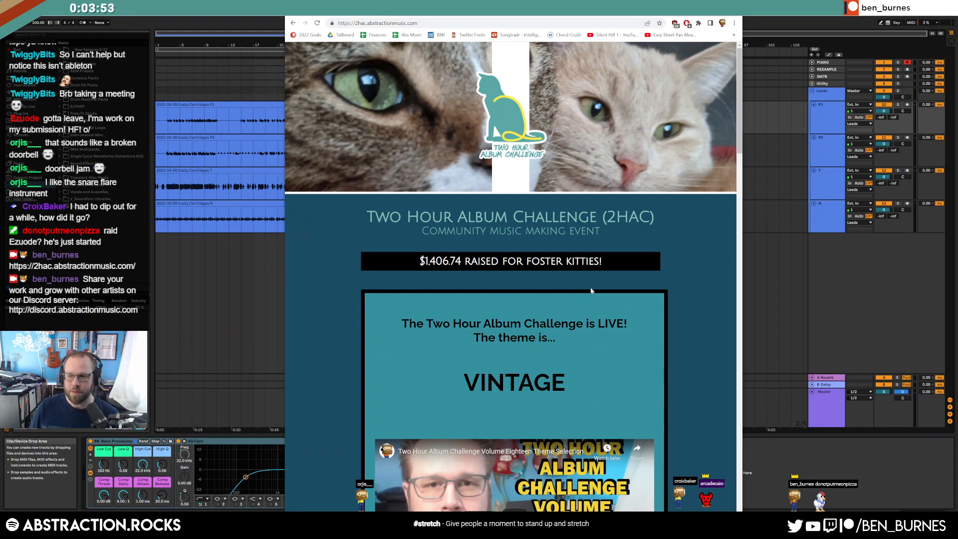
scroll(600, 294, down, 8)
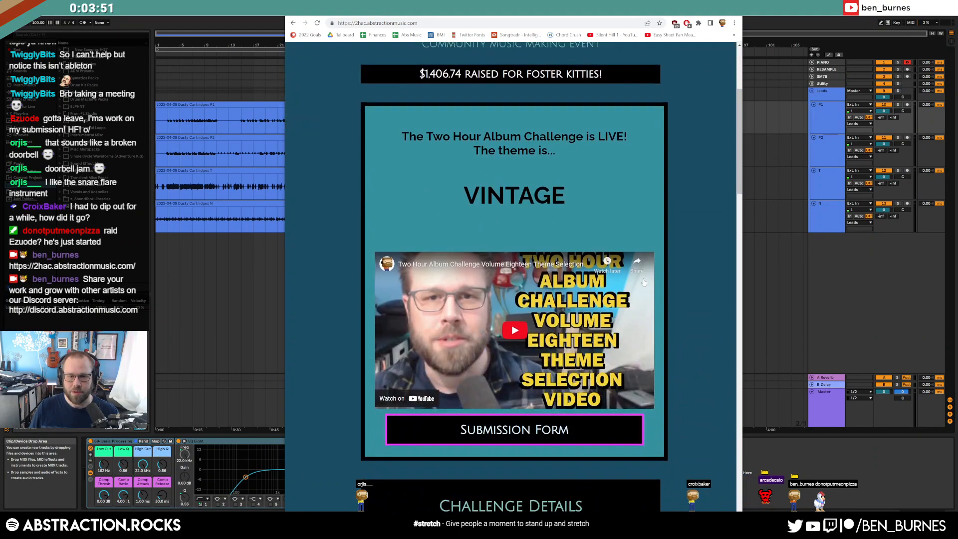
scroll(660, 297, down, 4)
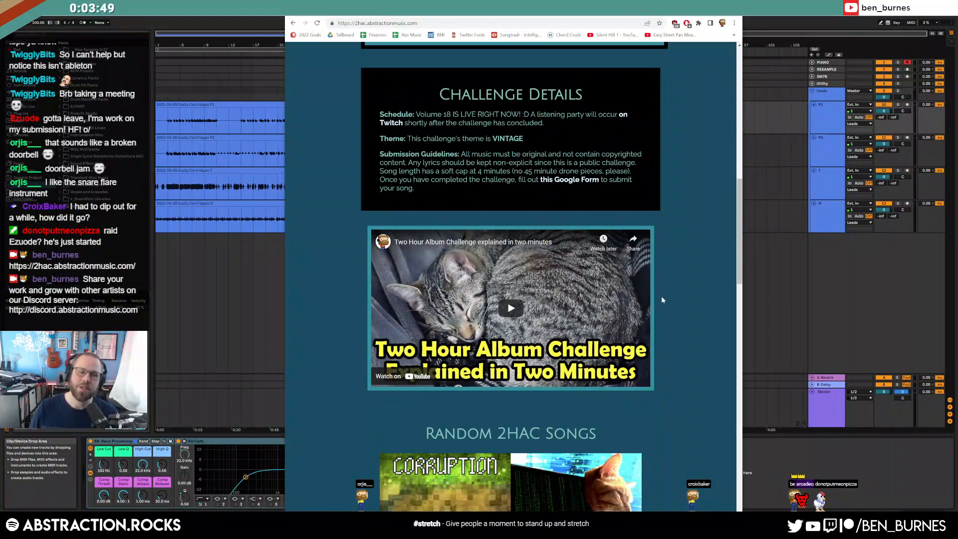
drag(739, 273, 756, 128)
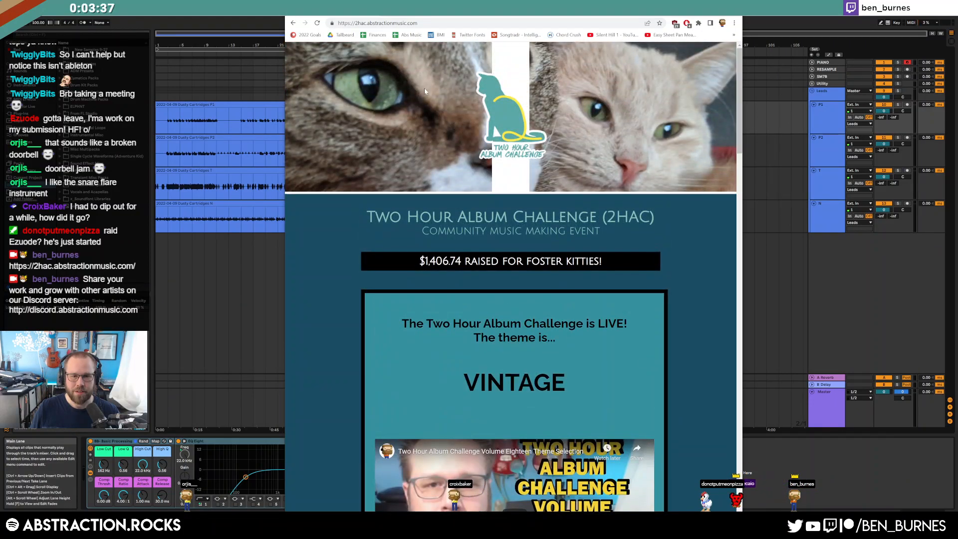
scroll(636, 153, down, 7)
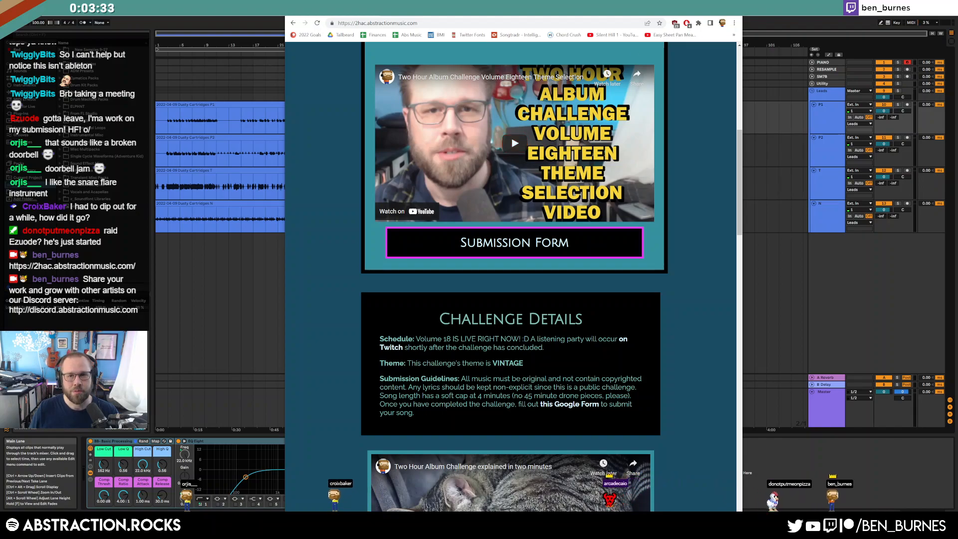
click(699, 7)
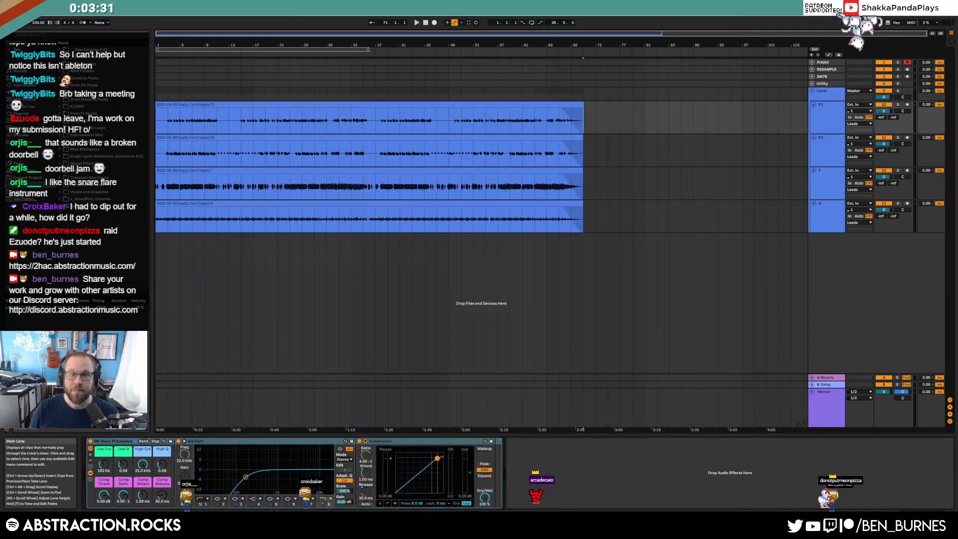
Select the whole Dusty Cartridges clip on the P1 track.
click(460, 106)
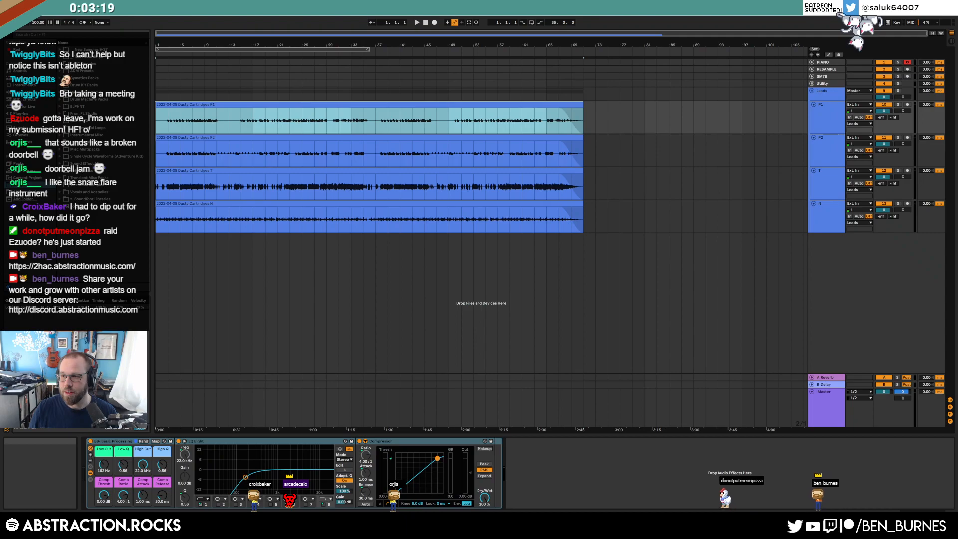
Bring the browser window with a fellow participant's Twitch stream into view, pause the stream, and move the window off the Ableton Live set.
drag(957, 125, 772, 70)
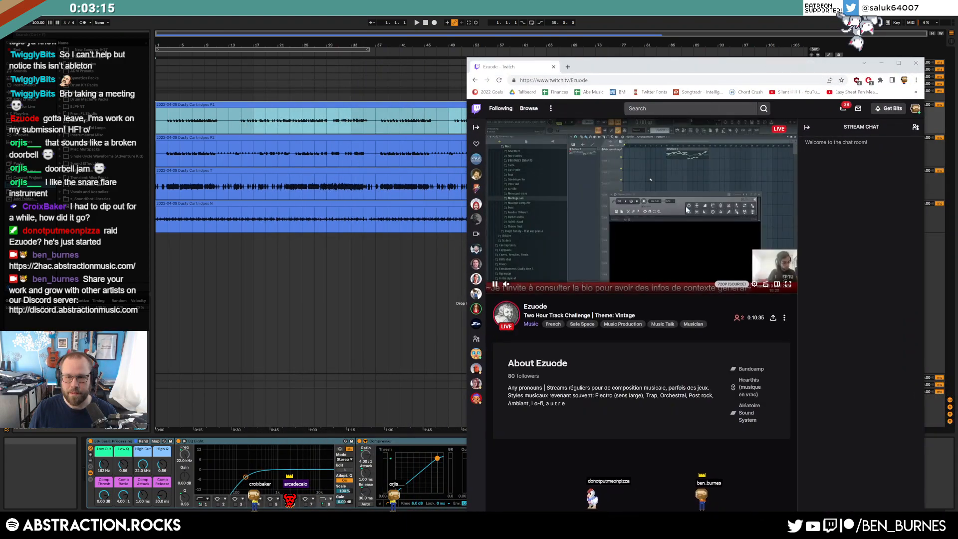
click(496, 286)
drag(800, 68, 957, 75)
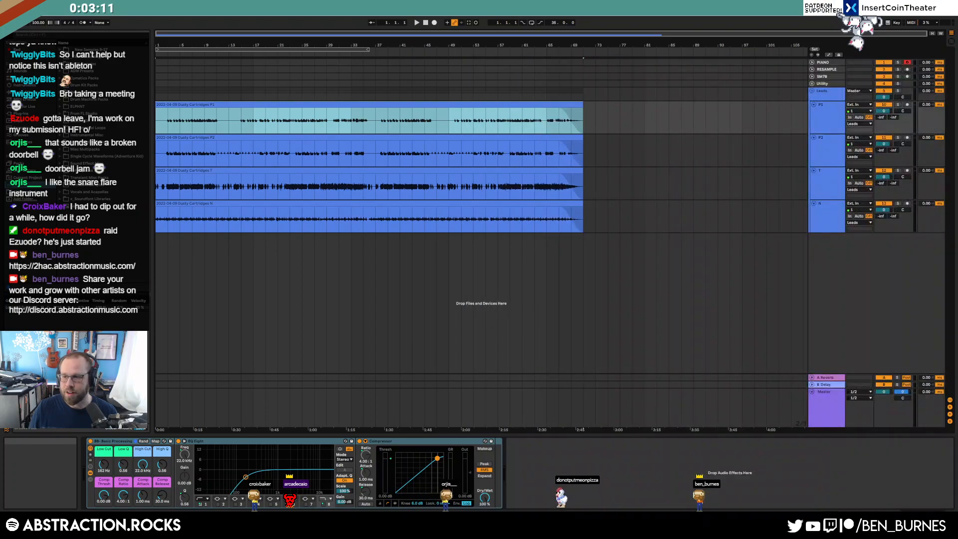